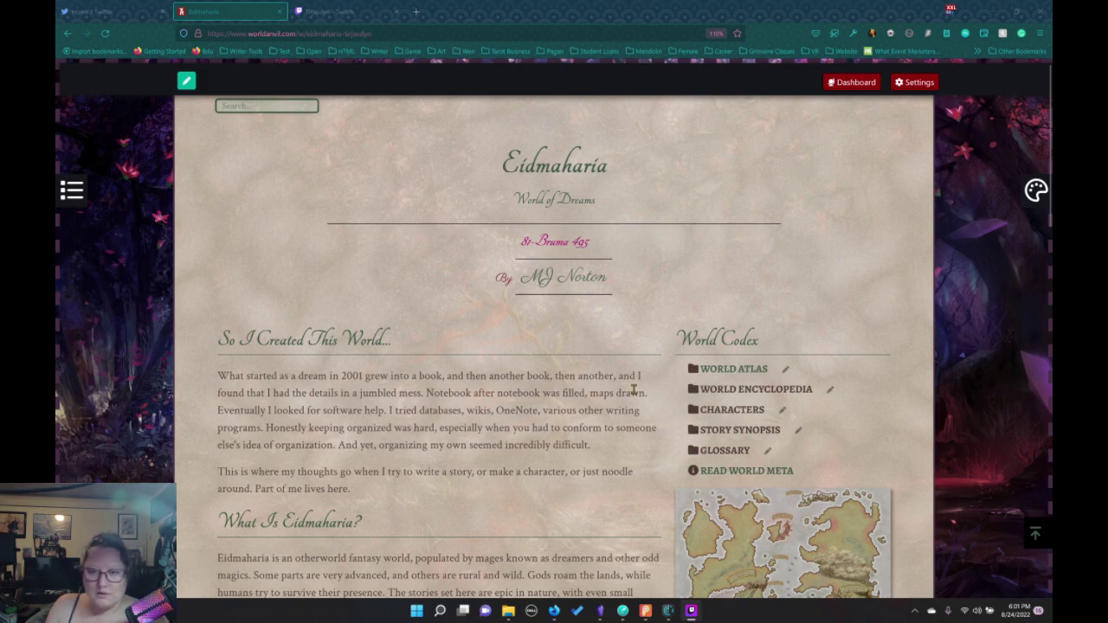
scroll(611, 400, "down", 3)
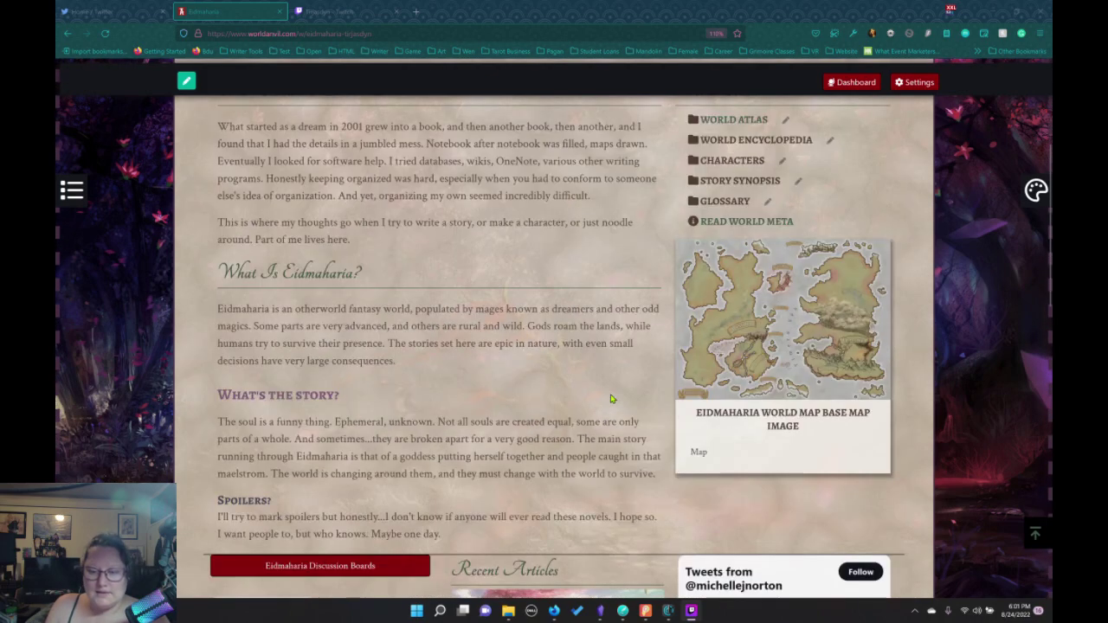
scroll(611, 400, "down", 1)
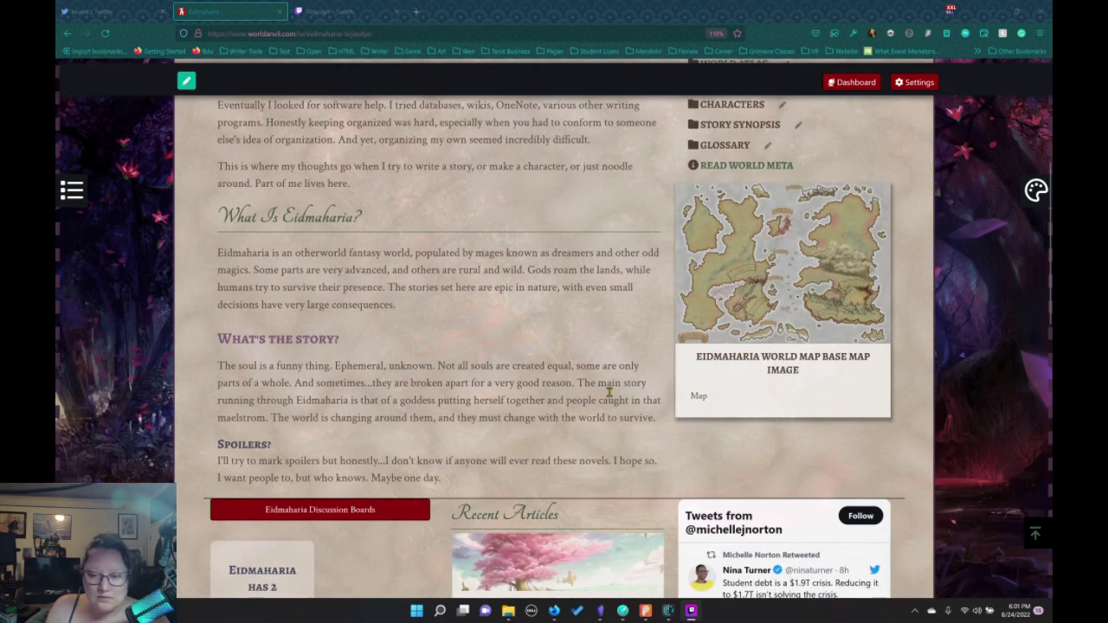
scroll(597, 373, "down", 2)
scroll(598, 373, "up", 5)
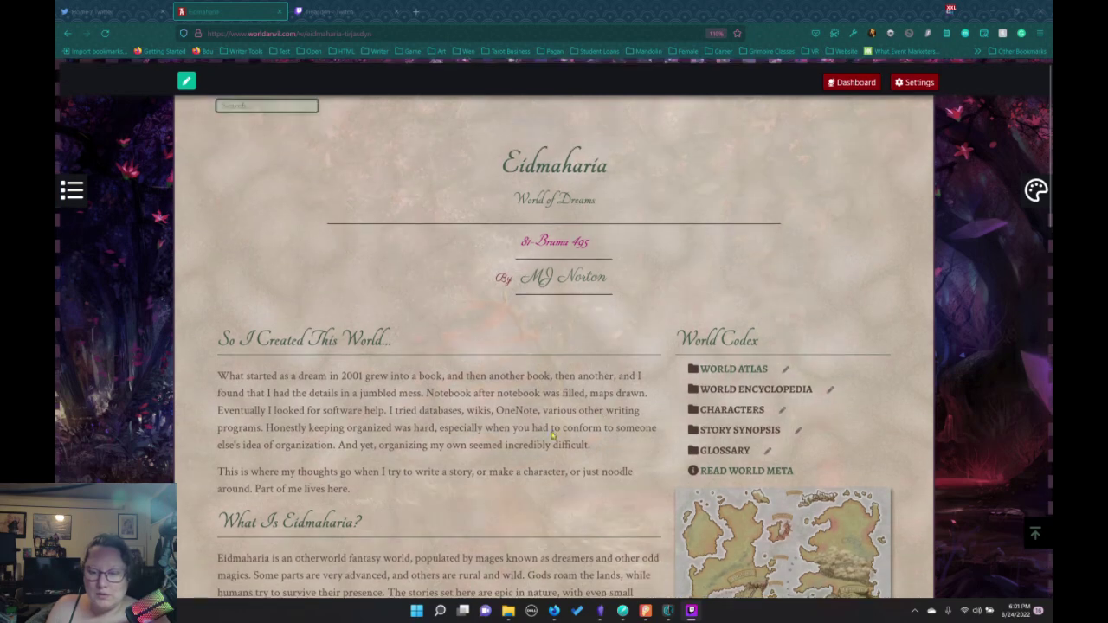
Switch to Dabble, open the Eidmaharia Stories project and maximize its window
left_click(623, 612)
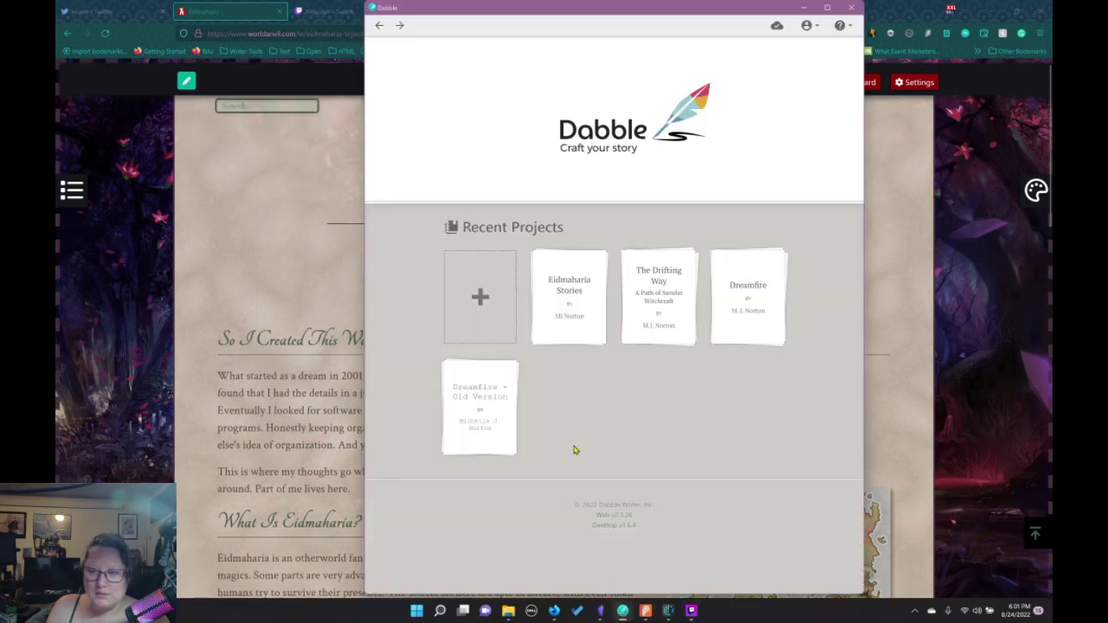
left_click(569, 321)
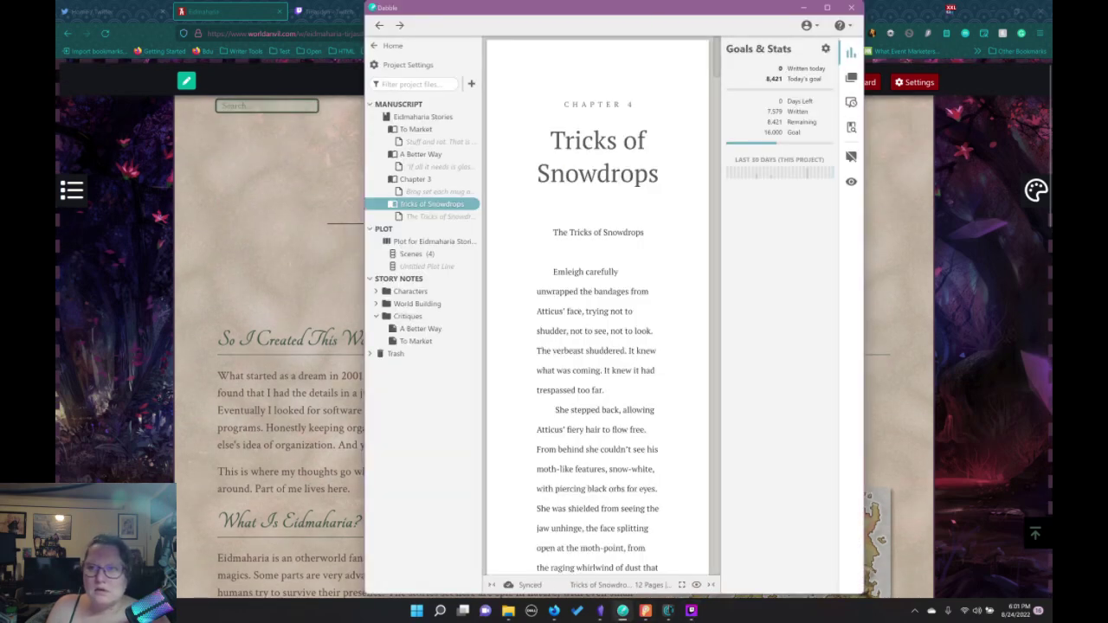
left_click(827, 7)
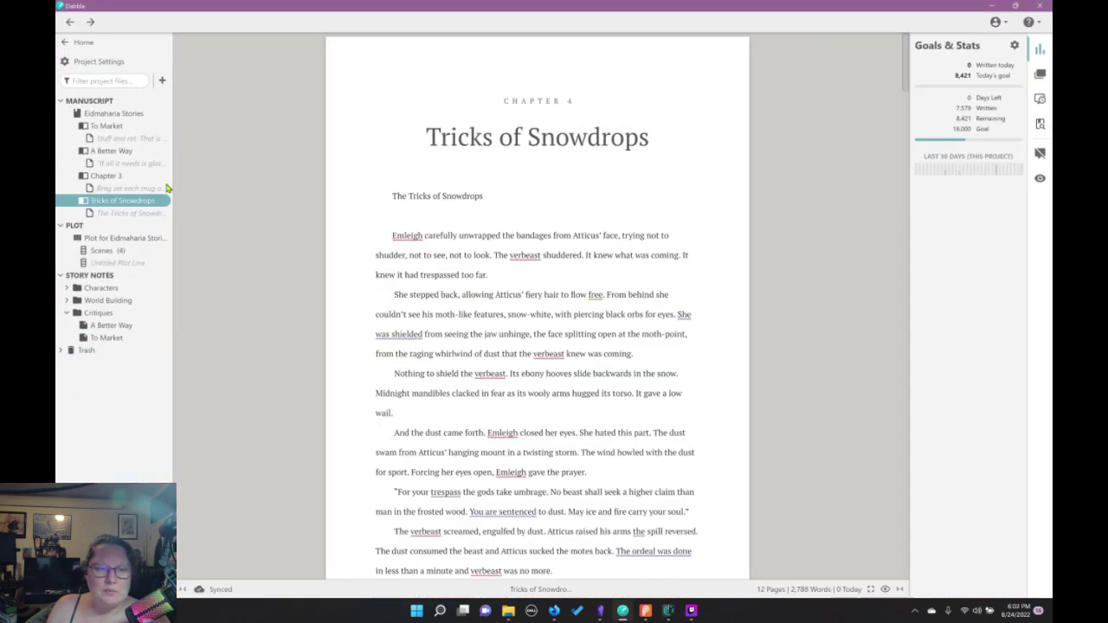
Correct the misspelled word "cotemplate" to "contemplate" in the opening paragraph of Chapter 3
left_click(134, 192)
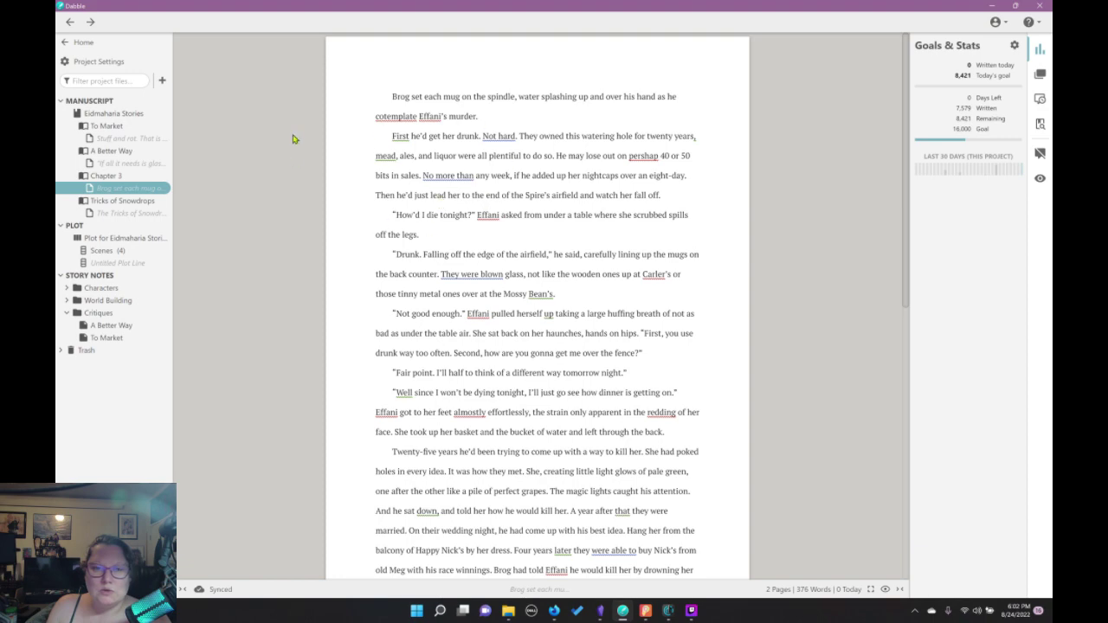
scroll(392, 134, "down", 2)
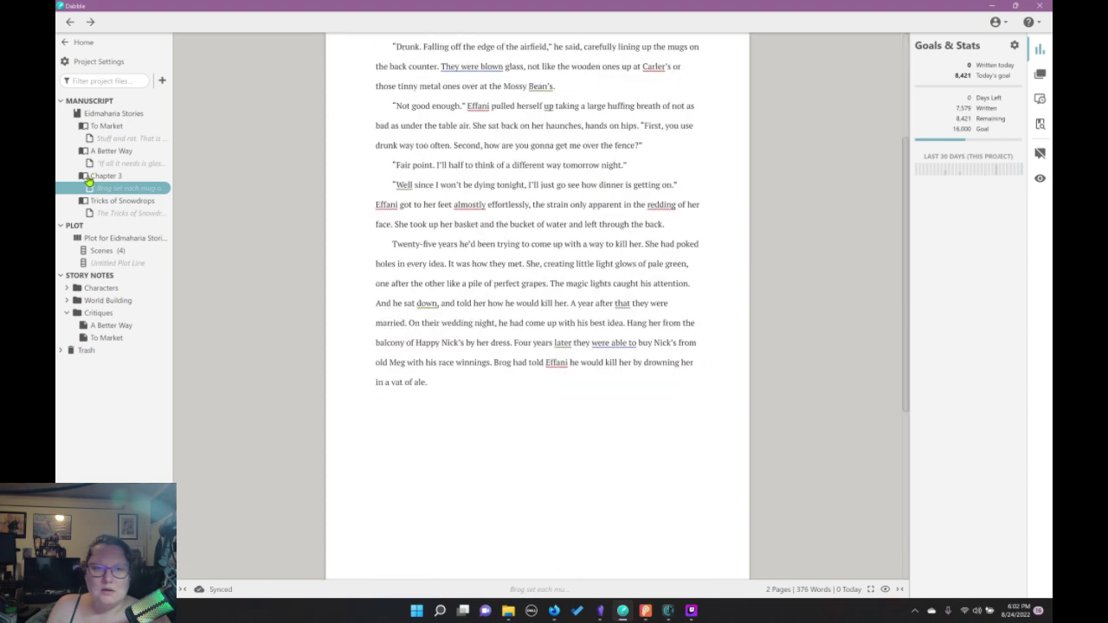
left_click(146, 177)
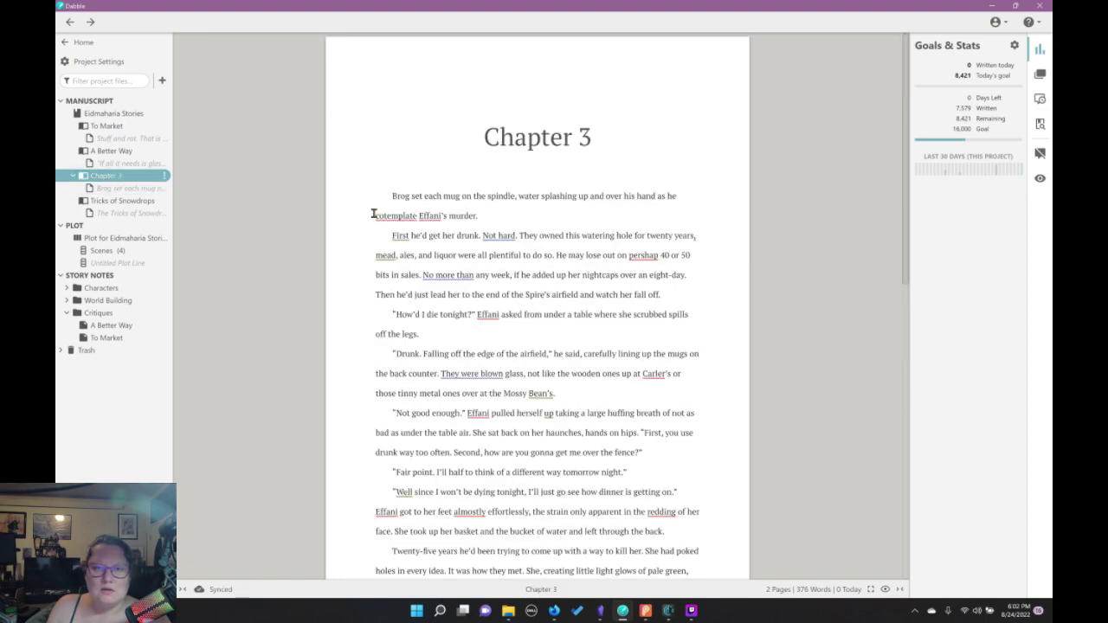
left_click(429, 273)
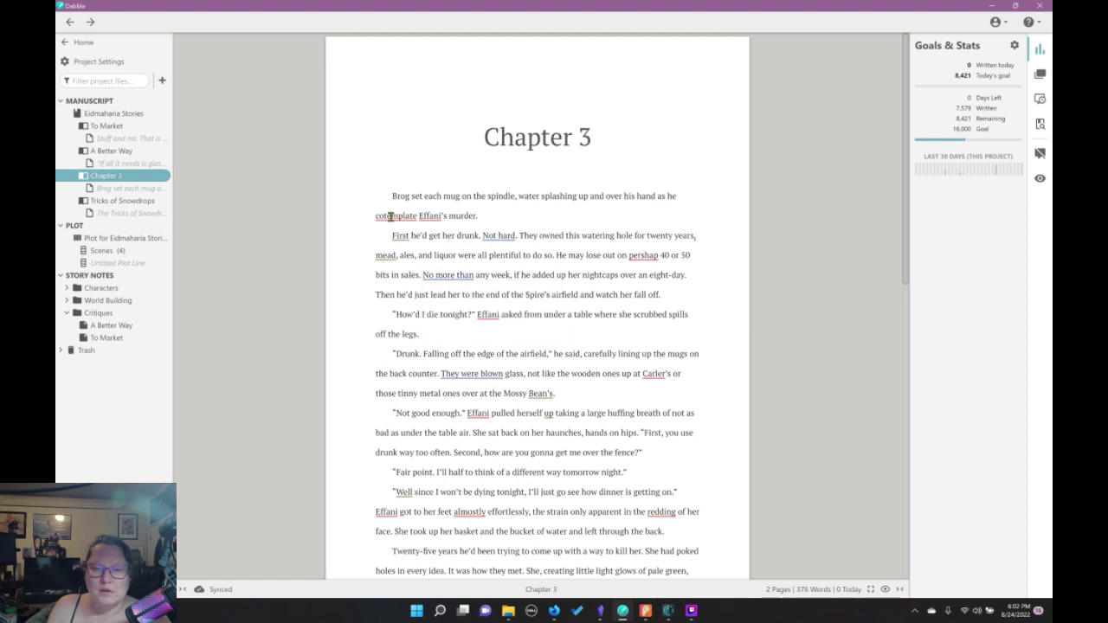
left_click(390, 217)
left_click(406, 246)
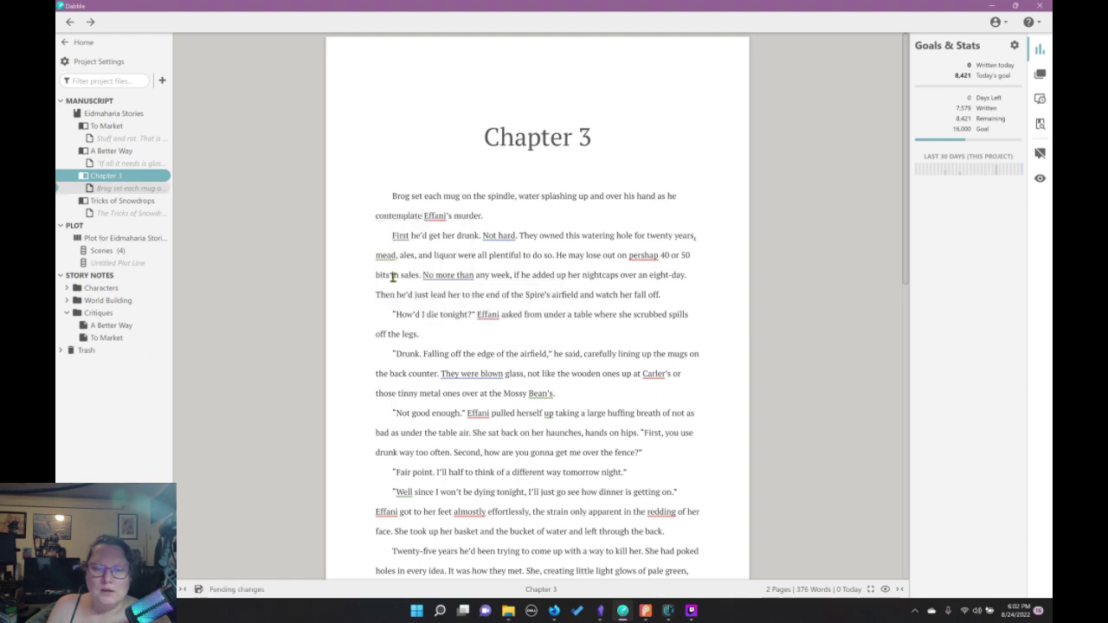
scroll(583, 376, "down", 3)
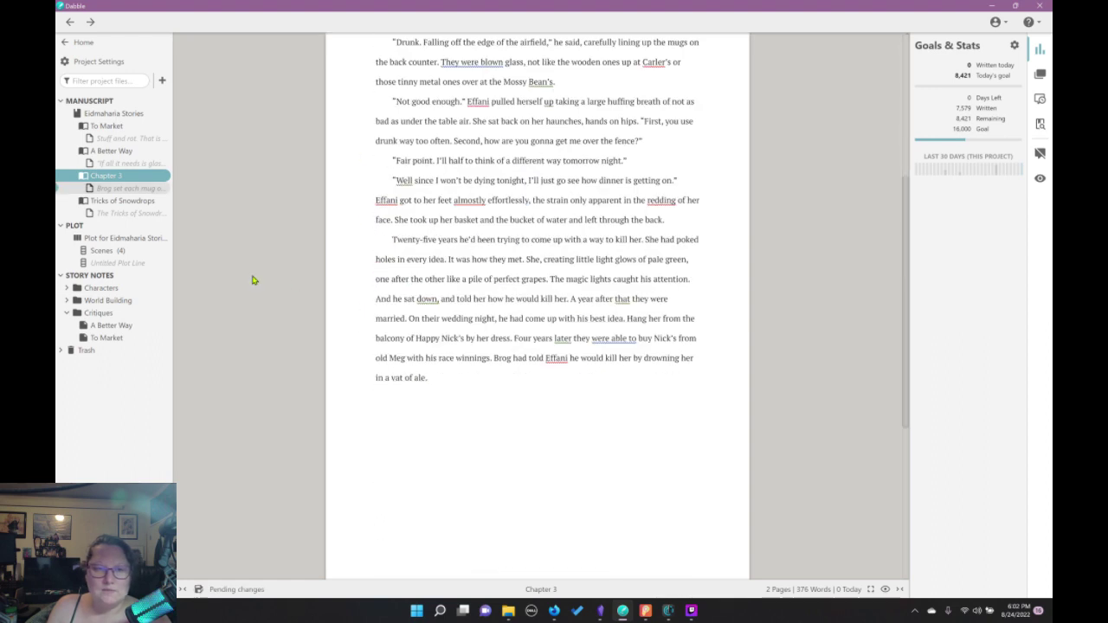
Delete the repeated title line "The Tricks of Snowdrops" above the opening paragraph of the Tricks of Snowdrops chapter
left_click(114, 132)
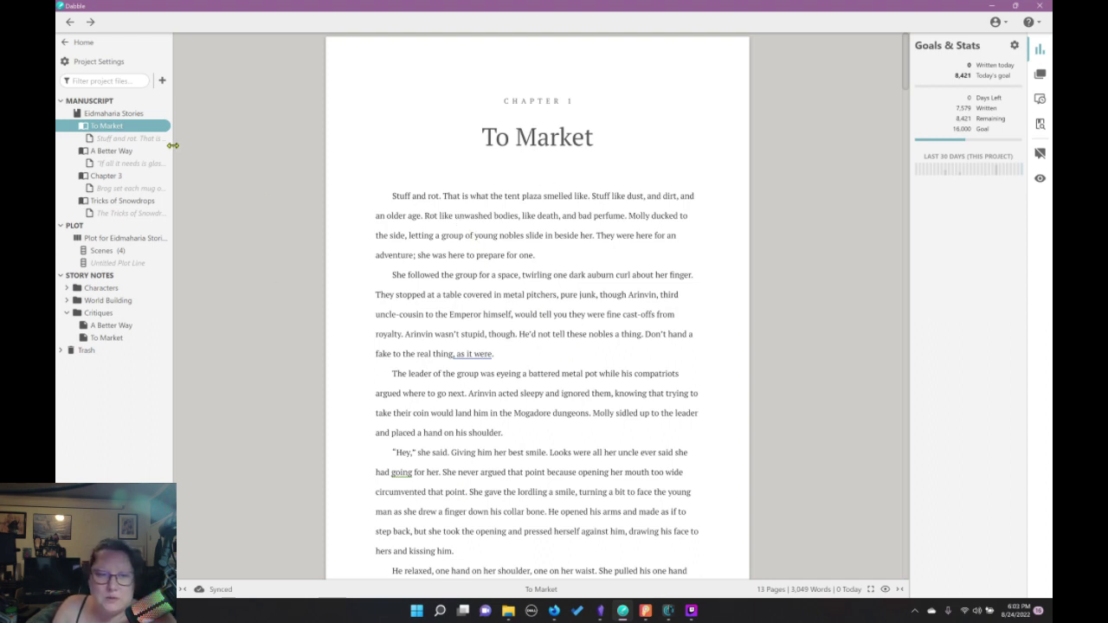
left_click(117, 201)
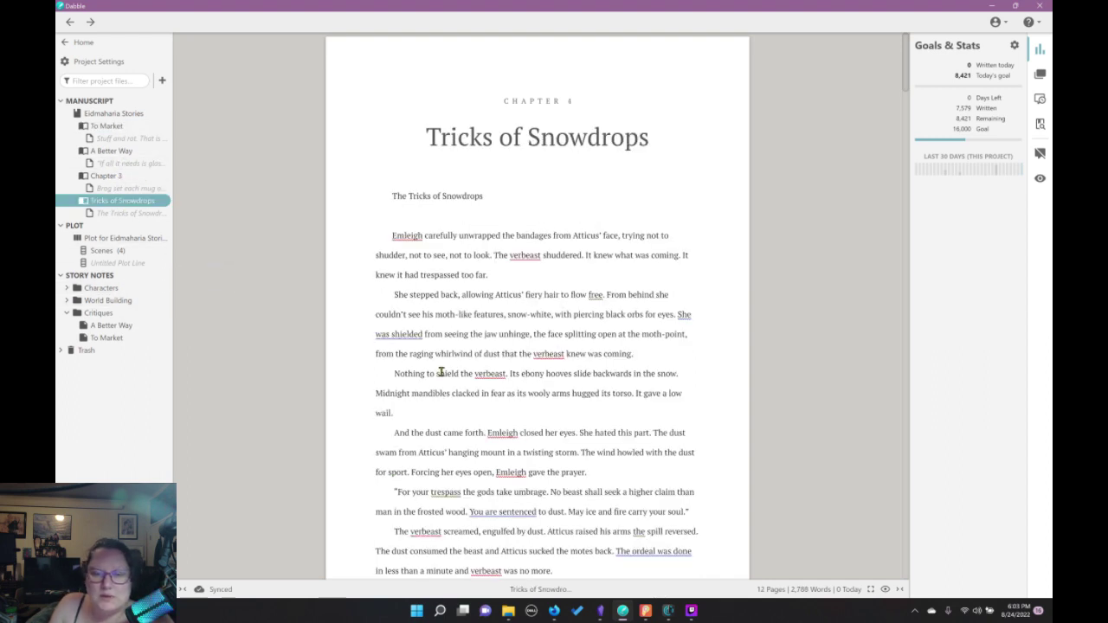
left_click_drag(488, 198, 317, 202)
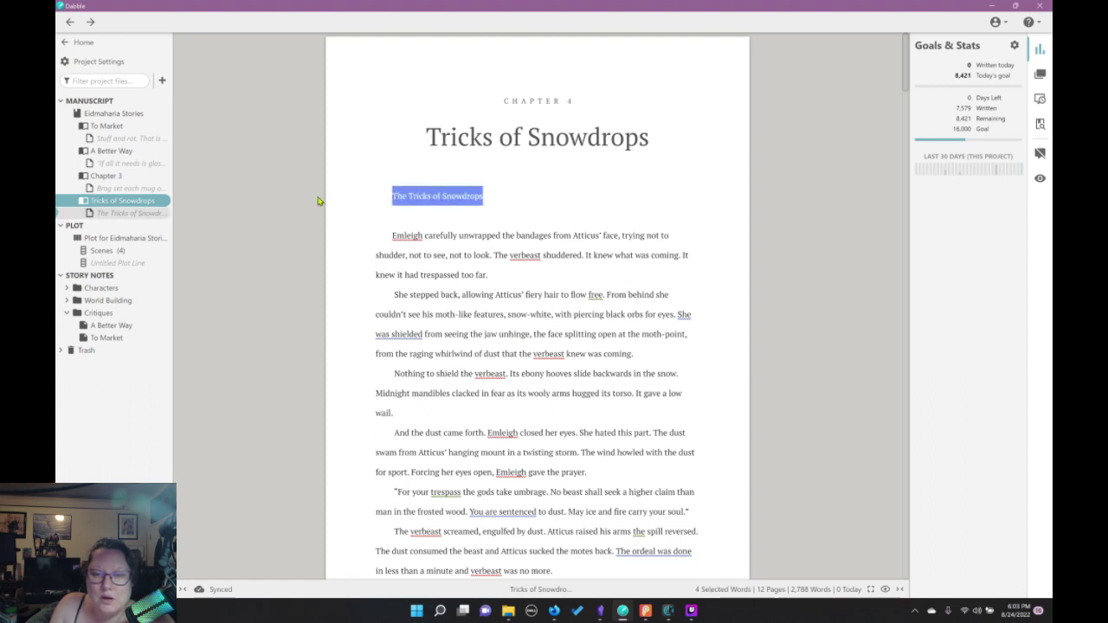
key("BackSpace")
key("BackSpace")
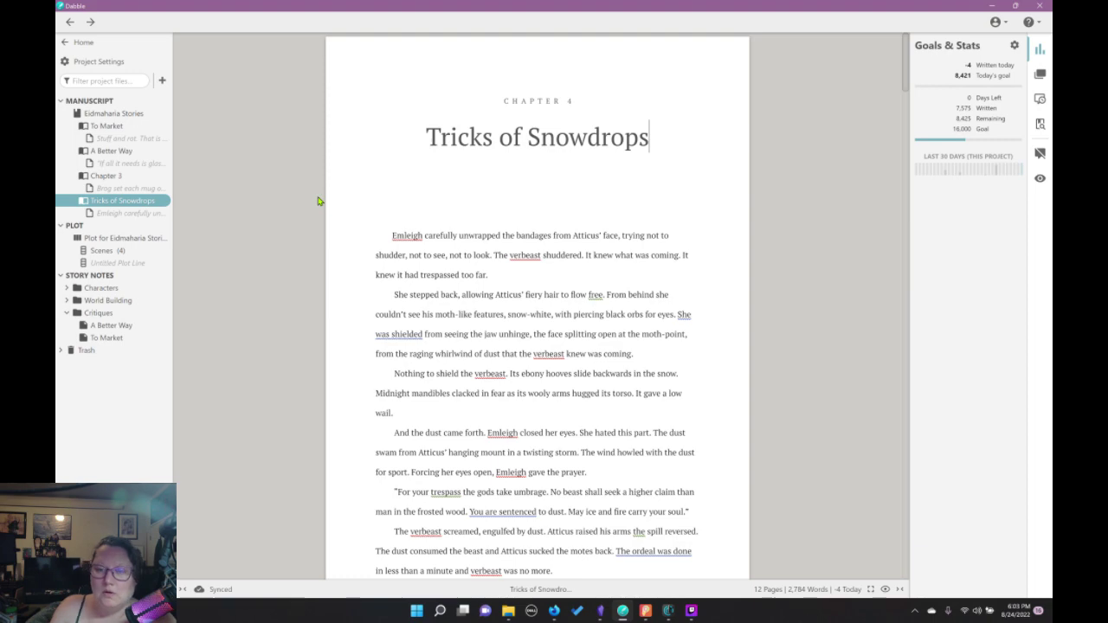
scroll(446, 338, "down", 3)
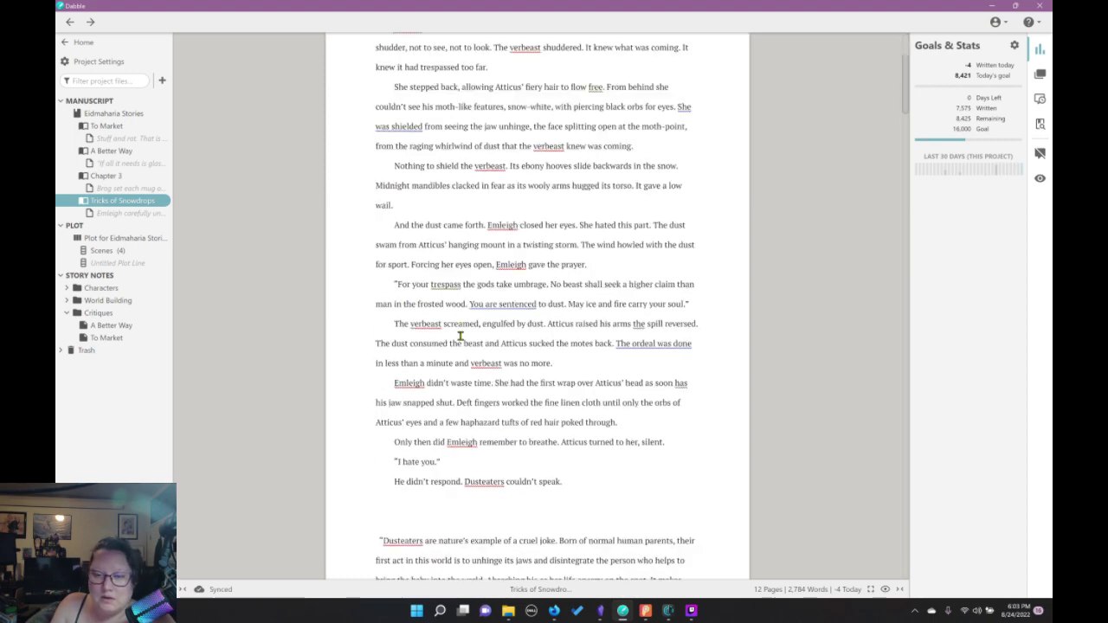
scroll(459, 334, "up", 3)
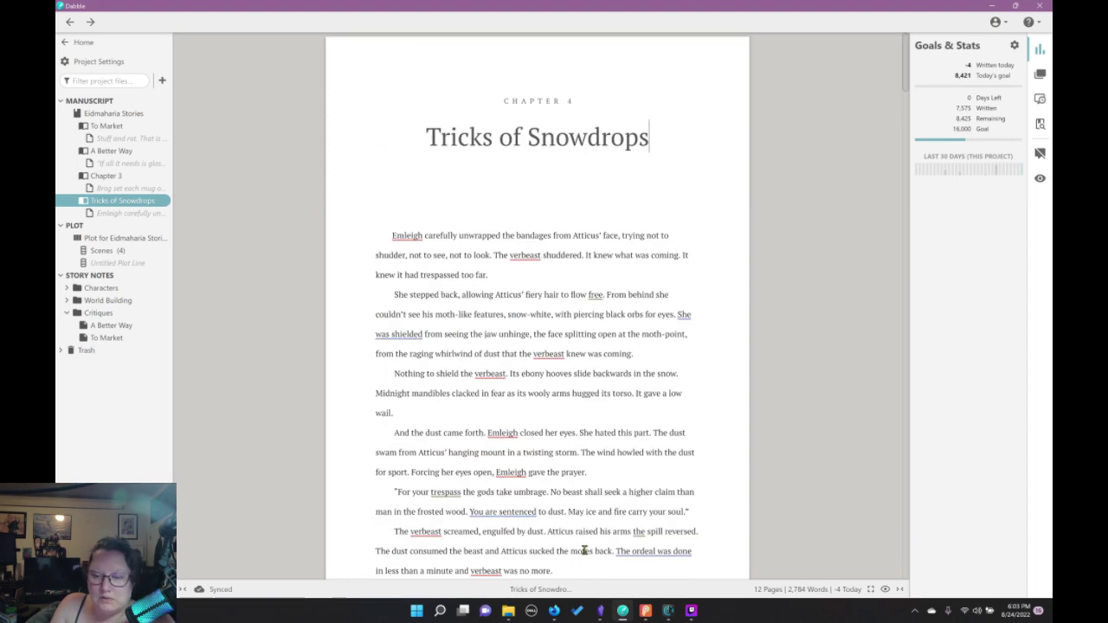
Switch to Plottr and install its downloaded update, version 2022.8.18
left_click(645, 611)
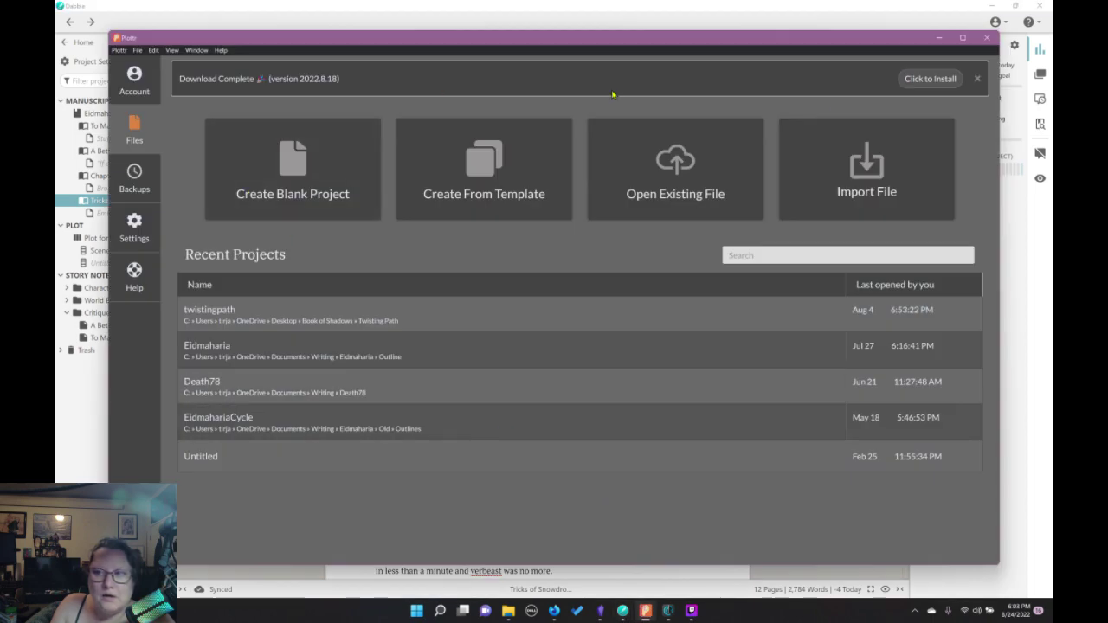
key("alt+F4")
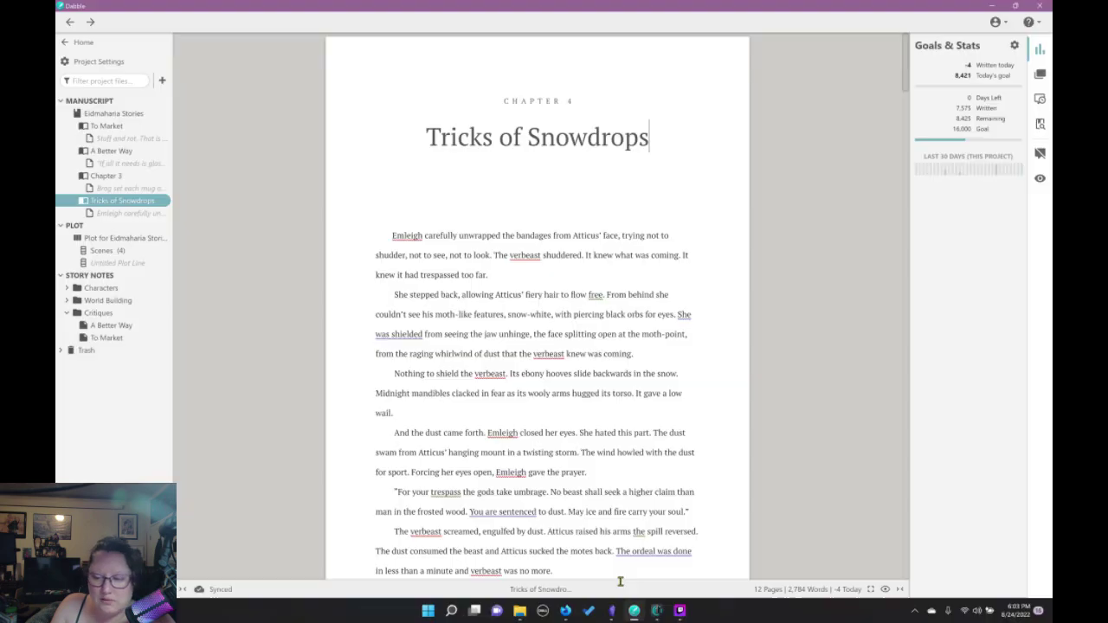
Switch to Aeon Timeline, open the recent Eidmaharia timeline file and minimize the window
left_click(658, 611)
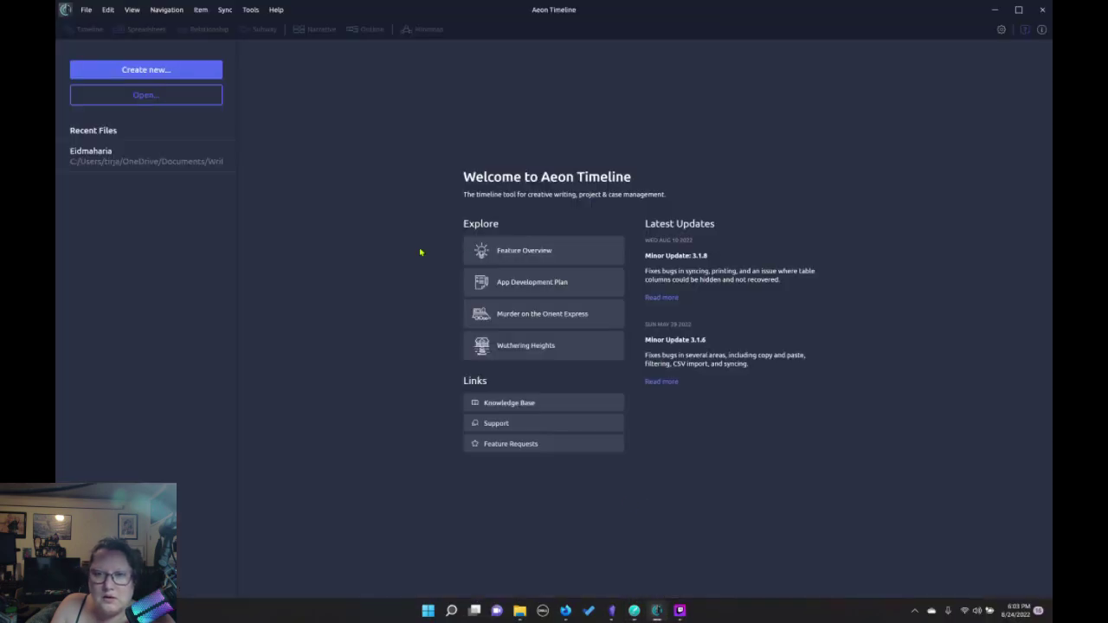
left_click(86, 11)
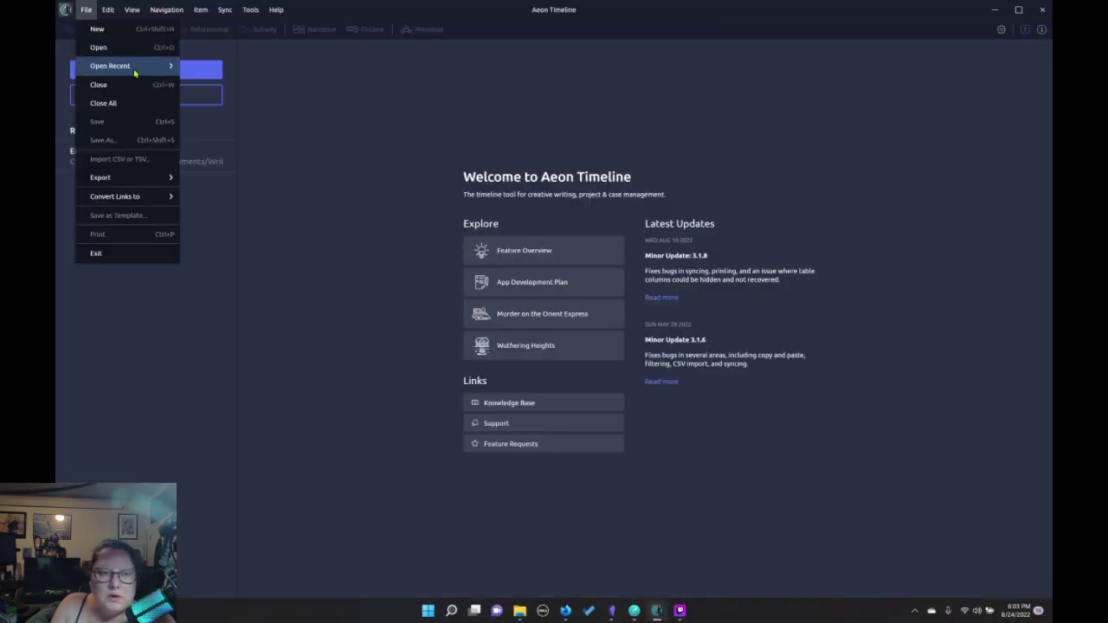
mouse_move(136, 76)
left_click(259, 66)
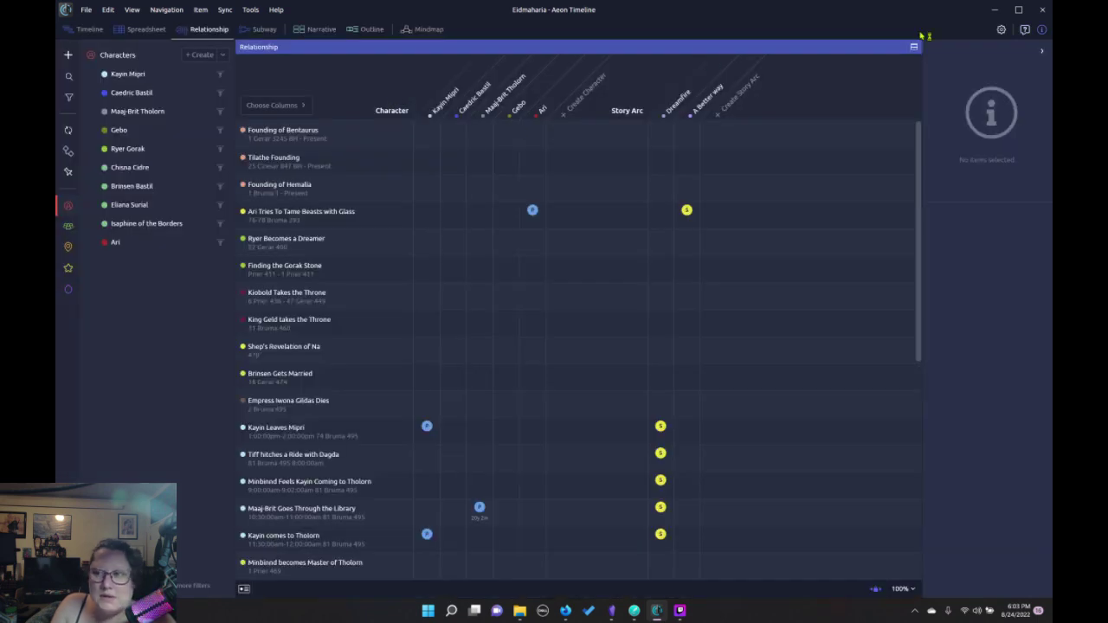
left_click(994, 10)
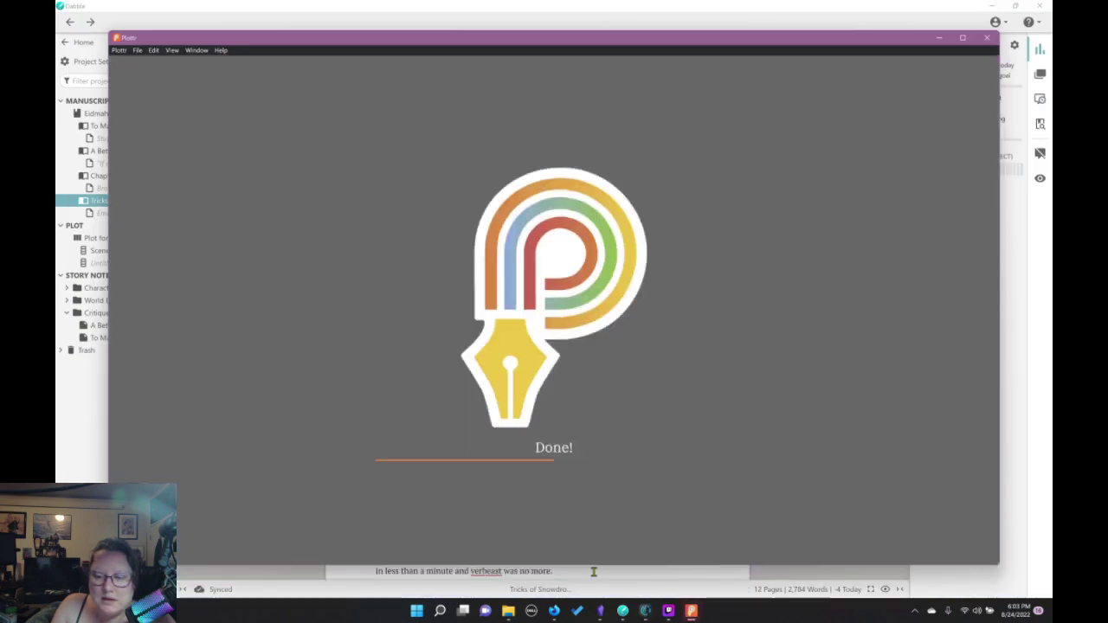
Move Plottr out of the way and bring Obsidian's Frost-Characters note in front of the Dabble manuscript
left_click(610, 532)
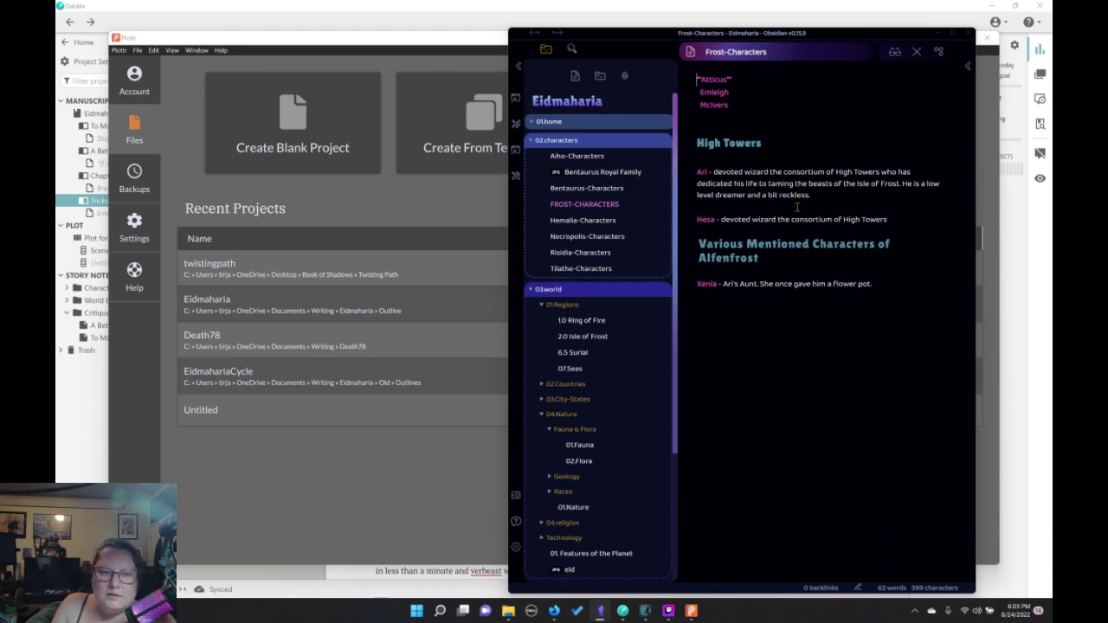
left_click(251, 53)
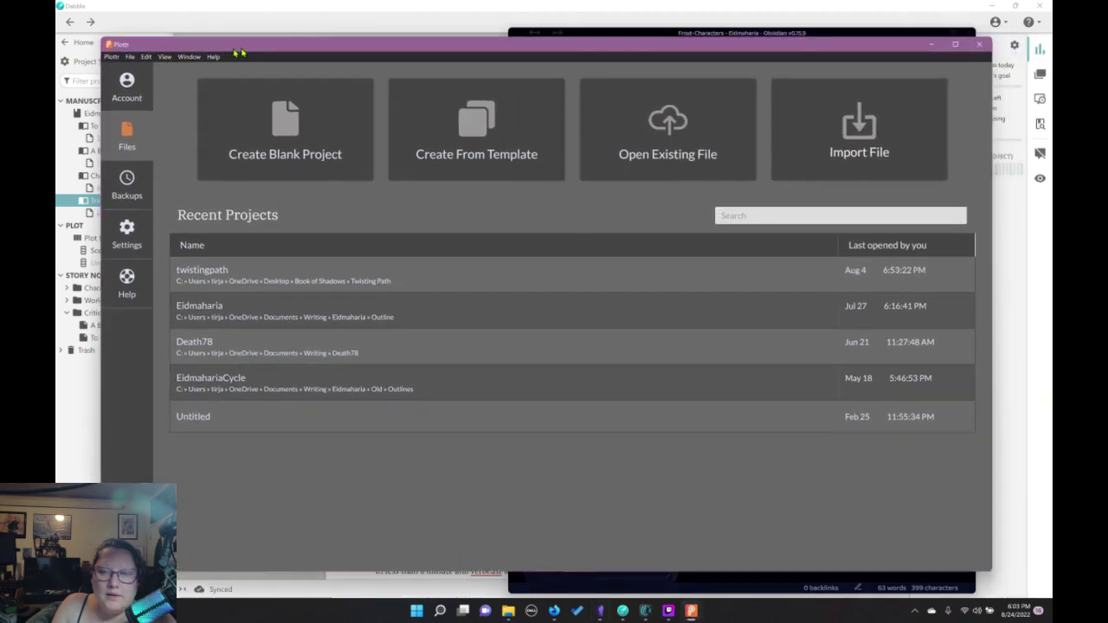
left_click(637, 26)
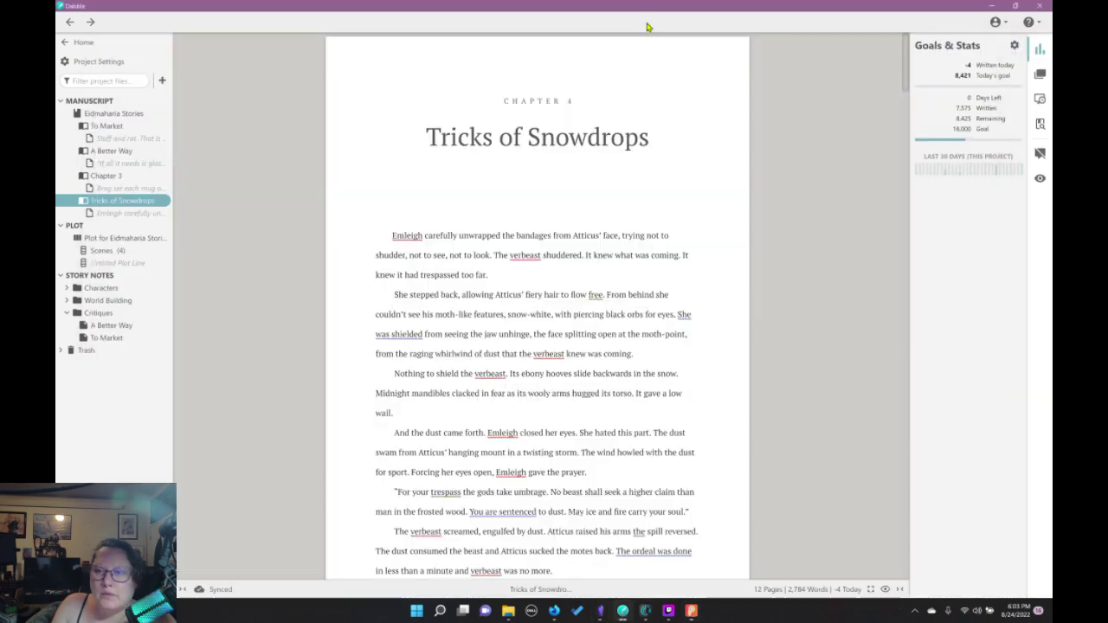
left_click(600, 612)
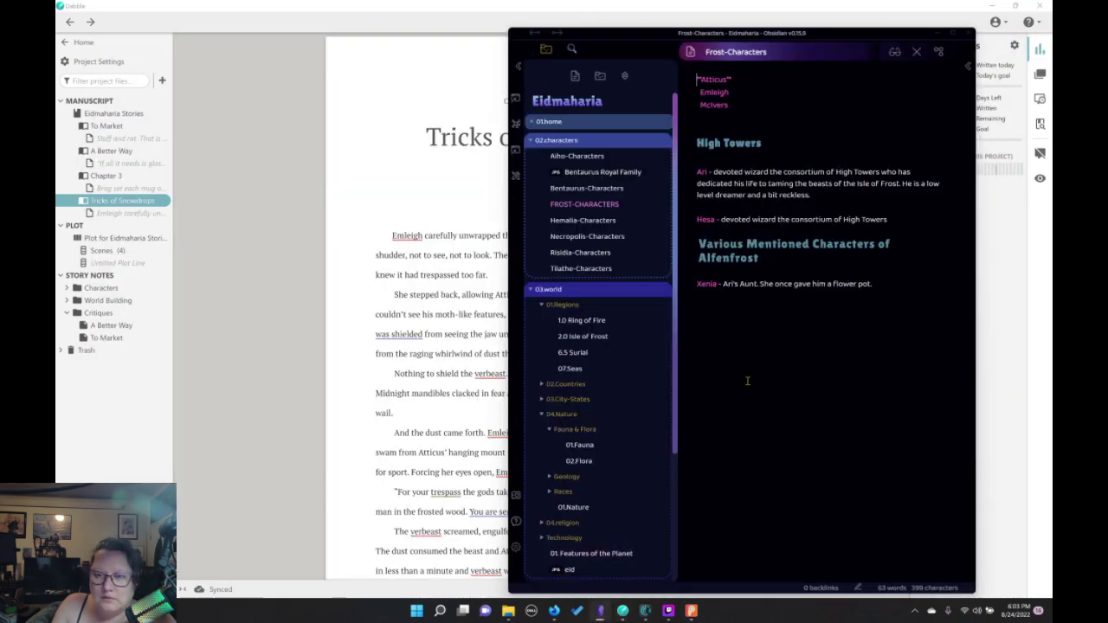
Remove the stray leading spaces before the names Emleigh and McIvers in the Frost-Characters note
left_click(768, 284)
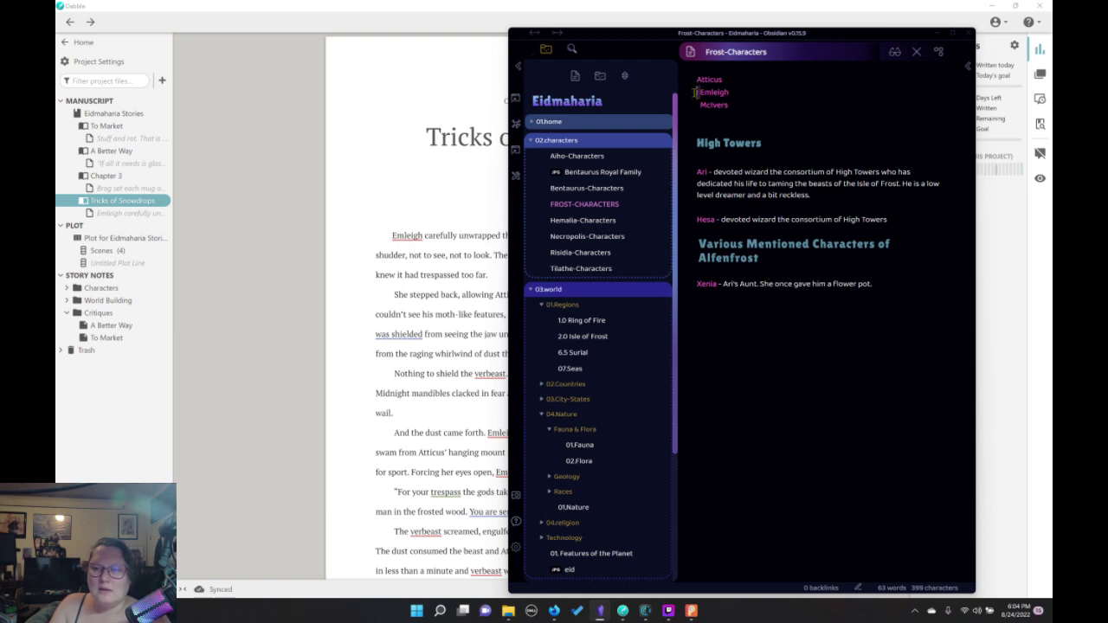
left_click(697, 93)
key("BackSpace")
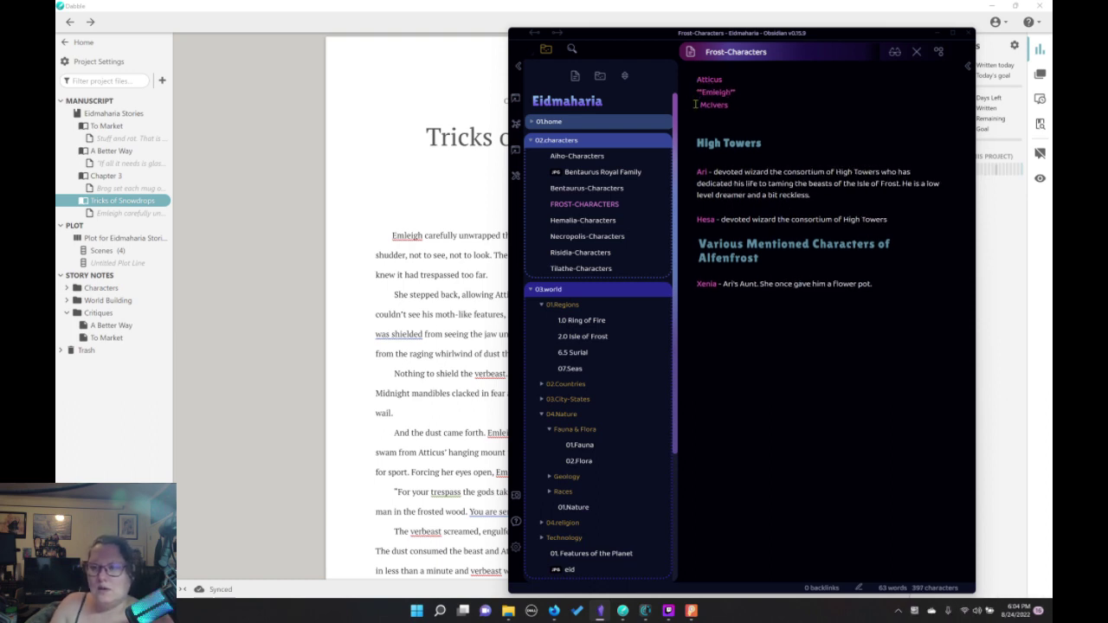
key("Down")
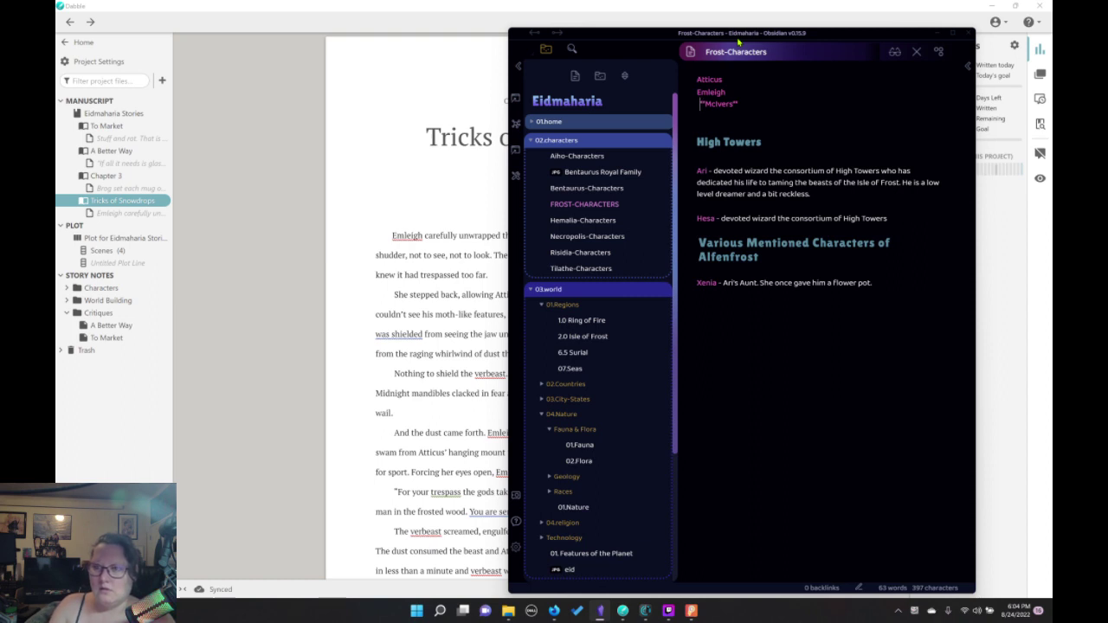
key("BackSpace")
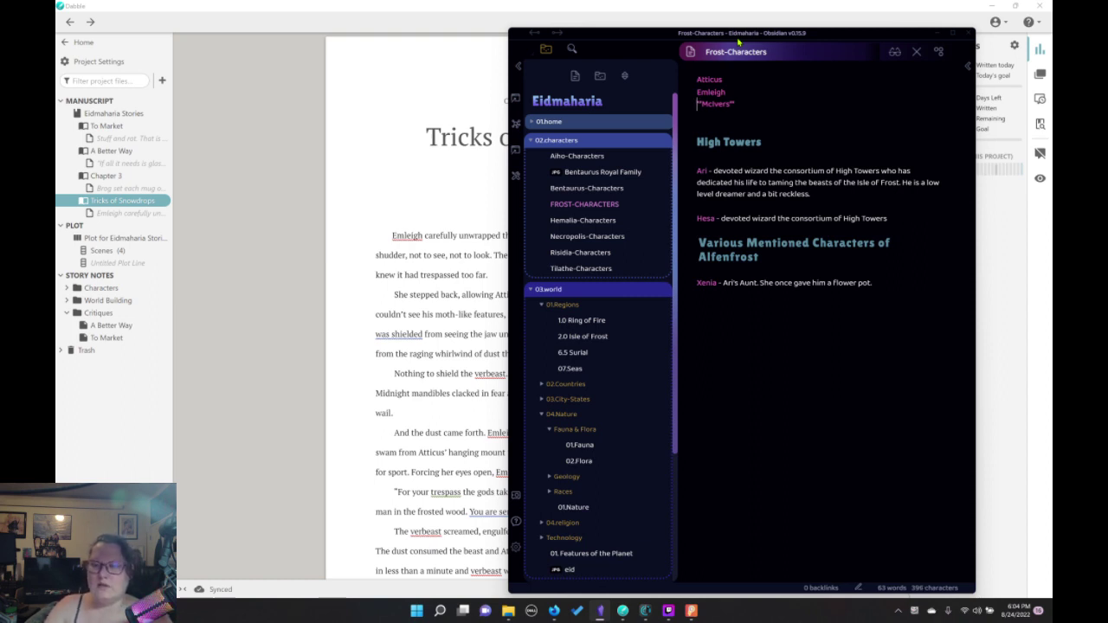
key("BackSpace")
key("Return")
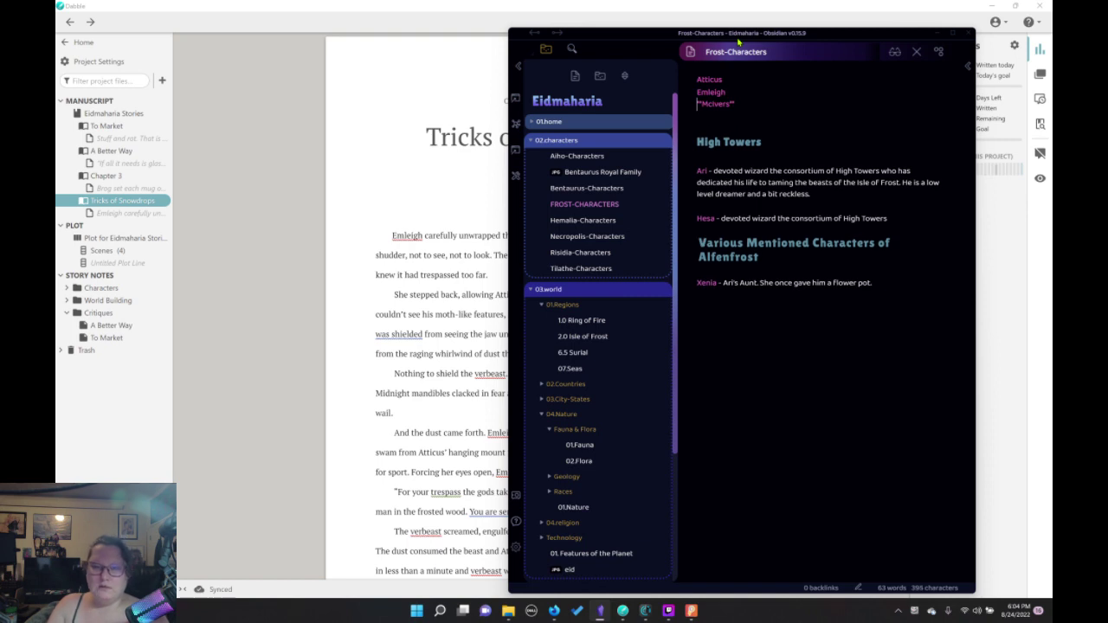
Return to Dabble with the cursor on the empty line under the Tricks of Snowdrops title, and dismiss the desktop notification
left_click(458, 200)
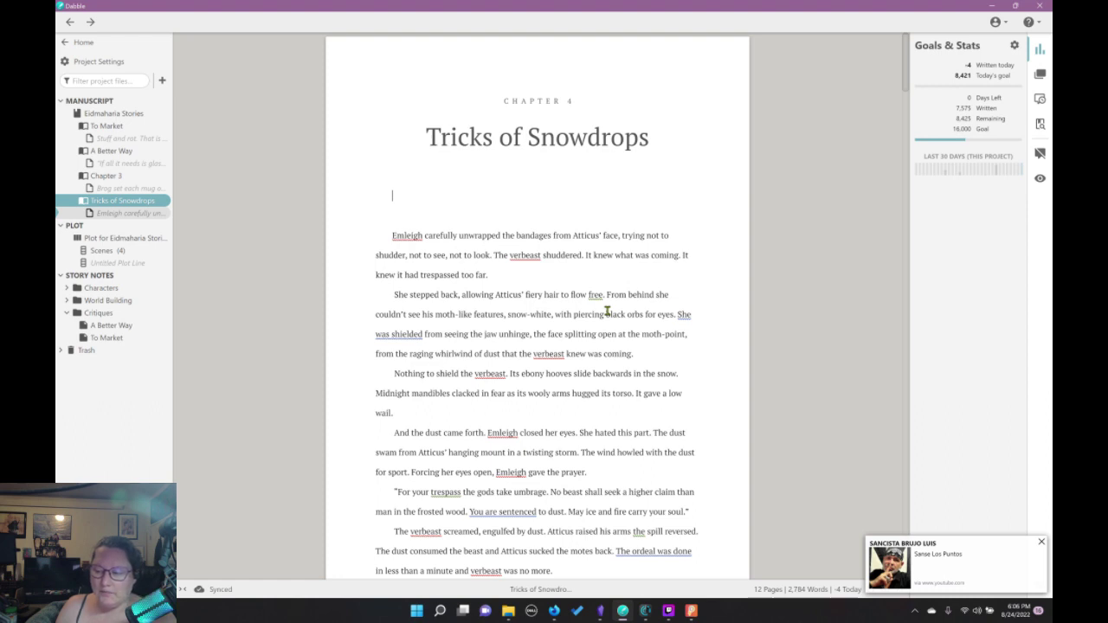
left_click(1042, 543)
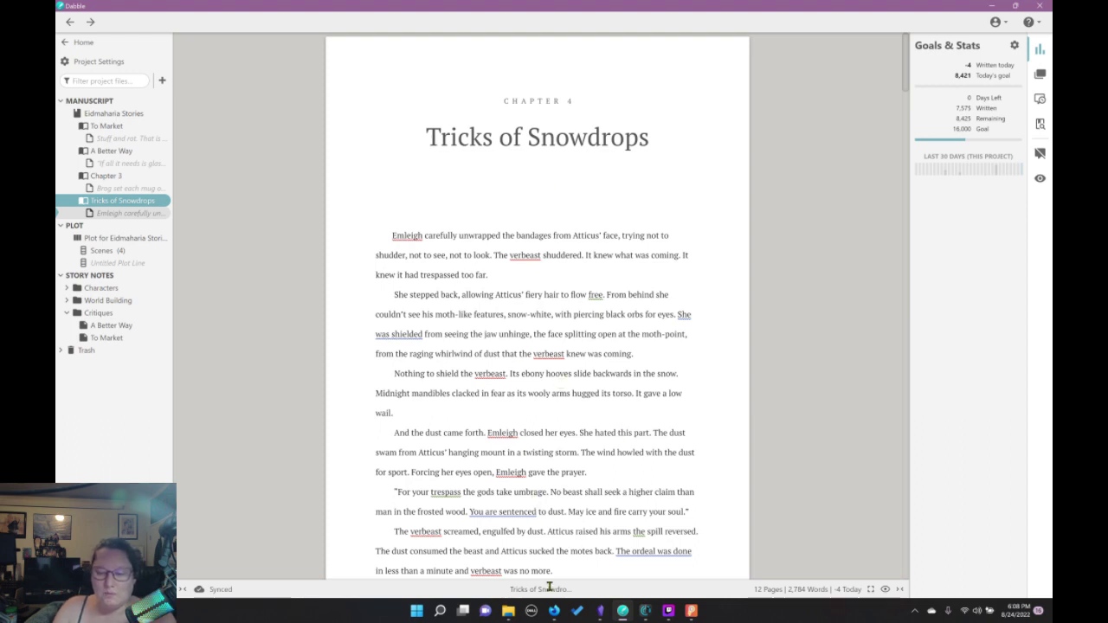
Switch to the Eidmaharia page on World Anvil in Firefox, show its World Codex contents, and open the world's dashboard in a new tab
mouse_move(555, 612)
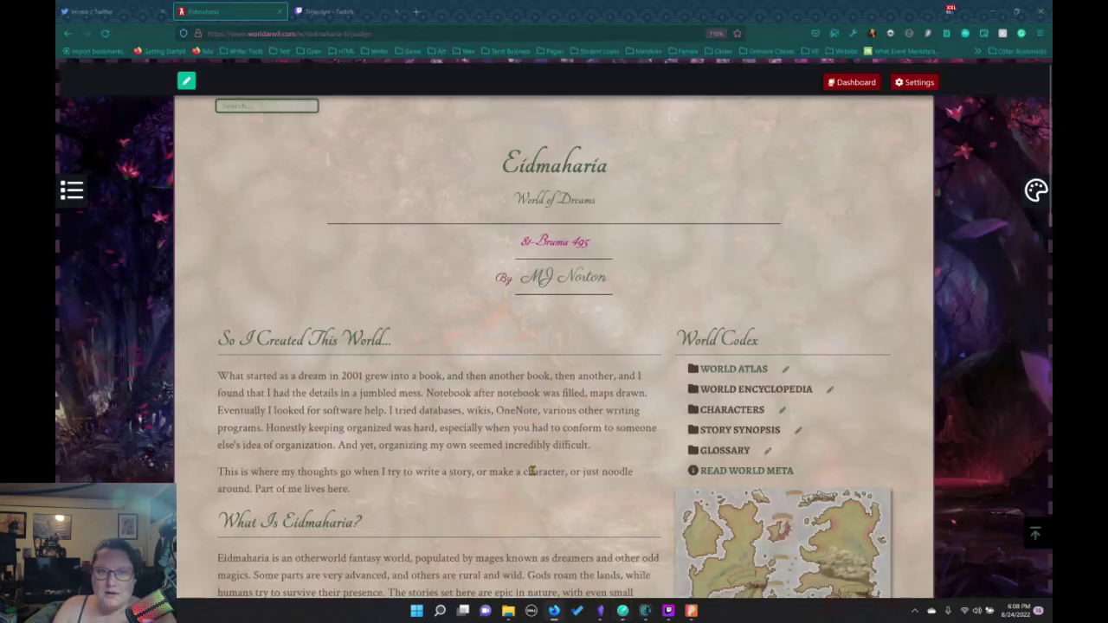
left_click(554, 558)
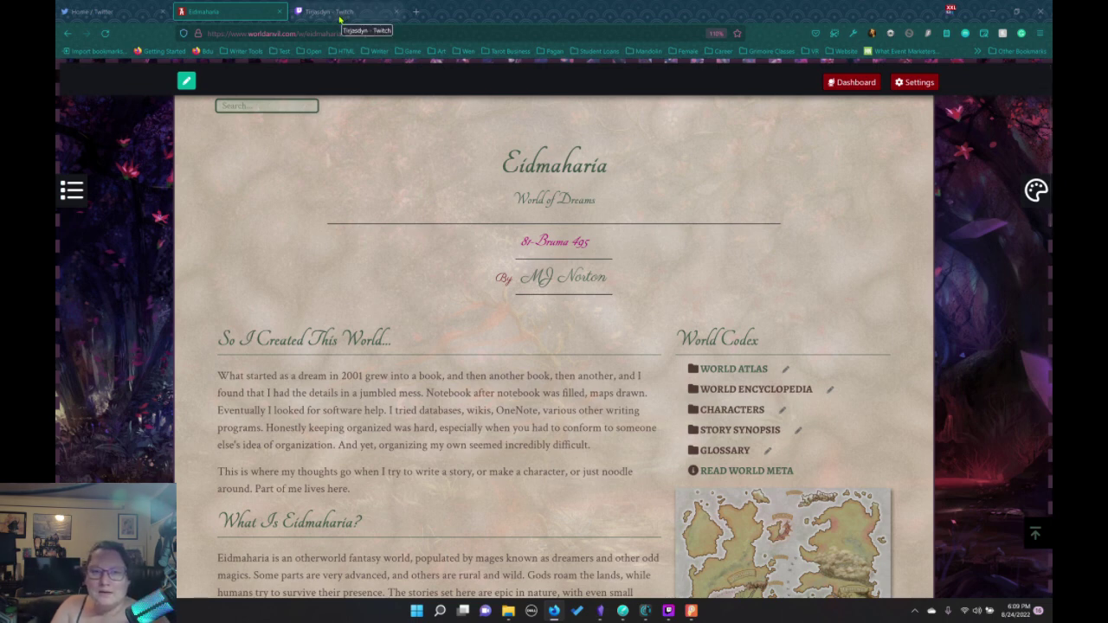
left_click(73, 192)
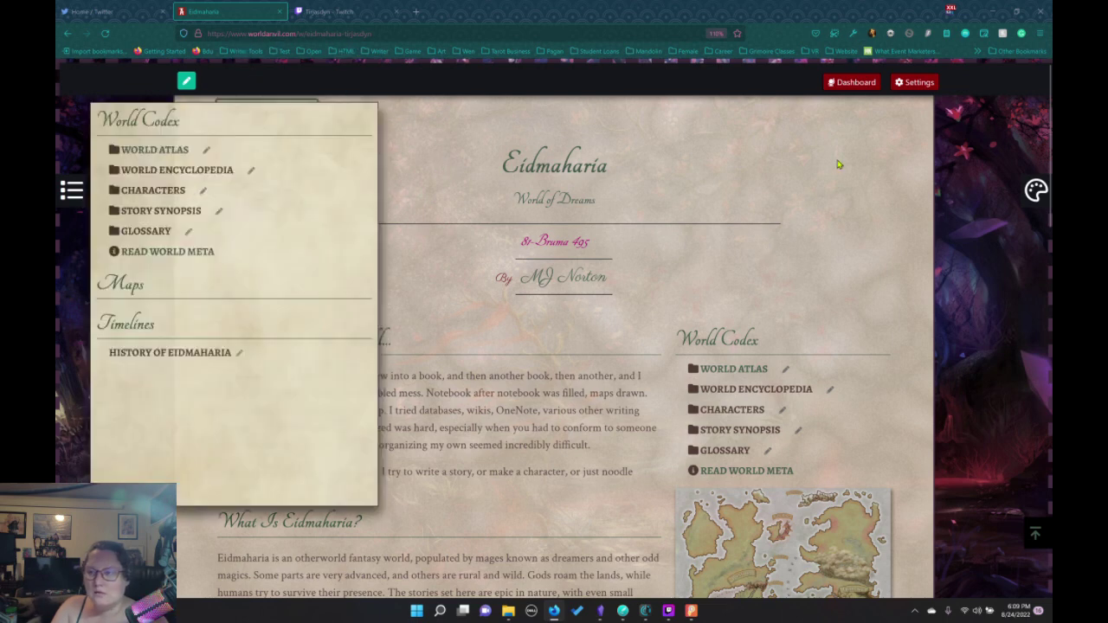
left_click(844, 91)
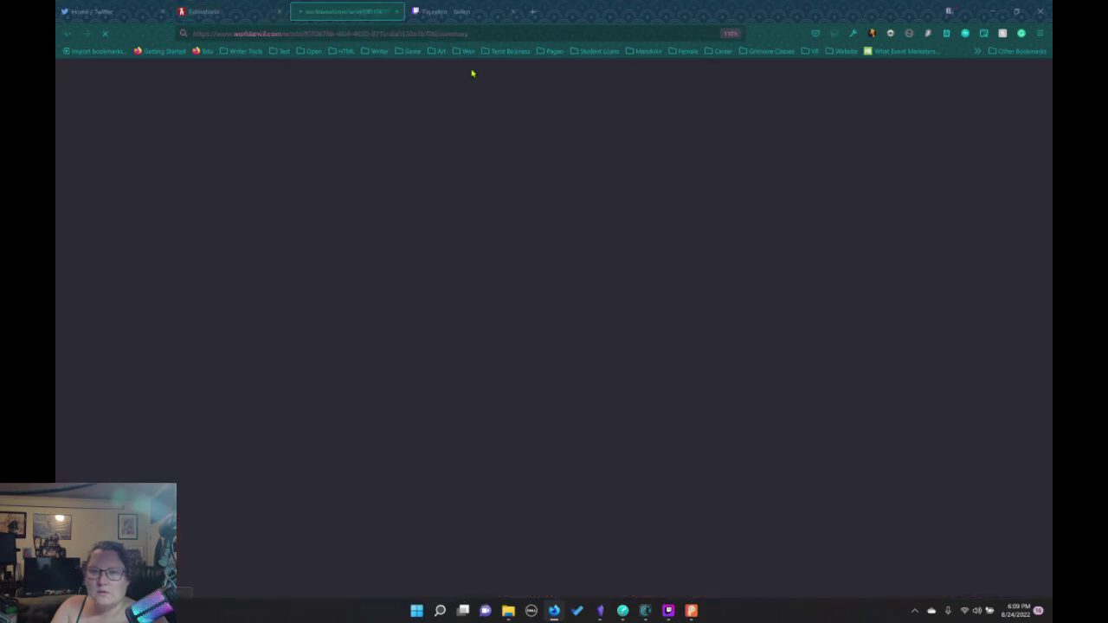
left_click(284, 11)
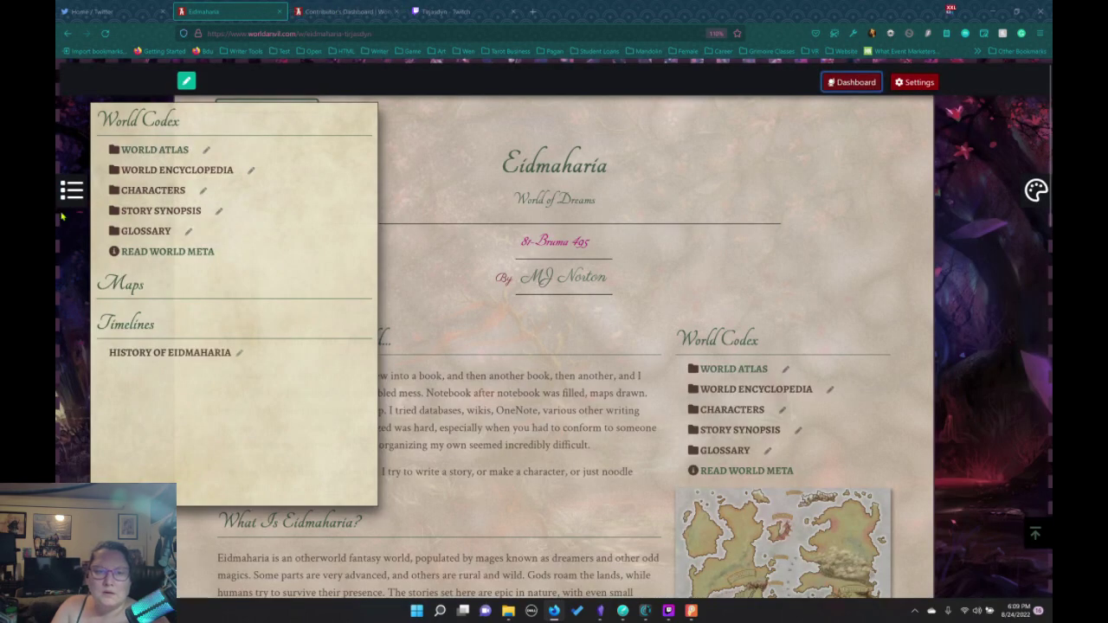
left_click(364, 12)
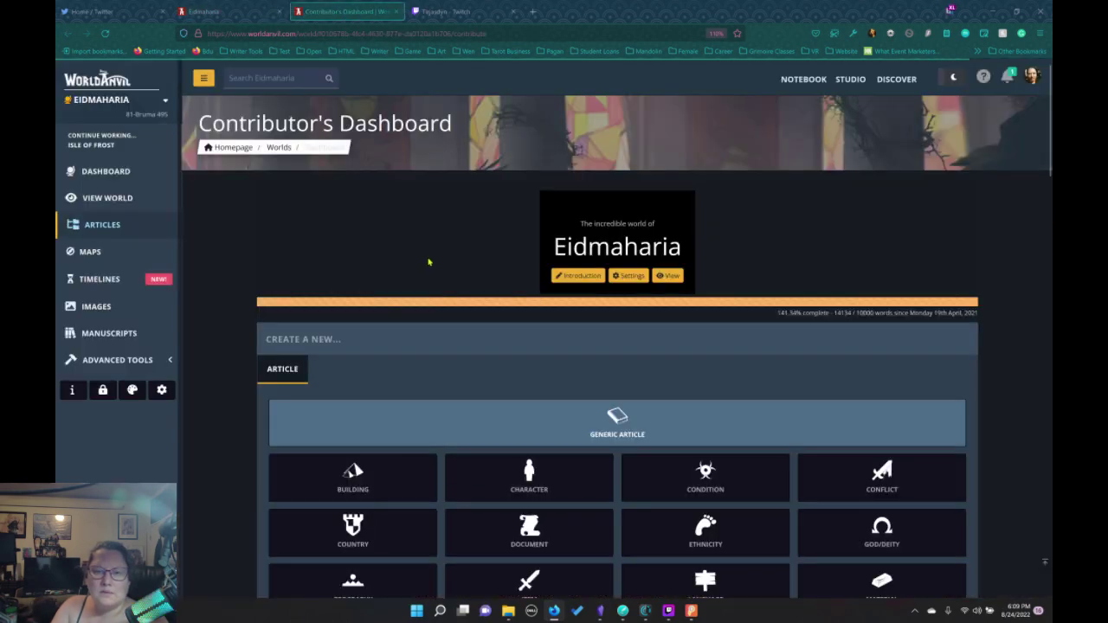
Open the Fauna article from World Encyclopedia > Nature > Fauna & Flora for editing, and open the articles list in a separate tab
left_click(113, 225)
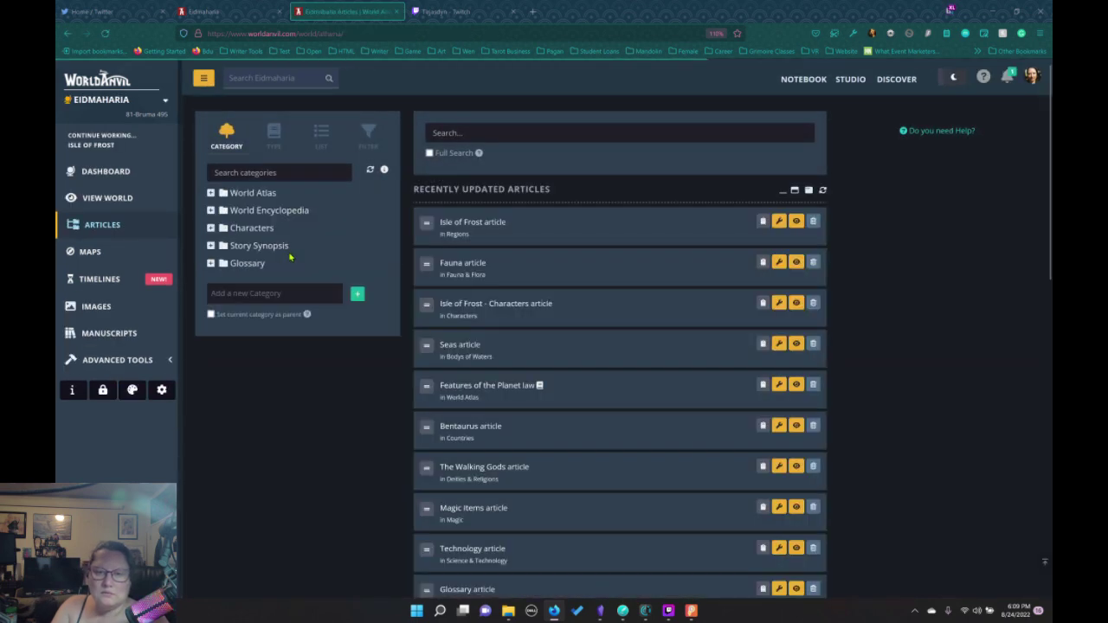
left_click(211, 210)
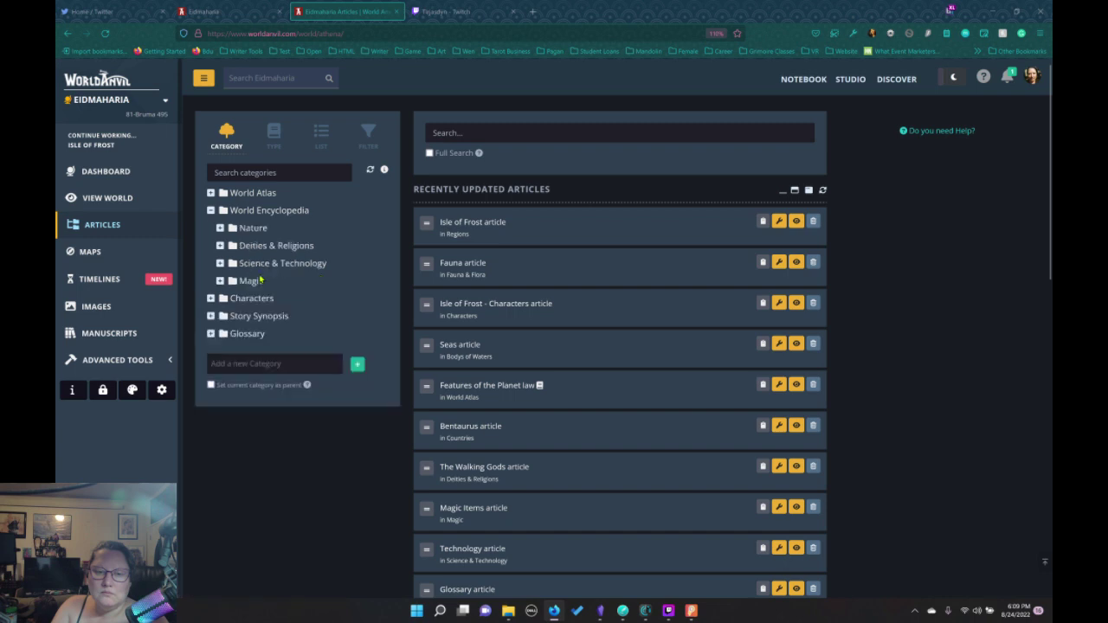
left_click(220, 227)
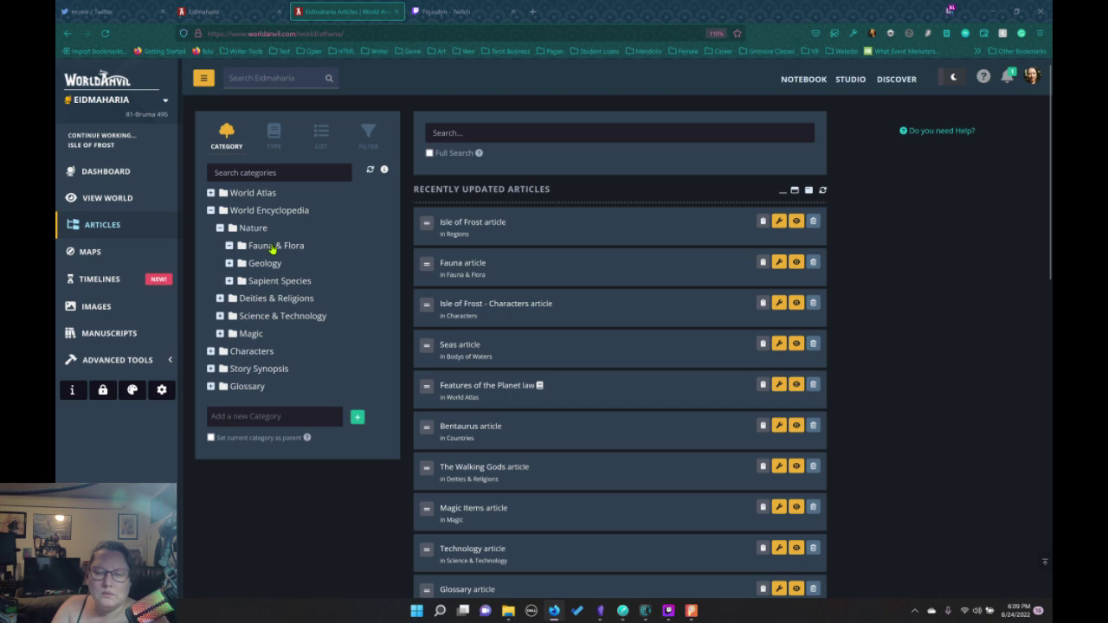
left_click(274, 247)
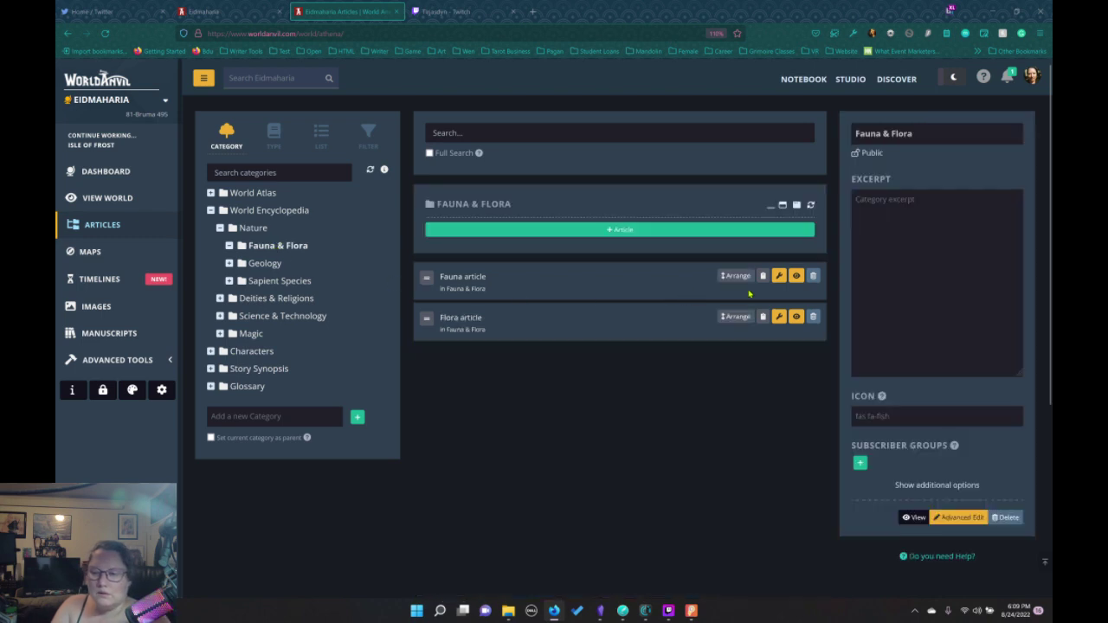
left_click(469, 283)
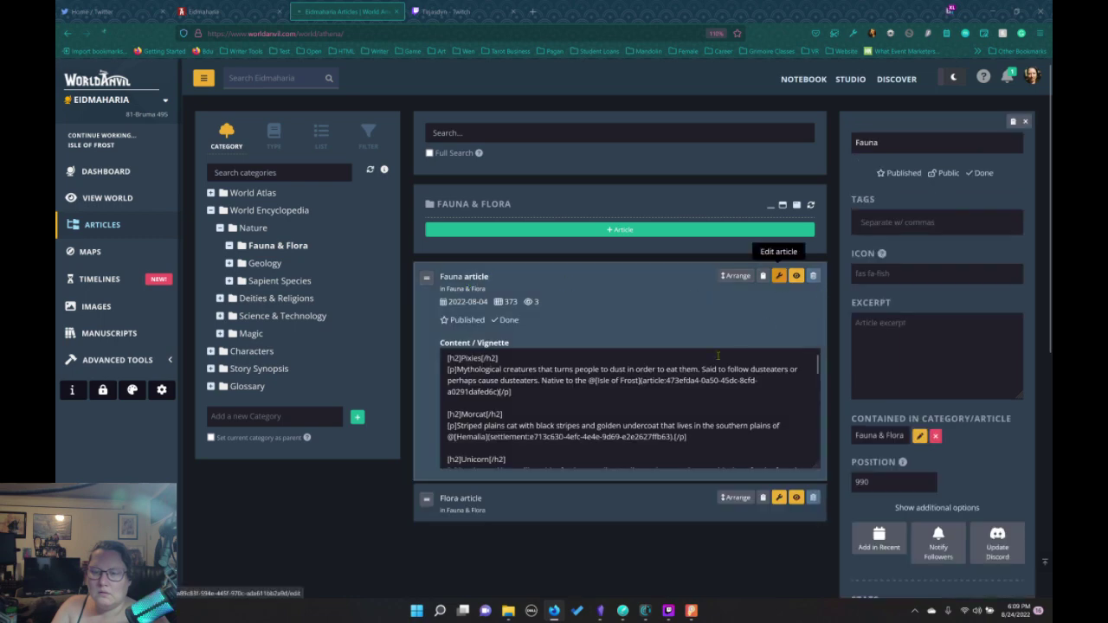
left_click(779, 276)
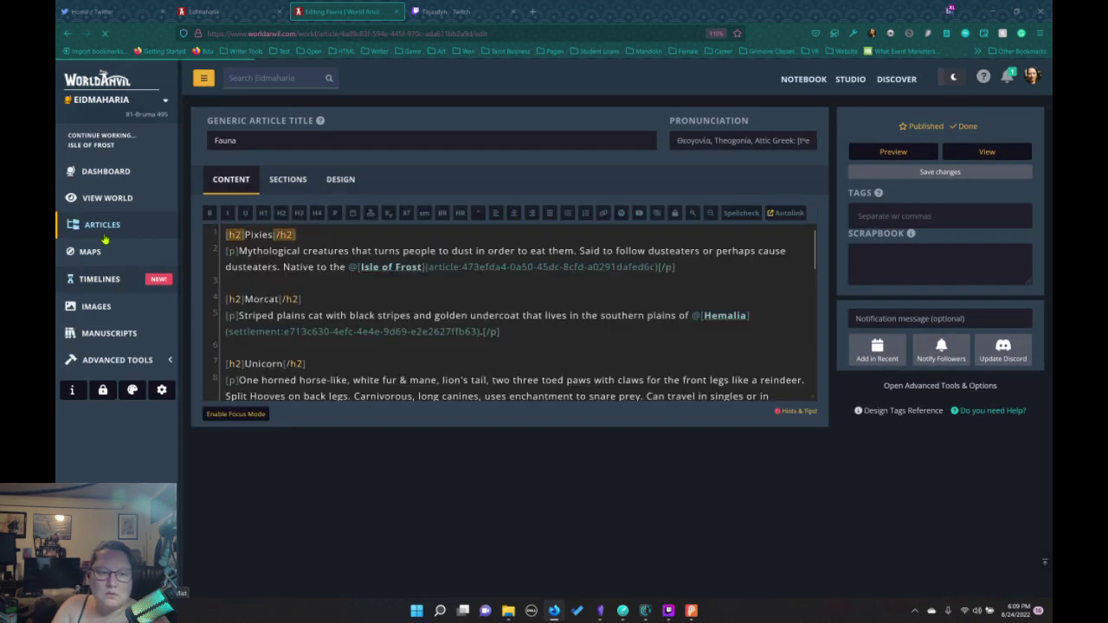
mouse_move(95, 232)
left_click(130, 240)
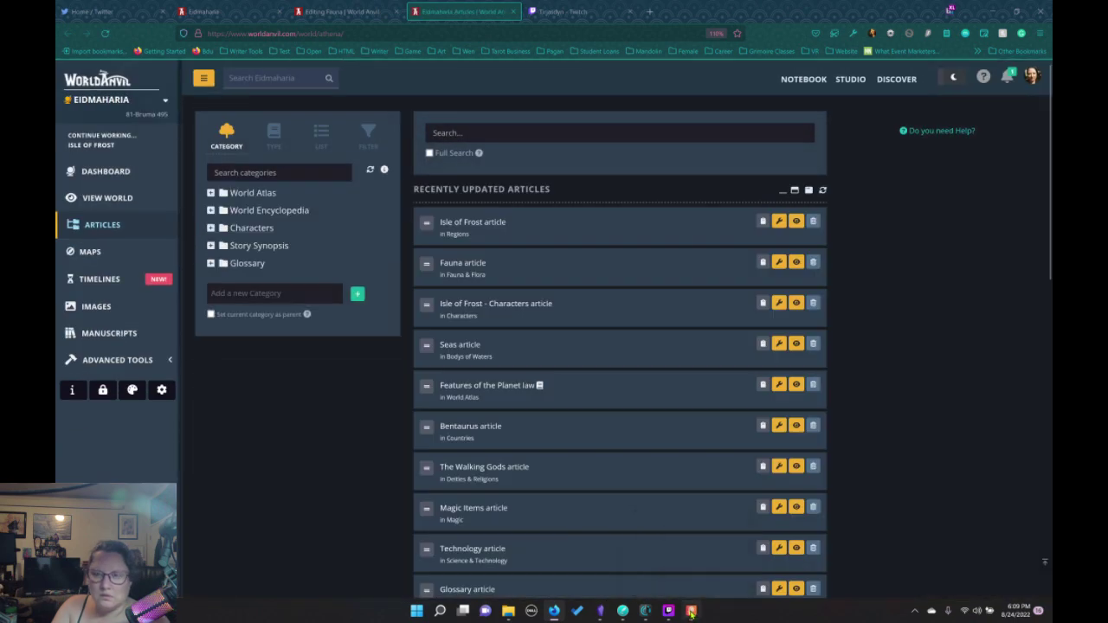
Bring up Plottr, switch to Aeon Timeline and look through the Narrative, Subway and Spreadsheet views of the Eidmaharia timeline
left_click(691, 612)
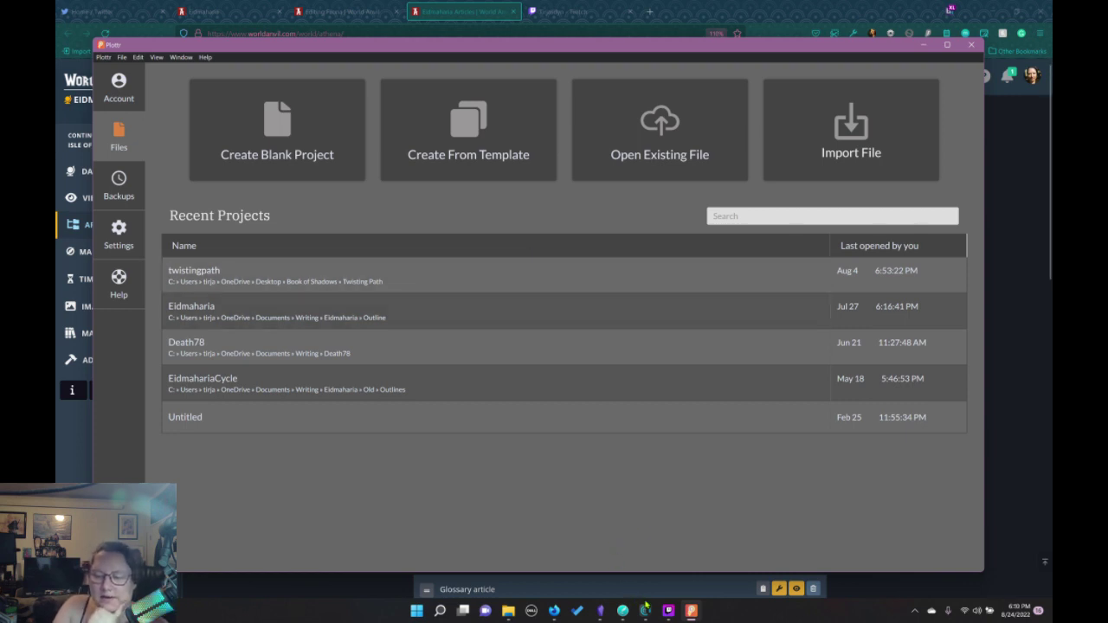
left_click(646, 610)
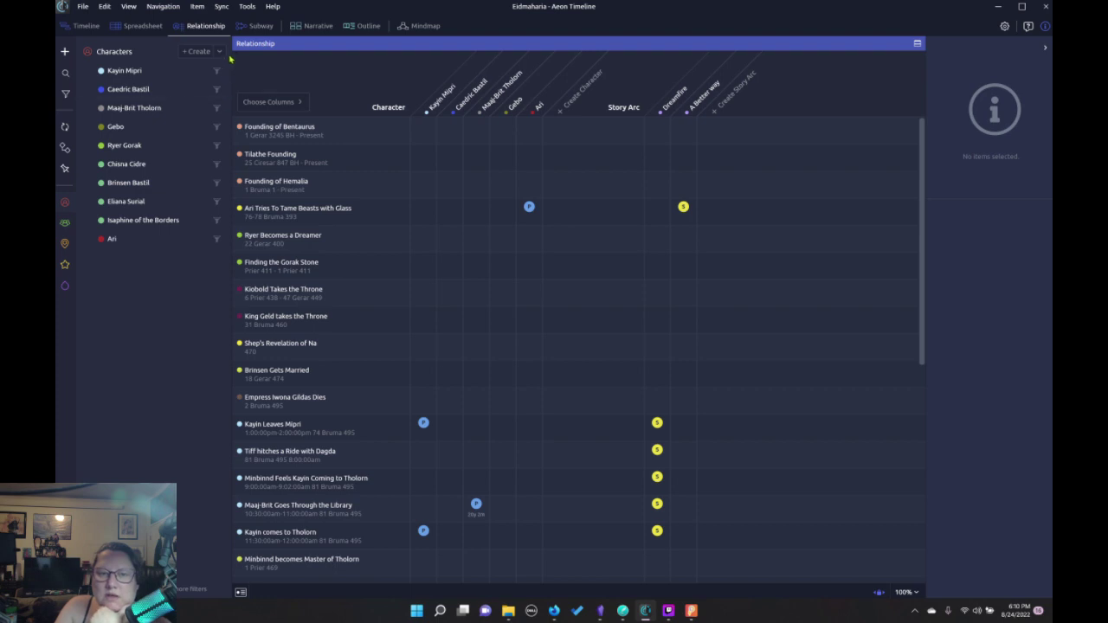
left_click(314, 26)
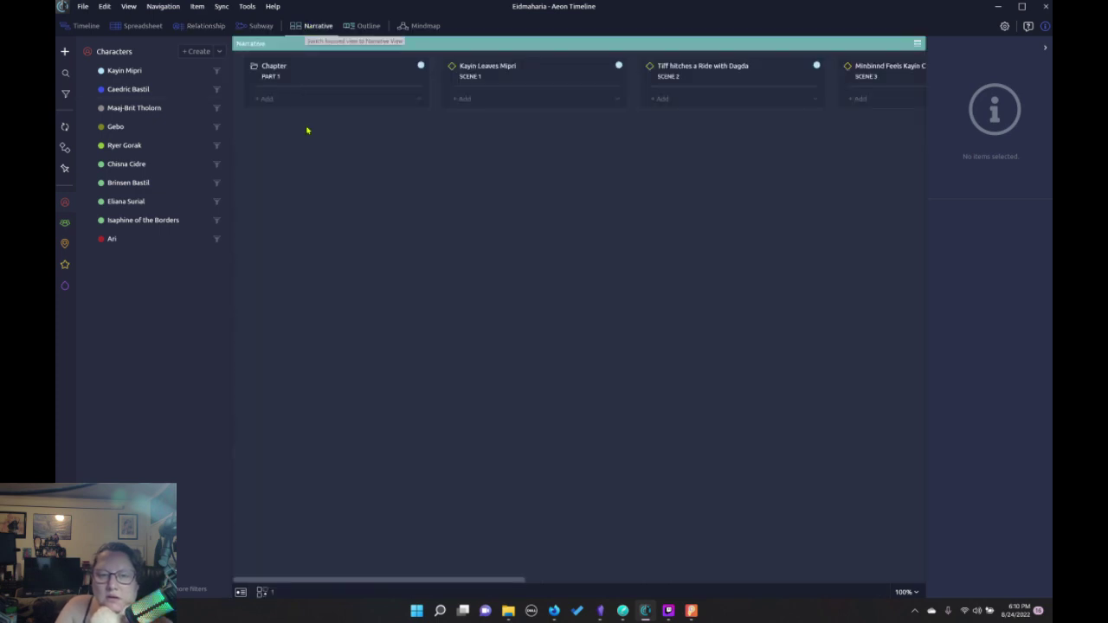
left_click(258, 25)
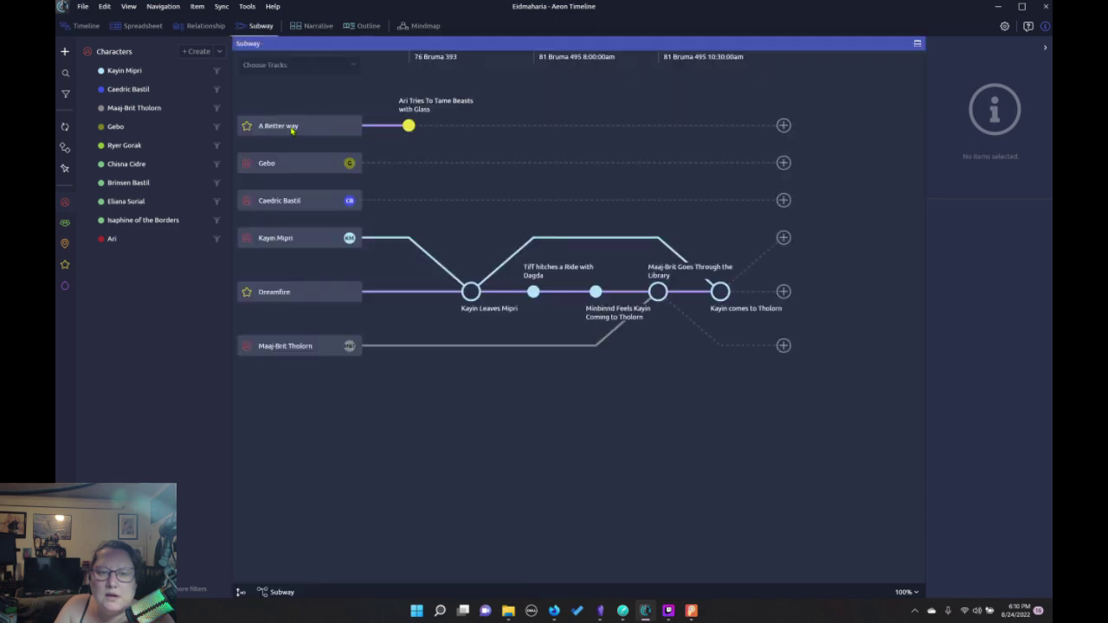
left_click(141, 25)
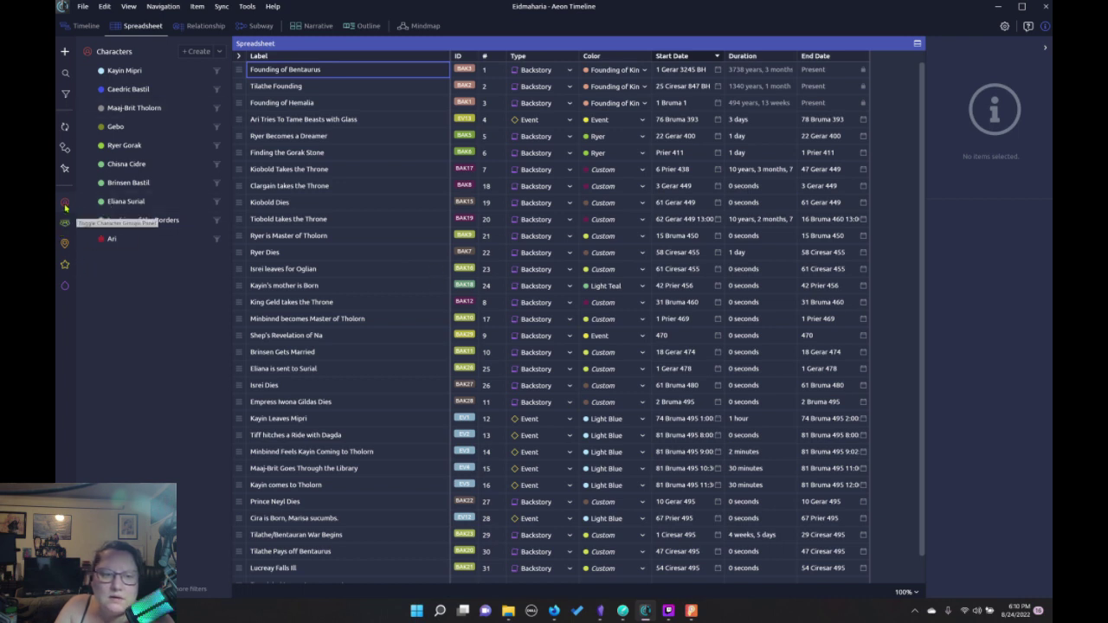
Create a new story arc named "Tricks of the Snowdrop" in the Eidmaharia timeline
left_click(66, 266)
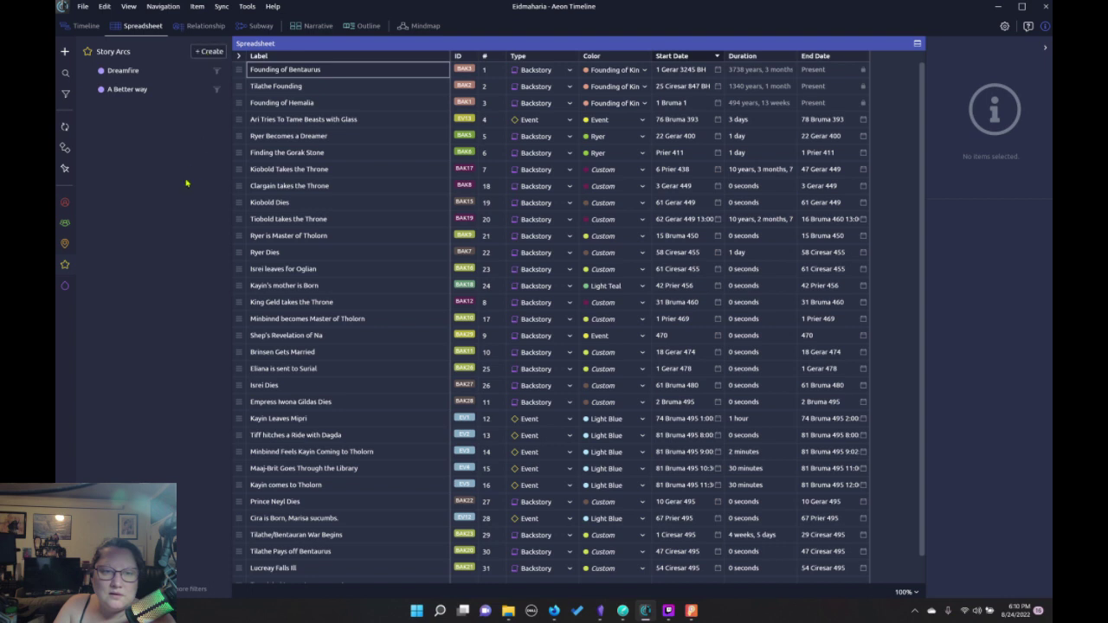
left_click(210, 52)
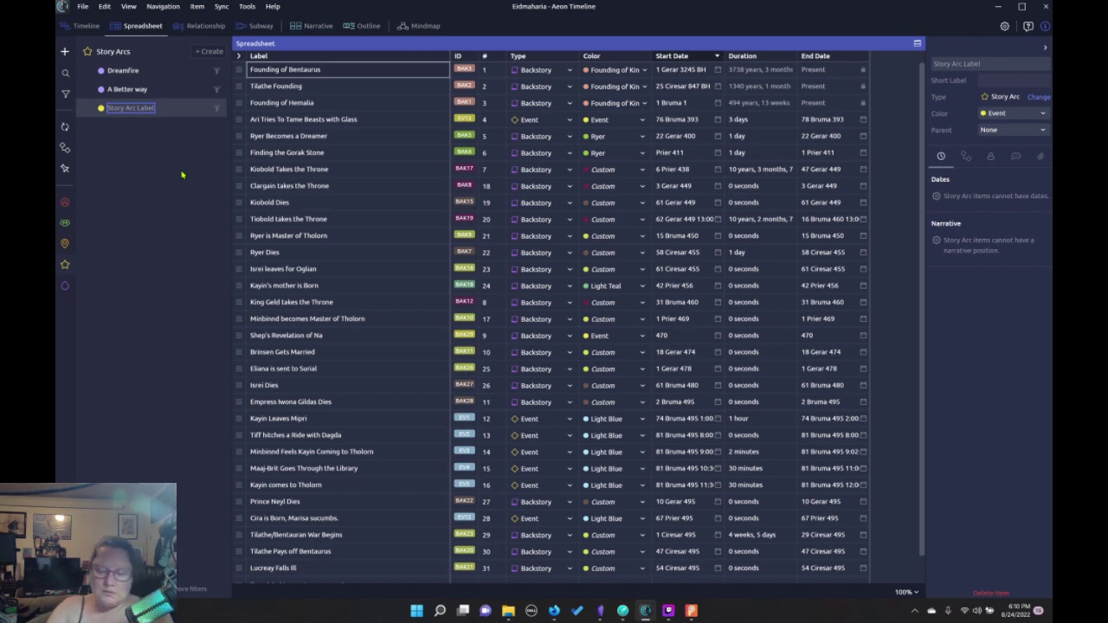
type("Tricks of th")
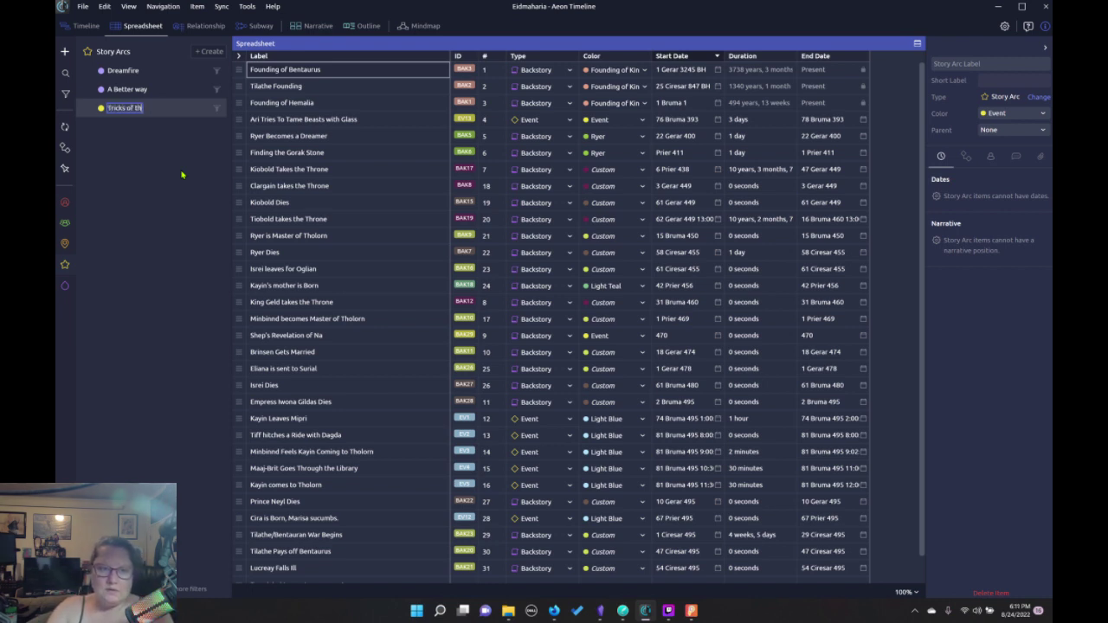
type("e Snowdr")
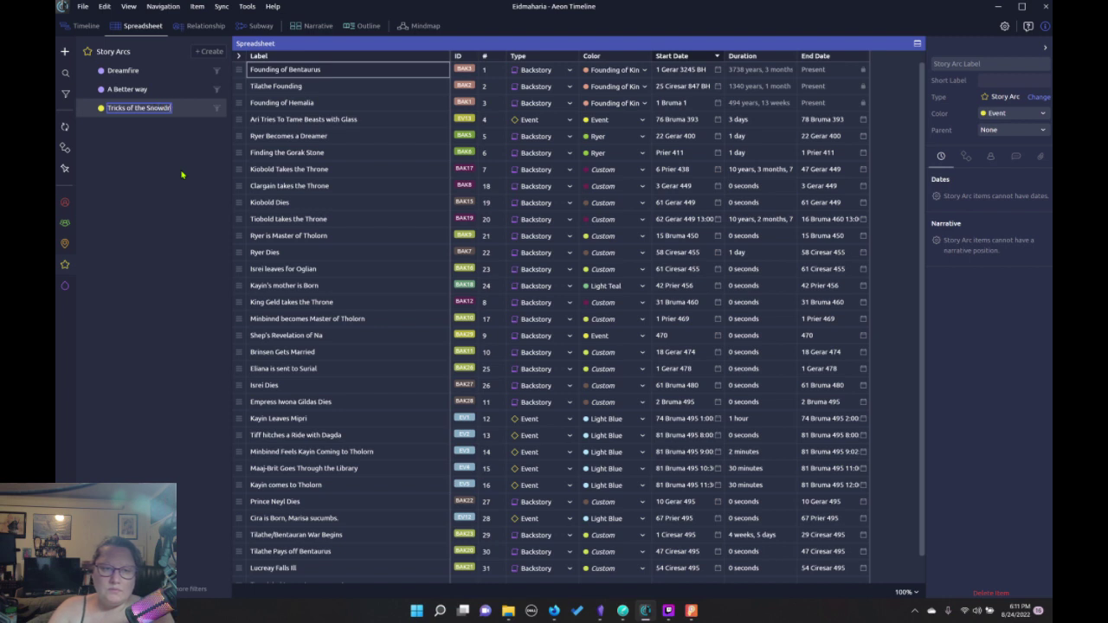
type("op")
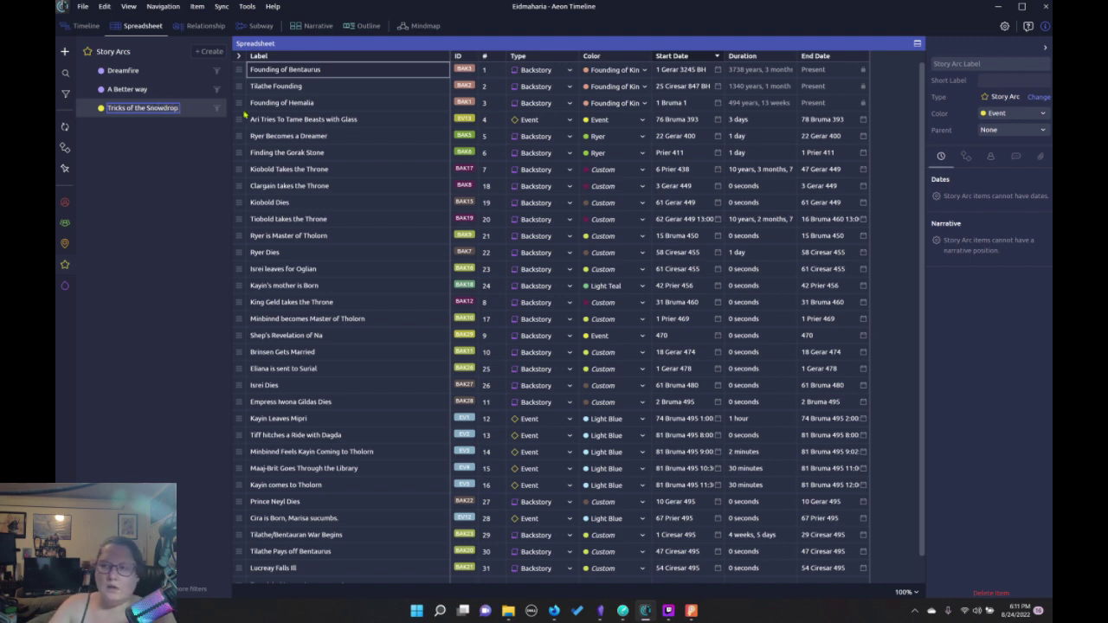
key("Return")
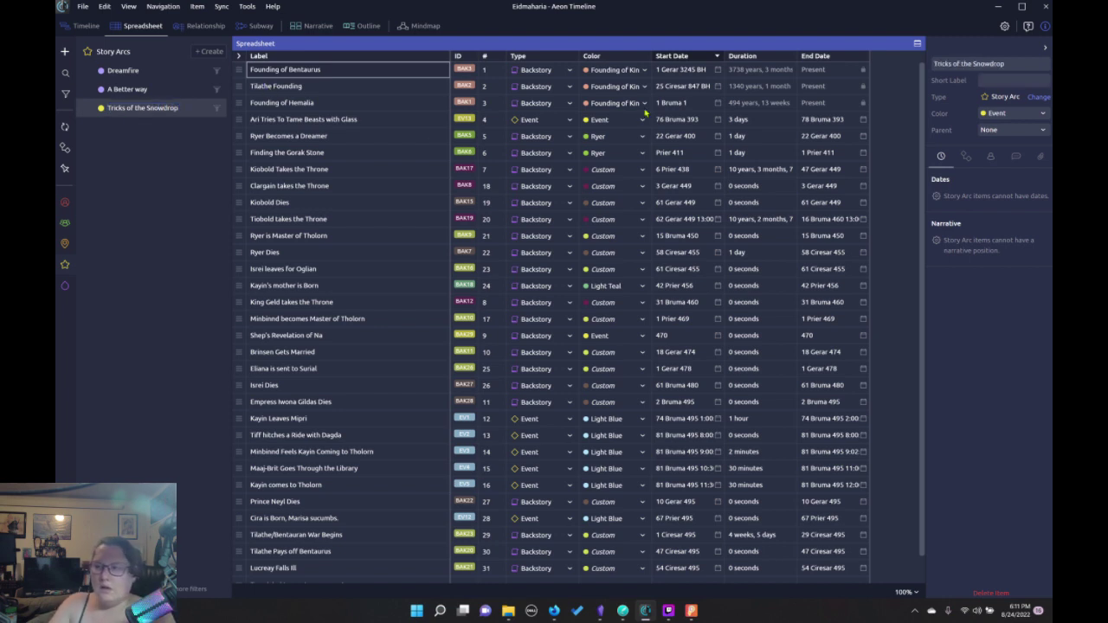
Set the Tricks of the Snowdrop arc's color to Light Purple and leave its parent as None
left_click(990, 116)
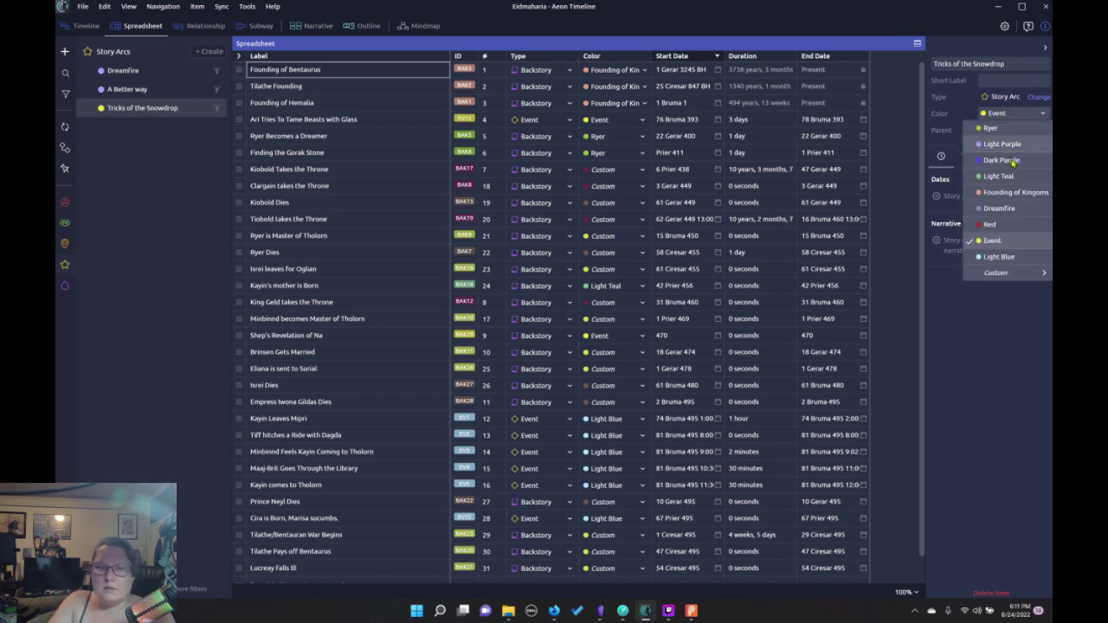
left_click(1007, 146)
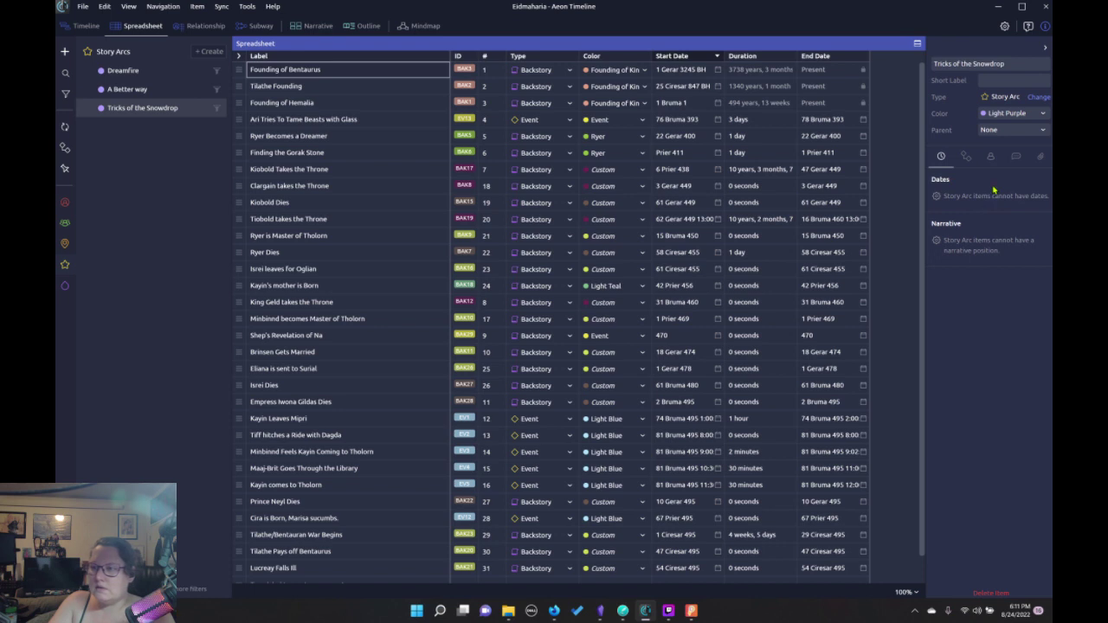
left_click(1002, 131)
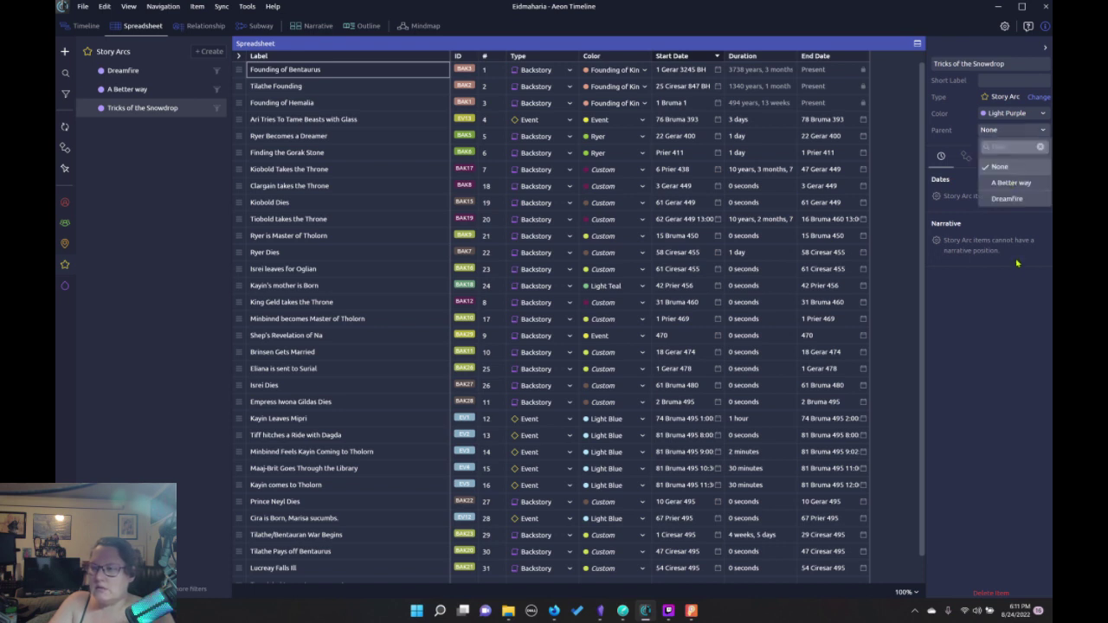
left_click(1011, 283)
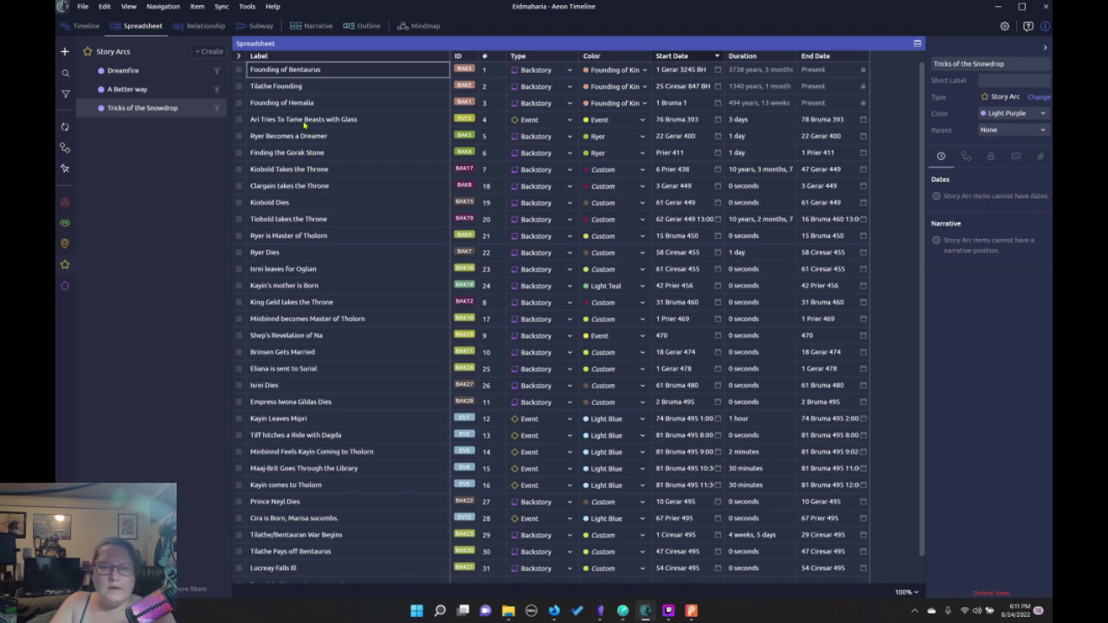
Examine the story arcs in the Subway view, the character groups, and the date details of Ari and the "Ari Tries To Tame Beasts with Glass" event
left_click(246, 26)
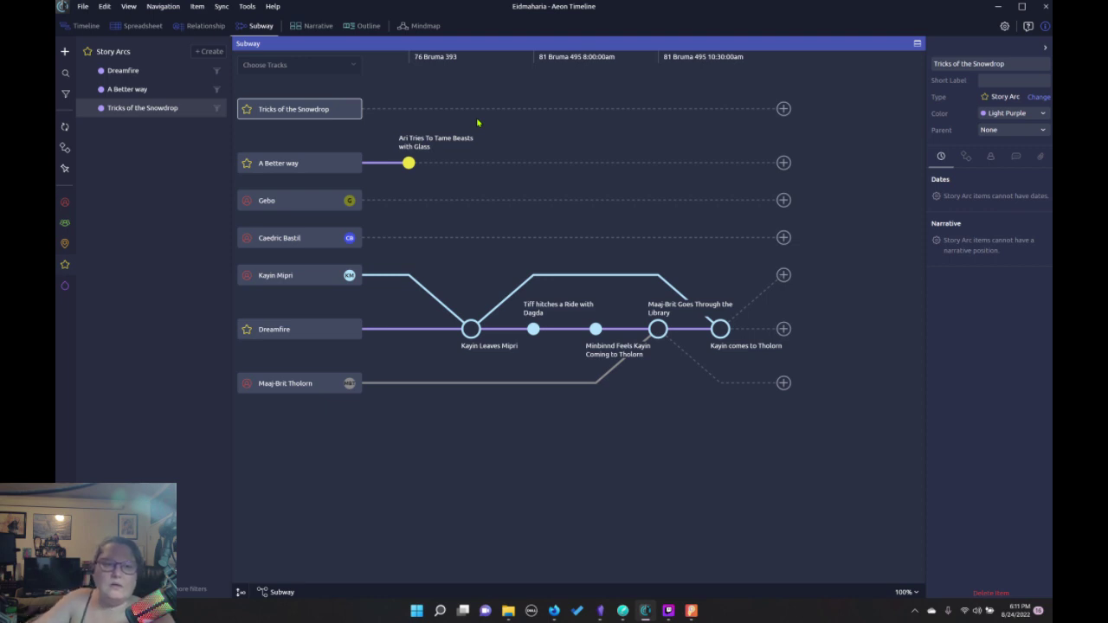
left_click(66, 226)
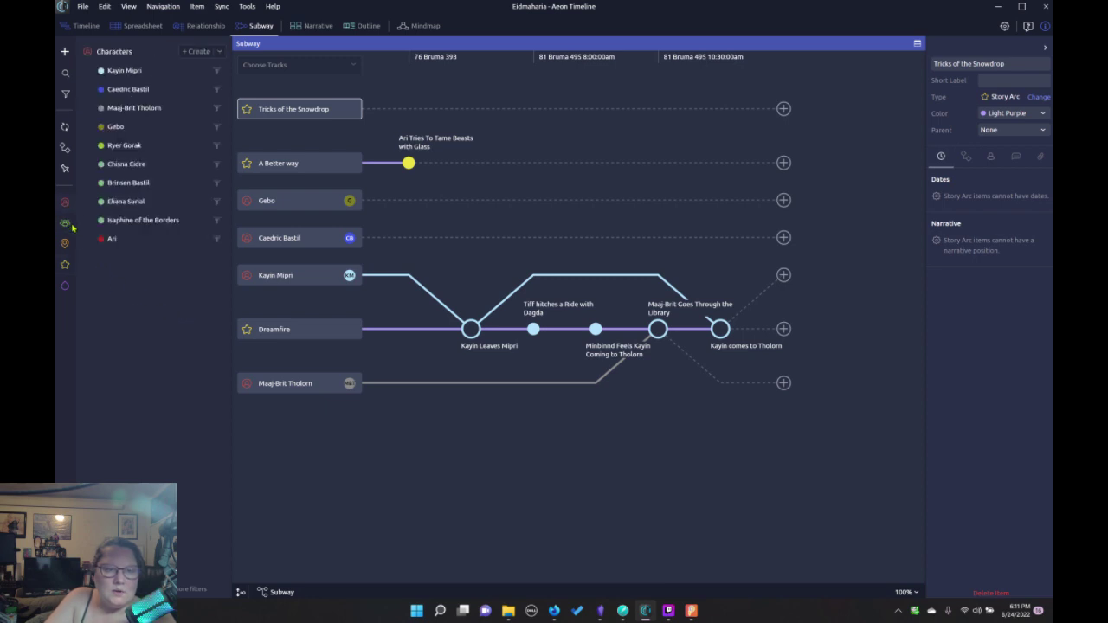
left_click(66, 225)
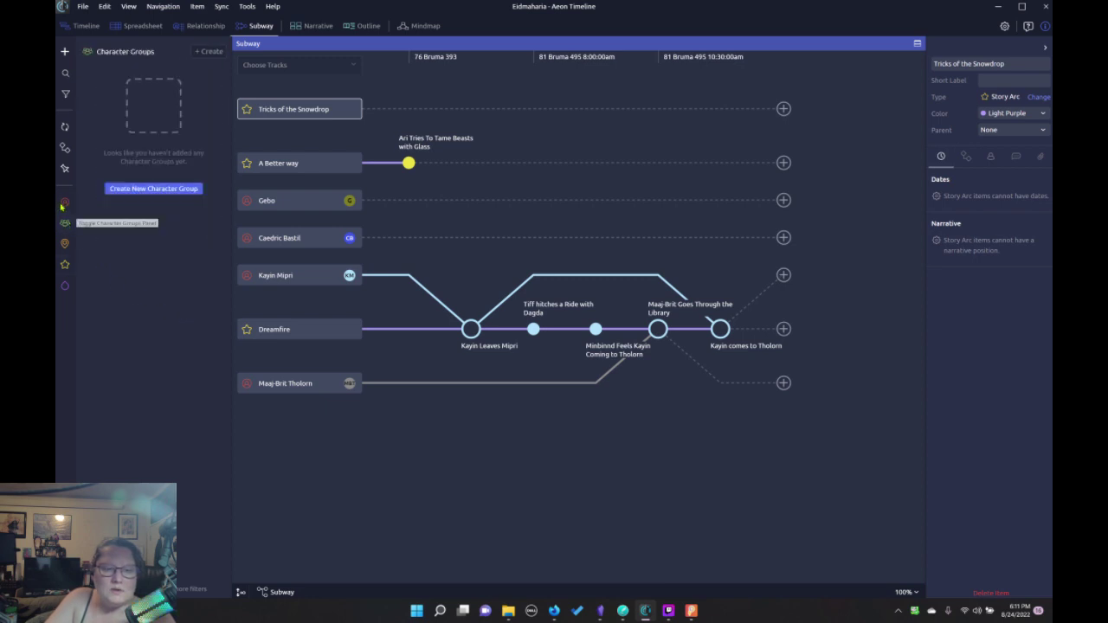
left_click(66, 224)
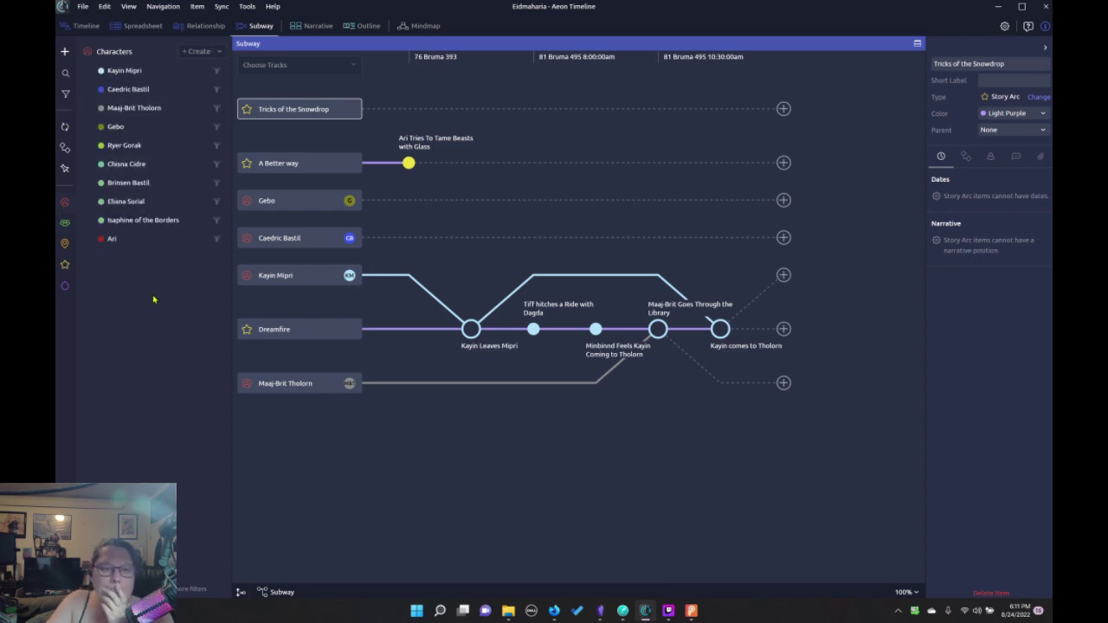
left_click(115, 246)
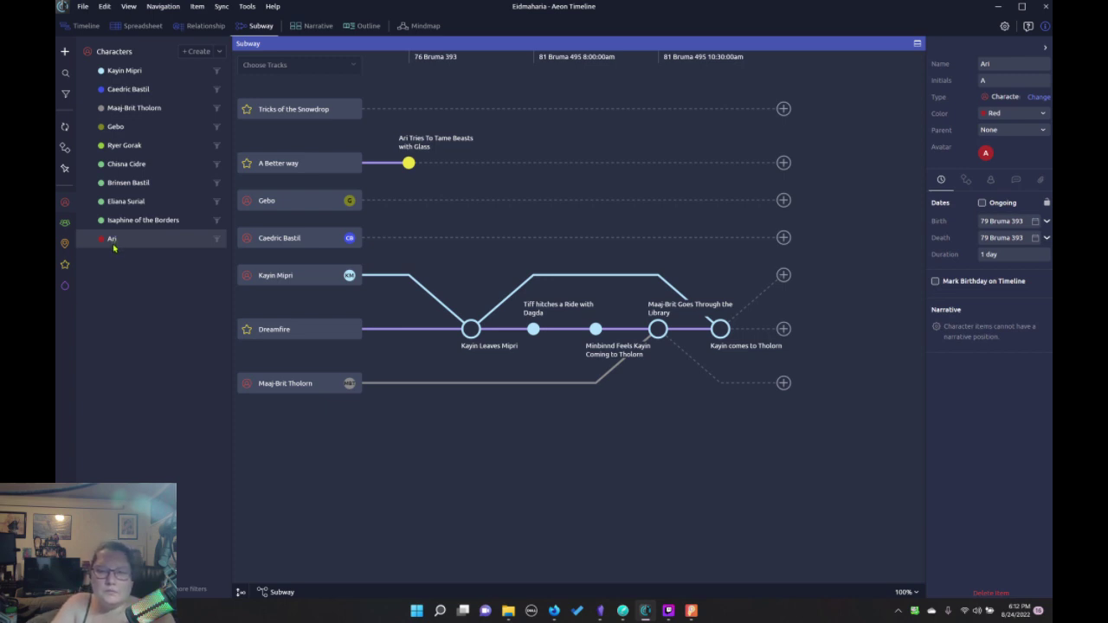
left_click(112, 240)
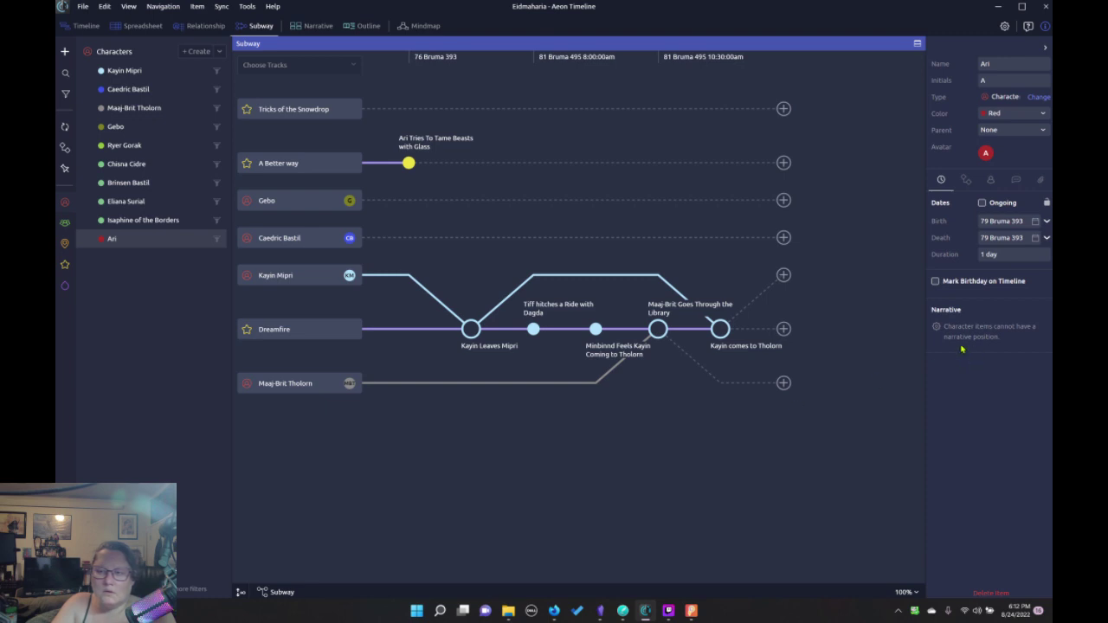
left_click(409, 164)
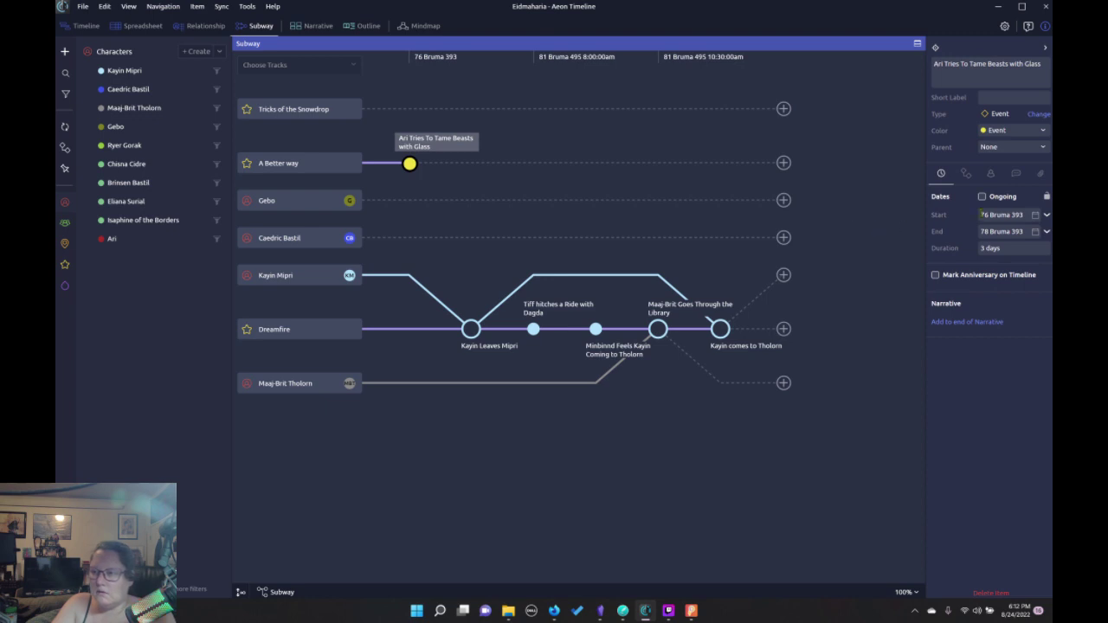
Examine the relationships, constraints, summary and dates of the "Ari Tries To Tame Beasts with Glass" event, plus the participant Ari's details
left_click(991, 173)
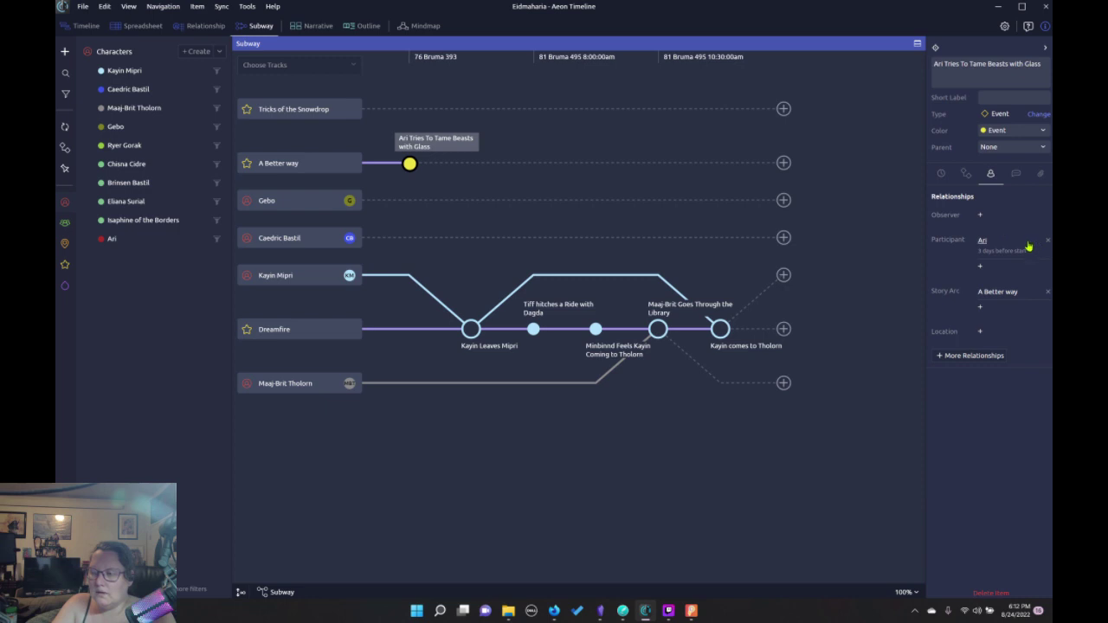
left_click(983, 241)
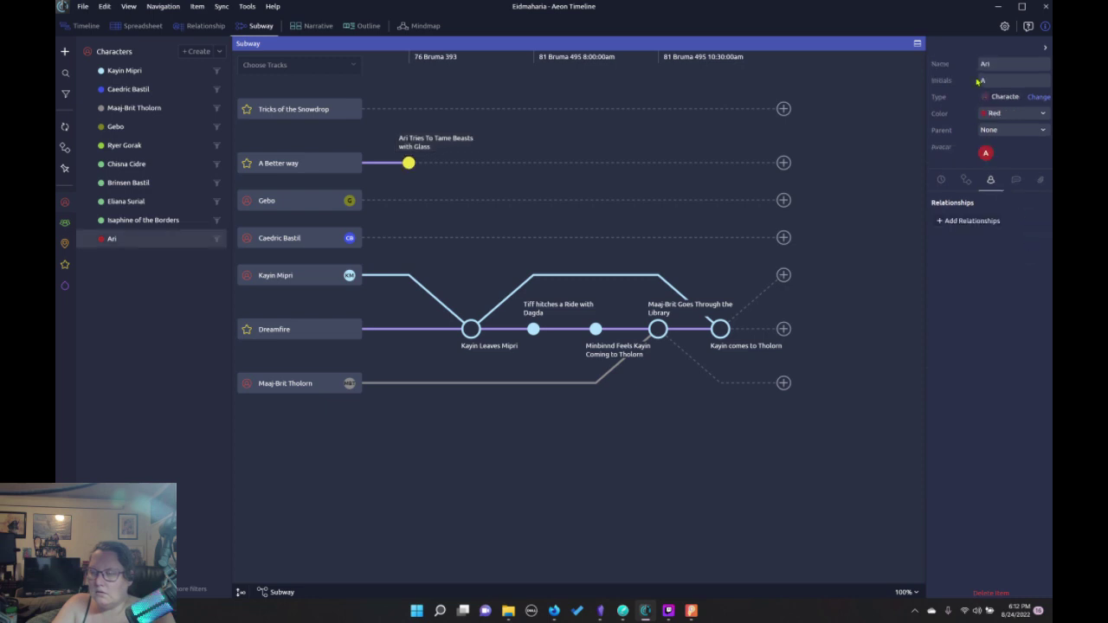
left_click(409, 164)
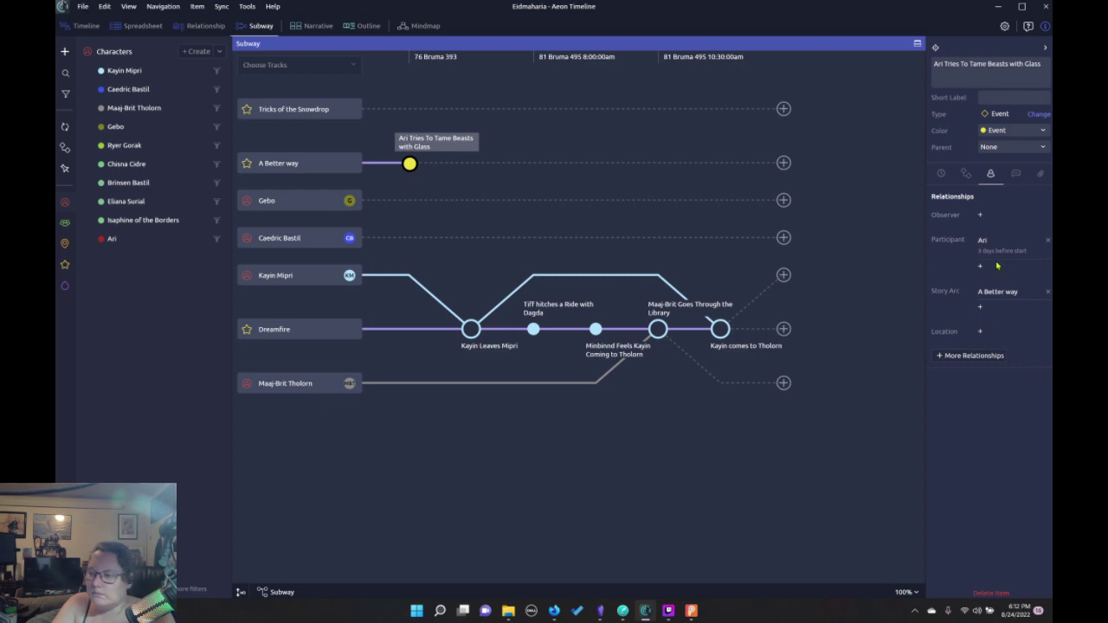
left_click(968, 175)
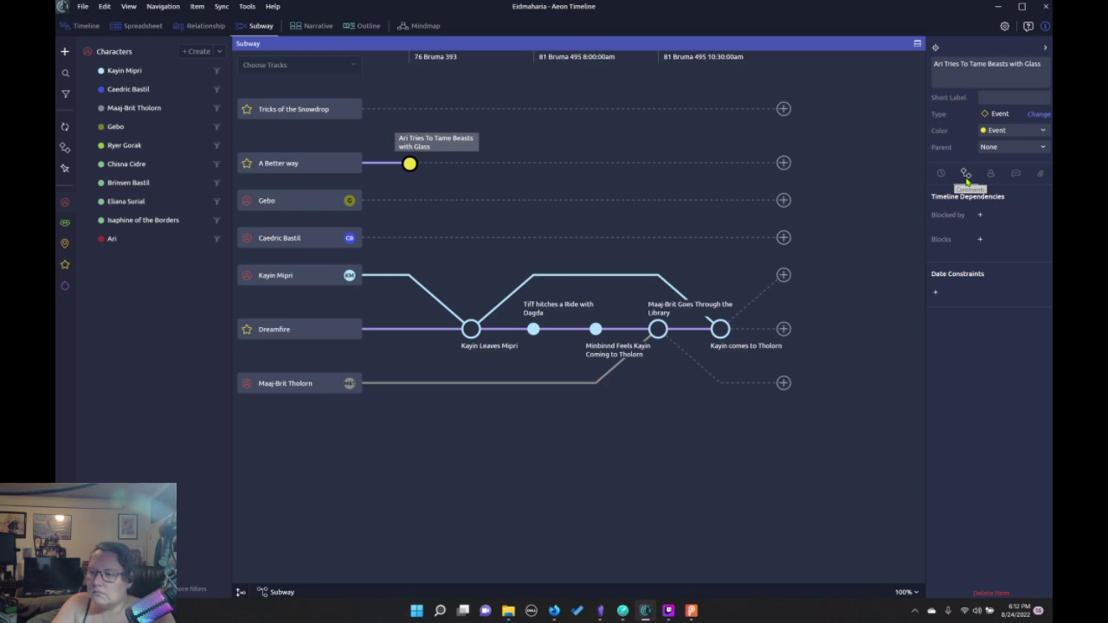
left_click(981, 215)
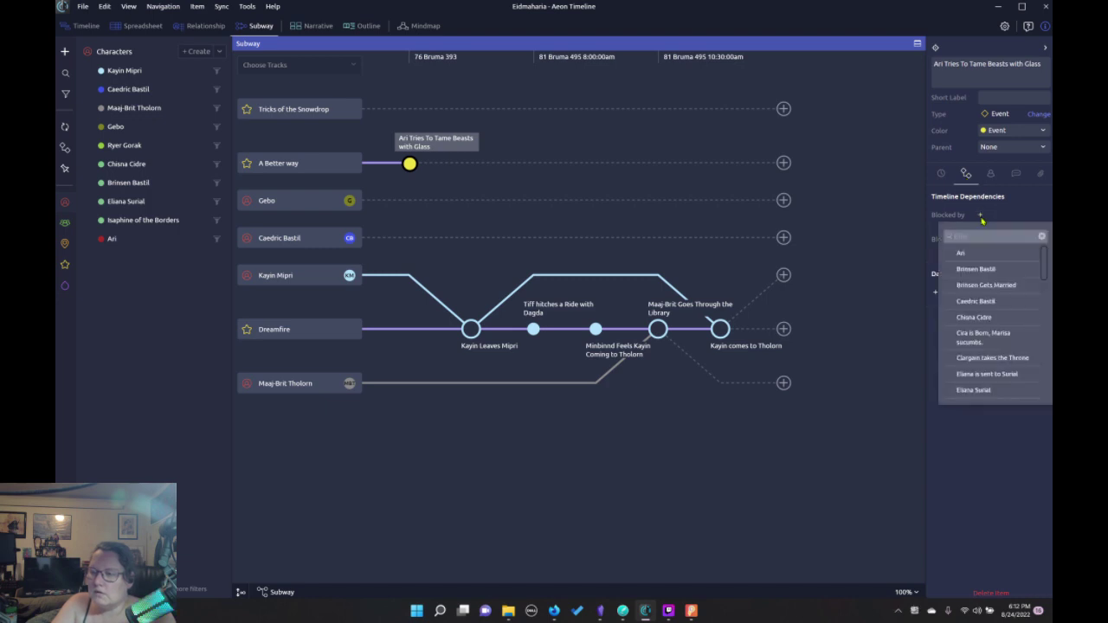
left_click(981, 217)
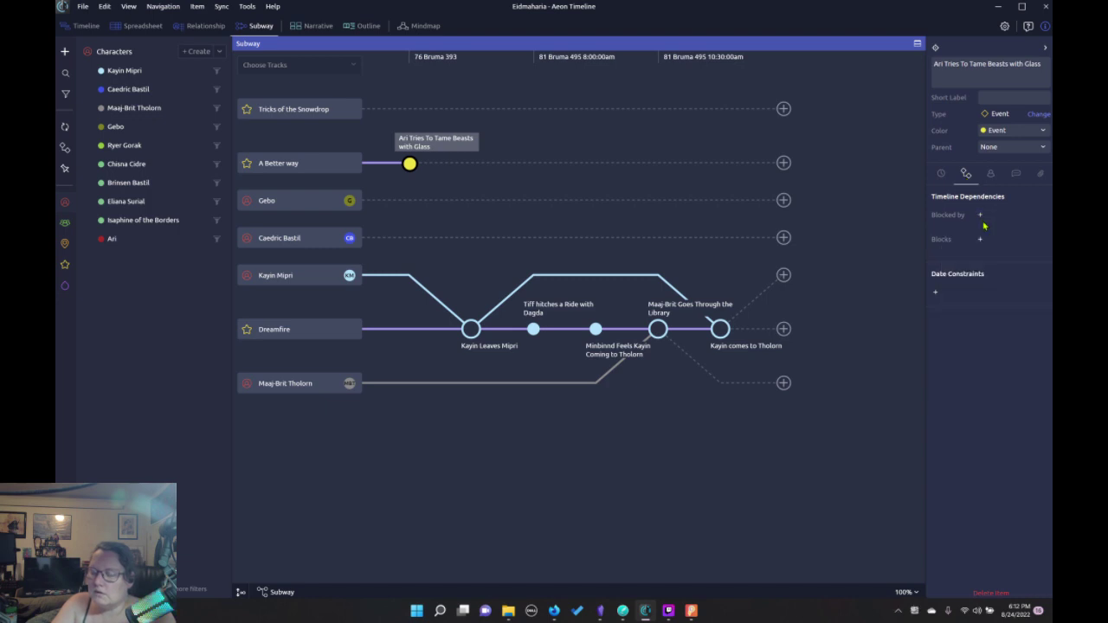
left_click(1015, 175)
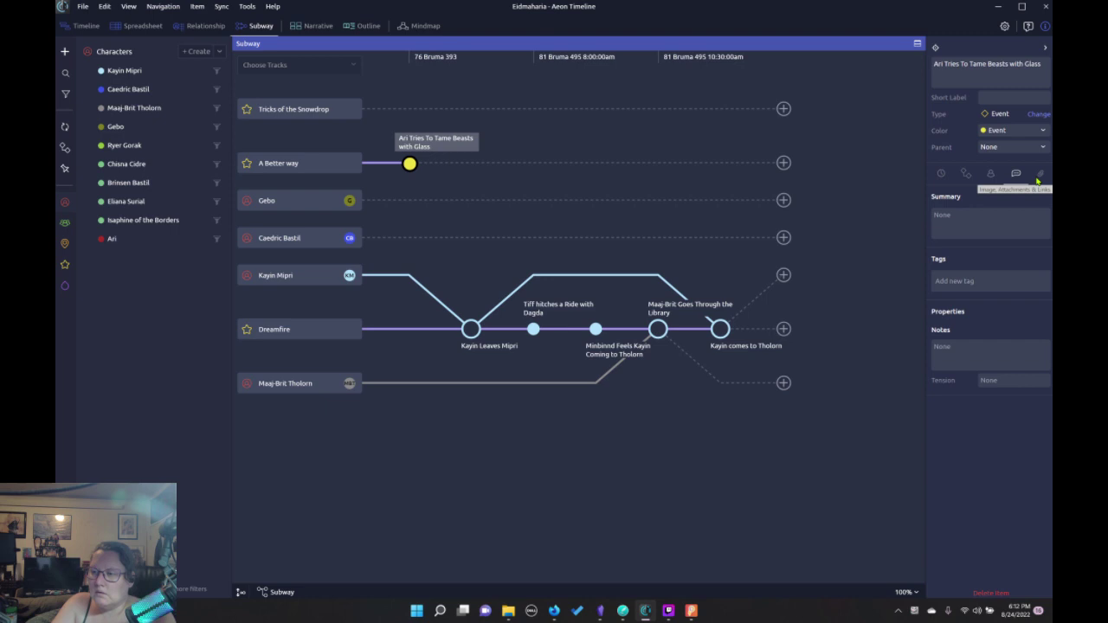
left_click(943, 176)
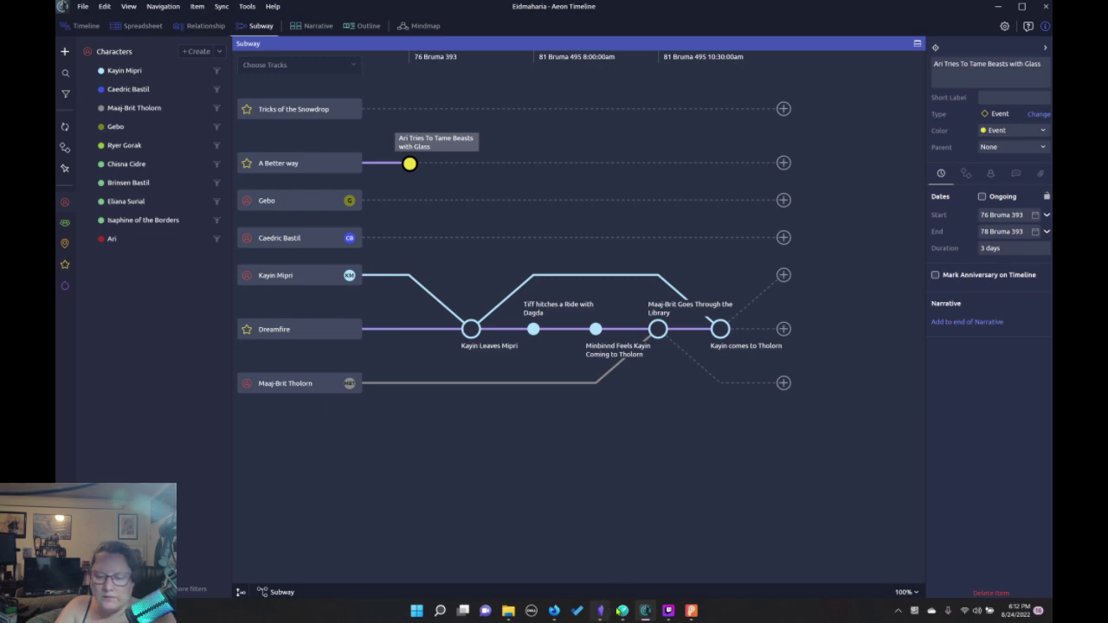
Switch to World Anvil in Firefox and open the Isle of Frost - Characters article from the Characters category for editing
left_click(555, 611)
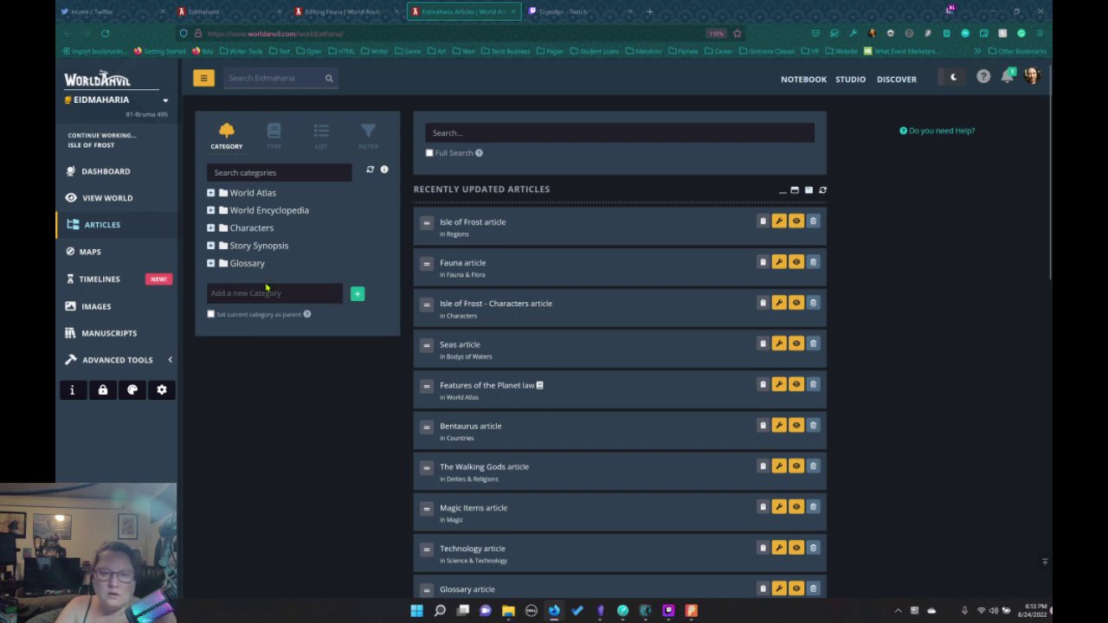
left_click(211, 230)
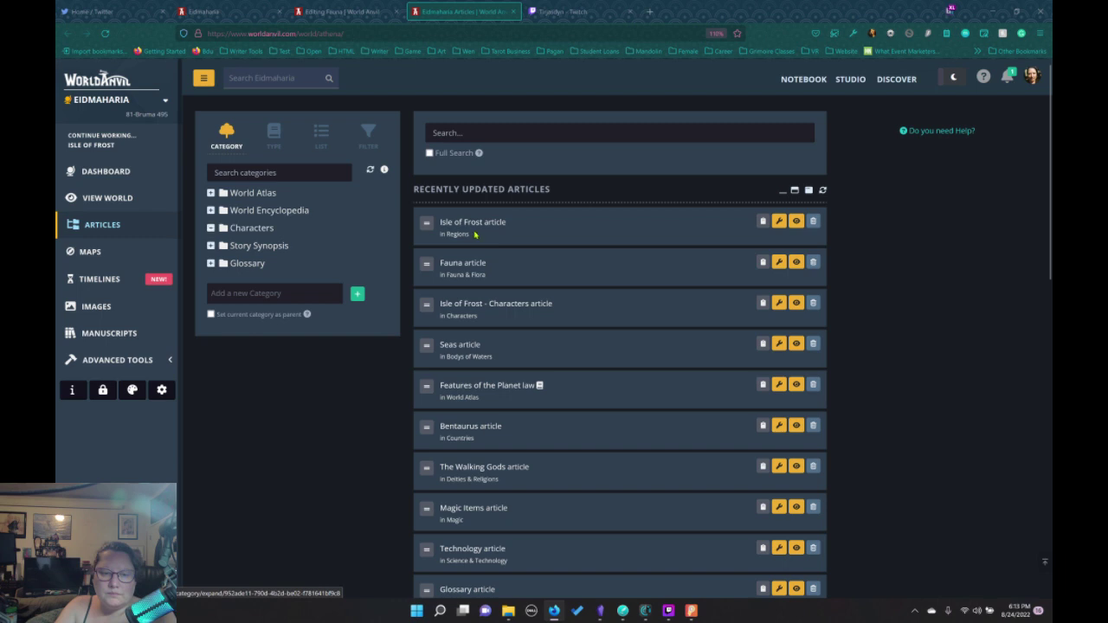
left_click(256, 229)
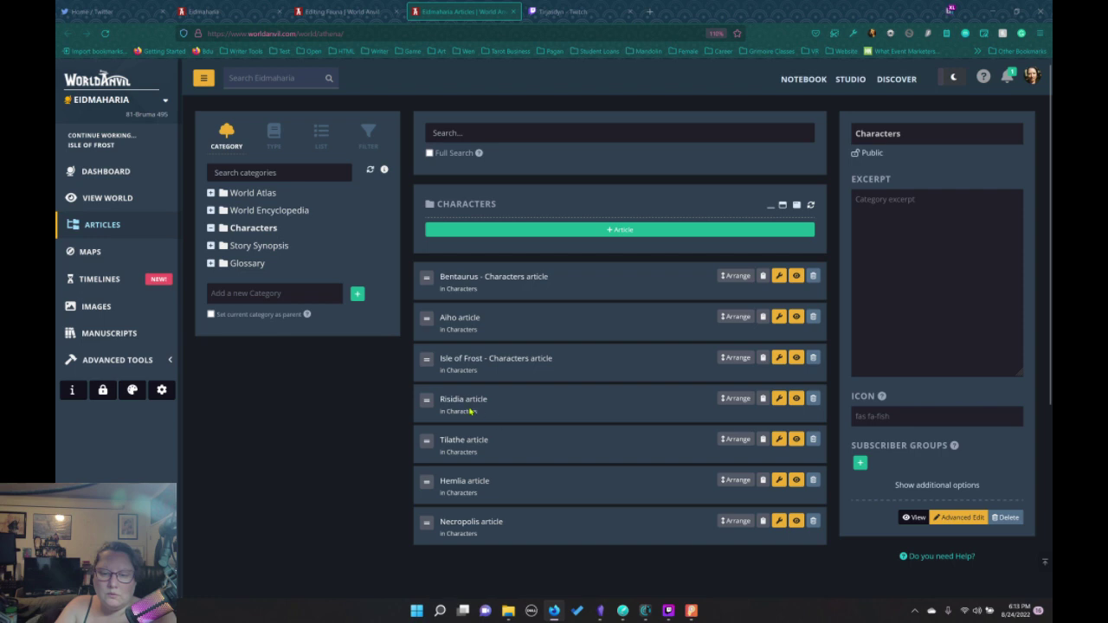
left_click(467, 365)
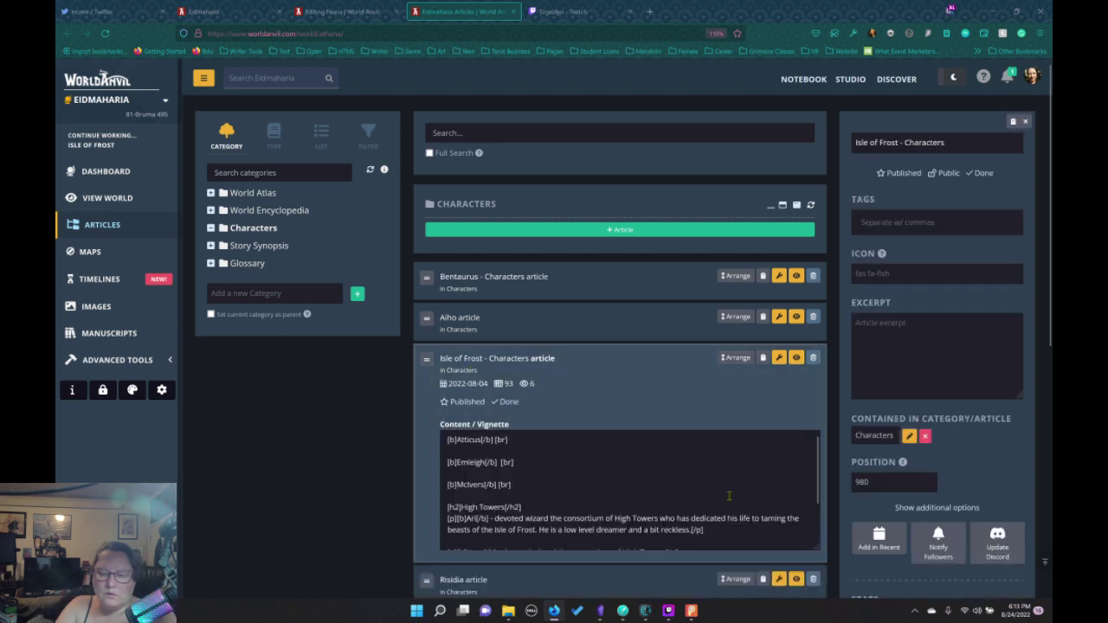
scroll(692, 456, "down", 1)
scroll(692, 456, "down", 2)
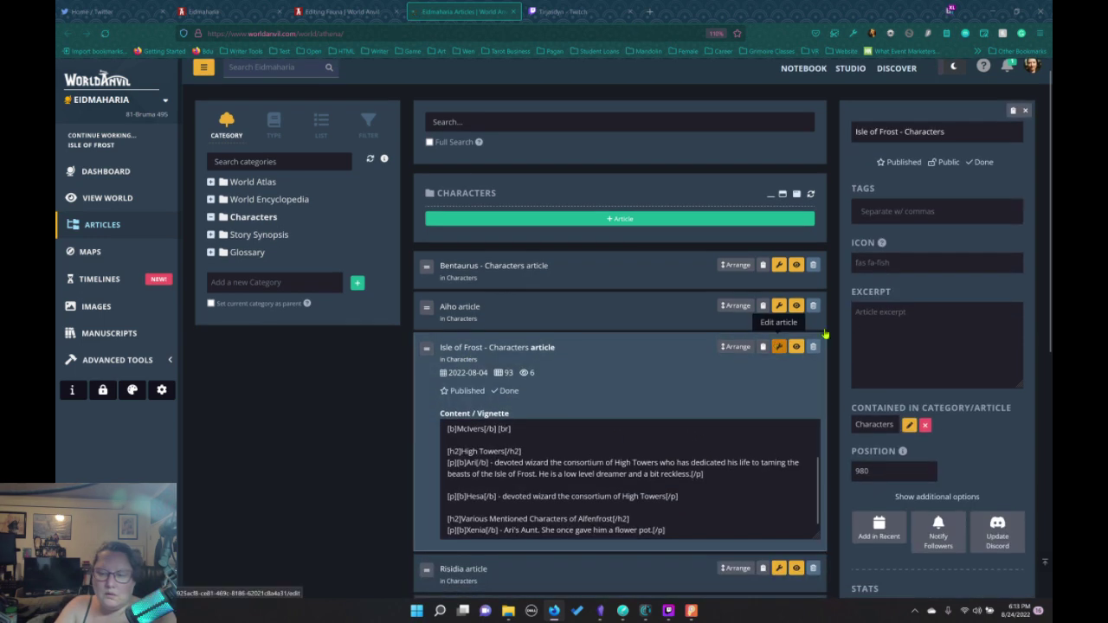
left_click(780, 347)
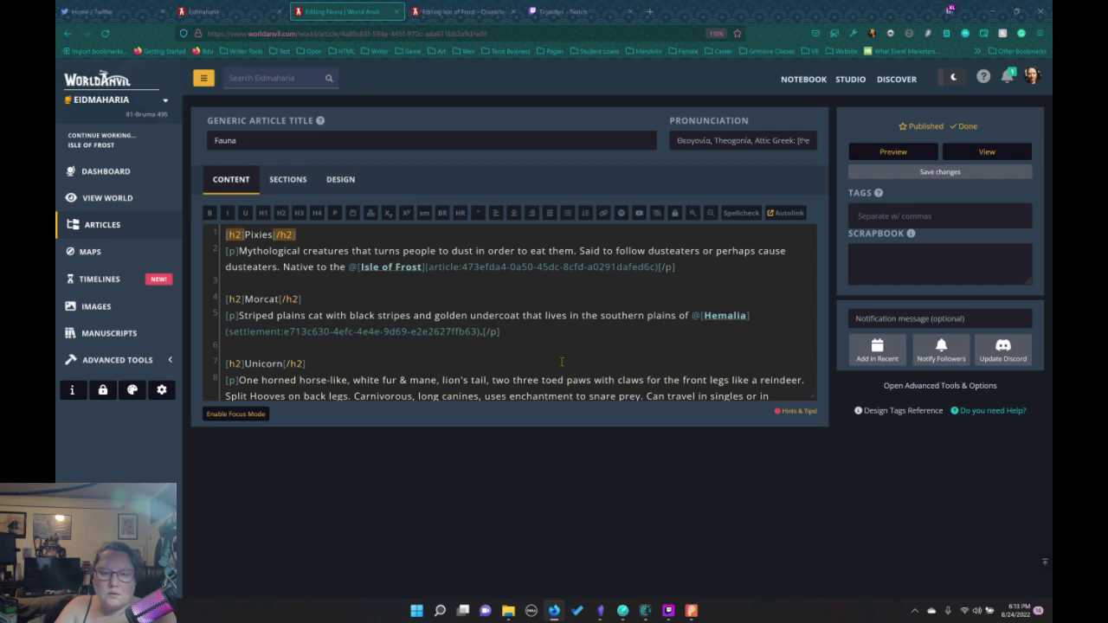
In the Fauna article, append "Usually their first victims are their mother or other attending the birth." to the Dusteaters paragraph
scroll(546, 322, "down", 4)
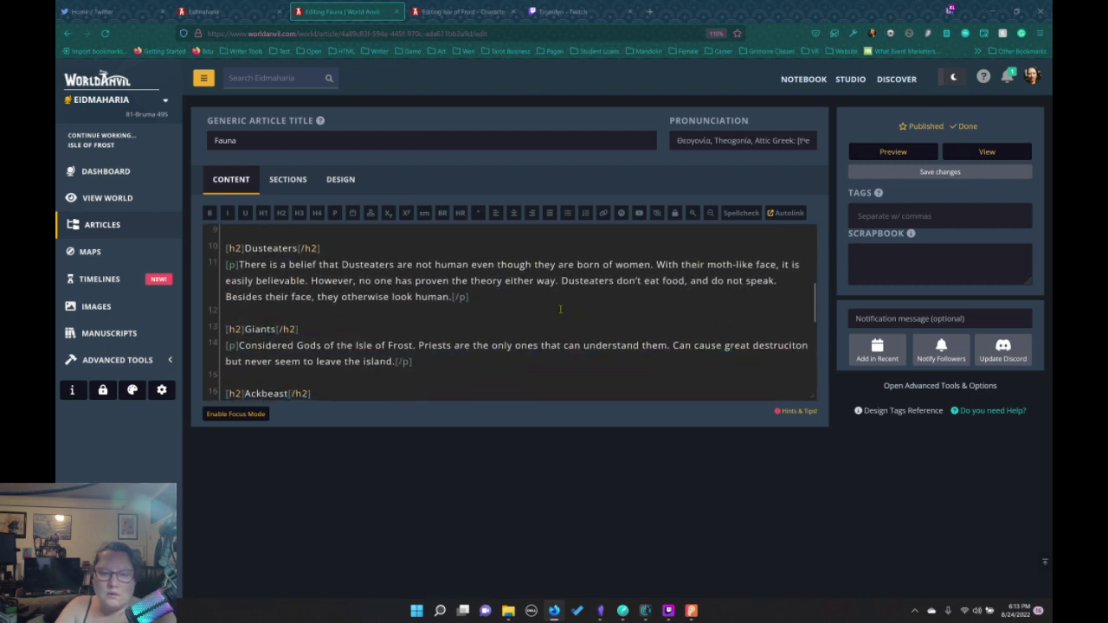
left_click(453, 298)
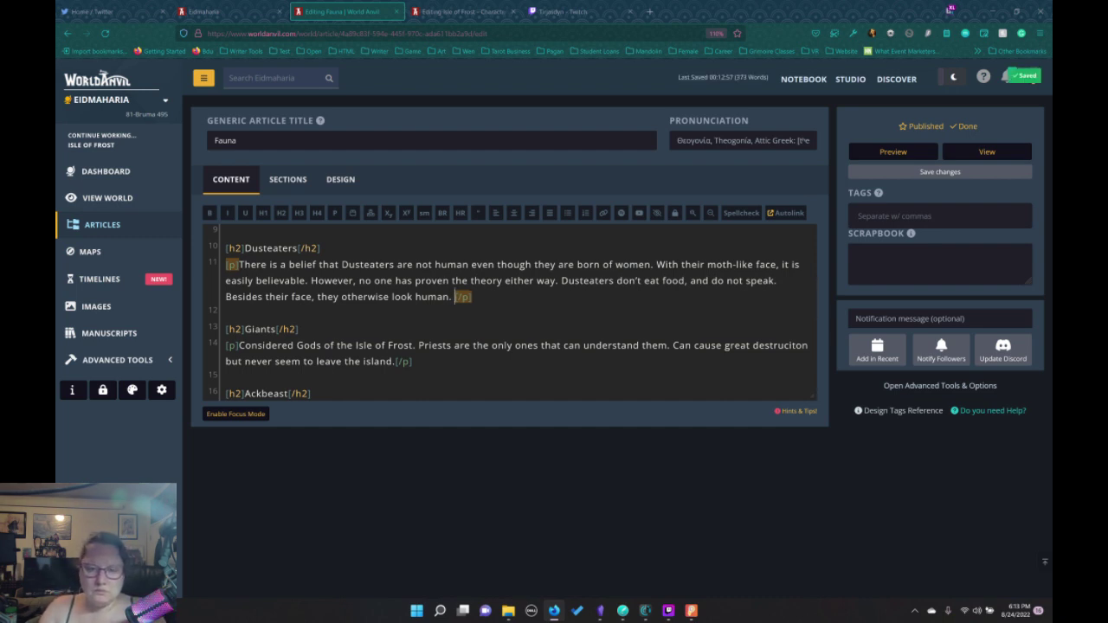
type("Usu")
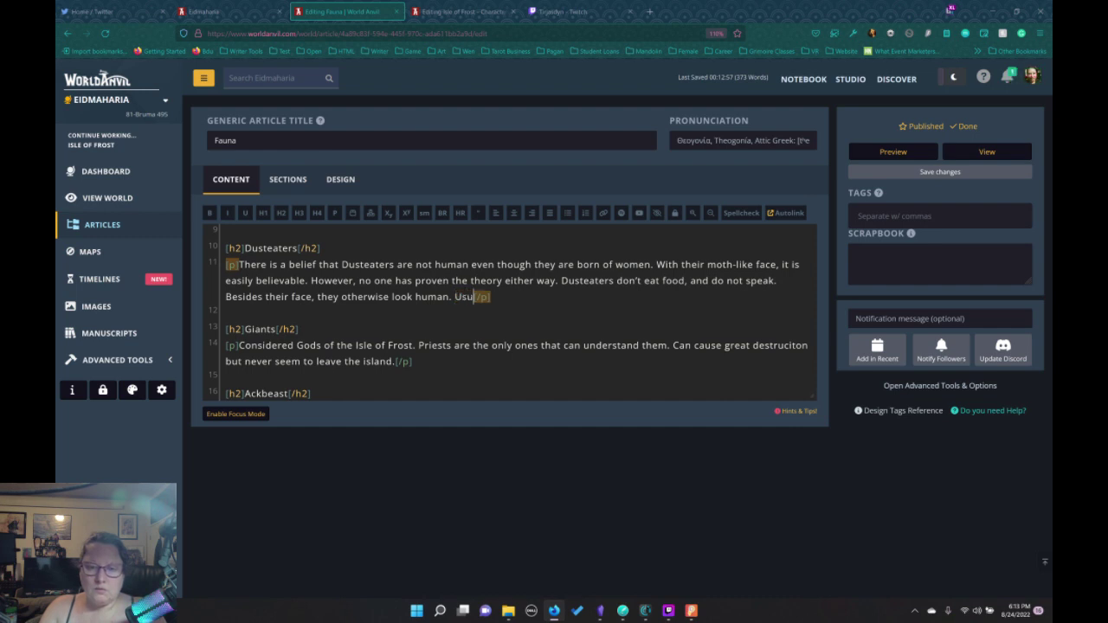
type("ally their firs")
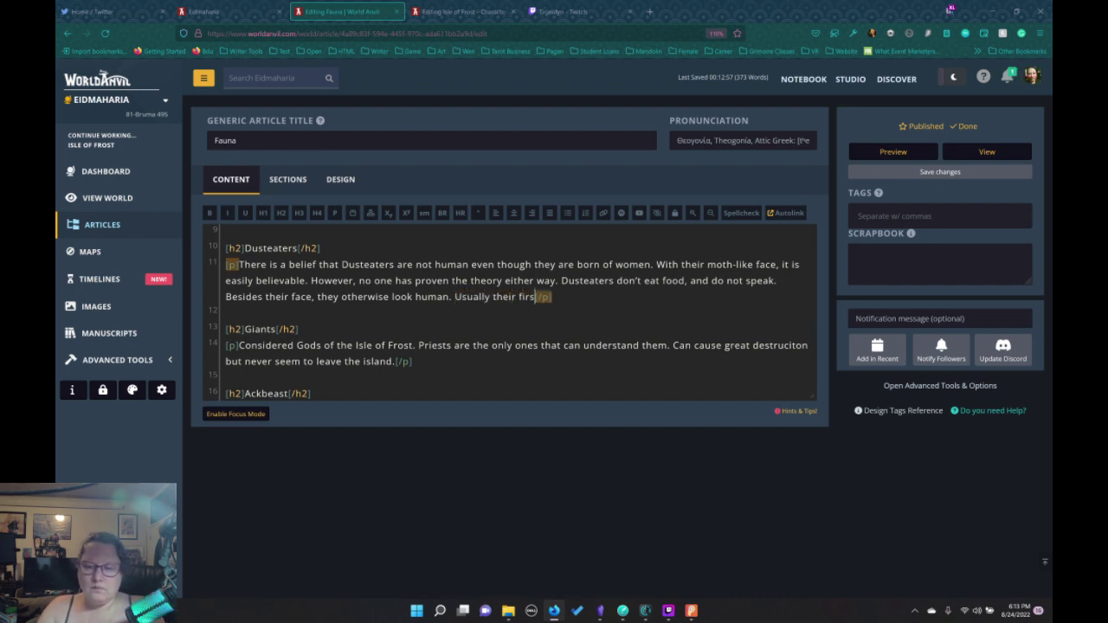
type("t vi")
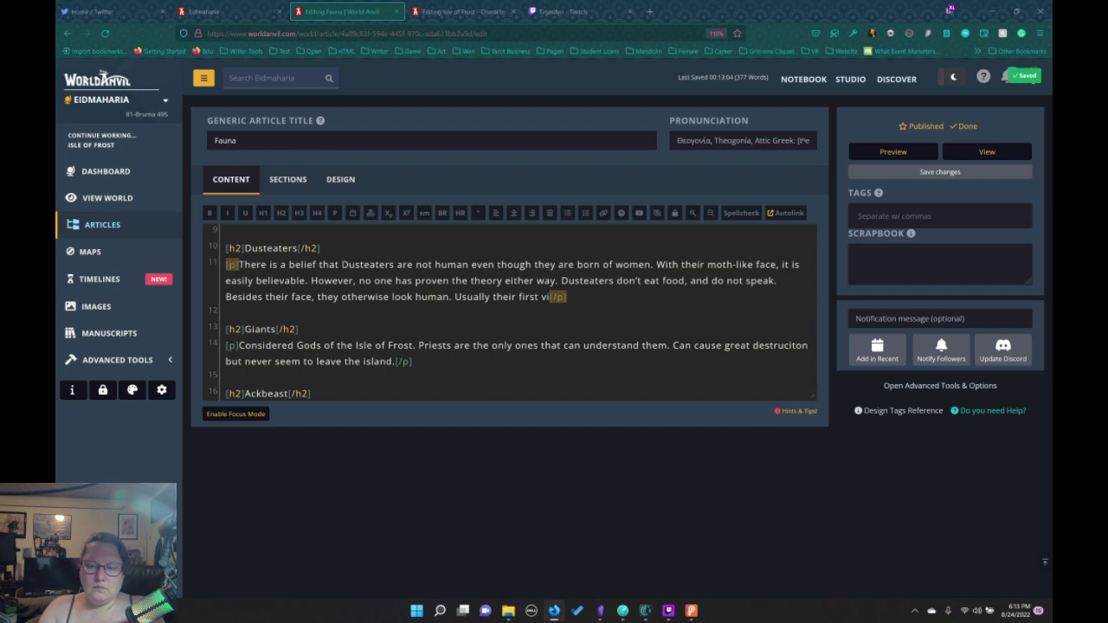
type("t")
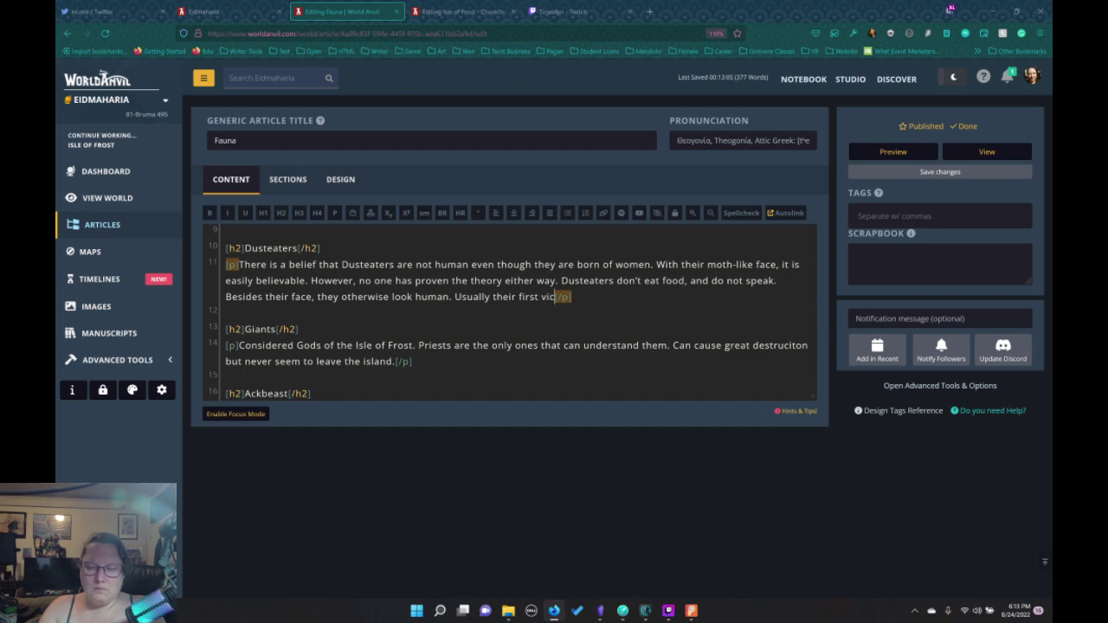
type("ten")
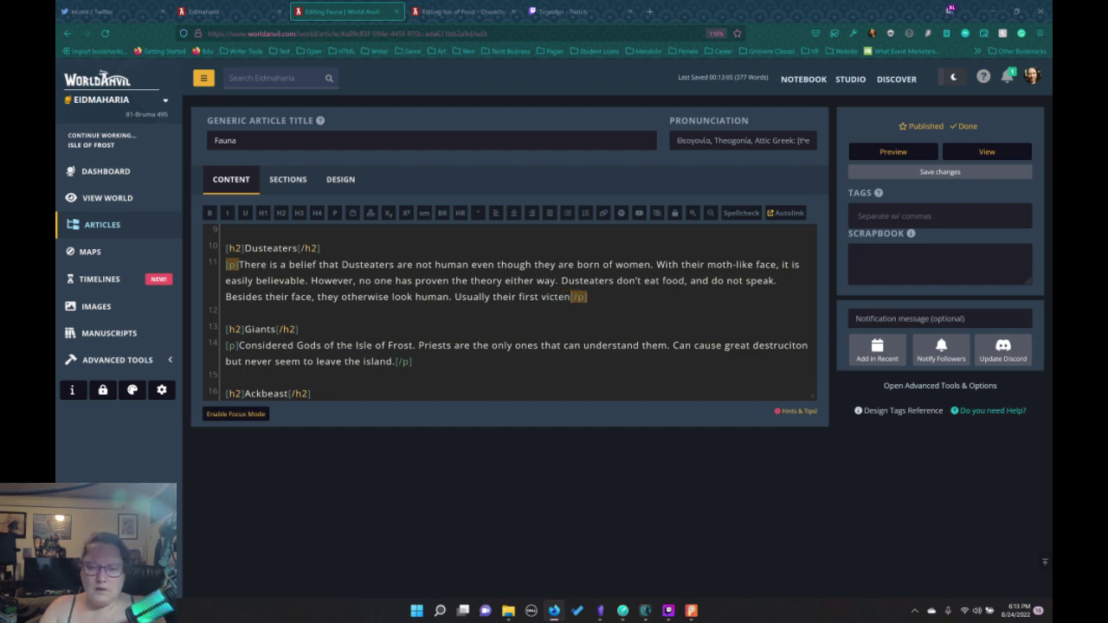
key("BackSpace")
key("BackSpace")
type("im")
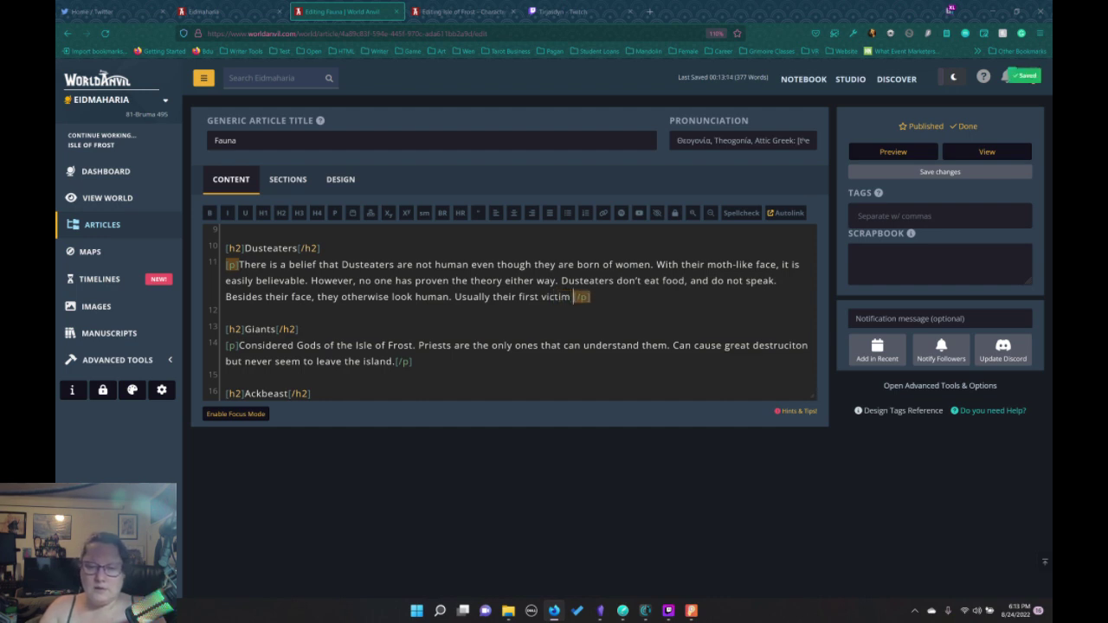
key("BackSpace")
type("s are")
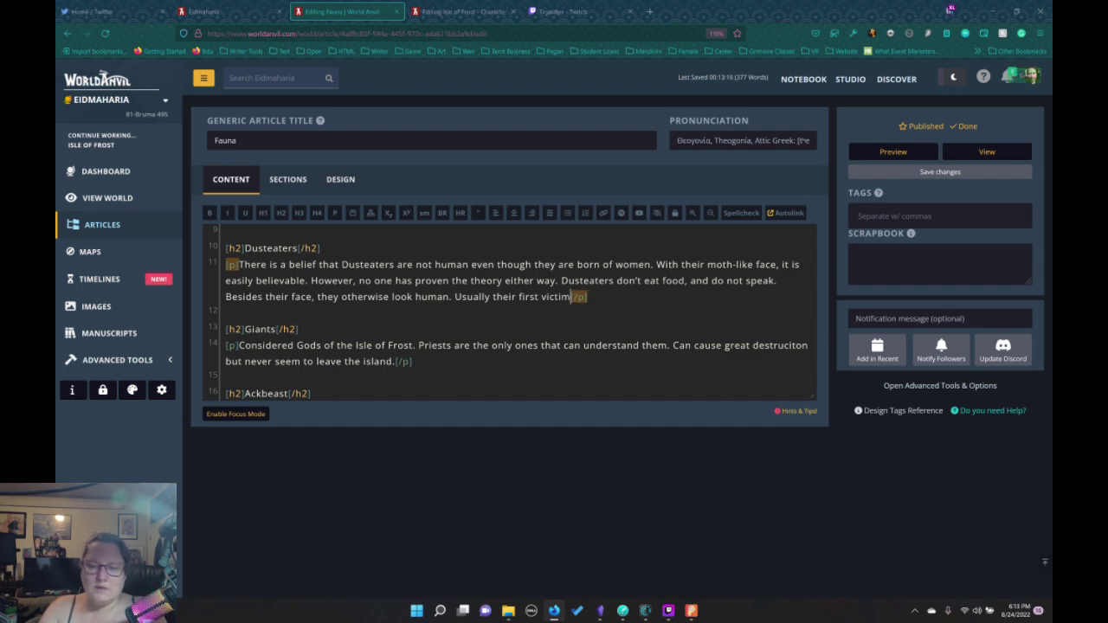
type(" their mother o")
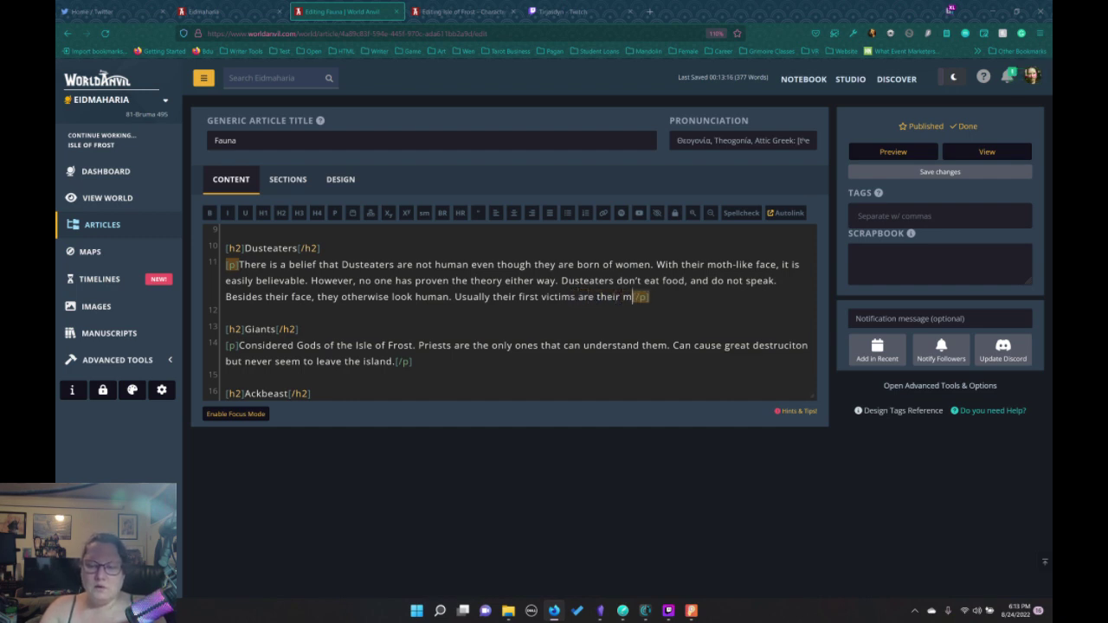
type("r")
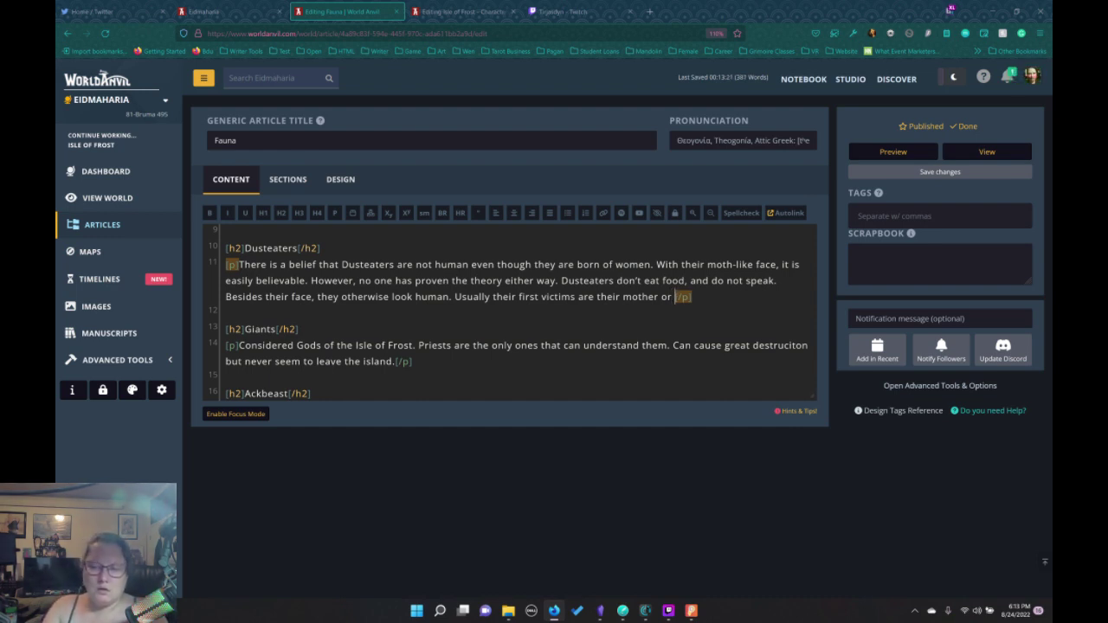
type("other attedin")
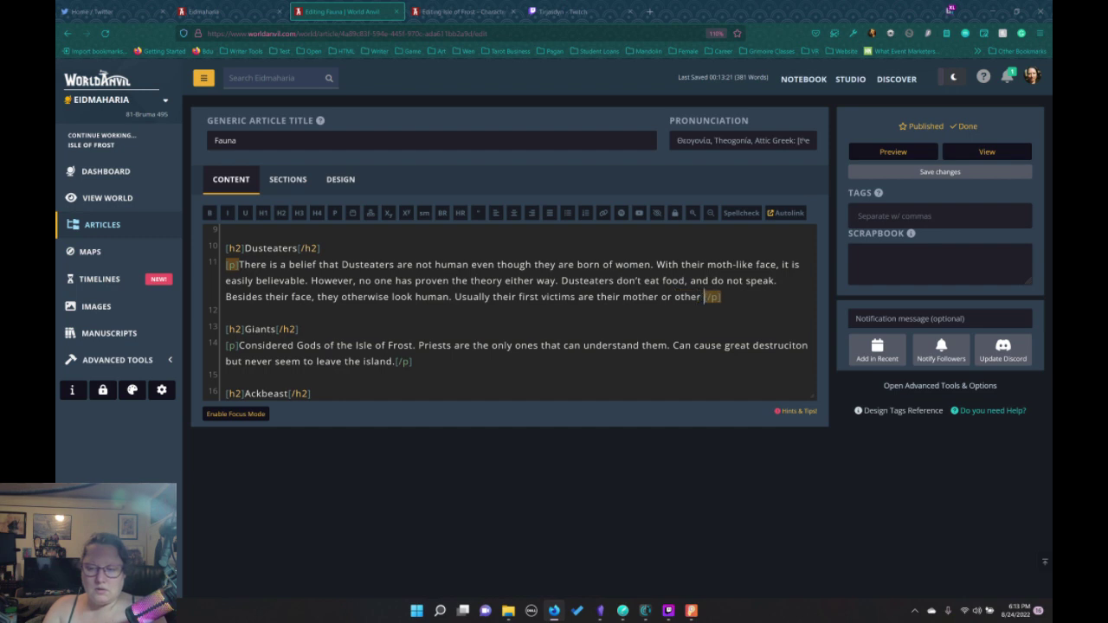
key("BackSpace")
key("BackSpace")
key("BackSpace")
type("ndign th")
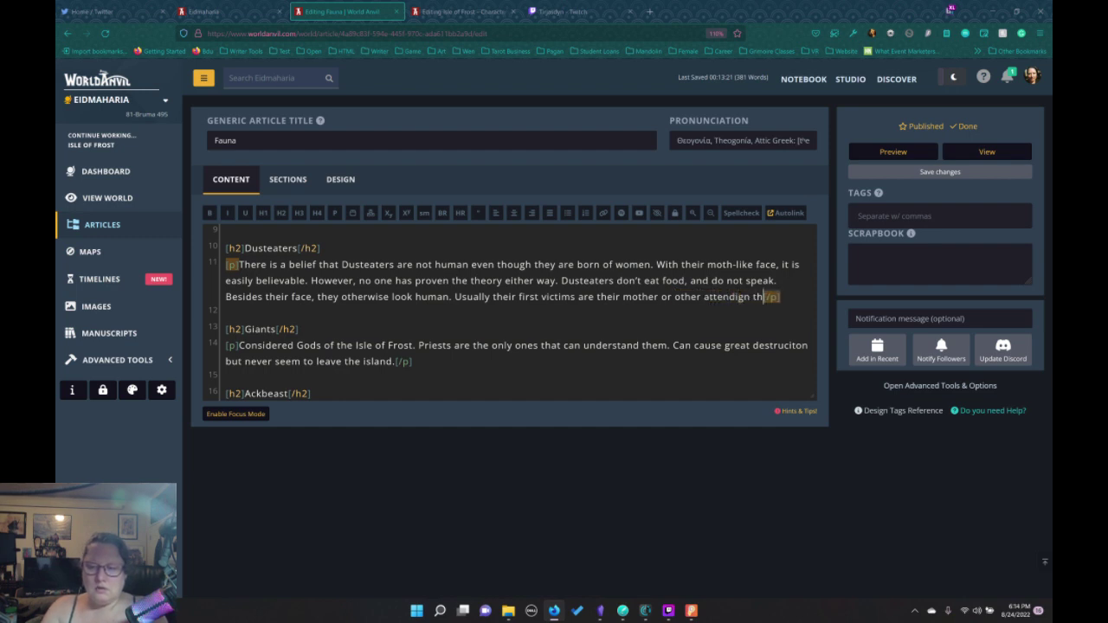
key("BackSpace")
key("BackSpace")
key("BackSpace")
type("ng th eb")
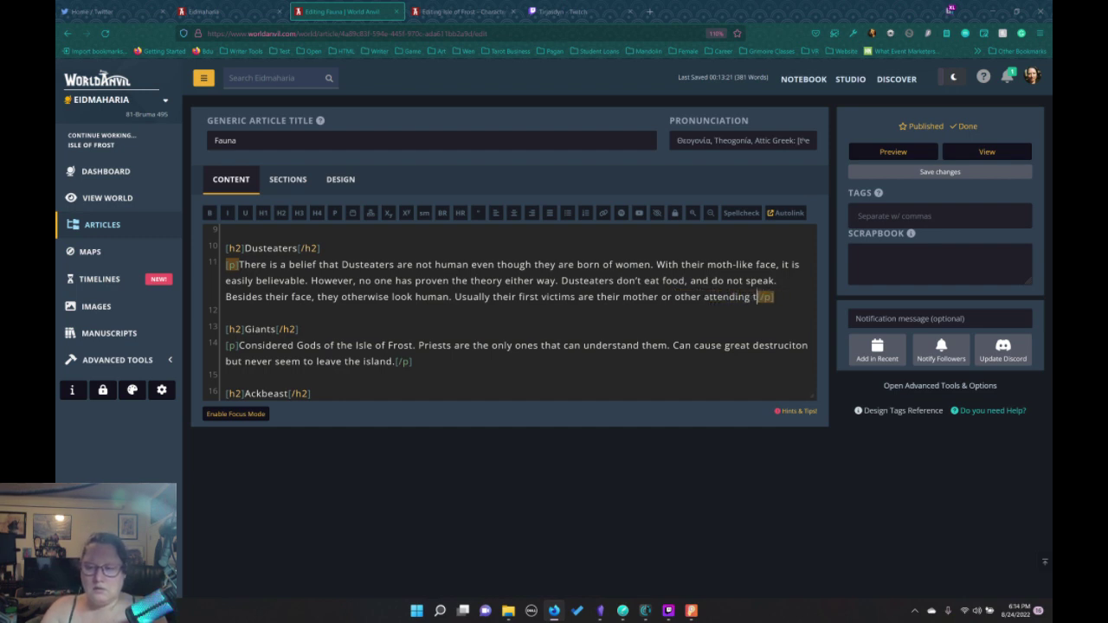
key("BackSpace")
key("BackSpace")
key("BackSpace")
type("e bi")
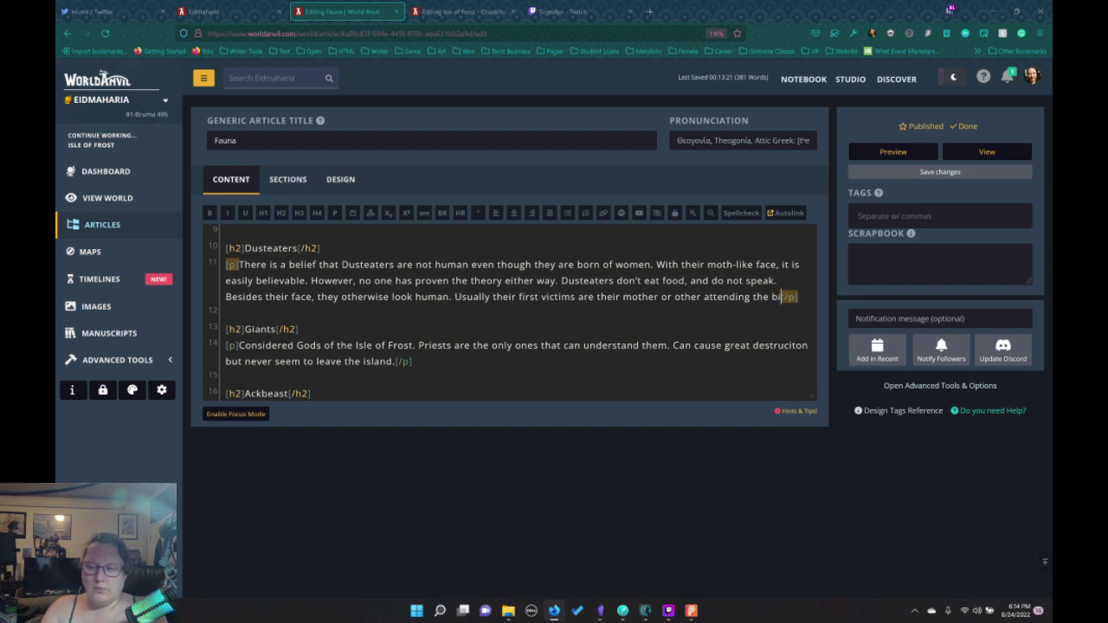
type("rth. Tehre are")
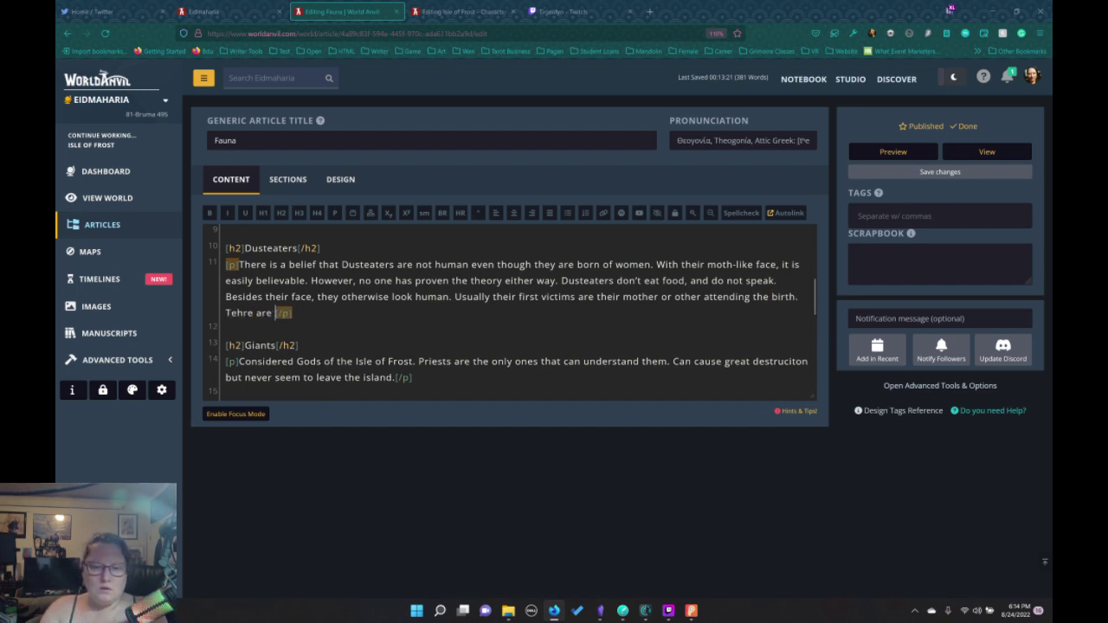
Continue the Dusteaters paragraph with the sentence "There no clear indications of when a dusteater will be born."
key("BackSpace")
key("BackSpace")
key("BackSpace")
key("BackSpace")
key("BackSpace")
type("ger")
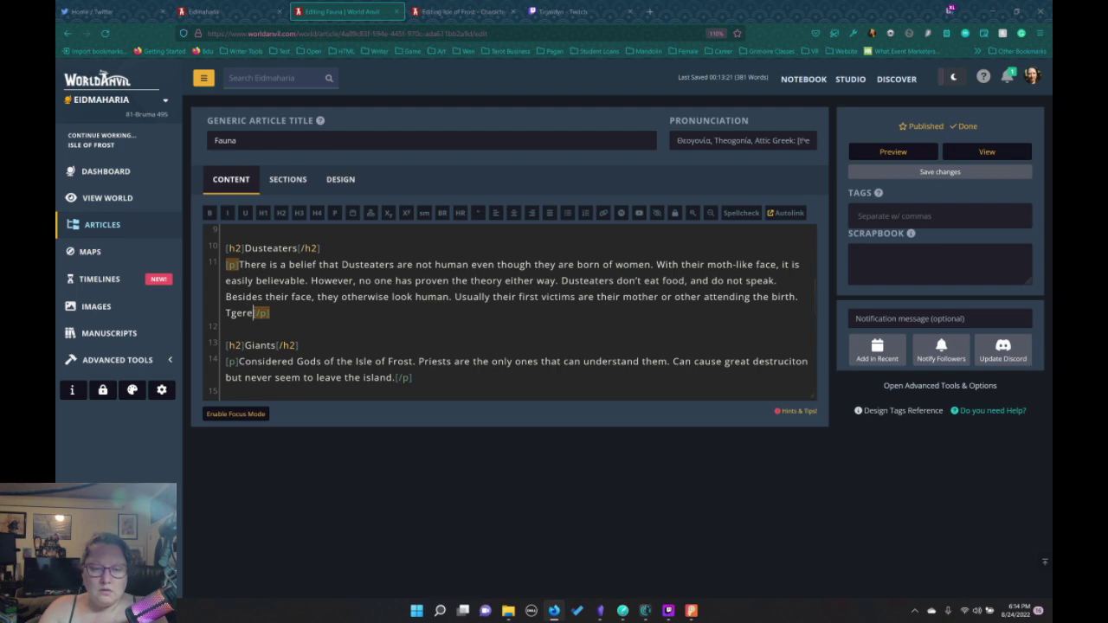
key("BackSpace")
key("BackSpace")
key("BackSpace")
type("here no ")
type("clear indication")
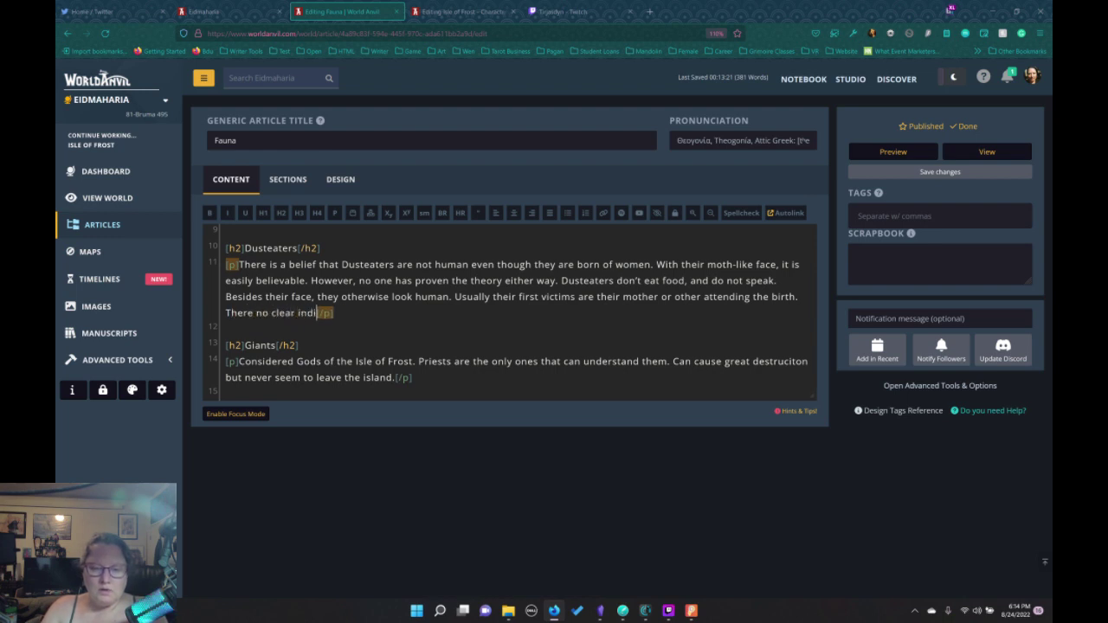
type("s of when a ")
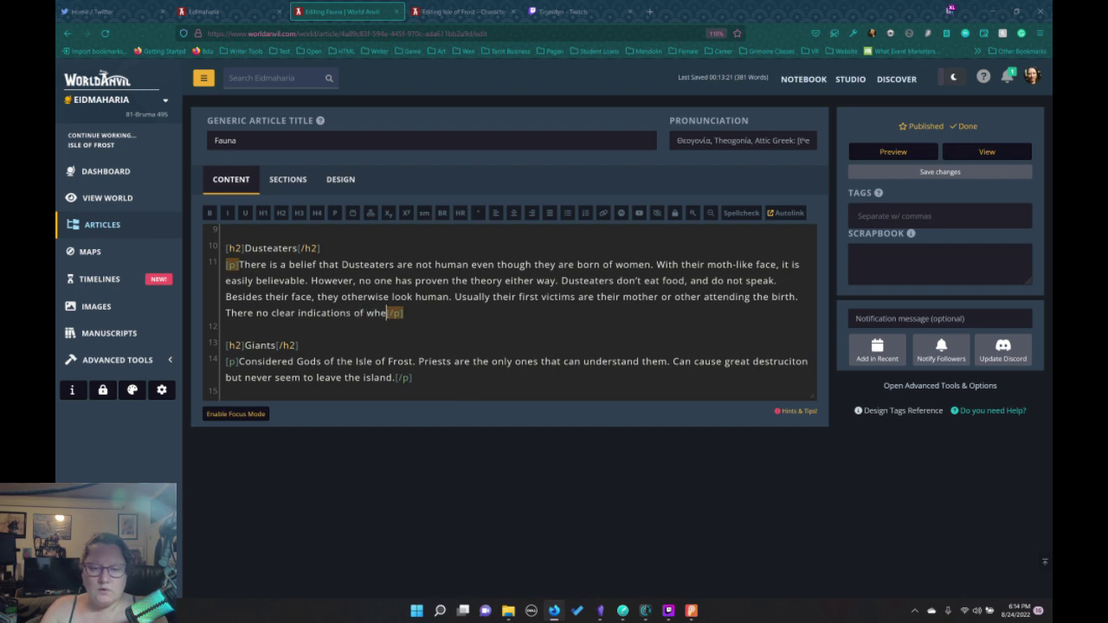
type("dustea")
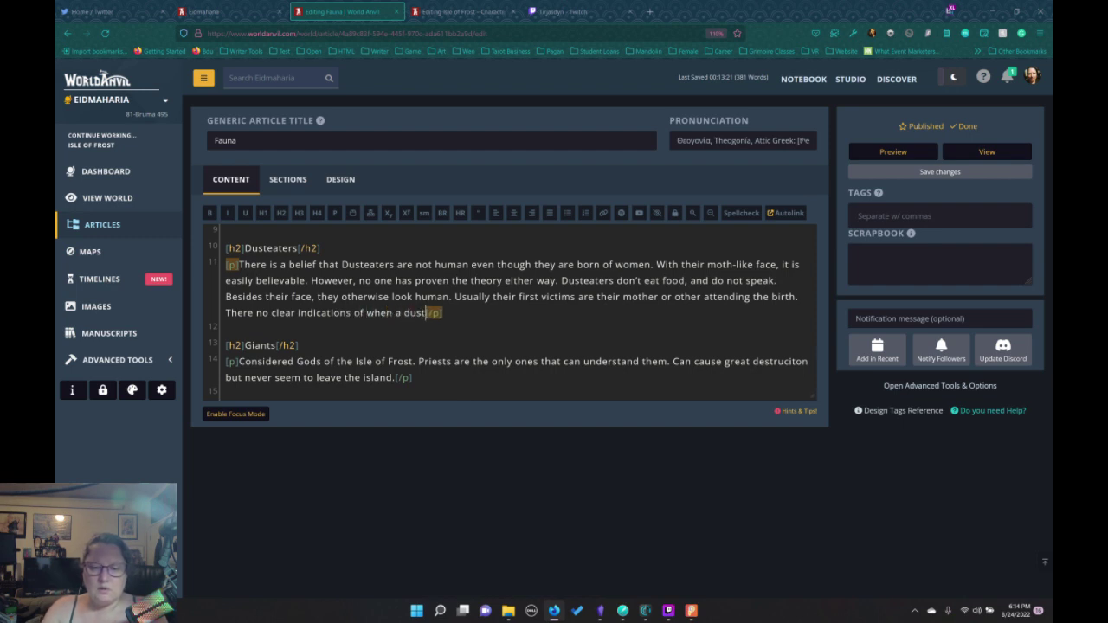
type("ter will be")
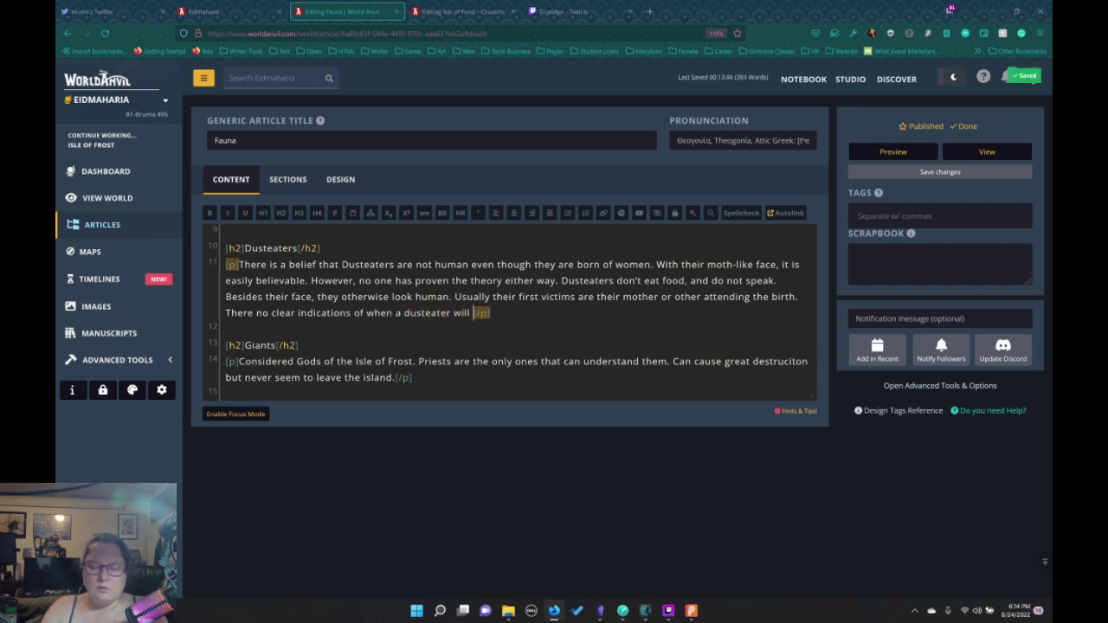
type(" born ")
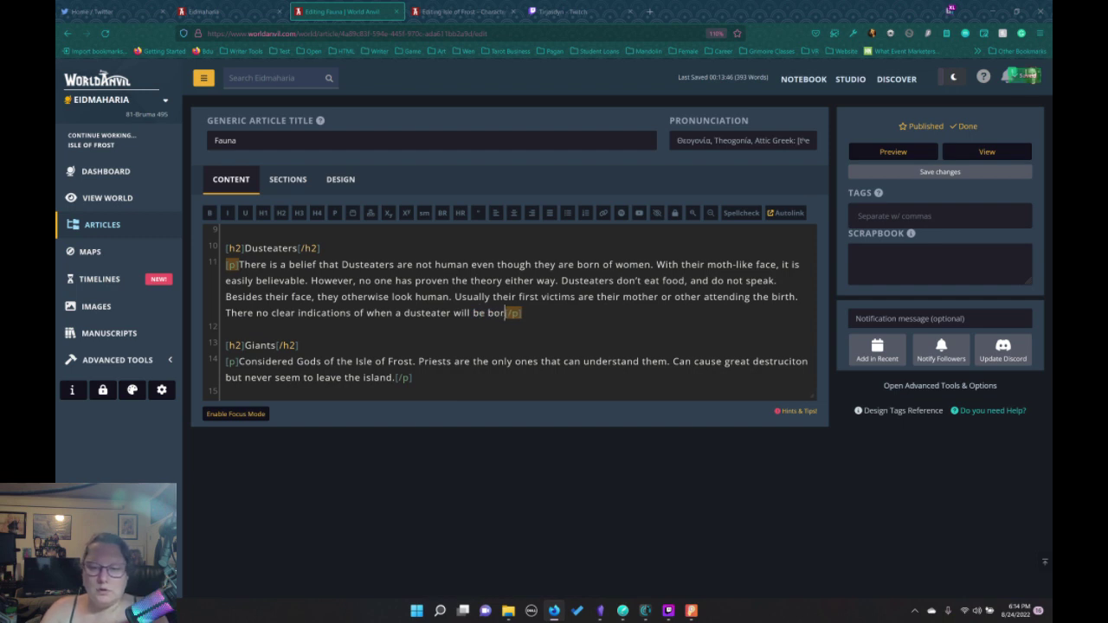
type("or")
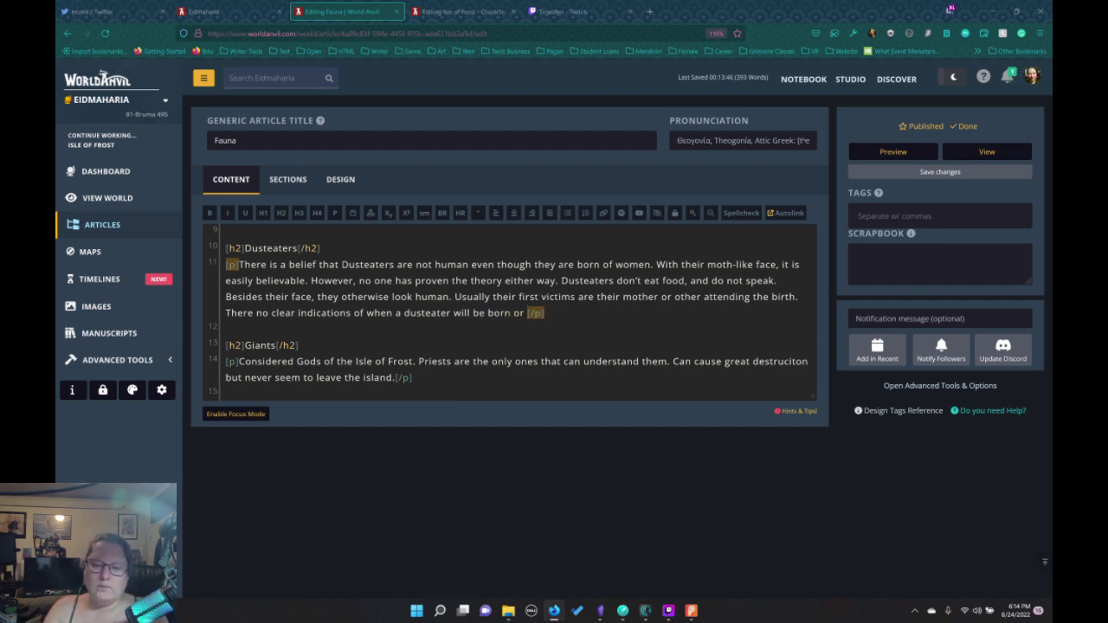
key("BackSpace")
key("BackSpace")
key("BackSpace")
key("BackSpace")
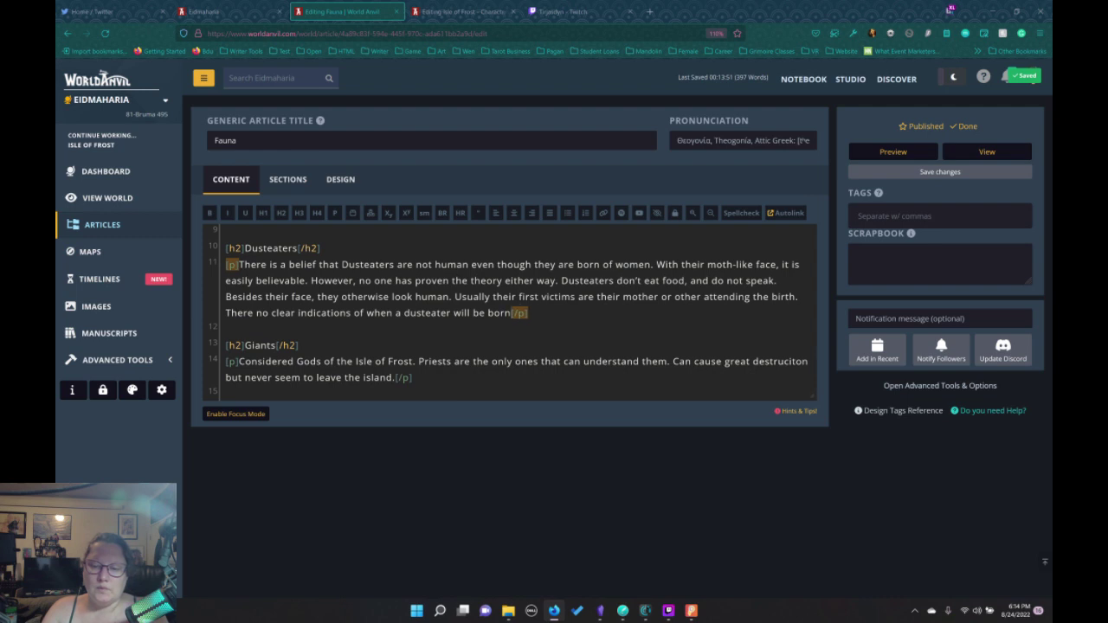
type(".")
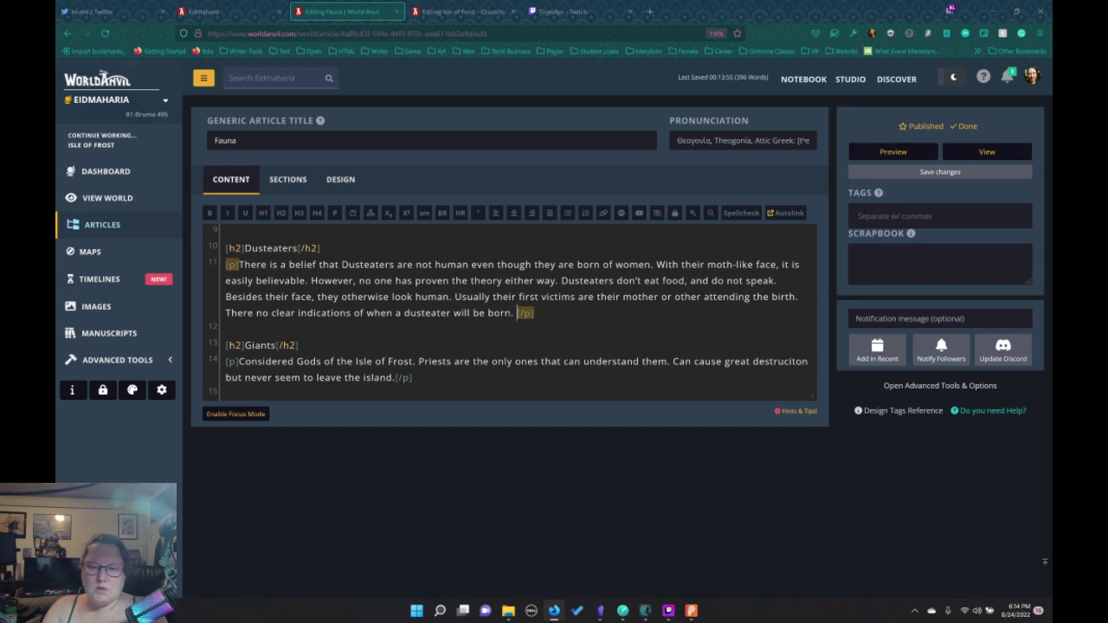
Add "At any one time, there are 13 dusteaters." to the end of the Dusteaters paragraph and save the Fauna article
type("At anyon")
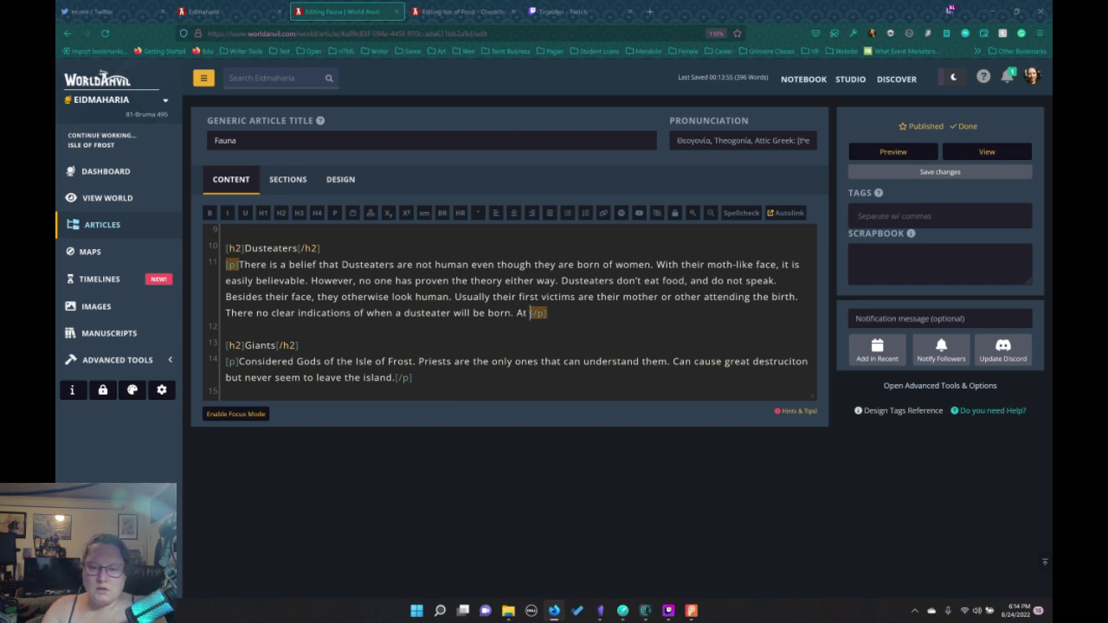
key("BackSpace")
key("BackSpace")
type("one time")
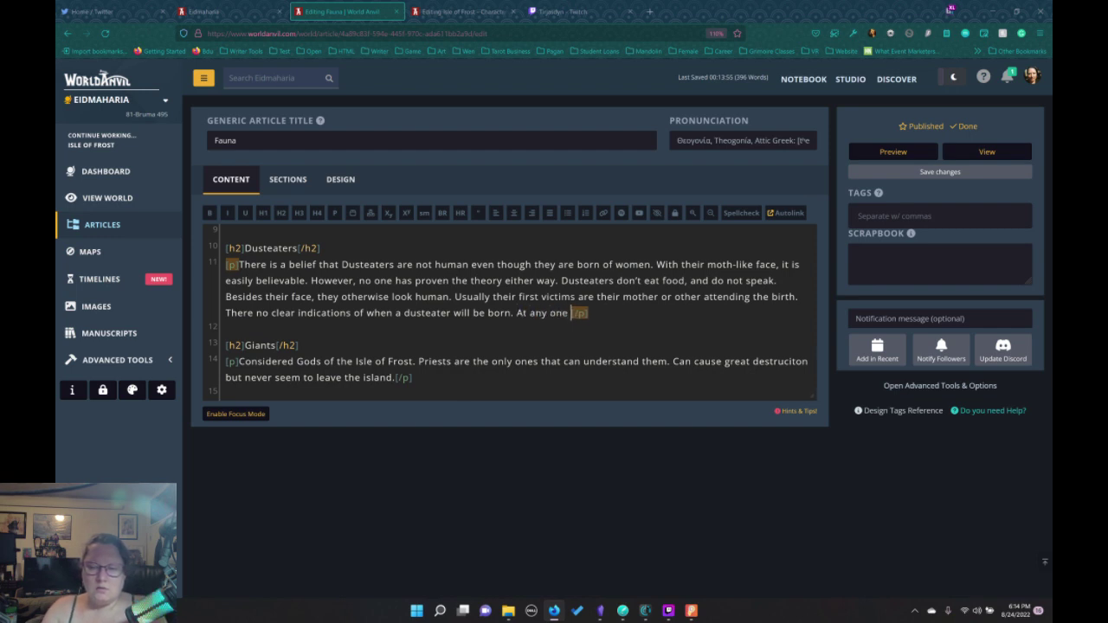
key("BackSpace")
type(", there are")
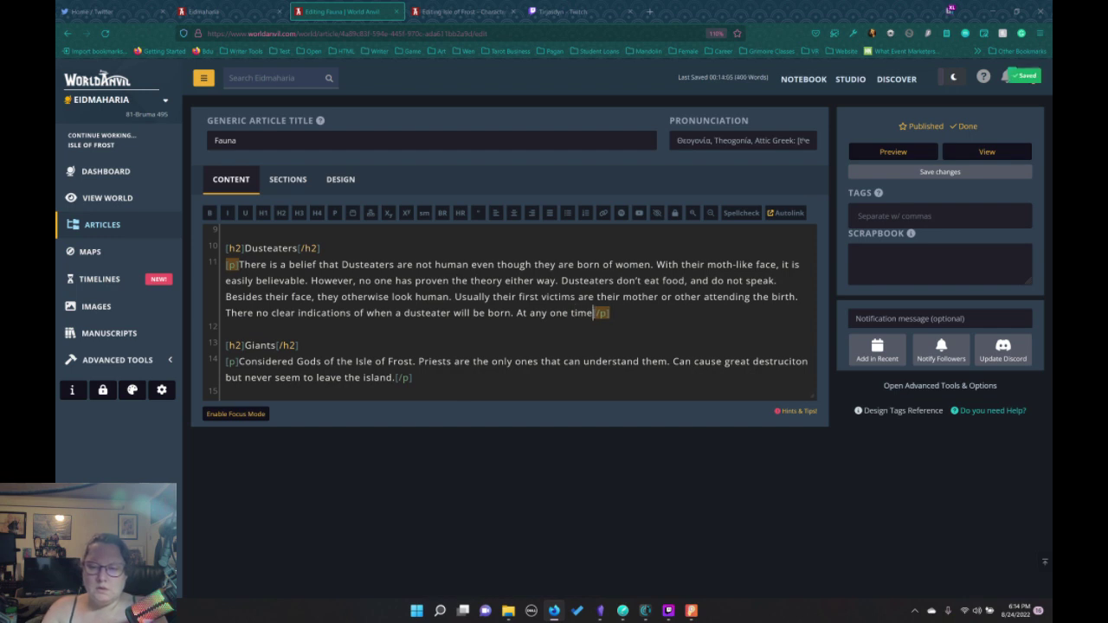
type(" 13 dus")
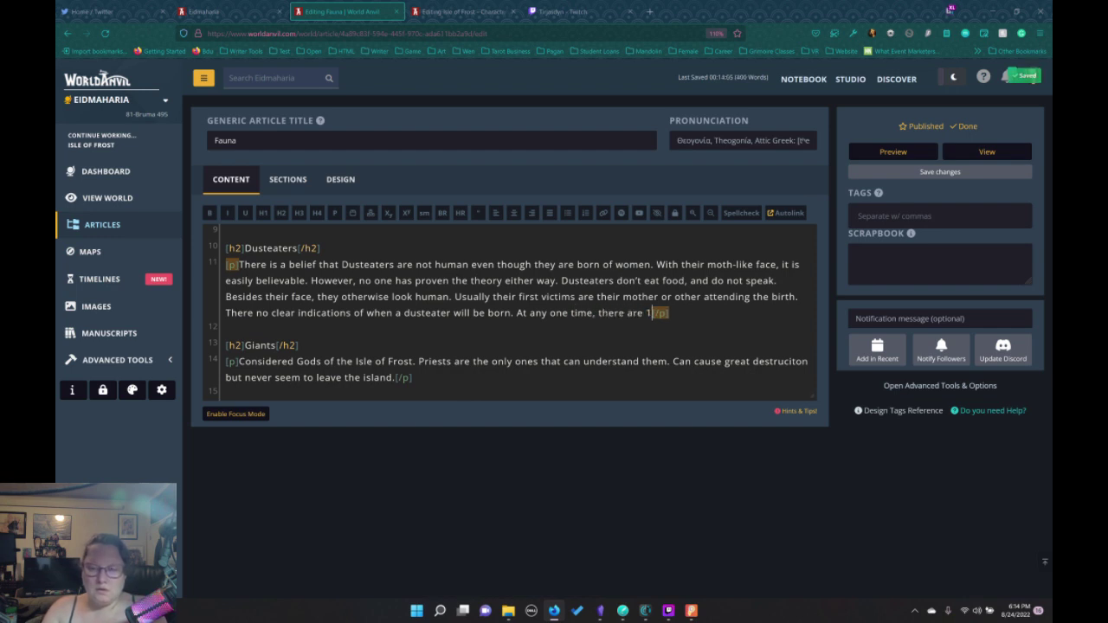
type("teat")
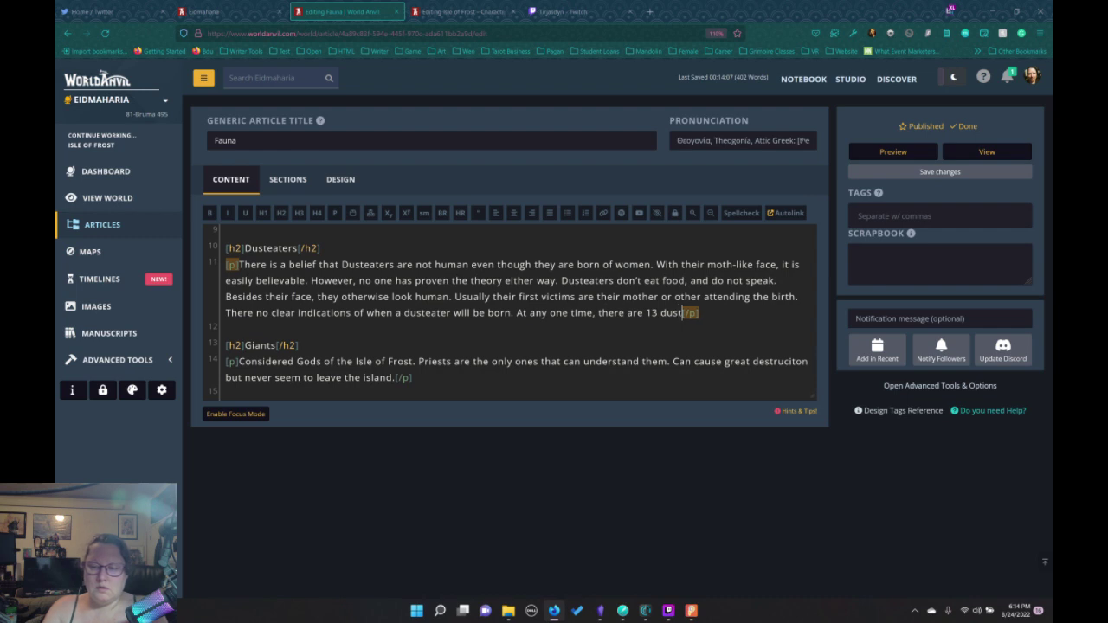
type("ers.")
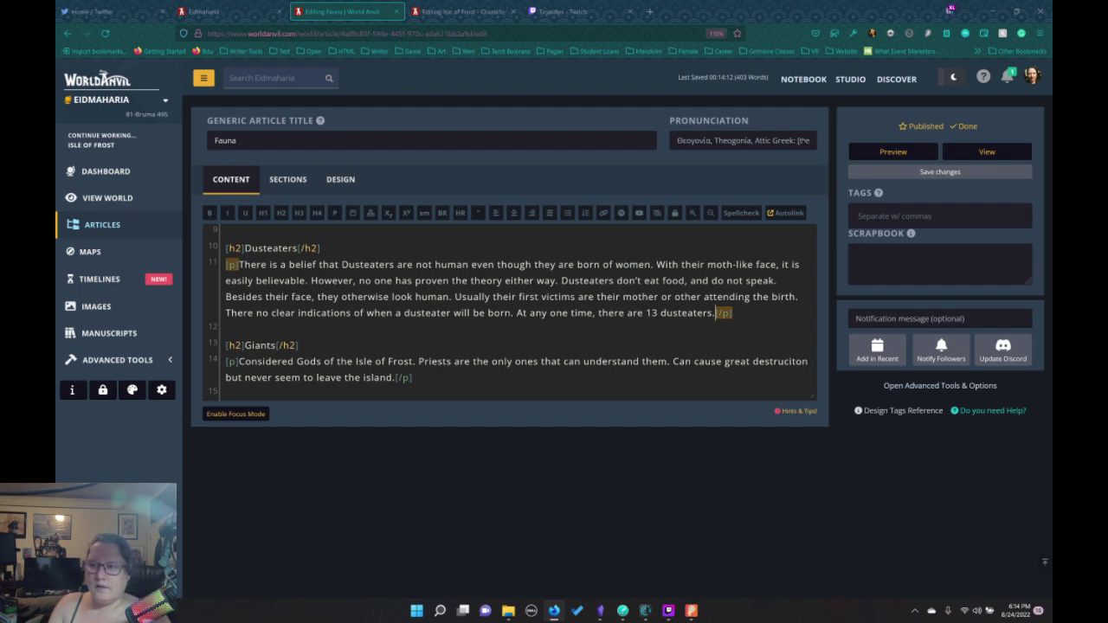
left_click(901, 173)
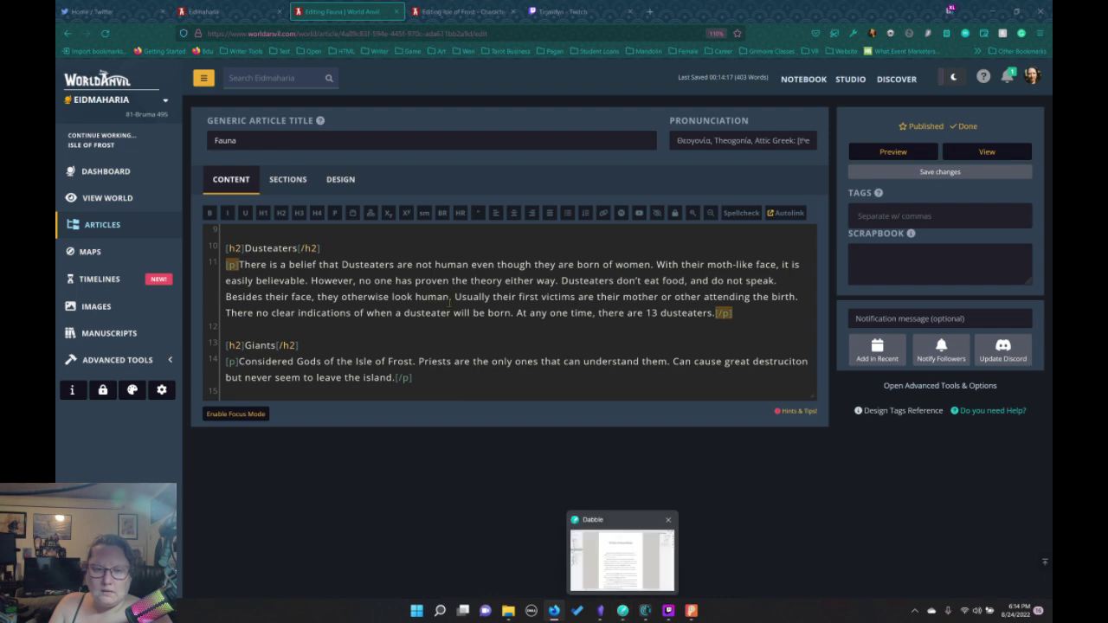
Check the High Towers entries in the Isle of Frost - Characters article, and create the character Hesa in Aeon Timeline
scroll(511, 312, "down", 3)
scroll(511, 313, "up", 2)
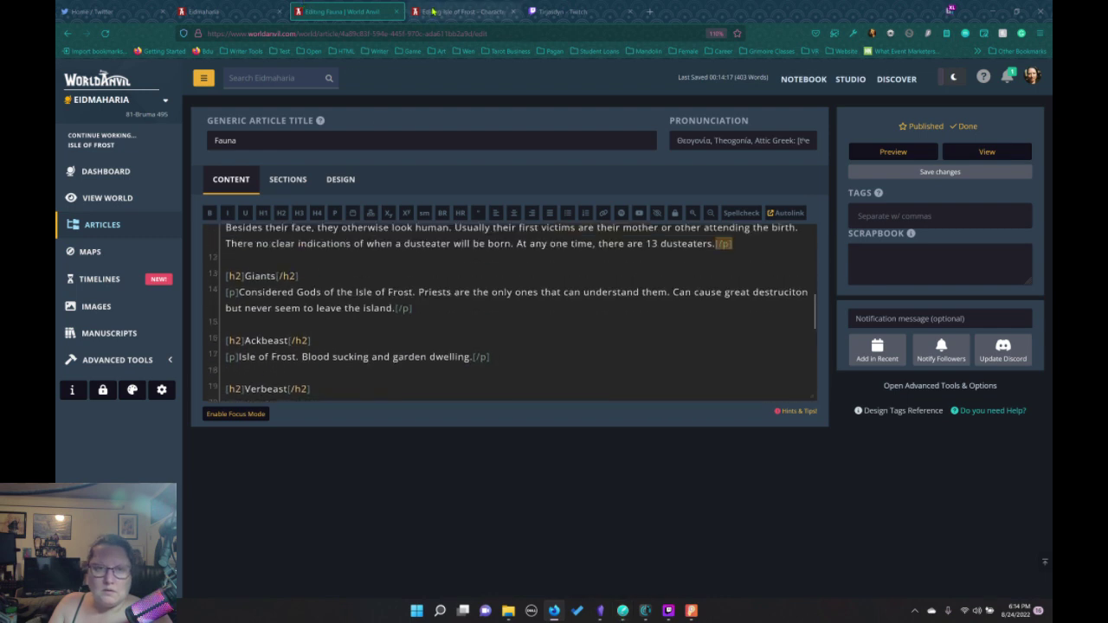
left_click(459, 11)
scroll(529, 265, "down", 1)
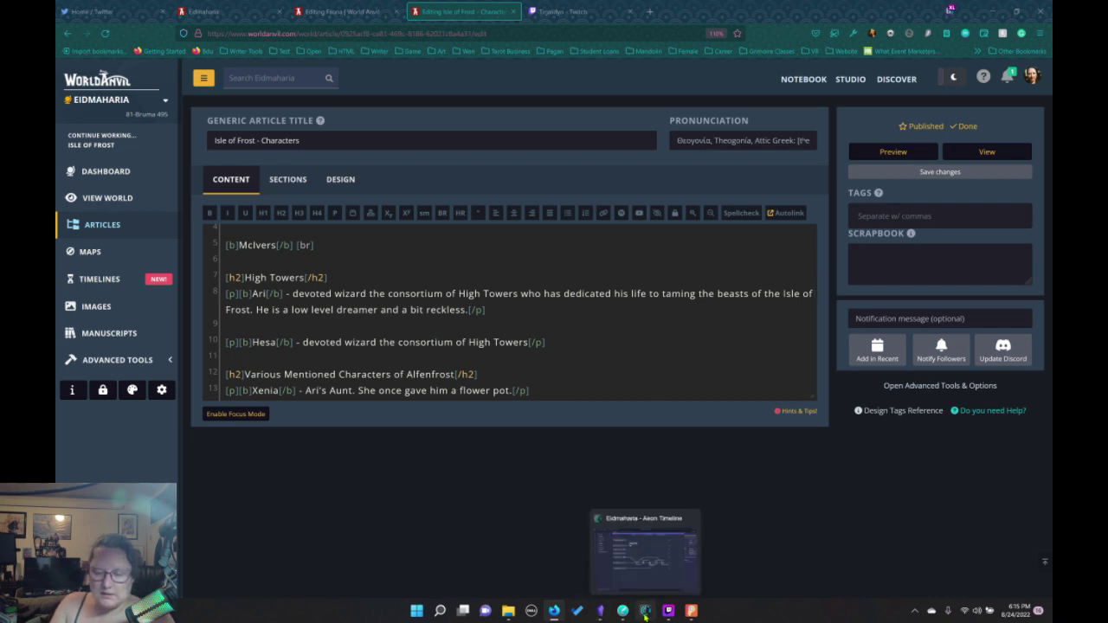
left_click(645, 612)
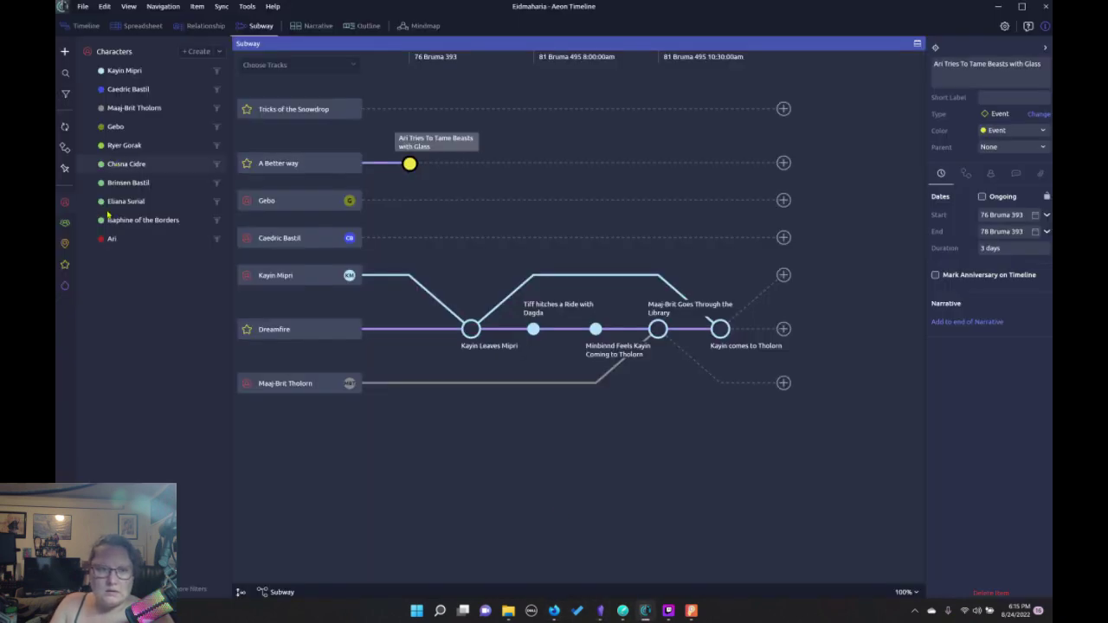
left_click(198, 52)
type("He")
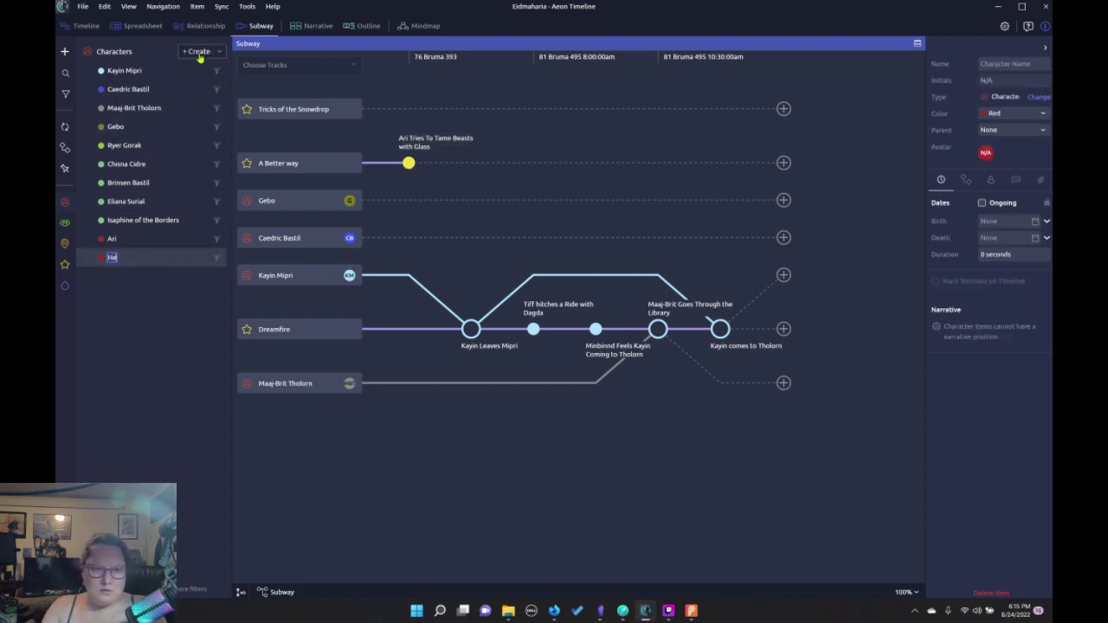
type("sa")
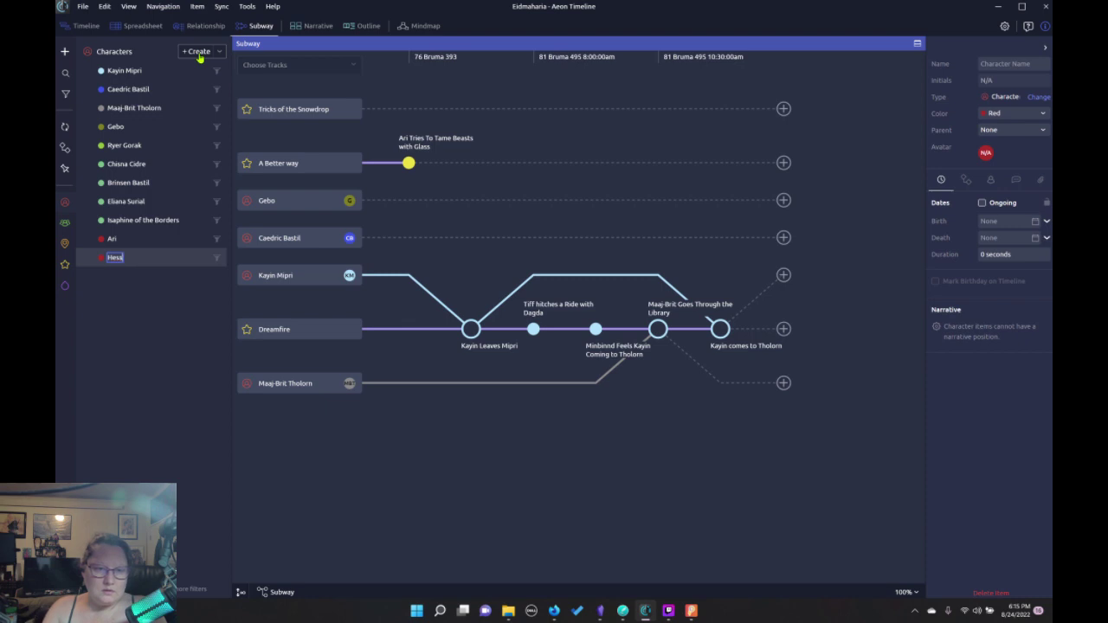
key("Return")
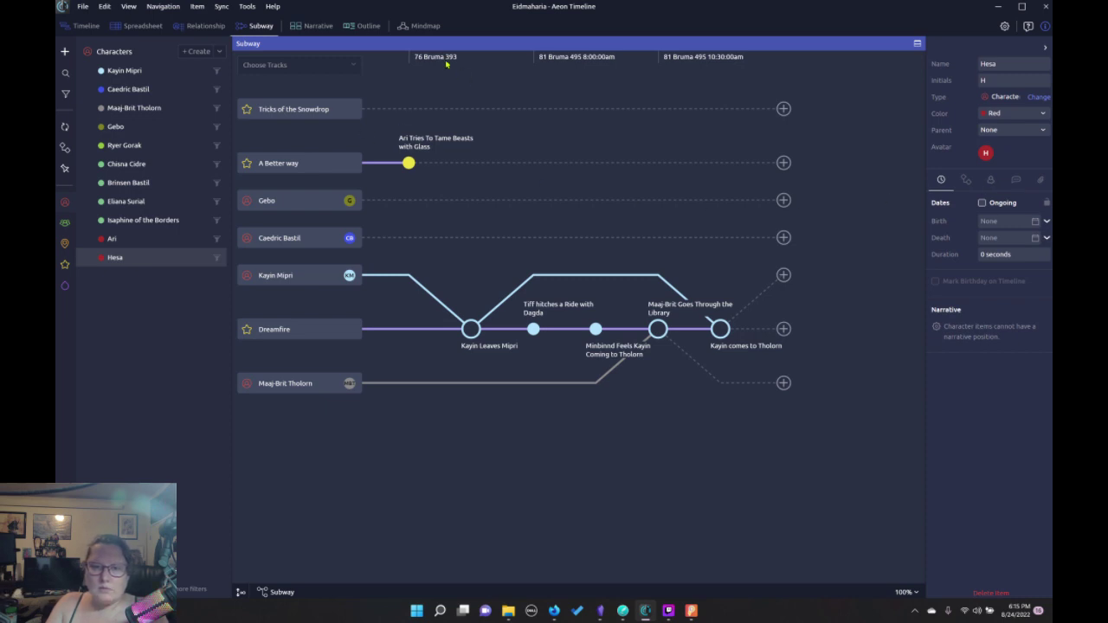
Show Ari's character track in the Subway view
left_click(332, 68)
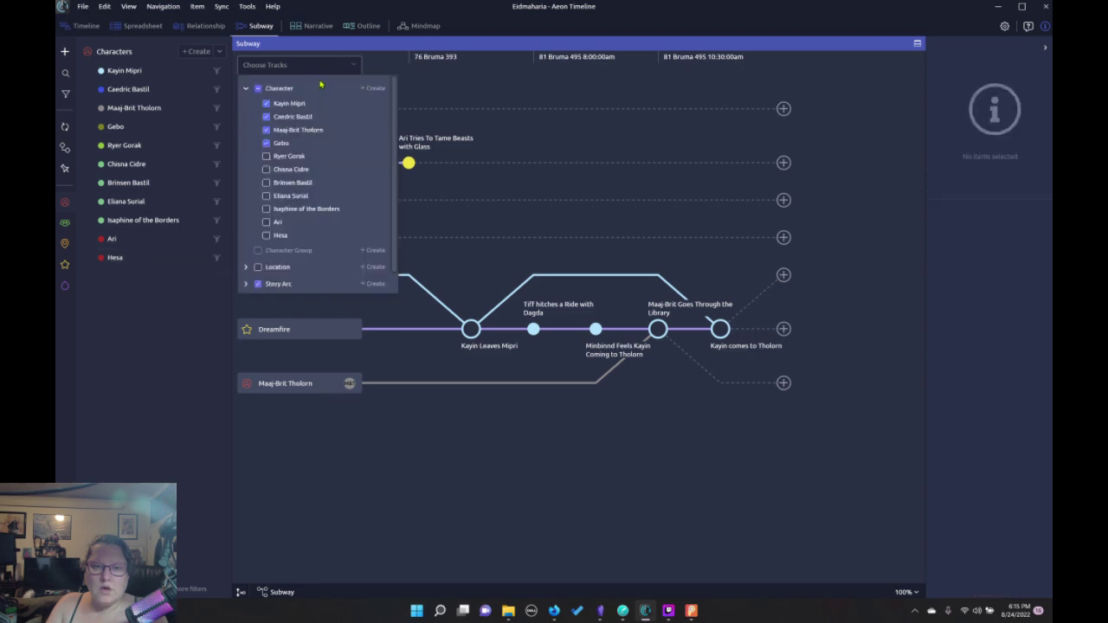
left_click(265, 223)
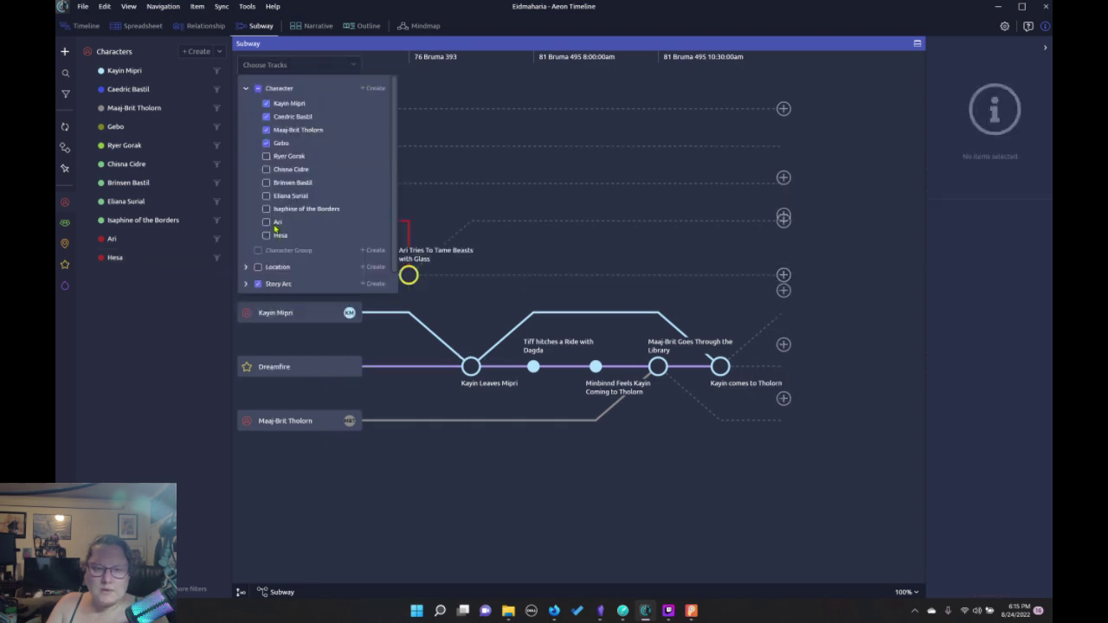
left_click(433, 92)
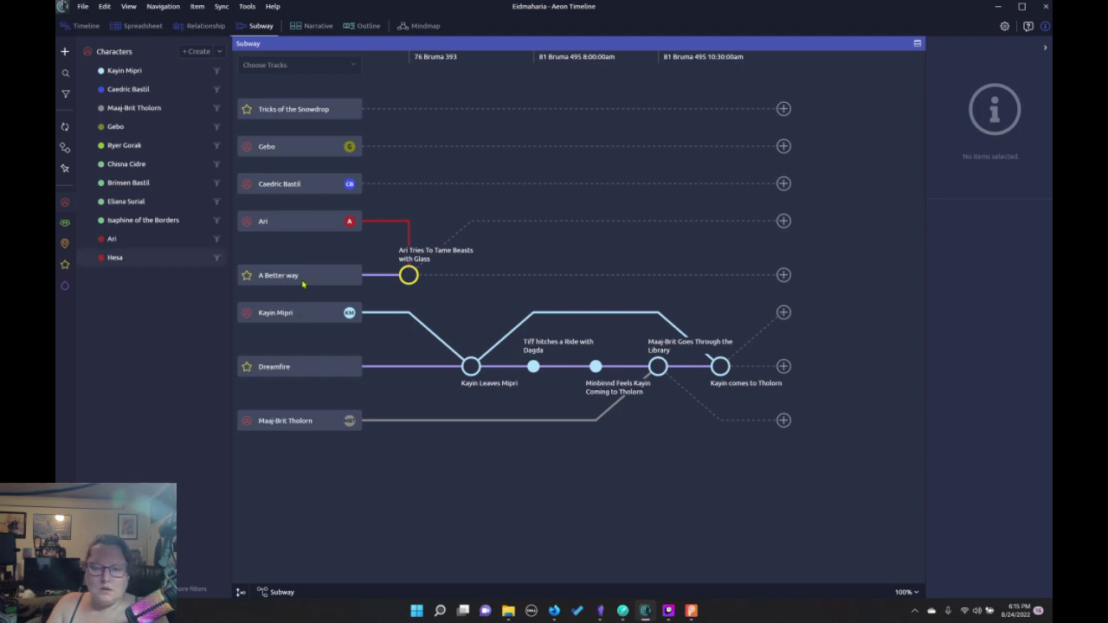
Add Hesa as a participant in the "Ari Tries To Tame Beasts with Glass" event
left_click(408, 276)
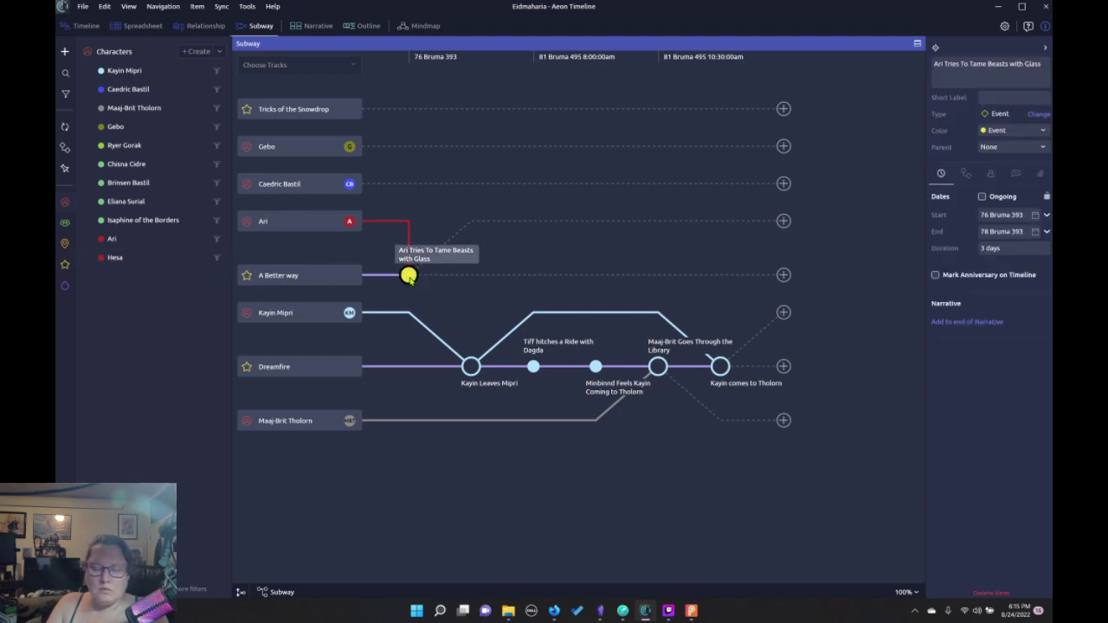
left_click(992, 175)
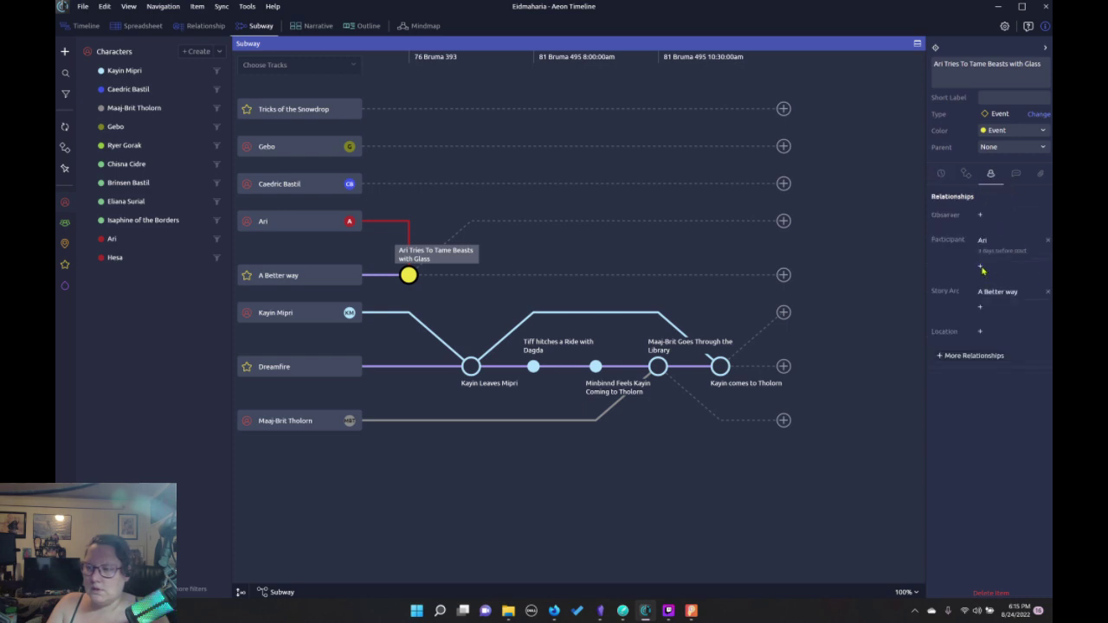
left_click(981, 267)
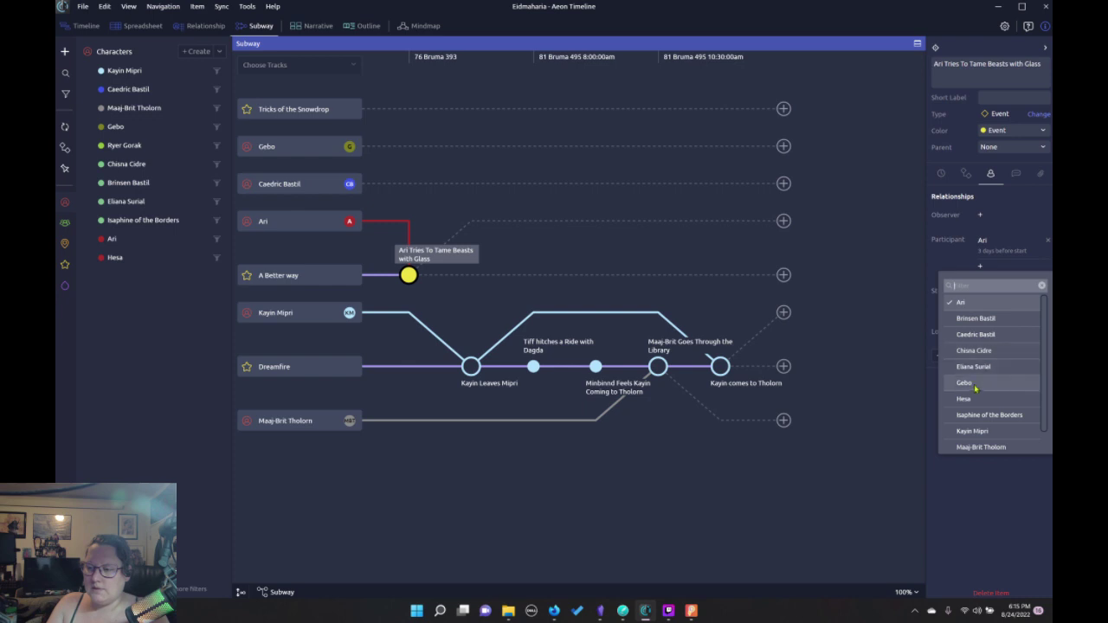
left_click(974, 460)
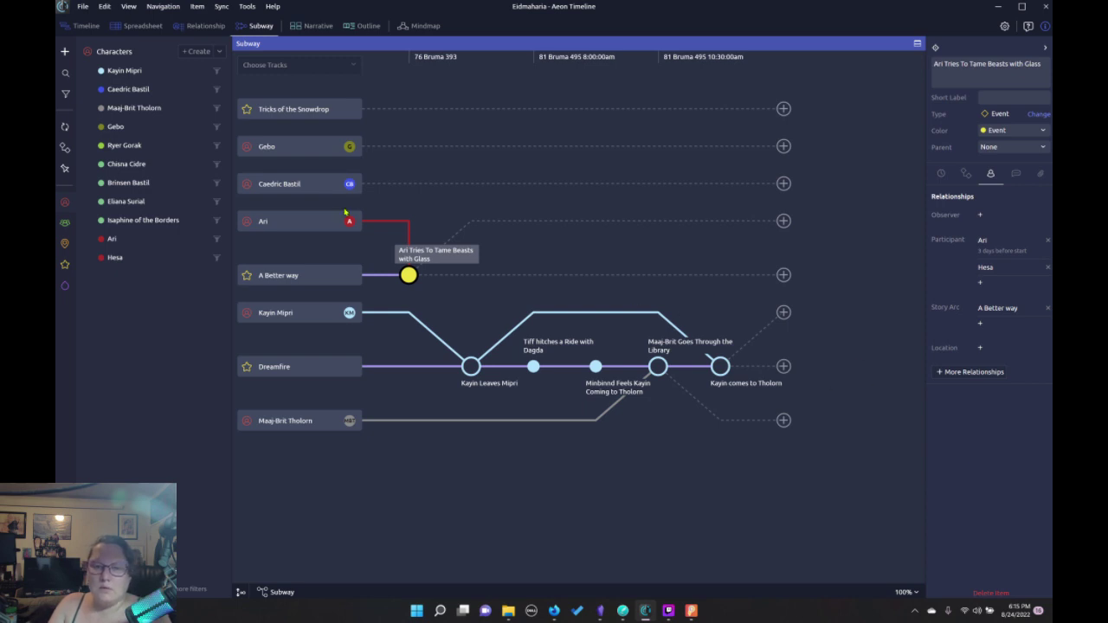
Include Hesa's character track among the tracks of the Subway view
left_click(338, 67)
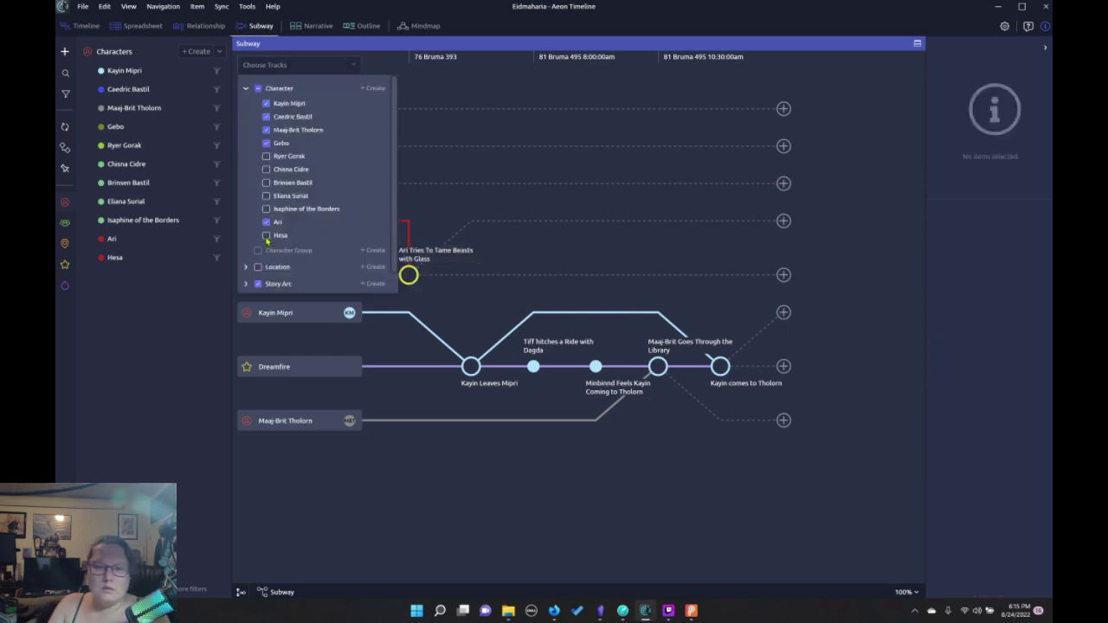
left_click(266, 237)
left_click(442, 357)
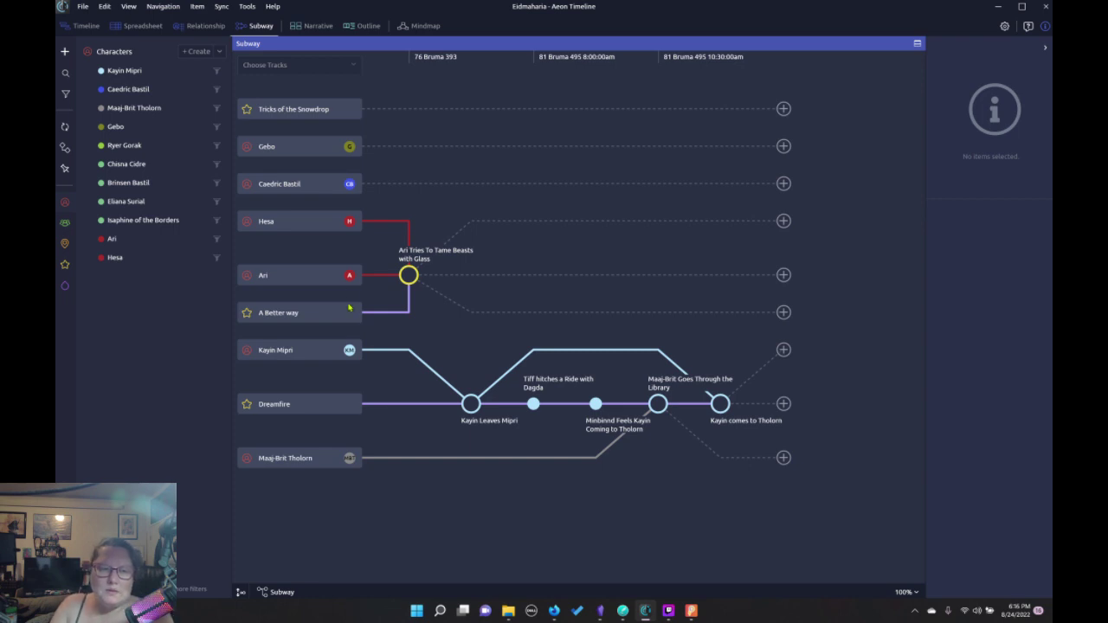
Create a new character group named Hemalia
left_click(64, 225)
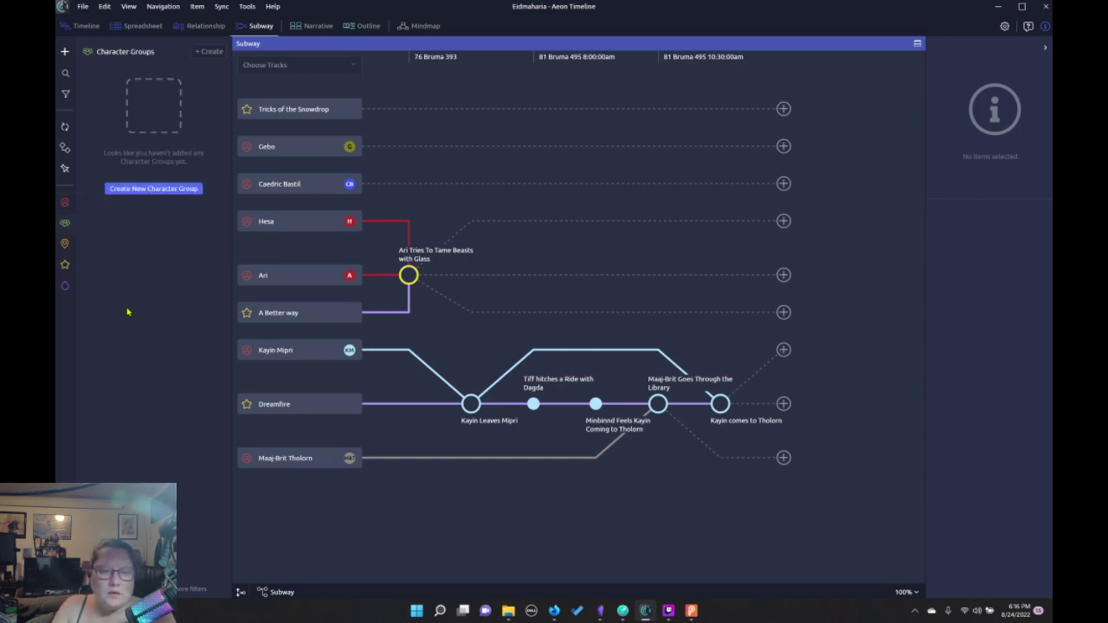
left_click(151, 188)
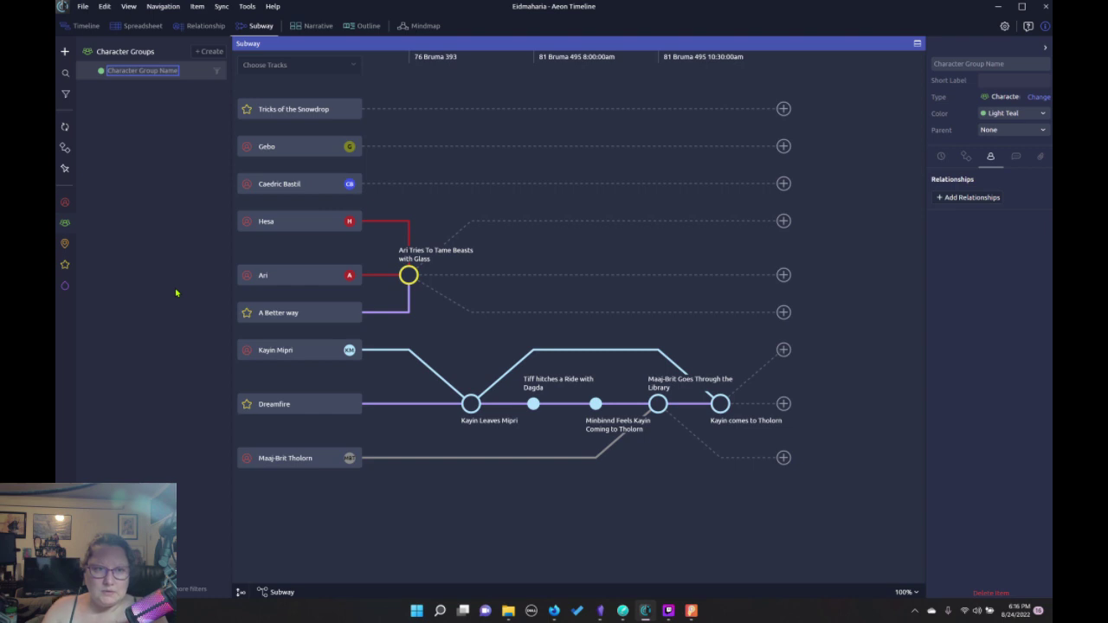
type("Hemalia")
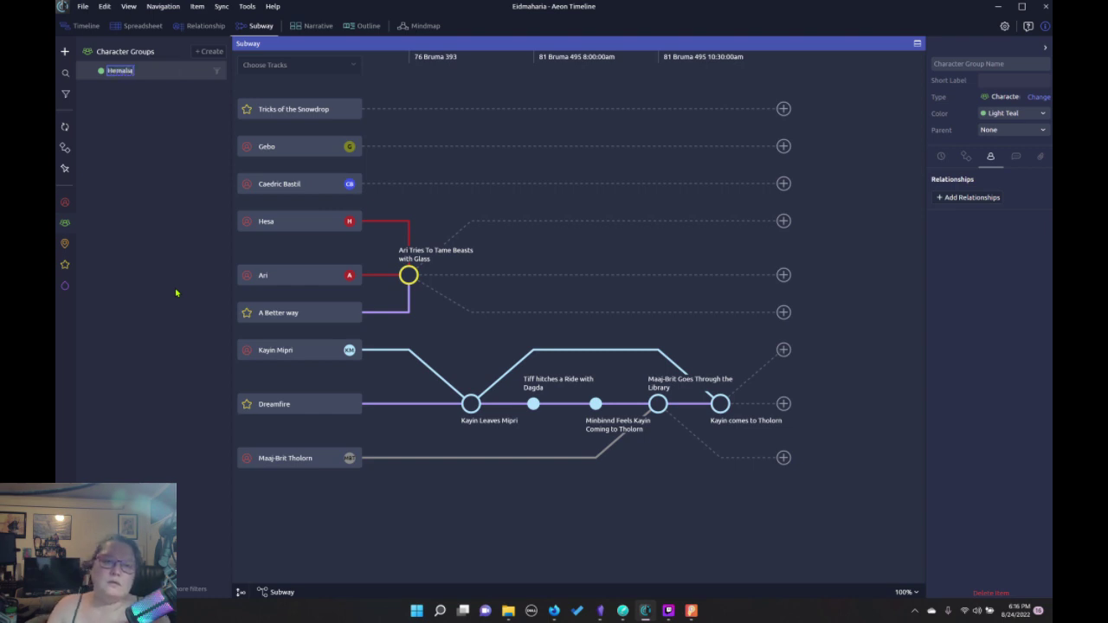
key("Return")
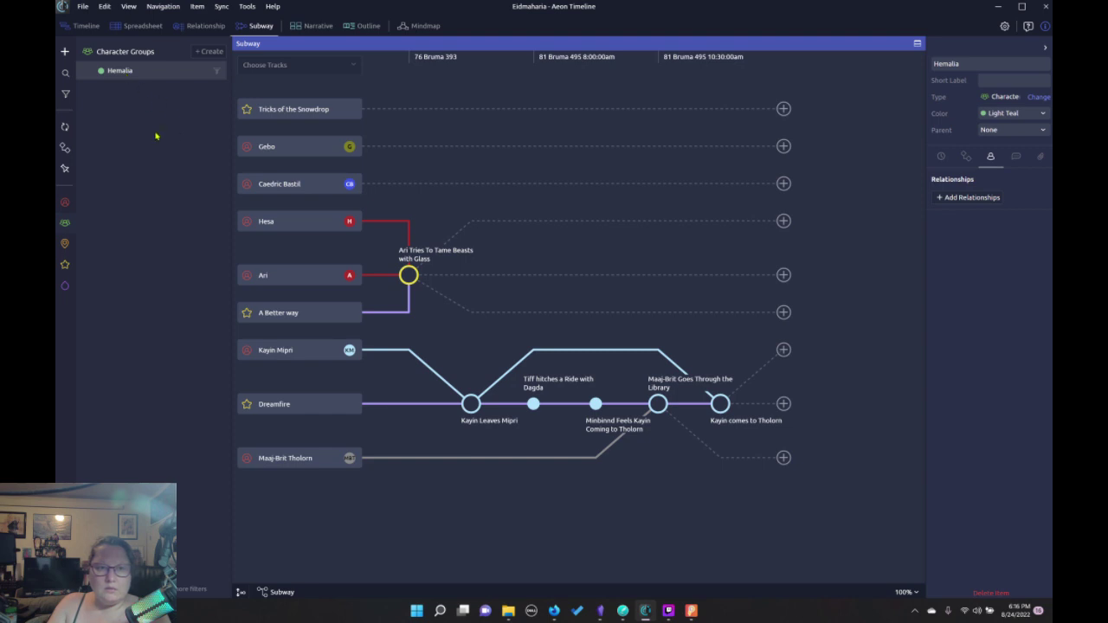
Add a "Relates to" relationship from the character Kayin Mipri to the event "Kayin comes to Tholorn"
left_click(65, 224)
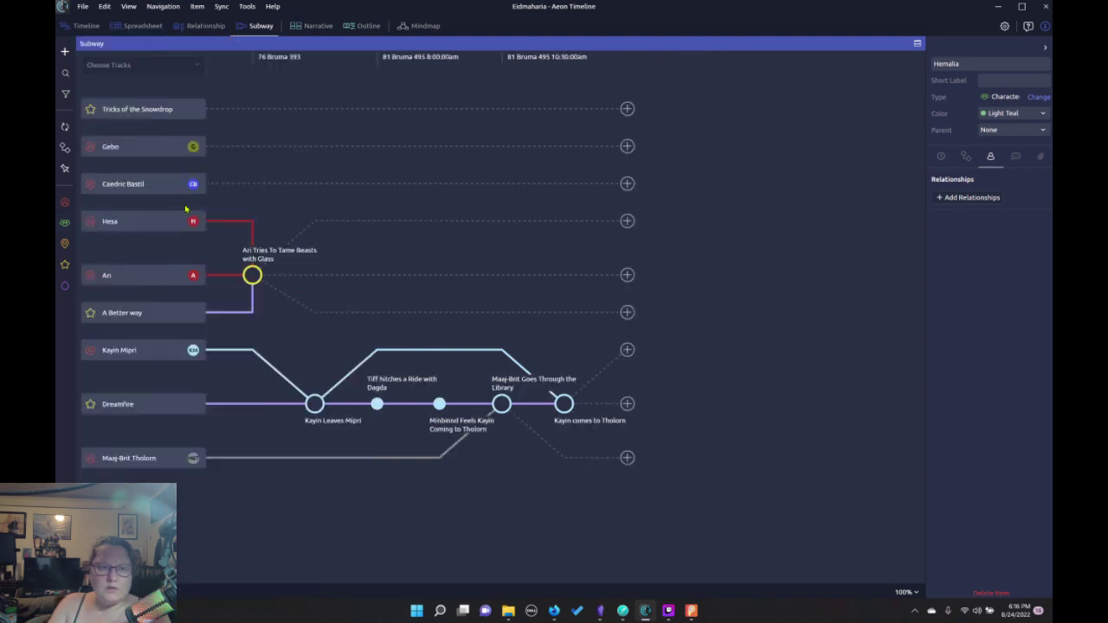
left_click(64, 203)
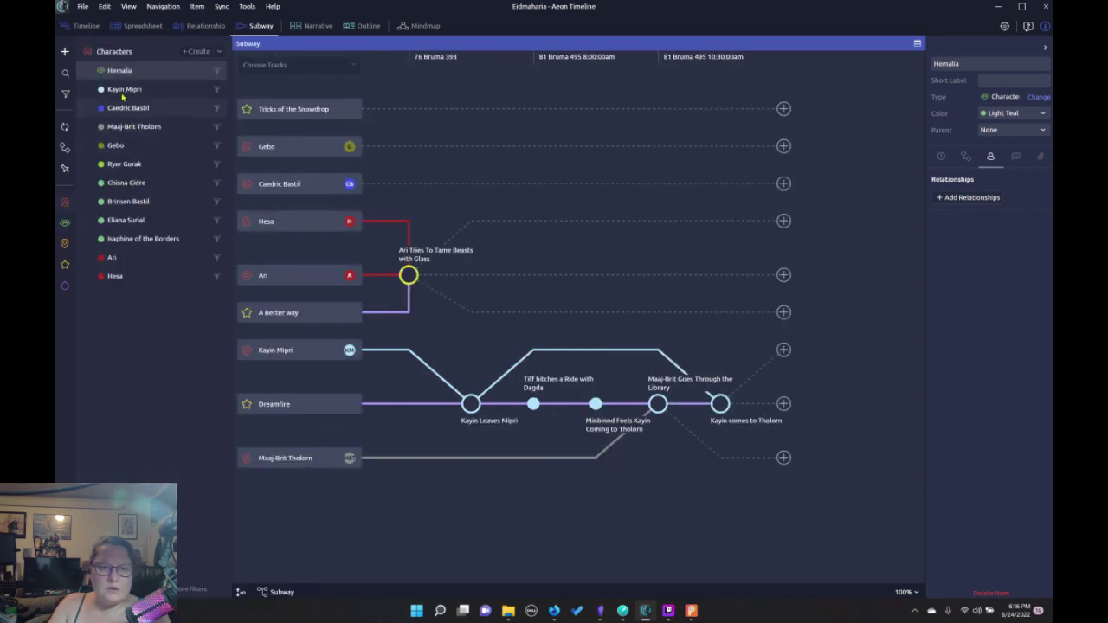
left_click(124, 90)
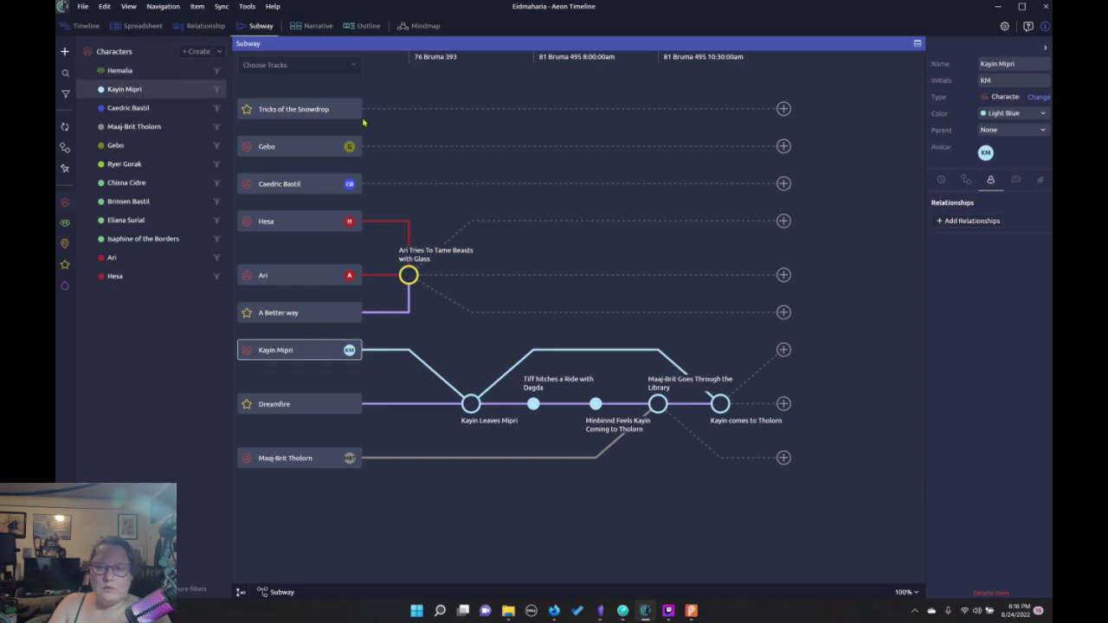
left_click(968, 221)
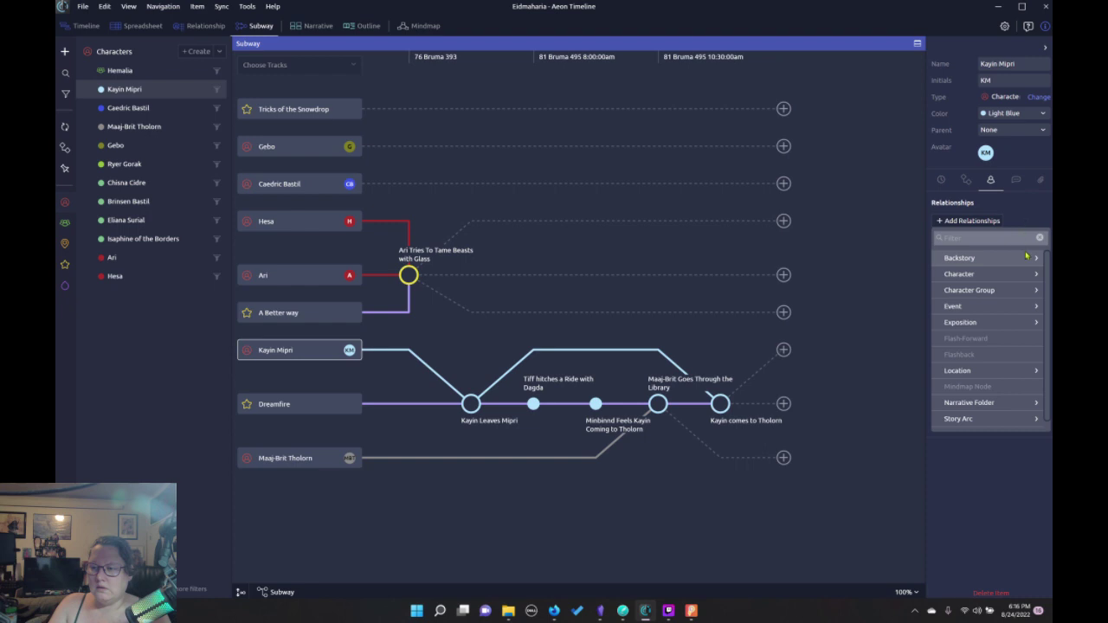
scroll(1006, 302, "down", 1)
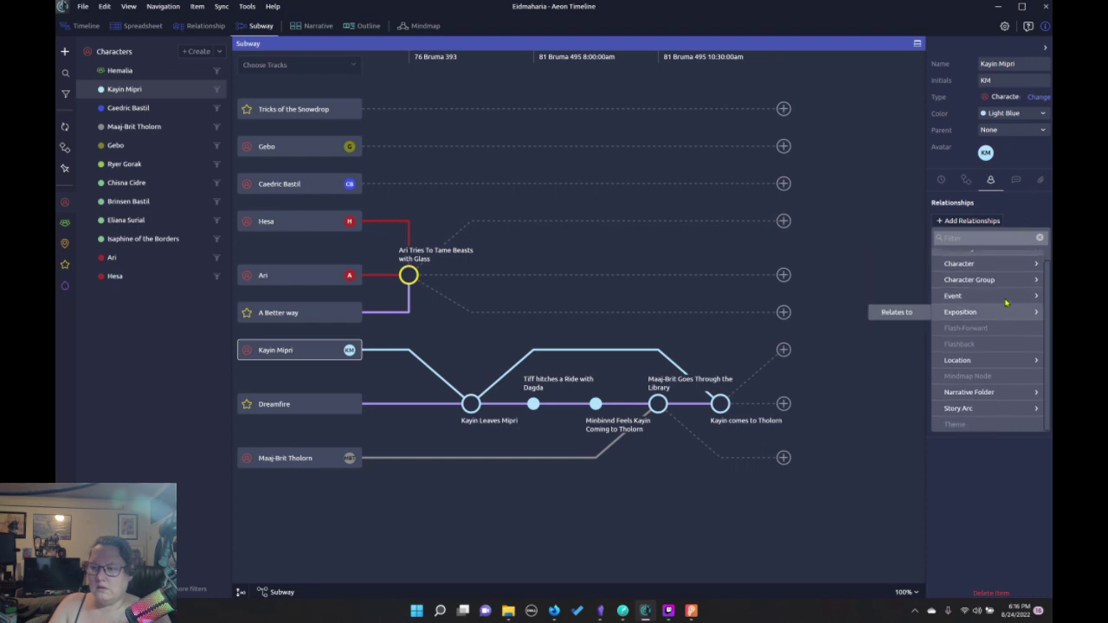
left_click(1025, 219)
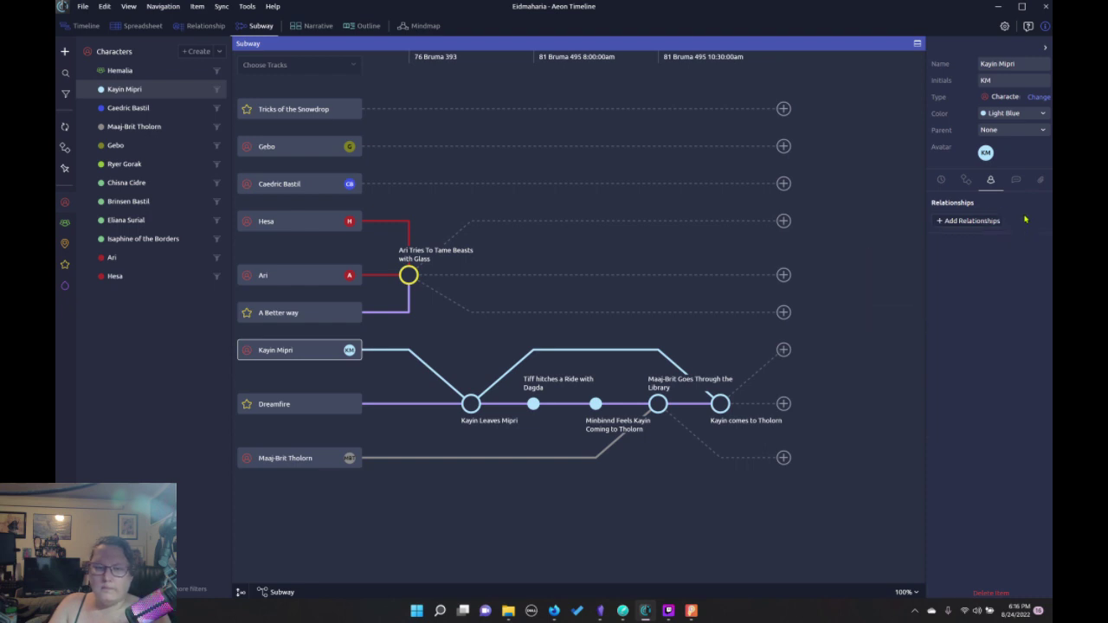
left_click(971, 223)
mouse_move(987, 407)
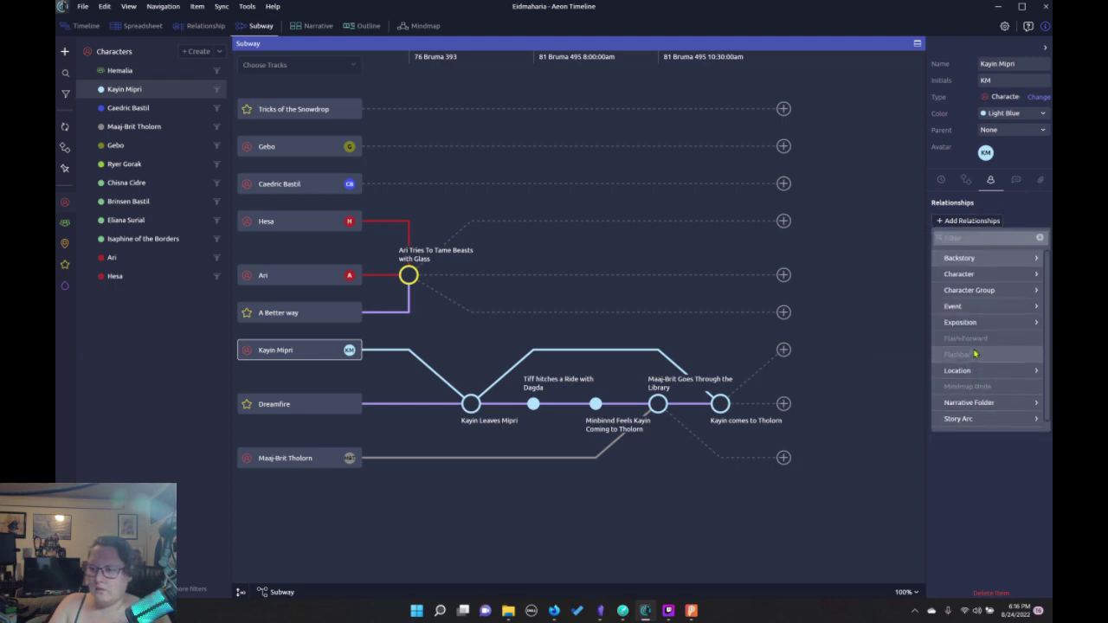
mouse_move(967, 422)
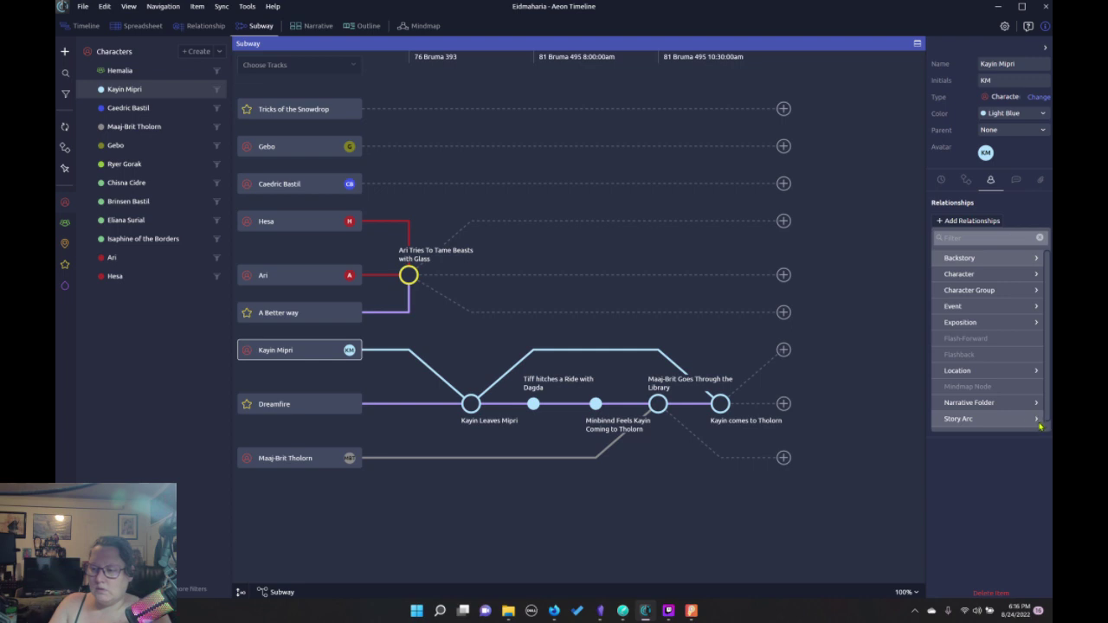
scroll(1041, 420, "down", 1)
mouse_move(1035, 412)
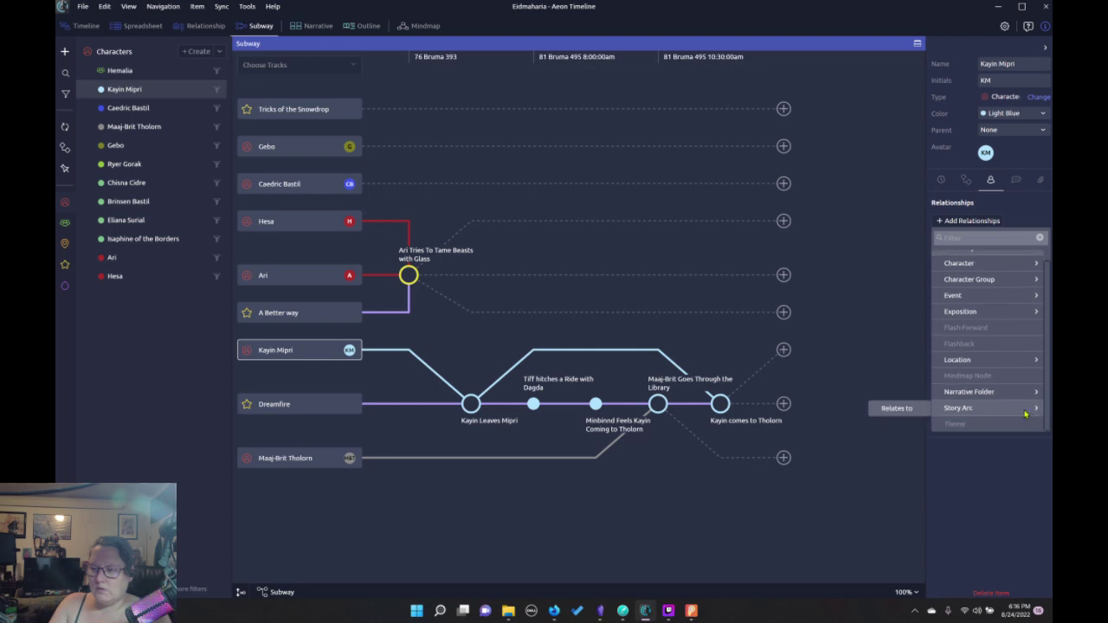
left_click(903, 413)
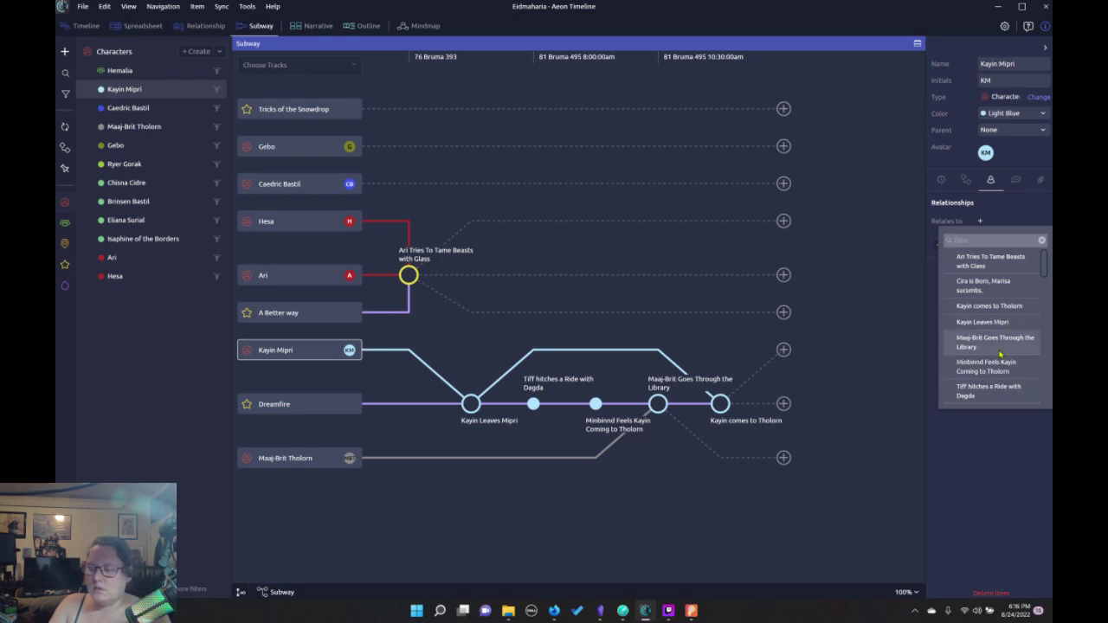
left_click(1003, 307)
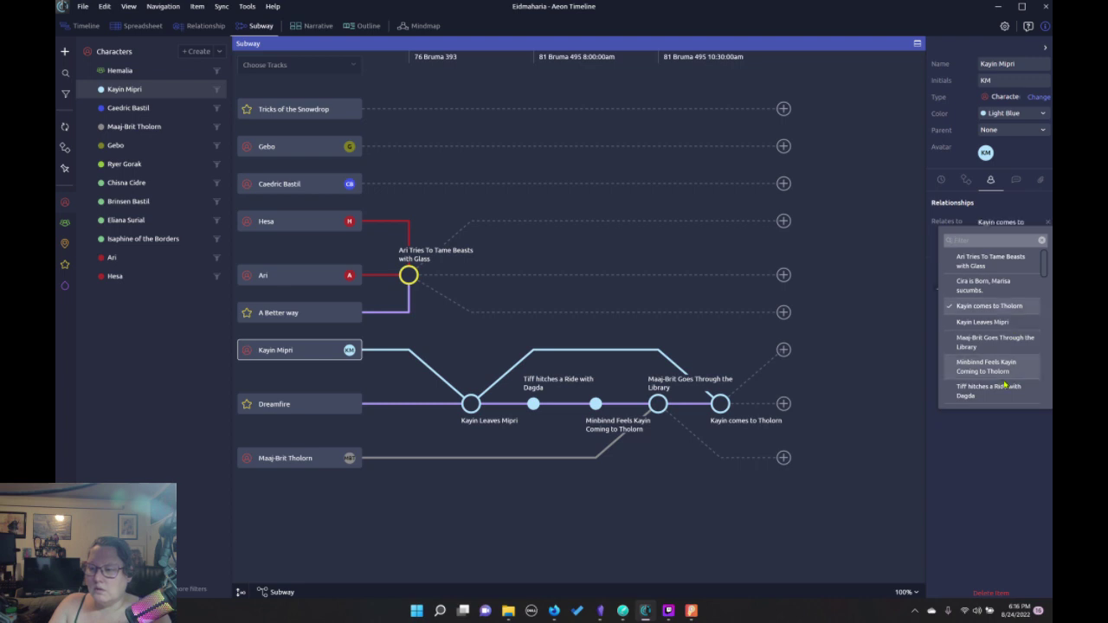
left_click(987, 439)
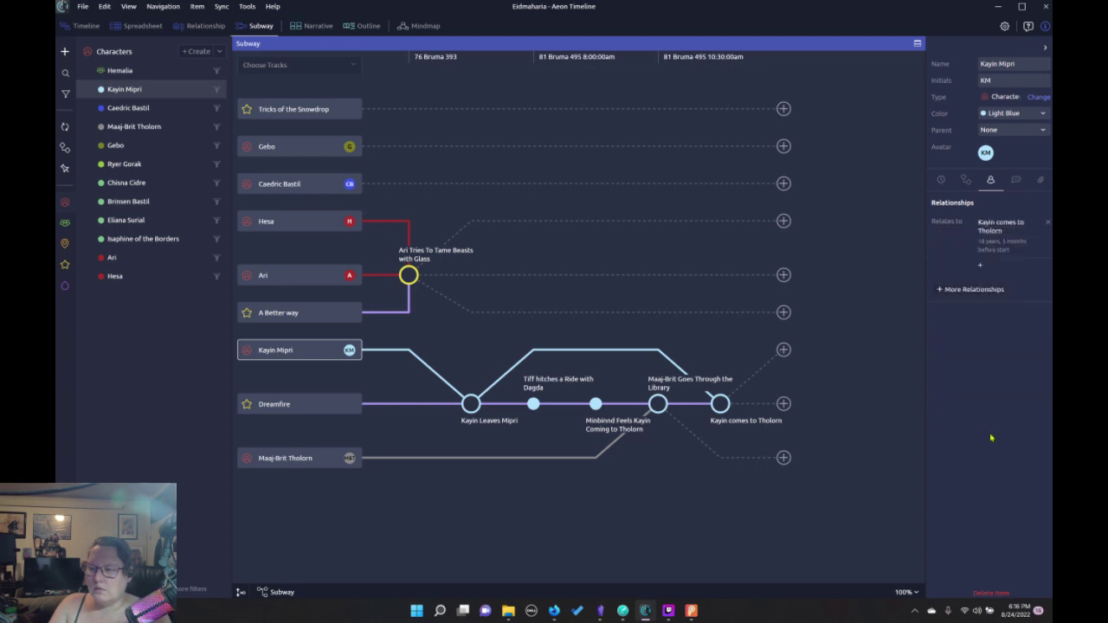
Add the Dreamfire story arc to Kayin Mipri's "Relates to" relationships
left_click(967, 181)
left_click(991, 180)
left_click(980, 266)
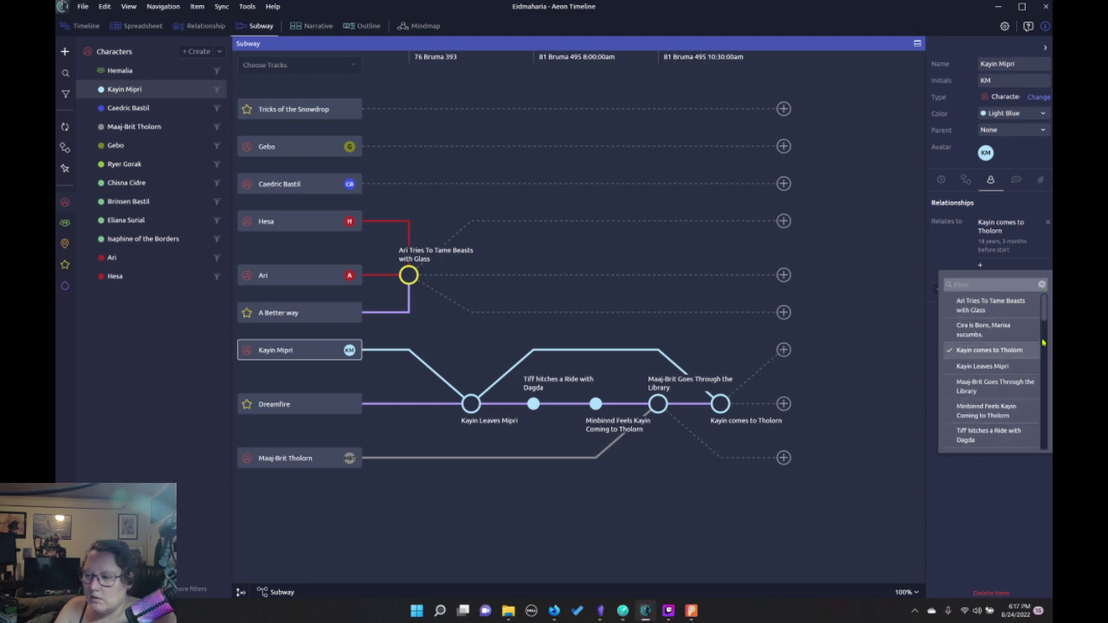
scroll(996, 372, "down", 5)
scroll(991, 372, "down", 3)
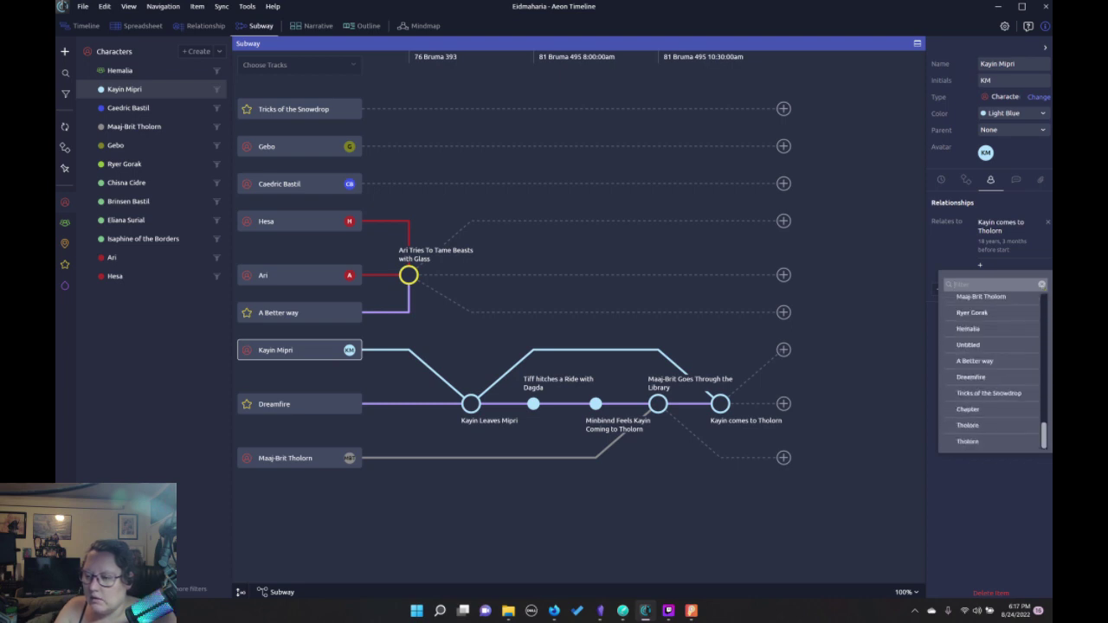
scroll(992, 373, "down", 1)
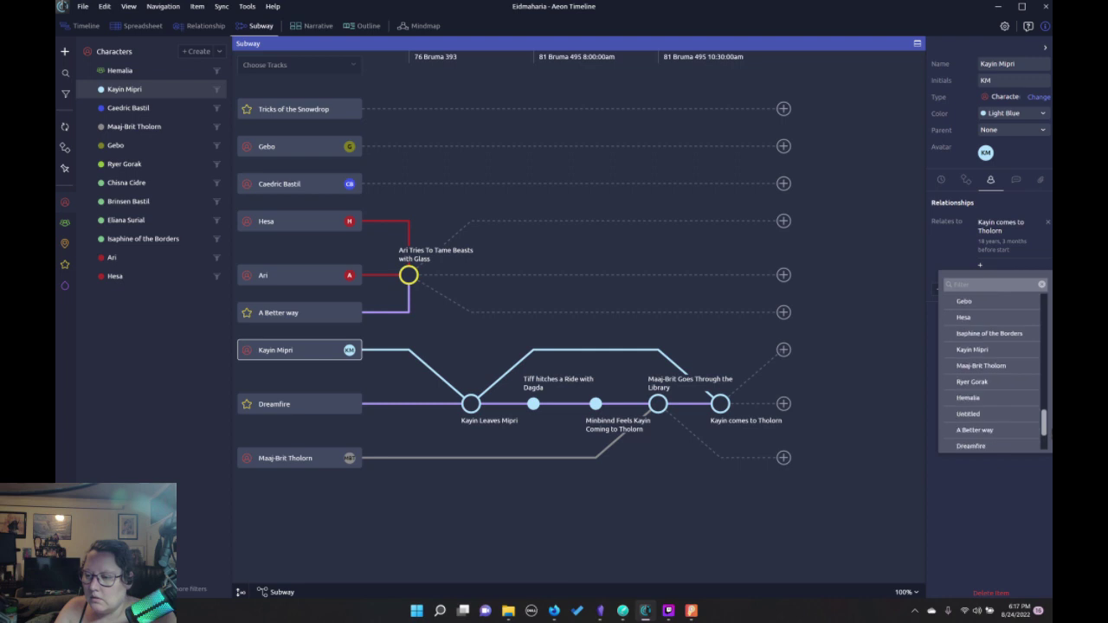
scroll(996, 372, "down", 2)
left_click(1030, 401)
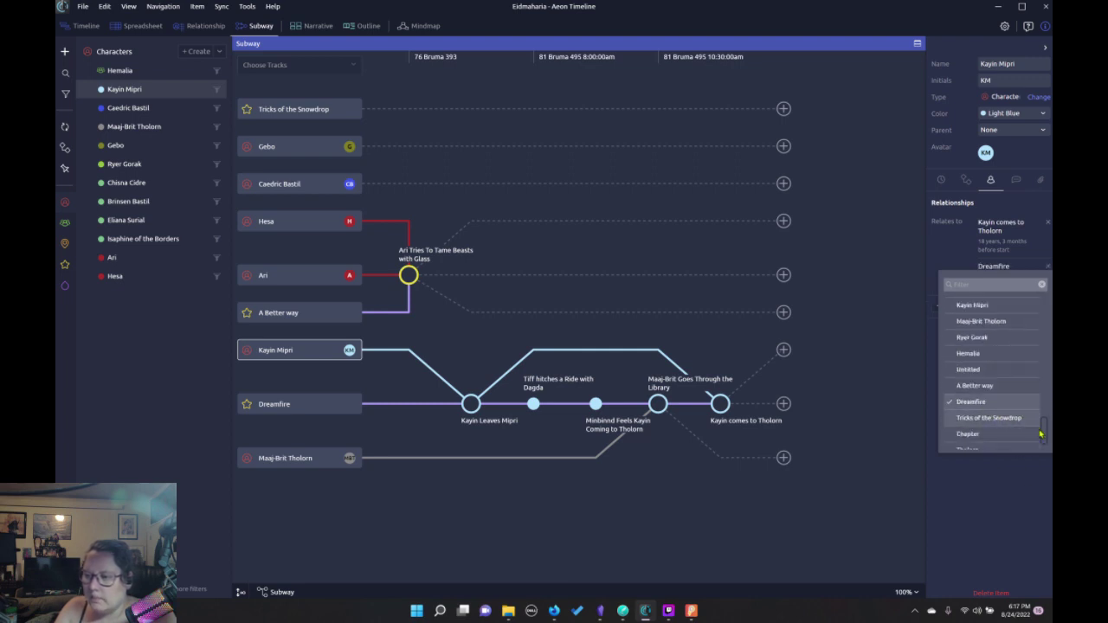
scroll(1046, 425, "up", 2)
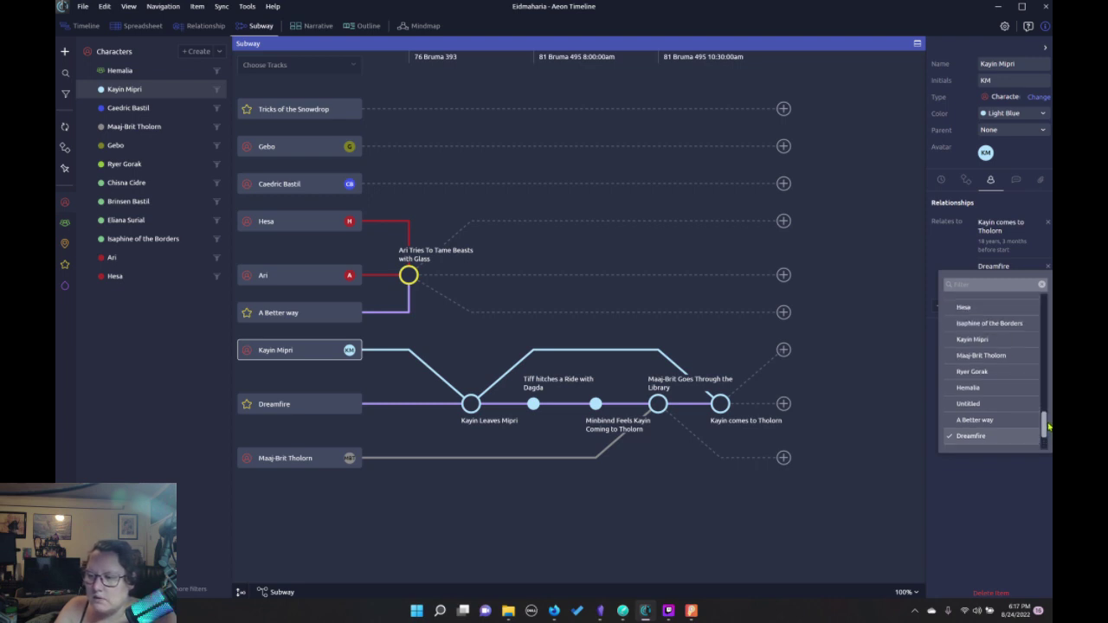
mouse_move(1050, 426)
left_mouse_down()
mouse_move(1051, 295)
mouse_move(1046, 435)
left_mouse_up()
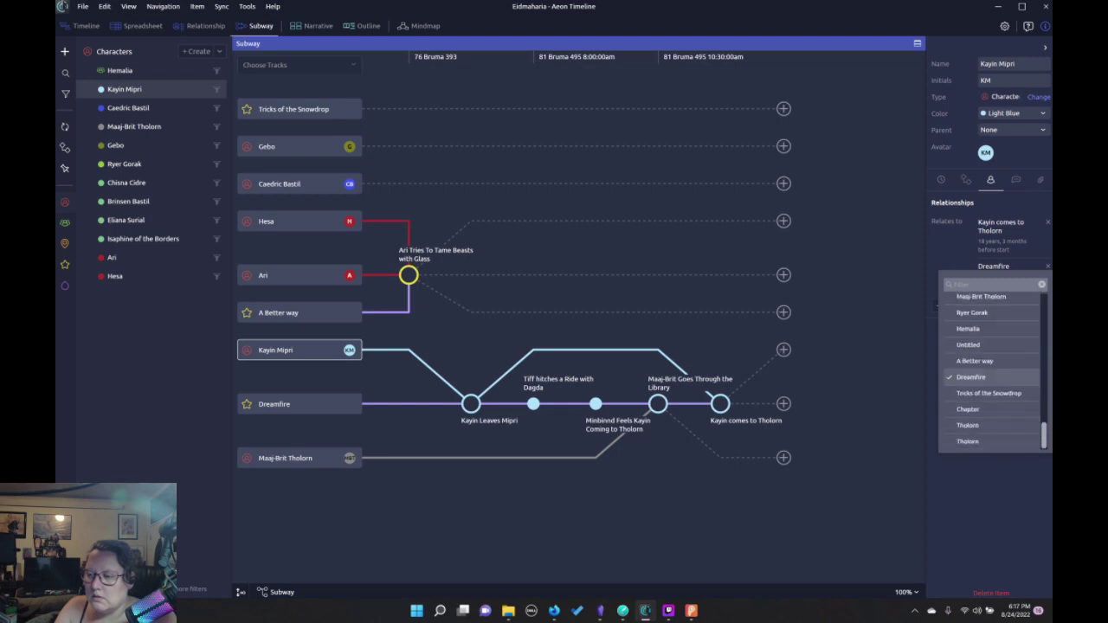
left_click(1030, 540)
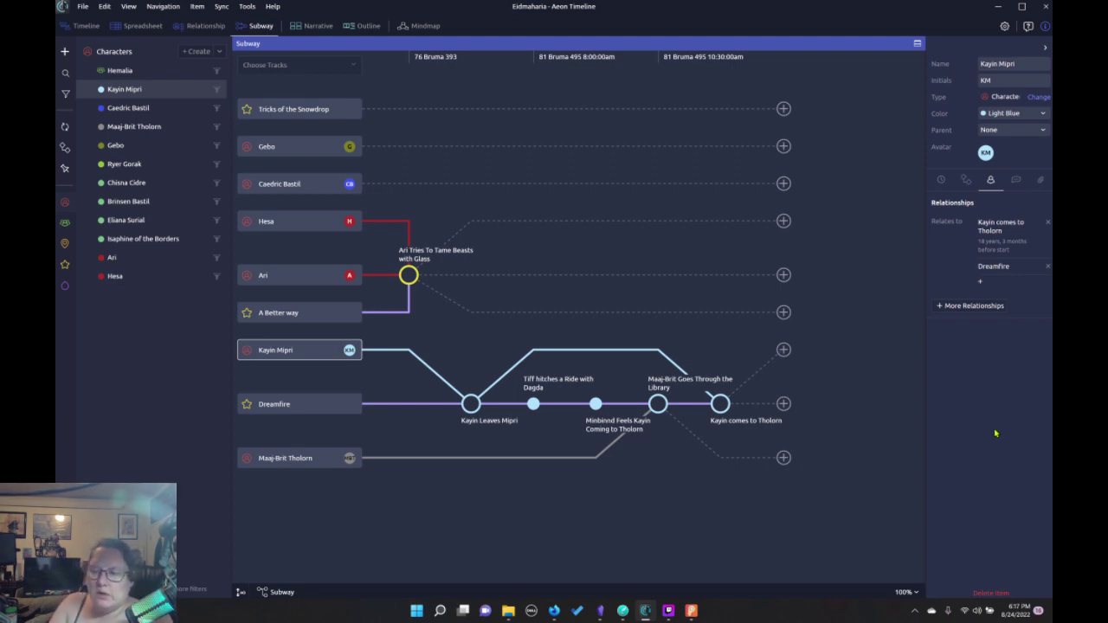
left_click(1016, 180)
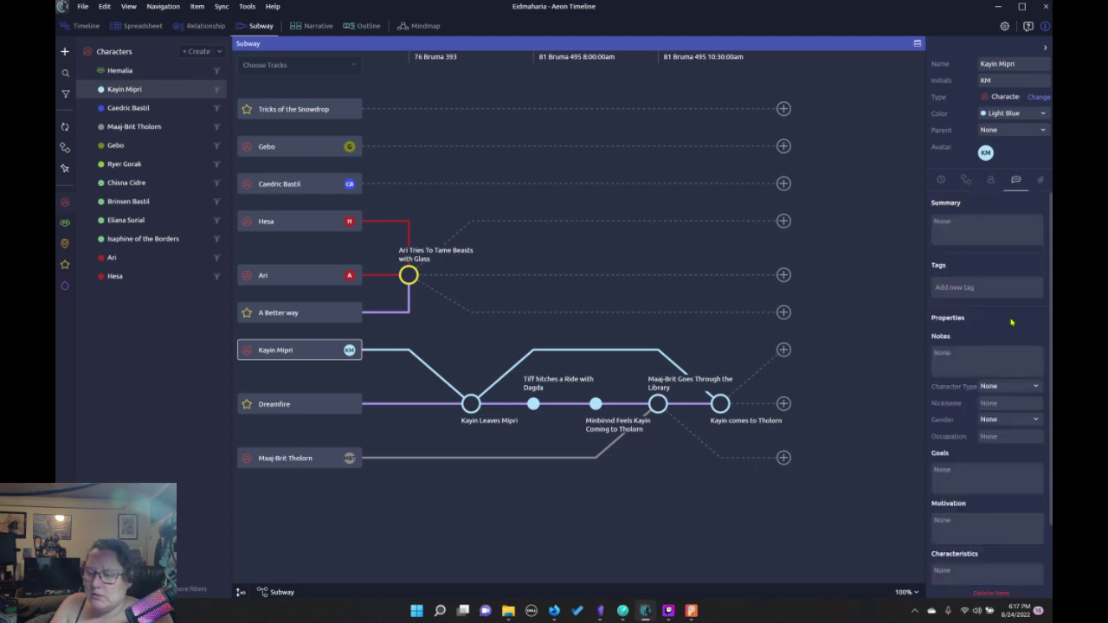
scroll(1013, 318, "down", 2)
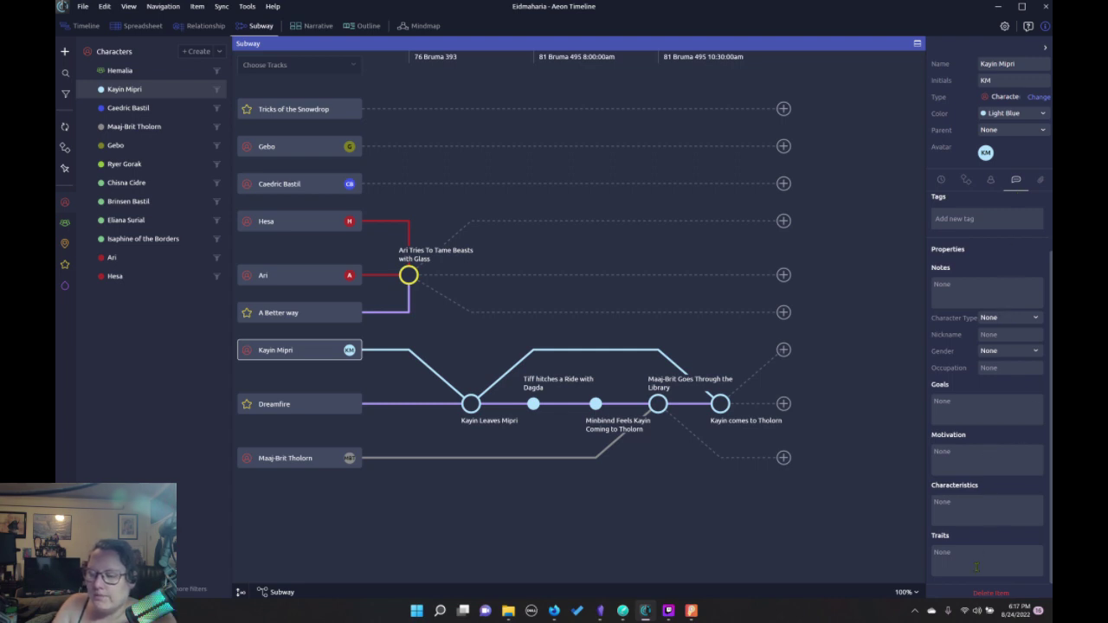
scroll(1007, 409, "up", 2)
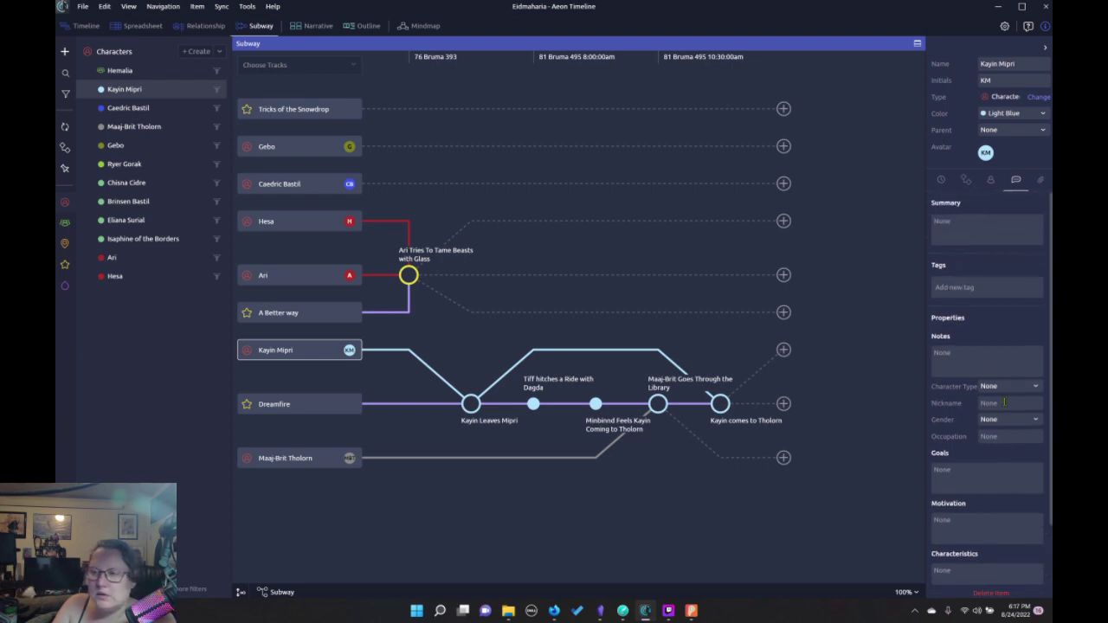
left_click(990, 180)
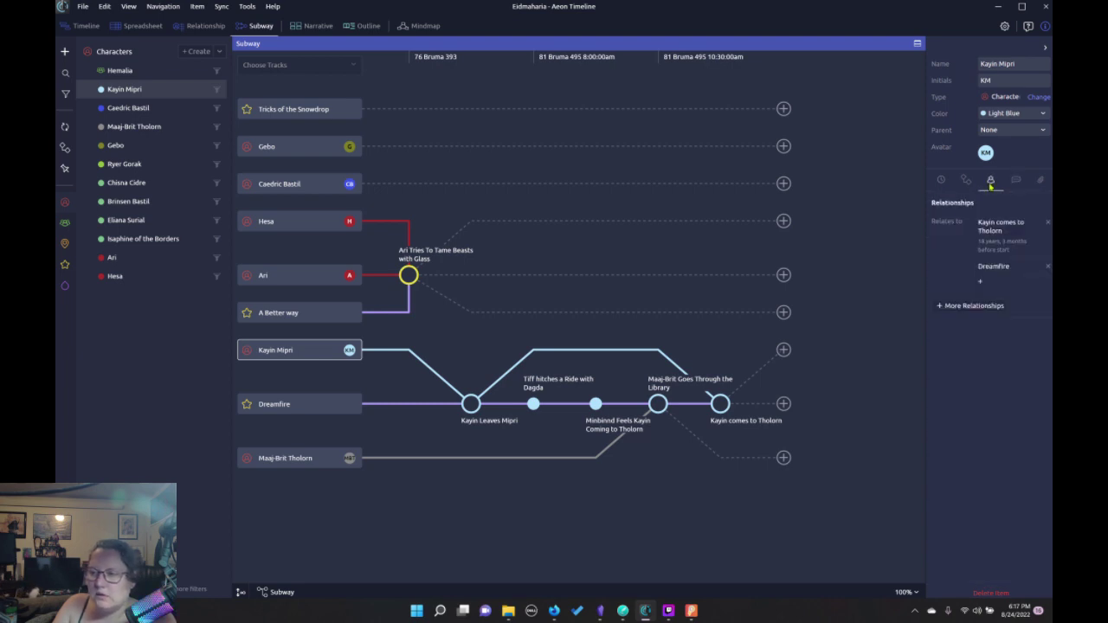
left_click(966, 180)
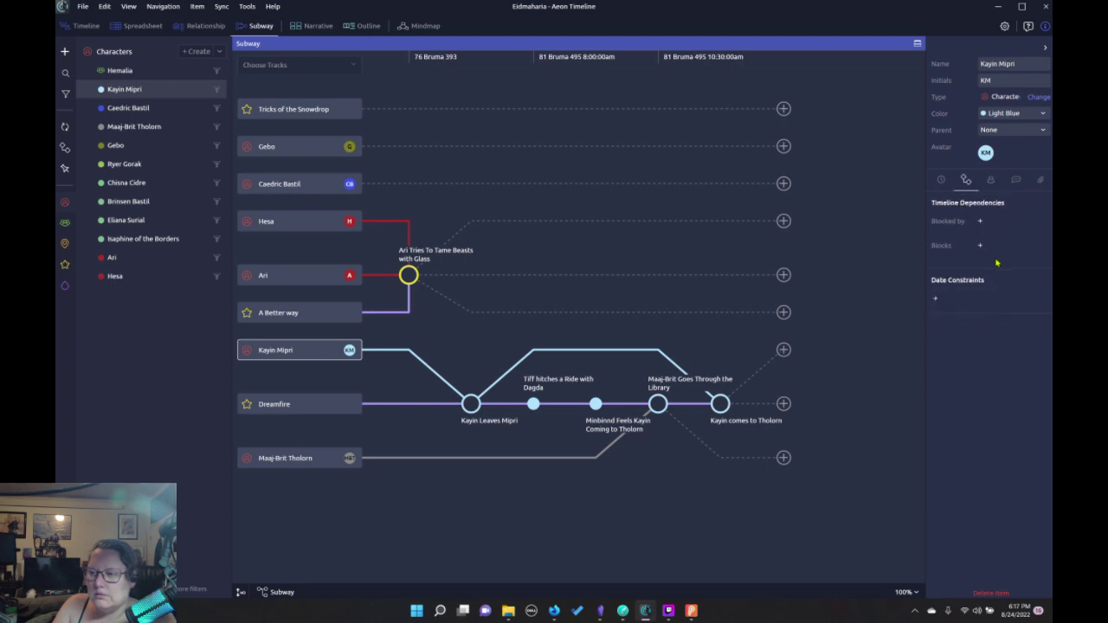
left_click(935, 299)
key("Escape")
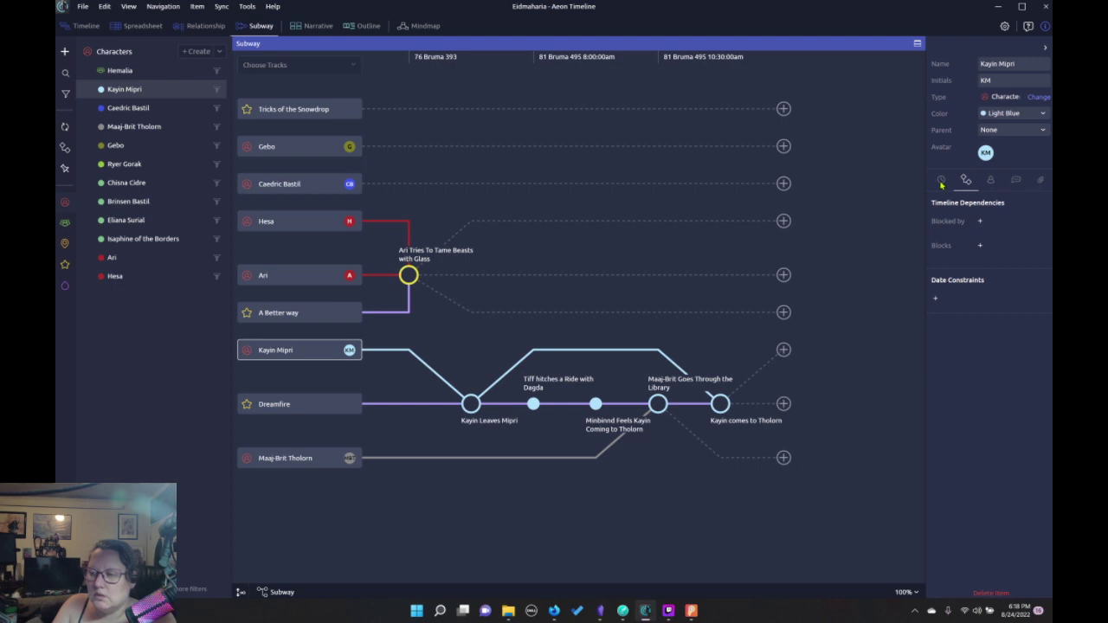
left_click(942, 180)
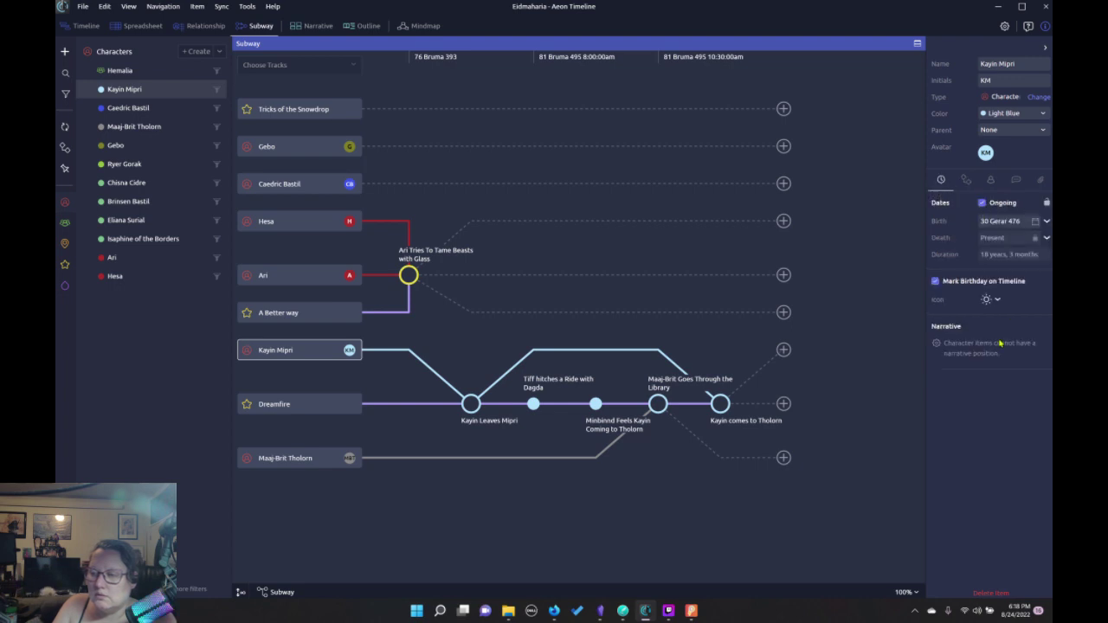
left_click(1035, 238)
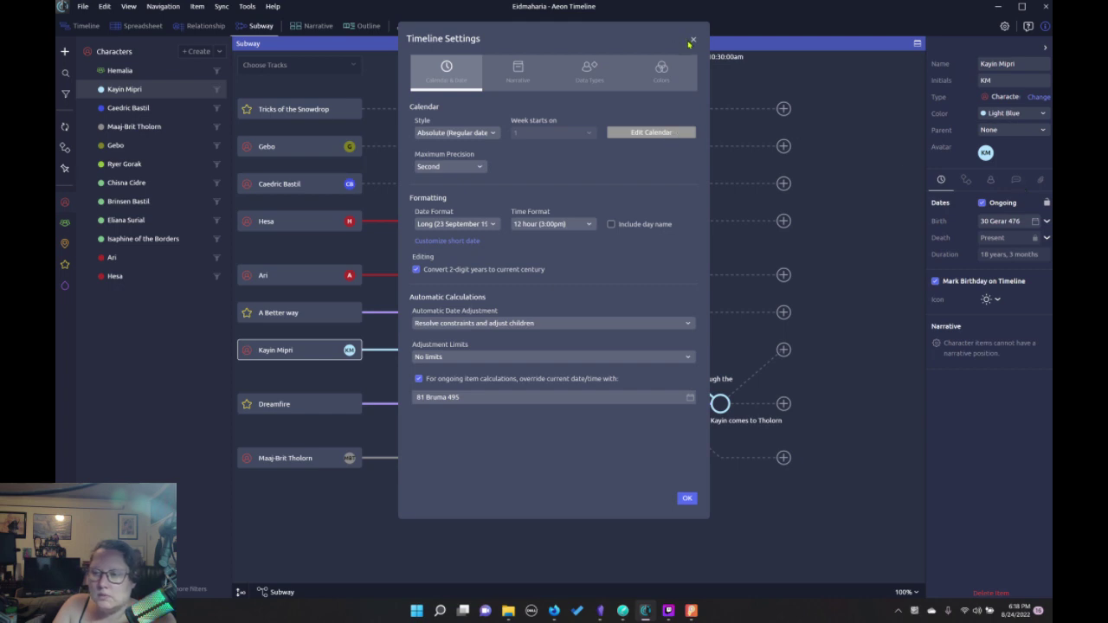
left_click(692, 40)
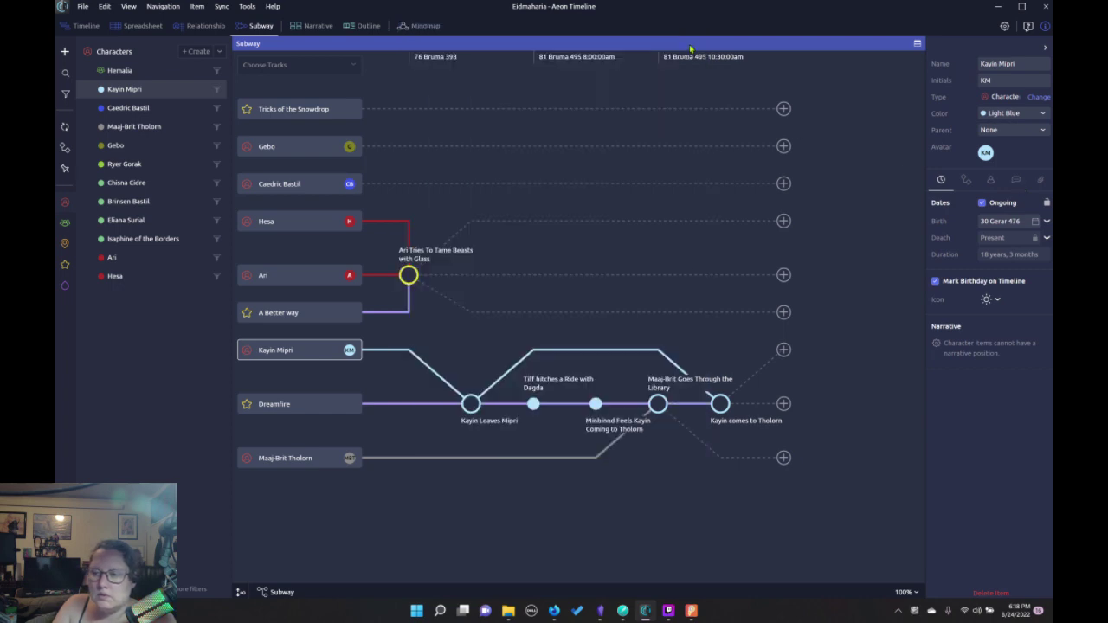
left_click(1015, 179)
left_click(1042, 180)
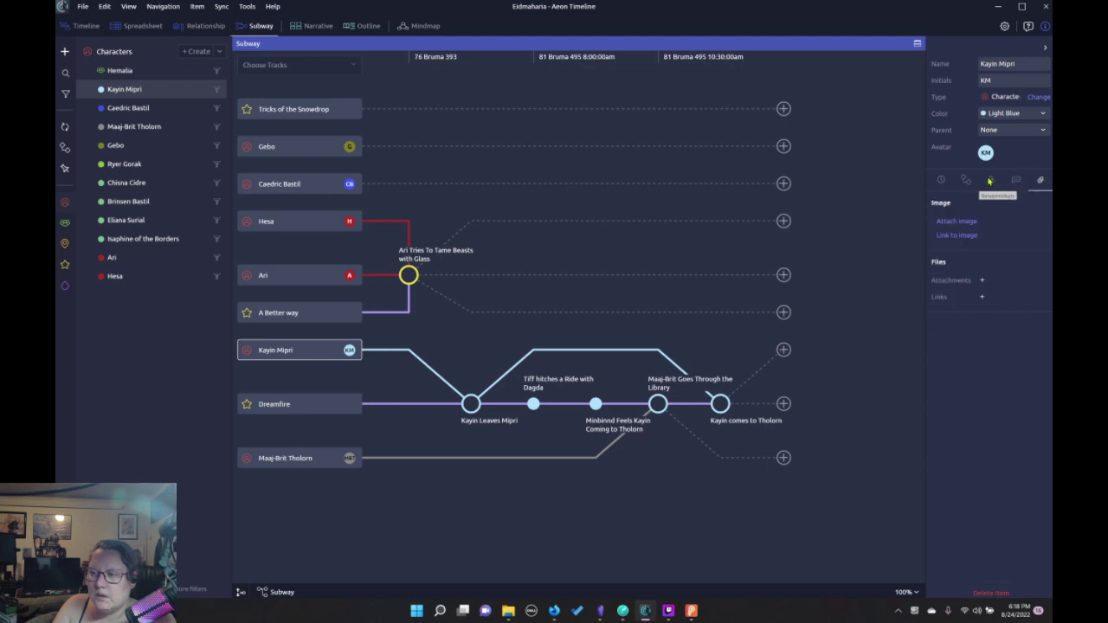
left_click(989, 180)
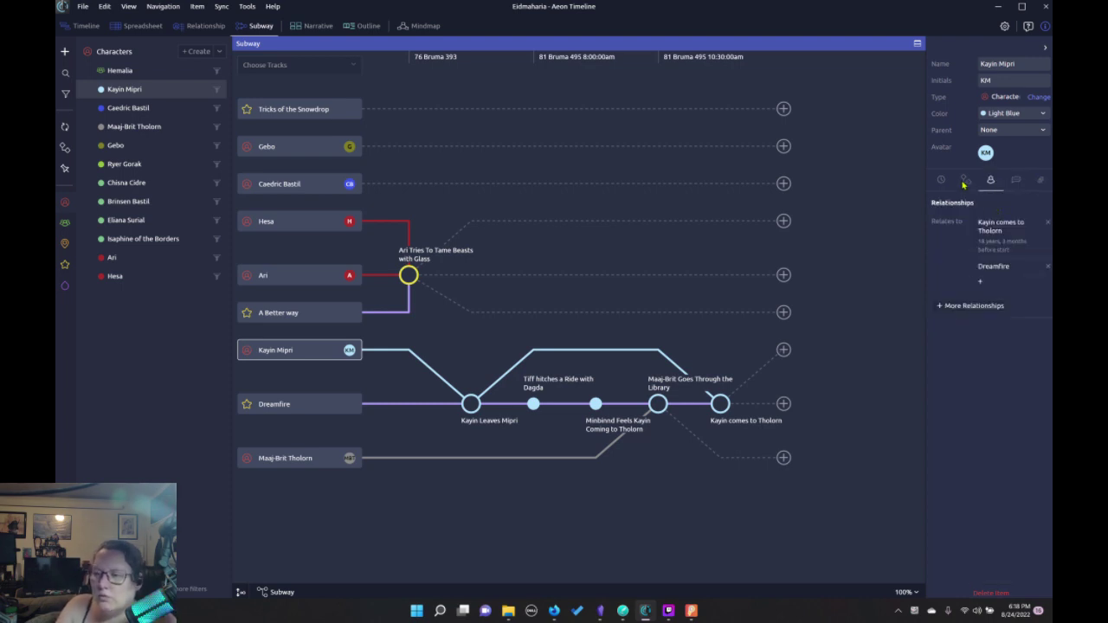
left_click(964, 185)
left_click(990, 180)
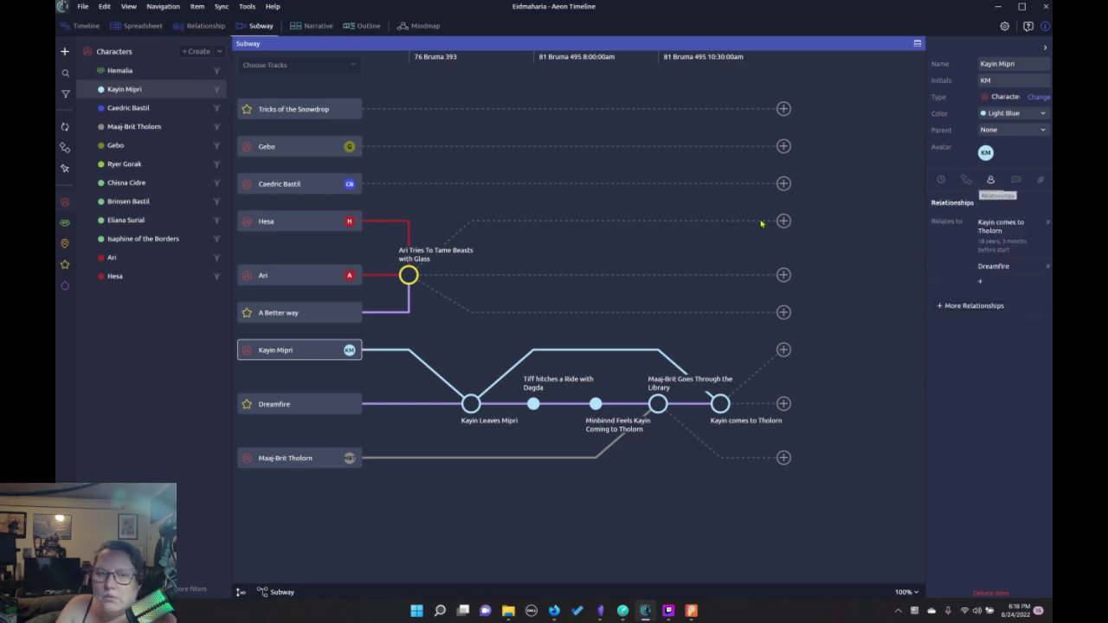
Examine the Hemalia character group's constraints, dates, description, attachments and available relationship types for a way to assign characters
left_click(65, 223)
left_click(154, 77)
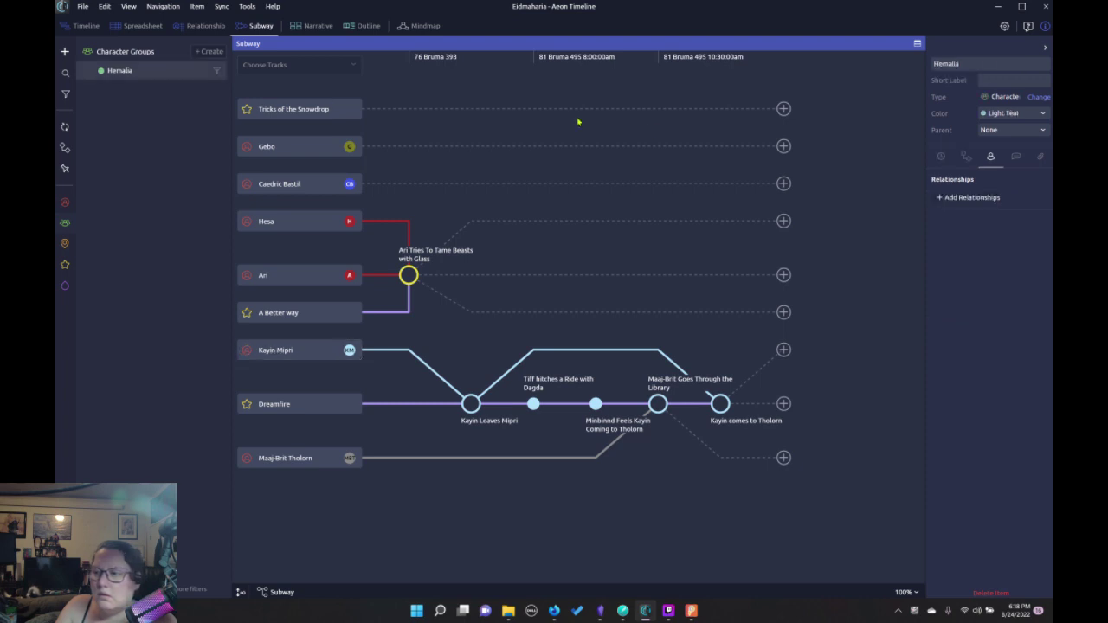
left_click(966, 159)
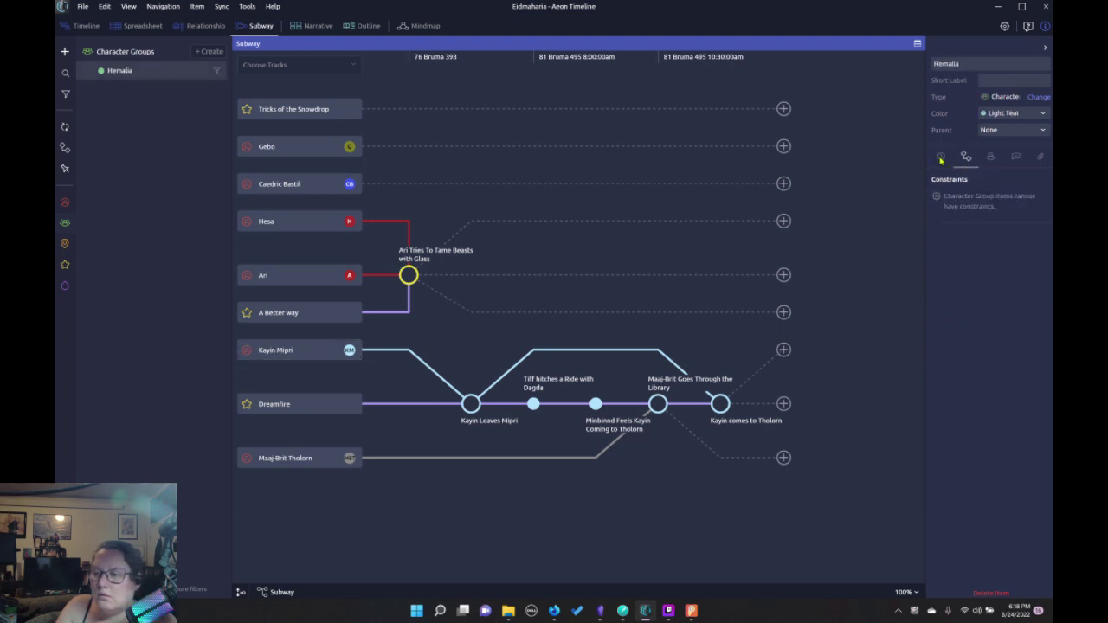
left_click(940, 163)
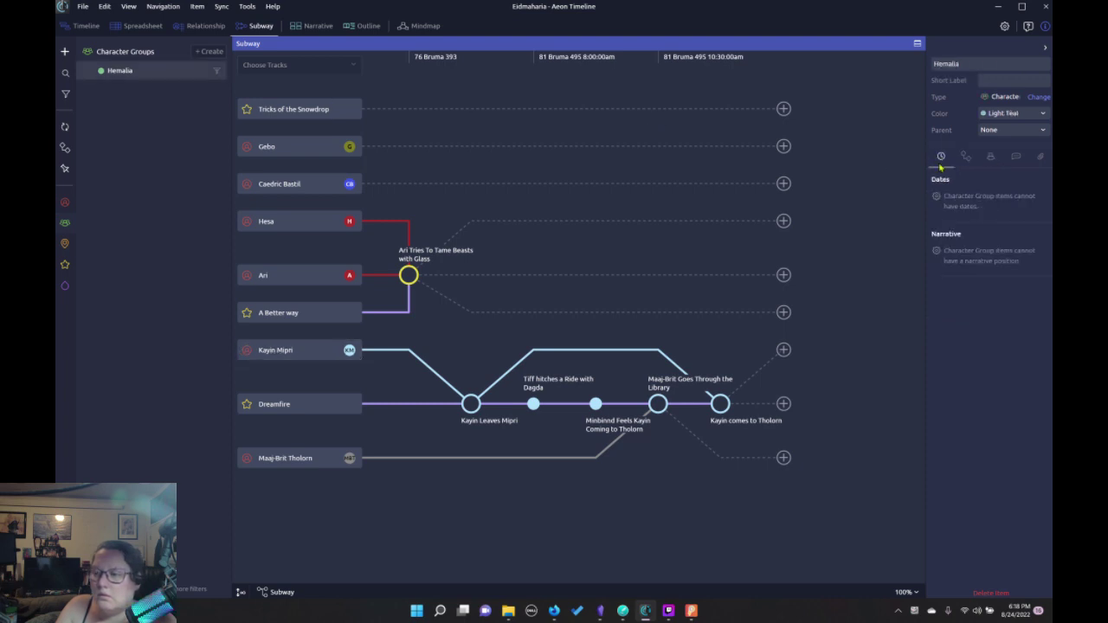
left_click(1021, 158)
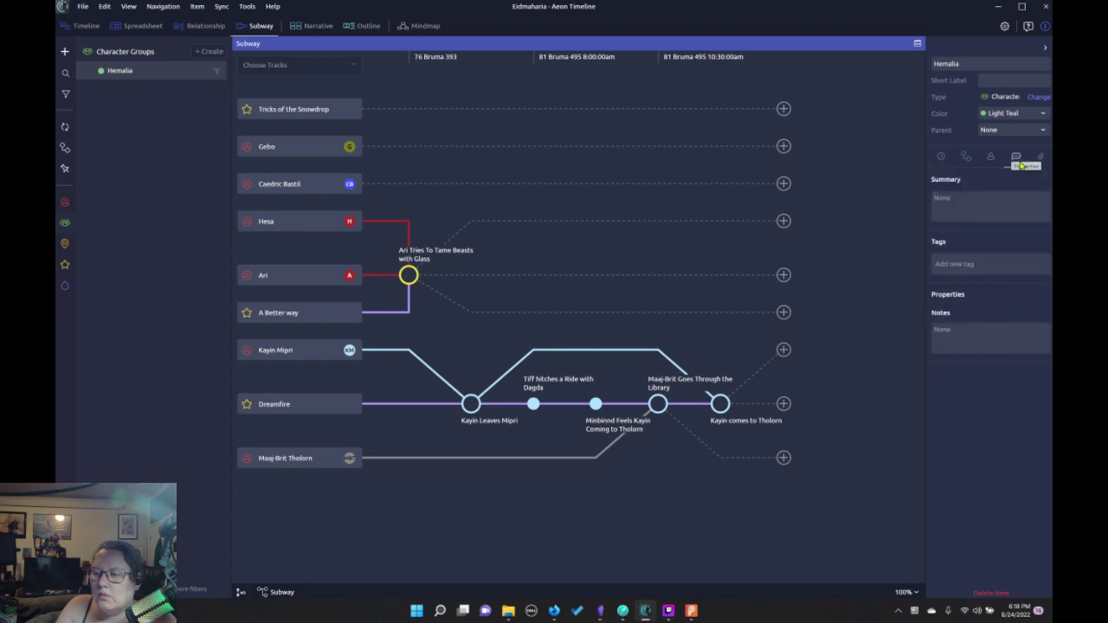
left_click(1041, 156)
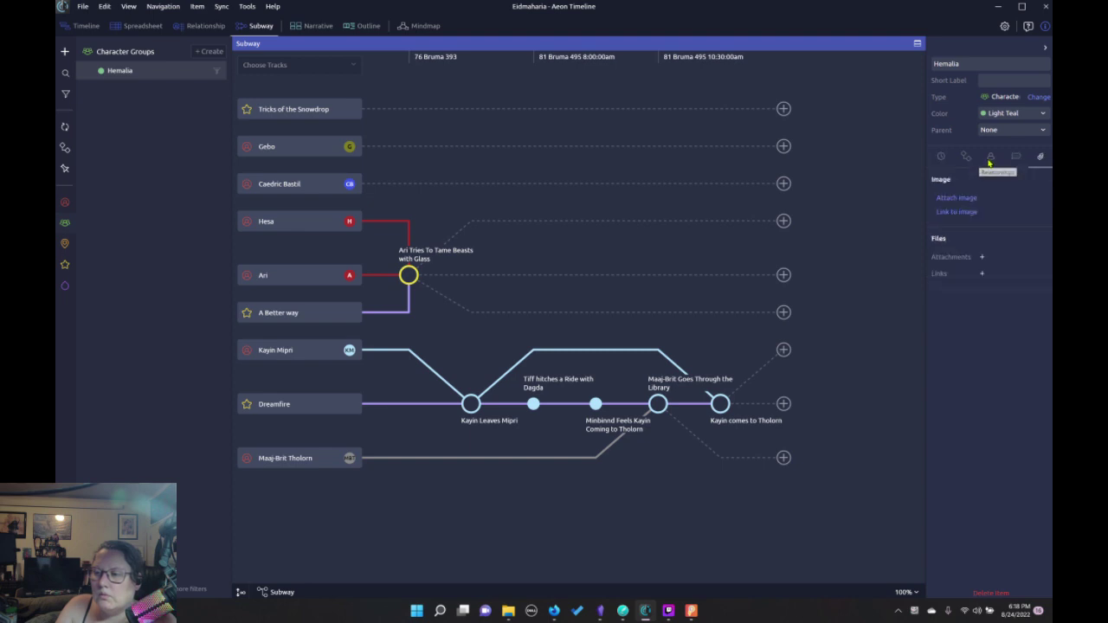
left_click(991, 157)
left_click(968, 199)
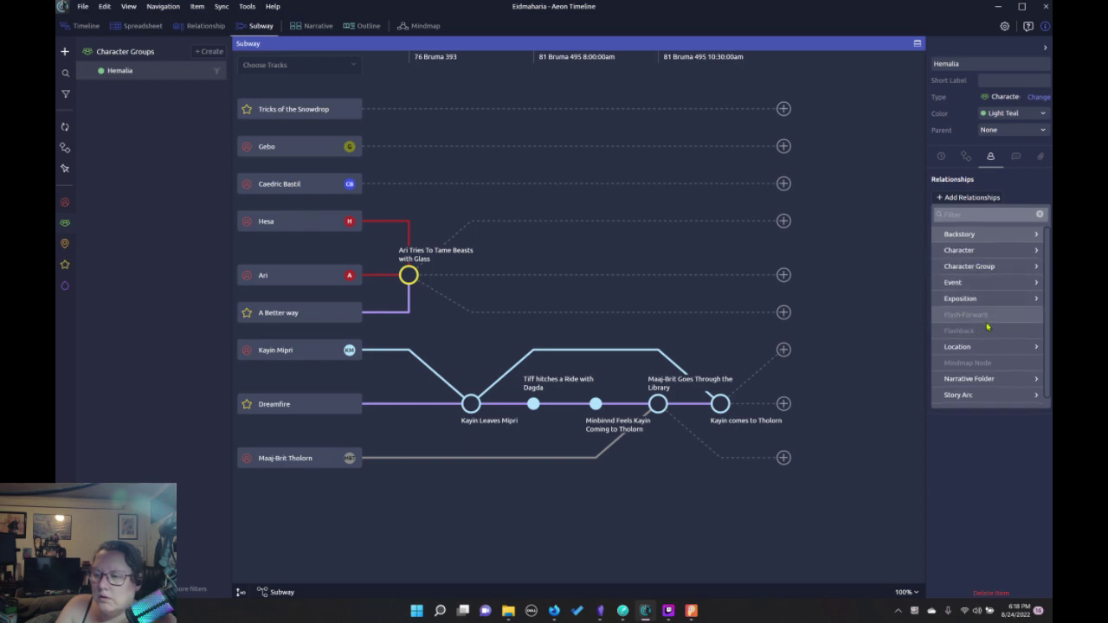
scroll(987, 385, "down", 1)
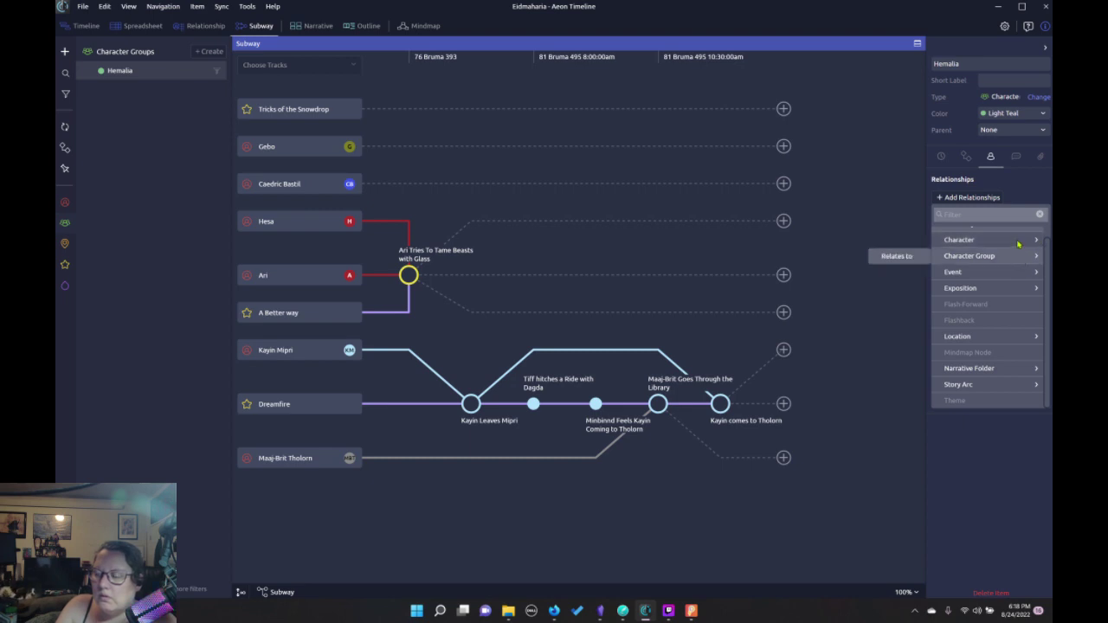
scroll(987, 266, "up", 1)
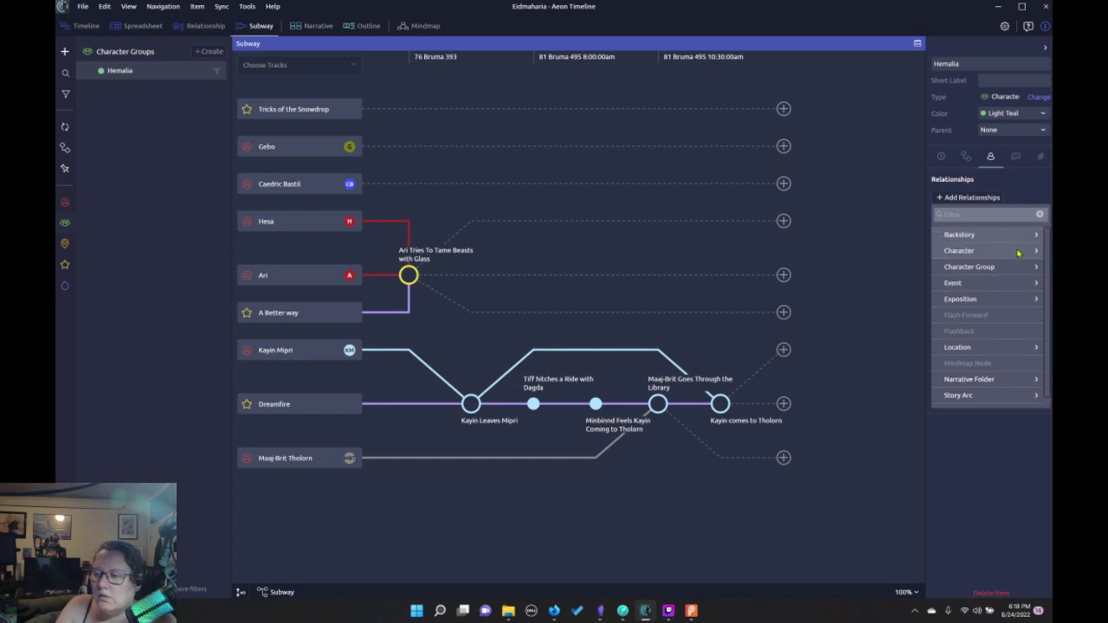
left_click(1031, 270)
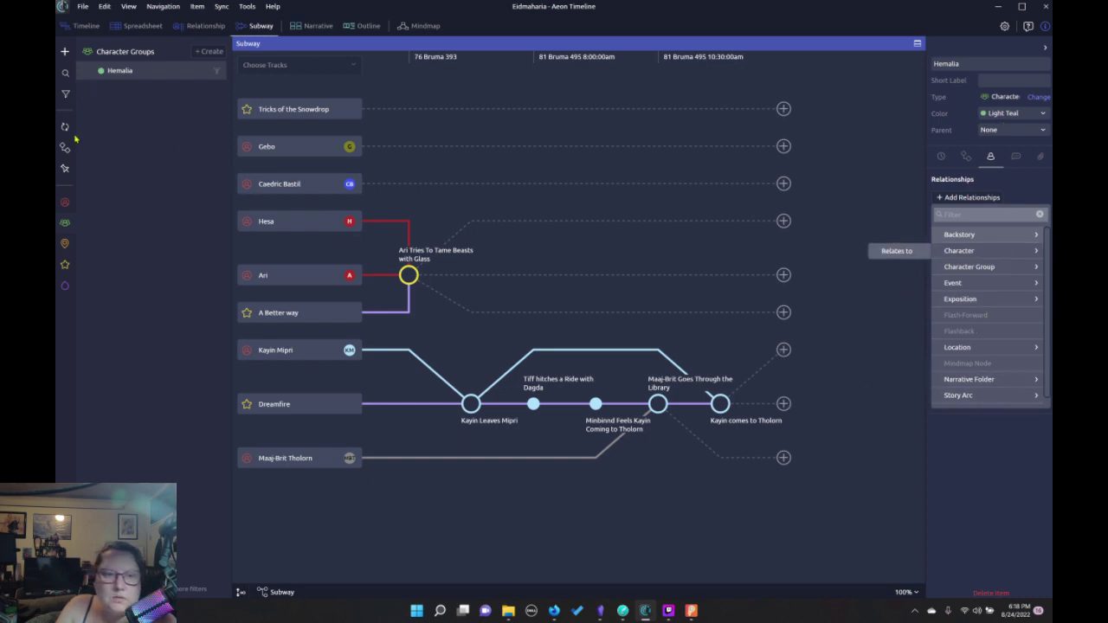
Browse the items offered for a Character Group "Relates to" relationship on Kayin Mipri
left_click(66, 203)
left_click(121, 90)
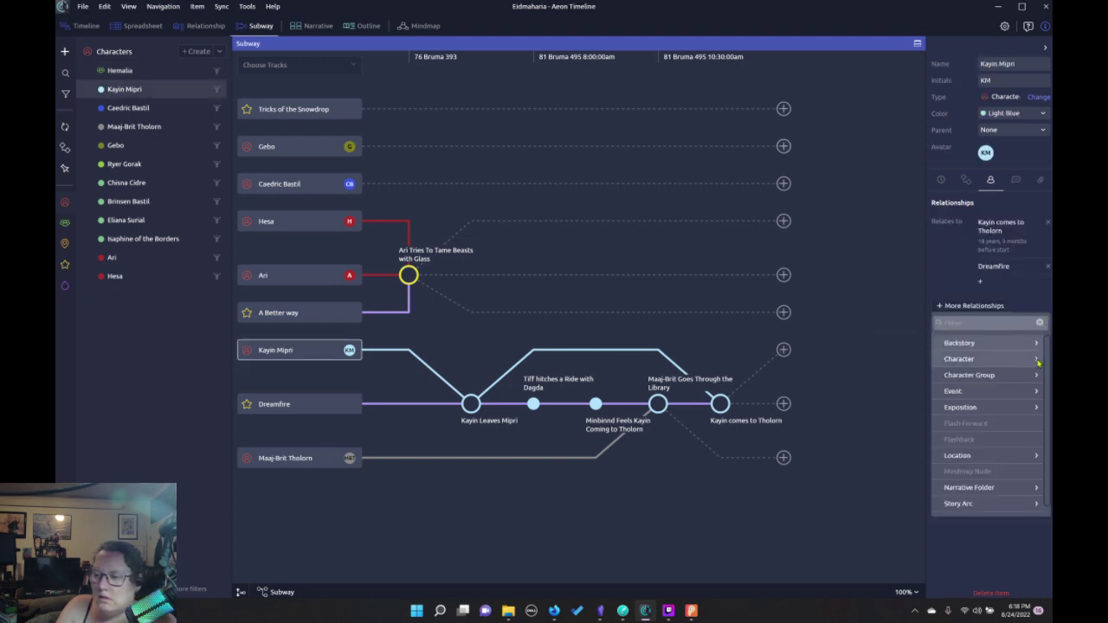
mouse_move(1035, 379)
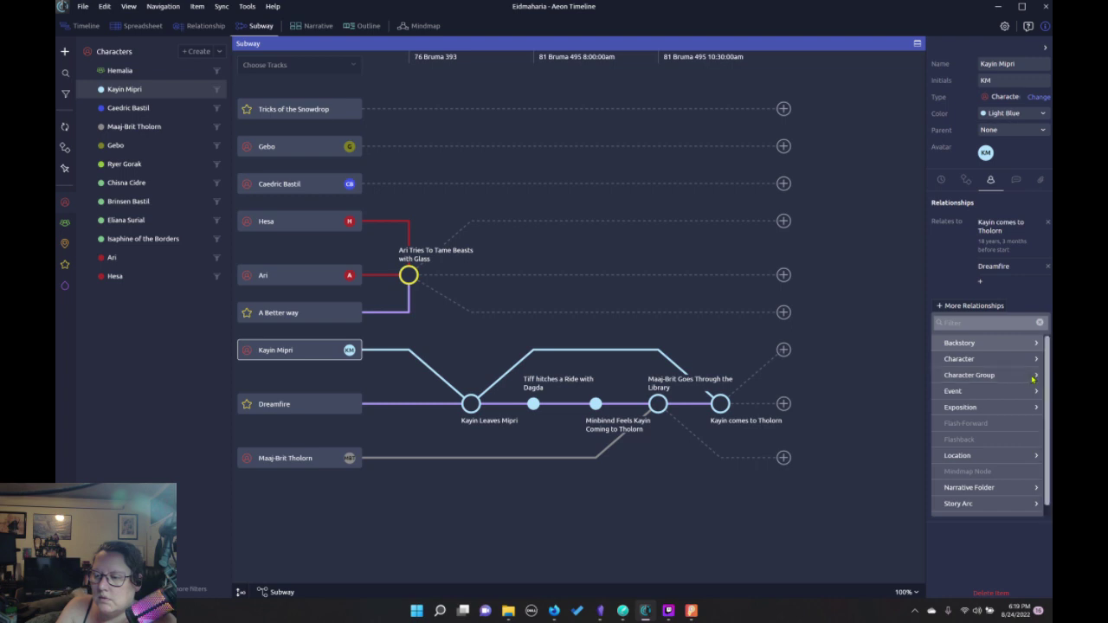
left_click(895, 375)
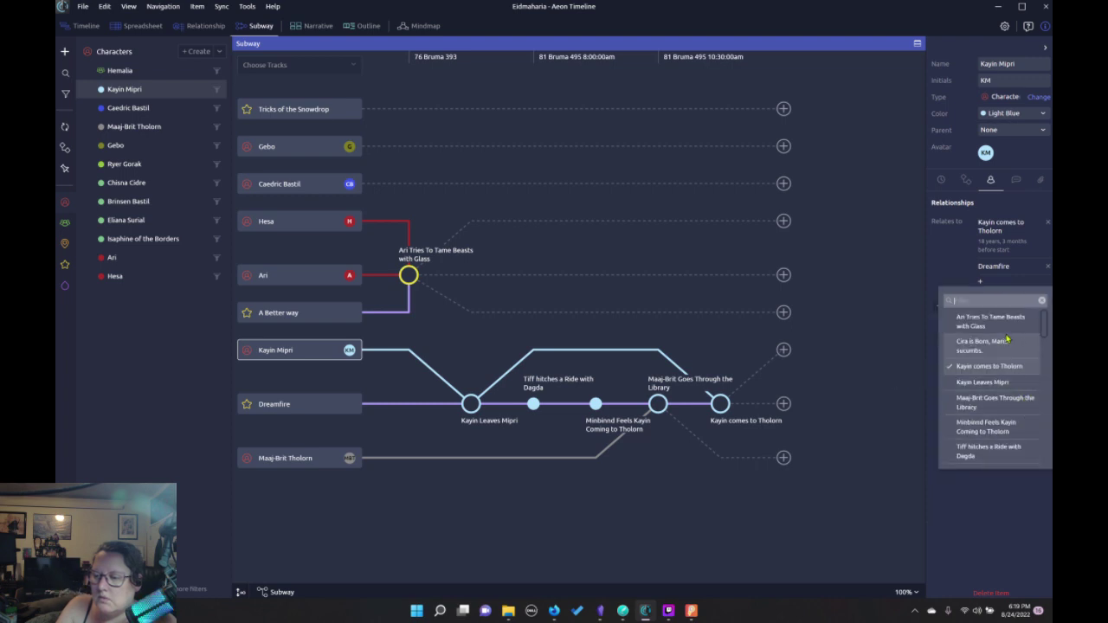
scroll(1008, 364, "down", 8)
scroll(1000, 330, "down", 2)
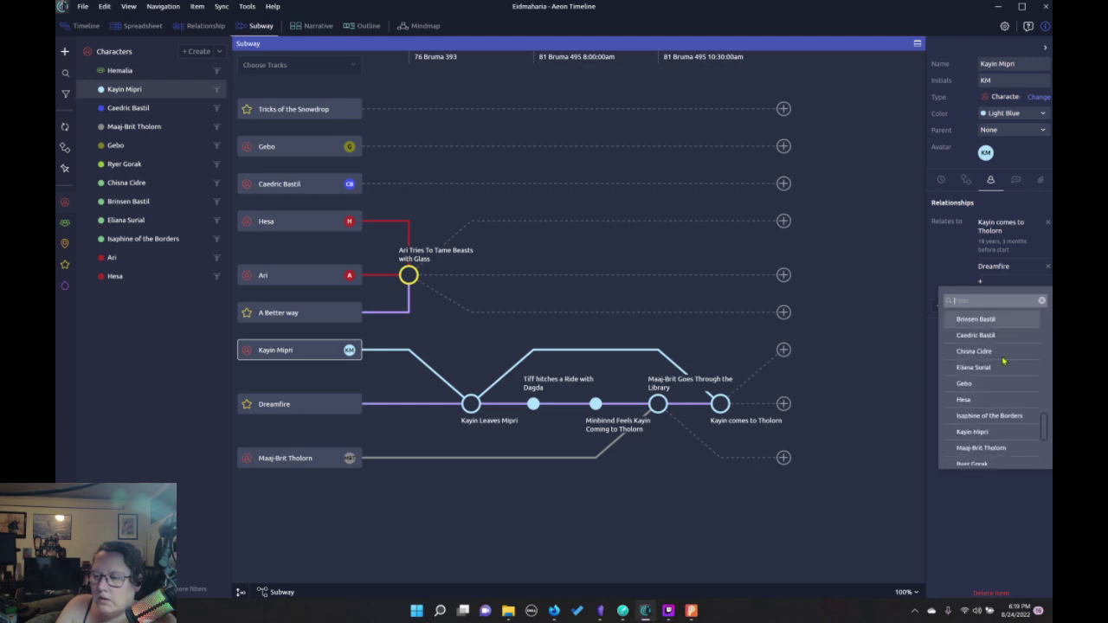
scroll(1018, 374, "down", 4)
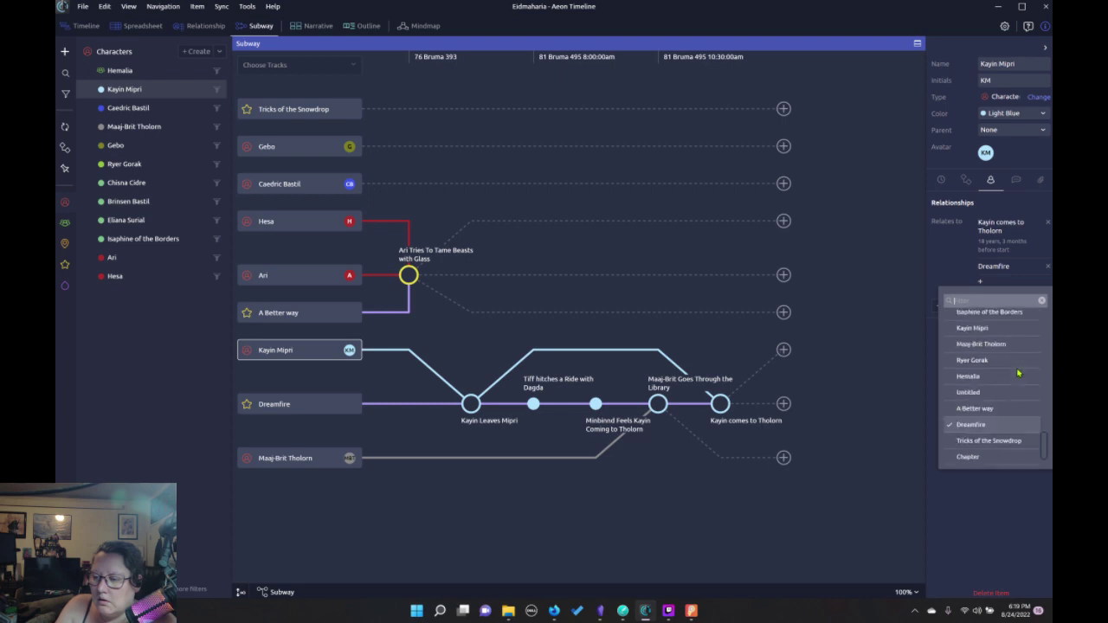
scroll(1019, 370, "down", 1)
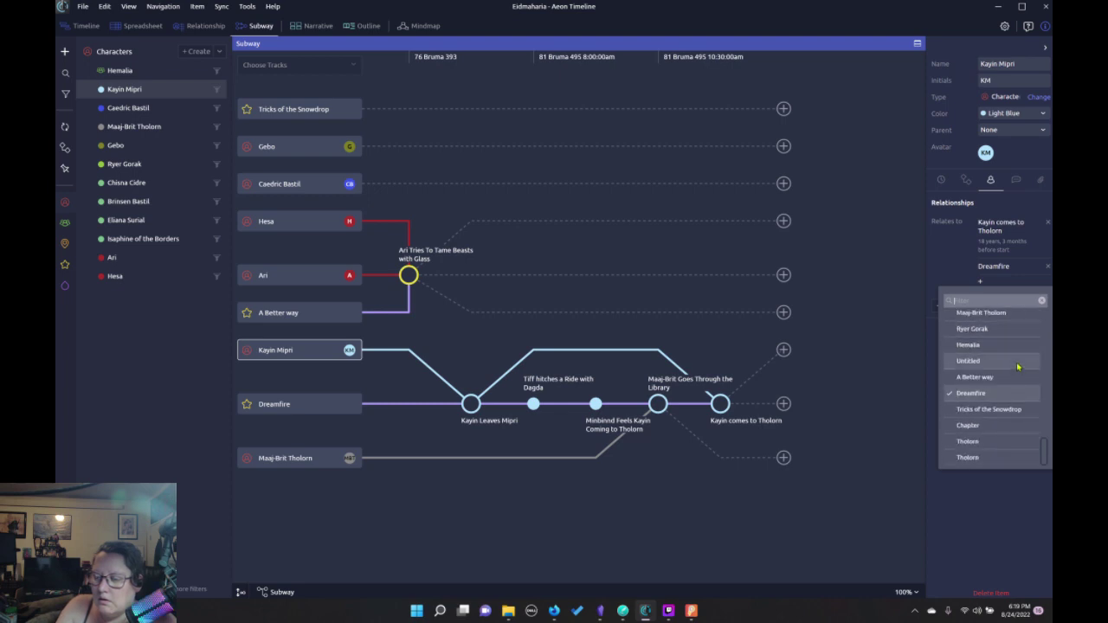
scroll(1018, 369, "up", 10)
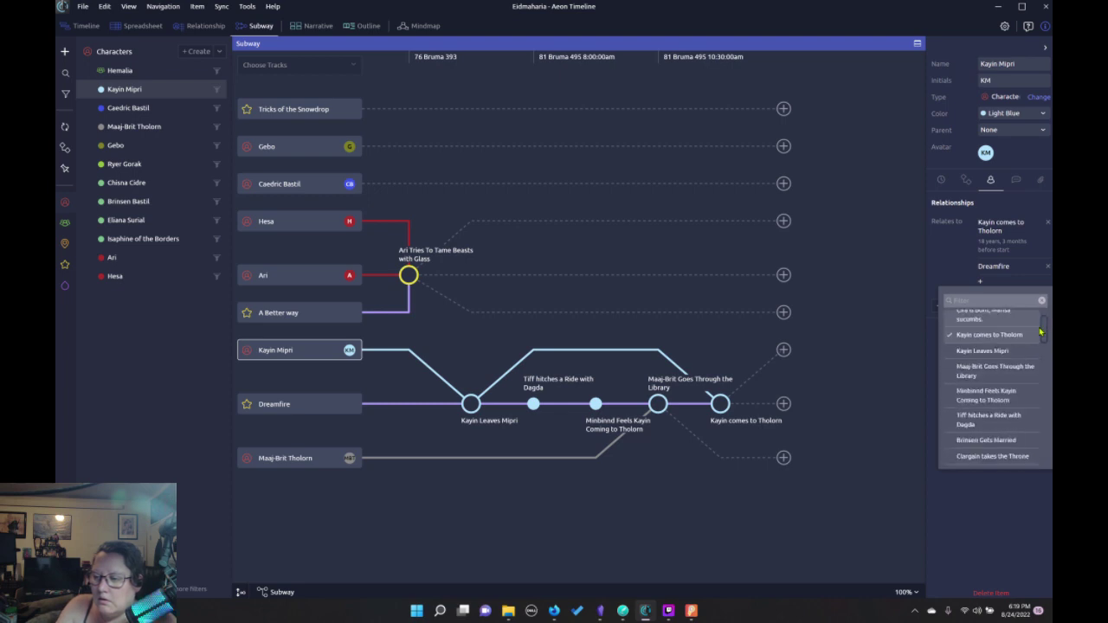
left_click(1023, 488)
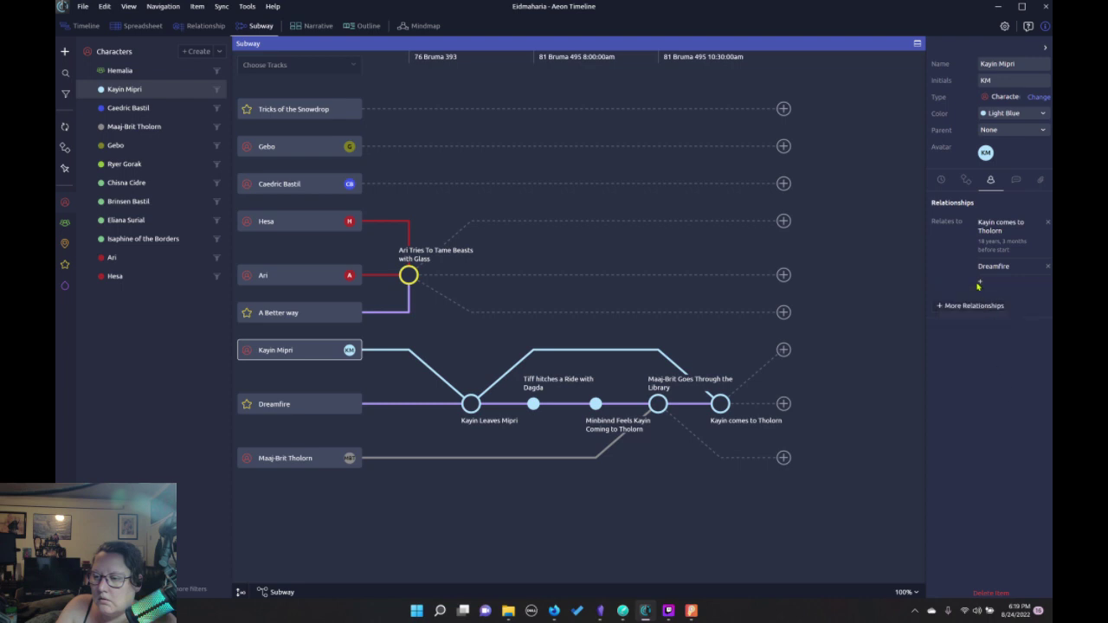
left_click(979, 286)
left_click(952, 280)
left_click(965, 308)
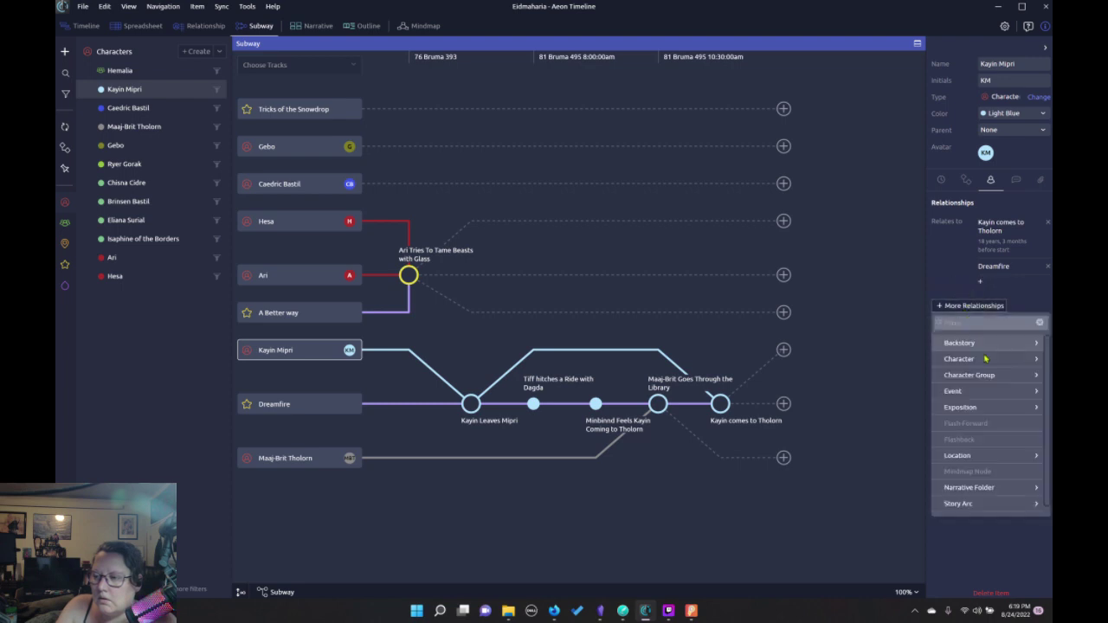
mouse_move(952, 376)
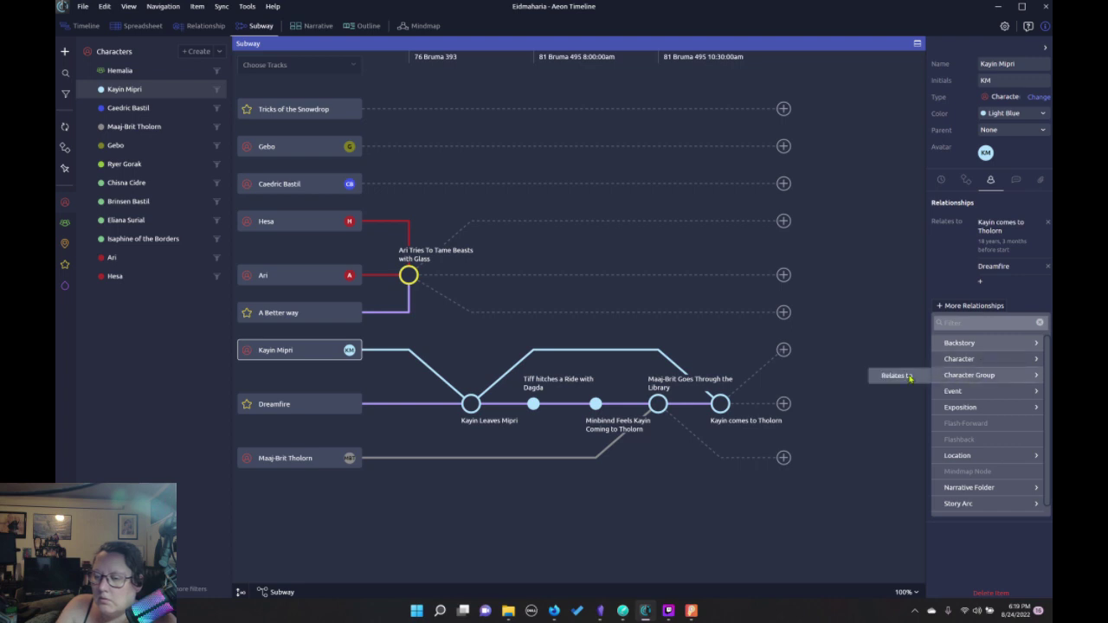
left_click(911, 379)
scroll(1032, 377, "down", 8)
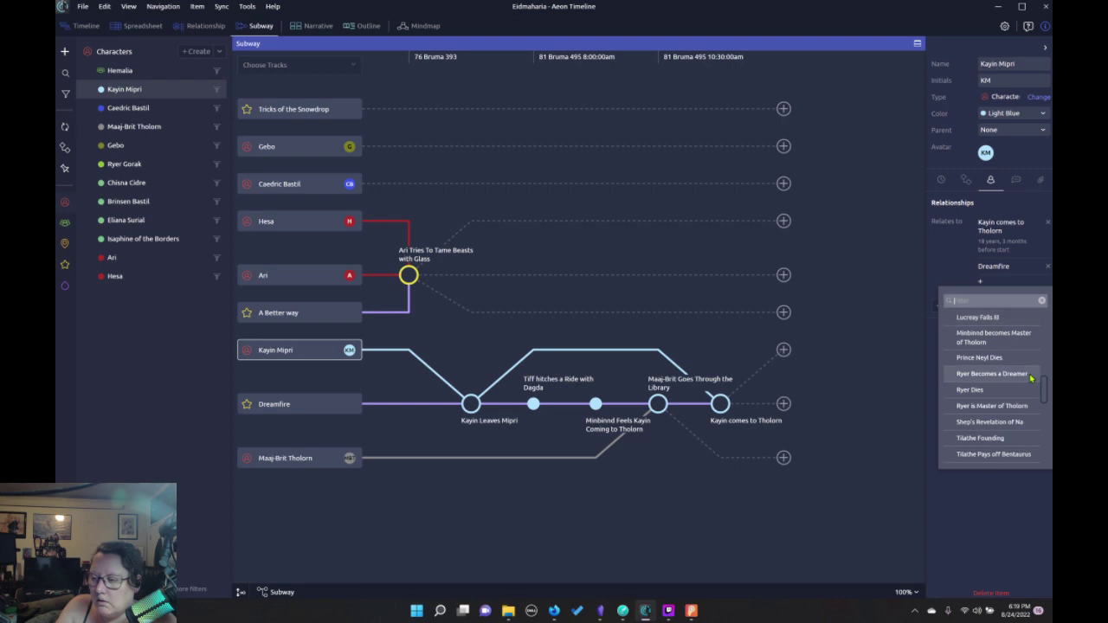
scroll(1029, 380, "down", 6)
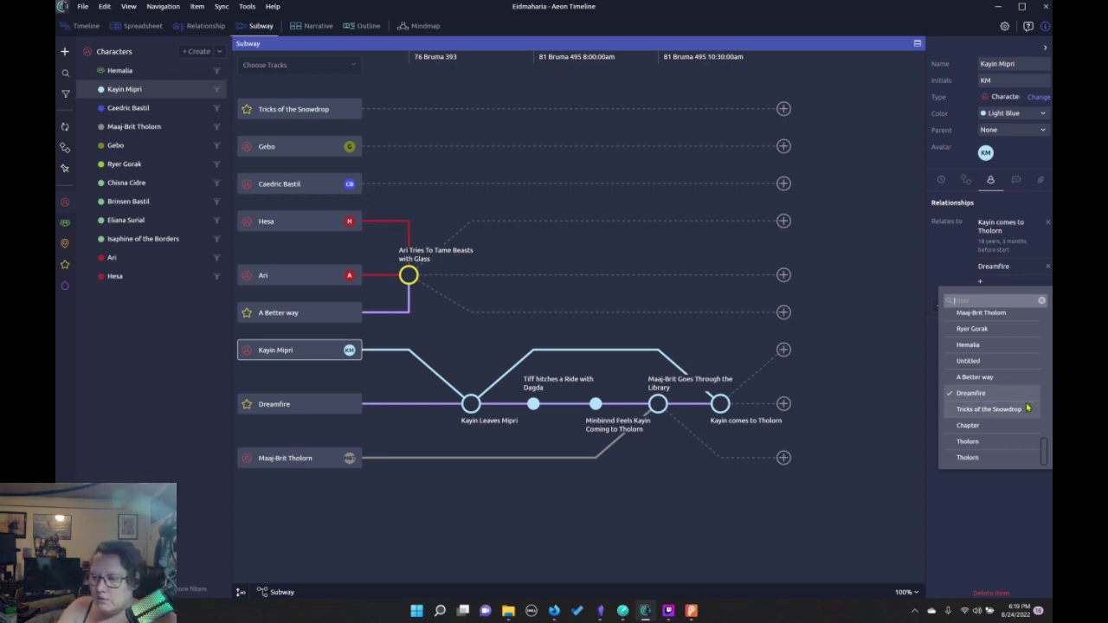
scroll(1024, 385, "up", 3)
scroll(1020, 371, "up", 5)
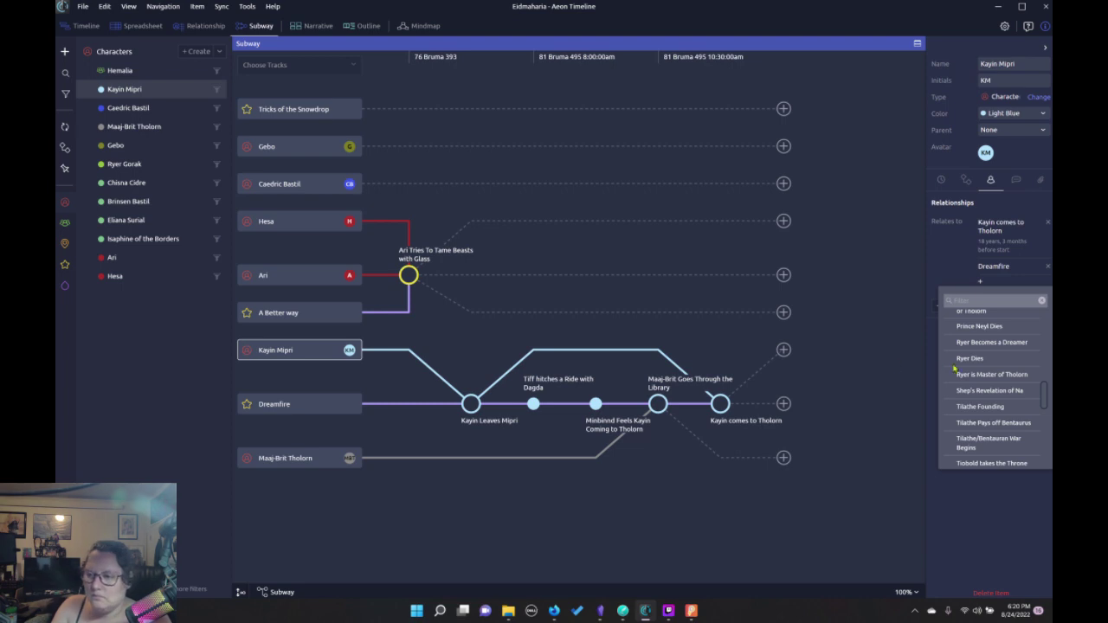
scroll(1007, 404, "up", 5)
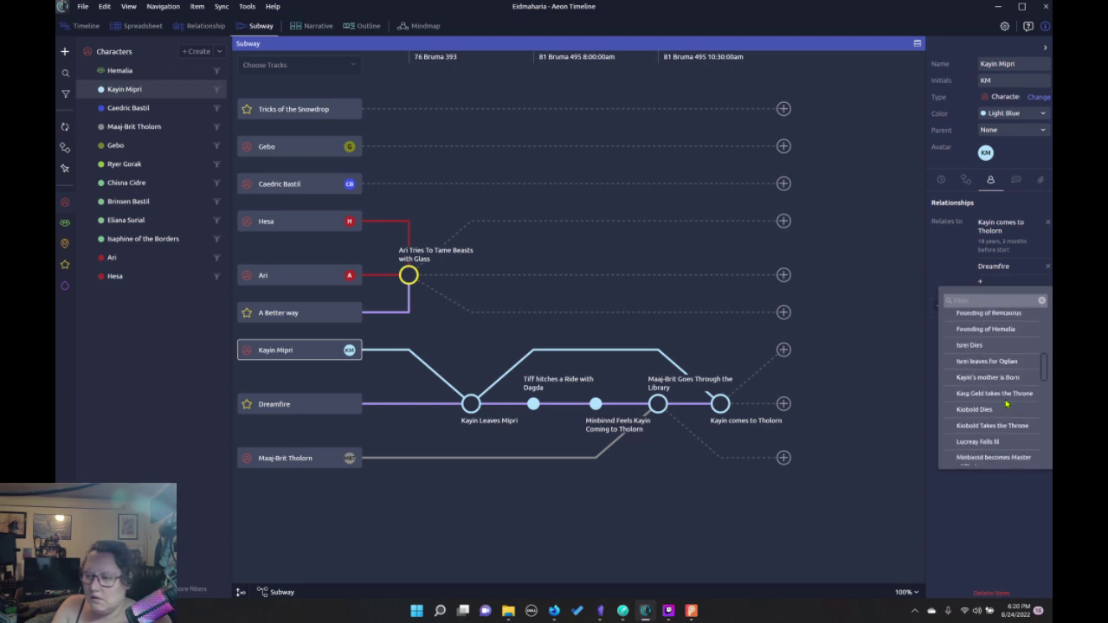
scroll(1006, 405, "up", 5)
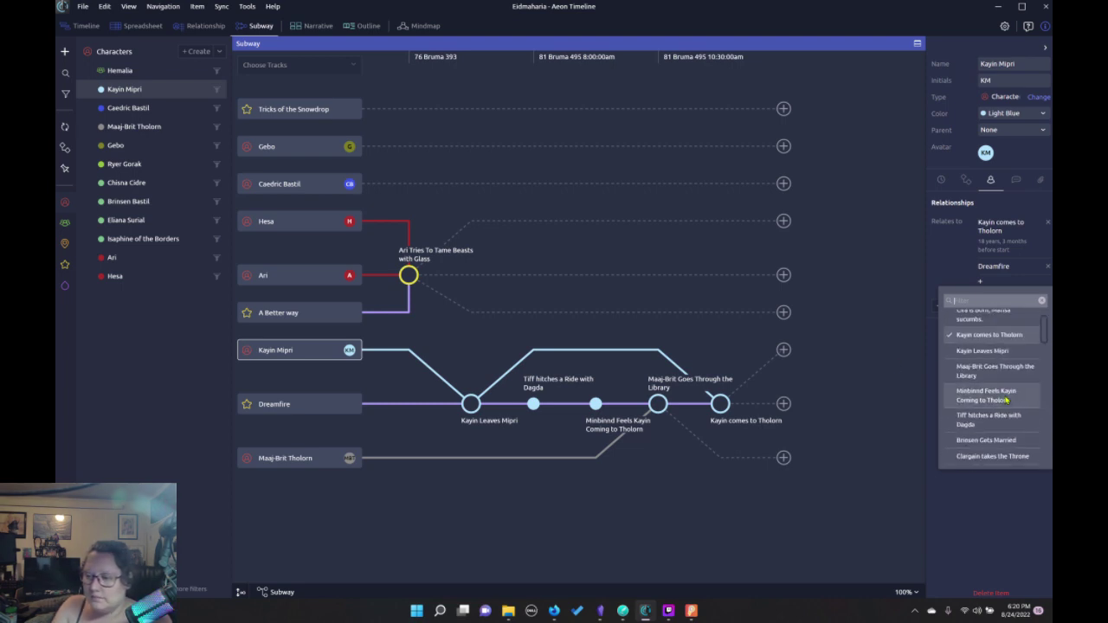
left_click(1001, 526)
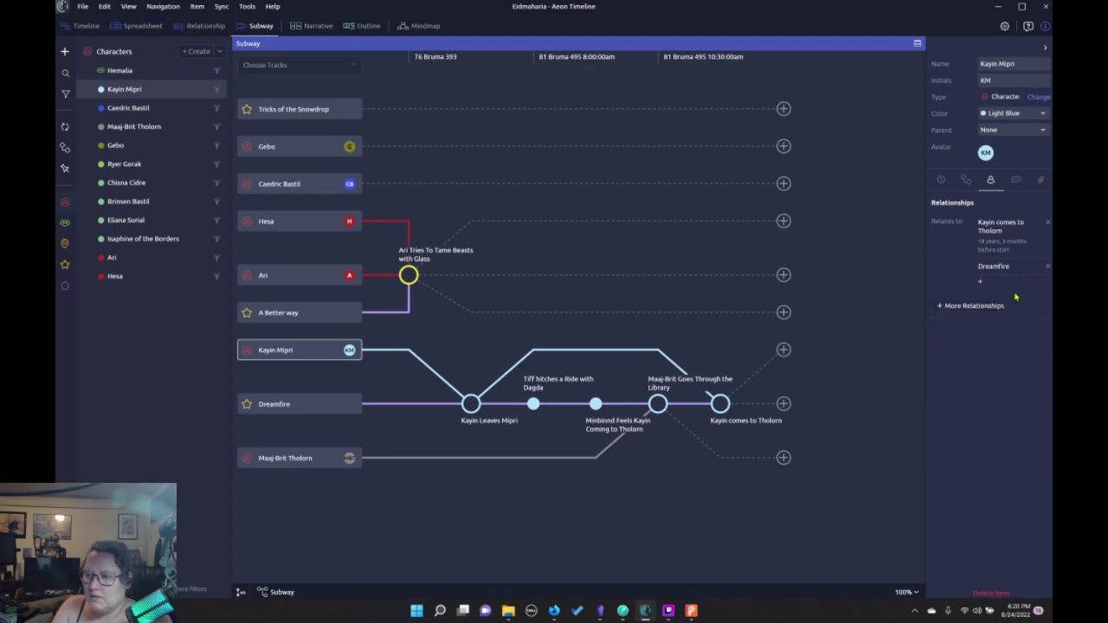
Set Kayin Mipri's gender to Female and check the available character types
left_click(1017, 181)
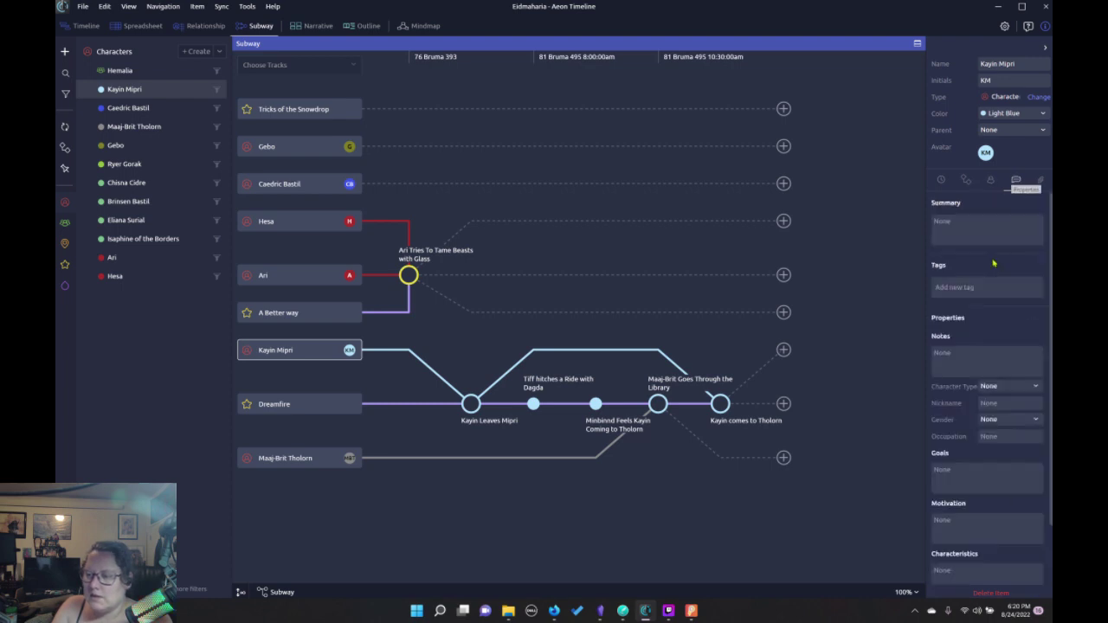
scroll(1001, 268, "down", 1)
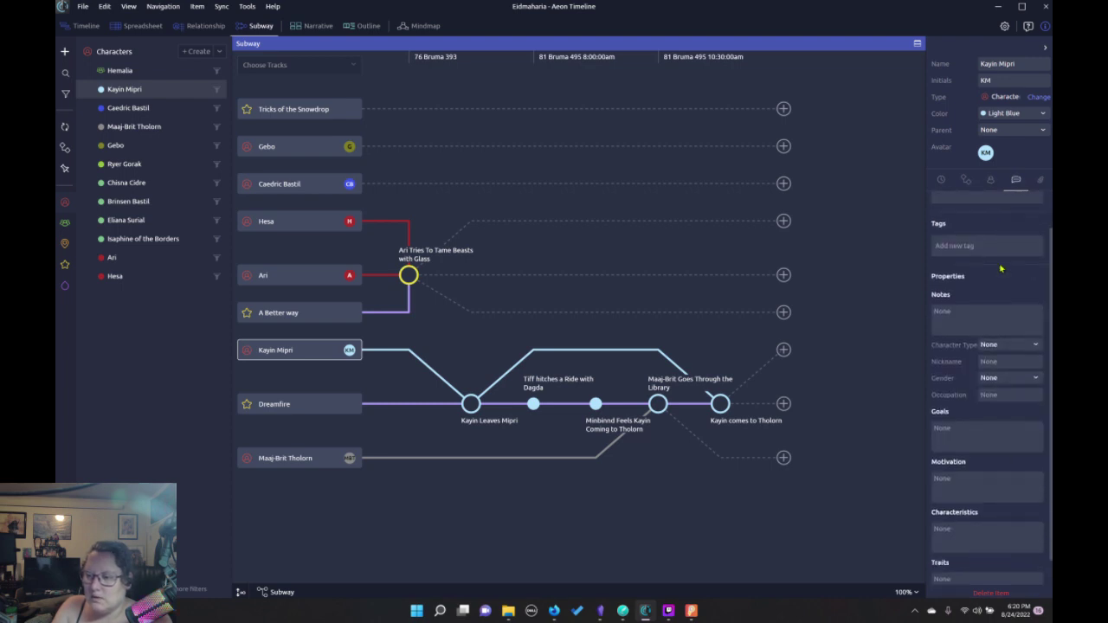
scroll(995, 346, "down", 1)
left_click(996, 353)
left_click(1002, 397)
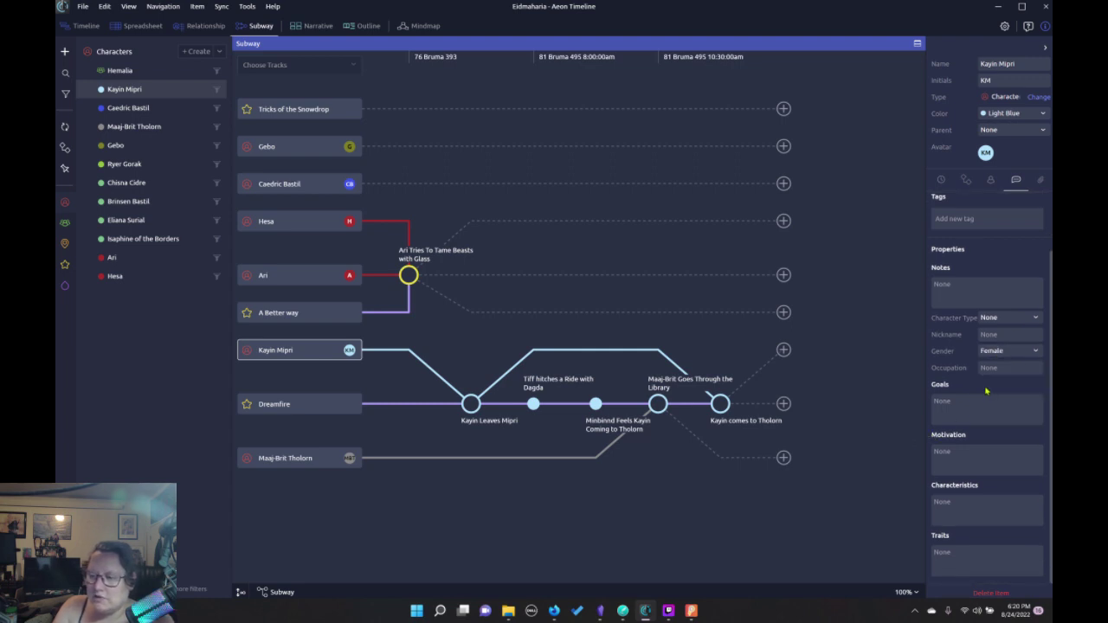
left_click(1002, 319)
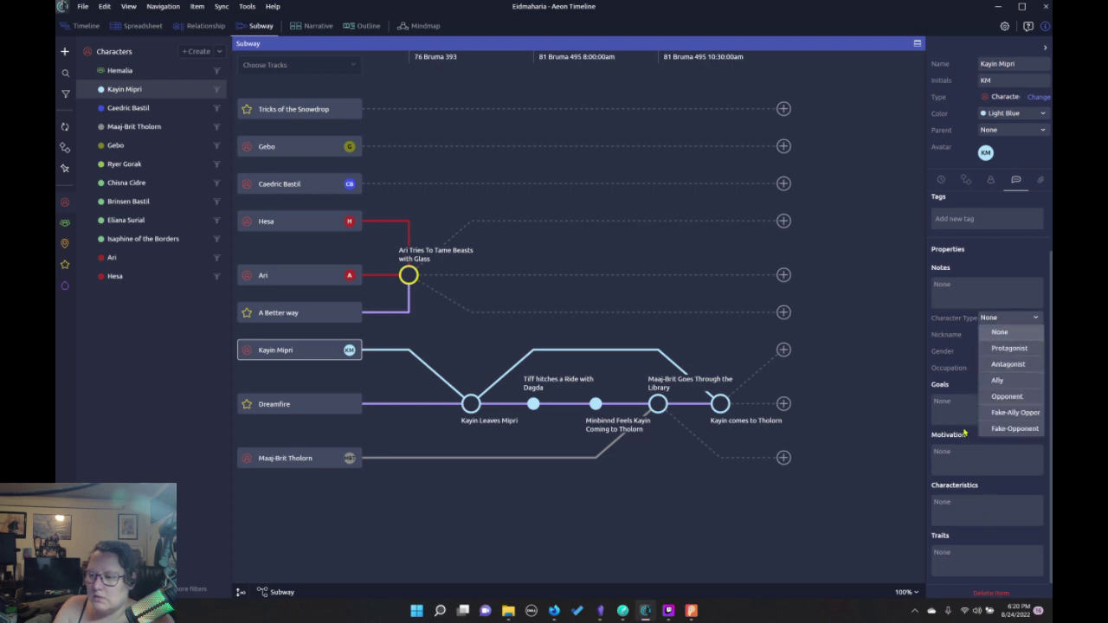
left_click(969, 399)
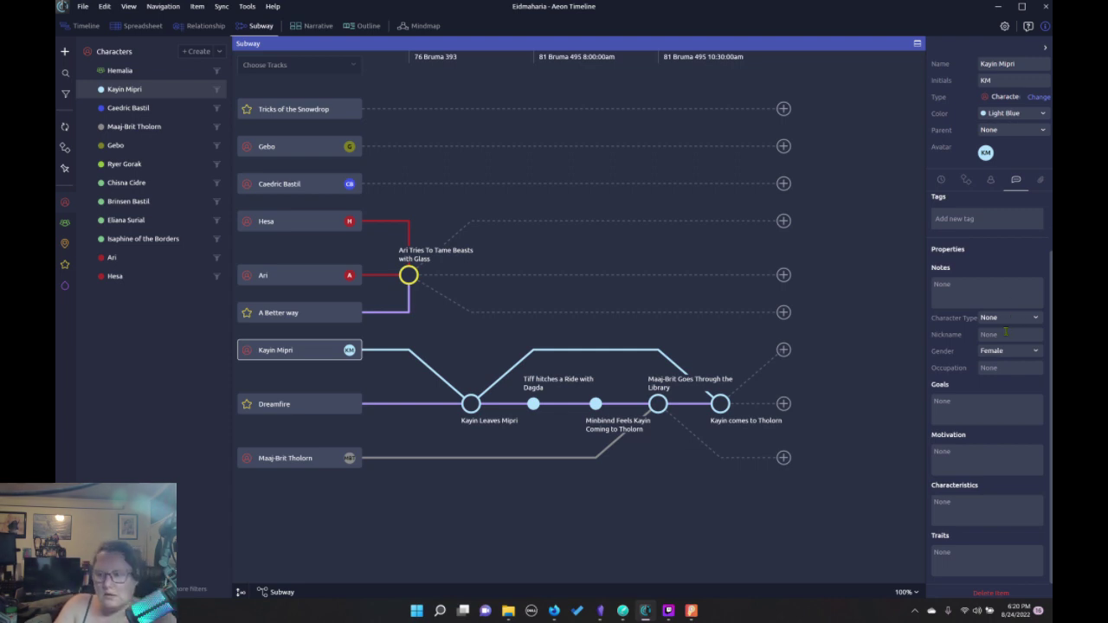
left_click(992, 181)
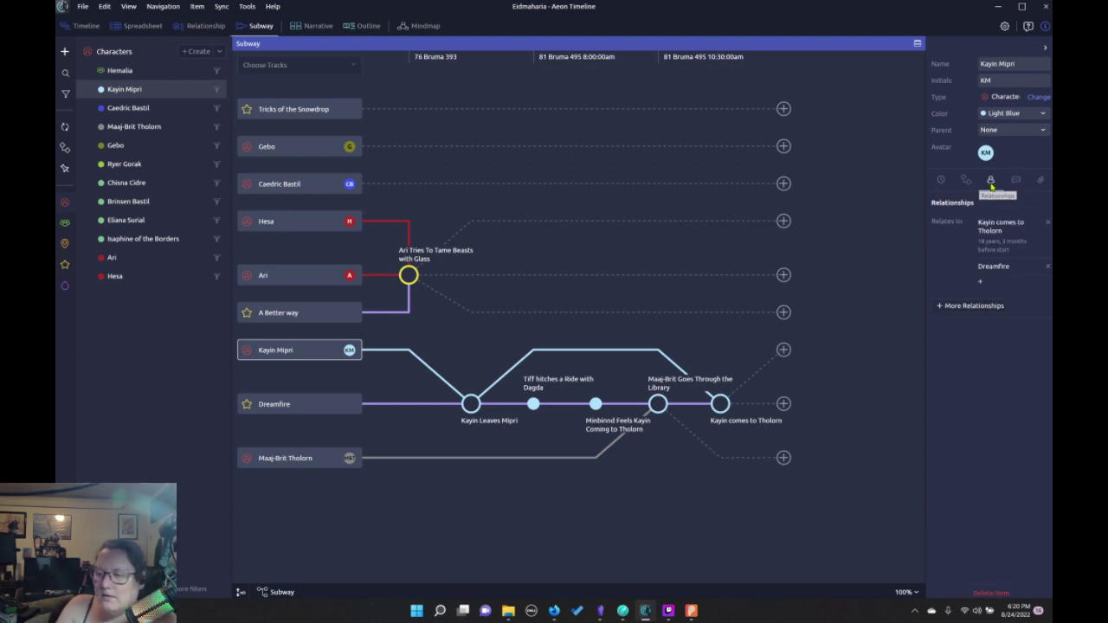
left_click(981, 284)
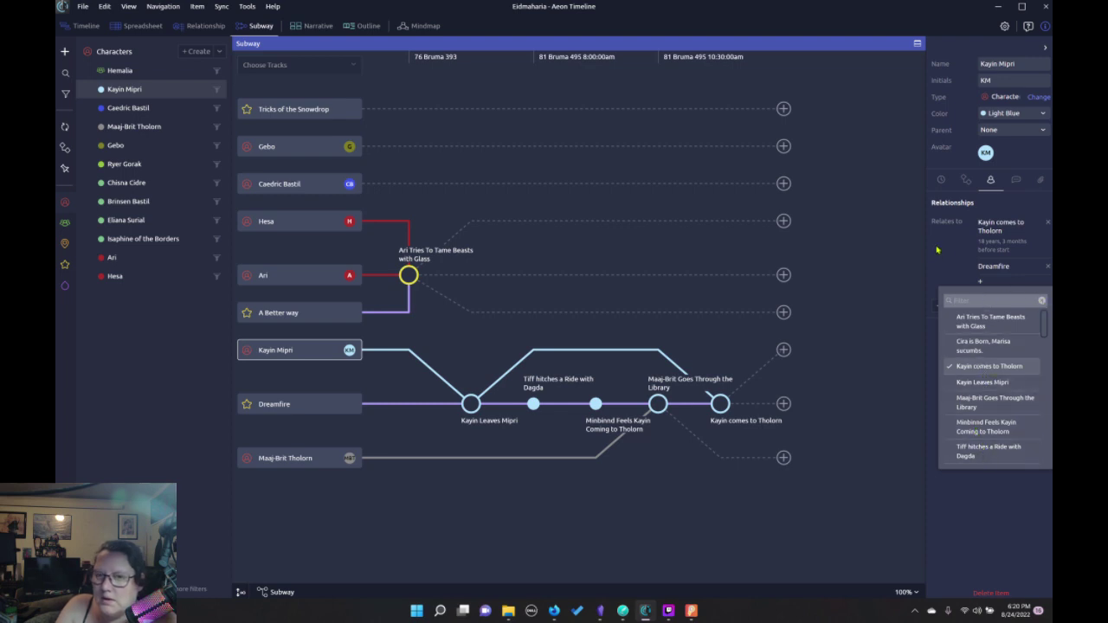
left_click(197, 29)
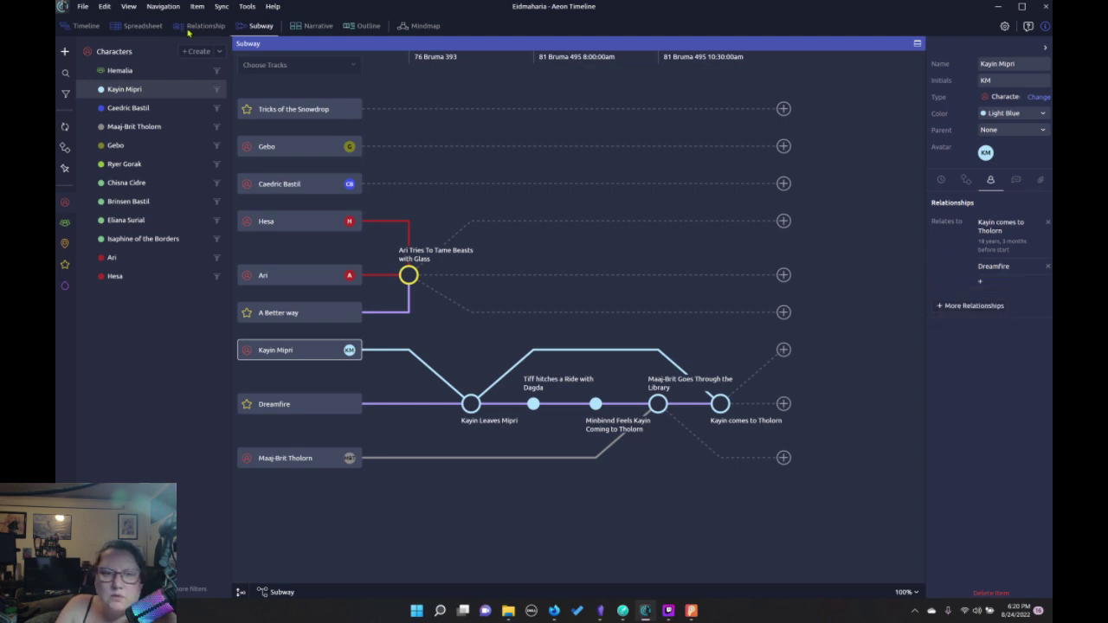
Show the Character Group columns, including Hemalia, in the Relationship view
left_click(185, 31)
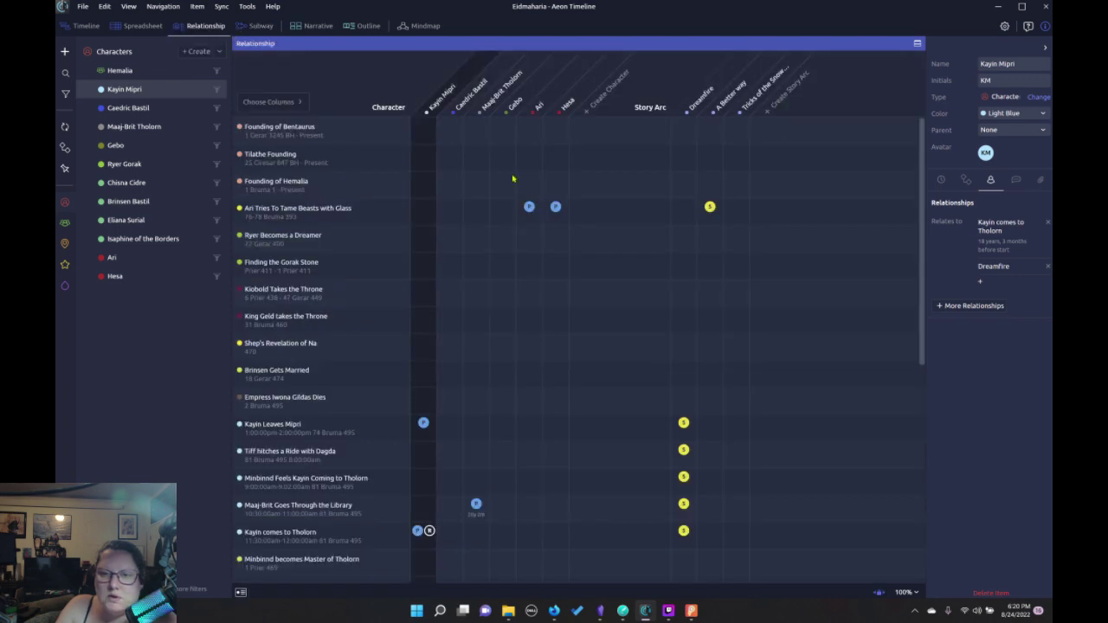
left_click(289, 105)
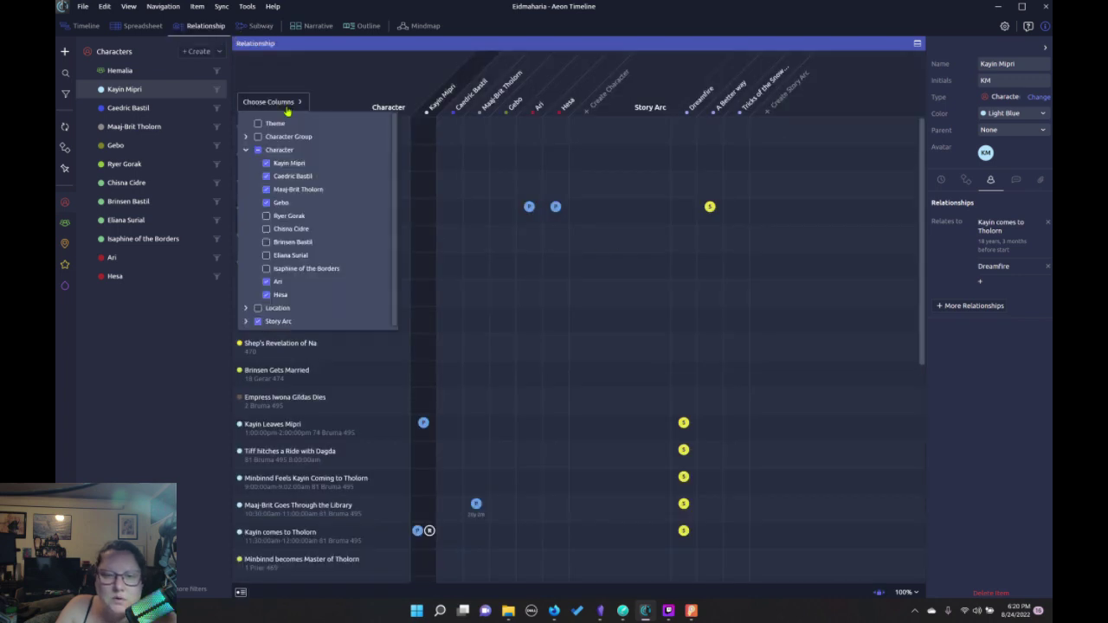
left_click(257, 138)
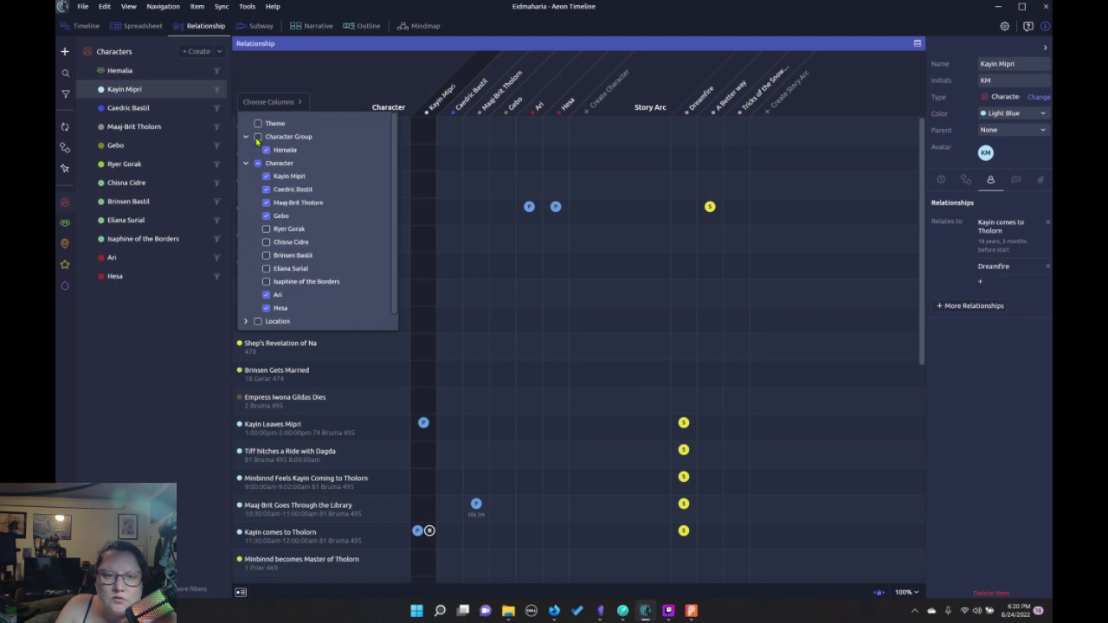
left_click(258, 137)
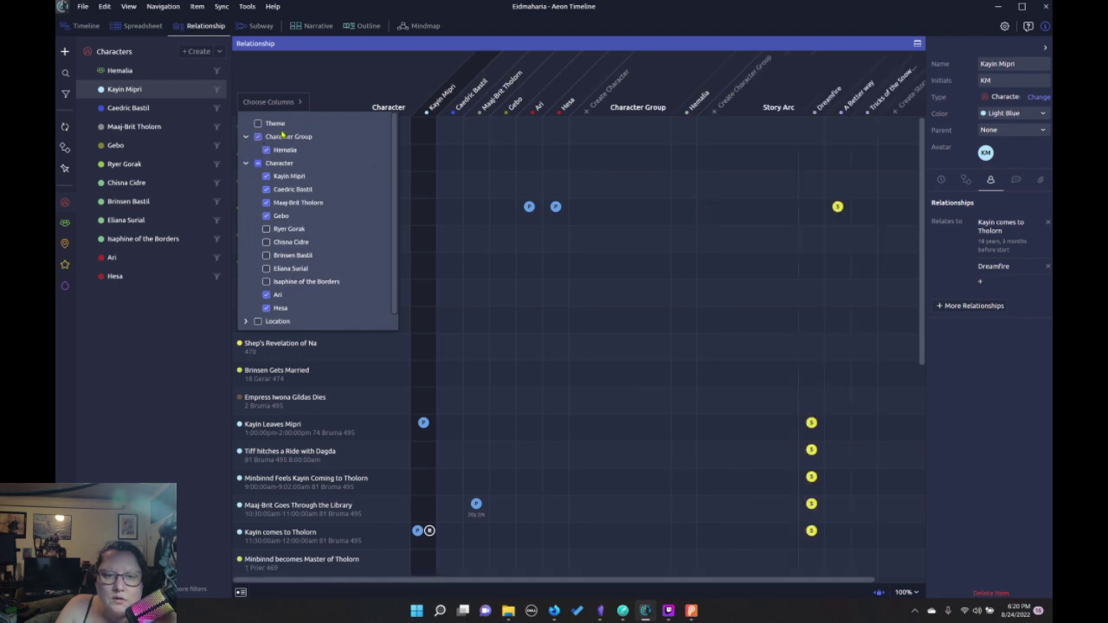
Examine the relationship types for "Ari Tries To Tame Beasts with Glass" under A Better way, and review all events in the relationship grid
left_click(837, 207)
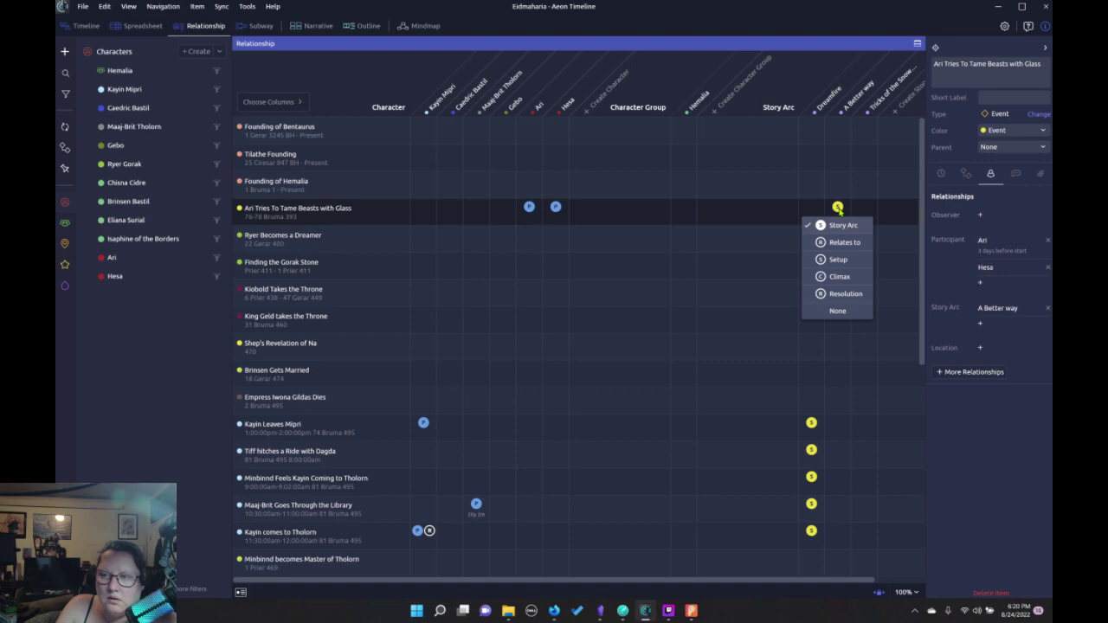
left_click(838, 206)
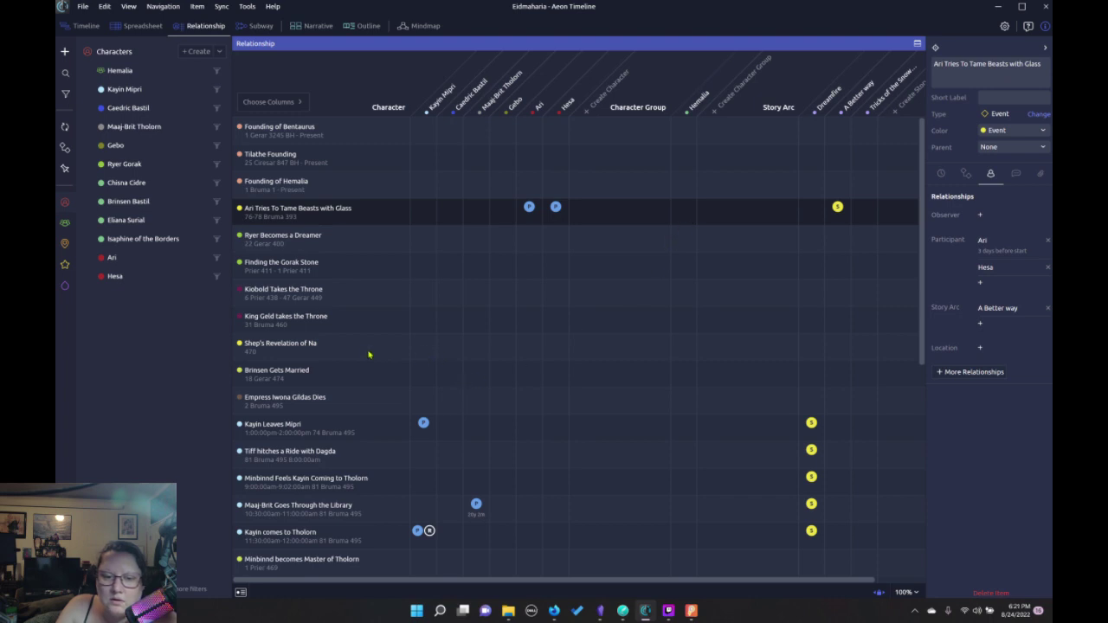
scroll(381, 347, "down", 3)
scroll(383, 347, "up", 3)
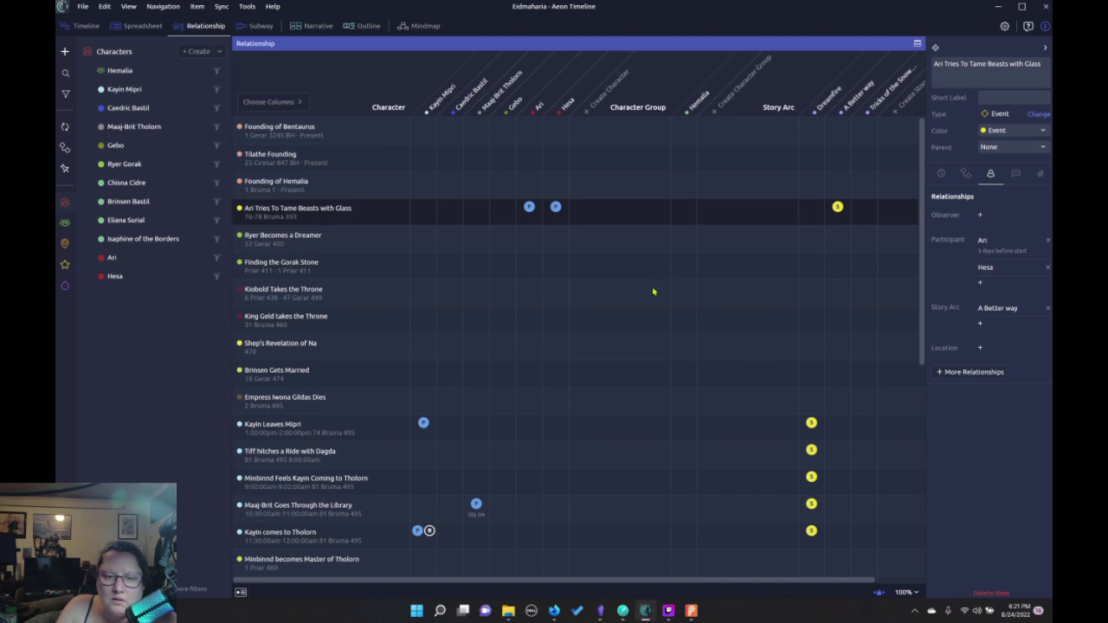
scroll(377, 344, "down", 2)
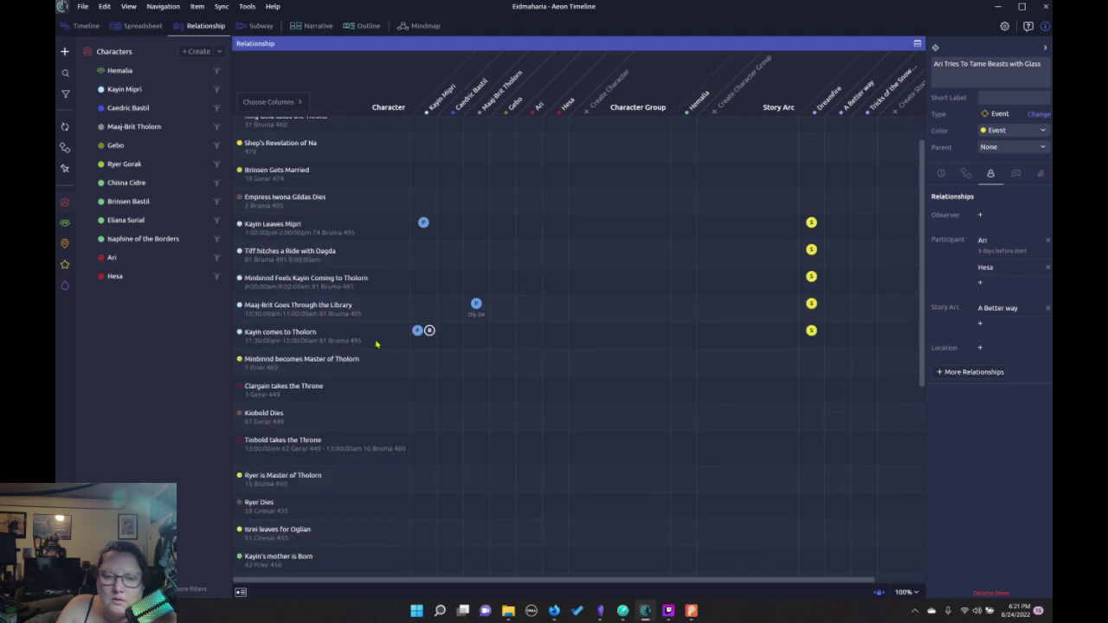
scroll(377, 345, "down", 2)
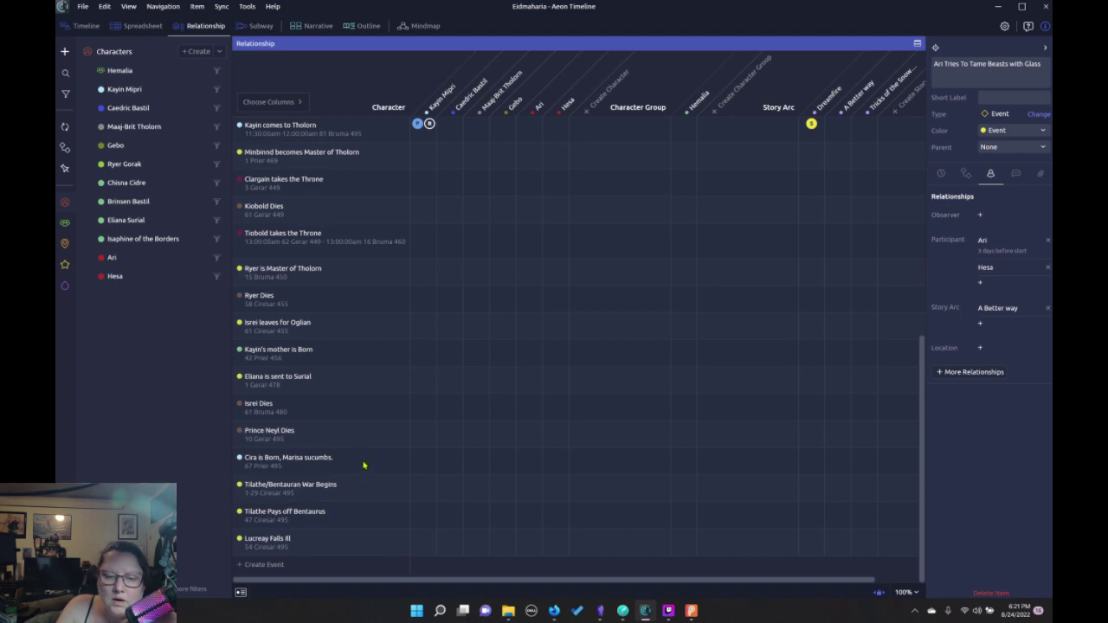
scroll(364, 467, "up", 1)
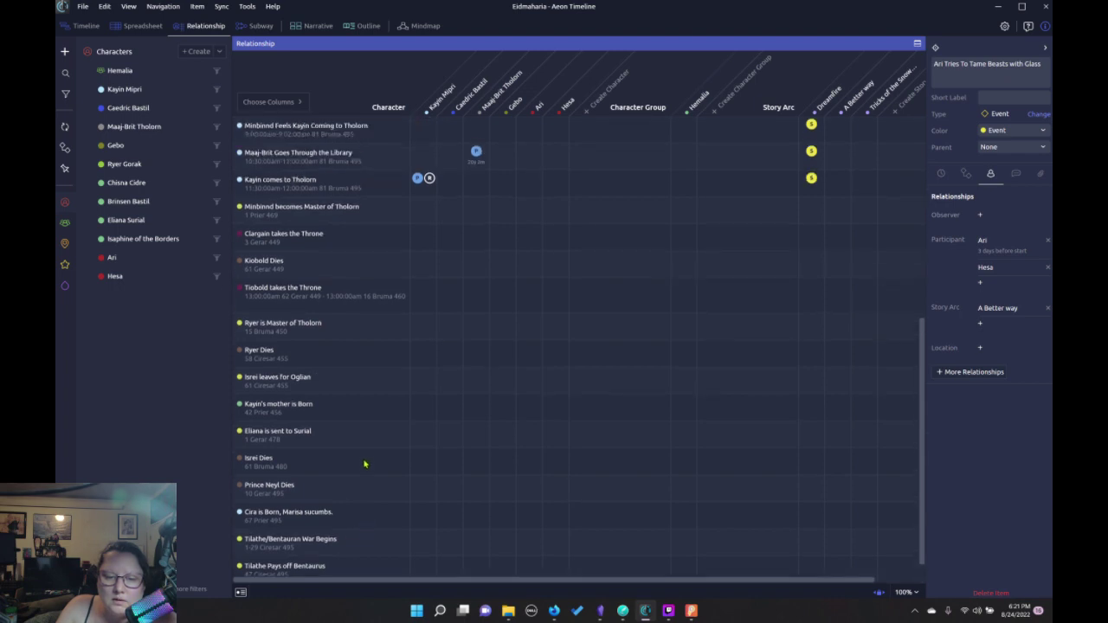
scroll(365, 465, "up", 1)
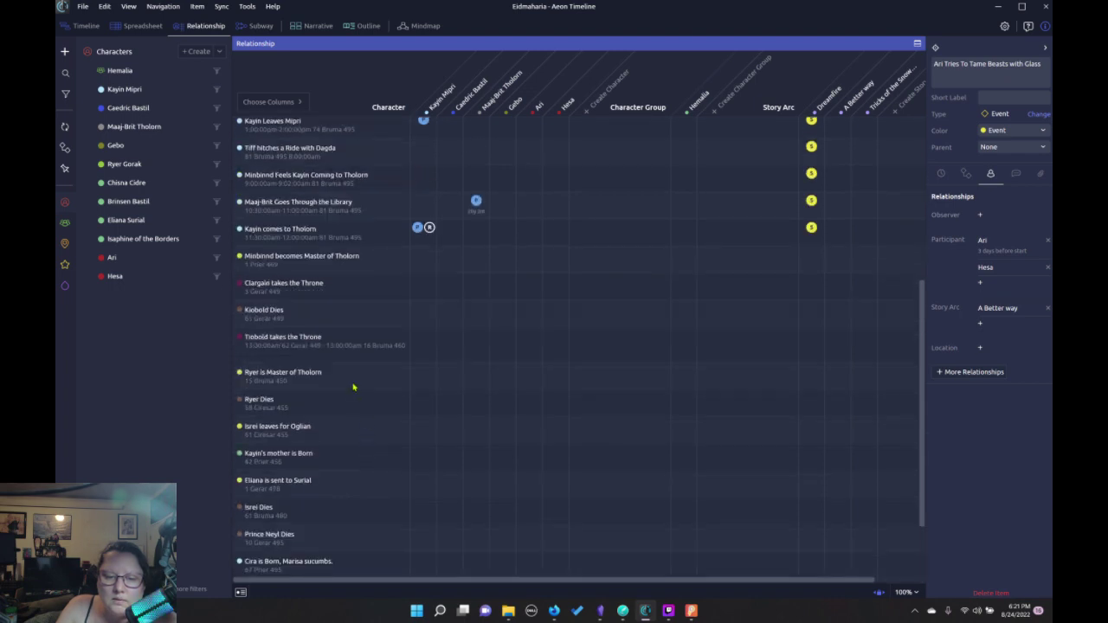
scroll(363, 430, "down", 2)
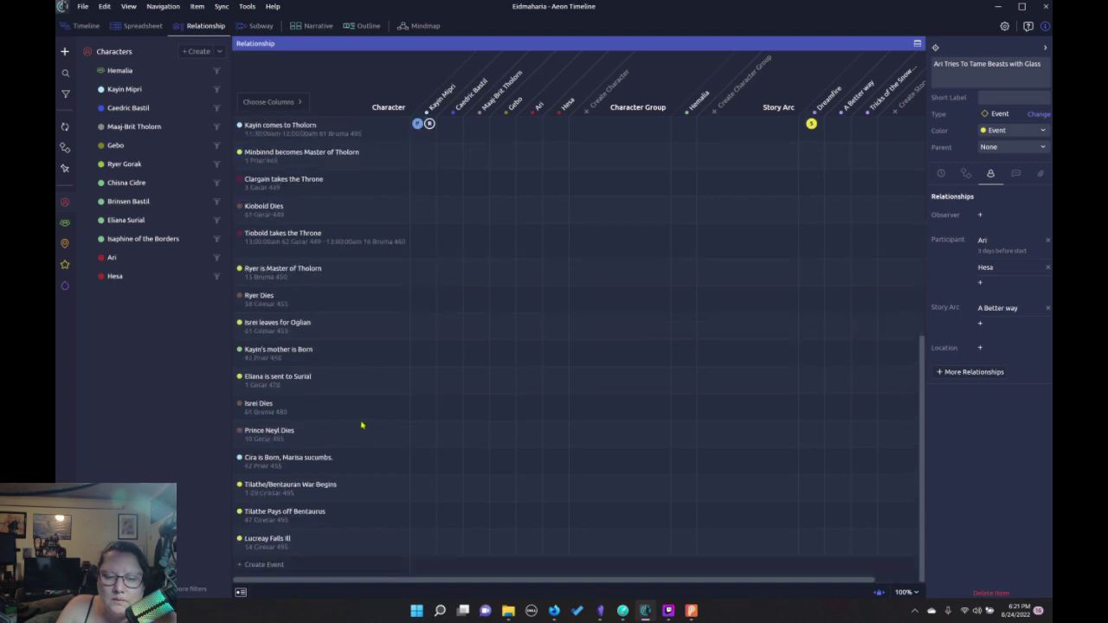
scroll(362, 422, "up", 4)
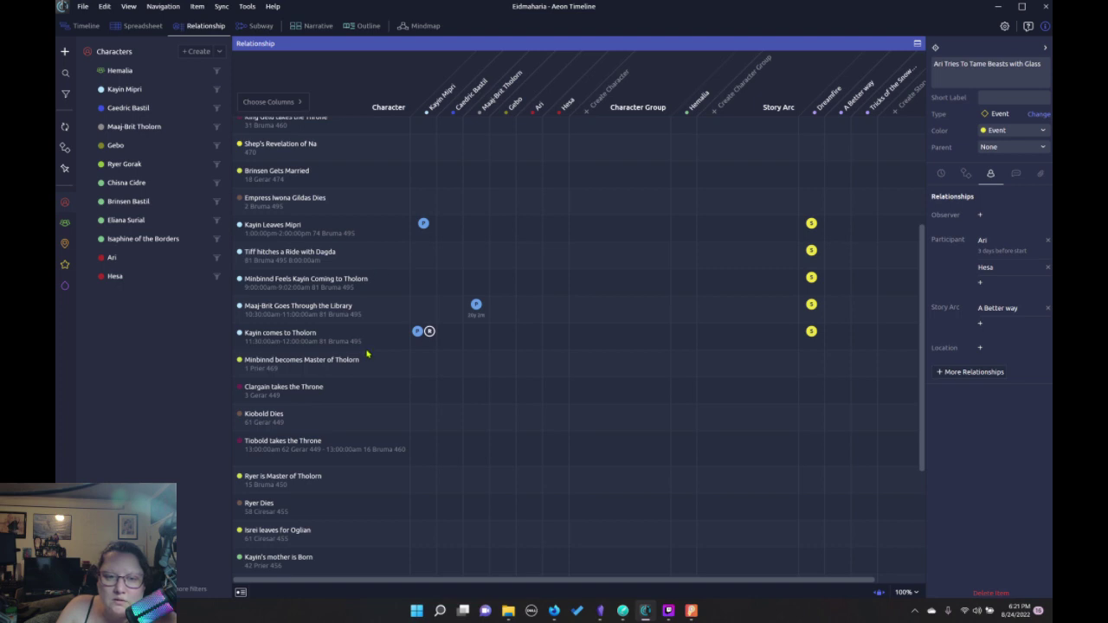
scroll(367, 359, "up", 4)
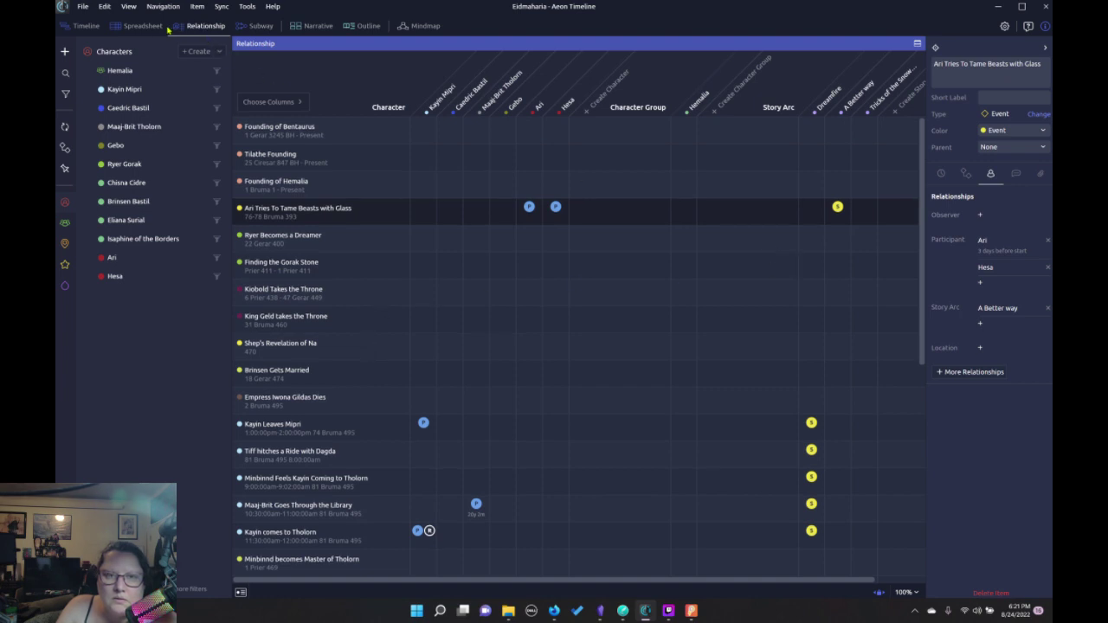
Review the timeline's events in the Spreadsheet view, keeping the Characters list shown
left_click(139, 26)
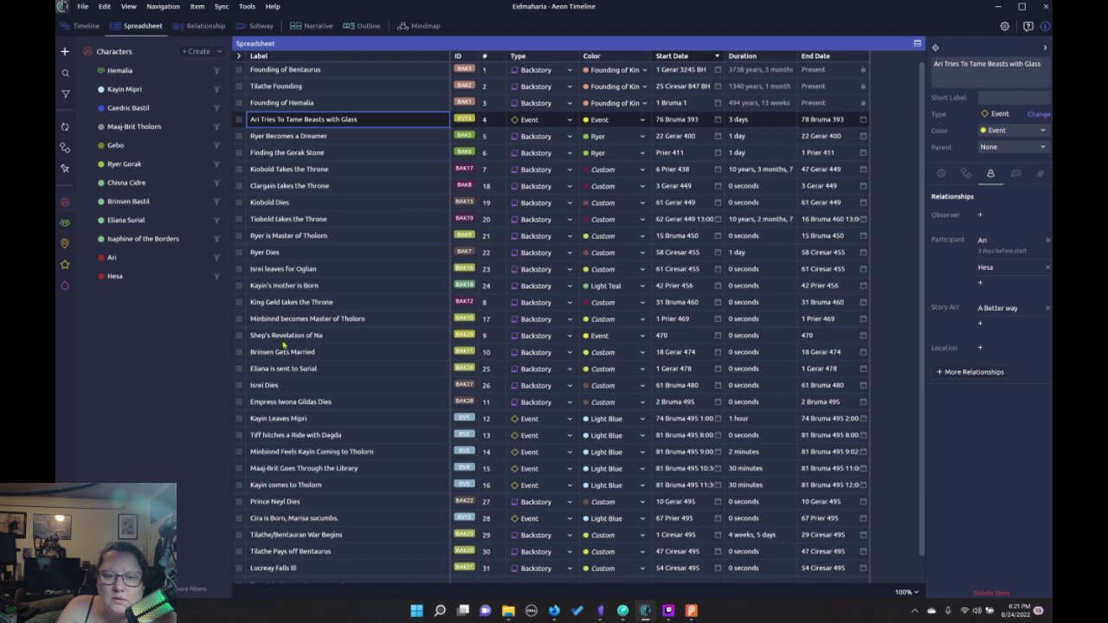
scroll(300, 342, "down", 1)
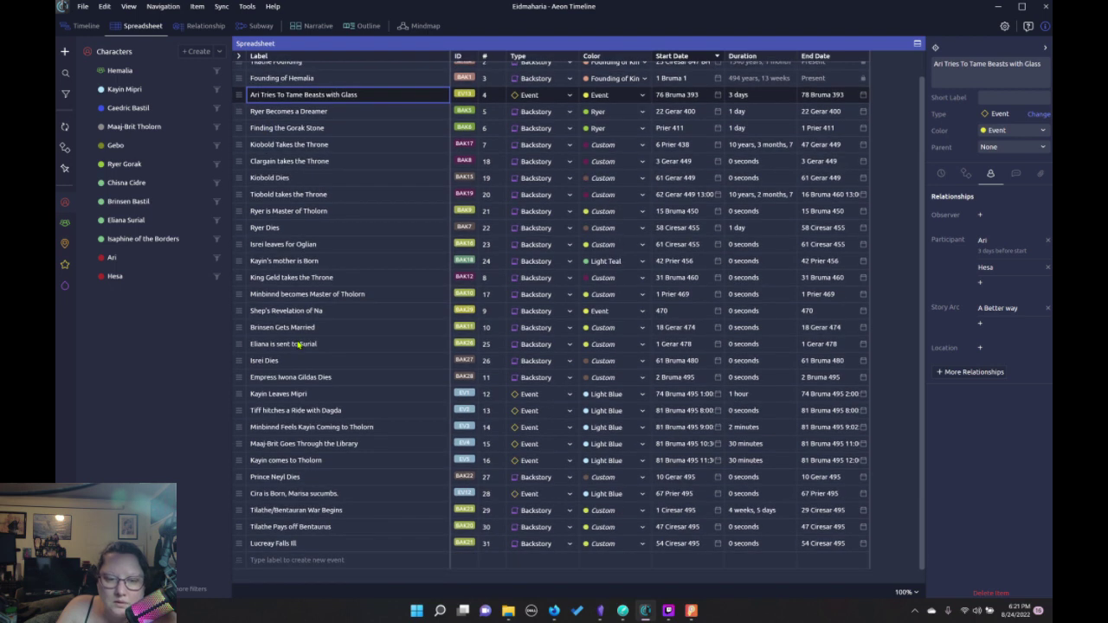
scroll(300, 344, "down", 1)
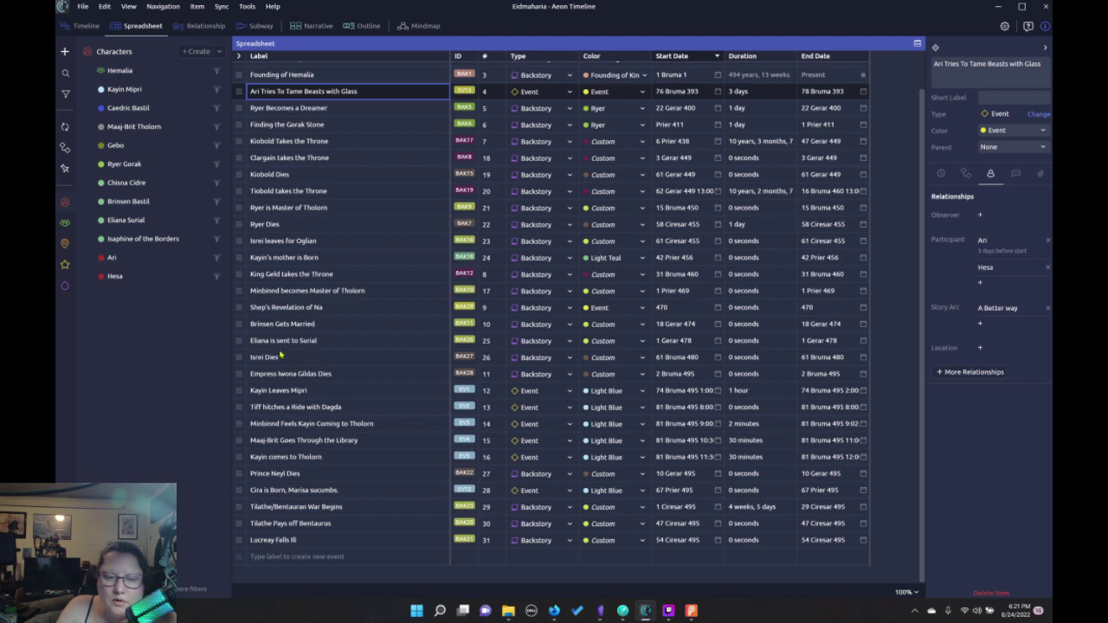
left_click(64, 204)
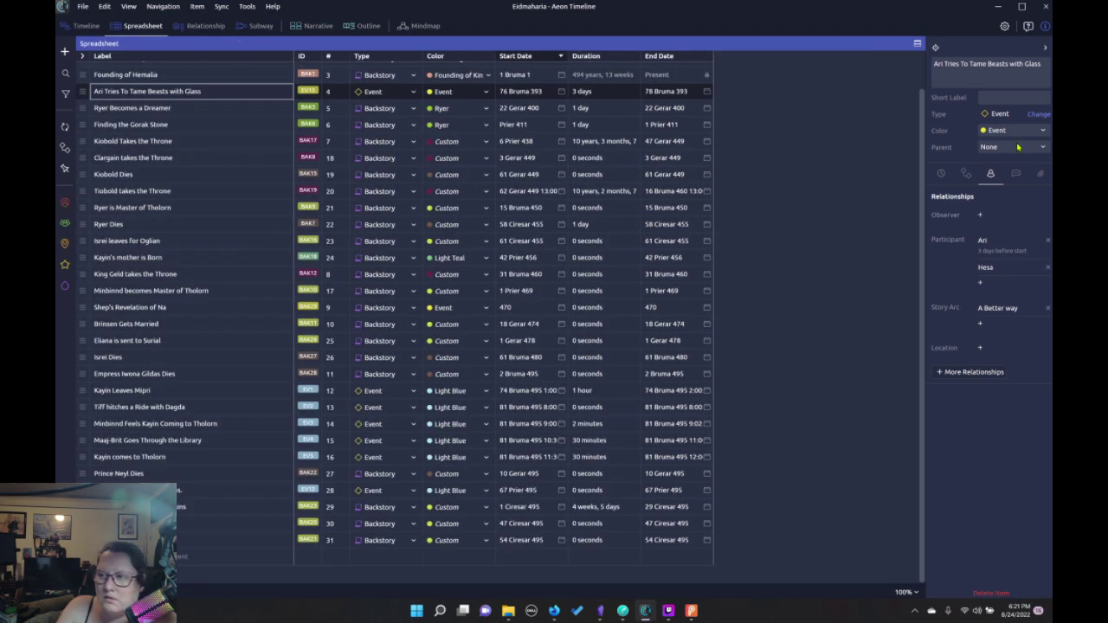
left_click(78, 208)
left_click(63, 203)
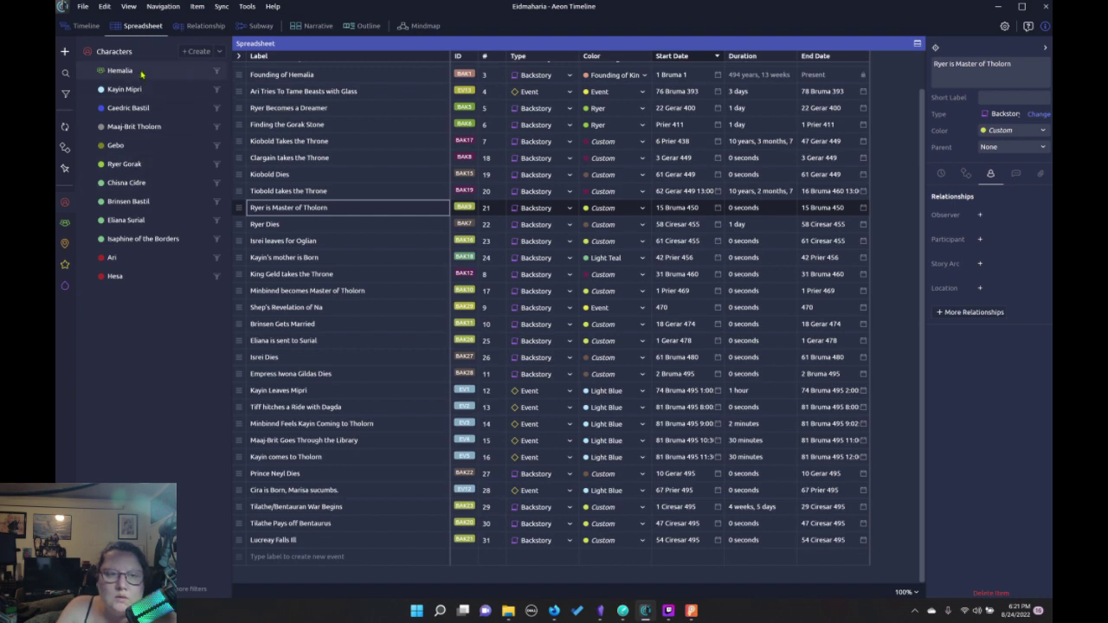
Browse the items offered for a Character "Relates to" relationship on the Hemalia character group
left_click(141, 74)
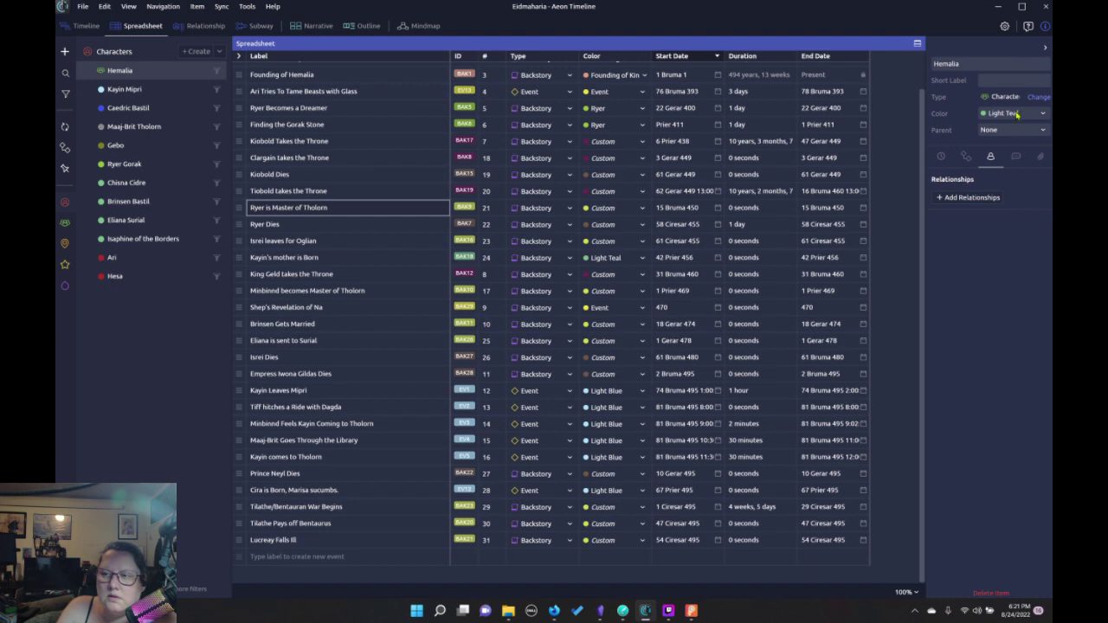
left_click(967, 198)
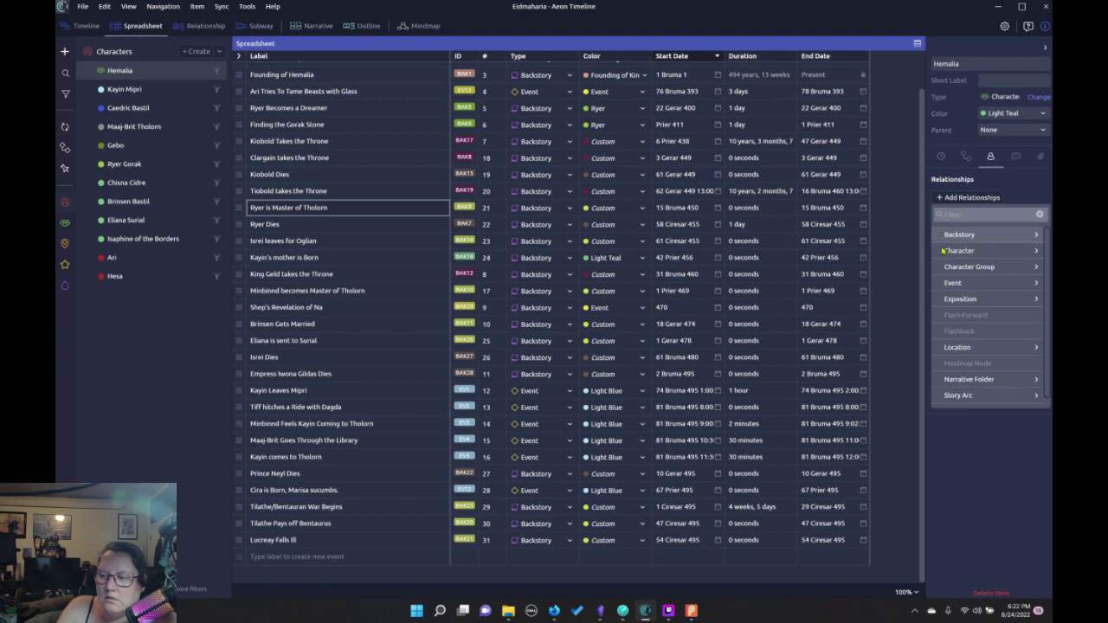
left_click(1037, 252)
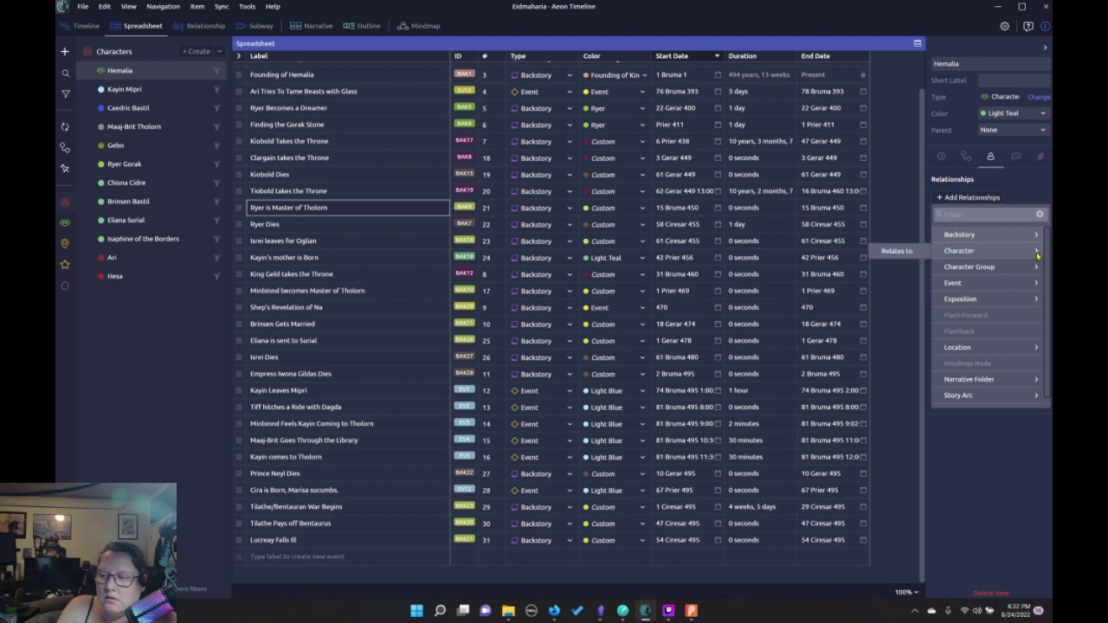
left_click(899, 251)
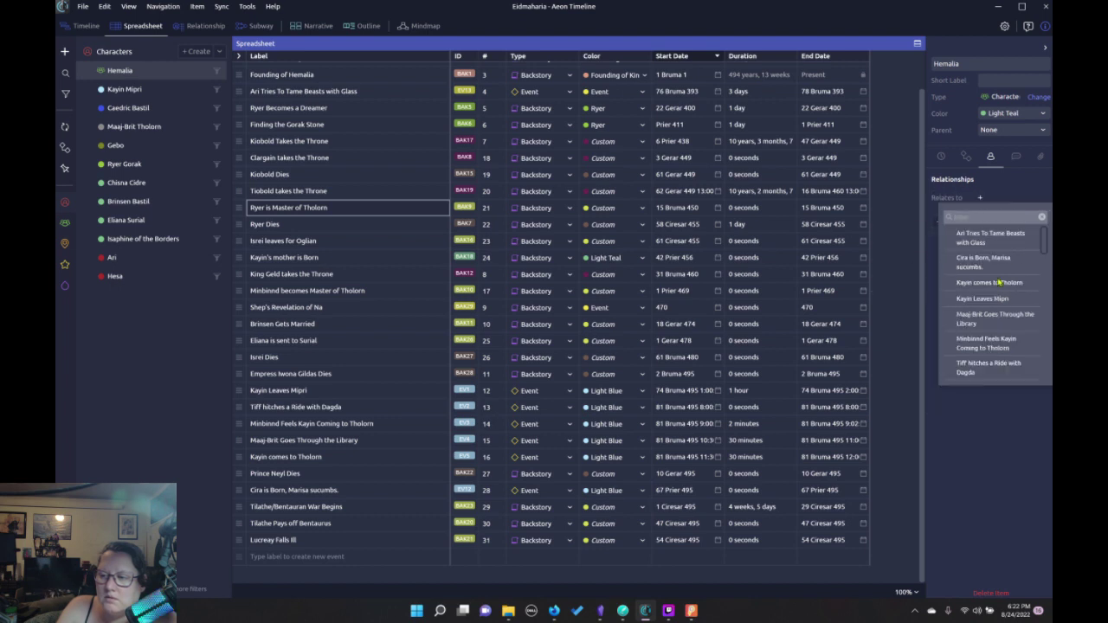
scroll(1004, 288, "down", 5)
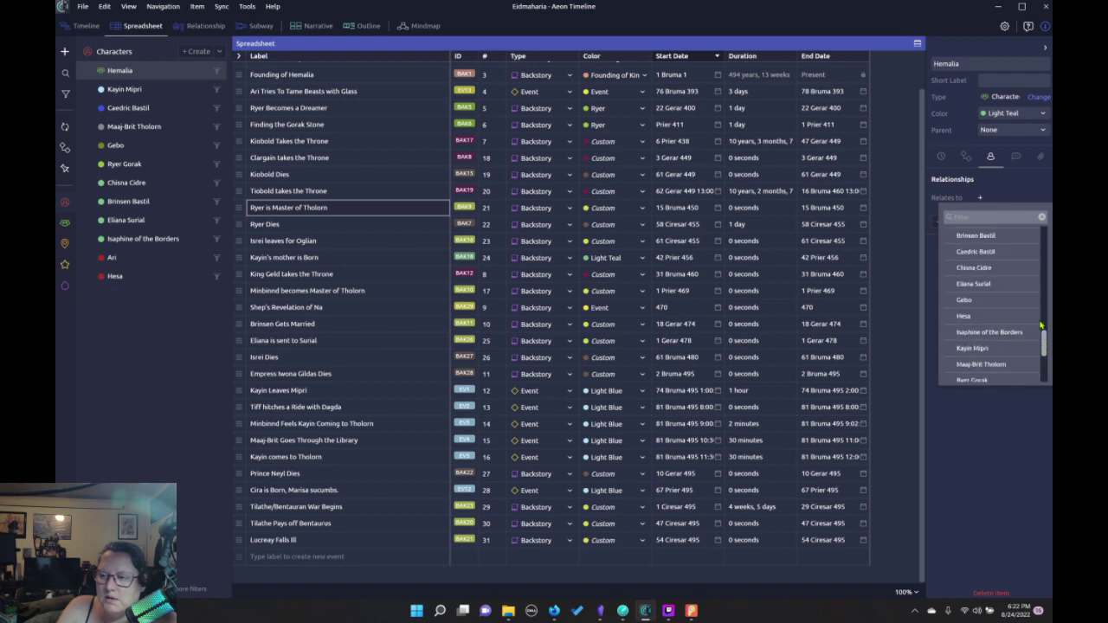
scroll(1017, 286, "up", 5)
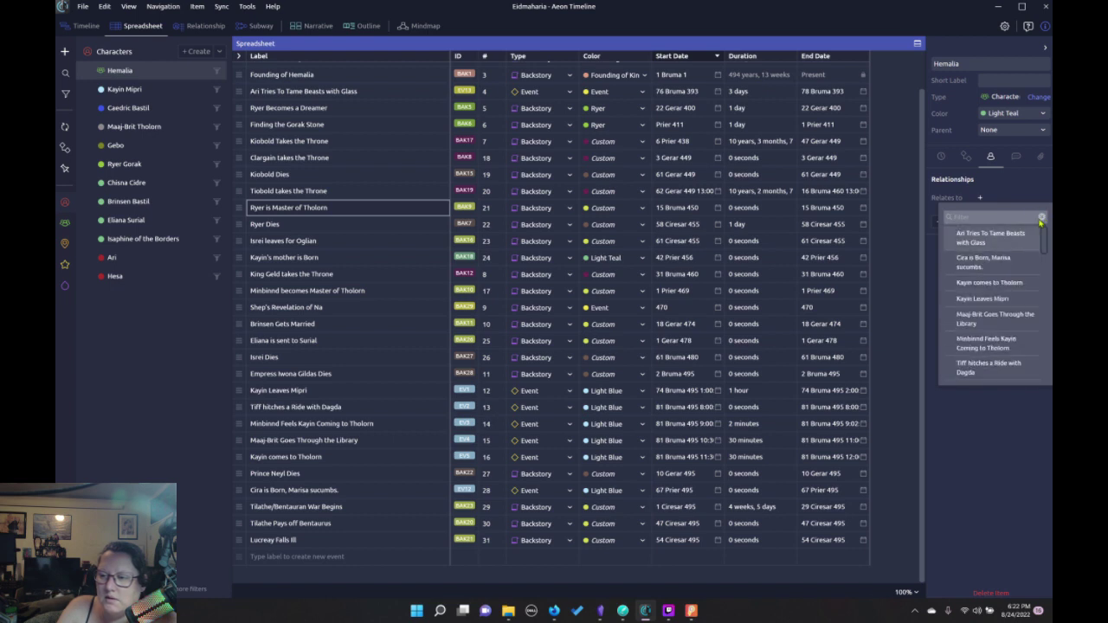
left_click(981, 204)
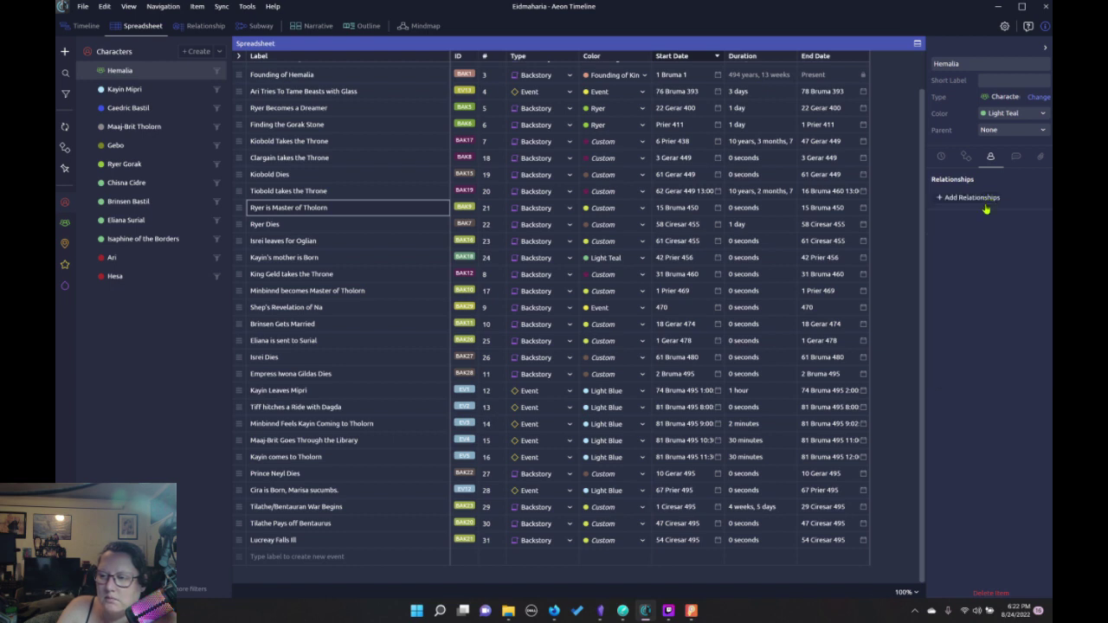
Add the character Kayin Mipri as a "Relates to" relationship on the Hemalia character group
left_click(974, 202)
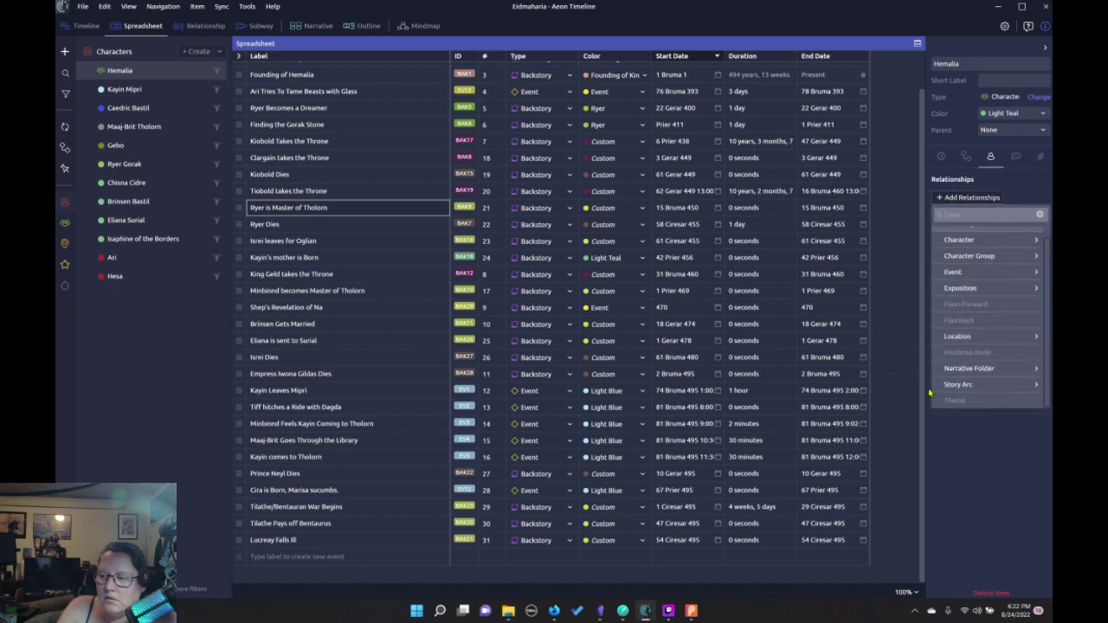
mouse_move(965, 388)
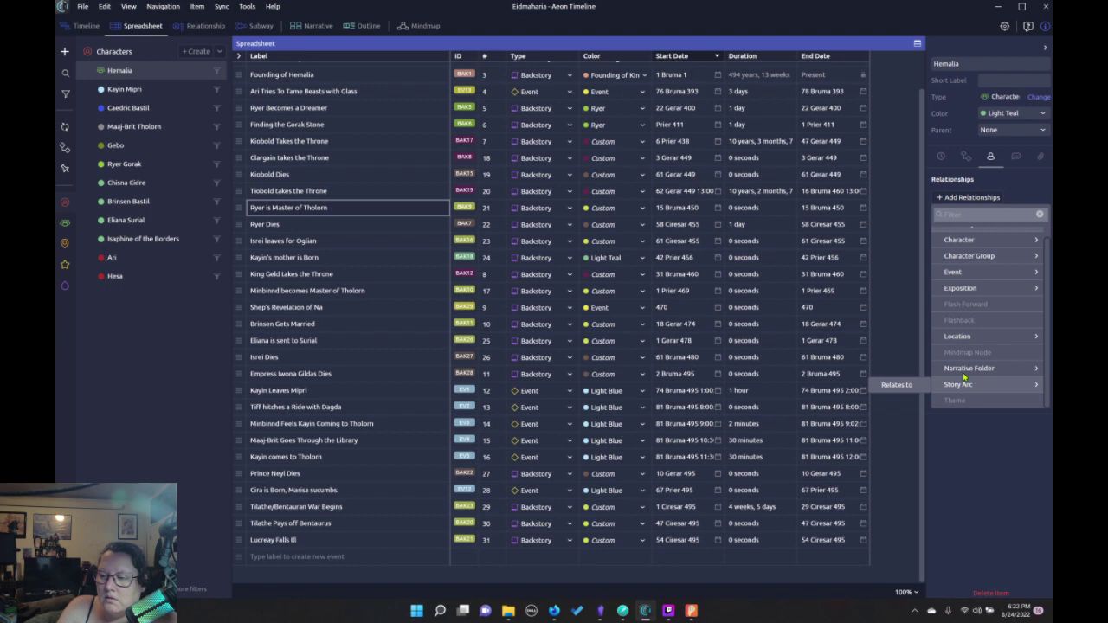
mouse_move(967, 339)
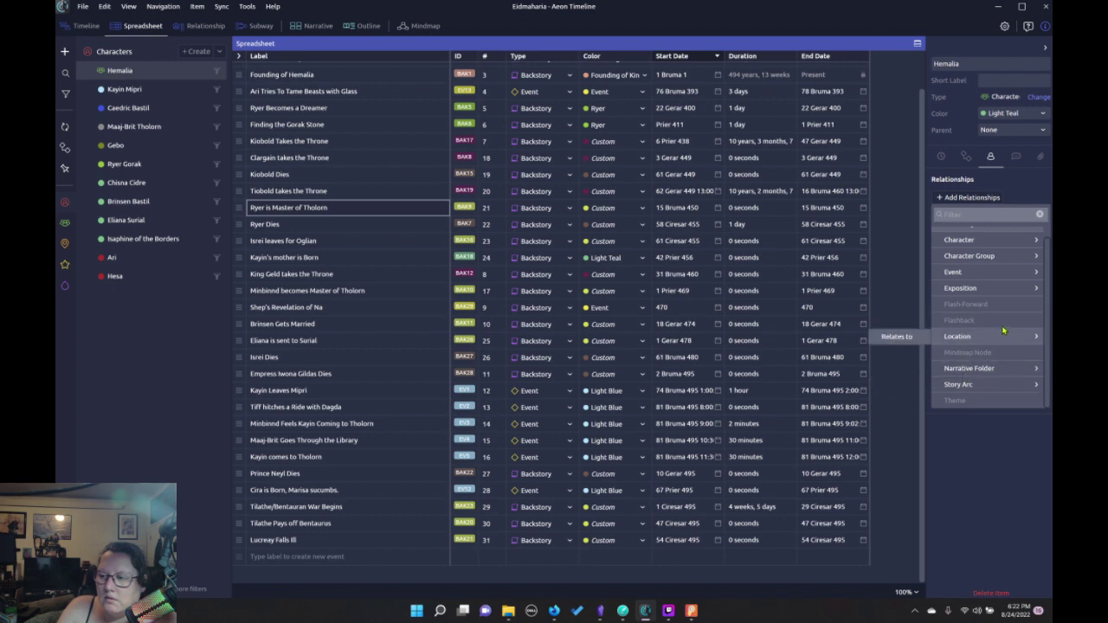
scroll(966, 299, "up", 1)
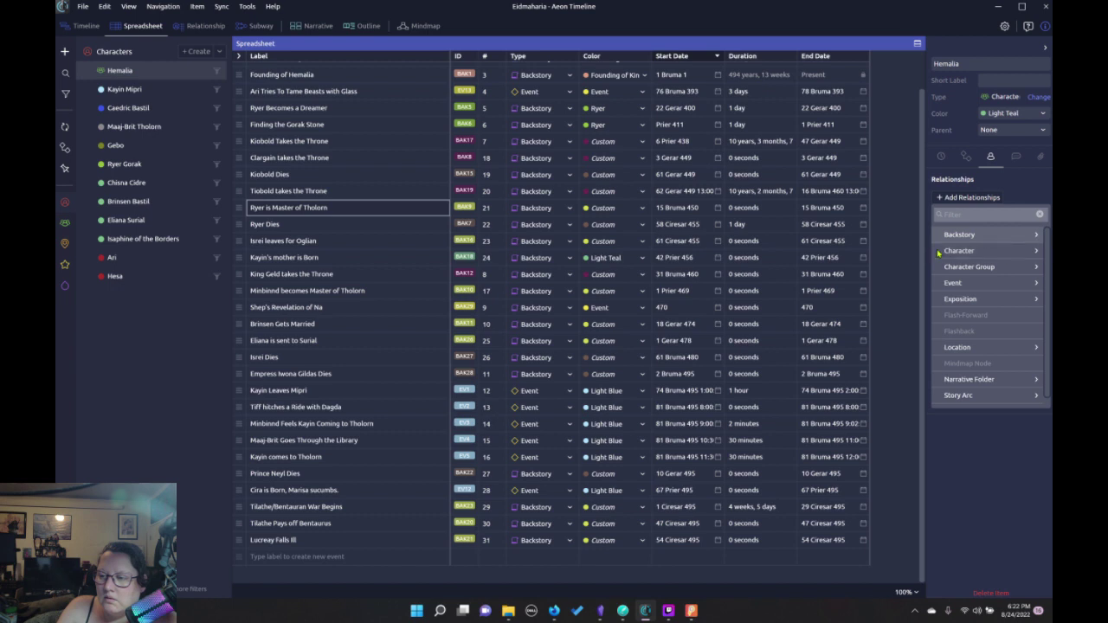
left_click(892, 251)
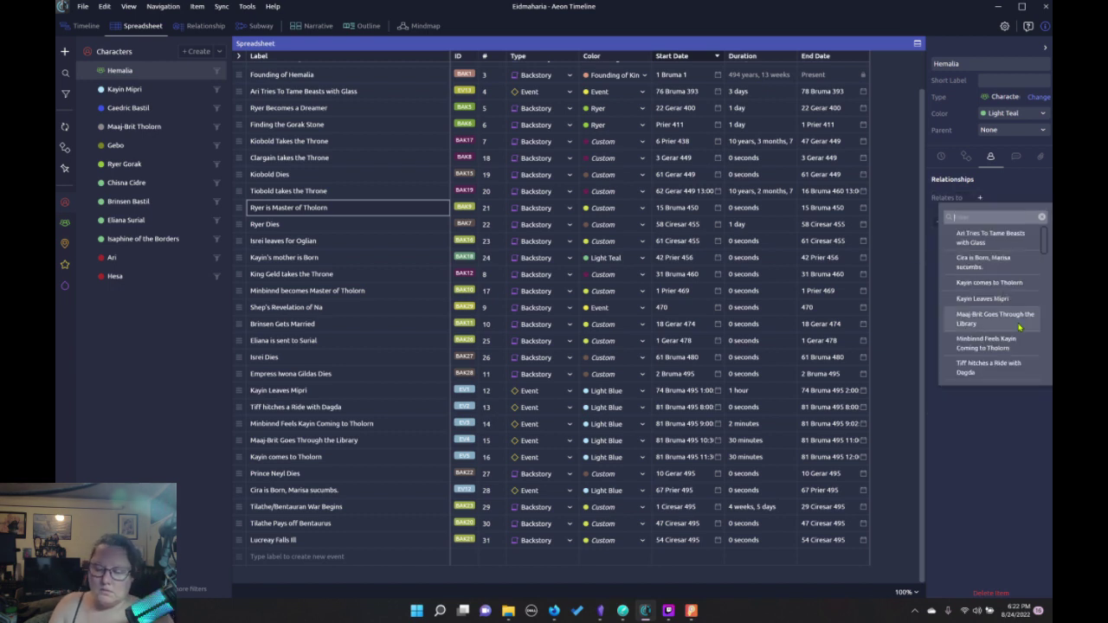
type("Kay")
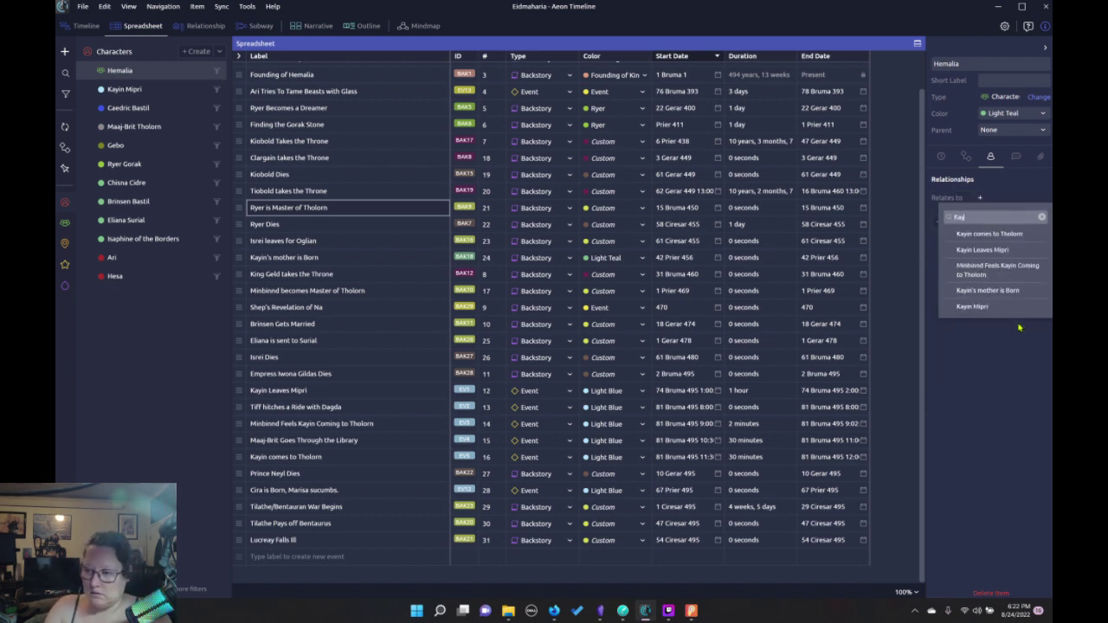
type("in")
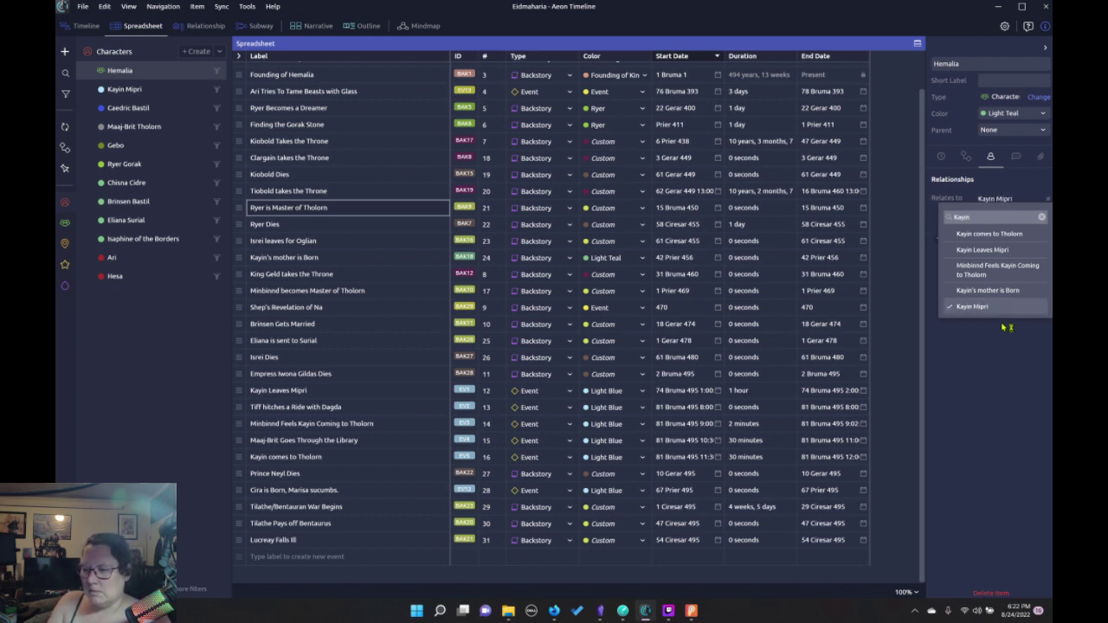
left_click(986, 308)
left_click(1007, 349)
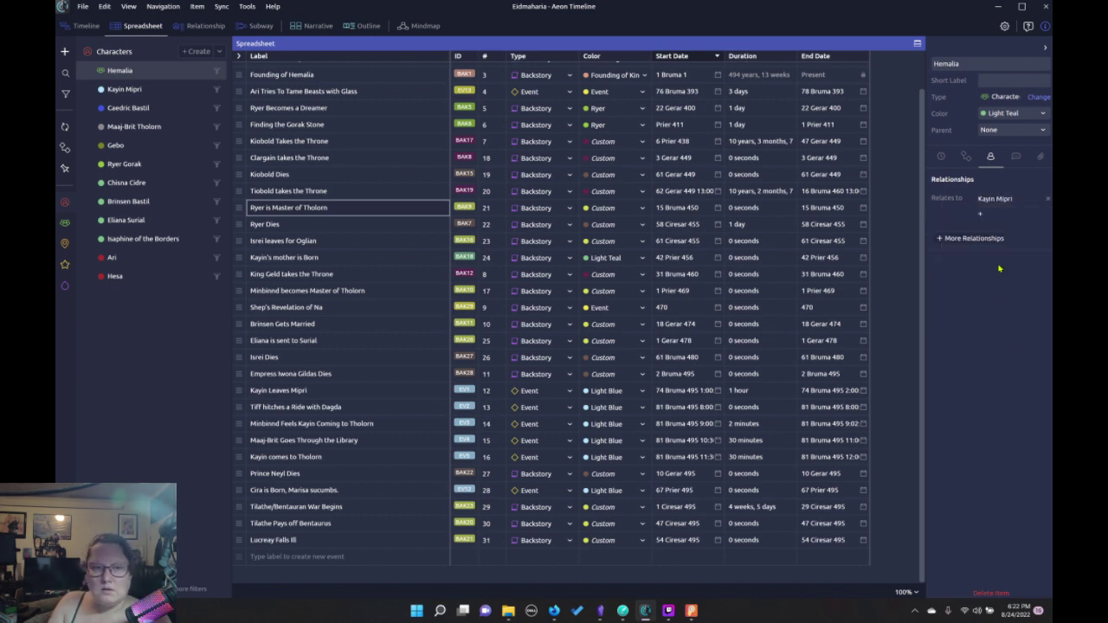
Add Caedric Bastil to the Hemalia group's "Relates to" relationships
left_click(980, 220)
type("c")
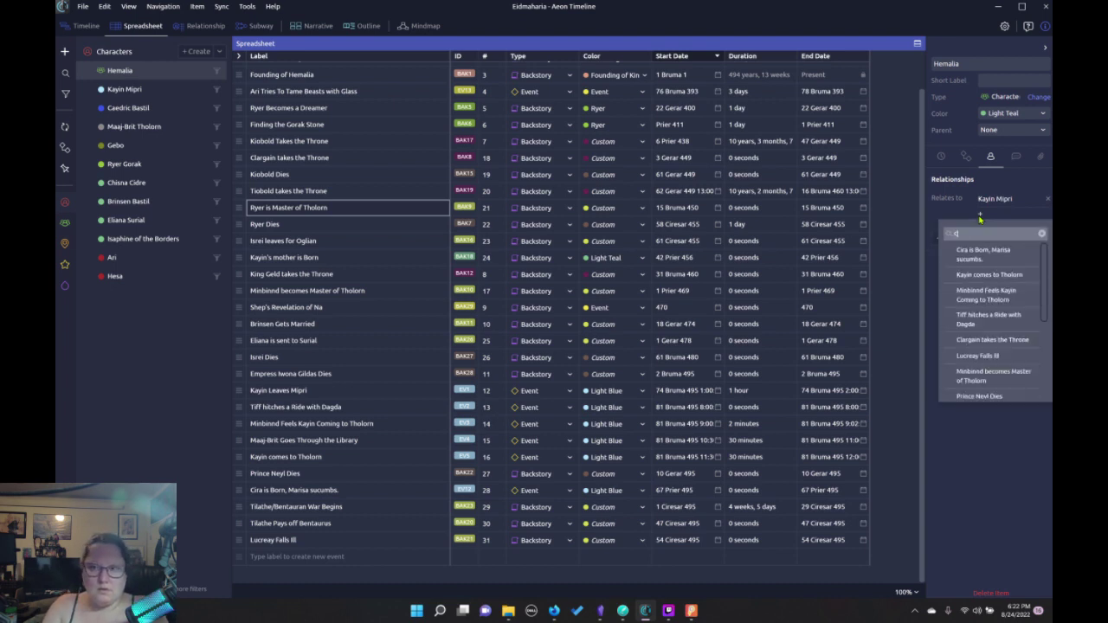
type("aedri")
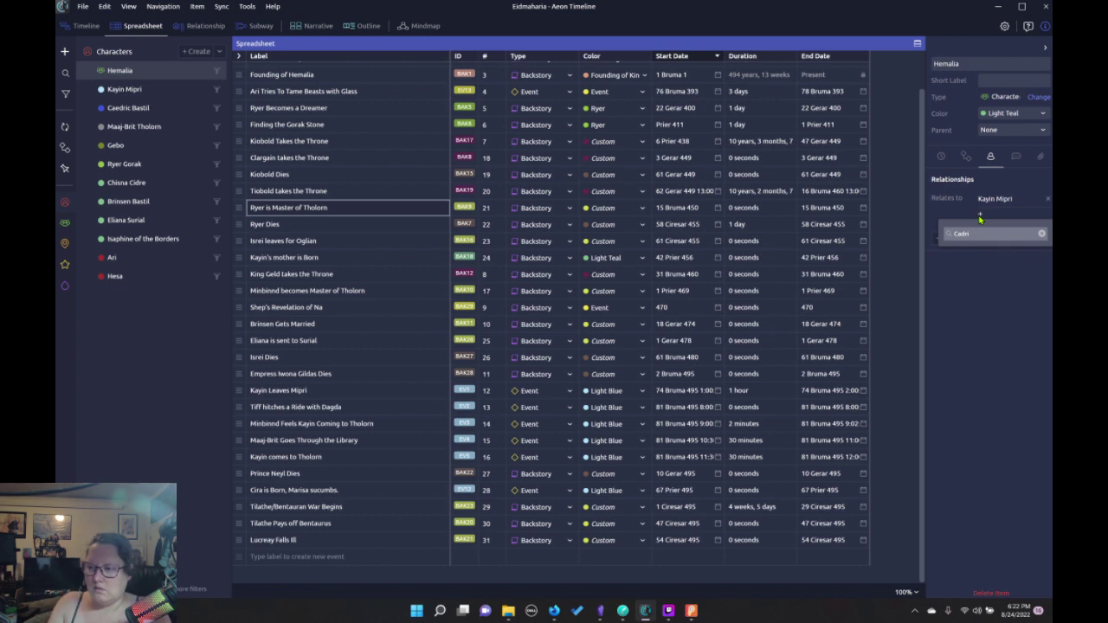
left_click_drag(978, 233, 998, 235)
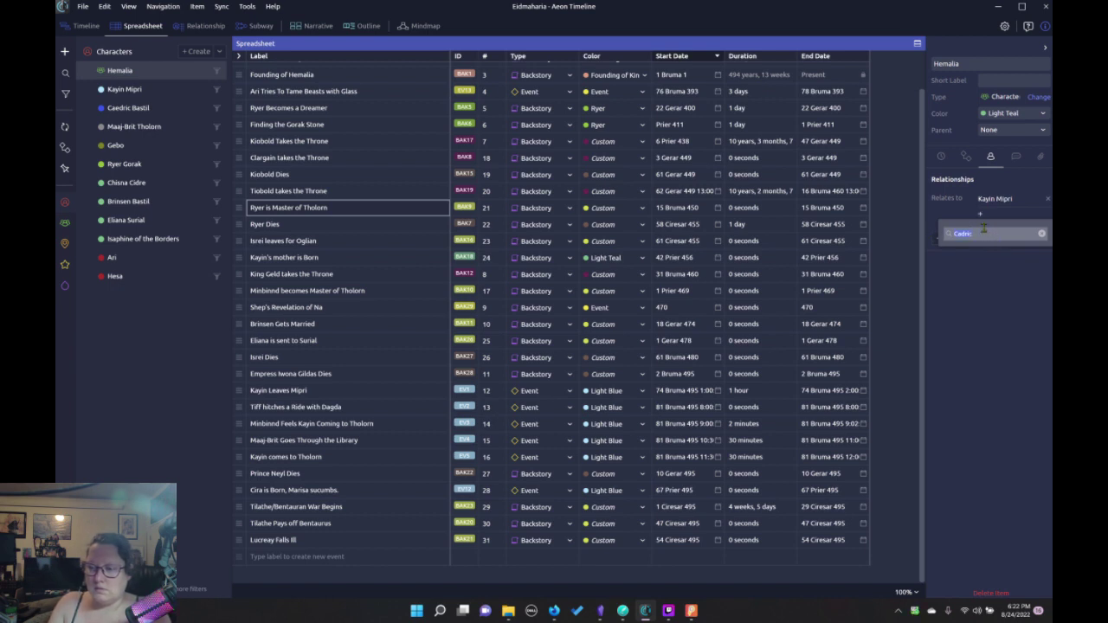
key("BackSpace")
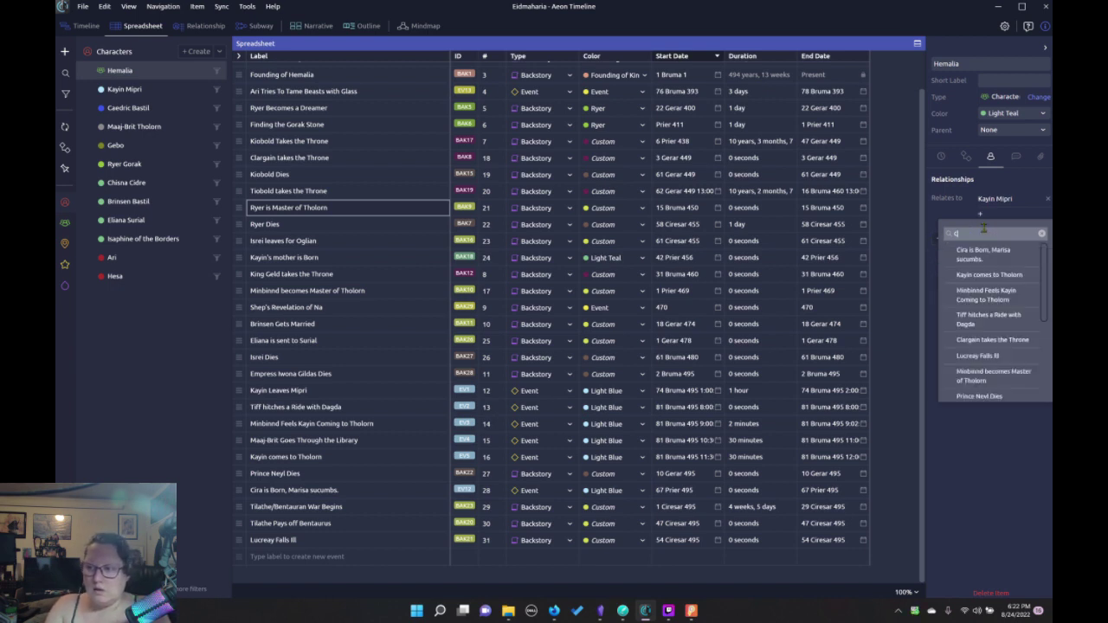
type("Caed")
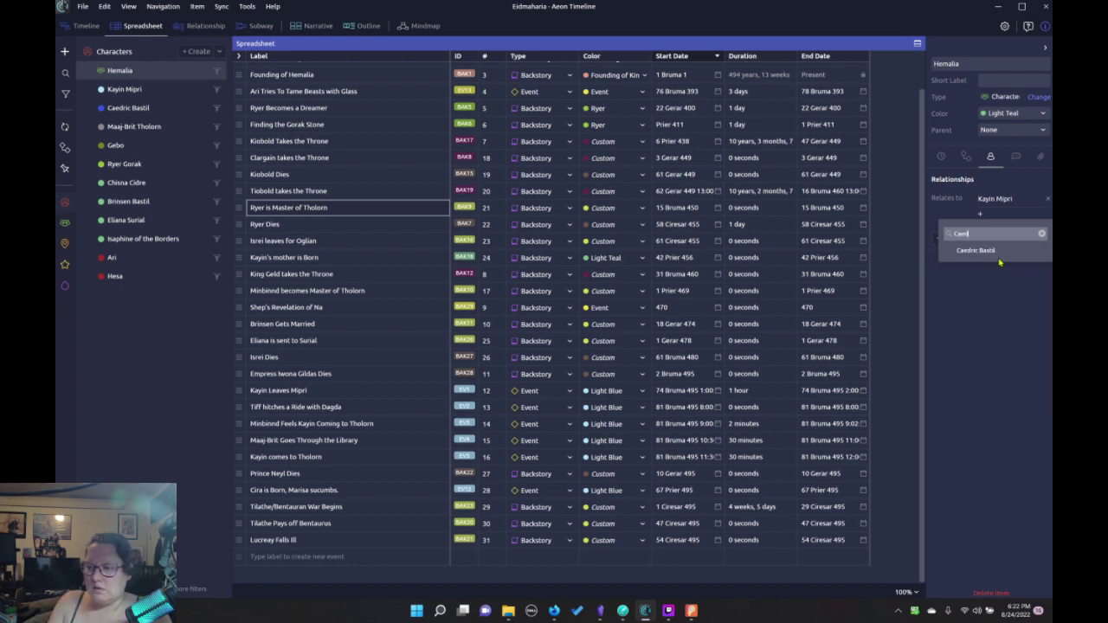
left_click(996, 253)
left_click(984, 273)
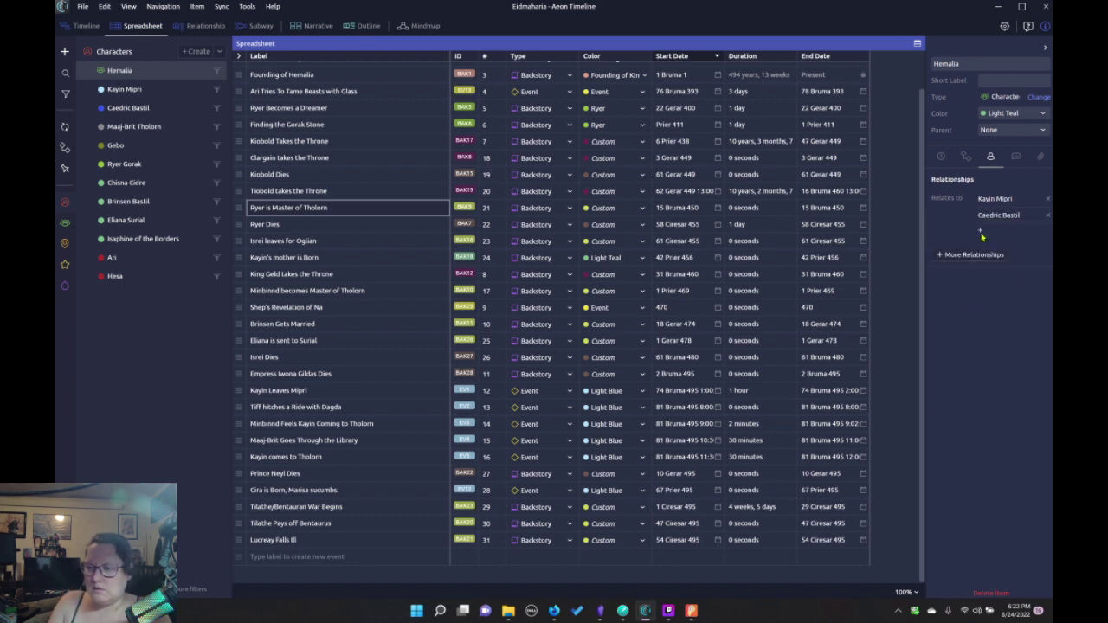
Add Maaj-Brit Tholorn and Ryer Gorak to the Hemalia group's "Relates to" relationships
left_click(980, 231)
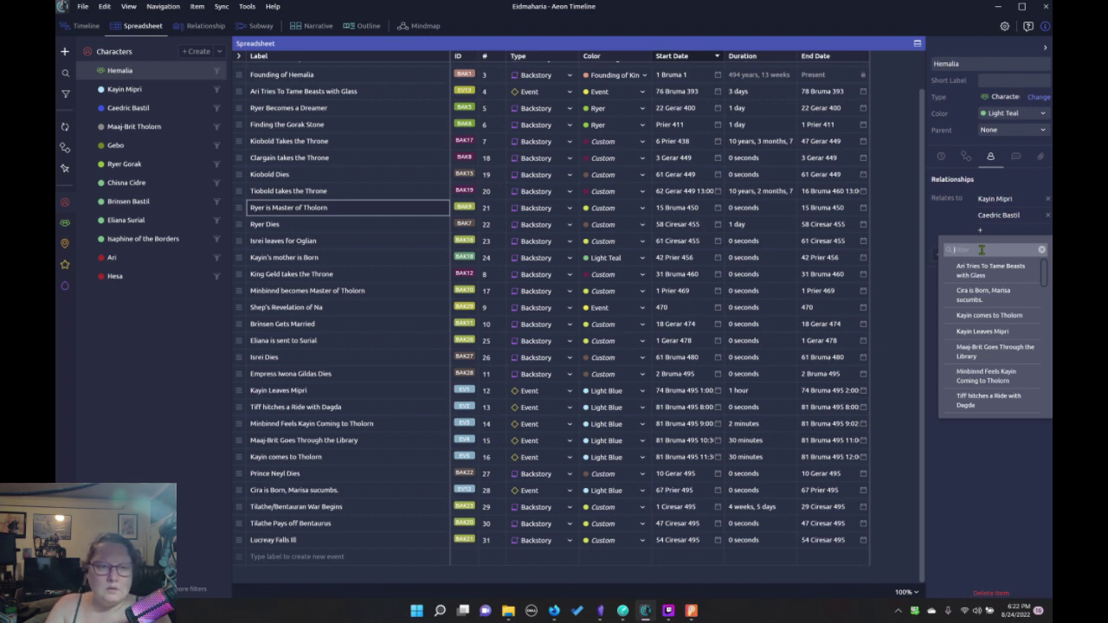
type("Maaj")
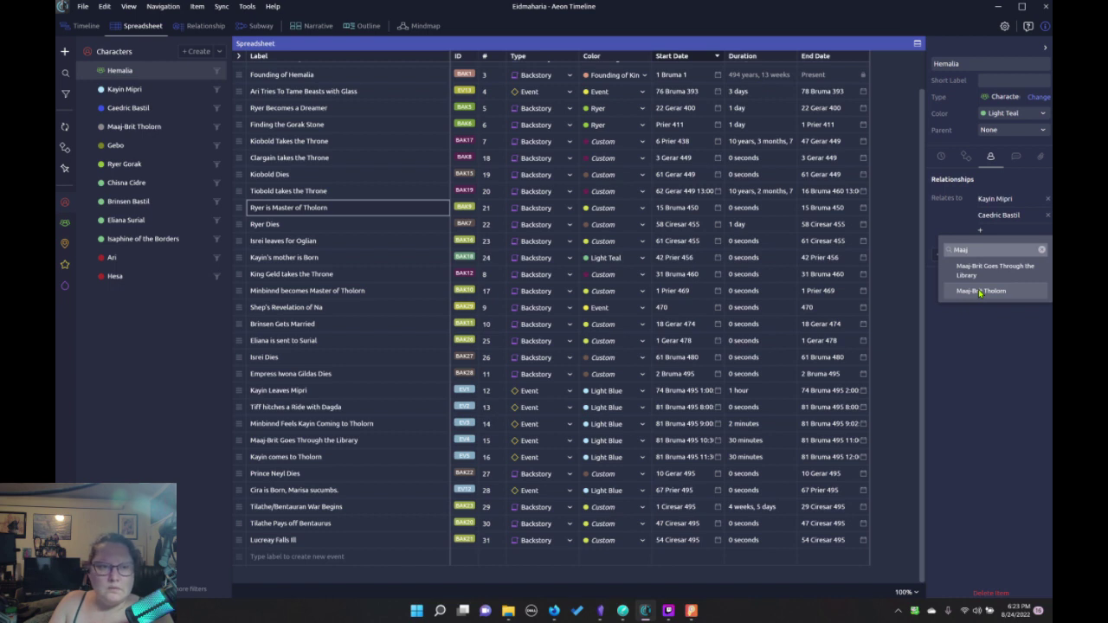
left_click(980, 292)
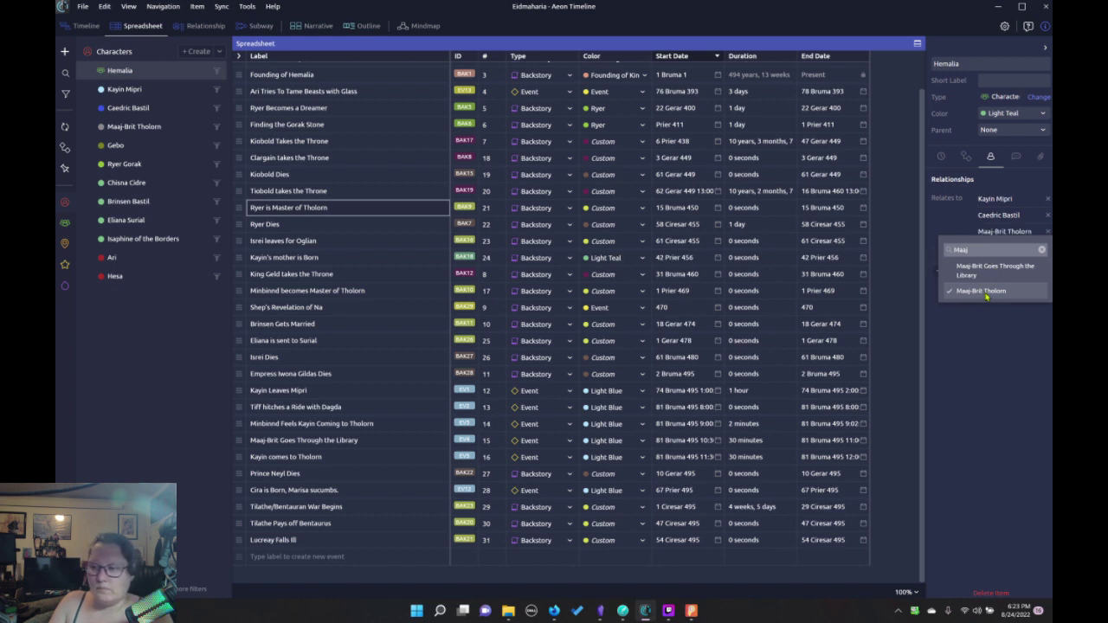
key("Escape")
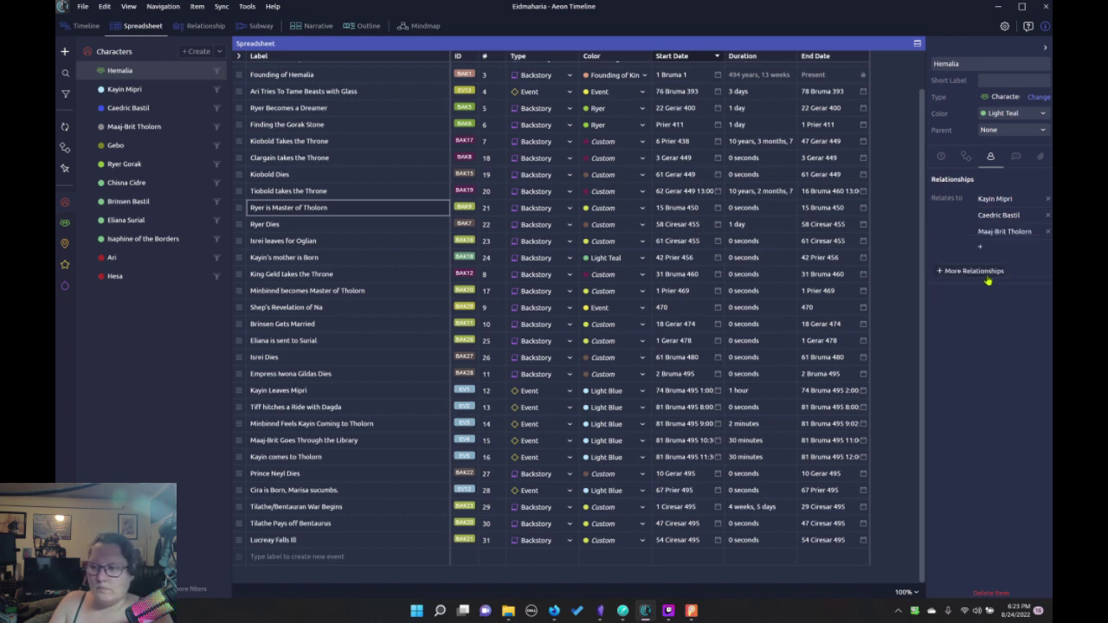
left_click(982, 247)
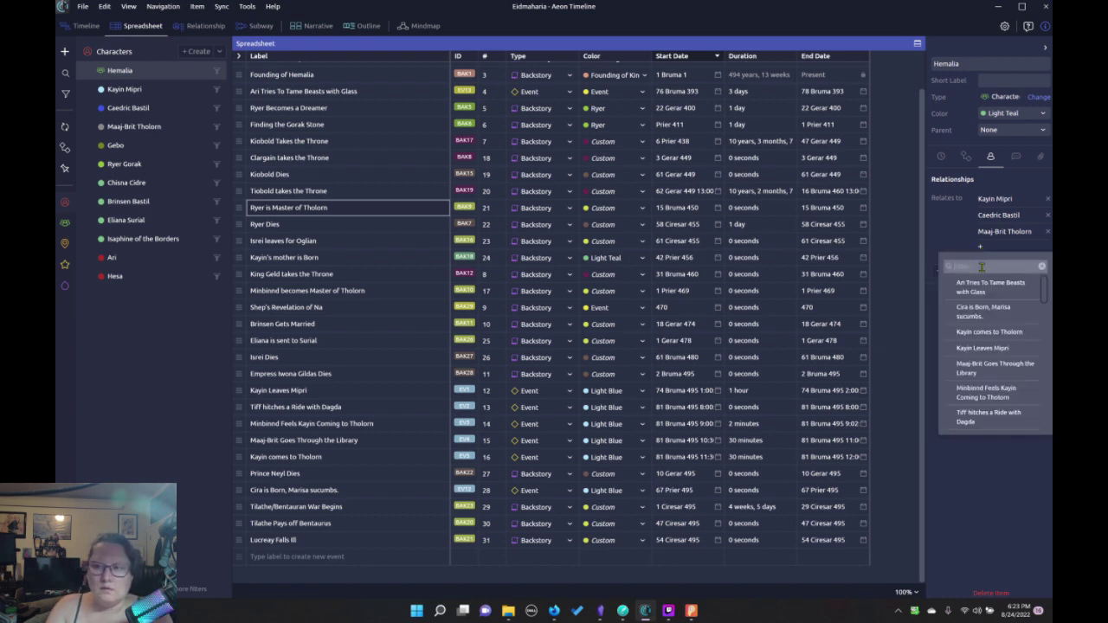
type("Ry")
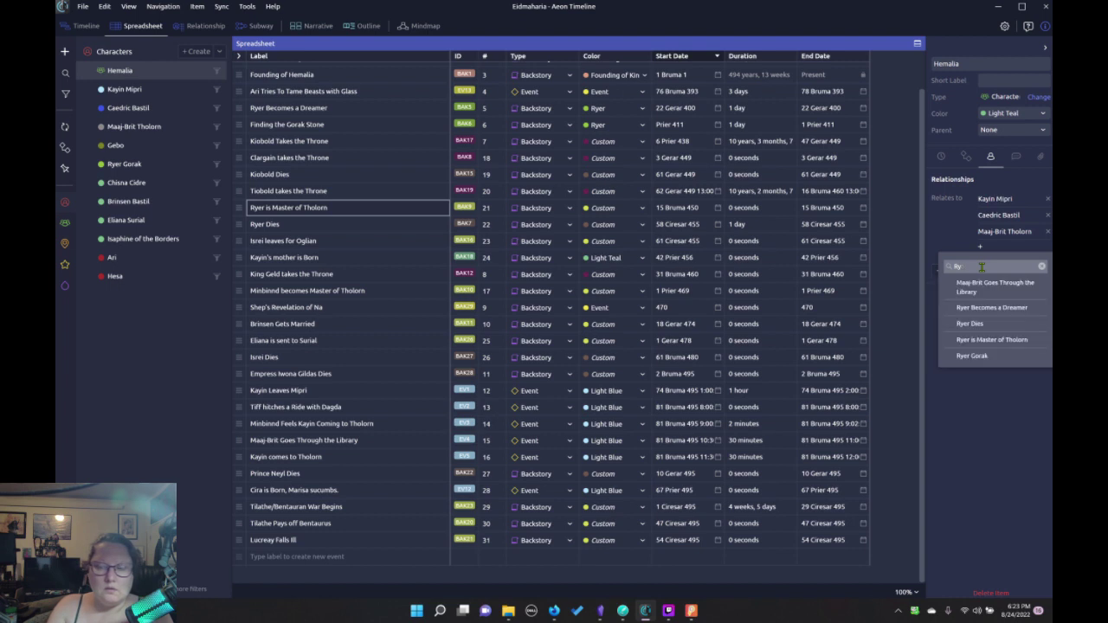
type("er")
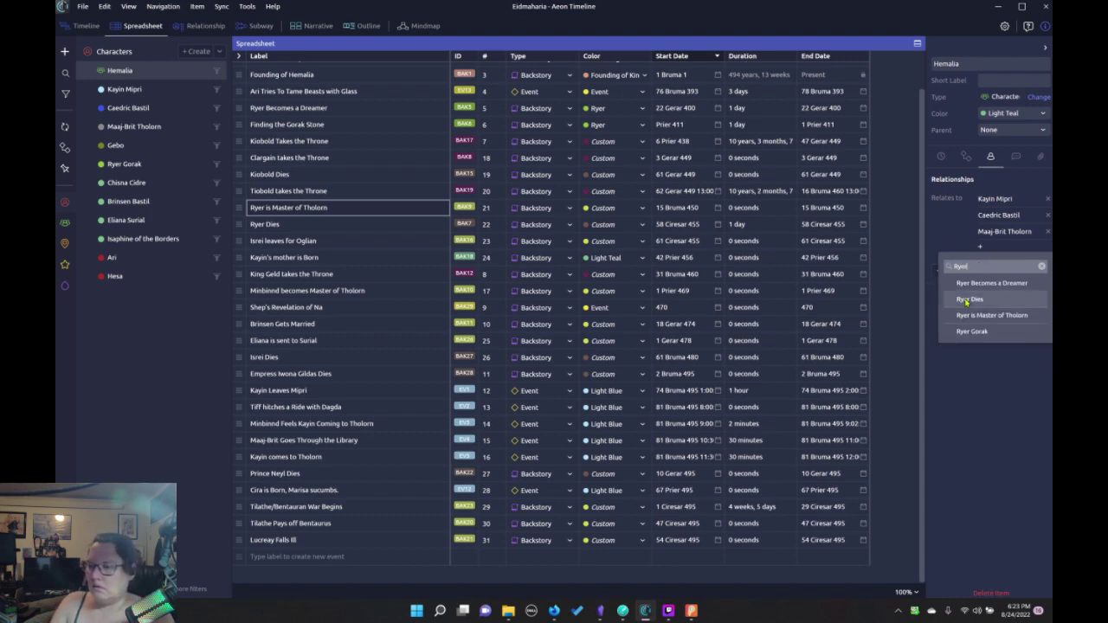
left_click(970, 331)
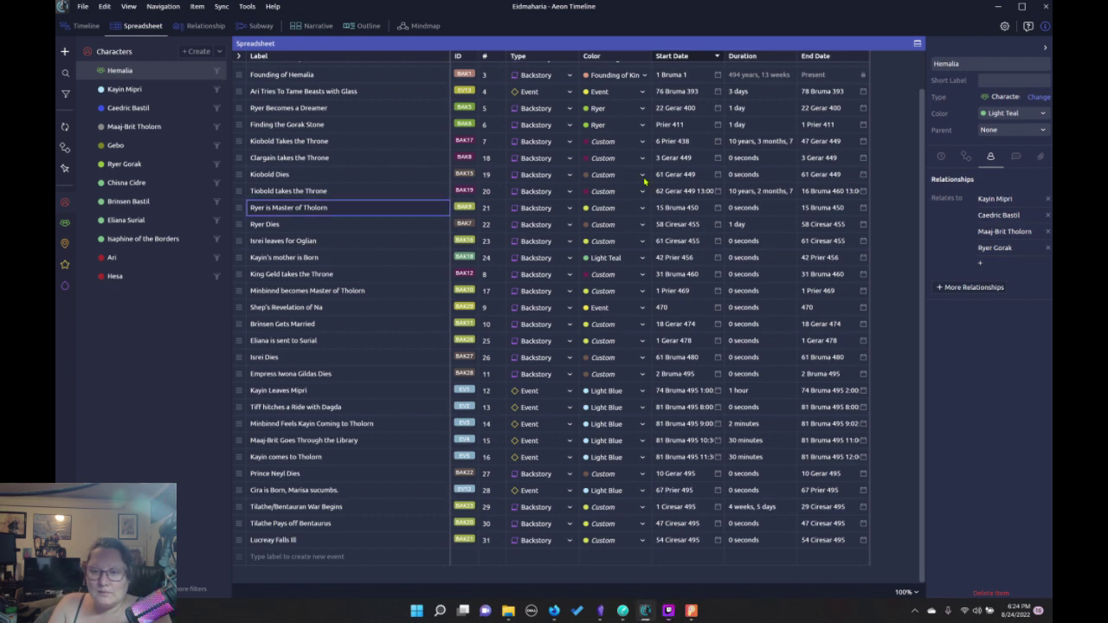
Add Chisna Cidre and Brinsen Bastil to the Hemalia group's "Relates to" relationships
left_click(643, 175)
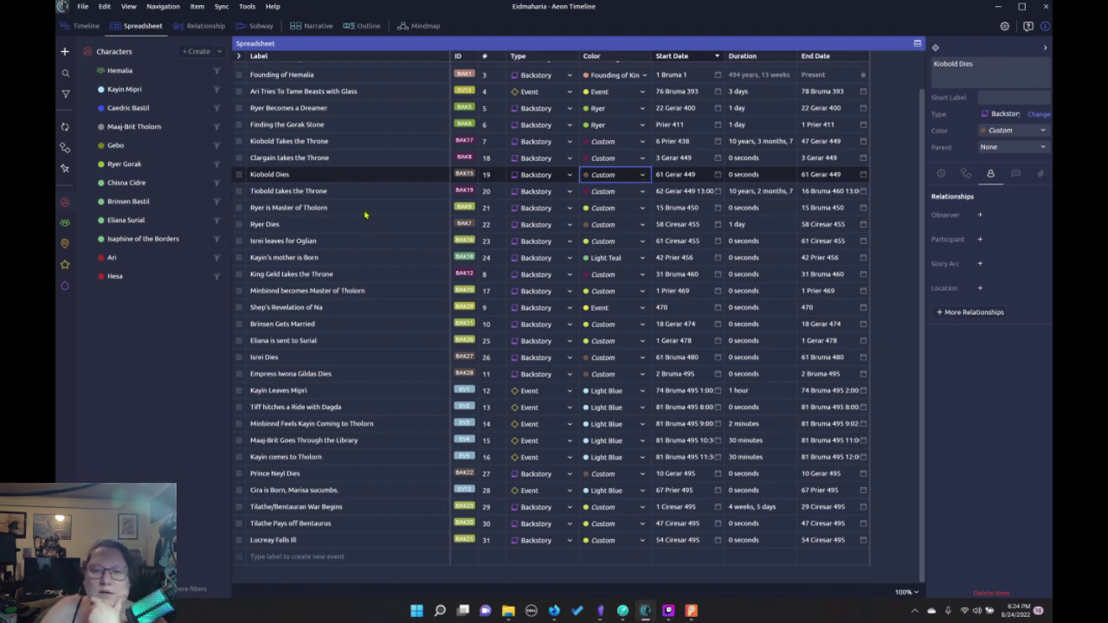
left_click(159, 70)
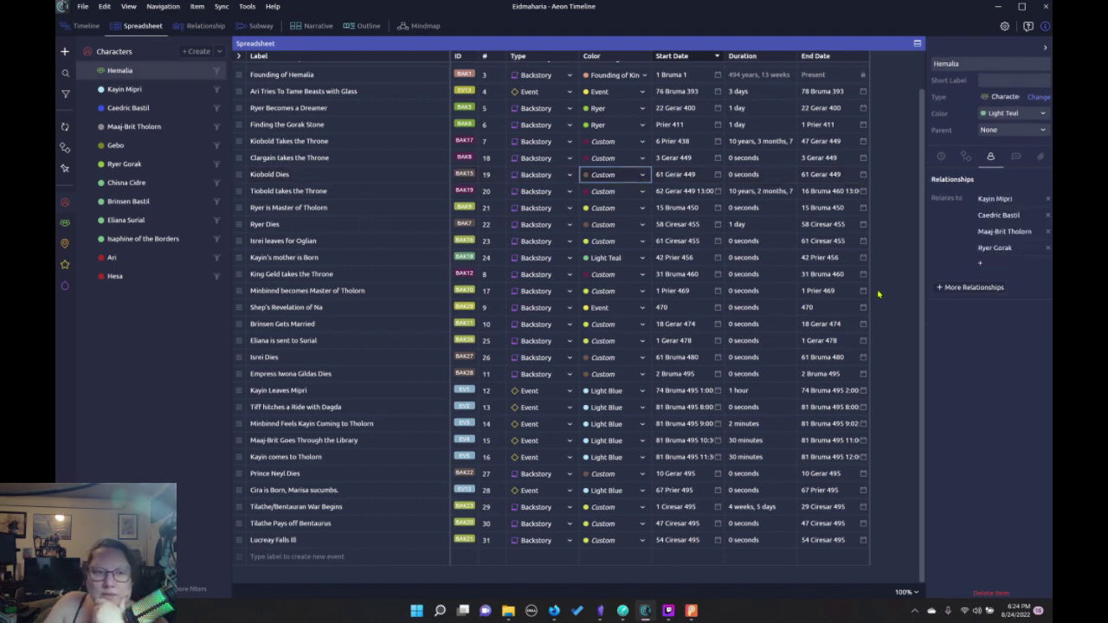
left_click(982, 266)
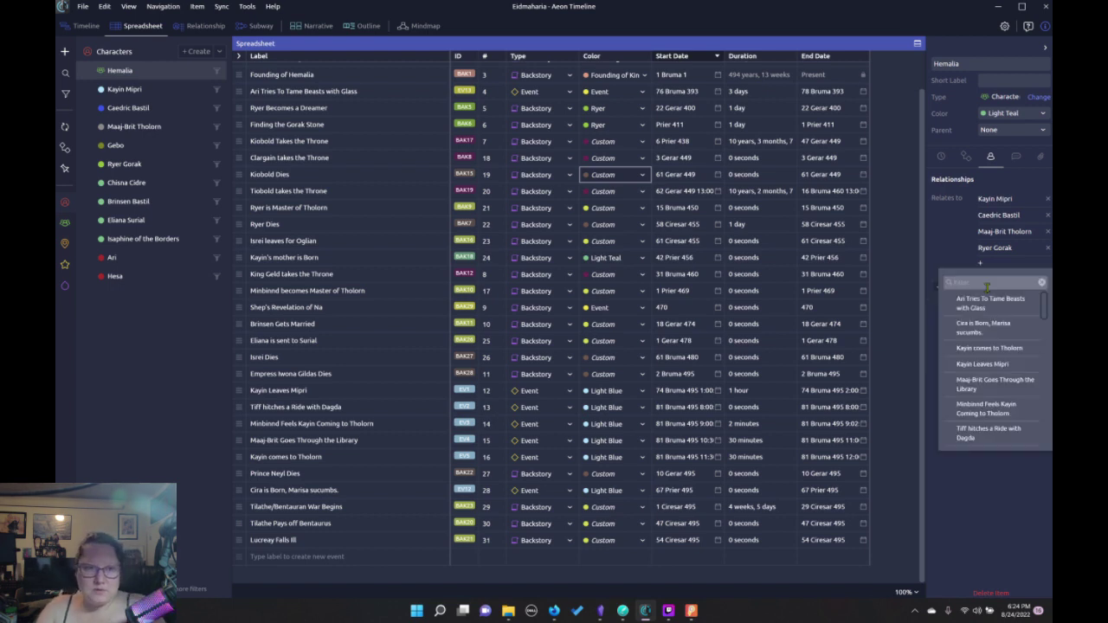
type("Chisna")
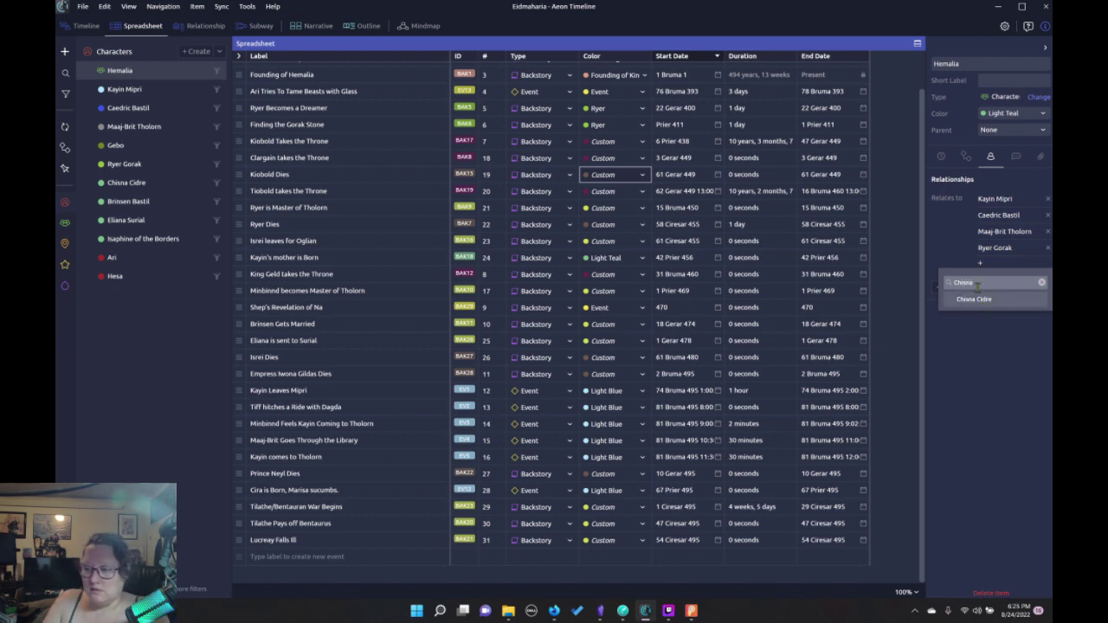
left_click(985, 300)
left_click(997, 323)
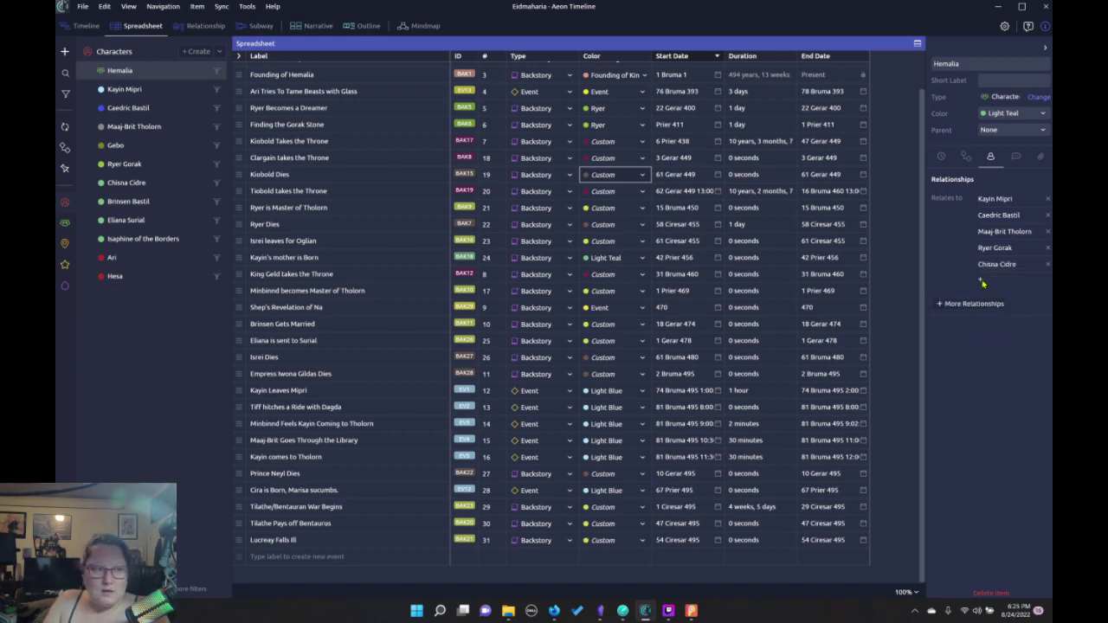
left_click(981, 280)
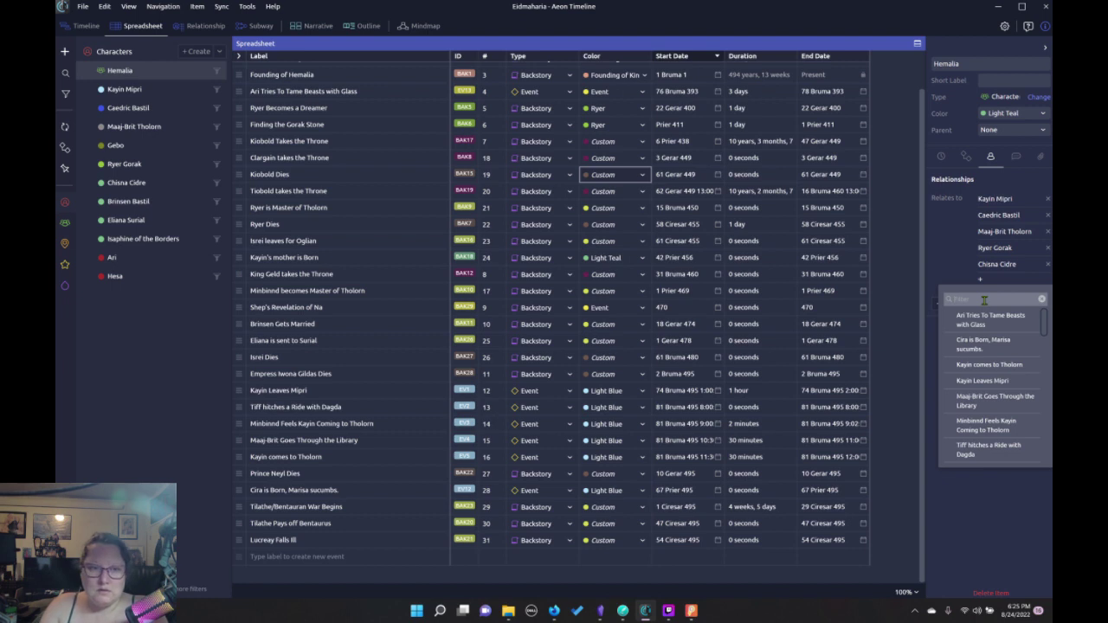
type("Brinsen")
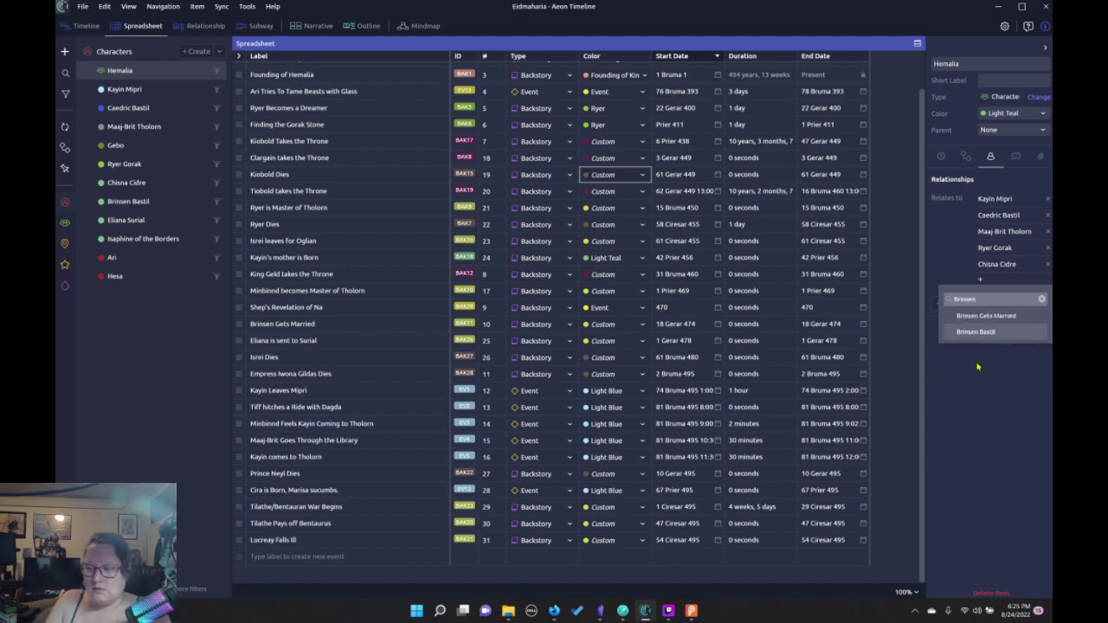
left_click(979, 332)
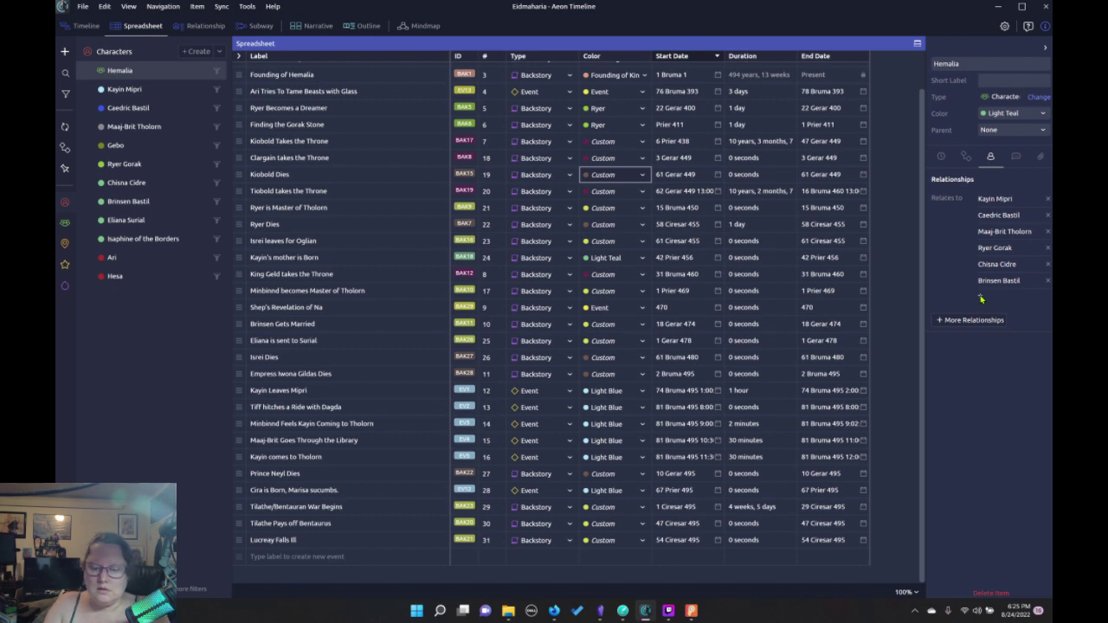
left_click(982, 298)
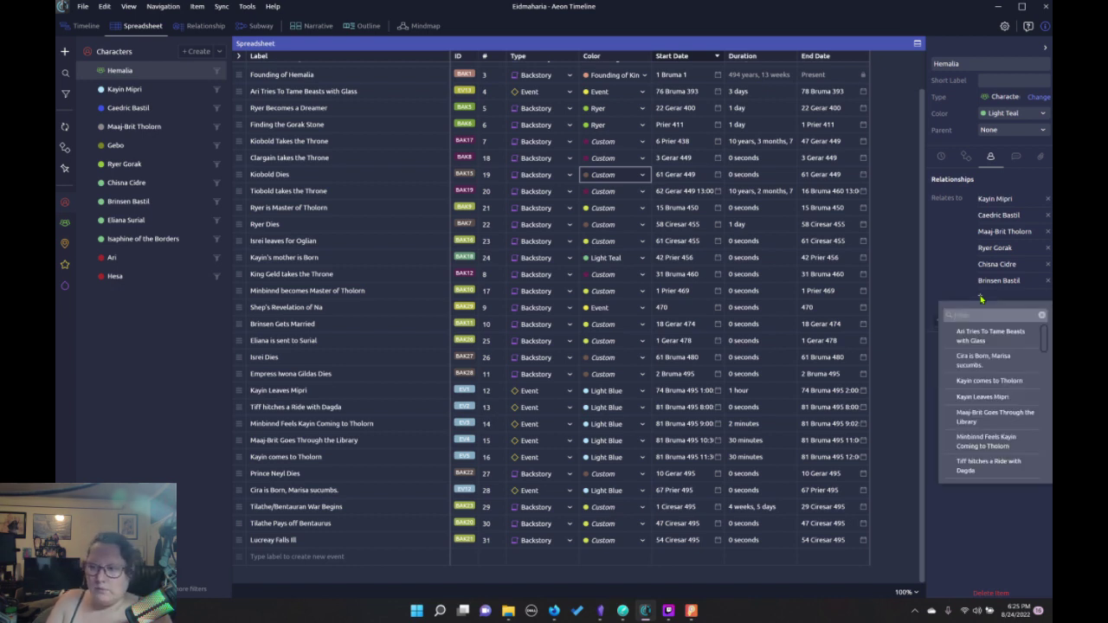
left_click(937, 260)
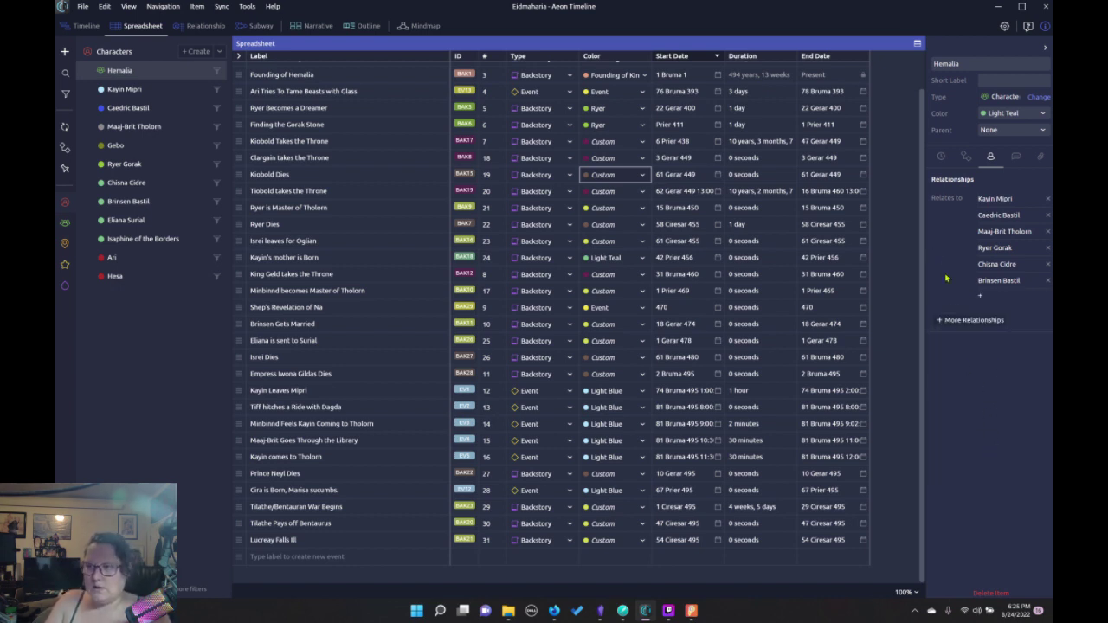
Set the Hemalia character group's color to Light Blue and show the group in the Relationship view
left_click(64, 223)
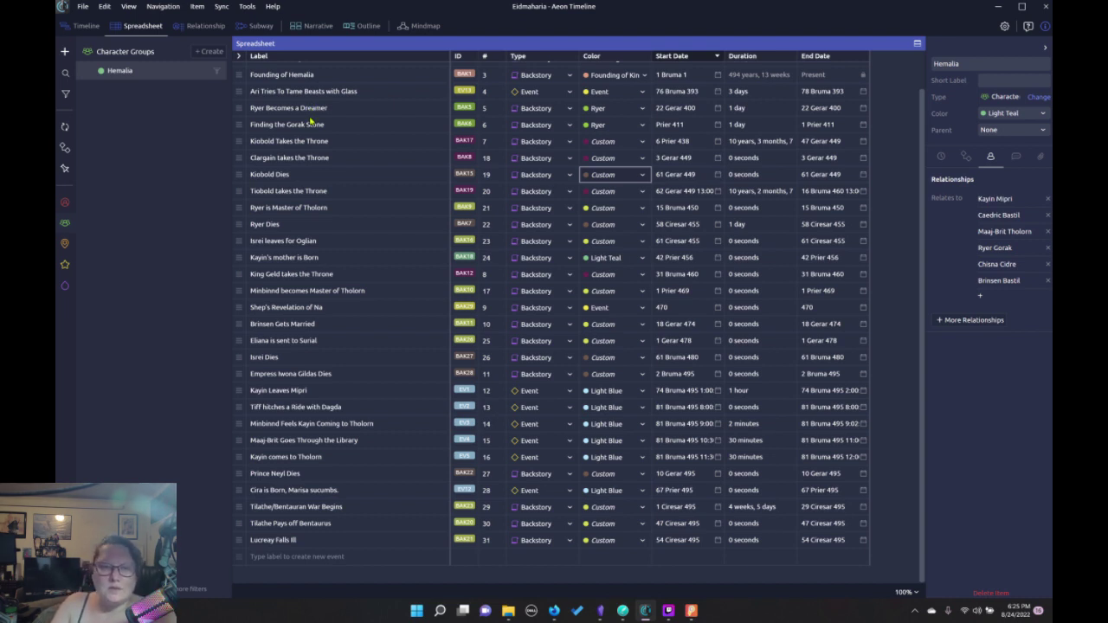
left_click(1044, 113)
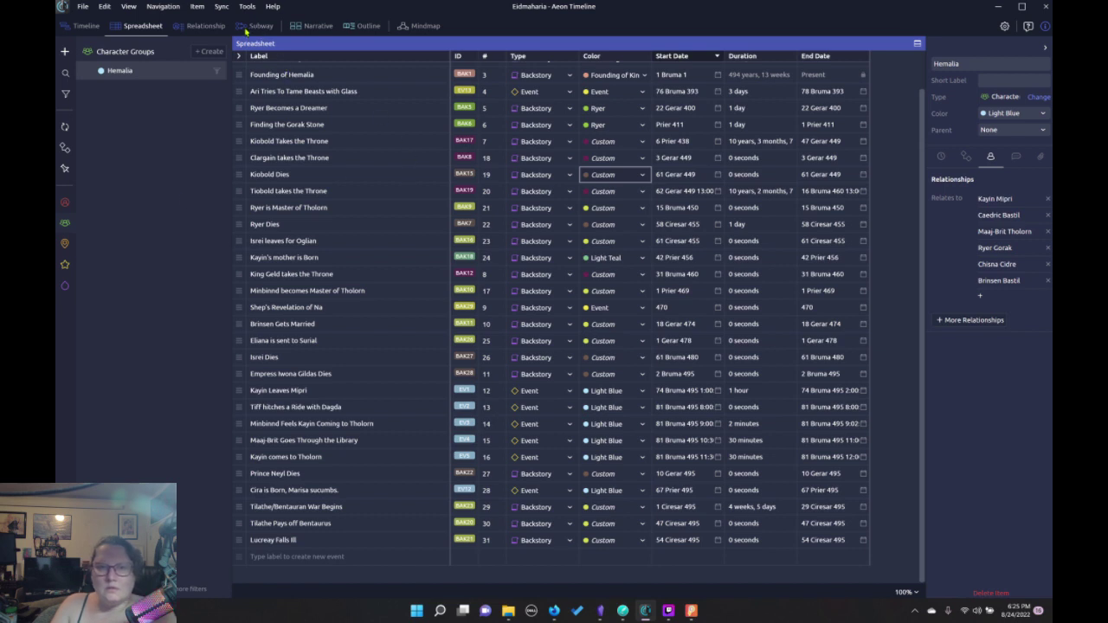
left_click(199, 26)
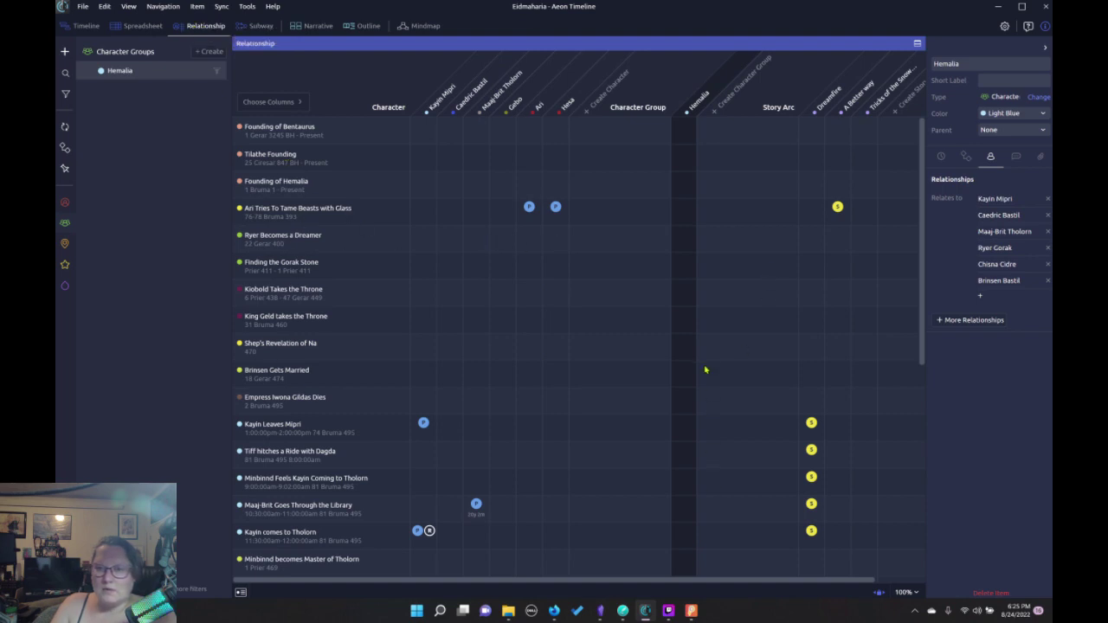
Examine the event rows and column choices in the Relationship view, comparing them with the Spreadsheet view
scroll(705, 368, "down", 5)
scroll(703, 357, "up", 5)
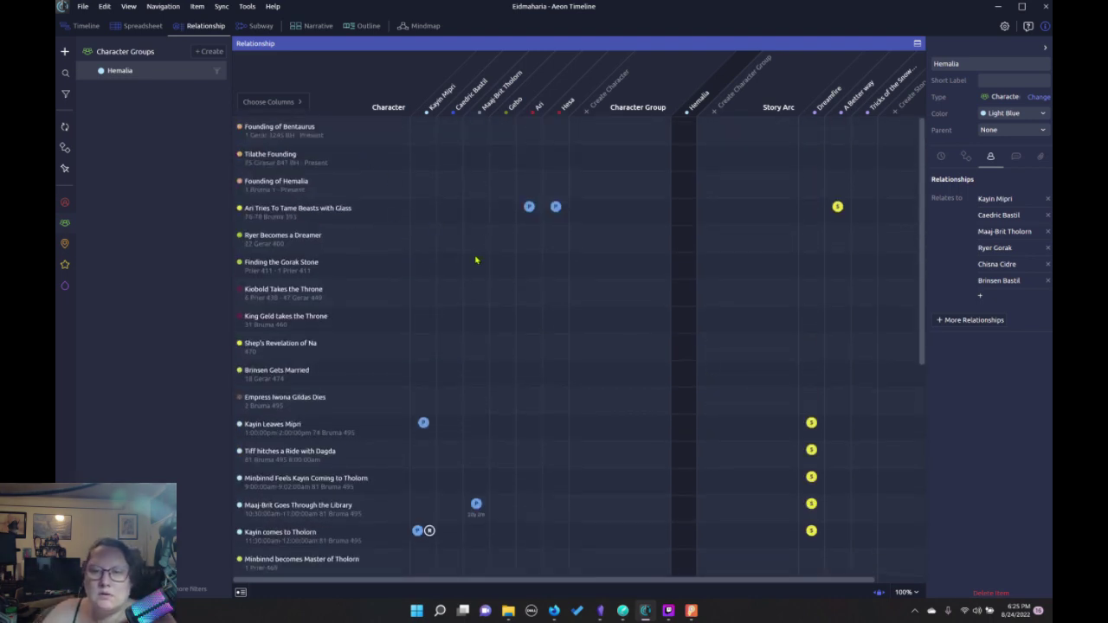
left_click(136, 26)
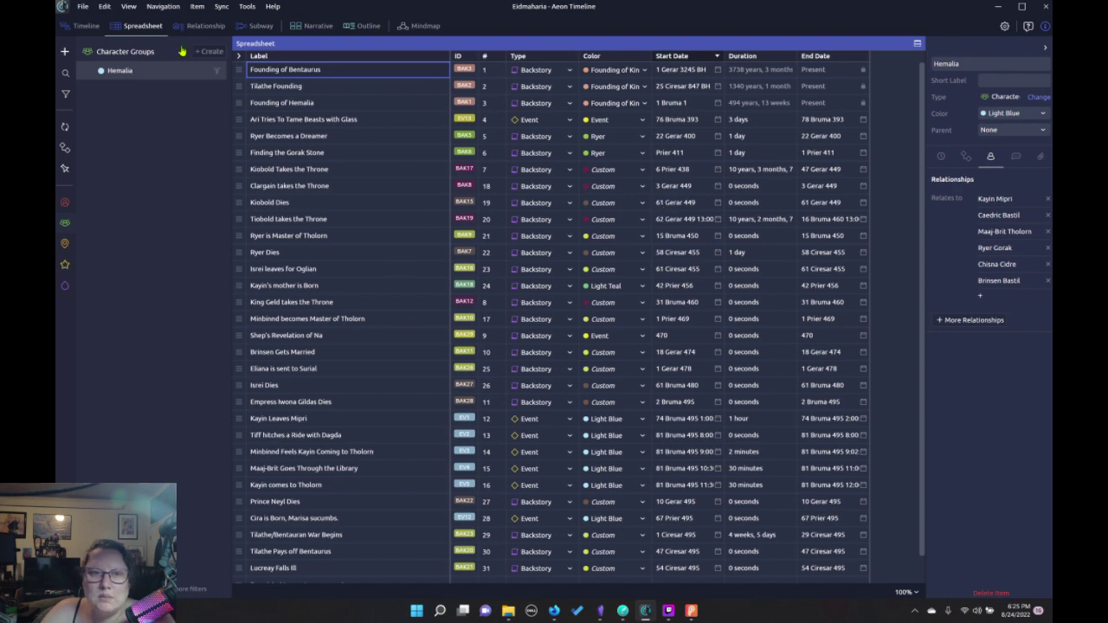
left_click(204, 28)
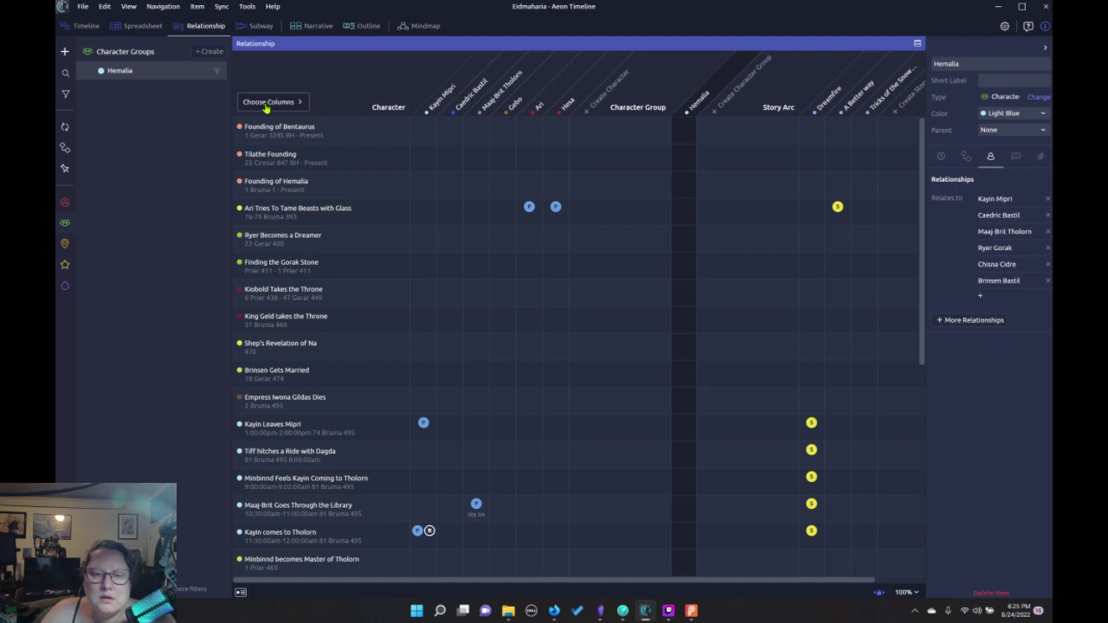
left_click(267, 102)
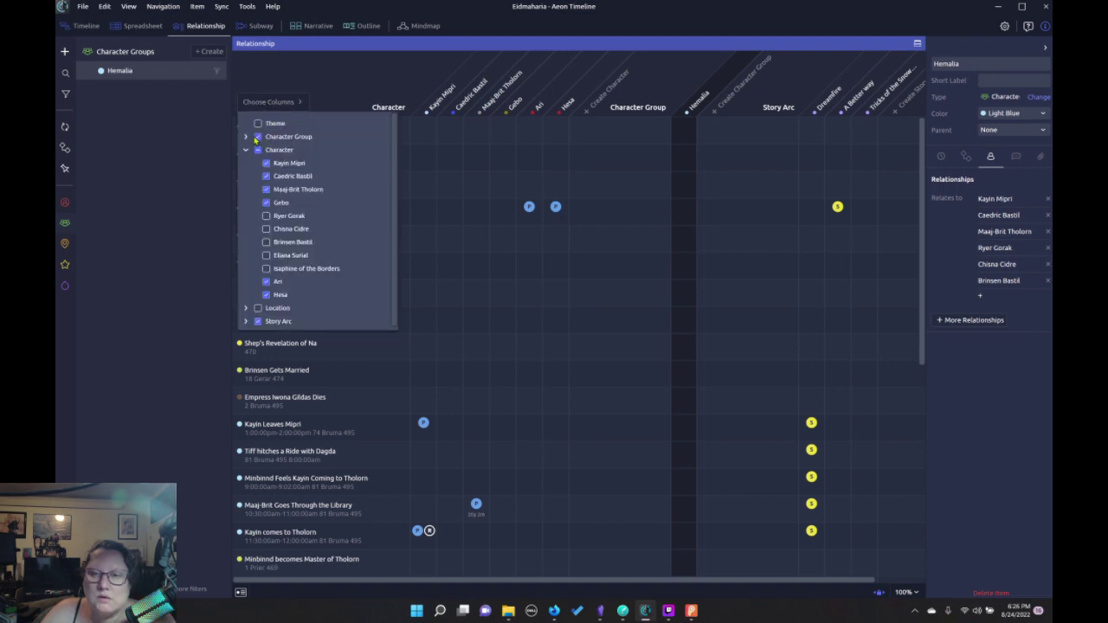
left_click(614, 170)
scroll(611, 183, "down", 10)
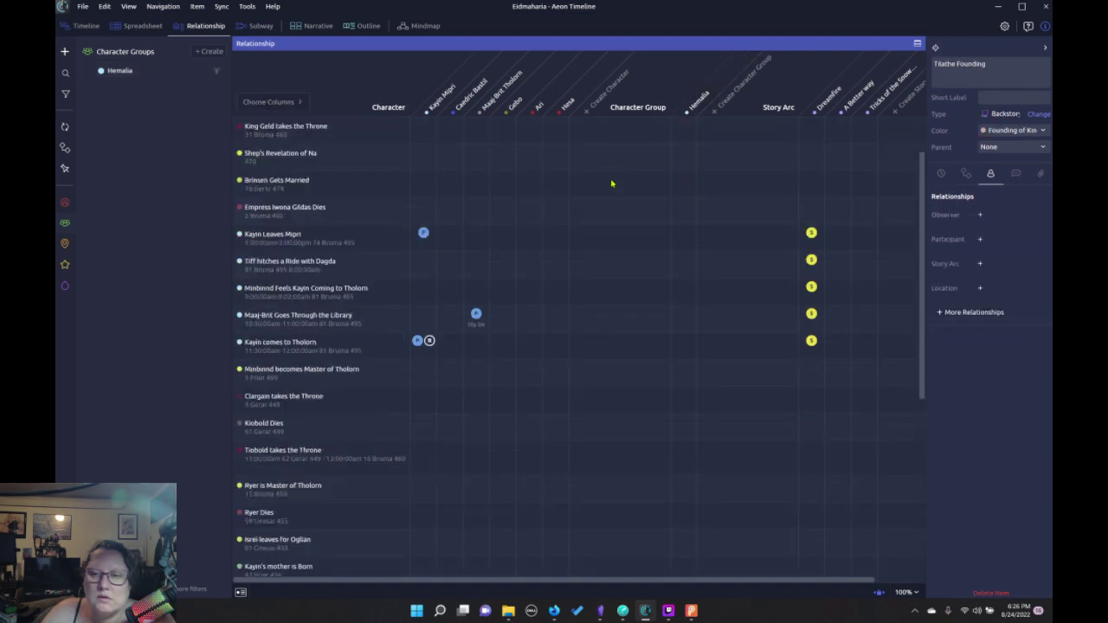
scroll(611, 187, "up", 10)
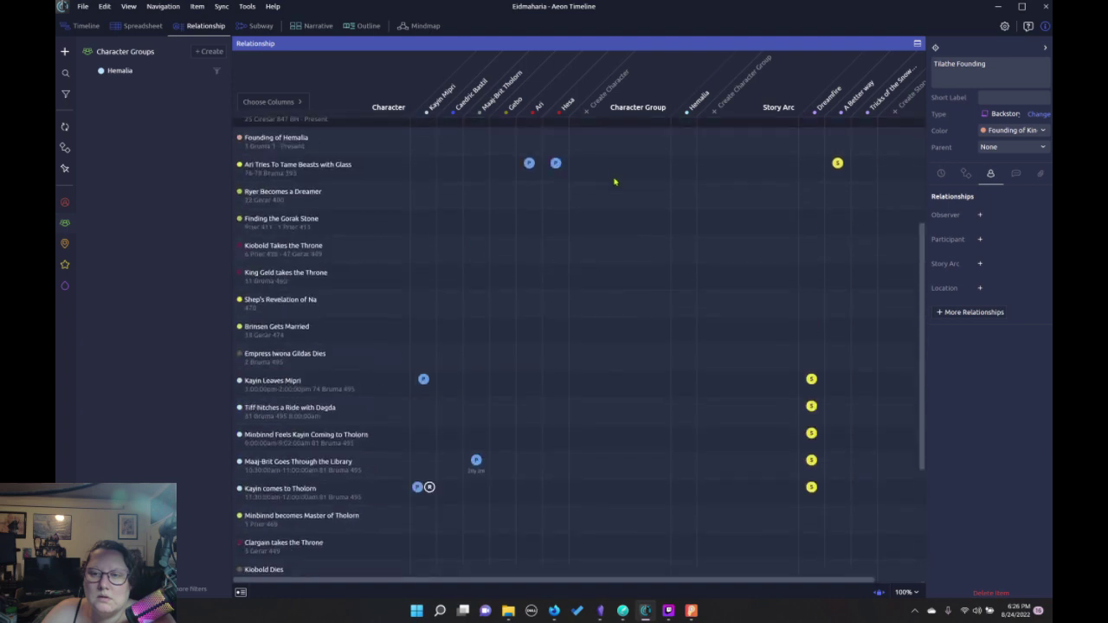
Hide the Character Group columns in the Relationship view
left_click(290, 104)
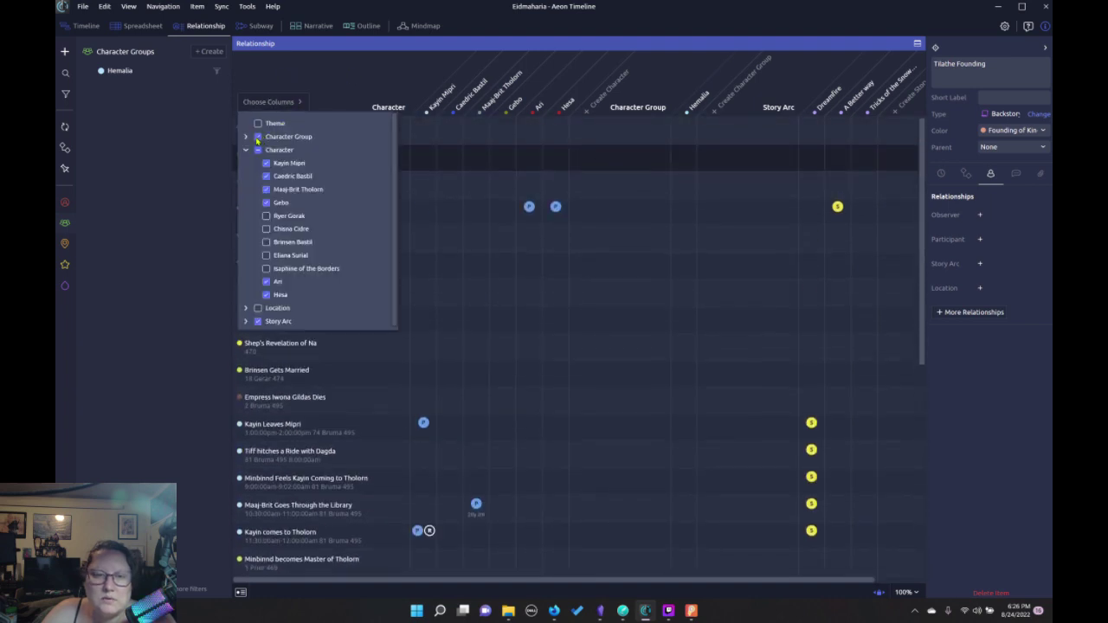
left_click(257, 137)
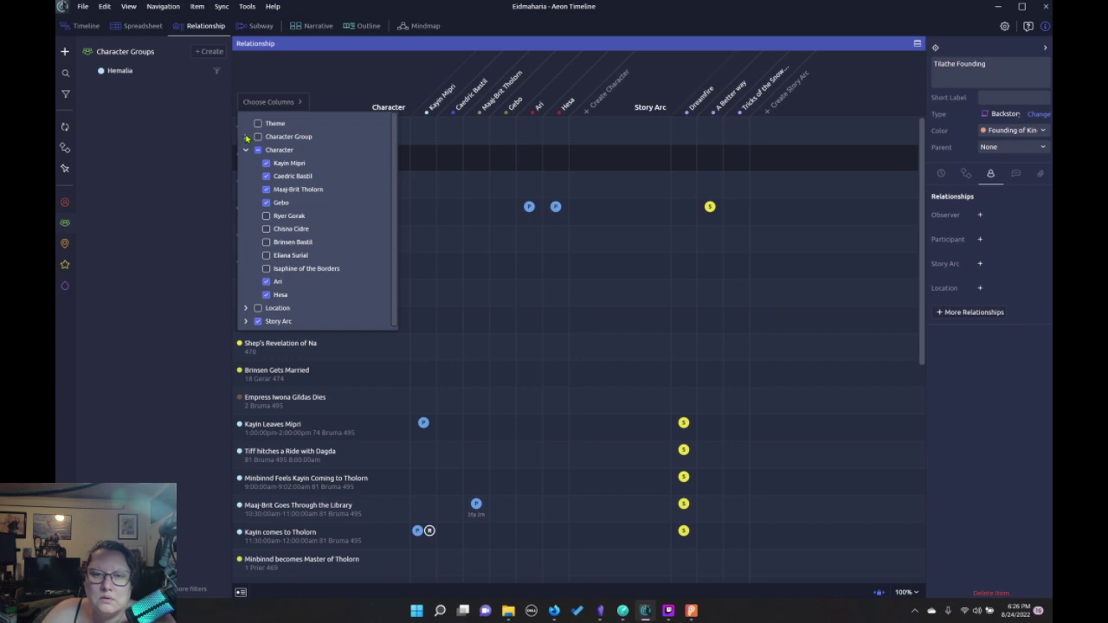
left_click(246, 138)
left_click(248, 137)
left_click(332, 65)
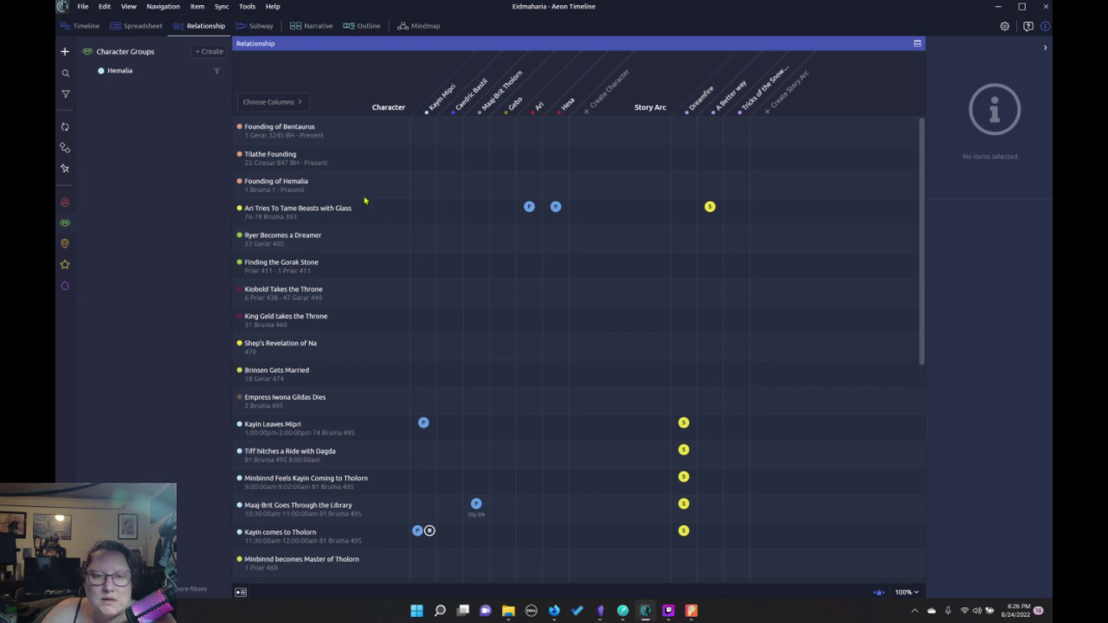
Try showing the Narrative Position for each item in the Relationship view, and turn it off again
scroll(354, 225, "down", 1)
scroll(354, 224, "down", 8)
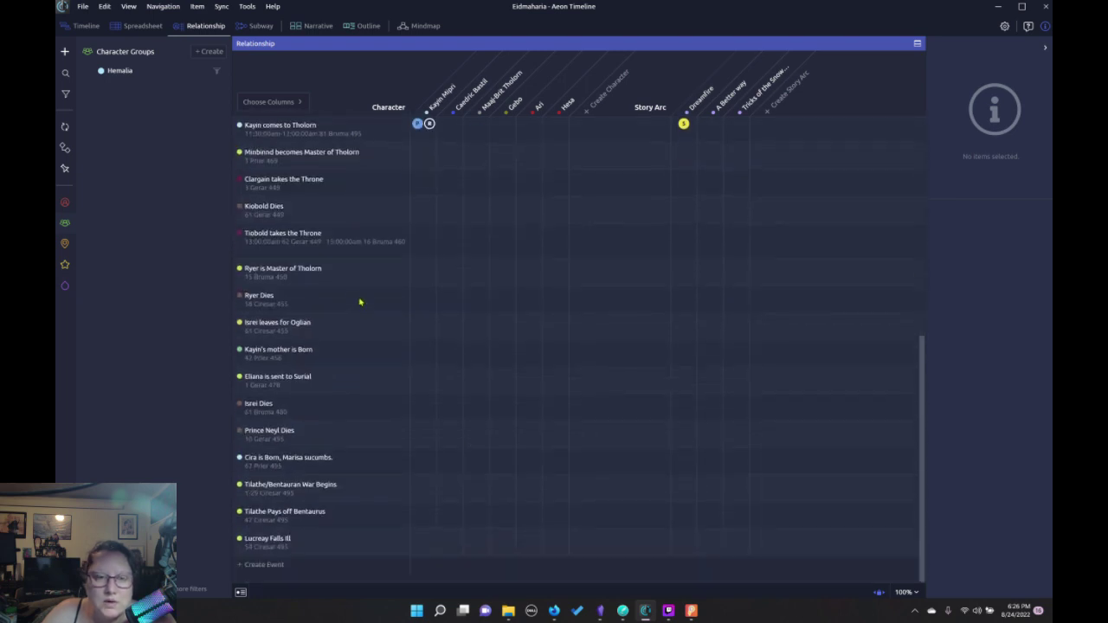
scroll(362, 299, "up", 3)
scroll(362, 299, "down", 5)
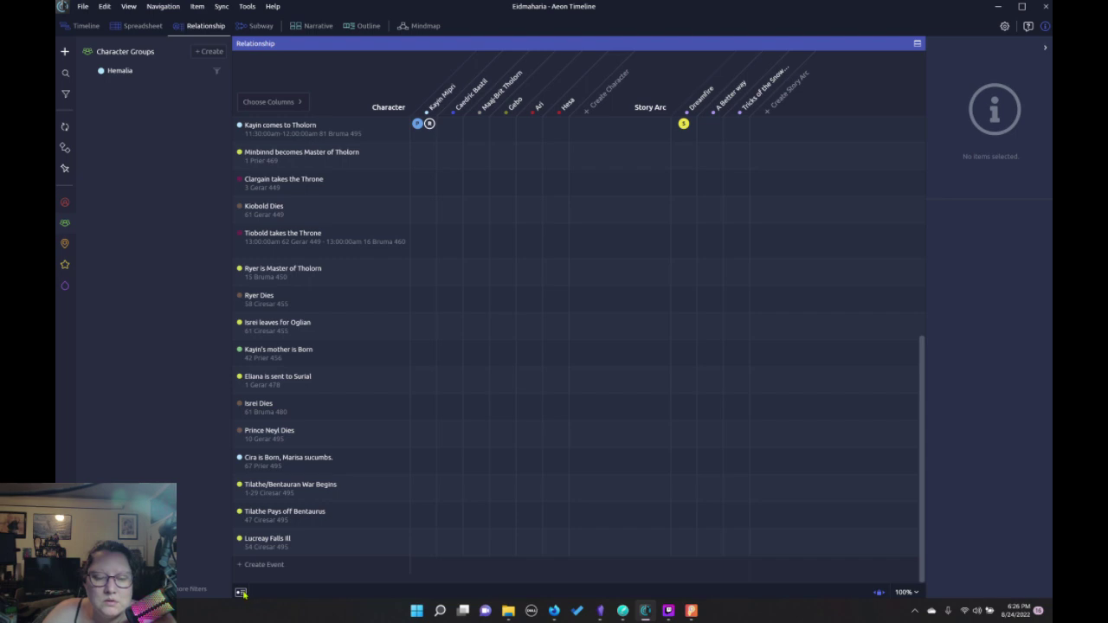
left_click(242, 593)
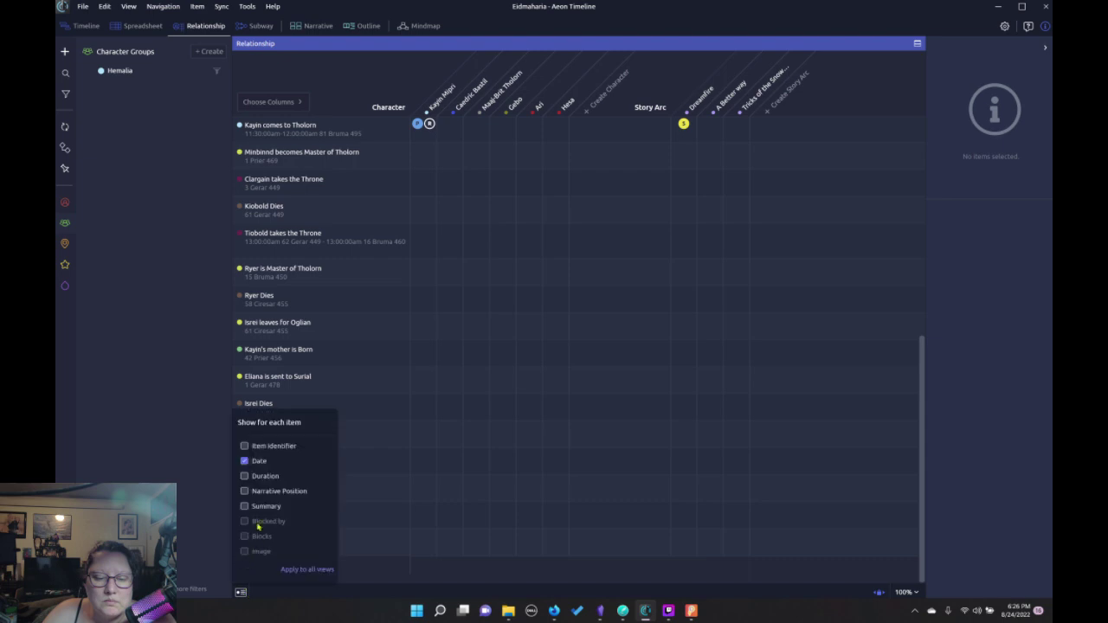
left_click(245, 495)
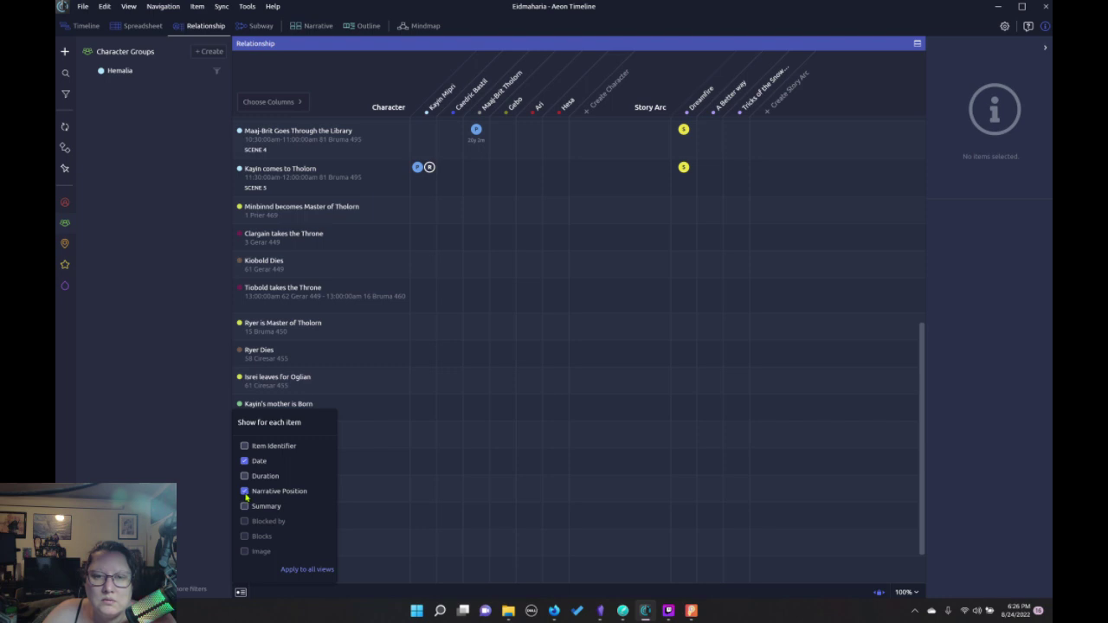
scroll(425, 420, "up", 3)
scroll(423, 424, "up", 2)
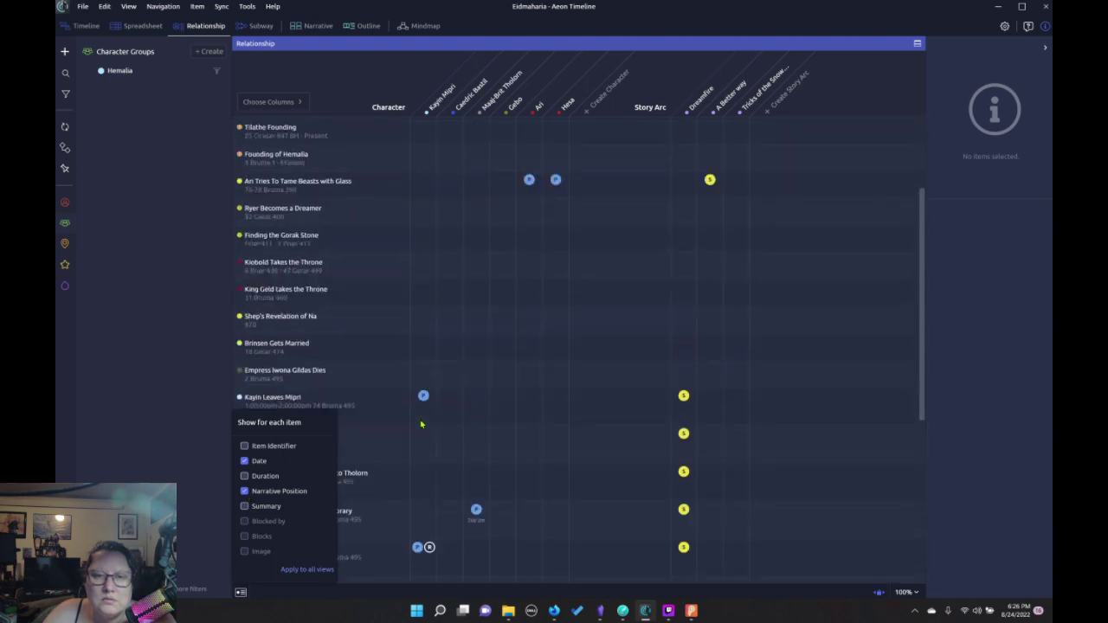
scroll(420, 437, "down", 5)
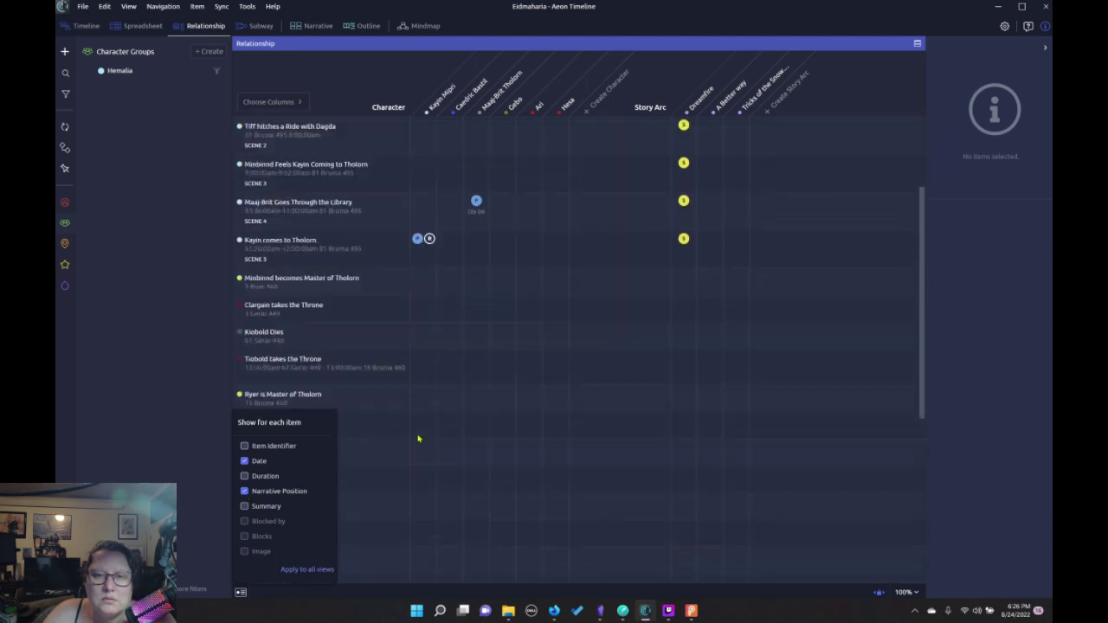
left_click(247, 491)
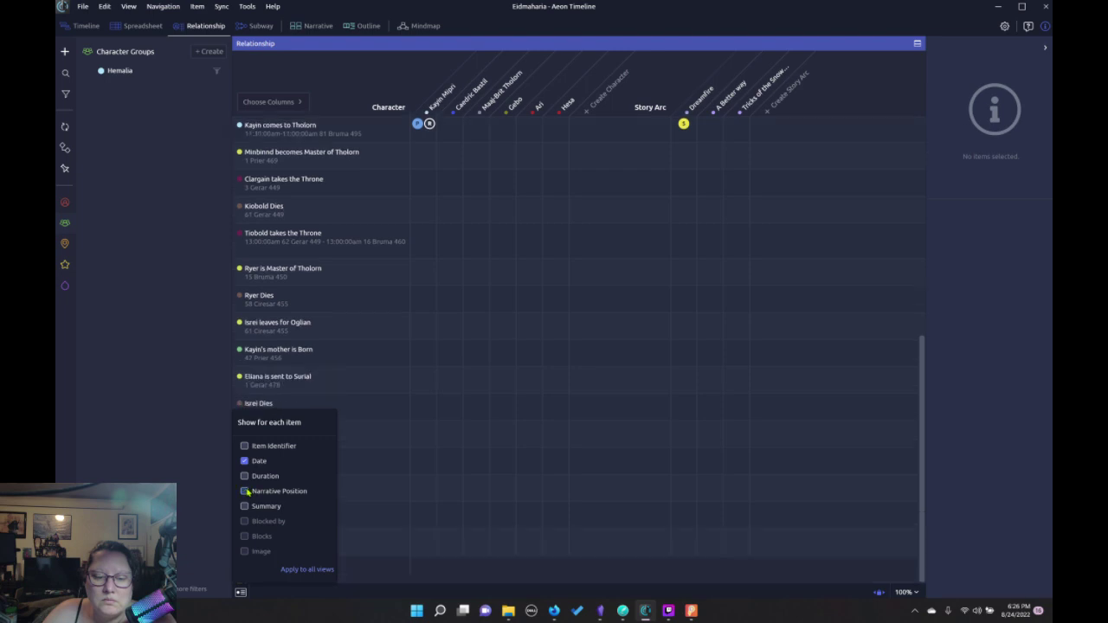
left_click(197, 523)
scroll(312, 292, "up", 5)
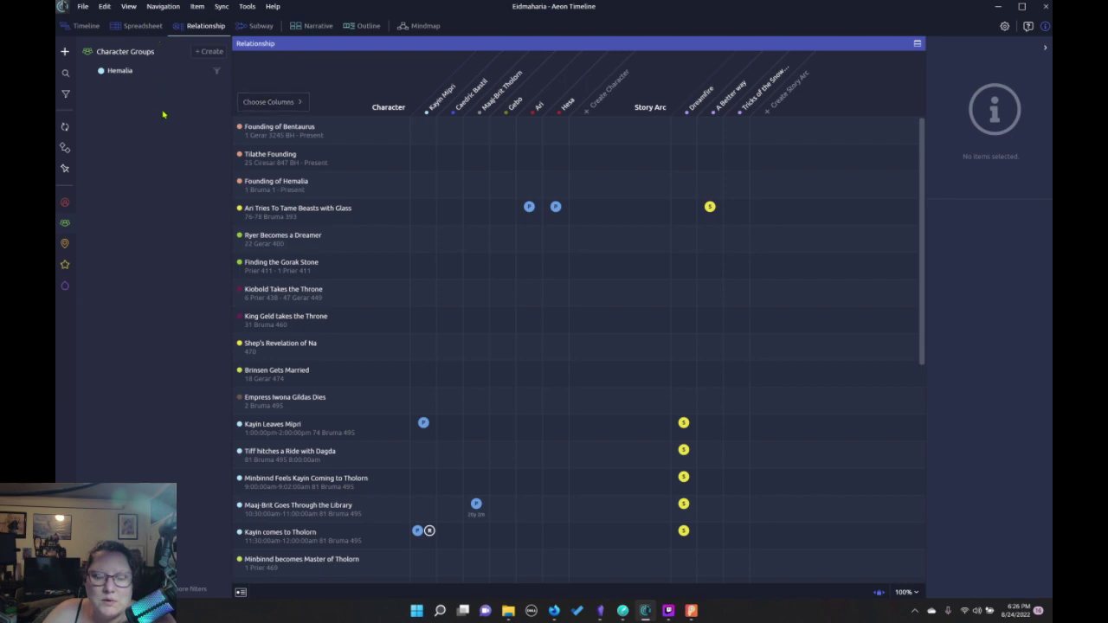
Add the Story Arc and Location columns to the Spreadsheet view
left_click(142, 29)
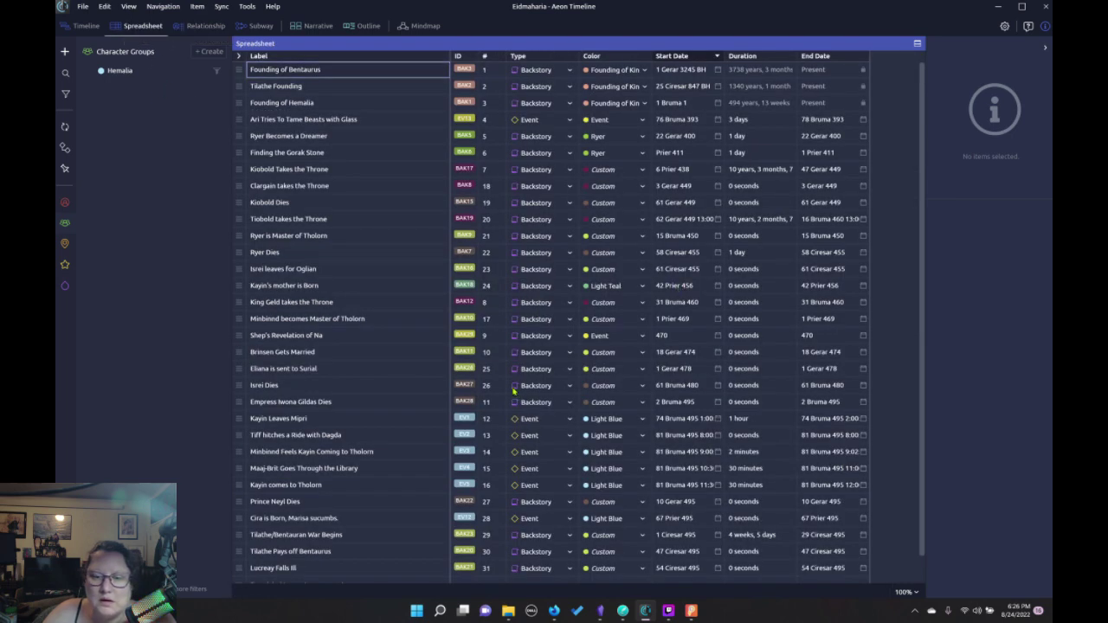
scroll(477, 394, "down", 1)
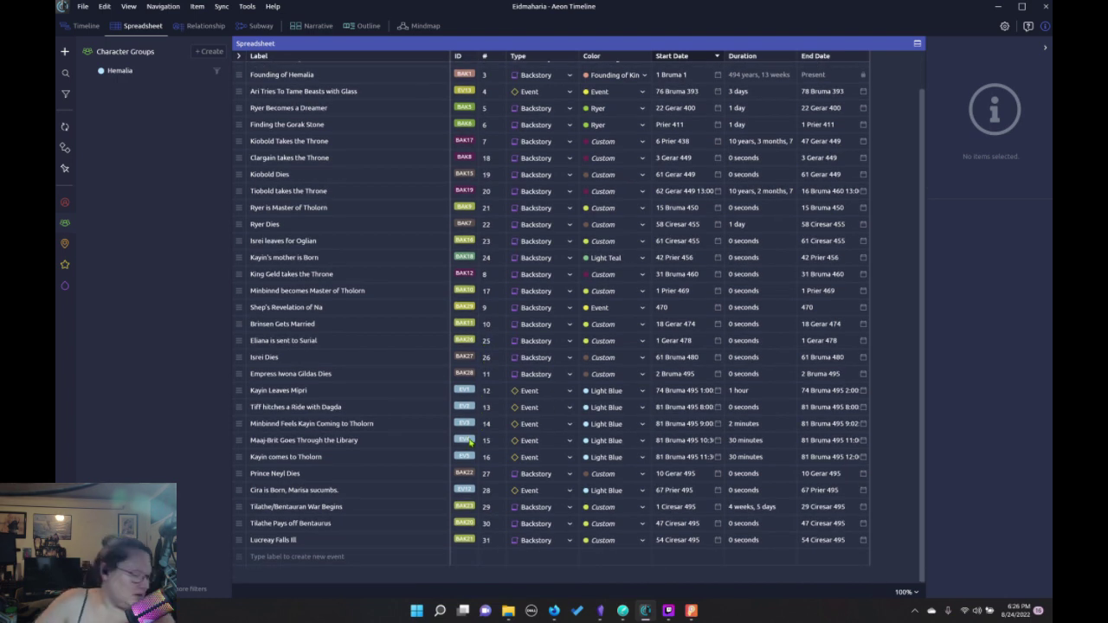
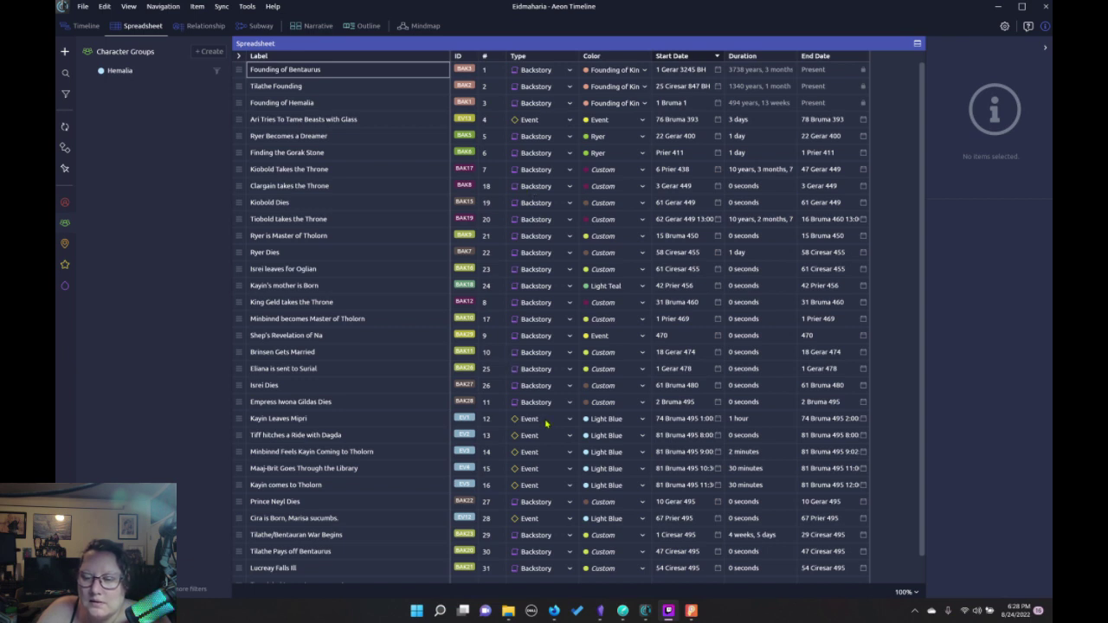
left_click(918, 49)
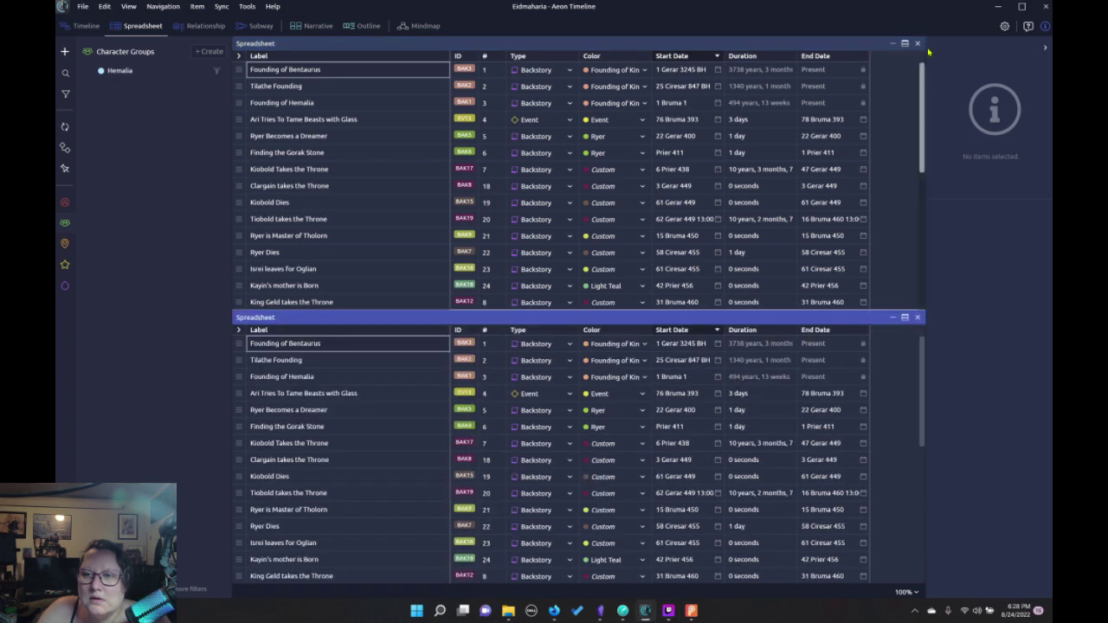
left_click(239, 56)
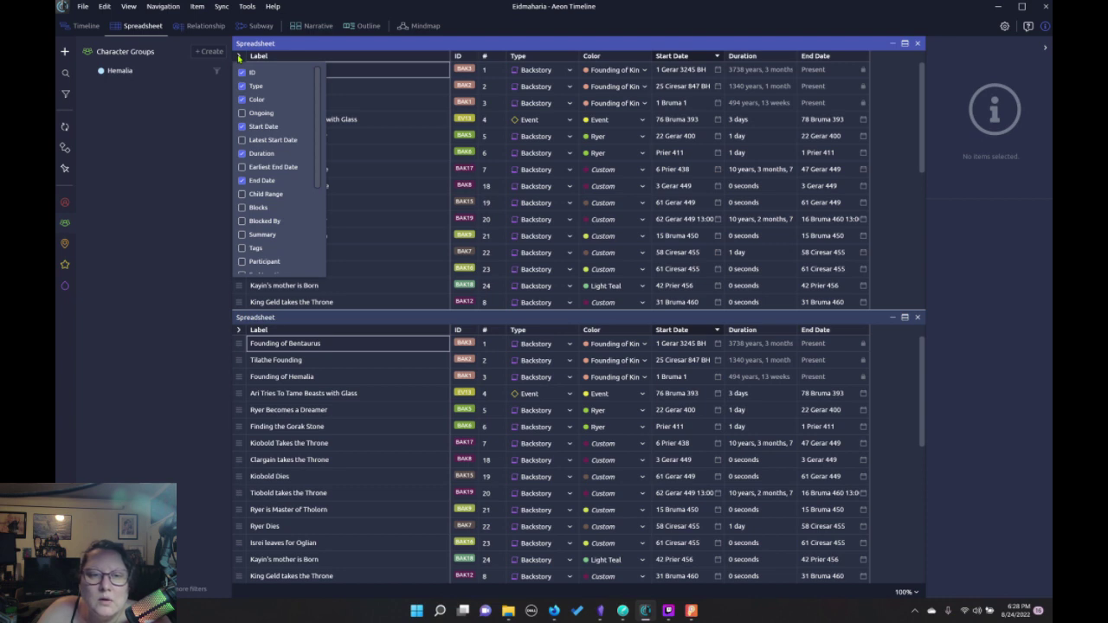
scroll(260, 174, "down", 3)
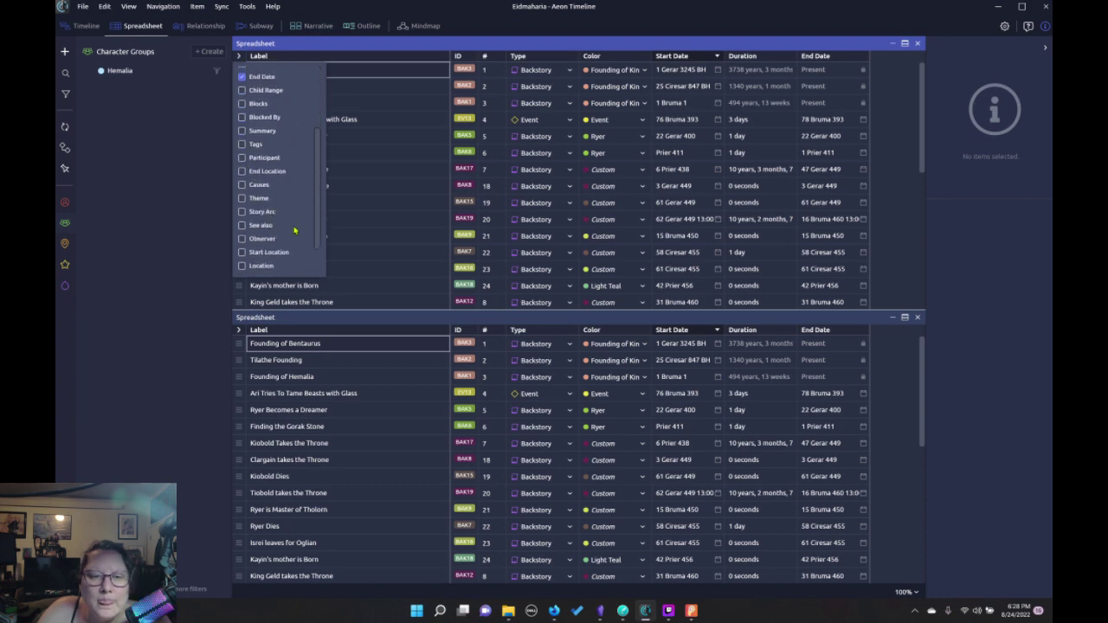
left_click(243, 212)
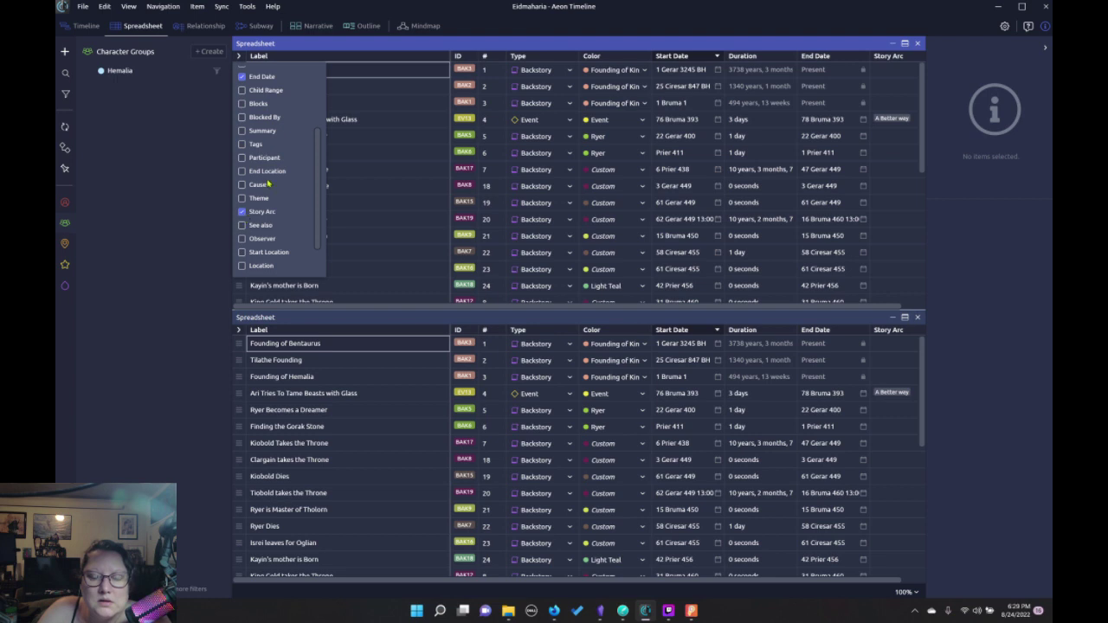
left_click(243, 268)
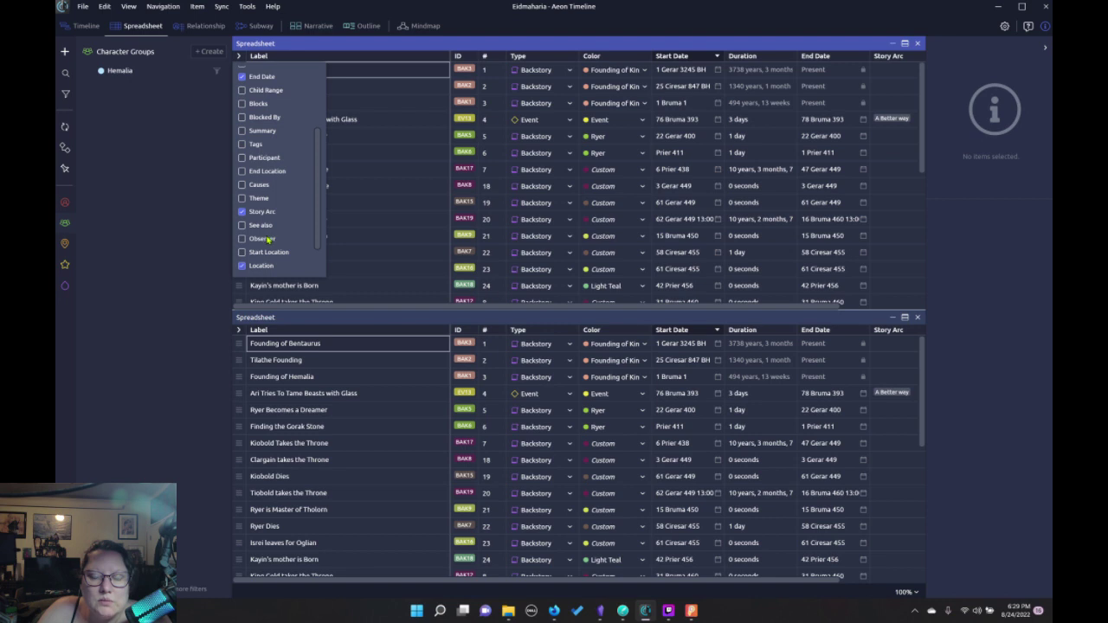
left_click(950, 237)
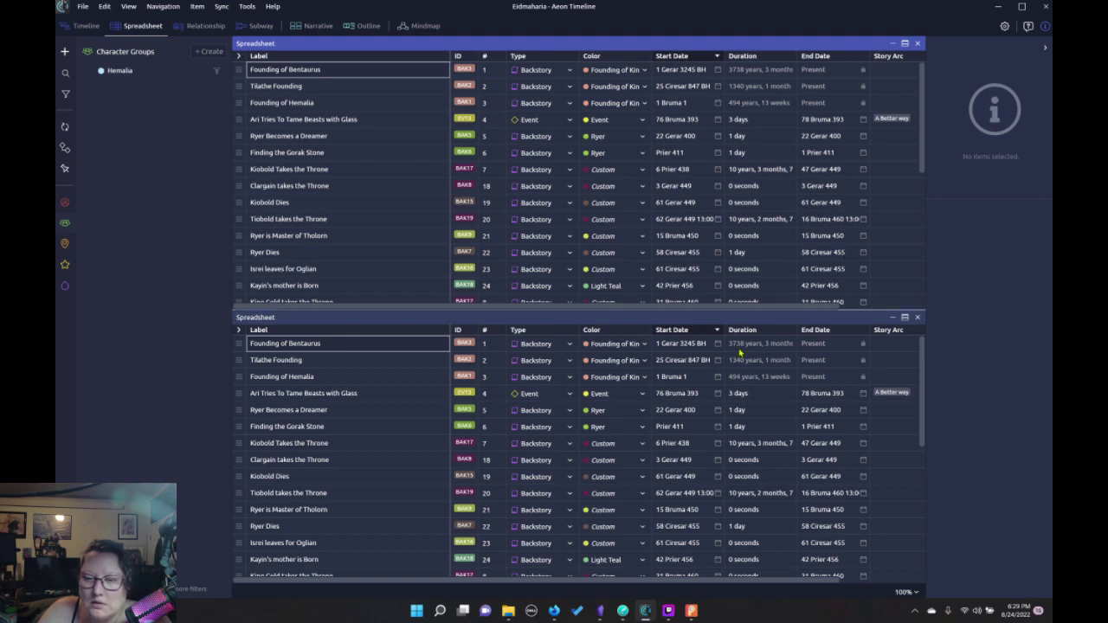
Close the duplicate spreadsheet panes so that a single Spreadsheet pane remains
scroll(520, 221, "down", 10)
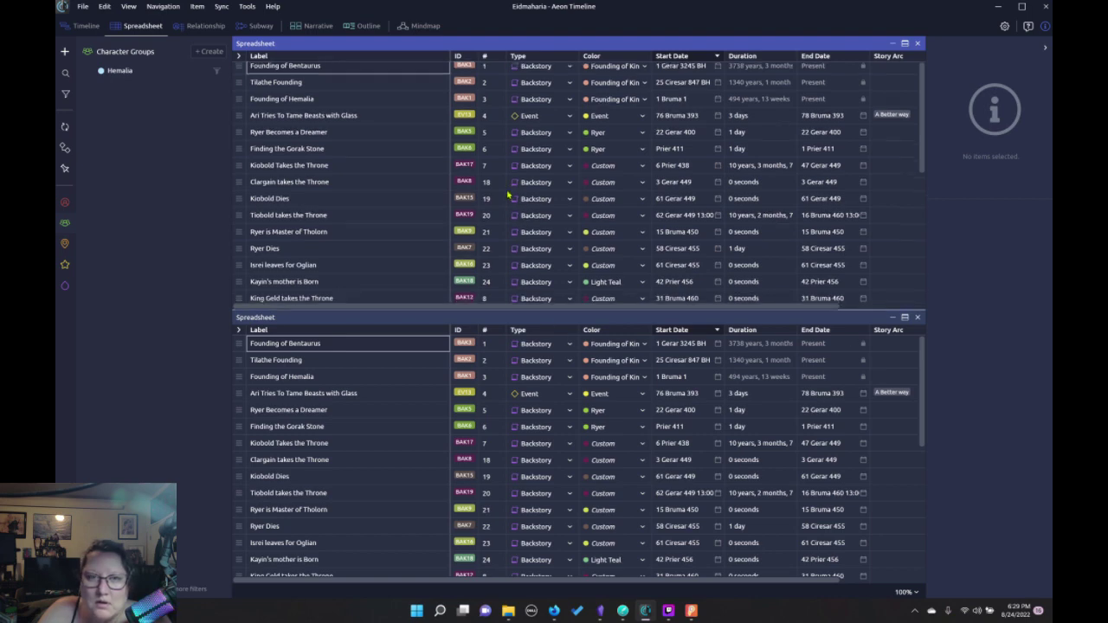
scroll(875, 103, "up", 10)
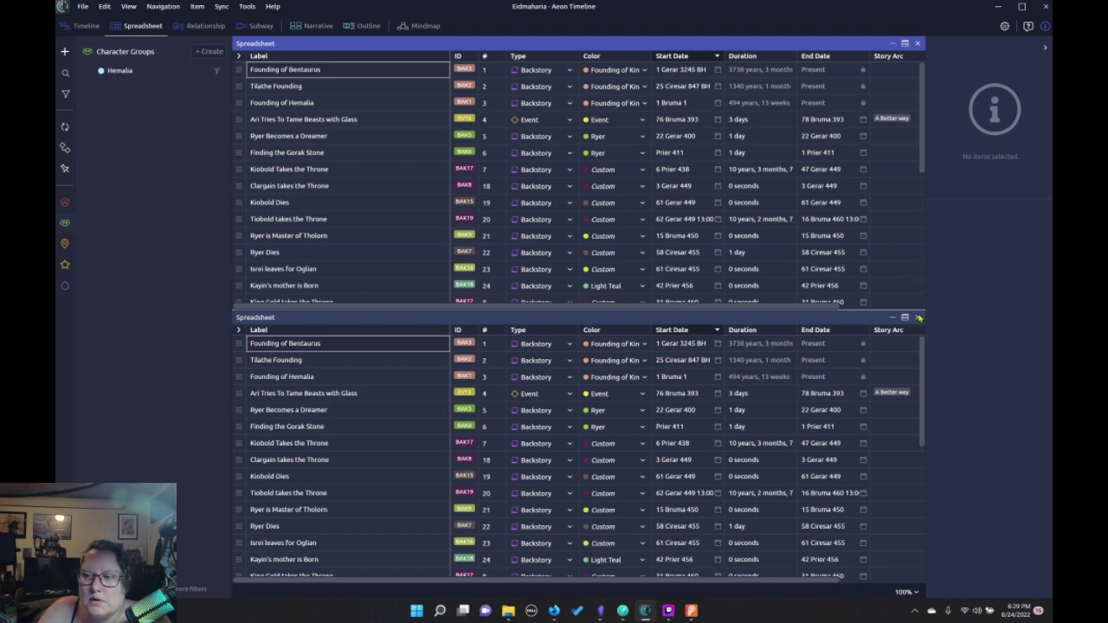
double_click(907, 319)
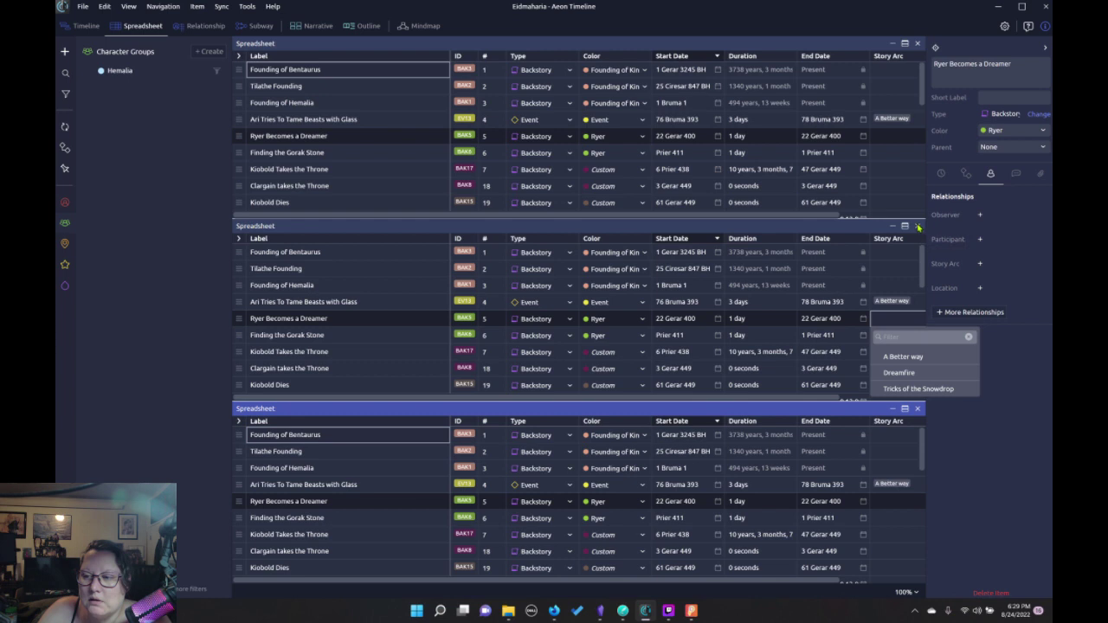
left_click(918, 227)
left_click(898, 219)
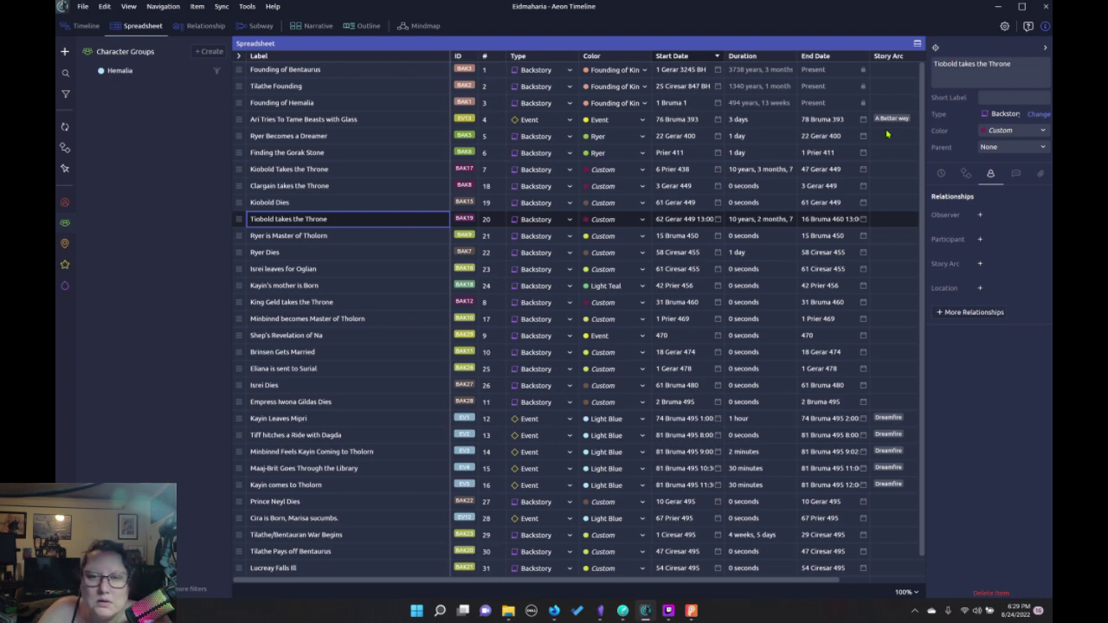
Review the full list of columns available for the Spreadsheet view
left_click(239, 57)
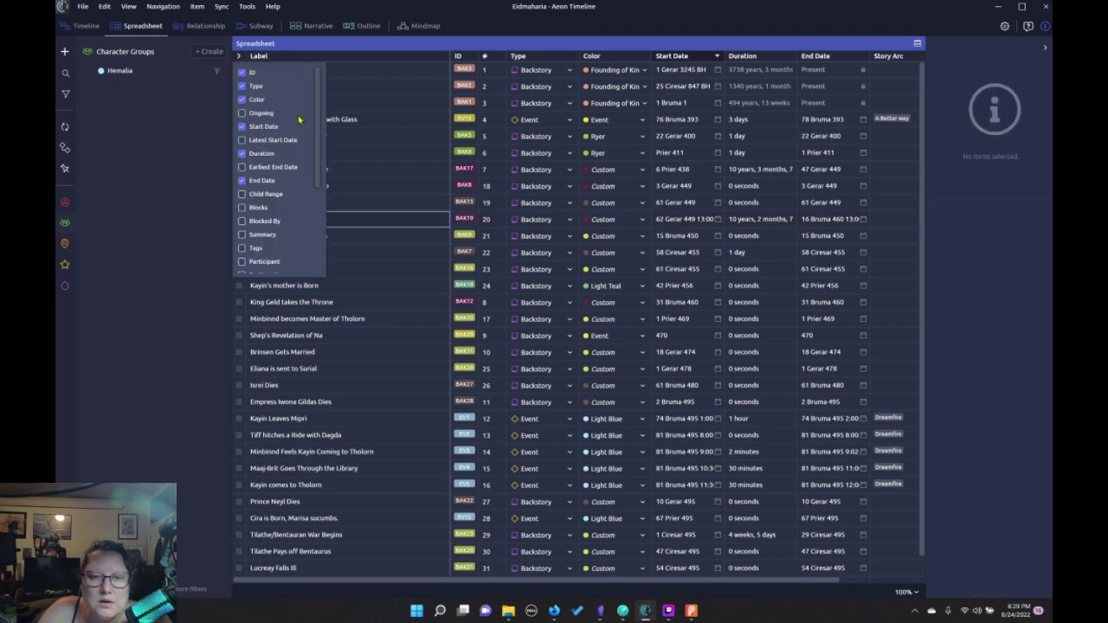
scroll(299, 119, "down", 3)
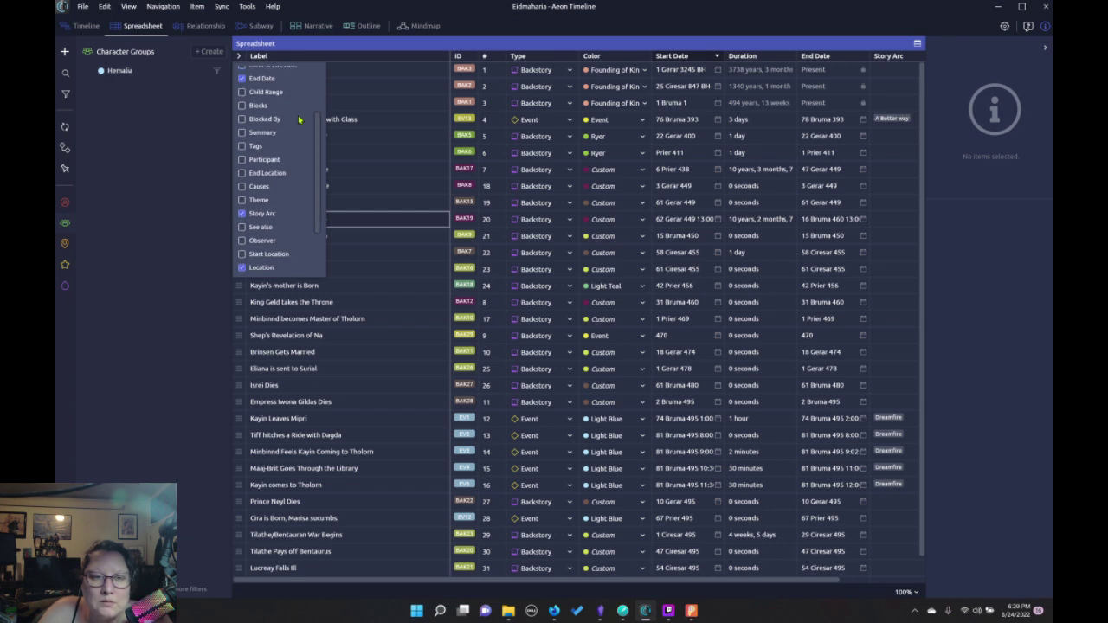
scroll(297, 126, "down", 1)
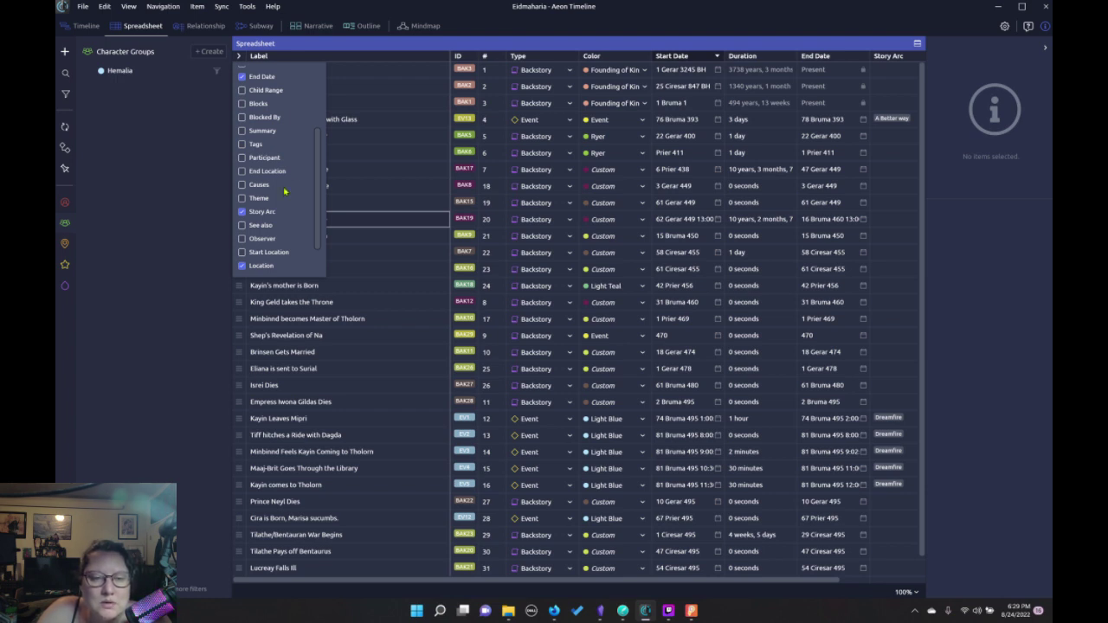
scroll(280, 201, "down", 1)
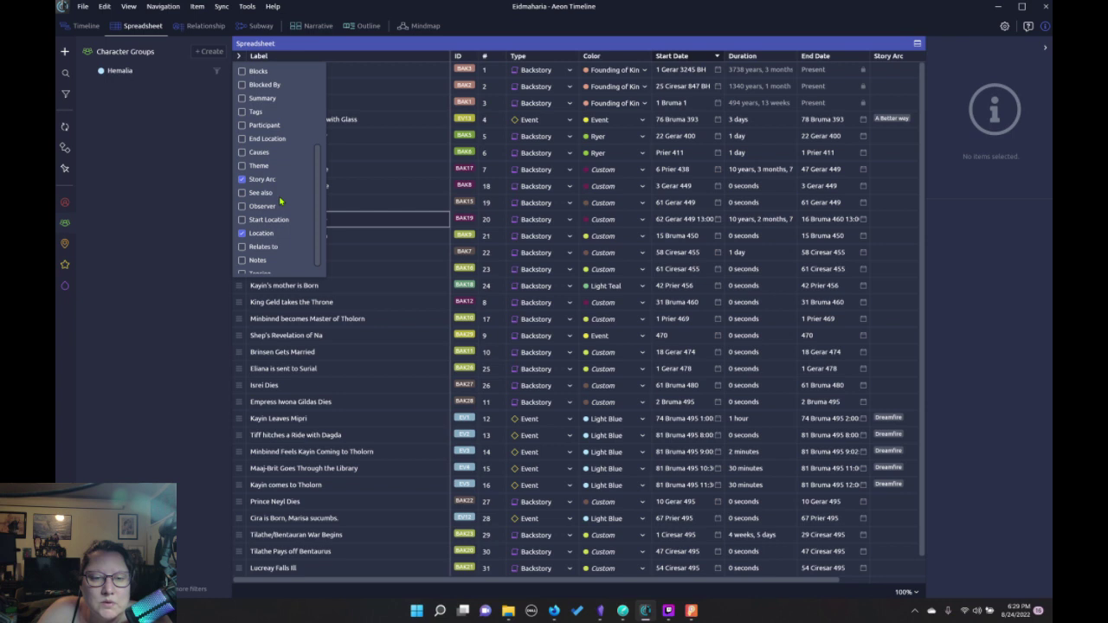
scroll(279, 201, "down", 1)
scroll(274, 198, "up", 6)
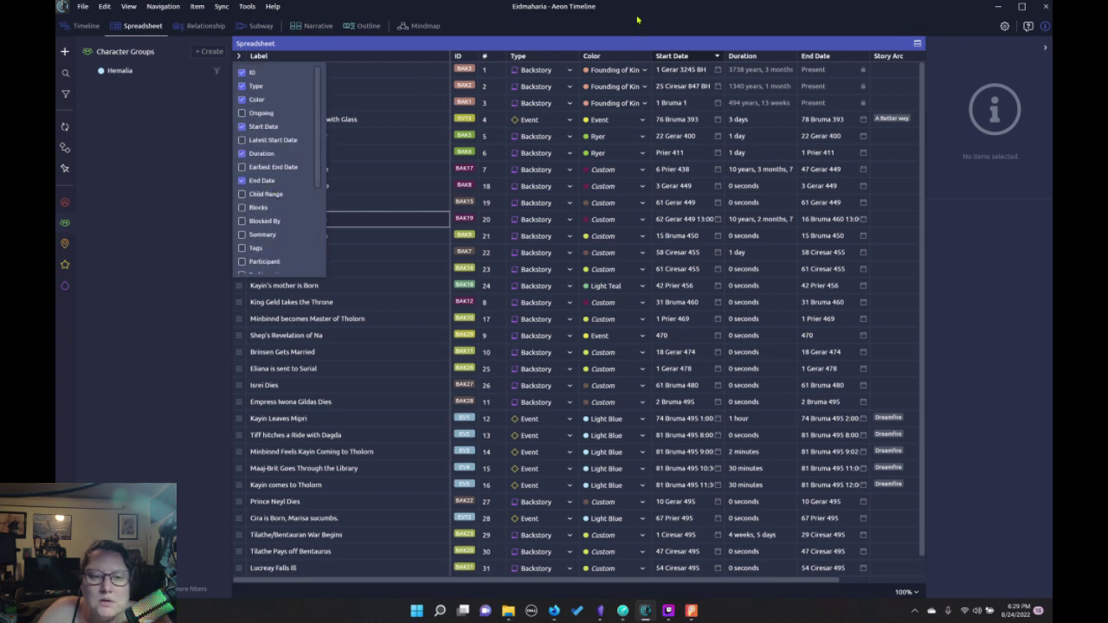
Look through the Spreadsheet, Relationship, Subway, Narrative and Outline views, and inspect the Hemalia character group's relationships
left_click(239, 55)
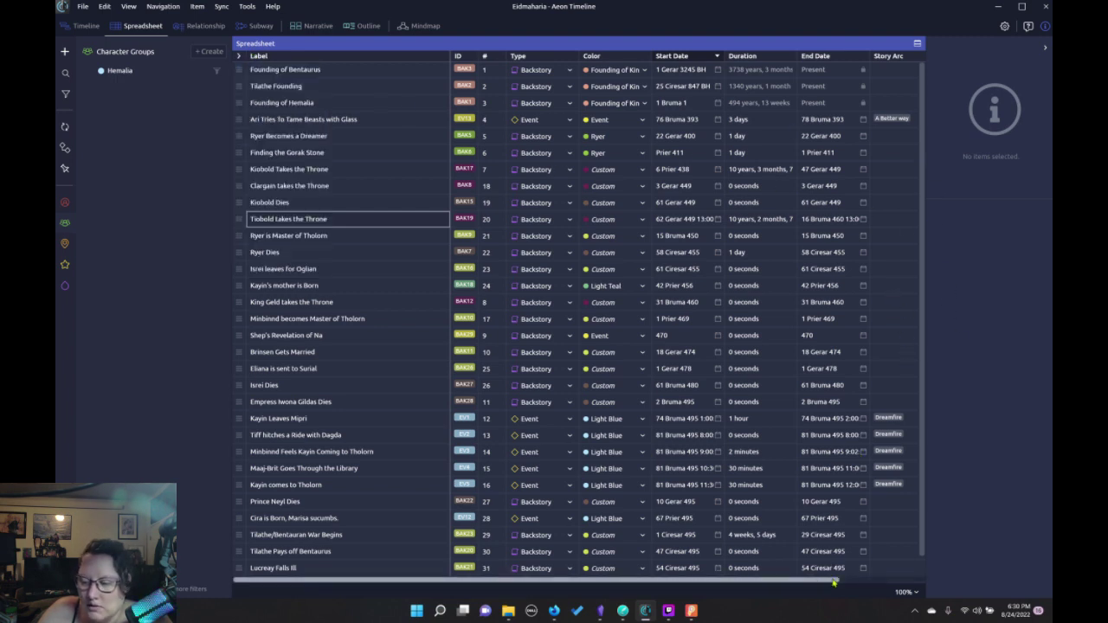
left_click_drag(831, 582, 693, 578)
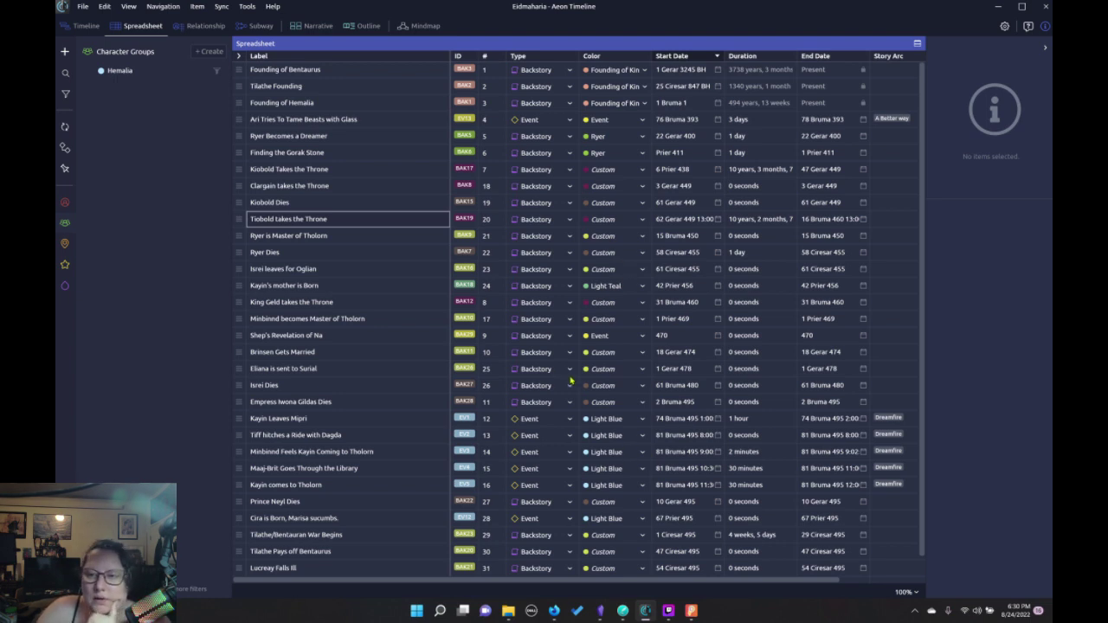
left_click(203, 26)
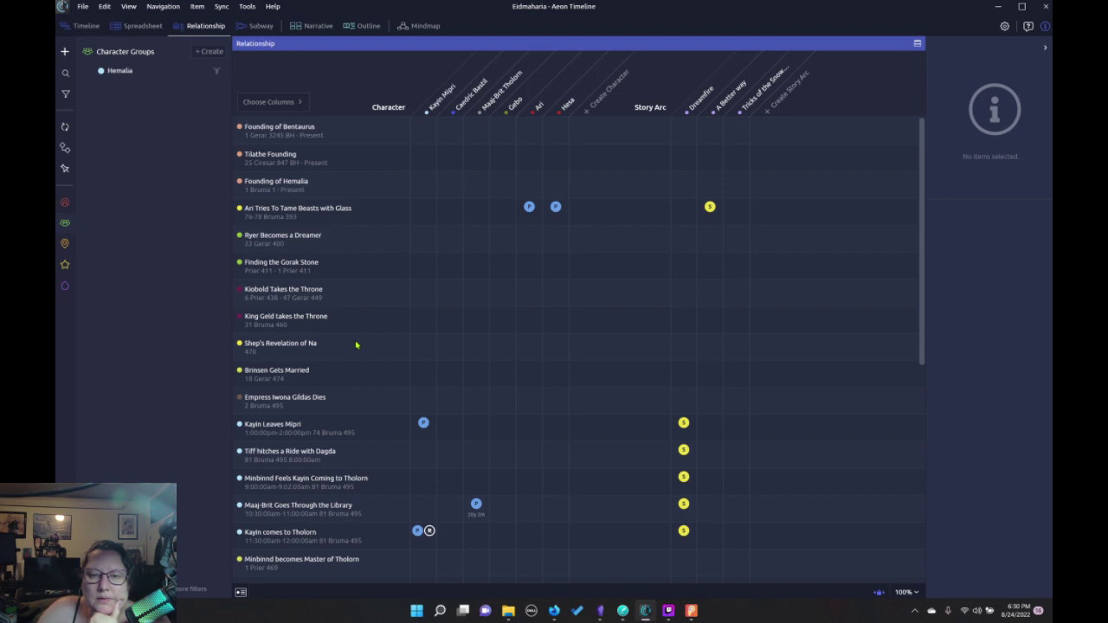
scroll(346, 342, "down", 5)
scroll(341, 338, "up", 5)
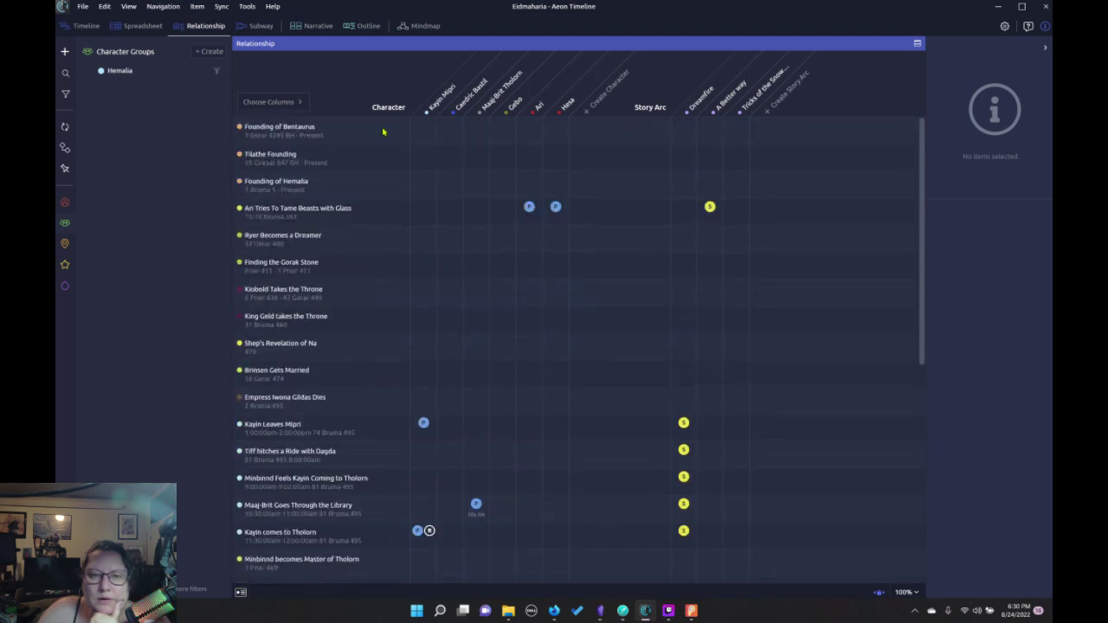
left_click(260, 26)
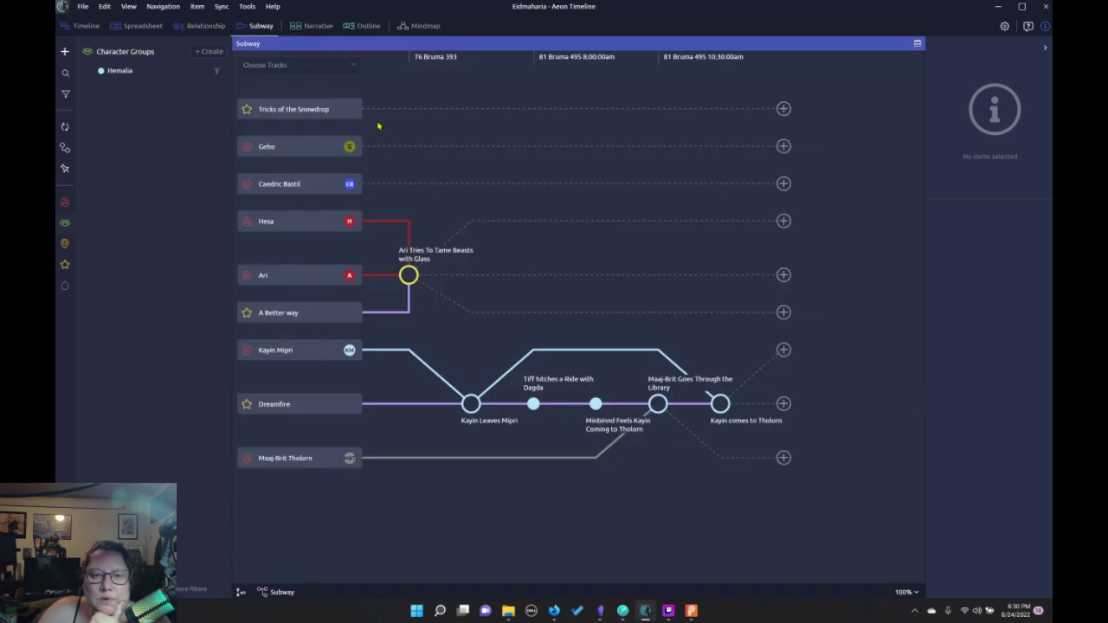
left_click(117, 71)
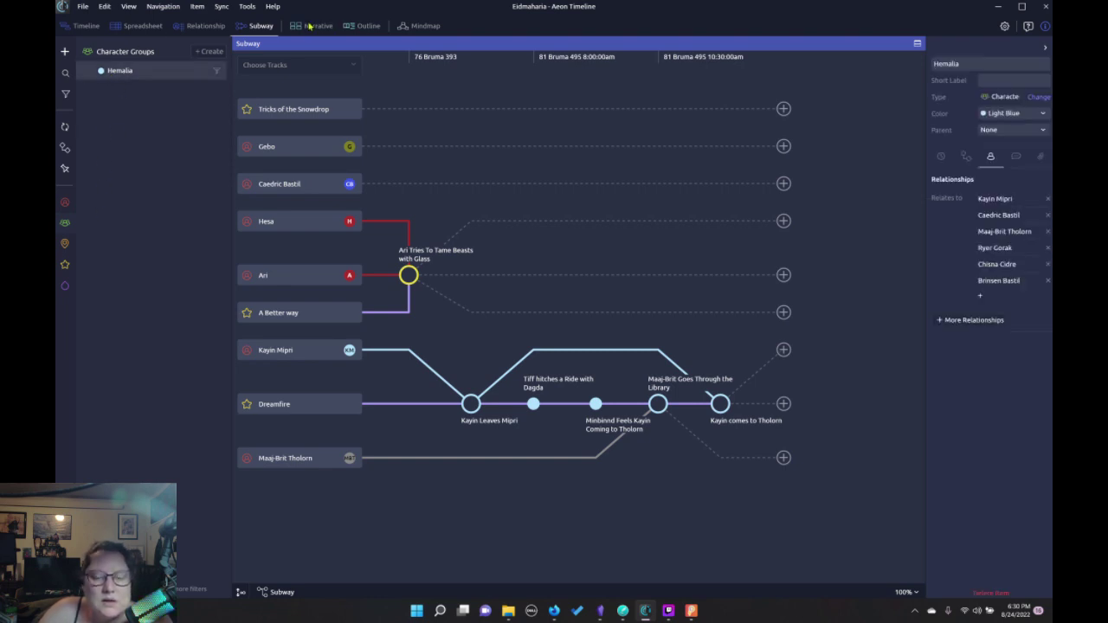
left_click(310, 27)
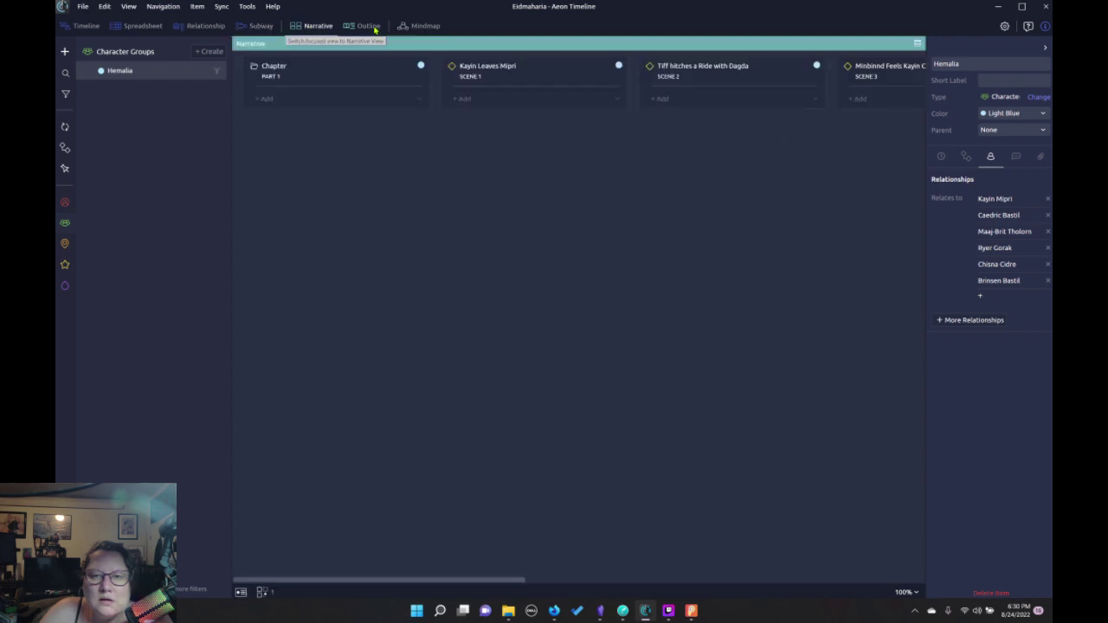
left_click(369, 27)
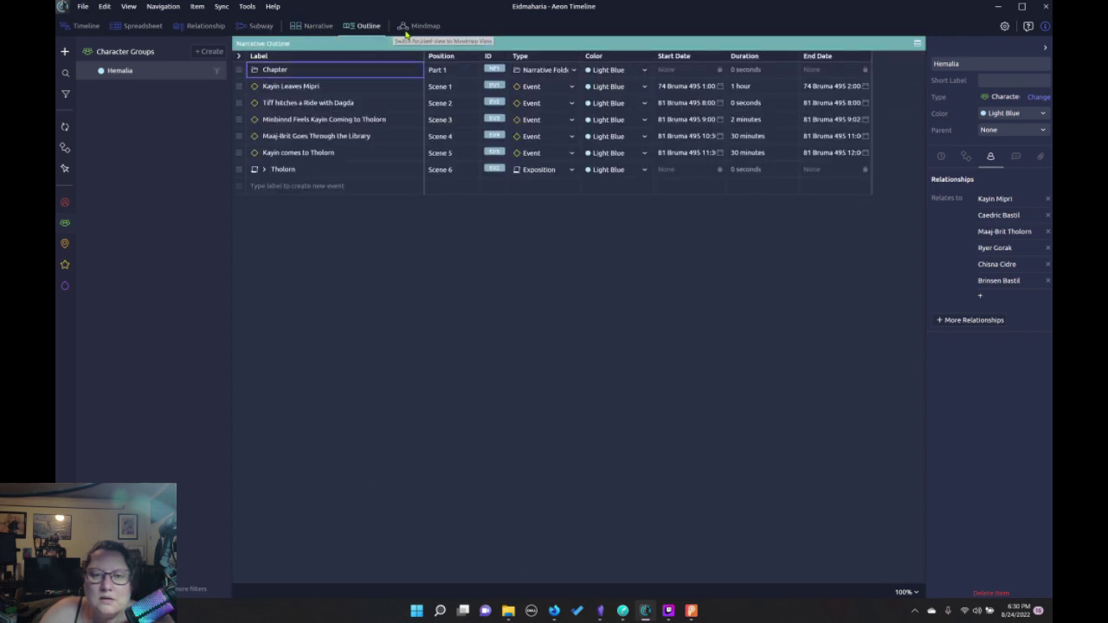
left_click(407, 29)
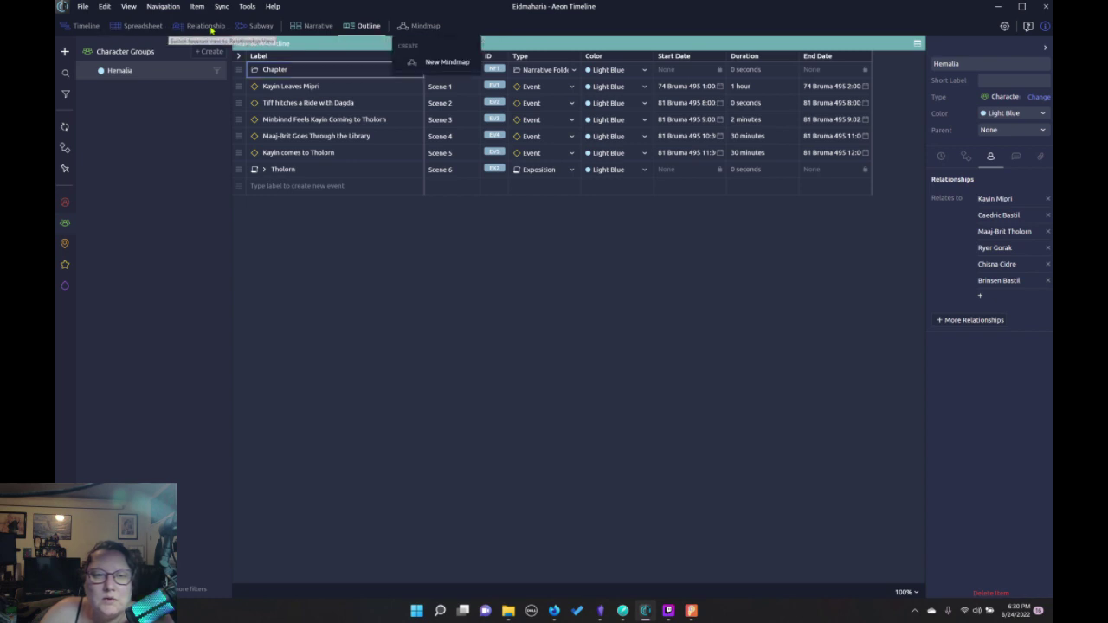
Review the Spreadsheet's events and available columns, and check which details the Relationship view can show for each item
left_click(208, 27)
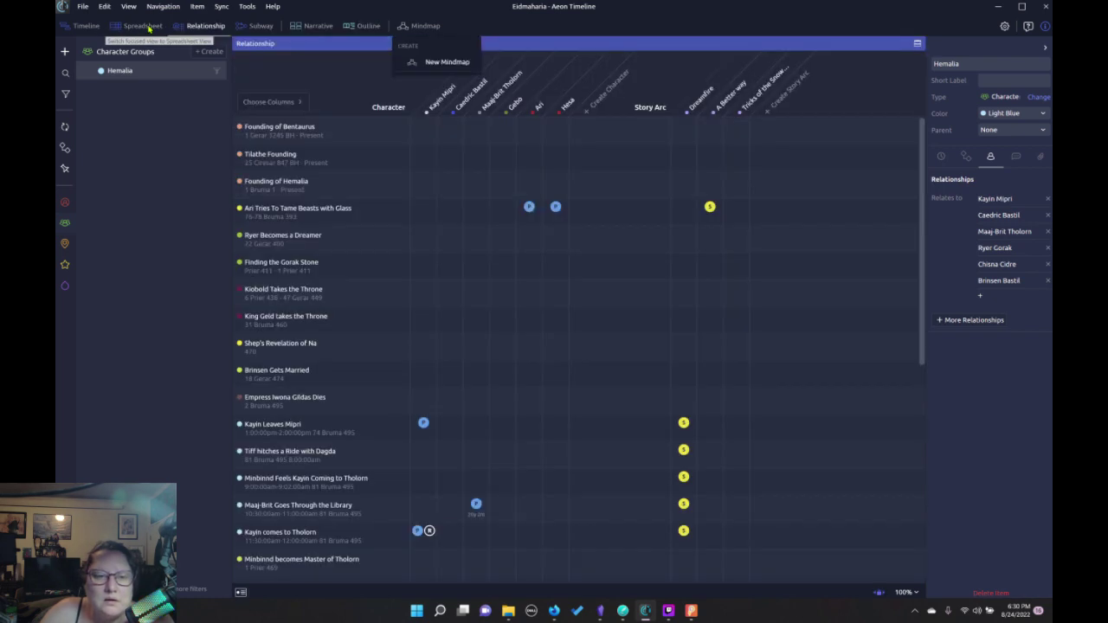
left_click(143, 26)
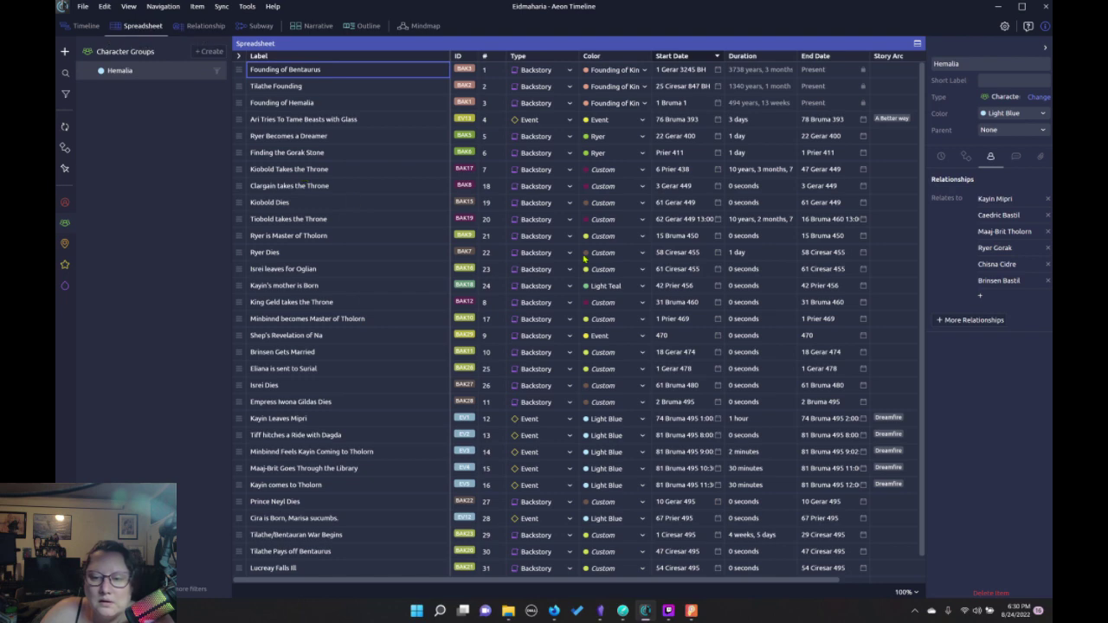
scroll(520, 303, "down", 1)
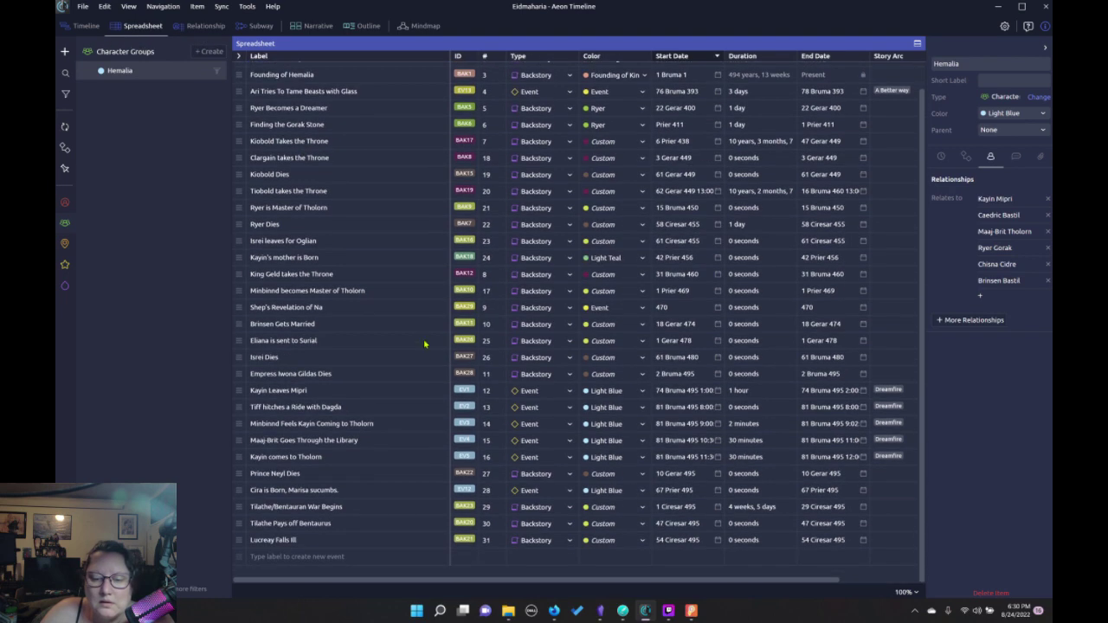
scroll(364, 303, "up", 1)
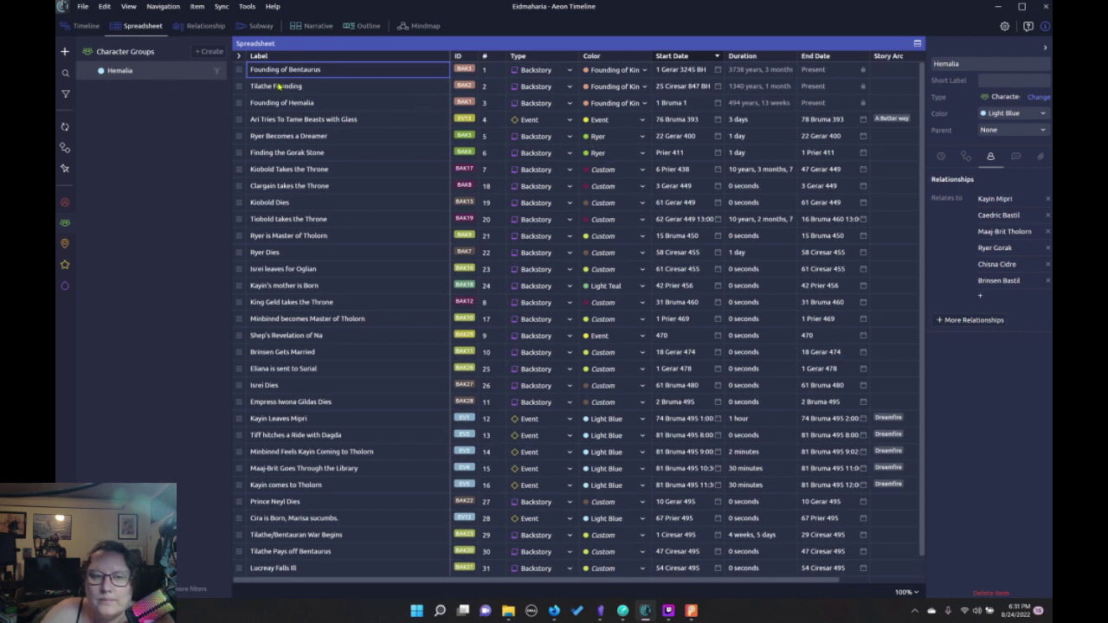
left_click(240, 57)
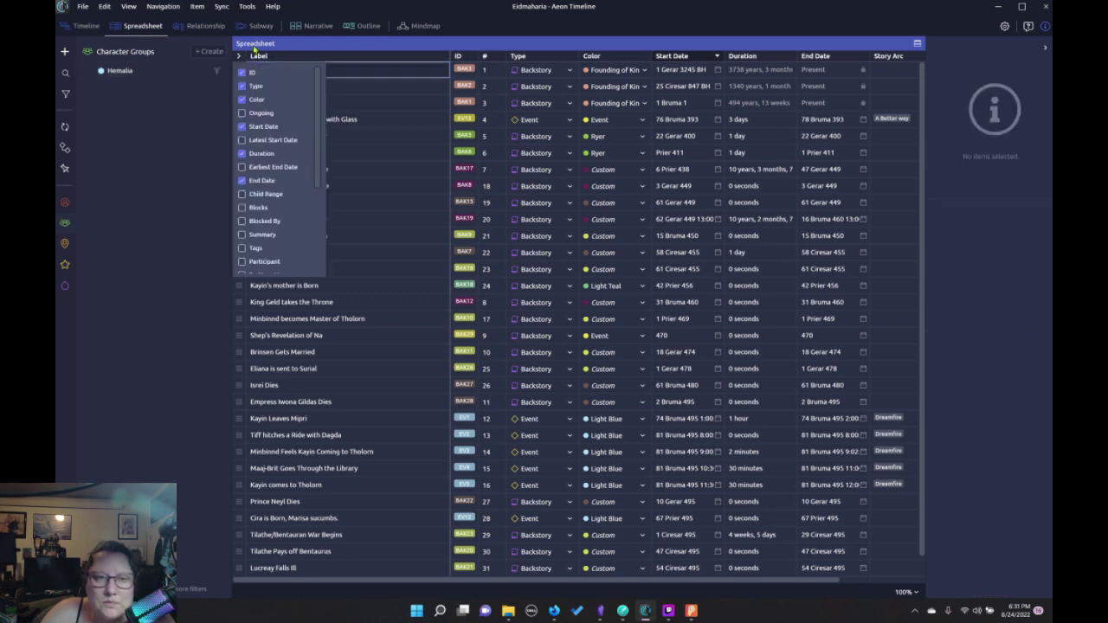
left_click(200, 27)
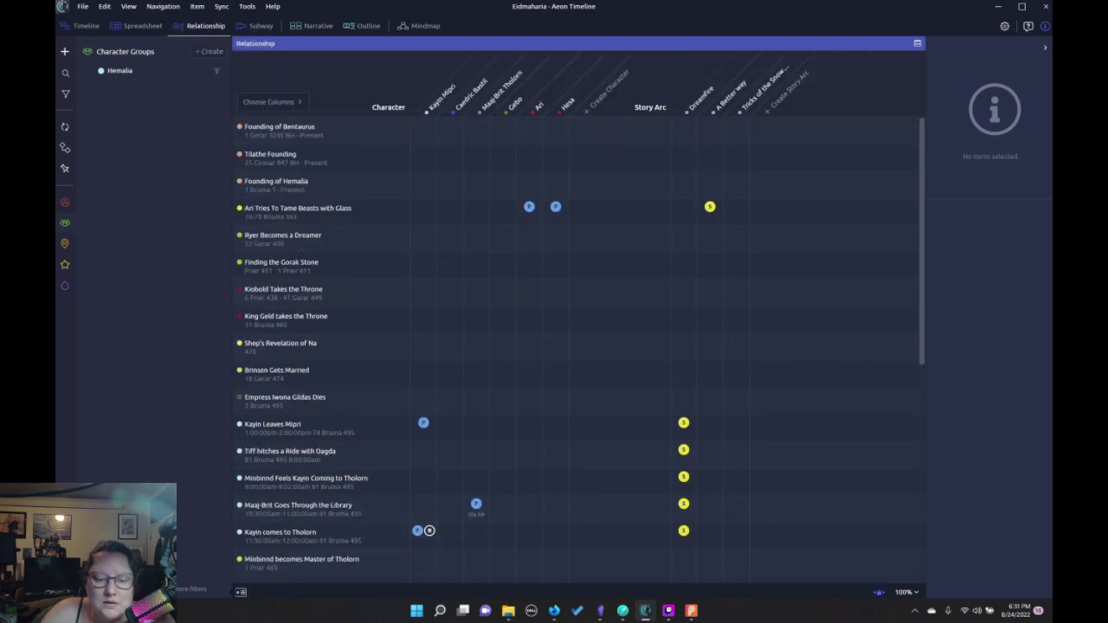
left_click(241, 592)
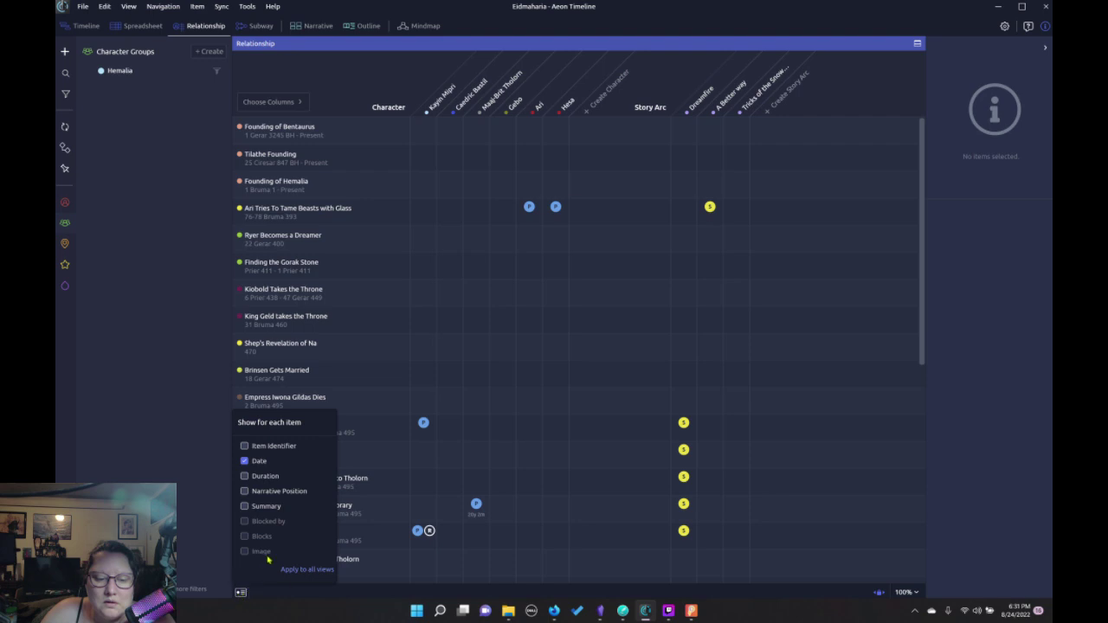
left_click(197, 387)
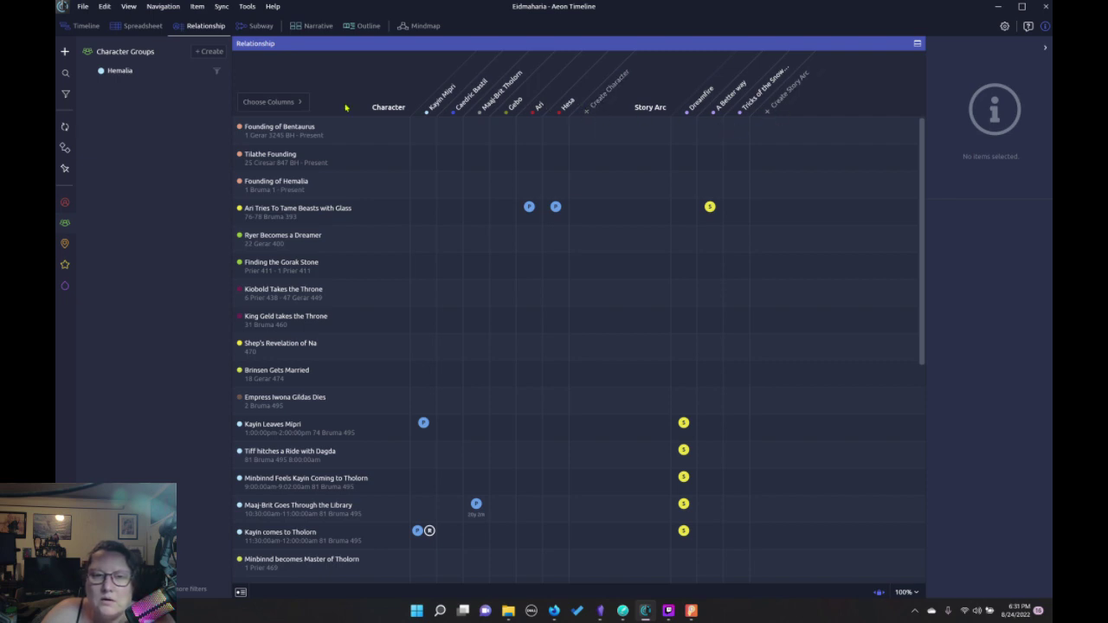
Add the Character Group columns to the Relationship view and look over the event rows
left_click(252, 104)
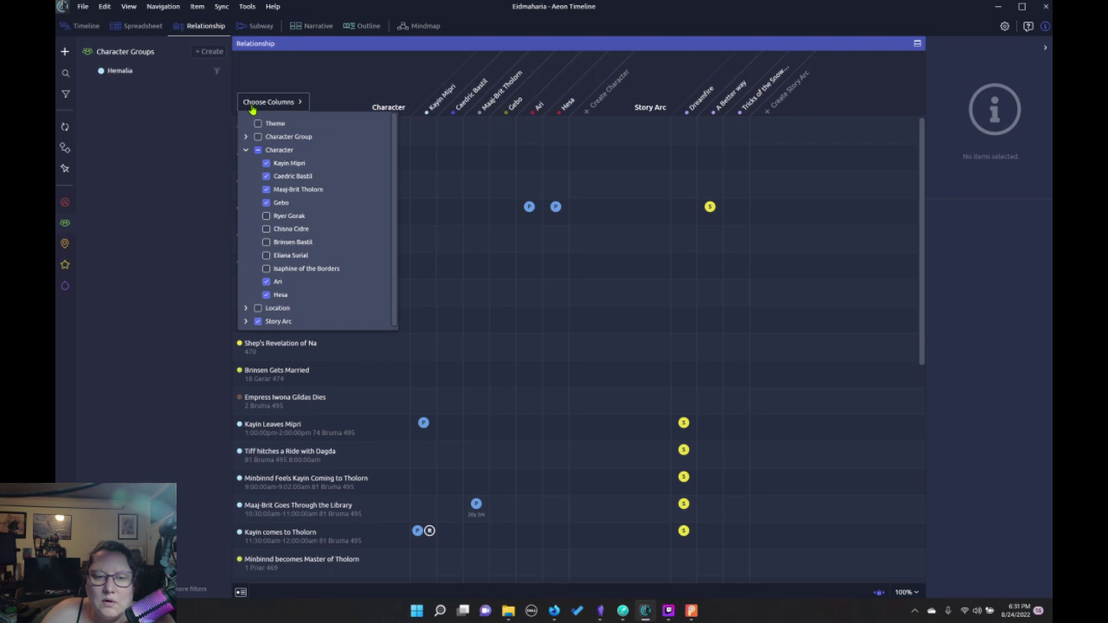
left_click(257, 136)
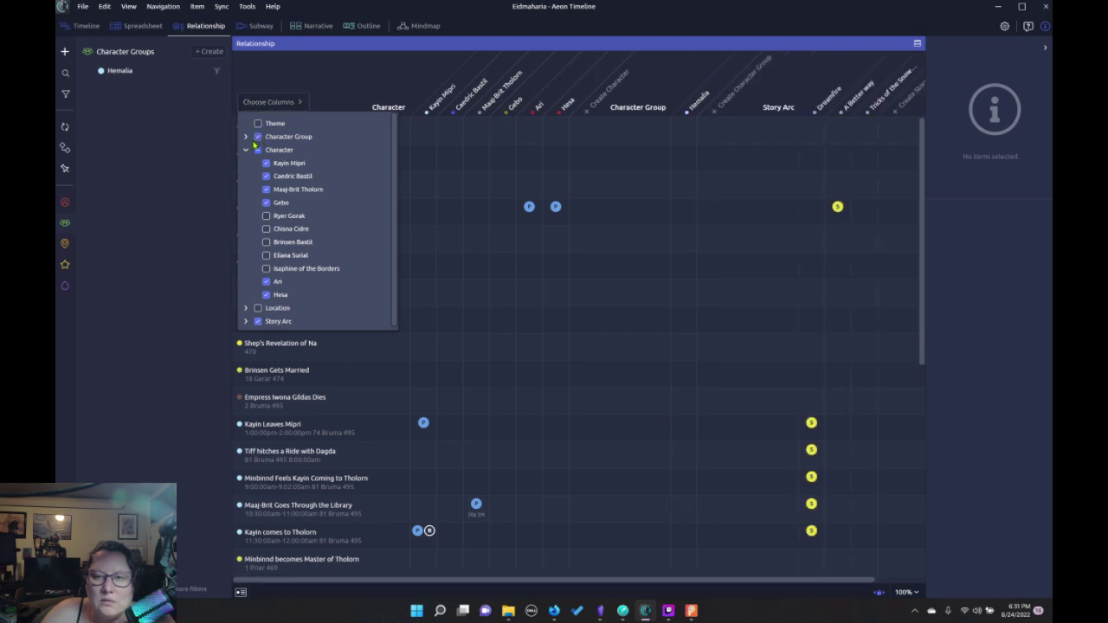
left_click(247, 138)
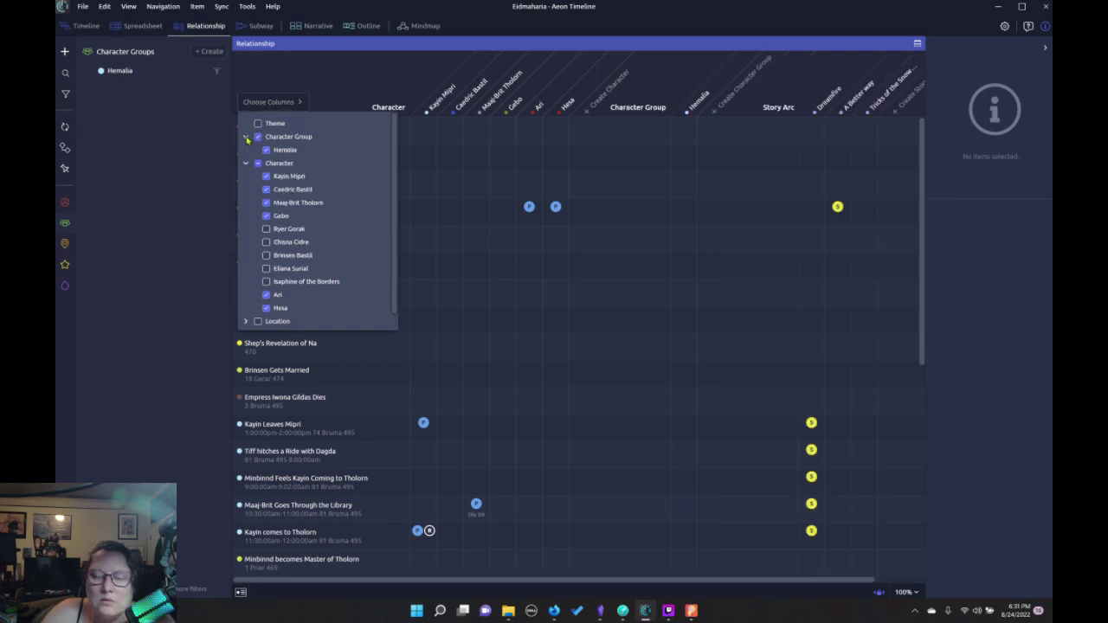
left_click(353, 83)
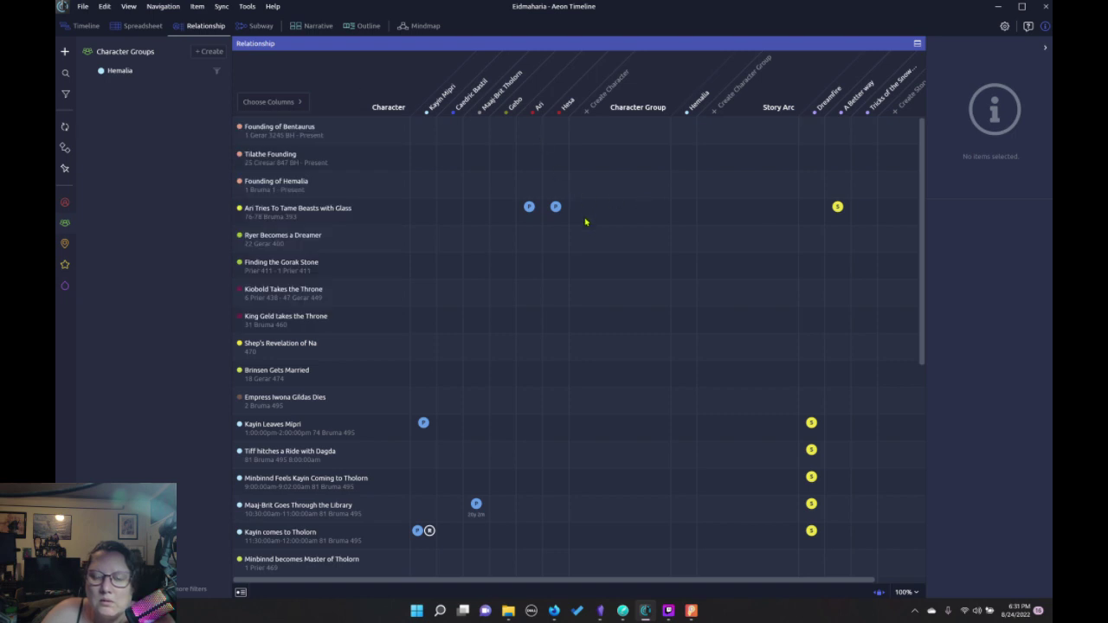
scroll(583, 220, "down", 5)
scroll(584, 219, "up", 6)
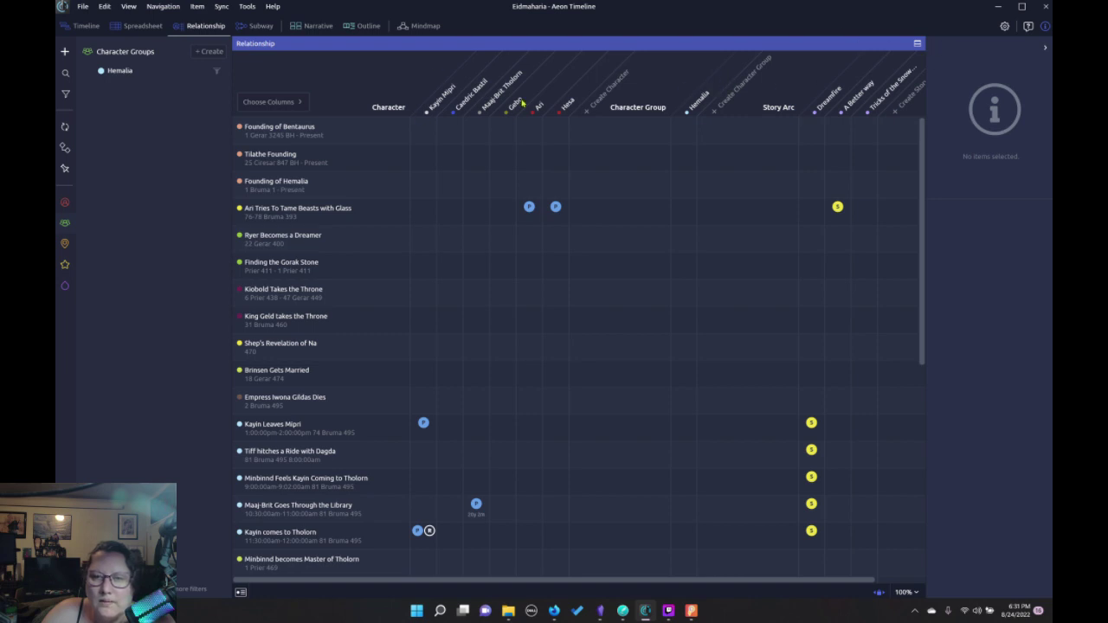
Limit the Character columns in the Relationship view to Ari and Hesa
left_click(305, 106)
left_click(259, 151)
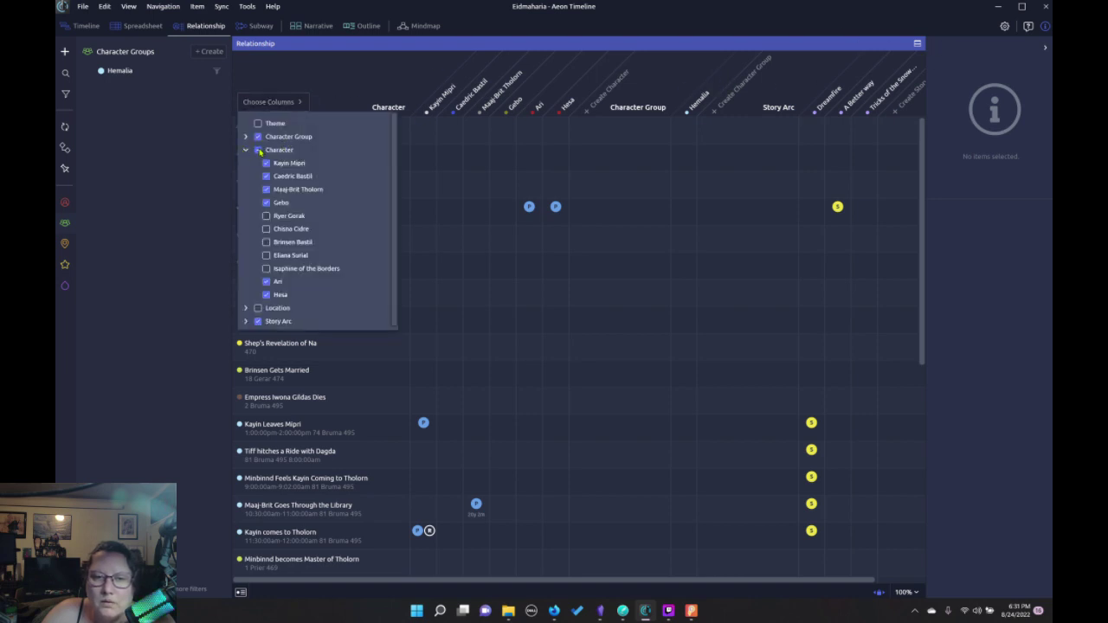
left_click(259, 151)
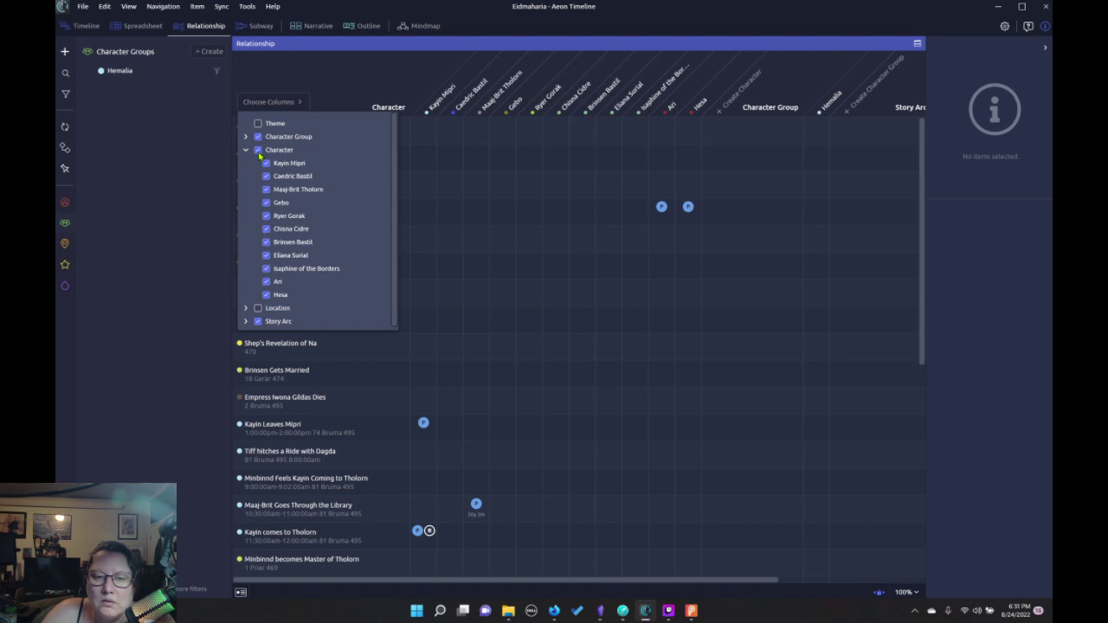
left_click(259, 153)
left_click(258, 151)
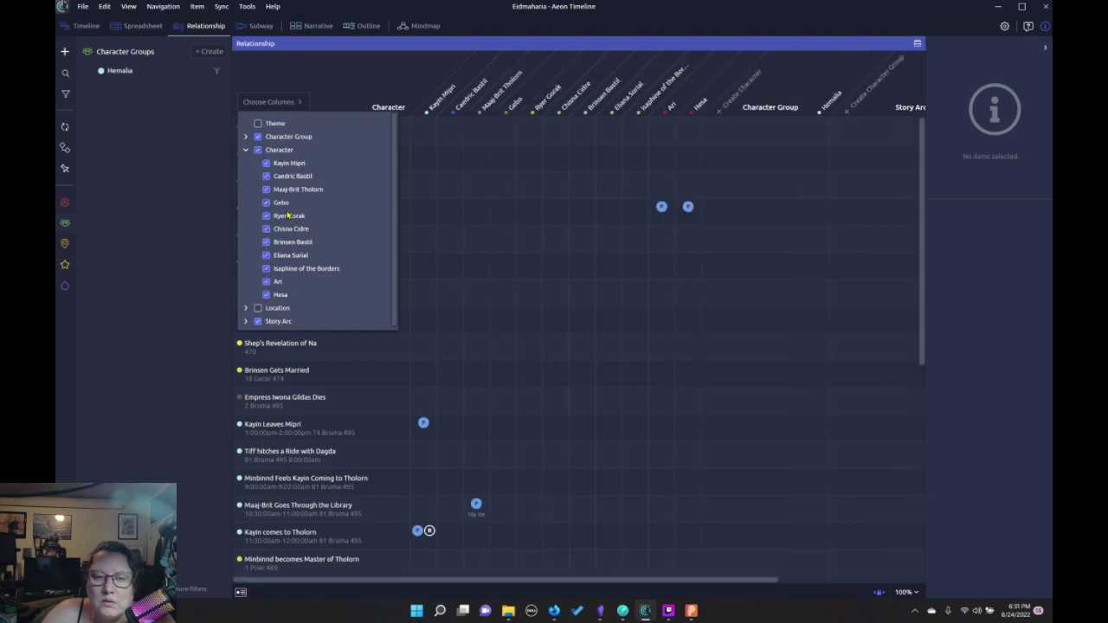
left_click(257, 151)
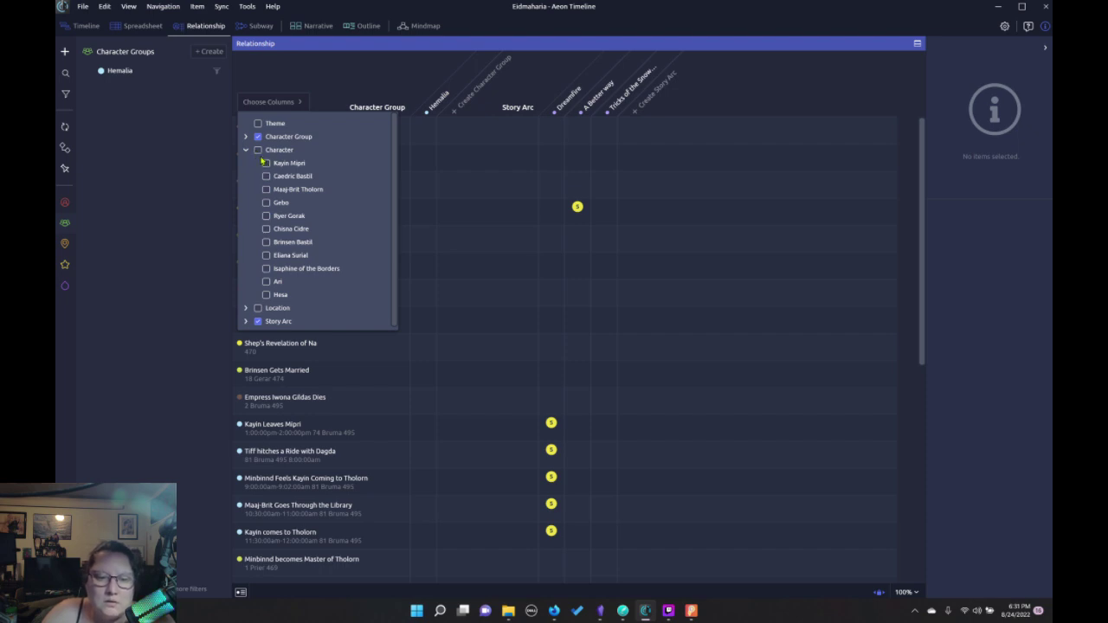
left_click(266, 282)
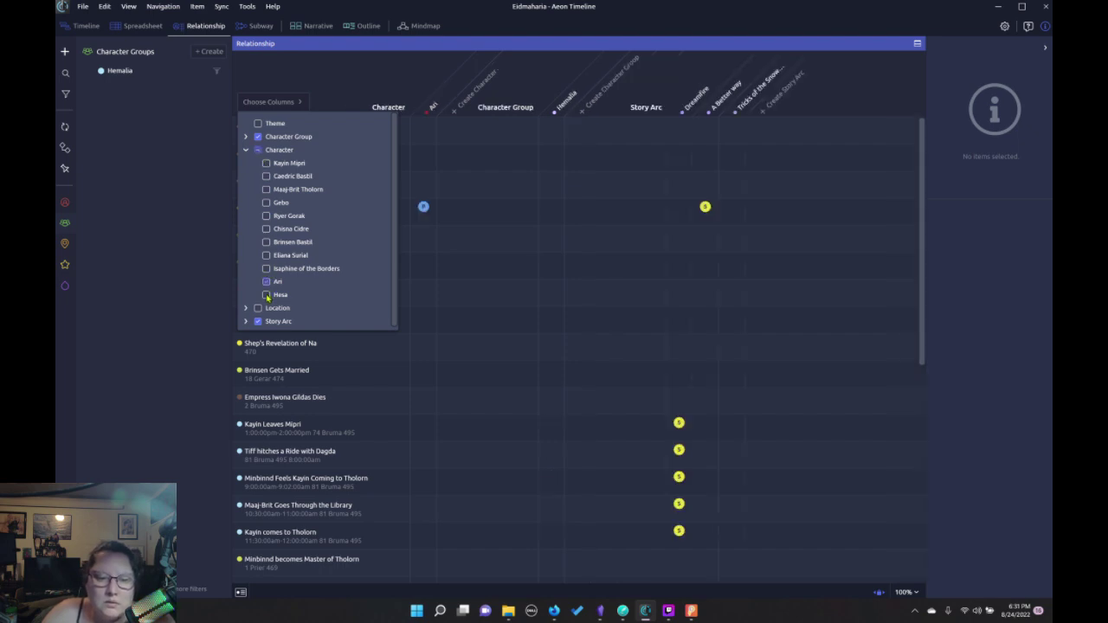
left_click(326, 296)
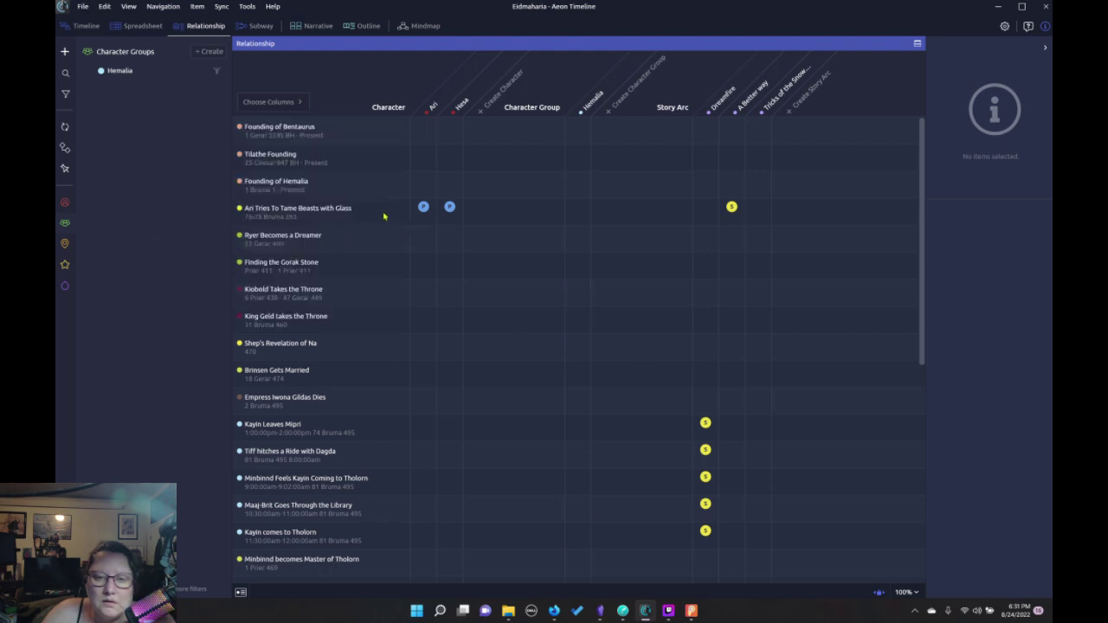
Check the relationship choices for Hesa on Ryer Becomes a Dreamer, and remove the Character Group columns from the Relationship view
left_click(450, 244)
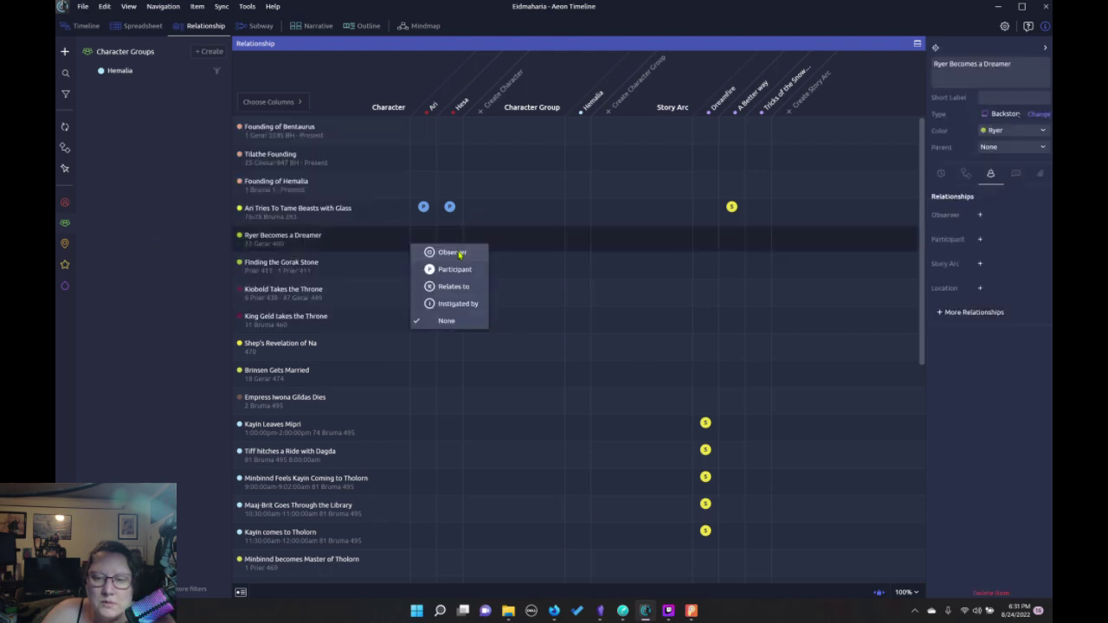
left_click(171, 228)
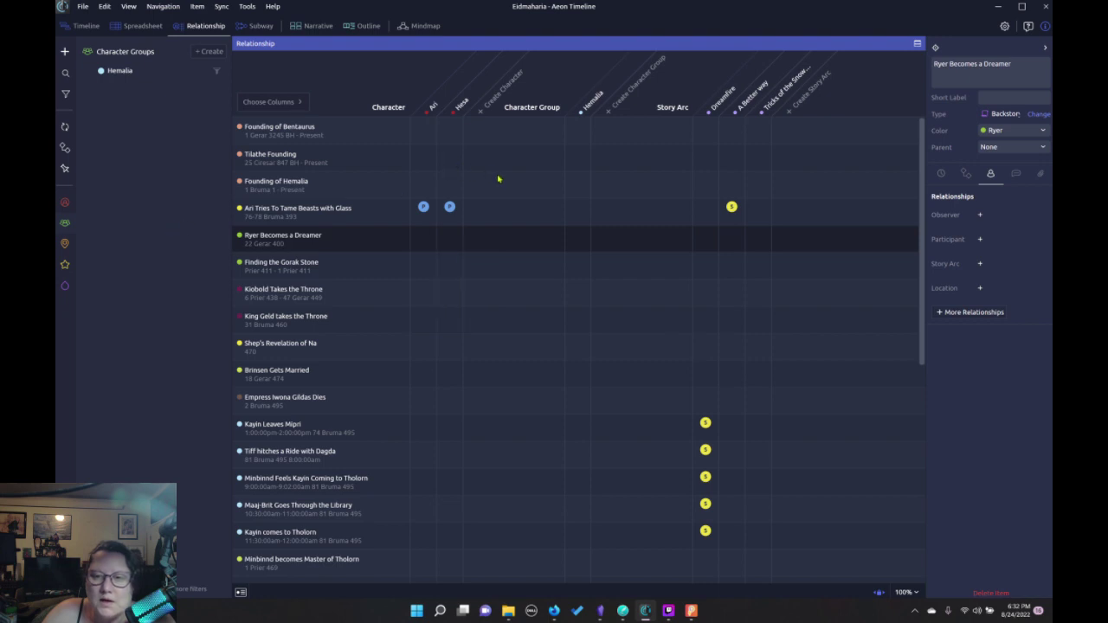
left_click(290, 102)
left_click(258, 136)
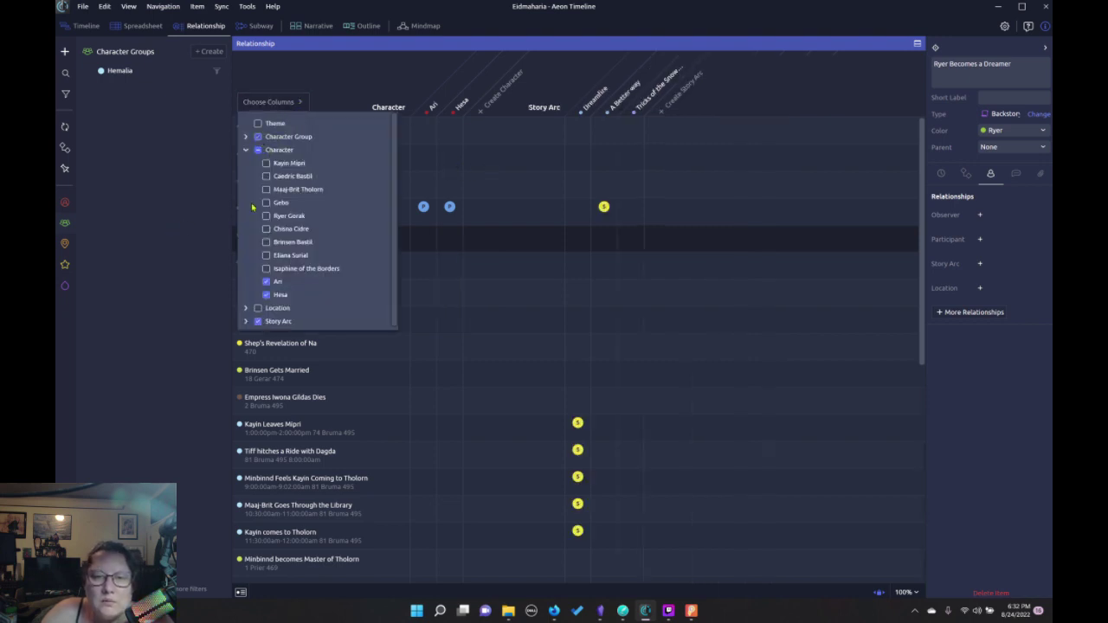
left_click(197, 201)
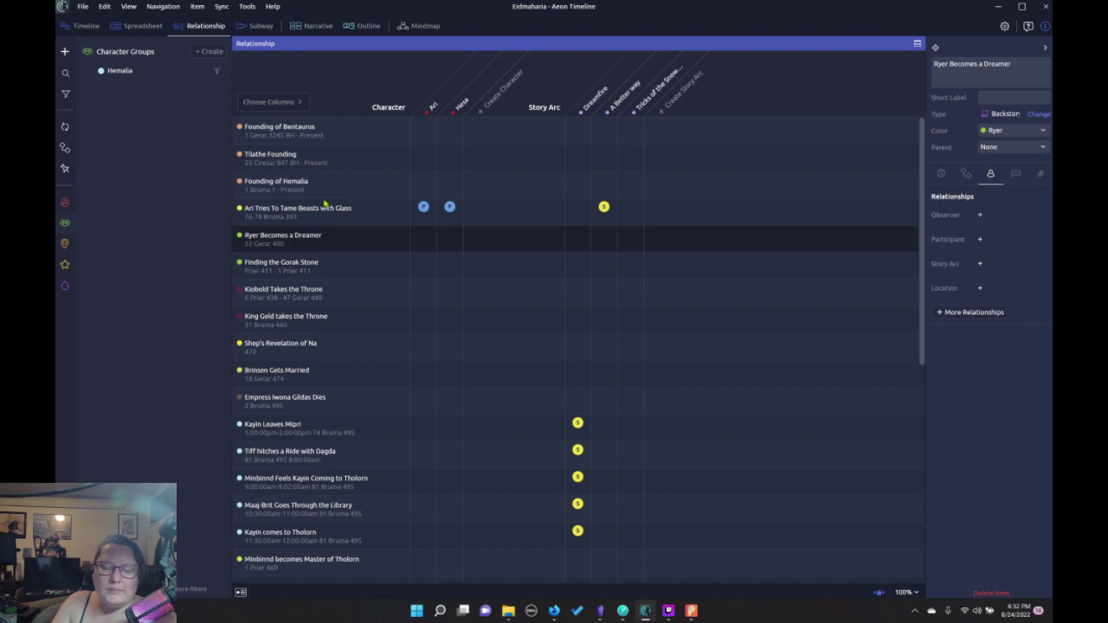
Show the Item Identifier for each item in the Relationship view
left_click(241, 594)
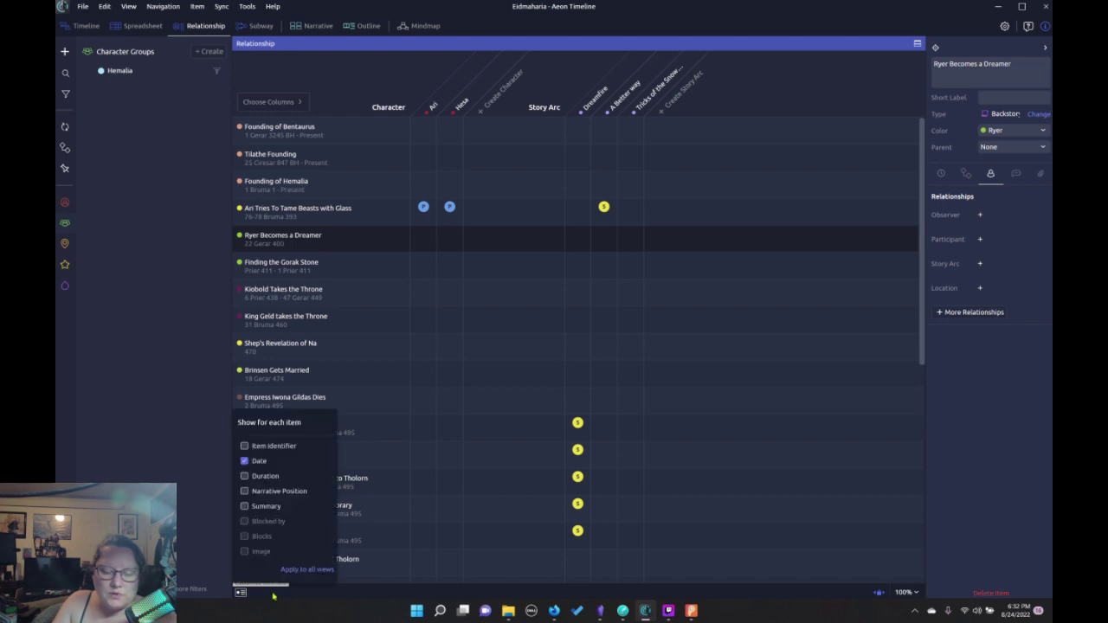
left_click(219, 611)
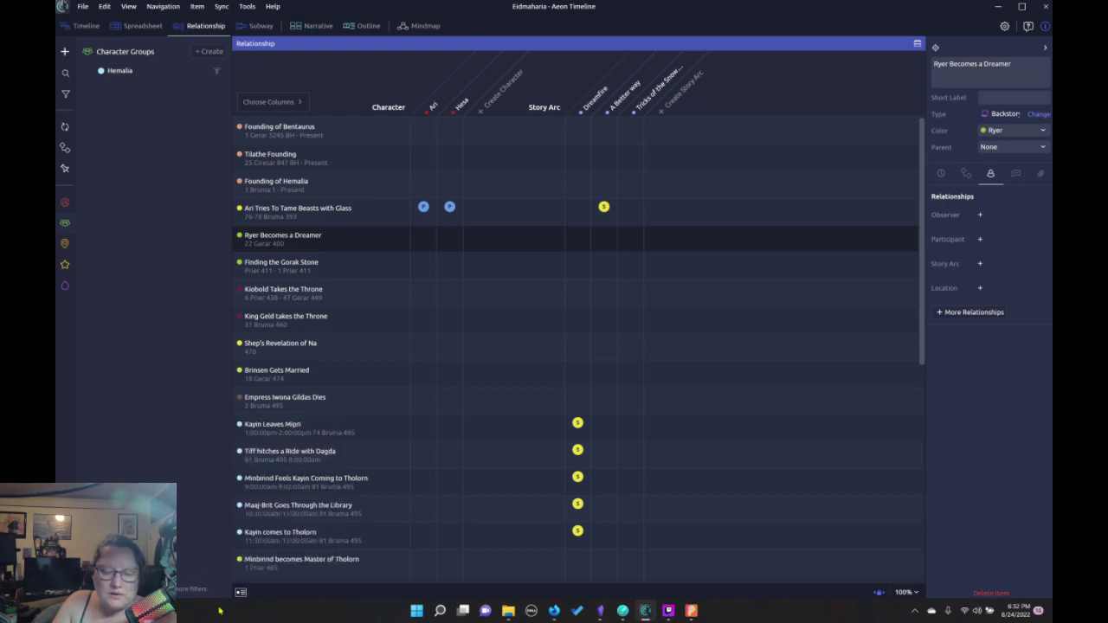
left_click(241, 594)
left_click(245, 447)
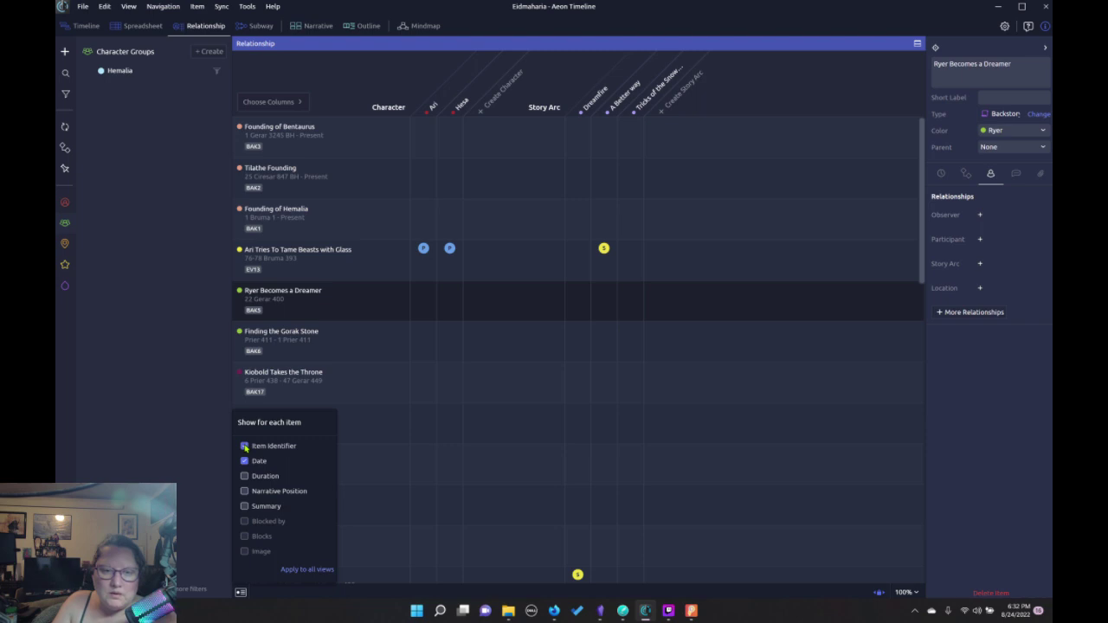
Hide the Item Identifier for each item in the Relationship view
left_click(245, 447)
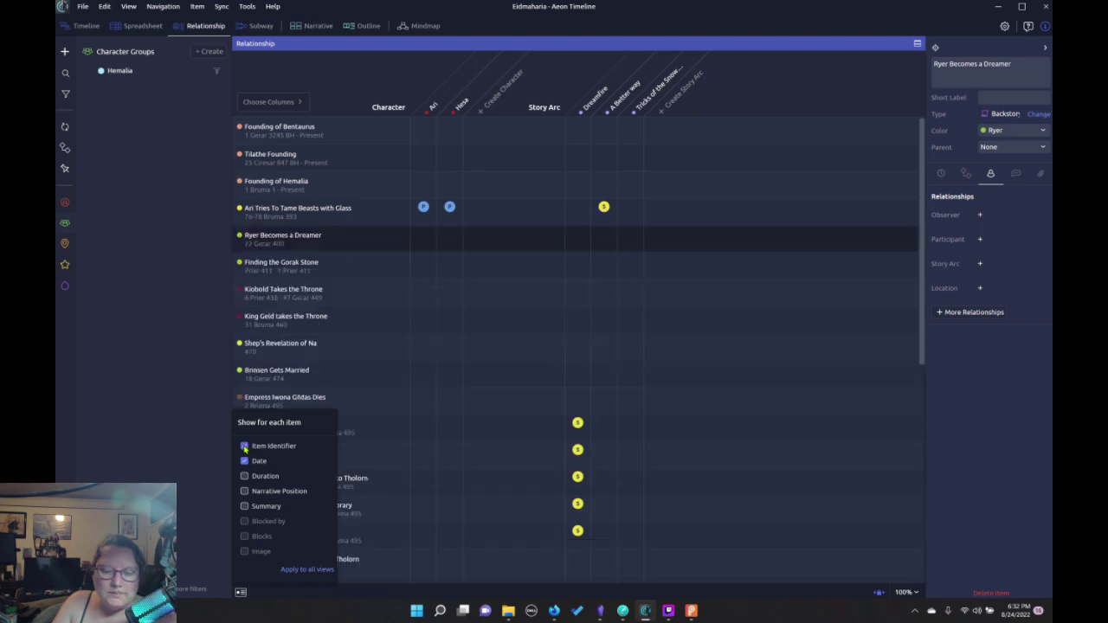
left_click(194, 445)
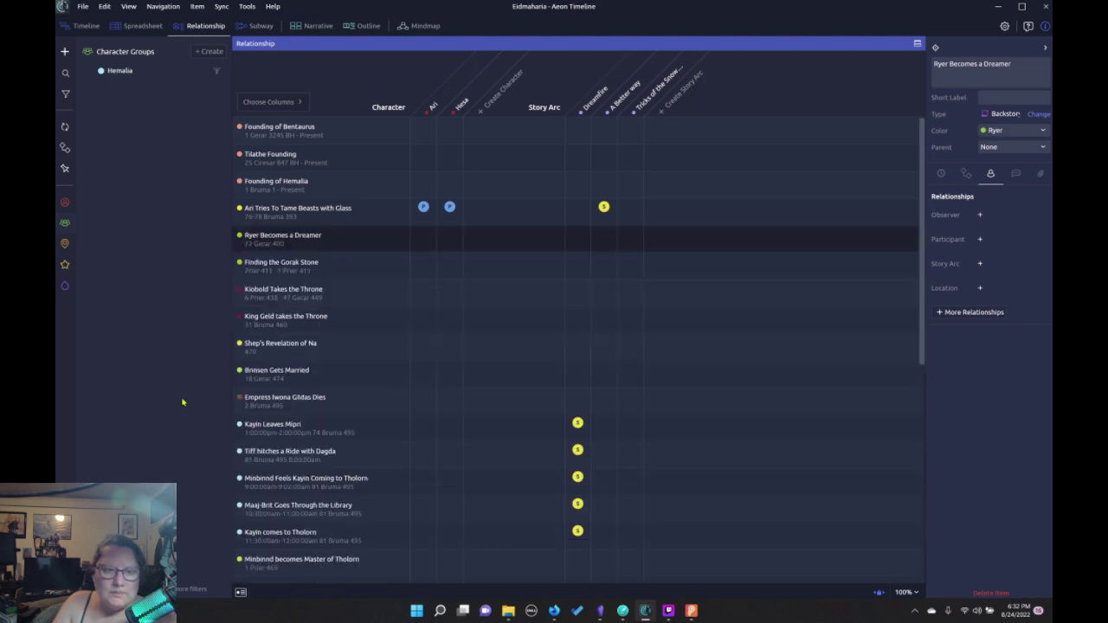
Look through the project's constraints, calendar markers, sync setup, search, themes, story arcs and locations
left_click(65, 160)
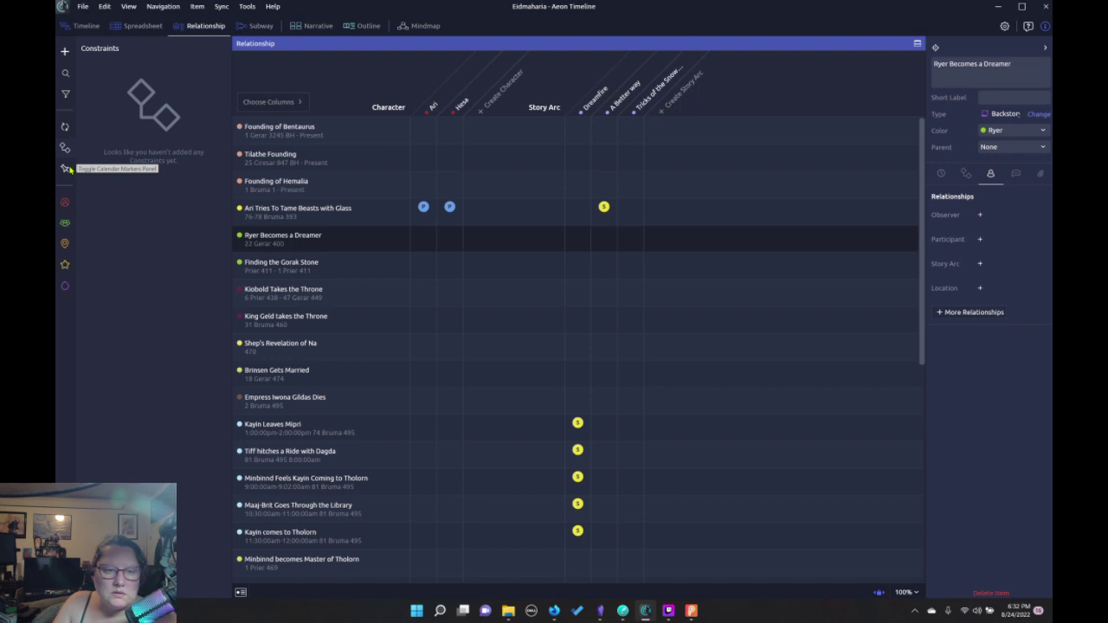
left_click(68, 169)
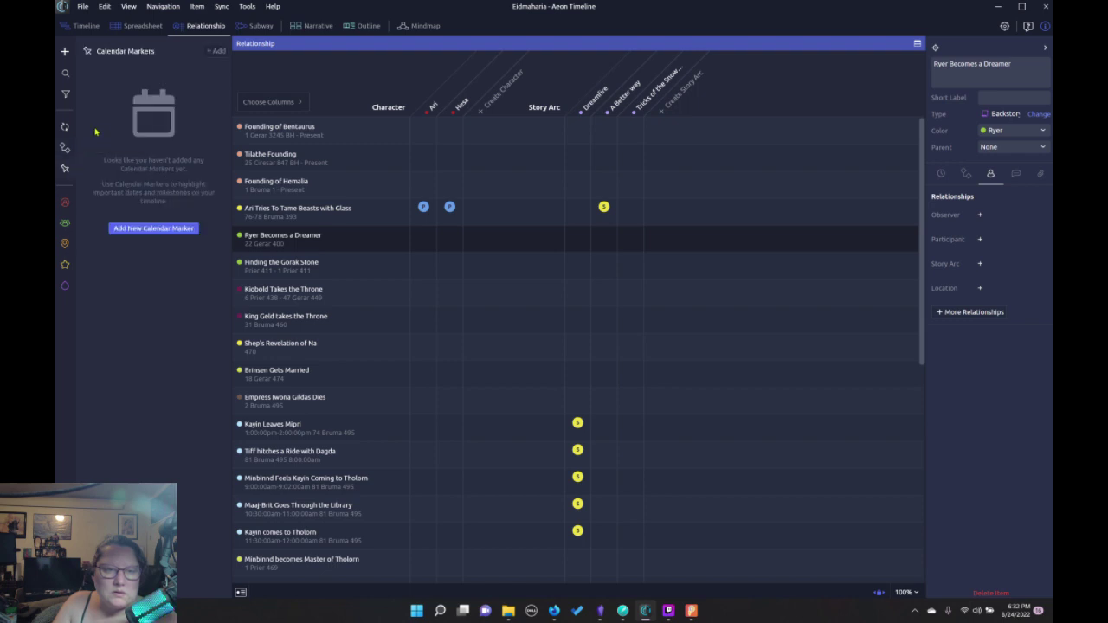
left_click(66, 128)
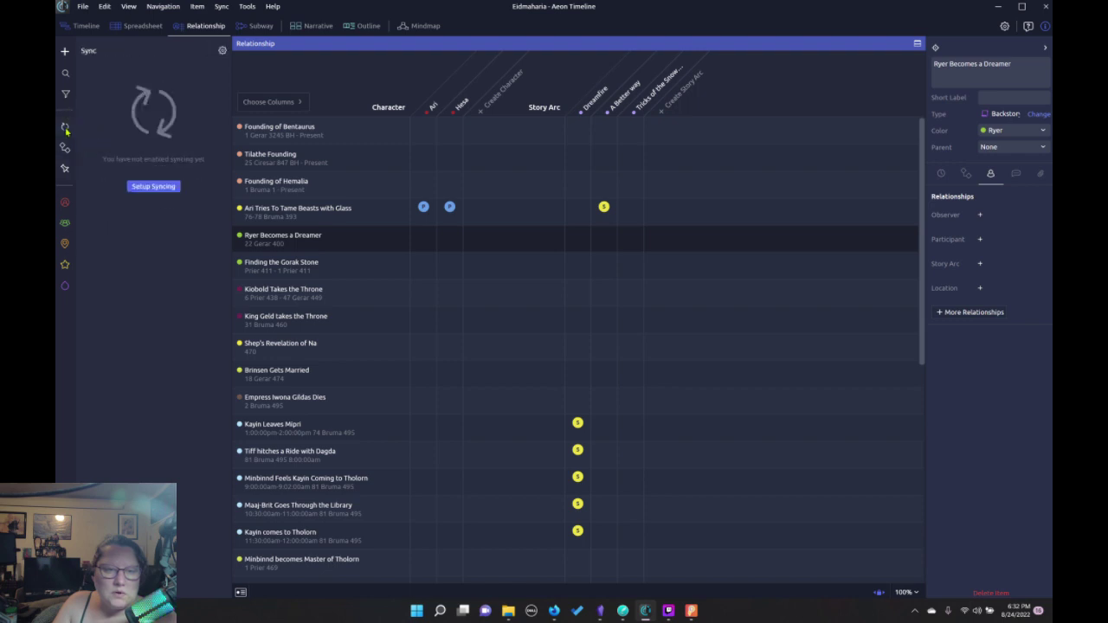
left_click(65, 73)
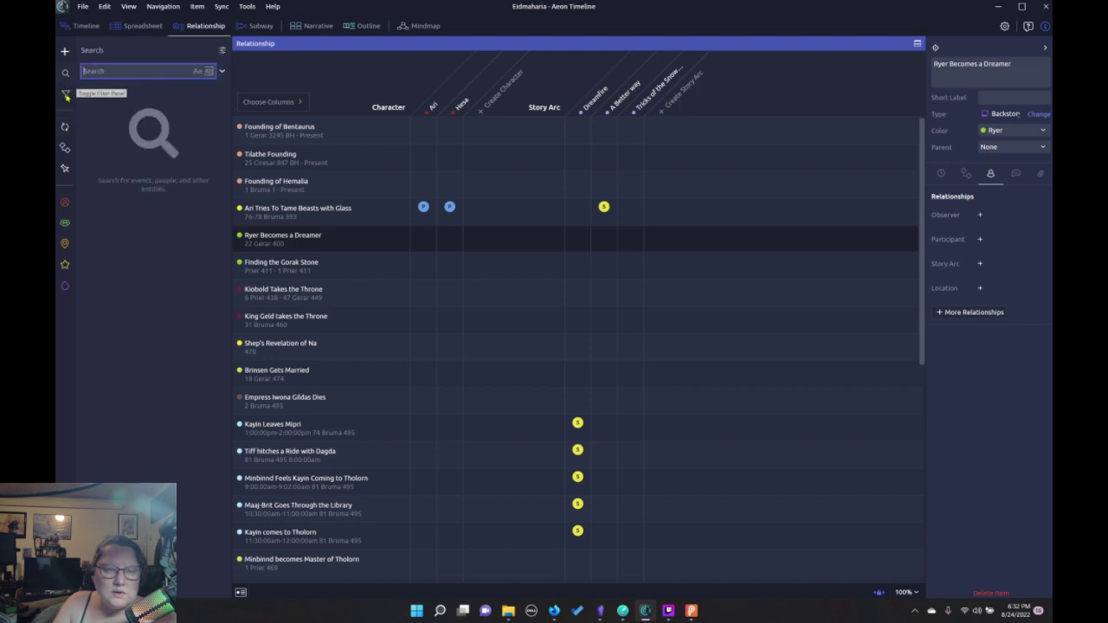
left_click(65, 291)
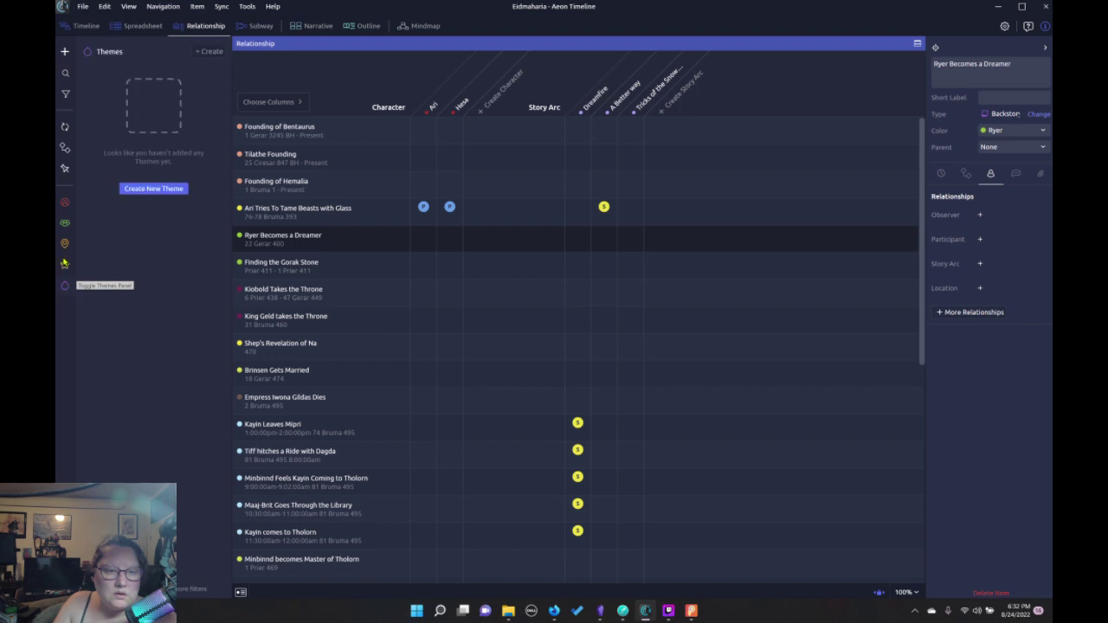
left_click(65, 266)
left_click(64, 266)
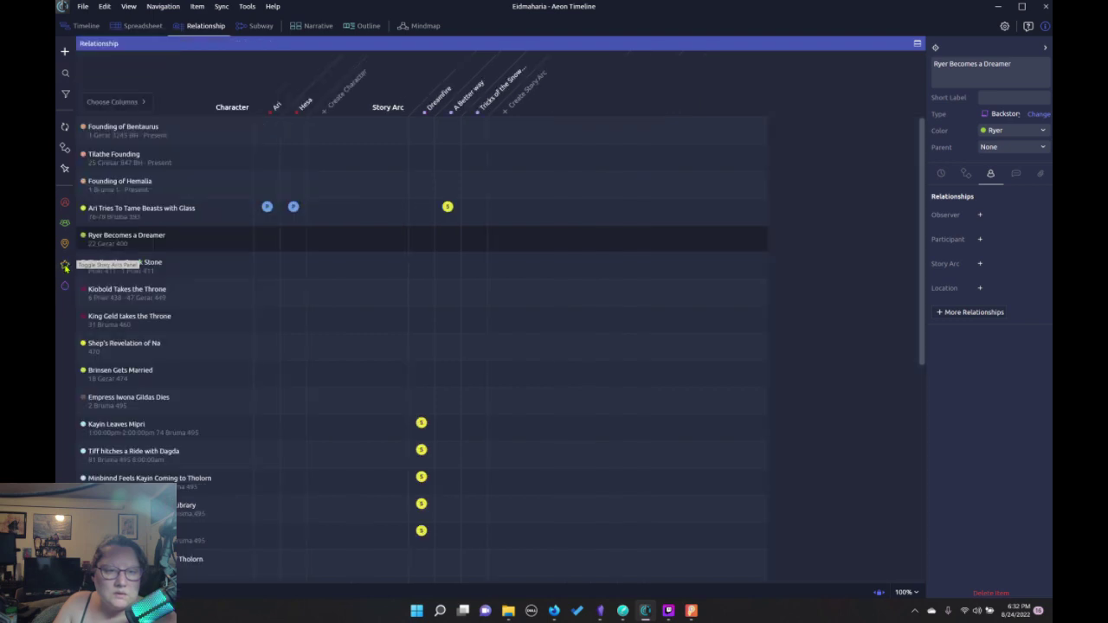
left_click(64, 265)
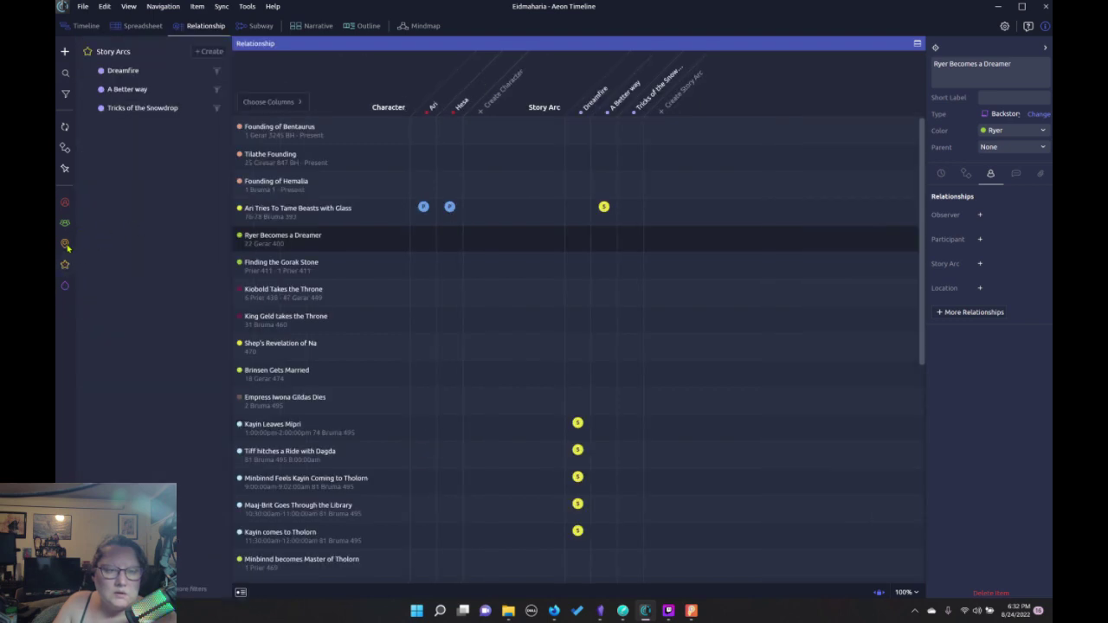
left_click(65, 246)
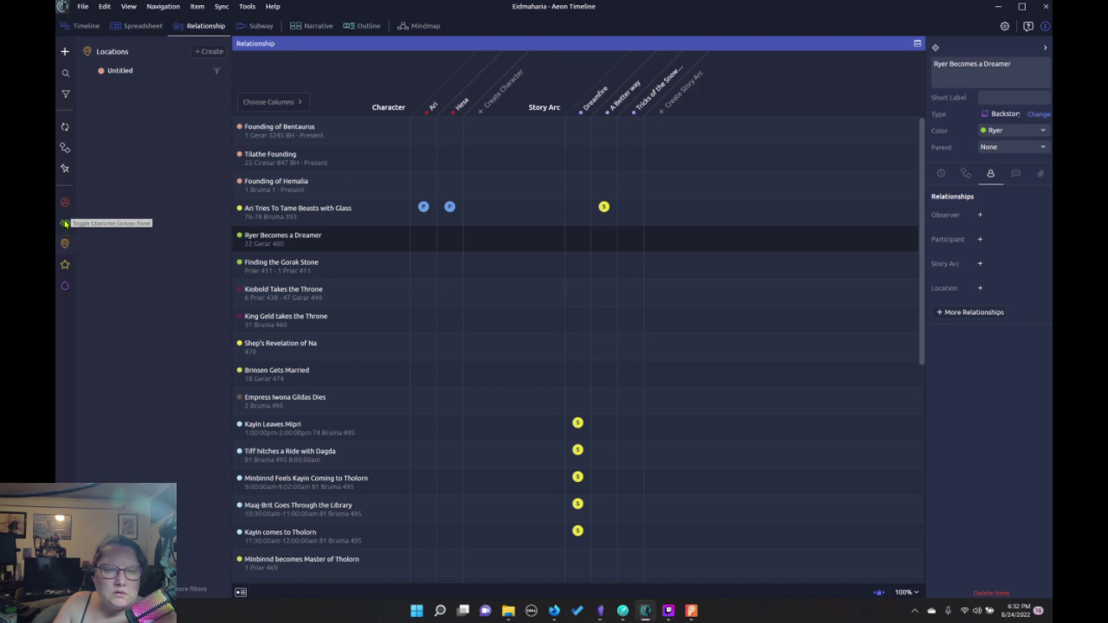
left_click(65, 224)
left_click(65, 245)
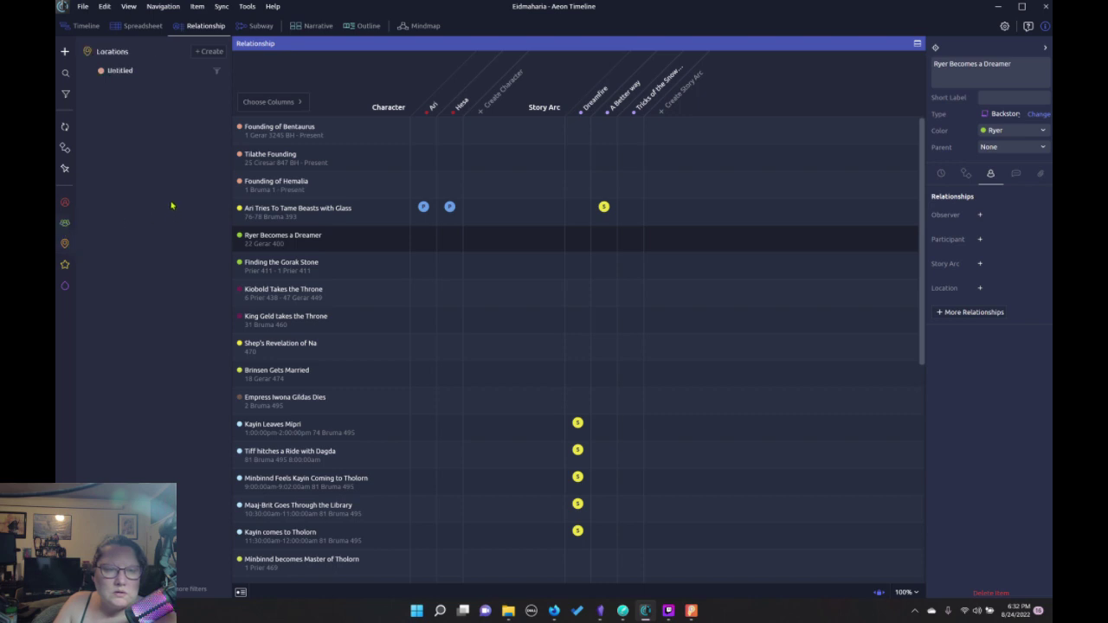
Check the color choices for the untitled location and name it Alfenfrost
left_click(126, 74)
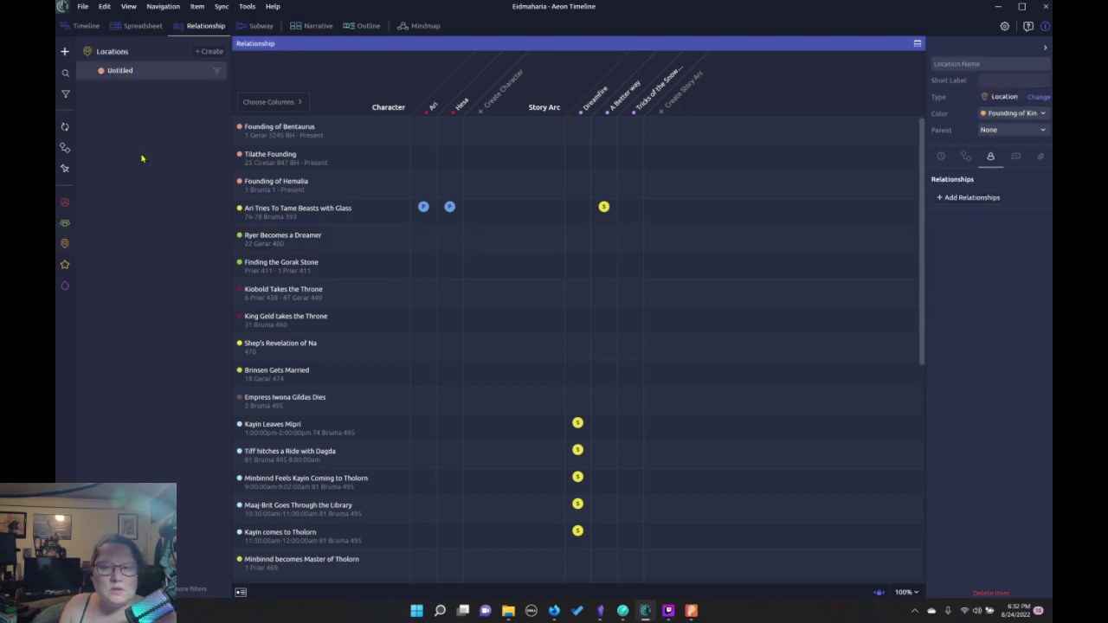
double_click(153, 73)
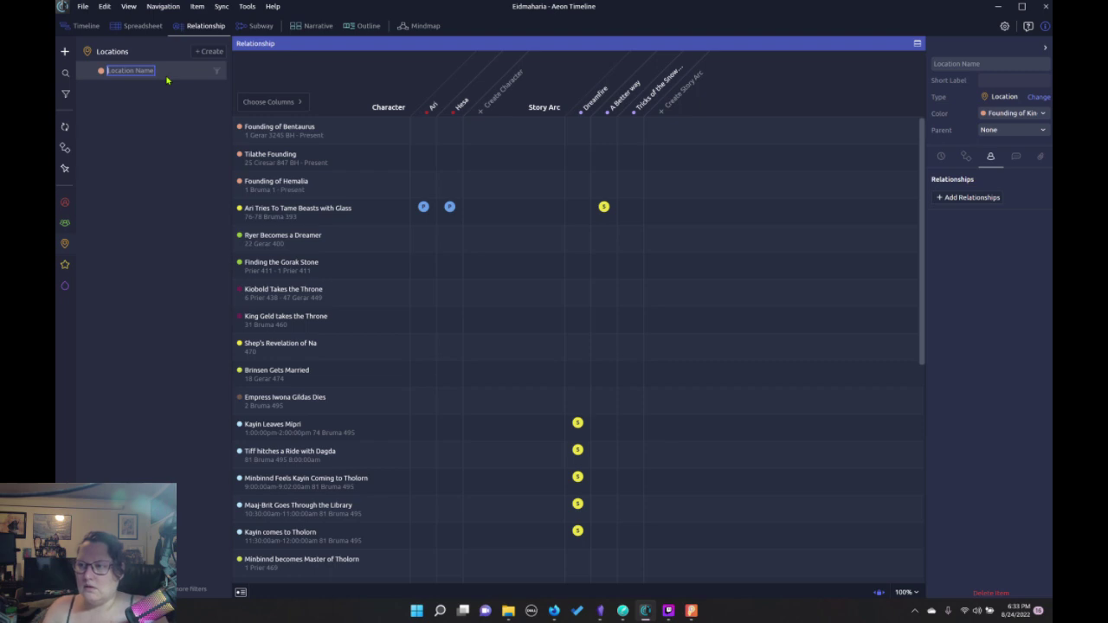
left_click(1043, 115)
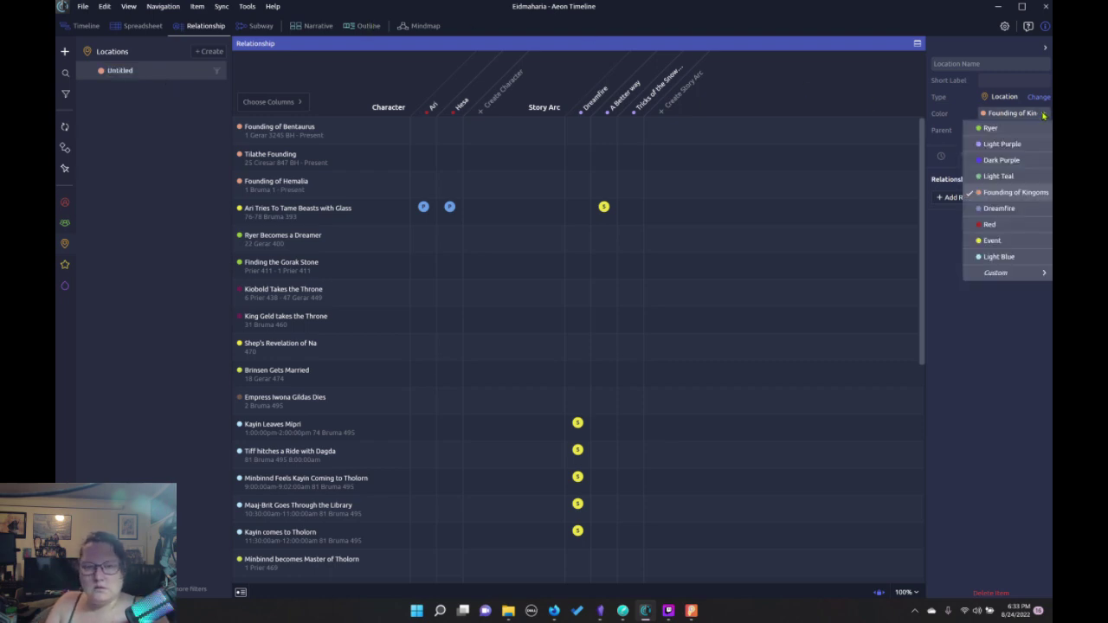
left_click(531, 113)
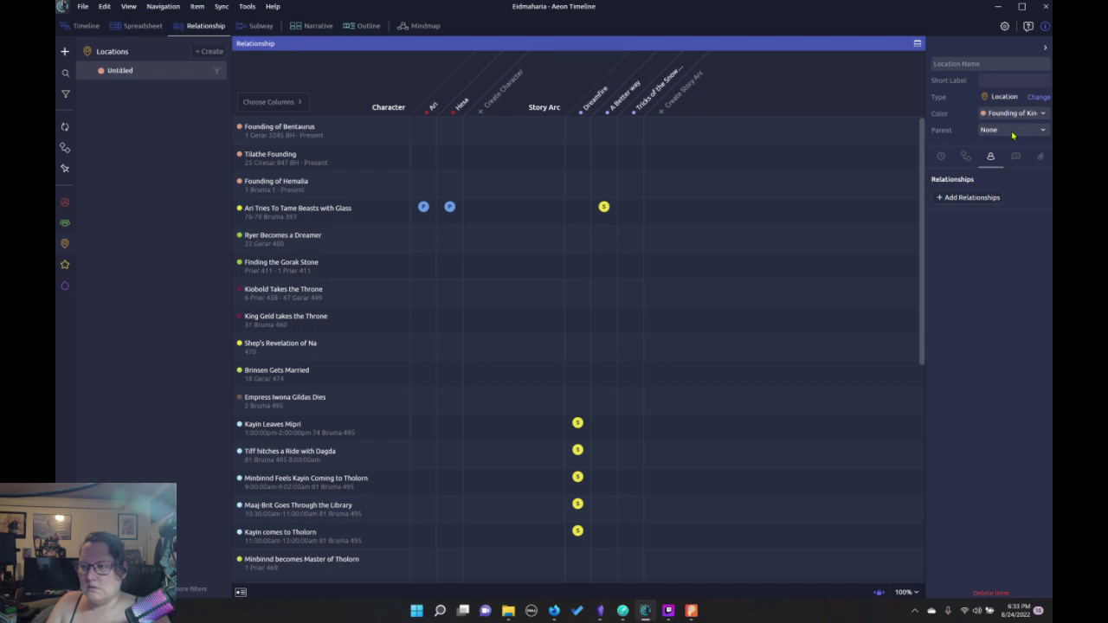
double_click(126, 73)
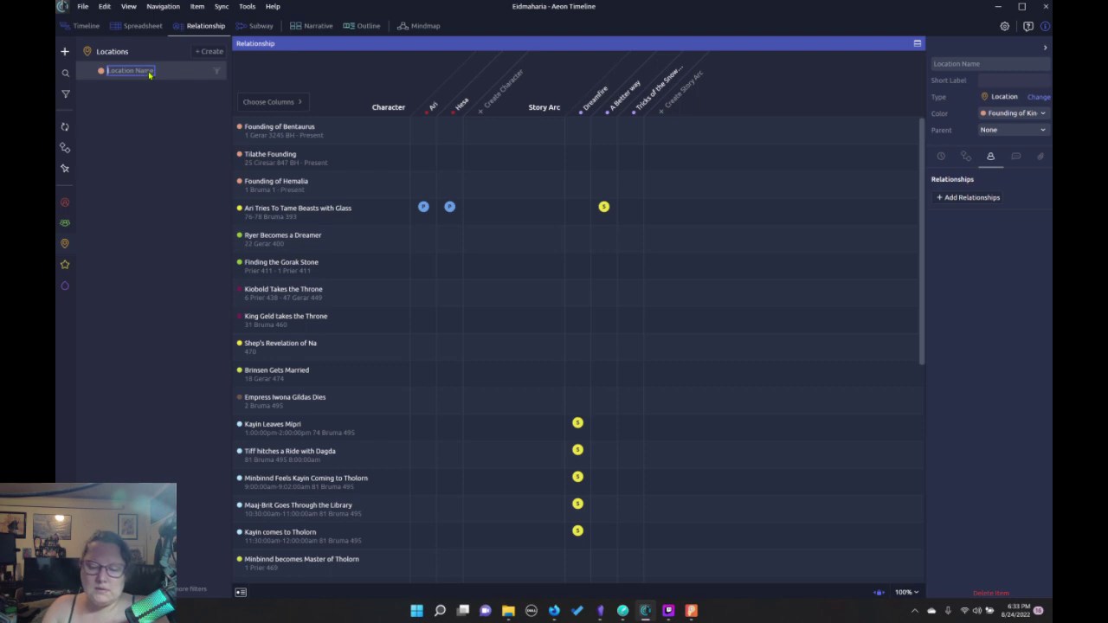
type("Alf")
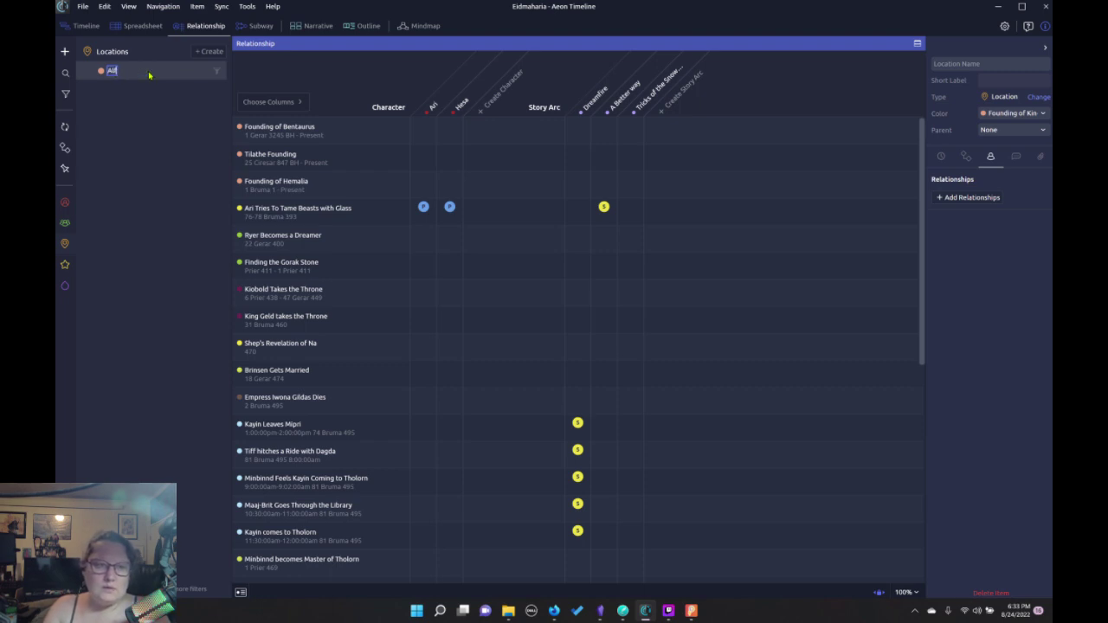
type("enford")
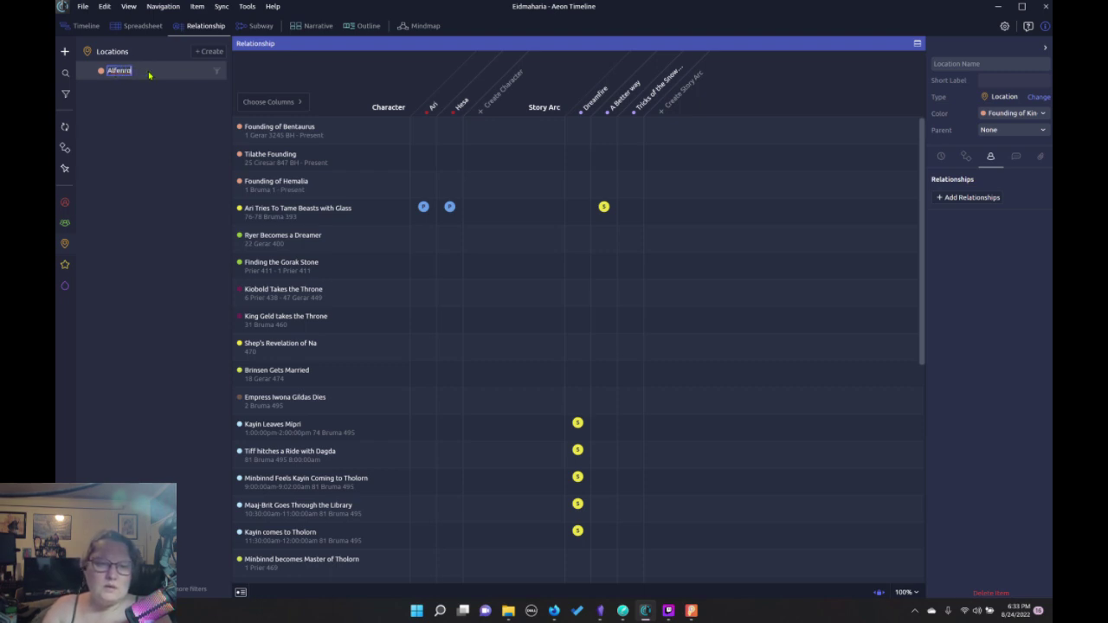
key("BackSpace")
key("BackSpace")
key("BackSpace")
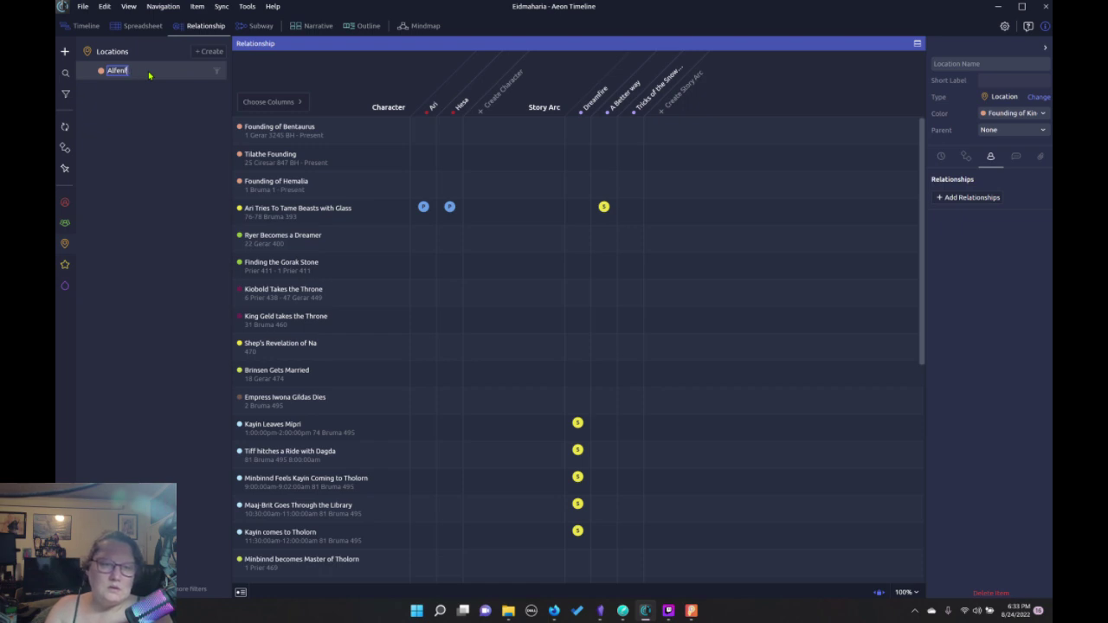
type("rnt")
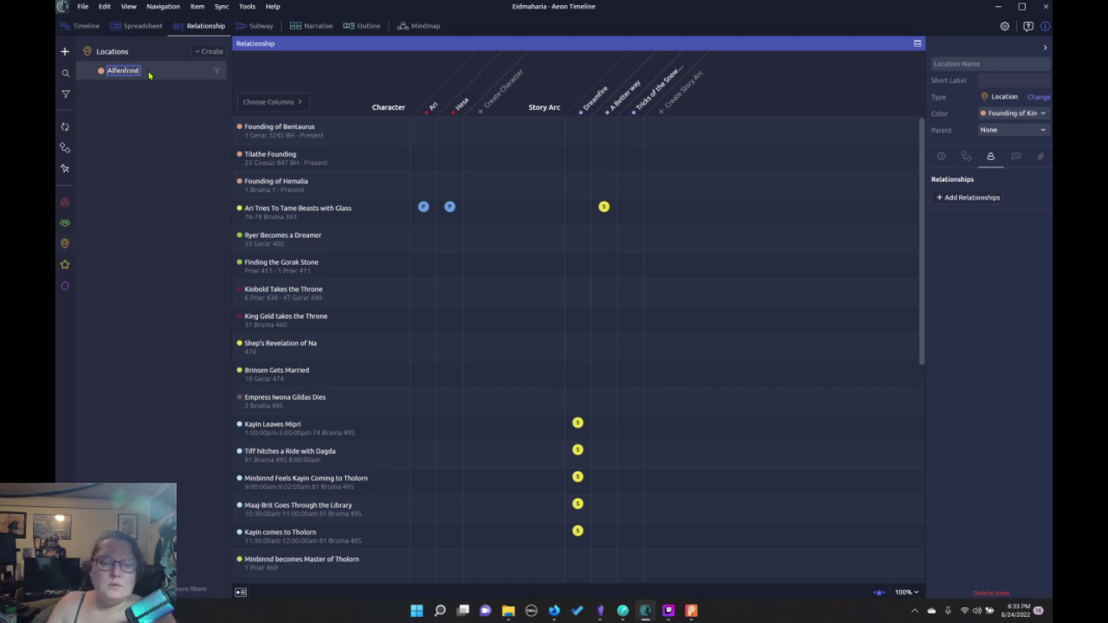
key("Return")
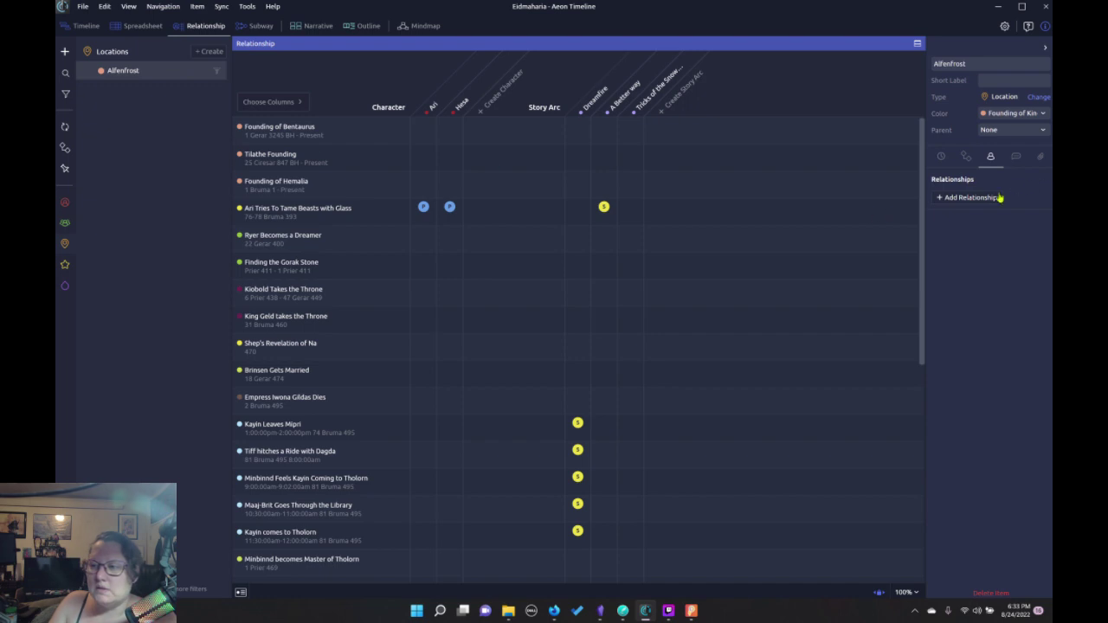
Review the dates, constraints, relationships, properties and attachments available for the Alfenfrost location
left_click(944, 159)
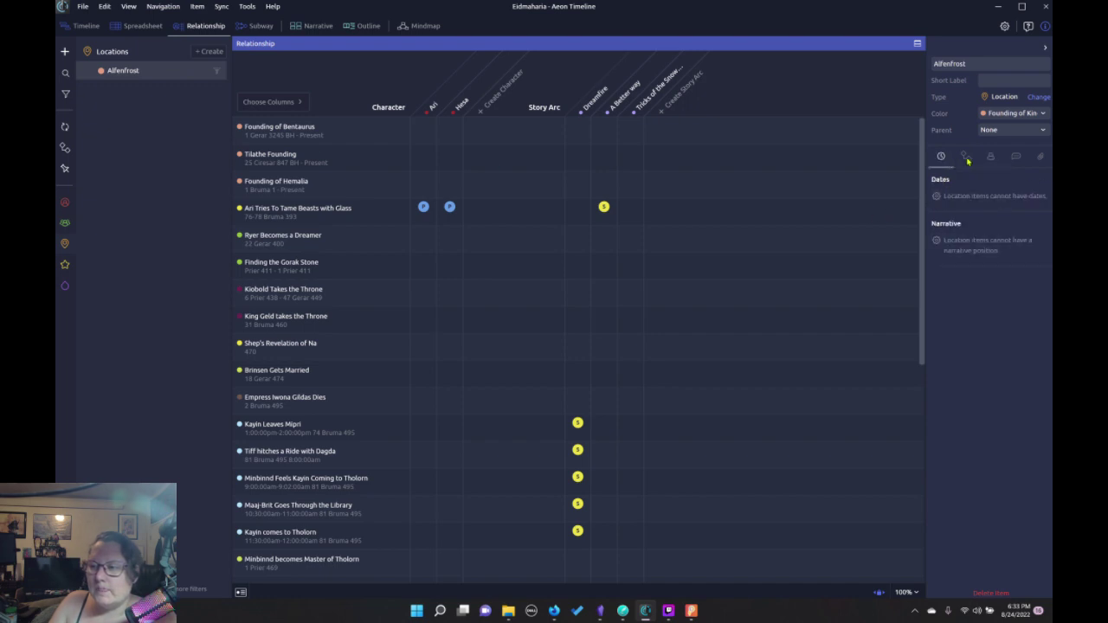
left_click(968, 159)
left_click(990, 158)
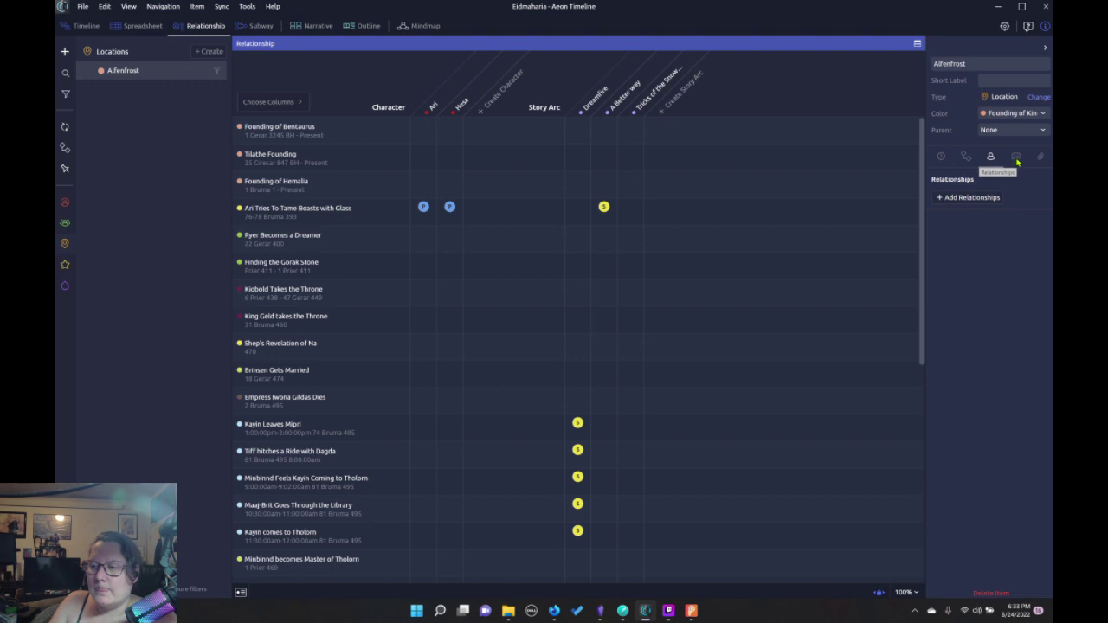
left_click(1017, 158)
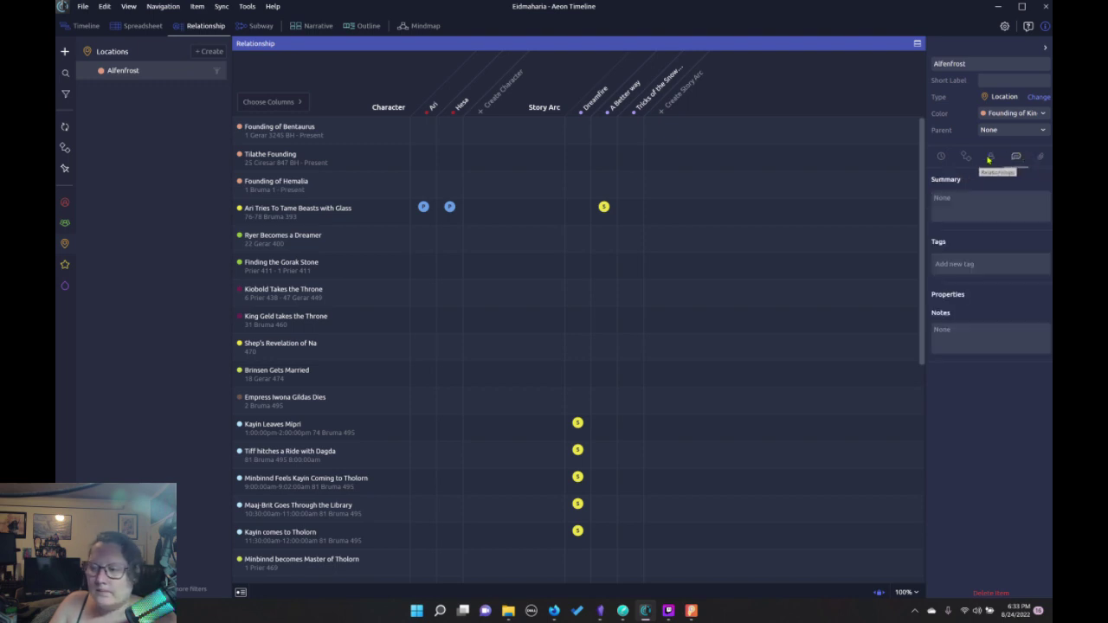
left_click(990, 158)
left_click(1015, 159)
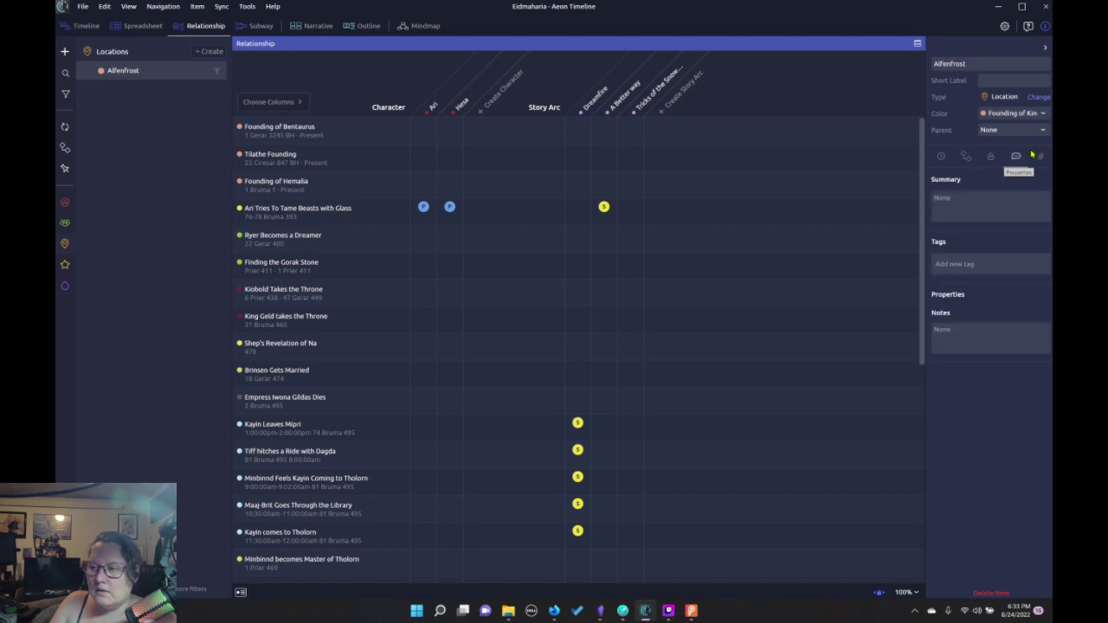
left_click(1040, 158)
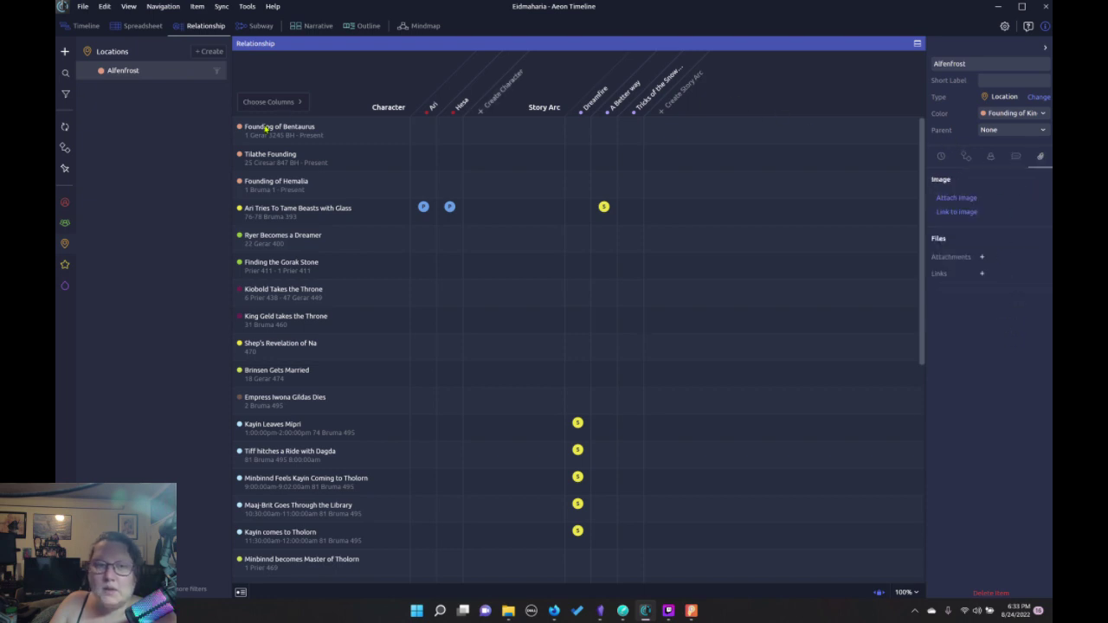
Show the birth and death dates of the character Ari in the Timeline view
left_click(85, 26)
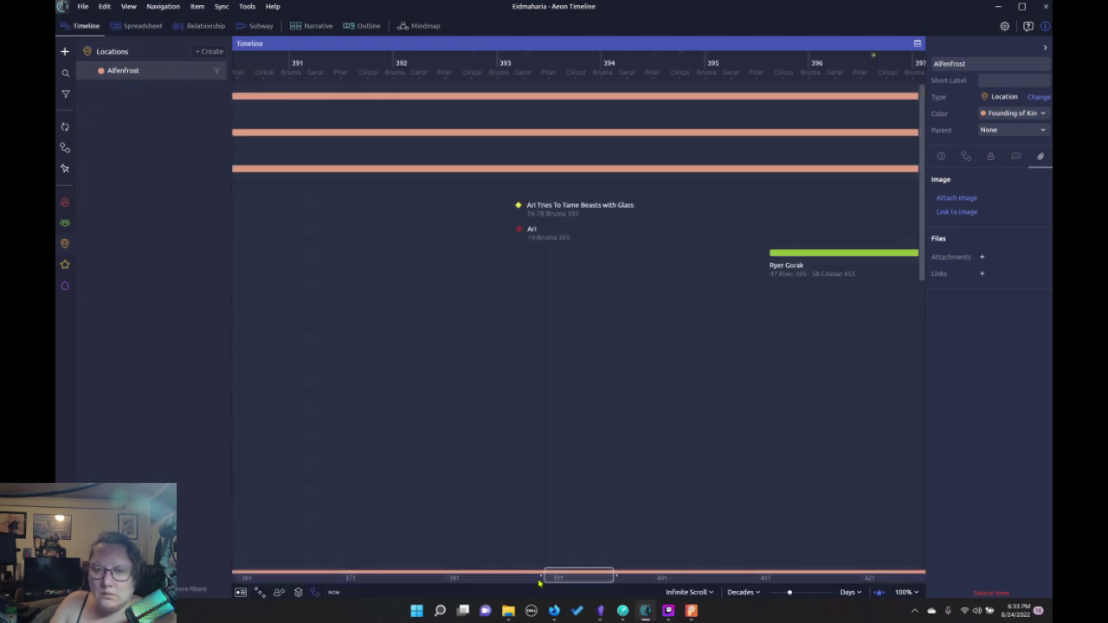
left_click_drag(538, 583, 771, 575)
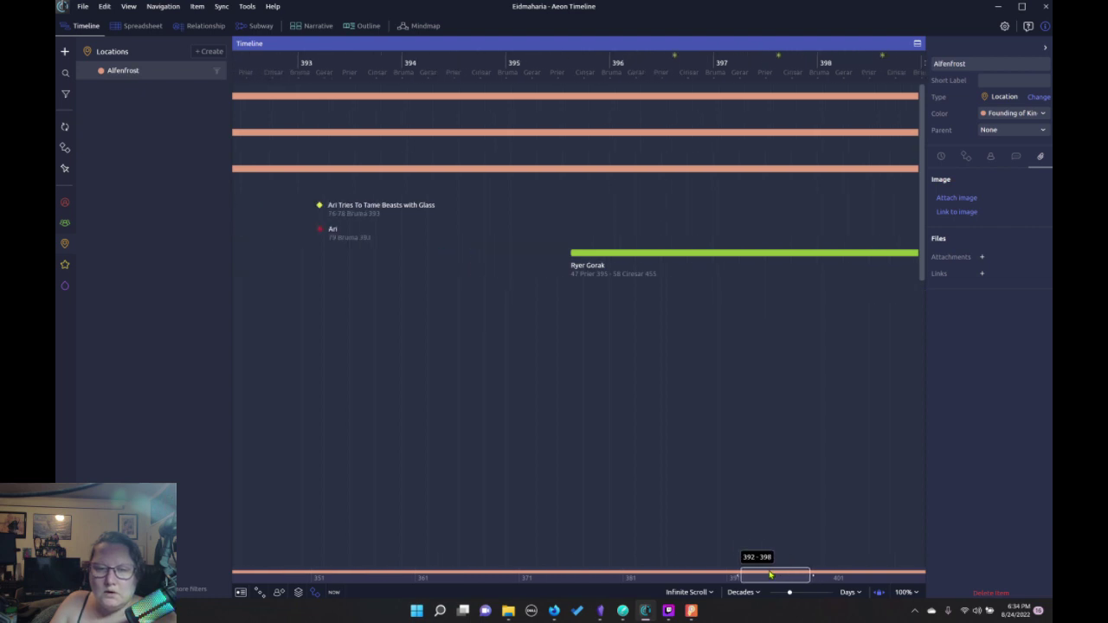
left_click_drag(771, 575, 769, 576)
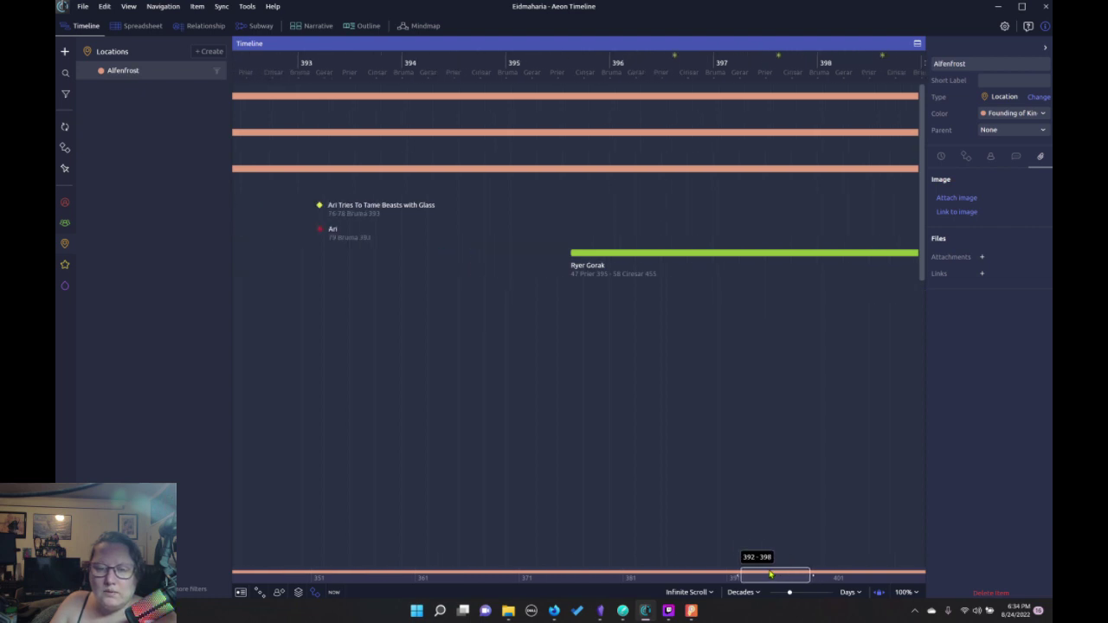
left_click(332, 240)
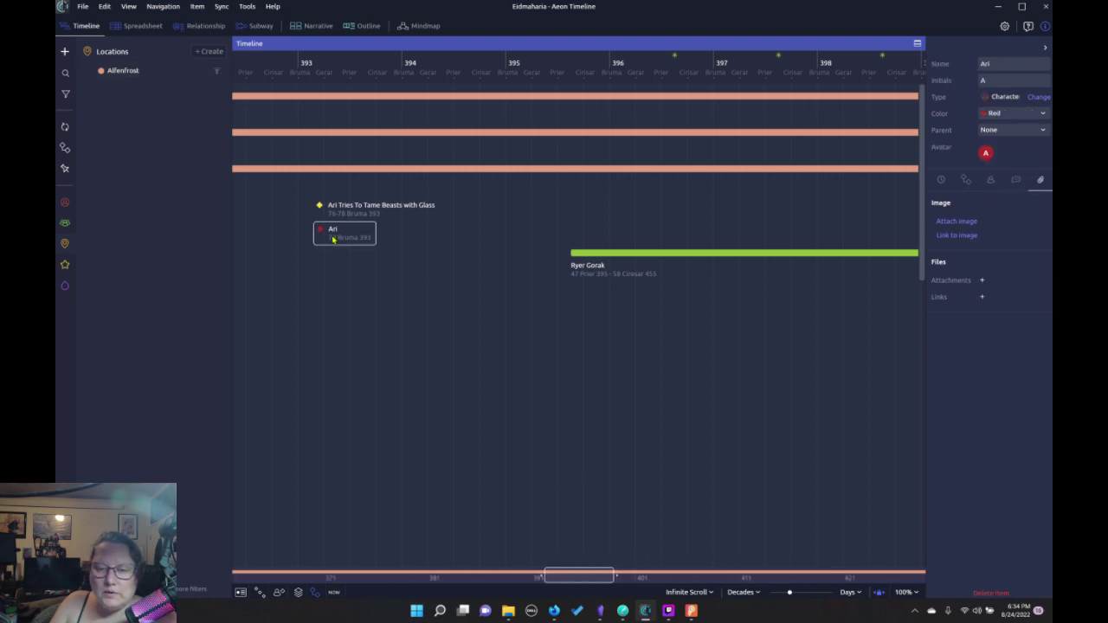
left_click(940, 180)
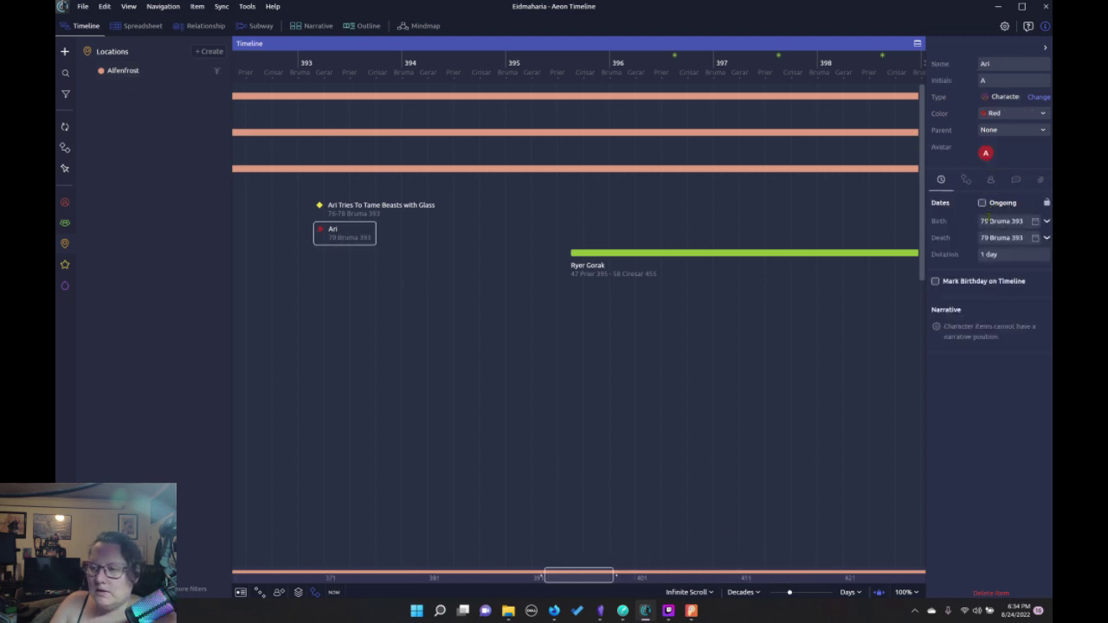
Clear the birth date of the character Ari
left_click(1024, 221)
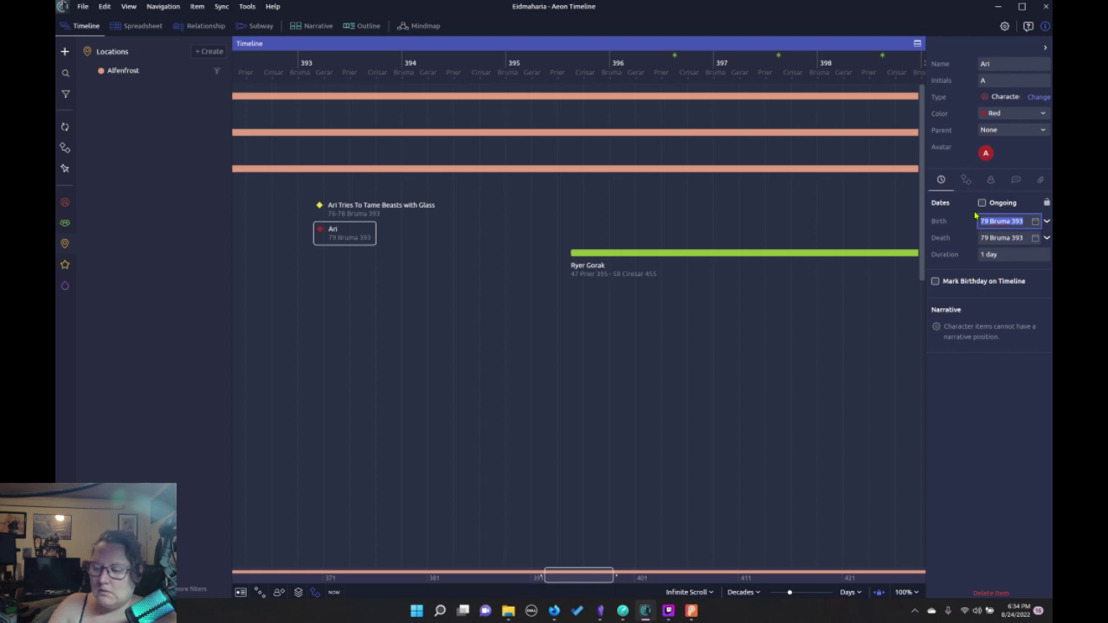
key("BackSpace")
key("Return")
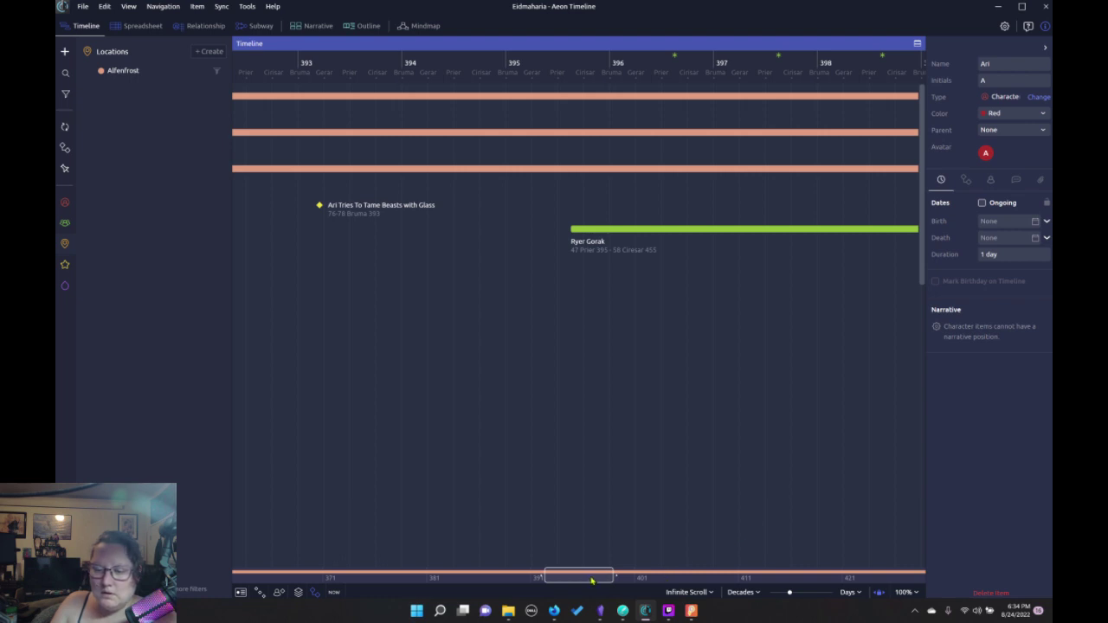
Examine the end of the timeline around year 495, including the Isaphine of the Border character and the Kayin Leaves Mipri event
left_click_drag(592, 580, 782, 572)
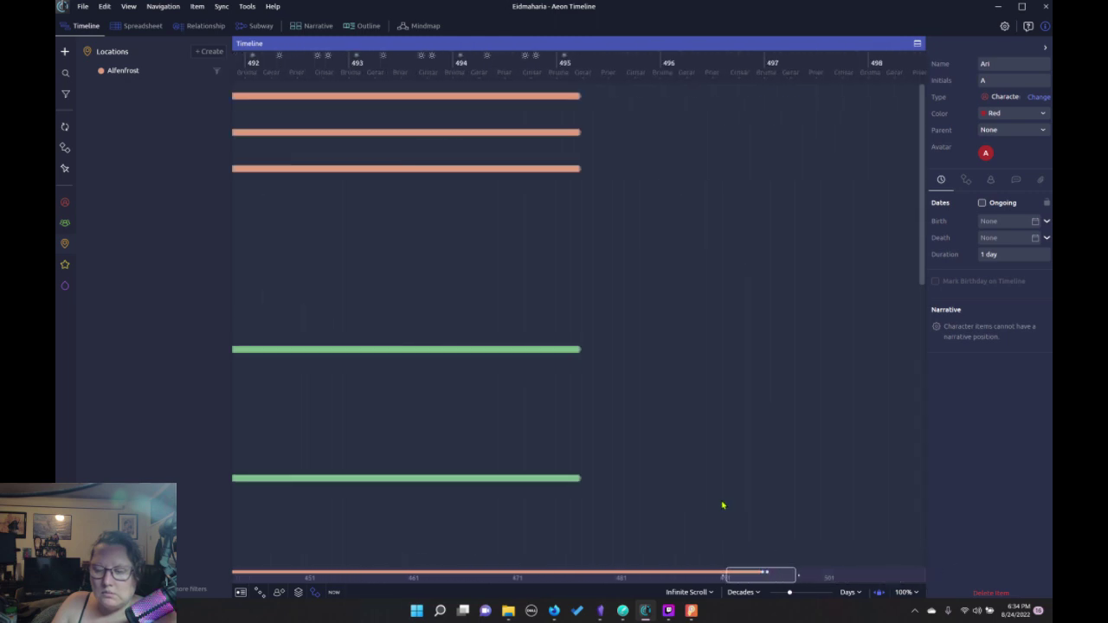
left_click_drag(563, 569, 407, 563)
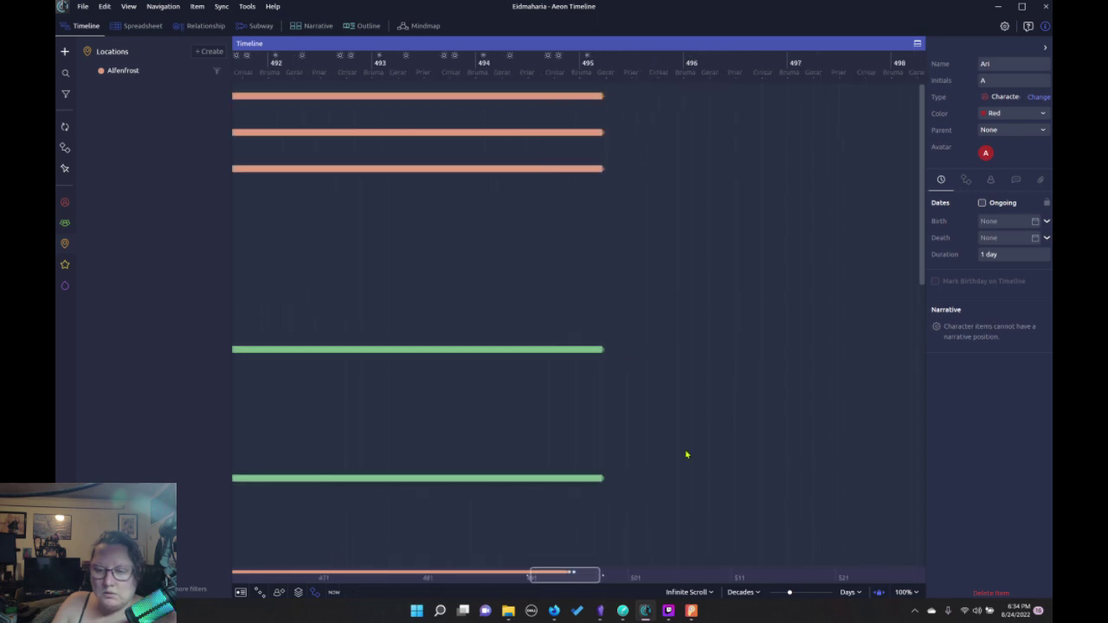
scroll(688, 453, "down", 10)
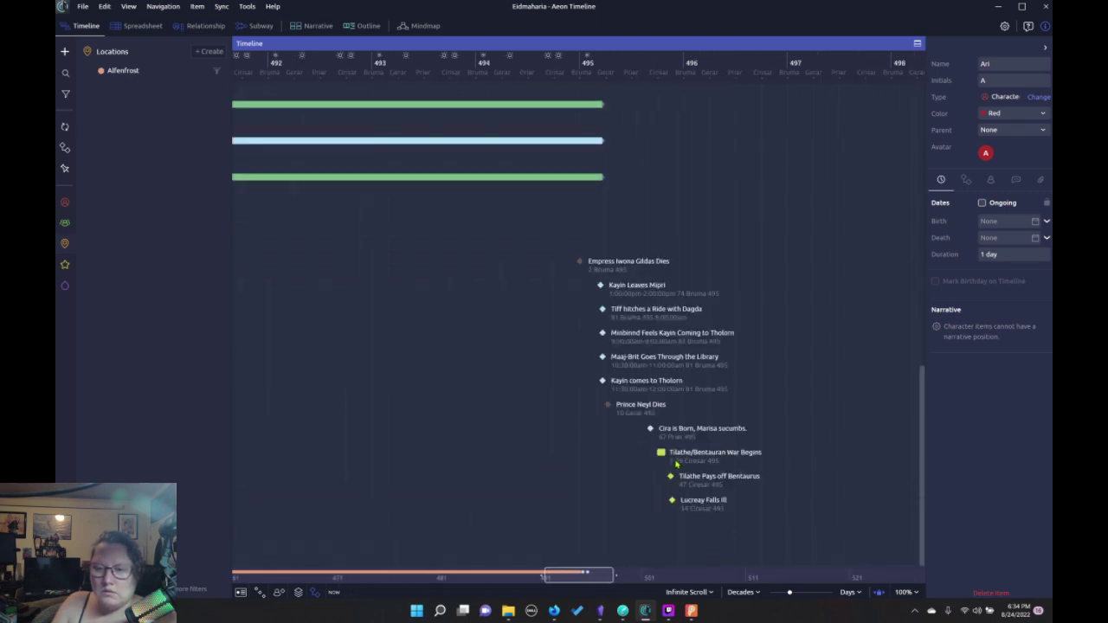
left_click(593, 180)
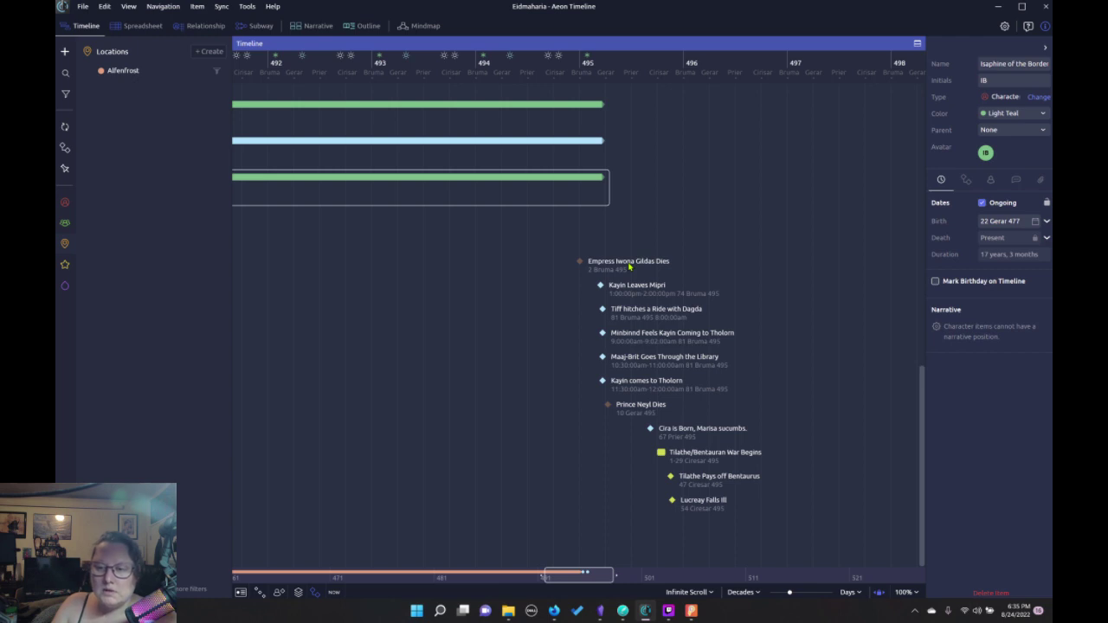
left_click(646, 292)
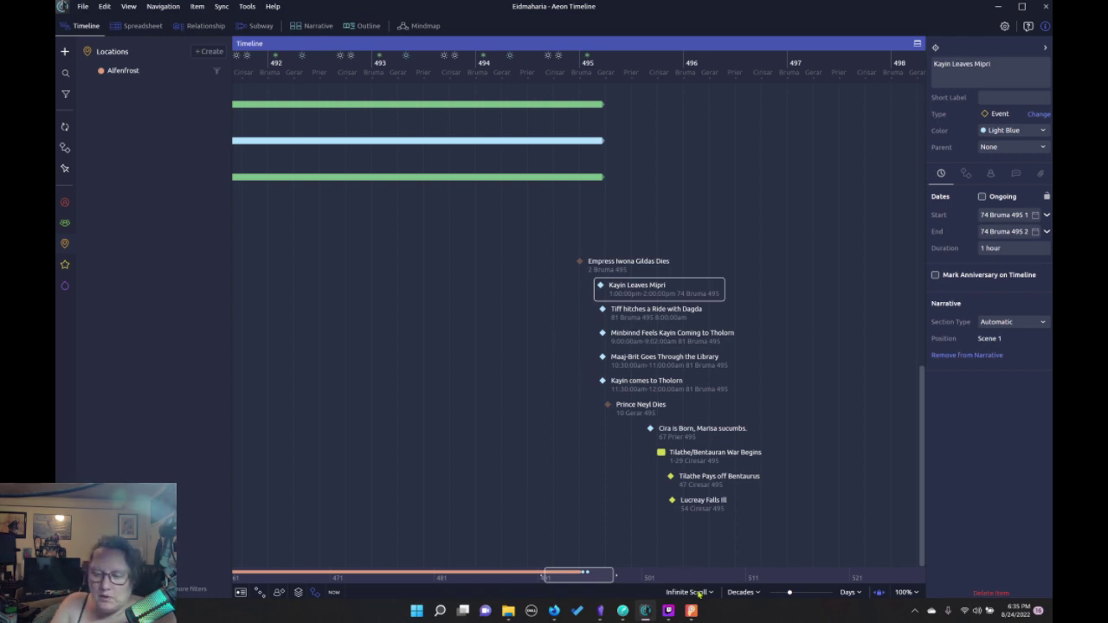
Switch to Plottr, open the recent Eidmaharia project and dismiss the What's new announcements
left_click(622, 611)
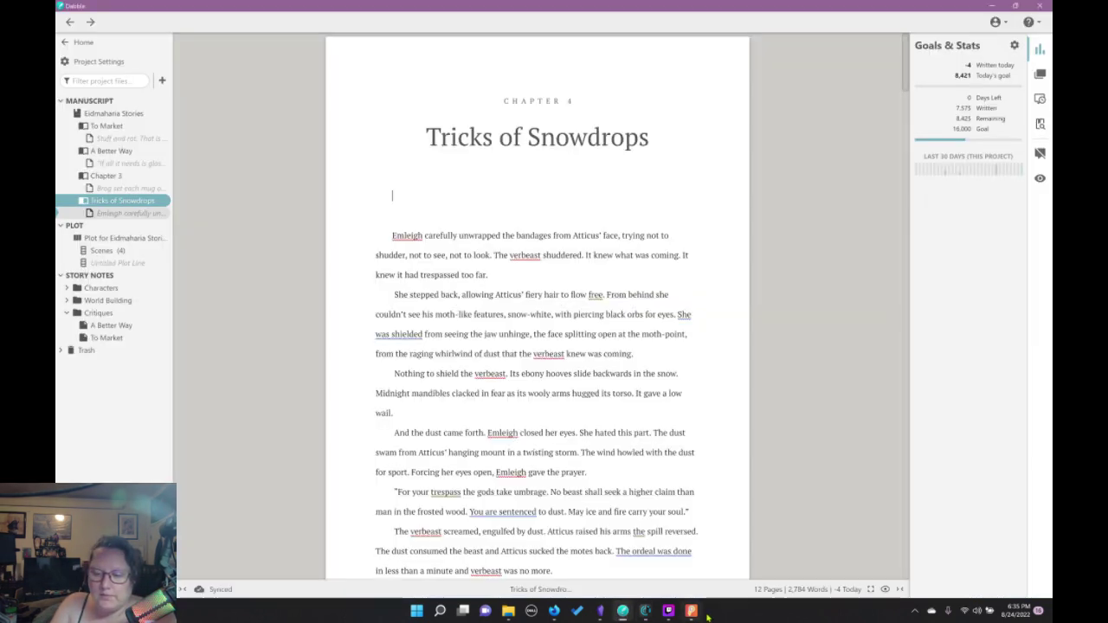
left_click(692, 610)
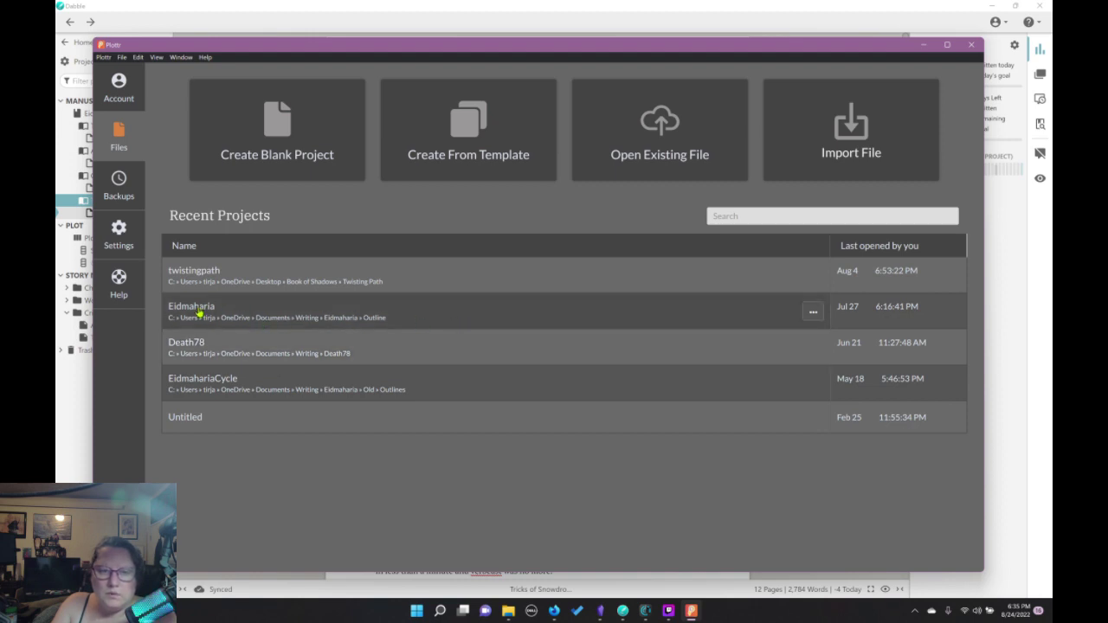
left_click(514, 313)
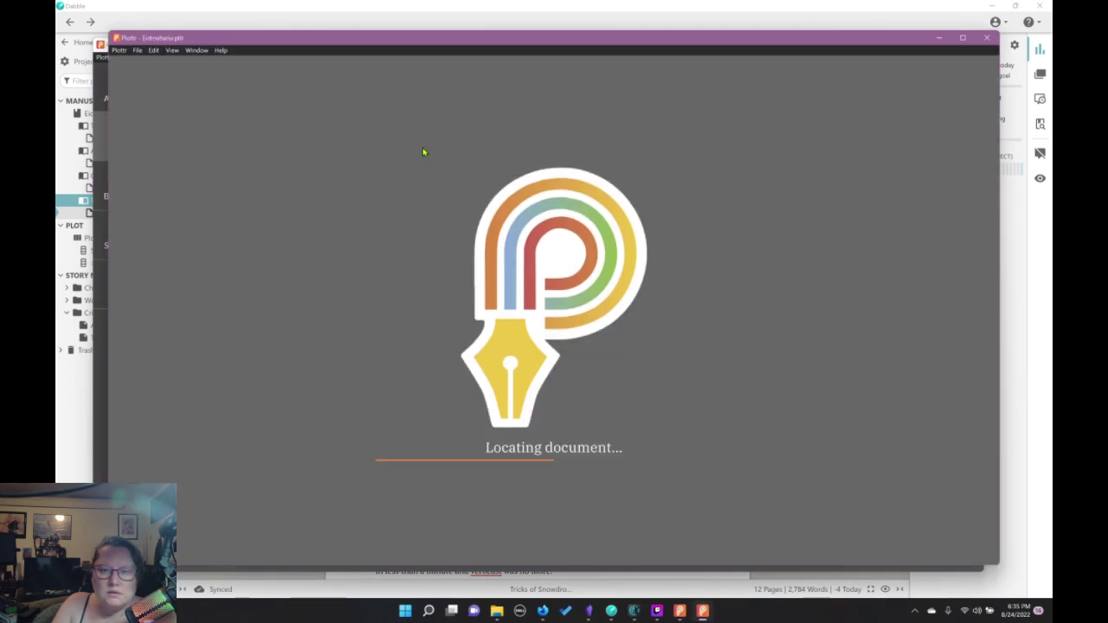
left_click(985, 69)
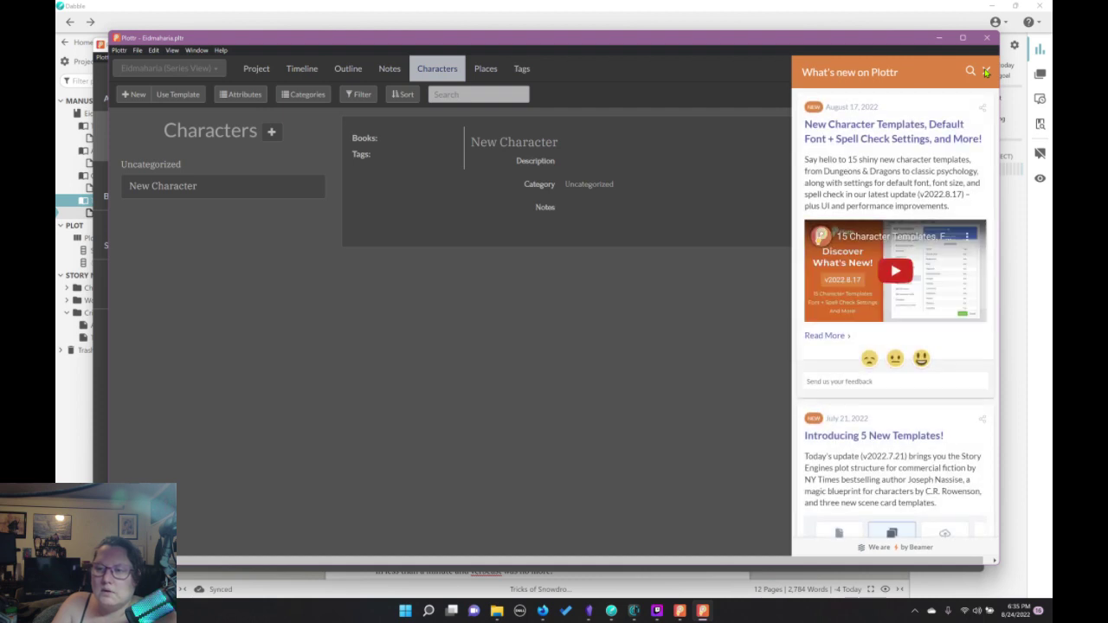
left_click(987, 72)
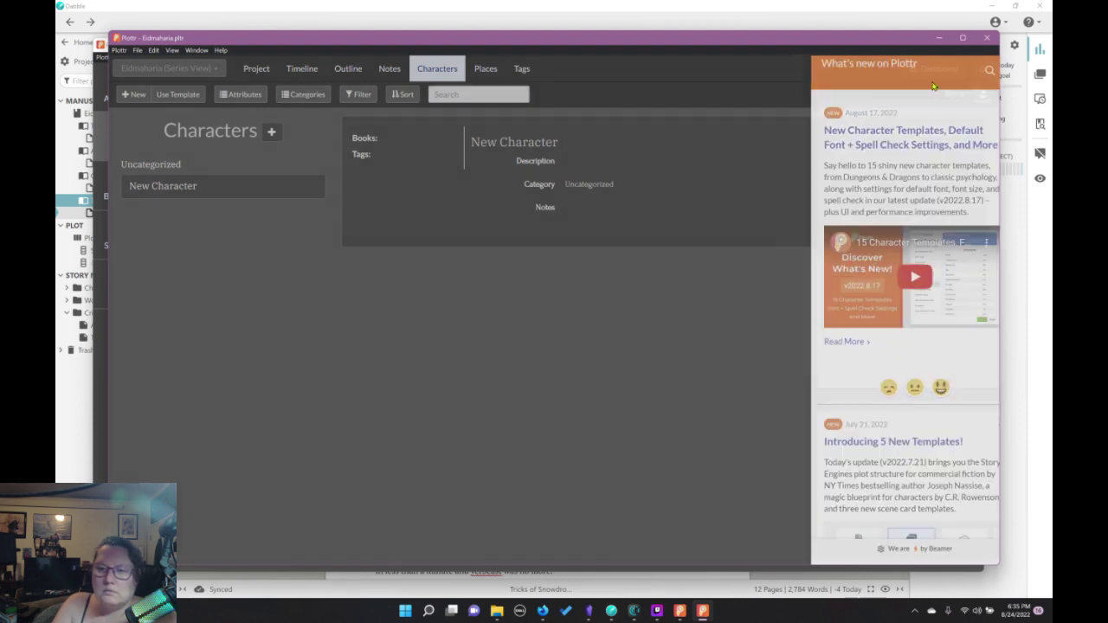
Add a new character to the Eidmaharia series and open the template chooser for it
left_click(270, 136)
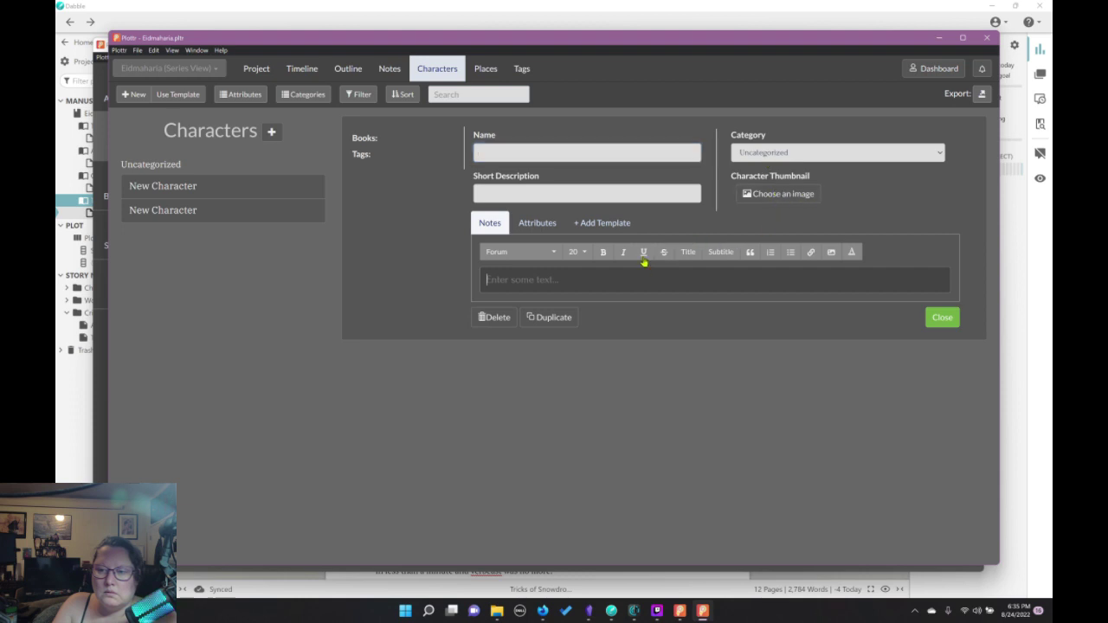
left_click(602, 222)
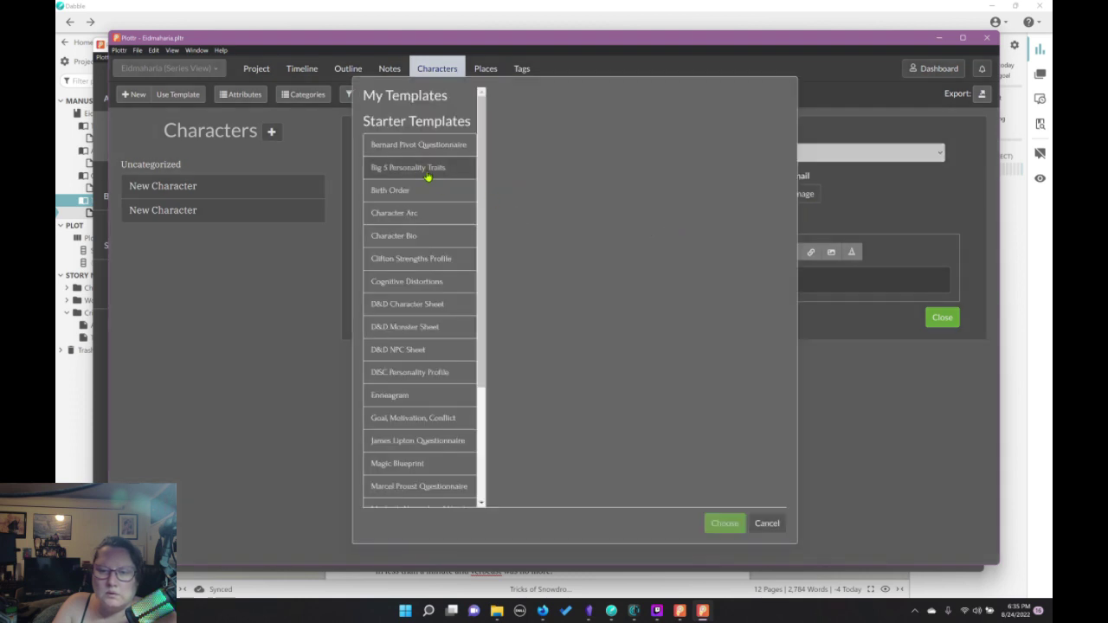
Preview the Big 5 Personality Traits, Birth Order, Bernard Pivot Questionnaire, Character Arc and Character Bio templates
left_click(422, 180)
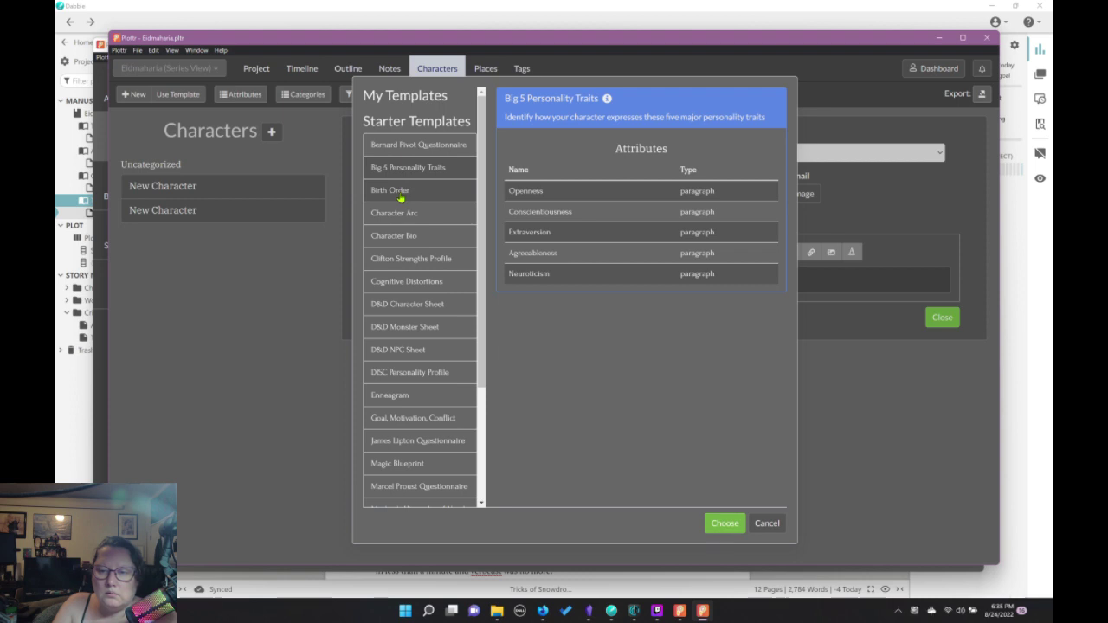
left_click(420, 190)
left_click(420, 147)
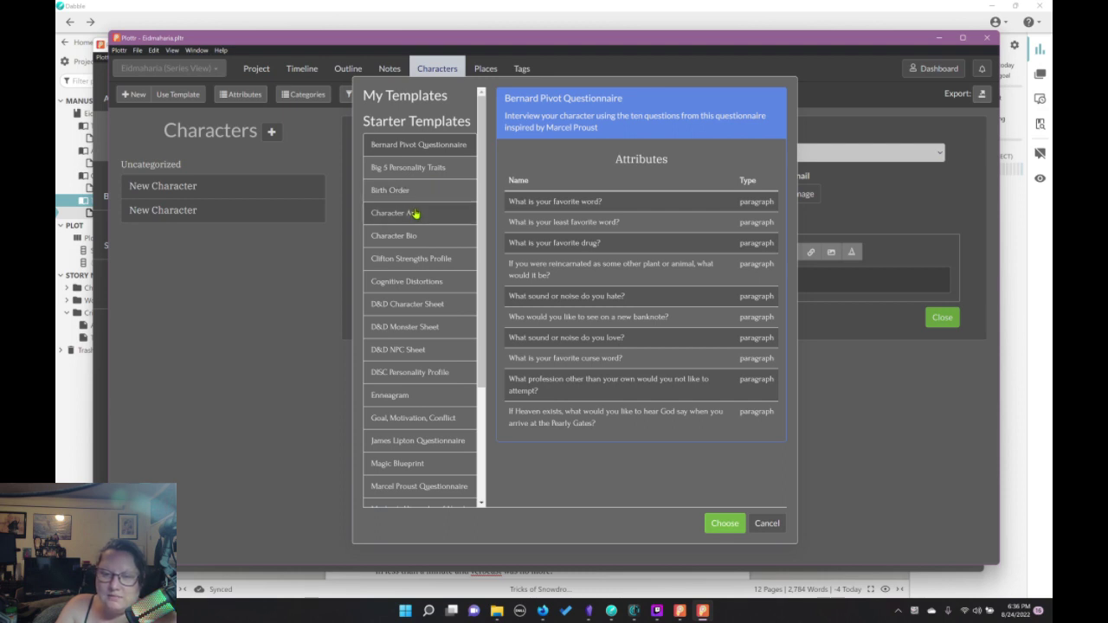
left_click(418, 215)
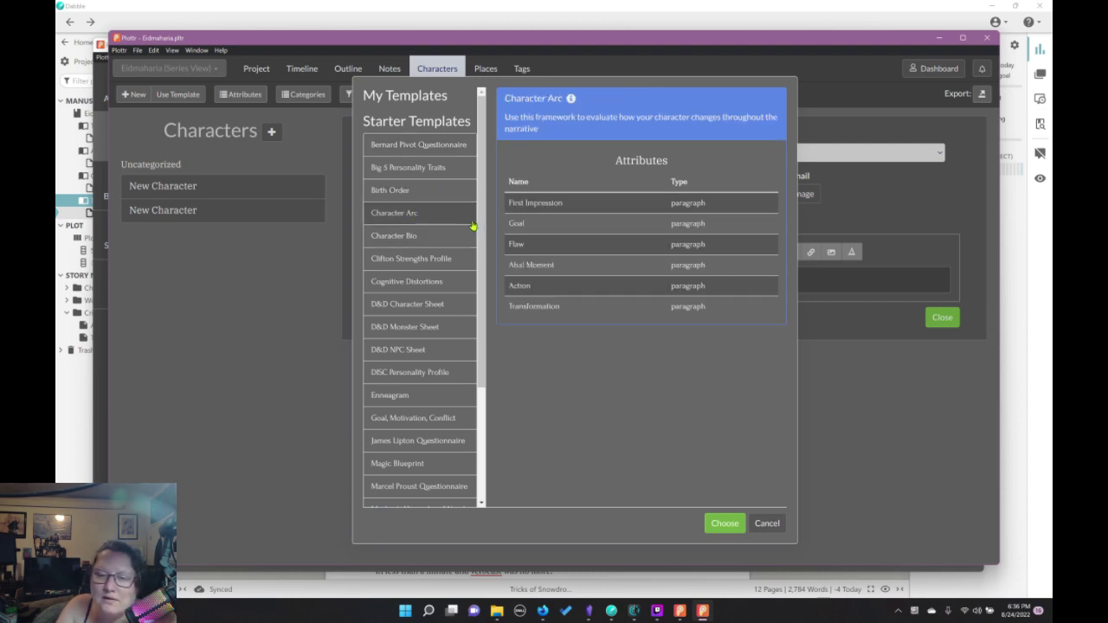
left_click(424, 242)
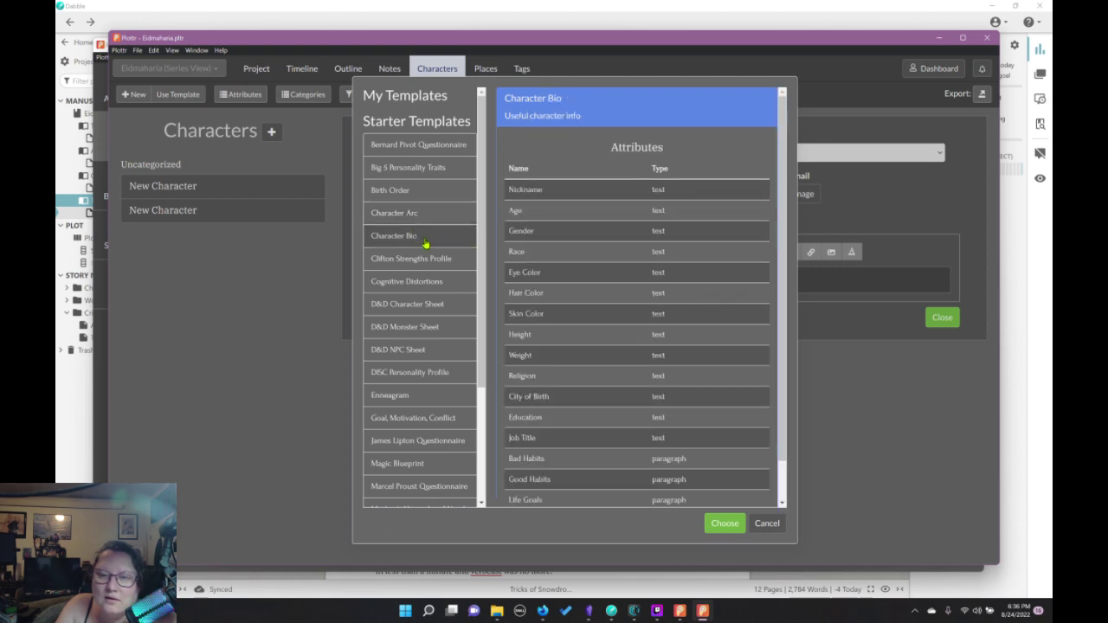
scroll(612, 313, "down", 1)
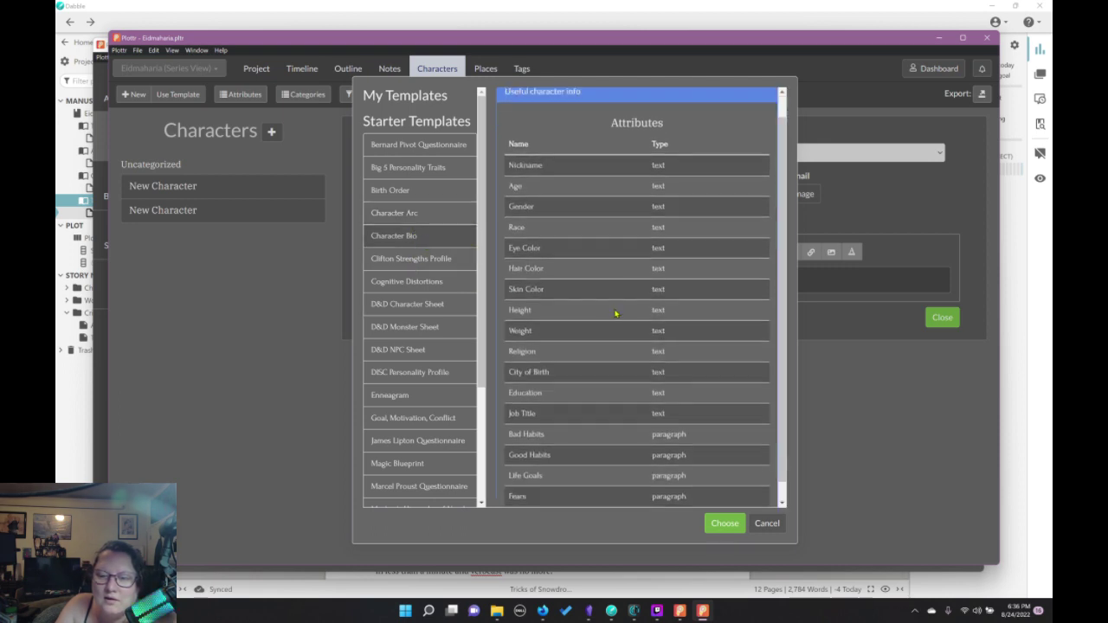
Preview the Clifton Strengths Profile, Cognitive Distortions, D&D sheet and DISC Personality Profile templates
left_click(407, 259)
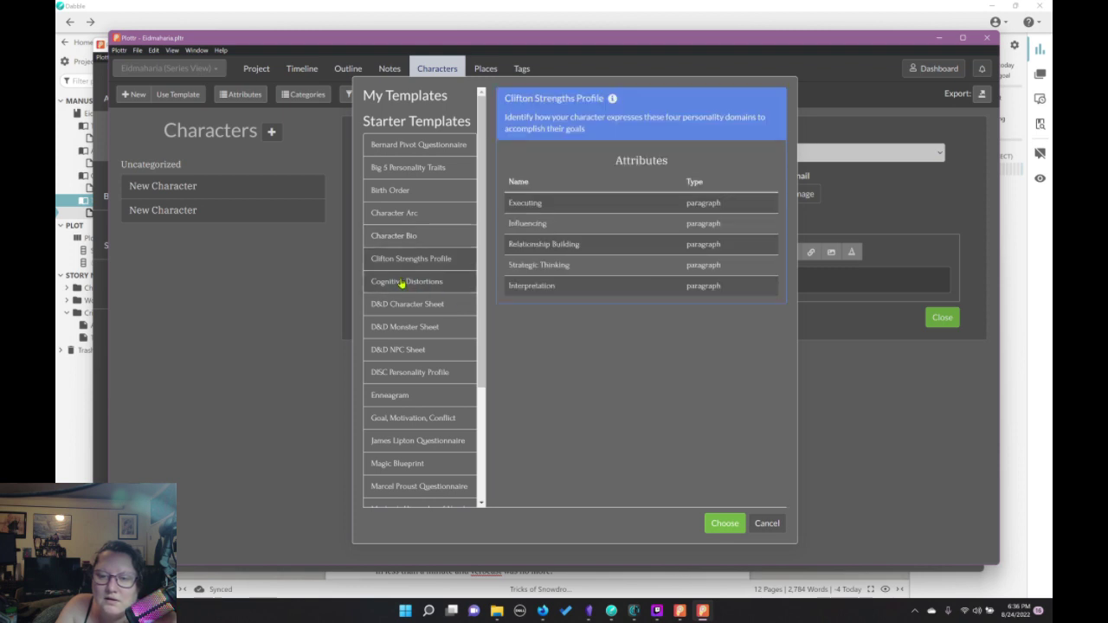
left_click(402, 282)
left_click(396, 305)
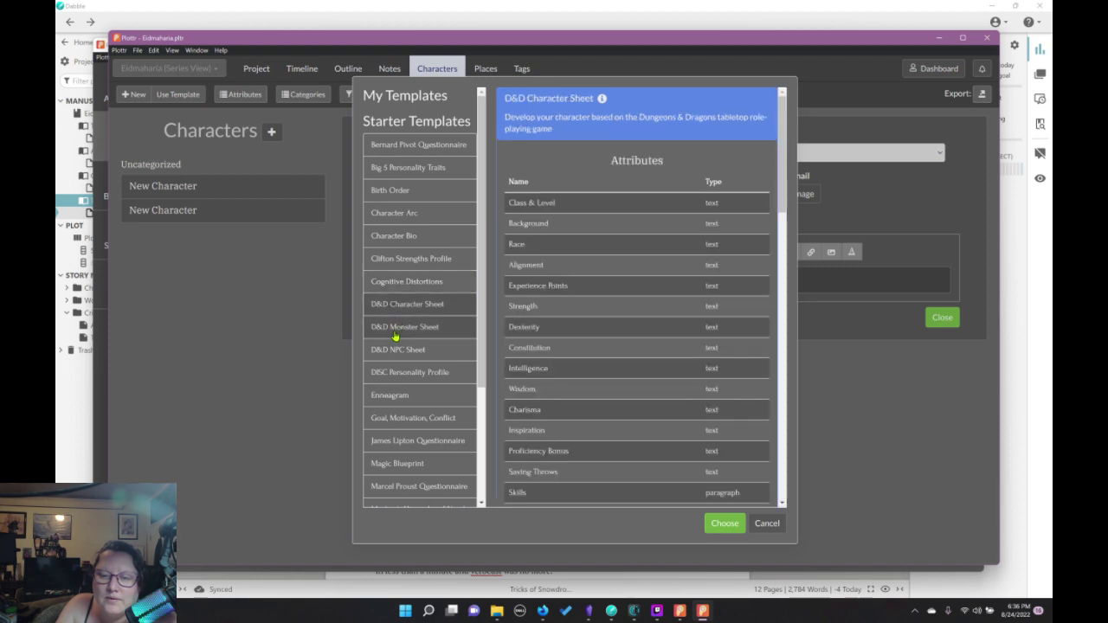
left_click(395, 334)
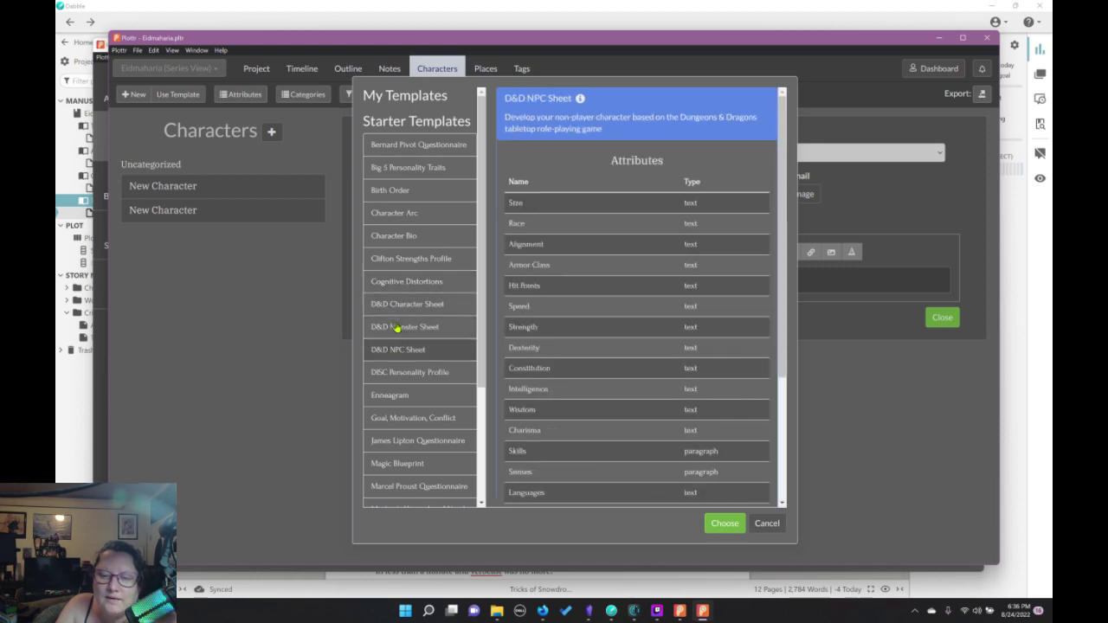
left_click(393, 315)
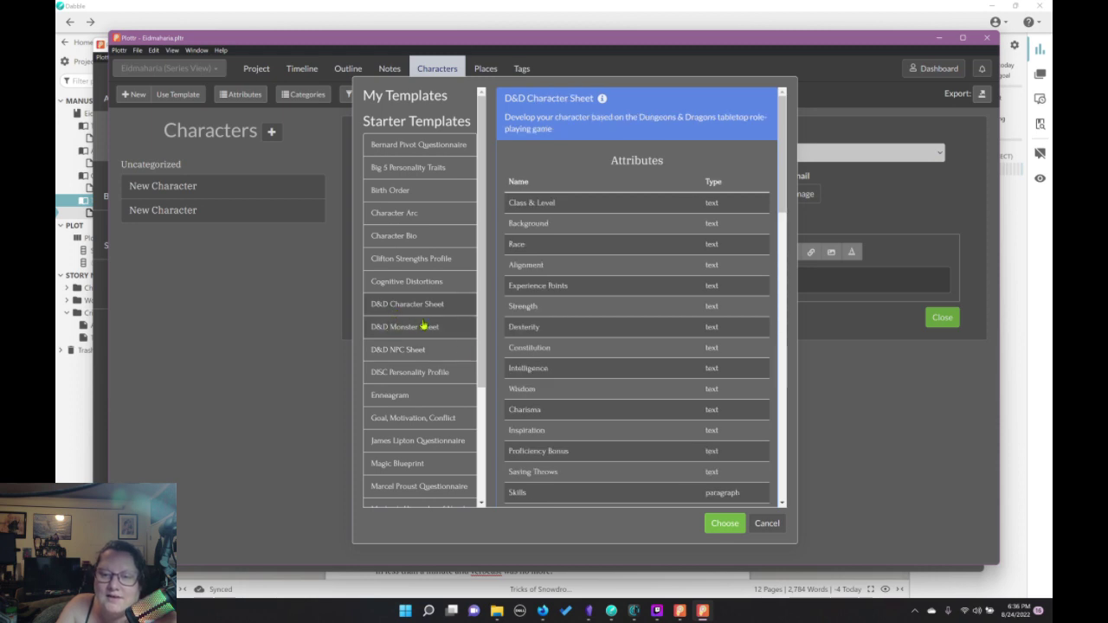
left_click(444, 329)
left_click(416, 355)
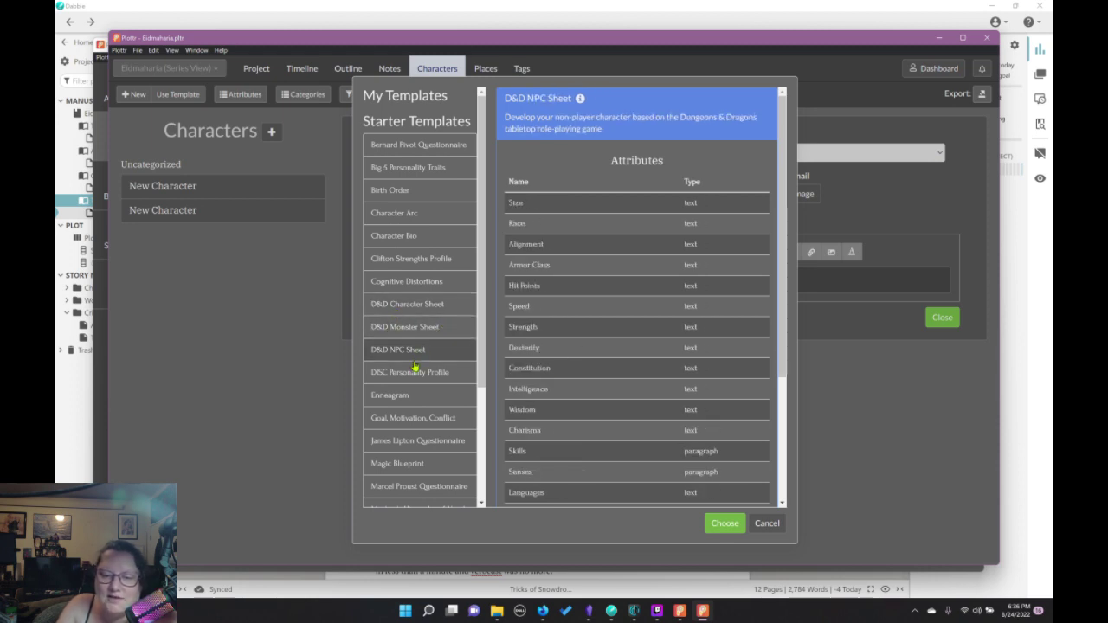
left_click(415, 371)
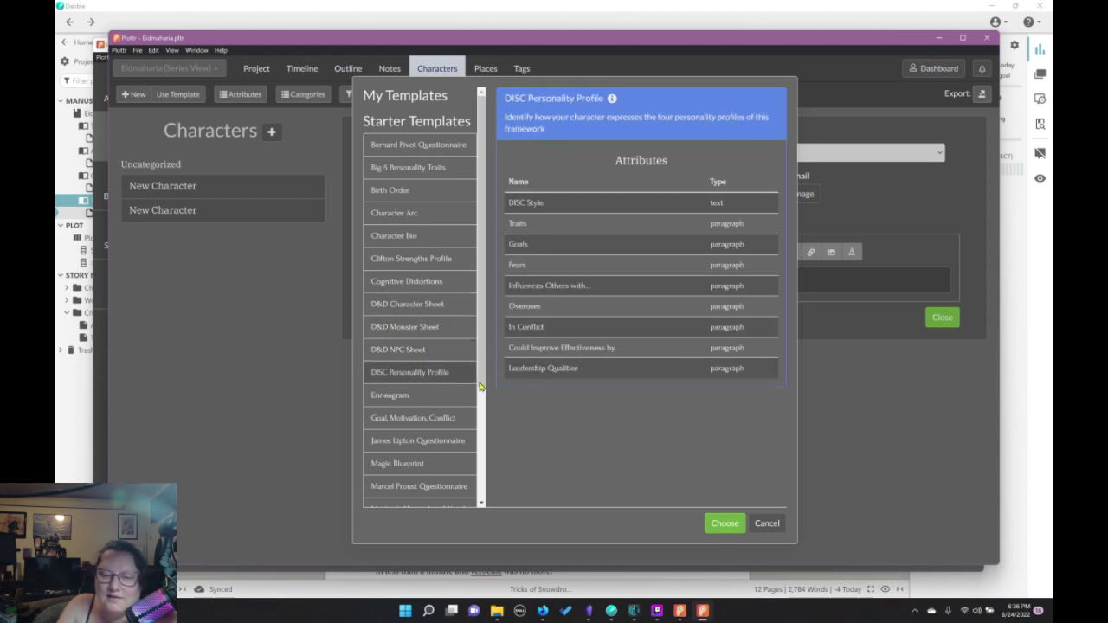
Preview the Enneagram, Goal, Motivation, Conflict, James Lipton Questionnaire, Magic Blueprint and Marcel Proust Questionnaire templates
left_click(413, 405)
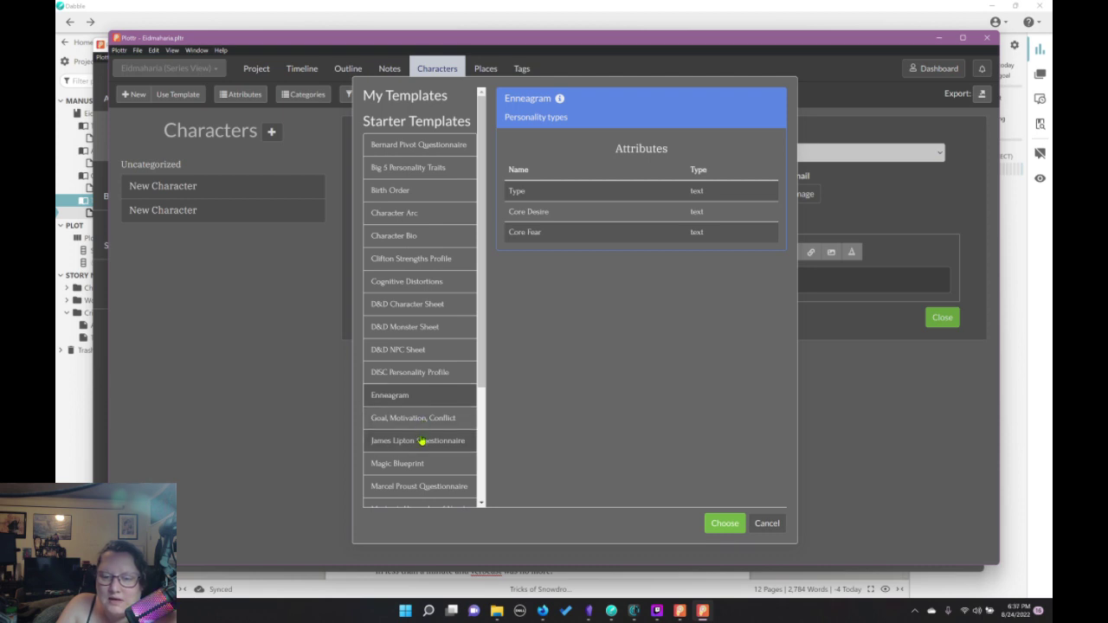
left_click(421, 419)
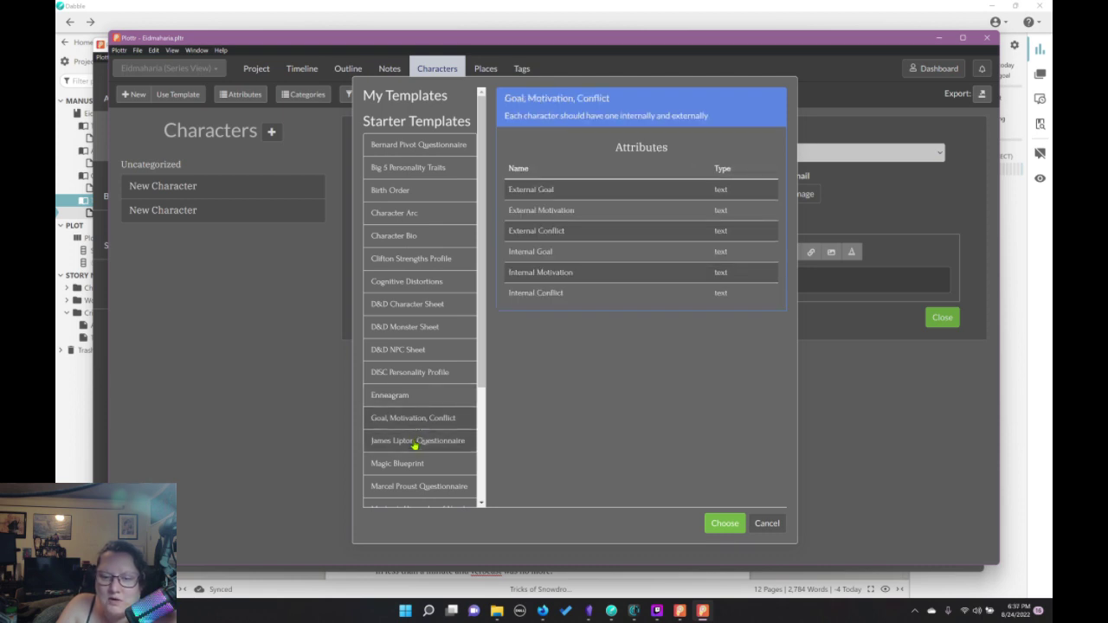
left_click(416, 443)
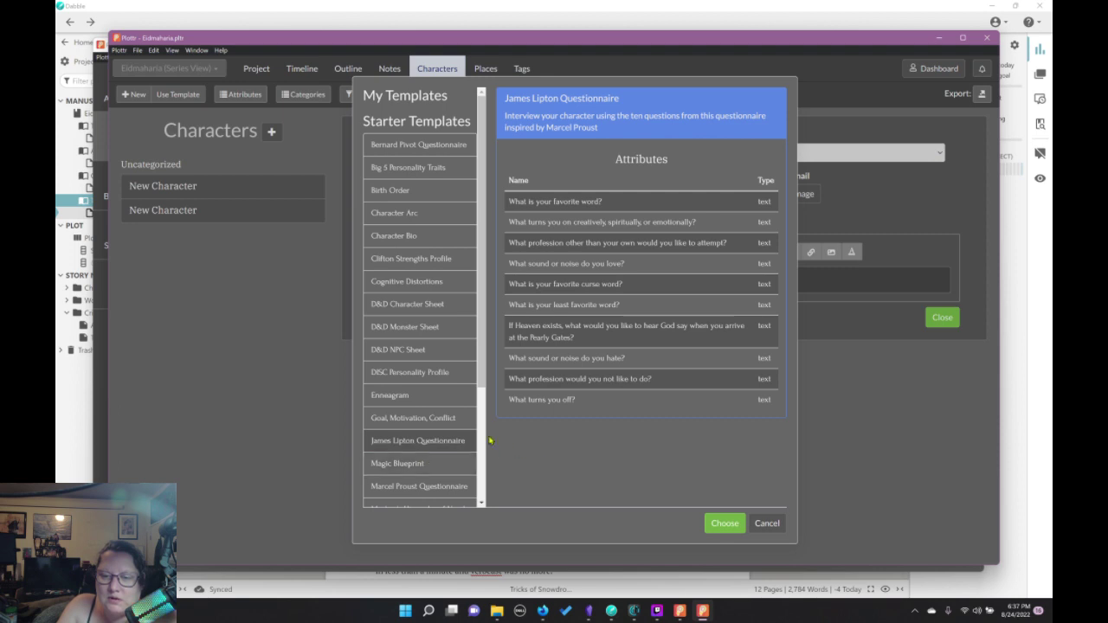
scroll(443, 428, "down", 2)
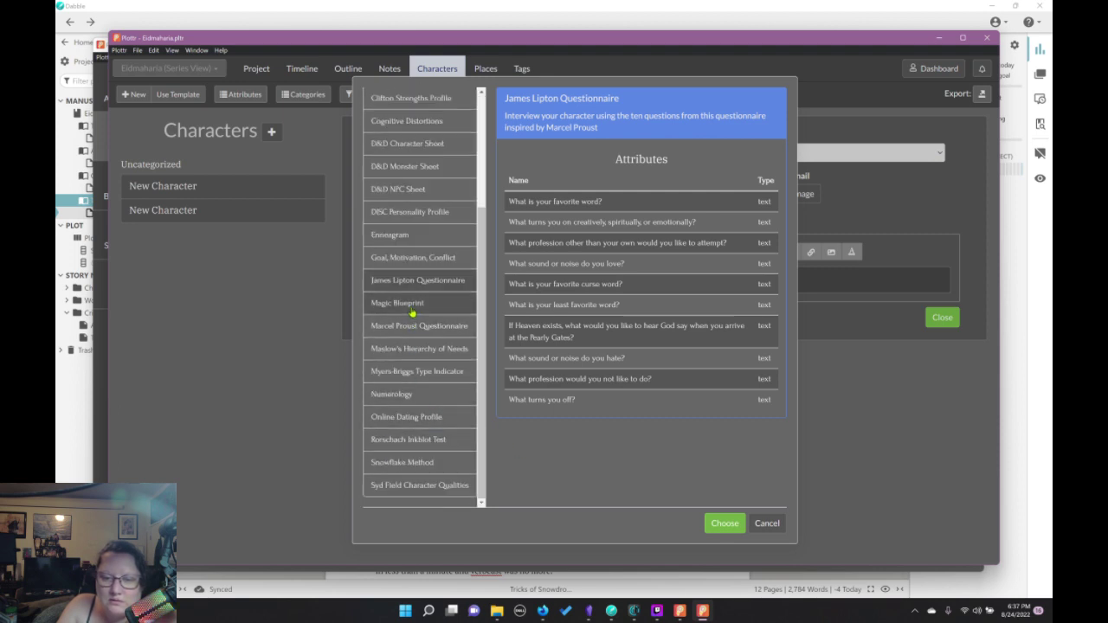
left_click(413, 310)
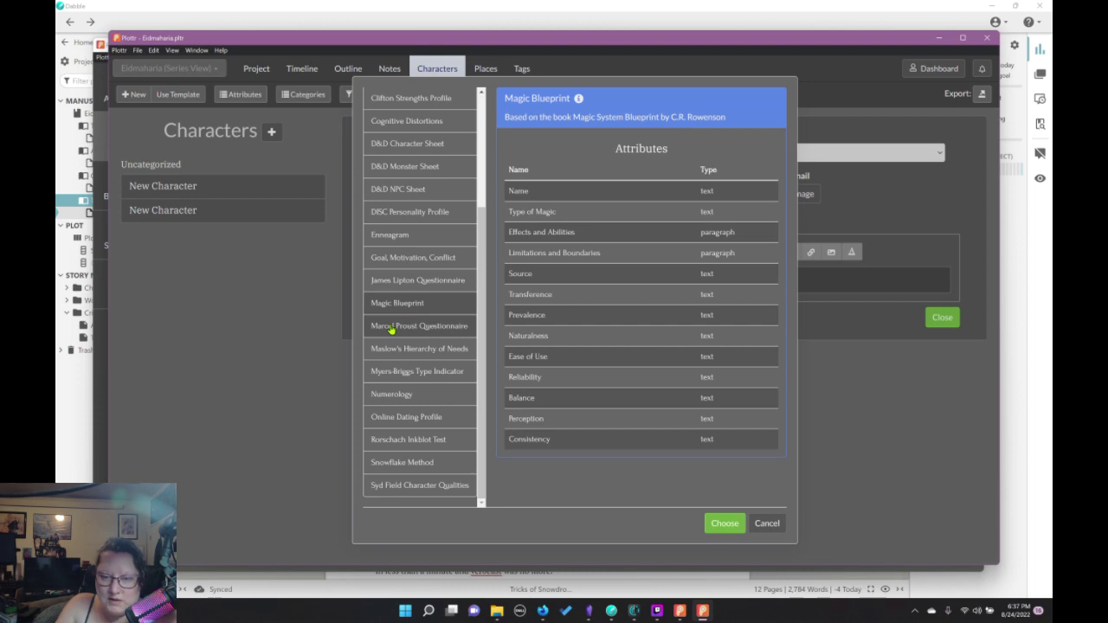
left_click(391, 329)
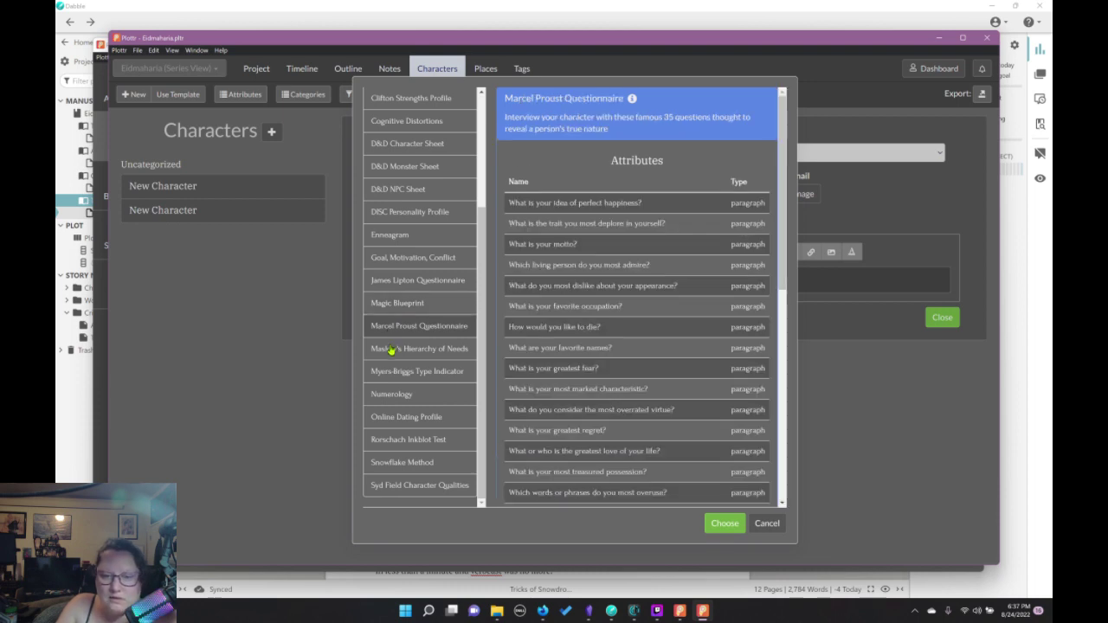
Preview the Maslow's Hierarchy of Needs, Myers-Briggs Type Indicator, Numerology, Online Dating Profile and Rorschach Inkblot Test templates
left_click(391, 351)
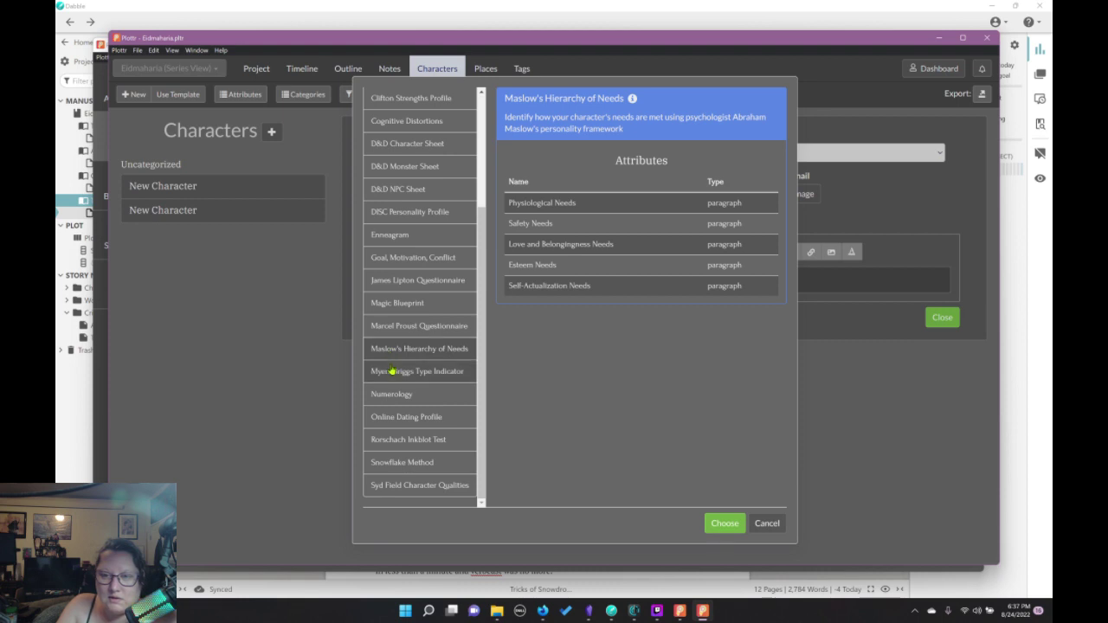
left_click(392, 371)
left_click(423, 400)
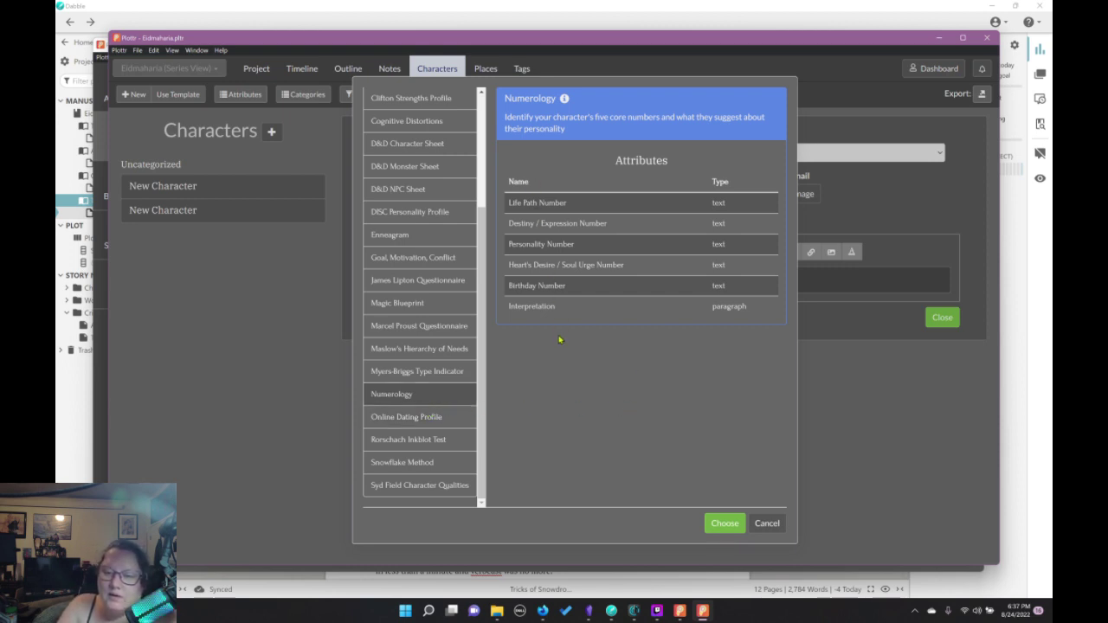
left_click(424, 418)
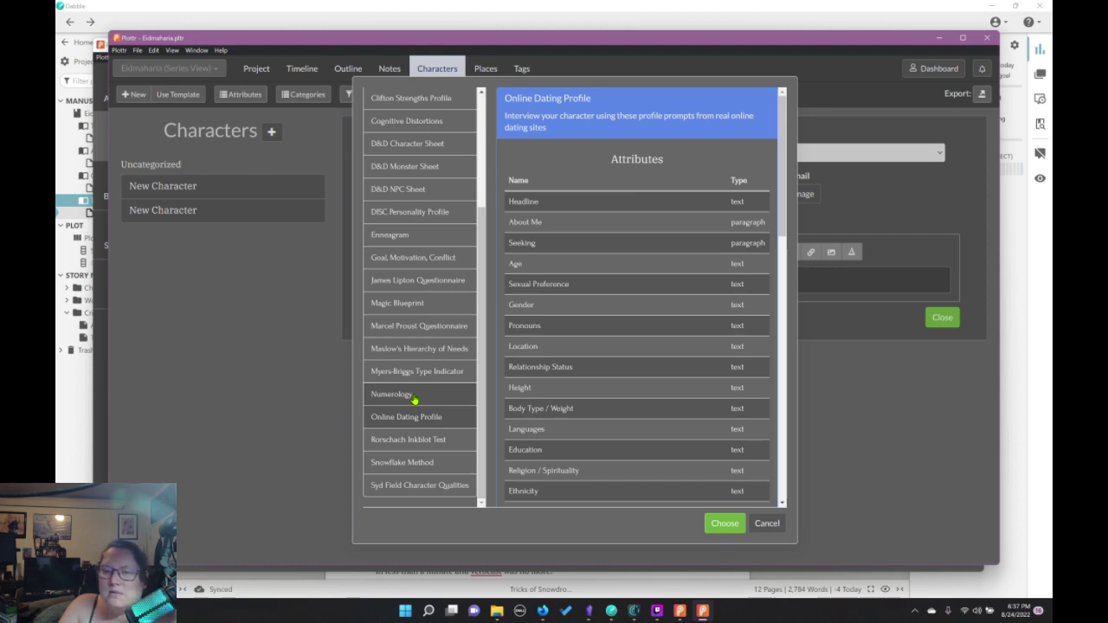
left_click(420, 443)
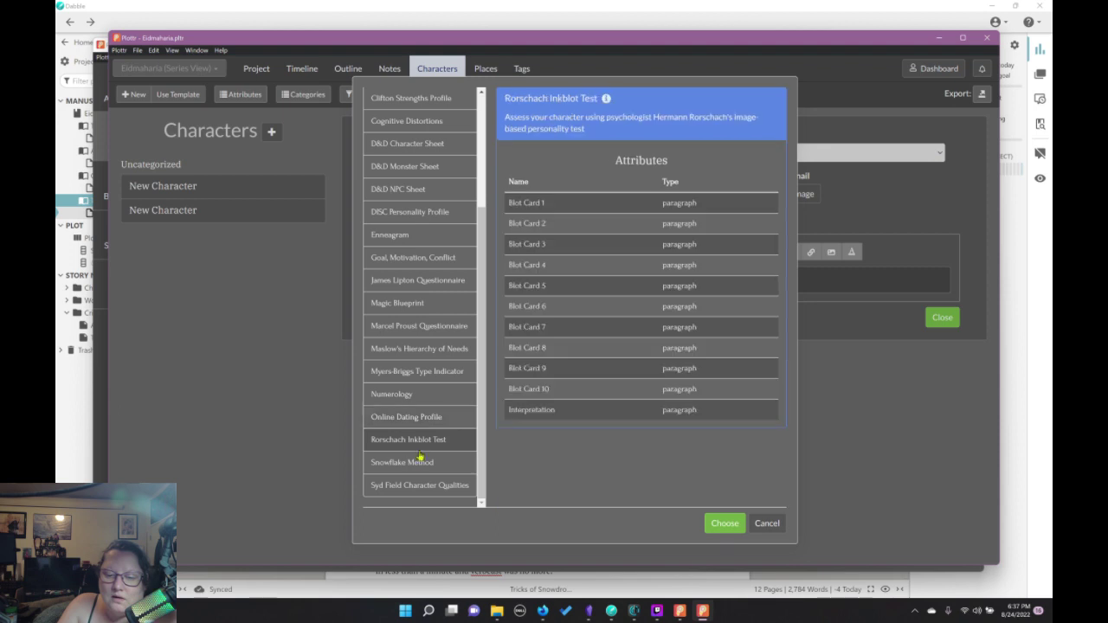
Preview the Snowflake Method and Syd Field Character Qualities templates and open the Syd Field template's source website
left_click(416, 464)
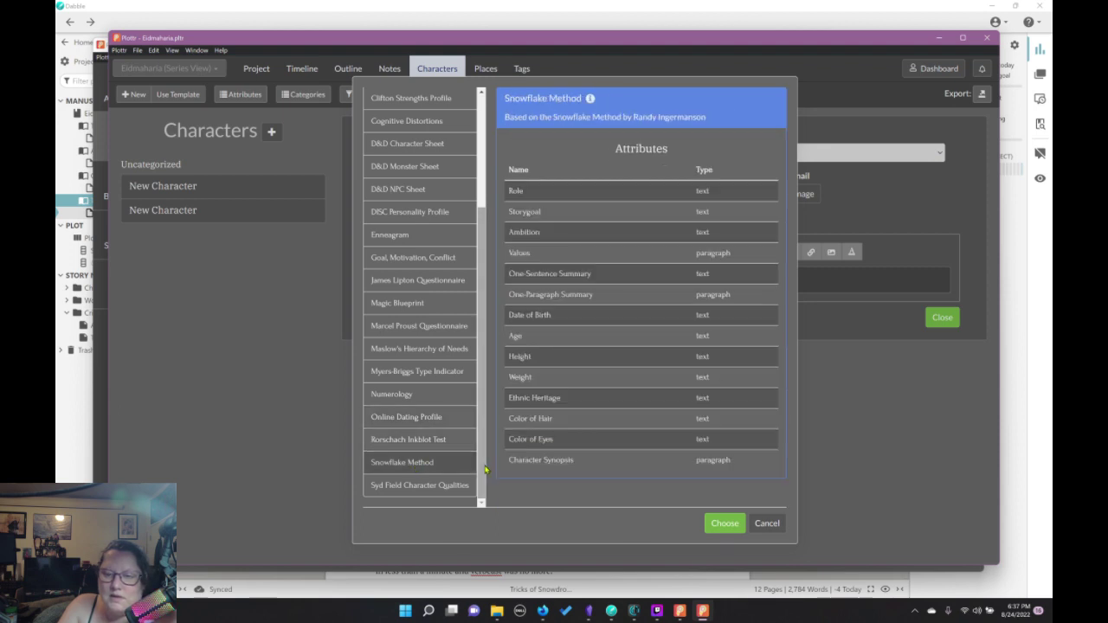
left_click(425, 486)
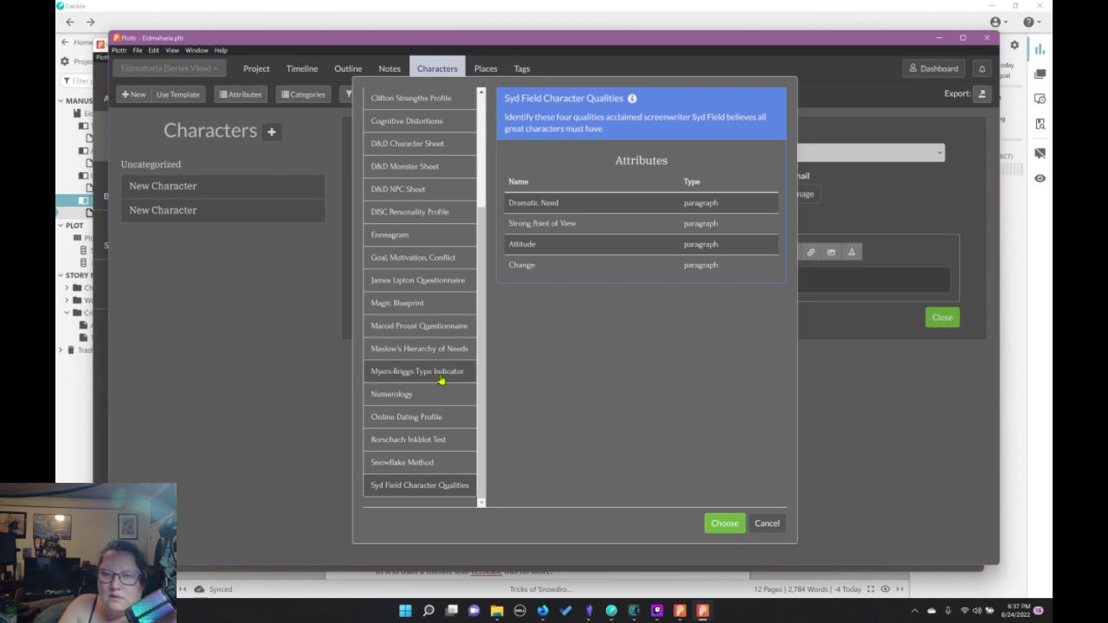
scroll(445, 366, "up", 3)
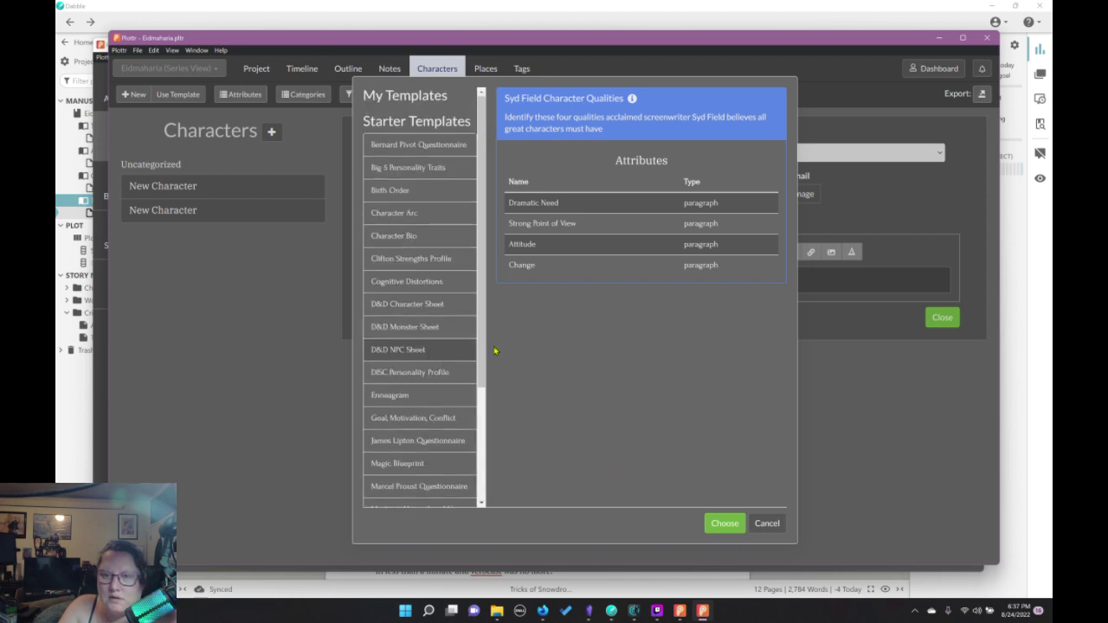
left_click(632, 101)
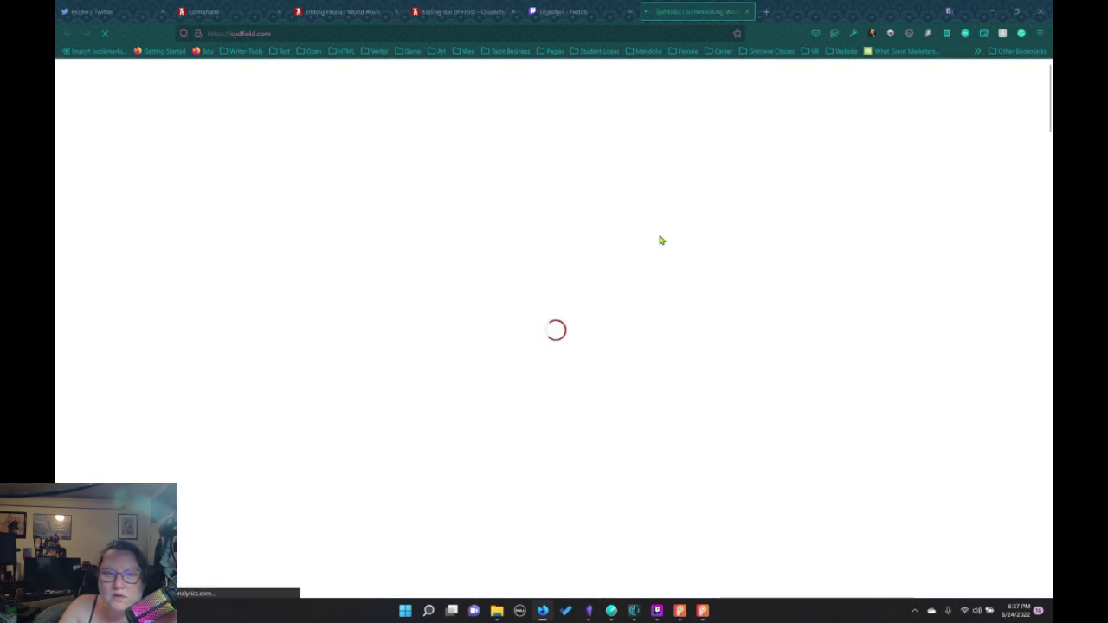
Search the web for "create a character template for plottr" and open the video "How to Create Custom Character Templates in Plottr | Module 6"
left_click(332, 33)
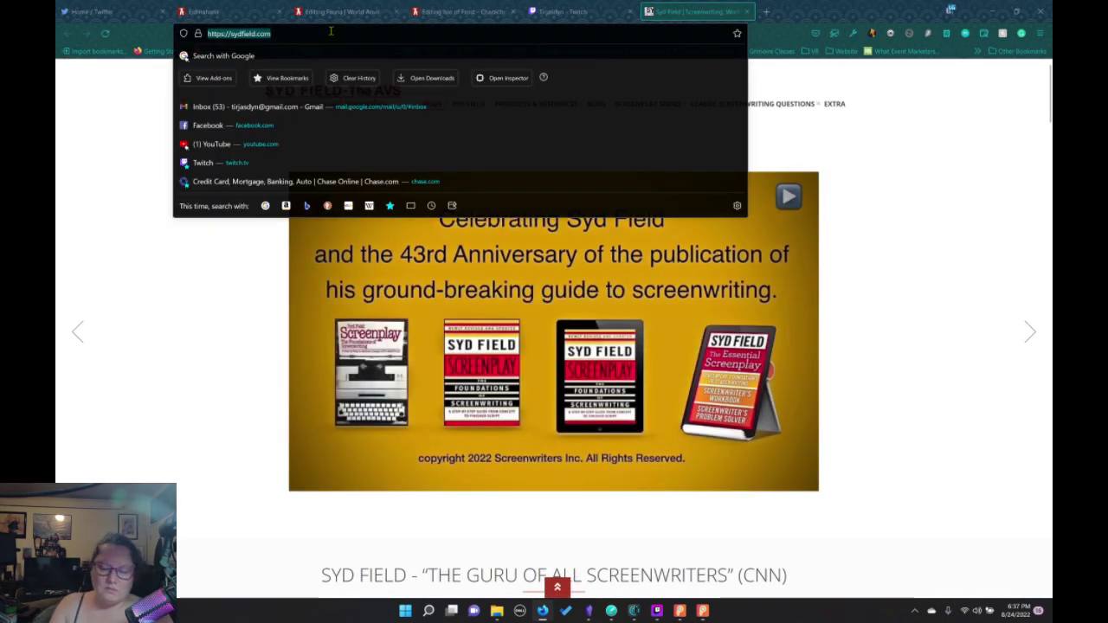
type("create a")
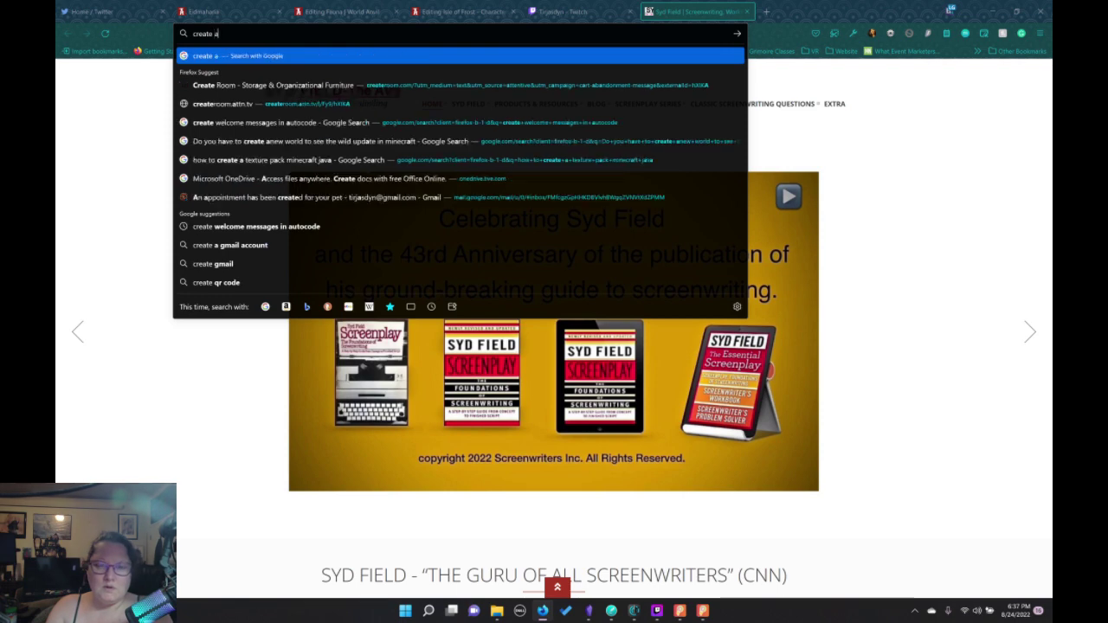
type(" character tempa")
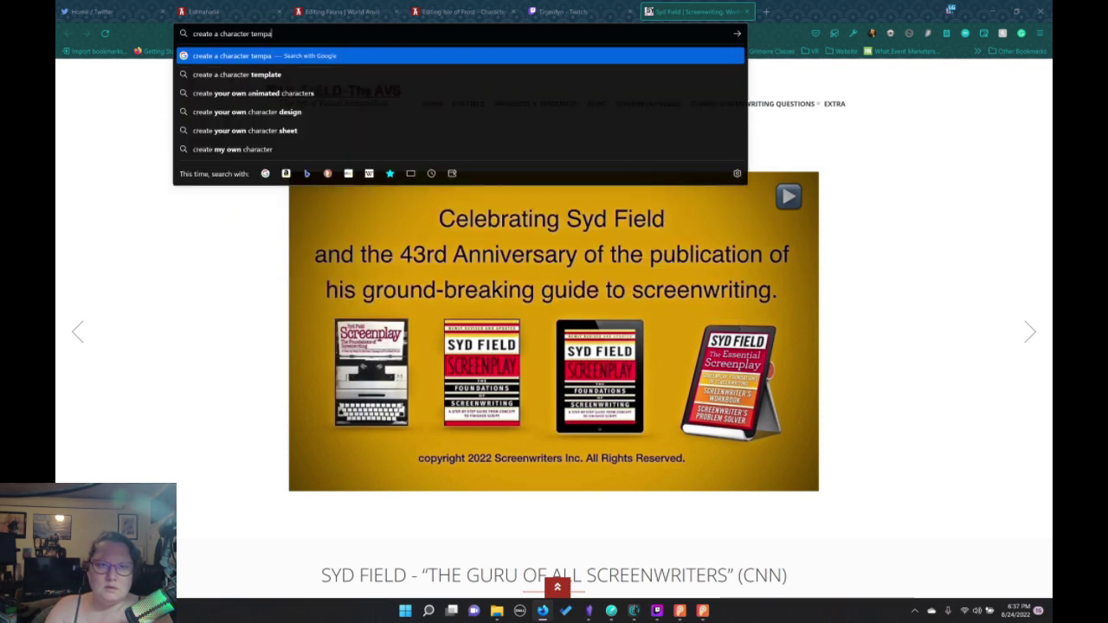
key("BackSpace")
type("late fo r")
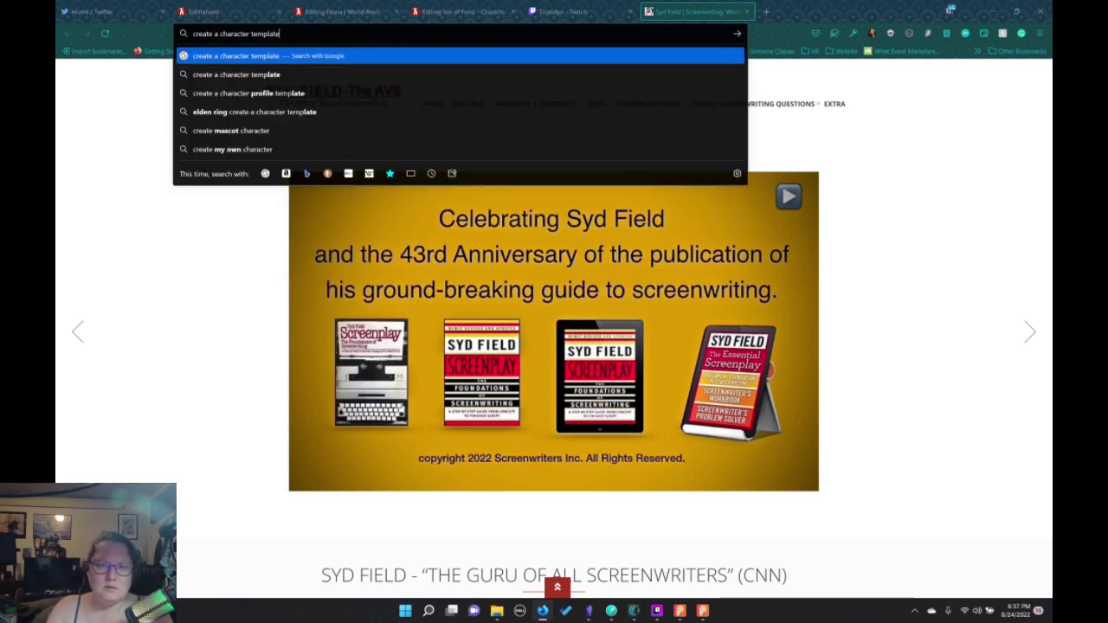
key("BackSpace")
key("BackSpace")
type("r")
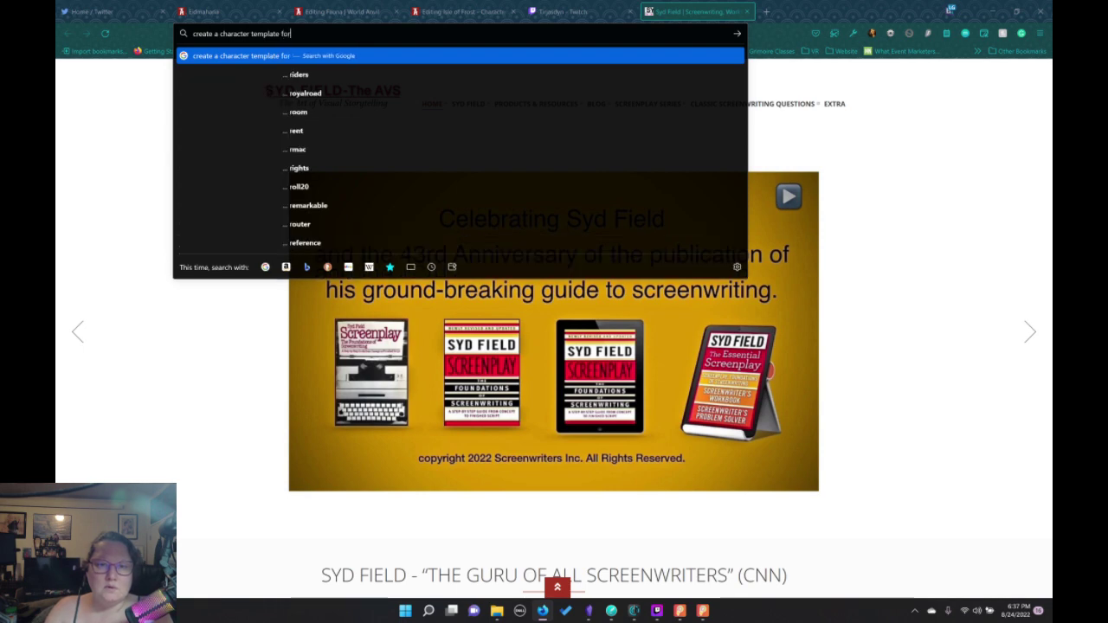
type(" plott")
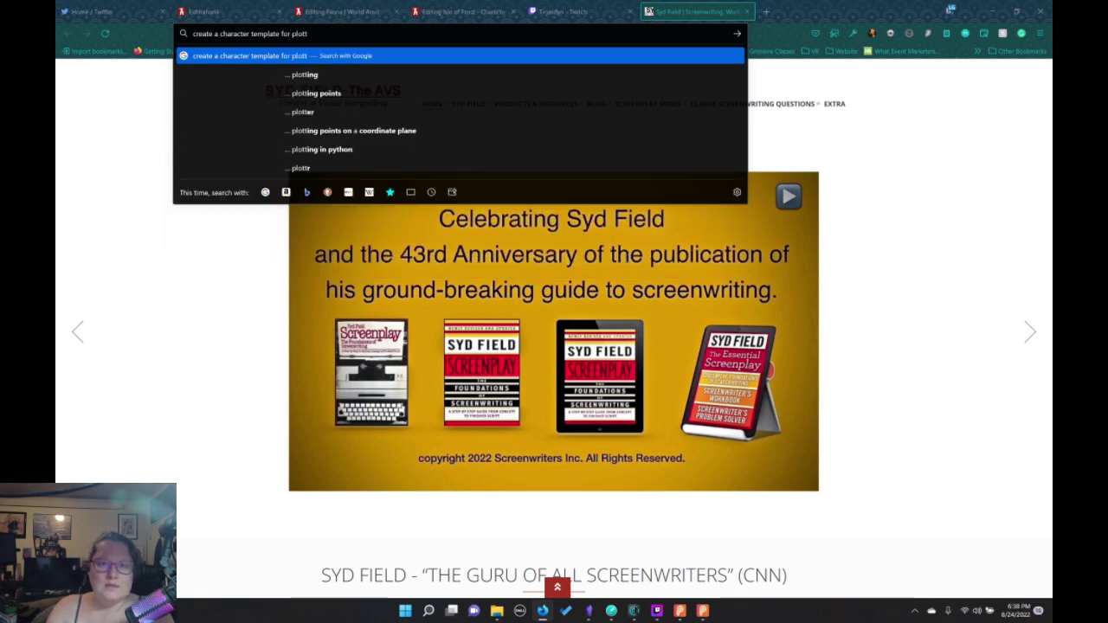
key("Return")
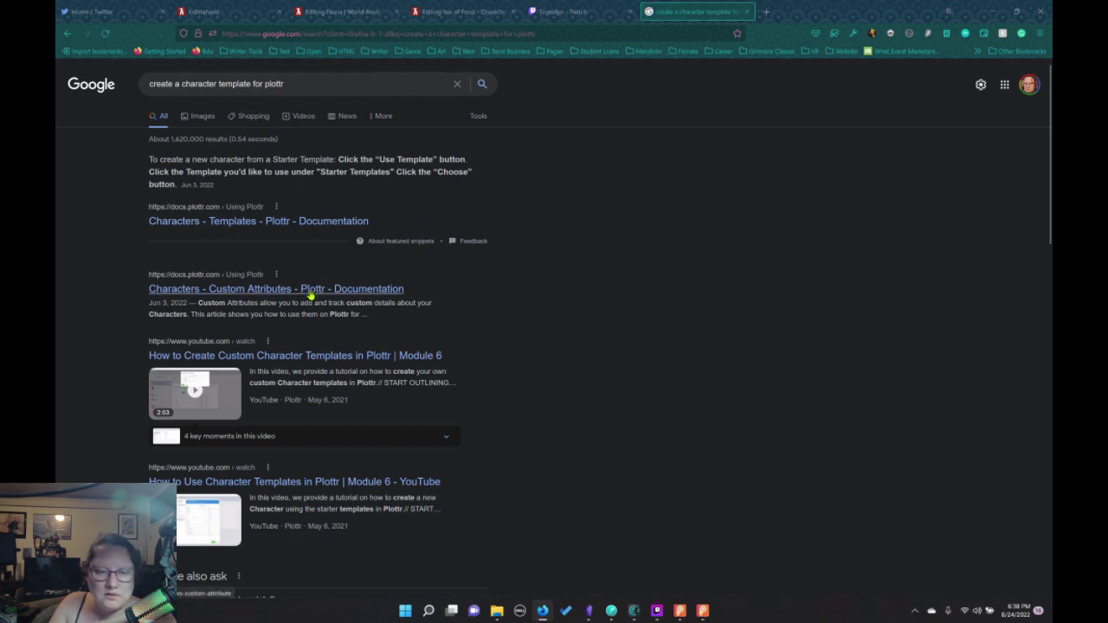
left_click(423, 356)
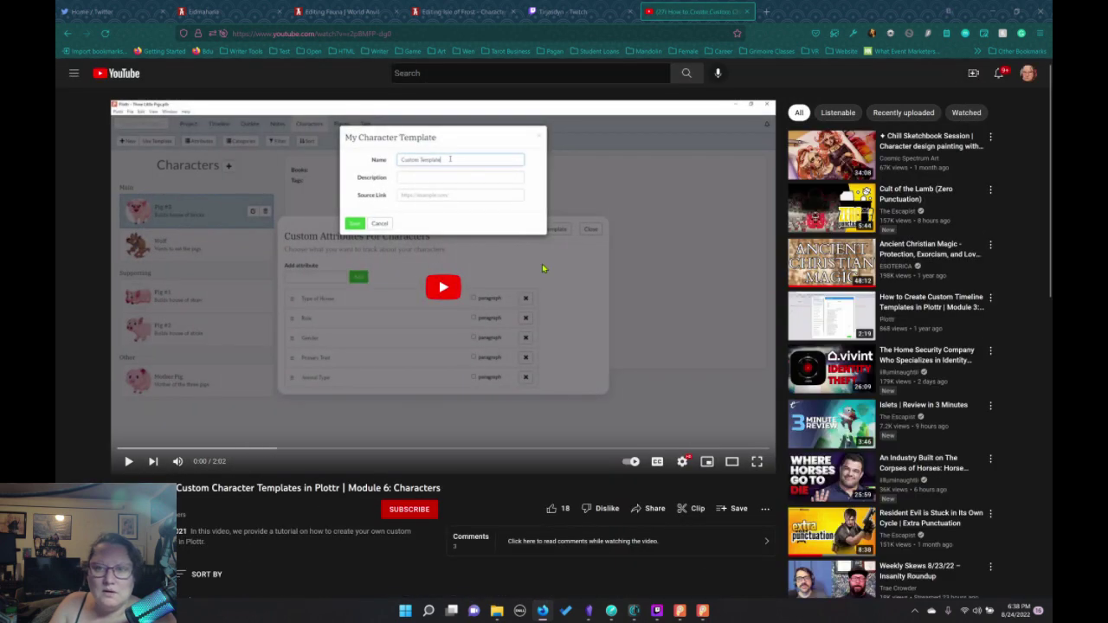
Look through the open Twitch and World Anvil pages, closing the Fauna article's page
left_click(563, 19)
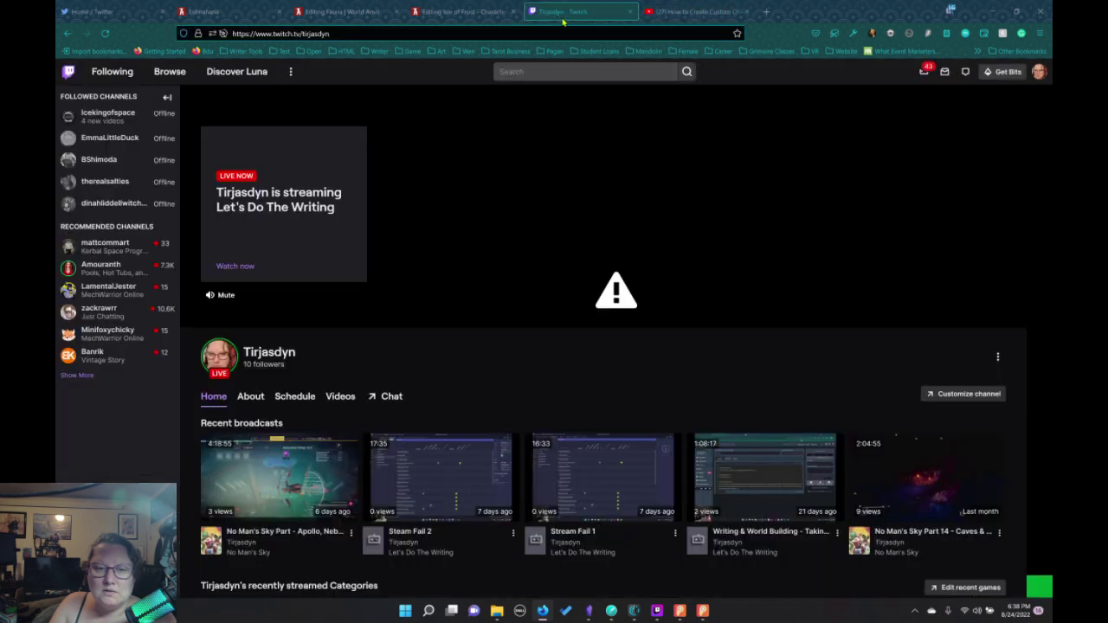
left_click(397, 13)
left_click(344, 14)
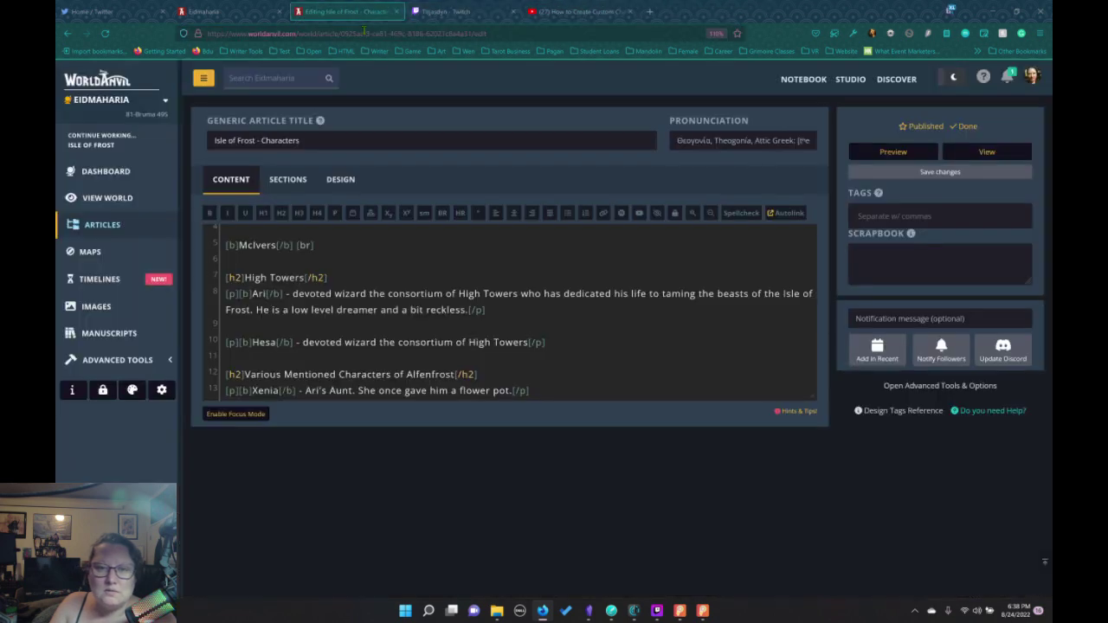
left_click(251, 19)
left_click(349, 14)
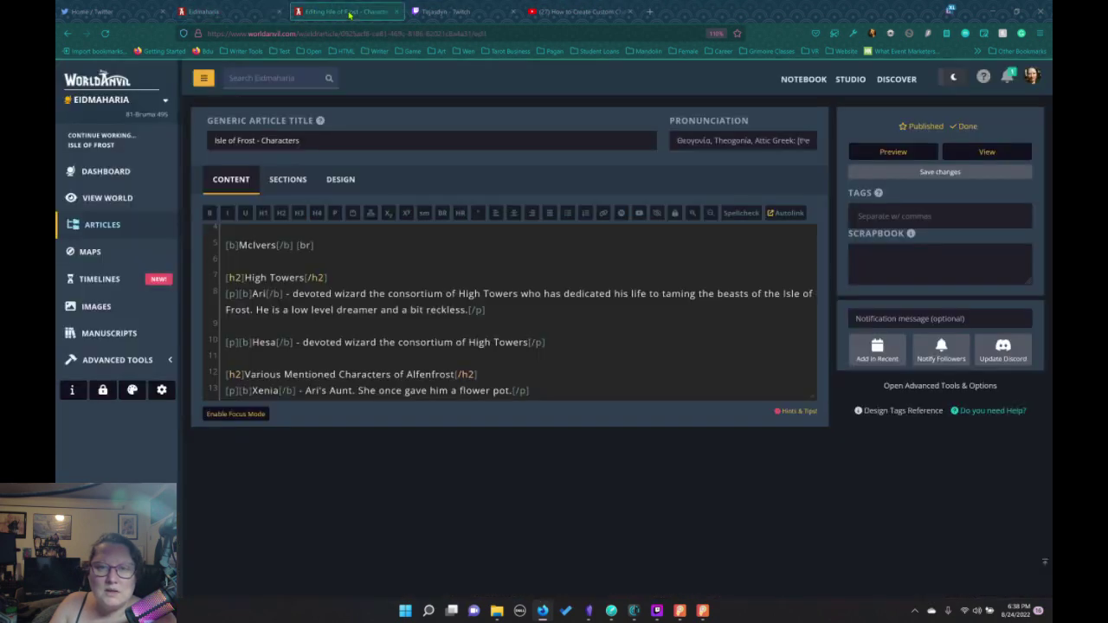
left_click(1040, 33)
left_click(947, 149)
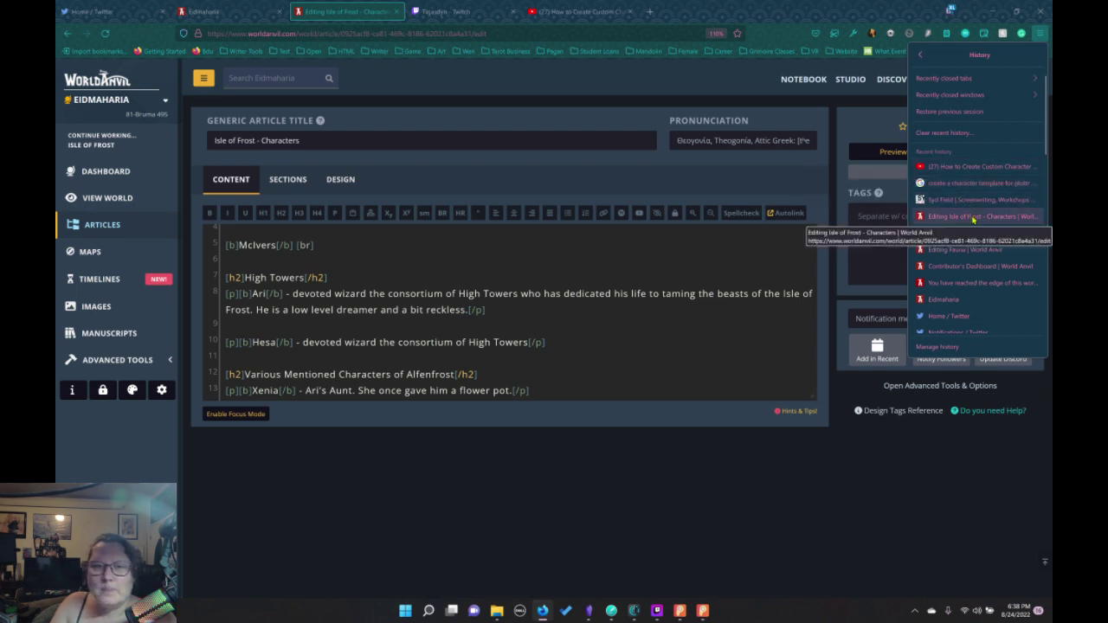
left_click(970, 251)
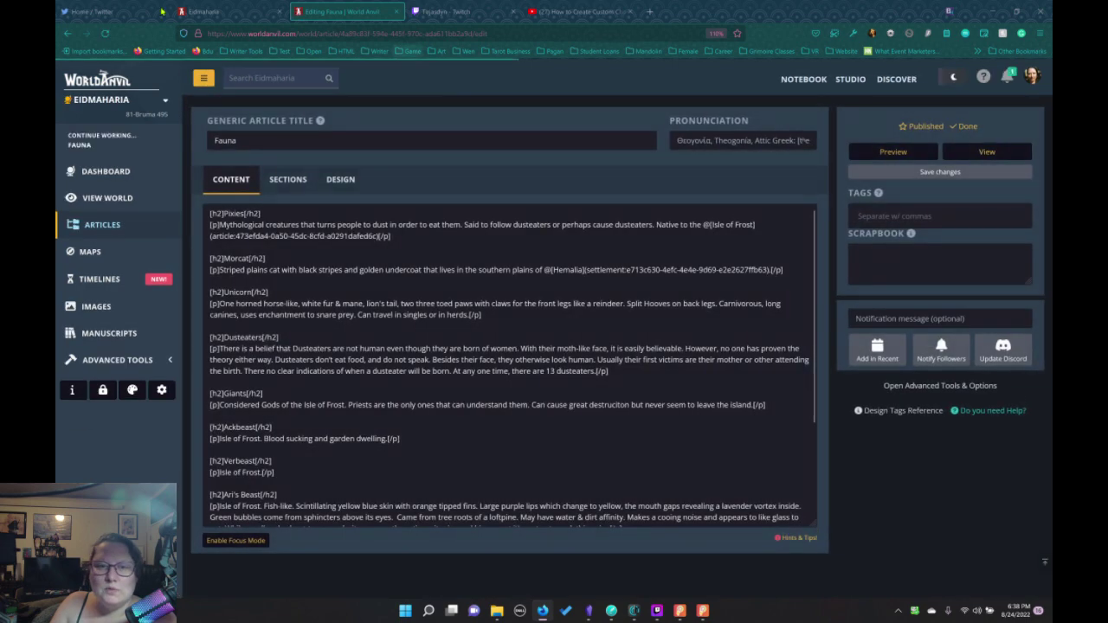
left_click(69, 35)
Reopen the Fauna article from the browsing history in a new tab ahead of Isle of Frost - Characters, and review both articles
left_click(655, 16)
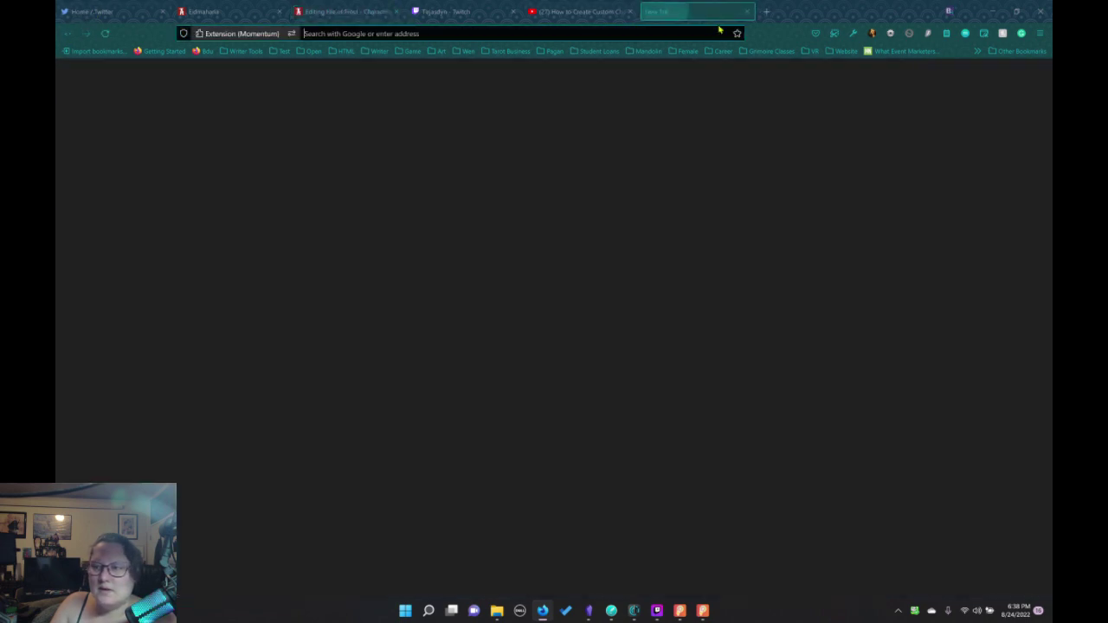
left_click(1040, 33)
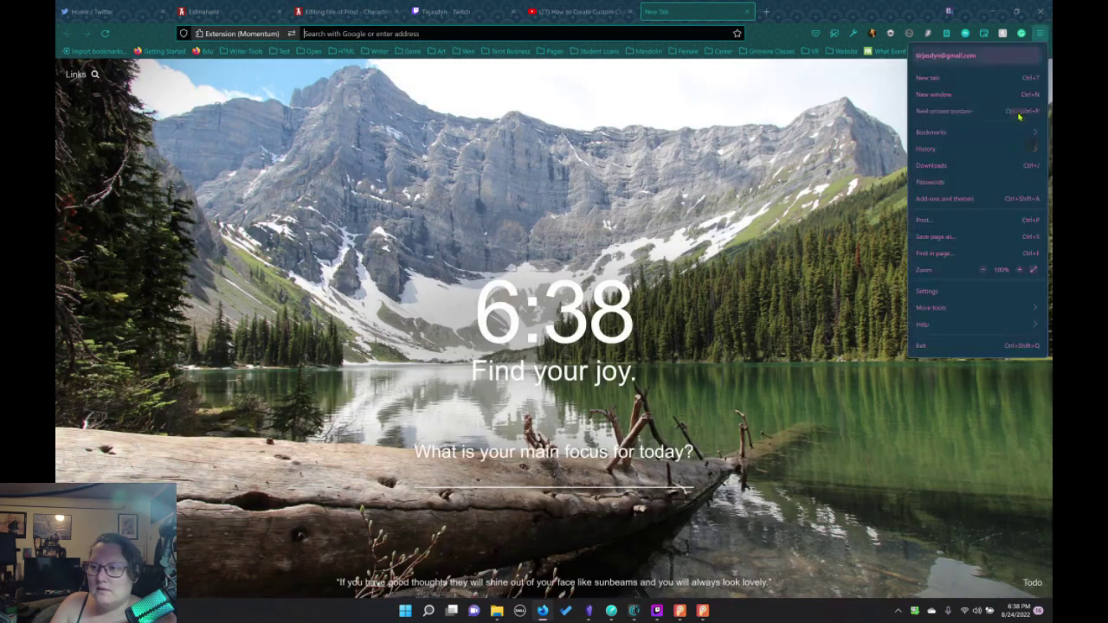
left_click(944, 150)
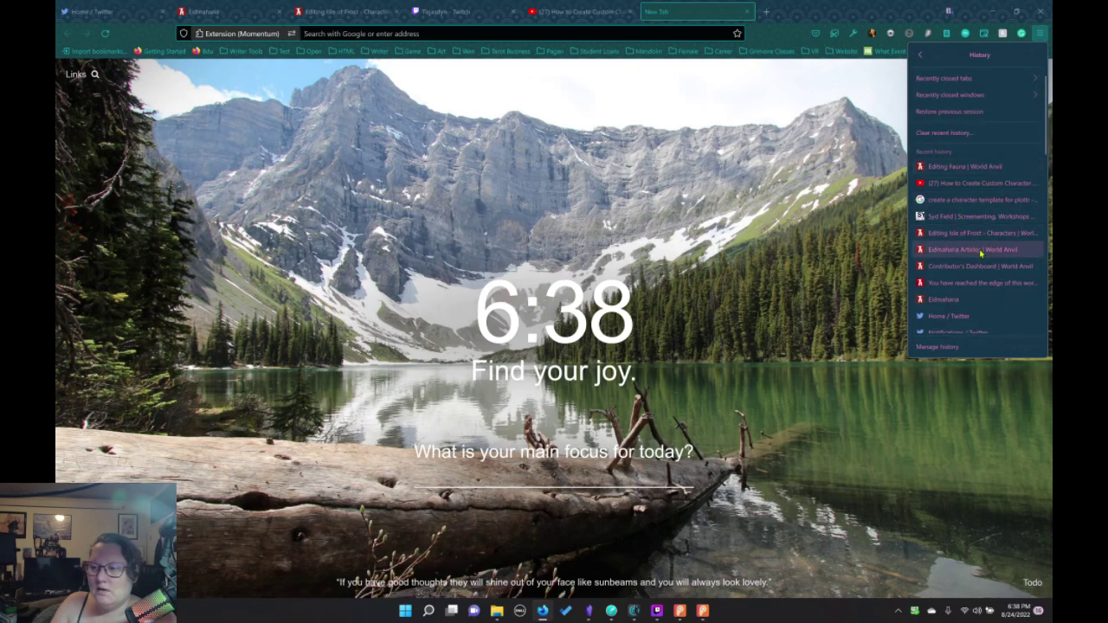
left_click(968, 170)
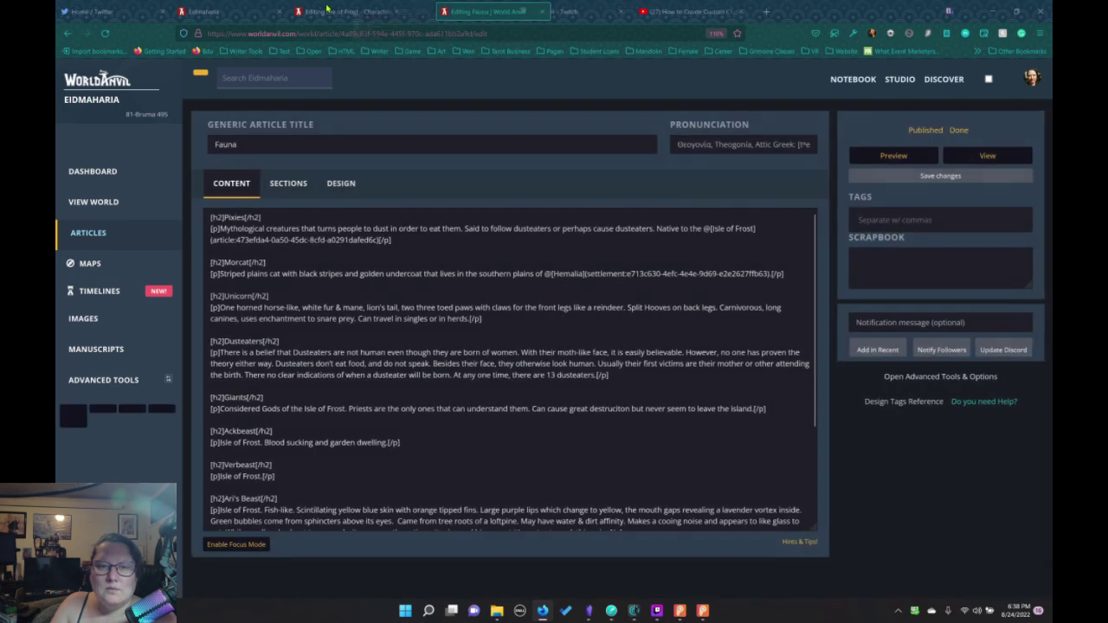
left_click_drag(693, 11, 316, 10)
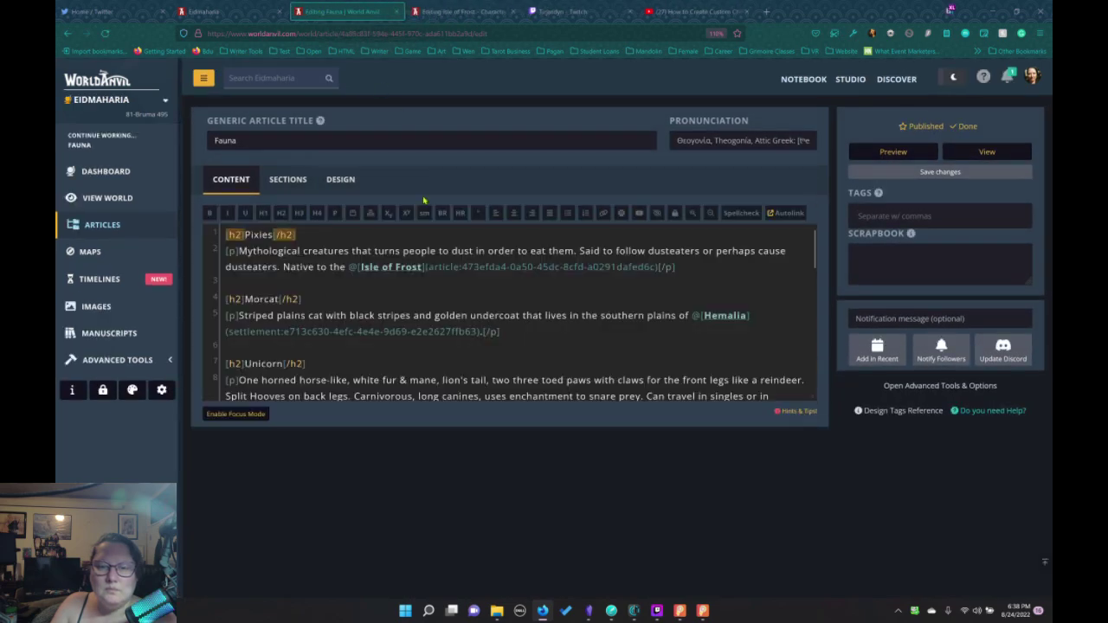
scroll(465, 282, "down", 3)
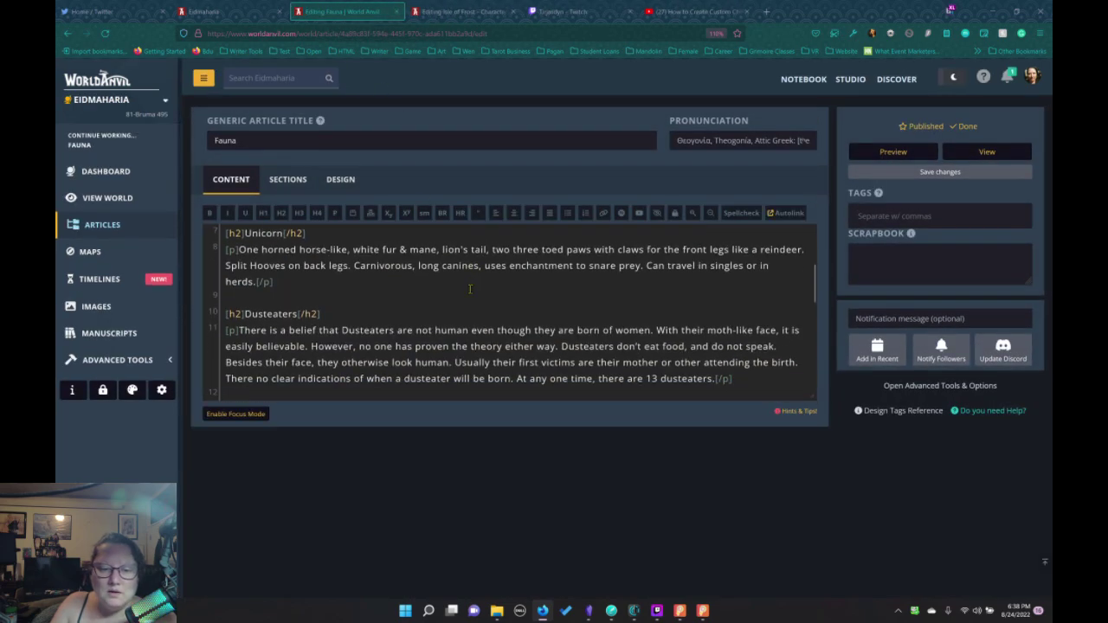
left_click(459, 11)
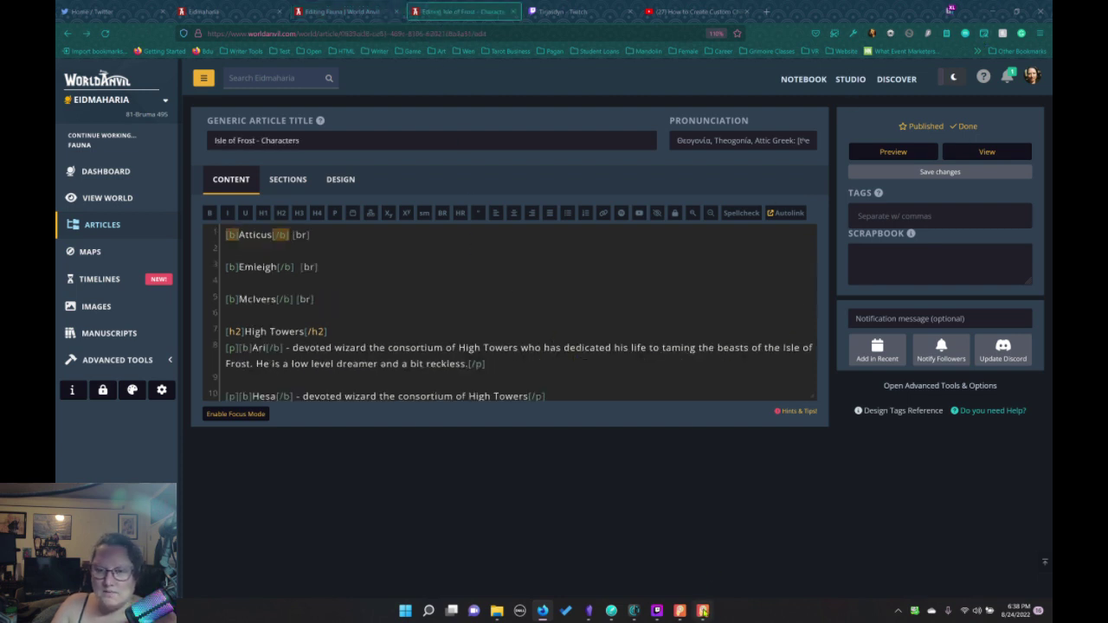
Switch to Plottr, preview the Character Arc and Character Bio templates again, and leave the template chooser without choosing one
left_click(703, 610)
scroll(458, 317, "down", 3)
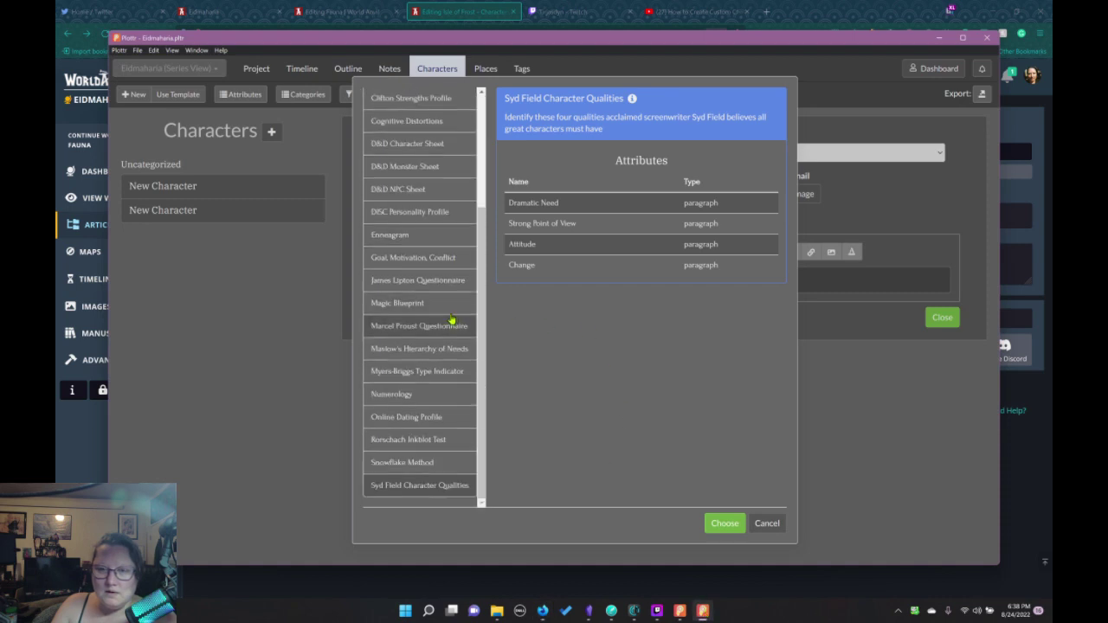
scroll(441, 364, "up", 5)
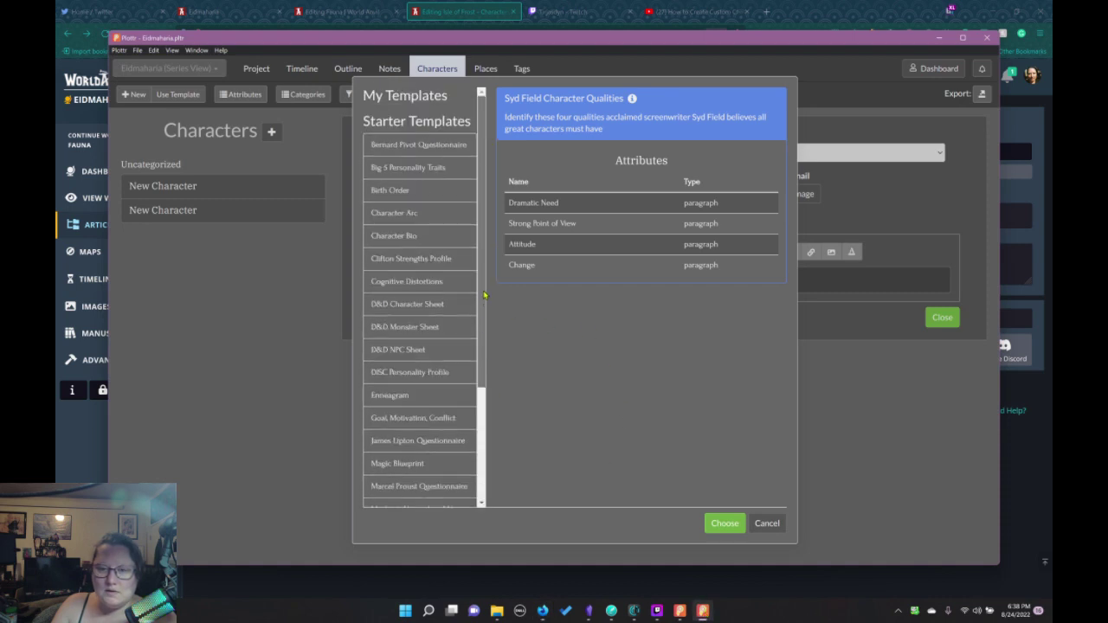
left_click(390, 219)
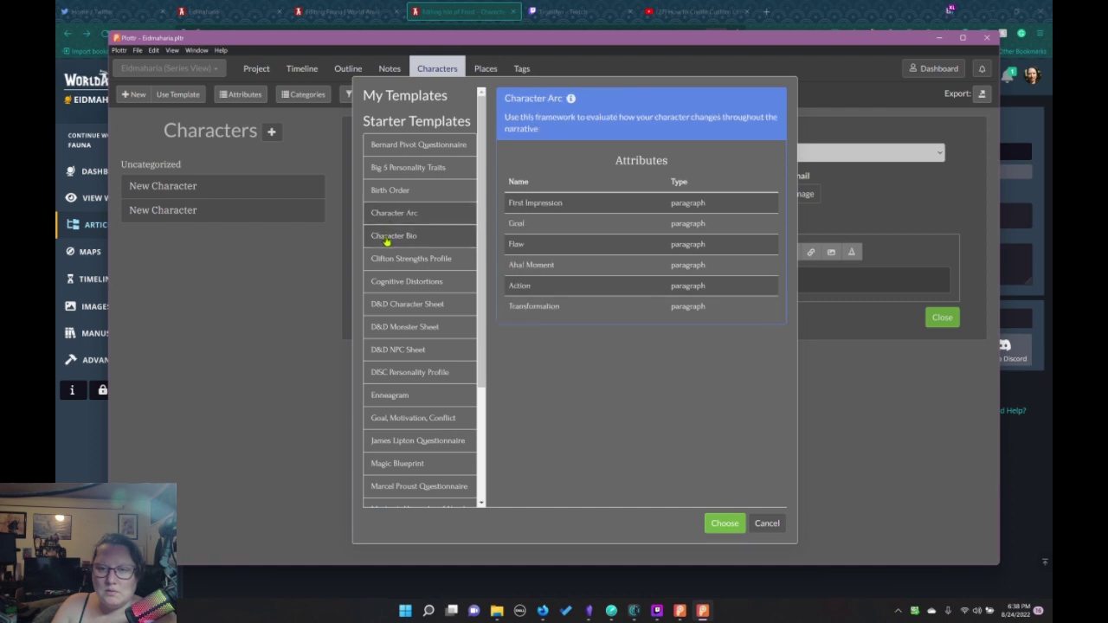
left_click(387, 240)
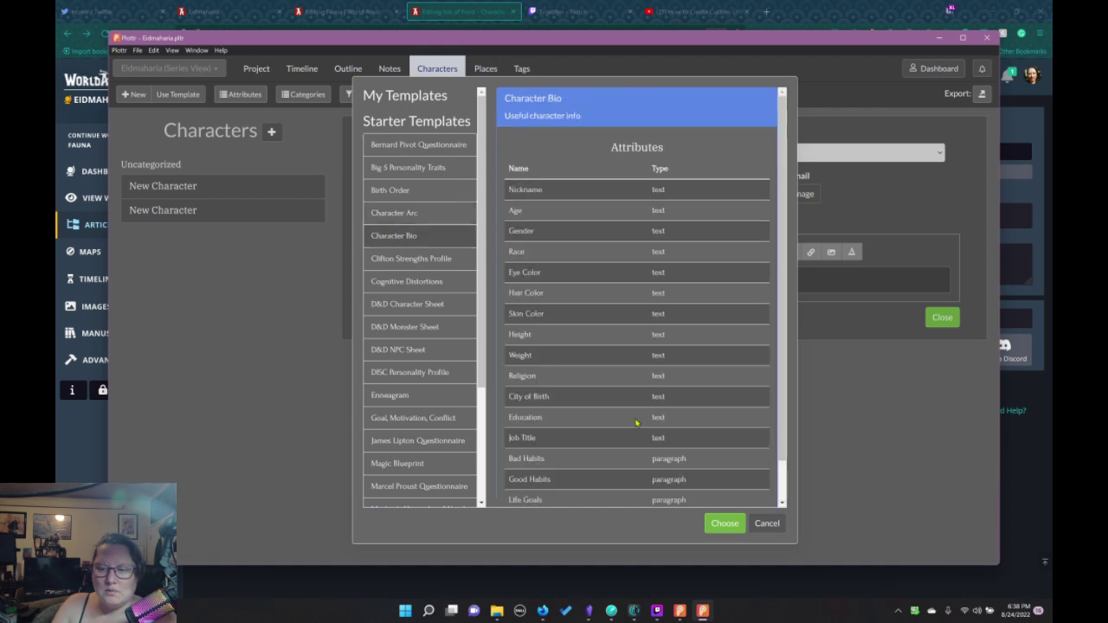
left_click(767, 524)
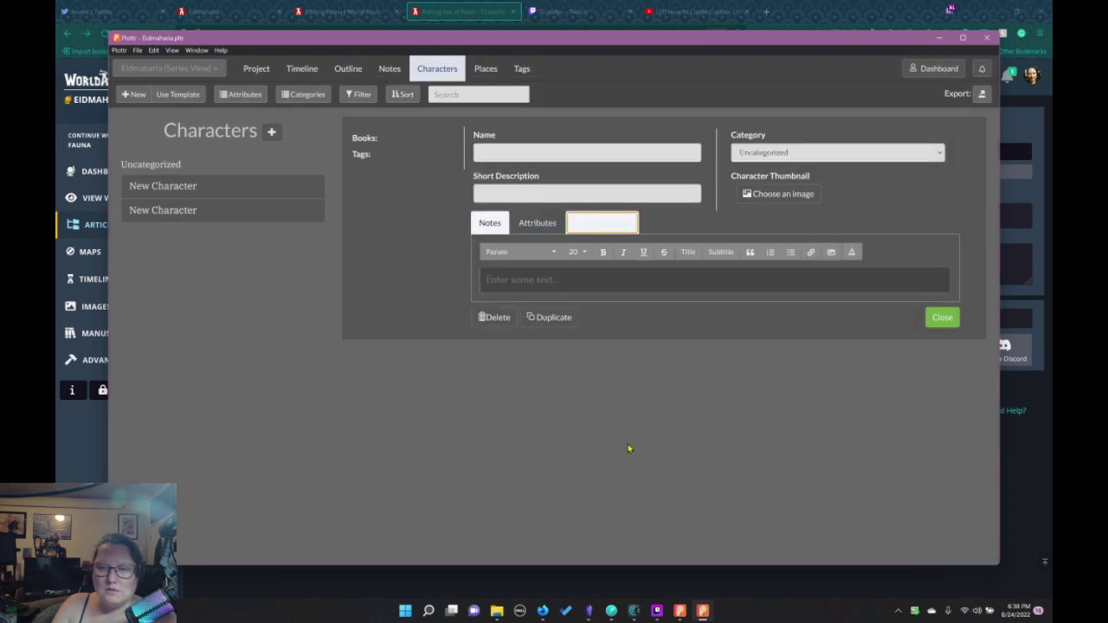
Add another blank character, and check the custom attributes setup for characters without adding any
left_click(134, 94)
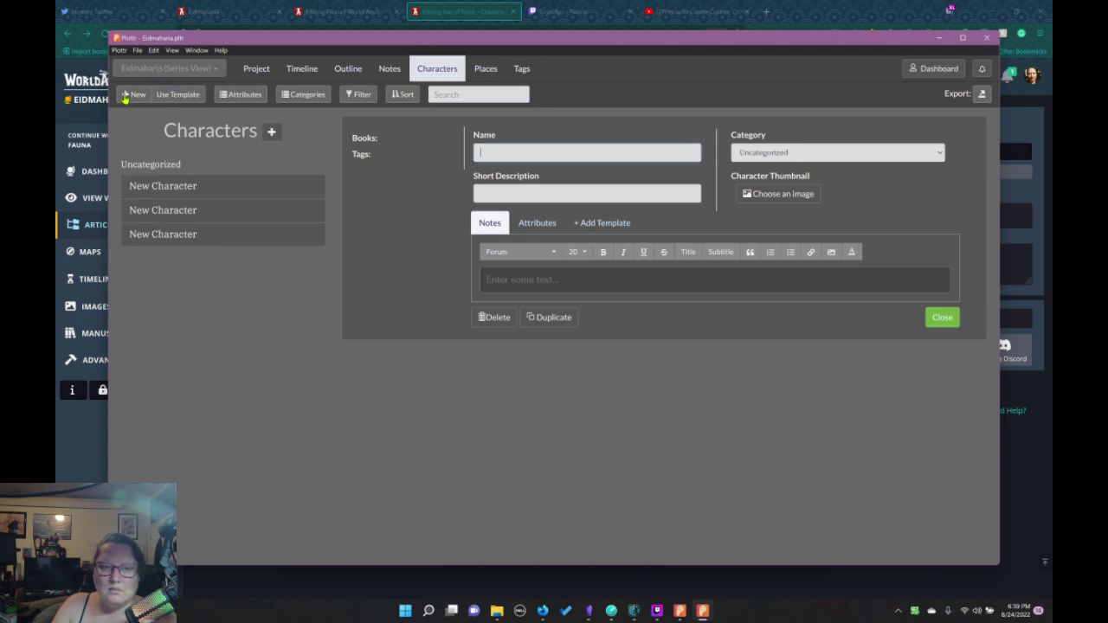
left_click(243, 97)
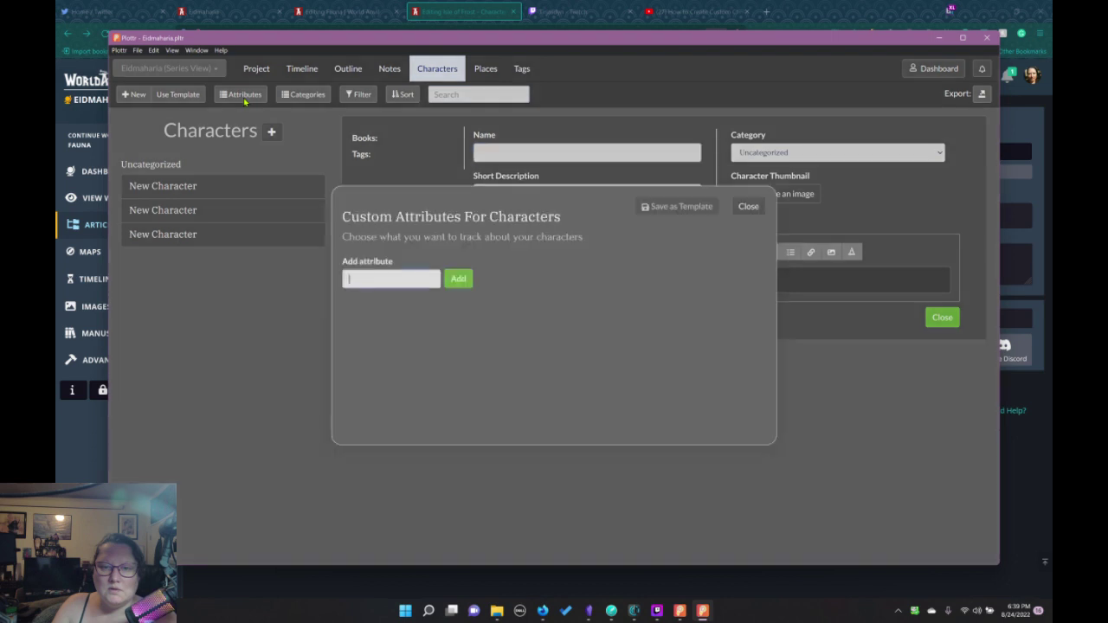
left_click(750, 207)
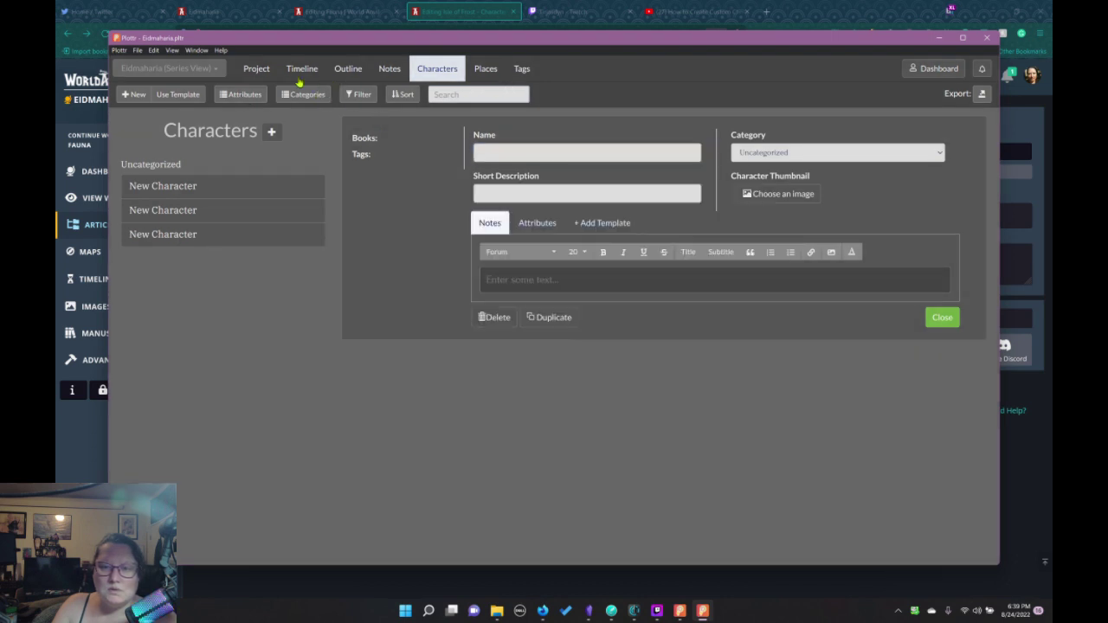
Open the Dreamfire book's timeline from the project overview and open the Main Plot plotline's name for editing
left_click(256, 71)
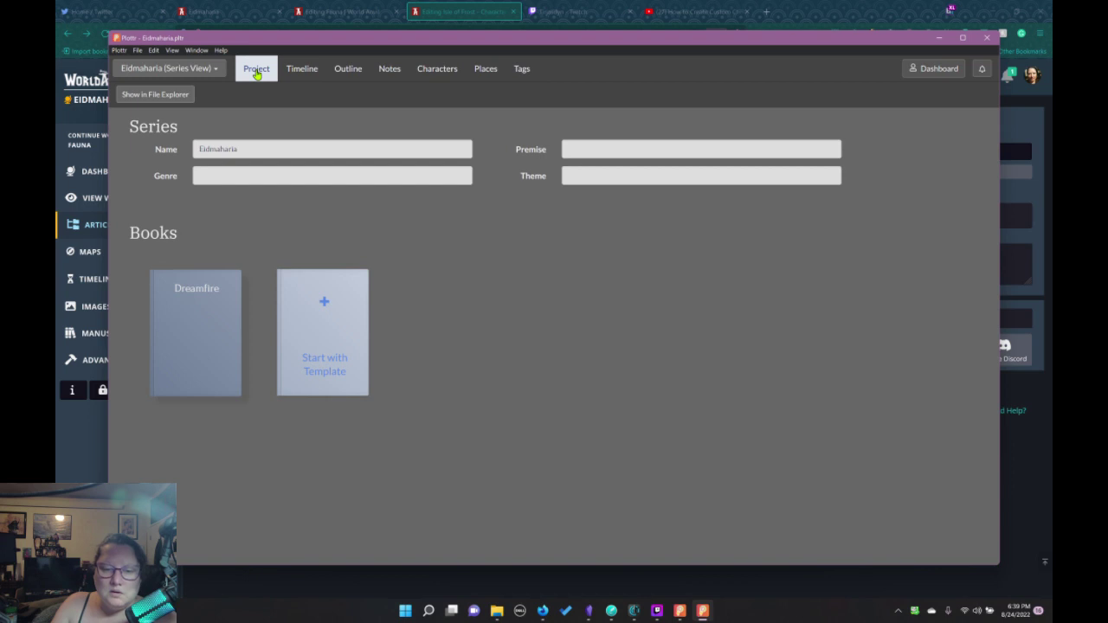
left_click(215, 294)
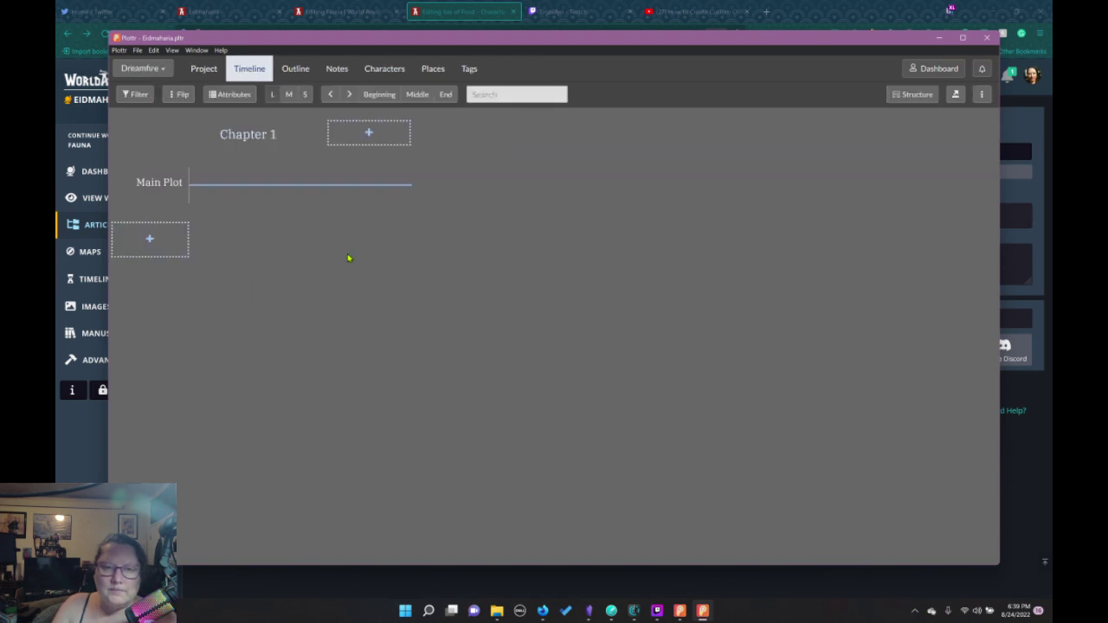
double_click(164, 184)
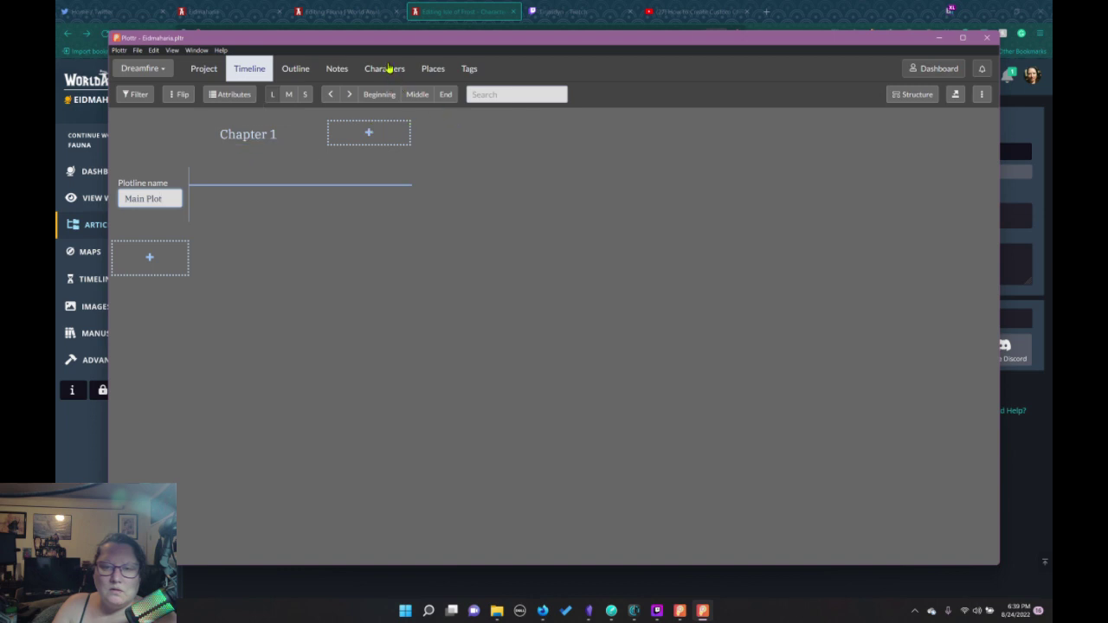
Minimize Plottr, switch to Dabble, and place its restored window beside the World Anvil article
left_click(941, 38)
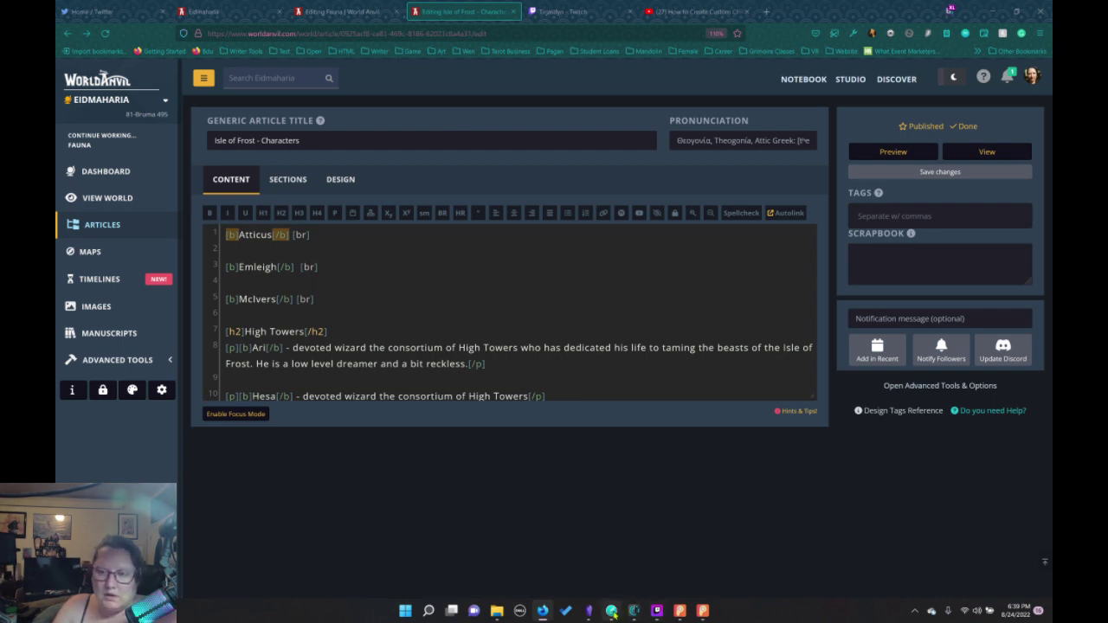
left_click(611, 611)
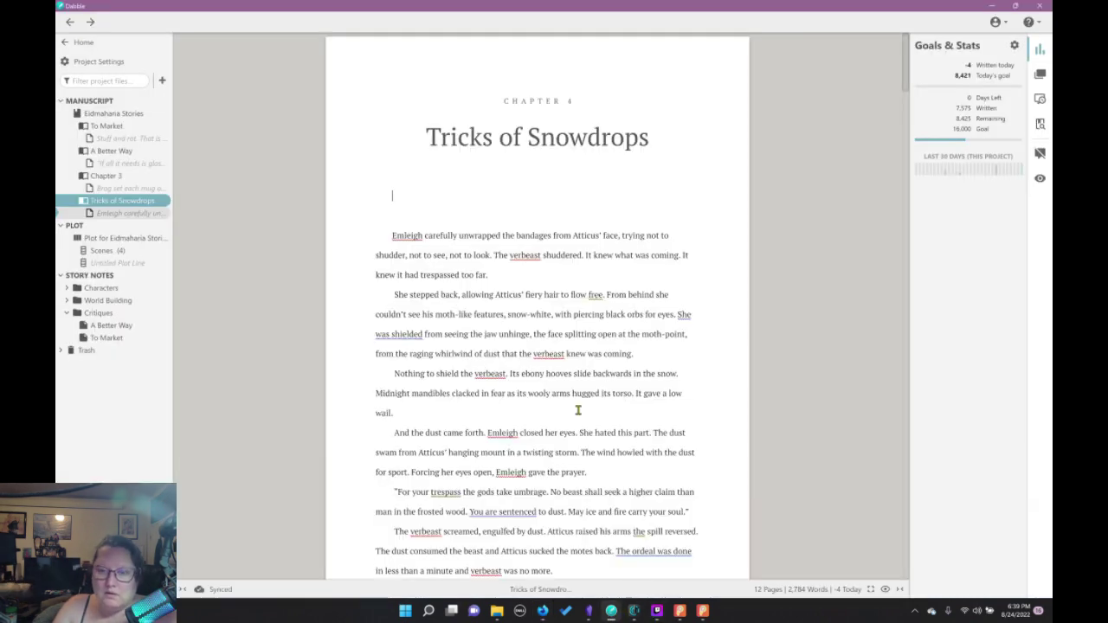
double_click(855, 14)
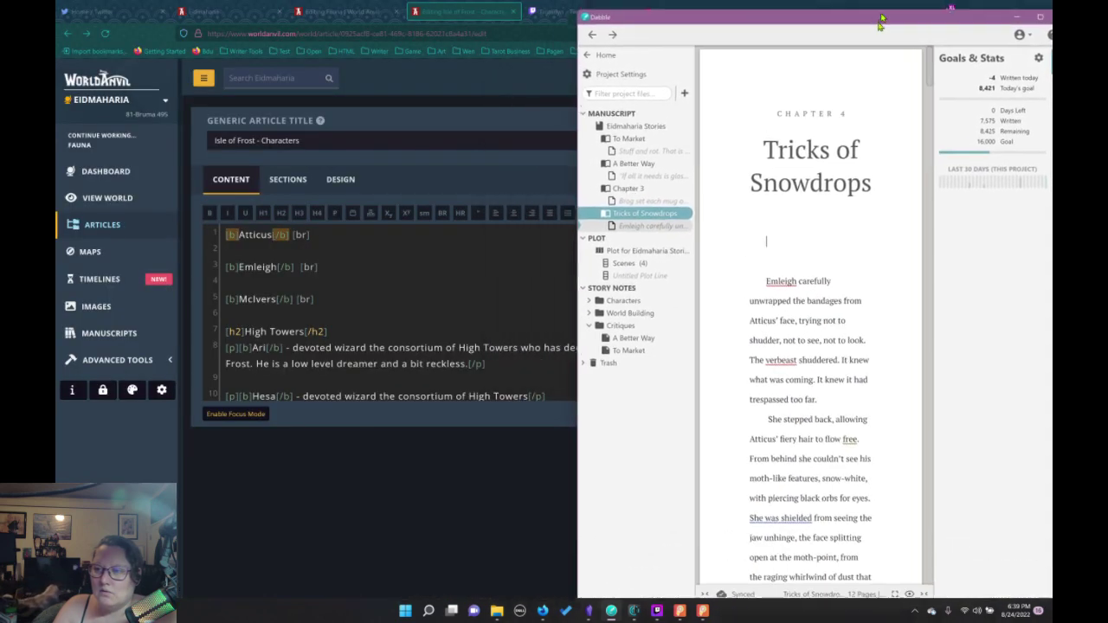
left_click_drag(881, 21, 871, 12)
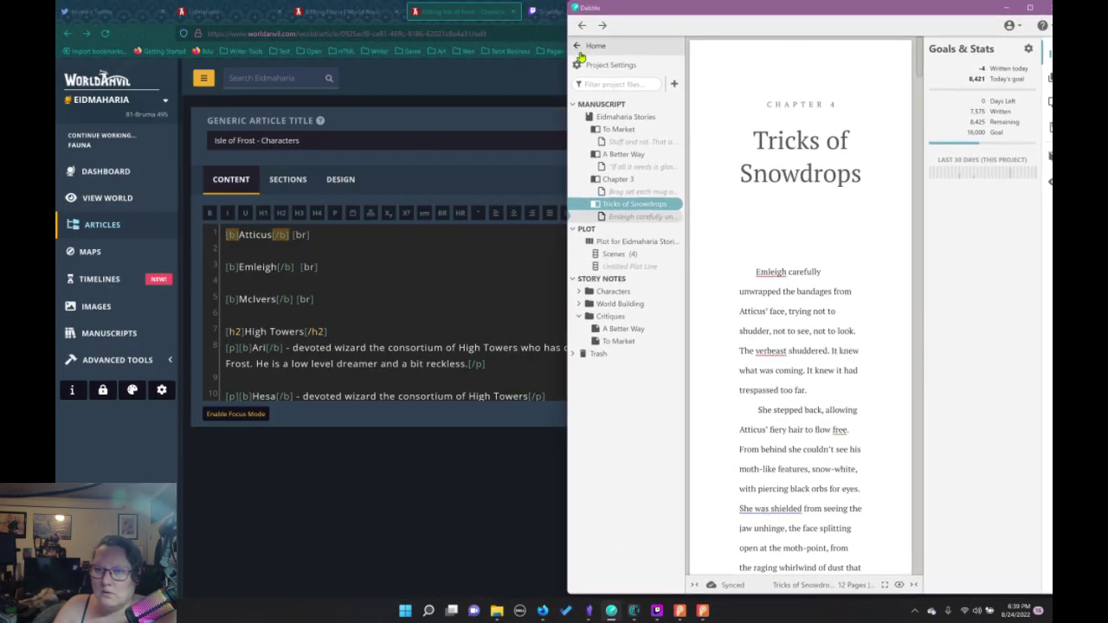
Reopen the Eidmaharia Stories project from Dabble's home page and hide both sidebars to widen the Tricks of Snowdrops chapter
left_click(582, 46)
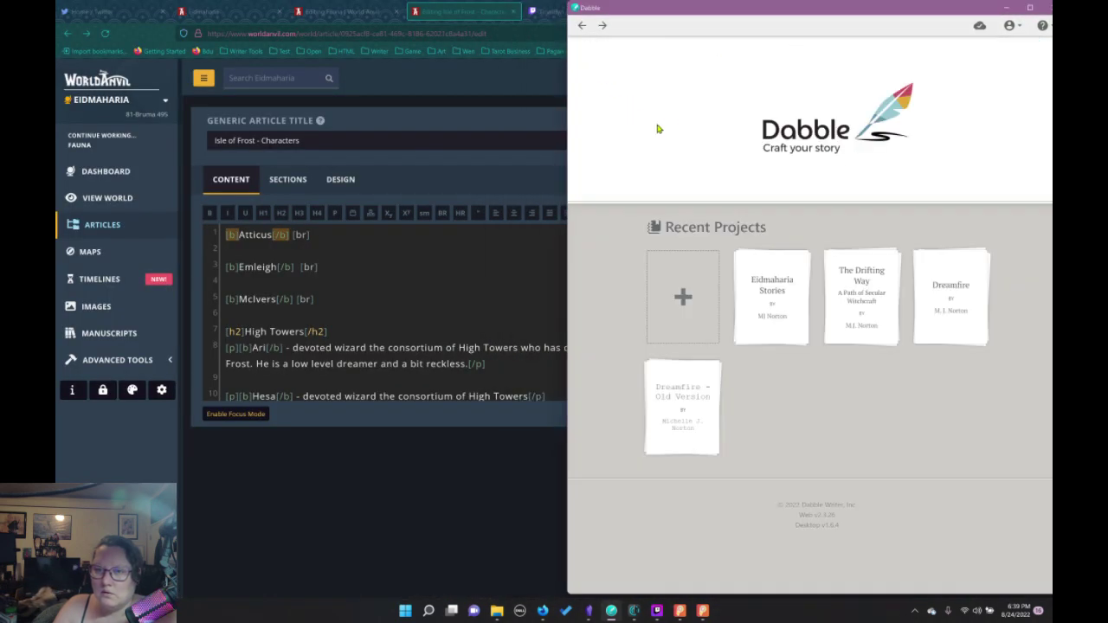
left_click(774, 320)
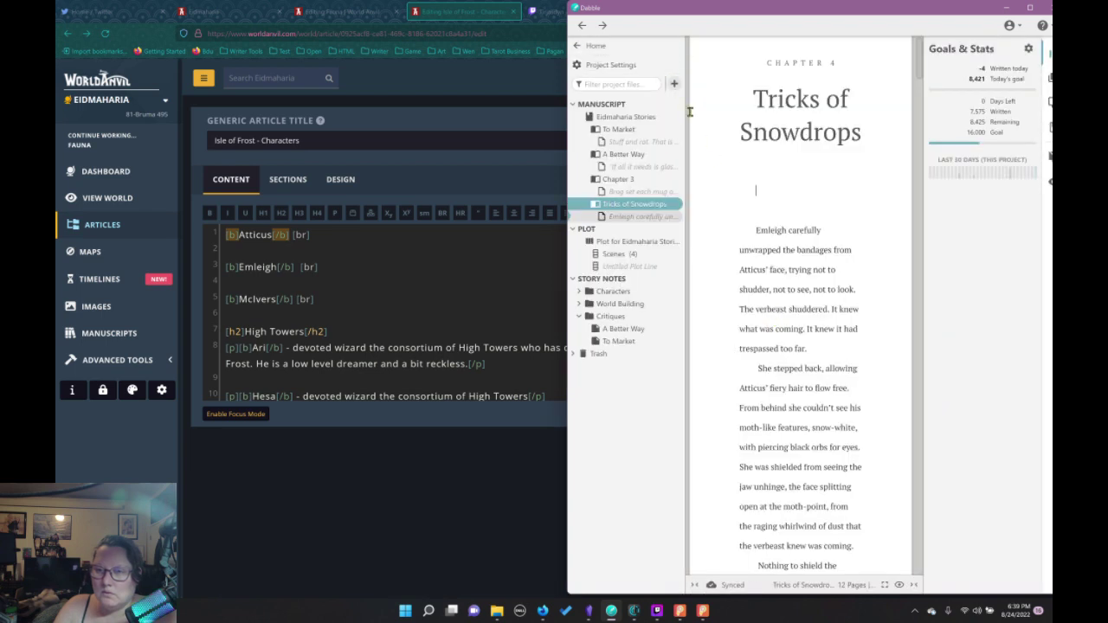
left_click(691, 586)
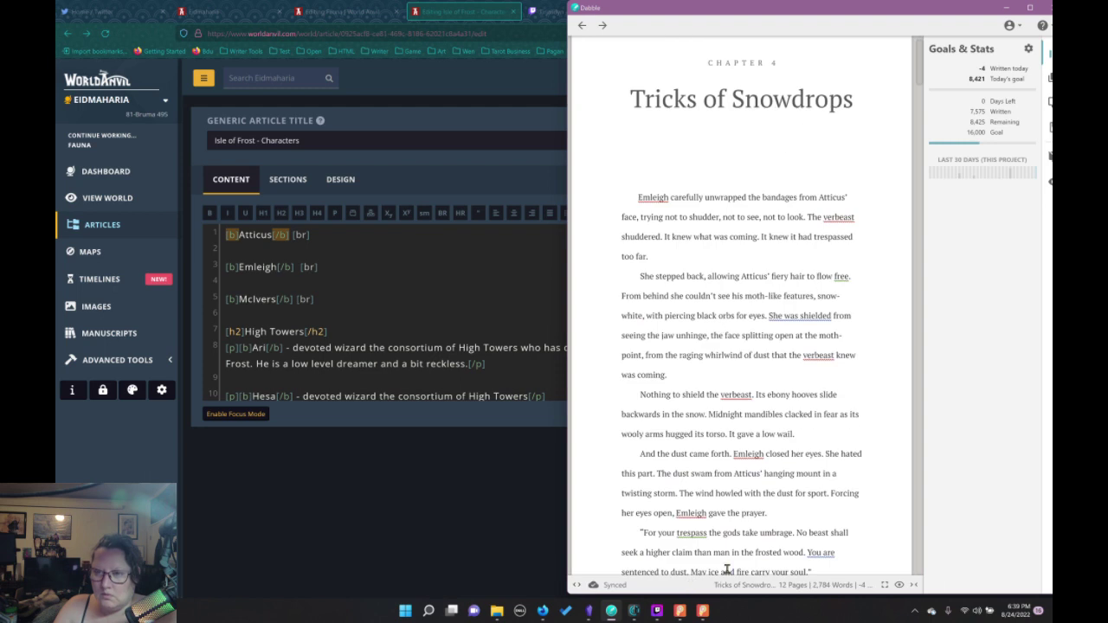
left_click(914, 585)
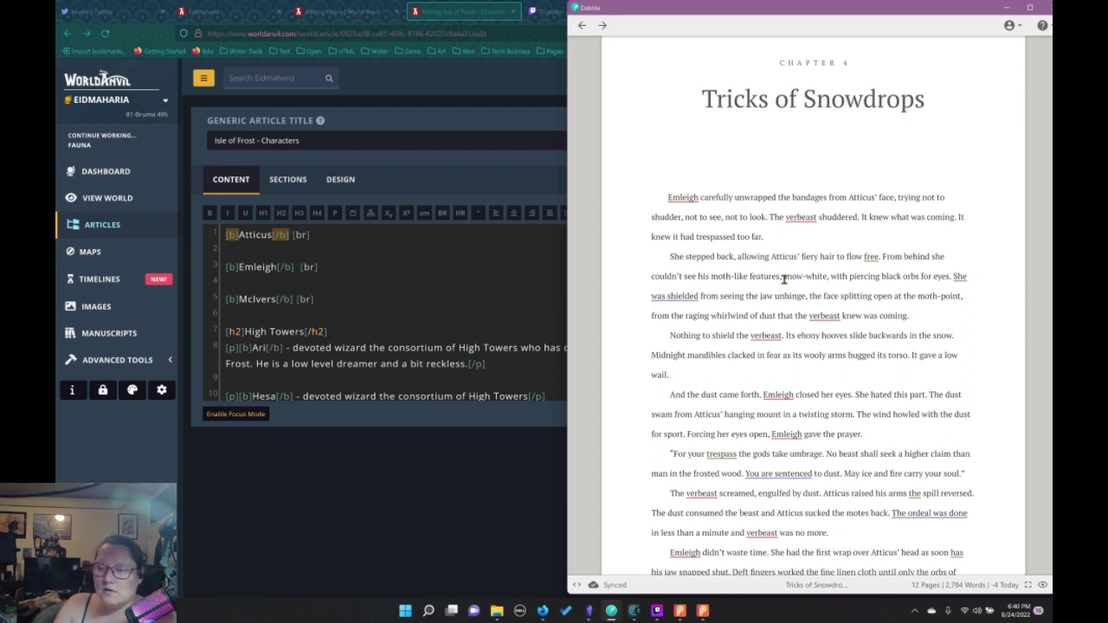
In World Anvil's Fauna article, add "Wolf-like. Semi-Intelligent" to the Verbeast description after "Isle of Frost."
left_click(328, 19)
scroll(370, 232, "down", 3)
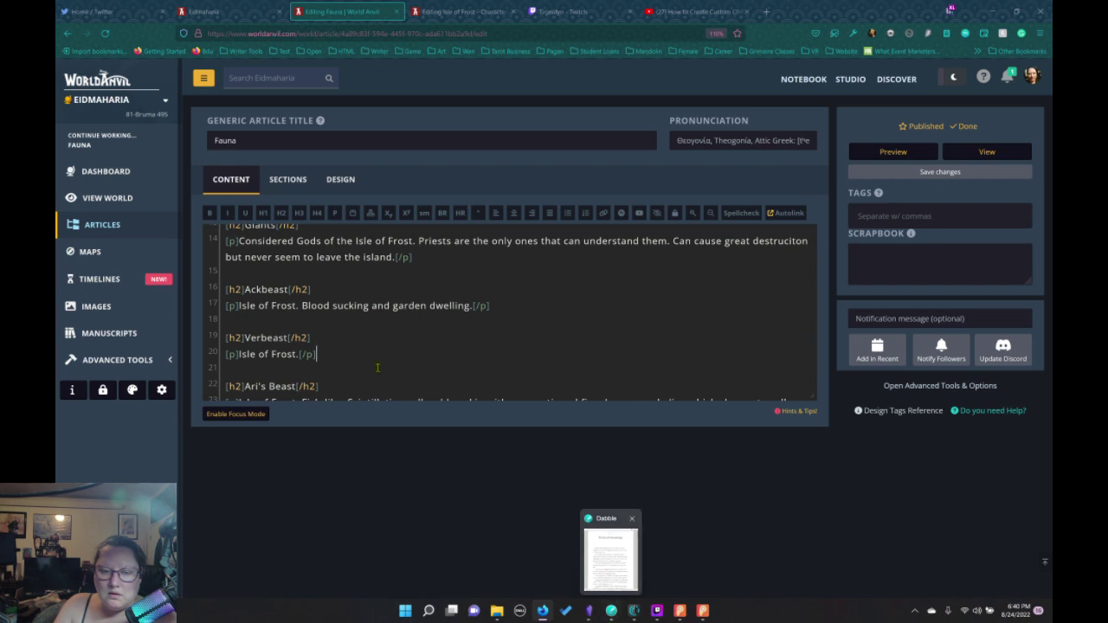
scroll(377, 365, "down", 2)
scroll(377, 366, "down", 2)
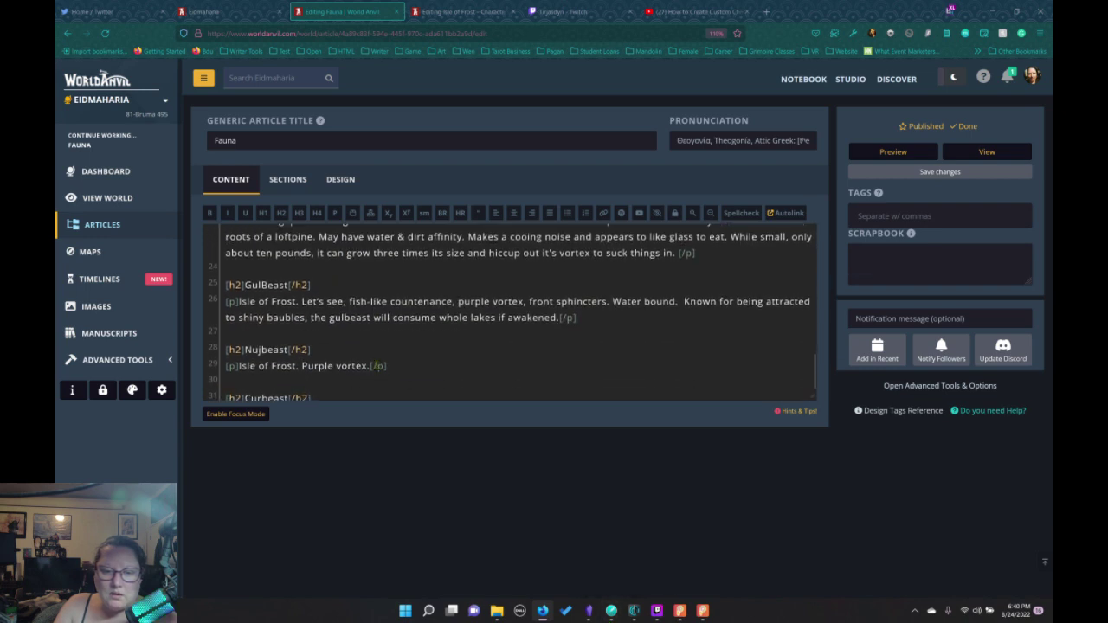
scroll(378, 366, "down", 1)
scroll(378, 365, "up", 4)
scroll(378, 366, "down", 2)
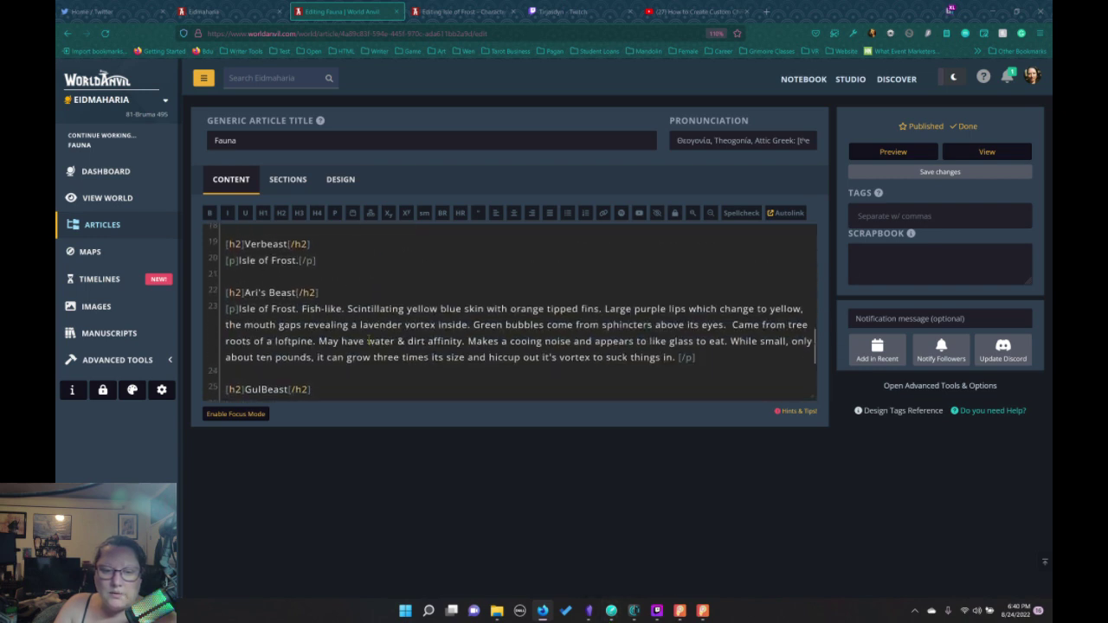
left_click(299, 259)
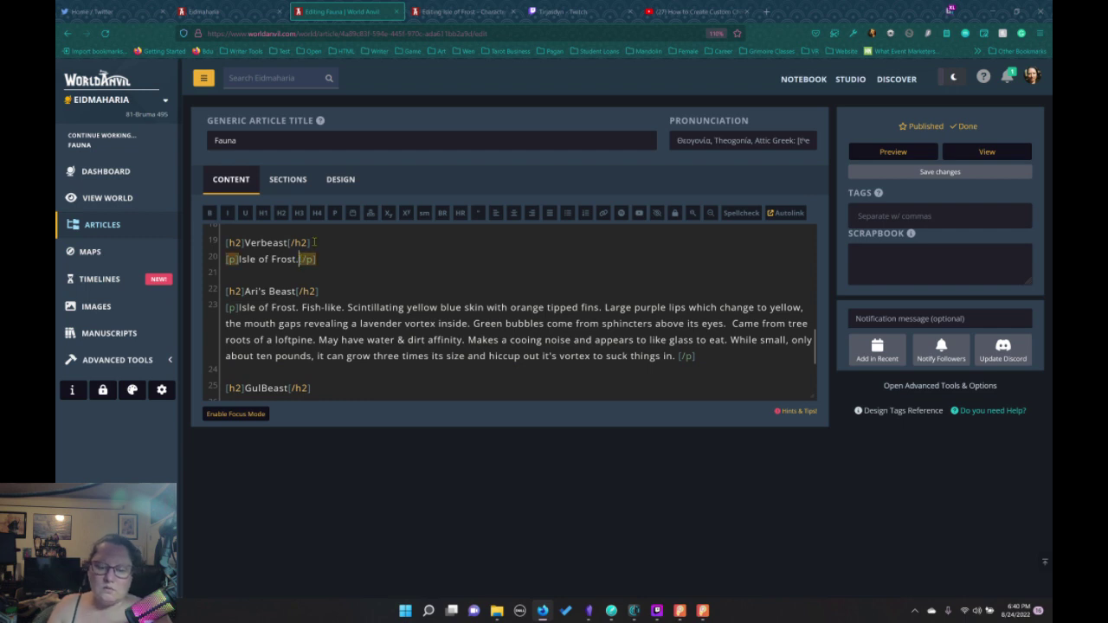
type("Wolf")
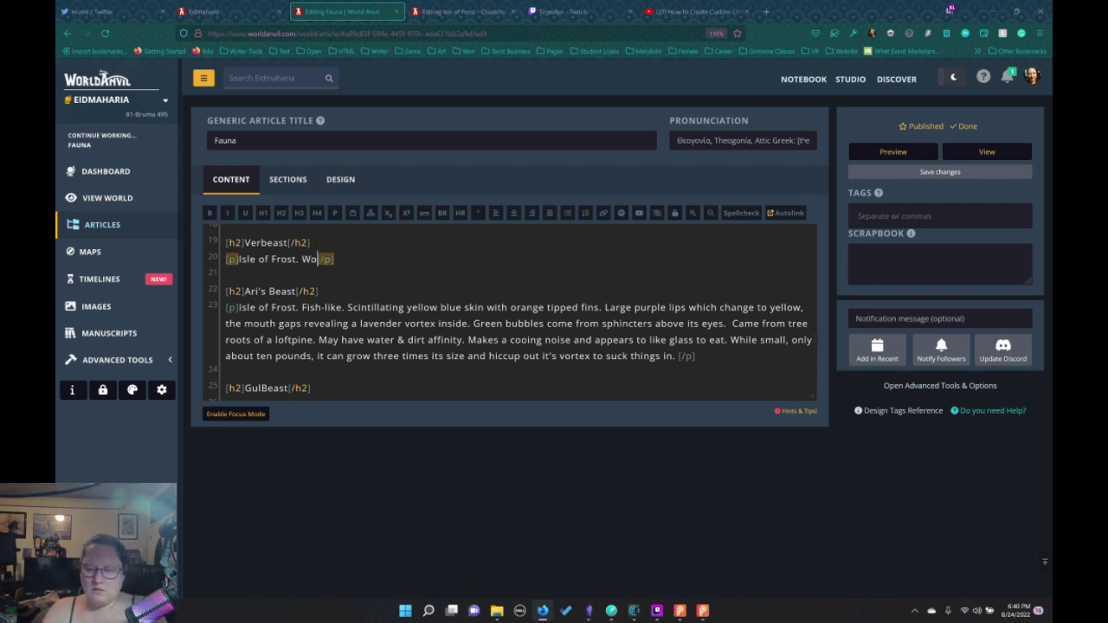
type("-like.")
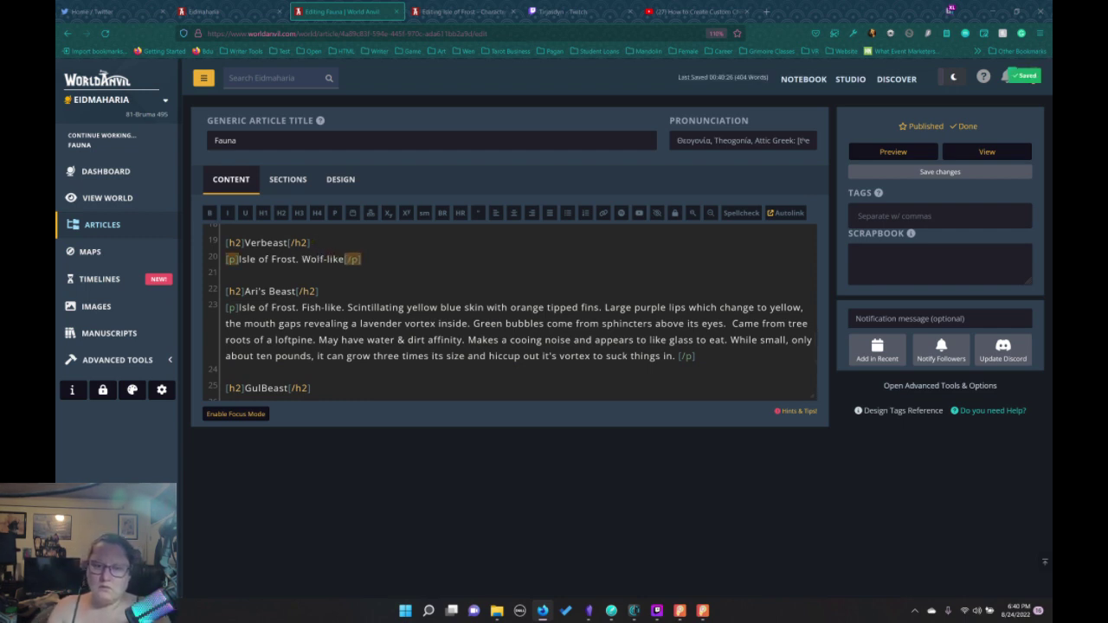
type(" Semi-")
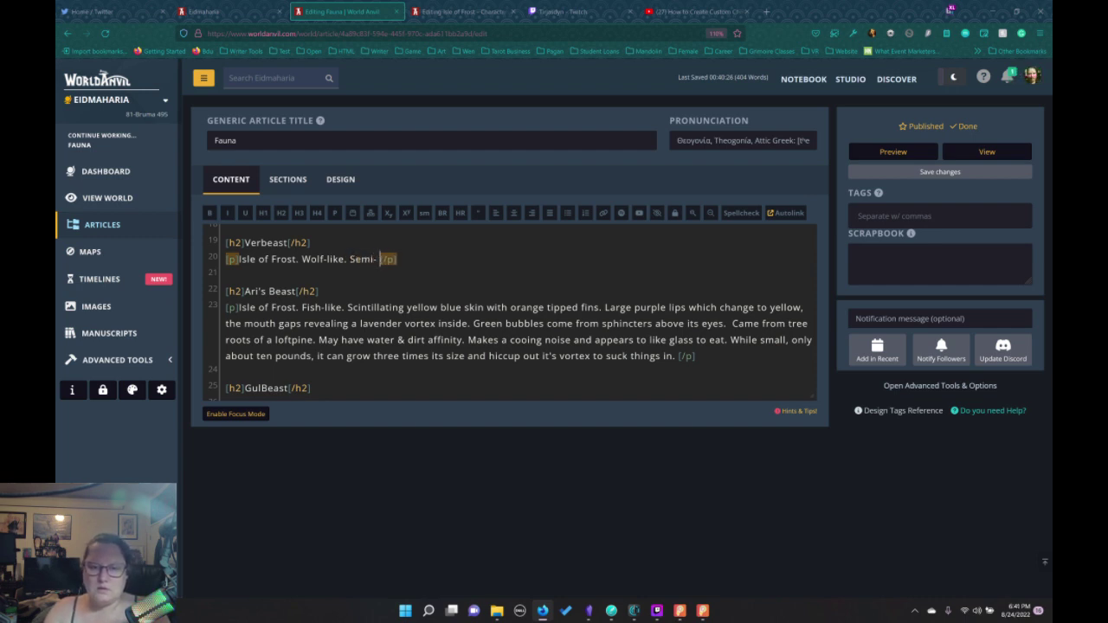
type("Intelligen")
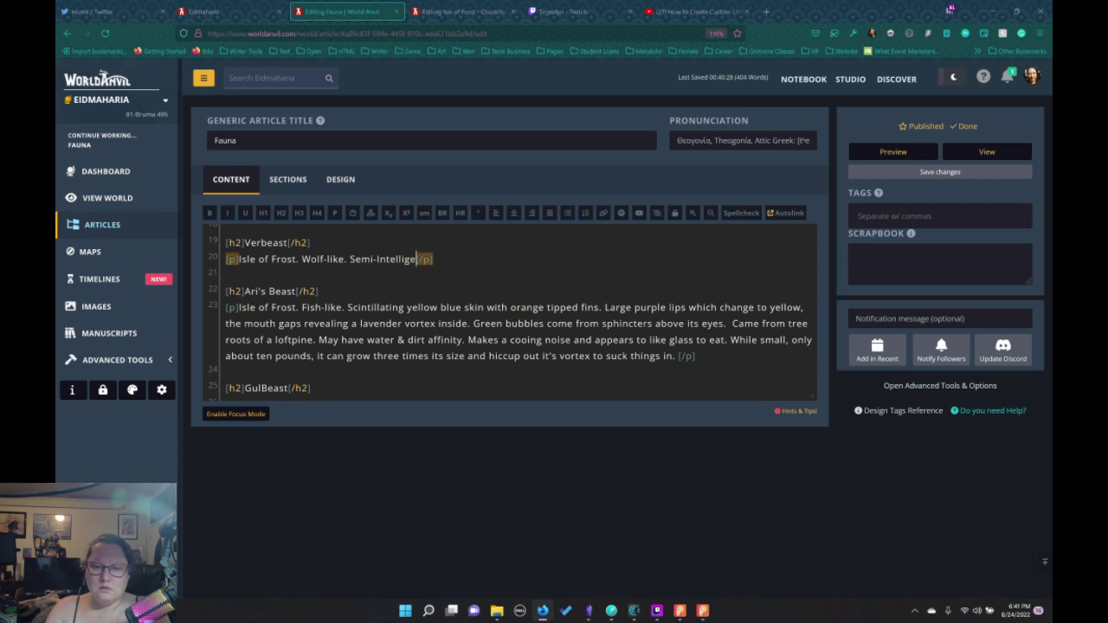
type("t")
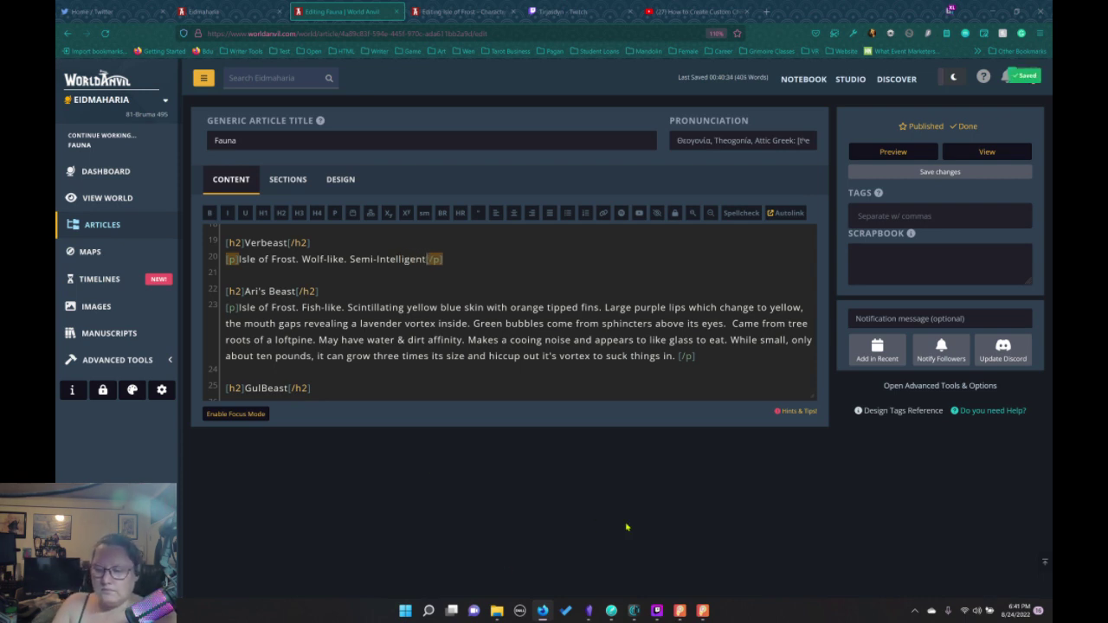
Consult the Dabble chapter, and describe Atticus as "- a dusteater. Flame red hair." in World Anvil's Isle of Frost - Characters article
left_click(611, 610)
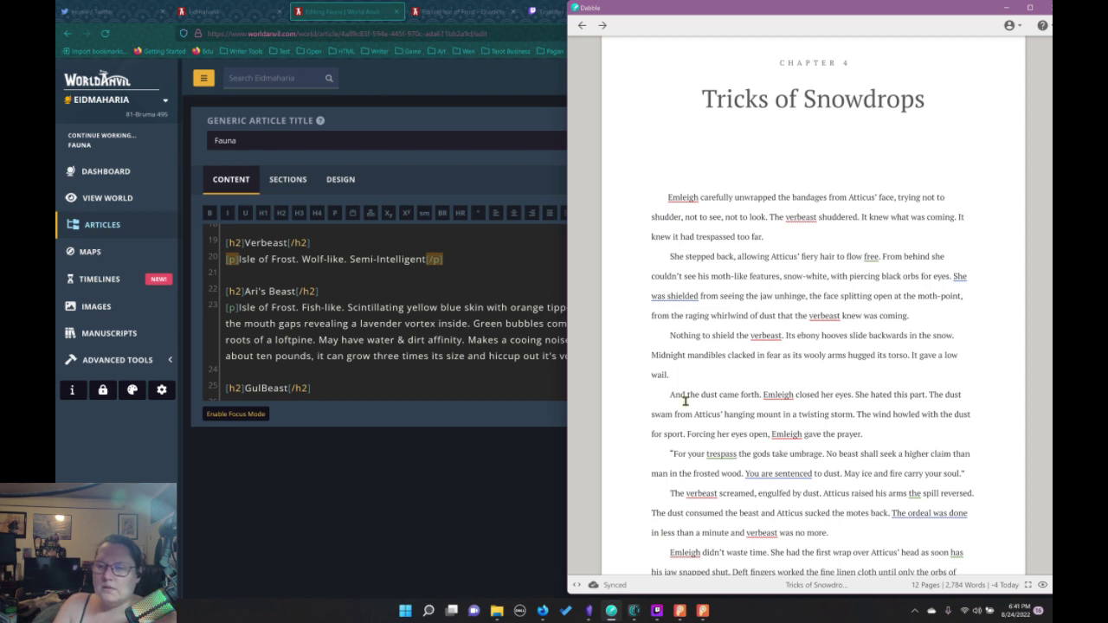
left_click(483, 154)
left_click(472, 11)
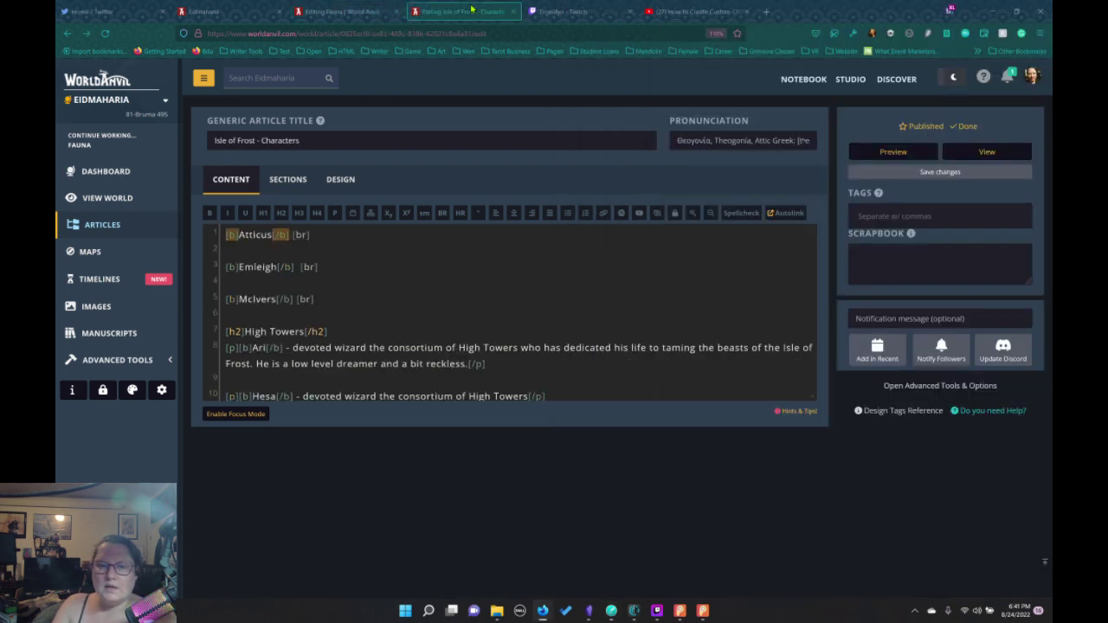
left_click(295, 246)
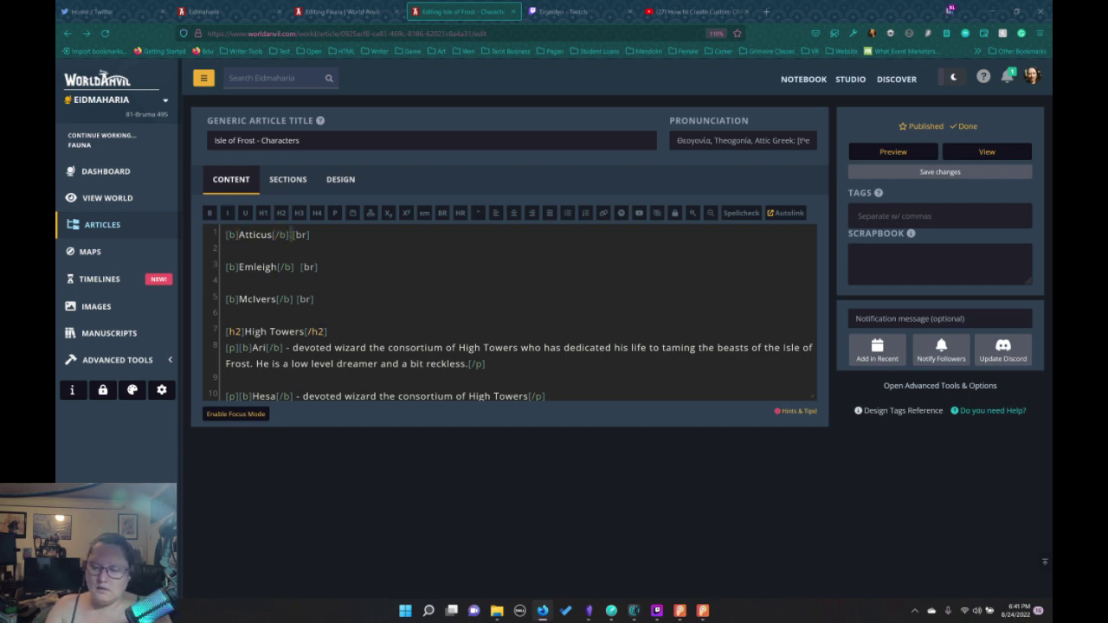
type("- a")
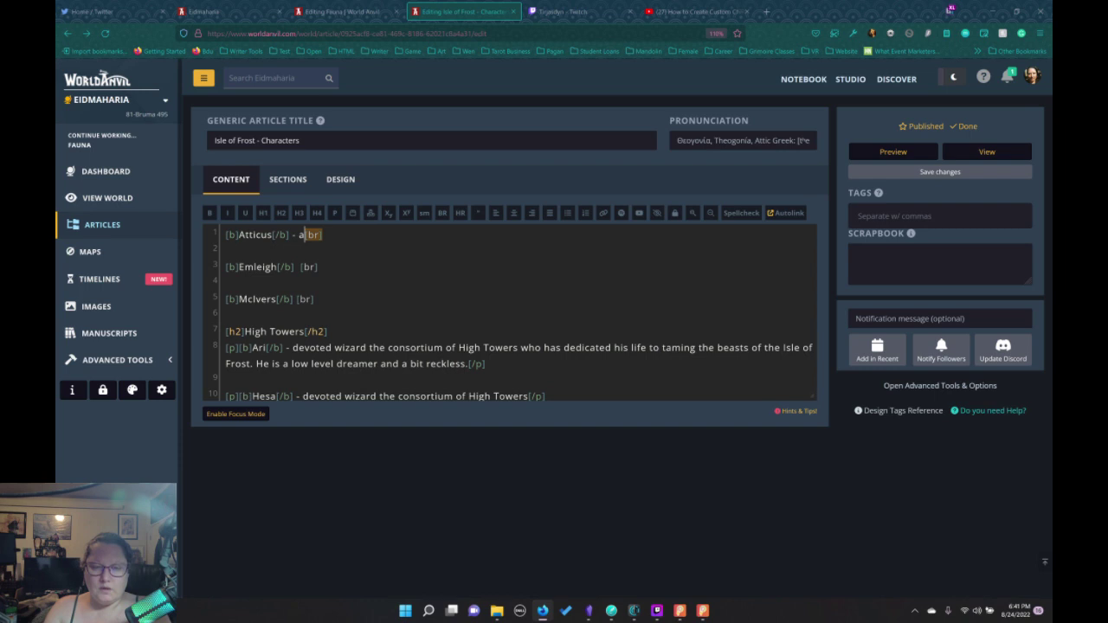
type(" dusteater.")
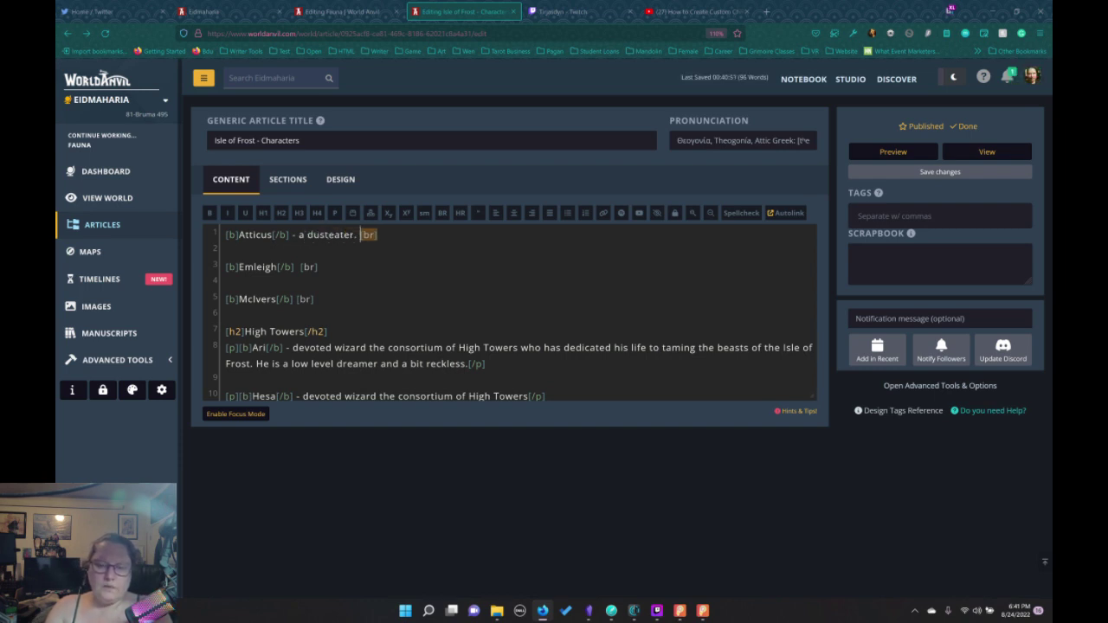
type(" Flame re")
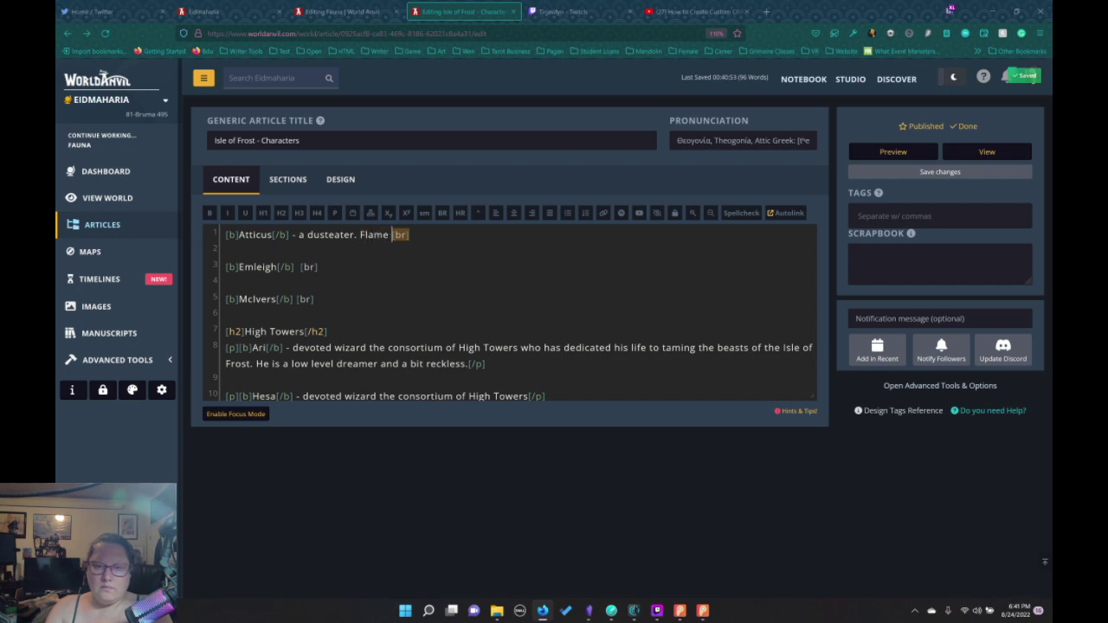
type("d ")
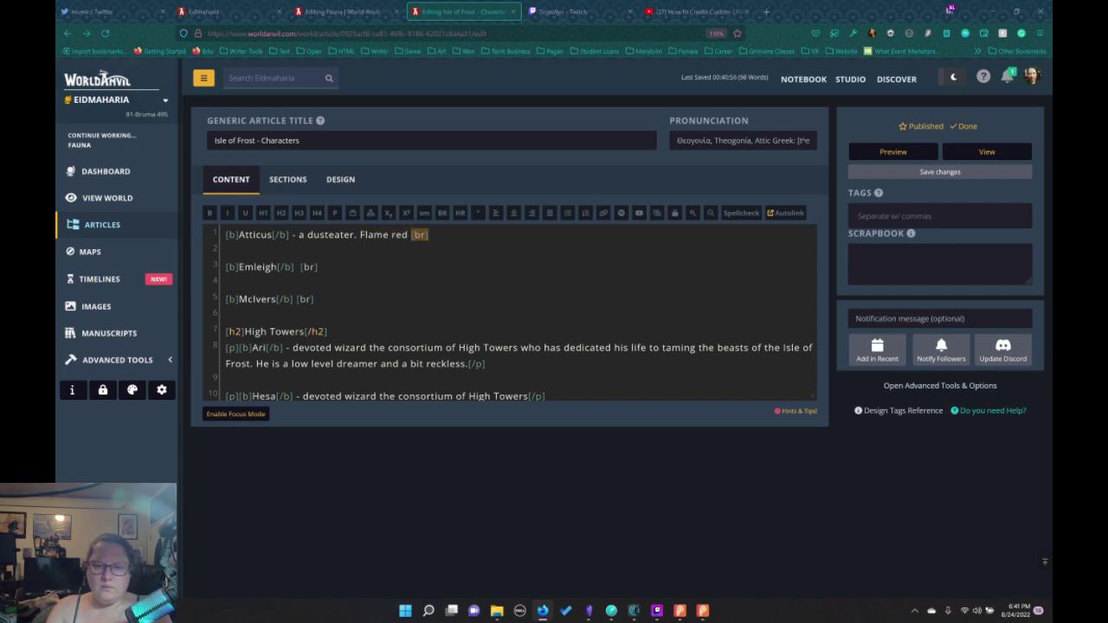
type("hair.")
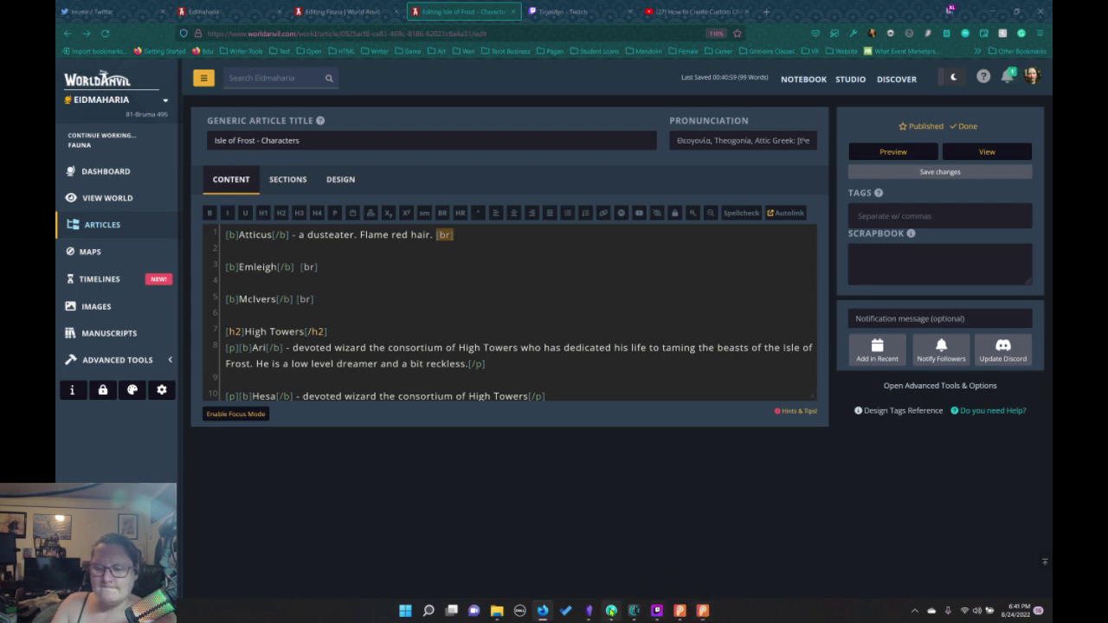
Replace "Wolf-like." in the Fauna article's Verbeast entry with Dabble's chapter passage from "Its ebony hooves" through "It gave a low wail."
left_click(611, 611)
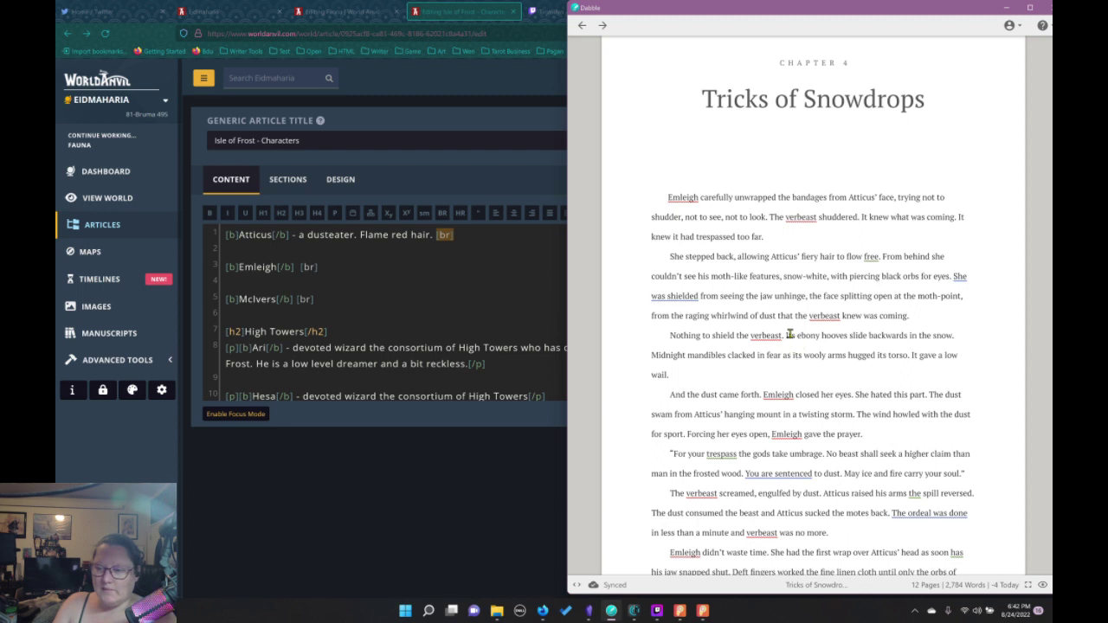
left_click_drag(786, 335, 705, 376)
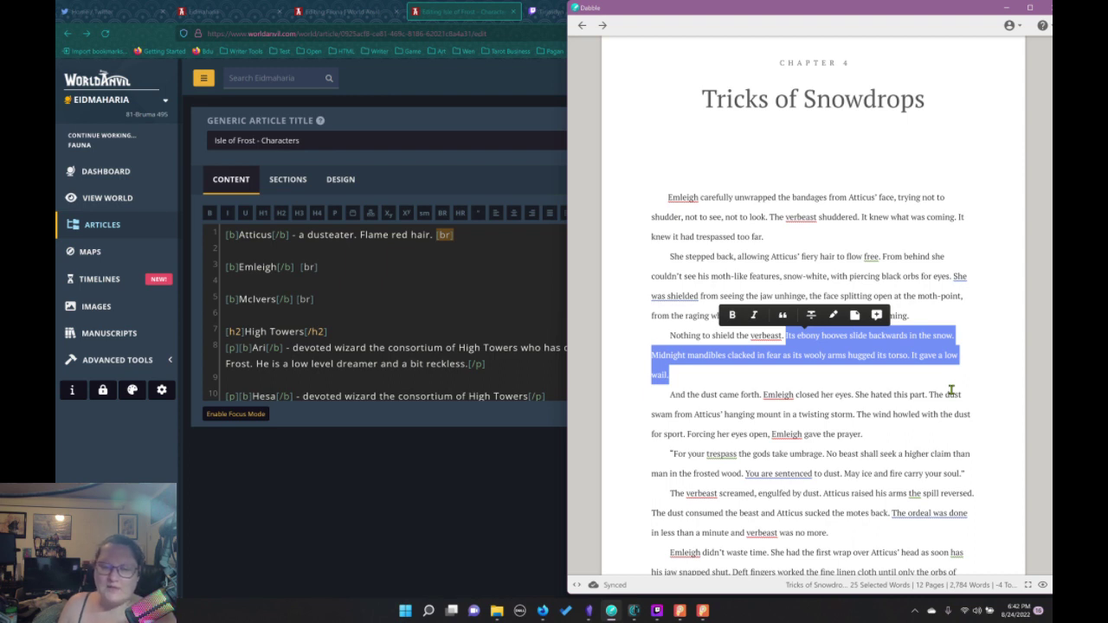
left_click(399, 312)
scroll(387, 323, "down", 1)
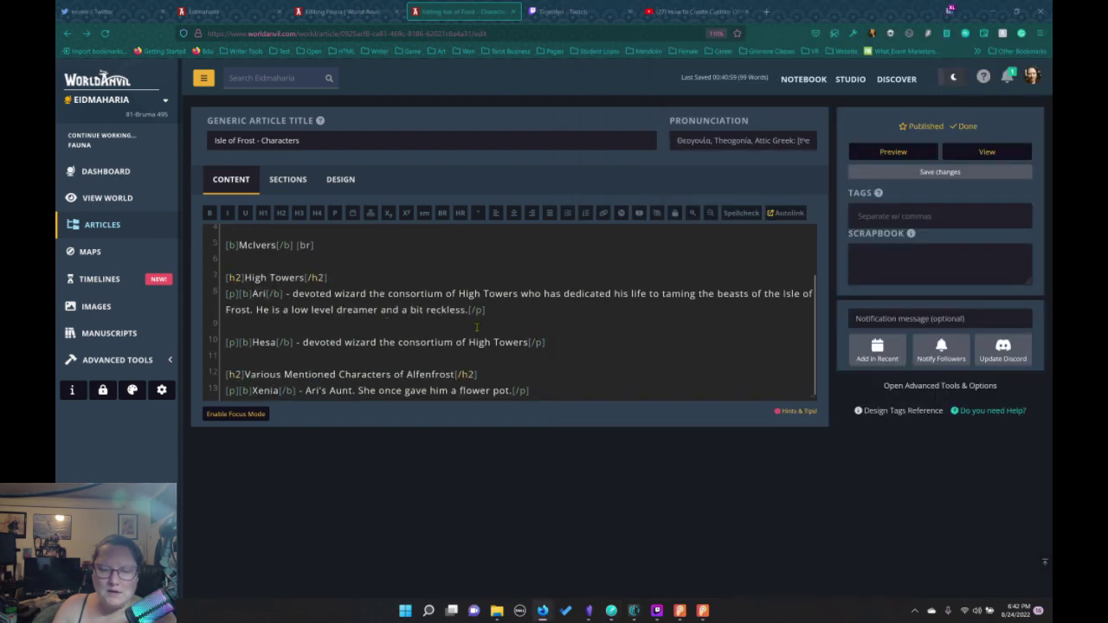
scroll(476, 327, "up", 2)
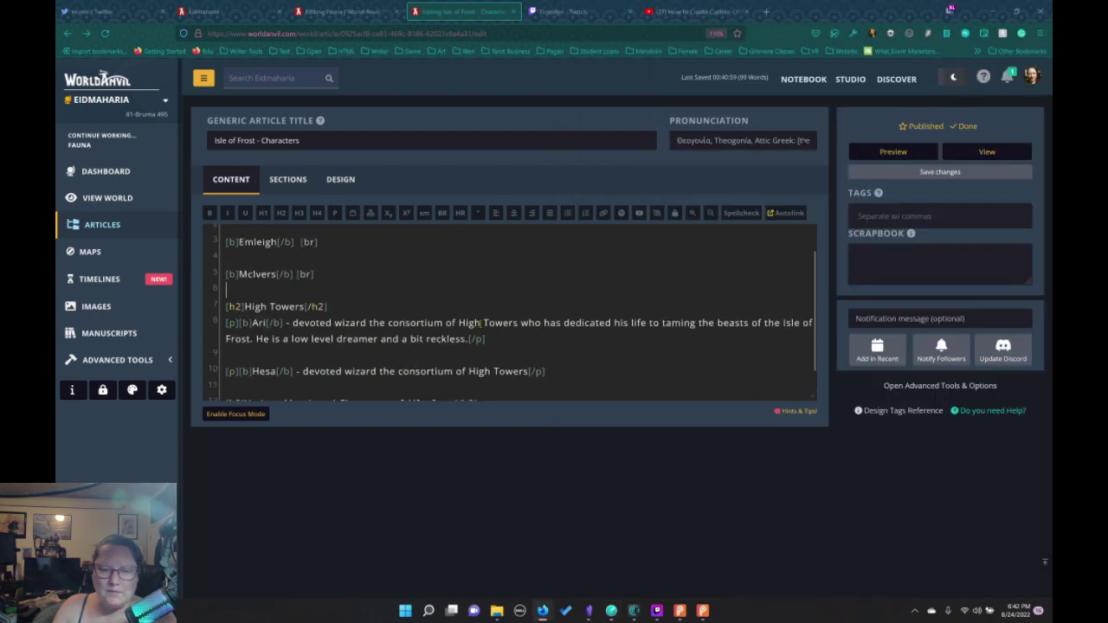
left_click(329, 11)
scroll(372, 286, "down", 3)
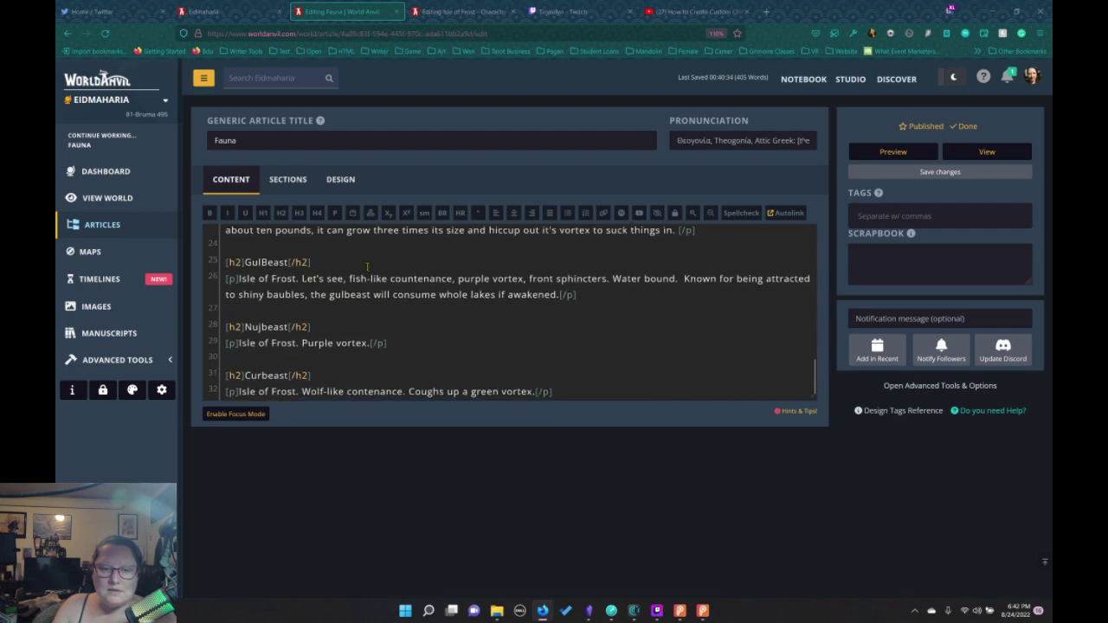
scroll(464, 323, "up", 2)
scroll(464, 322, "up", 3)
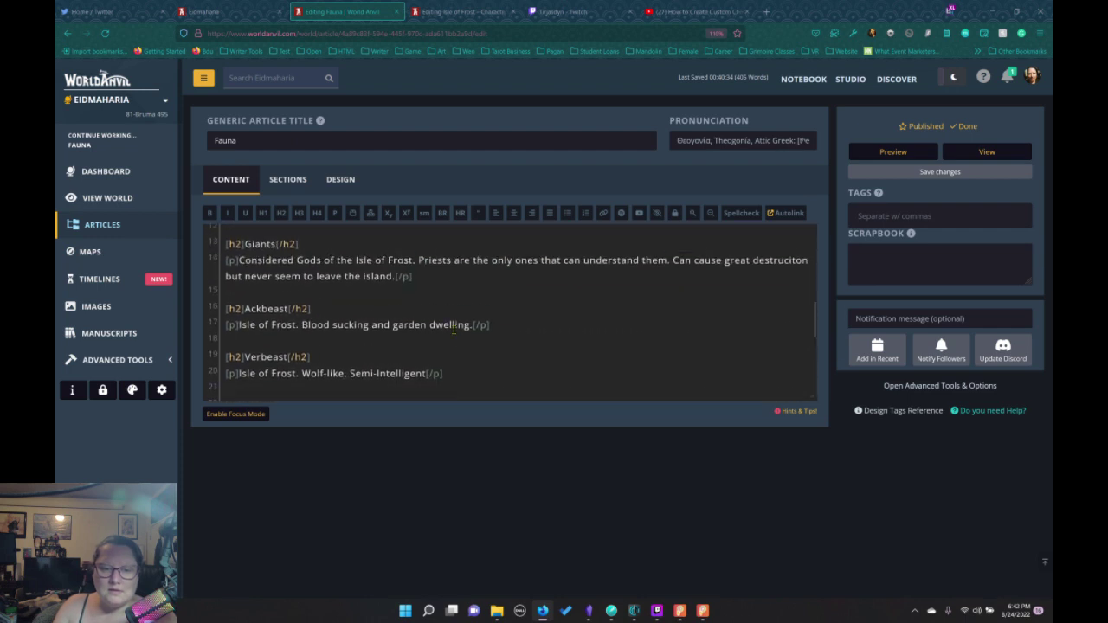
scroll(304, 329, "down", 1)
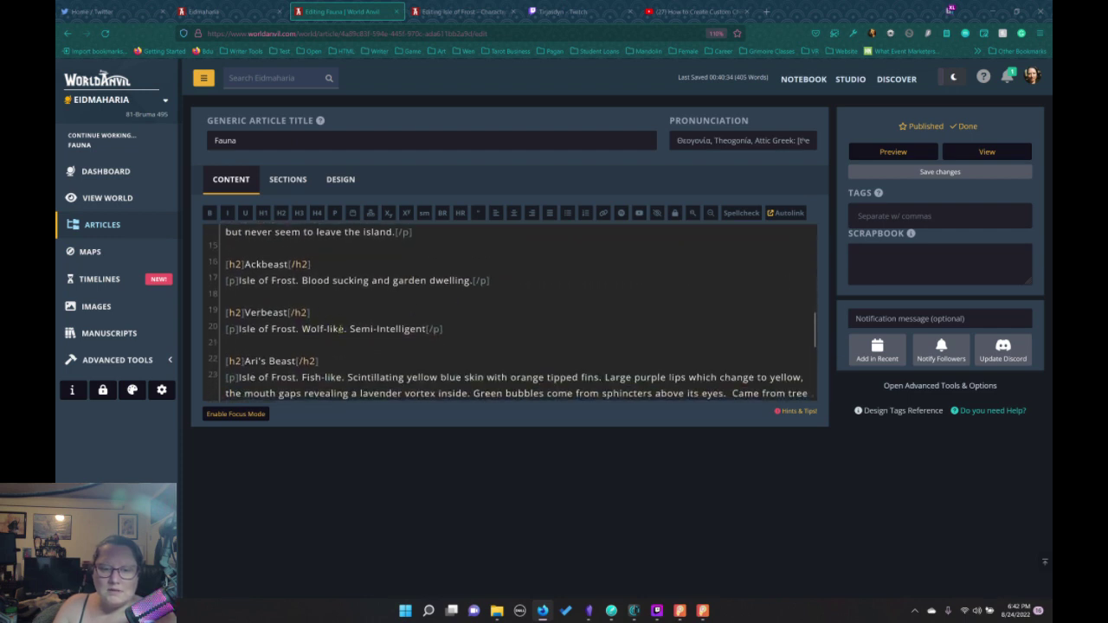
left_click_drag(347, 329, 302, 327)
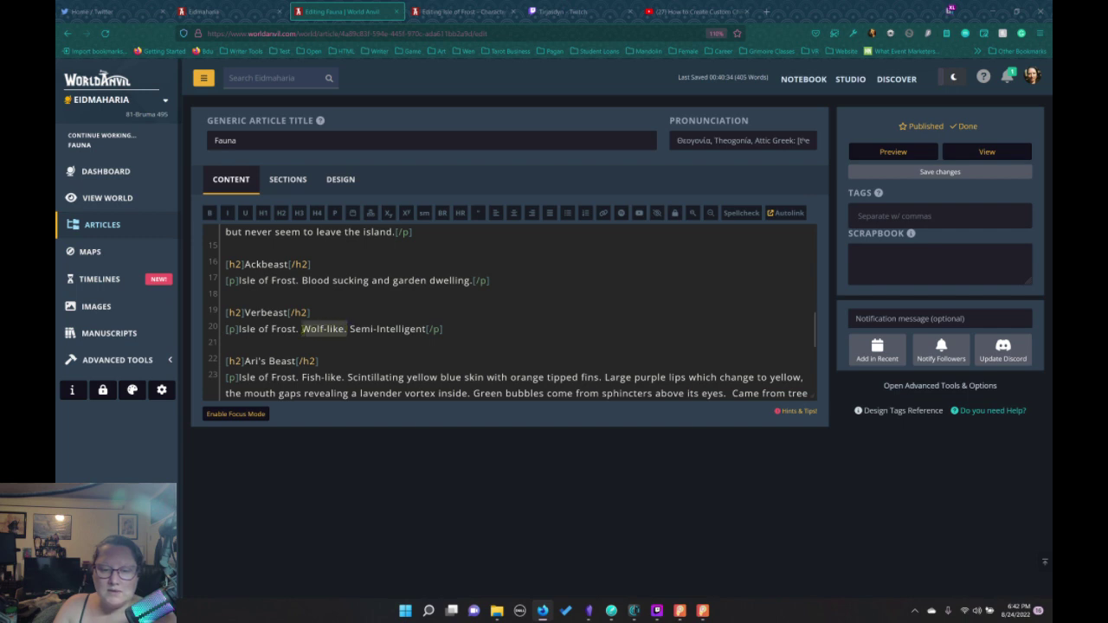
key("ctrl+v")
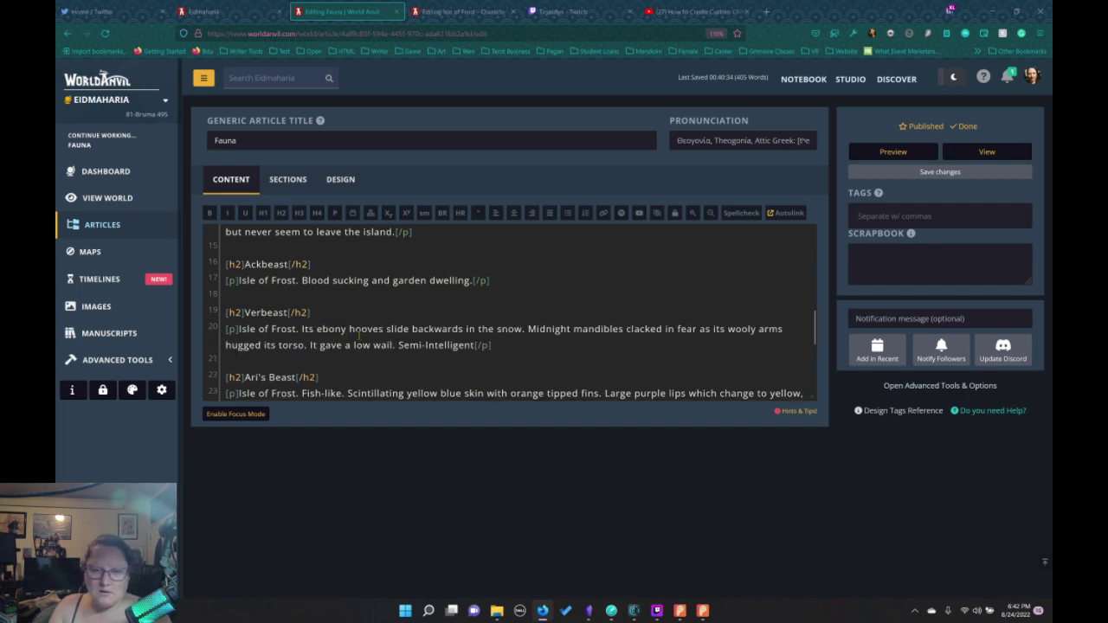
Replace "Its" with "Two" before "ebony hooves" in the Fauna article's Verbeast entry
key("BackSpace")
key("BackSpace")
key("BackSpace")
key("BackSpace")
key("BackSpace")
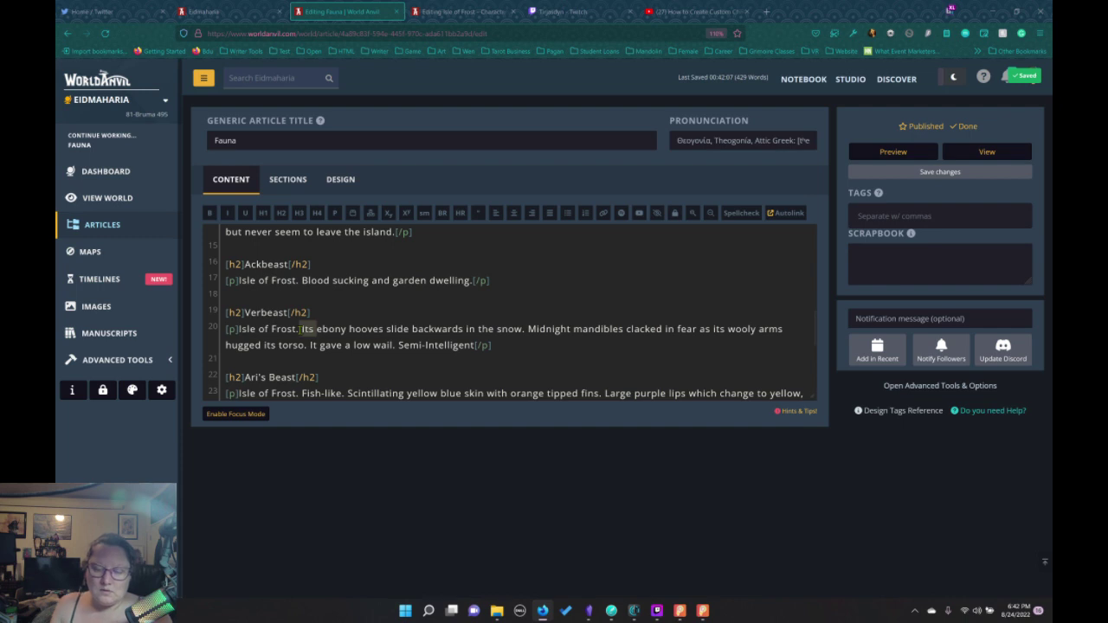
type("/two")
key("BackSpace")
key("BackSpace")
key("BackSpace")
key("BackSpace")
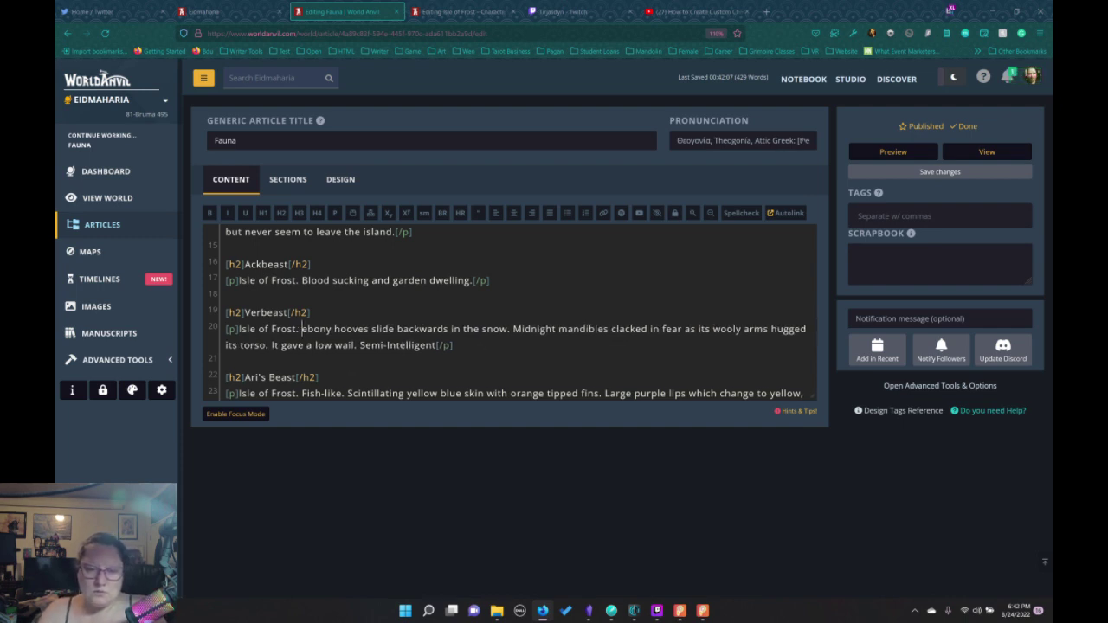
type("Two")
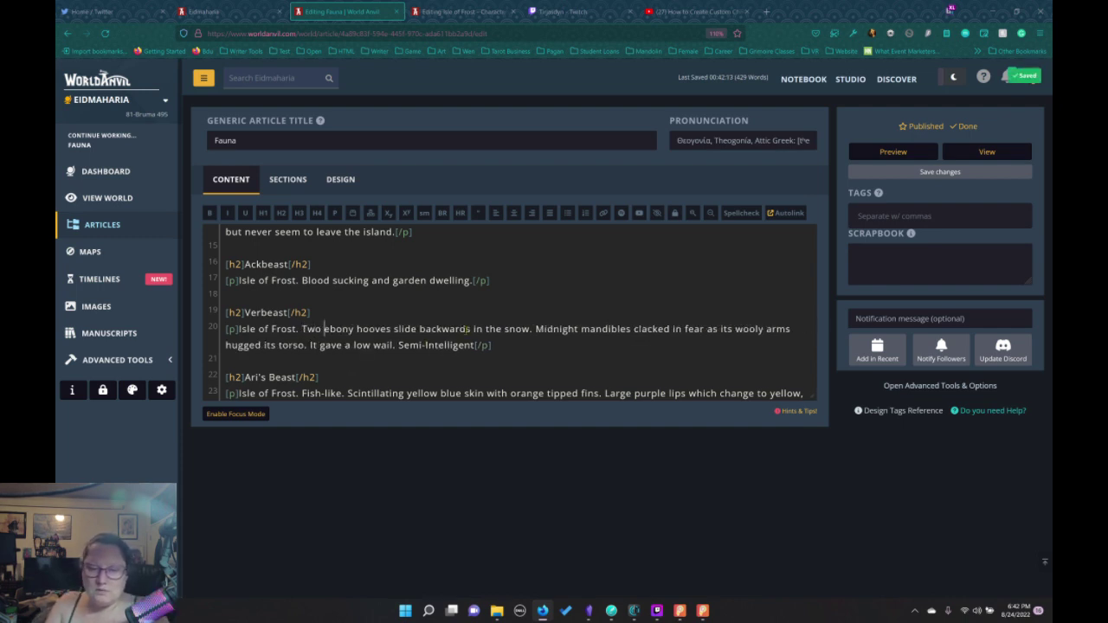
Remove "slide backwards in the snow" from the Verbeast entry and add the sentence "Stands upright." after "Two ebony hooves."
left_click_drag(531, 329, 394, 330)
key("BackSpace")
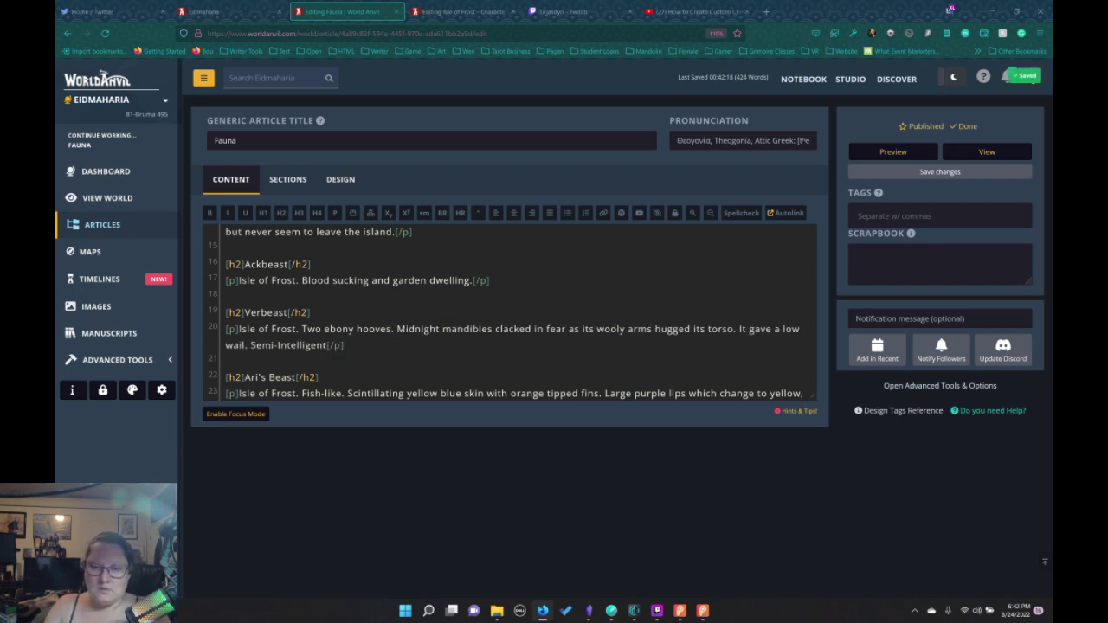
type("Stands ")
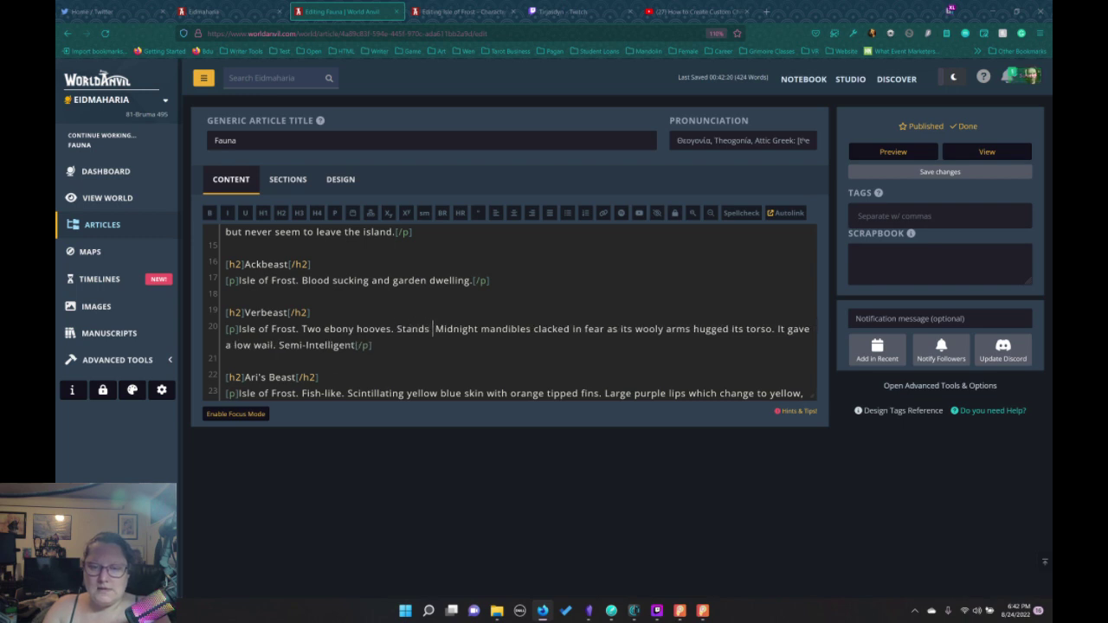
type("upright")
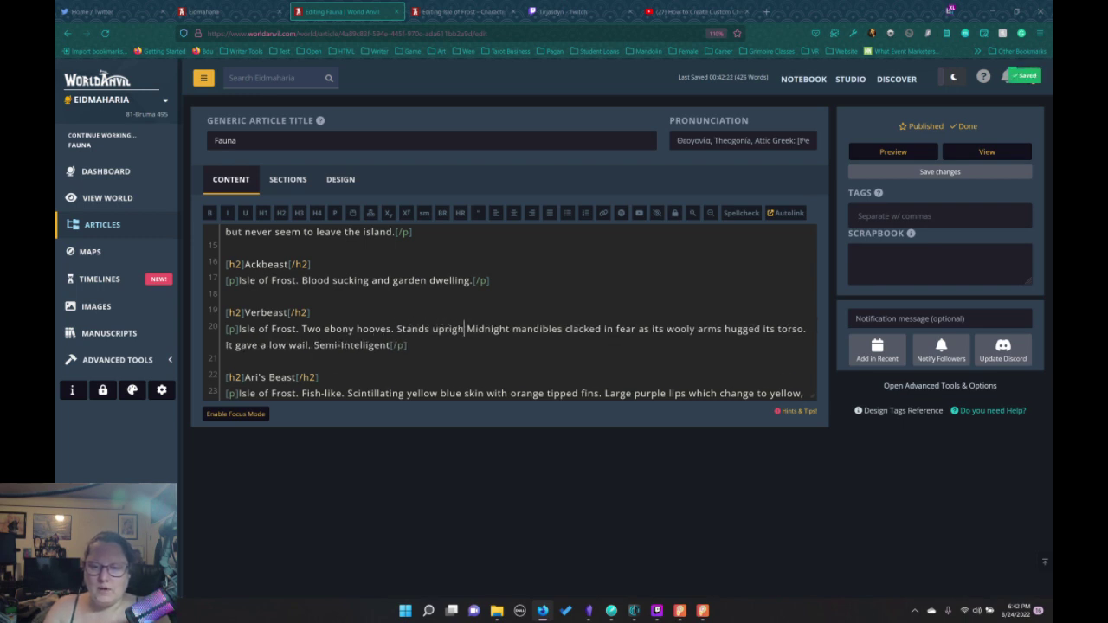
type(".")
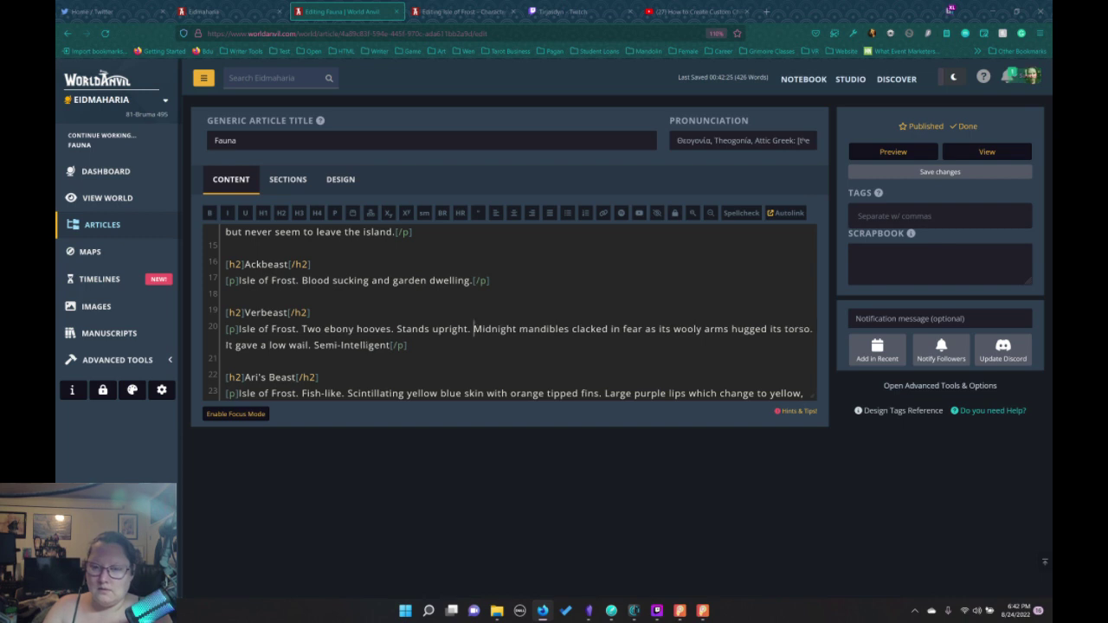
Replace "Midnight" before "mandibles" in the Verbeast entry with "Large dark colored"
key("Right")
key("Delete")
key("Delete")
key("Delete")
key("Delete")
key("Delete")
key("Delete")
key("Delete")
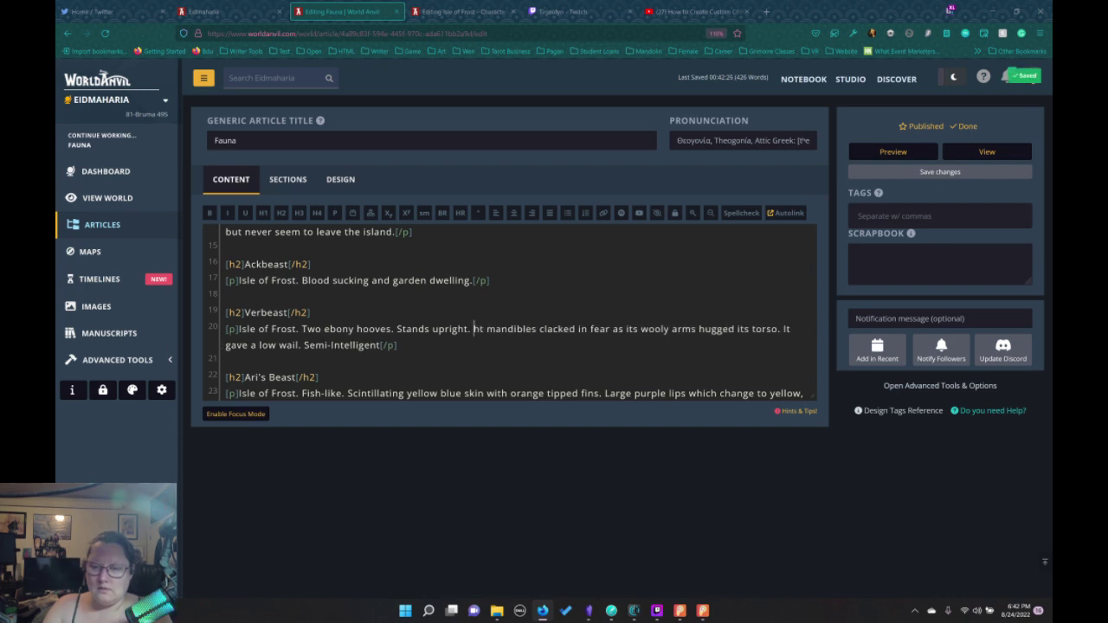
key("Delete")
type("Ta")
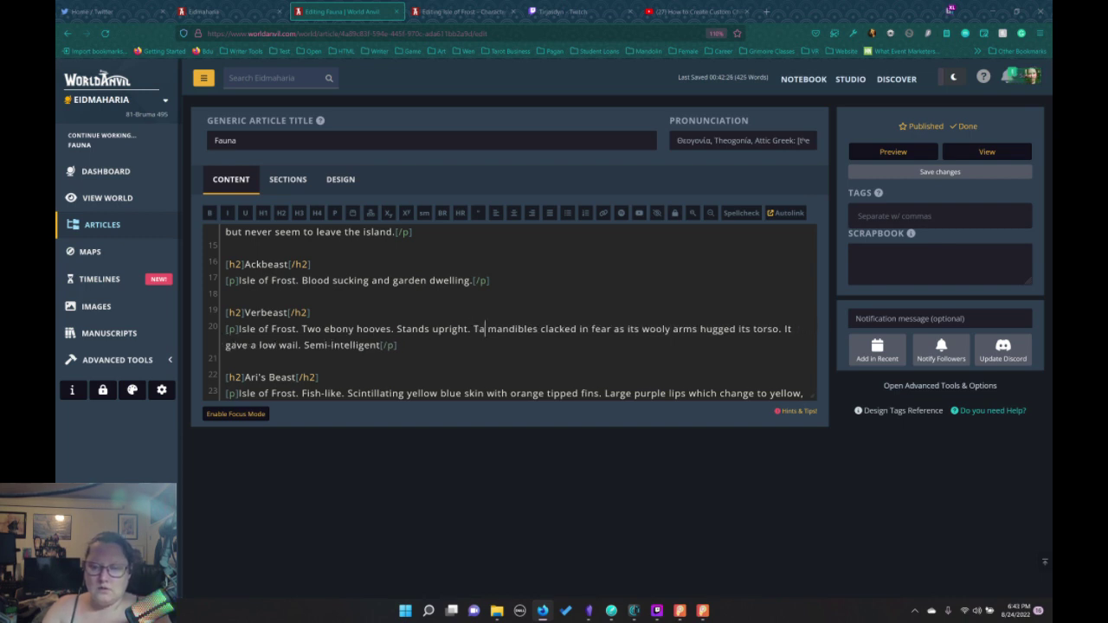
key("BackSpace")
key("BackSpace")
type("Larg")
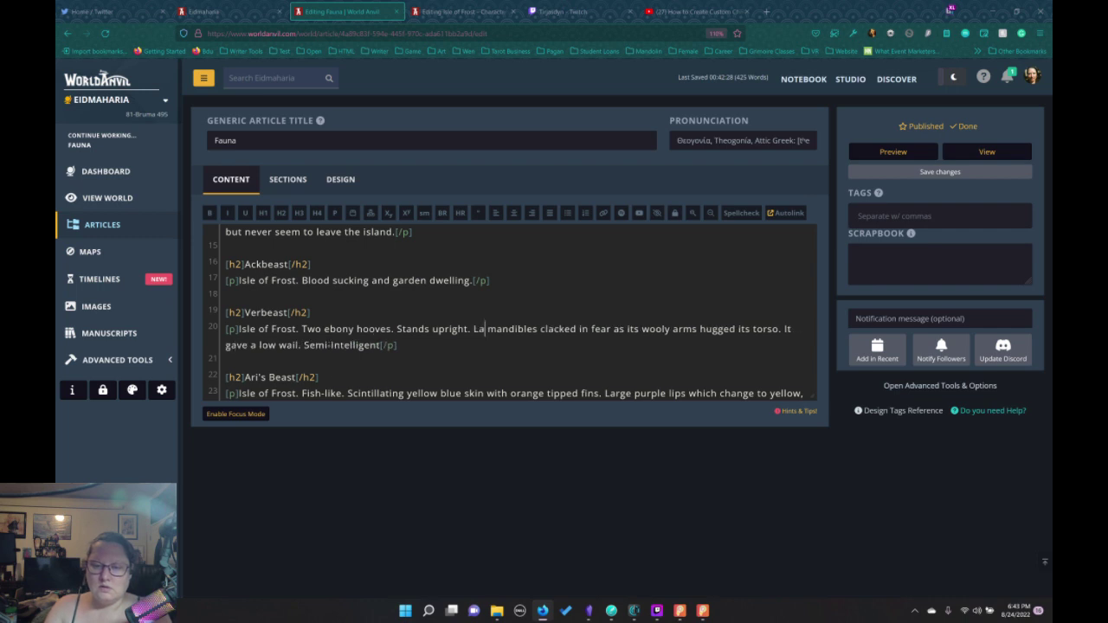
type("e dark colo")
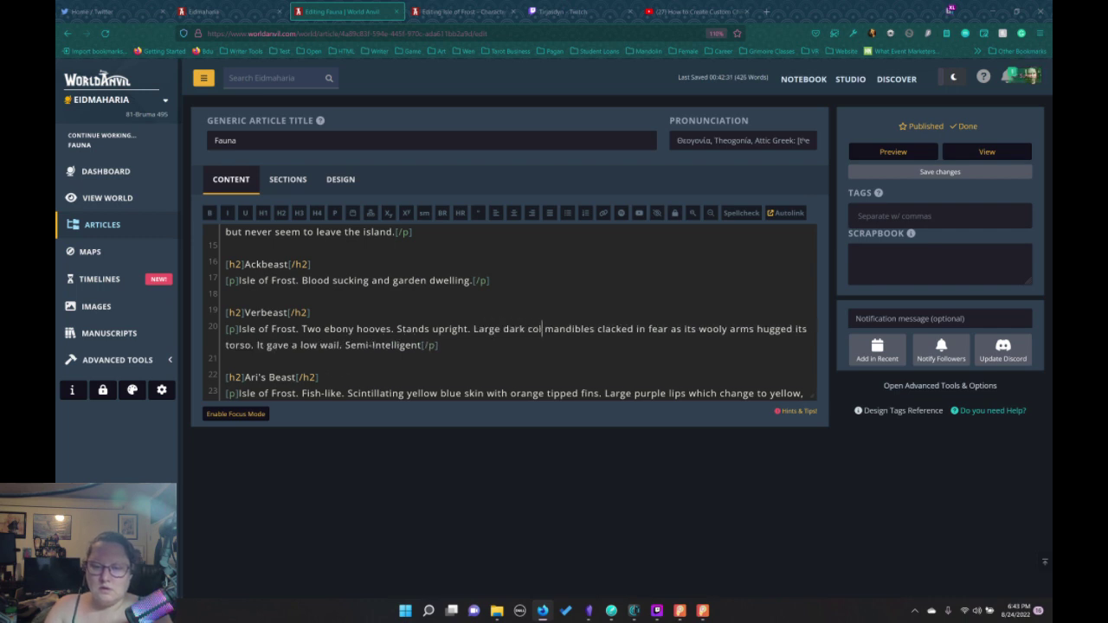
type("red")
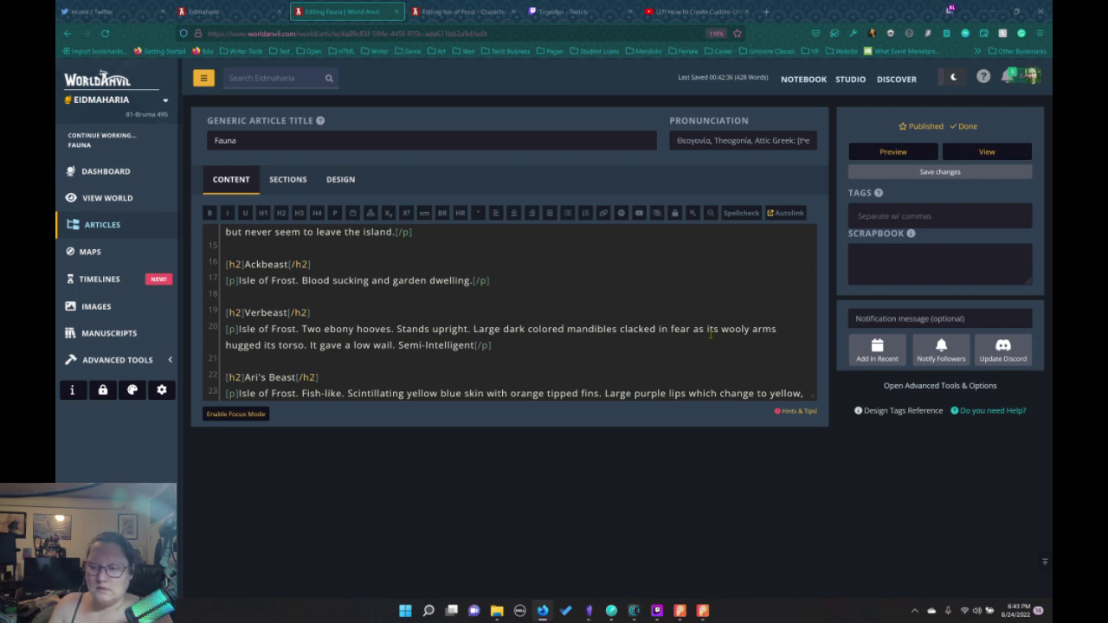
Delete "mandibles clacked in fear as its" from the Verbeast entry, end the sentence at "colored." and start the following one with "Woly"
left_click_drag(720, 330, 570, 333)
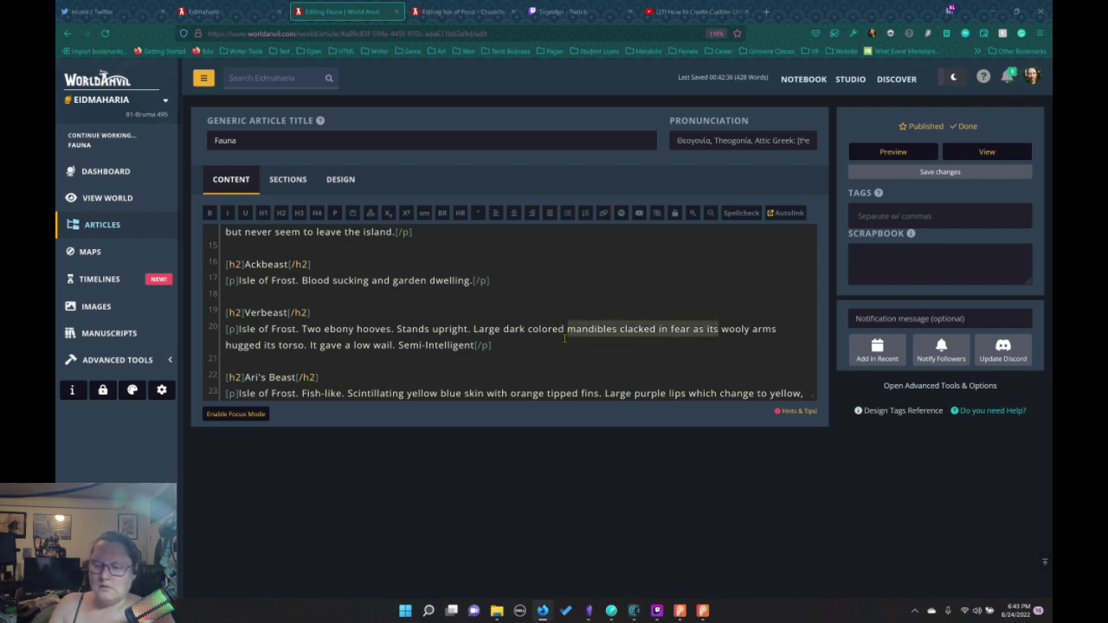
key("BackSpace")
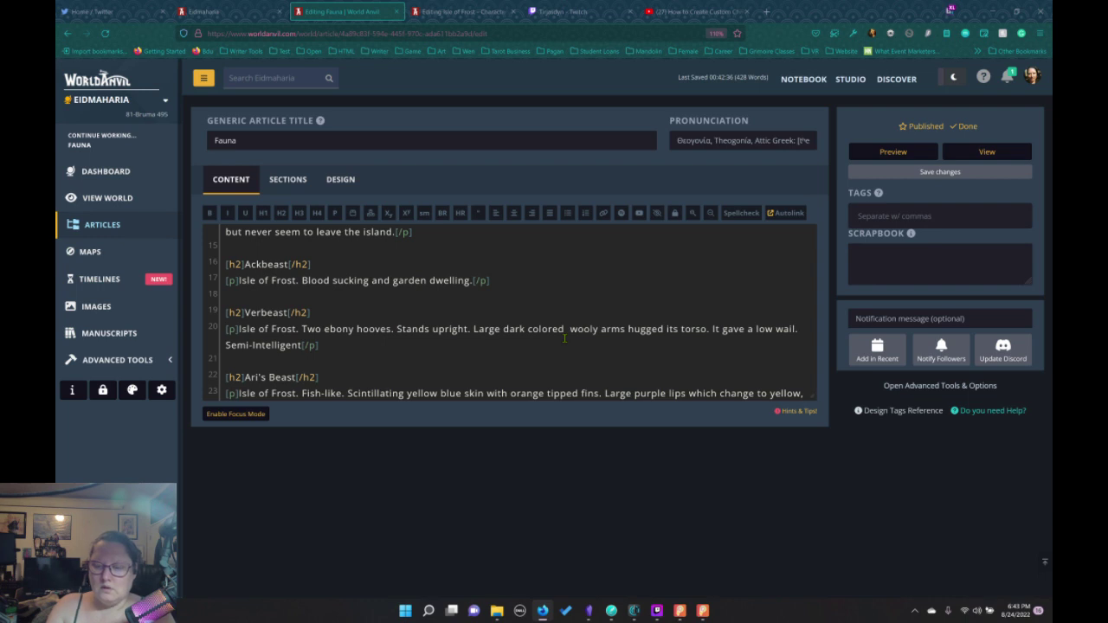
key("BackSpace")
type(".")
key("Delete")
key("Delete")
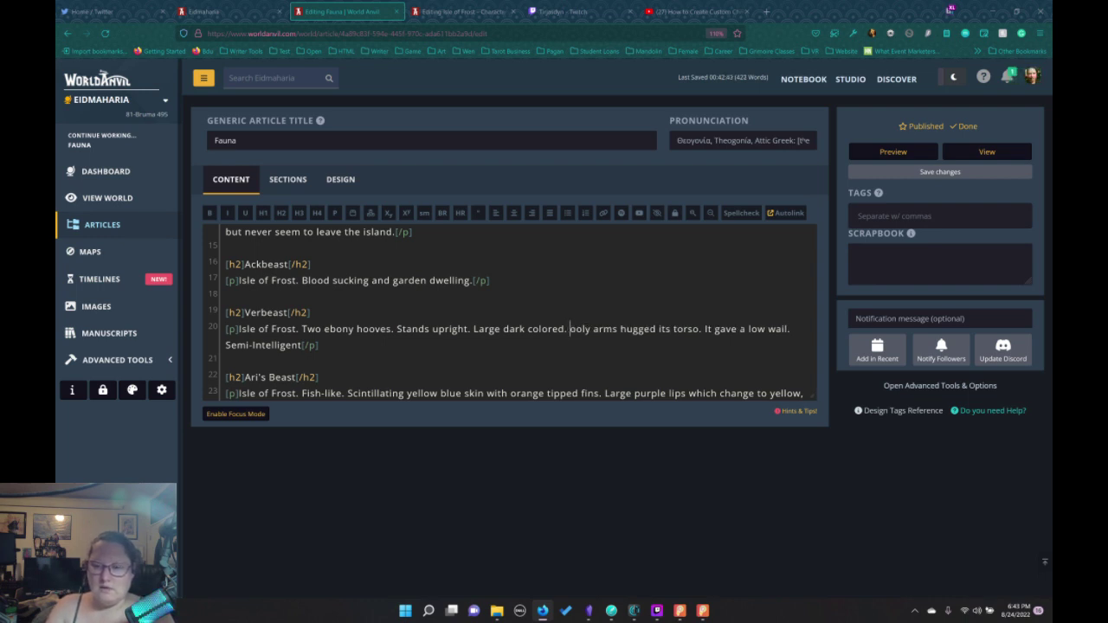
type("W")
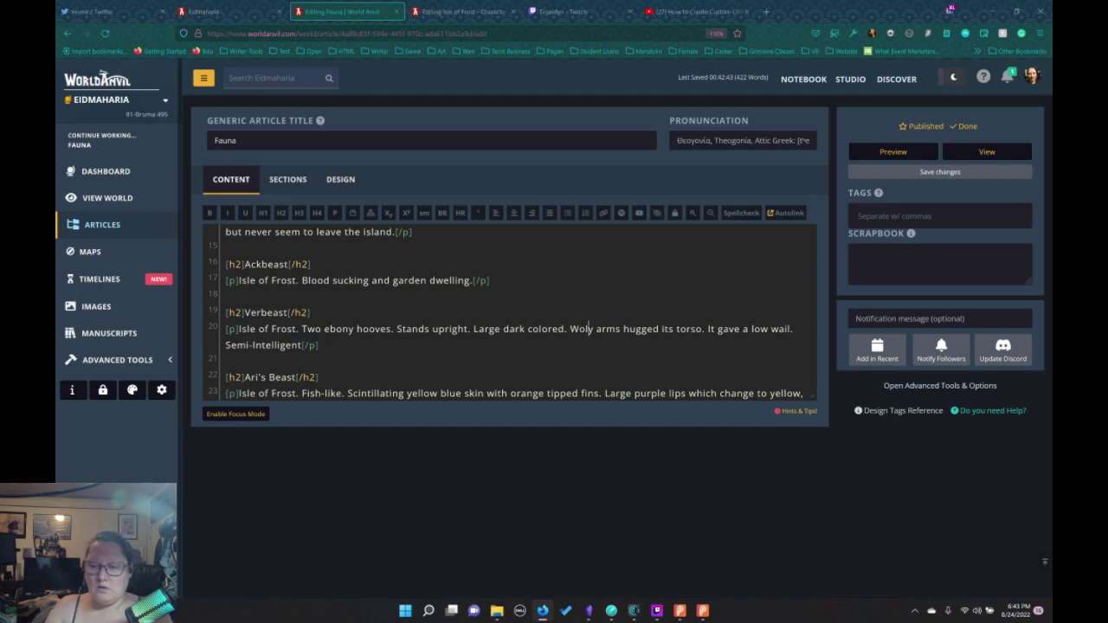
Reword the Verbeast sentence as "Woly body, arms, and legs." and delete "hugged its torso. It gave a low wail." before "Semi-Intelligent"
double_click(614, 329)
type("body ")
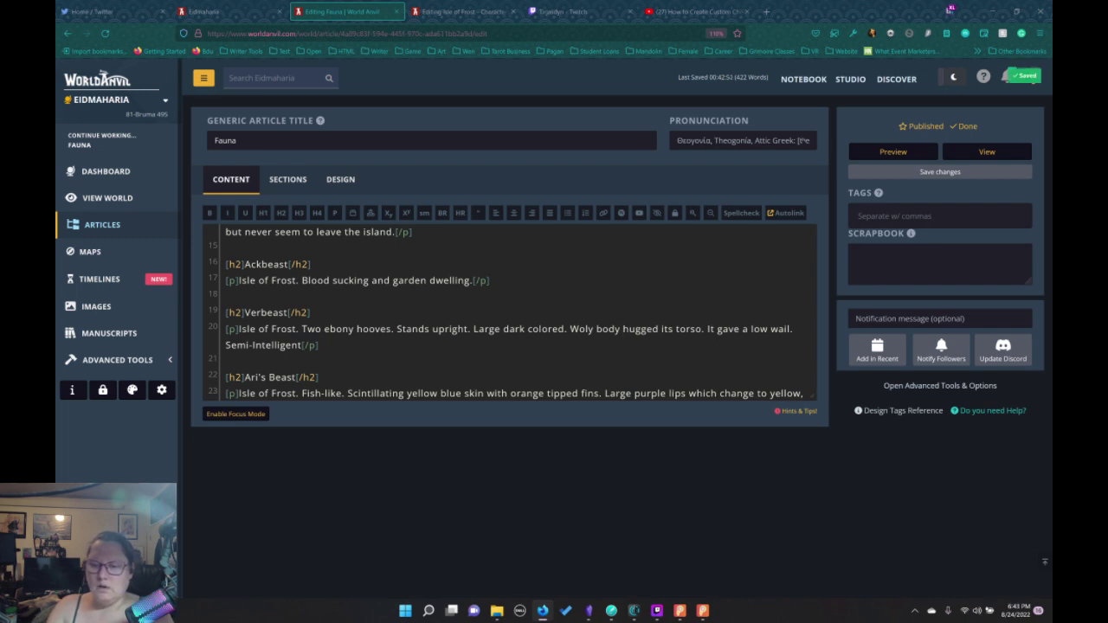
type("and")
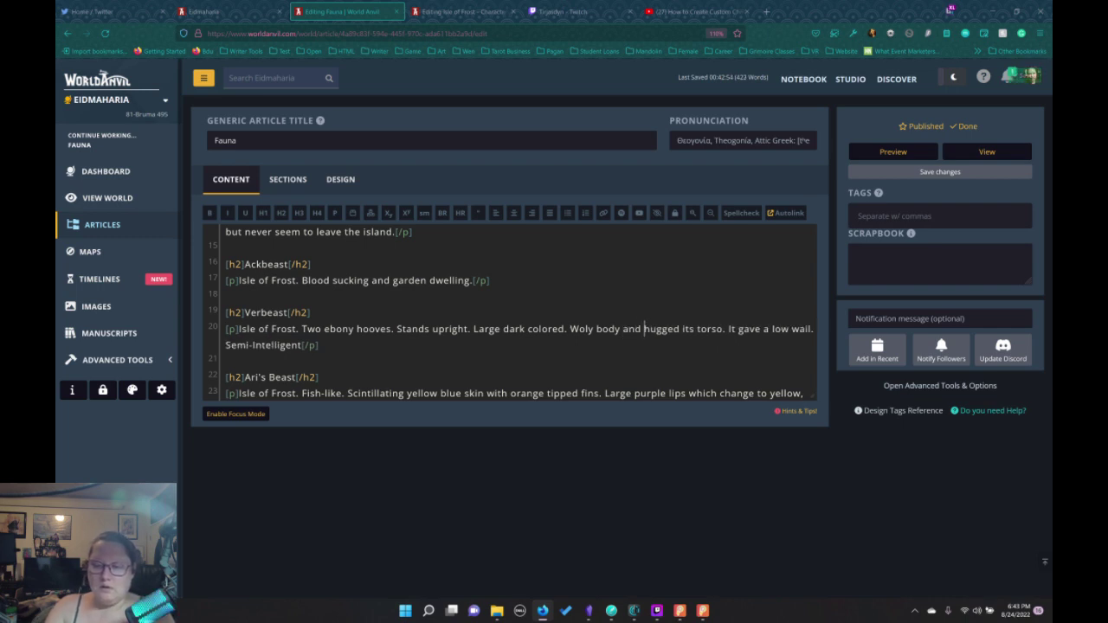
key("BackSpace")
key("BackSpace")
key("BackSpace")
key("BackSpace")
key("BackSpace")
type(", arm")
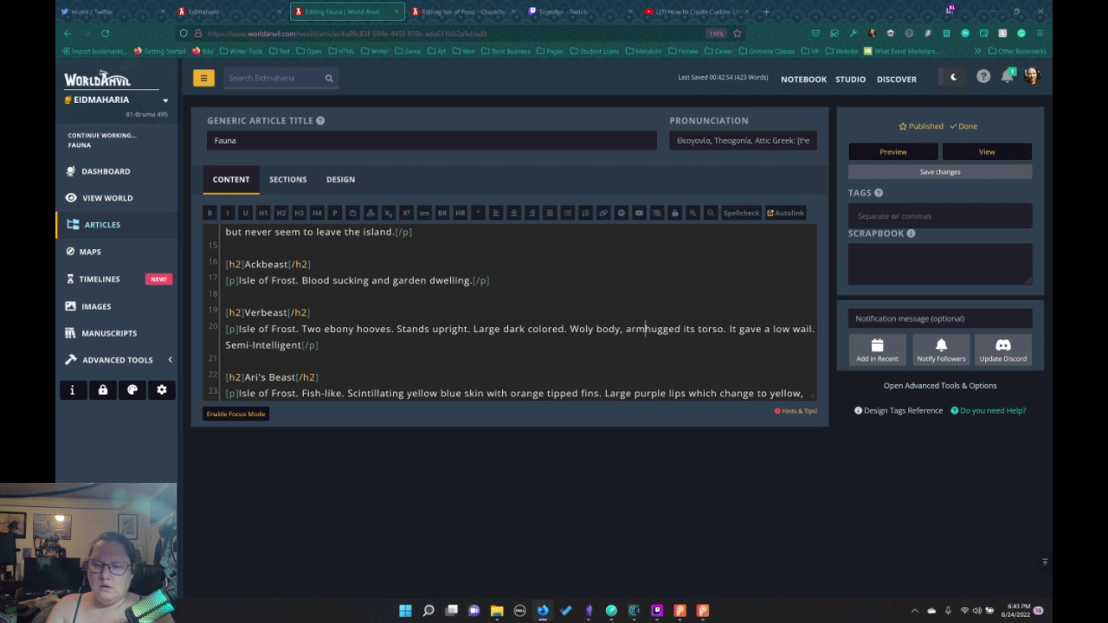
type("s and leg")
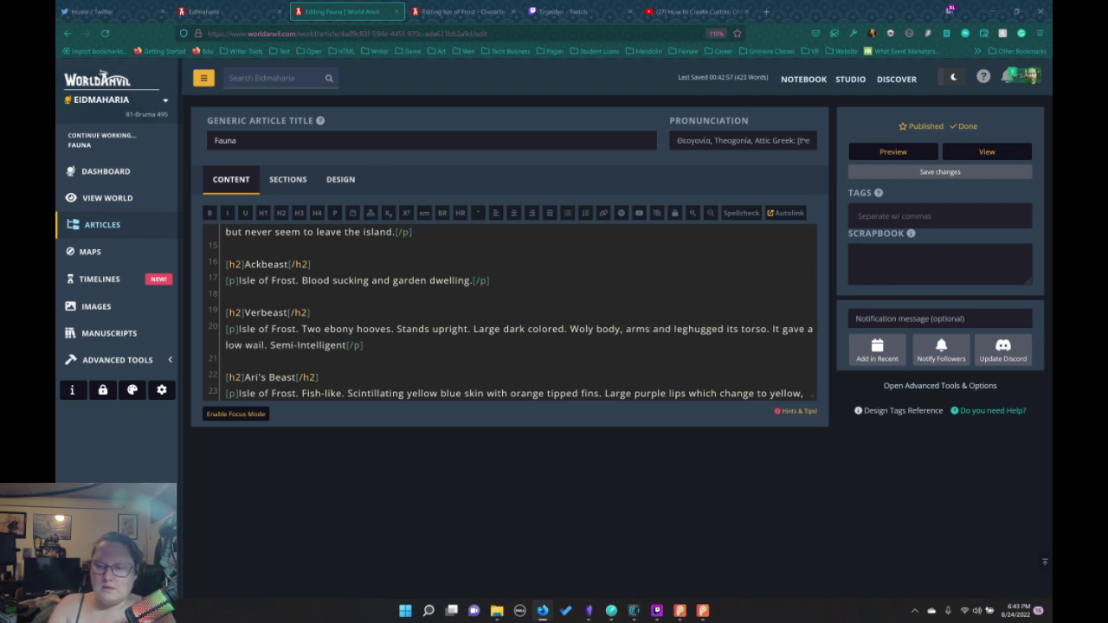
key("BackSpace")
key("BackSpace")
key("BackSpace")
key("BackSpace")
key("BackSpace")
key("BackSpace")
key("BackSpace")
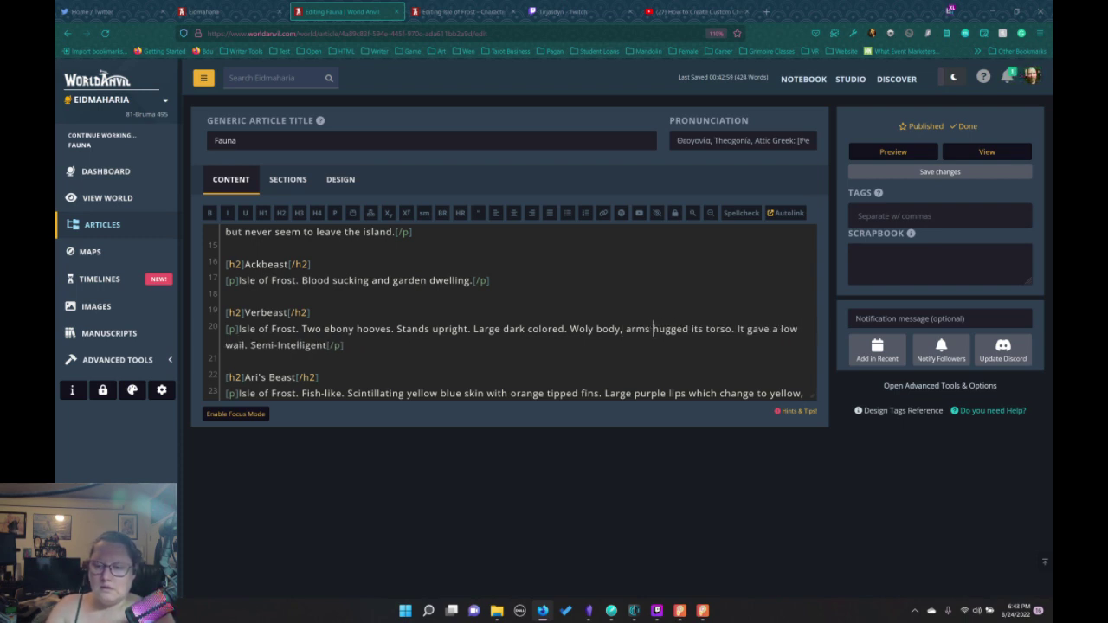
key("BackSpace")
type(", and leges")
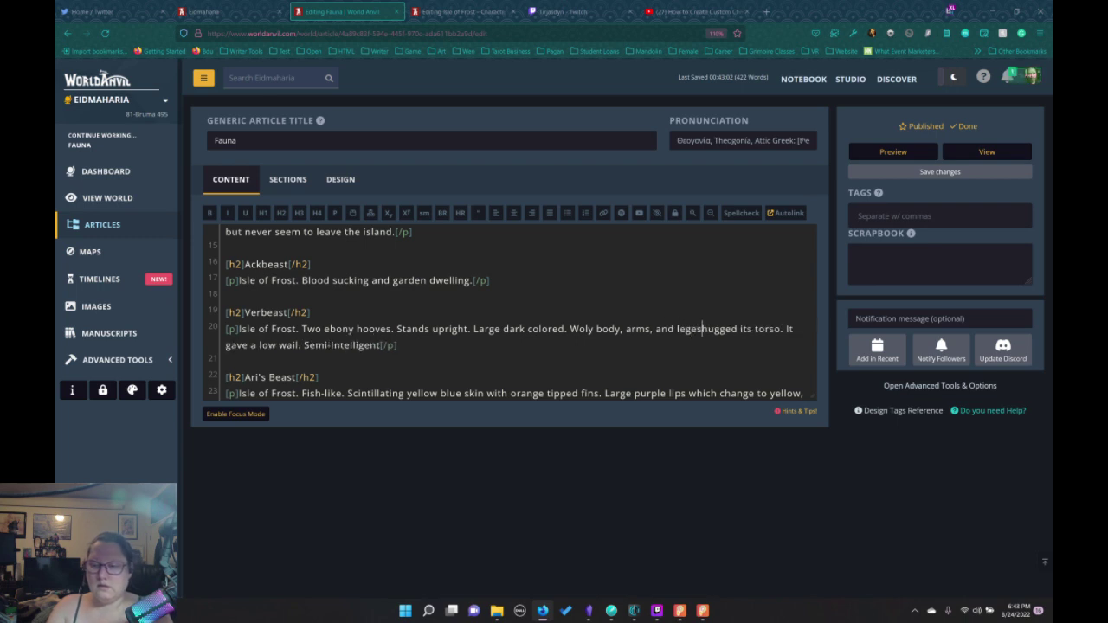
key("BackSpace")
key("BackSpace")
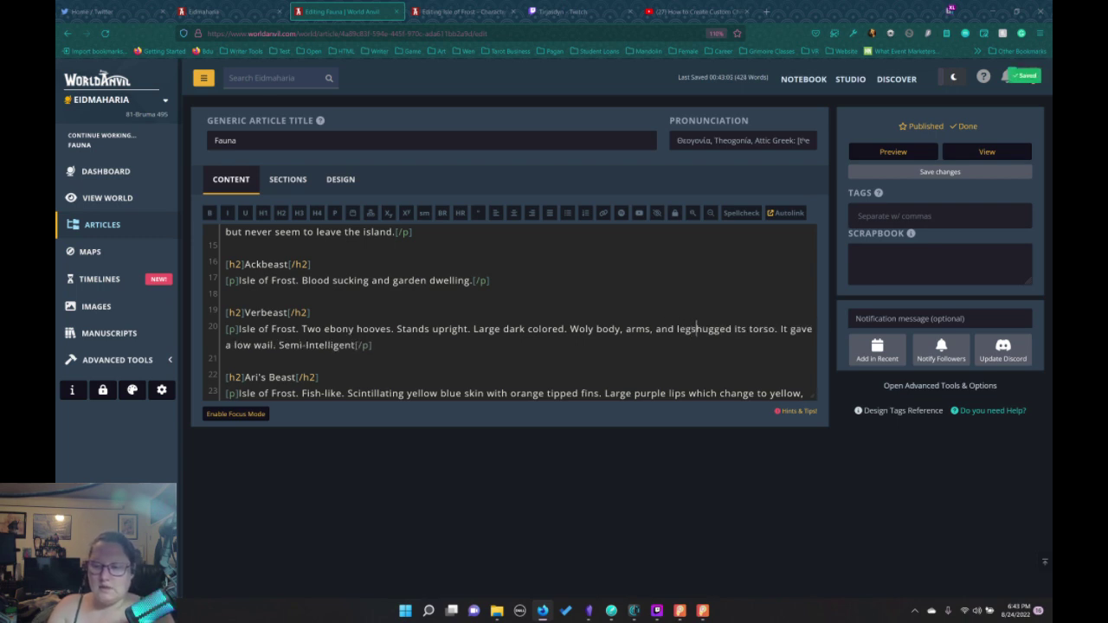
type("s.")
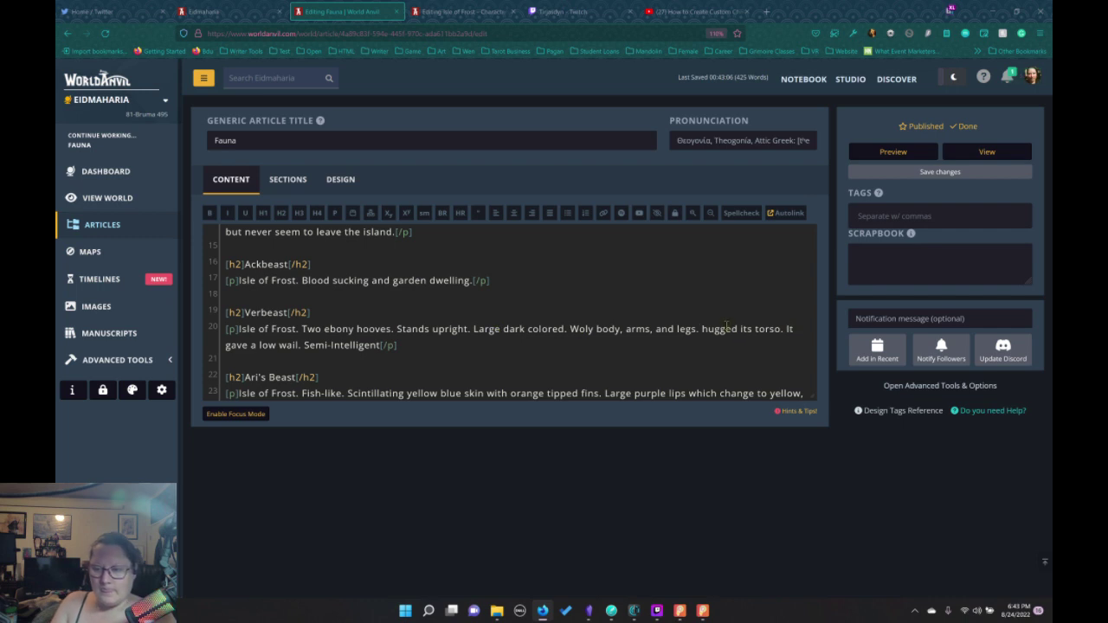
left_click_drag(700, 329, 303, 346)
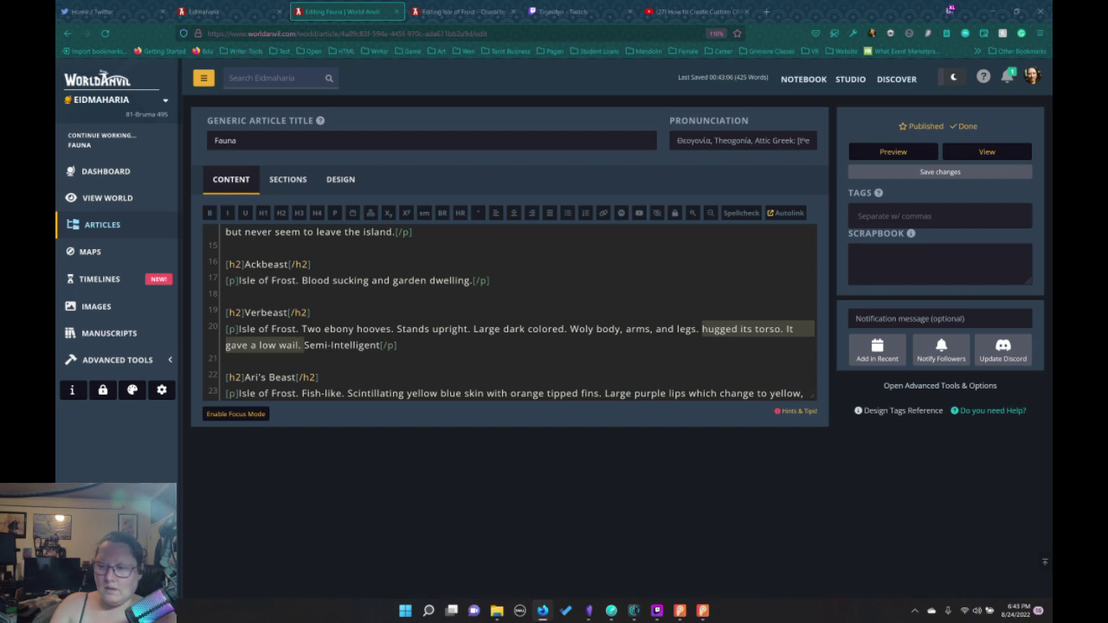
key("BackSpace")
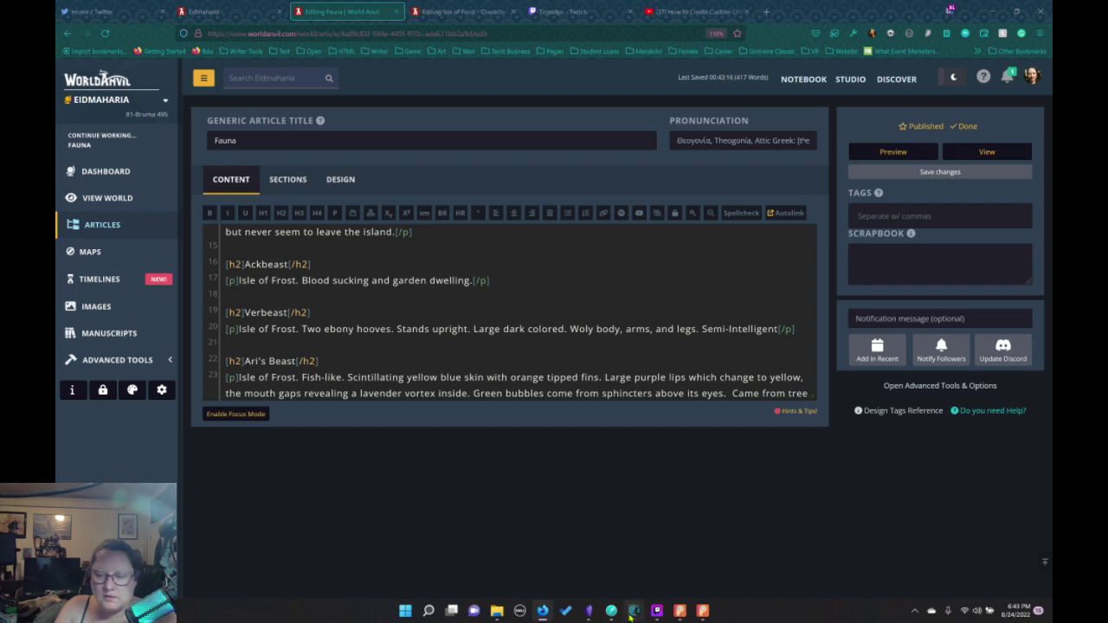
Reread the dust scene in Chapter 4 of the Dabble manuscript, and insert an empty paragraph block below the Dusteaters description in the Fauna article
mouse_move(612, 612)
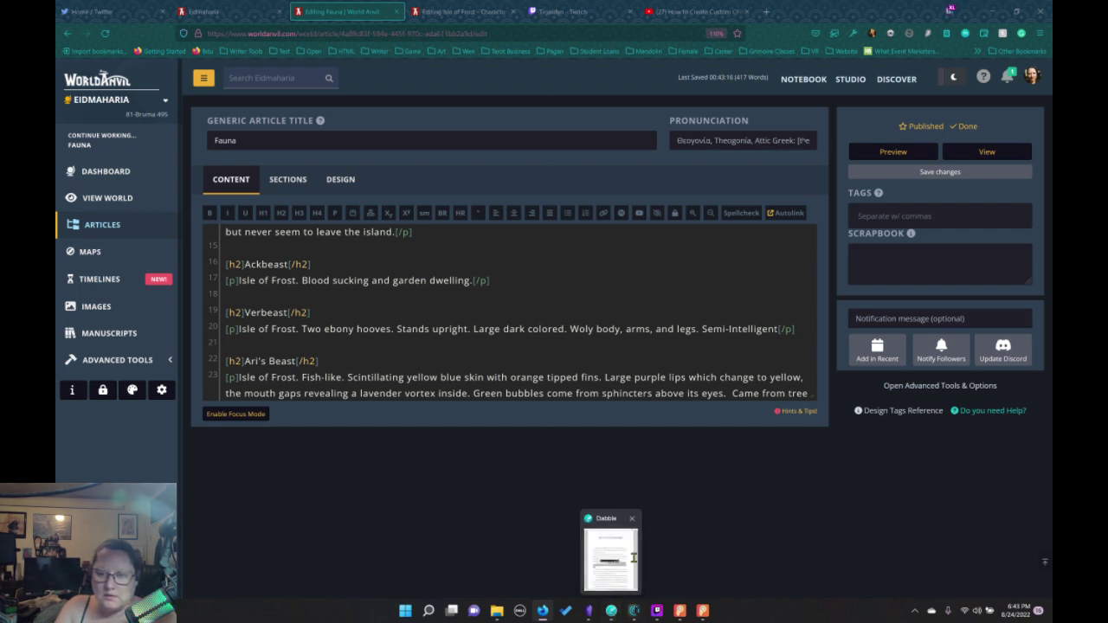
left_click(629, 519)
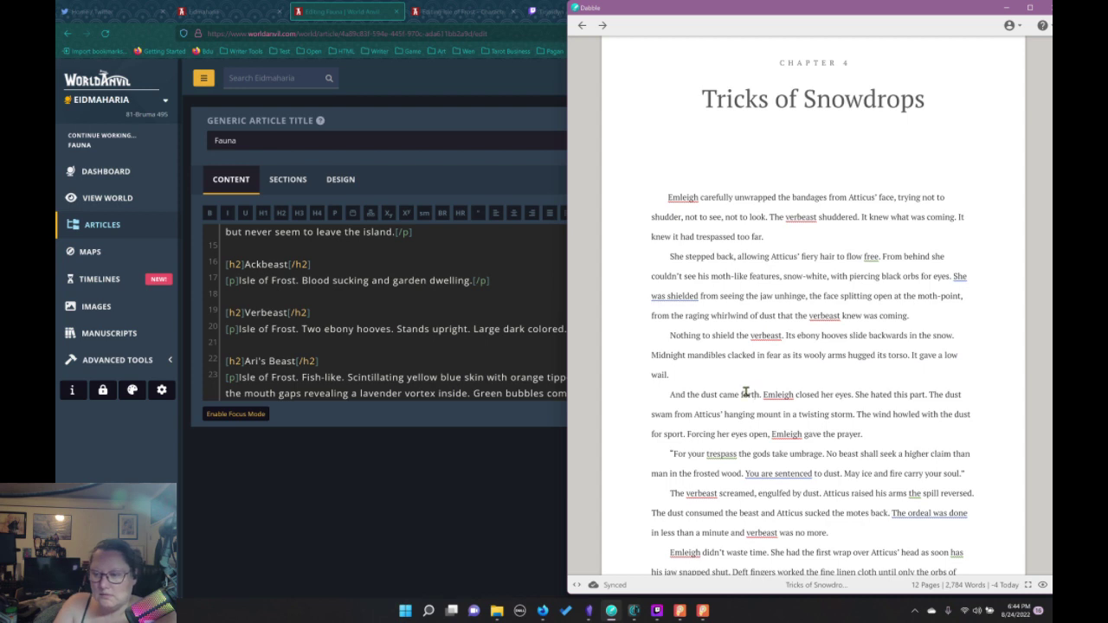
scroll(798, 416, "down", 2)
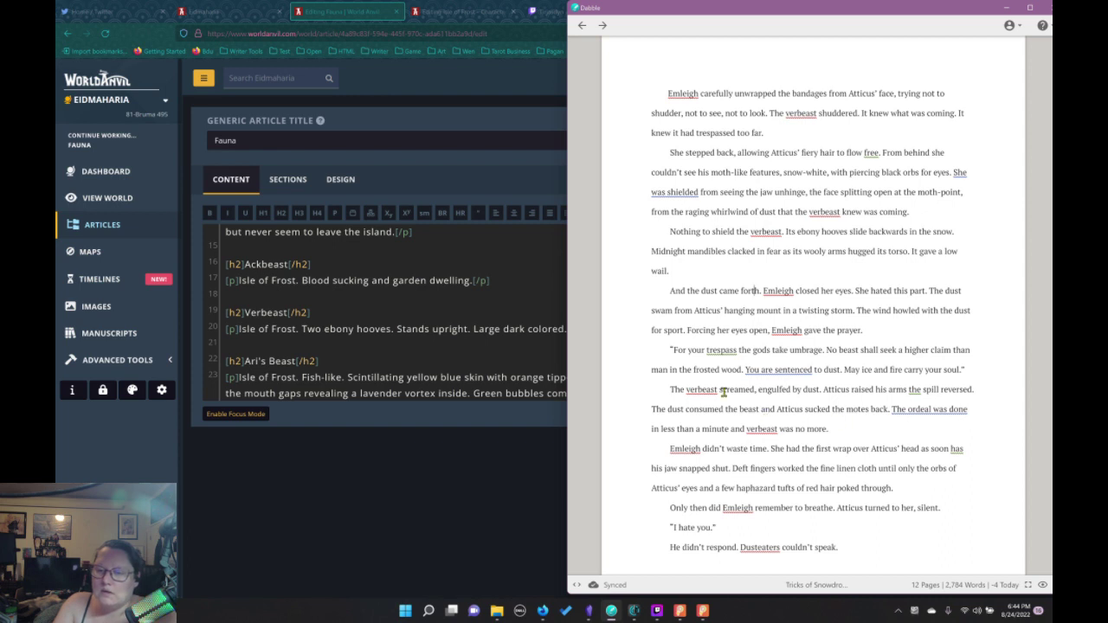
left_click(401, 184)
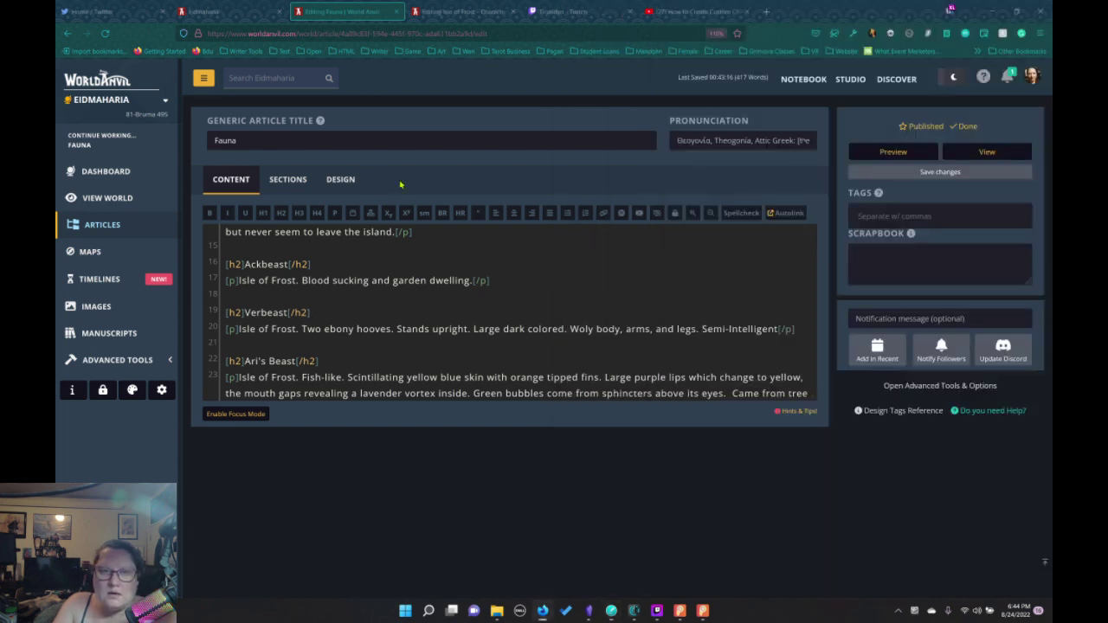
scroll(428, 294, "up", 3)
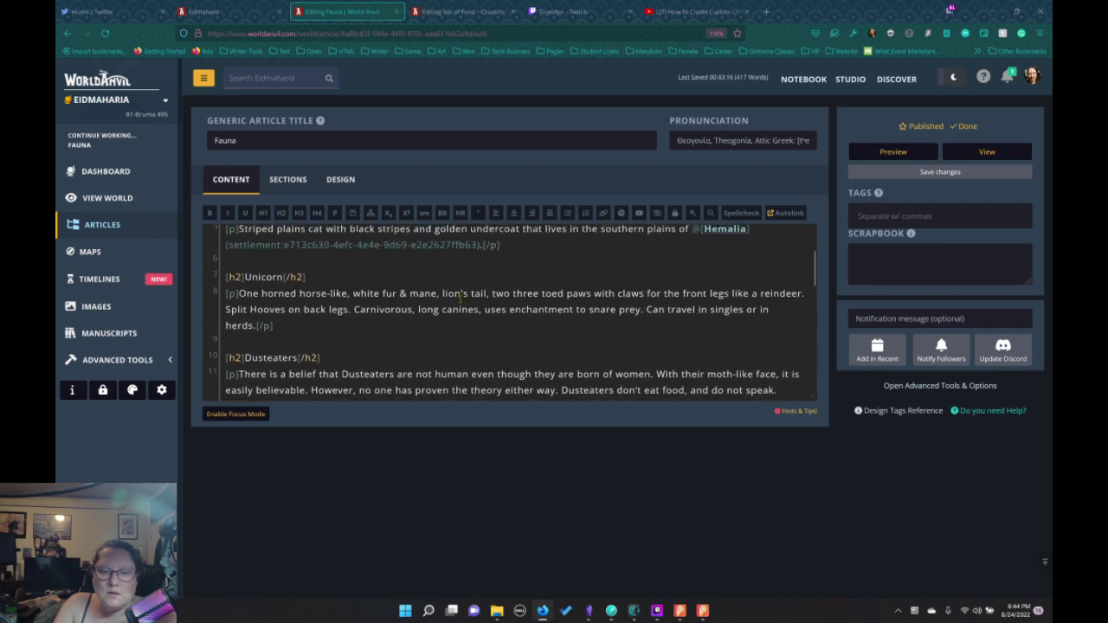
scroll(508, 290, "down", 2)
scroll(509, 290, "up", 2)
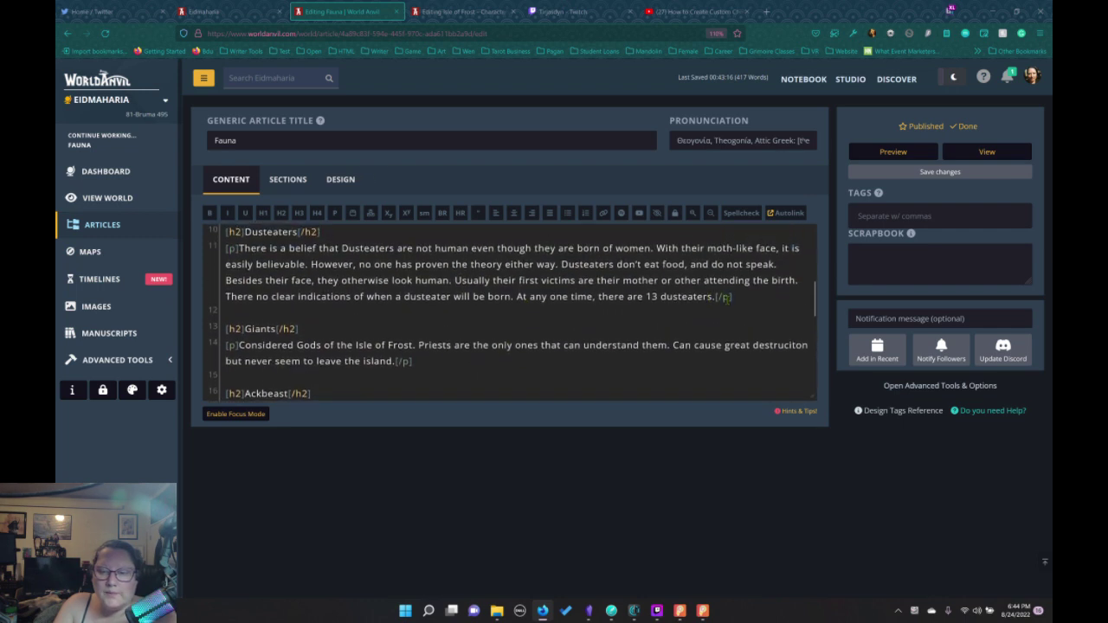
left_click(736, 297)
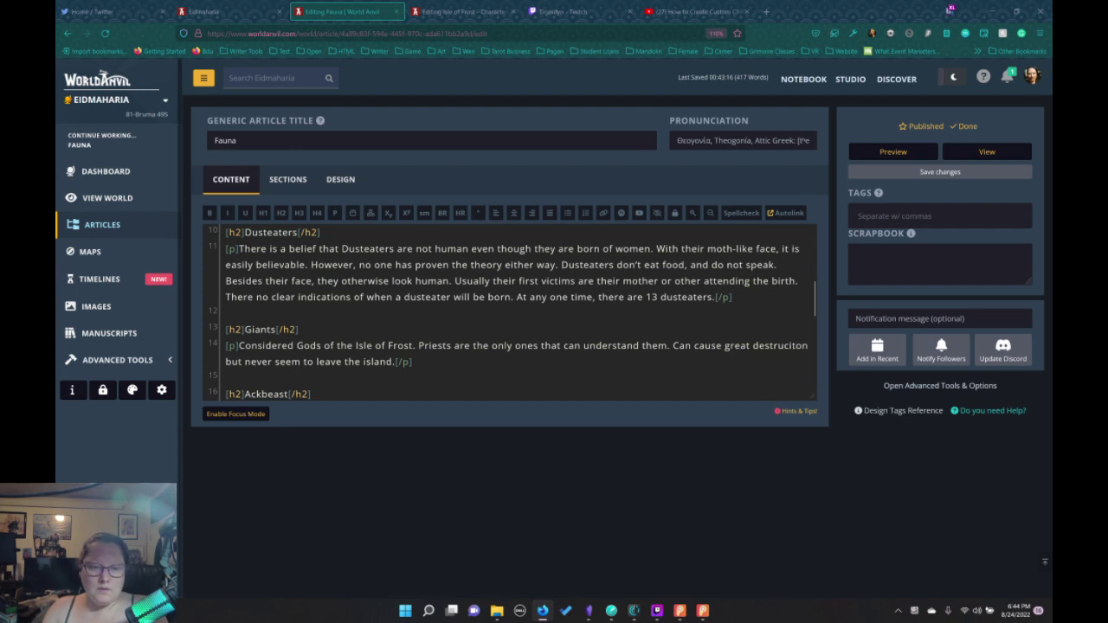
key("Return")
key("Return")
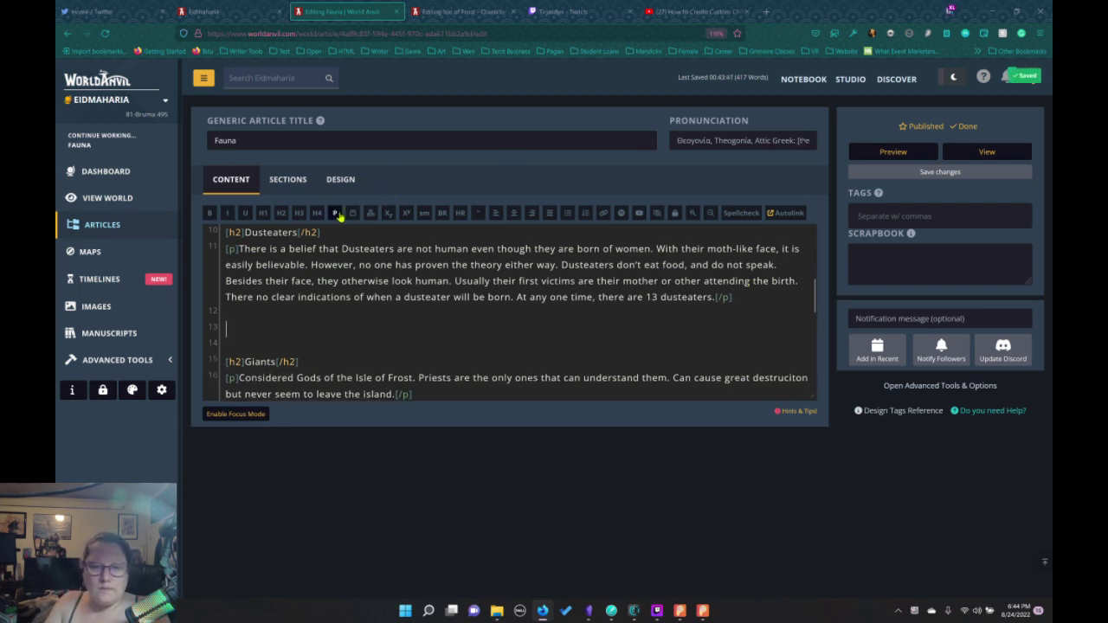
left_click(335, 212)
Begin the new Dusteaters paragraph with "The vortex comes out of the Dusteater"
type("The vort")
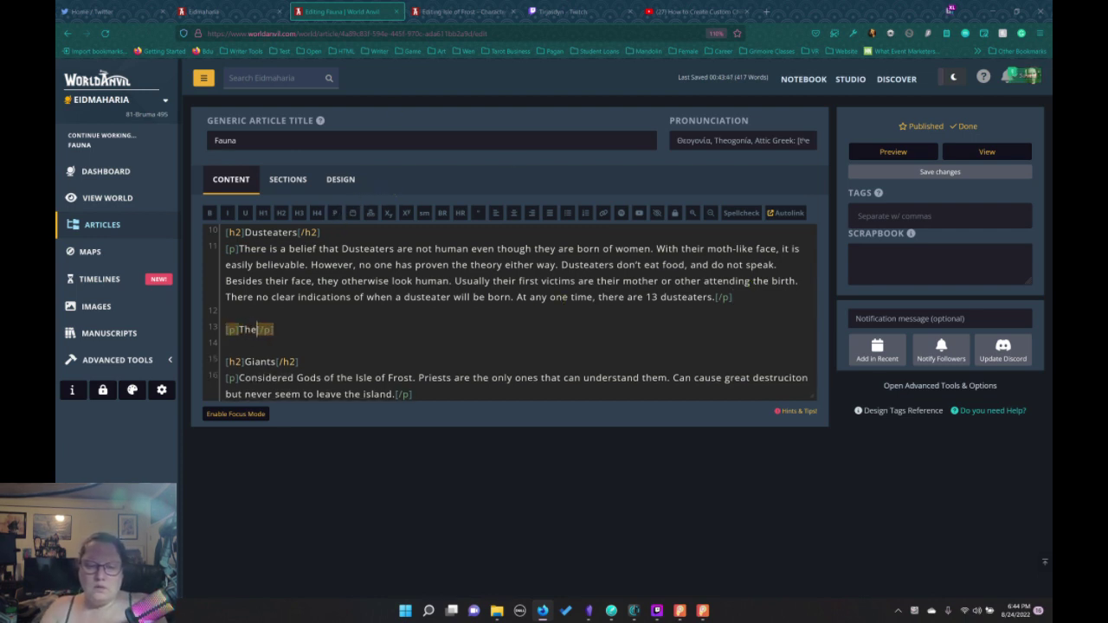
type("ex comes up")
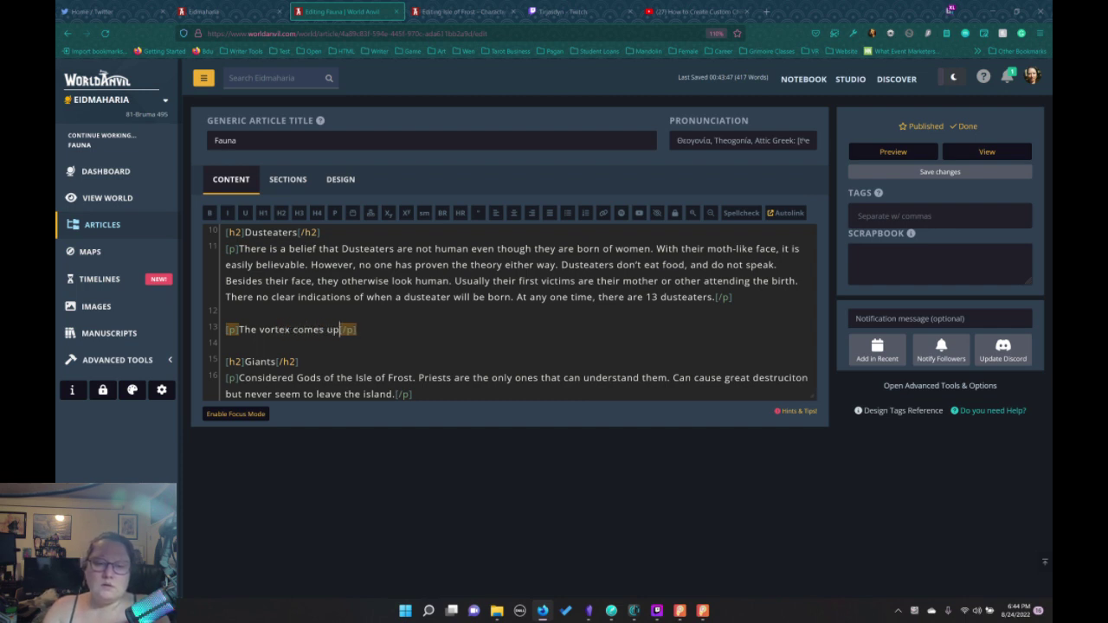
key("BackSpace")
key("BackSpace")
type("out of th")
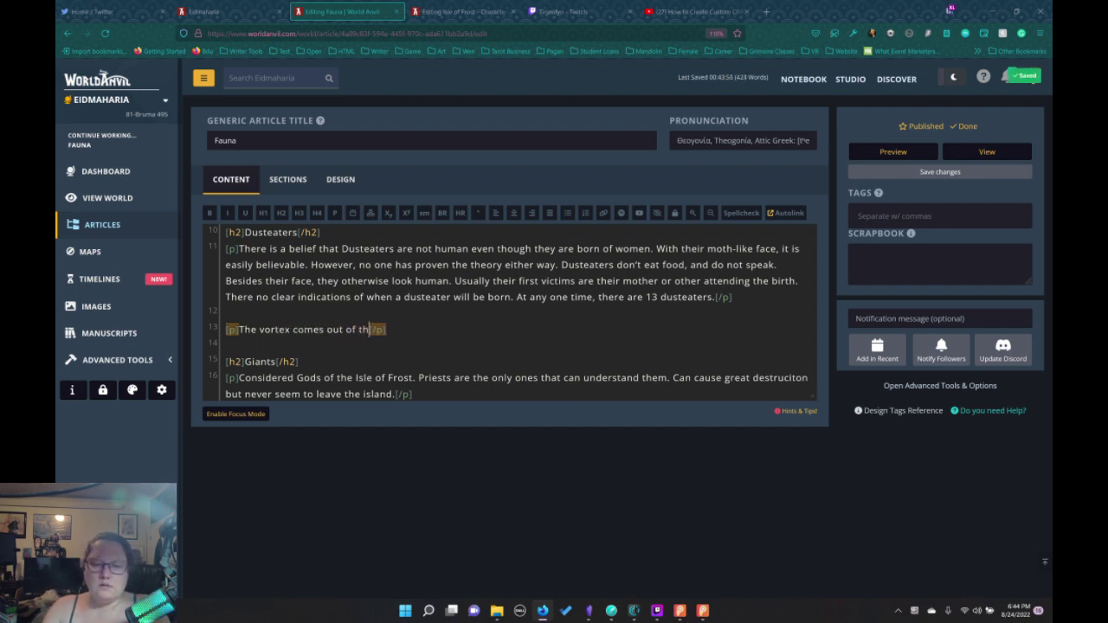
type("e Dustea")
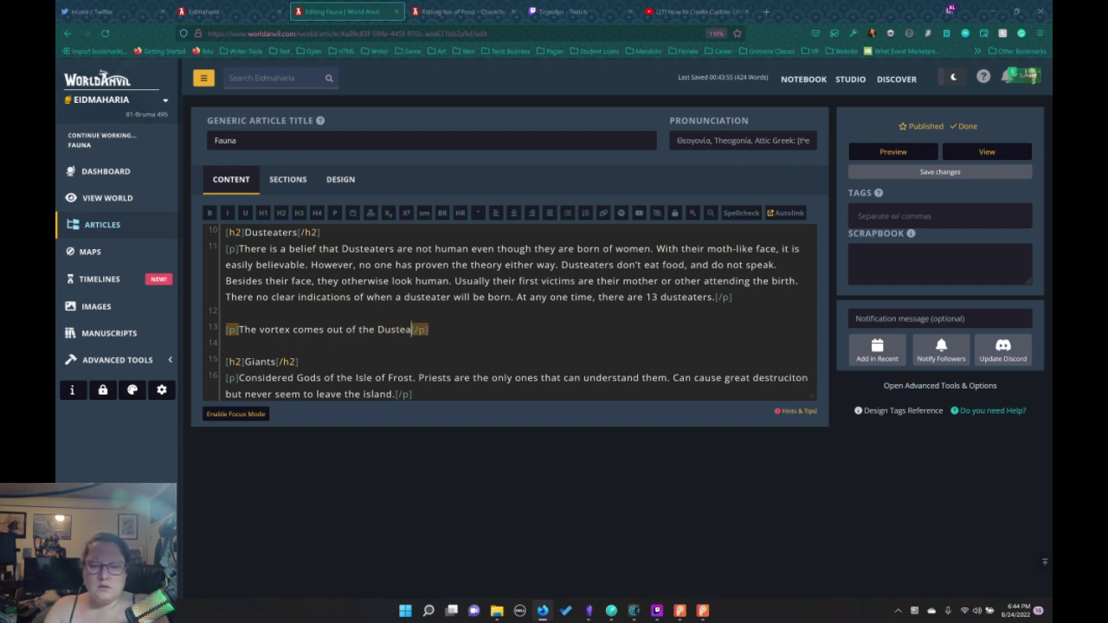
type("ter in")
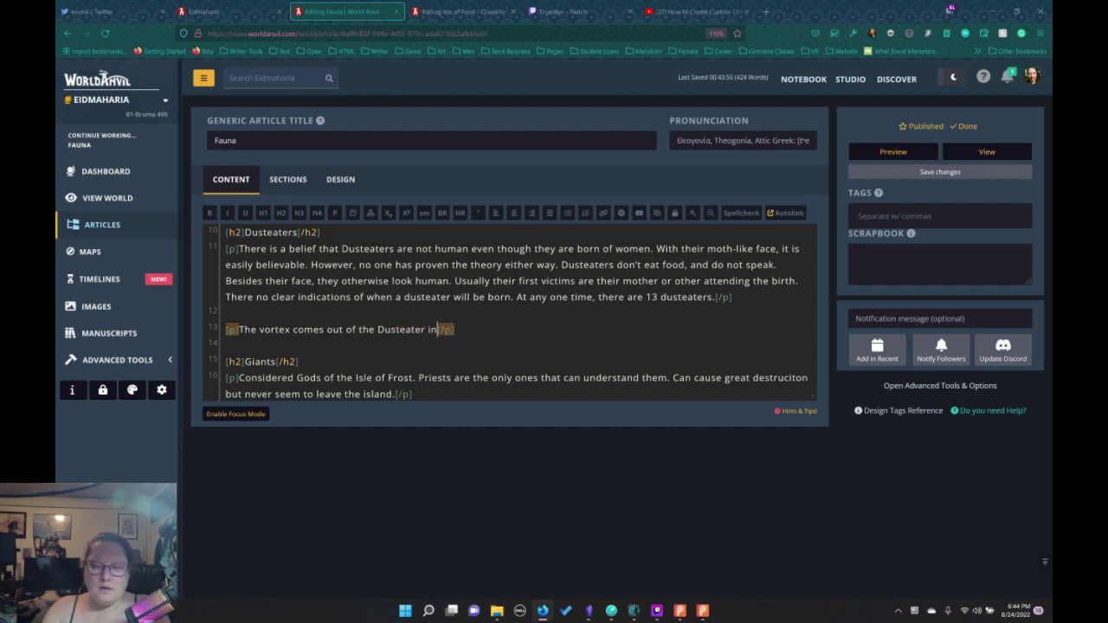
Complete the Dusteaters vortex sentence with "as a dust storm which gives them their name."
key("BackSpace")
key("BackSpace")
type("as a dust")
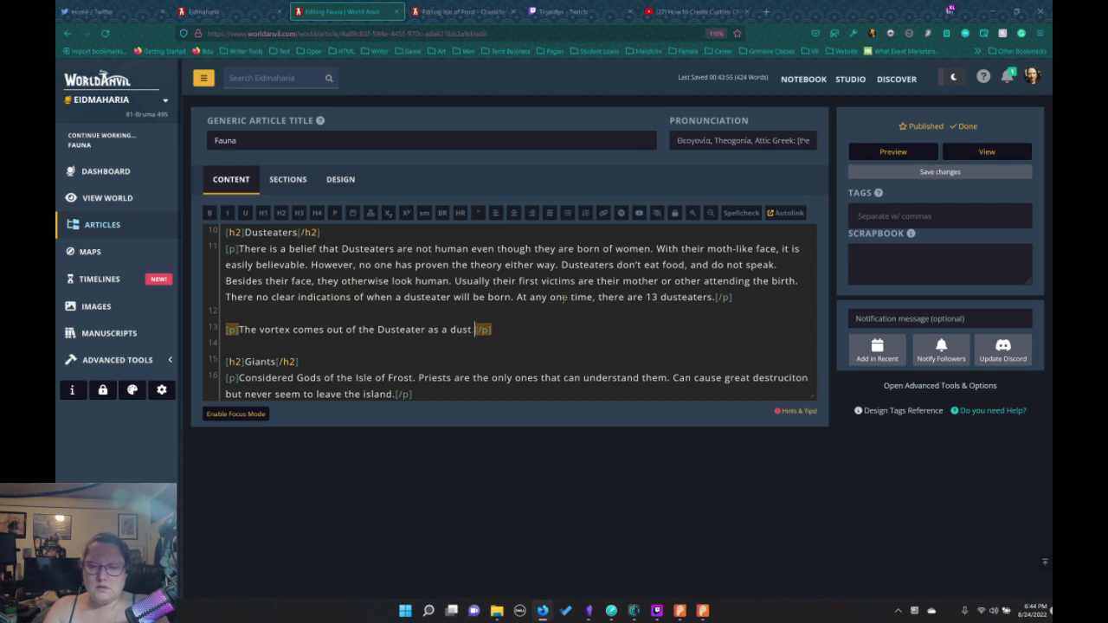
type(" storm")
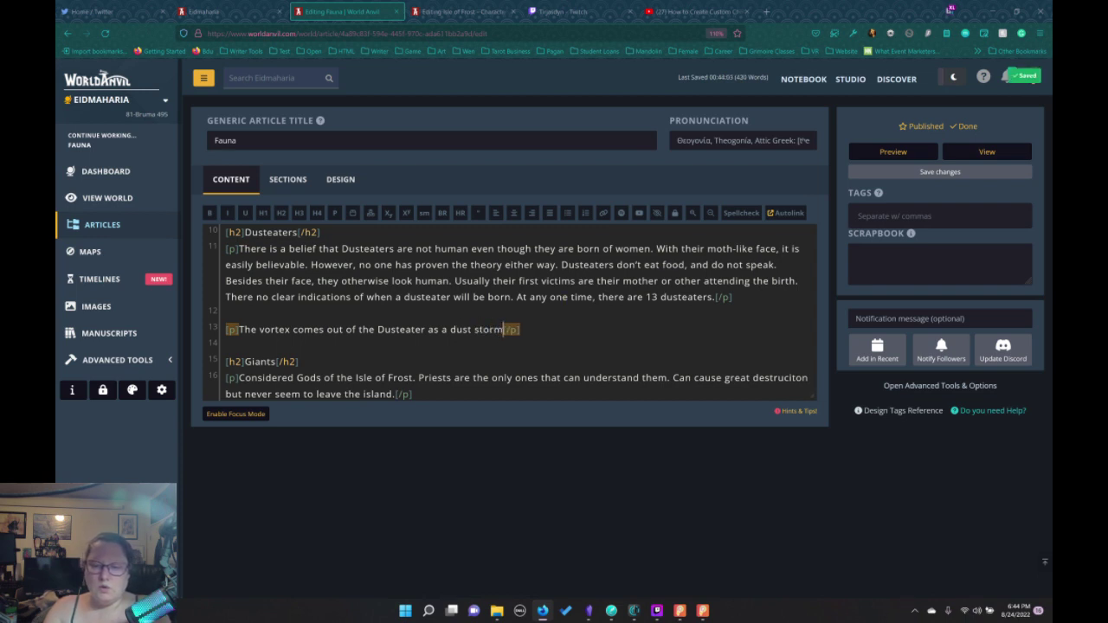
type(" which give sth")
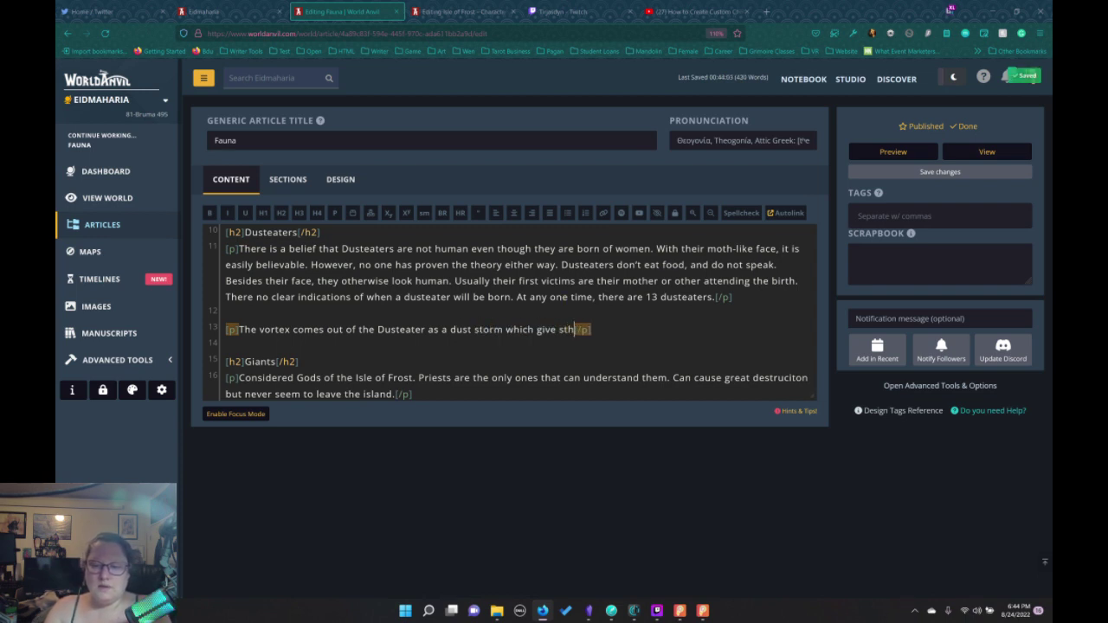
key("BackSpace")
key("BackSpace")
key("BackSpace")
key("BackSpace")
type("s them thei")
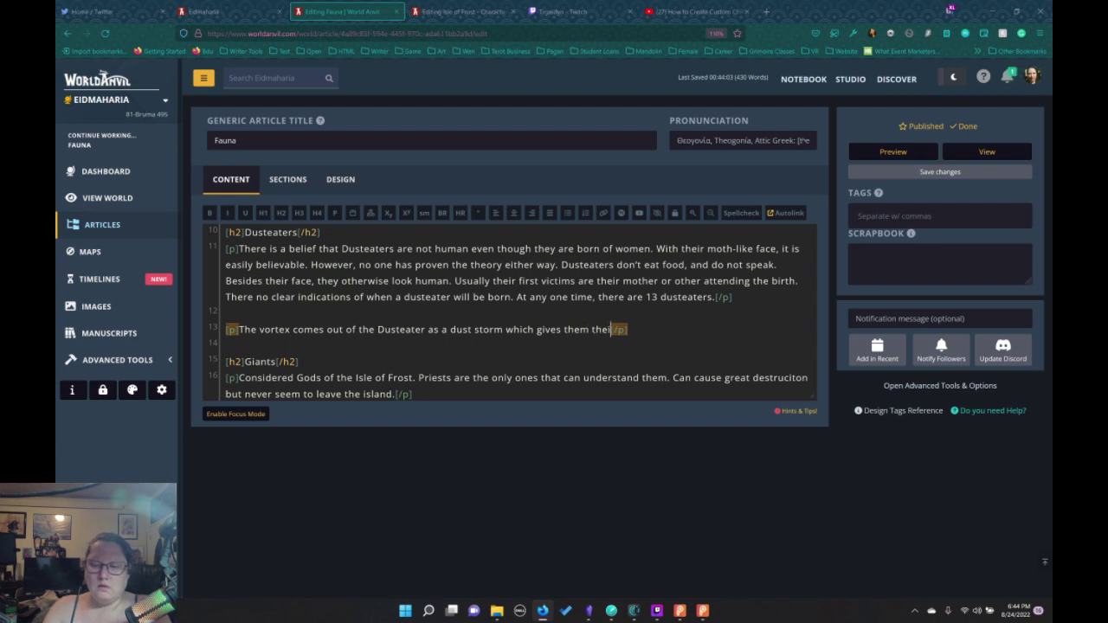
type("r name.")
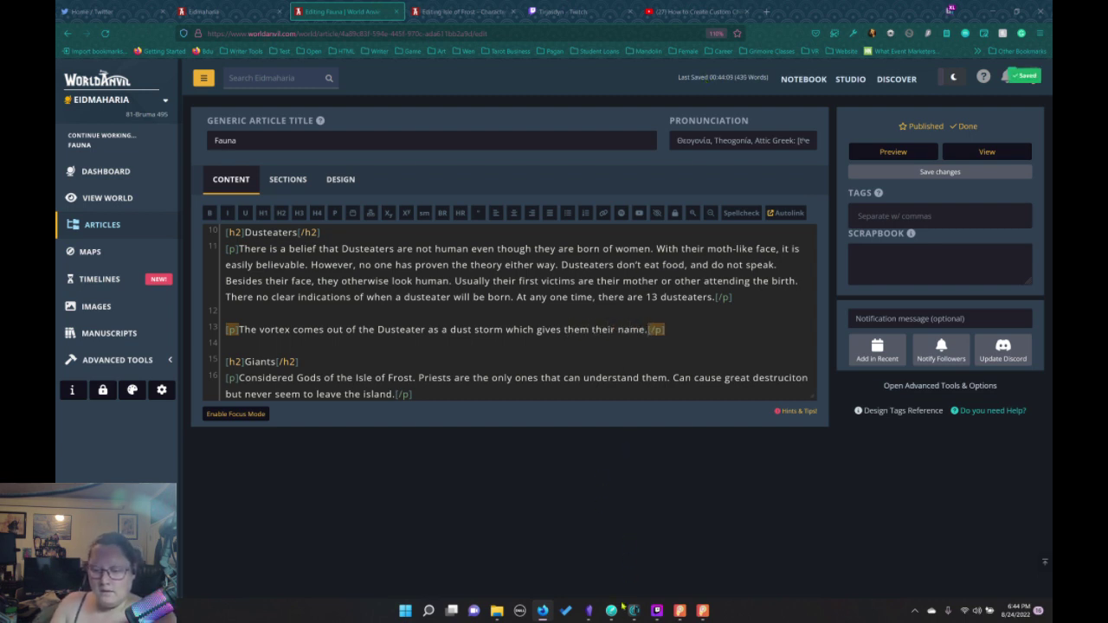
Return to the Dabble manuscript and accept the suggested missing comma after "trespass" in the prayer in Chapter 4
mouse_move(622, 609)
left_click(617, 541)
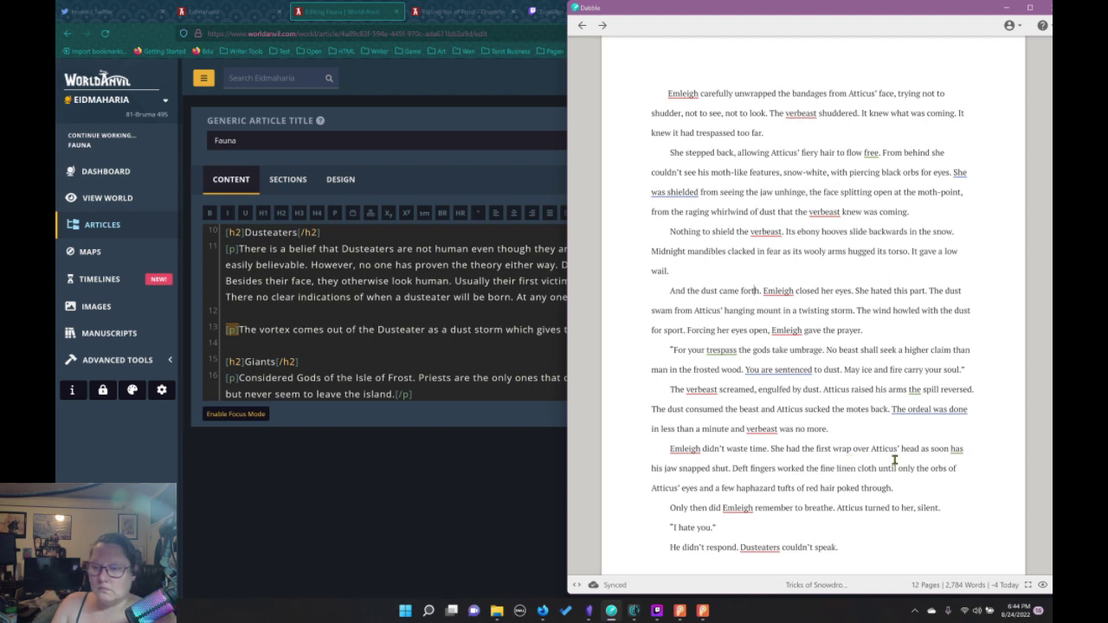
scroll(890, 442, "down", 2)
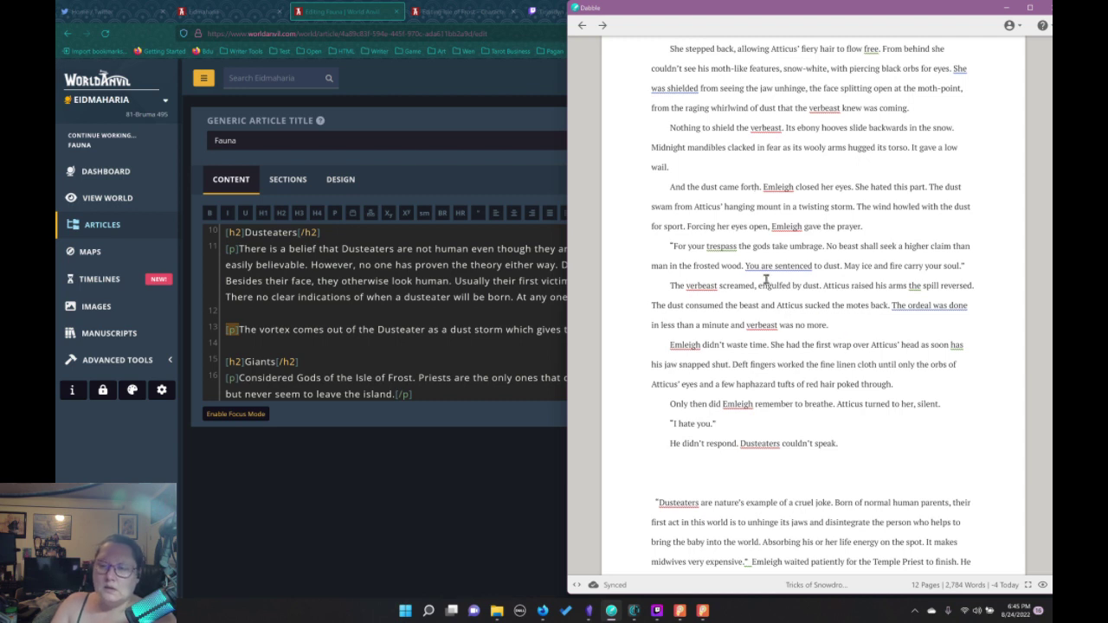
right_click(729, 247)
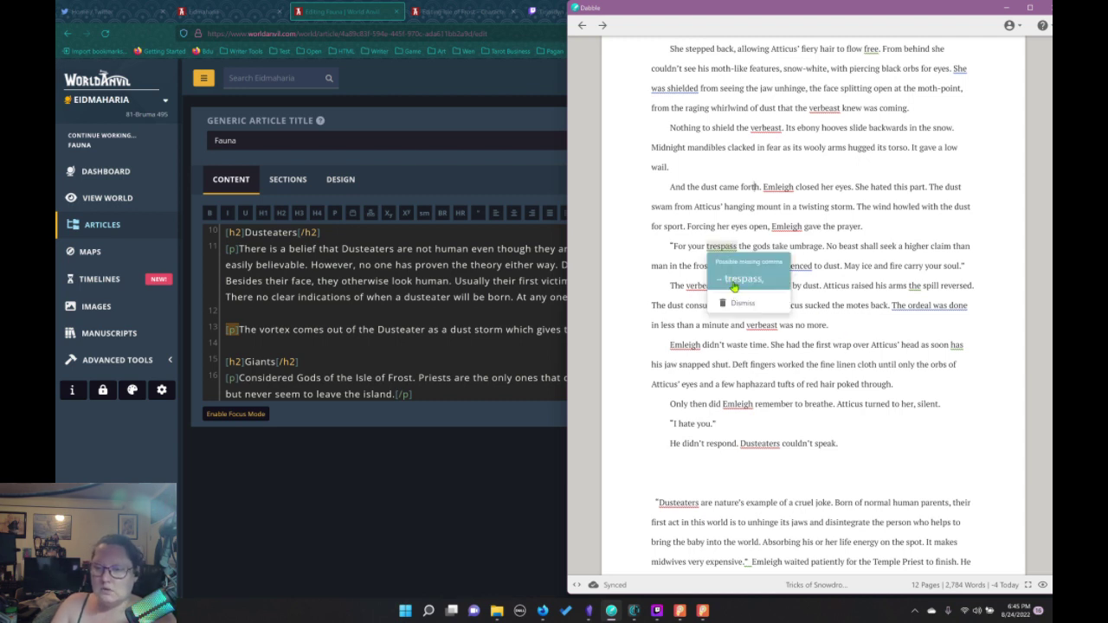
left_click(733, 278)
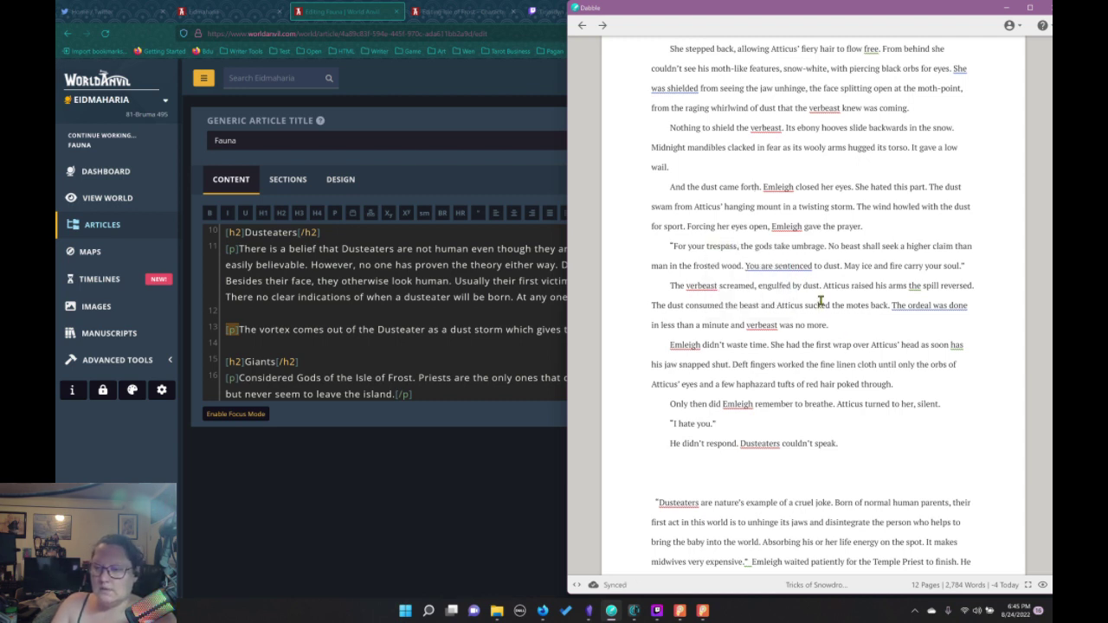
left_click(804, 270)
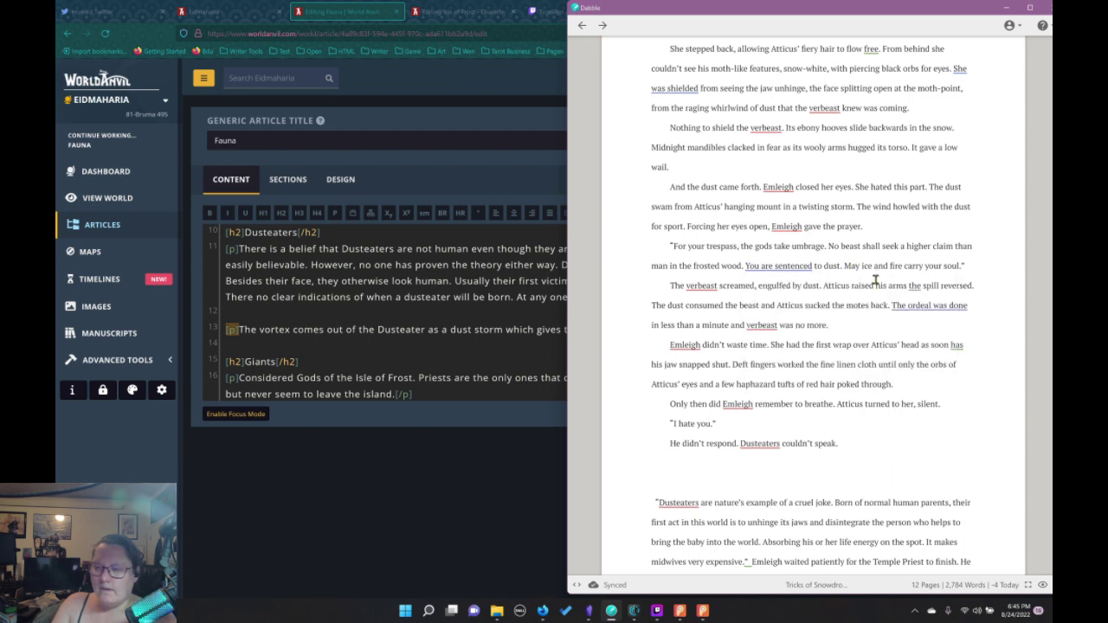
Open the World Anvil articles list in a new tab and show the Deities & Religions category within World Encyclopedia
left_click(461, 280)
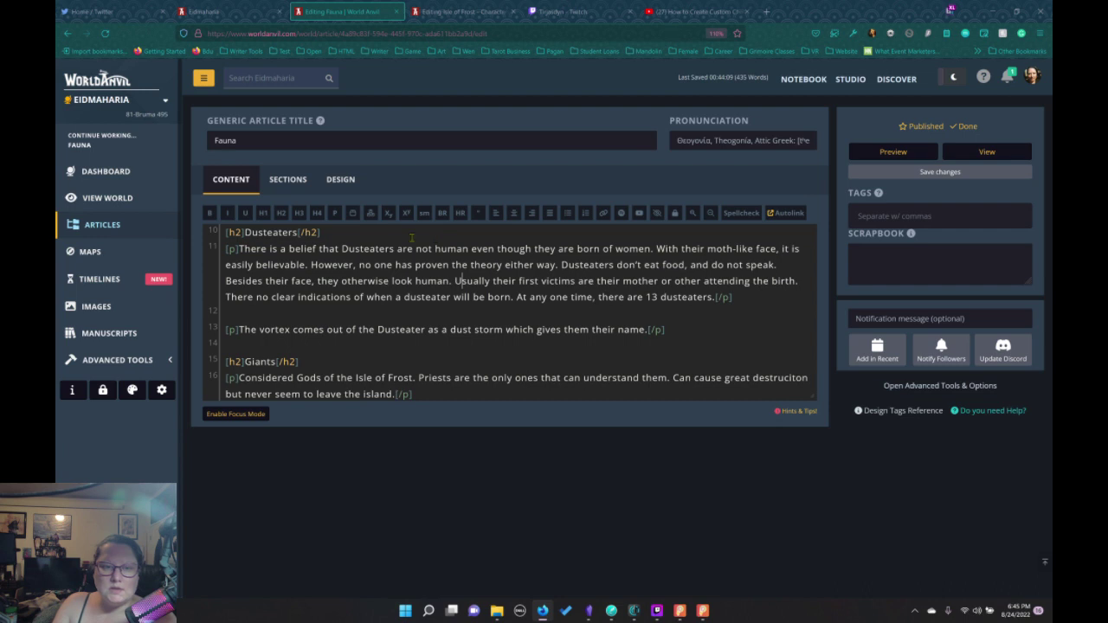
right_click(90, 225)
left_click(129, 232)
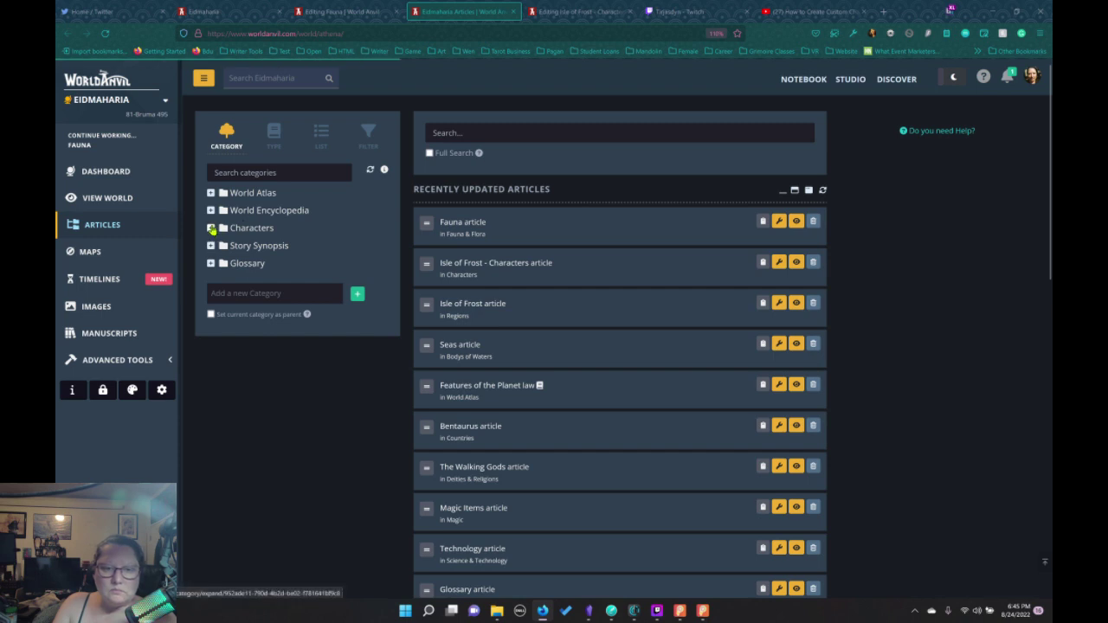
left_click(210, 210)
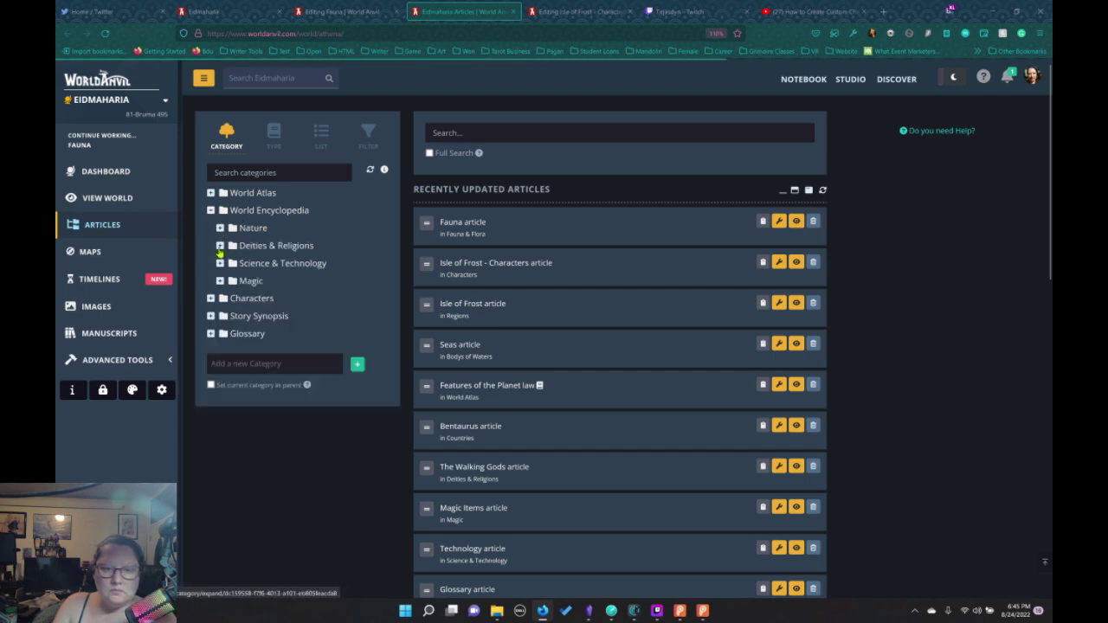
left_click(258, 251)
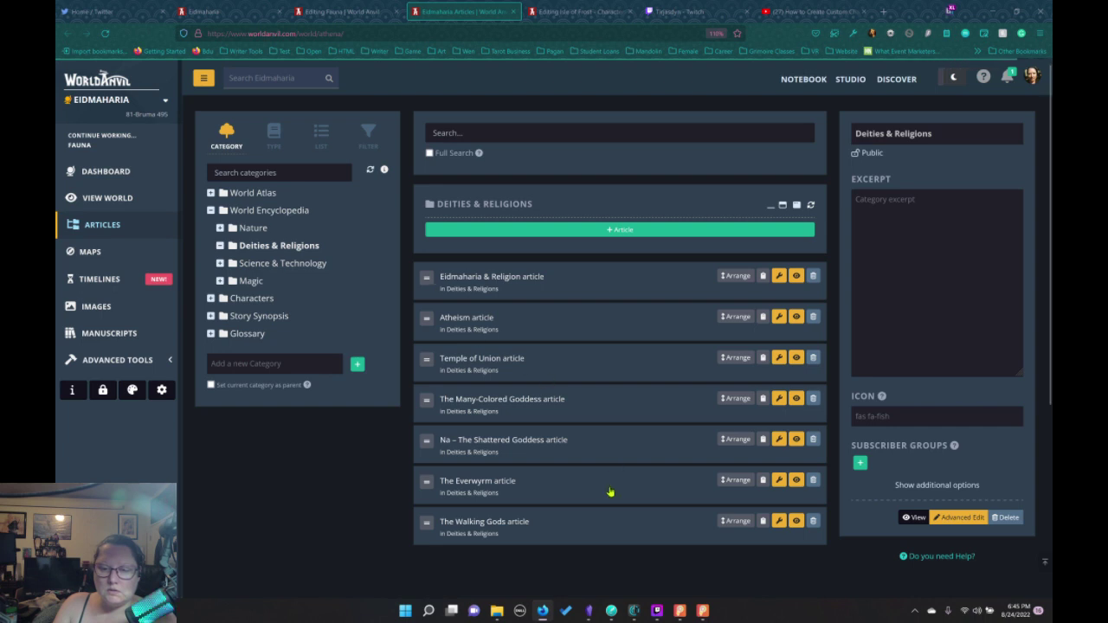
Open The Walking Gods article for editing and review its Dusteaters and Giants sections
left_click(510, 525)
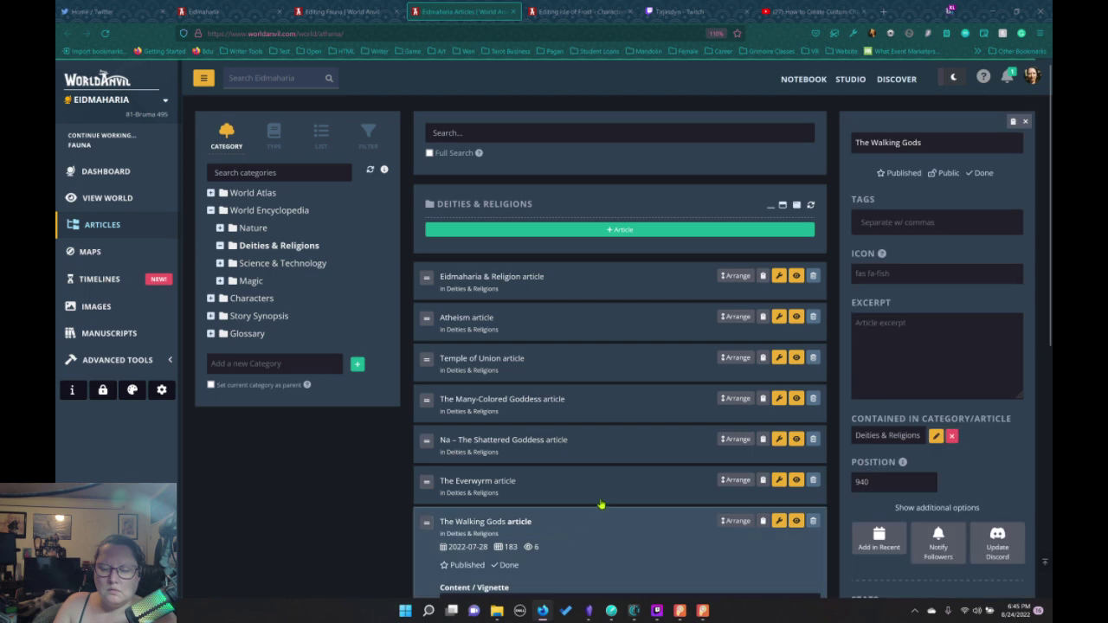
scroll(601, 504, "down", 2)
left_click(780, 335)
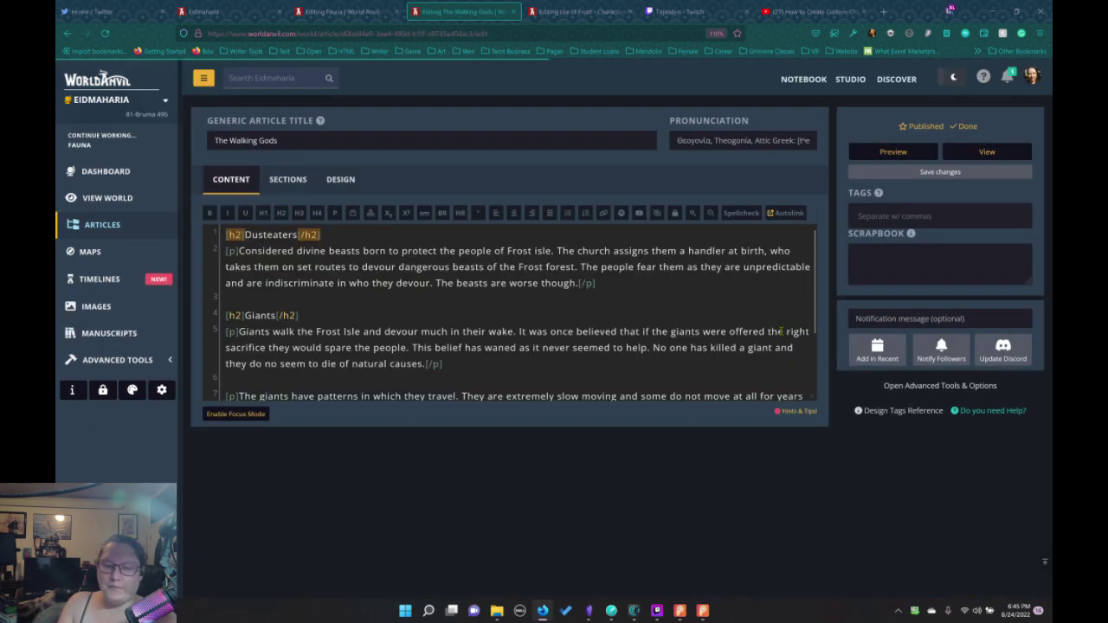
scroll(507, 282, "down", 1)
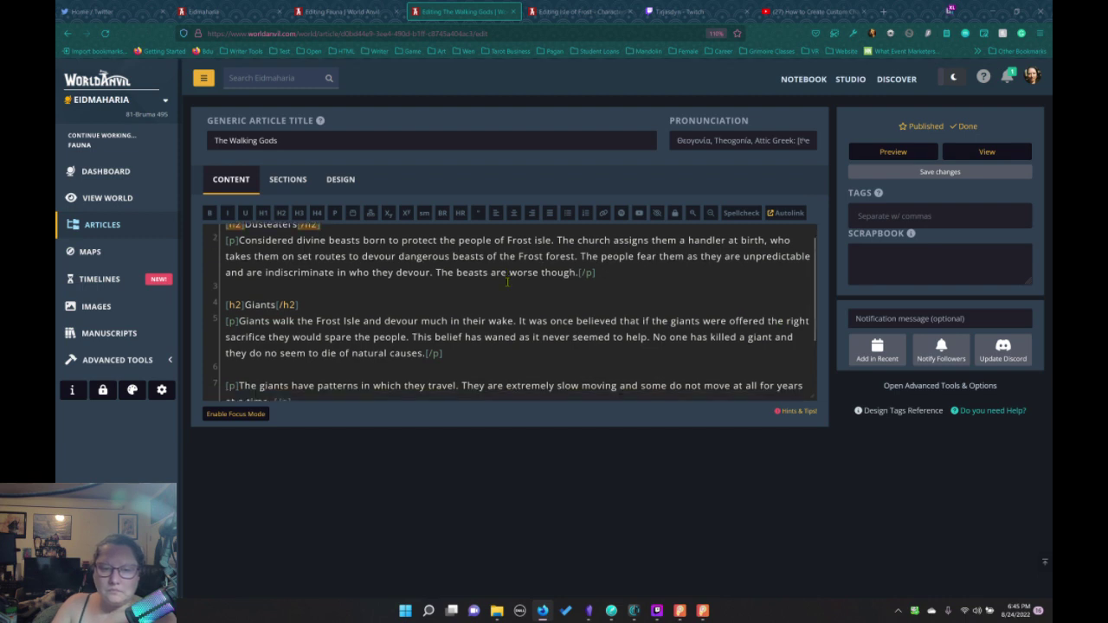
scroll(507, 281, "down", 2)
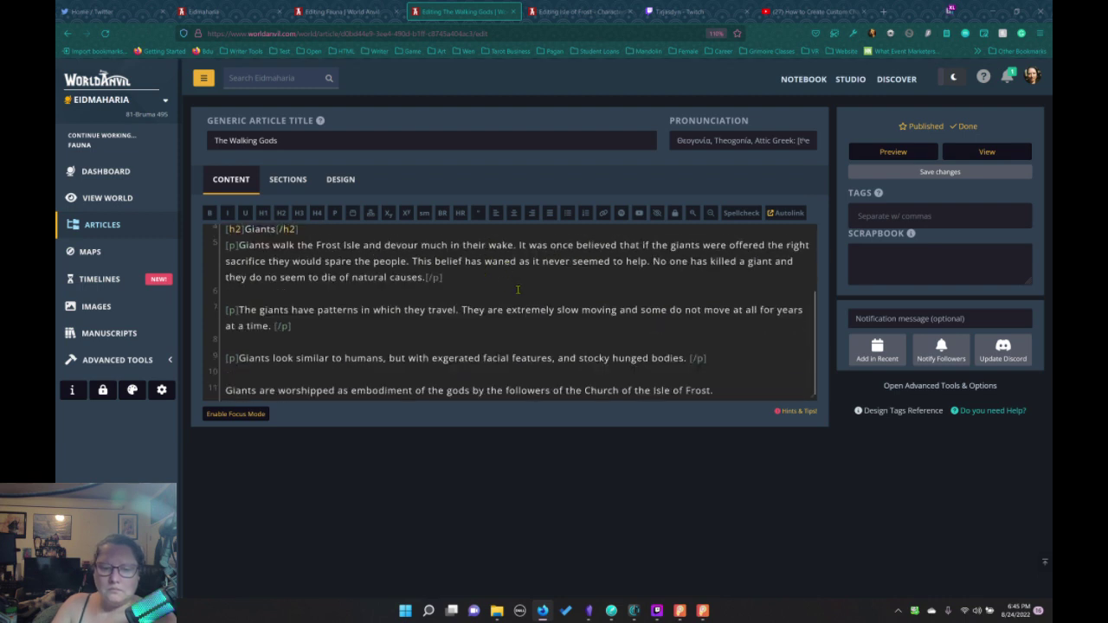
scroll(518, 290, "up", 2)
scroll(601, 298, "down", 2)
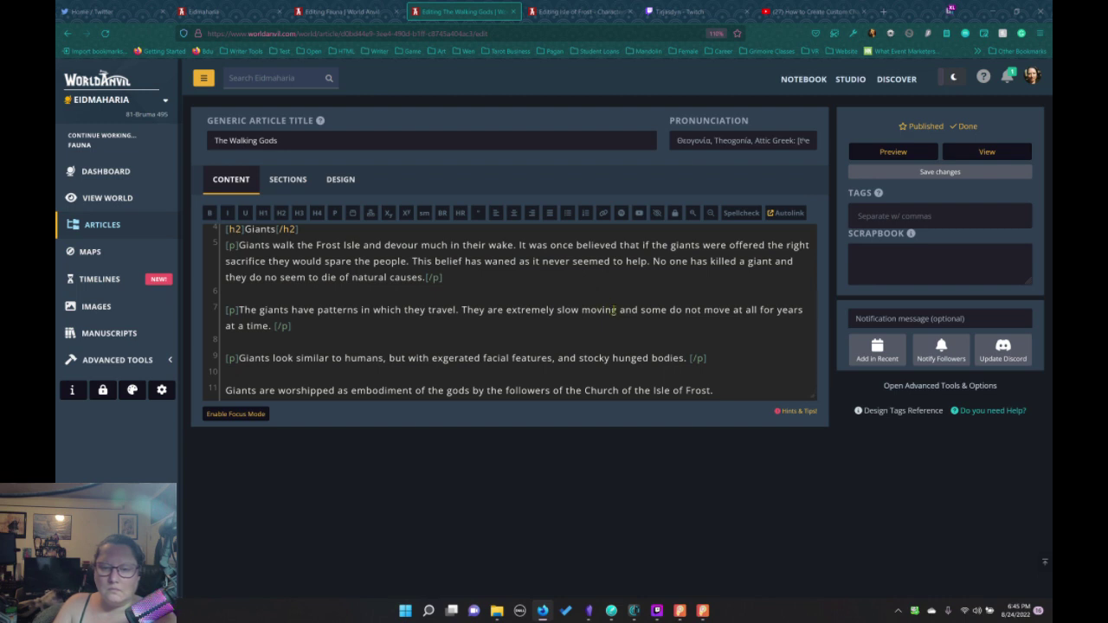
scroll(617, 310, "up", 2)
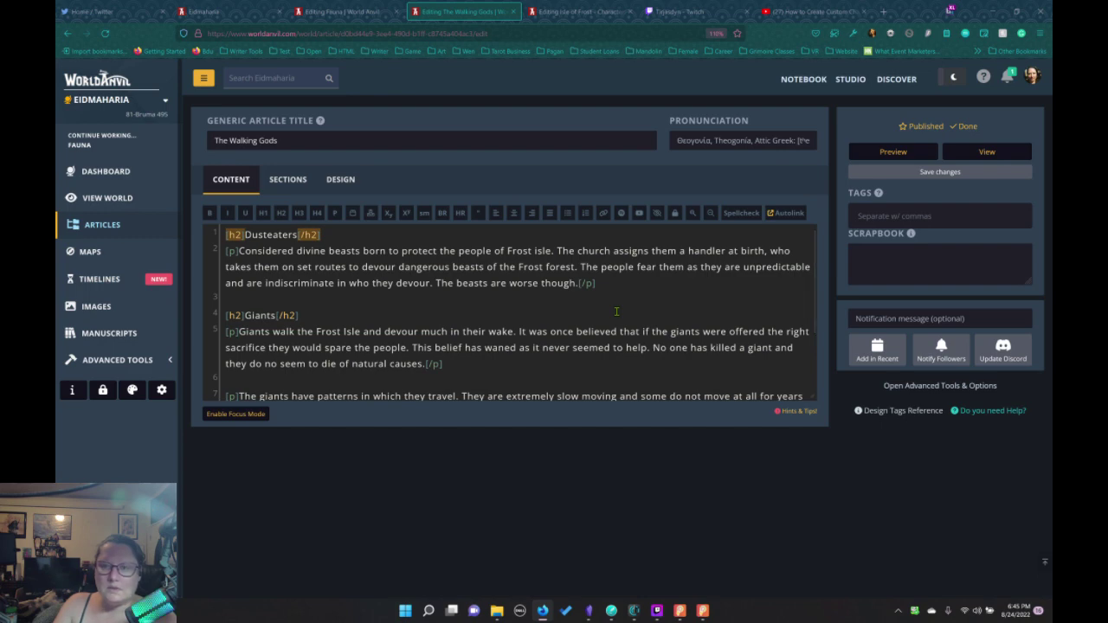
Open the published Isle of Frost article from the Regions category on the Eidmaharia homepage and review its Structure, Culture and Organizations sections
left_click(258, 14)
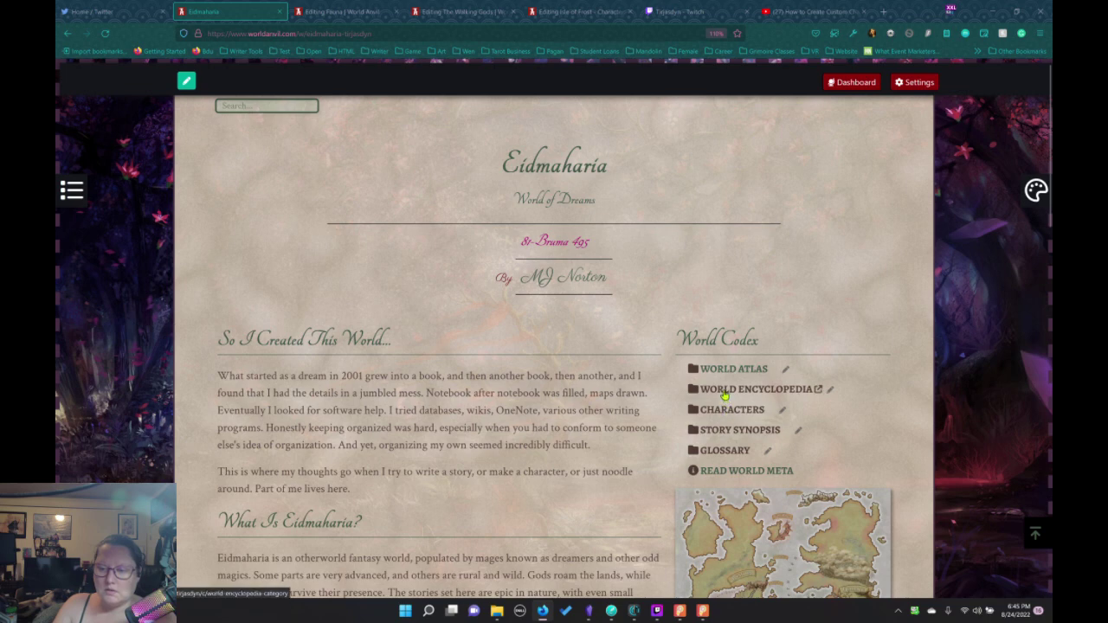
mouse_move(722, 389)
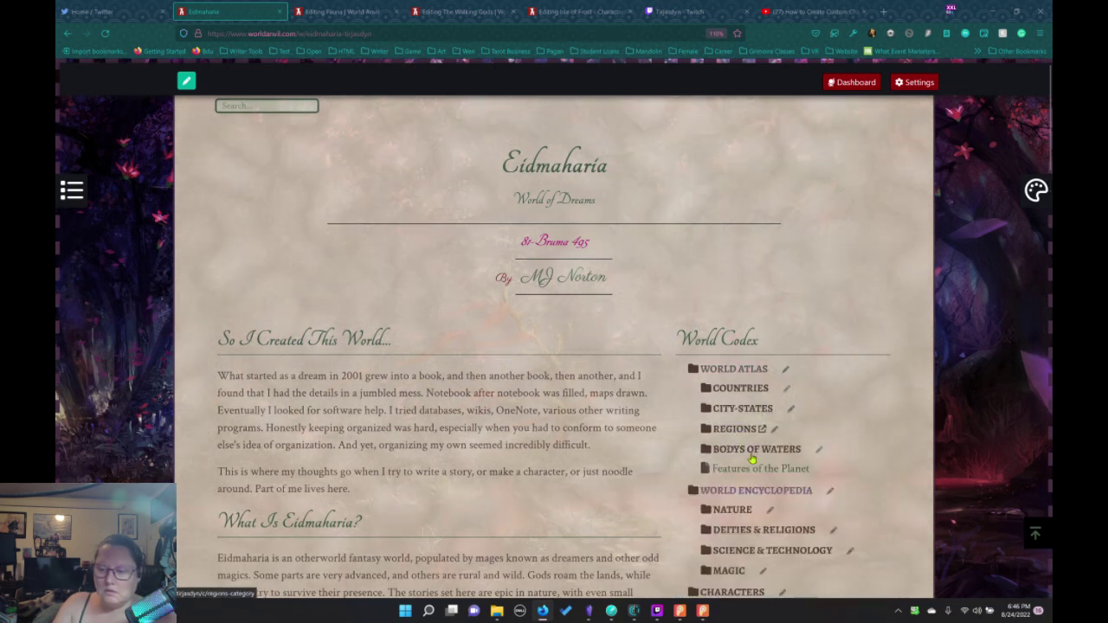
mouse_move(732, 428)
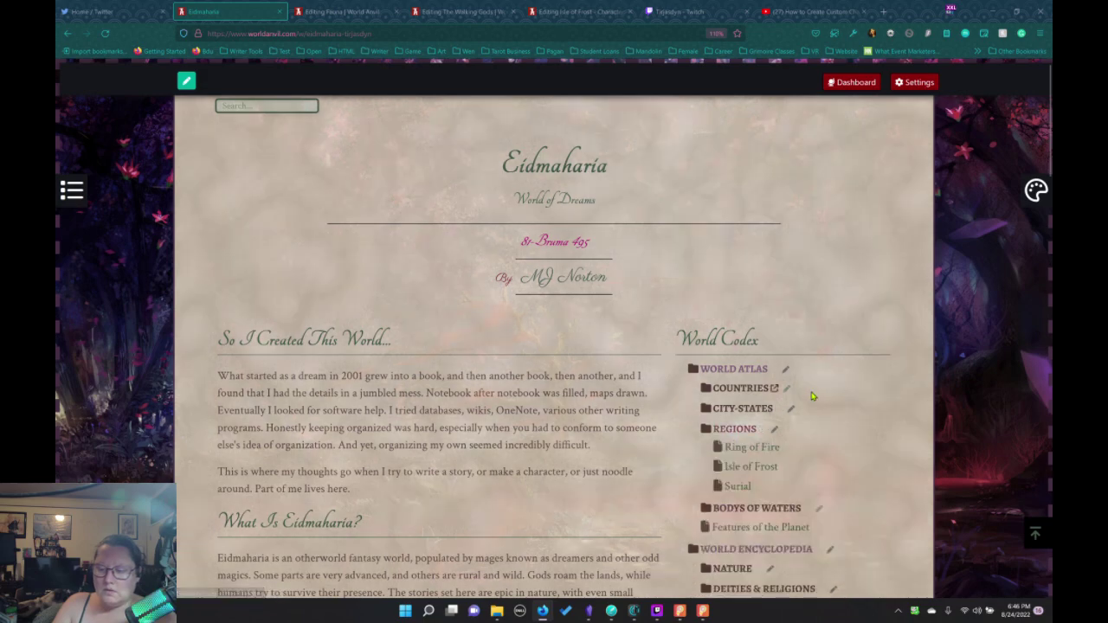
left_click(767, 475)
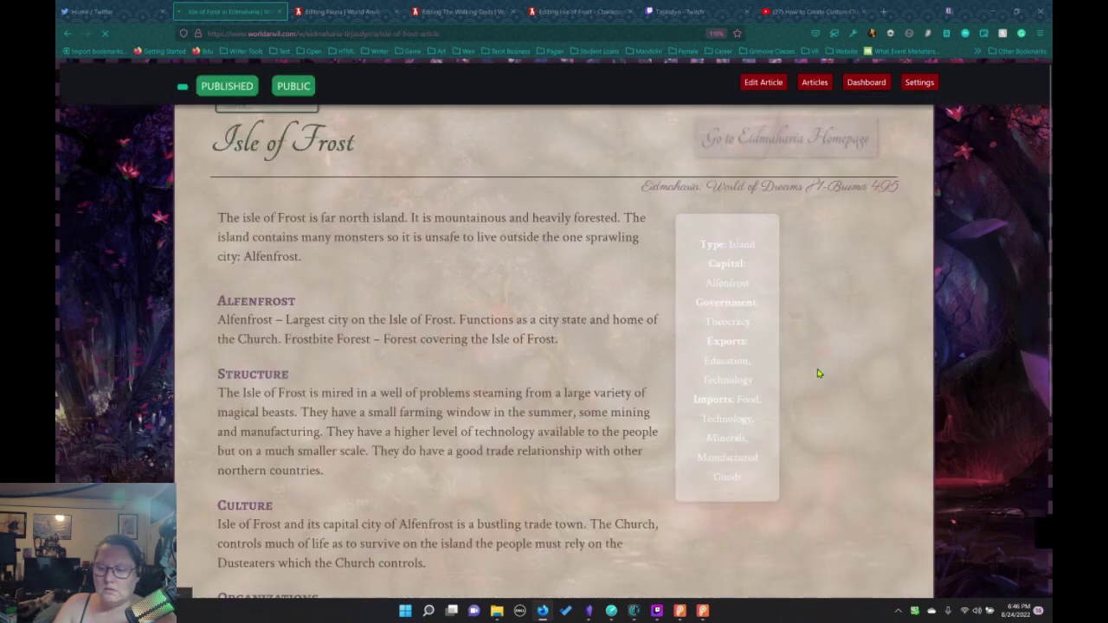
scroll(577, 375, "down", 3)
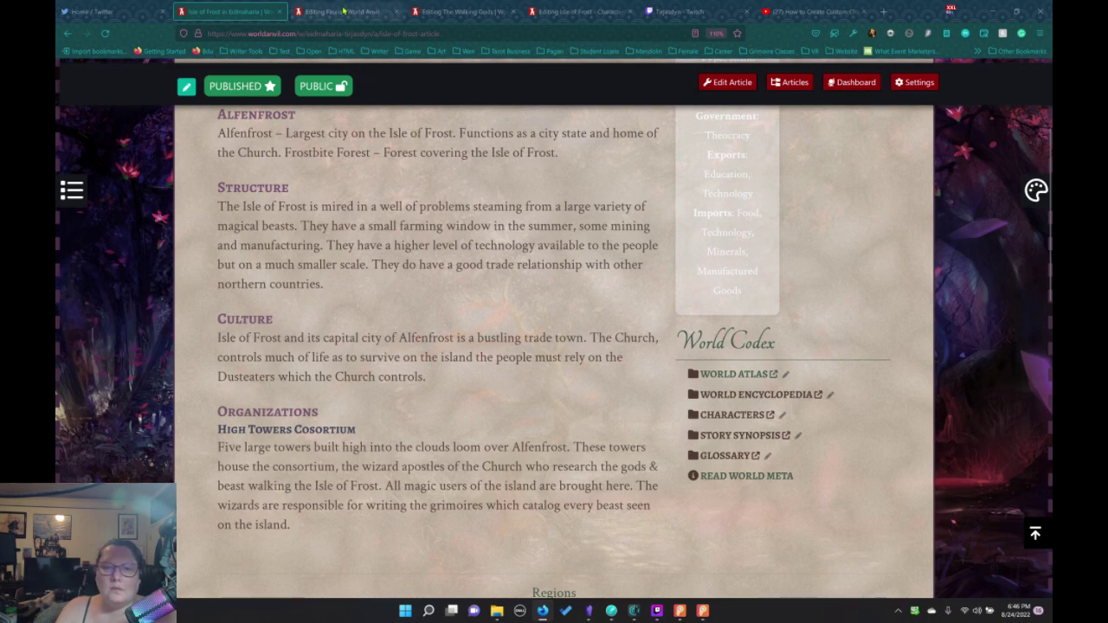
In The Walking Gods article, move the closing sentence about giants being worshipped into the end of the paragraph describing how giants look
left_click(459, 12)
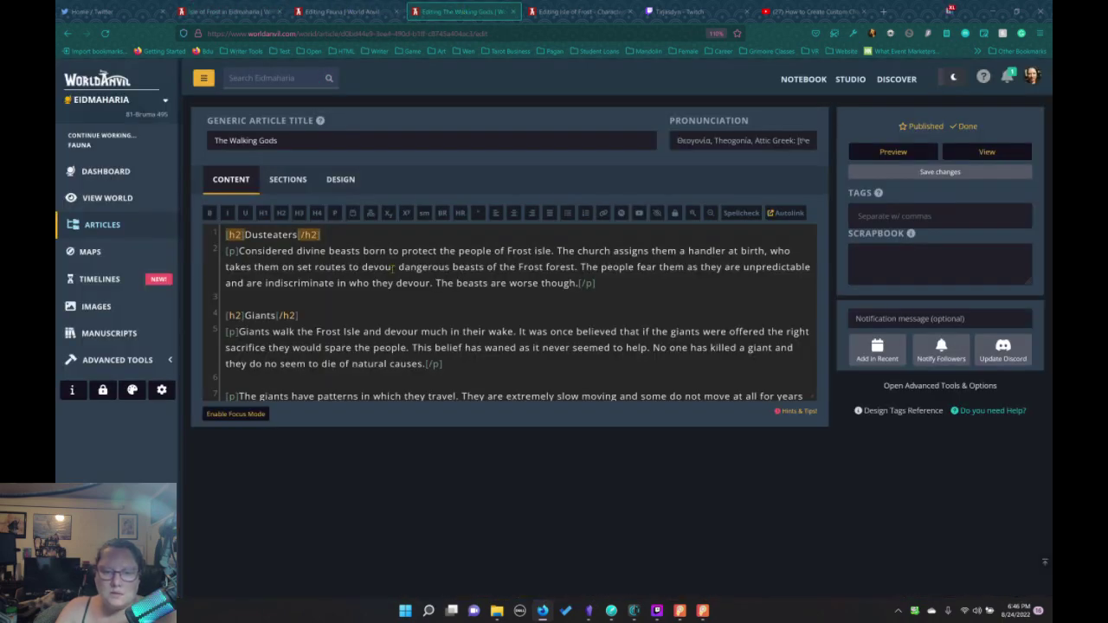
scroll(371, 283, "down", 2)
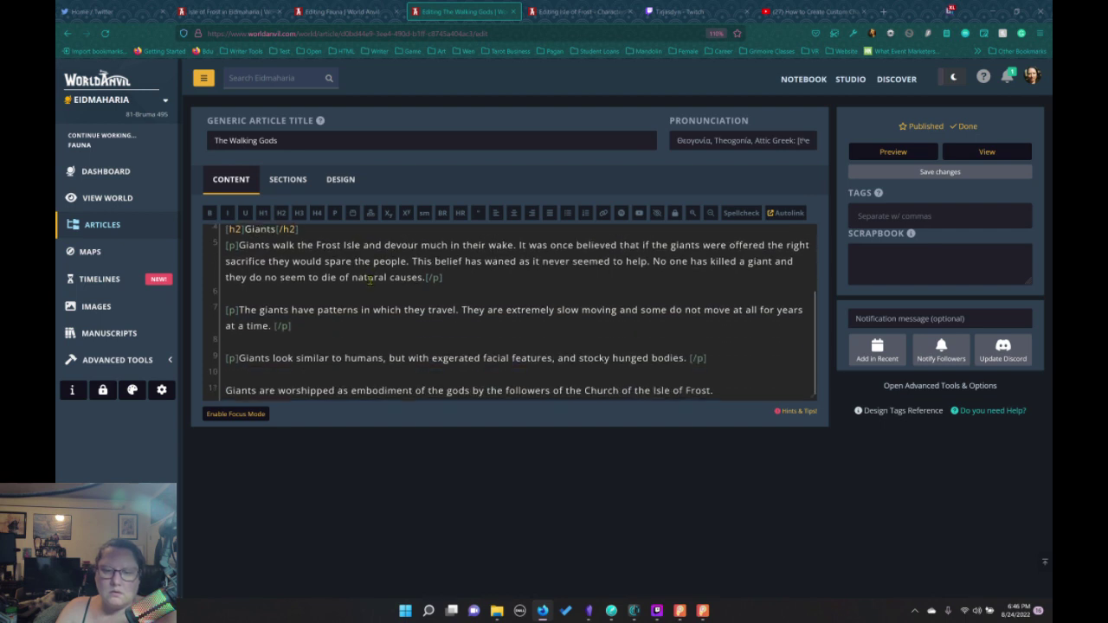
left_click(734, 392)
left_click(219, 394, "shift")
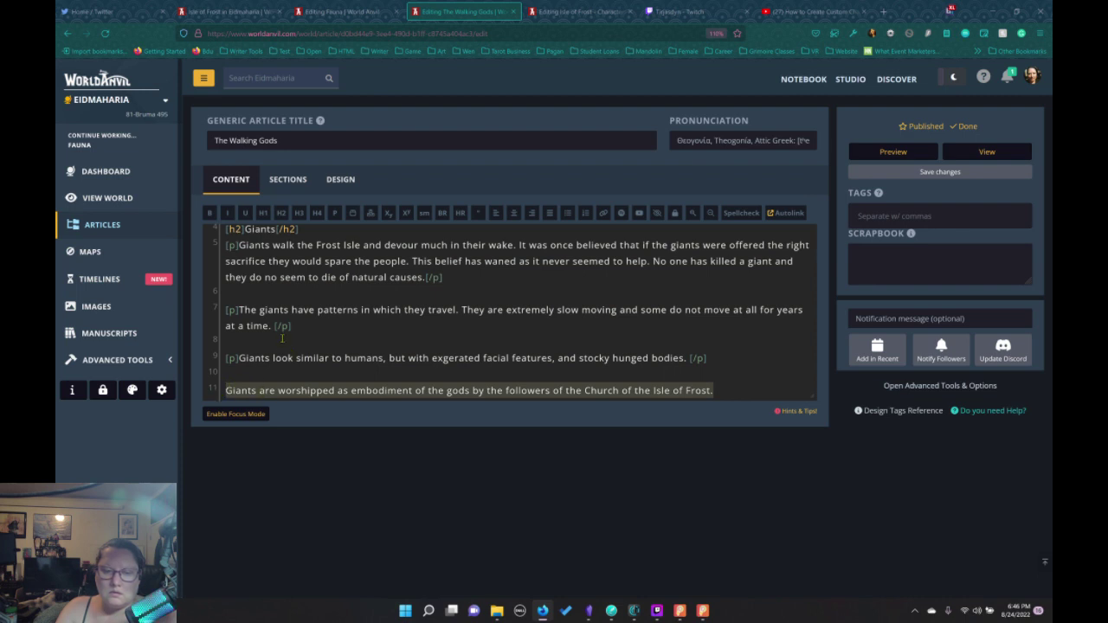
left_click(227, 391)
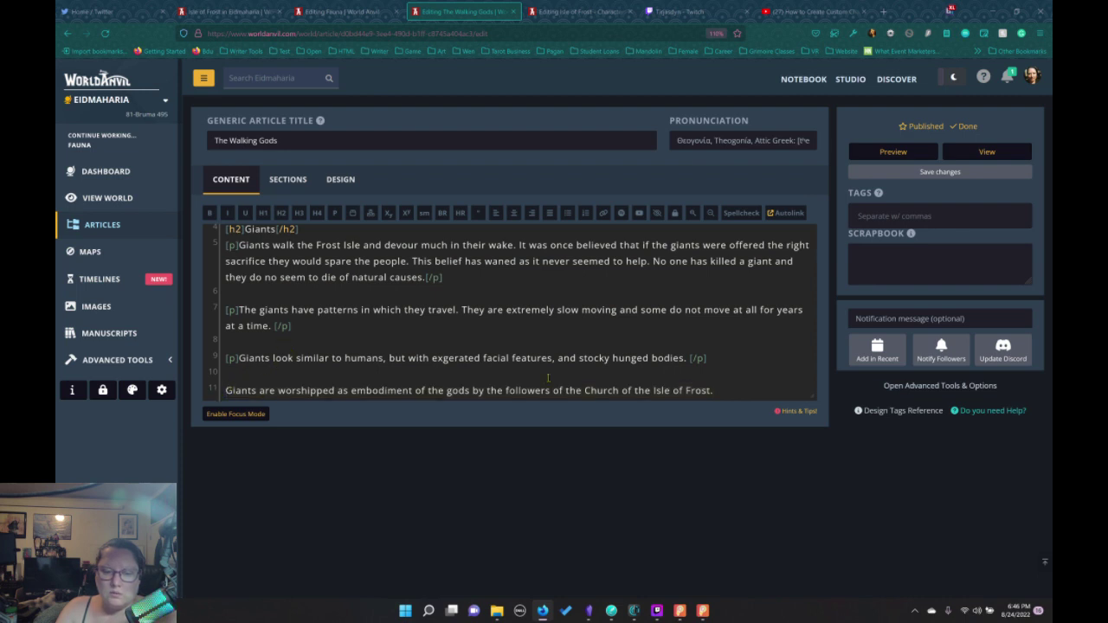
left_click_drag(739, 396, 225, 390)
key("ctrl+c")
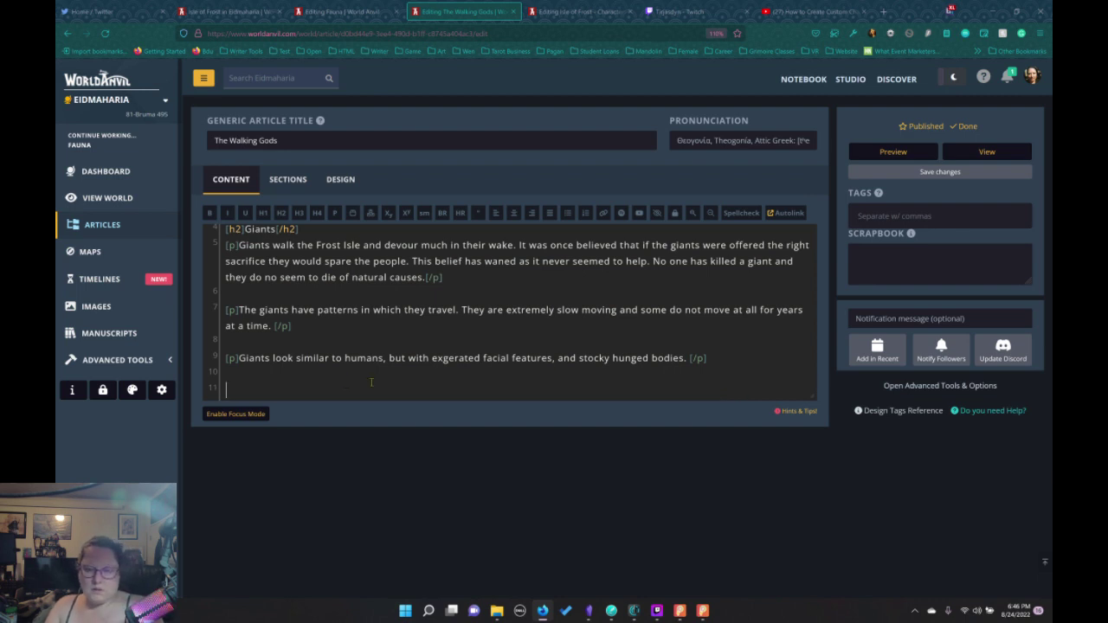
key("BackSpace")
left_click(687, 358)
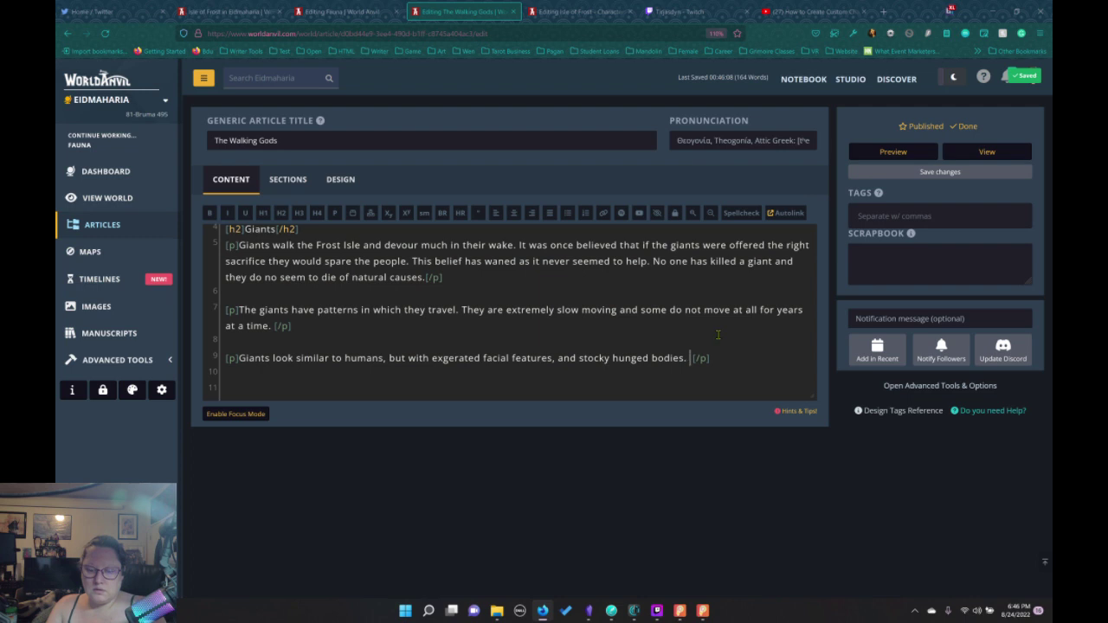
key("ctrl+v")
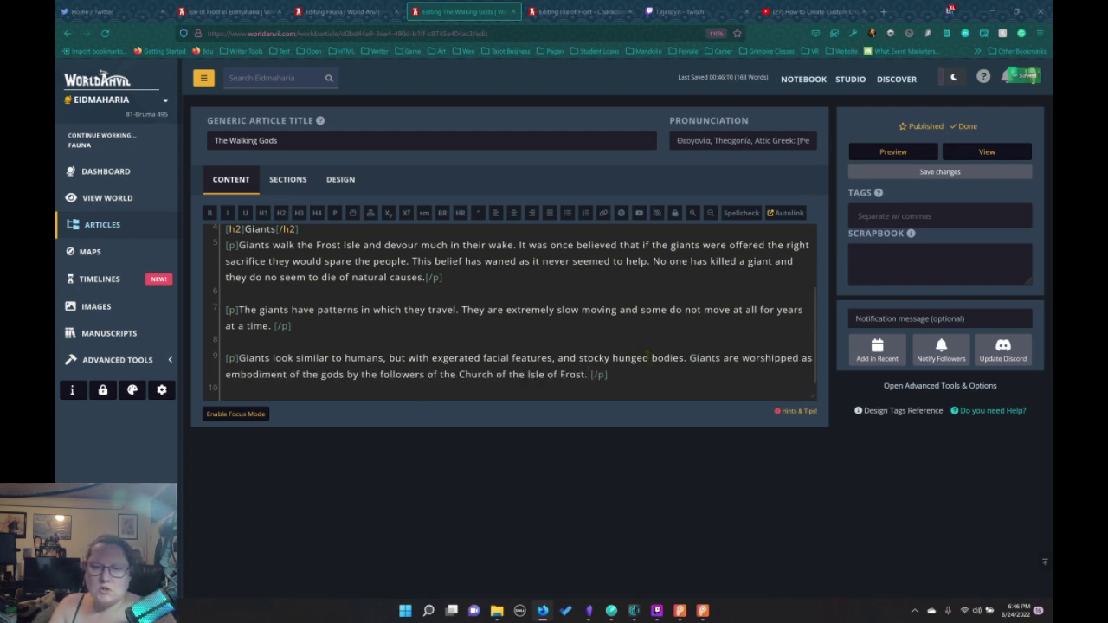
Insert a level 2 heading "The Church" above the Dusteaters section, separated from it by a blank line
scroll(471, 307, "up", 2)
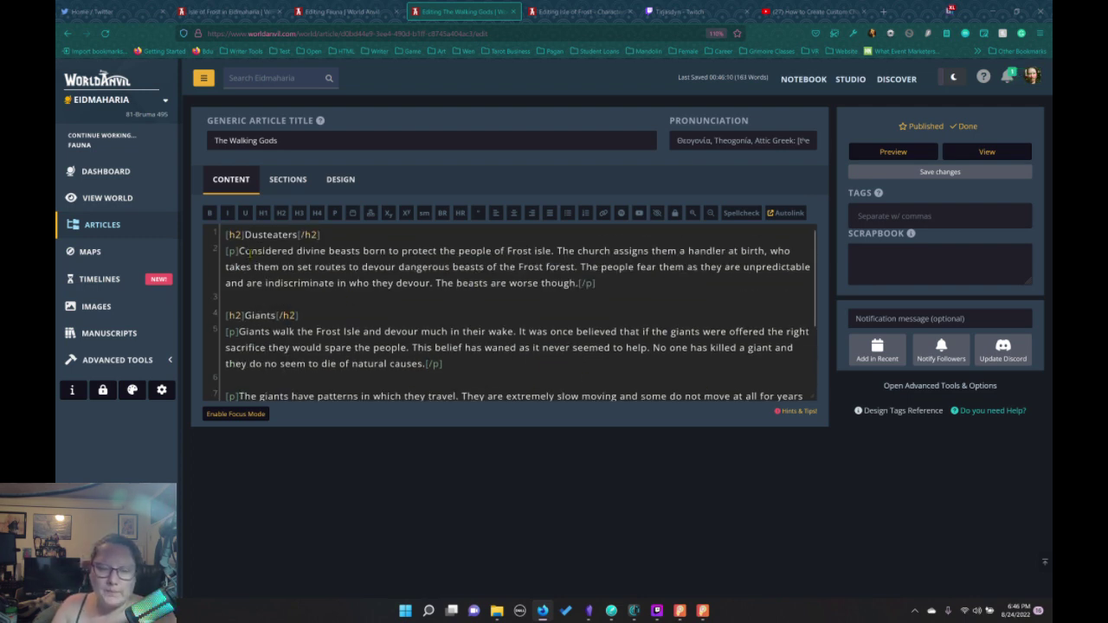
left_click(226, 233)
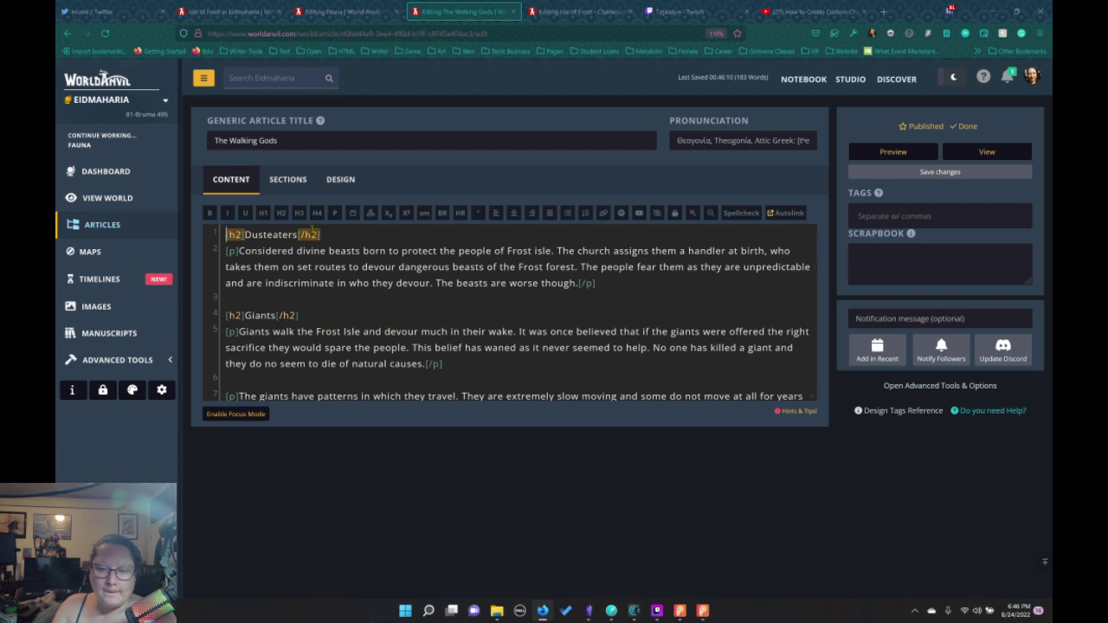
key("Return")
key("Return")
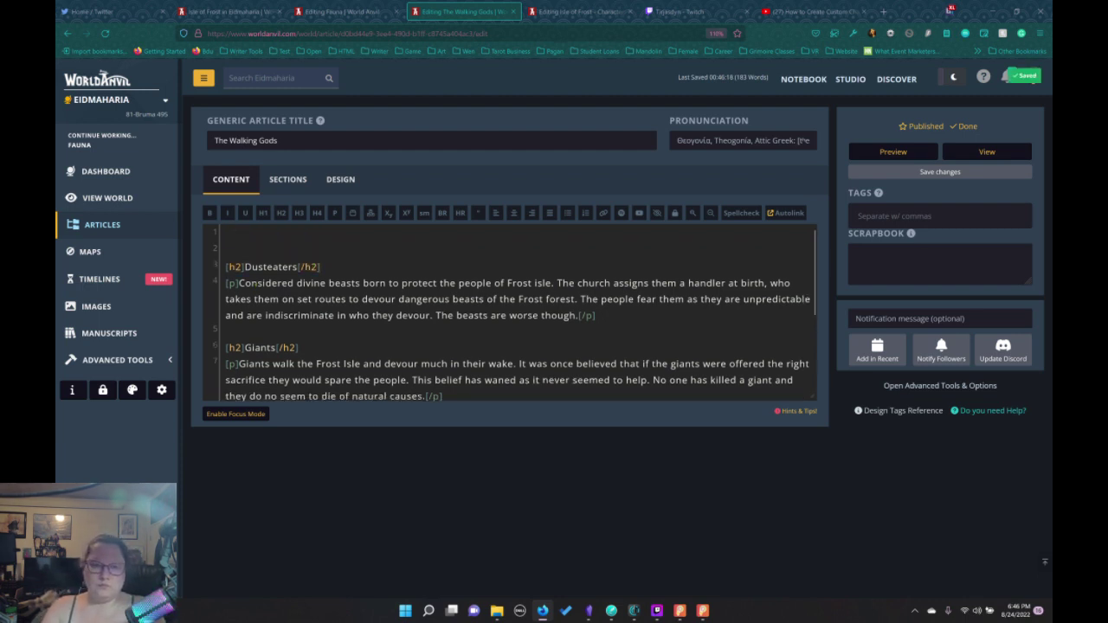
left_click(280, 214)
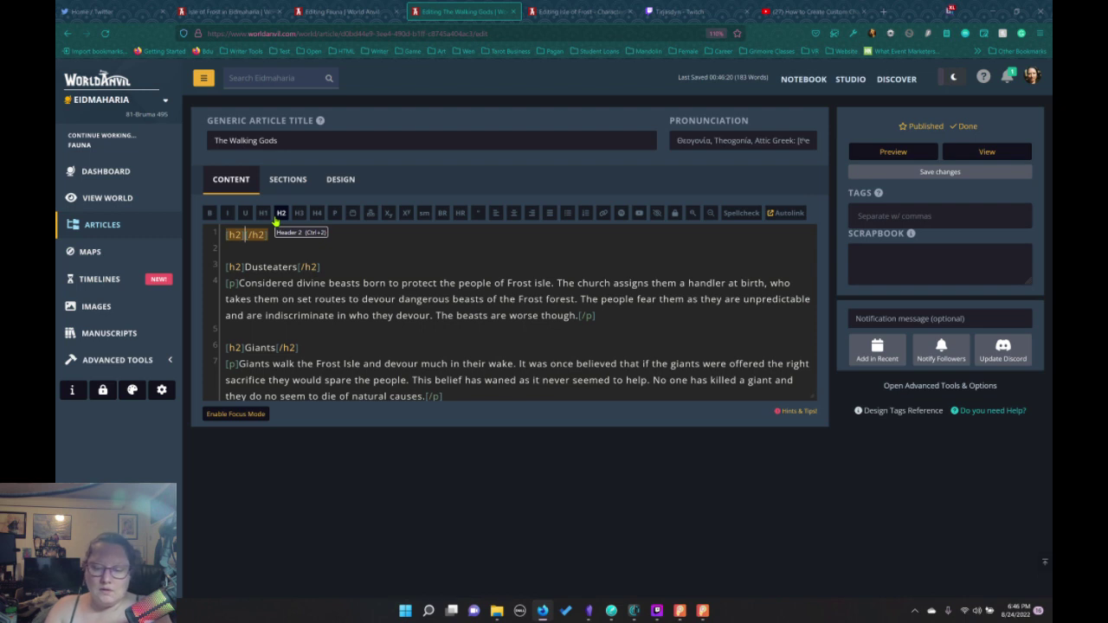
type("The C")
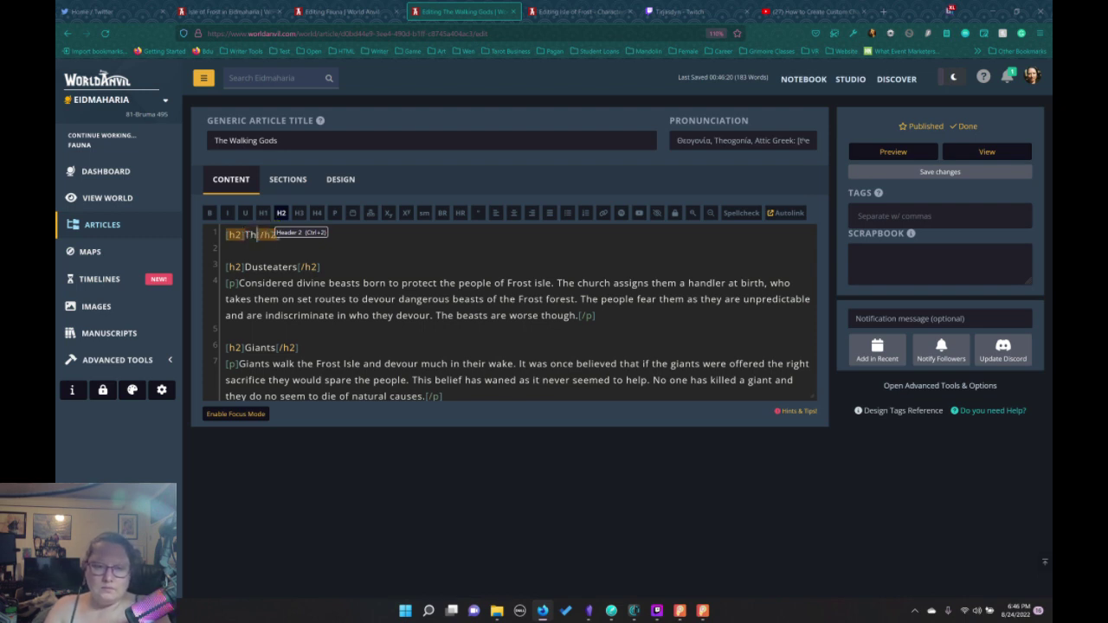
type("h")
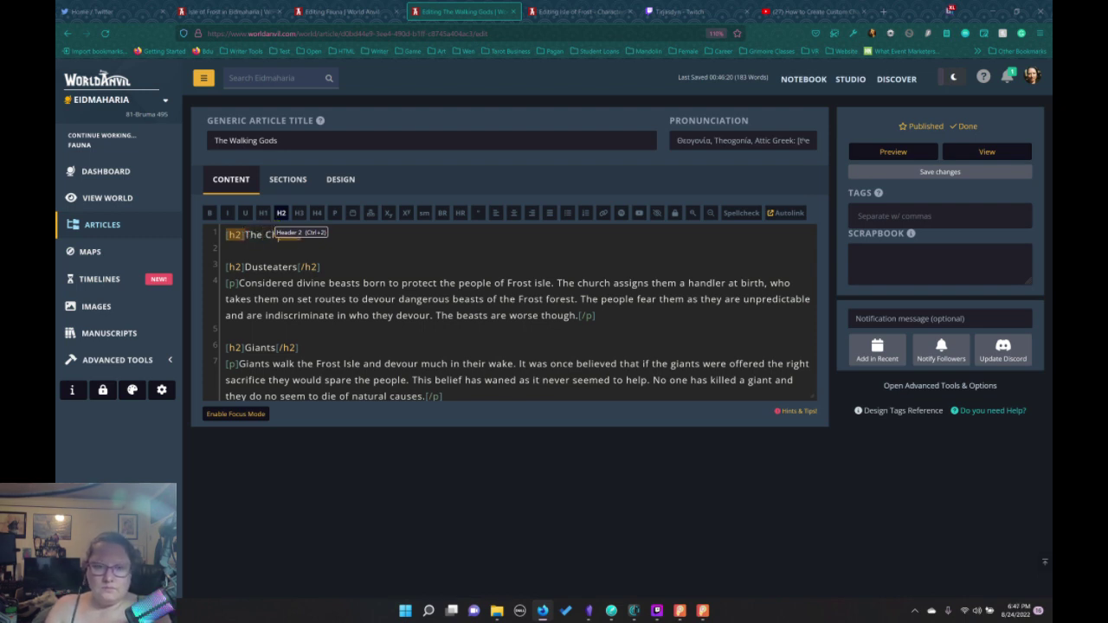
type("urch")
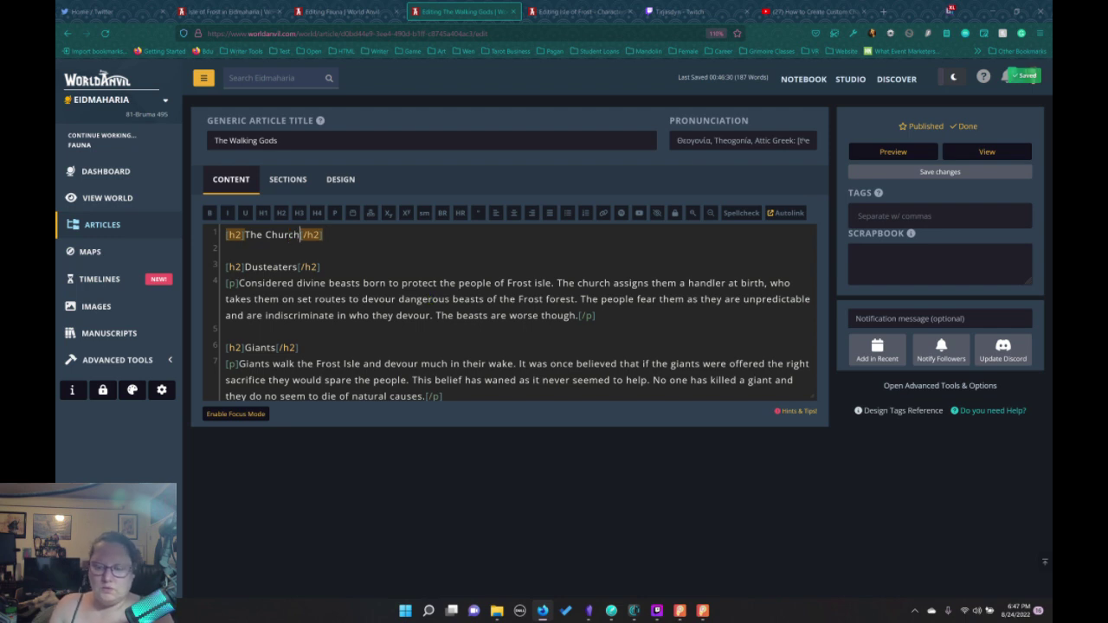
Add a paragraph directly under The Church heading, beginning with "The church in Alfenfrost"
key("End")
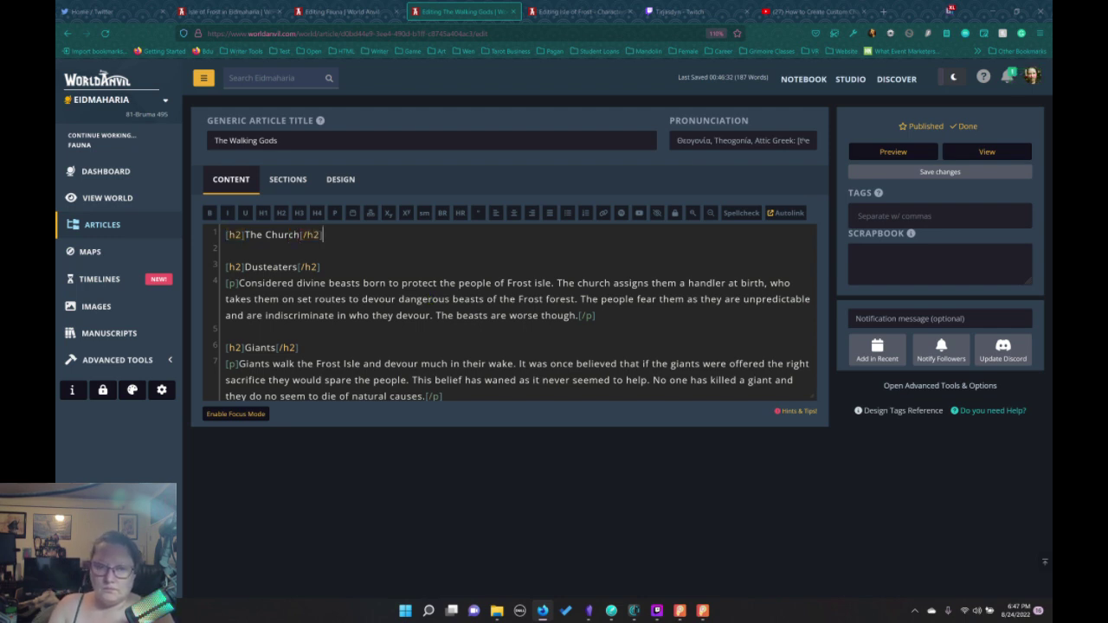
key("Return")
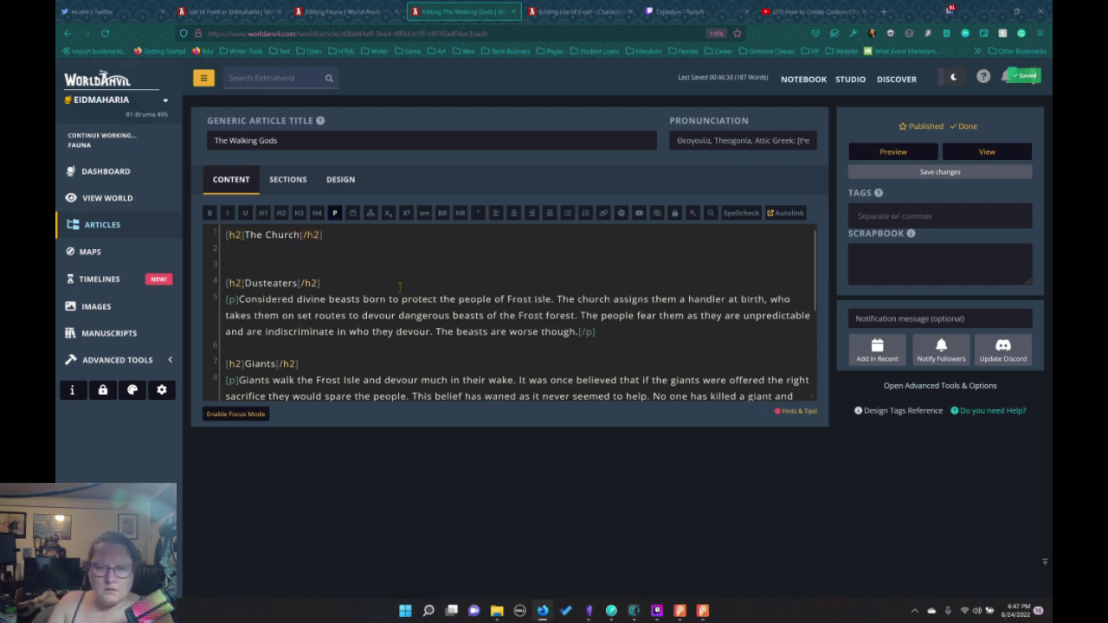
key("ctrl+p")
type("Th")
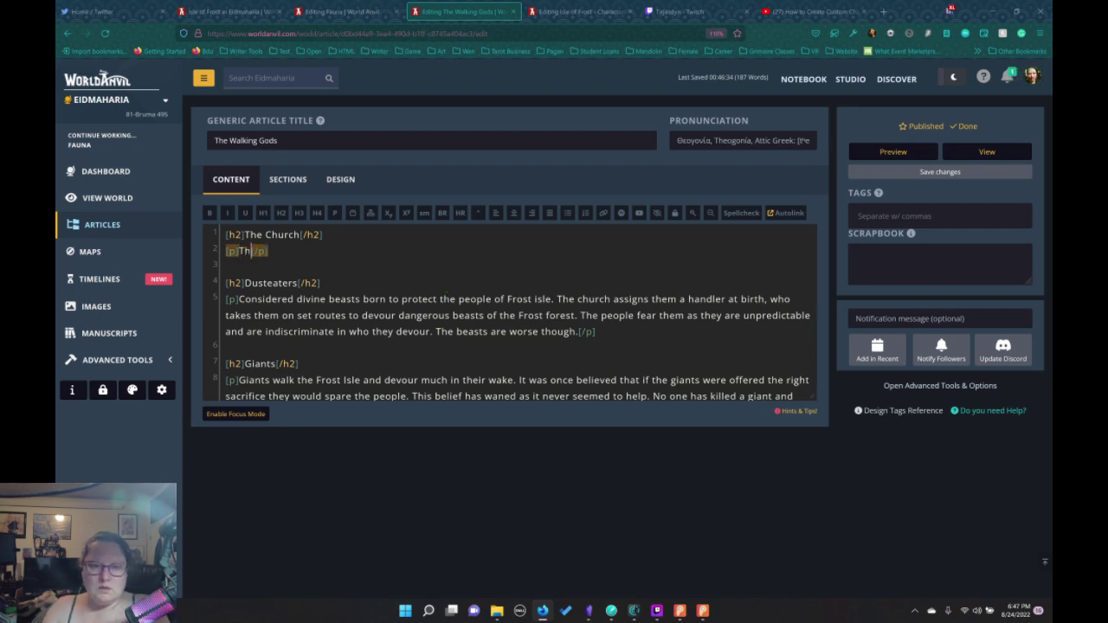
type("e church ")
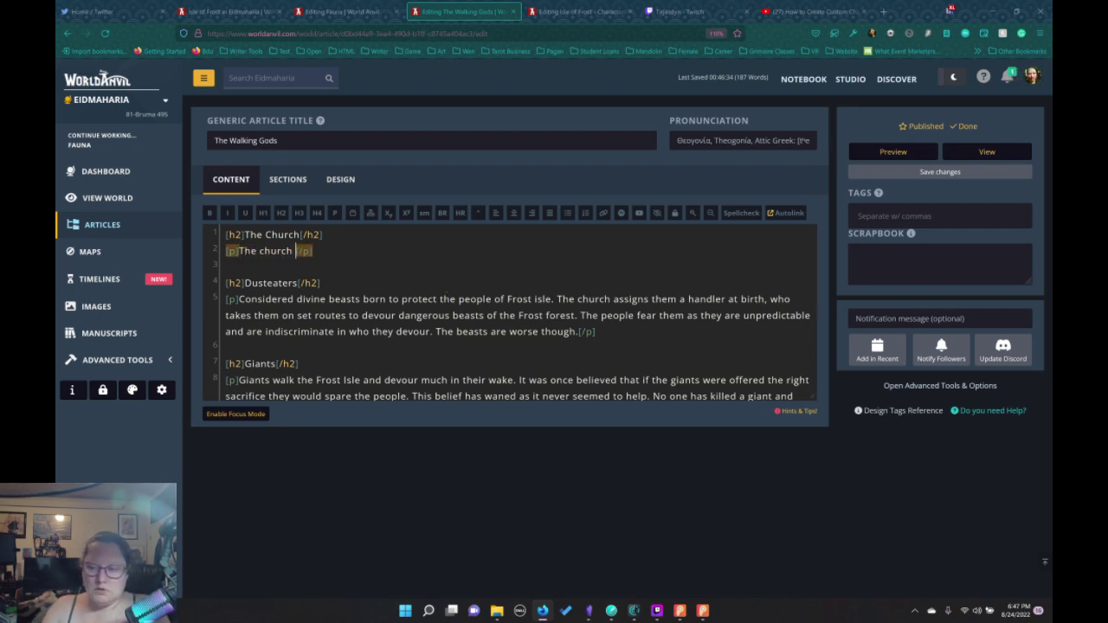
type("in ")
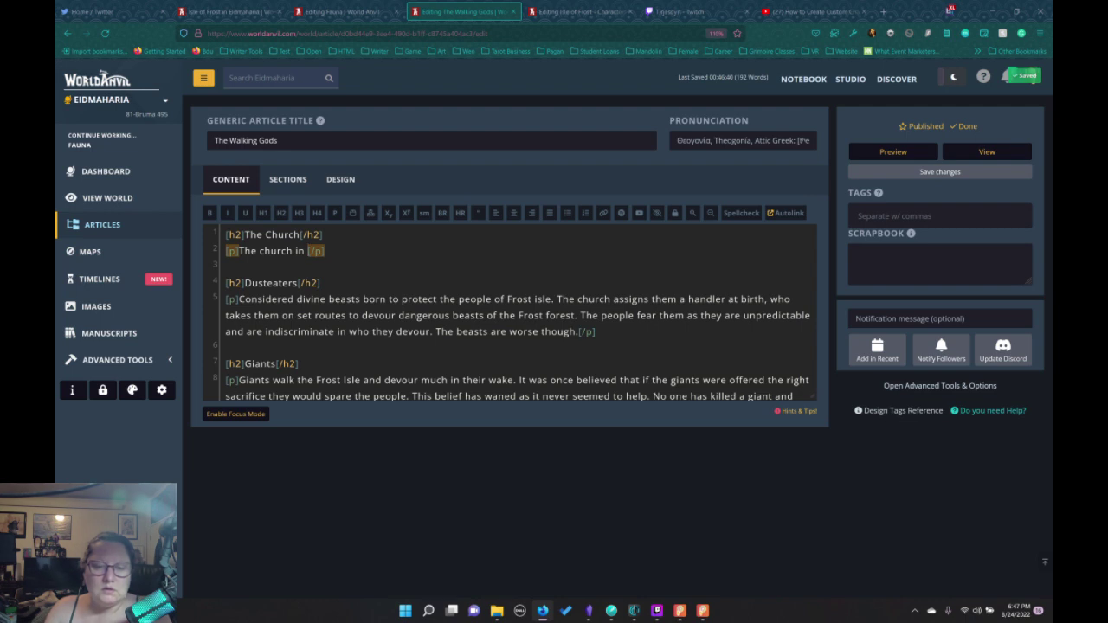
type("Alf")
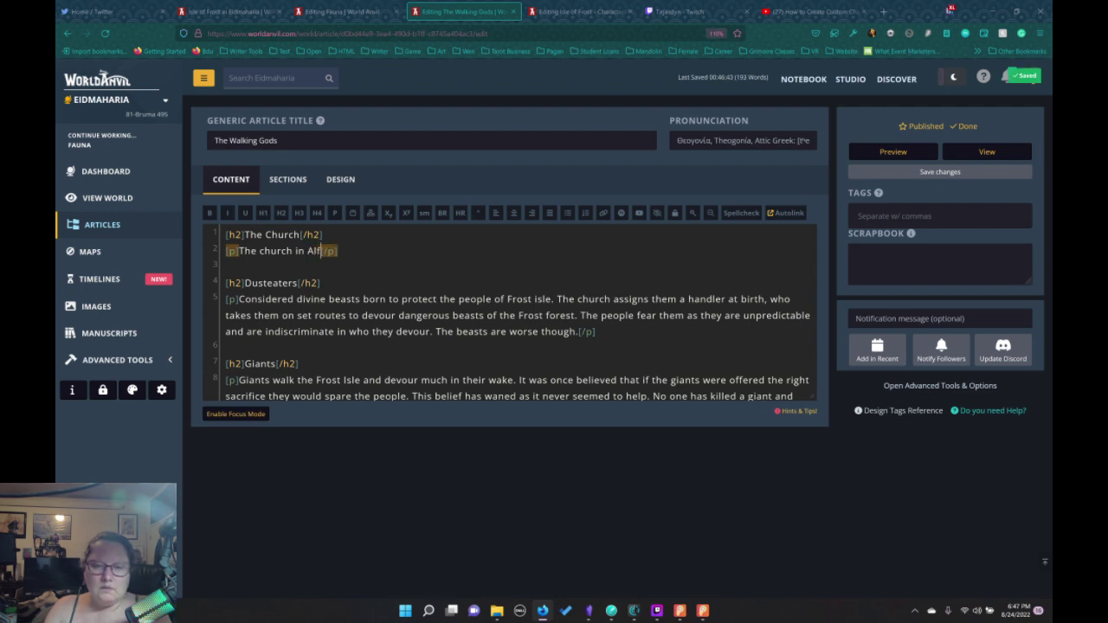
type("enfrost")
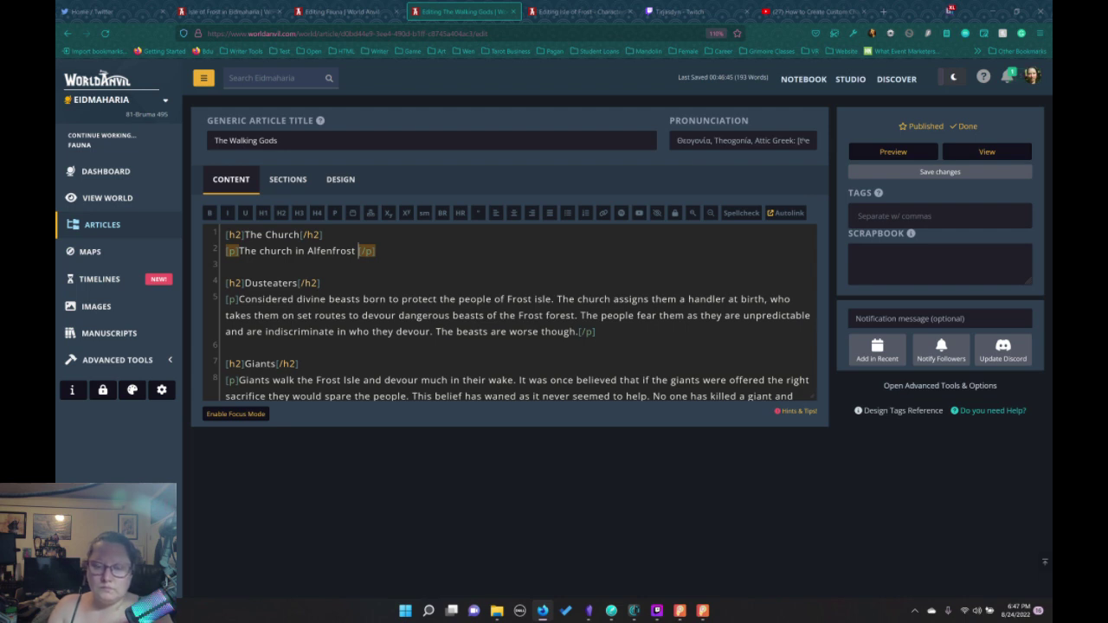
Continue the sentence about the church in Alfenfrost with "controls the government and"
type("controls")
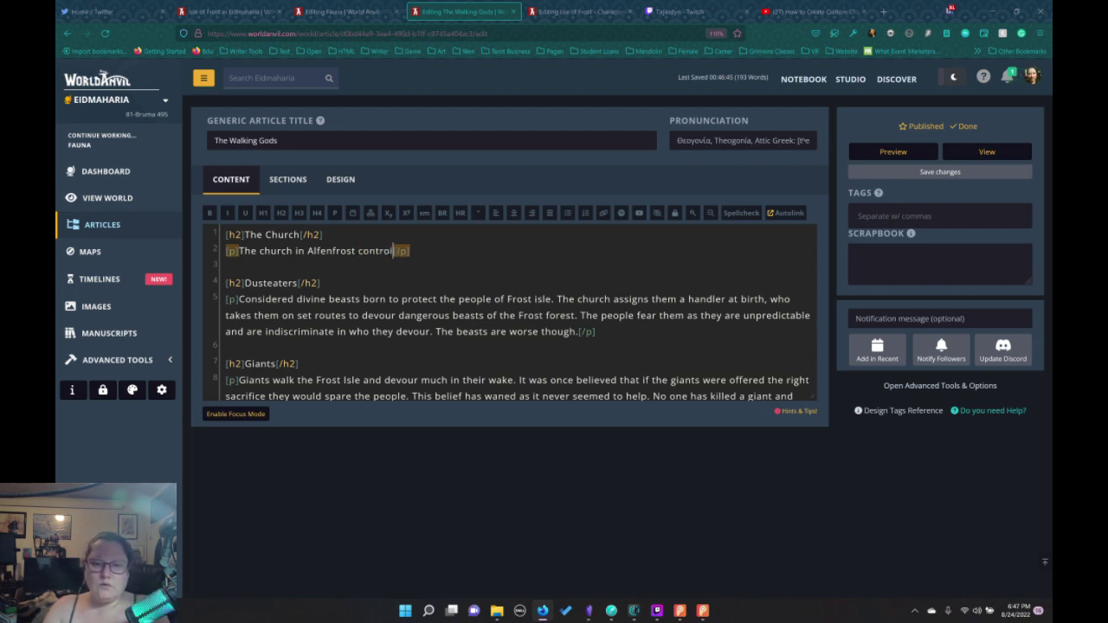
type(" legal")
key("BackSpace")
key("BackSpace")
key("BackSpace")
key("BackSpace")
key("BackSpace")
key("BackSpace")
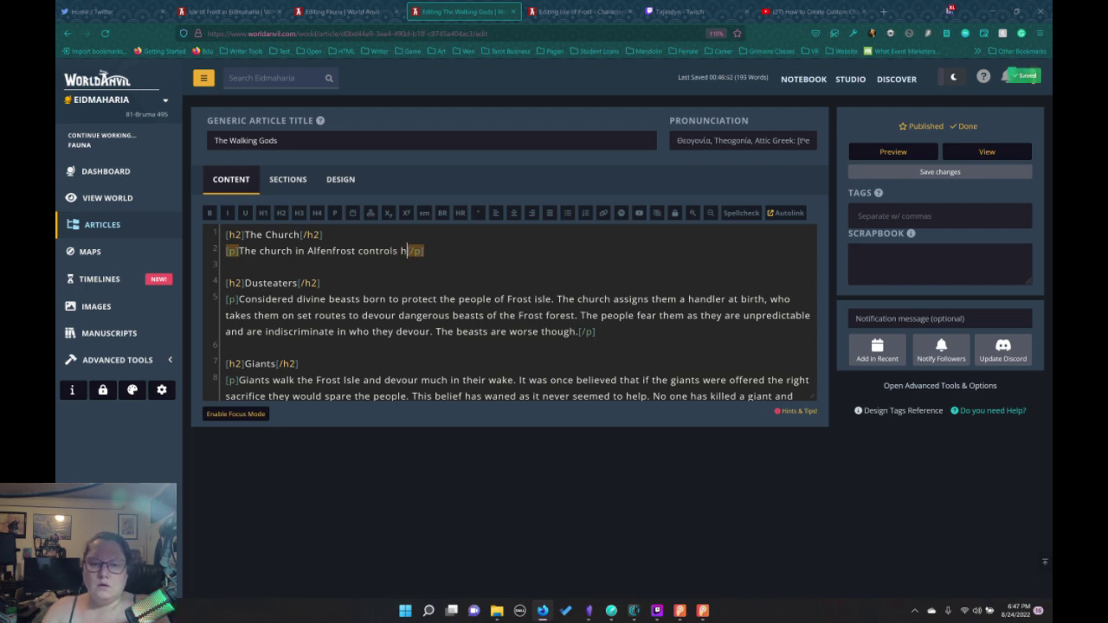
type("the gove")
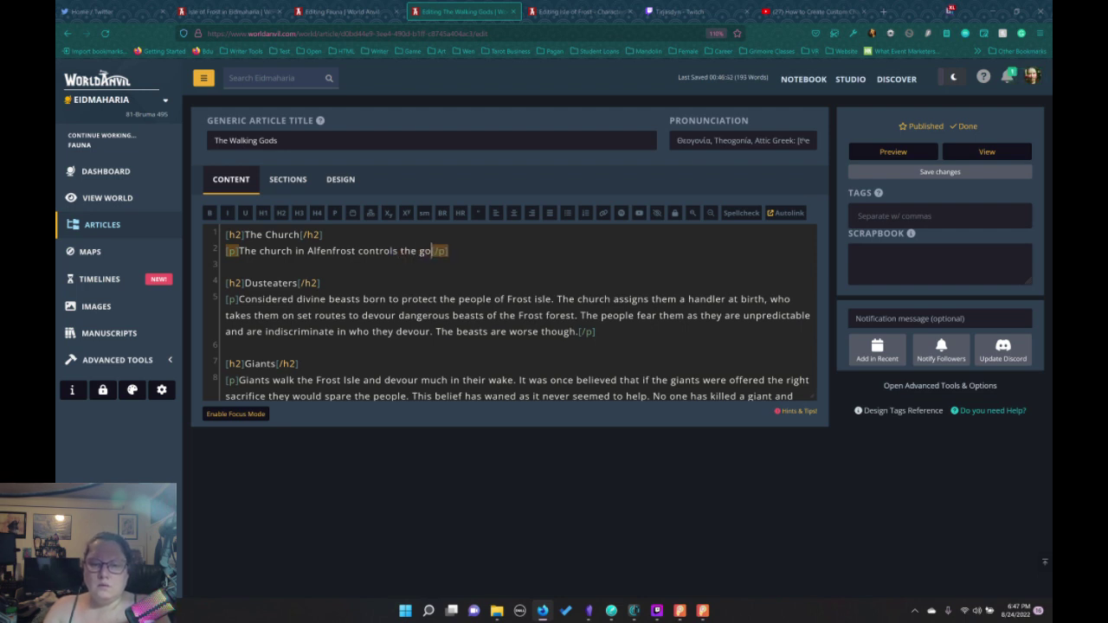
type("rnment an")
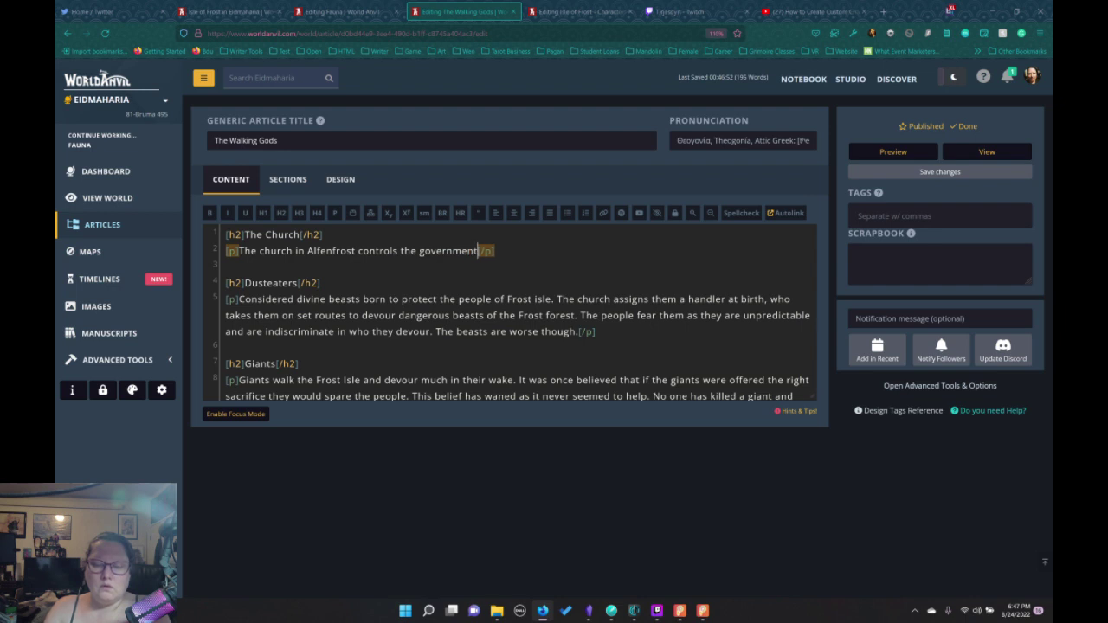
type("d ")
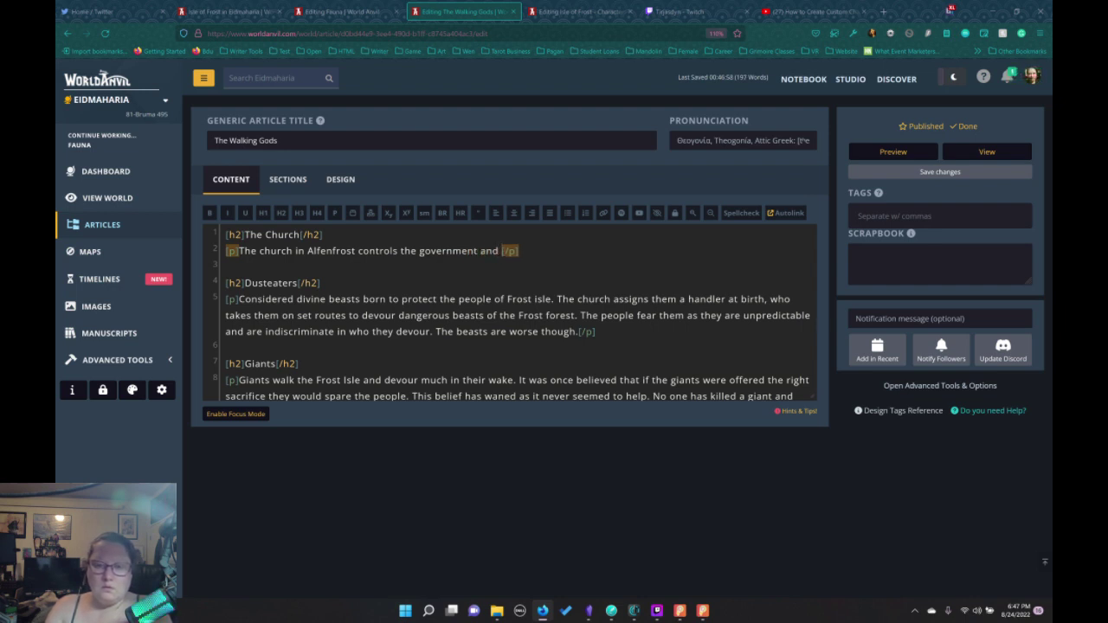
Finish the sentence in The Church section with "High Tower Consortium."
type("High To")
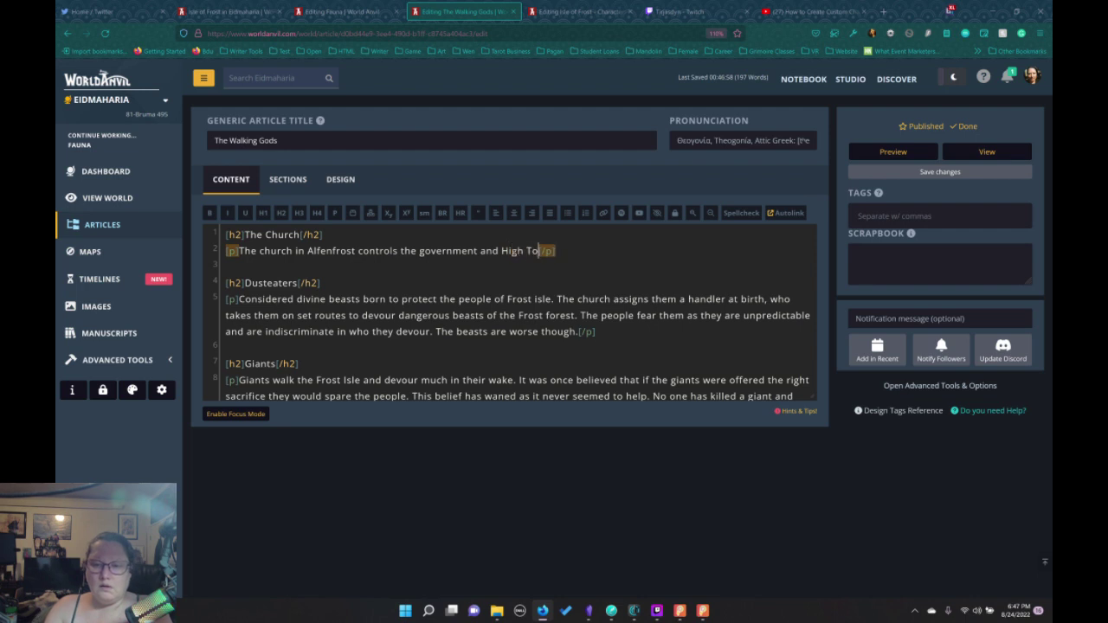
type("wer Conso")
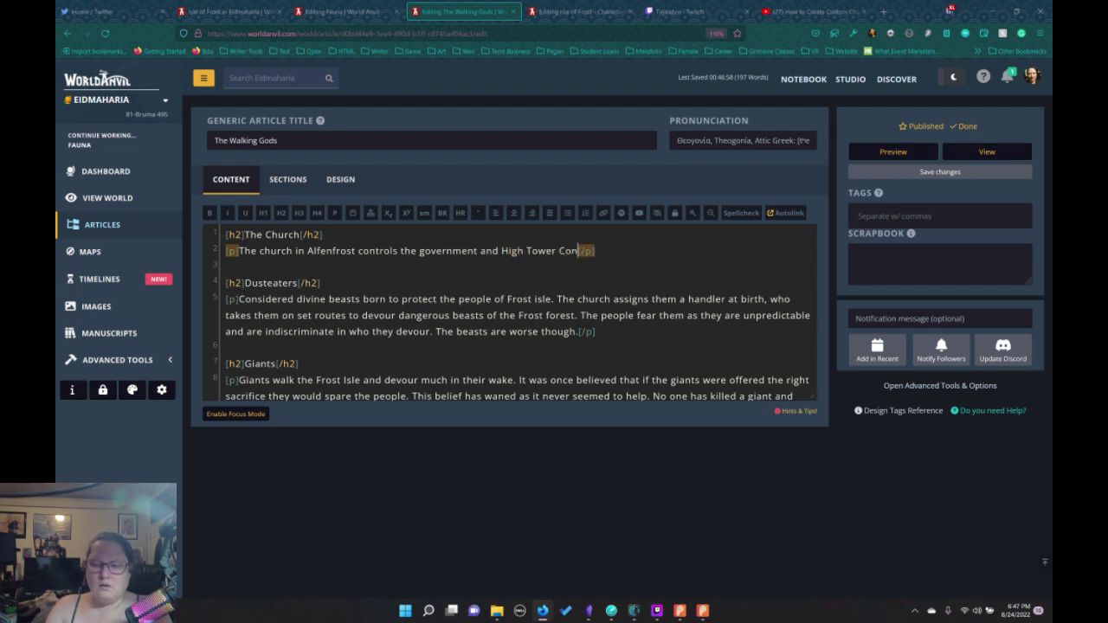
type("rit")
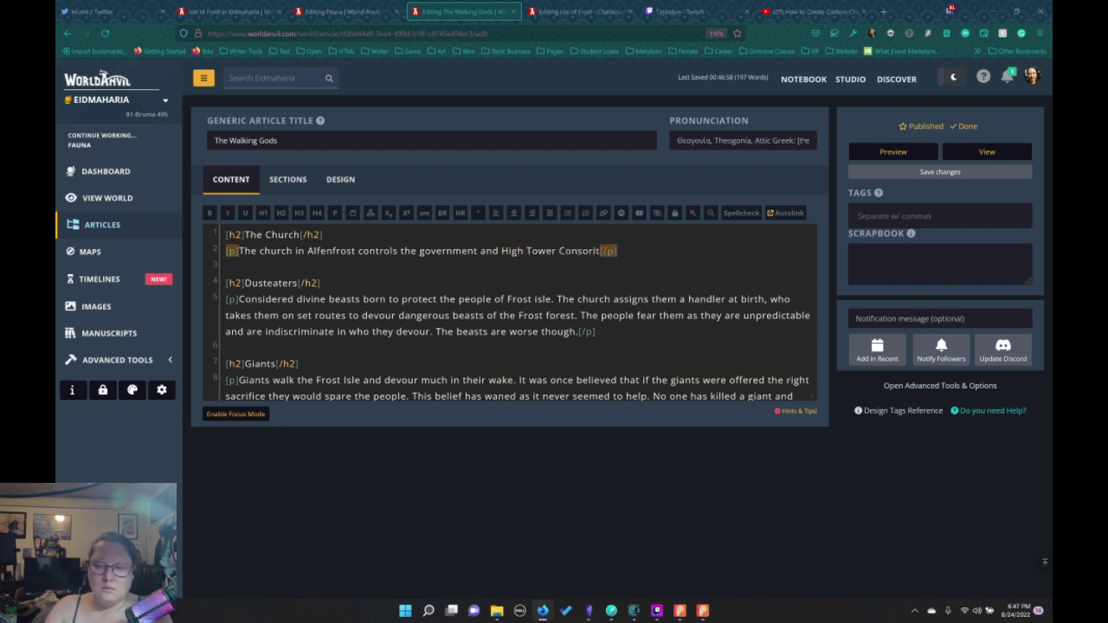
key("BackSpace")
key("BackSpace")
type("tium.")
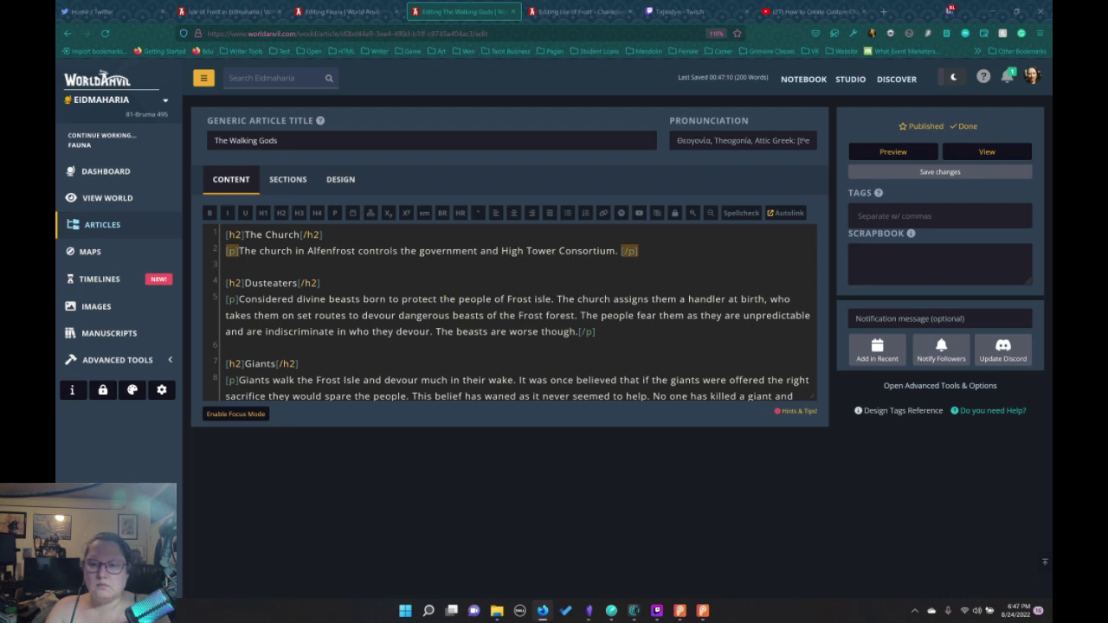
Remove the trailing space in The Church paragraph and add a level 3 heading "Prayer of the Dusteater" below the Dusteaters paragraph
key("BackSpace")
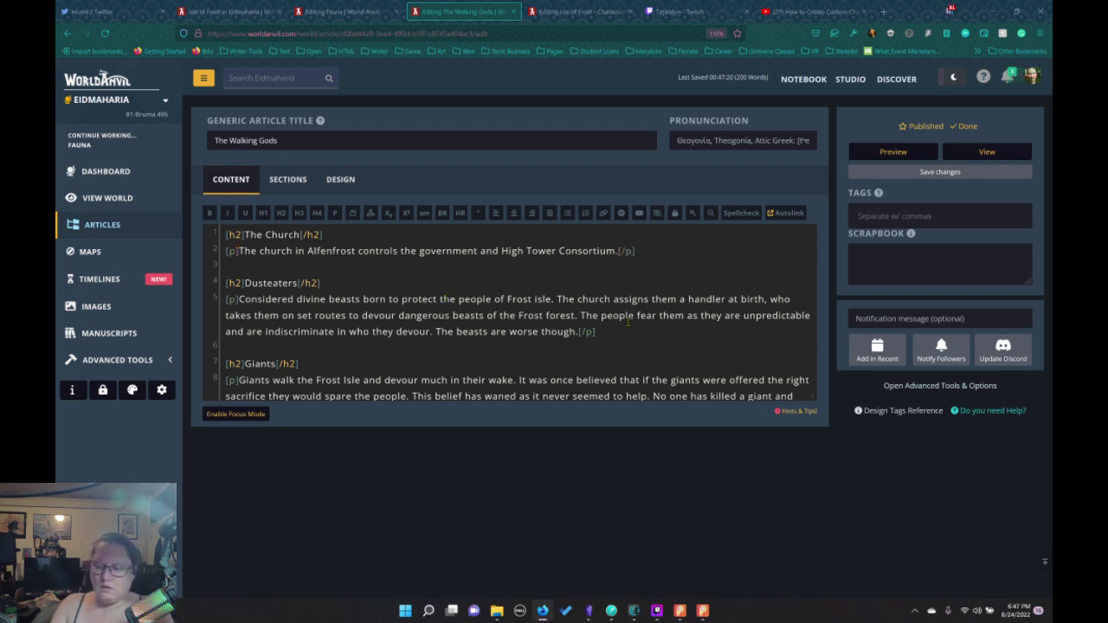
key("Return")
key("Return")
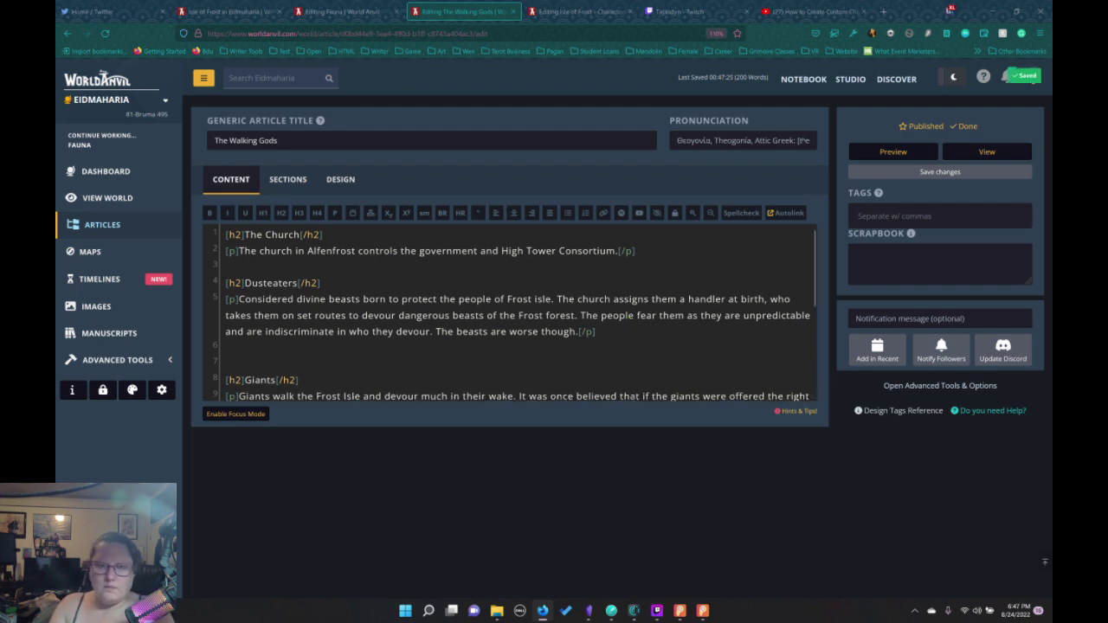
left_click(300, 213)
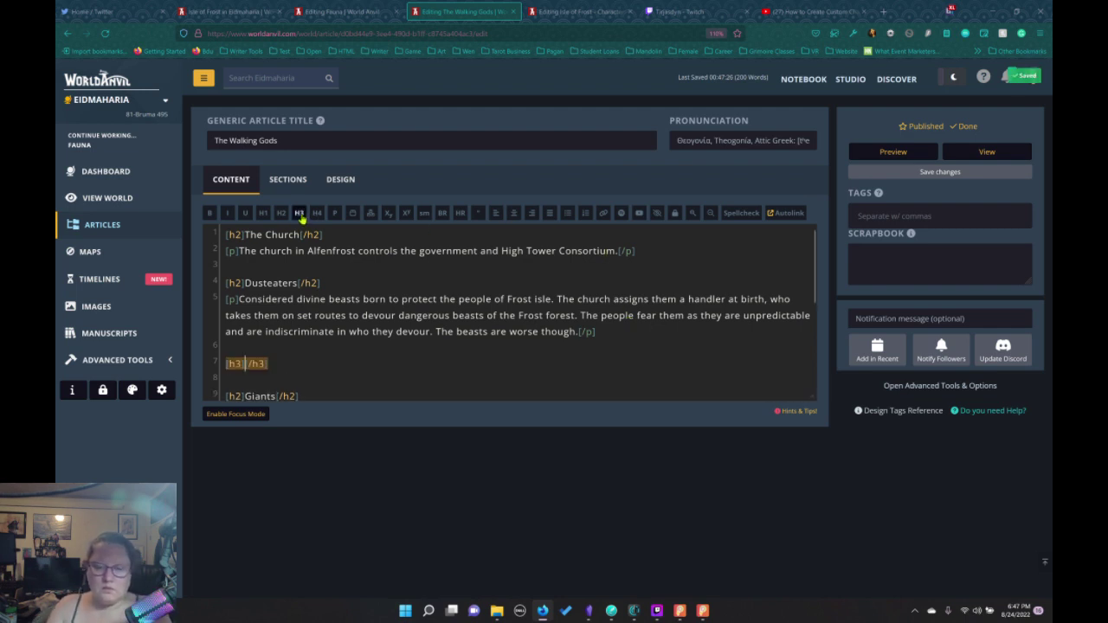
type("Pra")
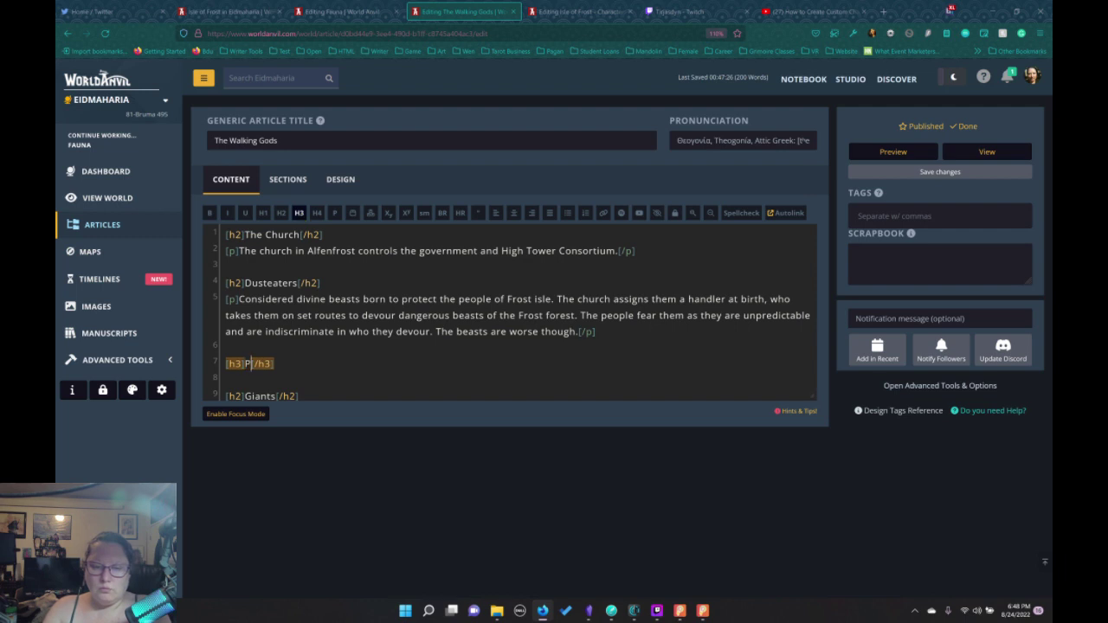
type("yer of ")
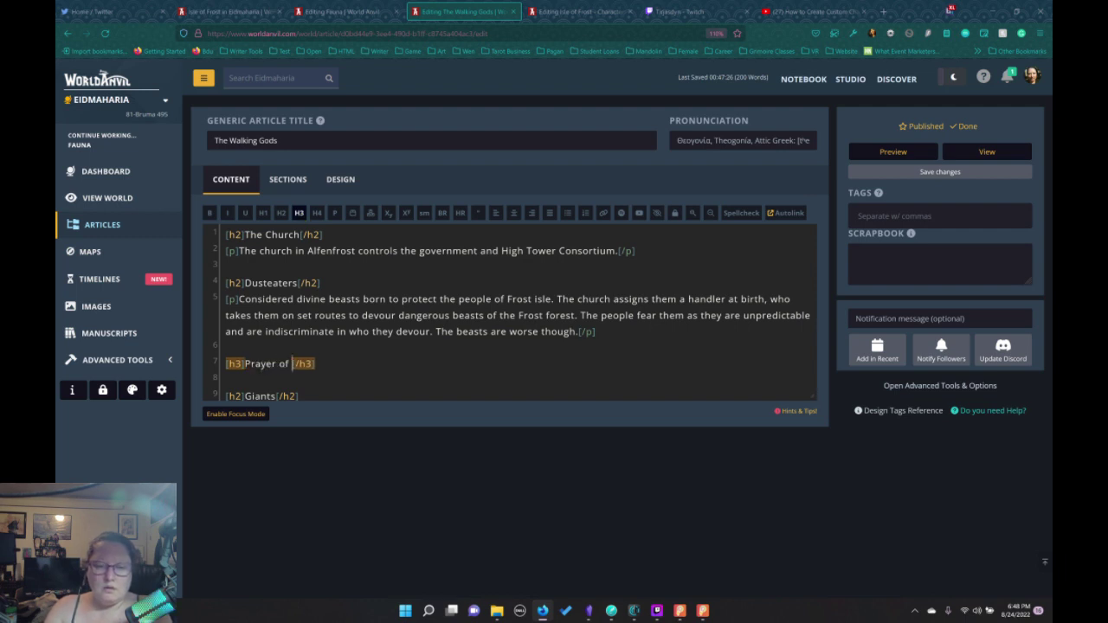
type("the Duste")
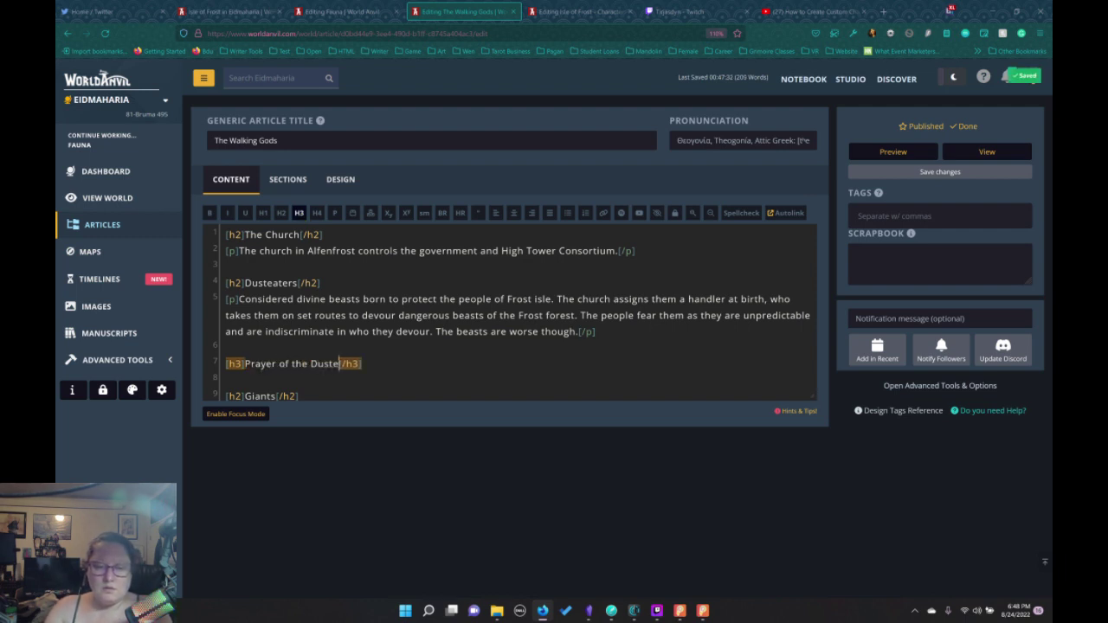
type("ater")
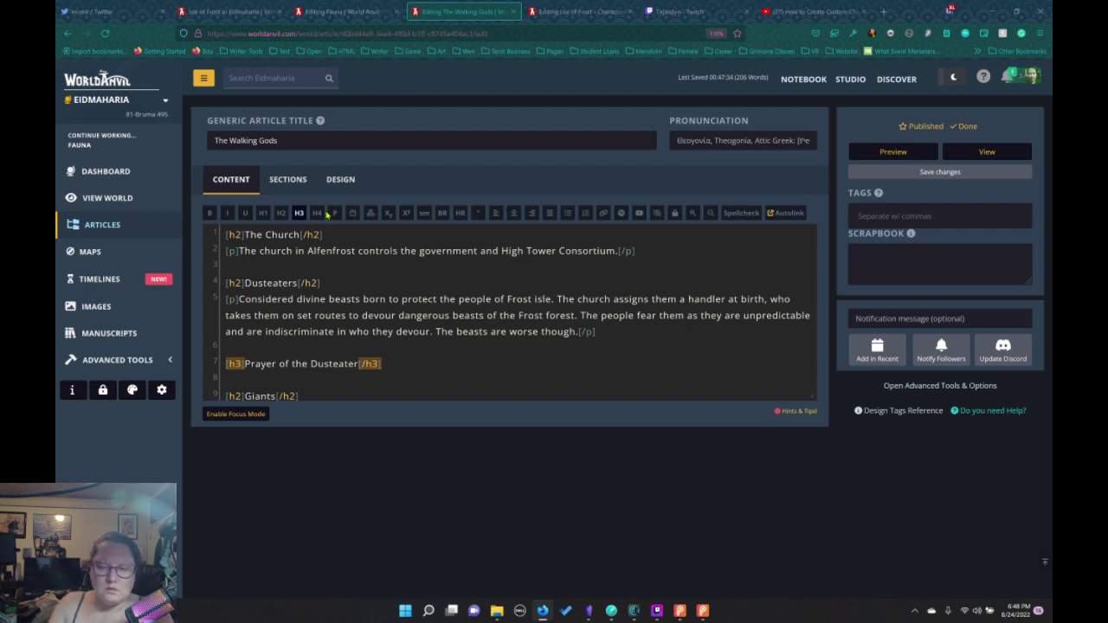
Add a paragraph directly under the Prayer of the Dusteater heading, beginning with "Said when a dusteater's power"
left_click(433, 358)
key("Return")
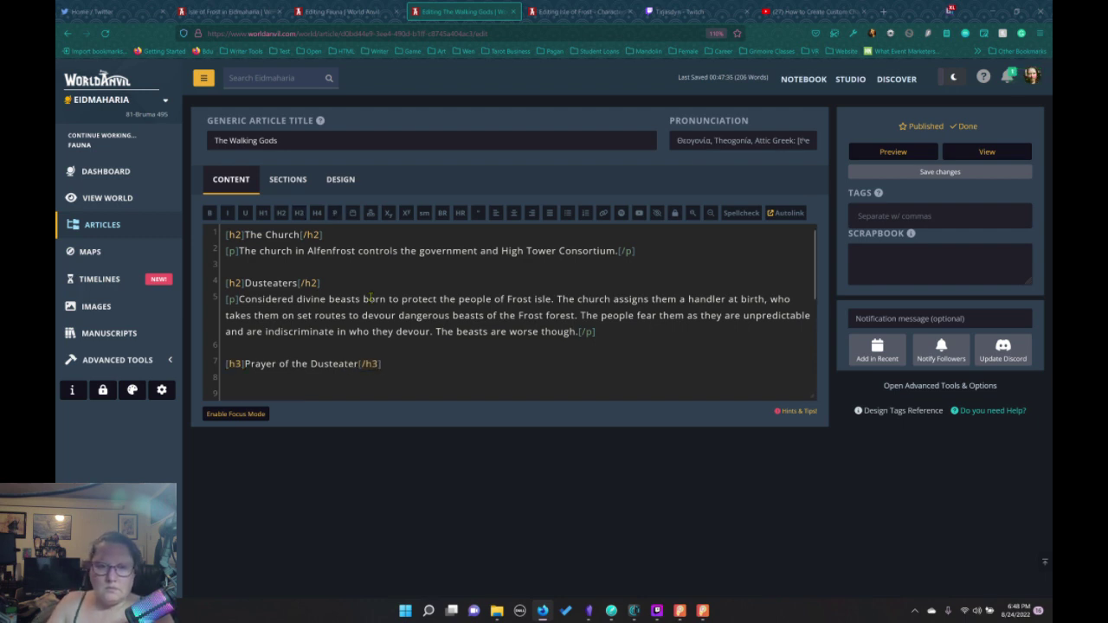
left_click(336, 215)
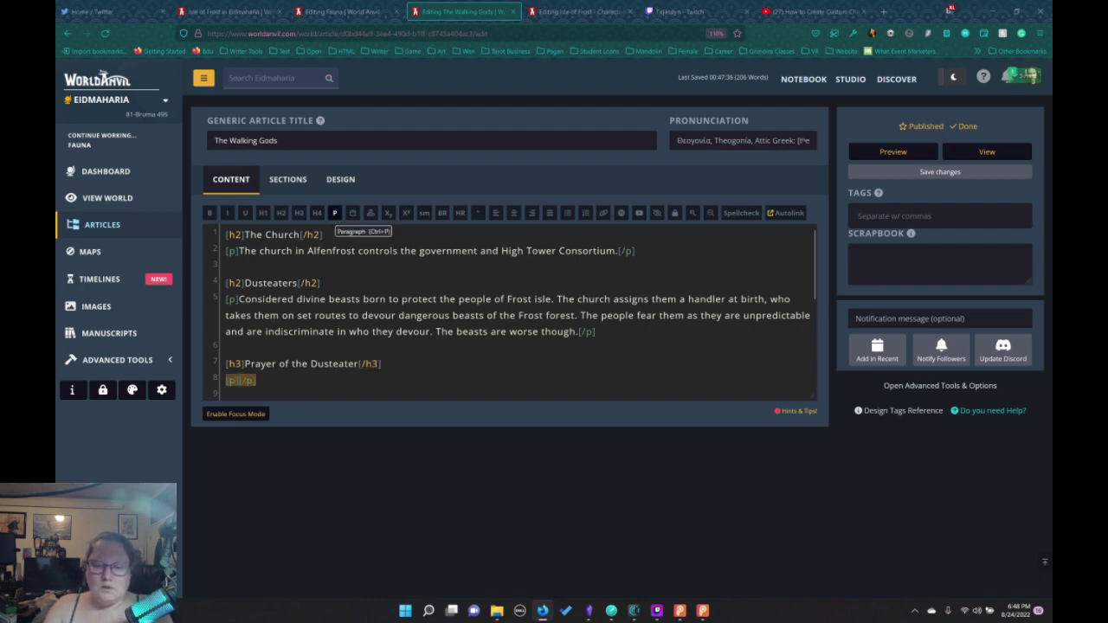
type("Said")
type(" when a dusteater's power is unleashed by thier")
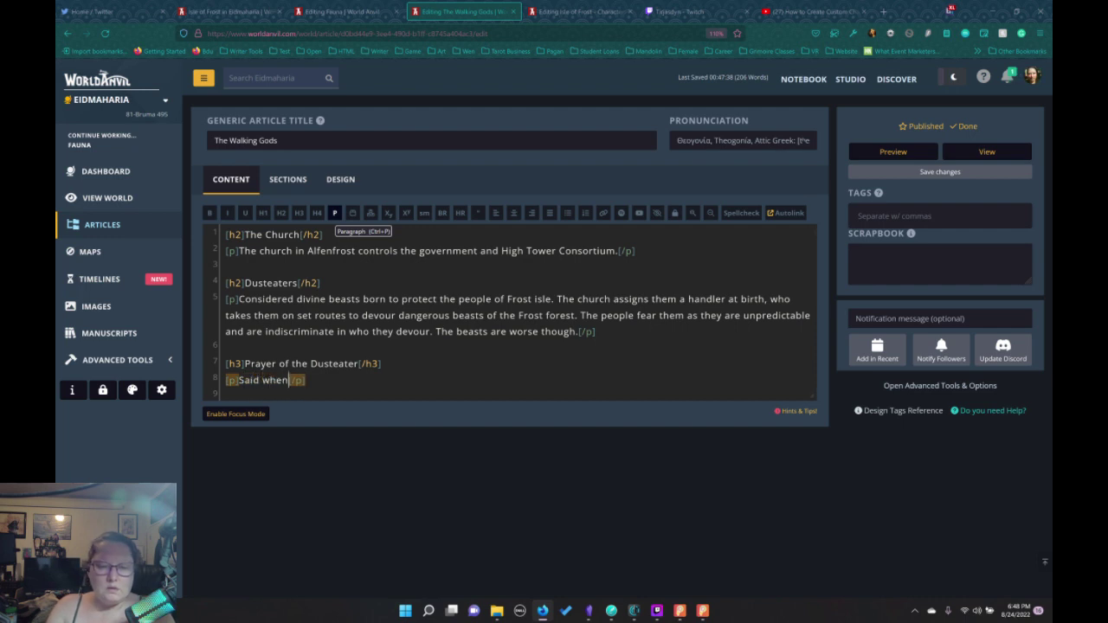
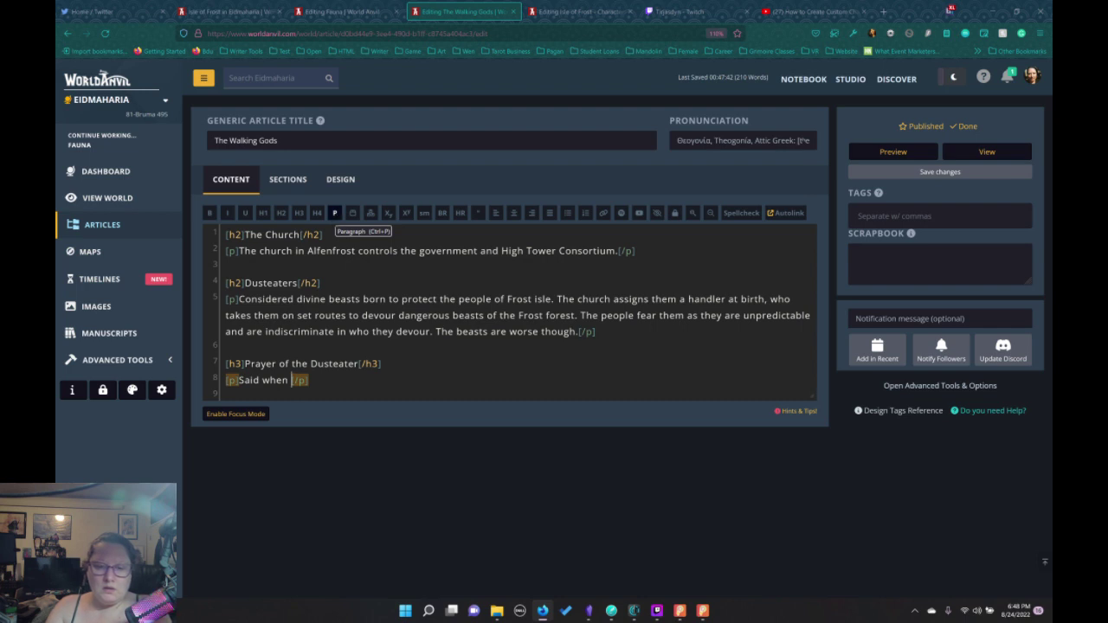
type("a du")
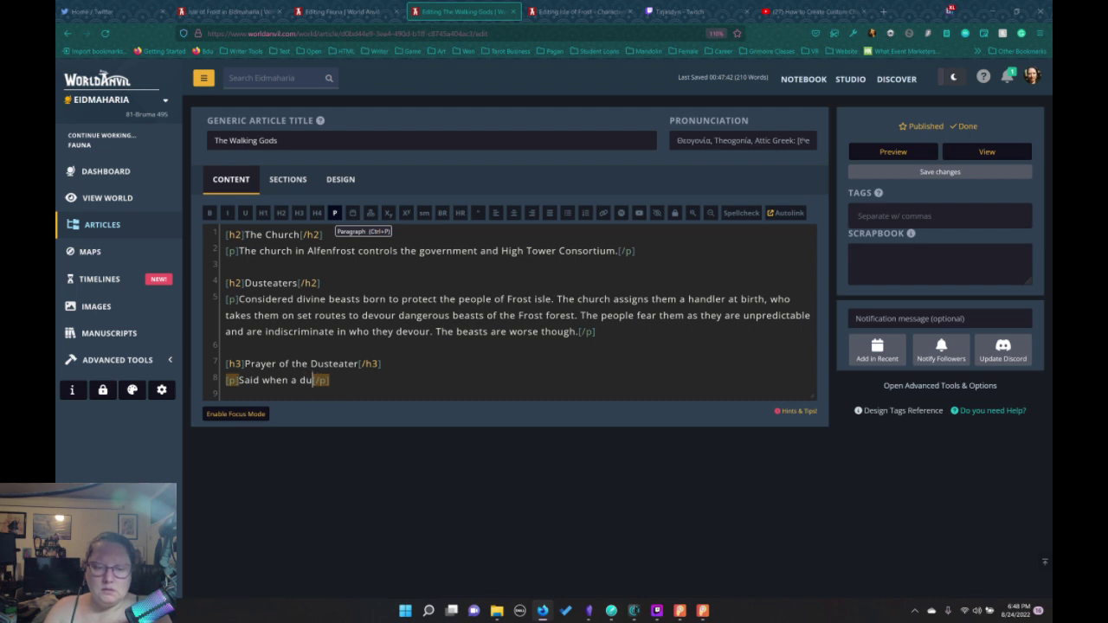
type("steat")
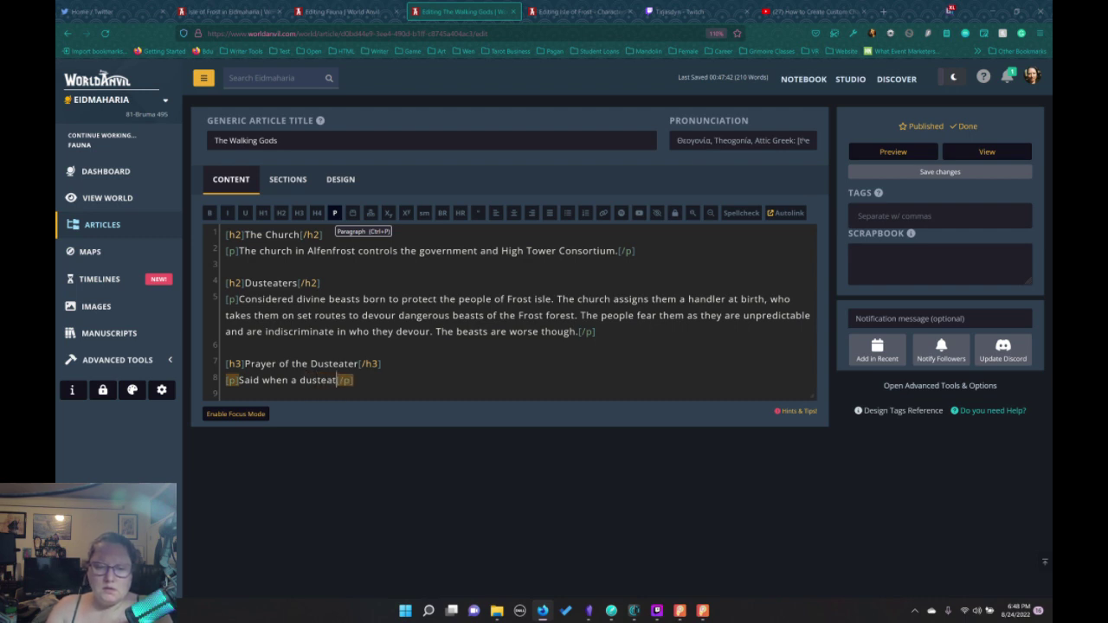
type("er's power")
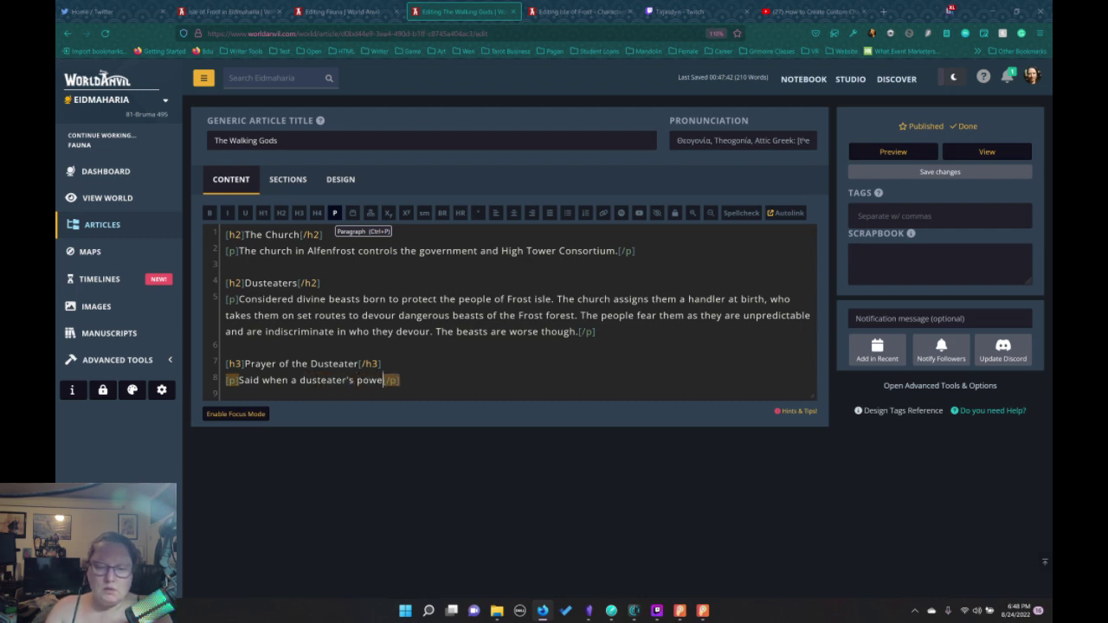
Finish the sentence under the prayer heading with "is unleashed by their handler."
type(" is unlea")
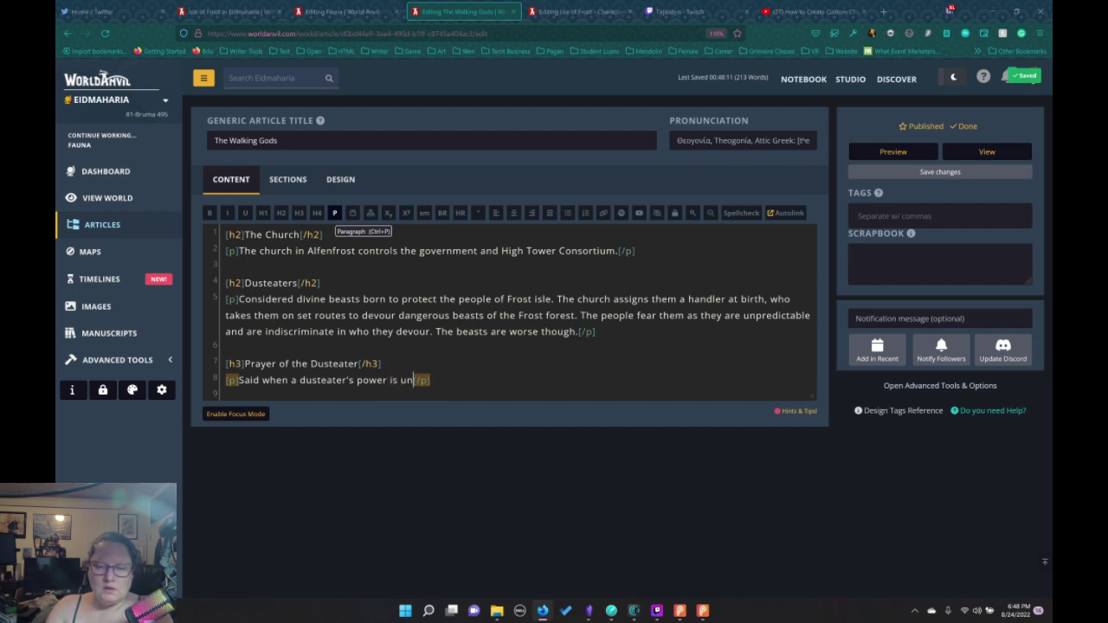
type("shed by thi")
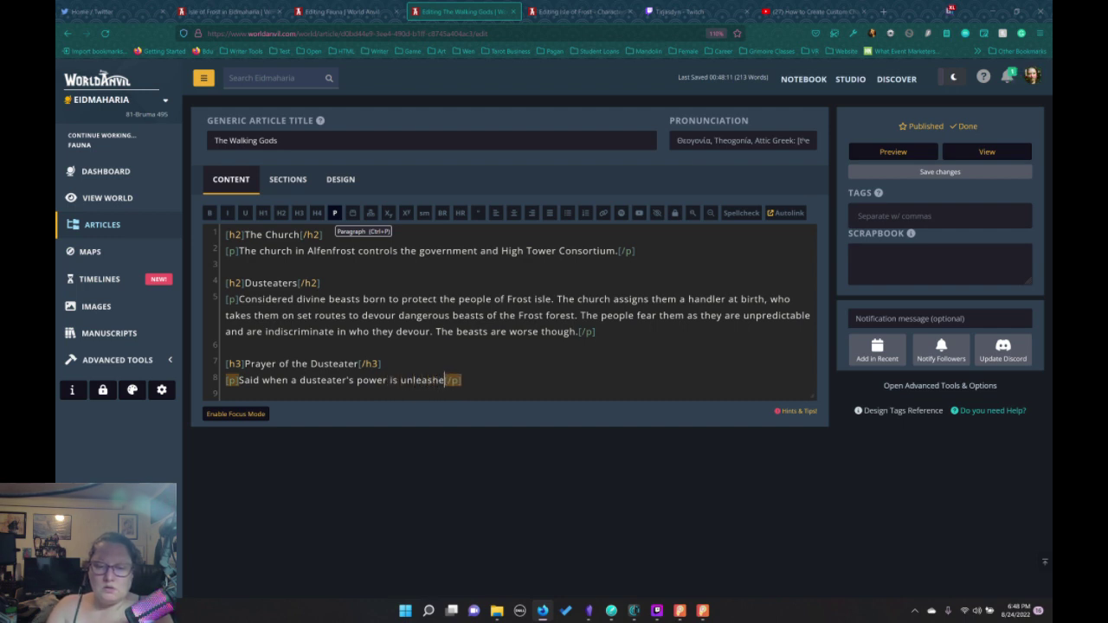
type("er")
key("BackSpace")
key("BackSpace")
key("BackSpace")
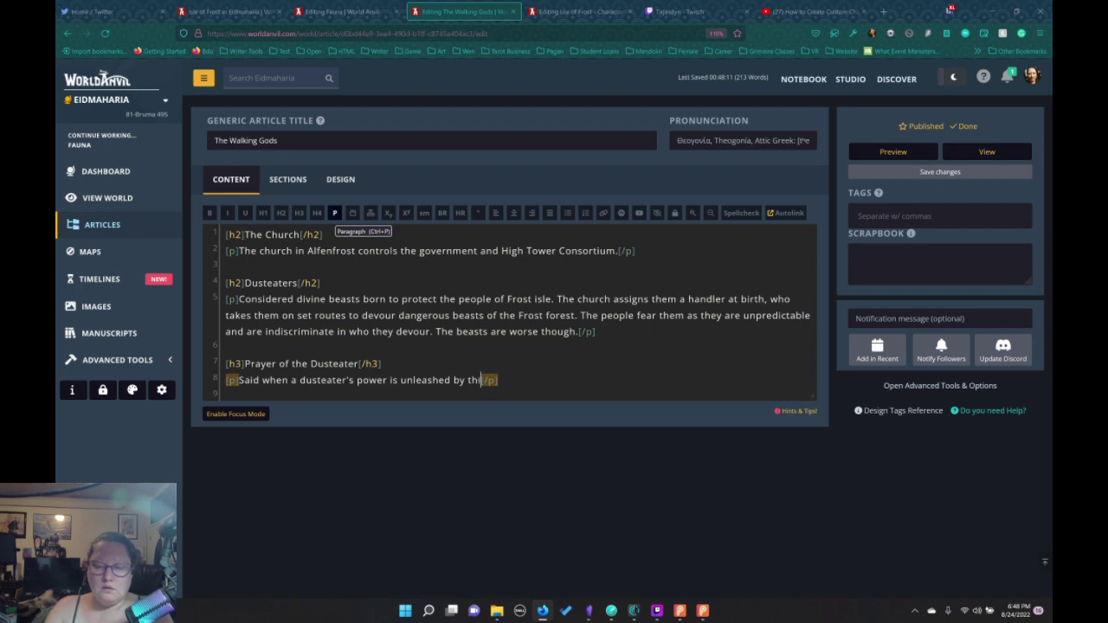
type("eir handelr")
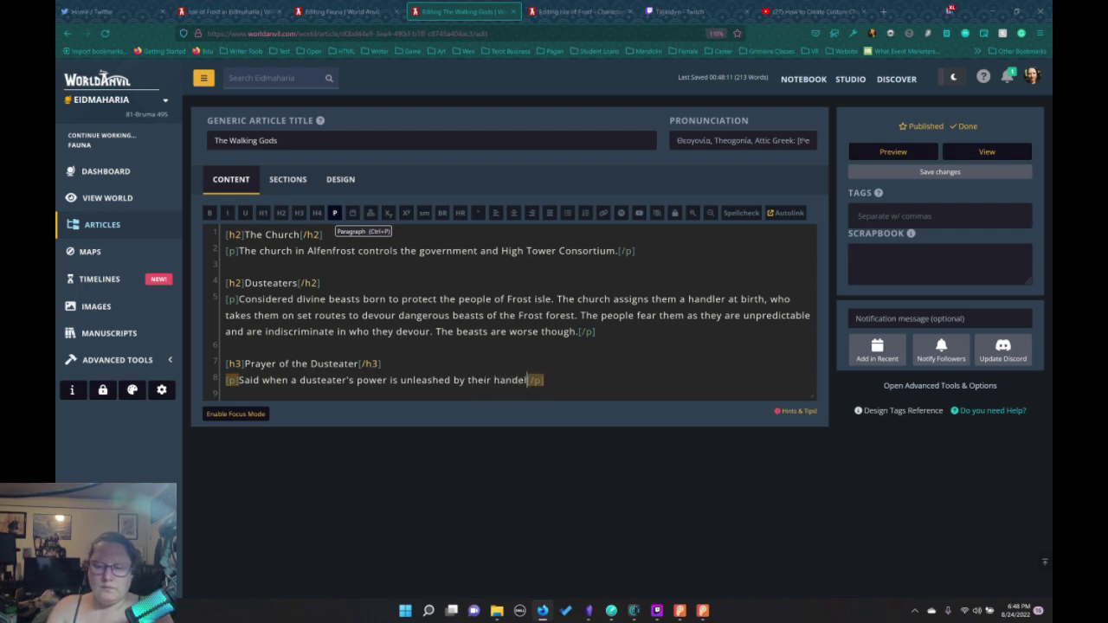
key("BackSpace")
key("BackSpace")
key("BackSpace")
type("ler.")
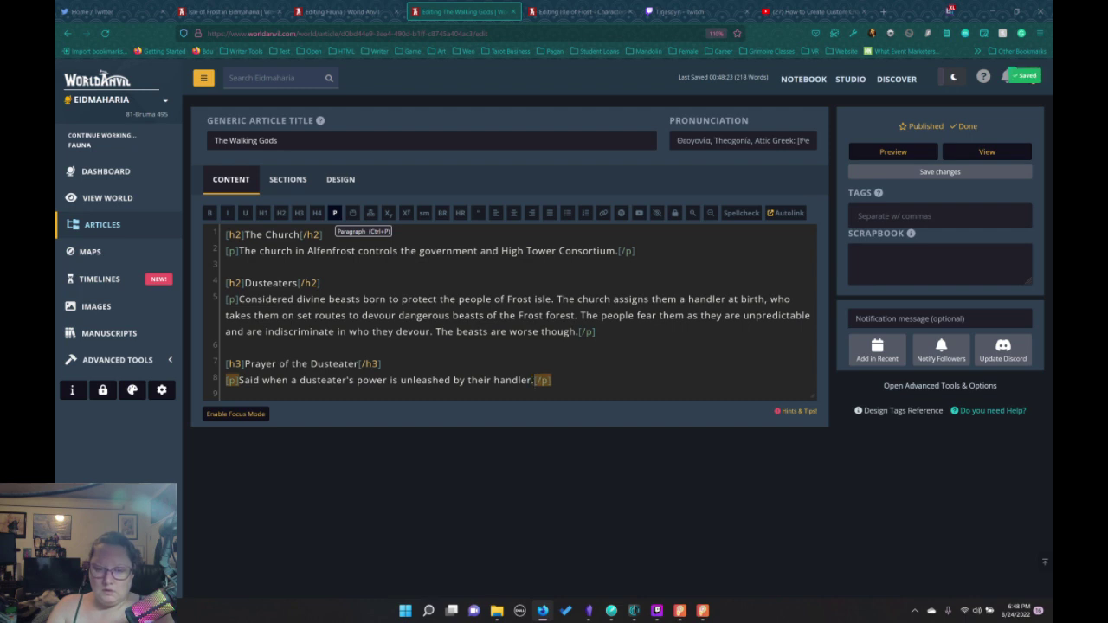
Add a [br] line break after the handler sentence and start a new line inside the paragraph
key("Return")
key("Return")
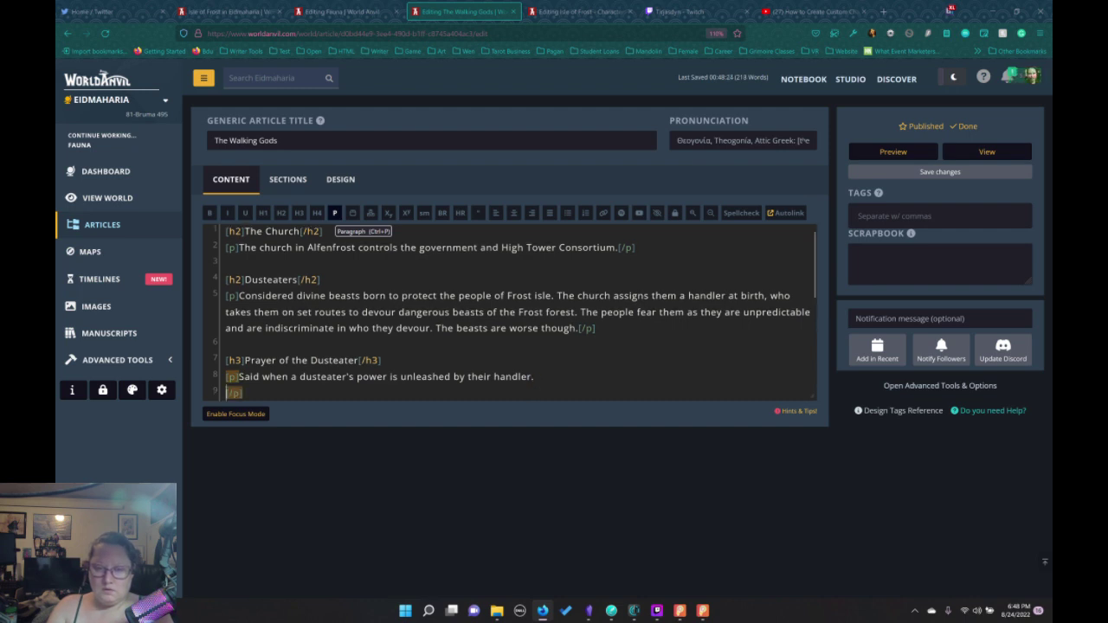
left_click(534, 360)
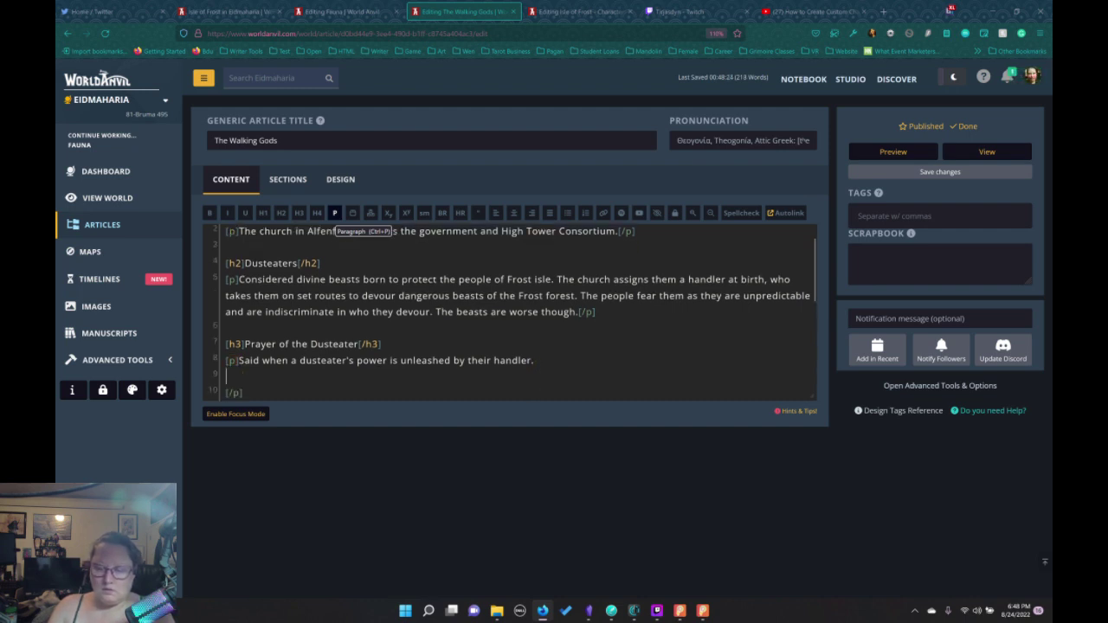
type("<")
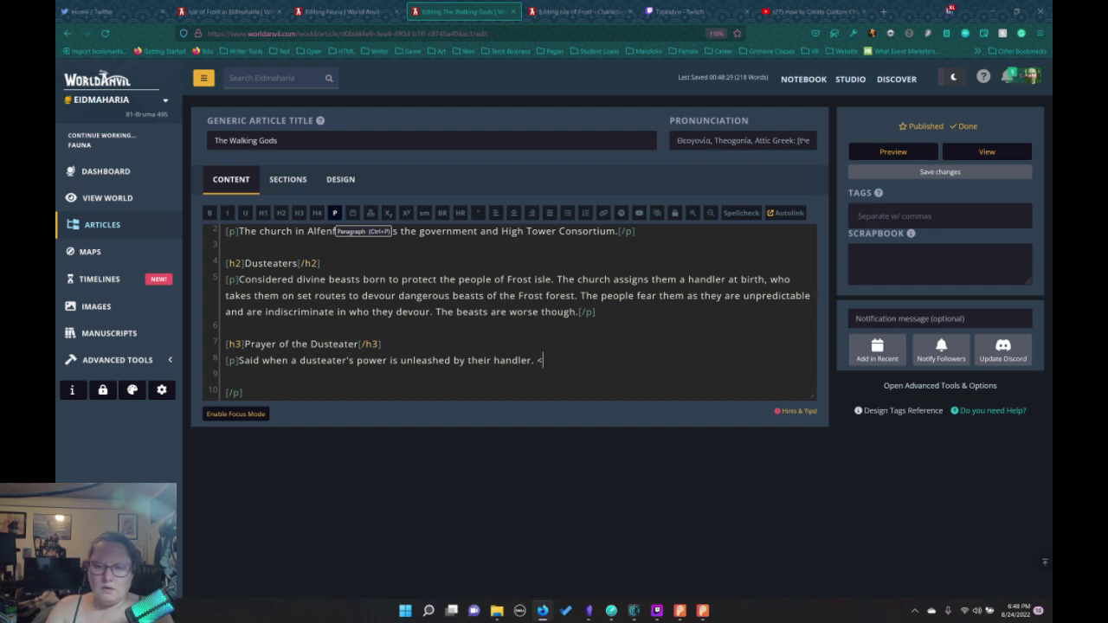
type("br")
key("BackSpace")
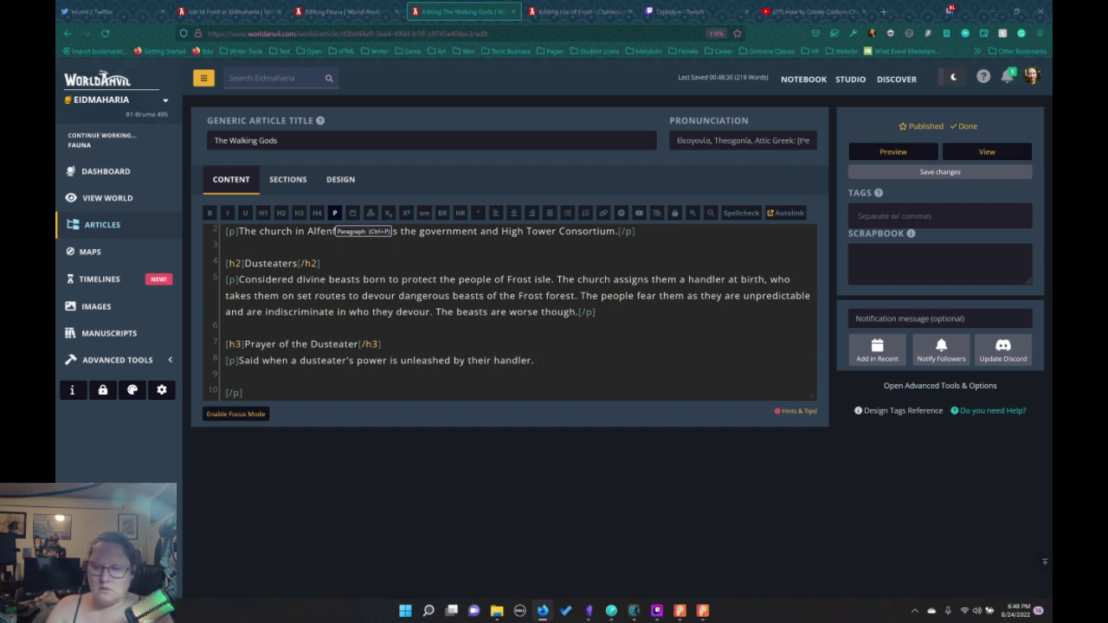
type("[br]")
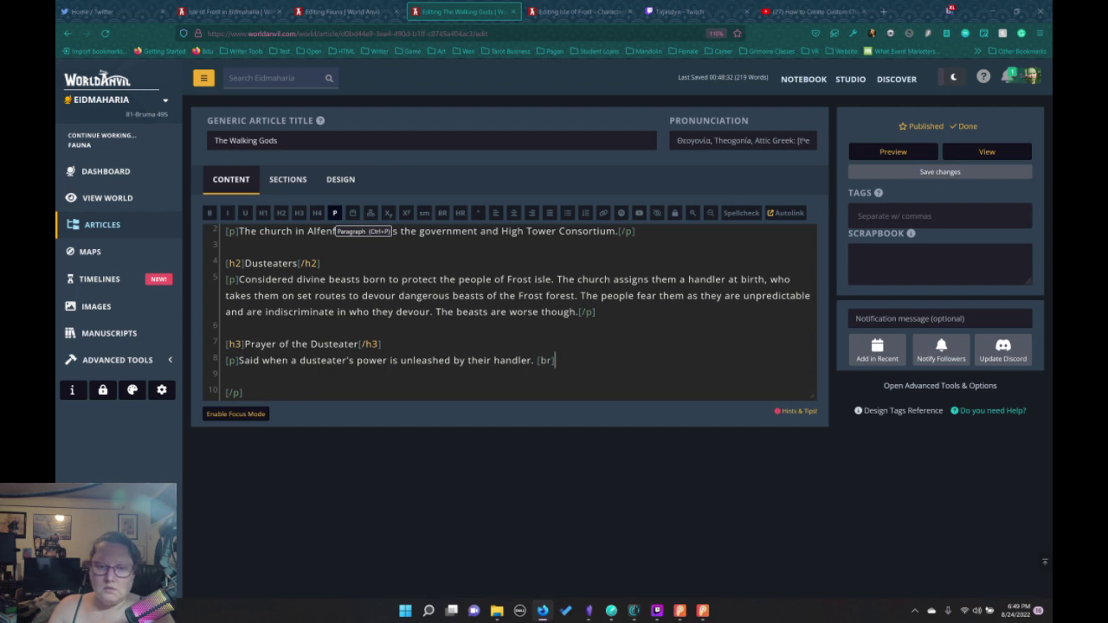
key("Return")
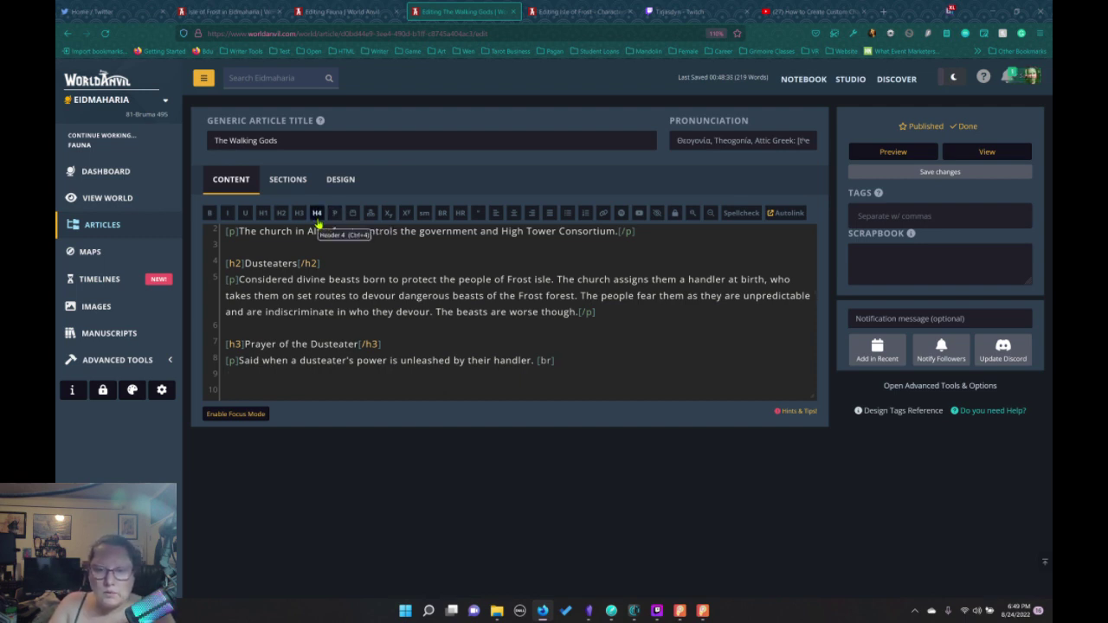
Insert a quote block below the handler sentence and fill it with the "For your trespass" prayer copied from the Dabble manuscript, without its quotation marks
left_click(479, 212)
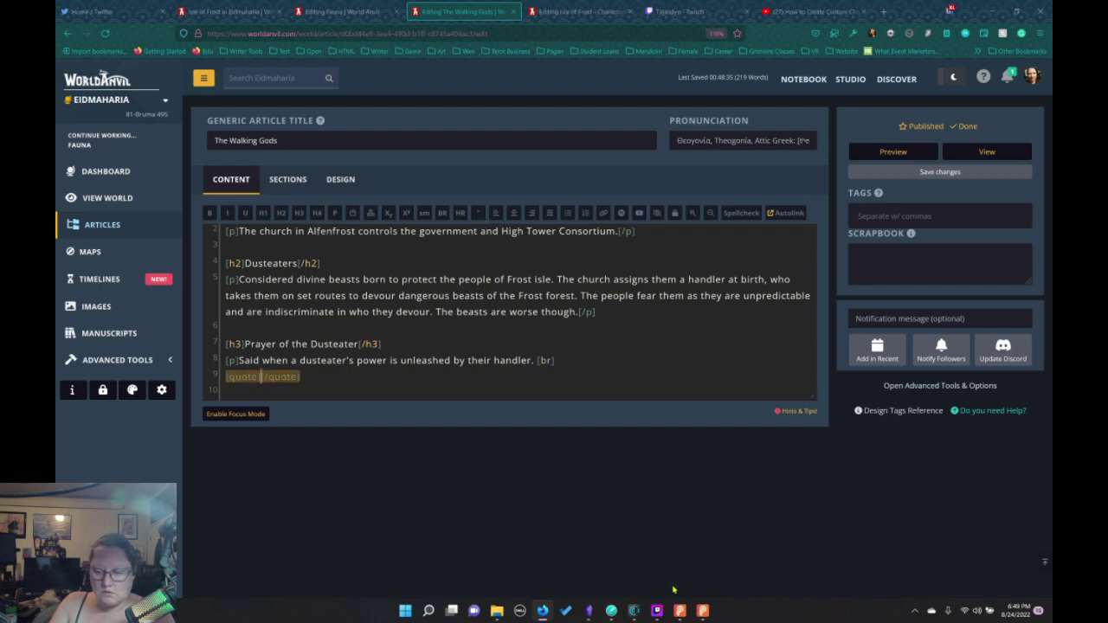
left_click(620, 563)
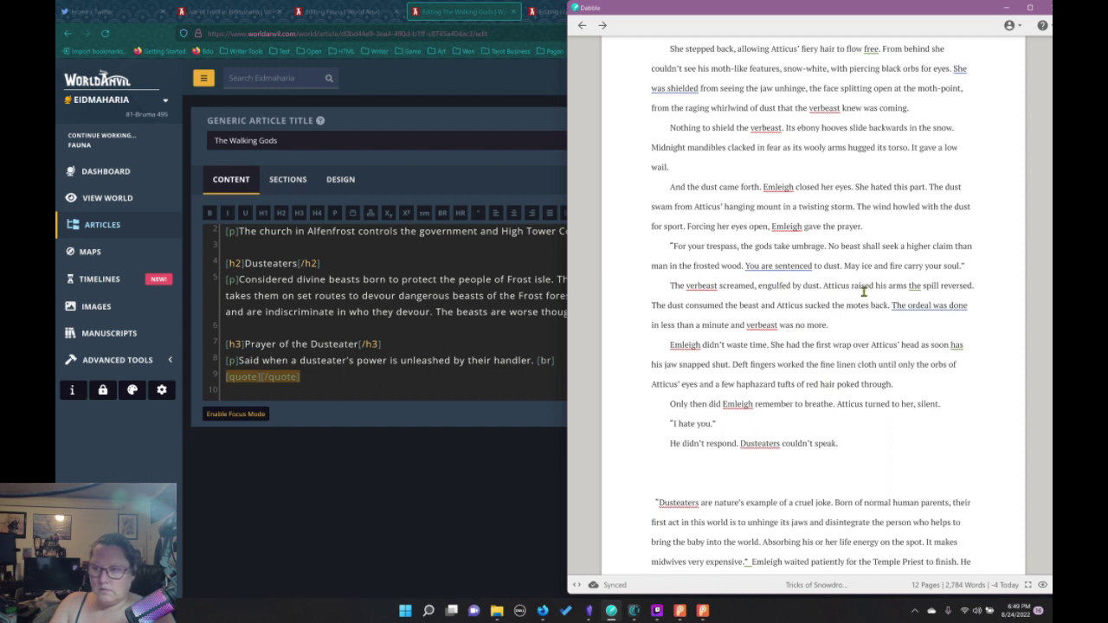
mouse_move(961, 266)
left_mouse_down()
mouse_move(767, 266)
mouse_move(674, 247)
left_mouse_up()
key("ctrl+c")
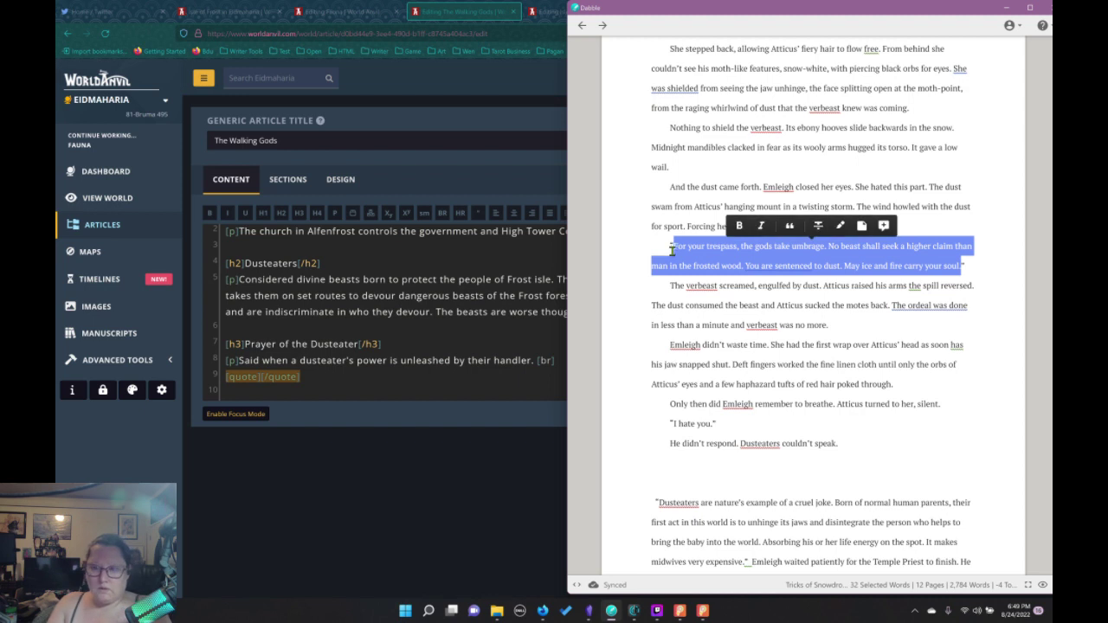
left_click(261, 378)
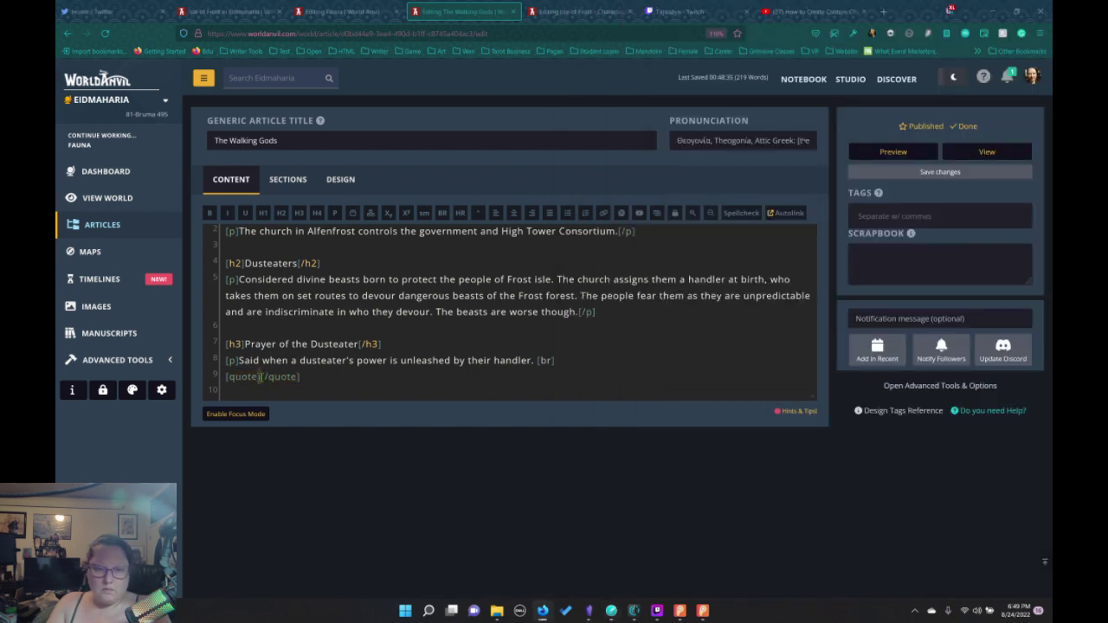
key("ctrl+v")
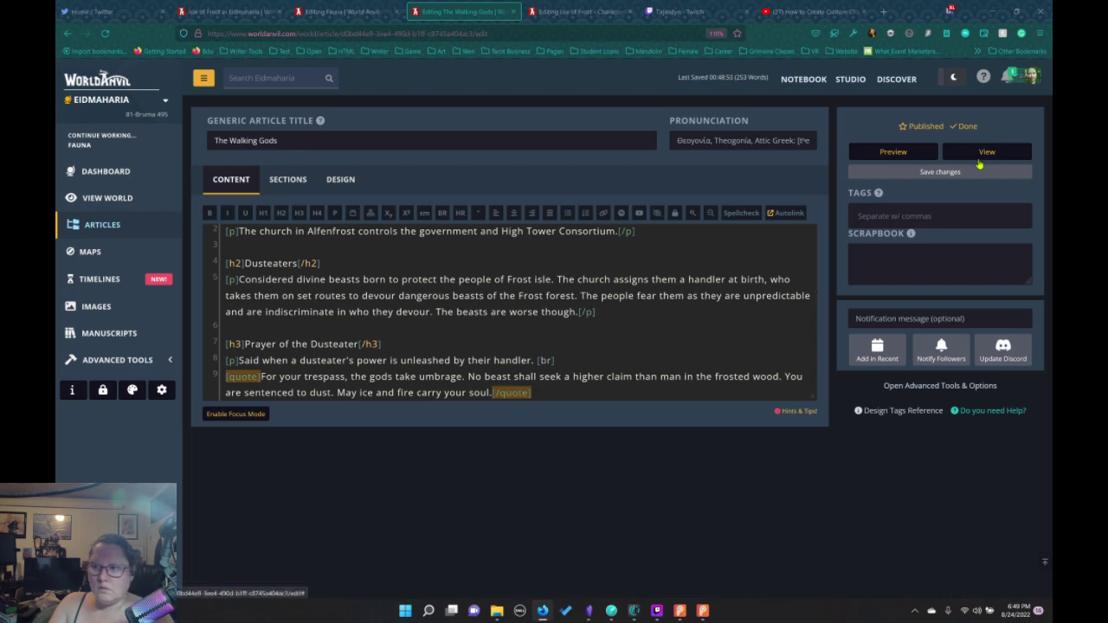
View The Walking Gods article in a new tab to check the prayer quote's layout, and return to its editor
right_click(977, 159)
left_click(975, 164)
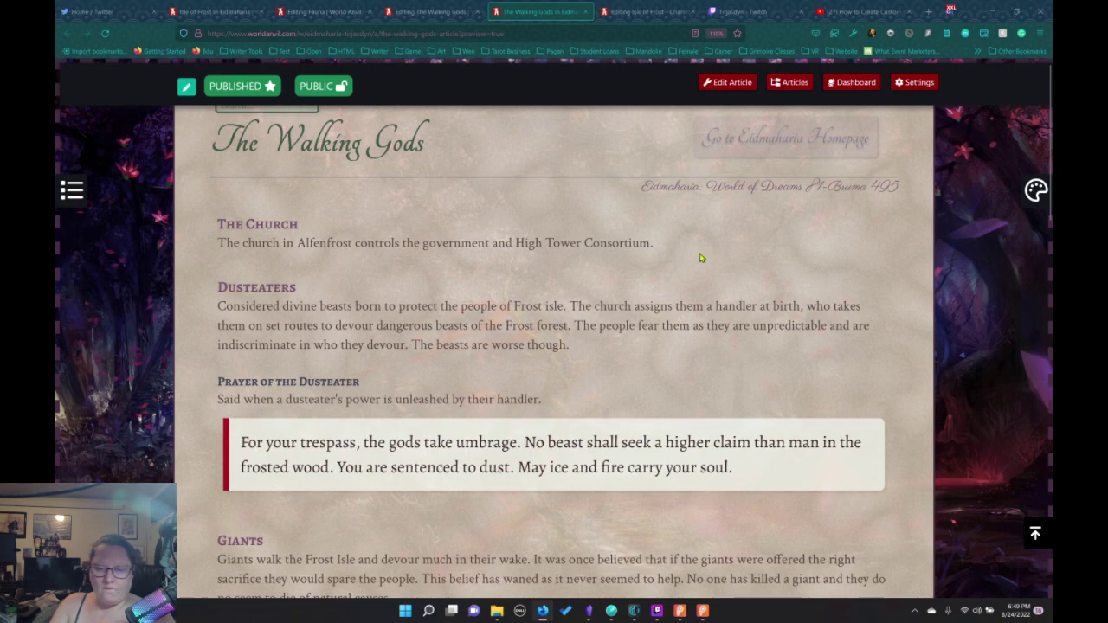
left_click(441, 14)
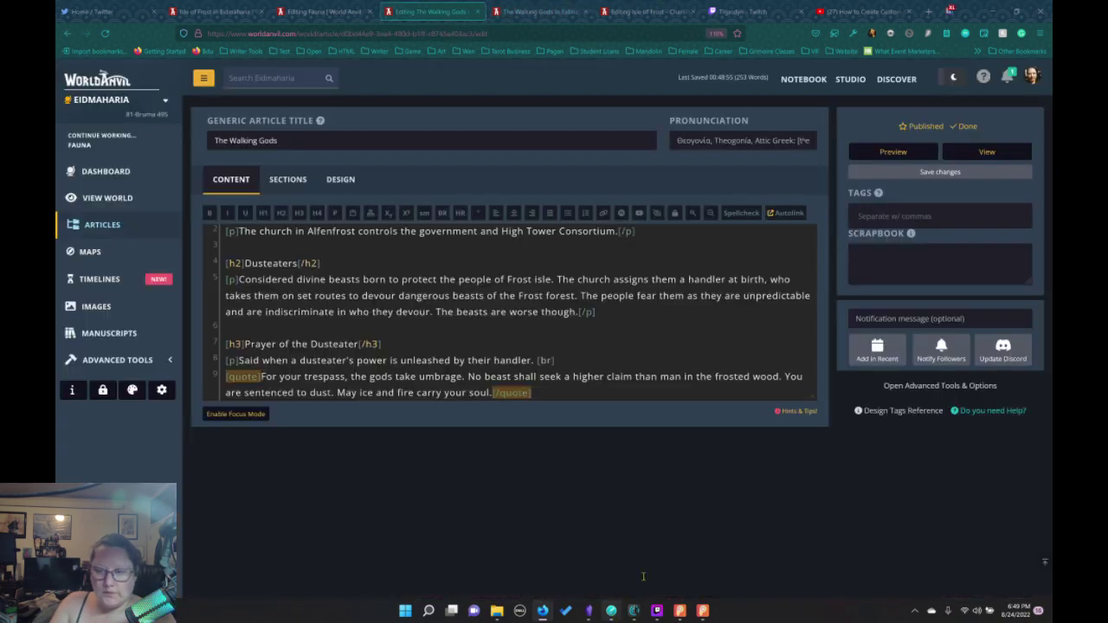
Switch to the Dabble manuscript and insert "and" before "the spill reversed" in the paragraph after the prayer
left_click(611, 610)
left_click(756, 404)
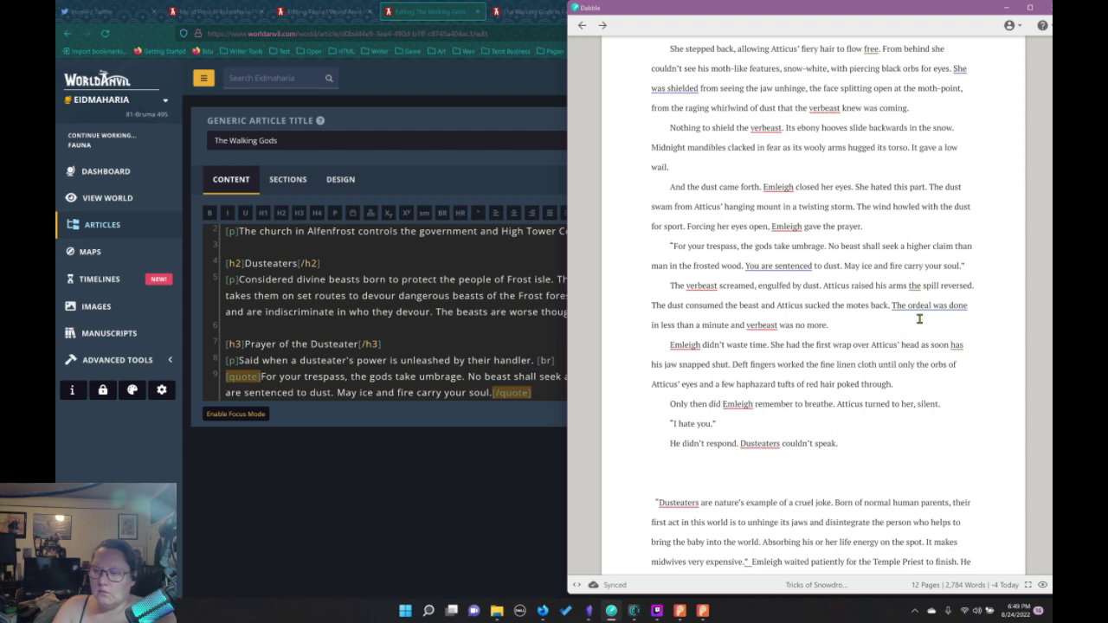
right_click(913, 291)
key("Escape")
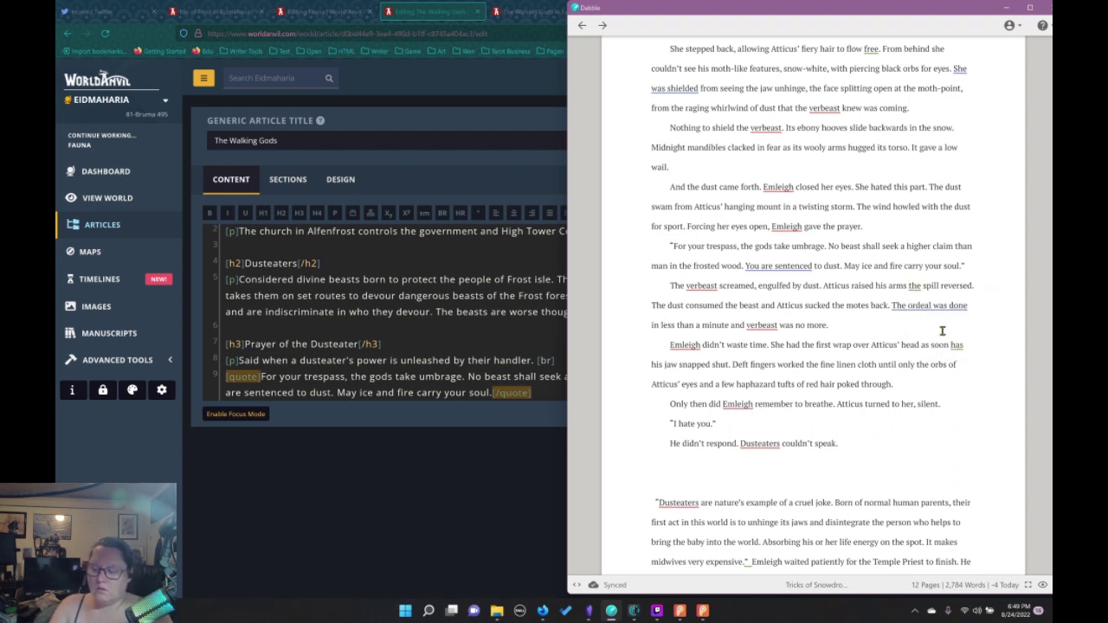
type("and")
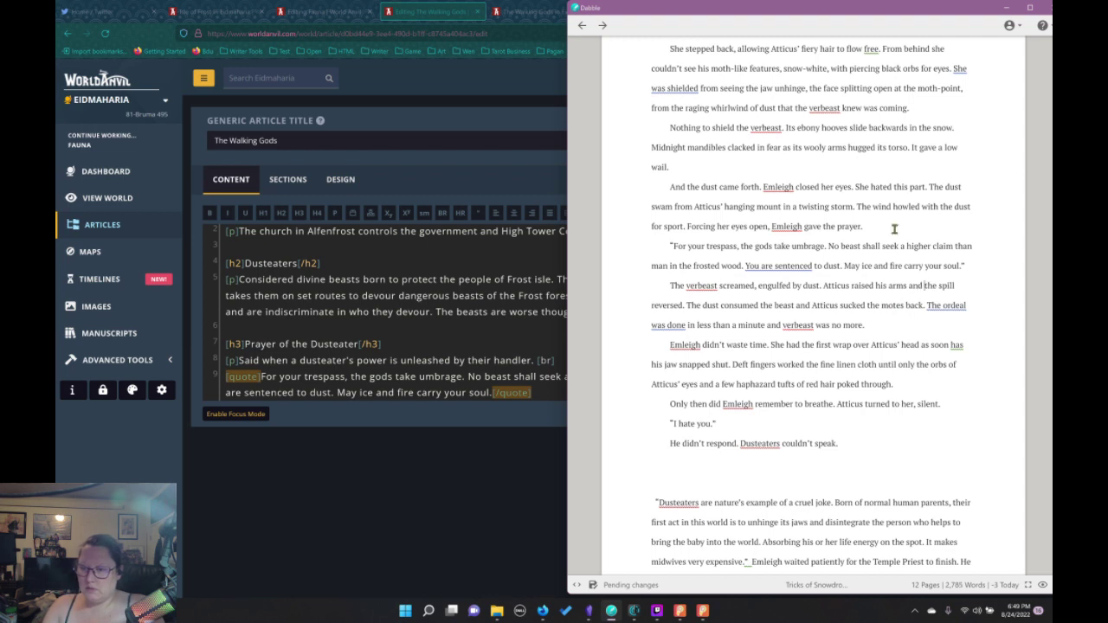
Add a comma after "raised his arms" in the manuscript and review the grammar suggestion for "The ordeal was done"
left_click(682, 305)
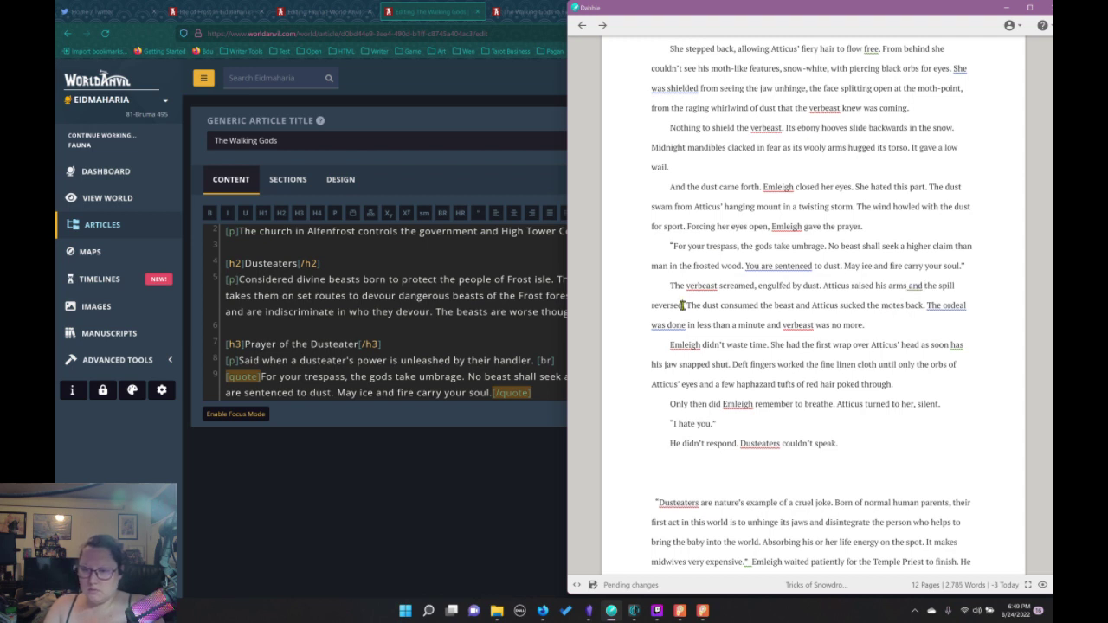
left_click(902, 359)
left_click(915, 287)
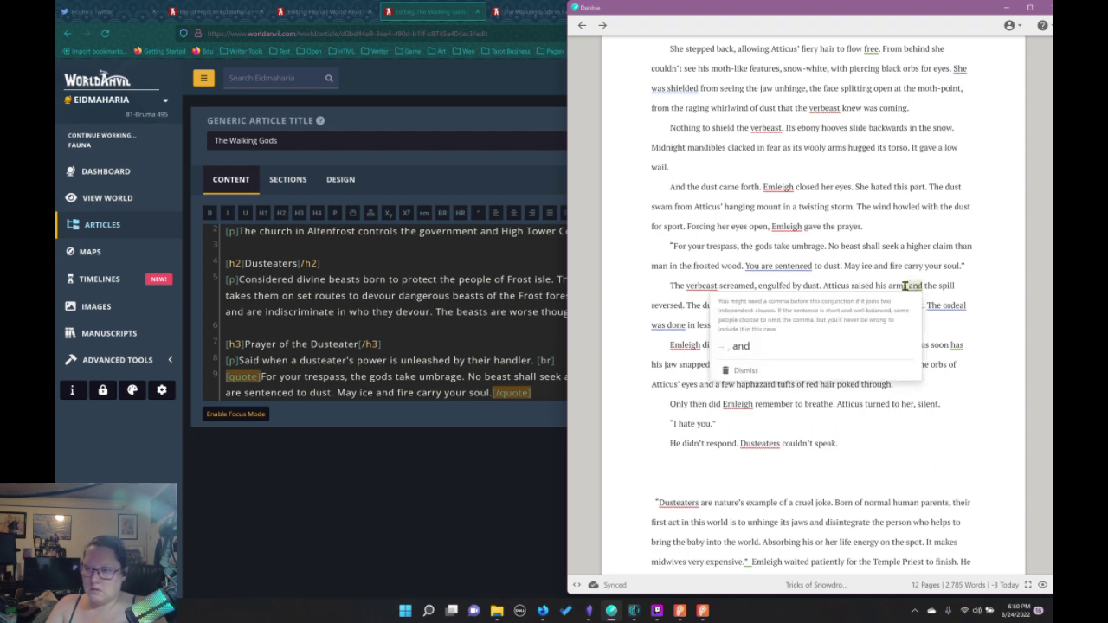
left_click(949, 305)
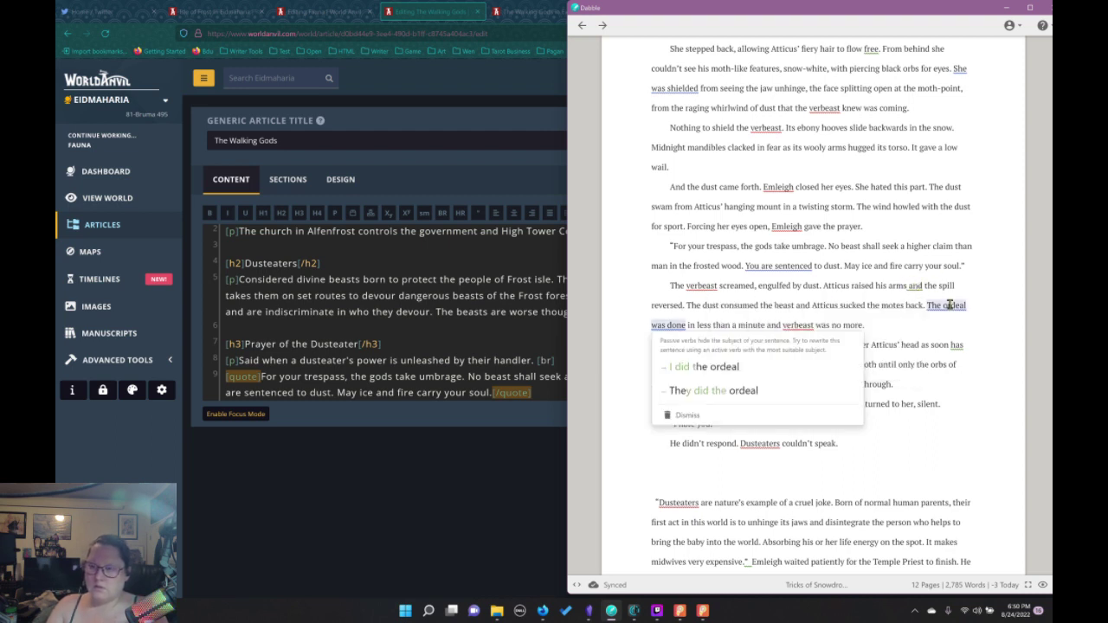
left_click(924, 388)
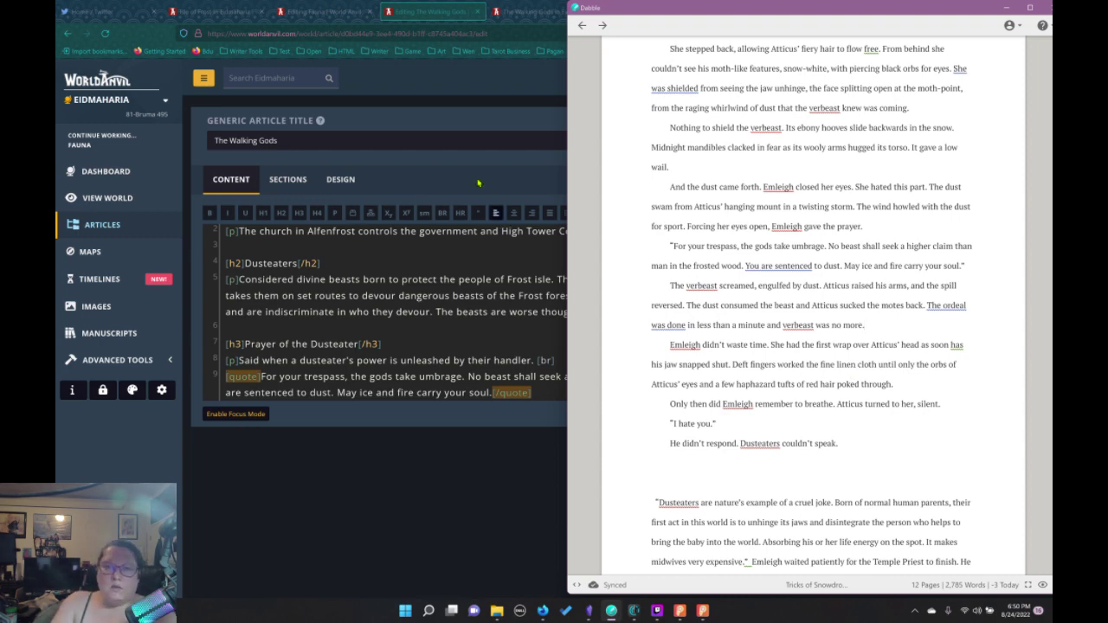
Switch to the Isle of Frost - Characters article in World Anvil and describe Emleigh as "- a handler of the Church."
left_click(364, 16)
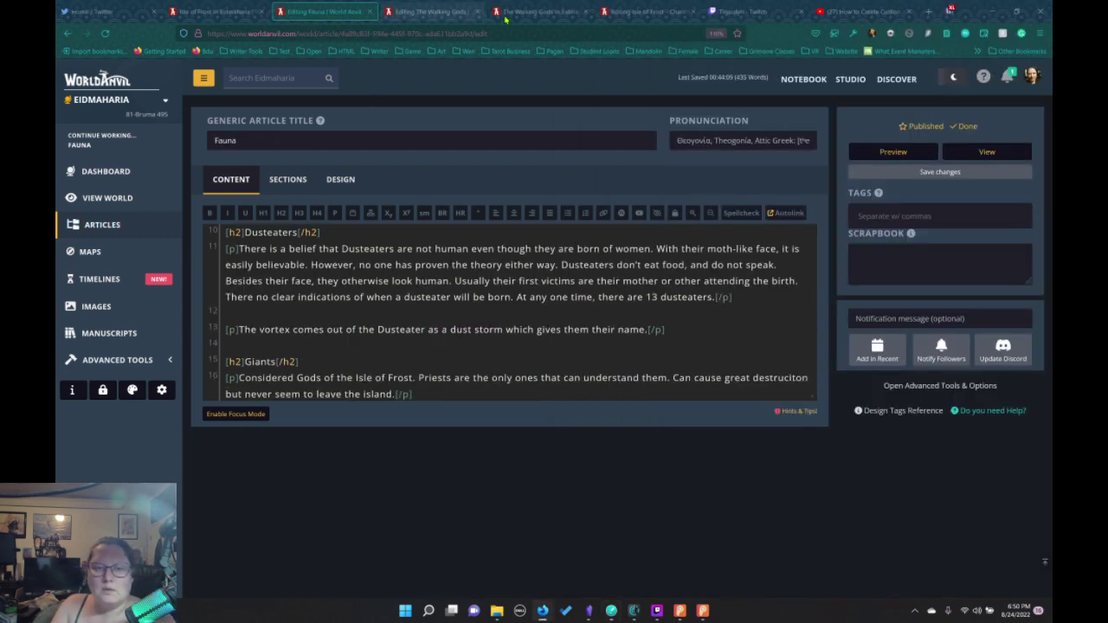
left_click(536, 11)
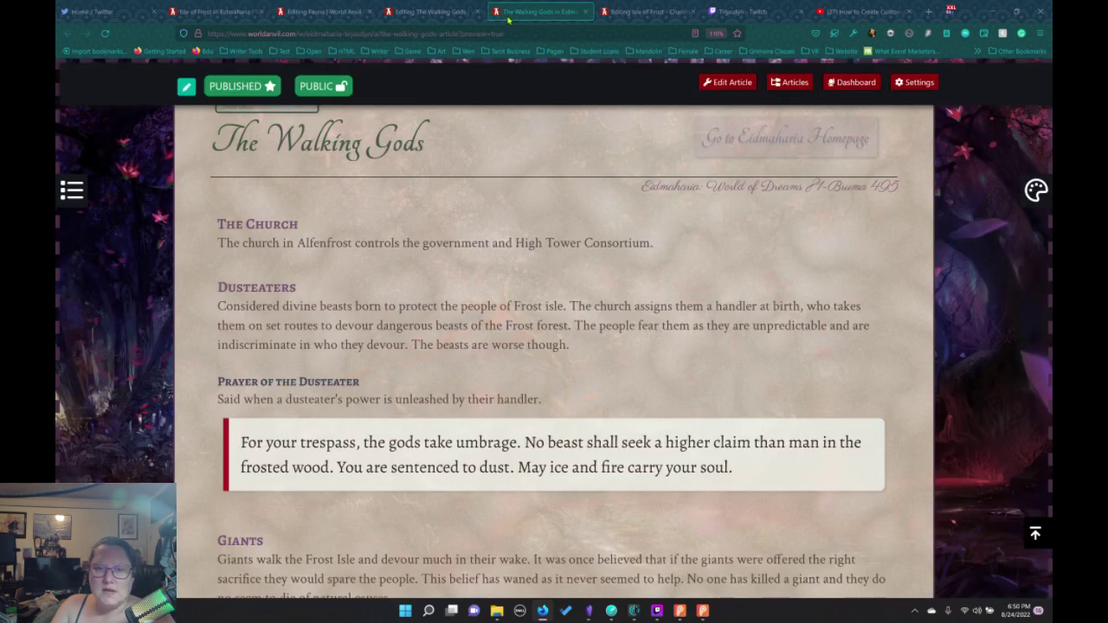
left_click(430, 11)
left_click(648, 12)
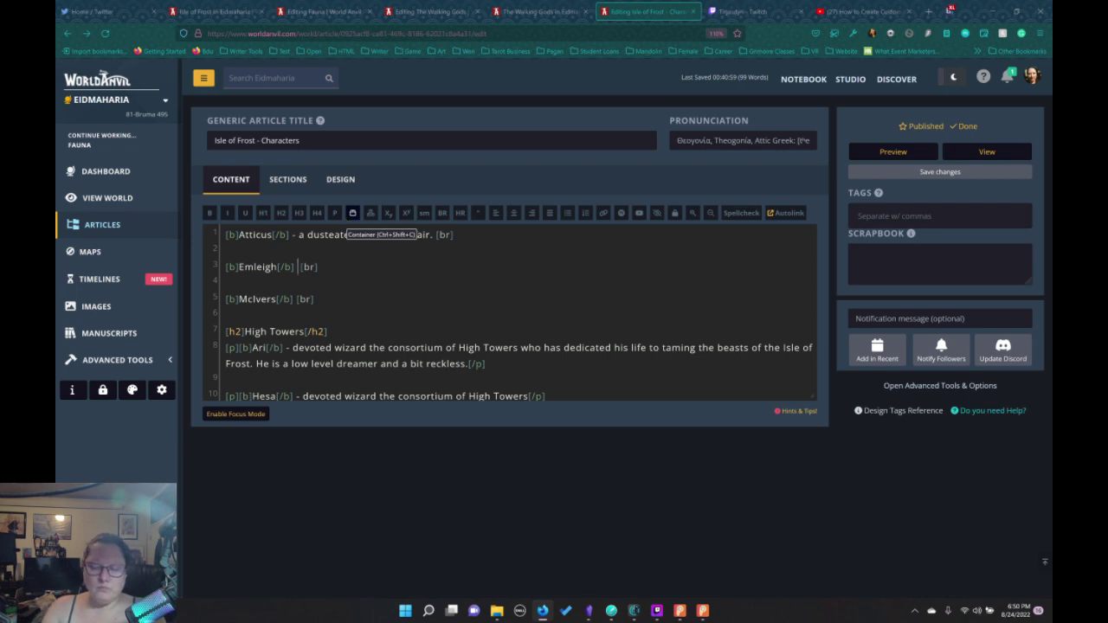
type("- ")
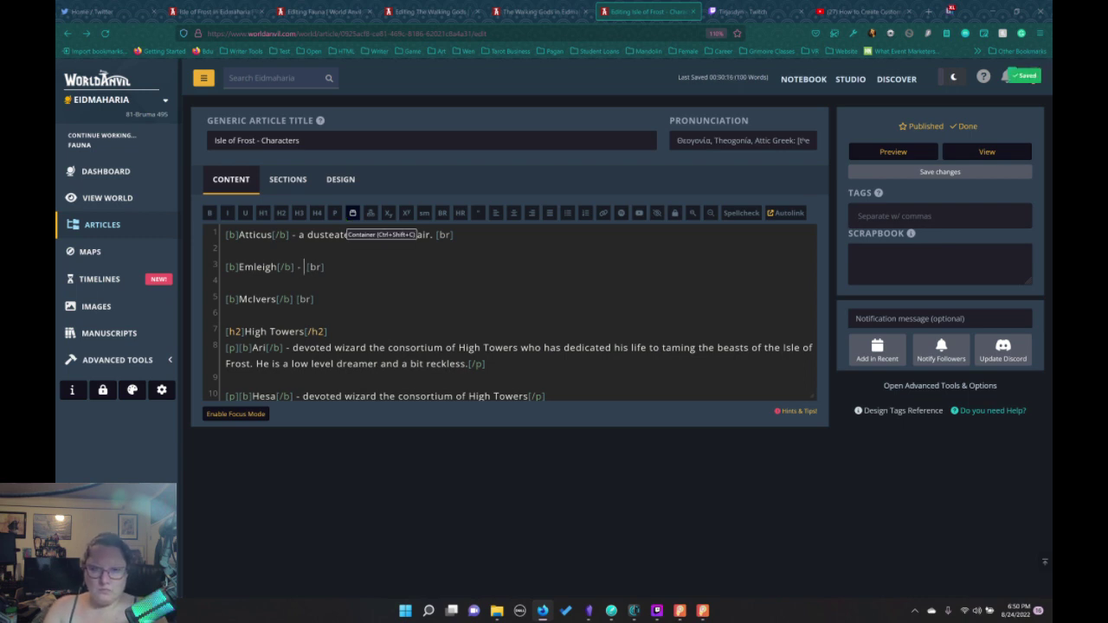
type("a handler of the ")
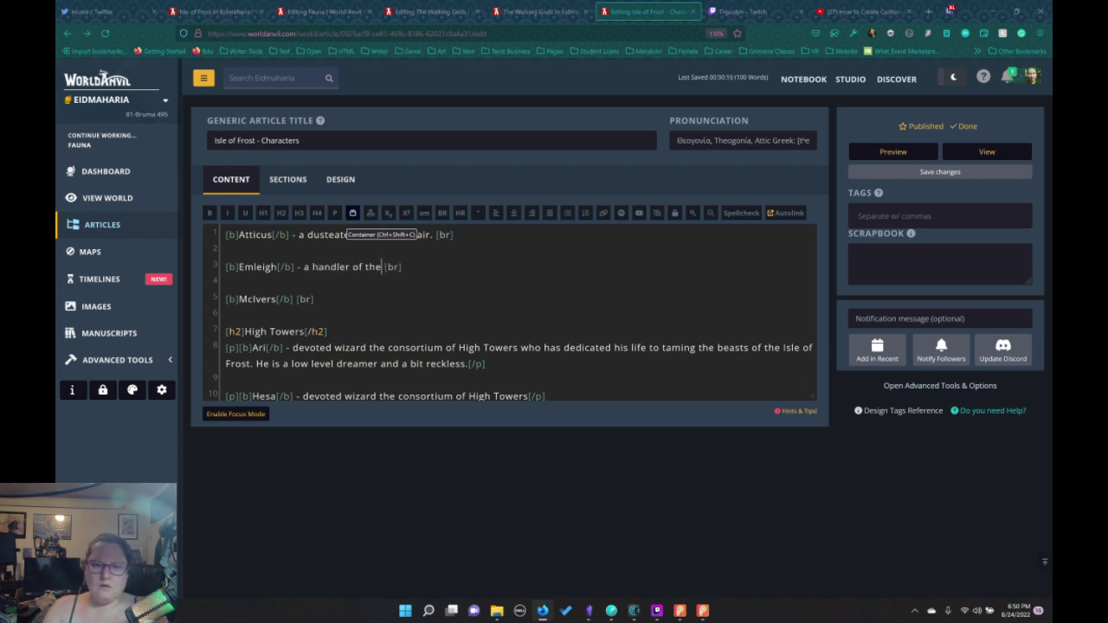
type("Church.")
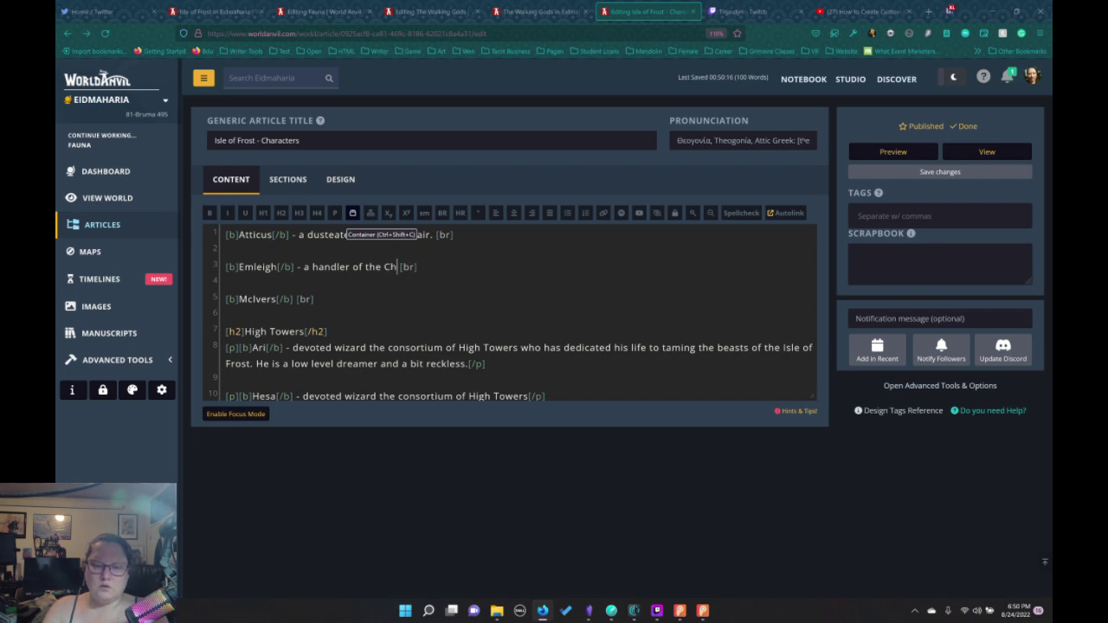
Extend Emleigh's entry with "She dislikes her job. She is Atticus second handler."
type(" She disl")
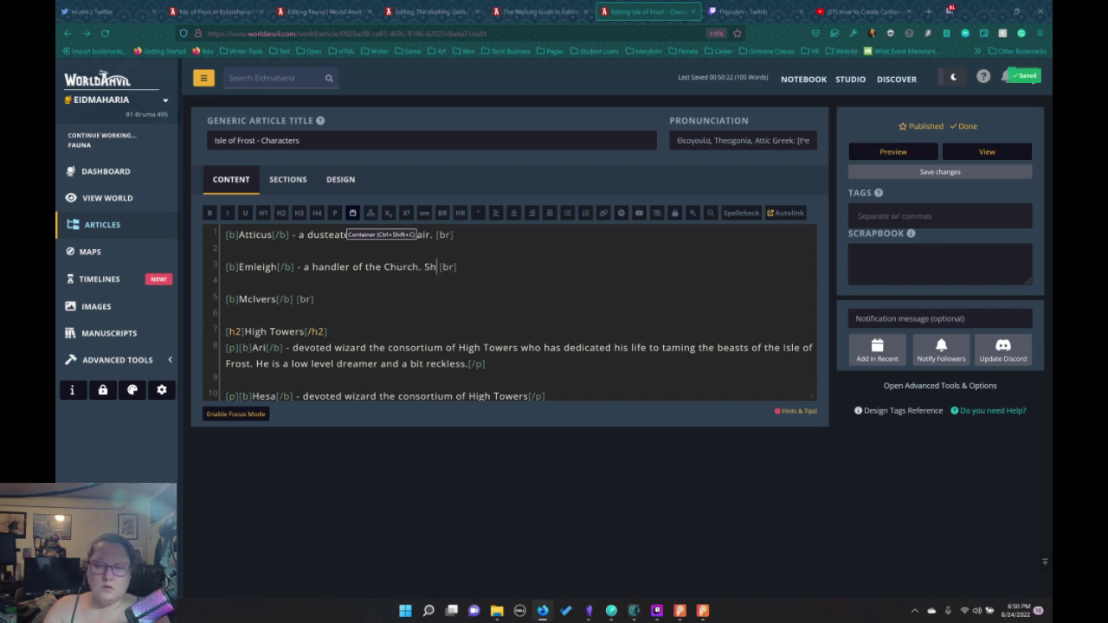
type("ikes ehr")
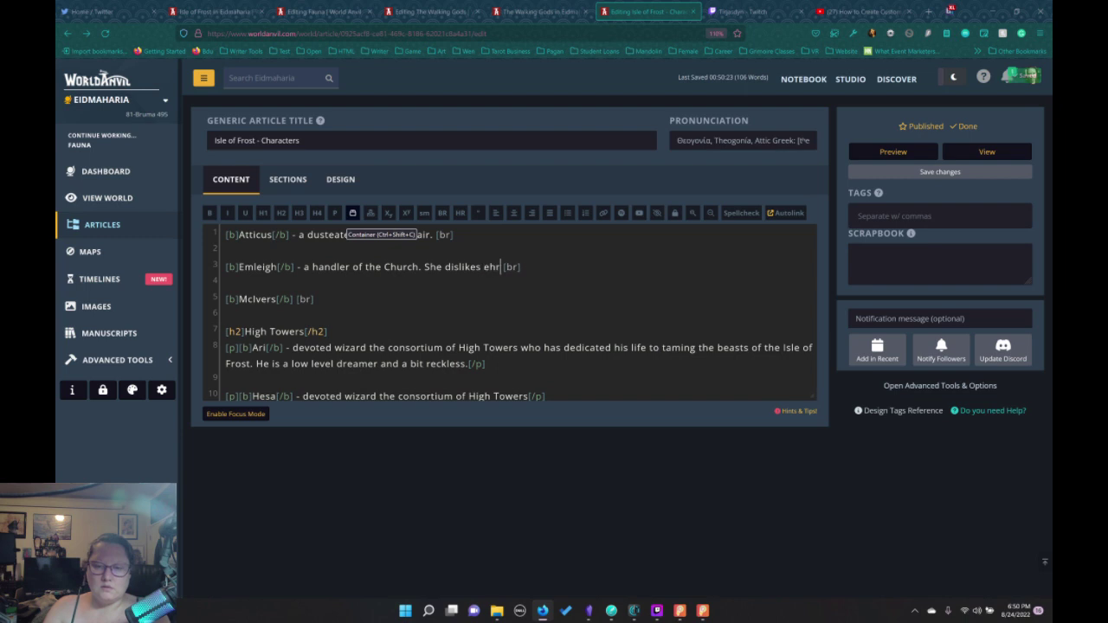
key("BackSpace")
key("BackSpace")
type("her job. ")
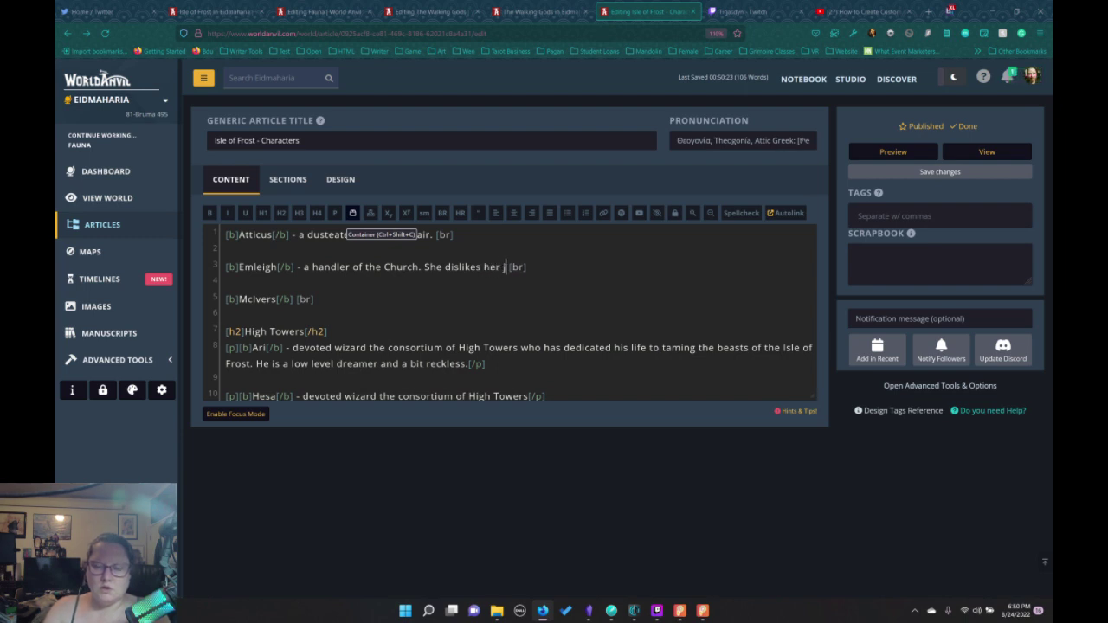
type("She is At")
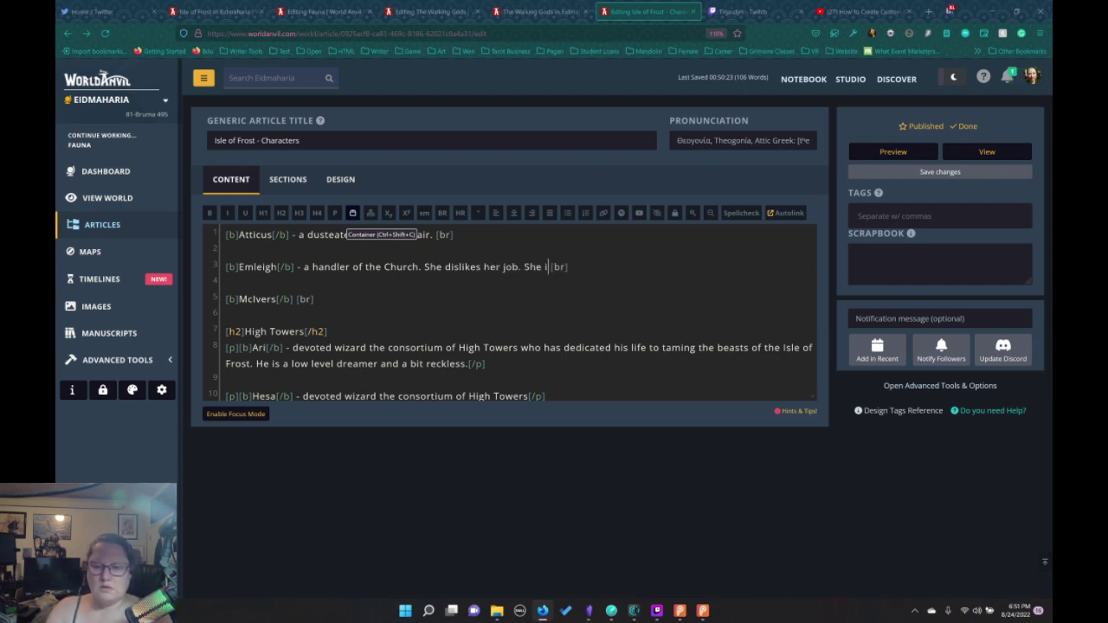
type("ticus second ")
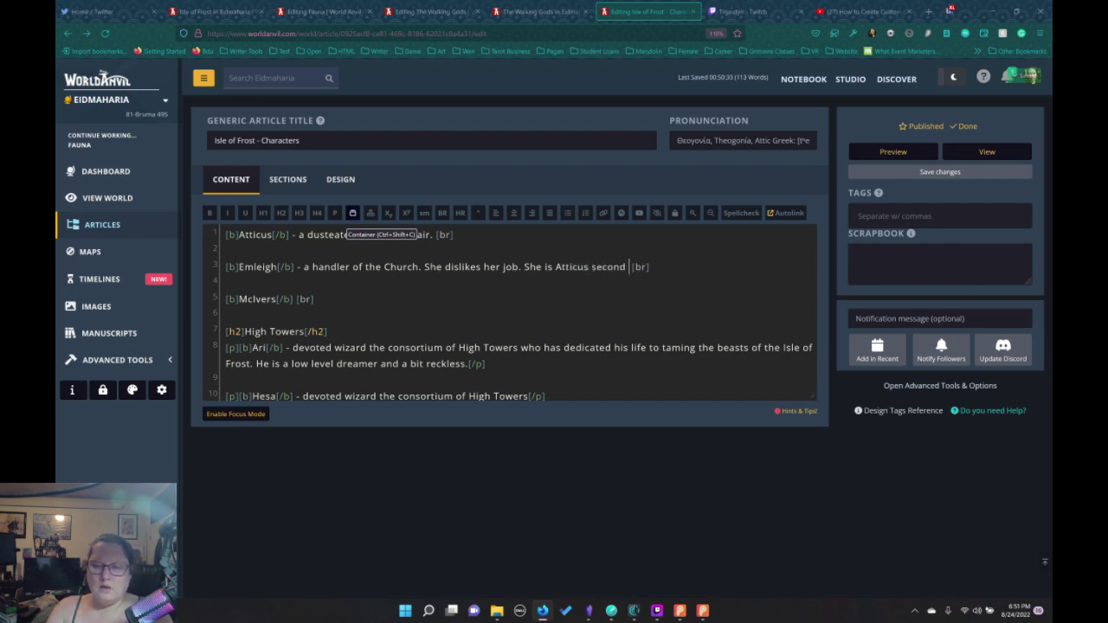
type("handler.")
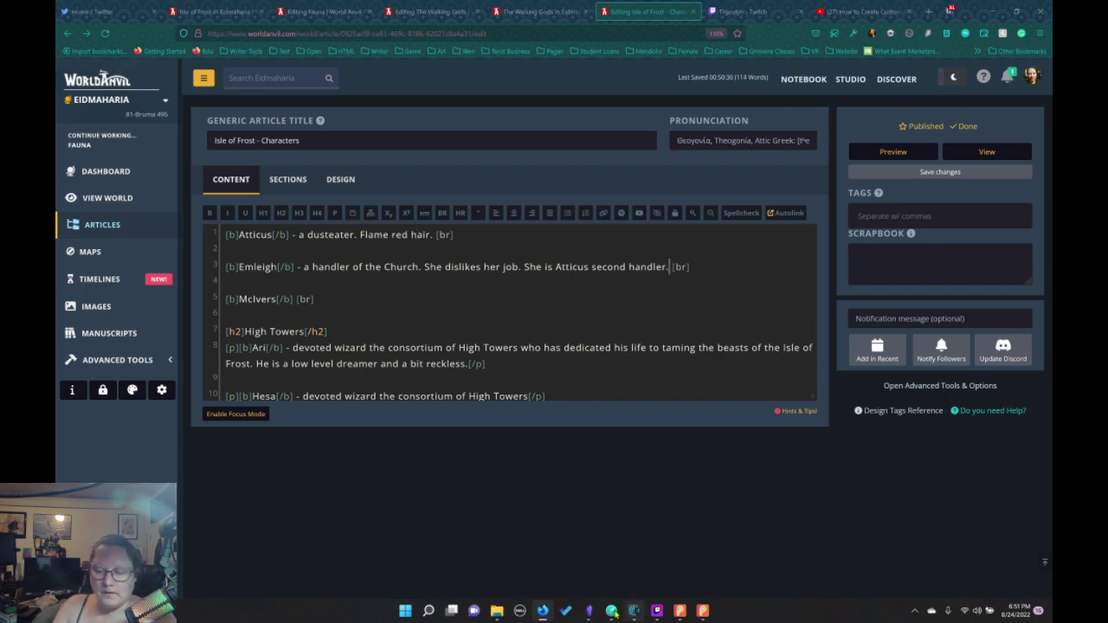
Switch to the Dabble manuscript and add the flagged word "Emleigh" to the spelling dictionary
left_click(633, 607)
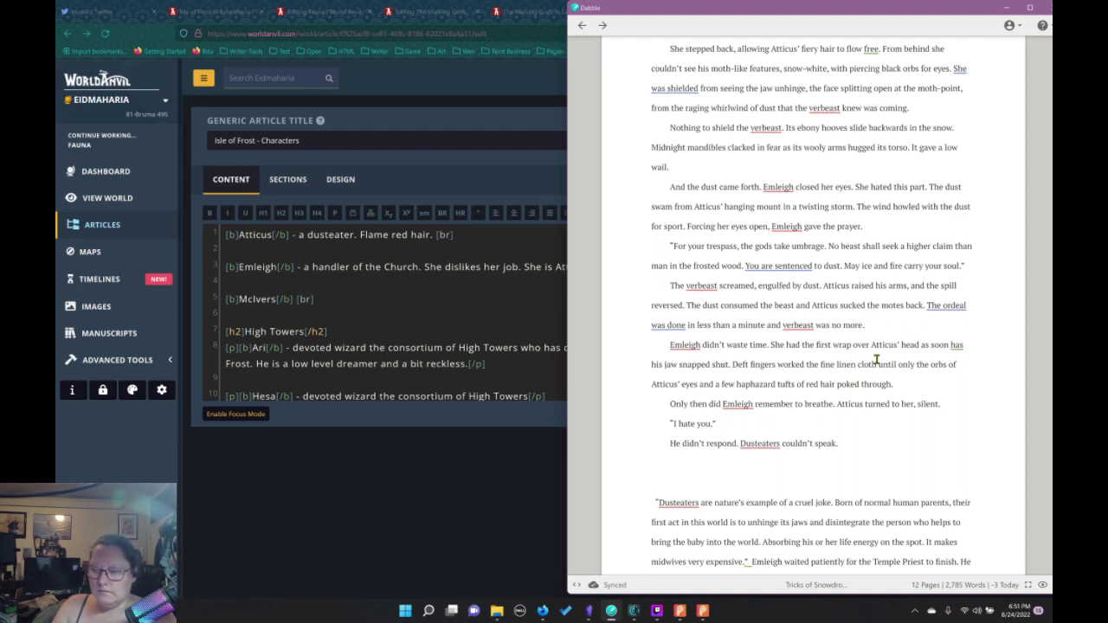
scroll(873, 357, "down", 2)
right_click(687, 242)
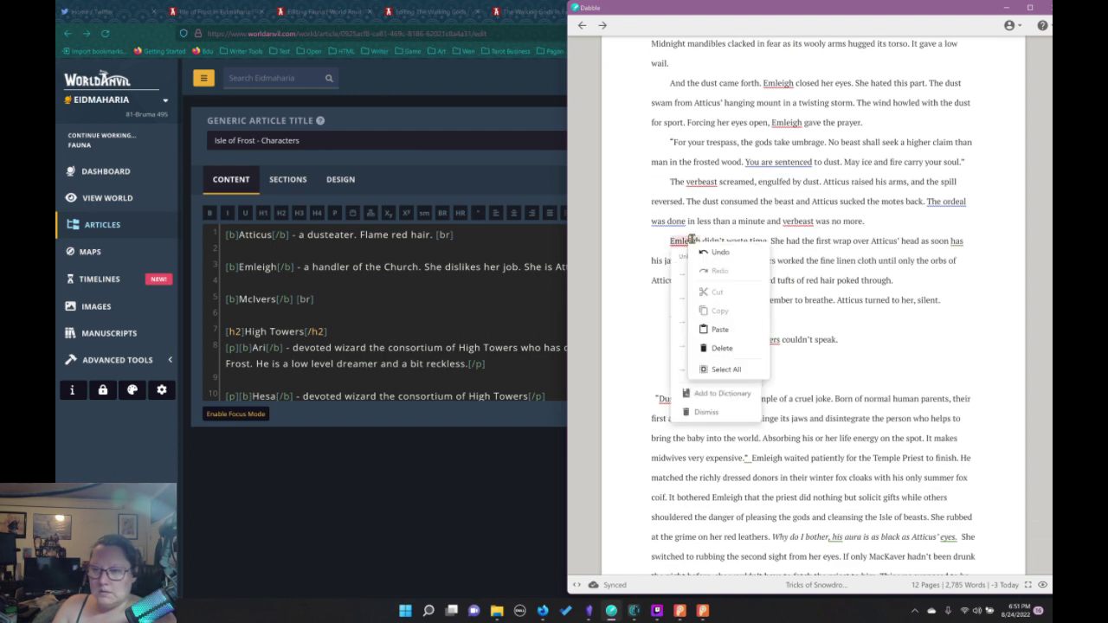
left_click(810, 252)
right_click(687, 241)
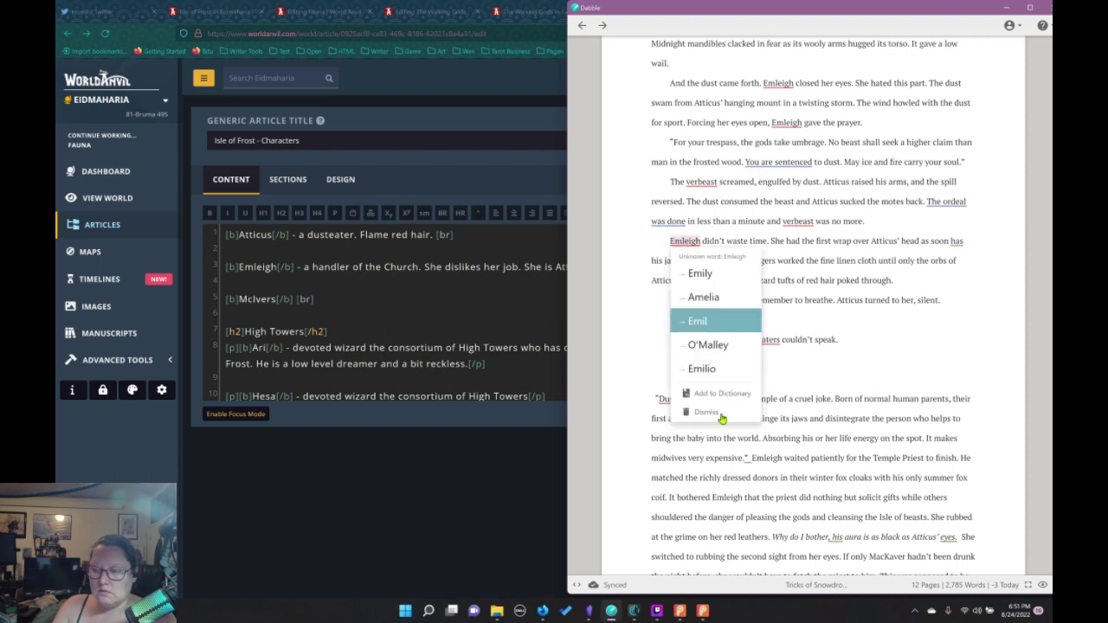
left_click(698, 459)
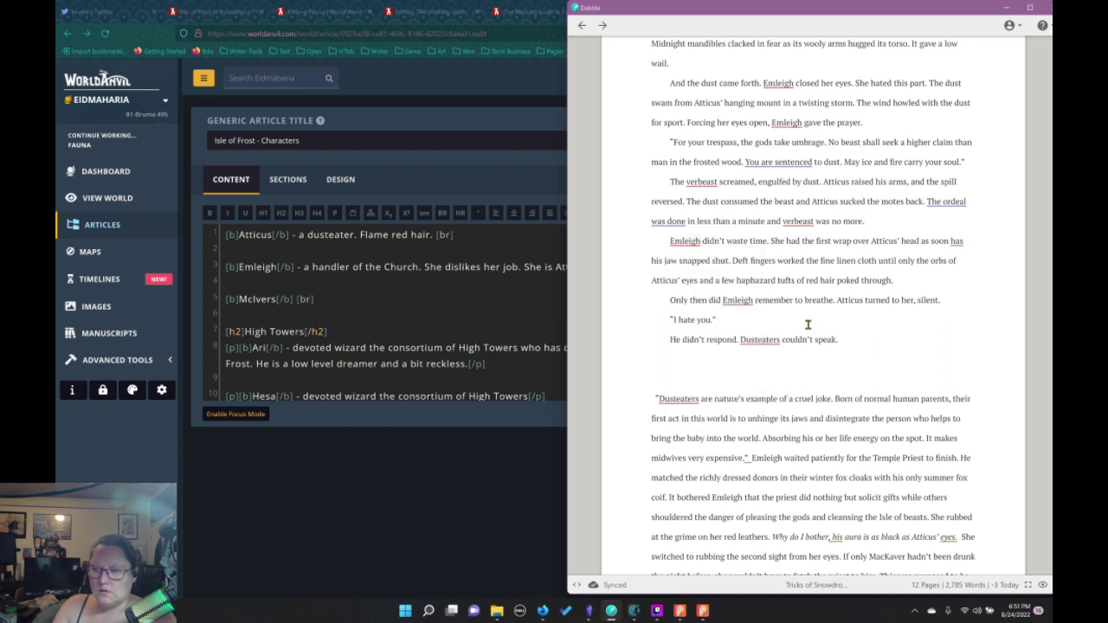
Add the flagged words "verbeast" and "Dusteaters" to the spelling dictionary
right_click(703, 182)
left_click(678, 187)
right_click(693, 183)
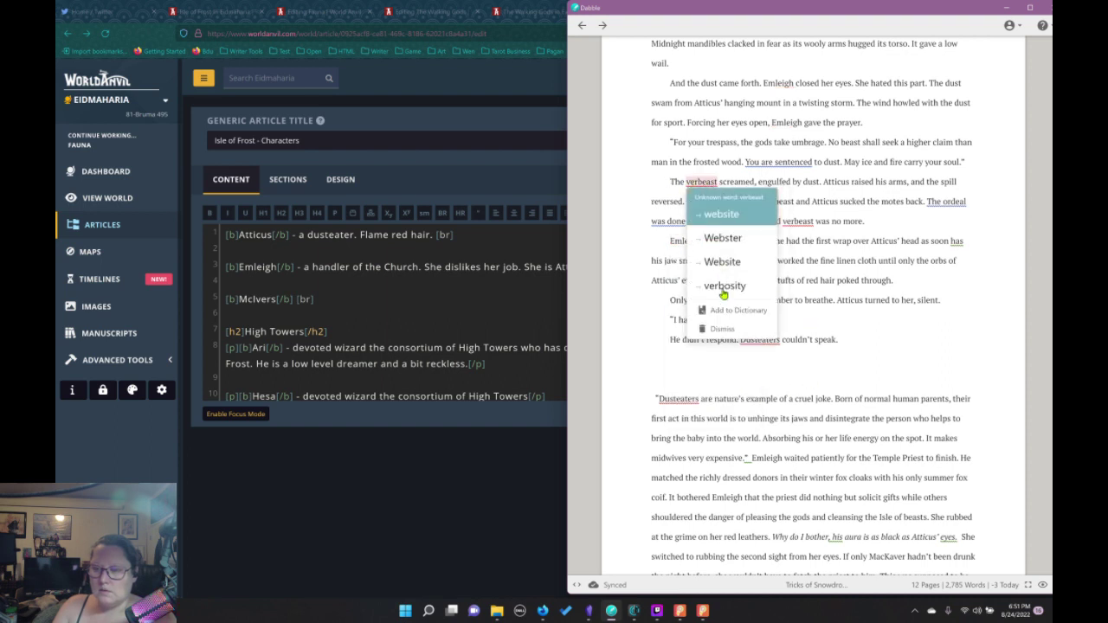
left_click(723, 311)
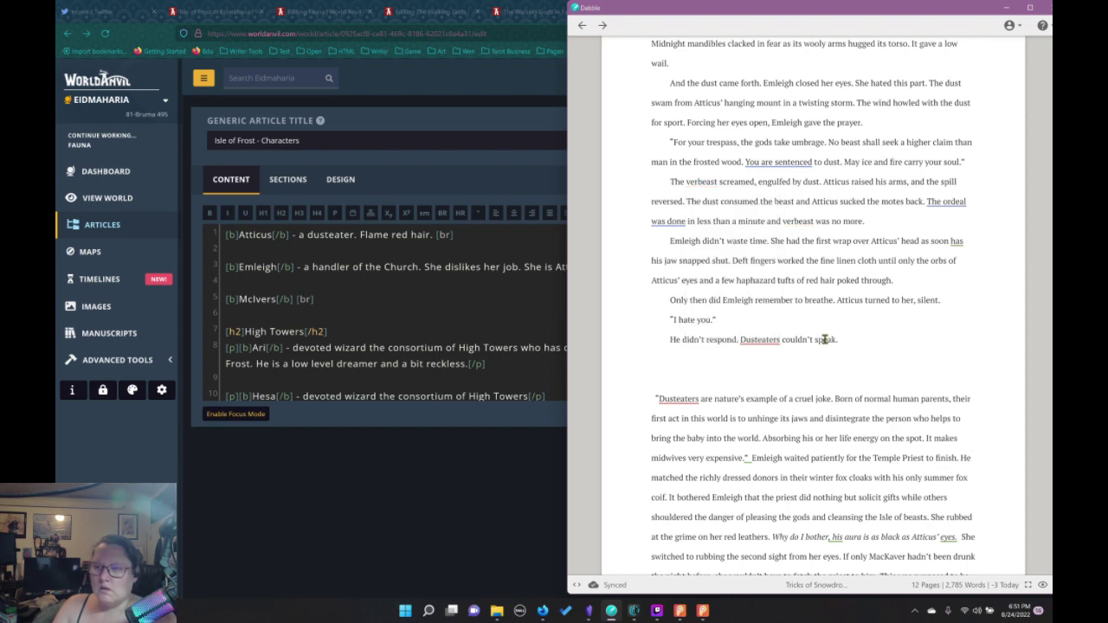
scroll(856, 328, "down", 1)
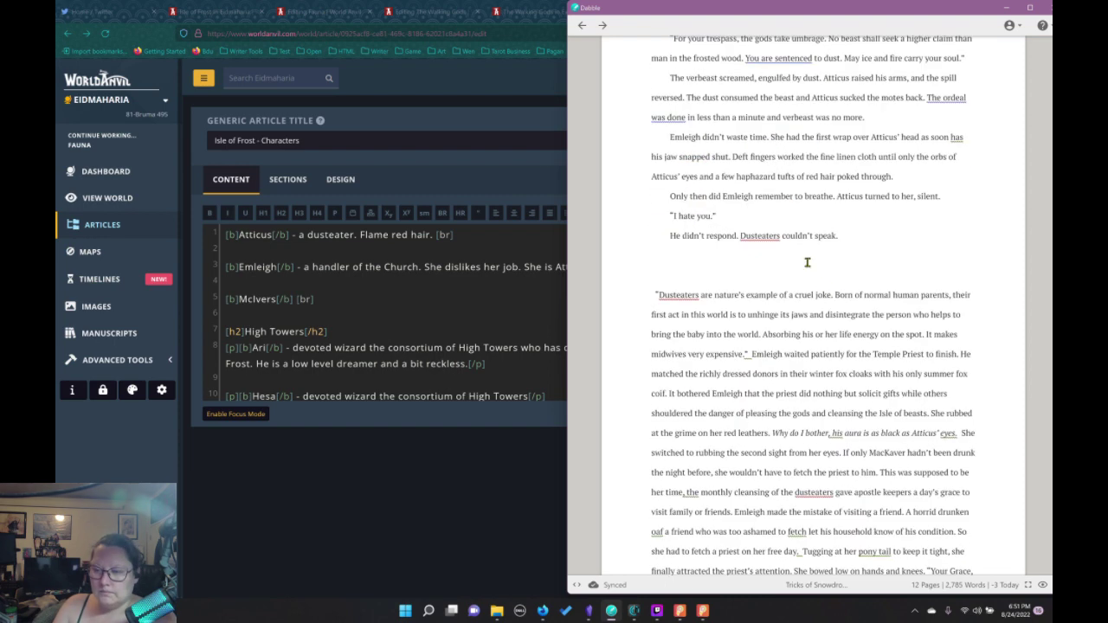
right_click(770, 236)
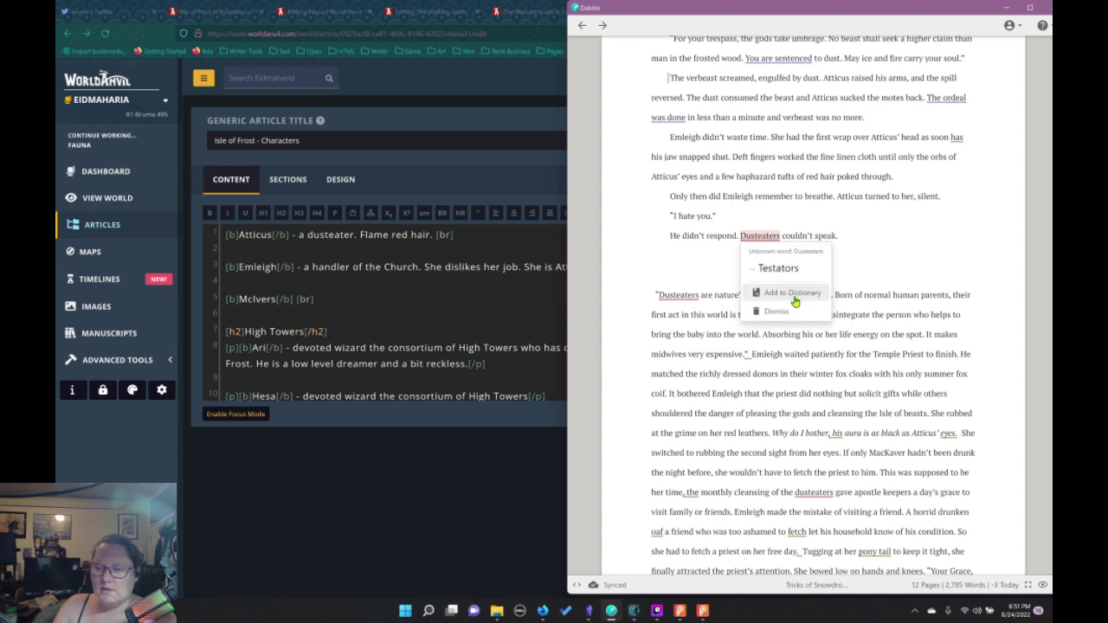
left_click(793, 294)
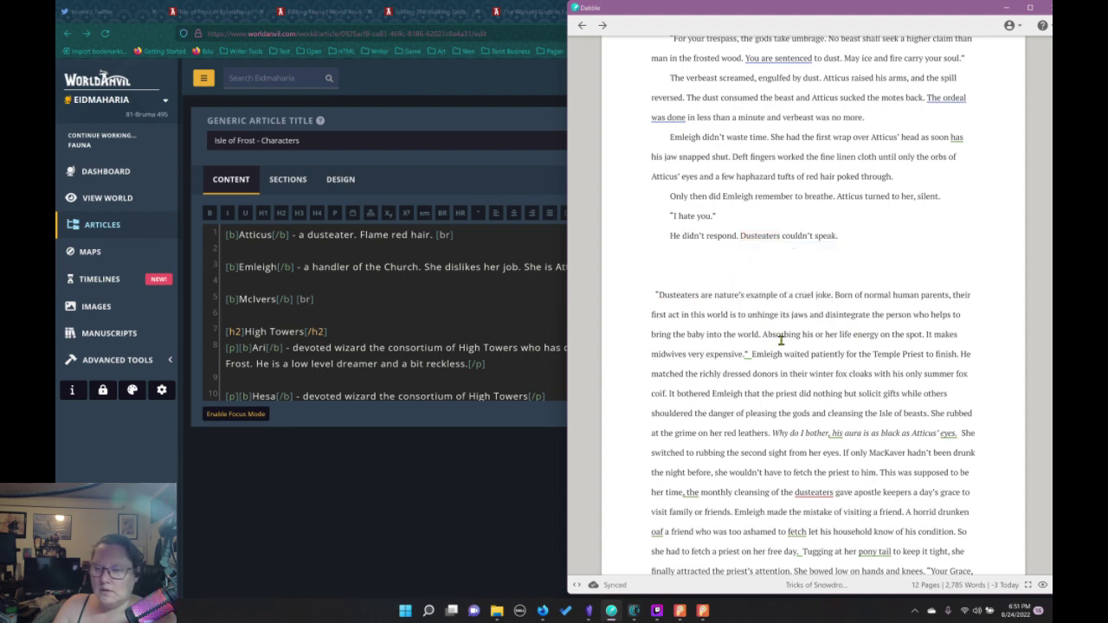
Remove the blank lines between "Dusteaters couldn't speak." and the paragraph starting "Dusteaters are nature's example", keeping them as separate paragraphs
scroll(783, 340, "down", 2)
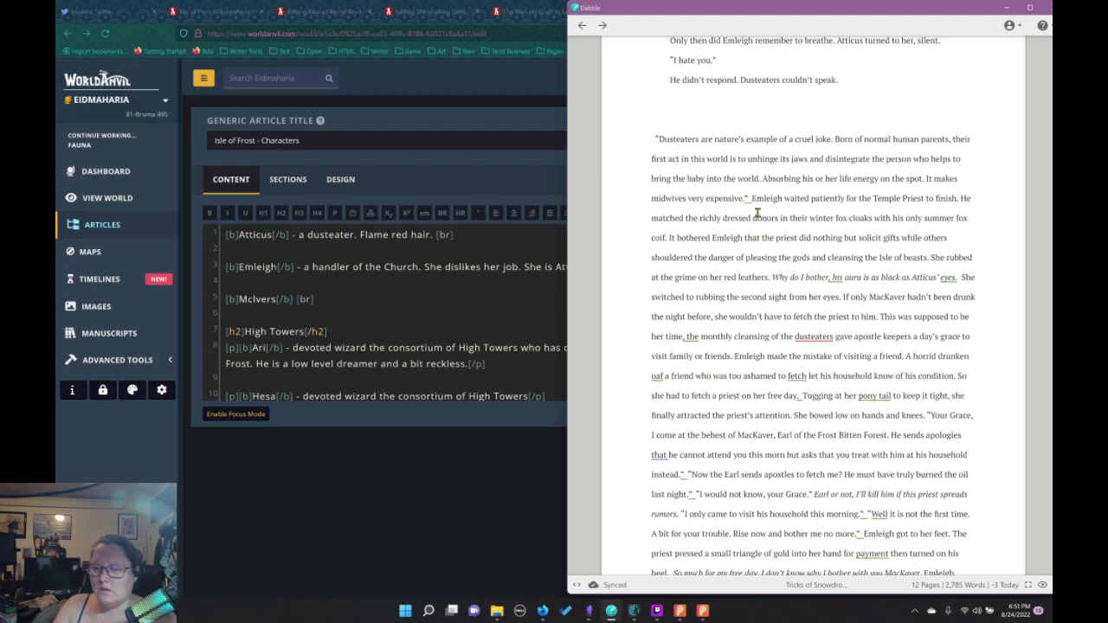
left_click(677, 106)
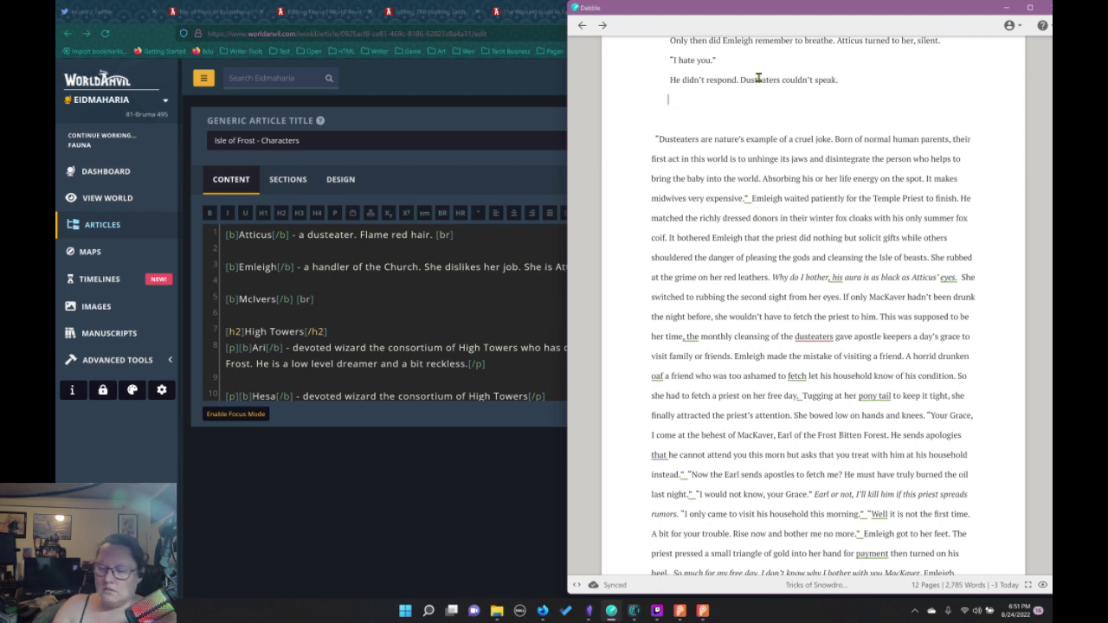
key("Delete")
key("Delete")
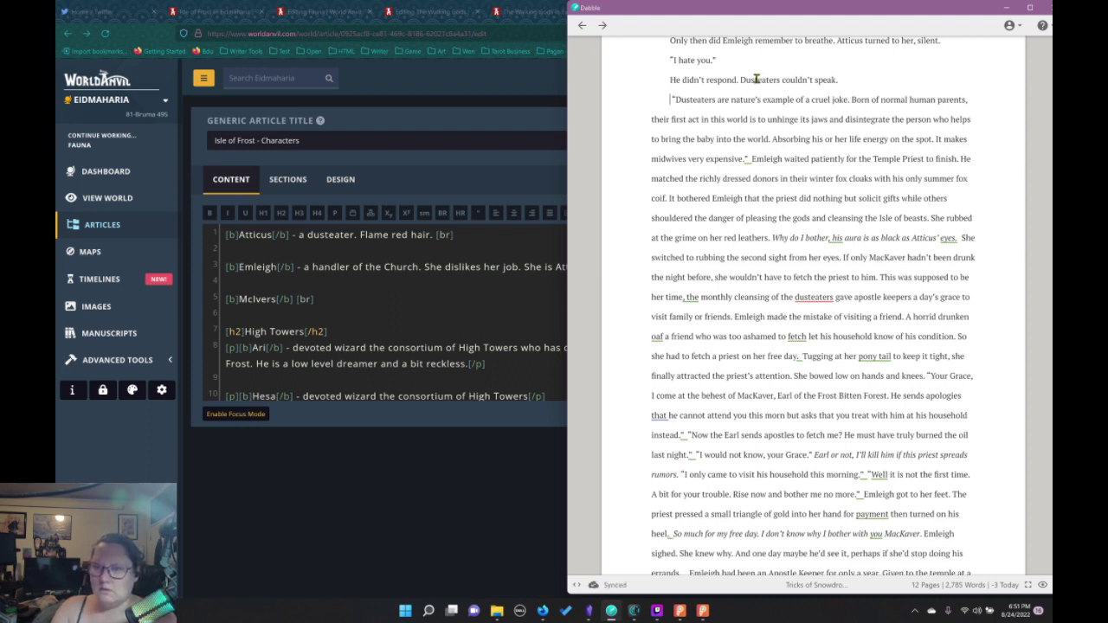
key("Delete")
key("Delete")
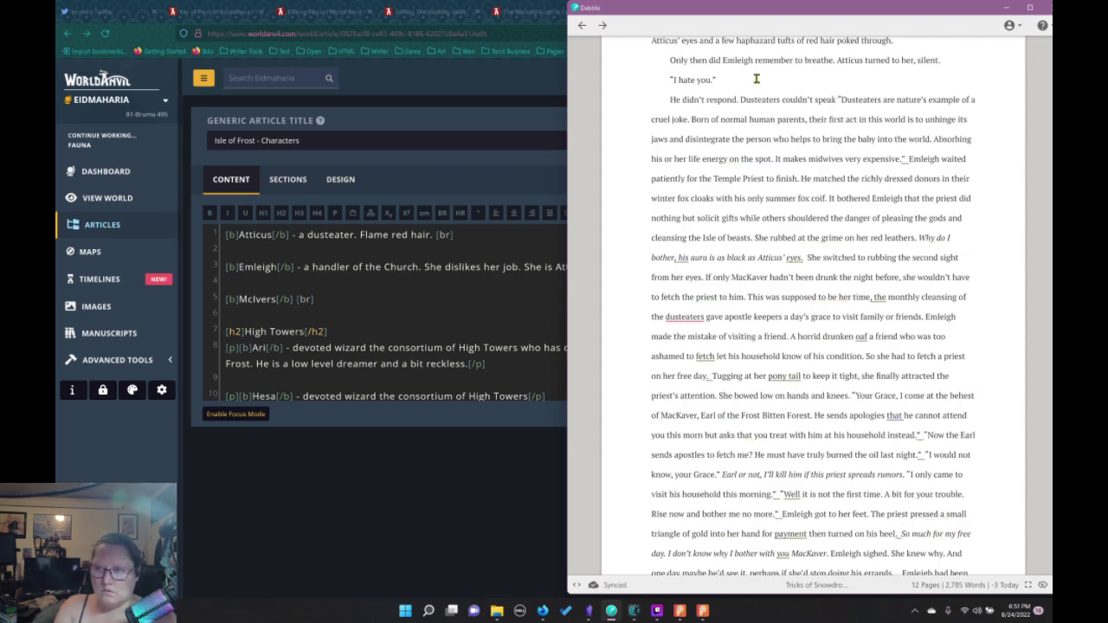
type(".")
key("Return")
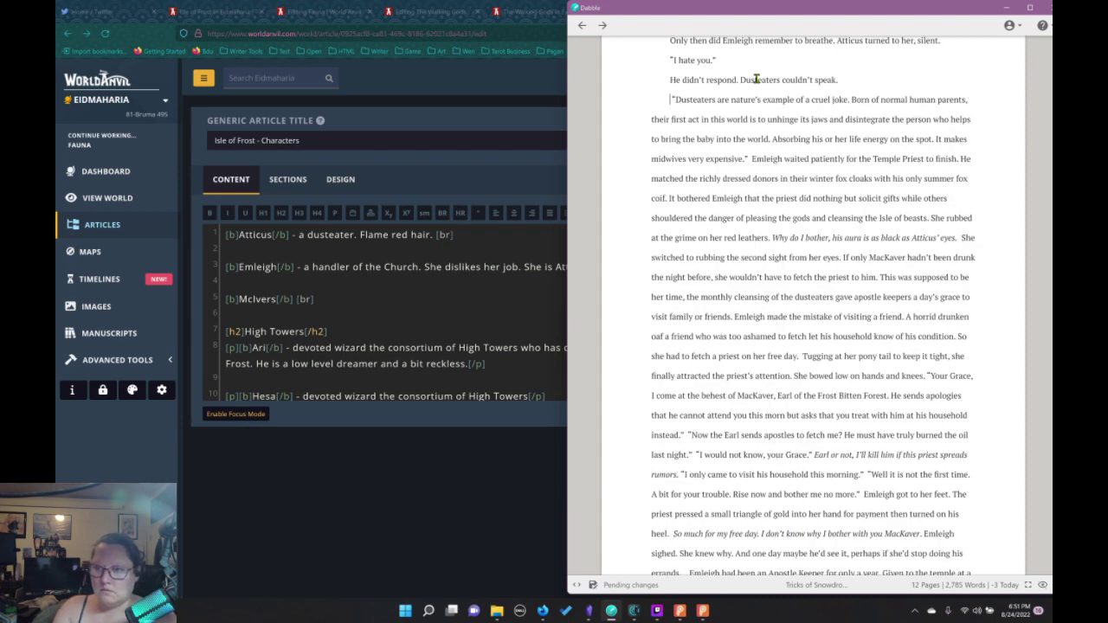
Insert a single blank line after "Dusteaters couldn't speak." to separate it from the next scene
scroll(814, 260, "up", 3)
left_click(859, 287)
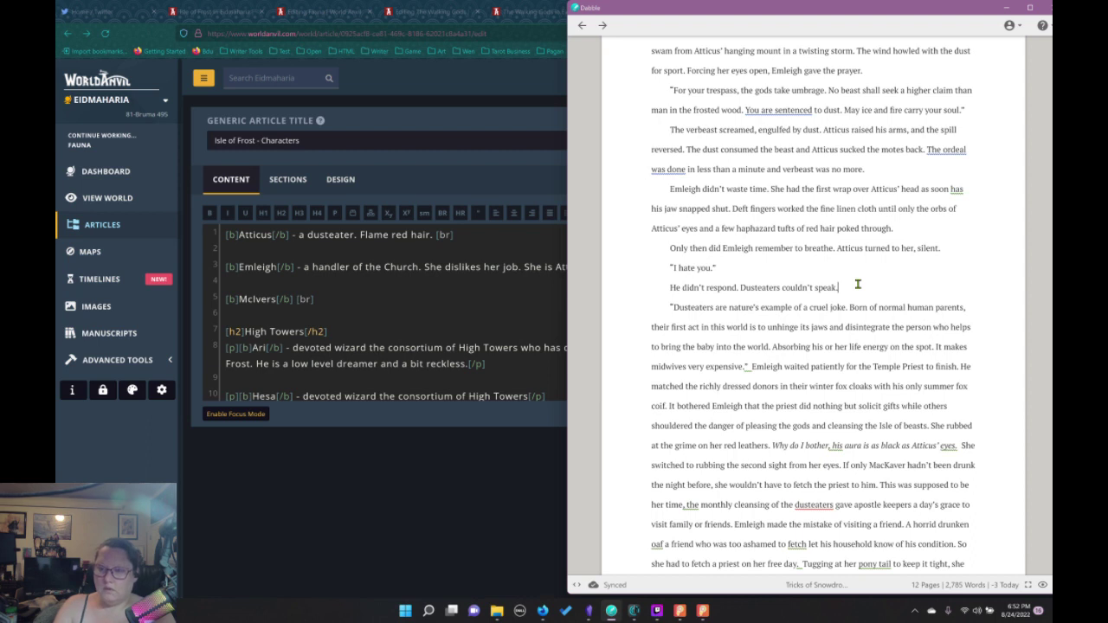
key("Return")
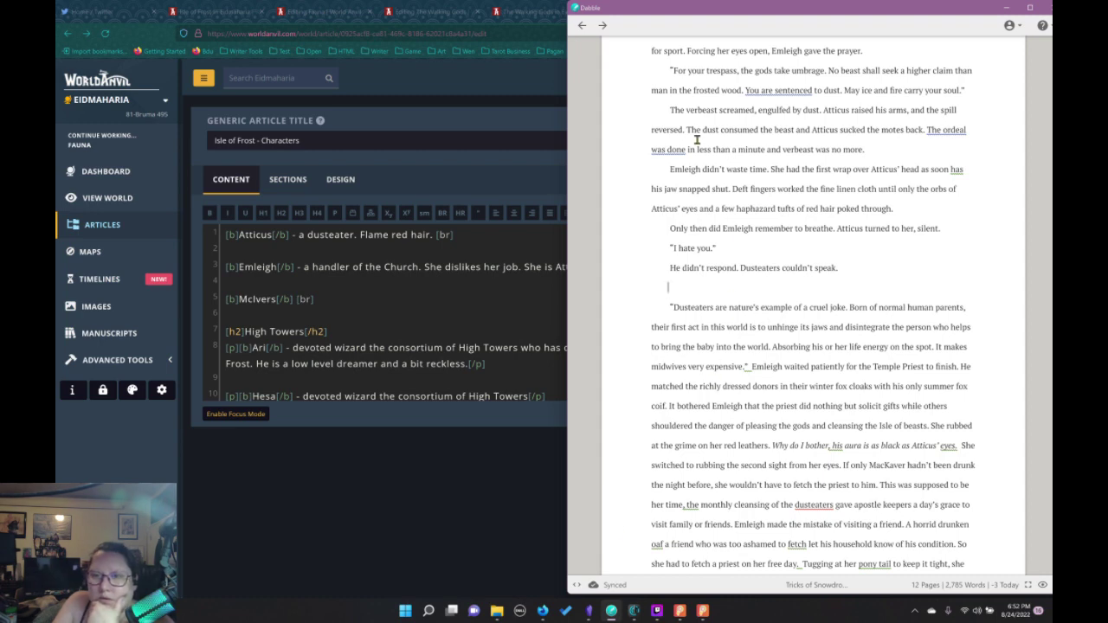
Look over the next scene in the manuscript and return to the Fauna article's editor in World Anvil
scroll(870, 384, "down", 3)
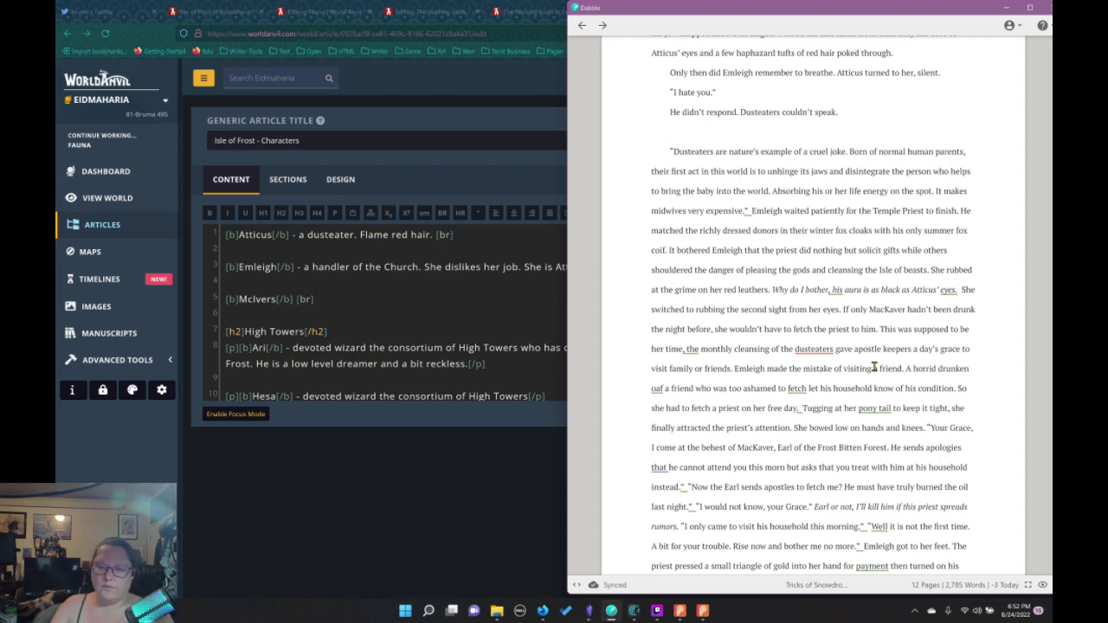
left_click(417, 307)
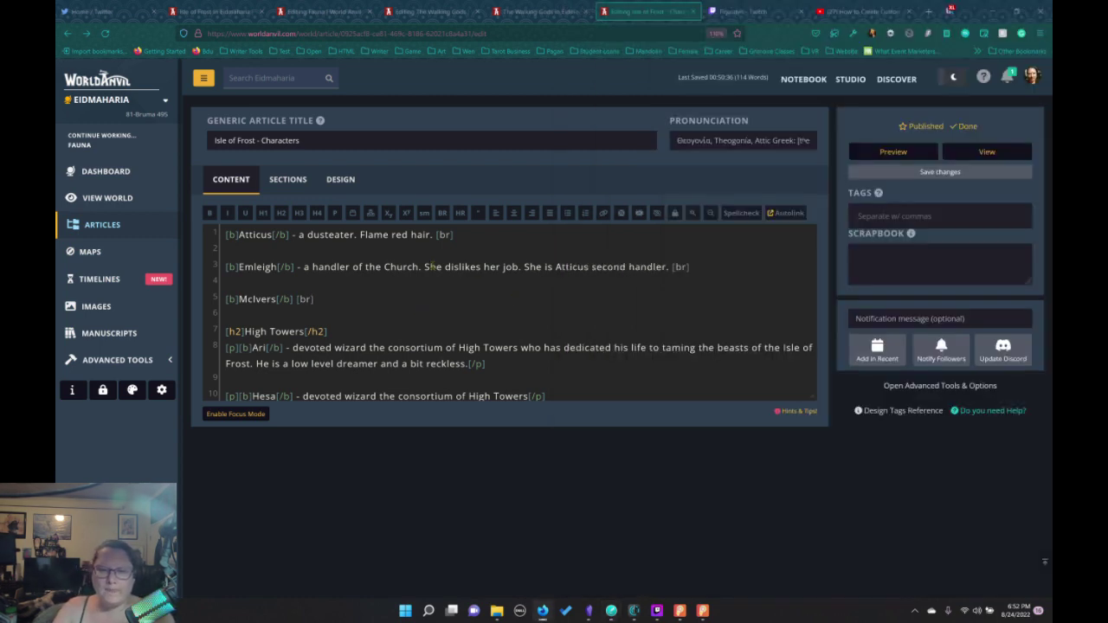
left_click(319, 10)
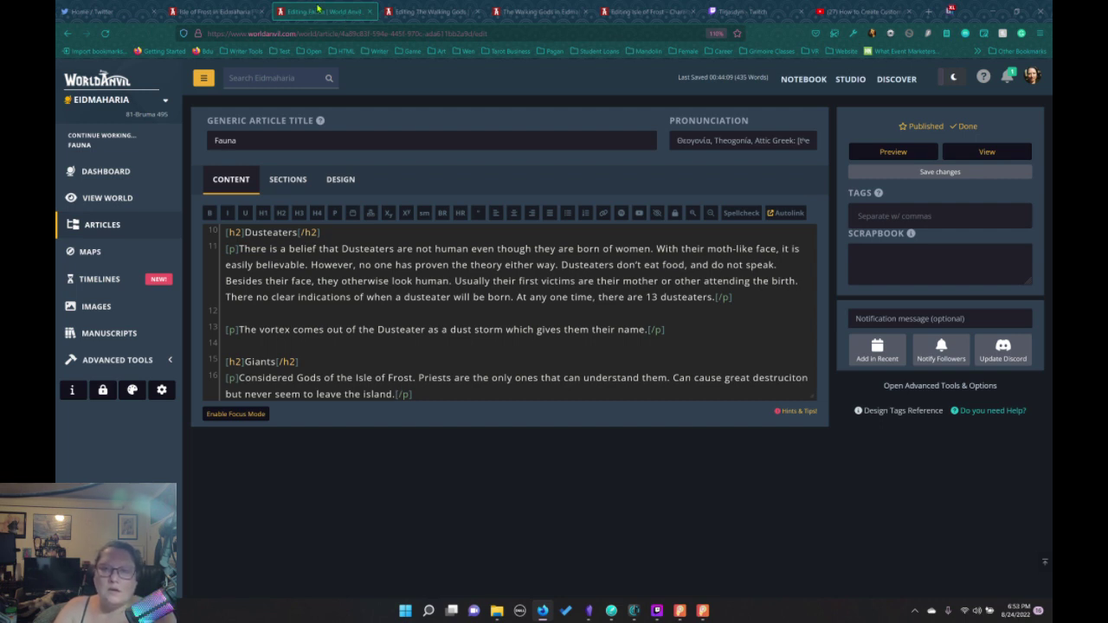
In the editor of The Walking Gods article, add an H2 heading "Handlers" between the Church paragraph and the Dusteaters heading
left_click(537, 12)
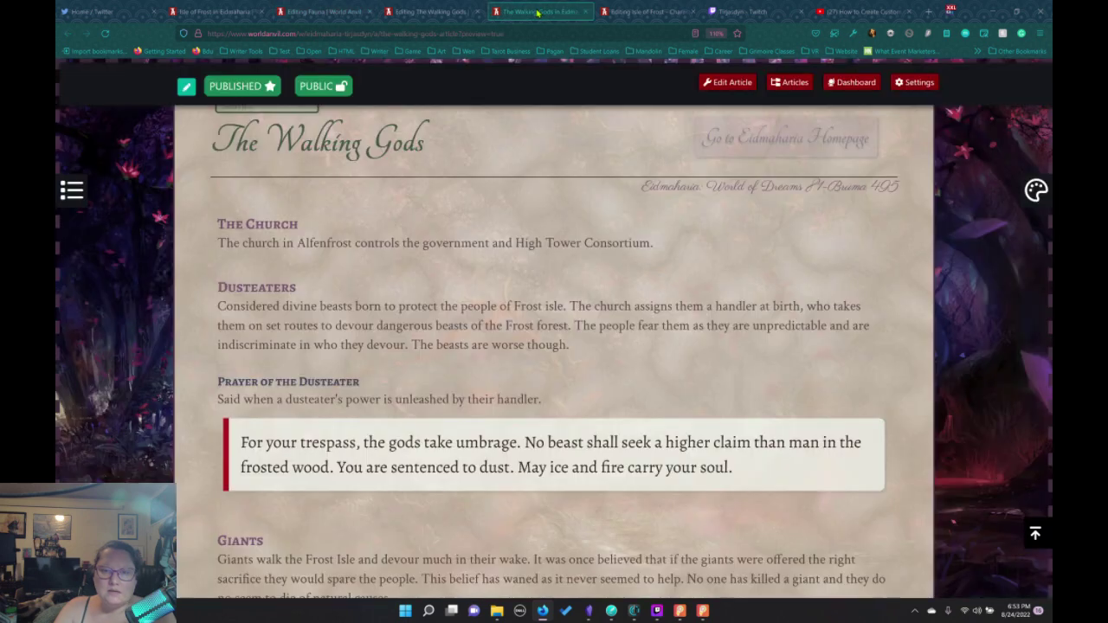
left_click(431, 11)
left_click(620, 12)
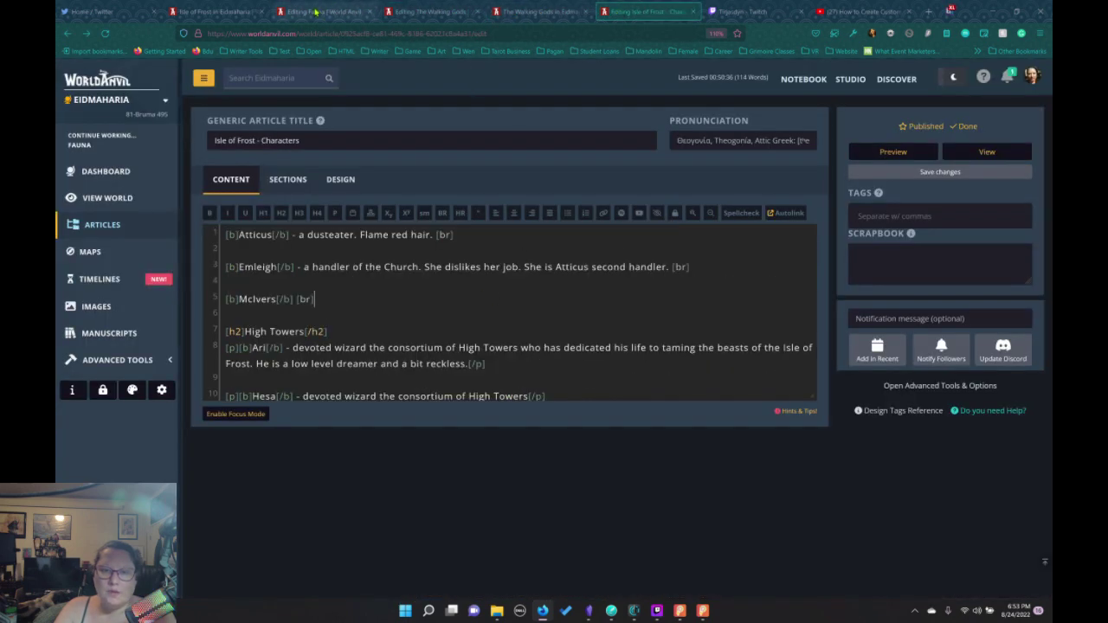
left_click(537, 11)
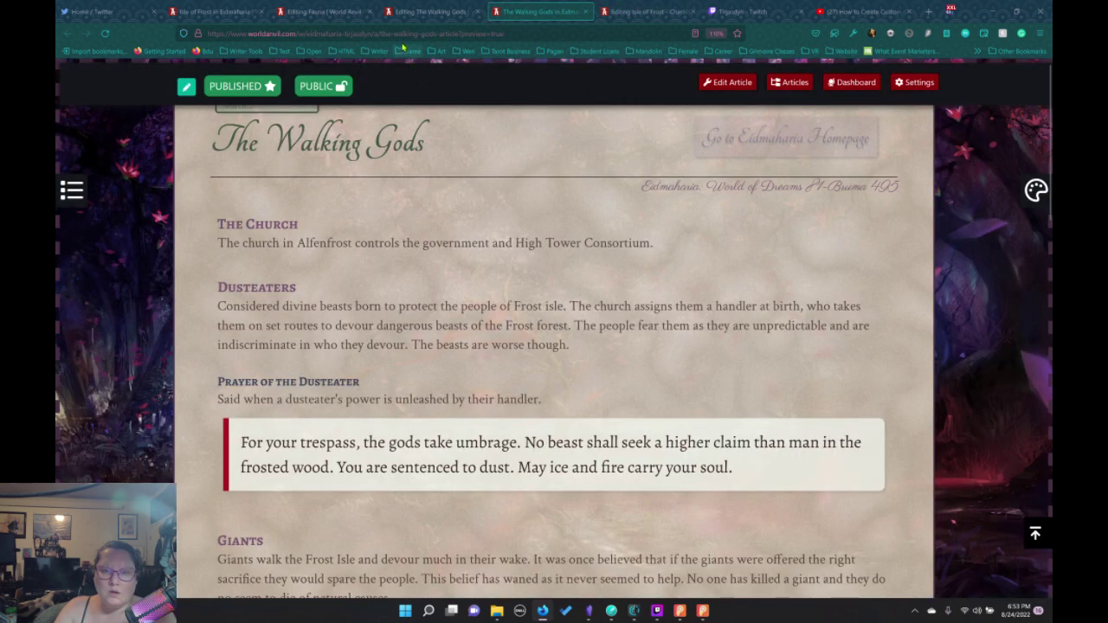
left_click(427, 11)
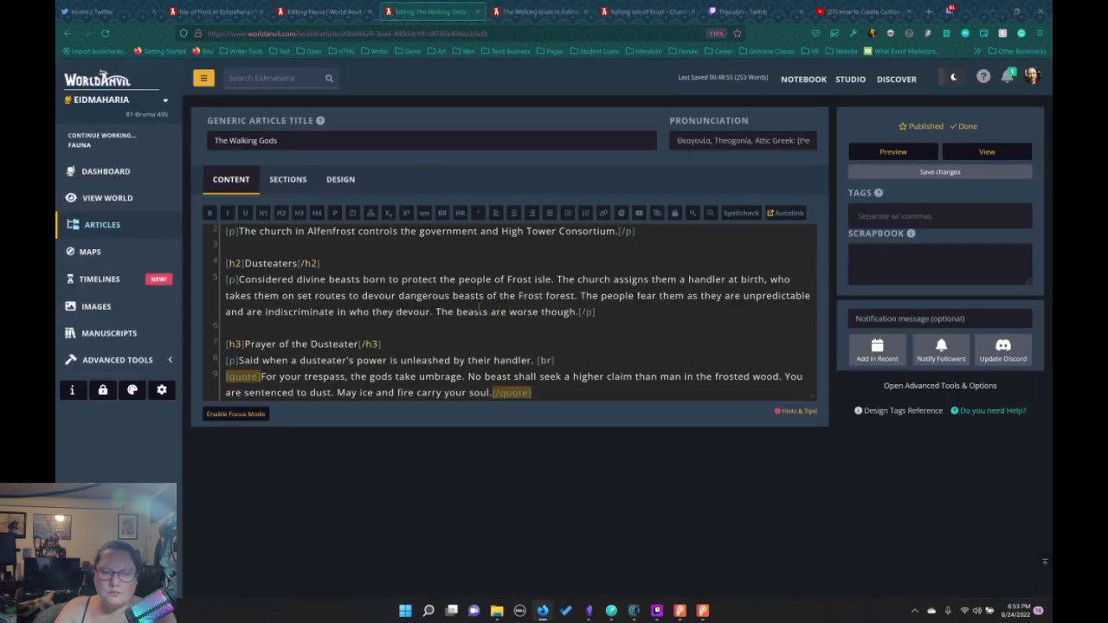
scroll(475, 310, "up", 1)
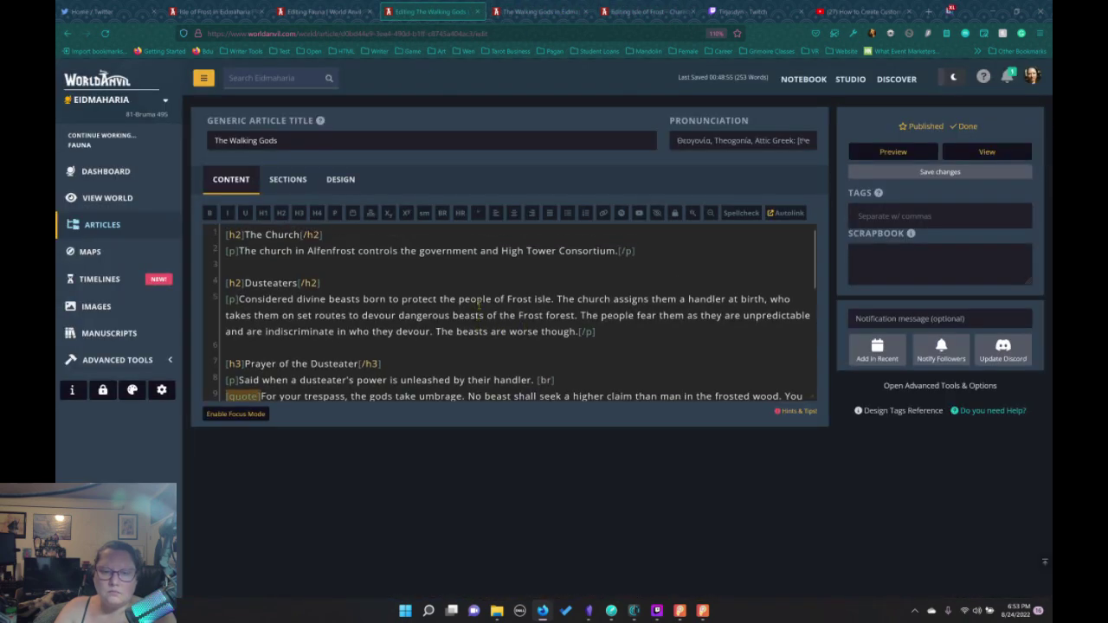
left_click(659, 251)
key("Return")
key("Return")
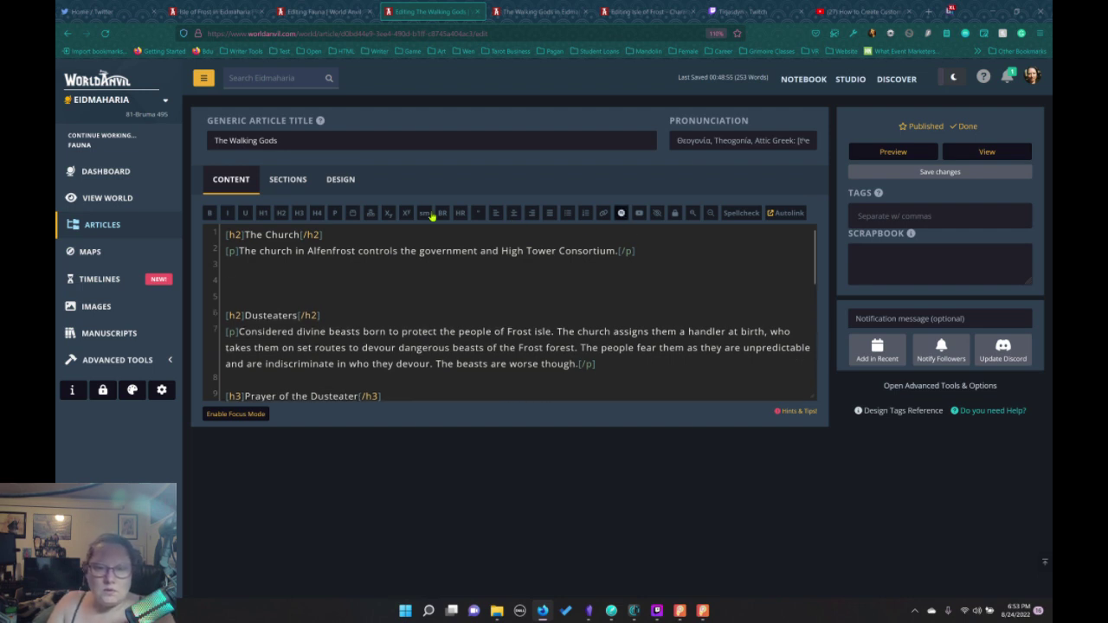
left_click(280, 213)
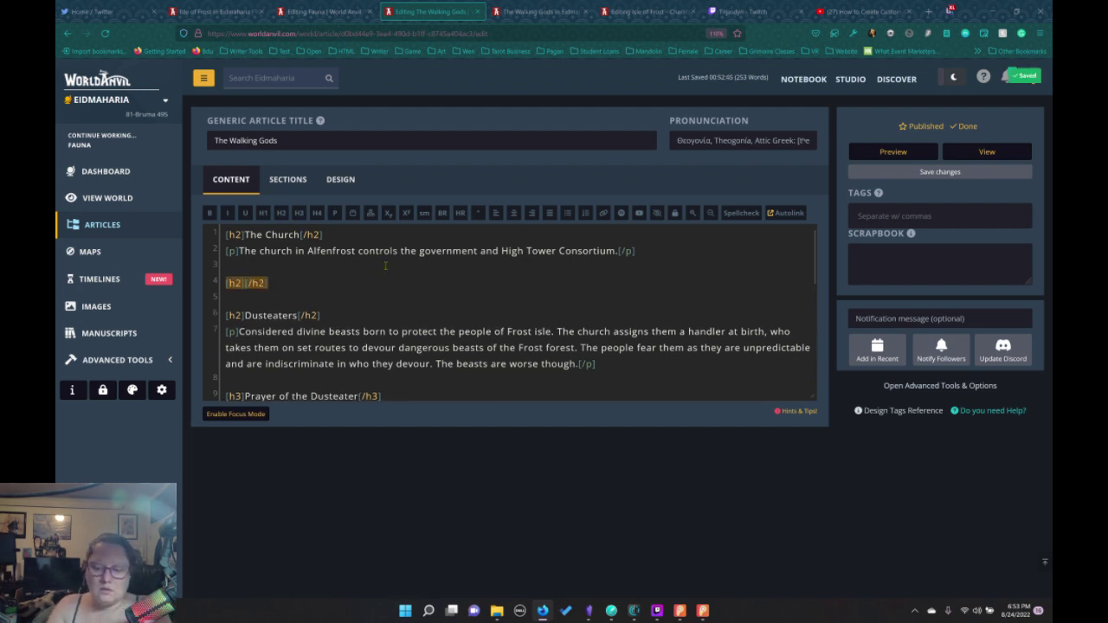
type("Handlers")
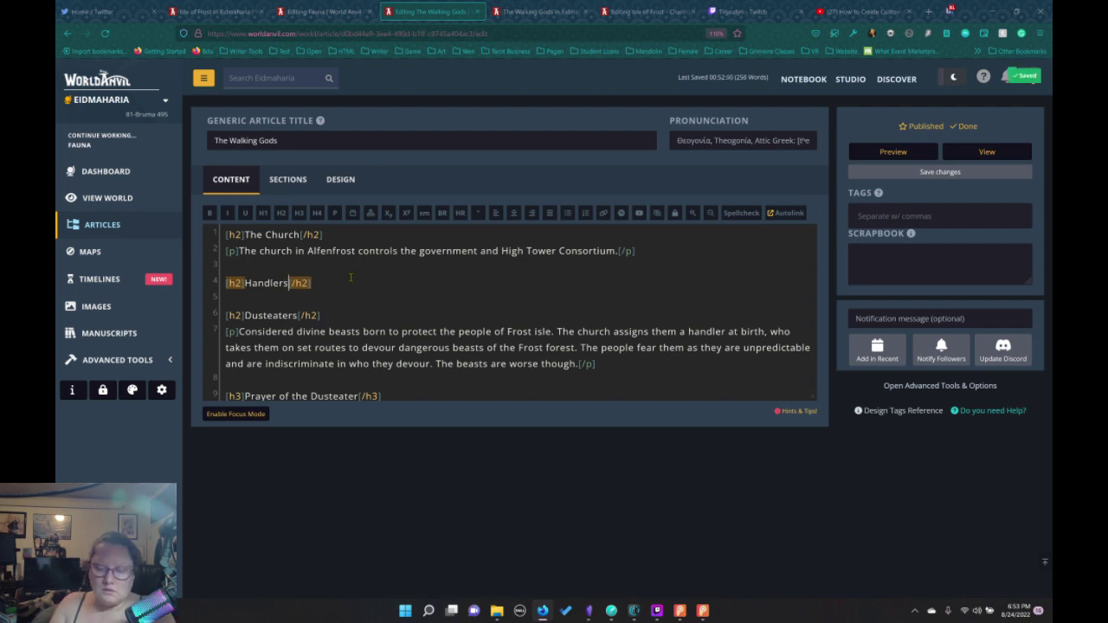
Below the Handlers heading, write "Handlers are divine soldiers of the church tasked with the care and deployment of Dusteaters."
key("Return")
type("Handlers a")
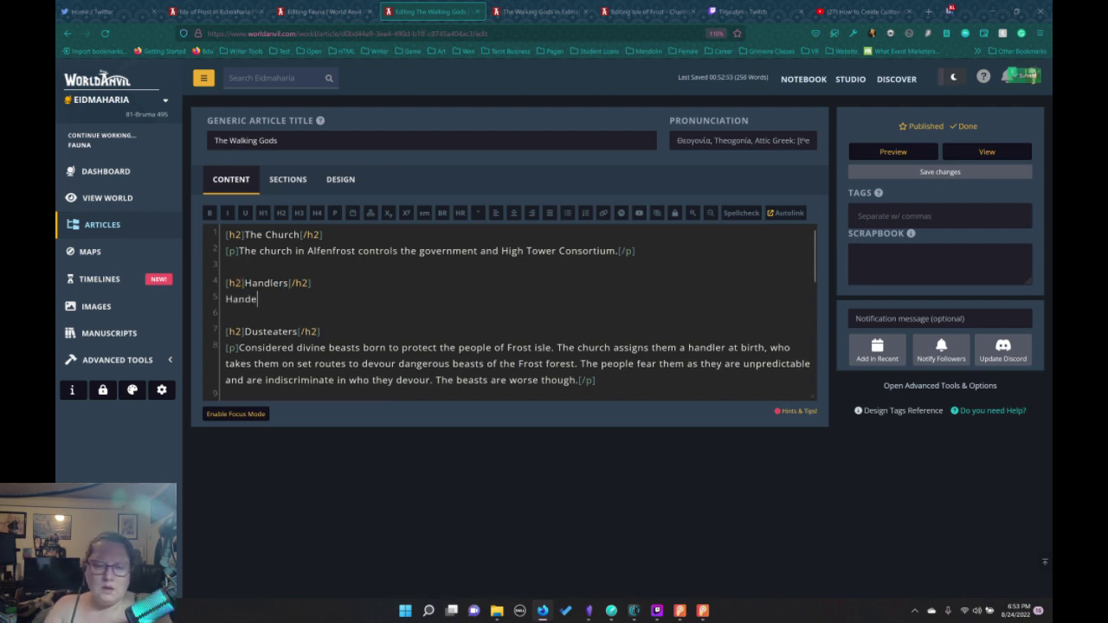
type("re d")
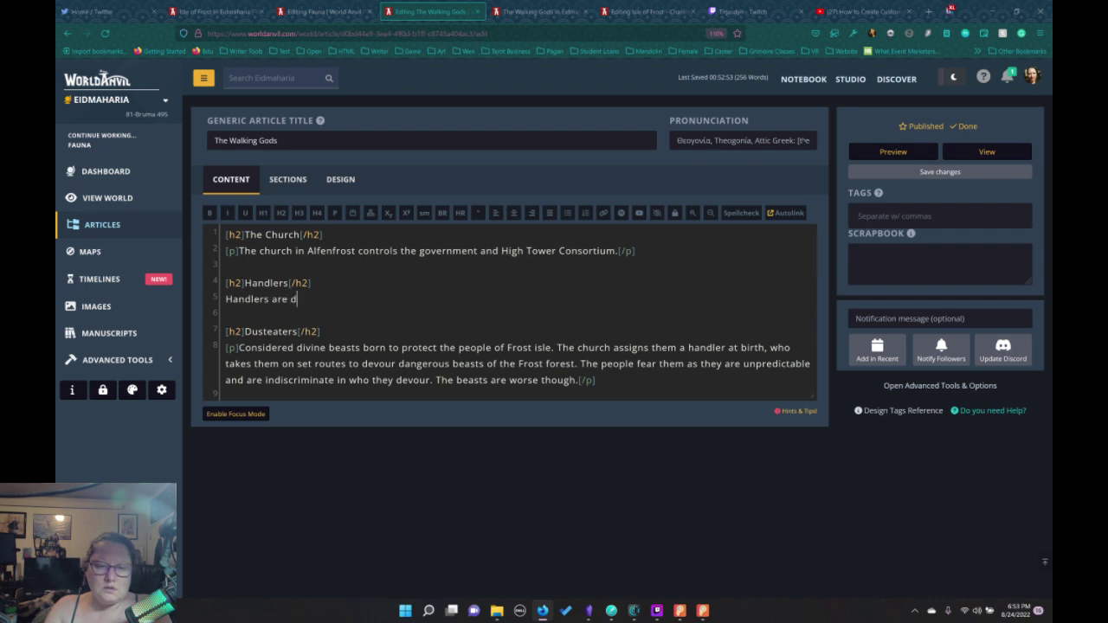
type("ivine sho")
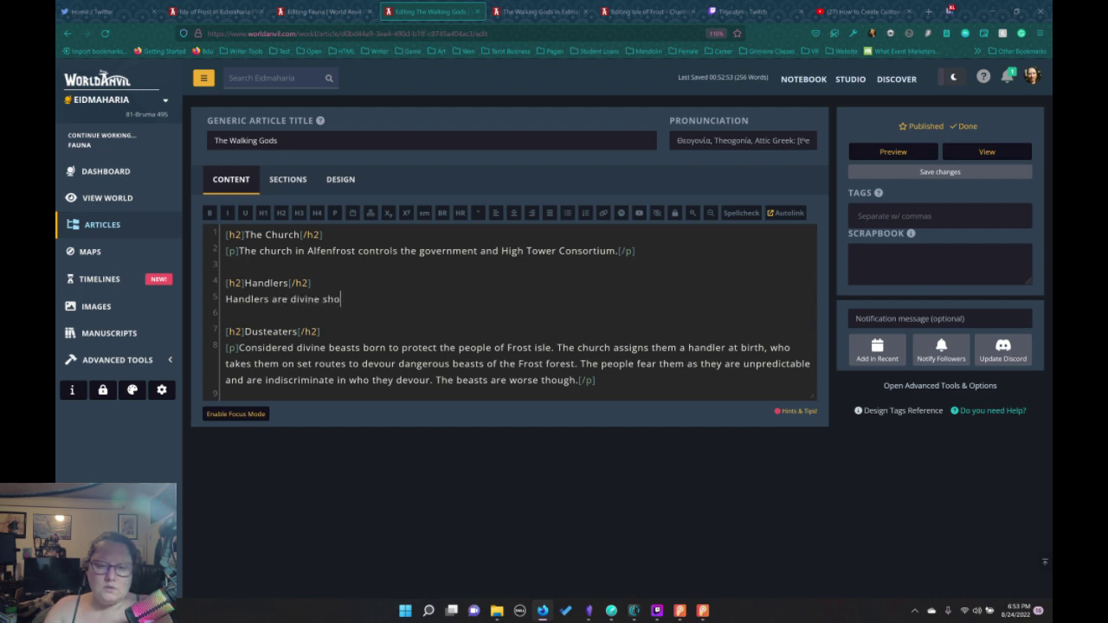
key("BackSpace")
key("BackSpace")
type("oldier")
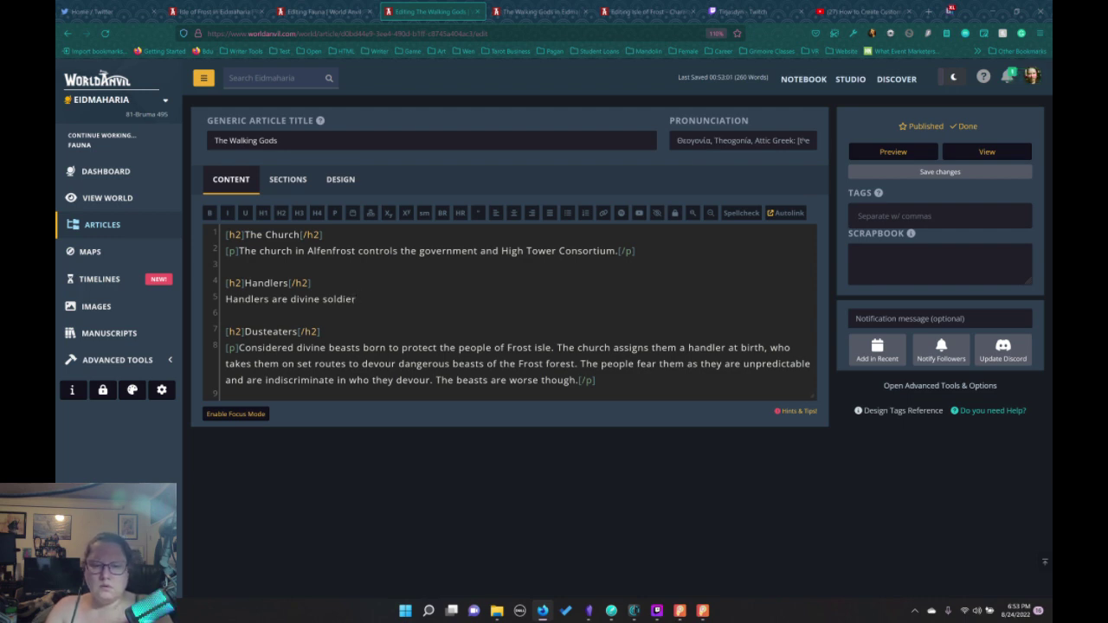
type("s of th")
key("BackSpace")
key("BackSpace")
key("BackSpace")
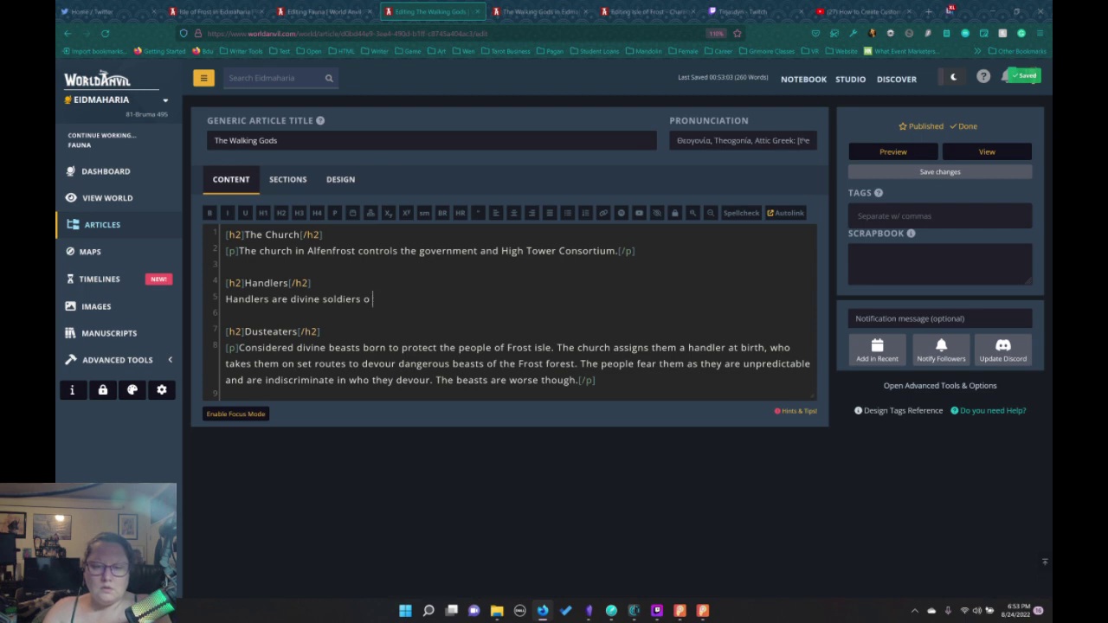
type("f the churc")
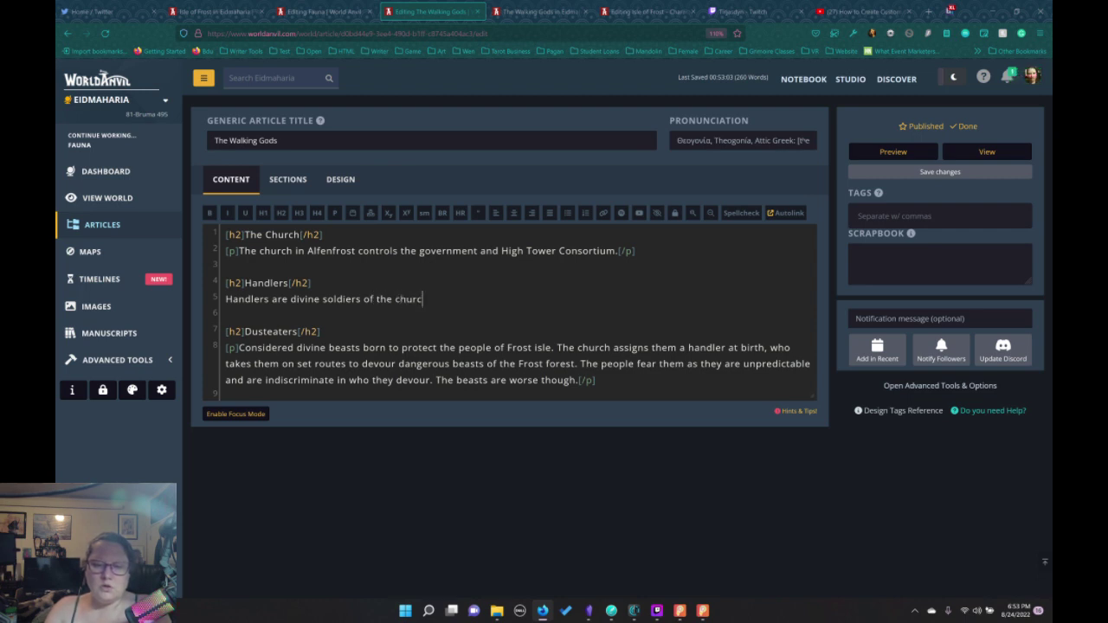
type("h tasked wi")
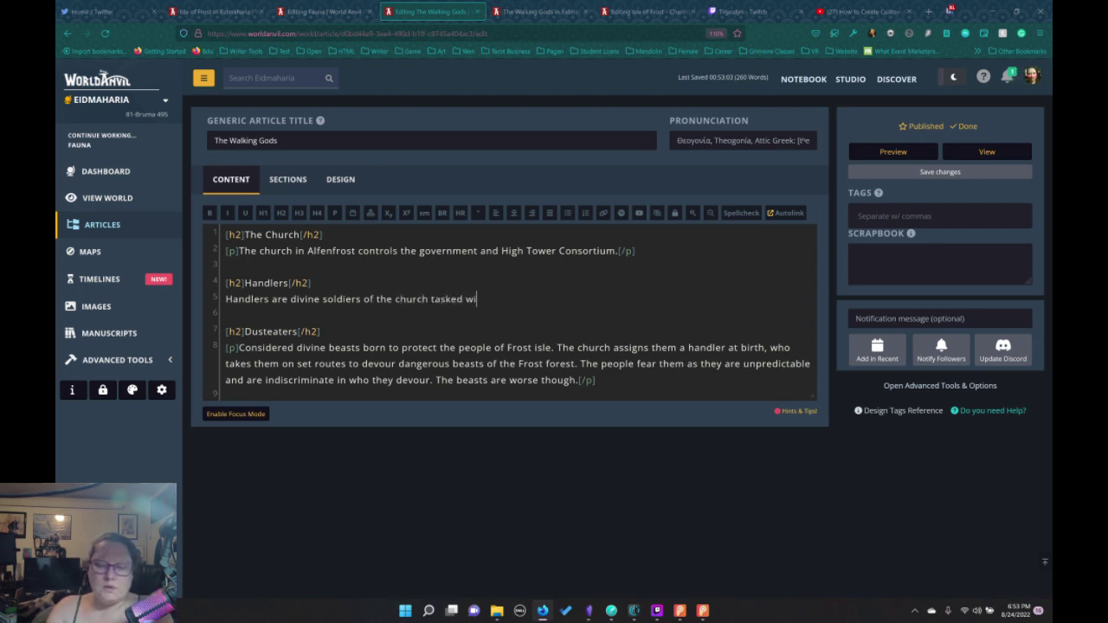
type("th ")
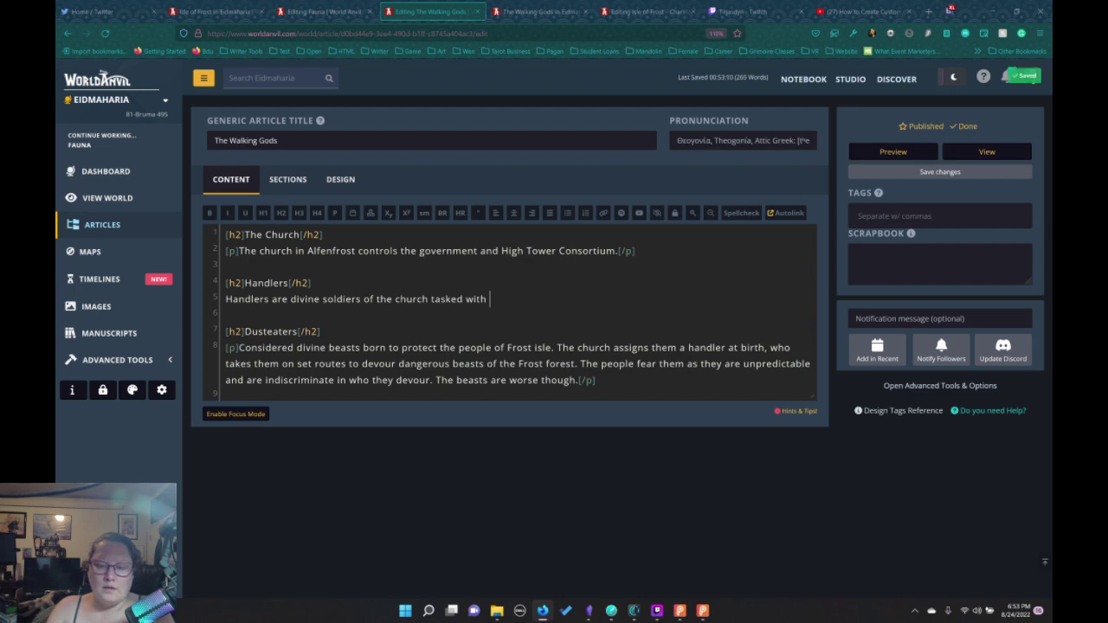
type("the care and")
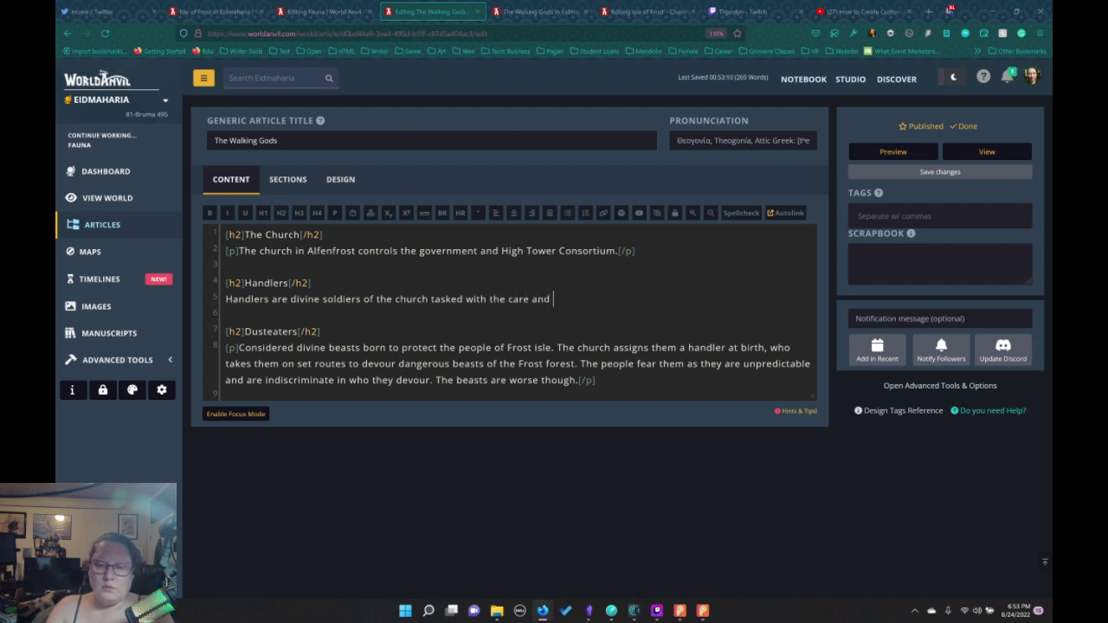
type(" deplo")
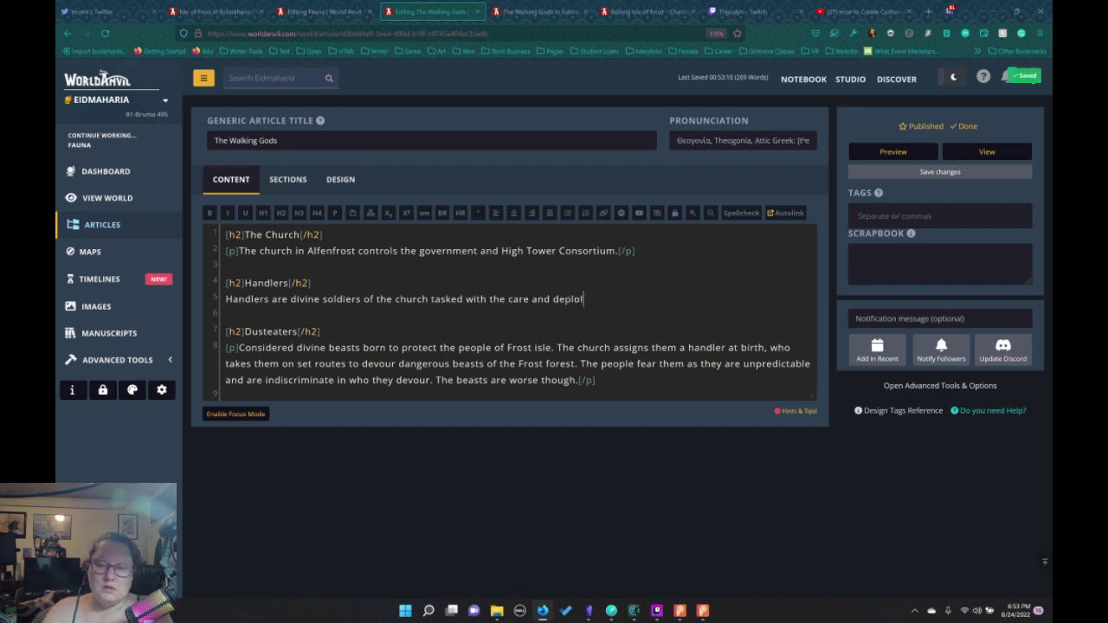
type("yment of Du")
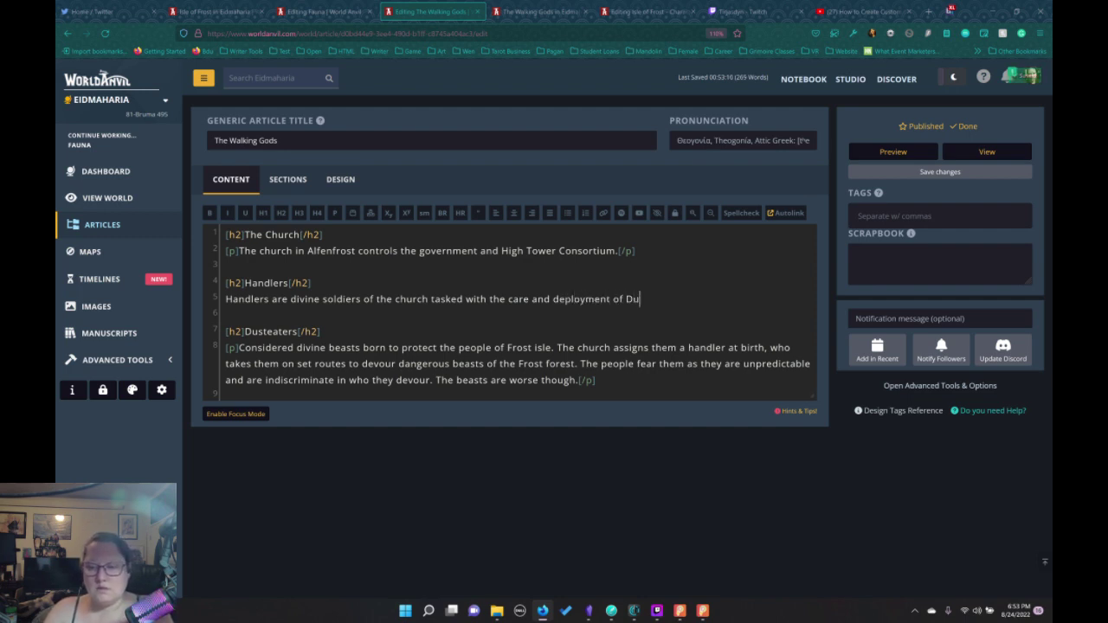
type("ste")
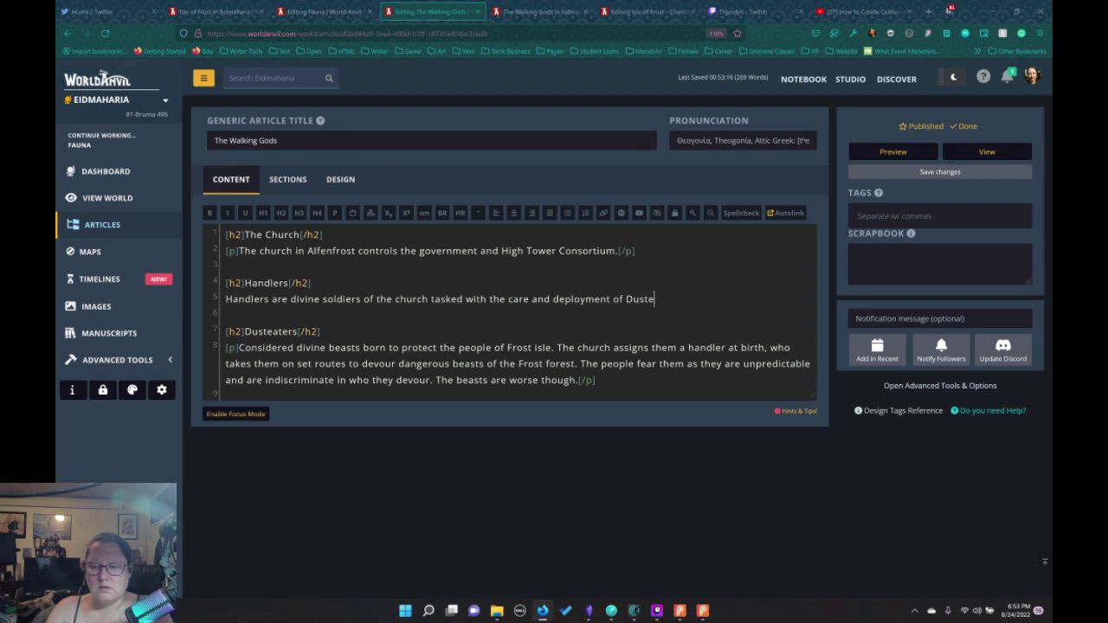
type("ate")
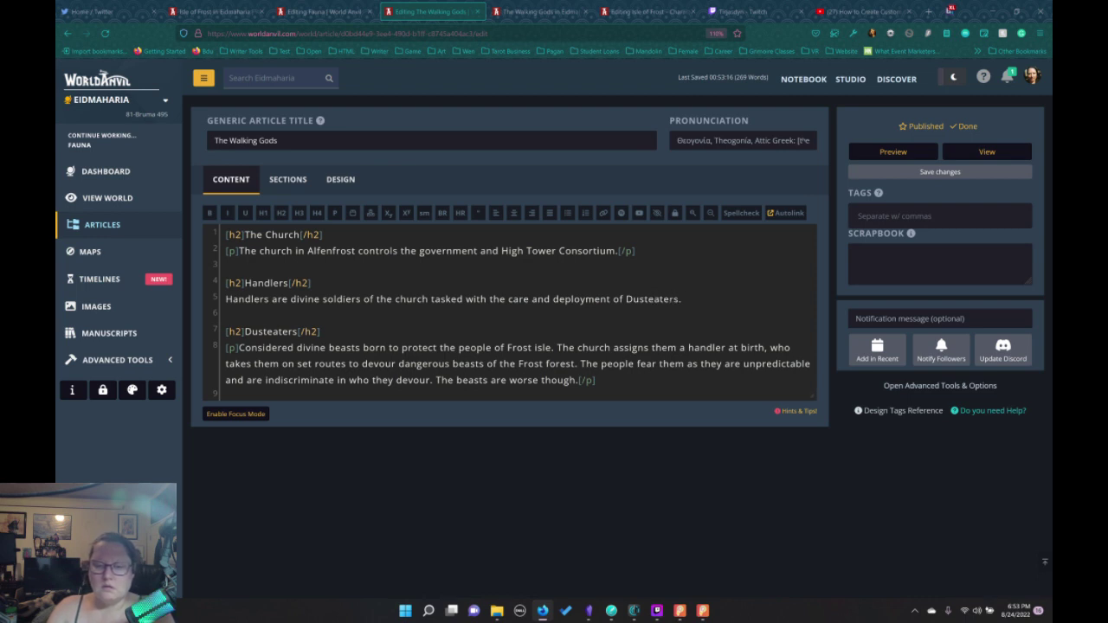
Continue the Handlers paragraph with the sentence "They wear red leather armor."
type("rs. Th")
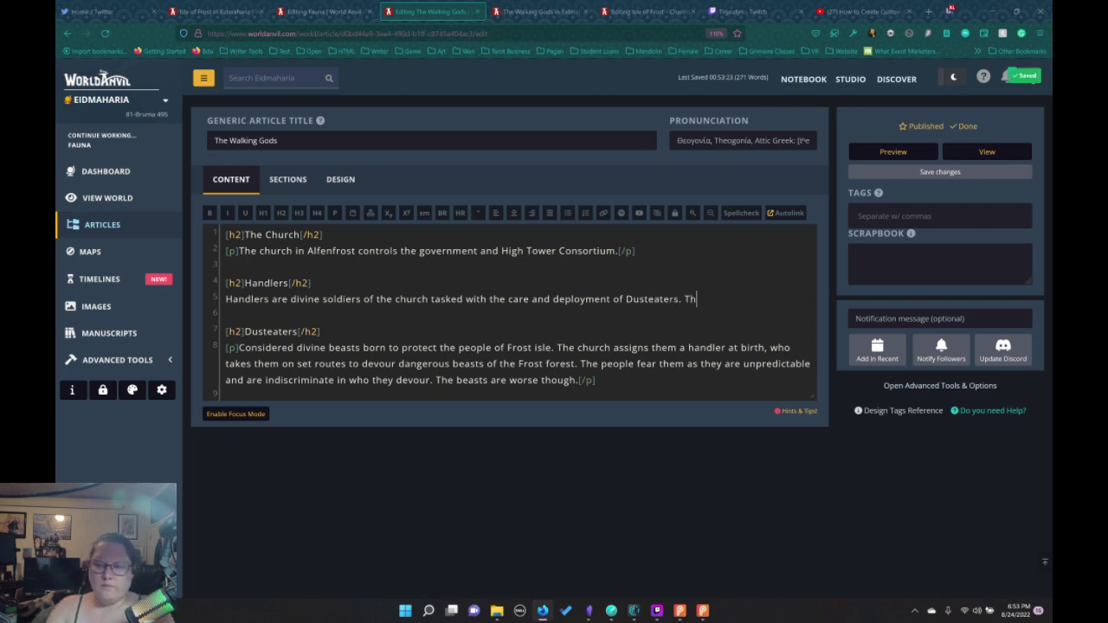
type("ey w")
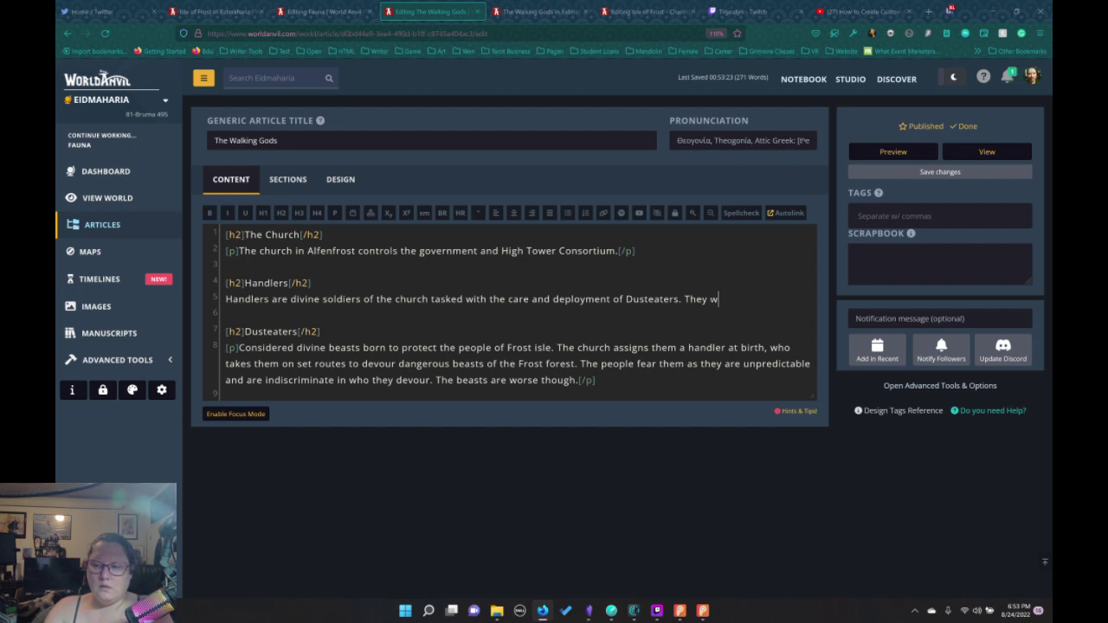
type("ear re")
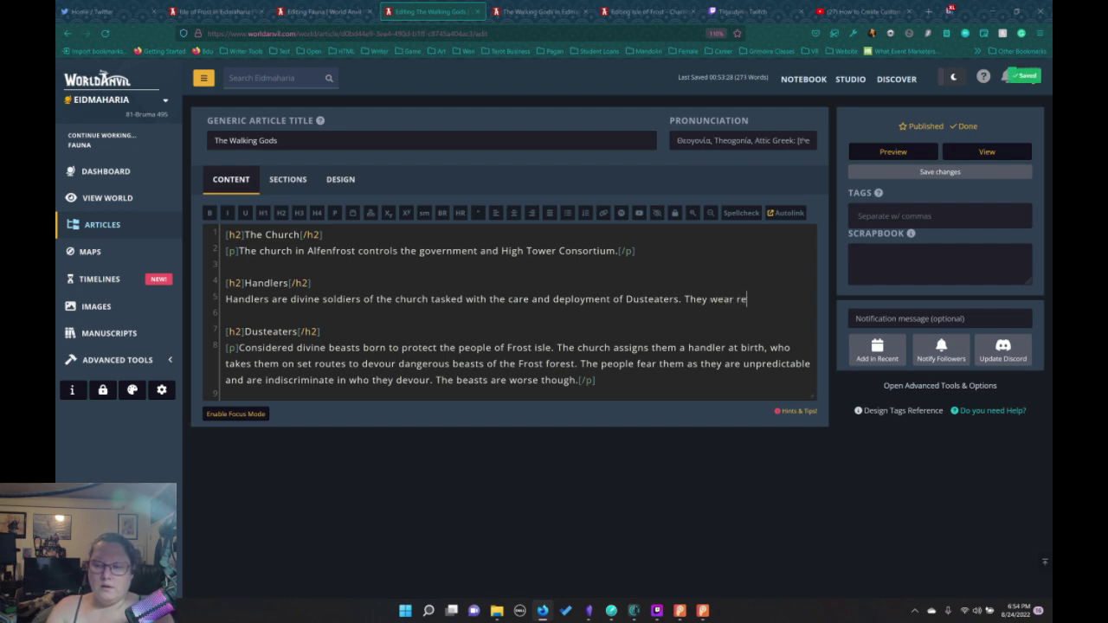
type("d leather armor.")
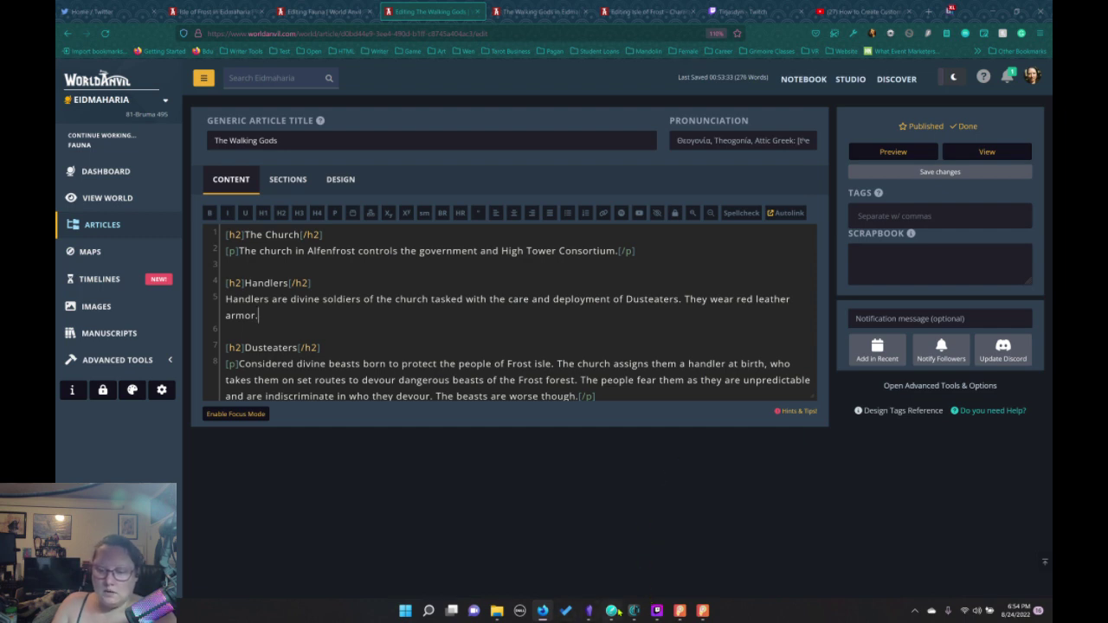
Switch to the Dabble manuscript and start a new paragraph at "She rubbed at the grime on her red leathers."
left_click(612, 611)
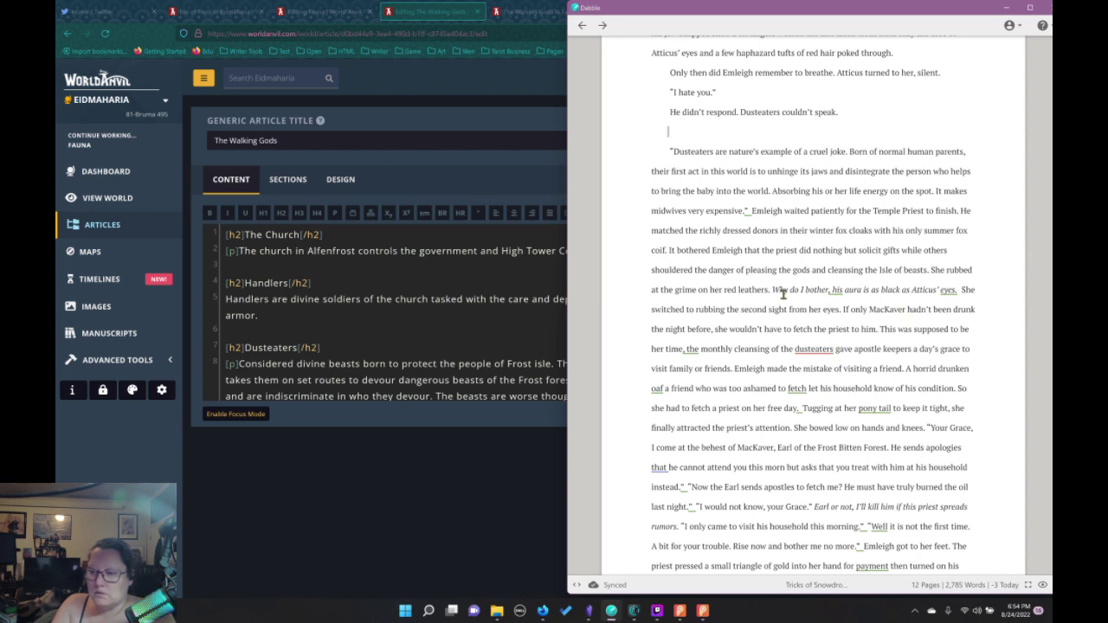
left_click(931, 270)
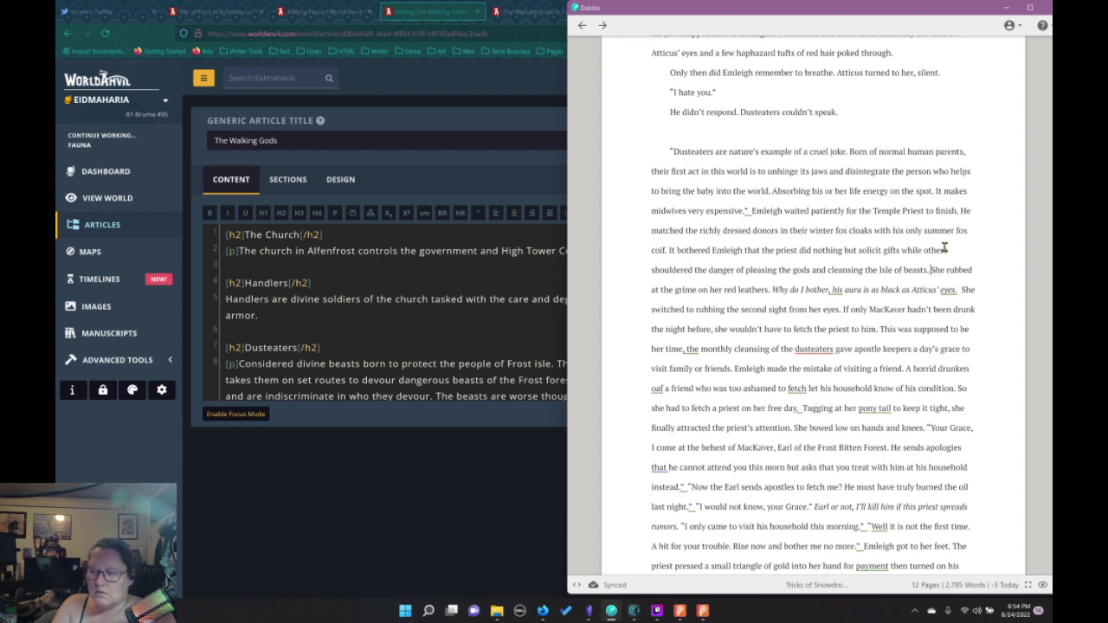
key("Return")
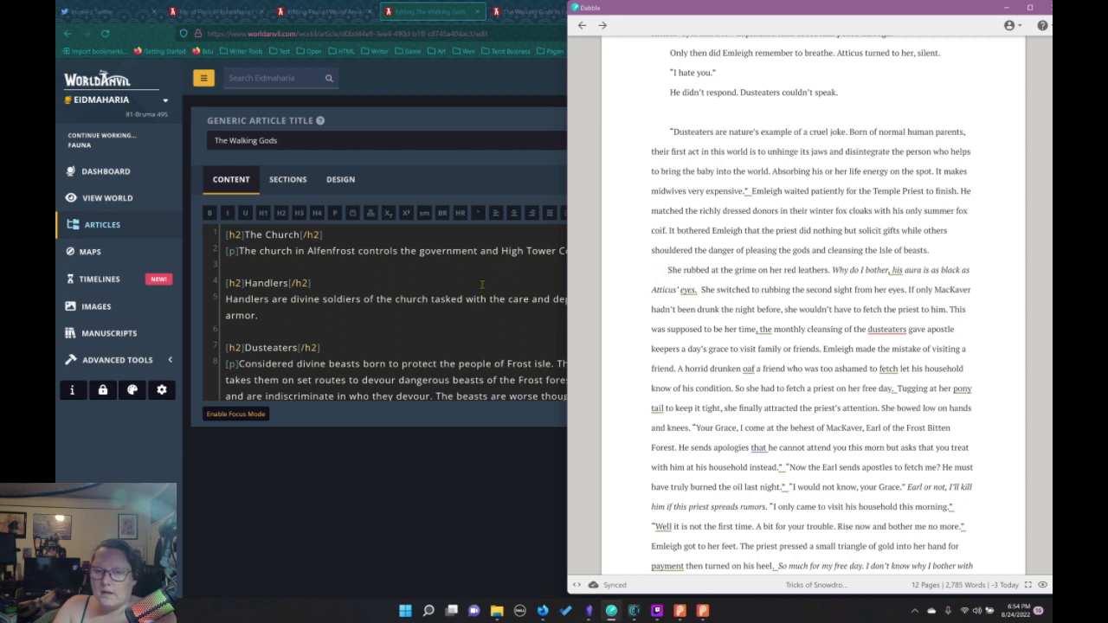
Return to The Walking Gods article and continue the Handlers paragraph with "Handlers are gifted with a second sight"
left_click(312, 283)
left_click(312, 315)
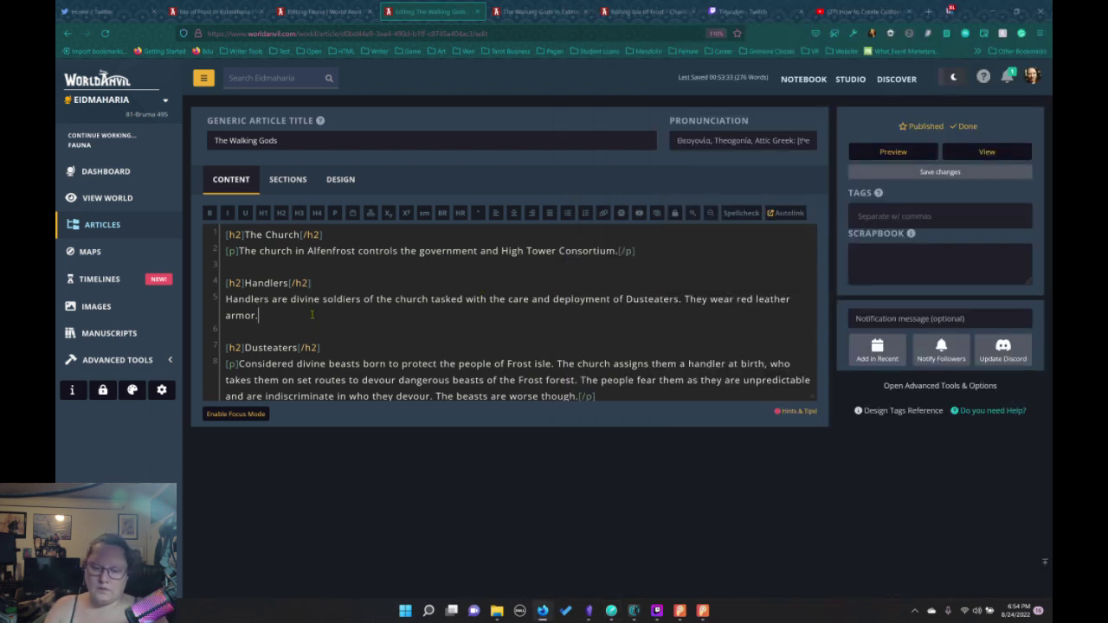
type("Handlers are ")
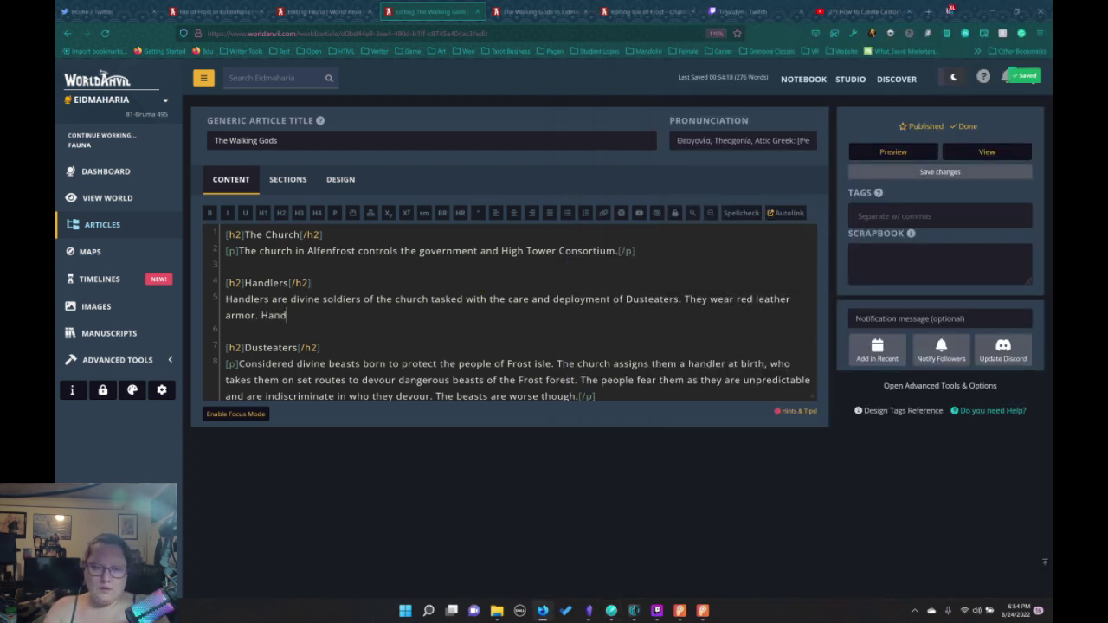
type("gifted wi")
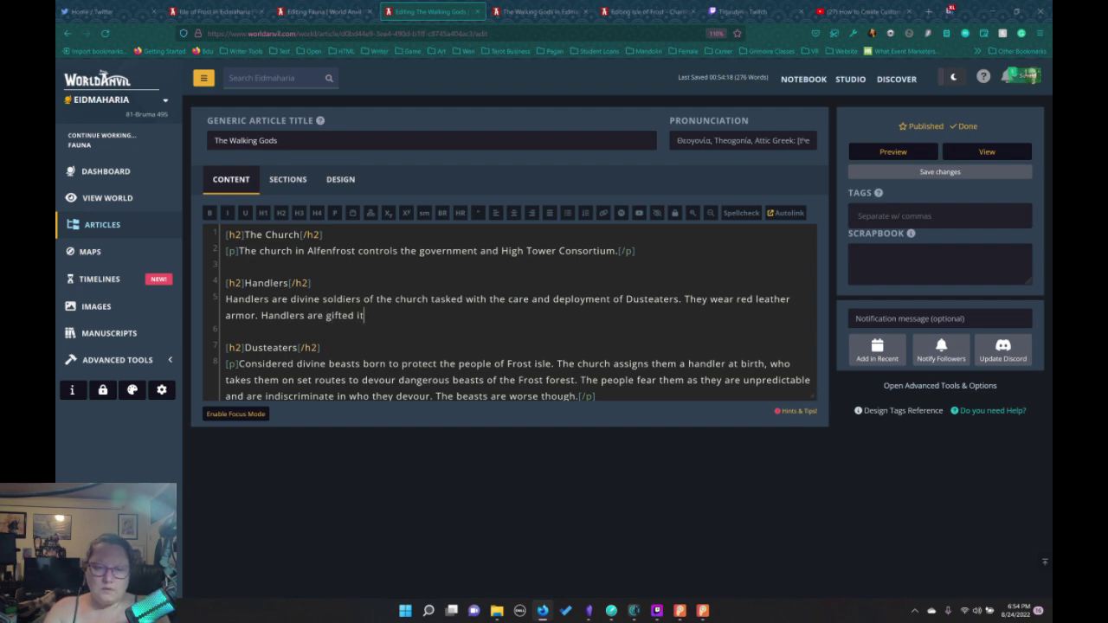
key("BackSpace")
type("witgh")
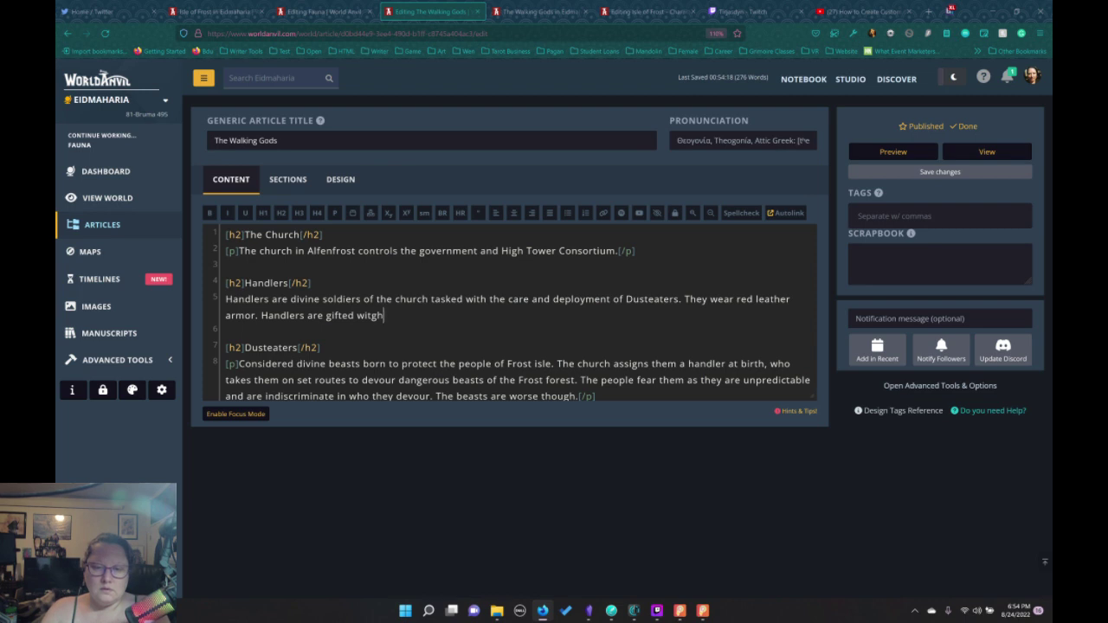
key("BackSpace")
key("BackSpace")
type("h a second s")
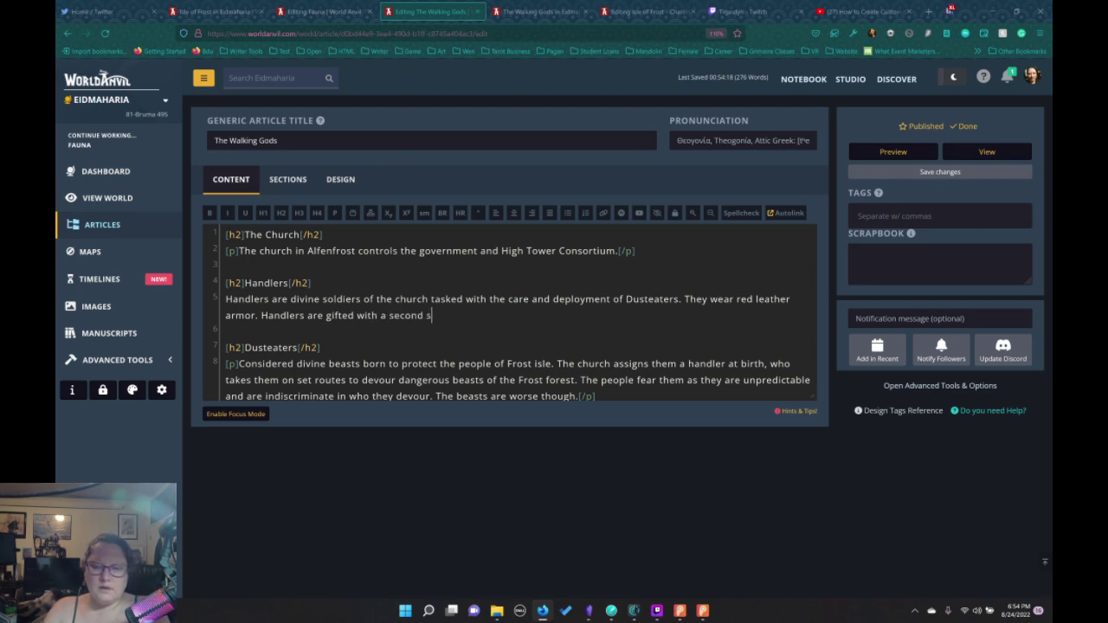
type("ight w")
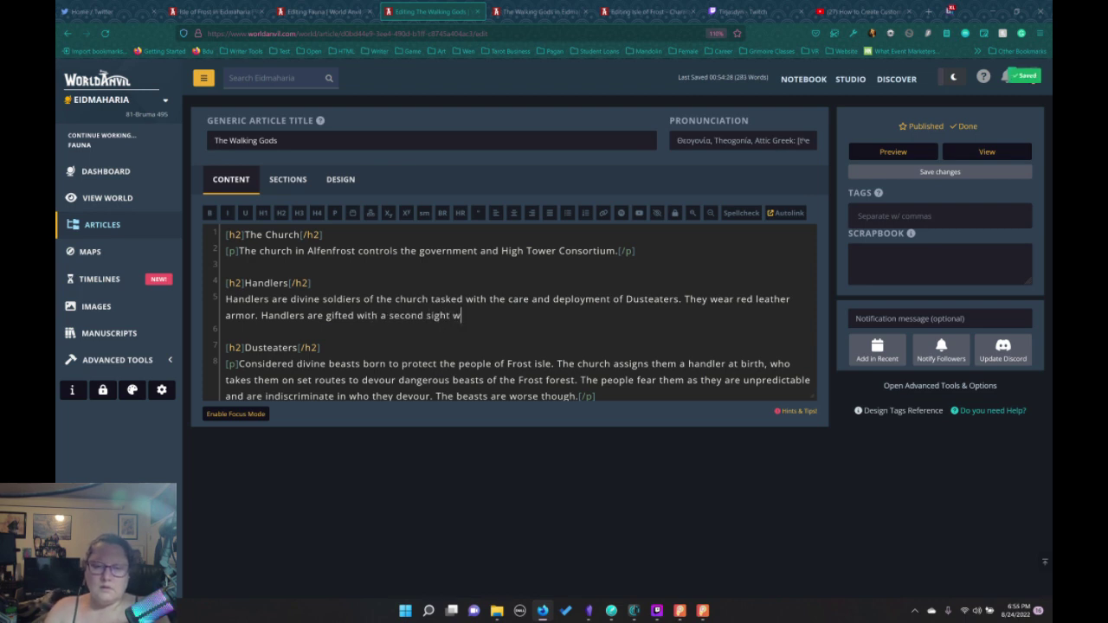
Complete the second-sight sentence with "which allows them to read auras, and decide a persons true motives."
type("hich a")
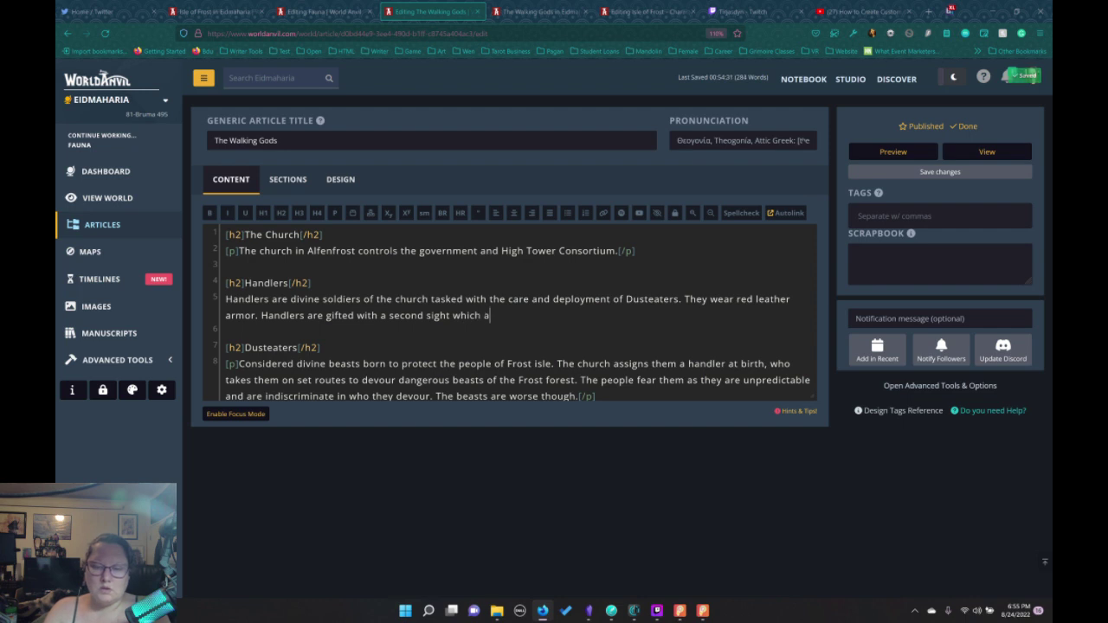
type("llows them to ")
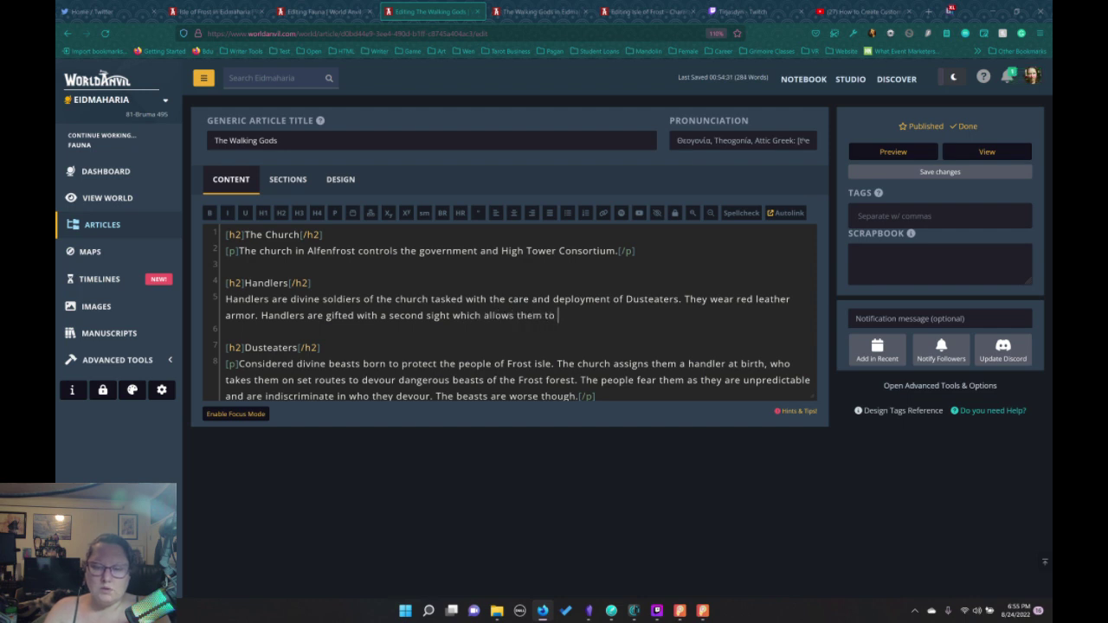
type("read aur")
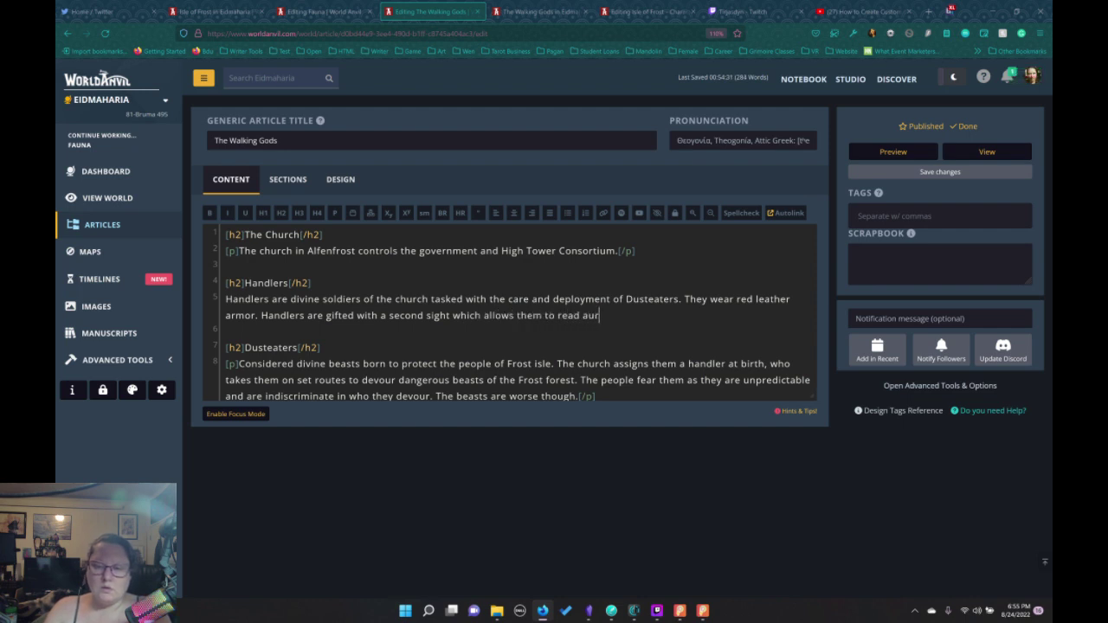
type("as, and ")
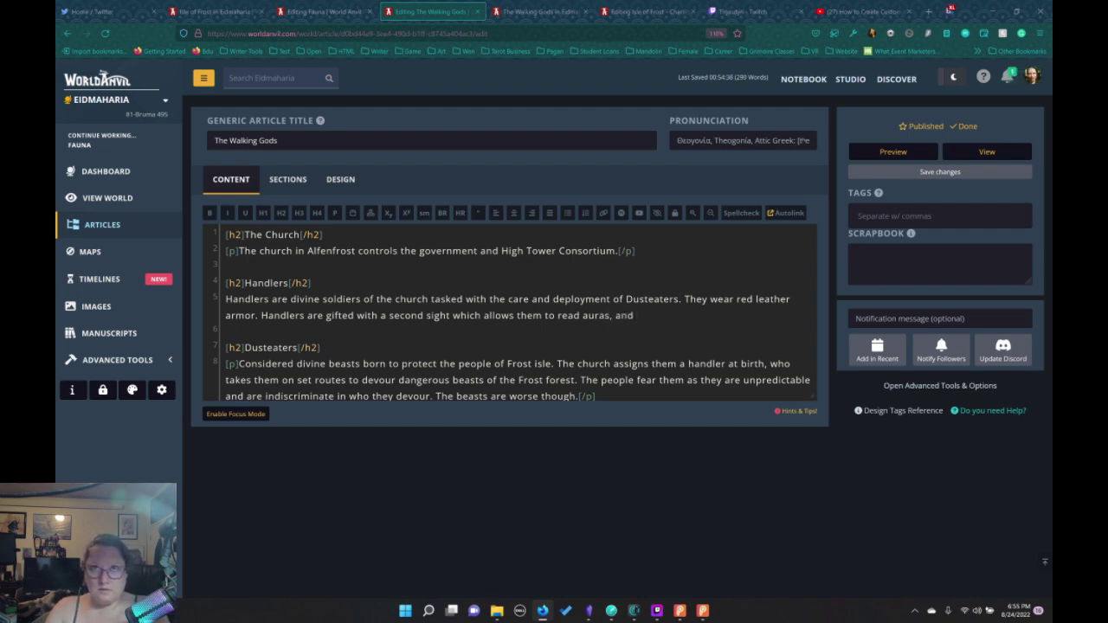
type("deci")
type("de")
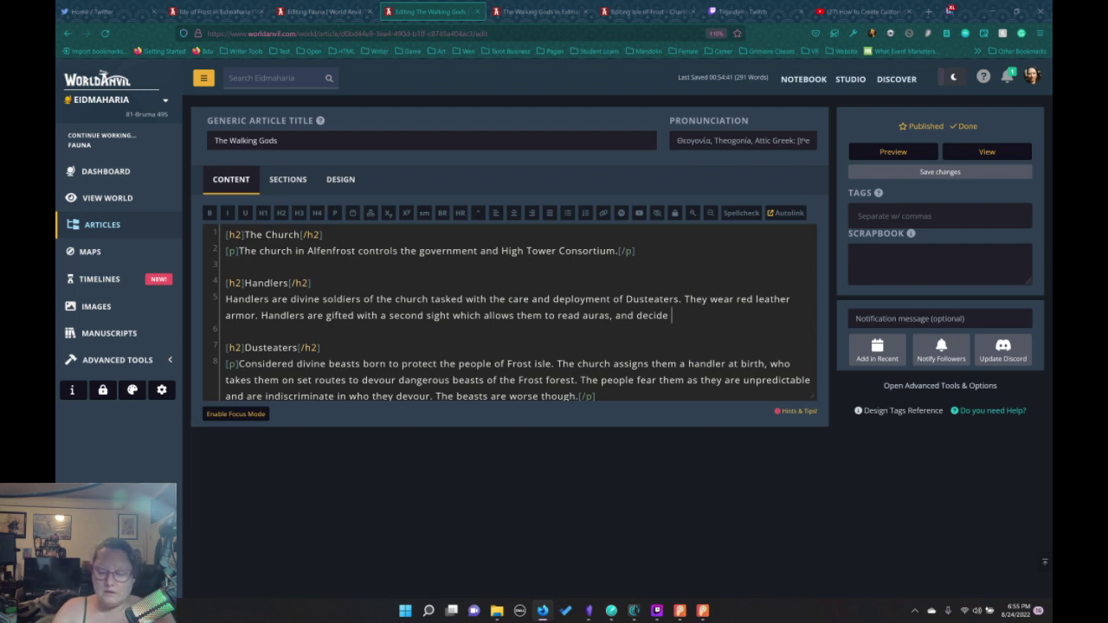
type("a per")
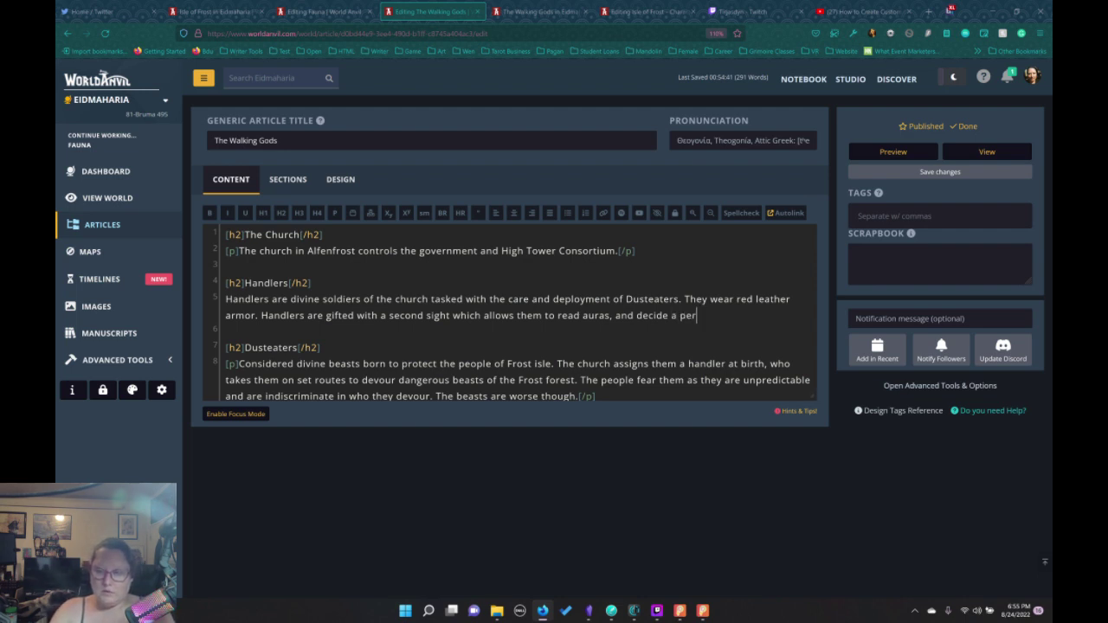
type("sons true m")
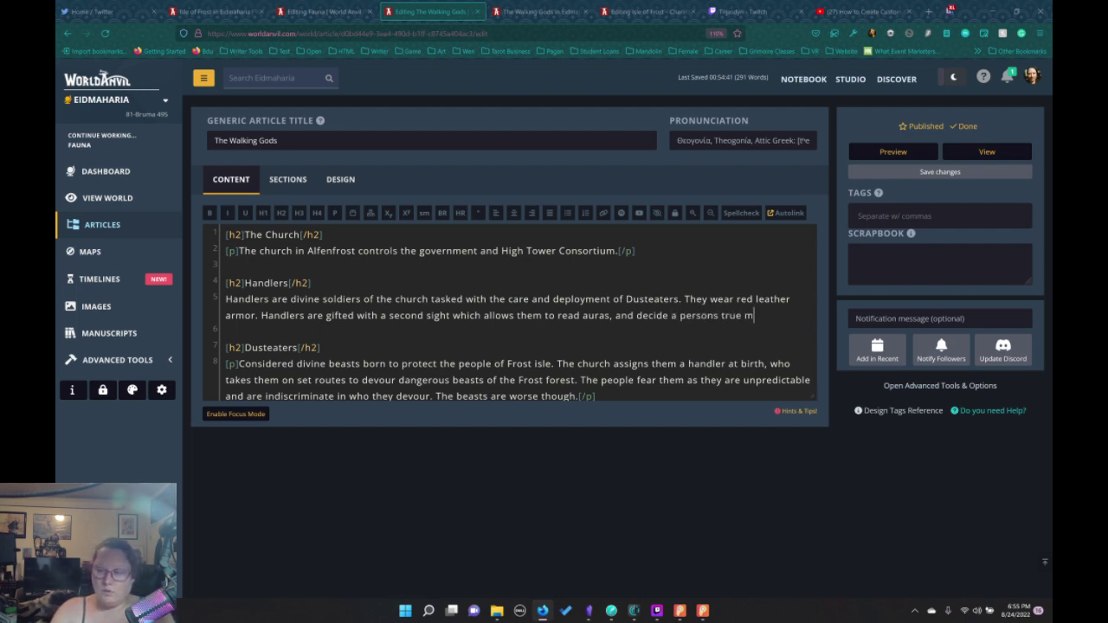
type("otives.")
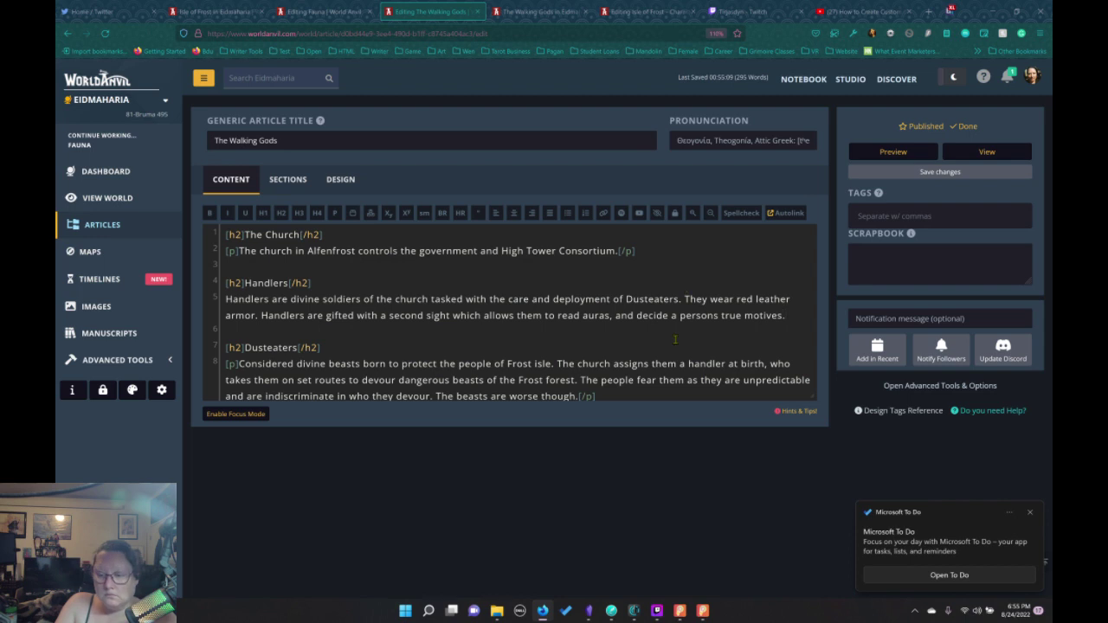
Consult the Dabble manuscript, and replace "handler" with "keep" in the introductory line of the article's Prayer of the Dusteater
left_click(611, 611)
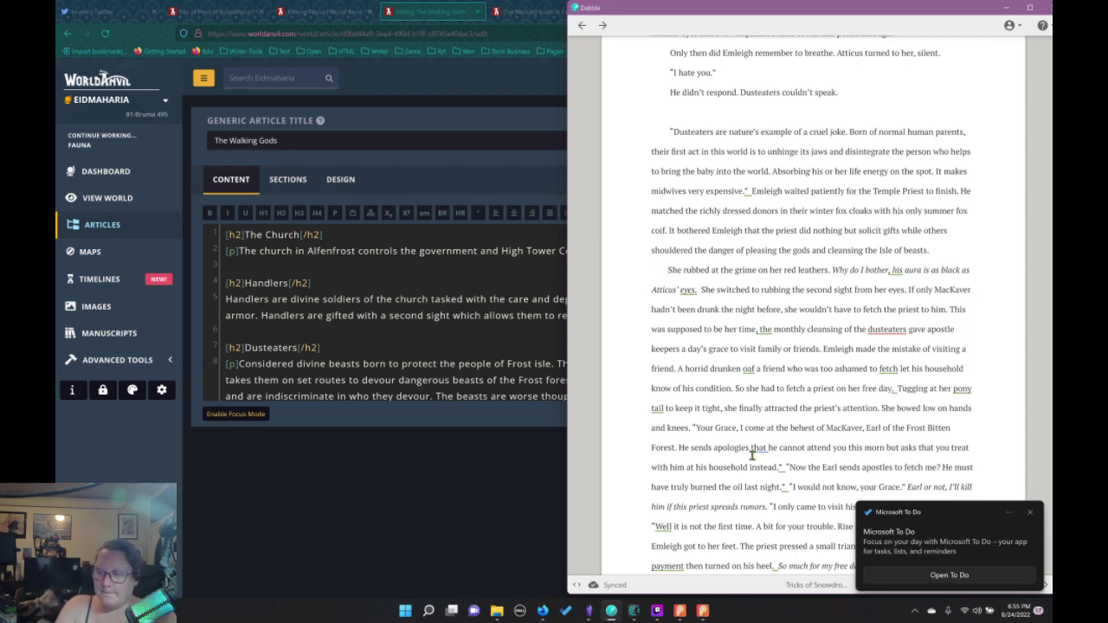
mouse_move(756, 450)
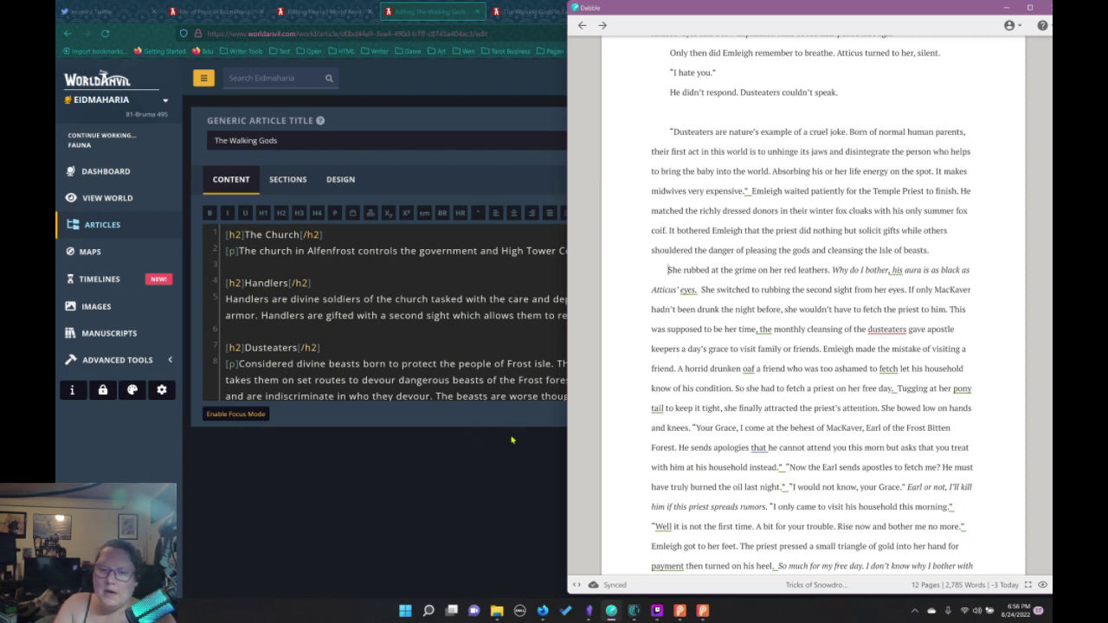
left_click(370, 331)
scroll(370, 330, "down", 5)
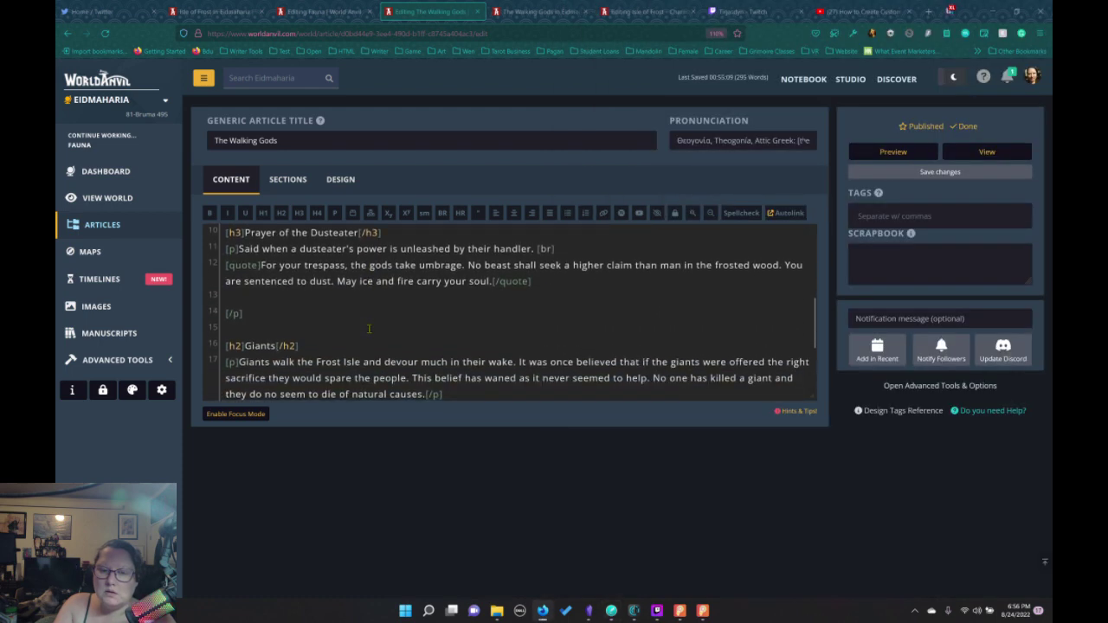
scroll(369, 329, "up", 3)
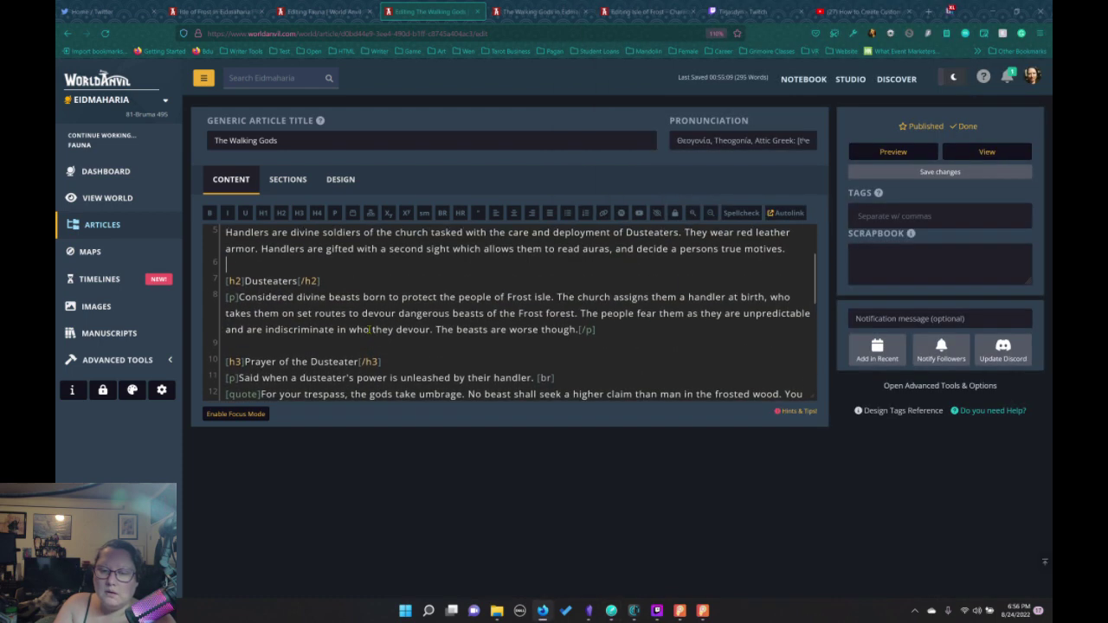
left_click_drag(531, 378, 495, 379)
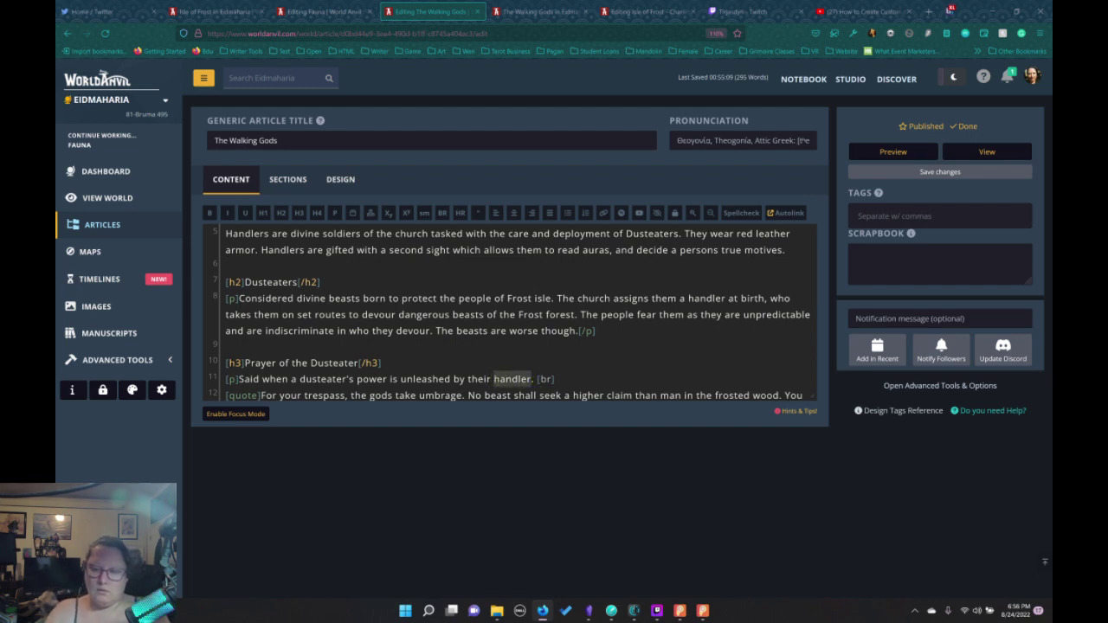
type("kwee")
key("BackSpace")
key("BackSpace")
key("BackSpace")
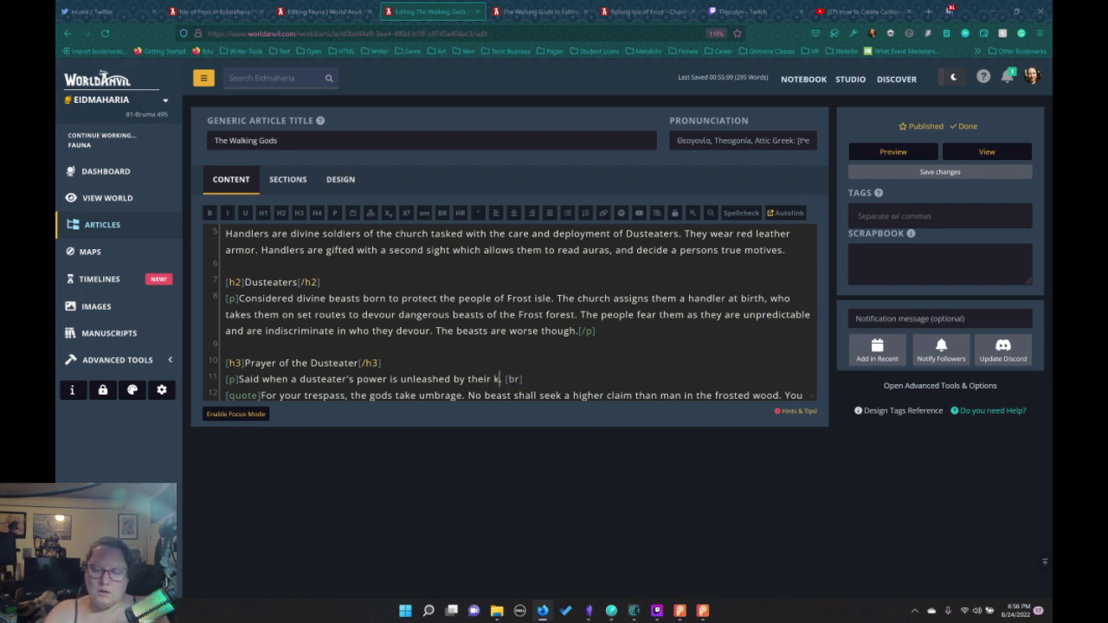
type("eep")
scroll(380, 233, "up", 2)
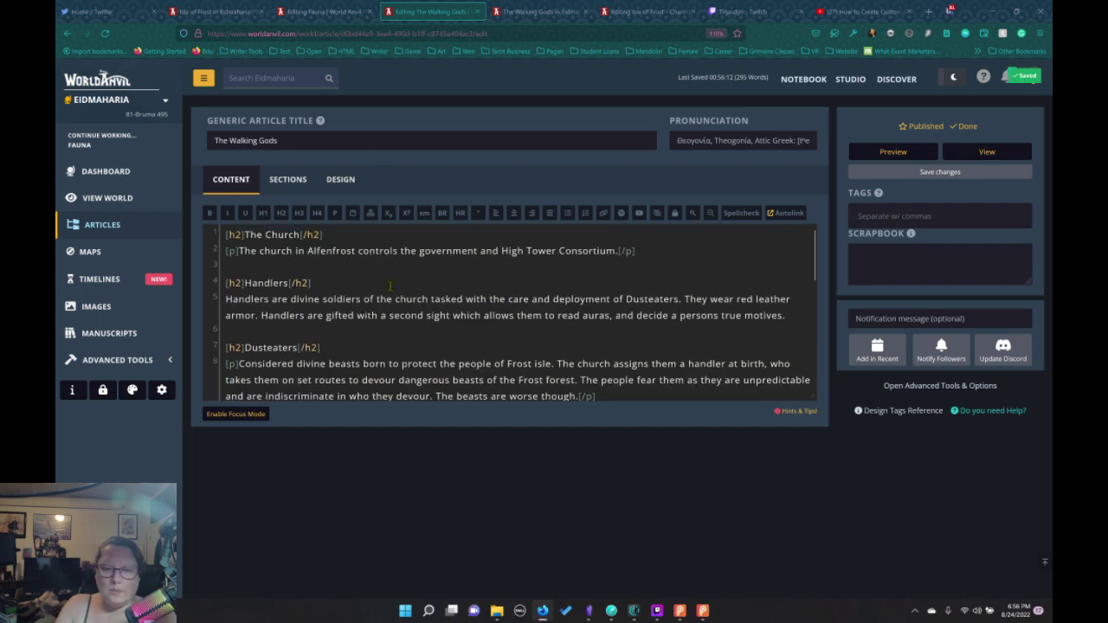
Rename the "Handlers" heading to "Apostle Keeper"
left_click_drag(288, 284, 244, 283)
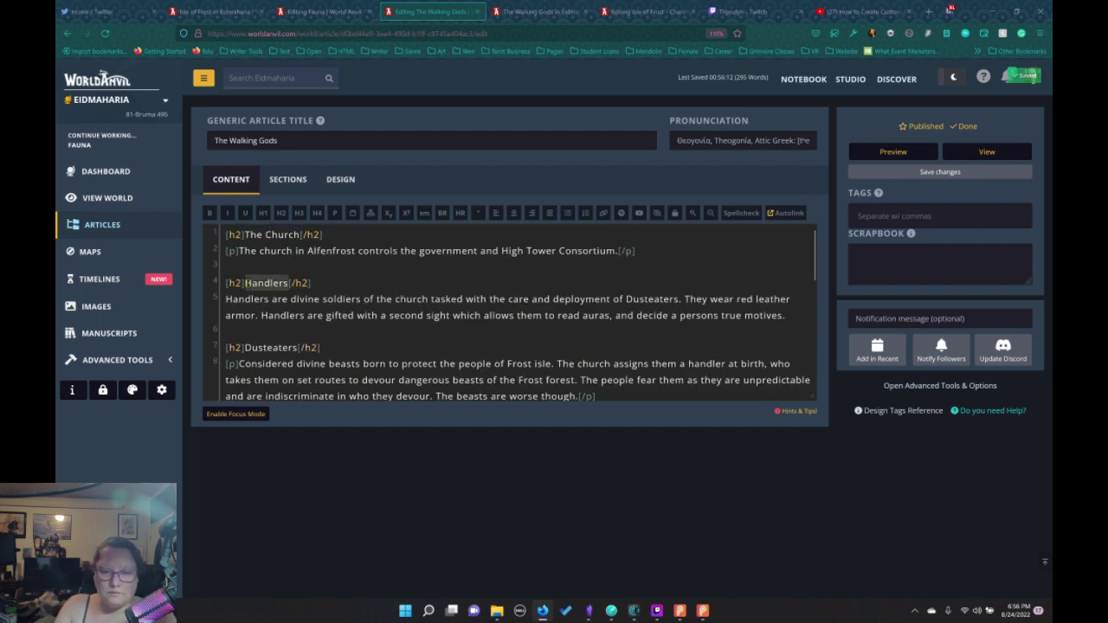
type("Apostle K")
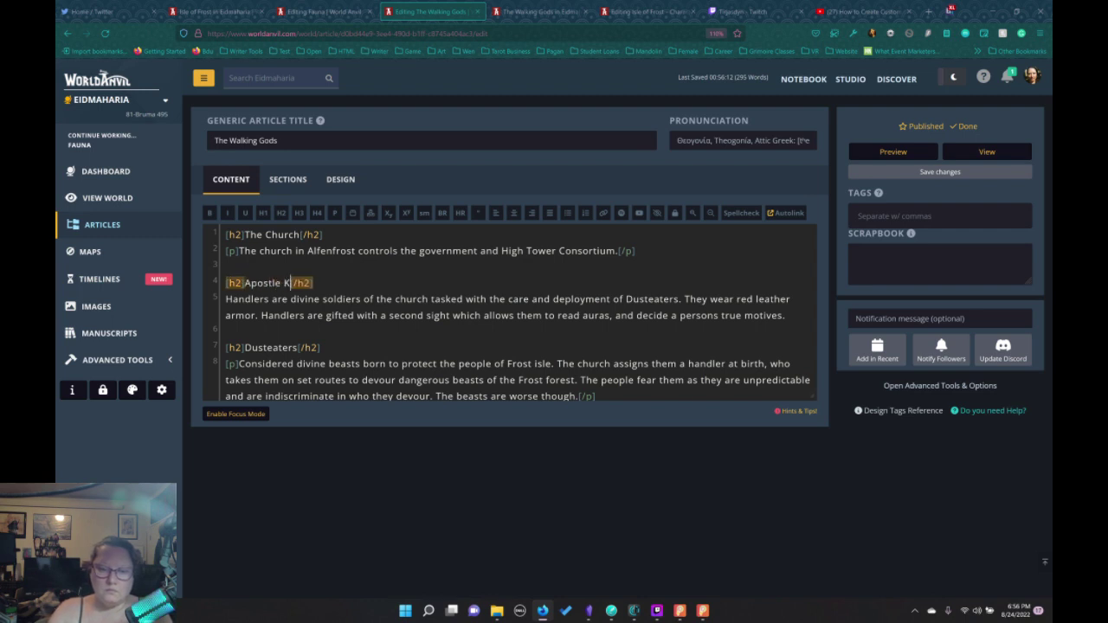
type("eeper")
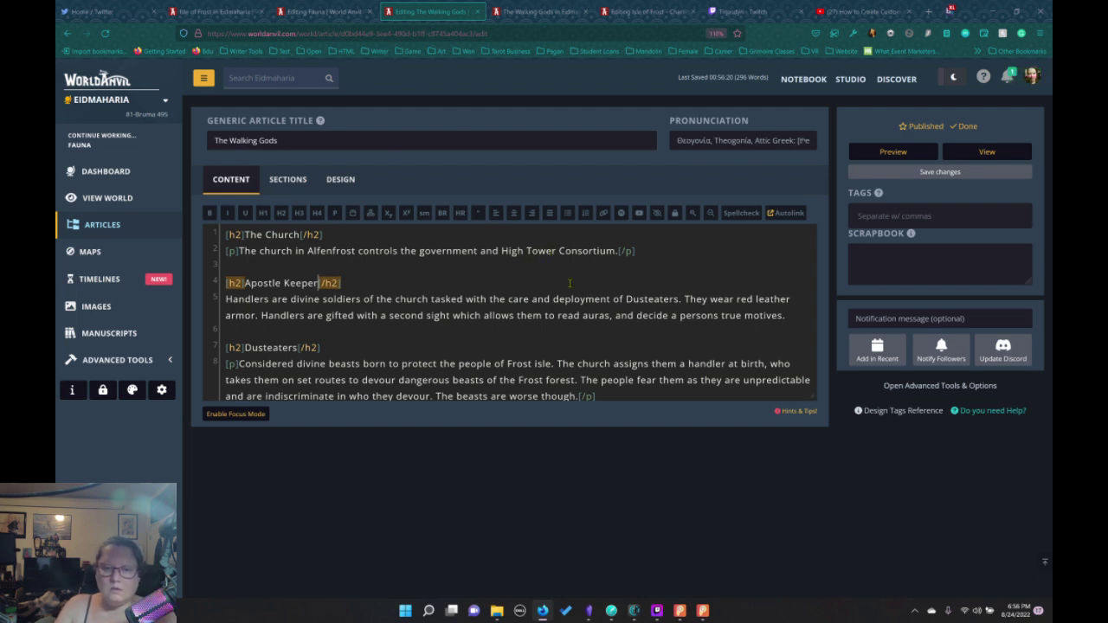
Review the Dusteaters text in The Walking Gods and compare it with the Dusteaters section of the Fauna article
scroll(571, 286, "down", 4)
scroll(589, 292, "up", 1)
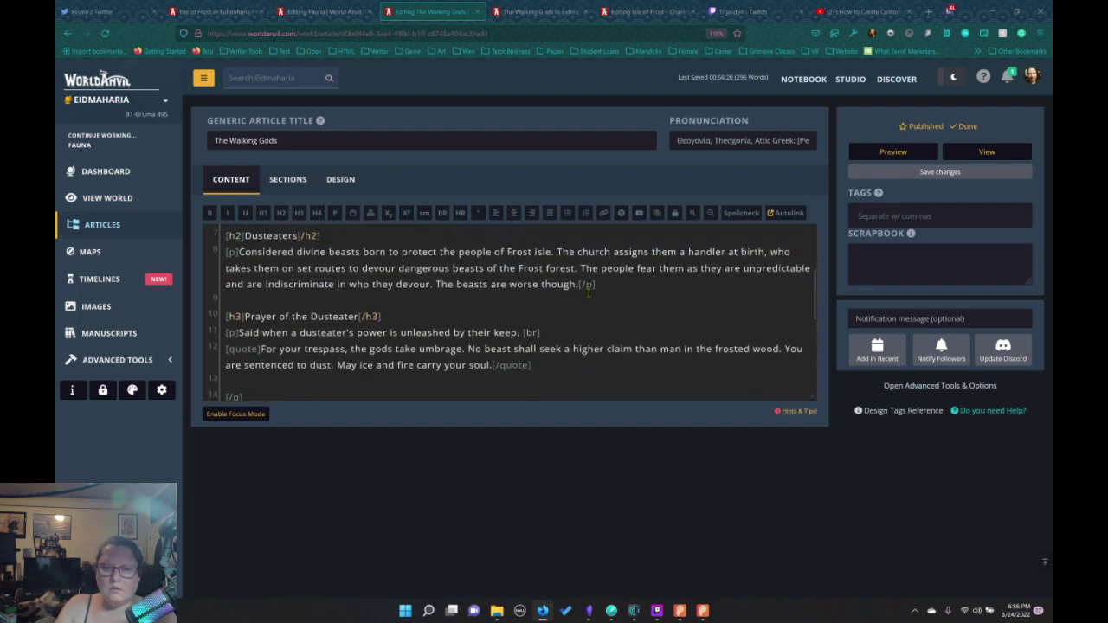
scroll(588, 292, "up", 3)
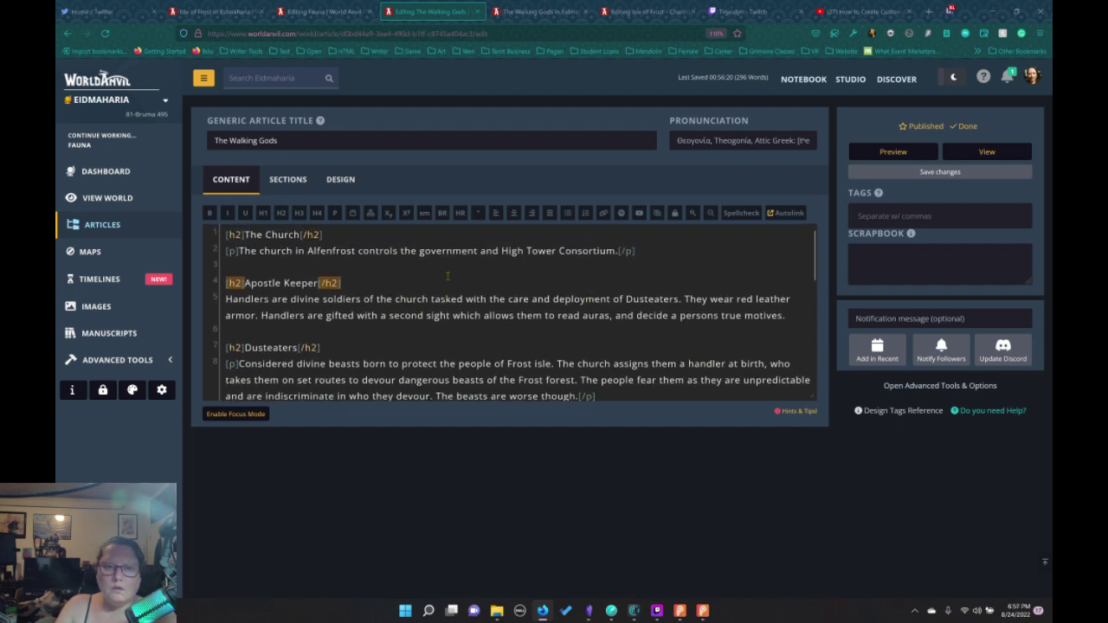
left_click(219, 15)
left_click(364, 15)
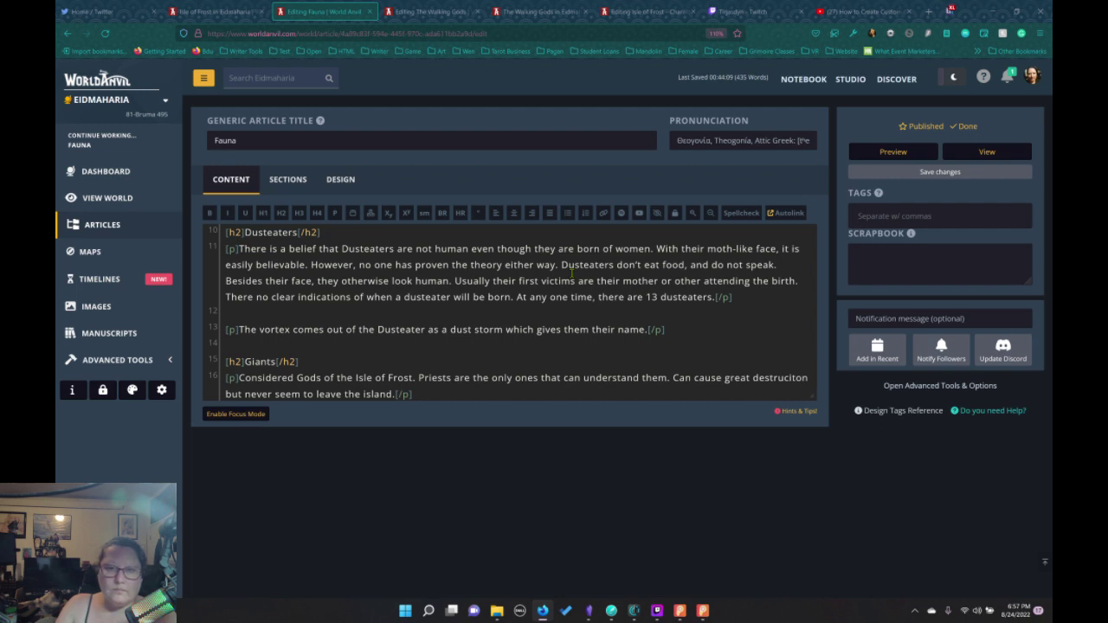
left_click(426, 17)
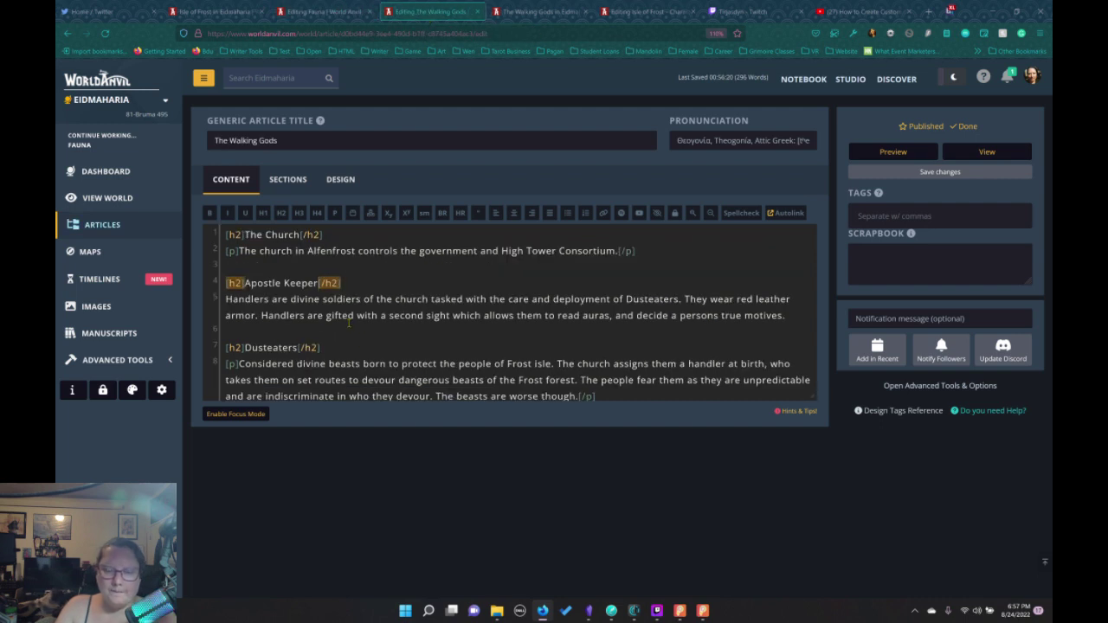
Reword the Apostle Keeper paragraph to open with "Keepers are handlers and divine soldiers" and start the second-sight sentence with "Keepers"
left_click(264, 299)
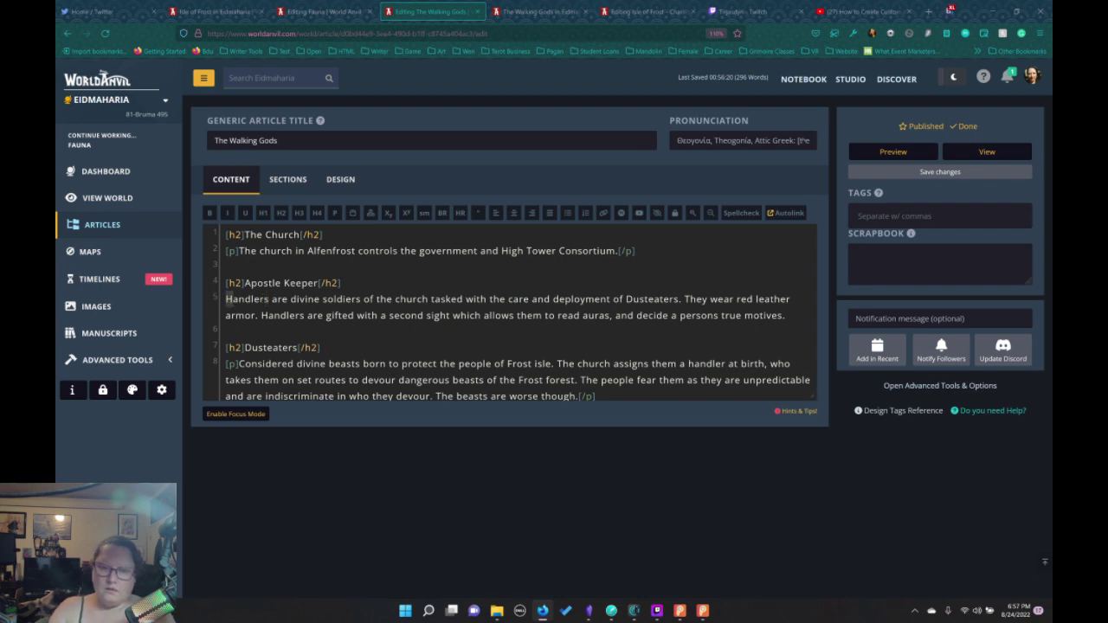
type("heepers ")
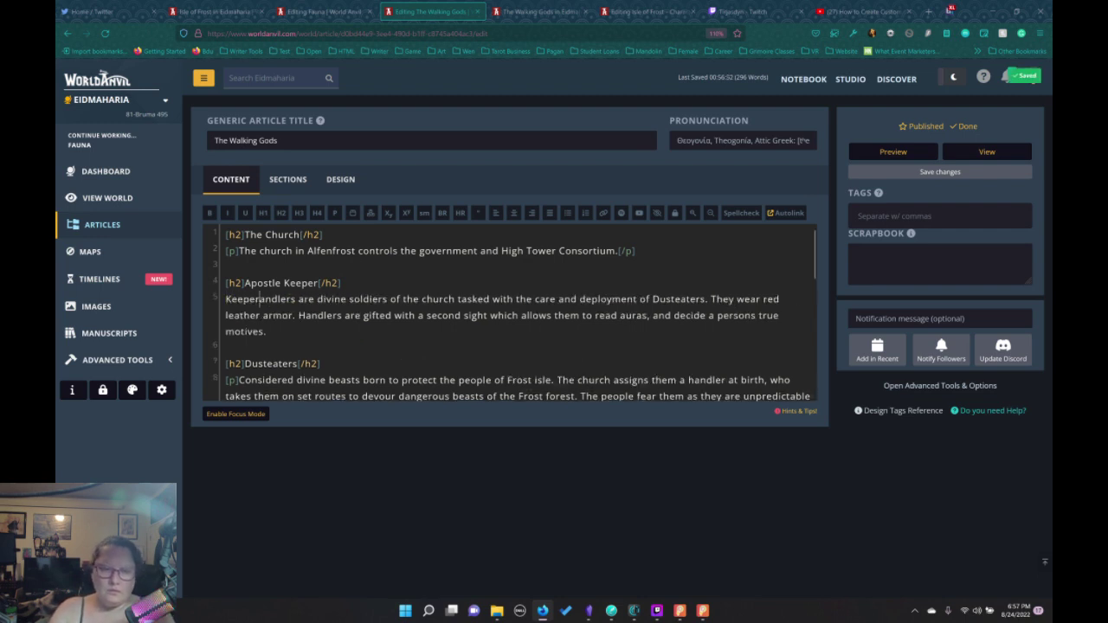
type("are h")
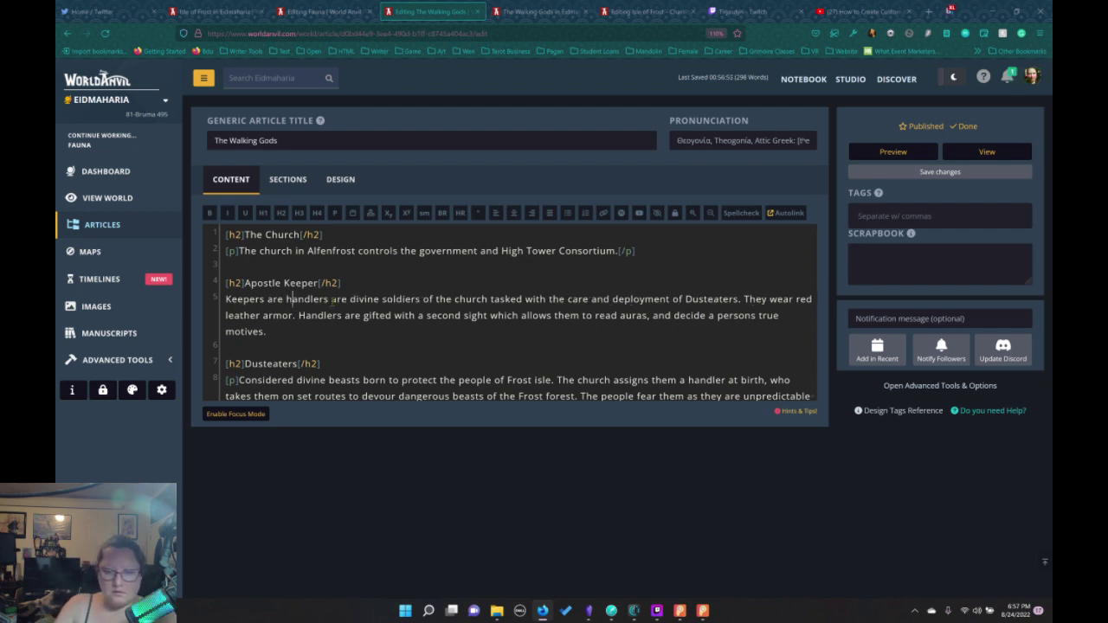
double_click(340, 298)
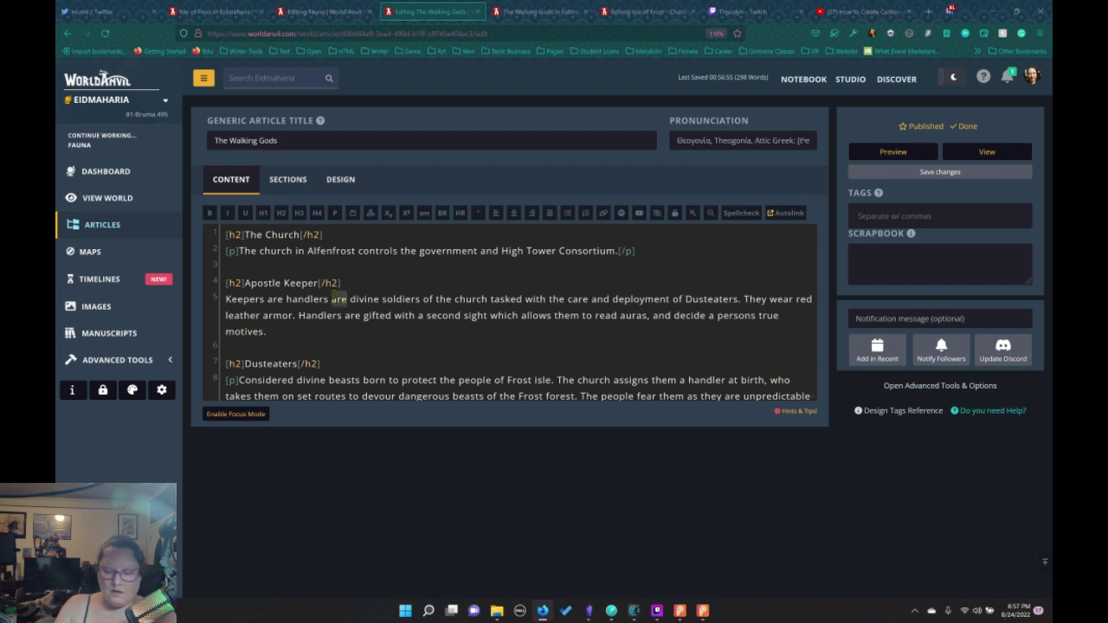
type("and")
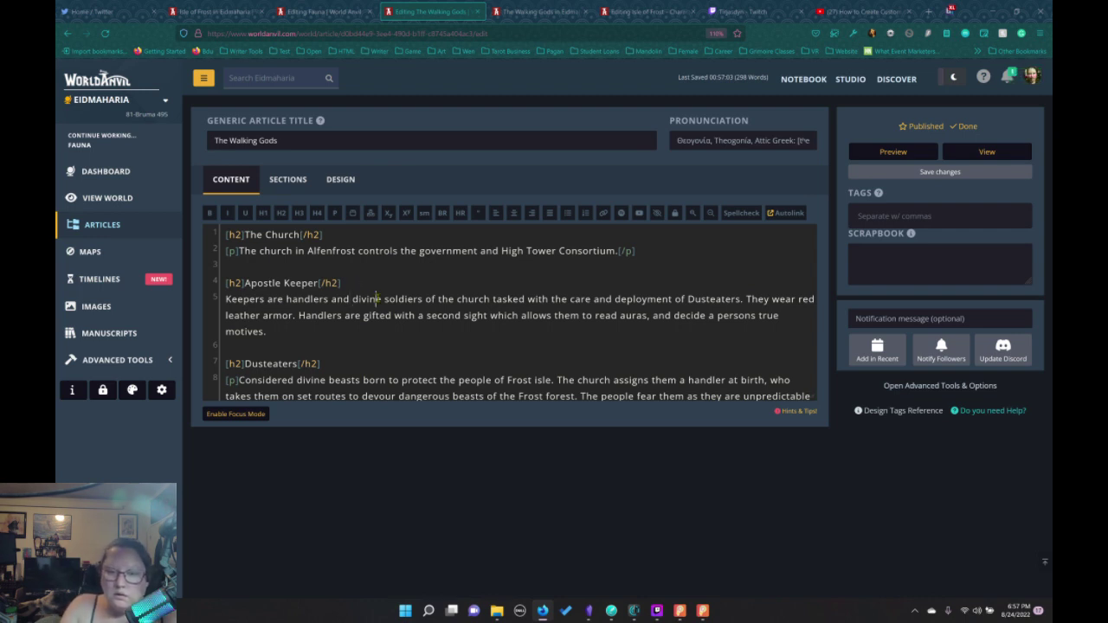
left_click_drag(342, 315, 299, 315)
type("Keepers")
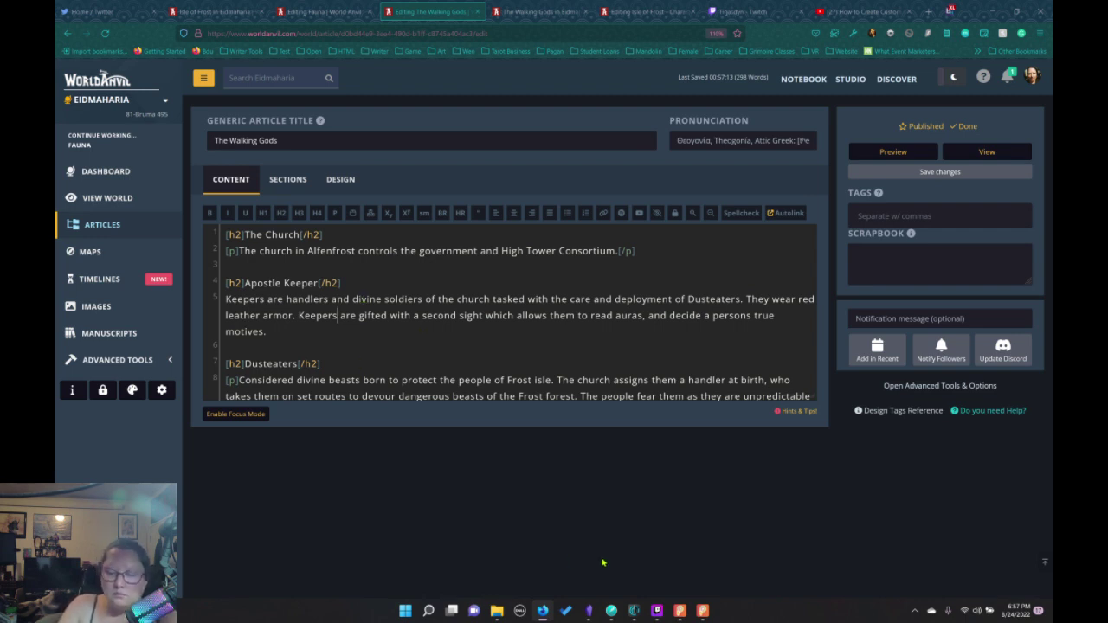
In the Dabble manuscript, delete the stray "fetch" before "let his household" and start a new paragraph at "Tugging at her pony tail"
left_click(611, 611)
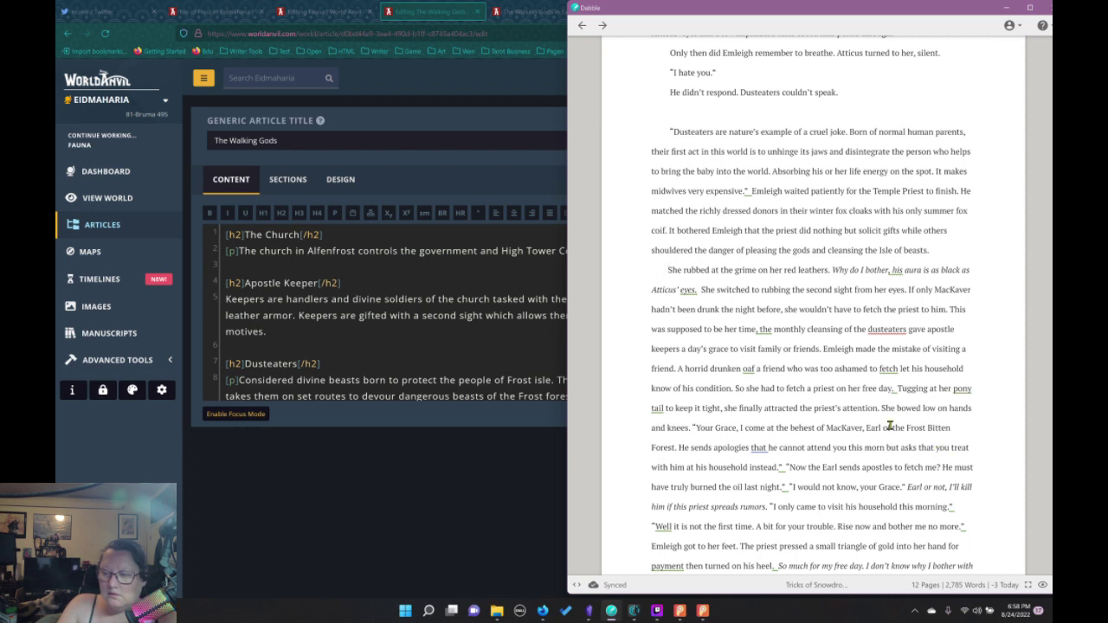
left_click(897, 370)
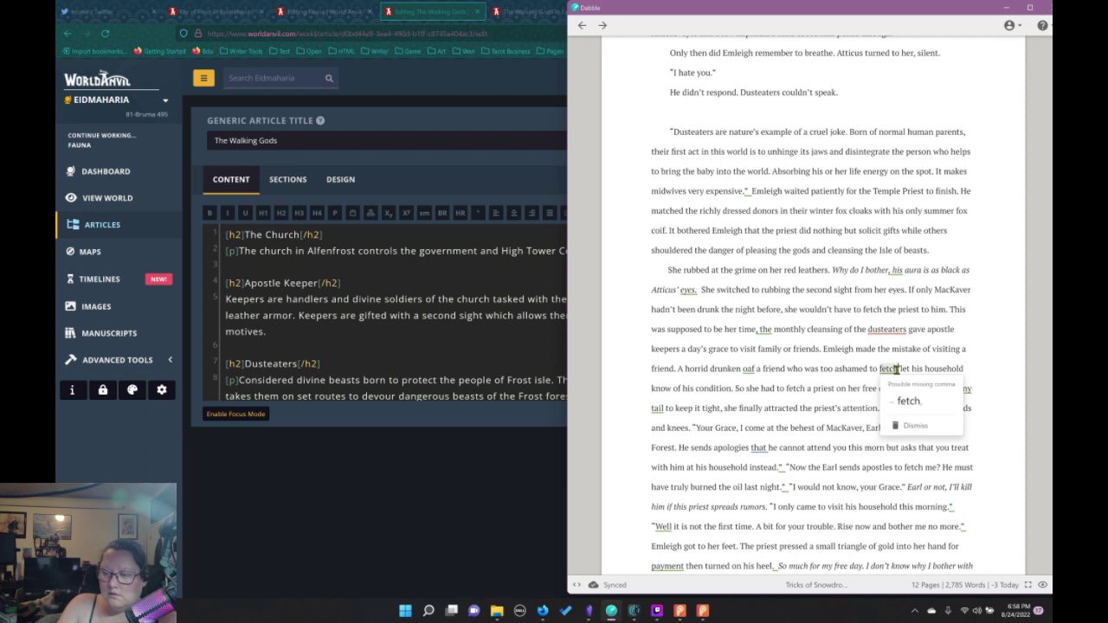
left_click(897, 369)
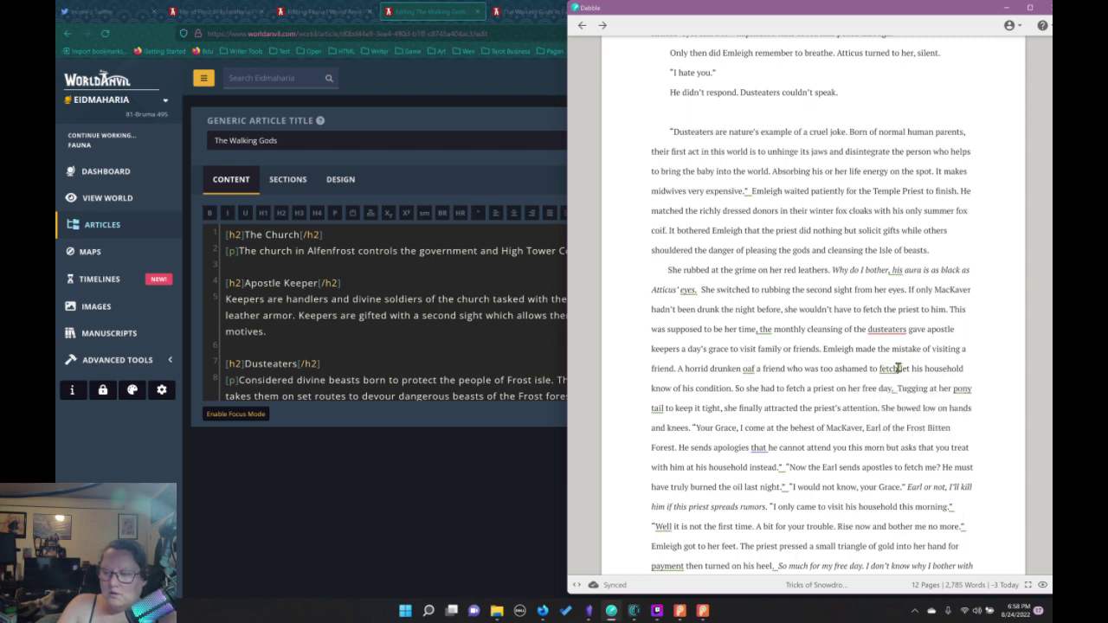
left_click(884, 369)
double_click(884, 369)
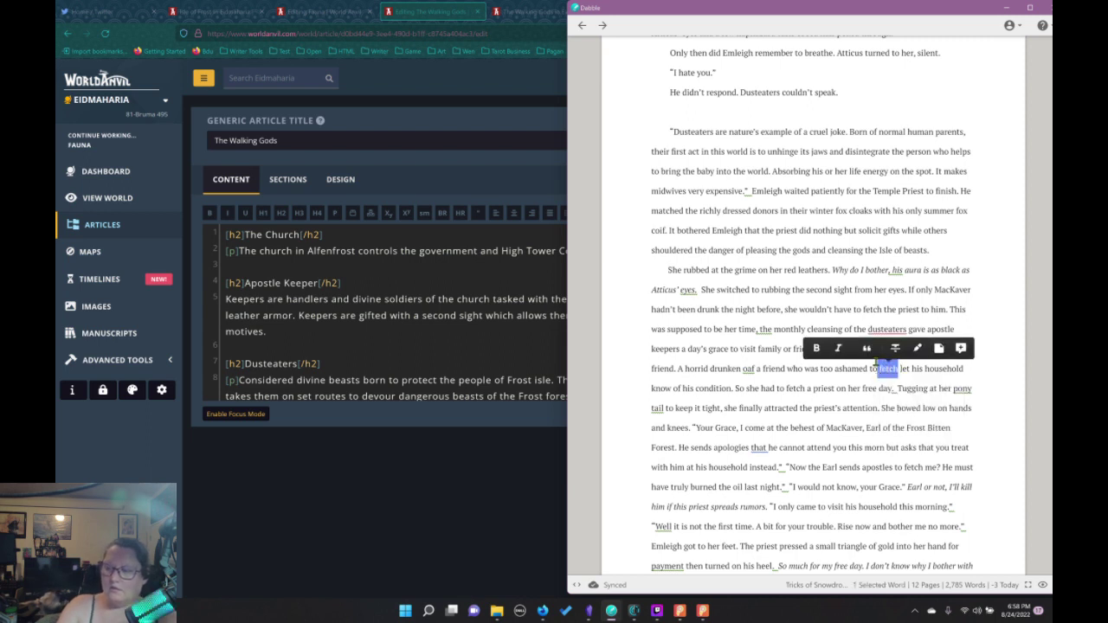
key("BackSpace")
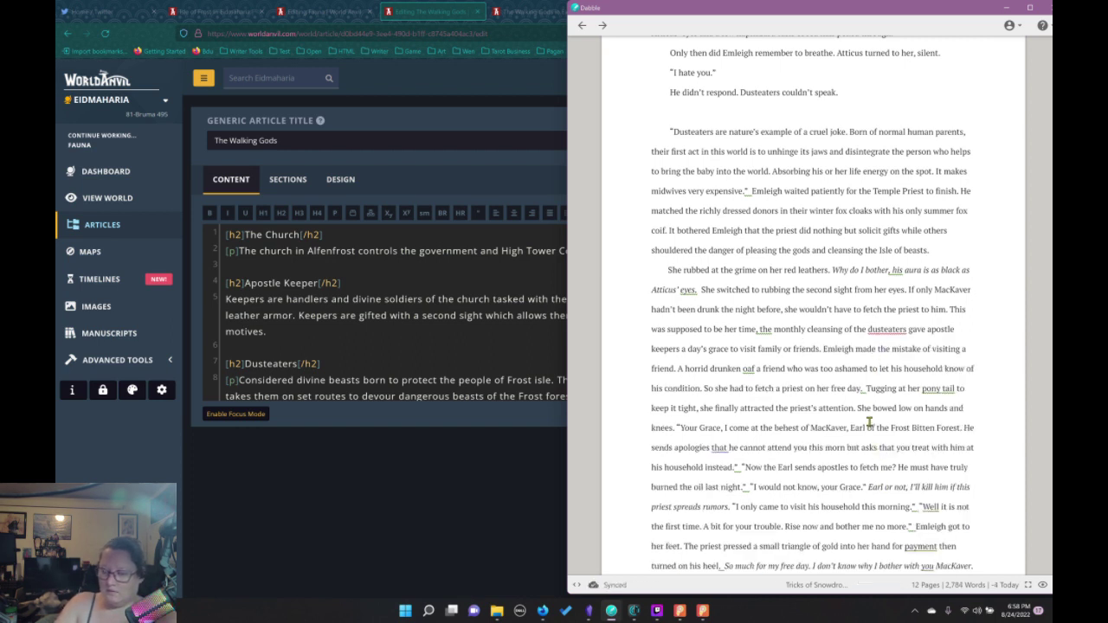
left_click(867, 389)
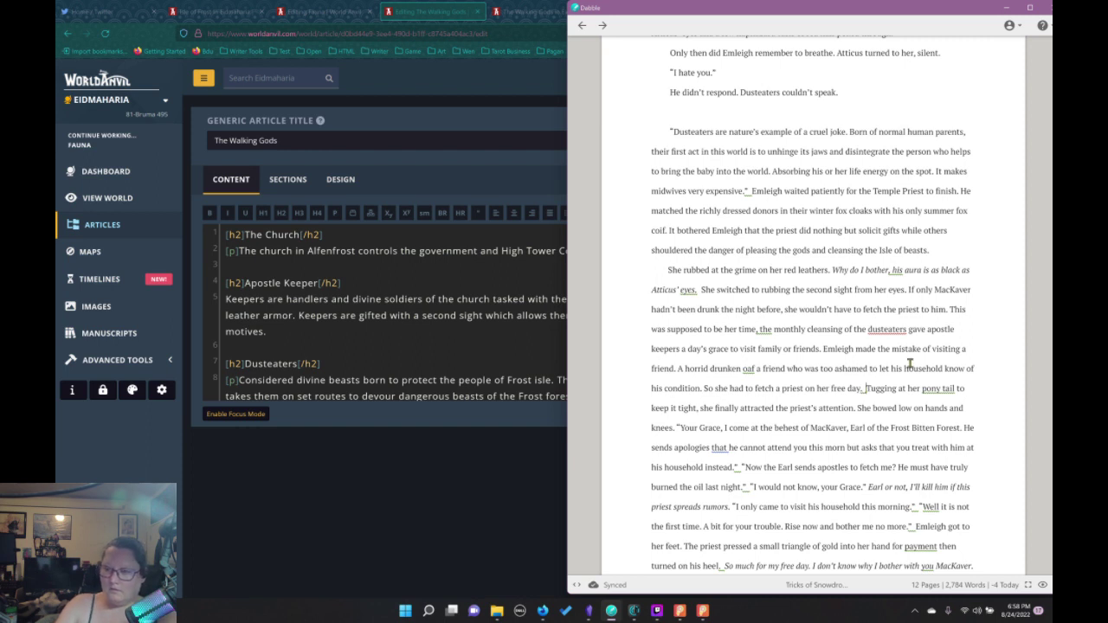
key("Return")
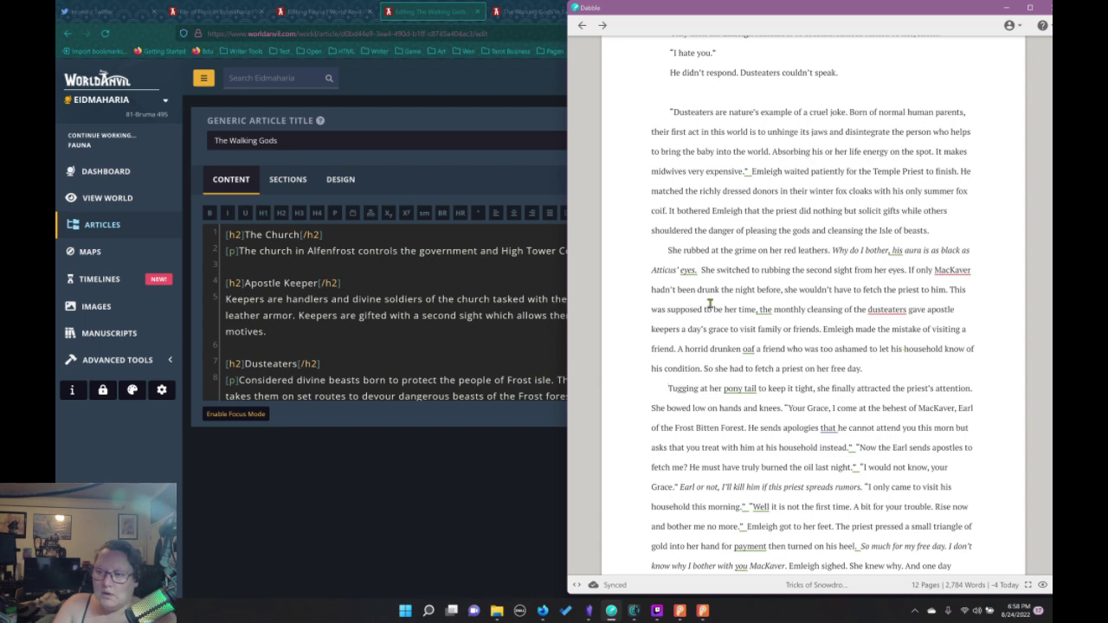
Return to World Anvil and correct the McIvers entry in the Isle of Frost - Characters article to "MacKaver"
left_click(324, 323)
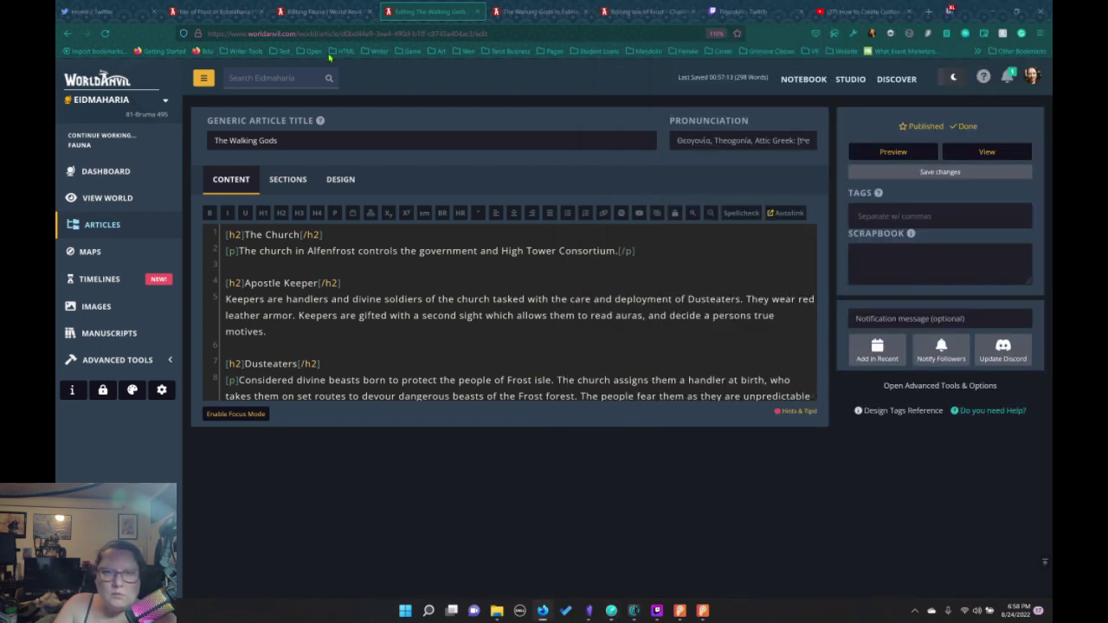
left_click(325, 12)
left_click(533, 12)
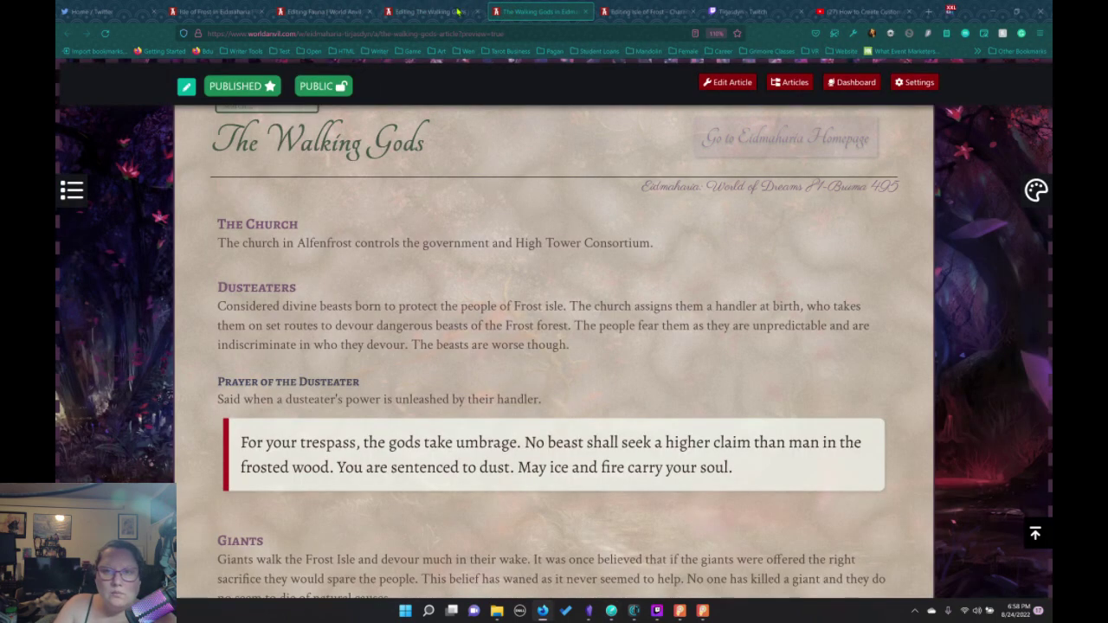
left_click(431, 12)
left_click(658, 11)
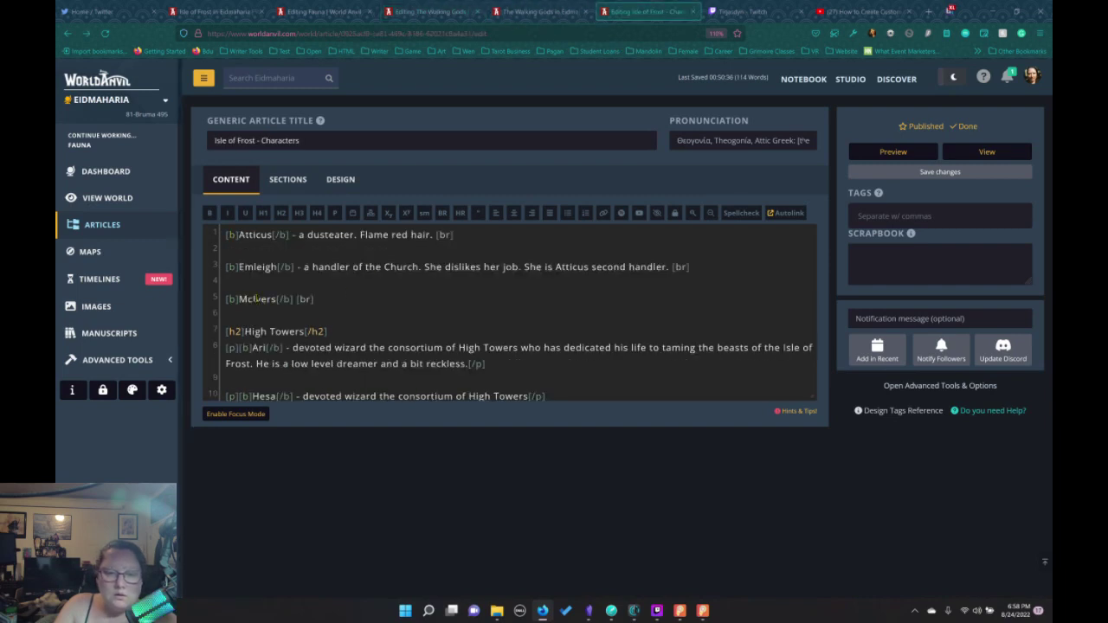
left_click(247, 298)
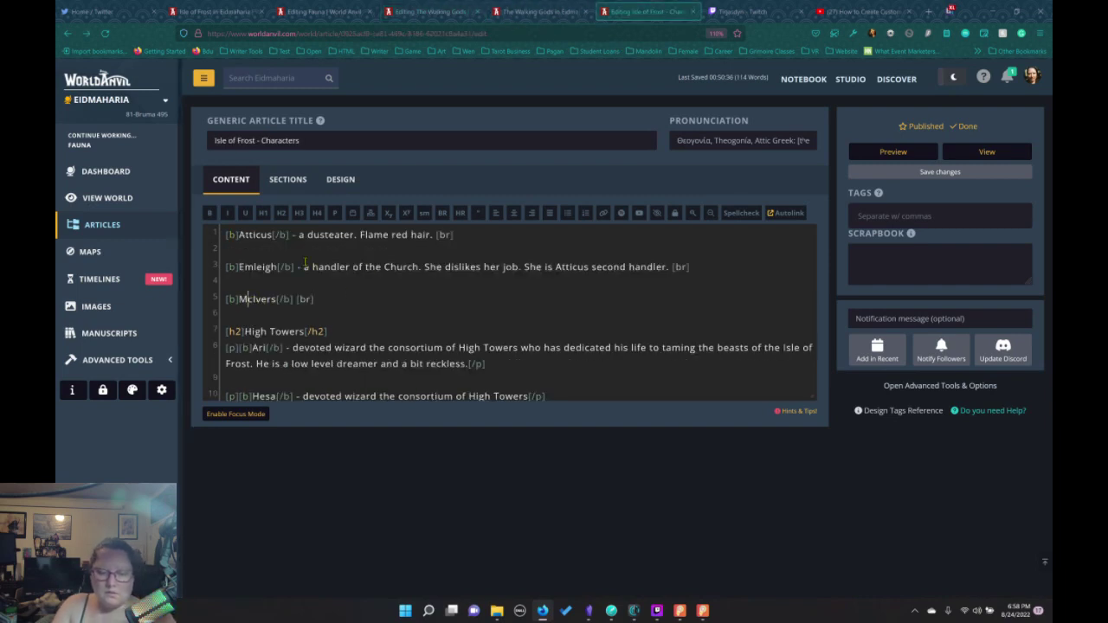
type("a")
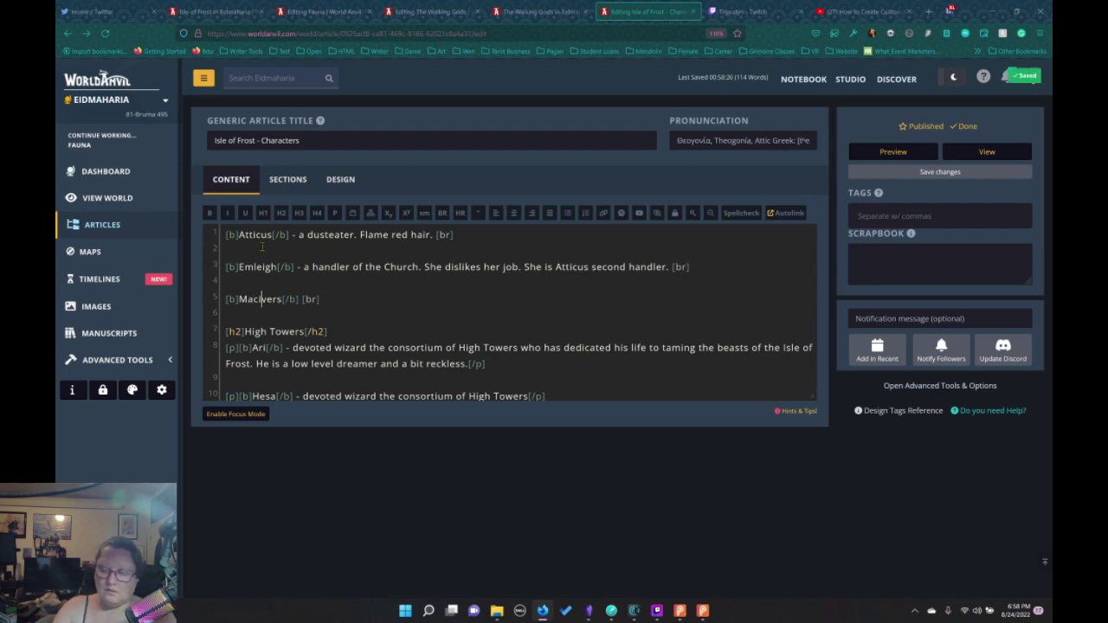
key("BackSpace")
type("Ka")
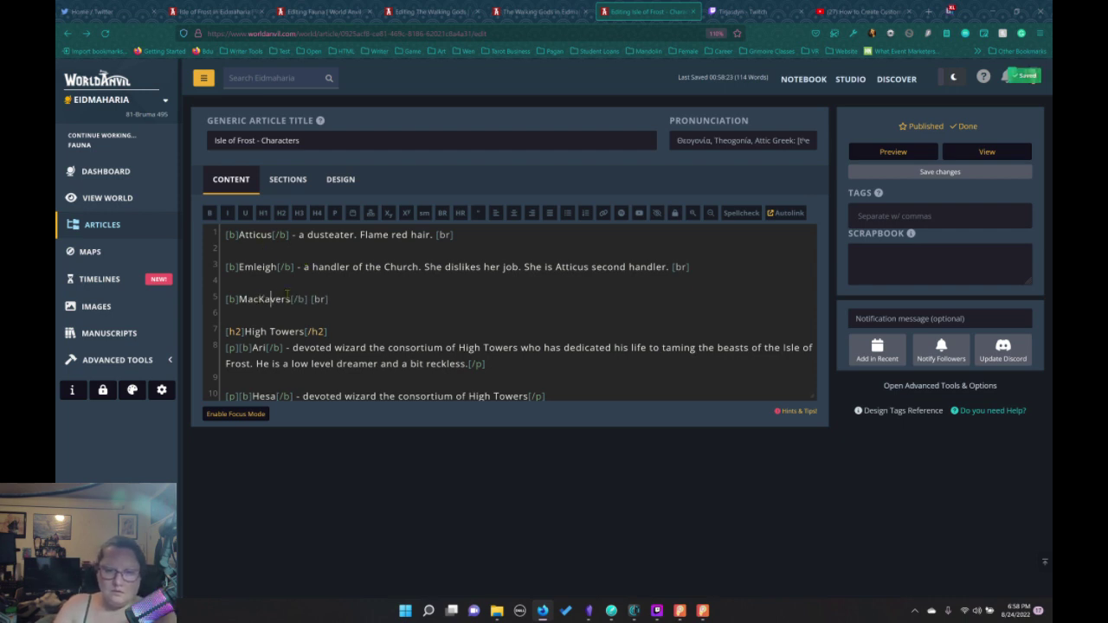
left_click(289, 299)
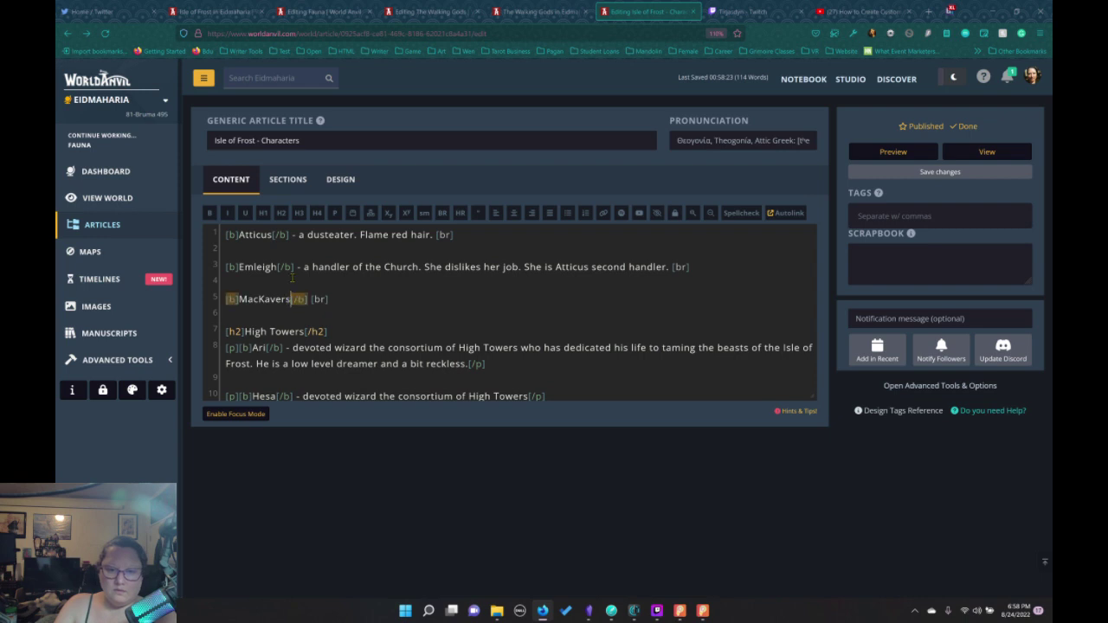
key("BackSpace")
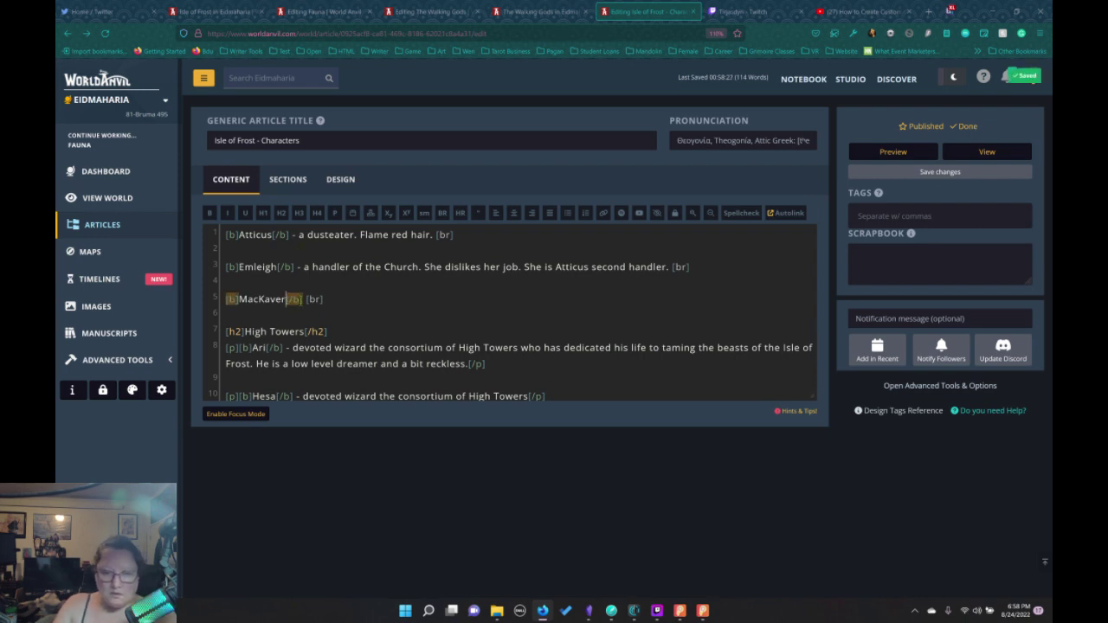
Add the description "- Emleigh's childhood friend and a lord of the" after MacKaver's bold name
left_click(305, 299)
type("=")
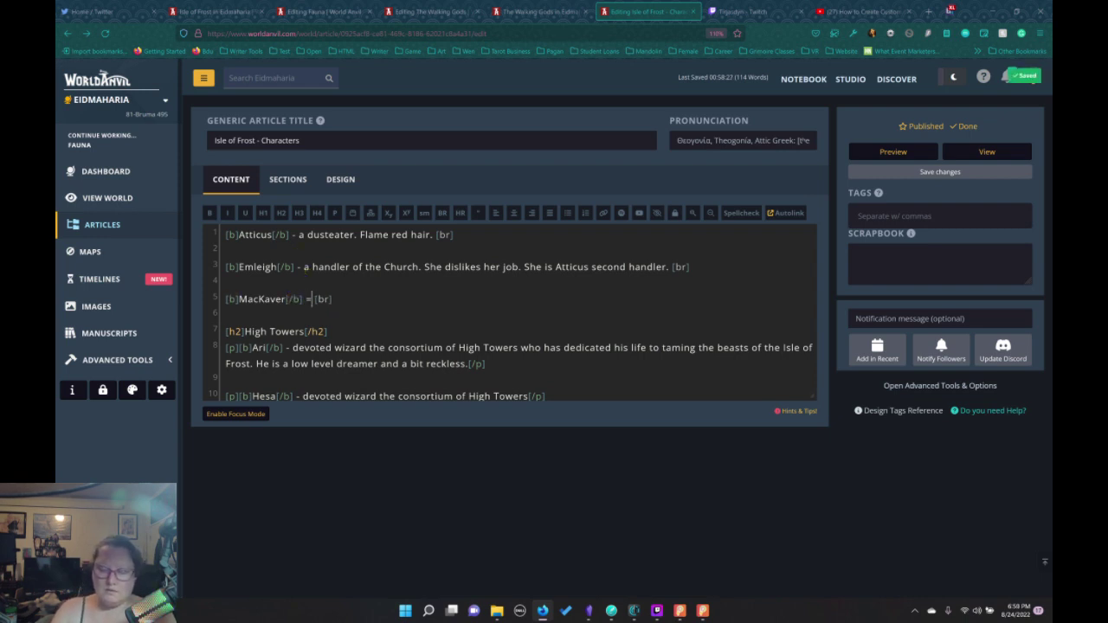
key("BackSpace")
type("- ")
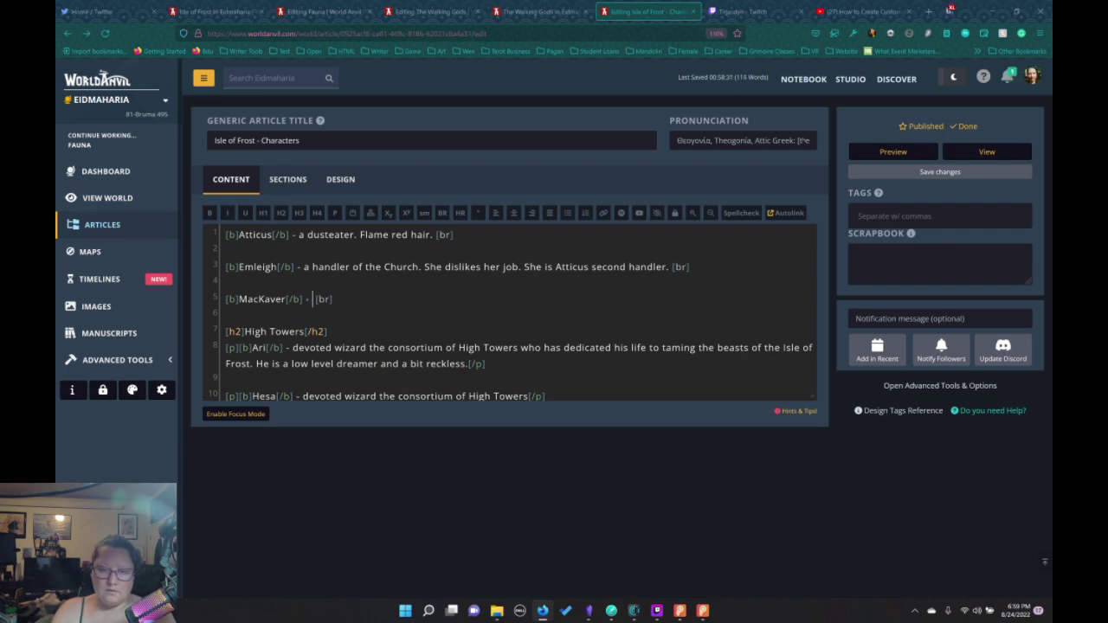
type("Emleigh's ")
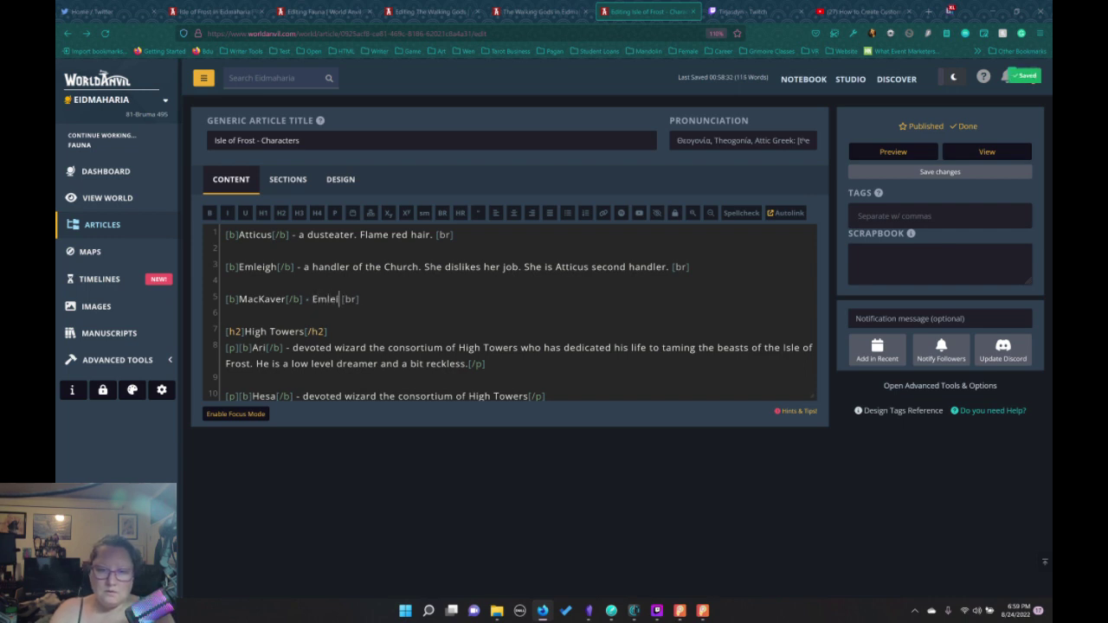
type("child")
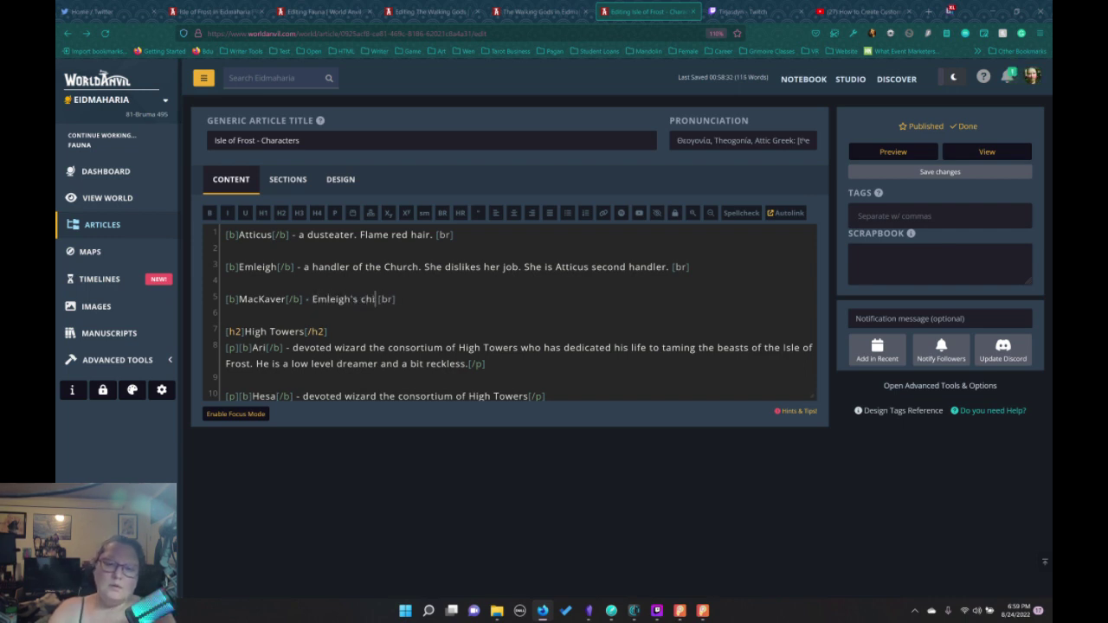
key("BackSpace")
type("hood frie")
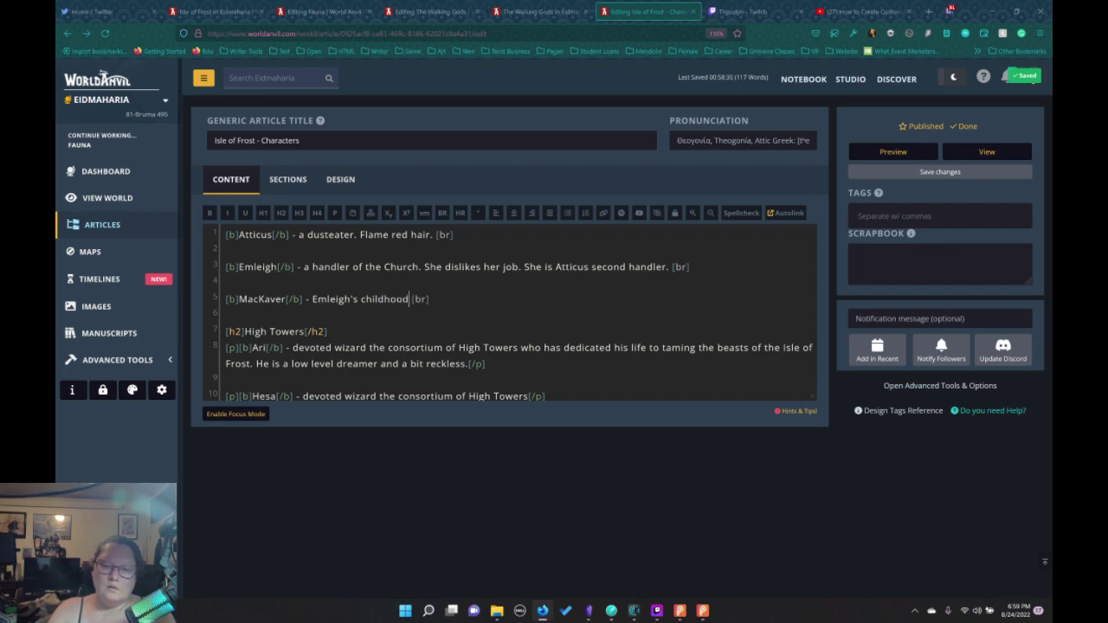
type("nd and a  ")
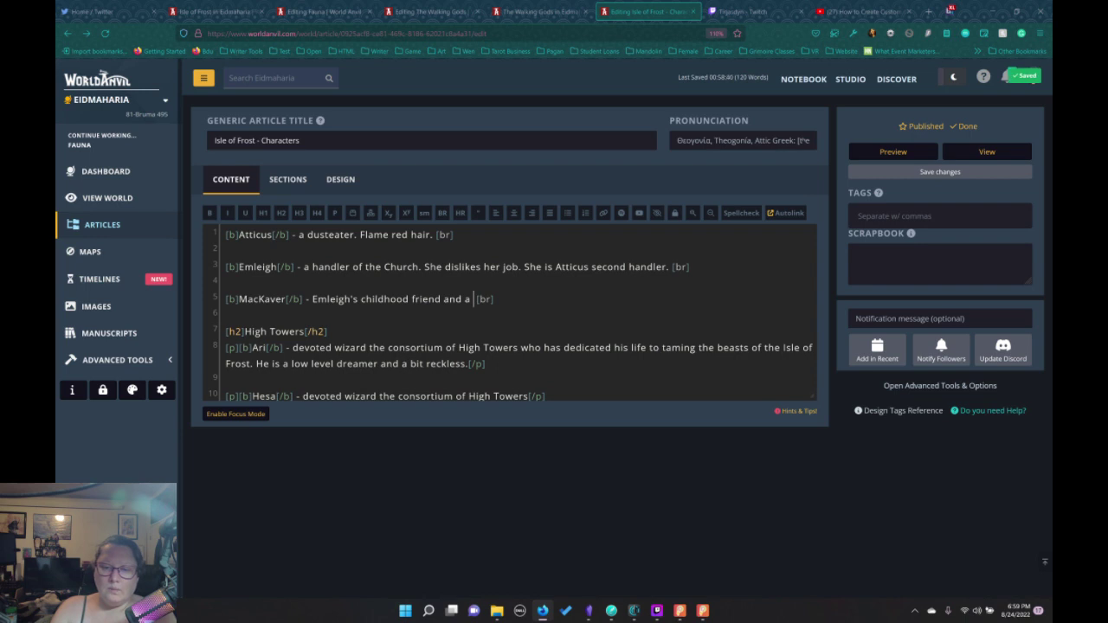
type("lor")
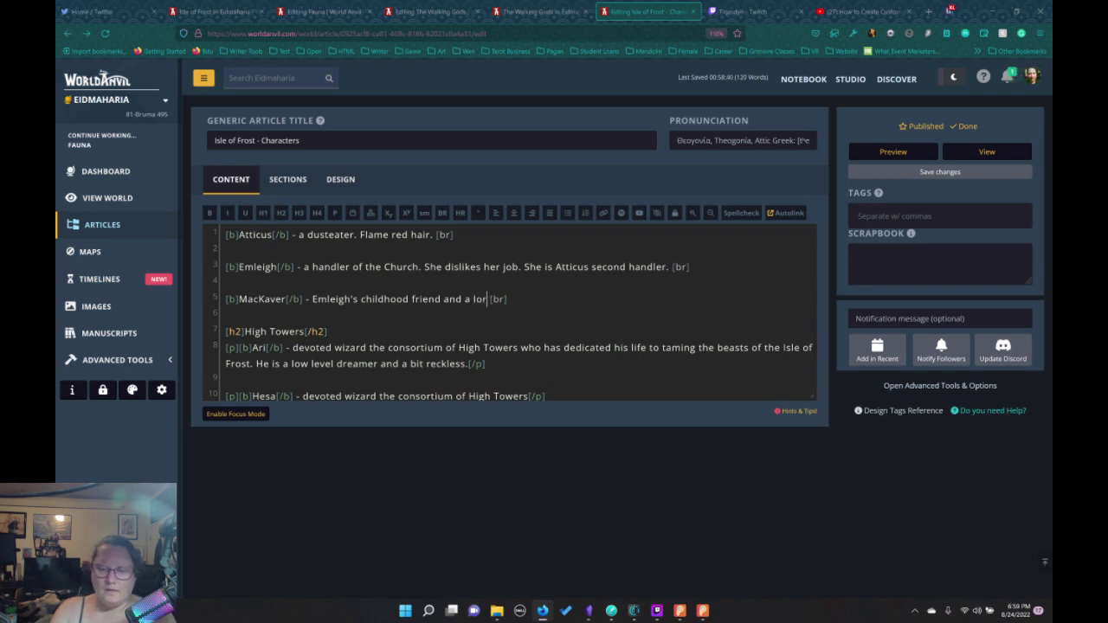
type("d of th")
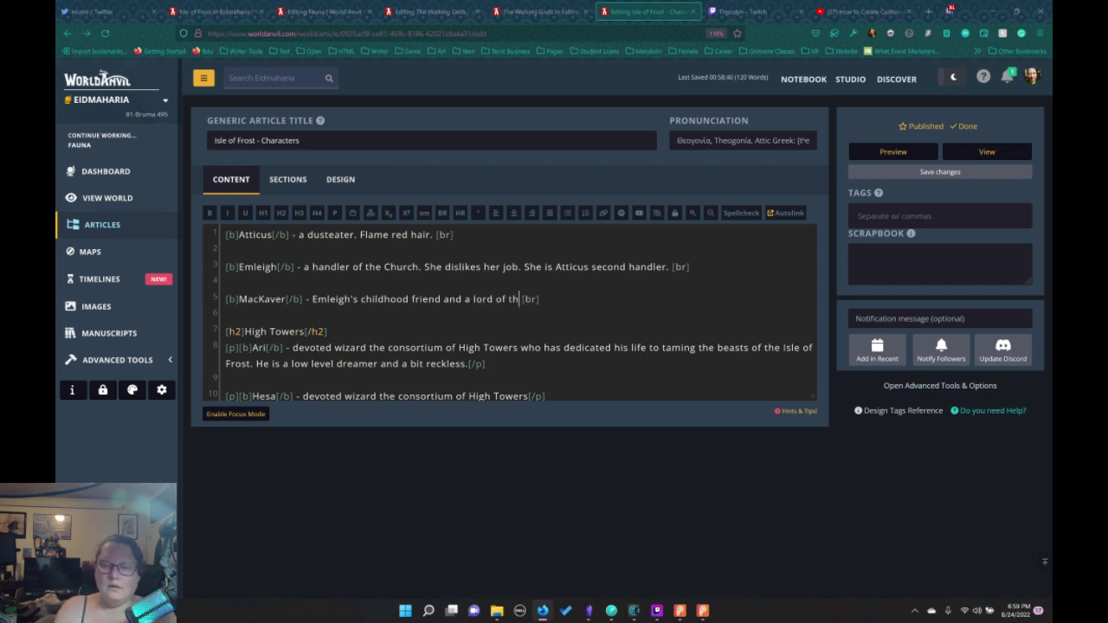
type("e")
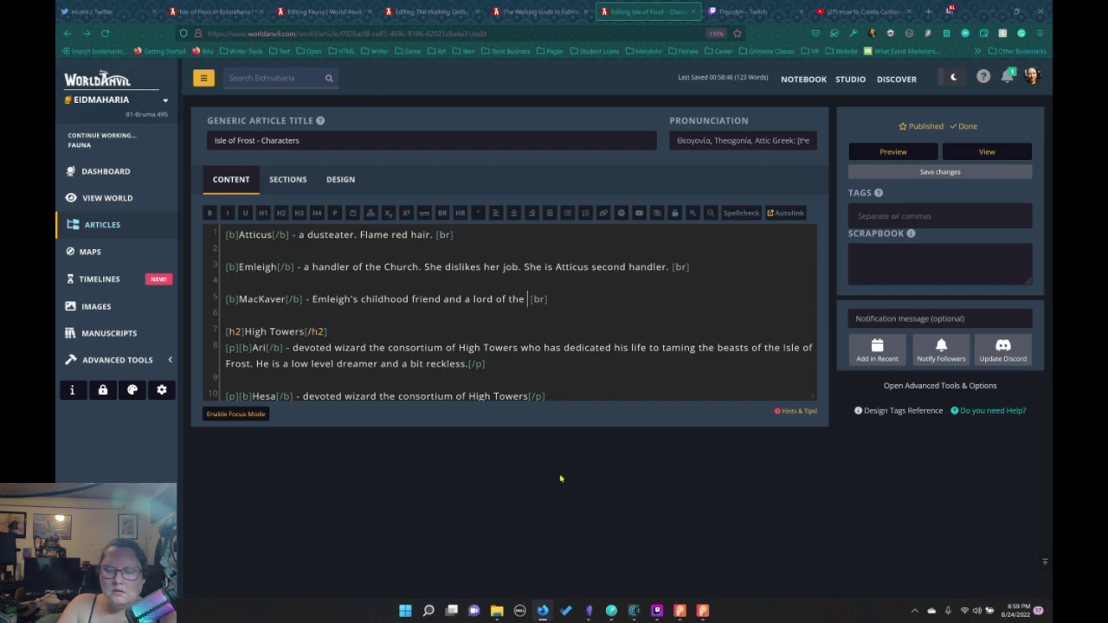
Copy "Earl of the Frost Bitten Forest." from the Dabble manuscript and replace "a lord of the" with it in MacKaver's World Anvil description
mouse_move(613, 611)
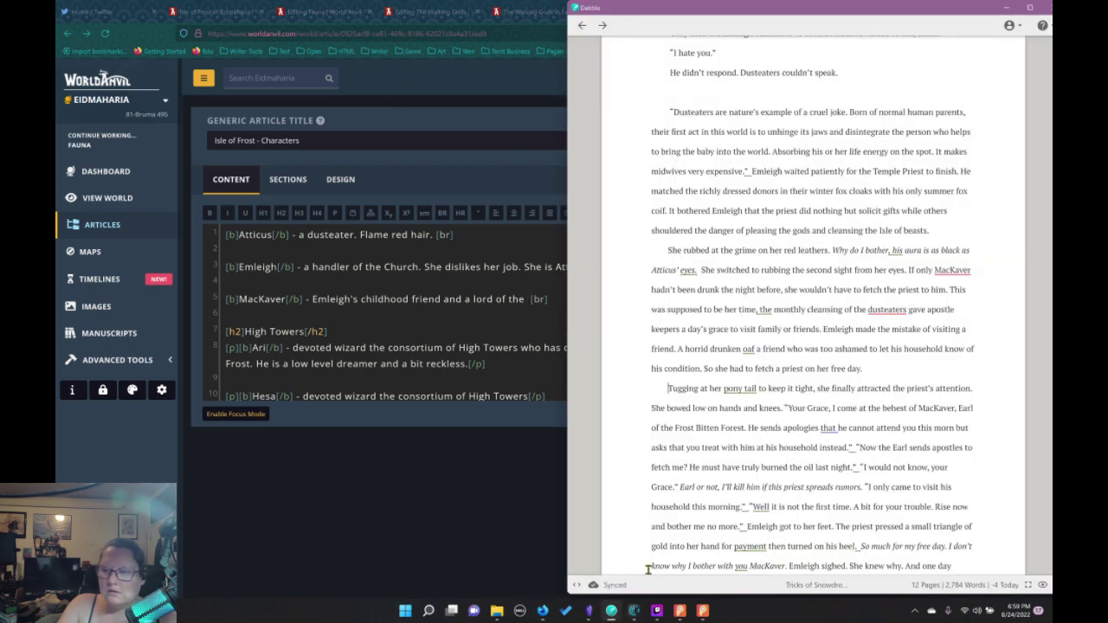
left_click(610, 555)
scroll(775, 490, "down", 3)
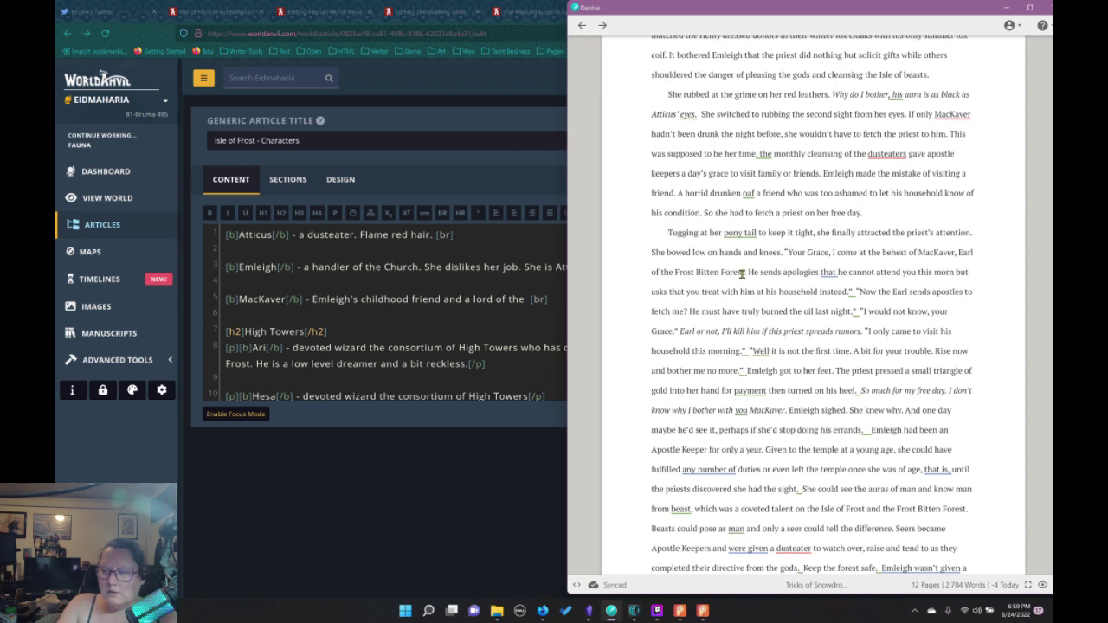
left_click_drag(744, 272, 959, 258)
key("ctrl+c")
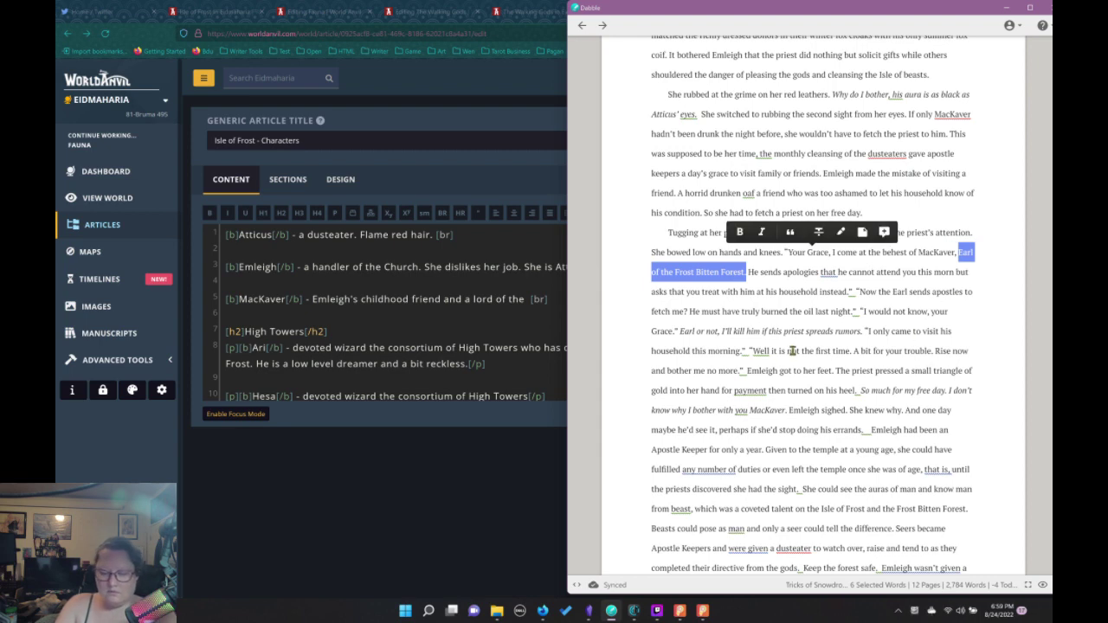
left_click(493, 368)
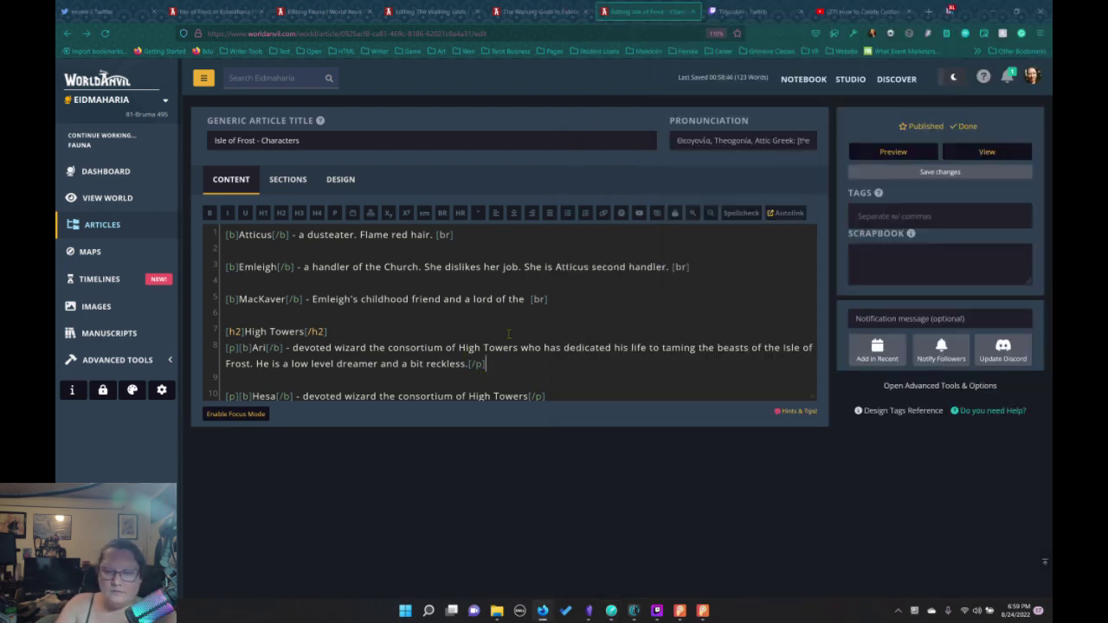
left_click_drag(524, 299, 465, 300)
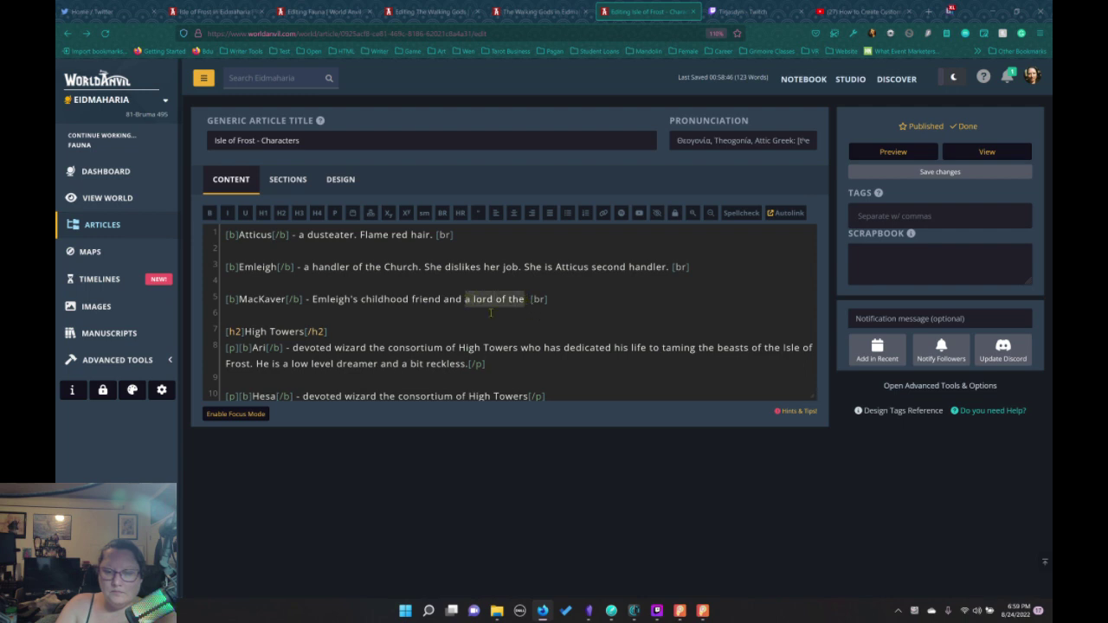
key("ctrl+v")
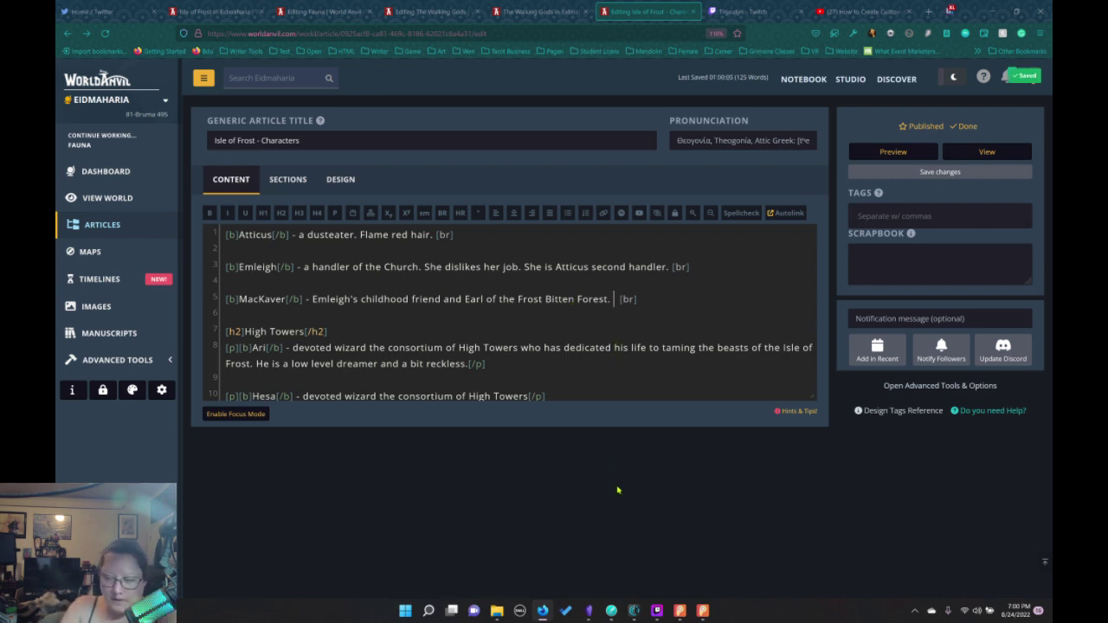
Switch to the Dabble manuscript and start a new paragraph at “Now the Earl sends apostles to fetch me?”
left_click(611, 611)
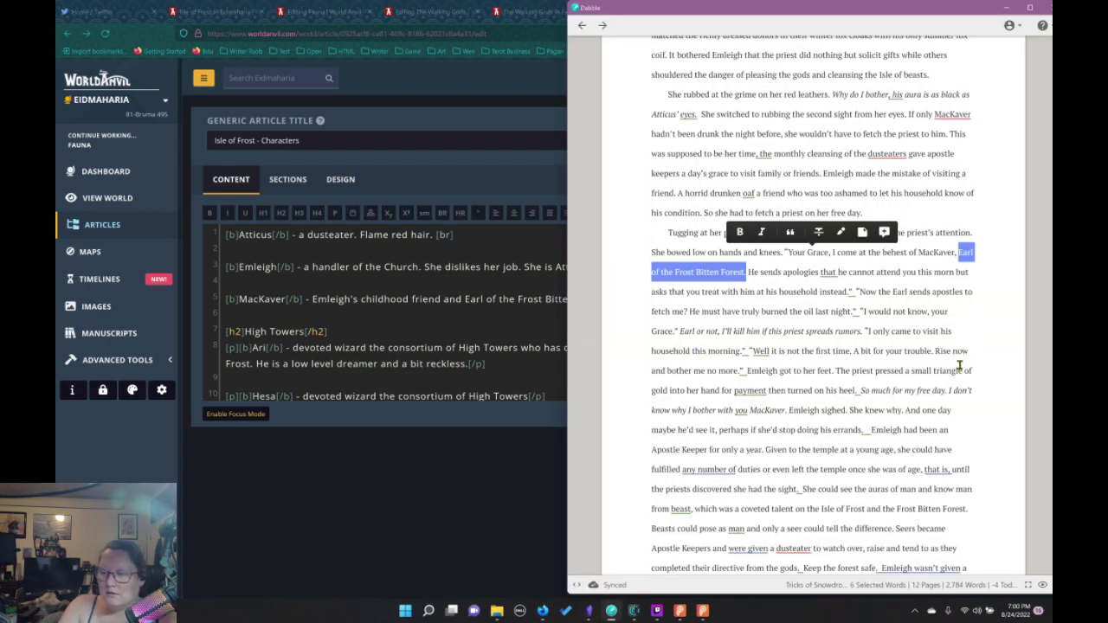
left_click(835, 314)
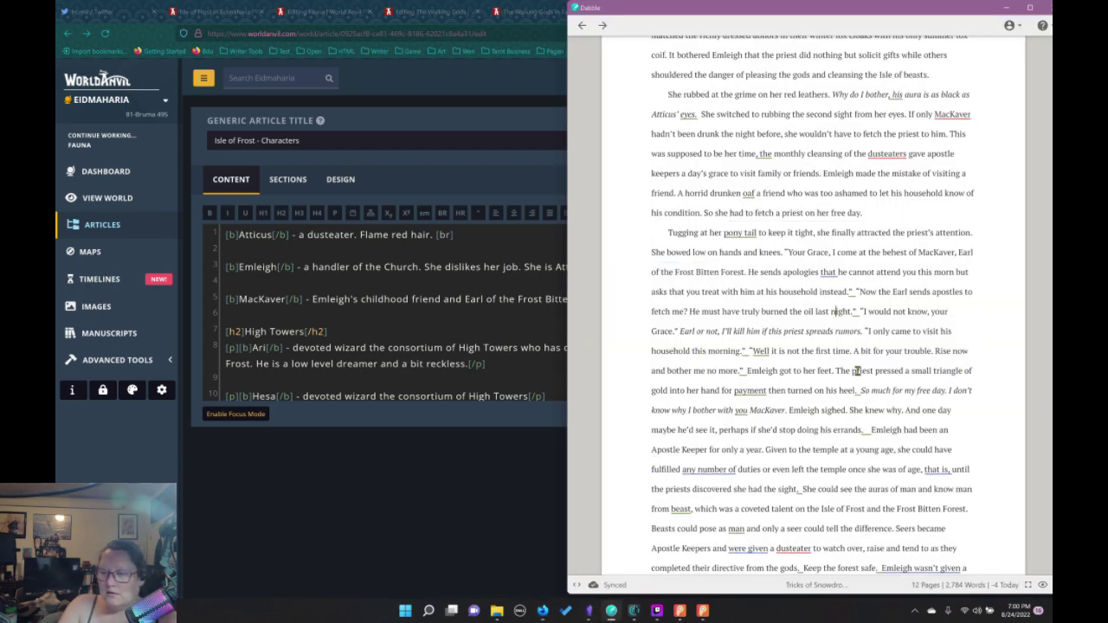
right_click(854, 291)
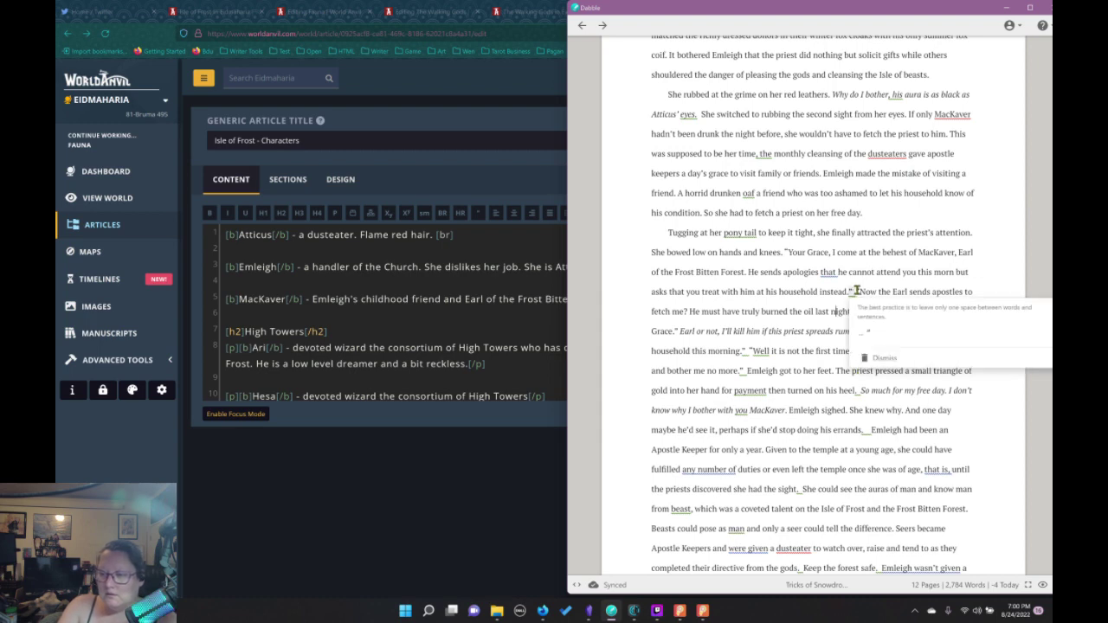
key("Escape")
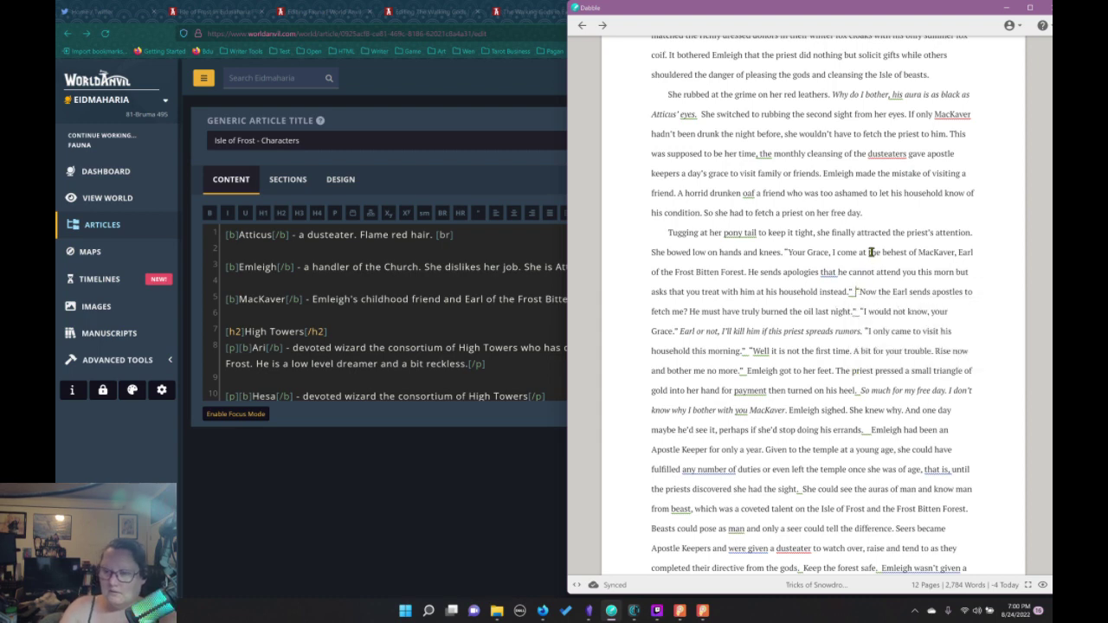
key("Return")
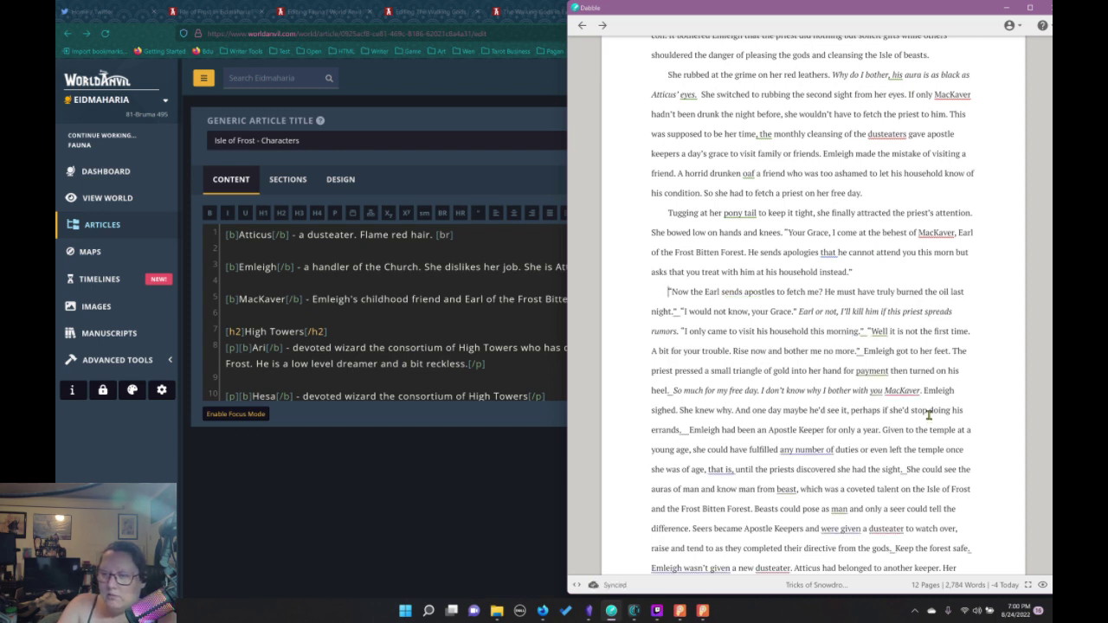
Accept the suggested correction of “pony tail” to “ponytail” in the paragraph about attracting the priest's attention
left_click(742, 213)
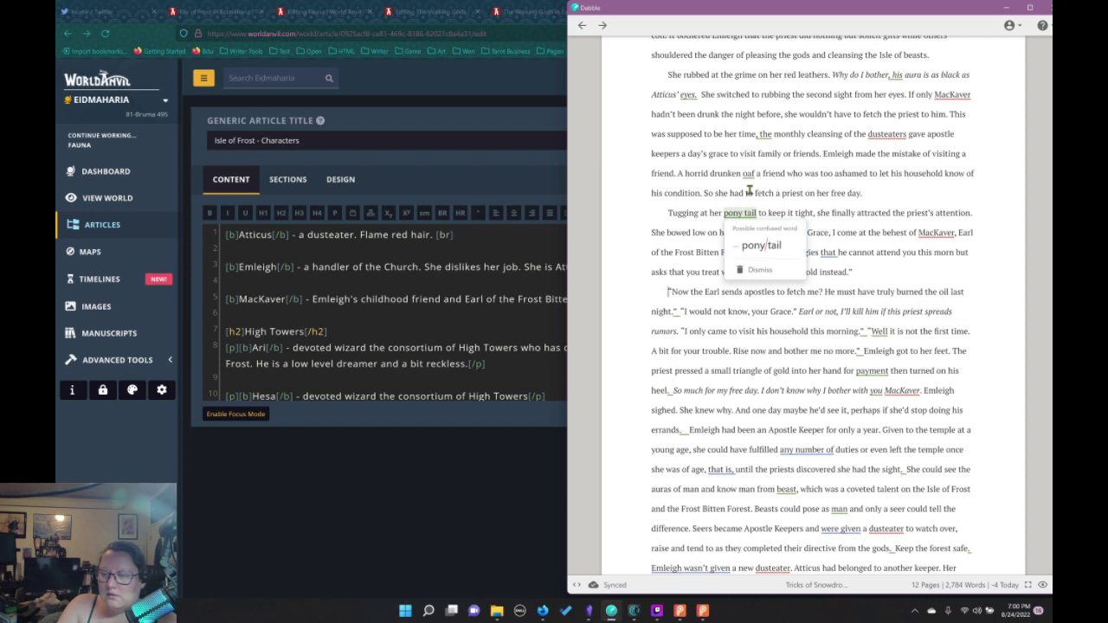
left_click(761, 245)
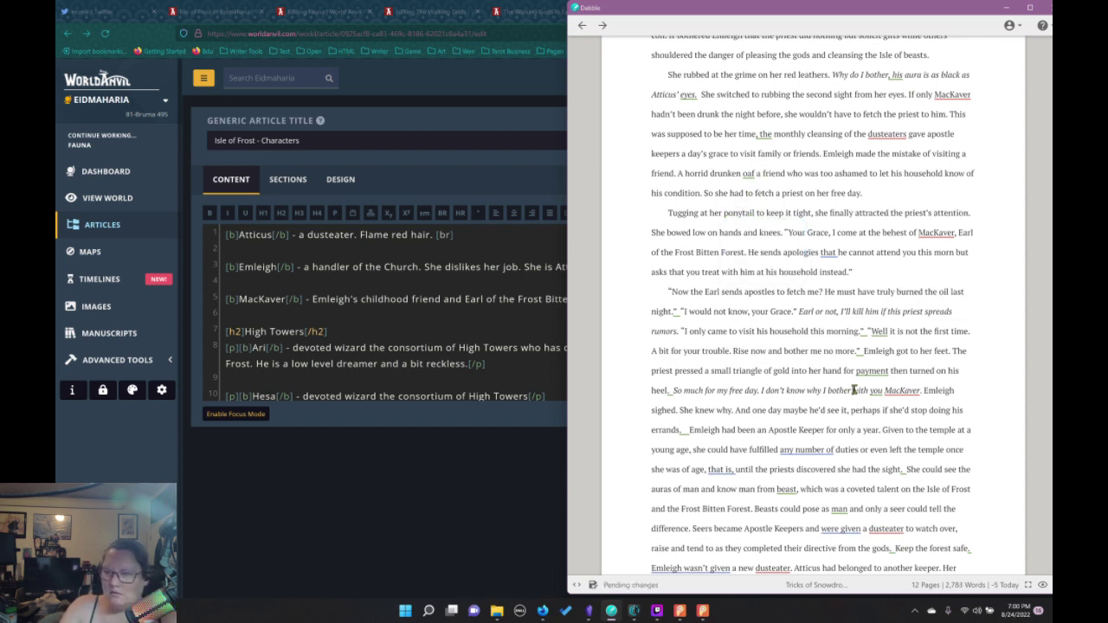
left_click(832, 255)
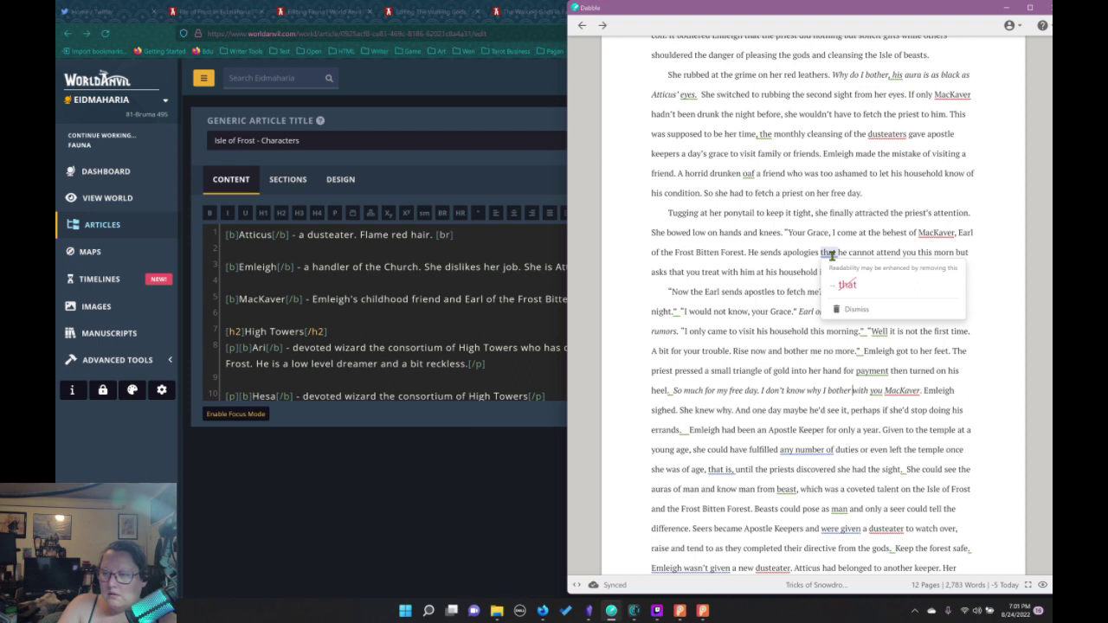
left_click(841, 372)
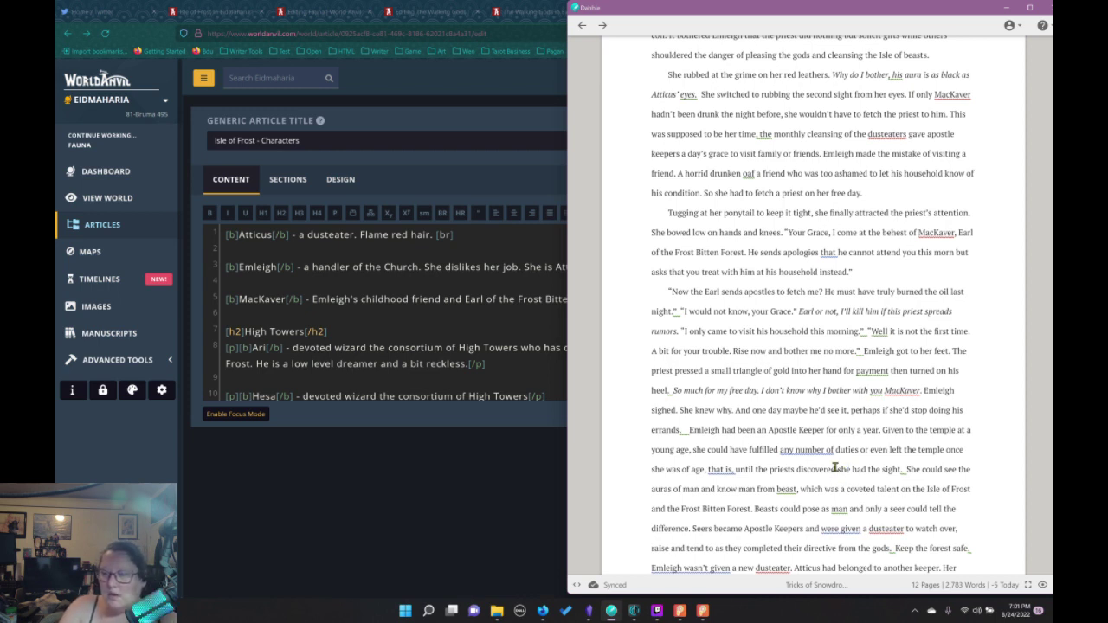
Start a new paragraph at Emleigh's reply “I would not know, your Grace.”
right_click(885, 391)
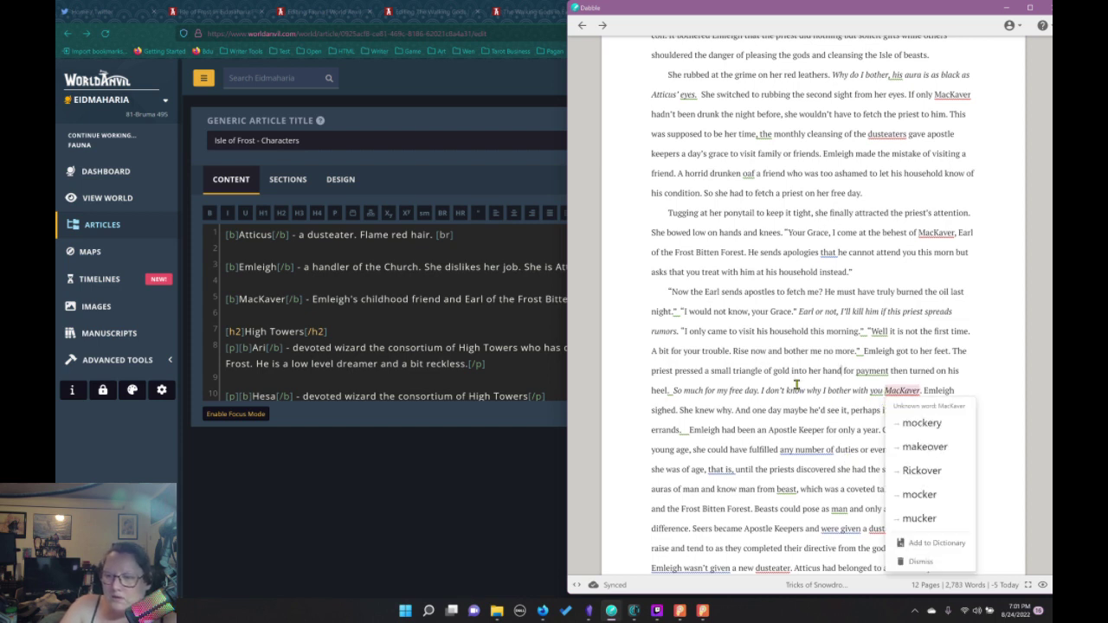
mouse_move(831, 254)
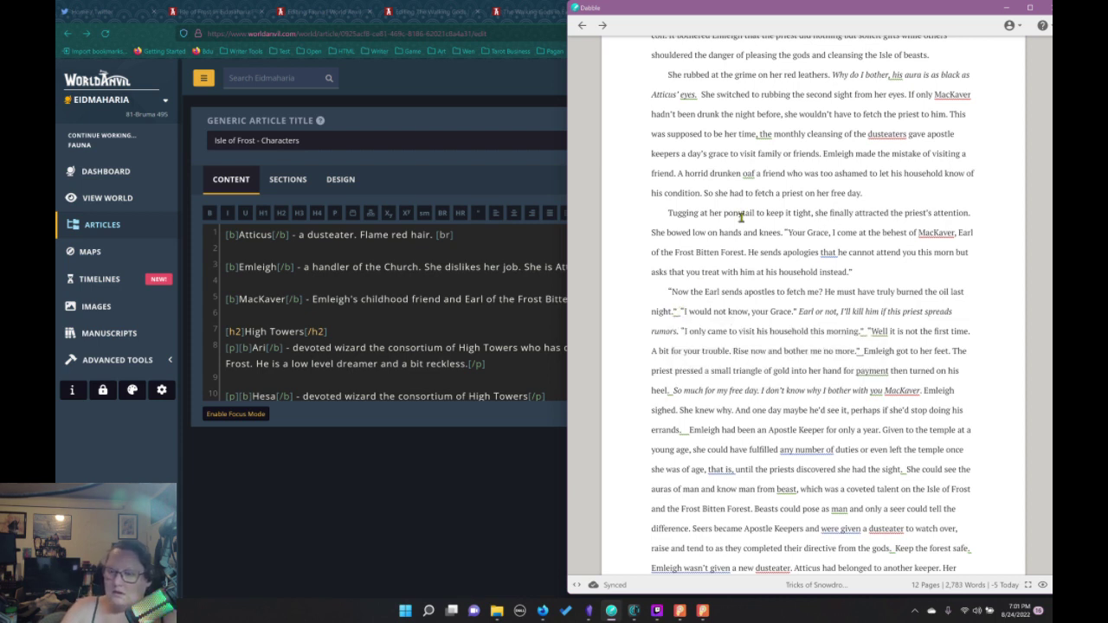
key("Return")
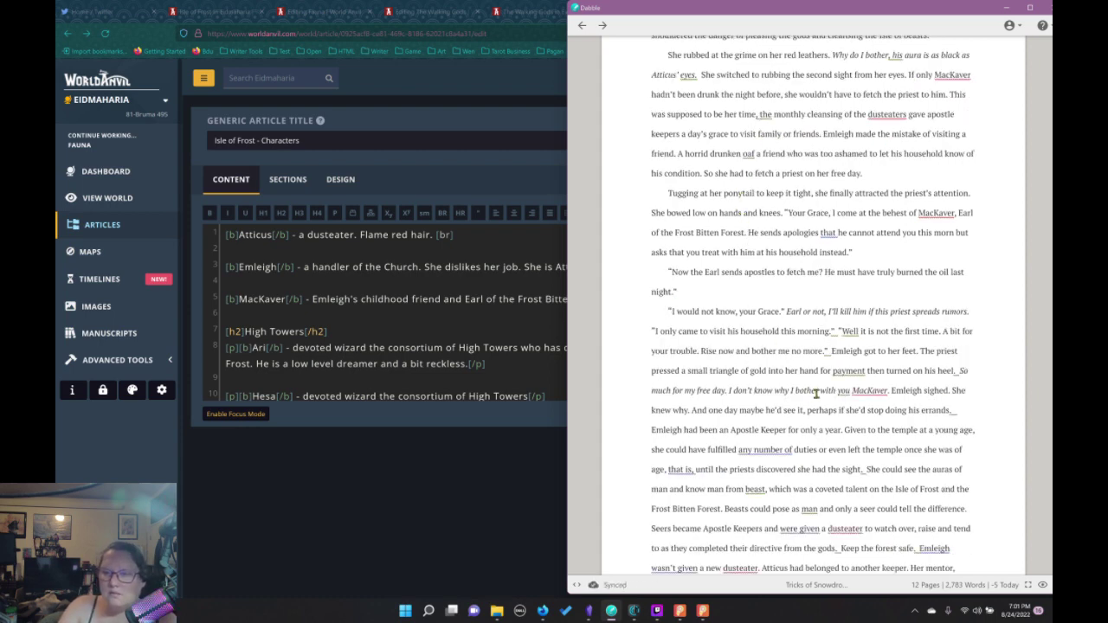
Add the flagged word “dusteaters” in the paragraph about the monthly cleansing to the dictionary
scroll(815, 394, "up", 6)
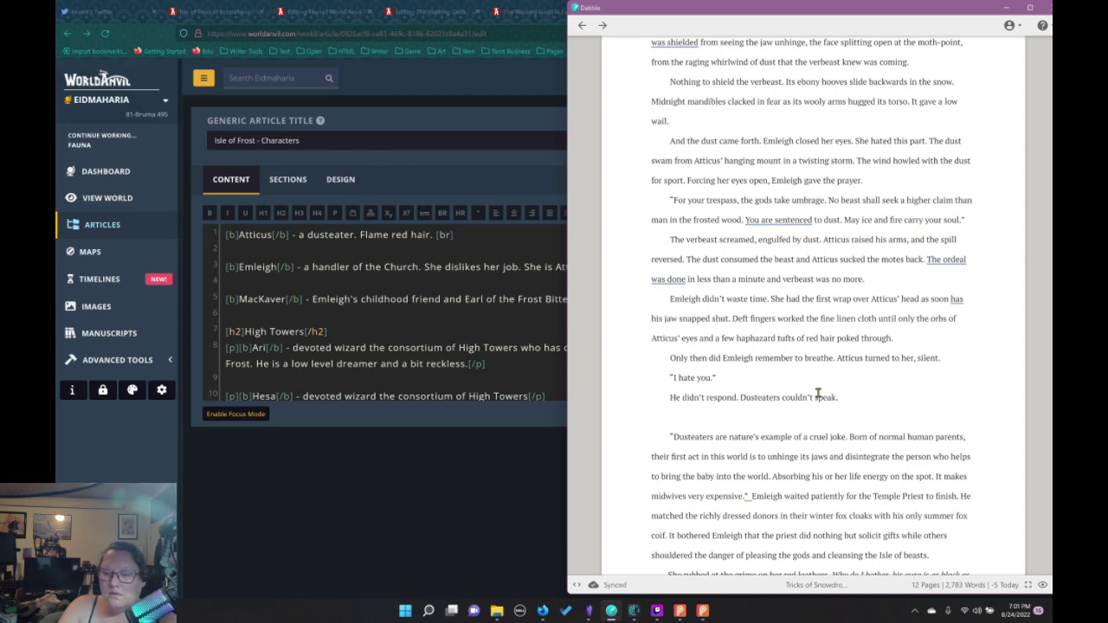
scroll(786, 389, "up", 1)
scroll(817, 389, "down", 4)
left_click(730, 264)
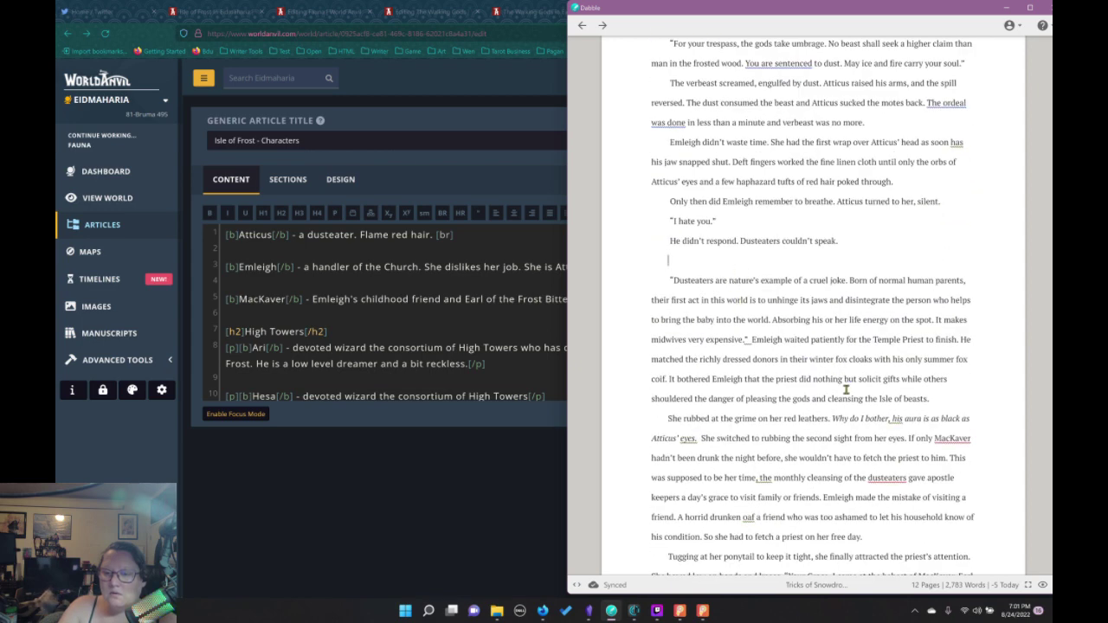
scroll(849, 390, "down", 6)
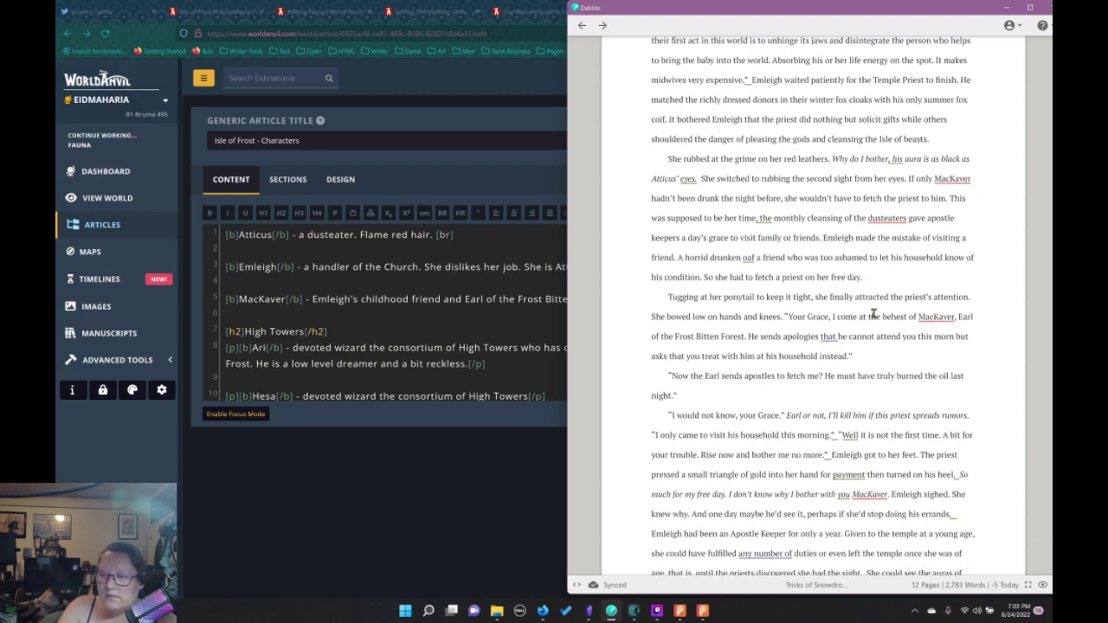
right_click(882, 219)
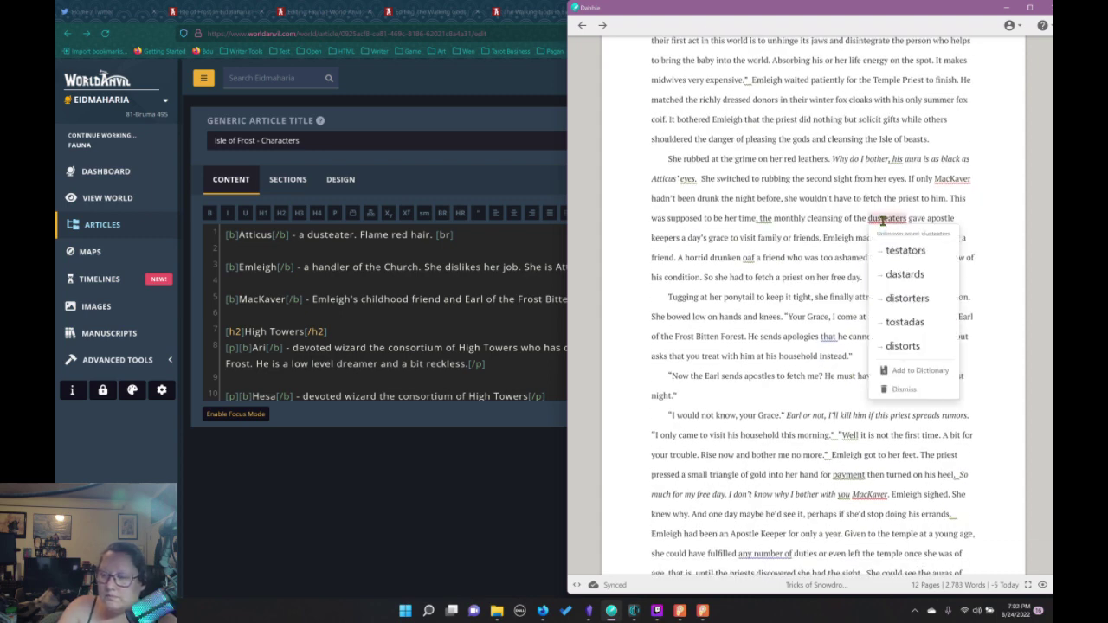
left_click(913, 374)
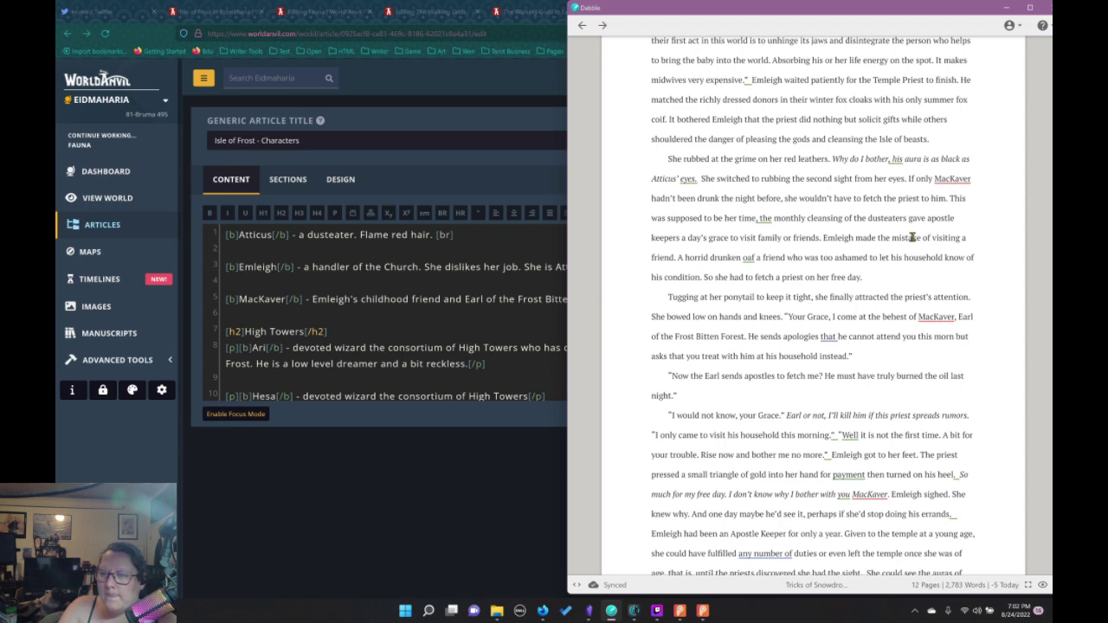
Start a new paragraph at the priest's line “Well it is not the first time.”
scroll(923, 276, "down", 1)
scroll(923, 275, "down", 3)
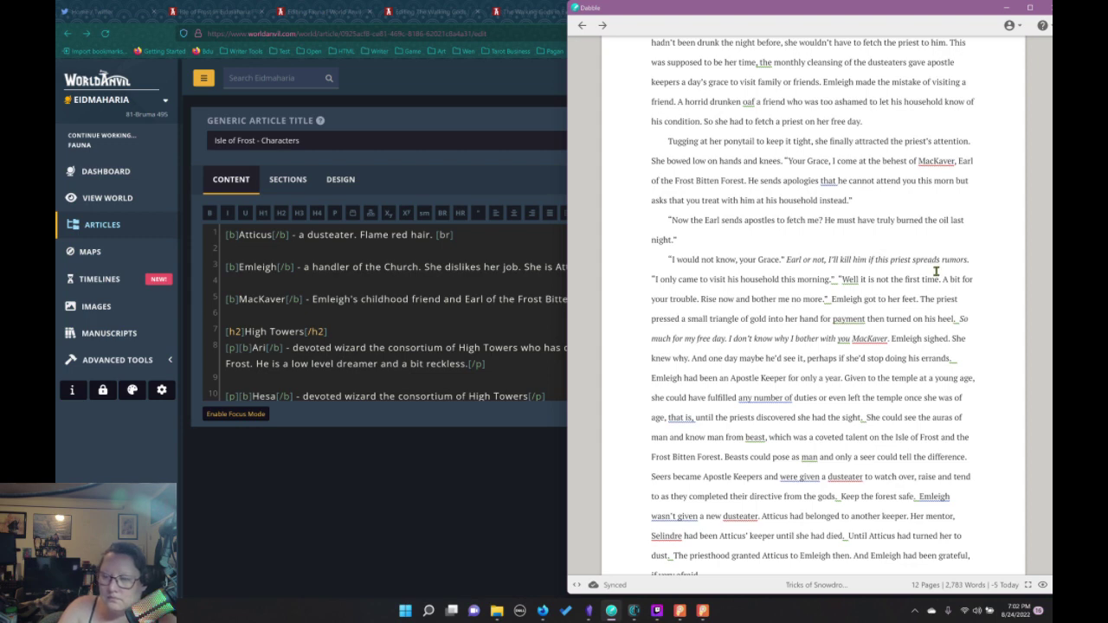
scroll(915, 279, "down", 2)
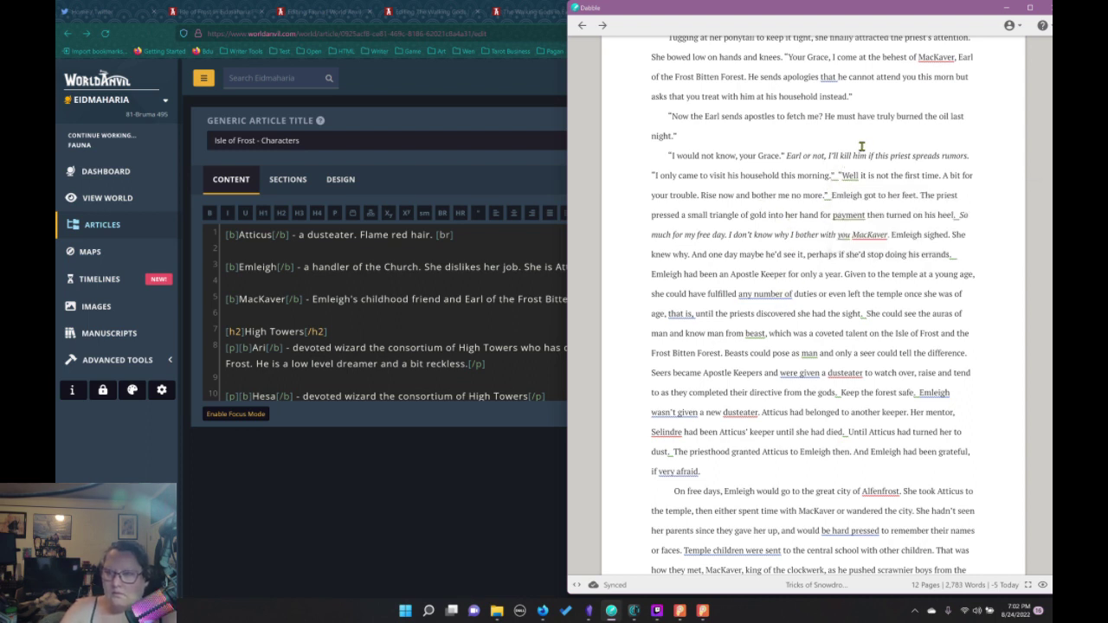
key("Return")
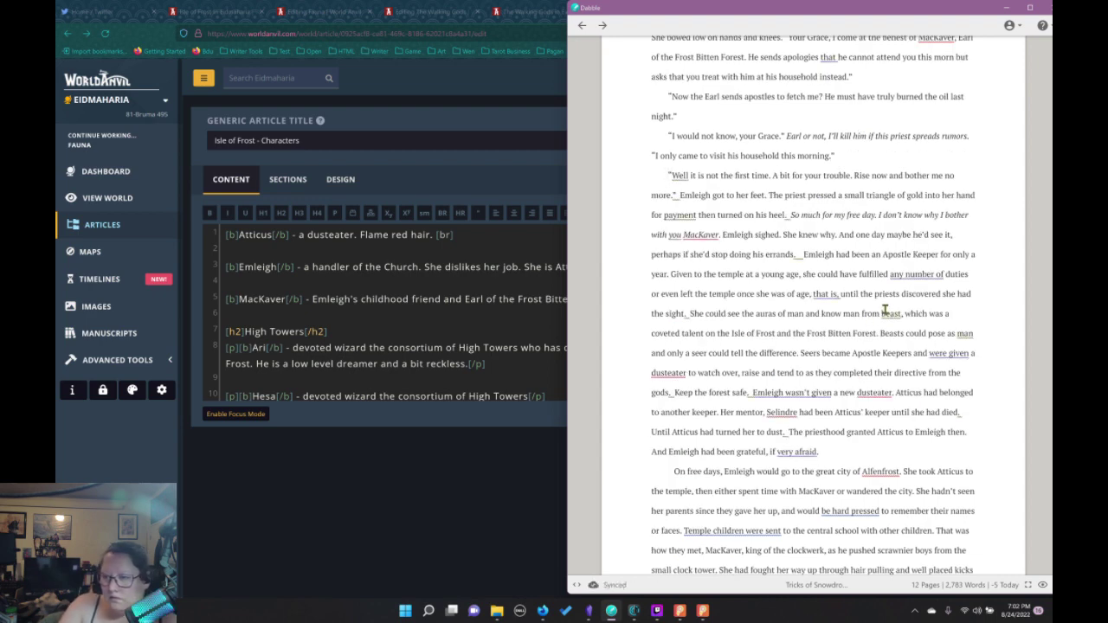
Insert the suggested comma after “payment” and start a new paragraph at “So much for my free day.”
mouse_move(889, 314)
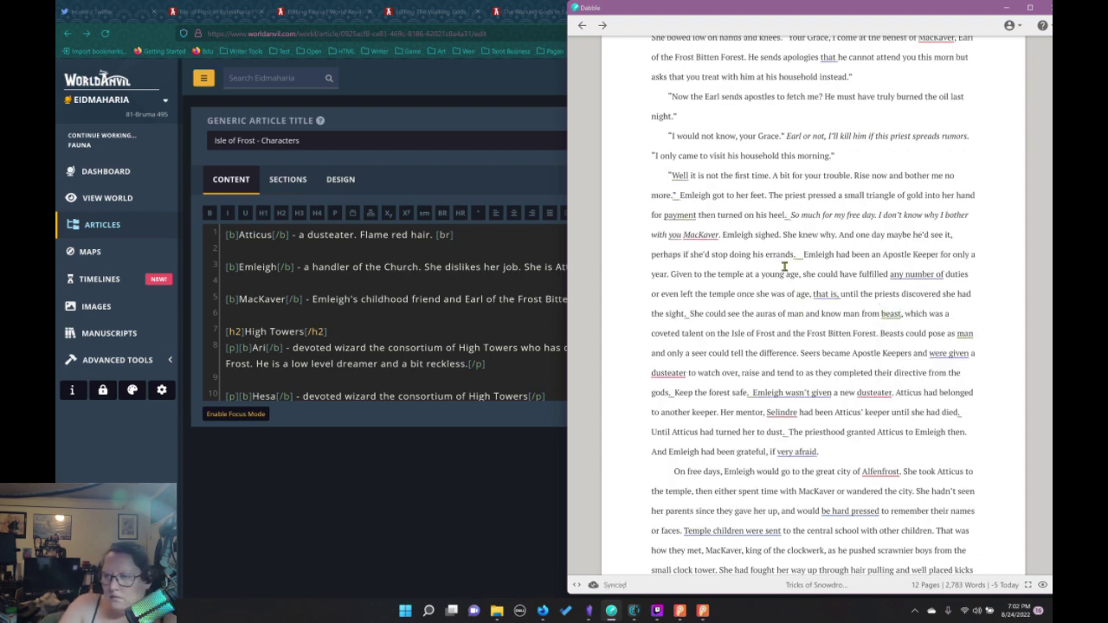
mouse_move(689, 217)
left_click(714, 250)
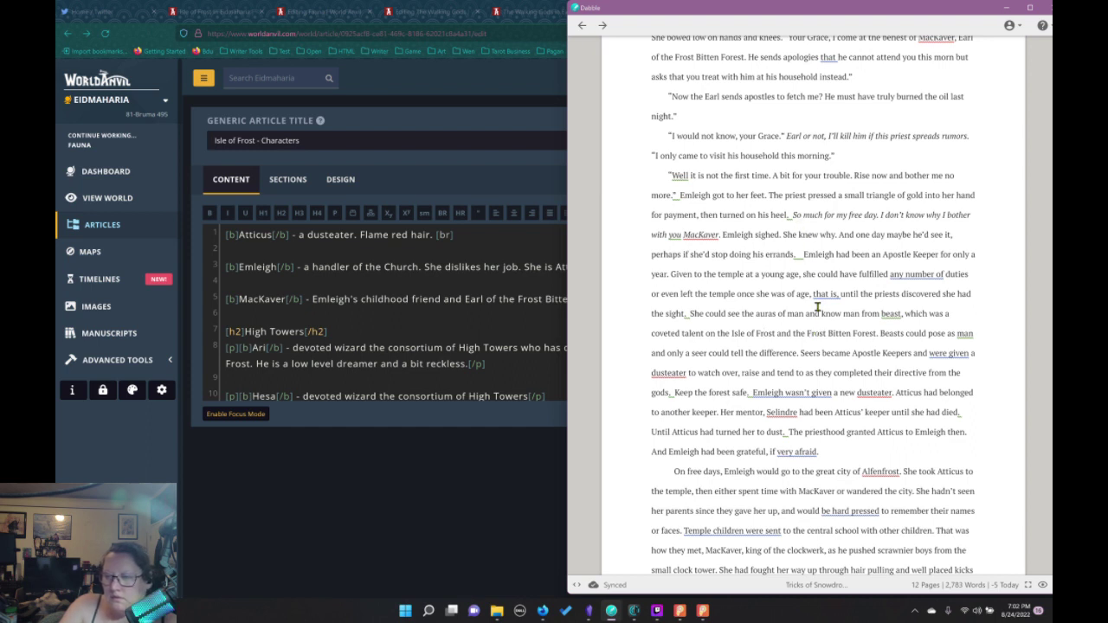
left_click(792, 215)
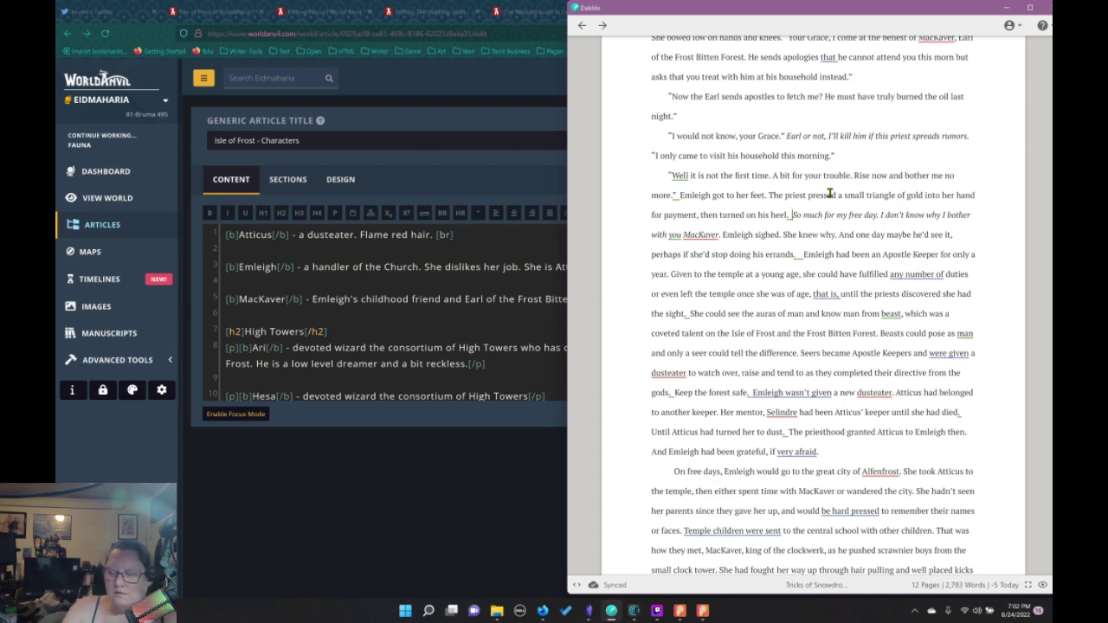
key("Return")
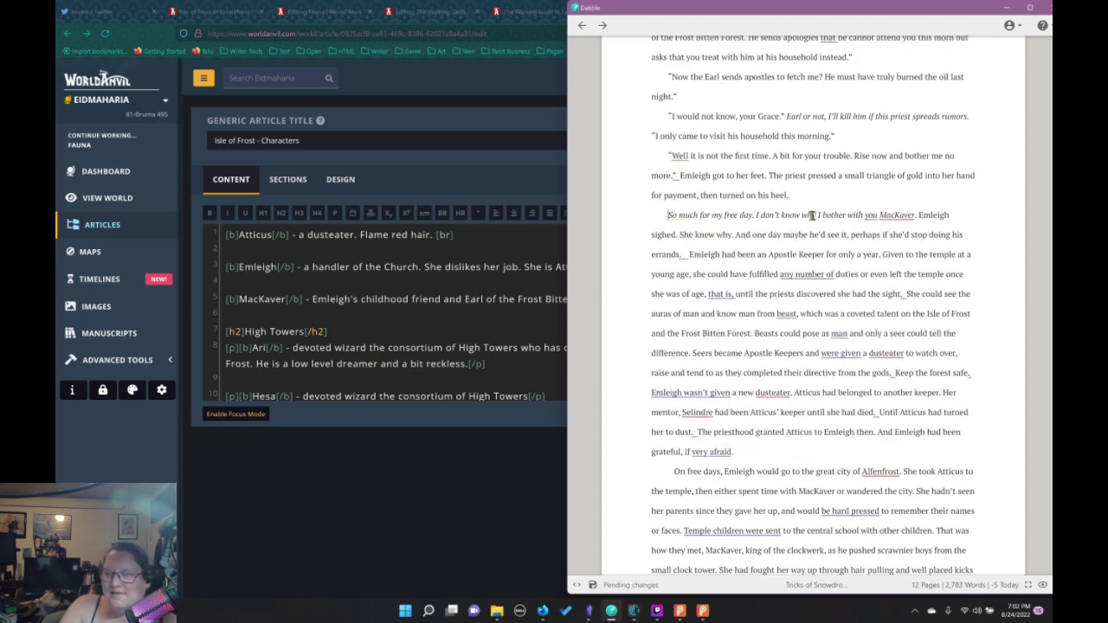
Apply the suggested comma after “Well” and reduce the extra spacing after “errands.” to a single space
left_click(678, 156)
left_click(698, 185)
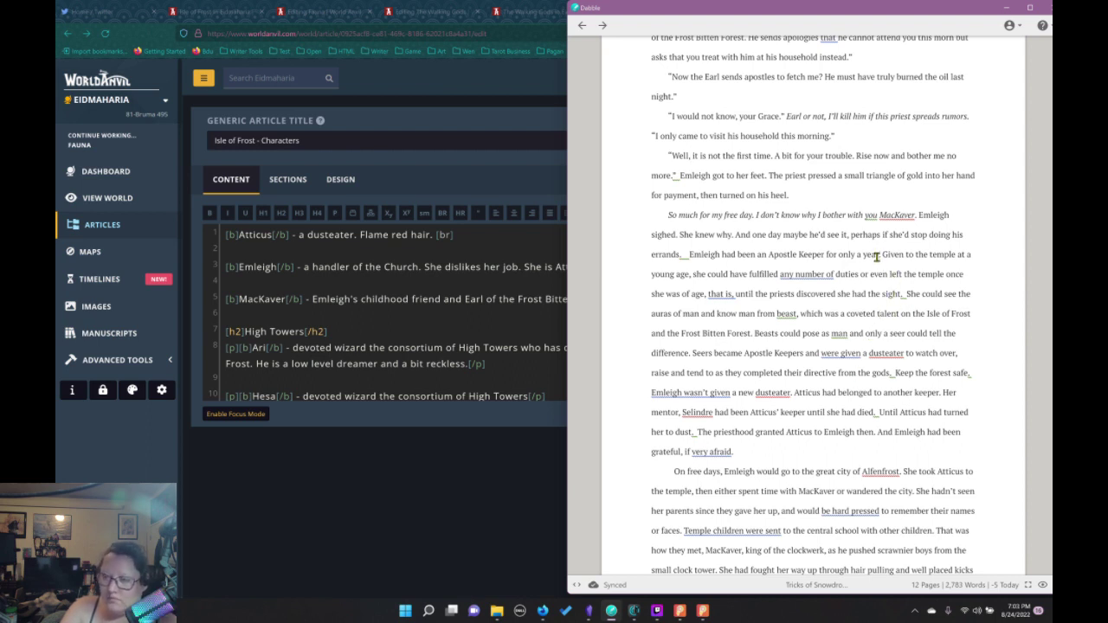
left_click(686, 255)
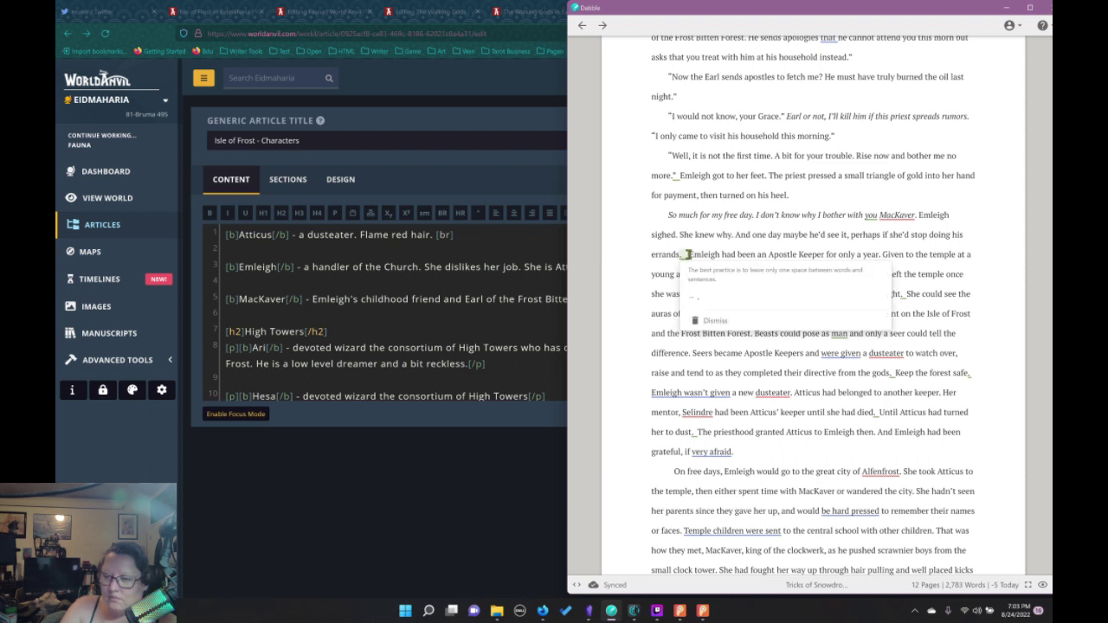
left_click(703, 298)
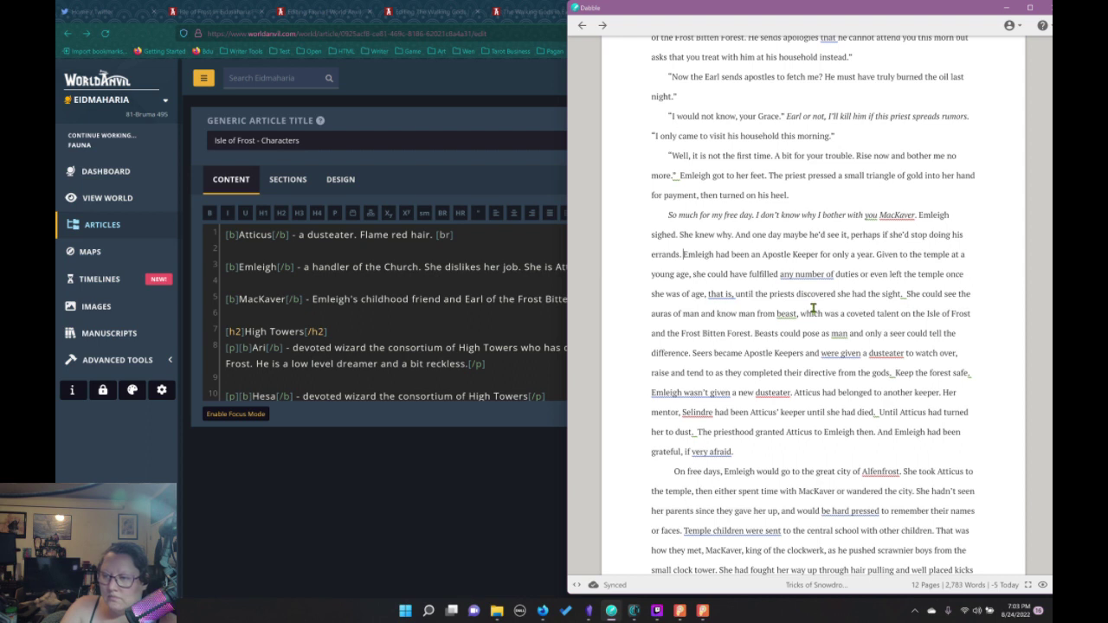
left_click(800, 276)
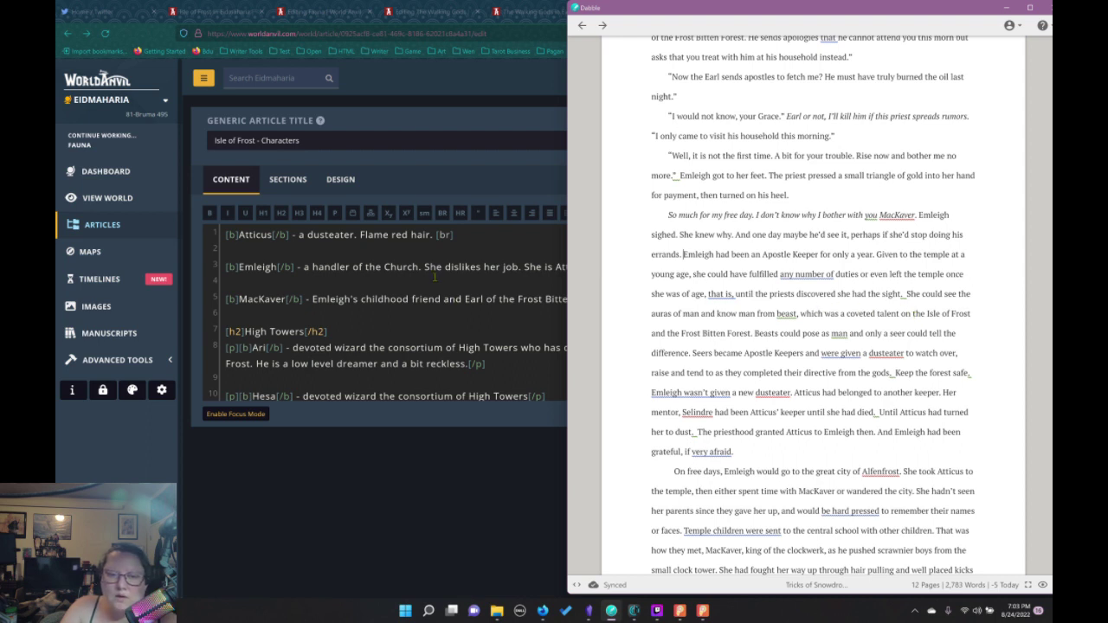
Switch to World Anvil's The Walking Gods article and append “It also allows them to tell man from beast.” to the Apostle Keeper section
left_click(436, 276)
left_click(326, 11)
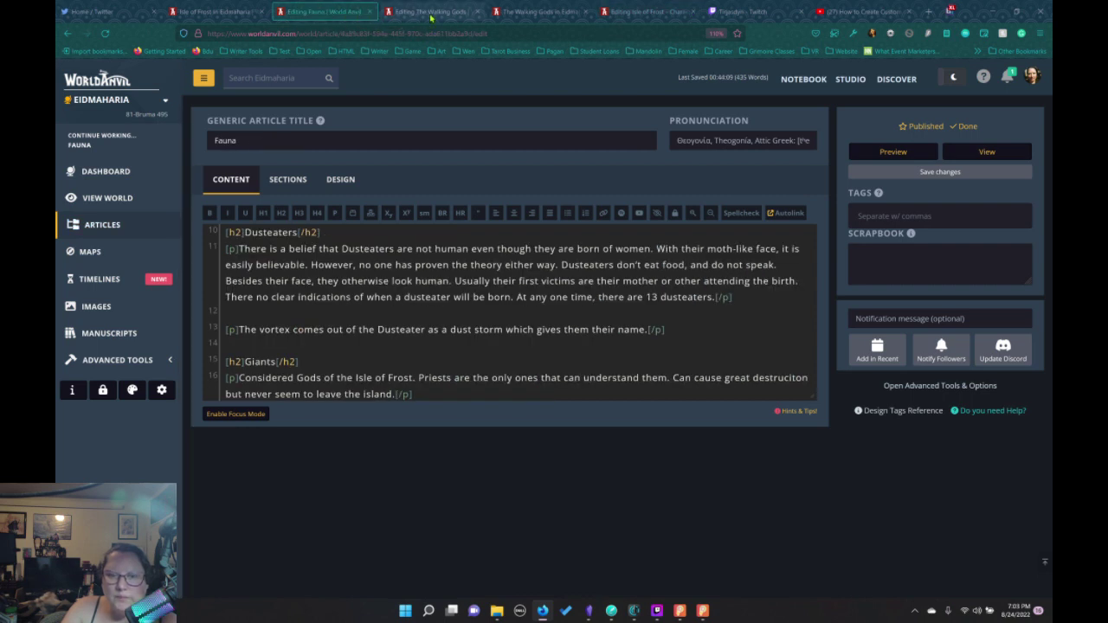
left_click(433, 13)
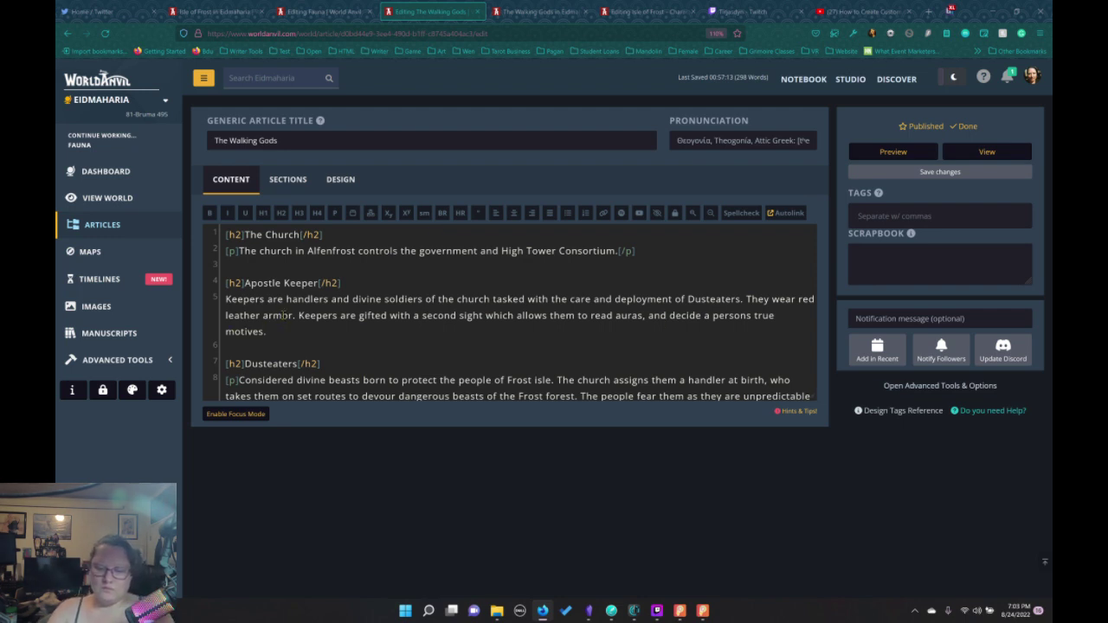
type("It also a")
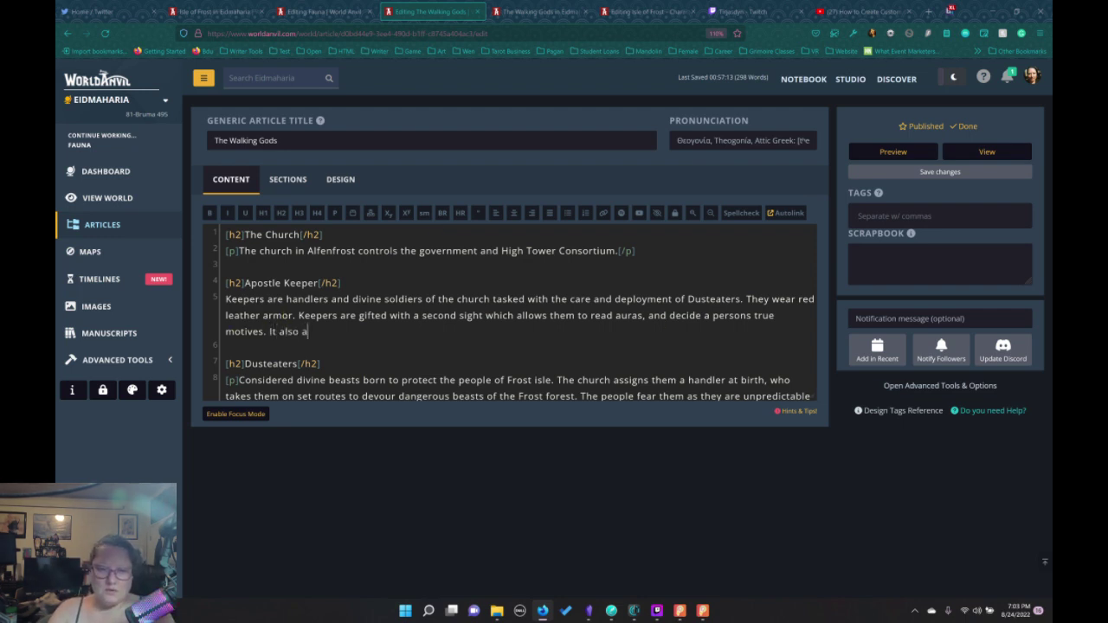
type("llows themt o t")
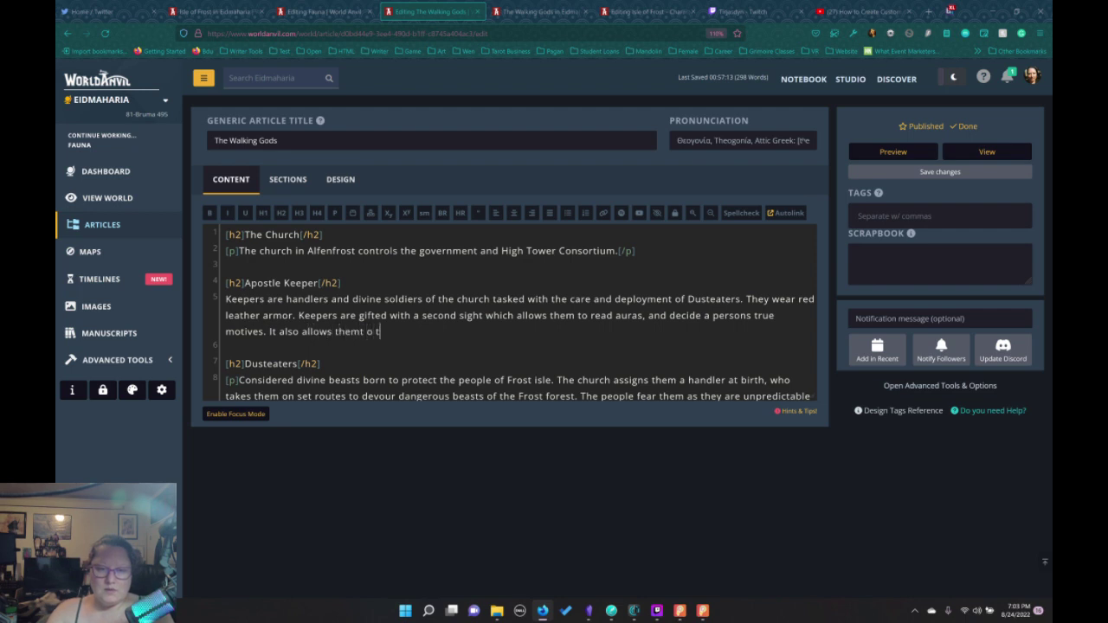
key("BackSpace")
key("BackSpace")
key("BackSpace")
type("to tell man from be")
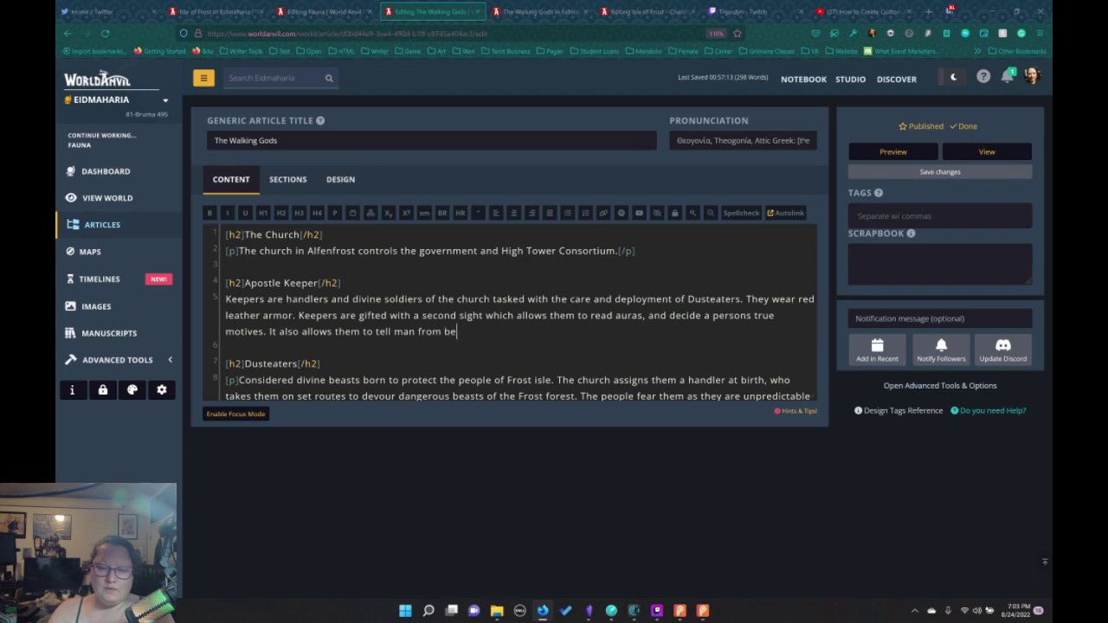
type("ast")
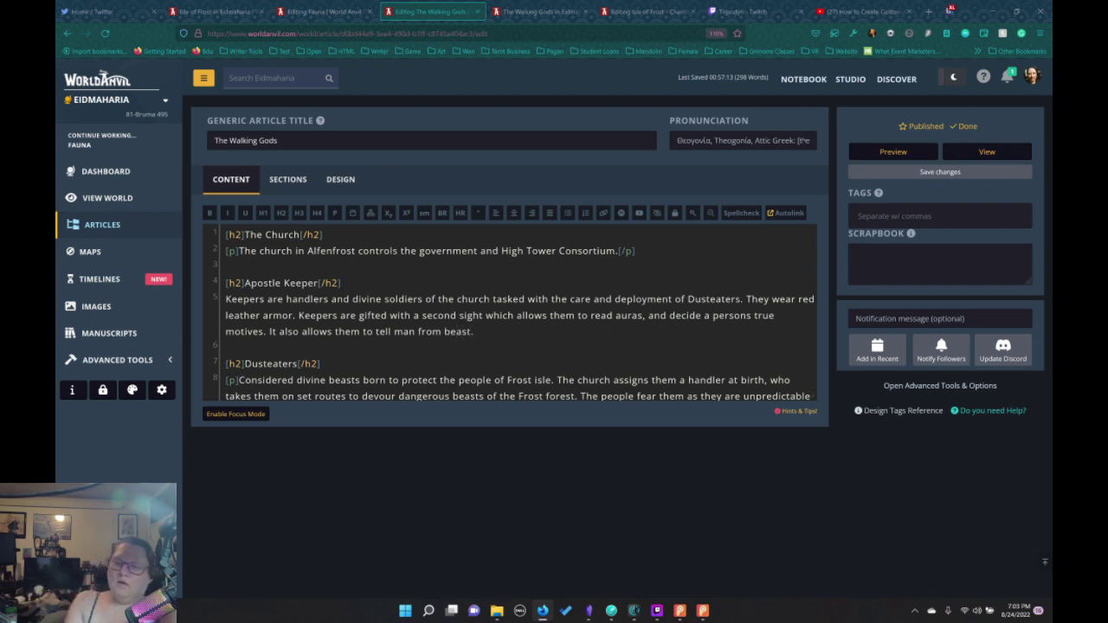
type(".")
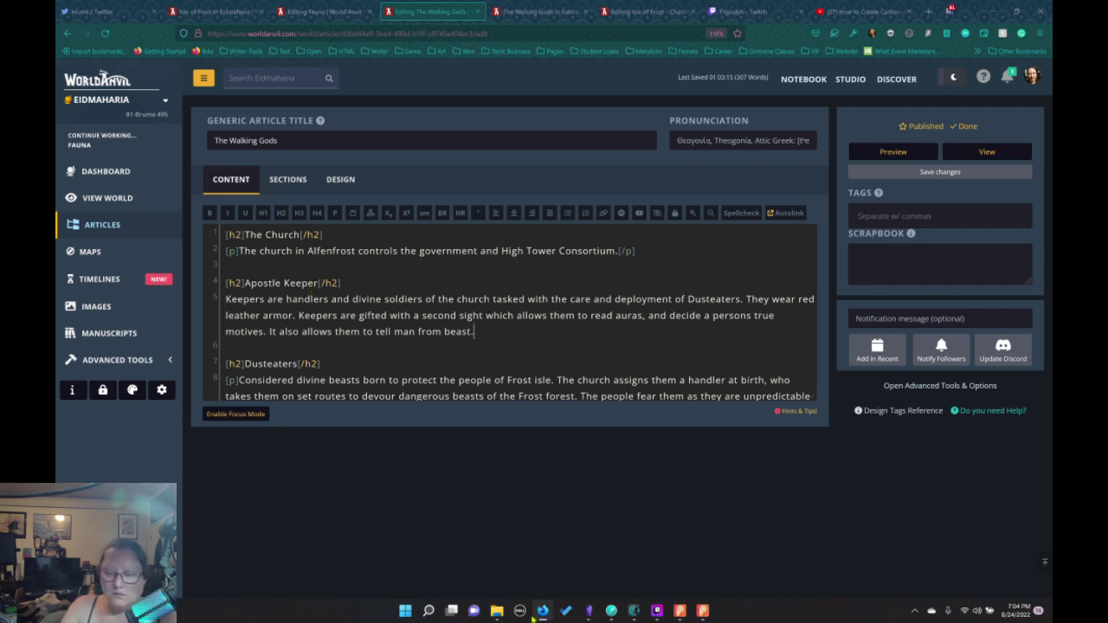
Check the Dabble manuscript, return to World Anvil's Isle of Frost - Characters article, and change “handler” to “keeper” after “Atticus second” in Emleigh's entry
left_click(611, 610)
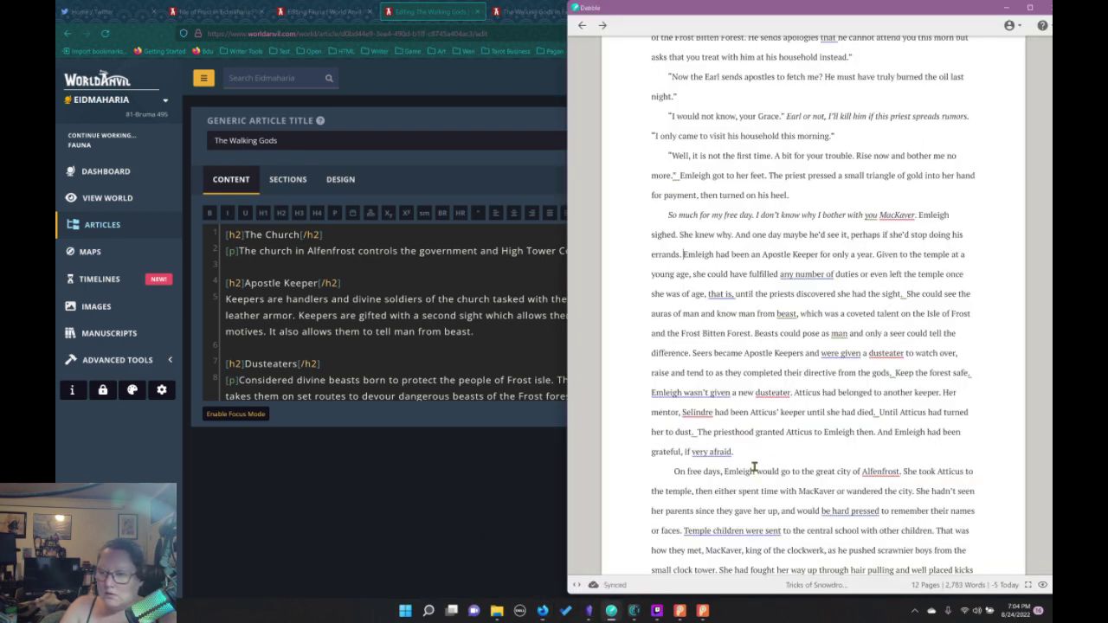
left_click(325, 11)
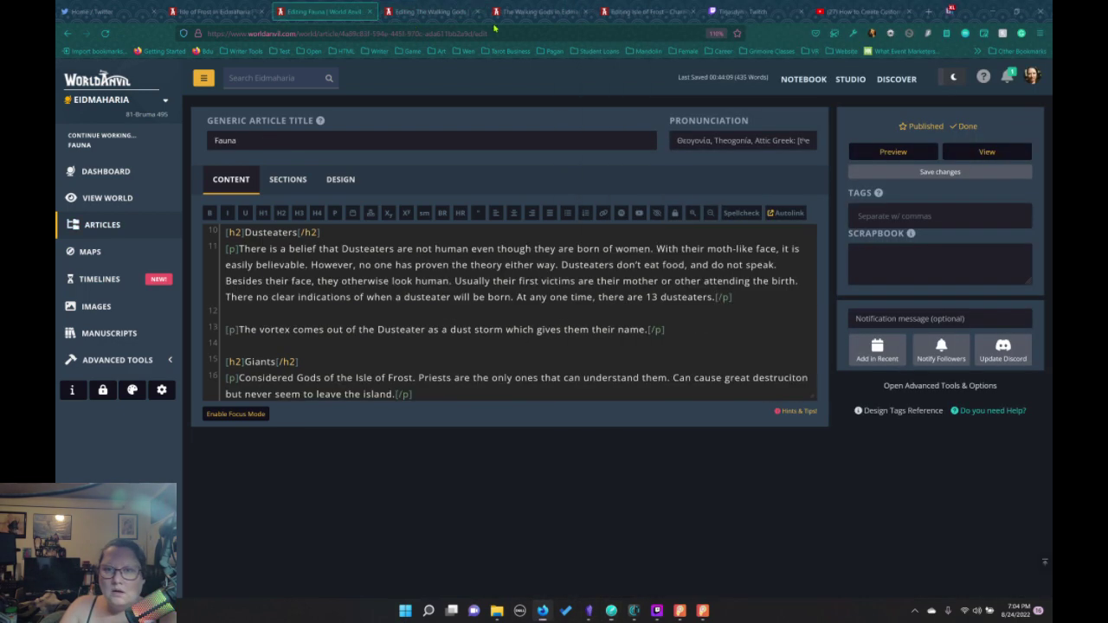
left_click(537, 12)
left_click(429, 11)
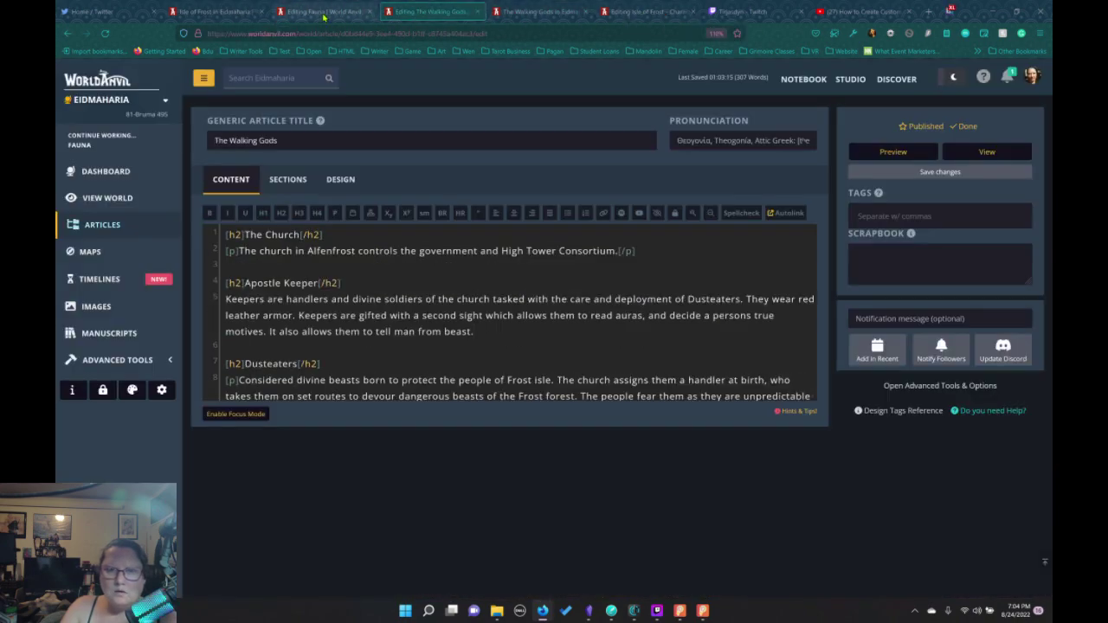
left_click(229, 15)
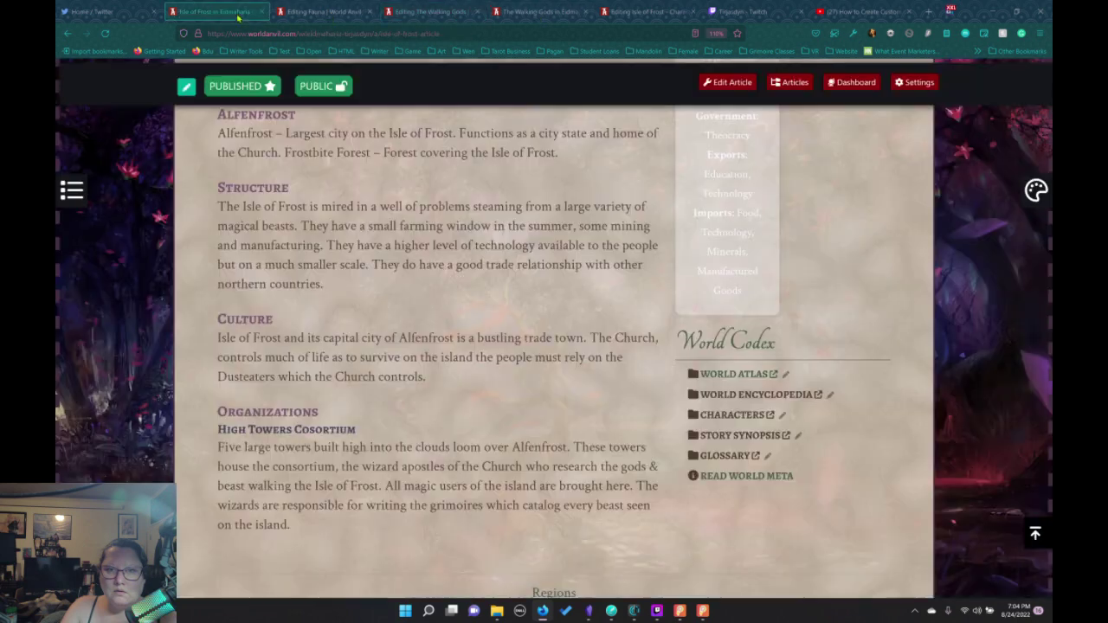
left_click(329, 13)
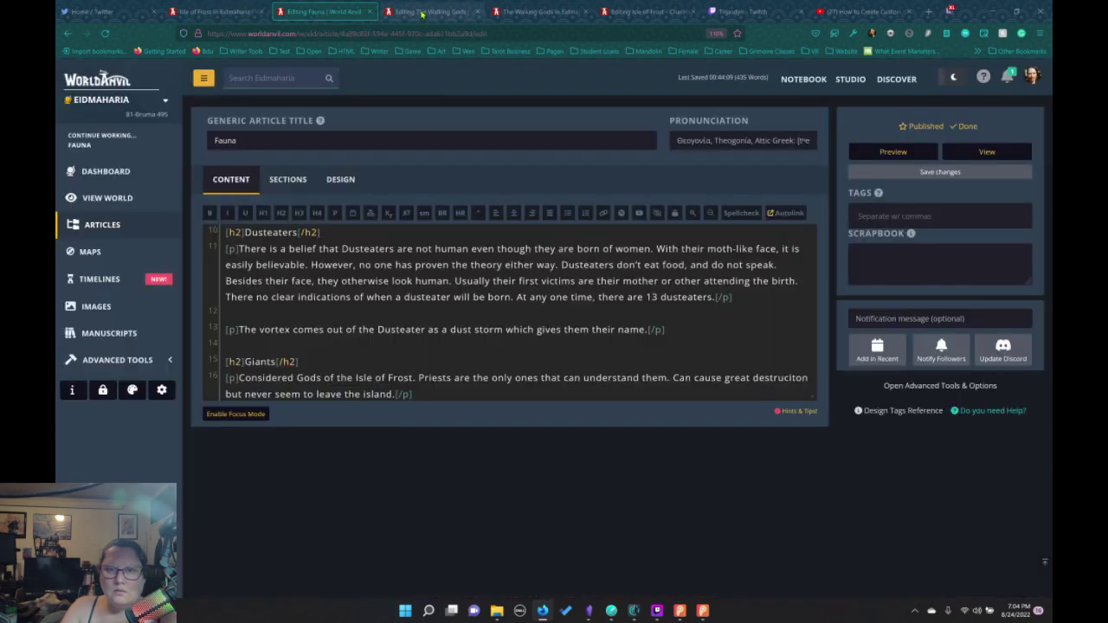
left_click(422, 13)
left_click(635, 16)
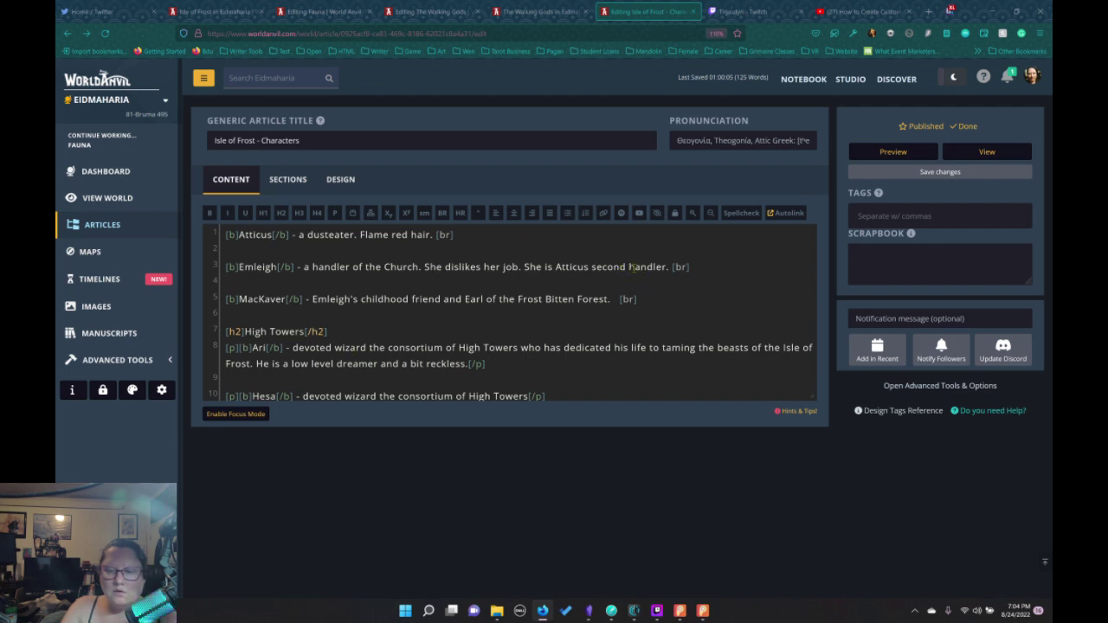
left_click_drag(630, 267, 668, 267)
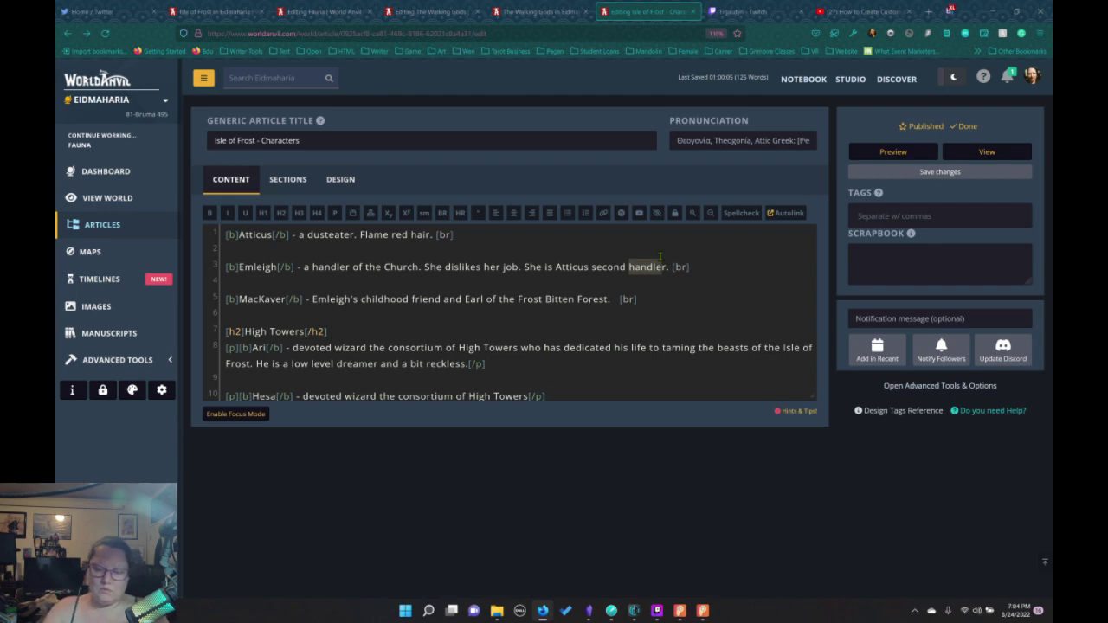
type("kerepe")
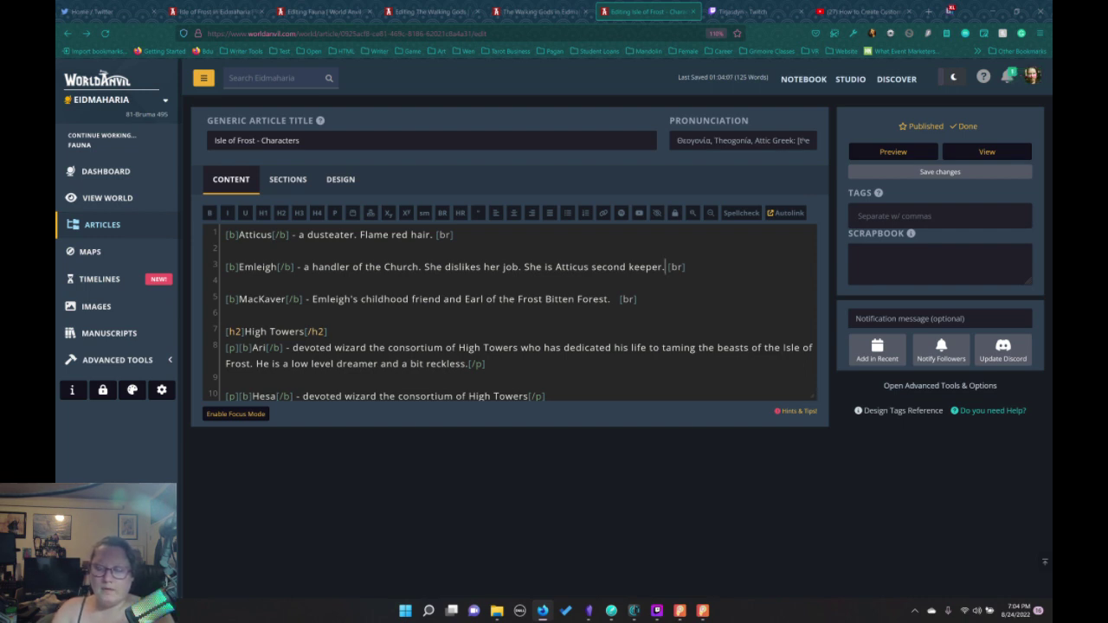
Append “Emleigh was given to the Church as a child” to Emleigh's entry, with “Church” capitalized
type("Emlei")
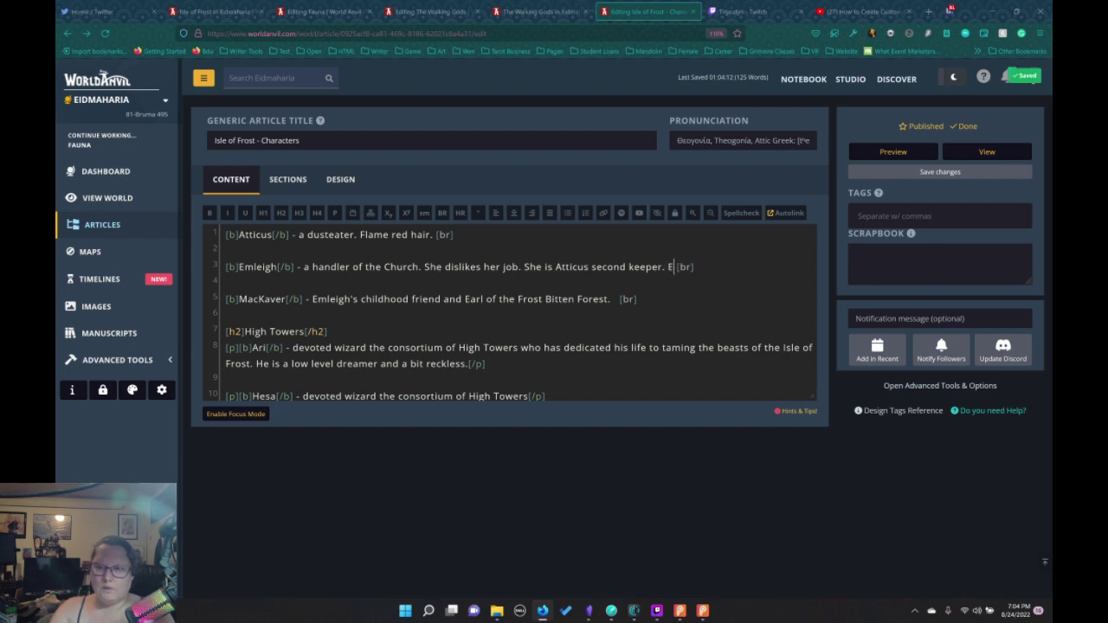
type("gh was giv")
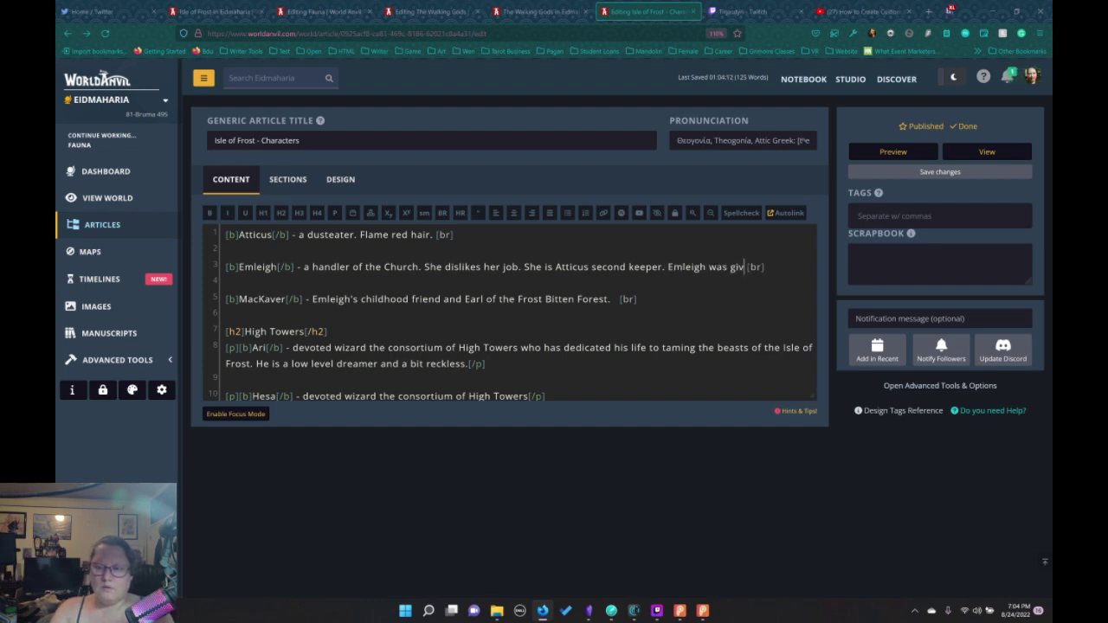
type("en to the chu")
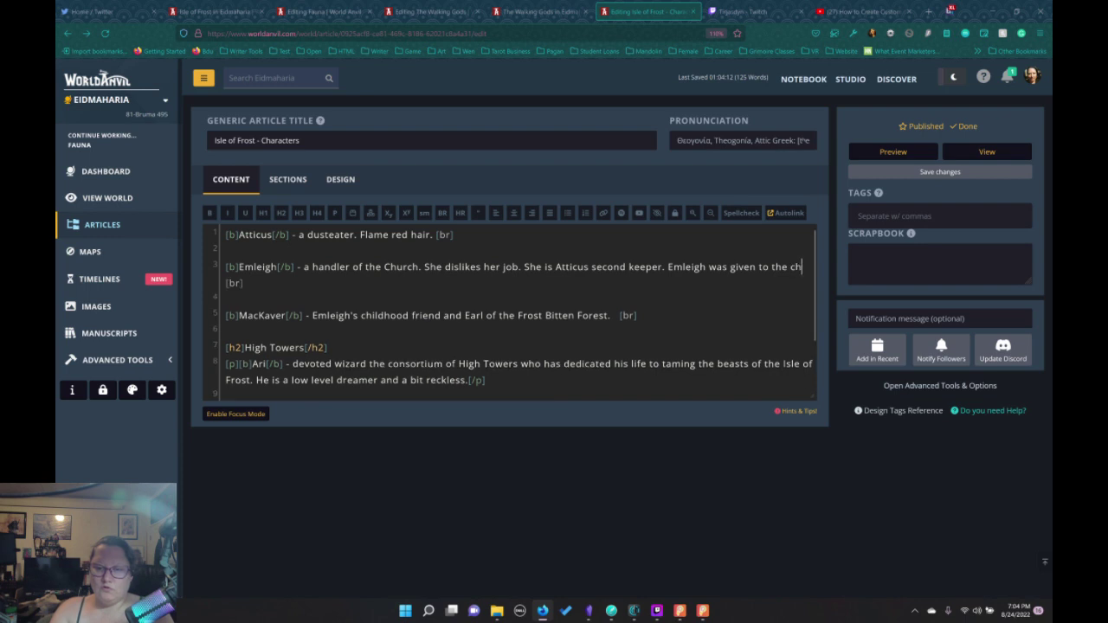
type("rch as")
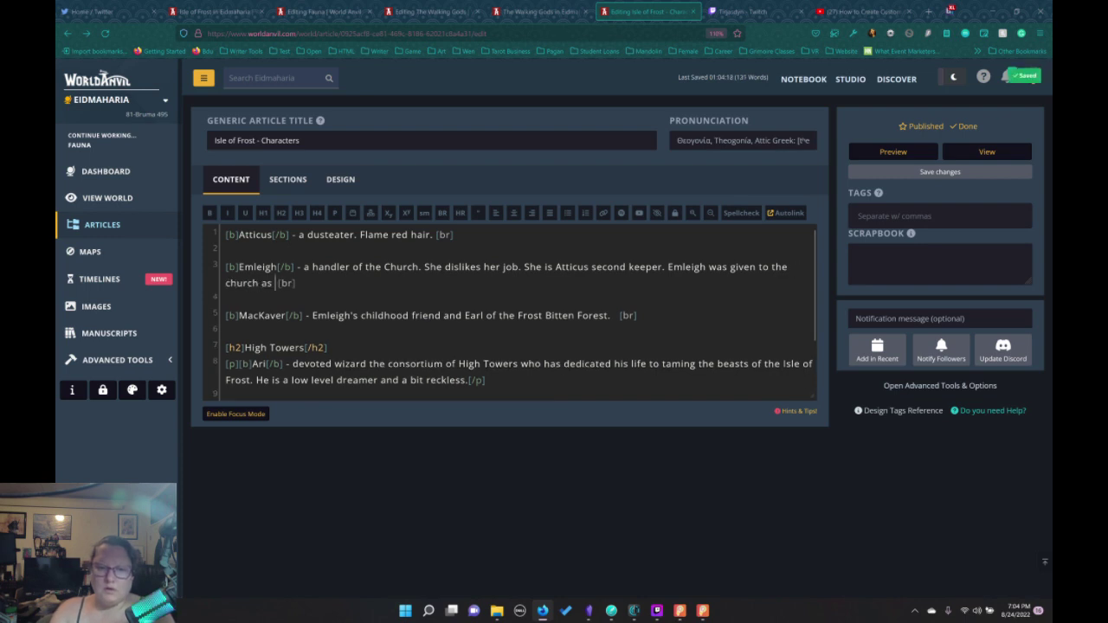
key("BackSpace")
key("BackSpace")
key("BackSpace")
key("BackSpace")
key("BackSpace")
key("BackSpace")
key("BackSpace")
key("BackSpace")
key("BackSpace")
key("BackSpace")
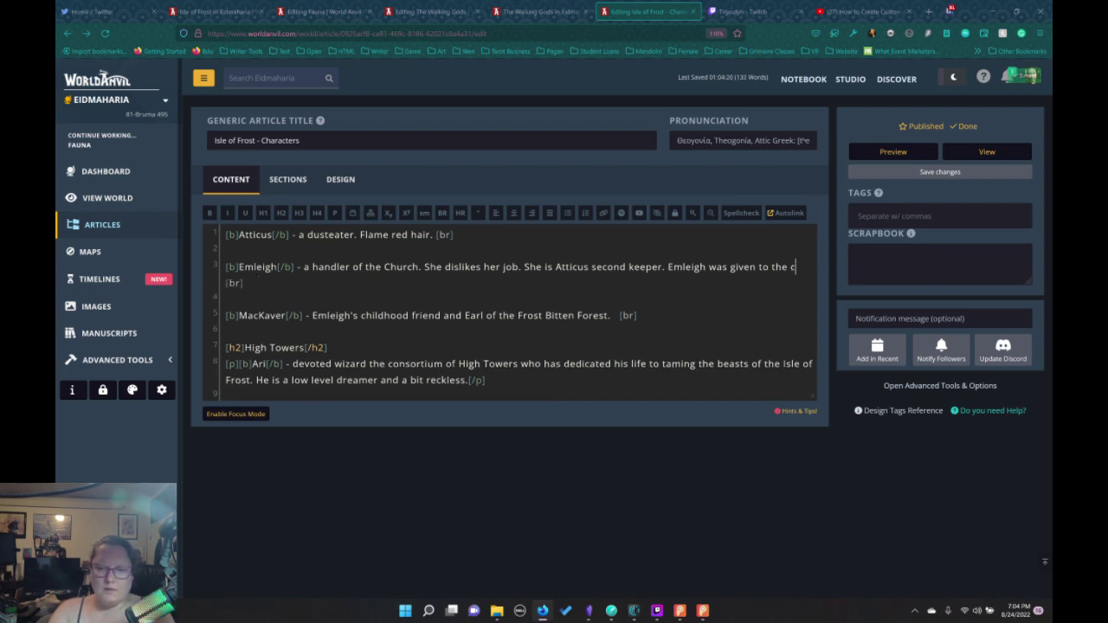
type("Church a")
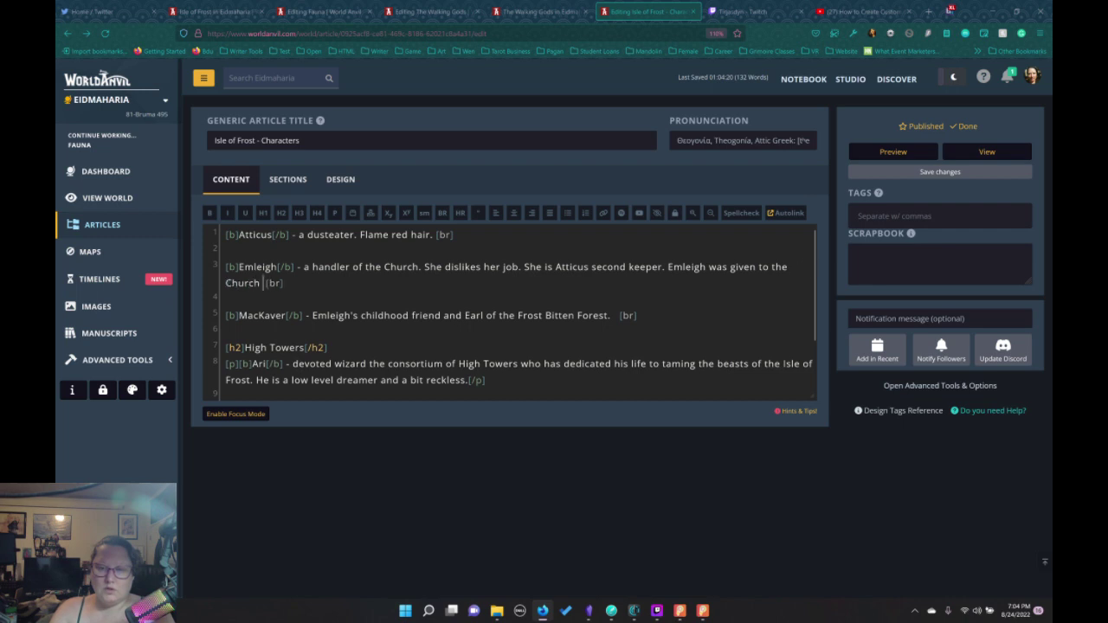
type("s a child ")
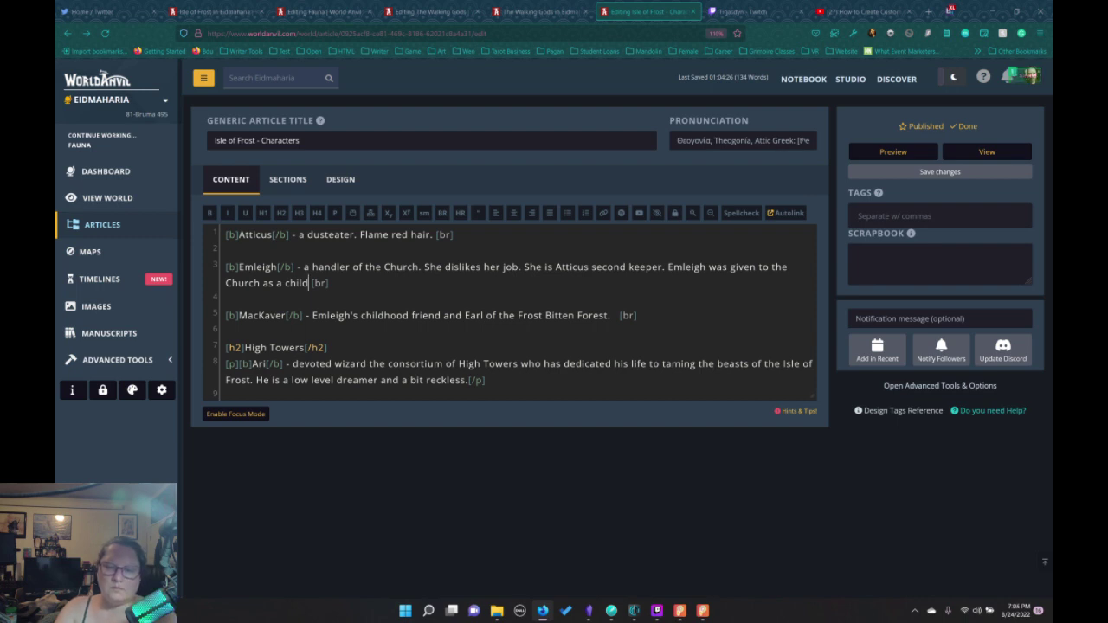
End the sentence about Emleigh's childhood with a period and add “She has the sight.”
type(". S")
type("he has")
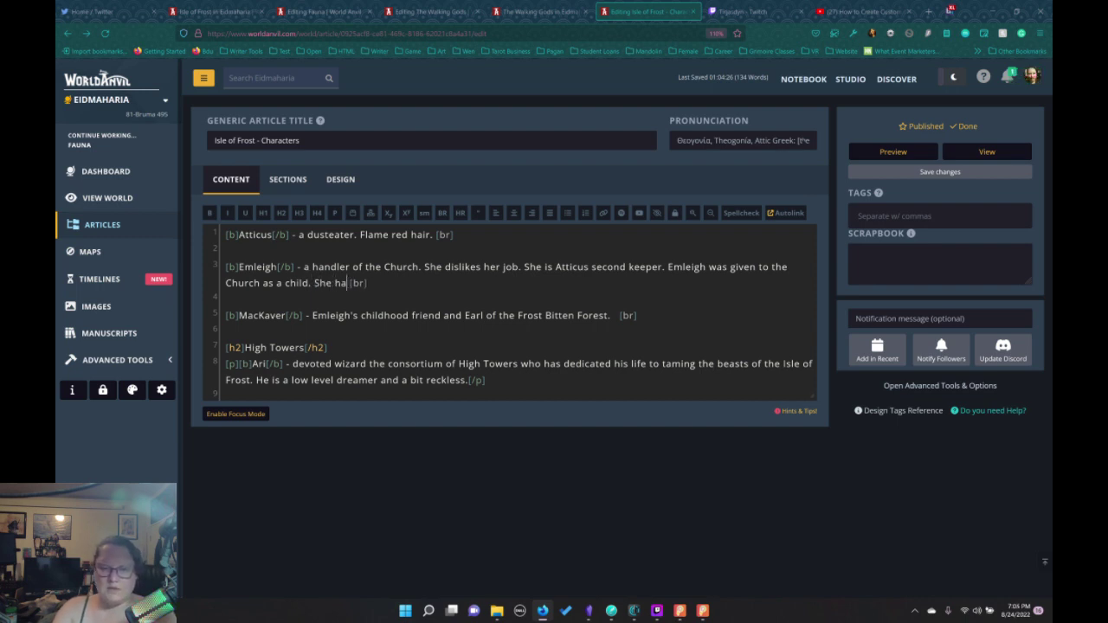
type(" the sig")
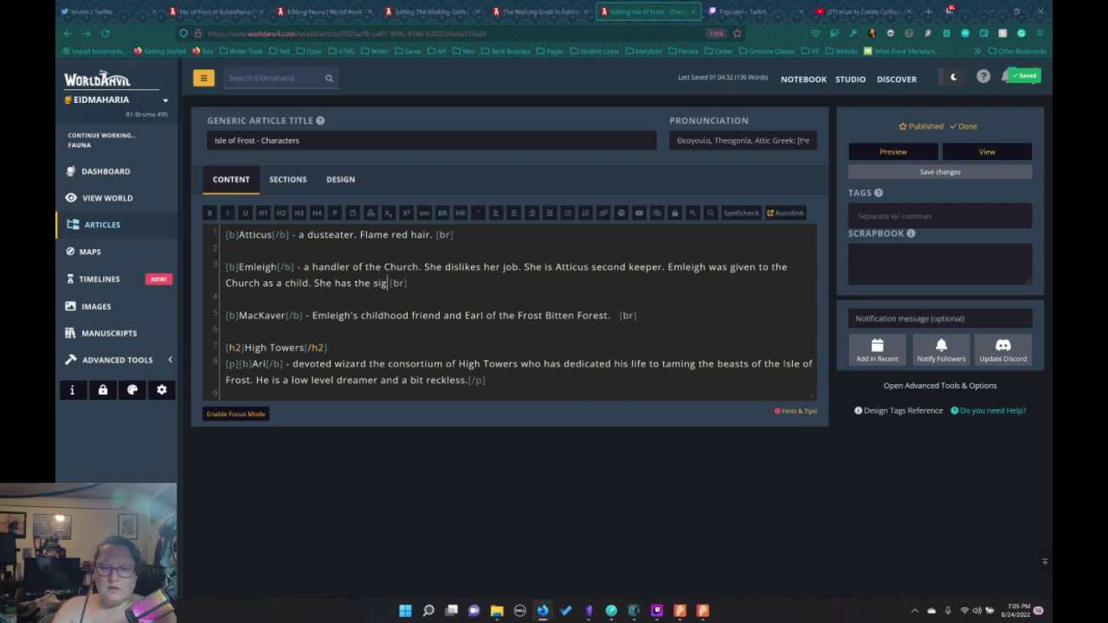
type("ht.")
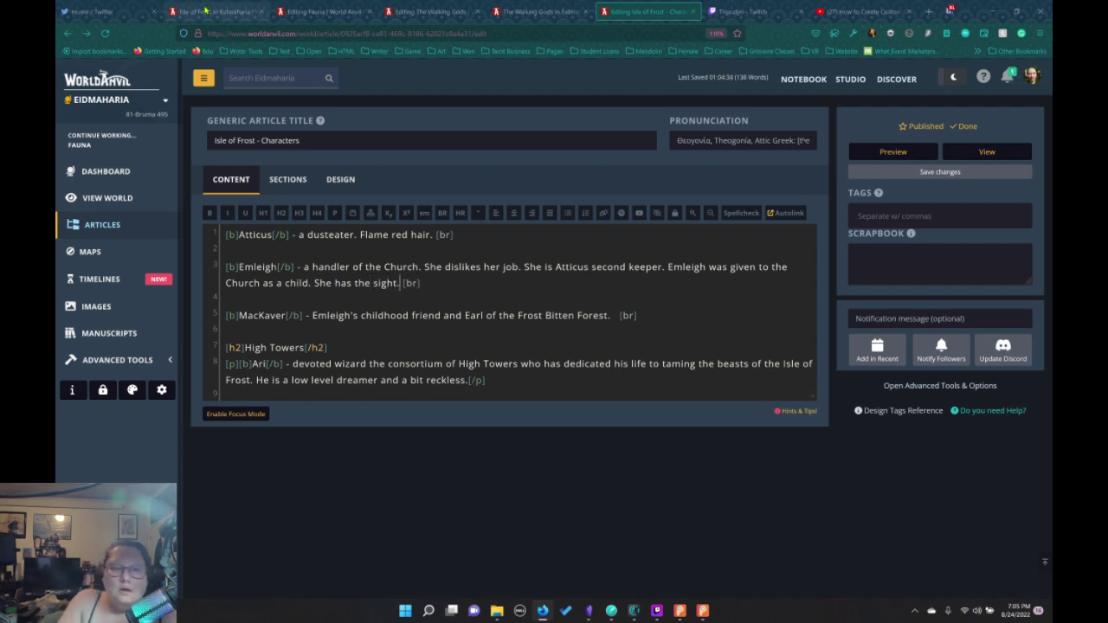
From the published Isle of Frost article, find the Other Magic article in the World Codex and open it for editing
left_click(203, 15)
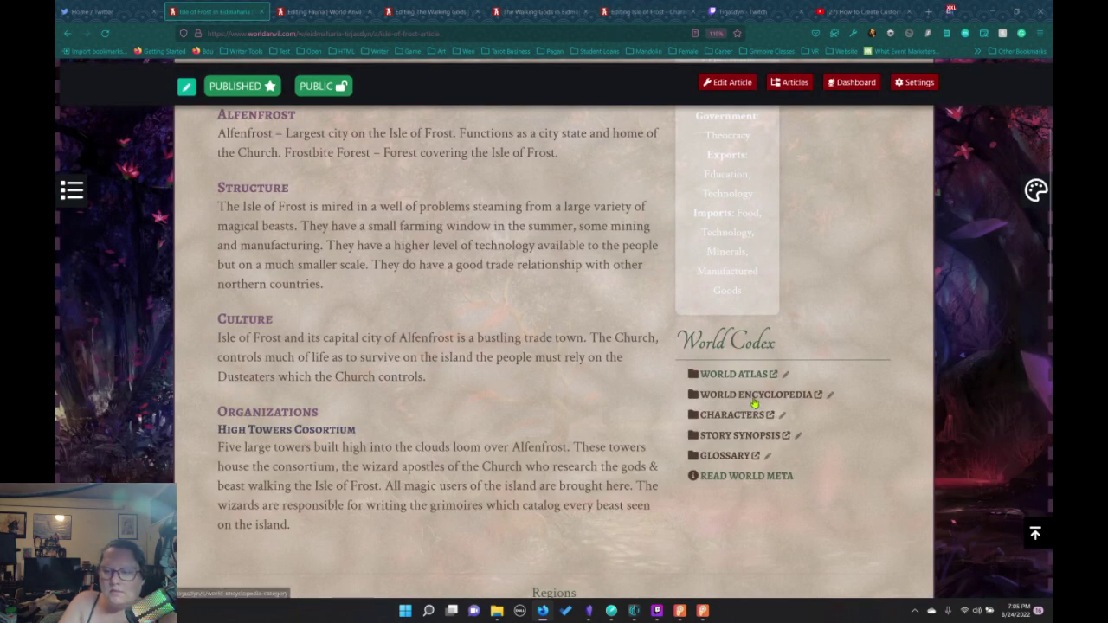
mouse_move(756, 398)
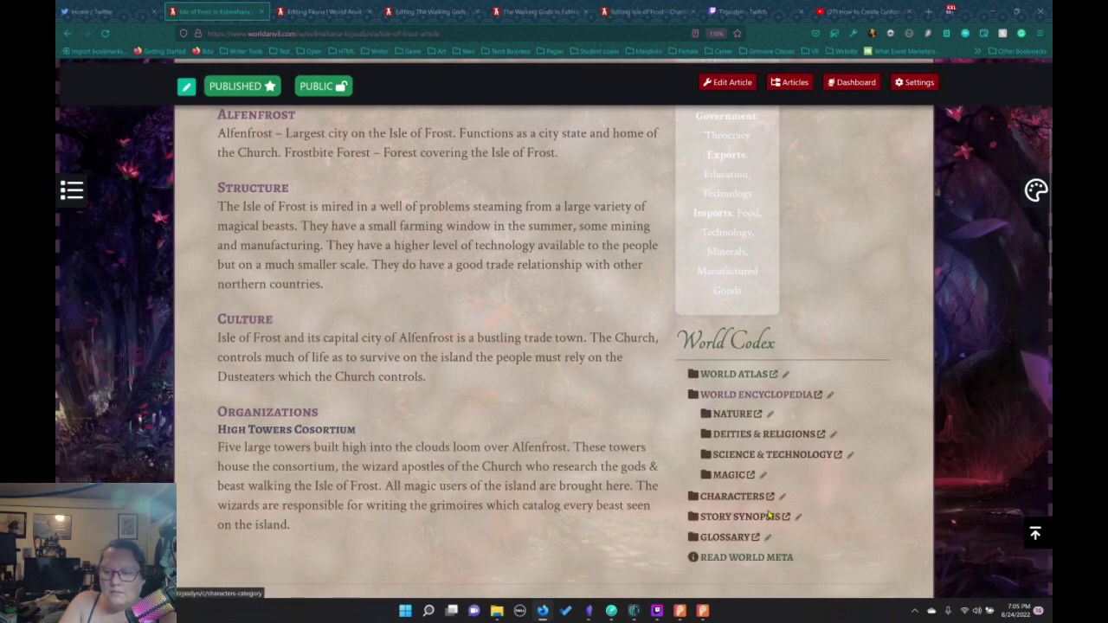
mouse_move(762, 497)
scroll(762, 493, "down", 2)
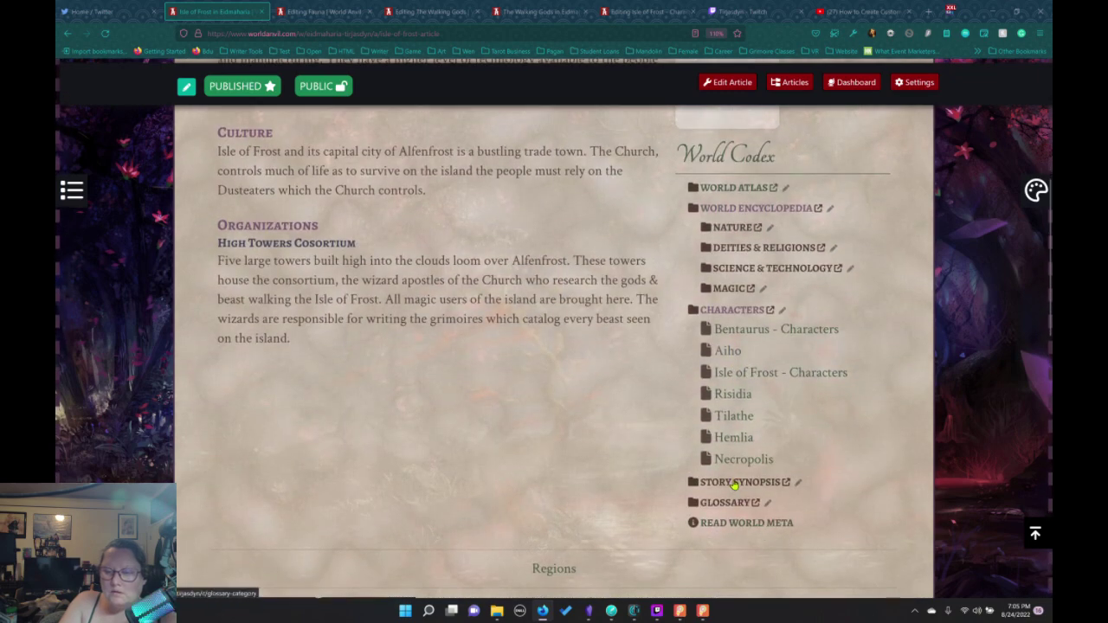
left_click(722, 286)
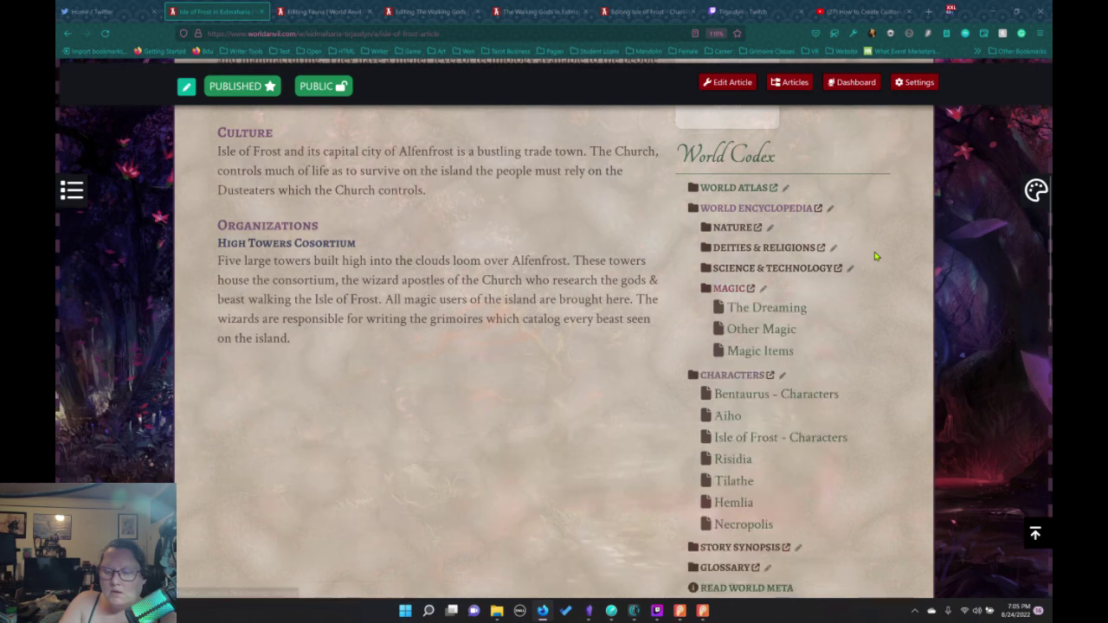
left_click(762, 331)
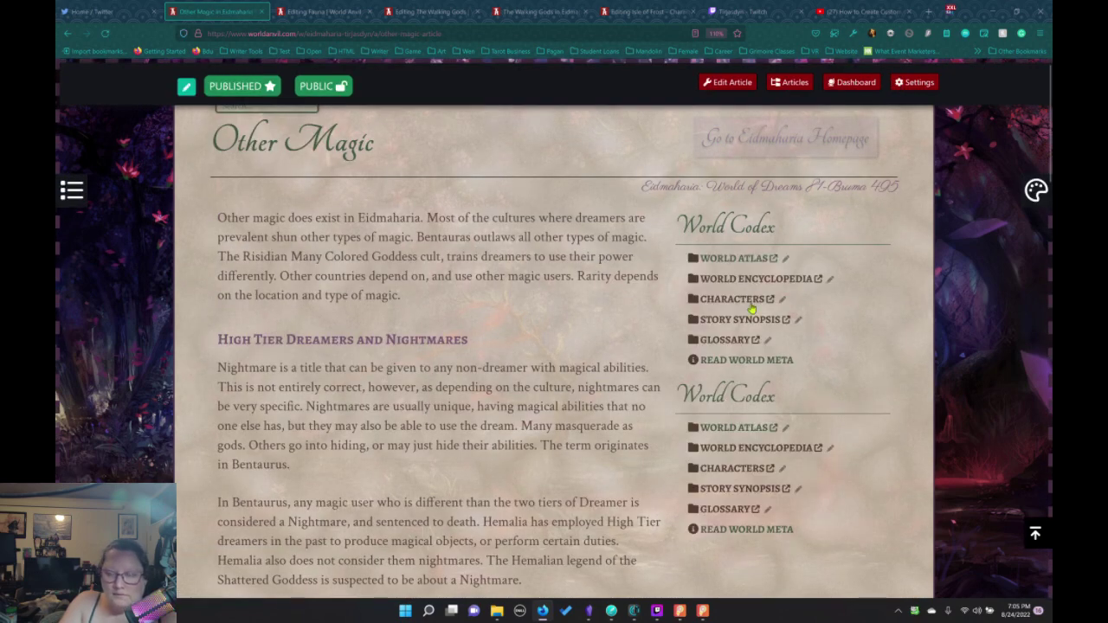
left_click(730, 82)
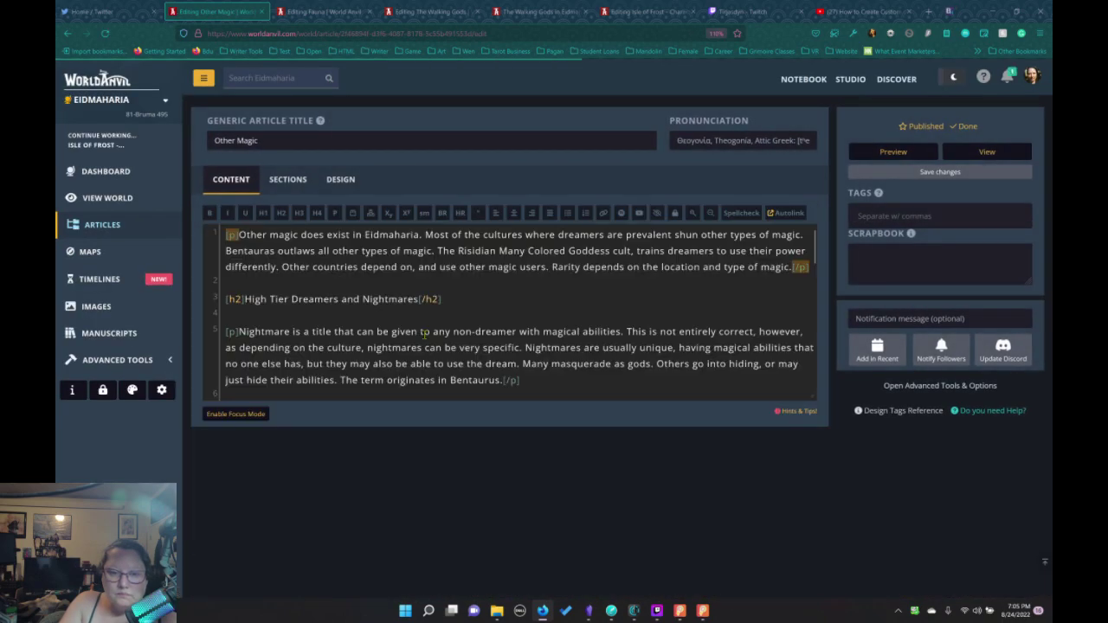
Insert a level-two heading “The Sight” between the Charm Witches and Dusteaters sections of the Other Magic article
scroll(427, 332, "down", 15)
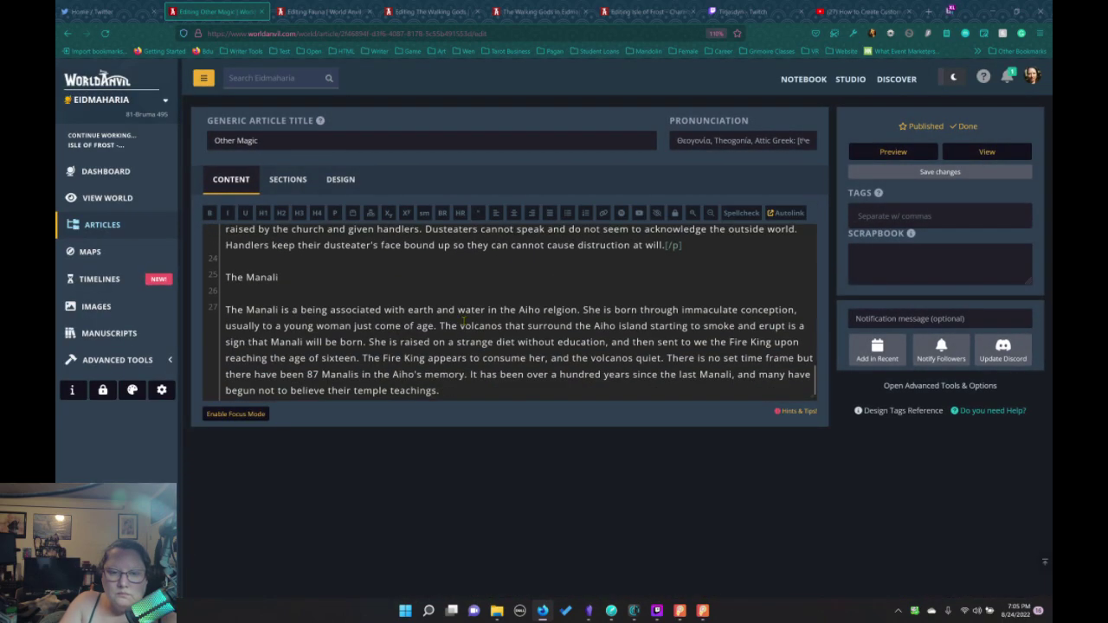
scroll(464, 322, "up", 4)
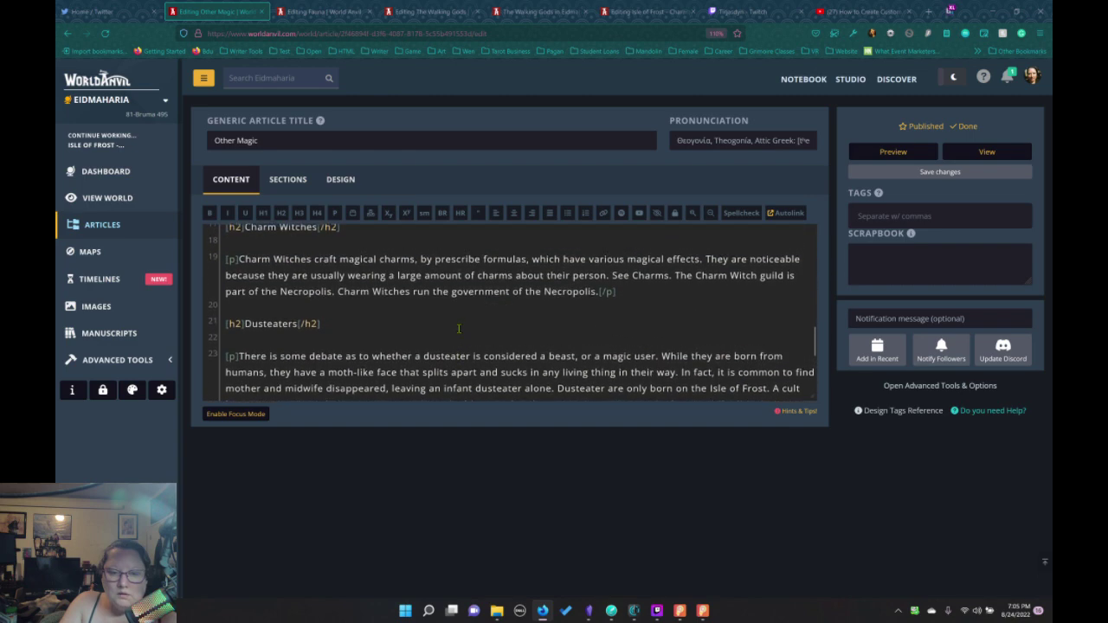
scroll(459, 328, "down", 1)
scroll(442, 332, "up", 1)
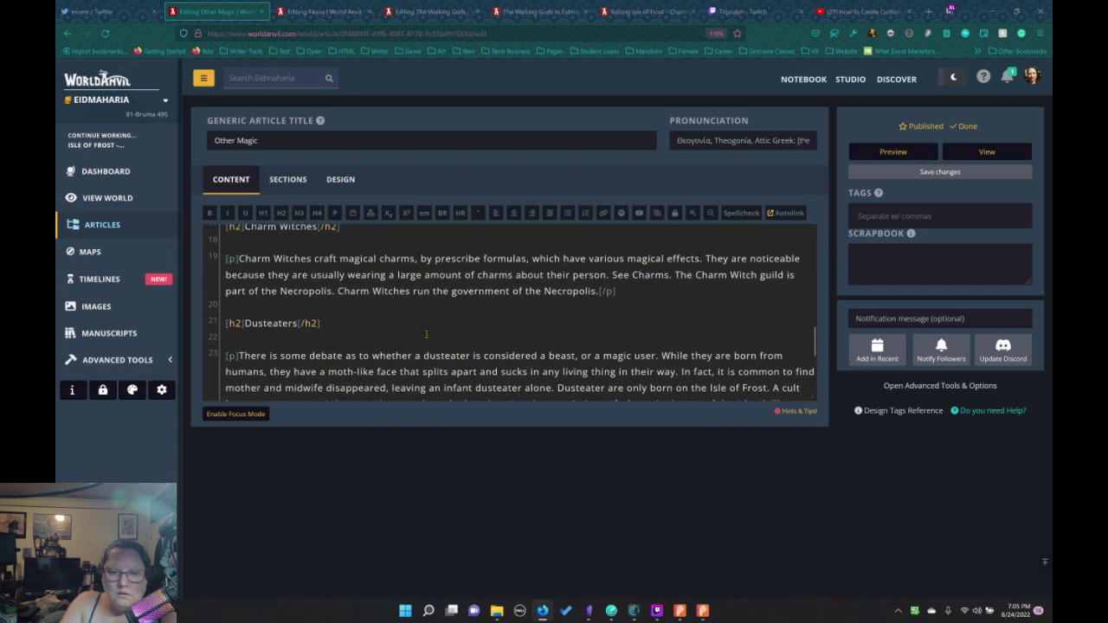
scroll(426, 333, "down", 3)
scroll(407, 355, "up", 4)
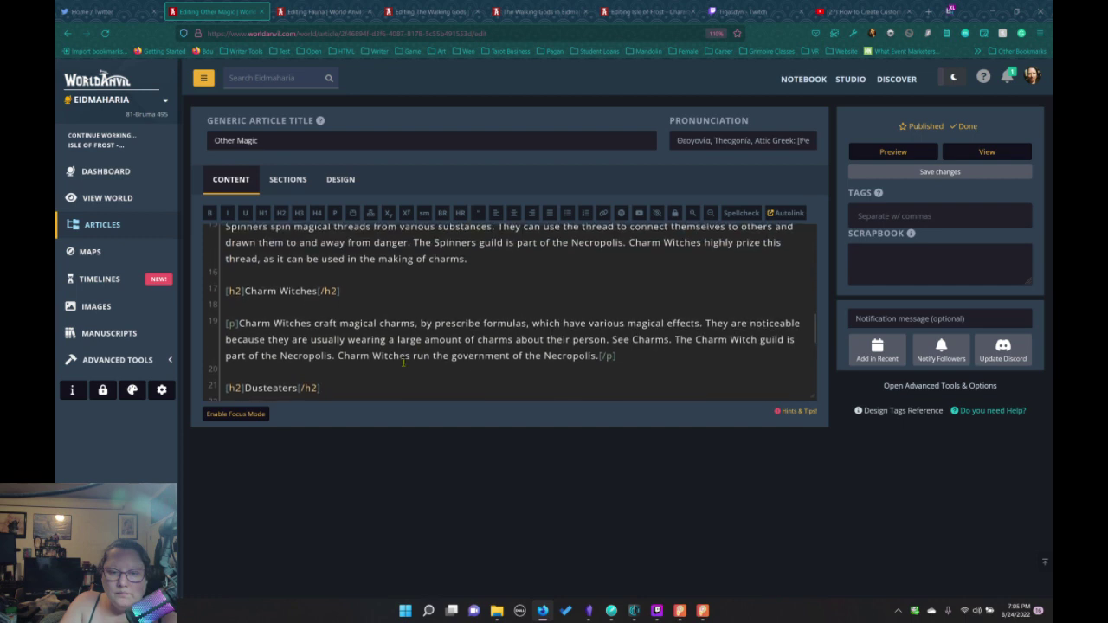
scroll(403, 362, "down", 3)
scroll(646, 269, "up", 1)
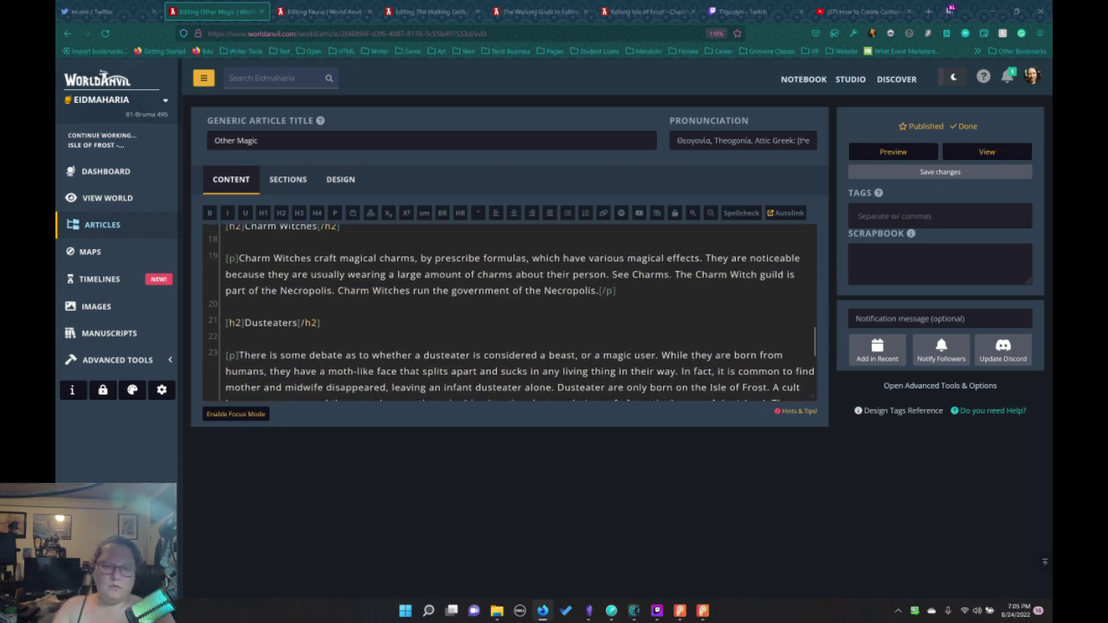
key("Return")
key("Return")
left_click(281, 213)
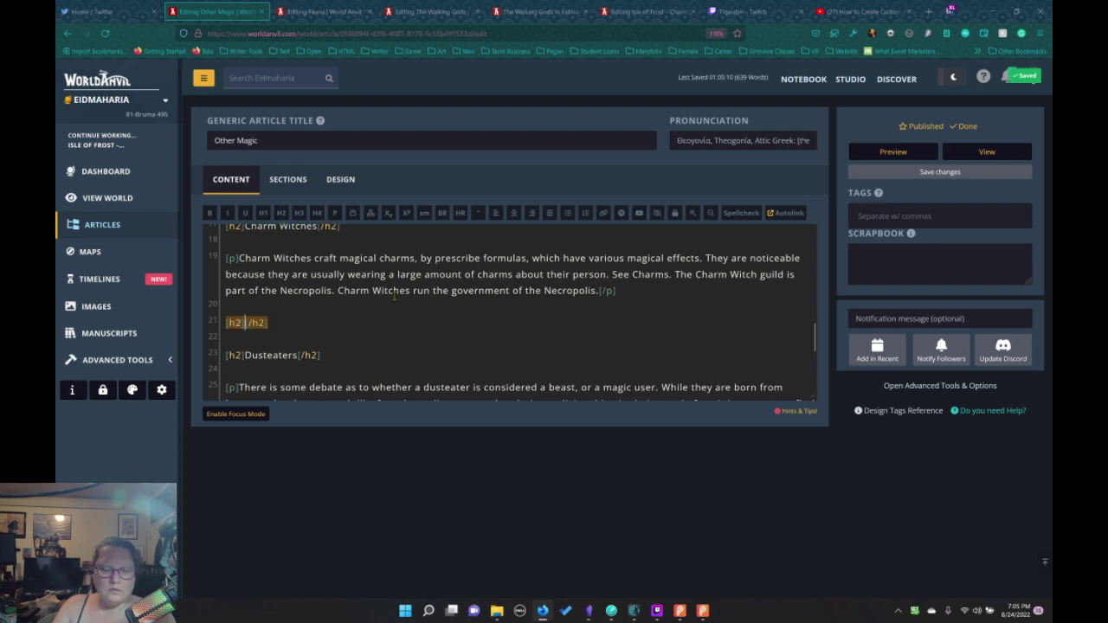
type("The Sight")
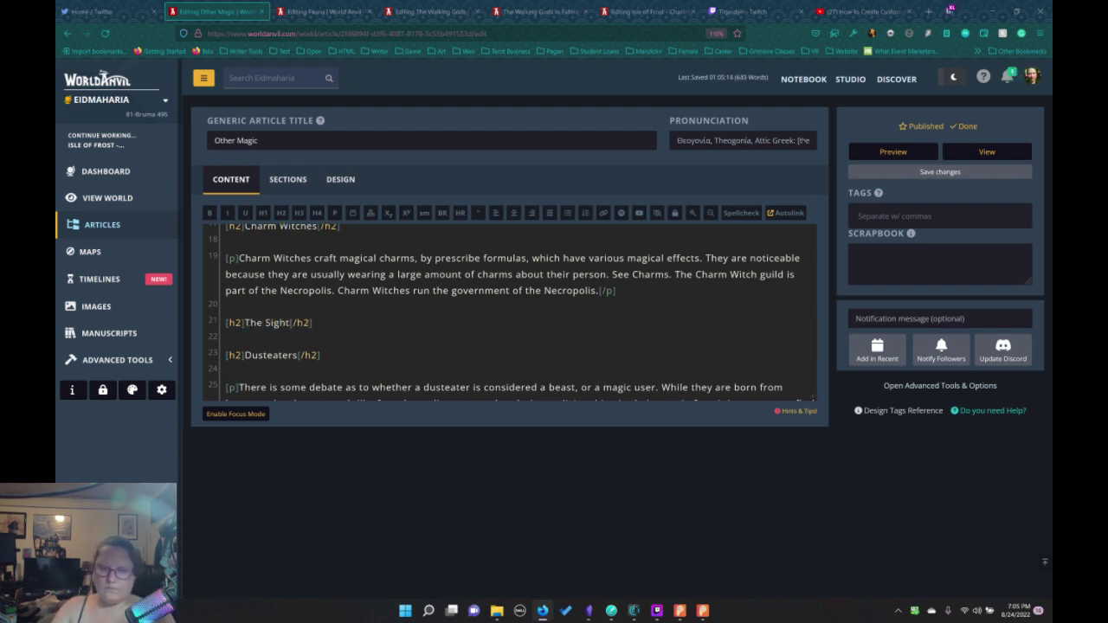
Below the heading “The Sight”, write “The sight is an aura seeing ability found on the Isle of Frost”
key("End")
key("Return")
type("The")
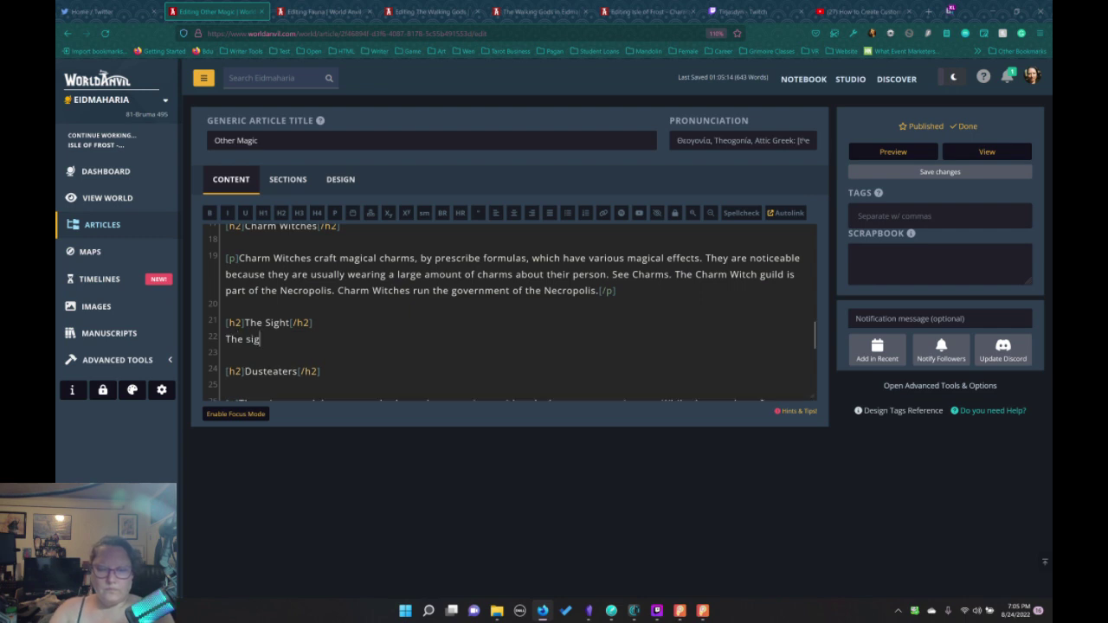
type(" sight is an aura seein")
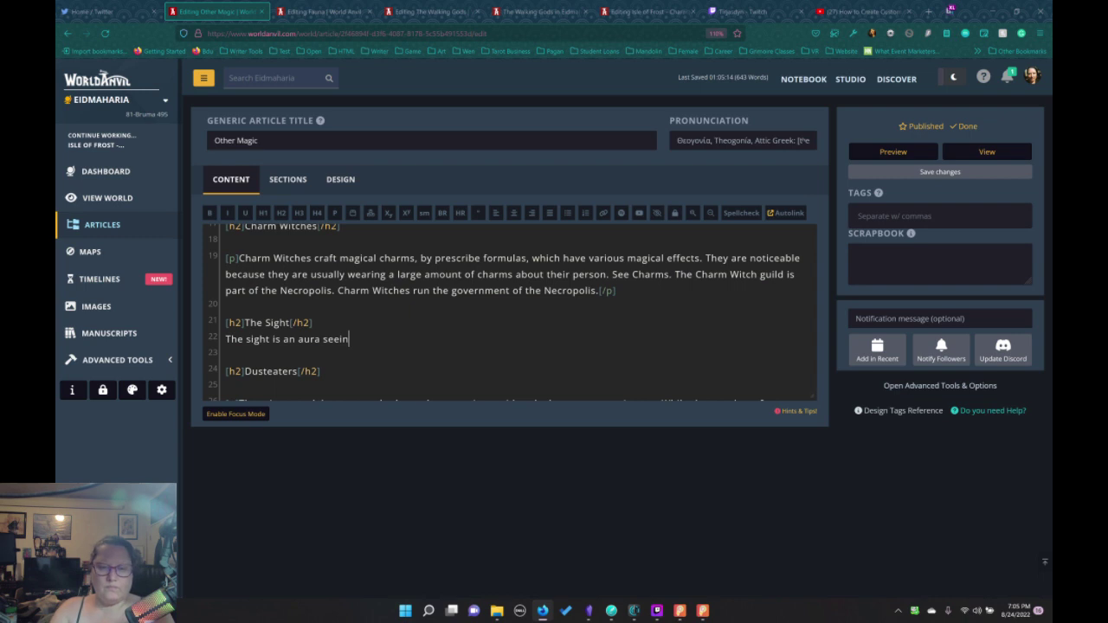
type("g ability found")
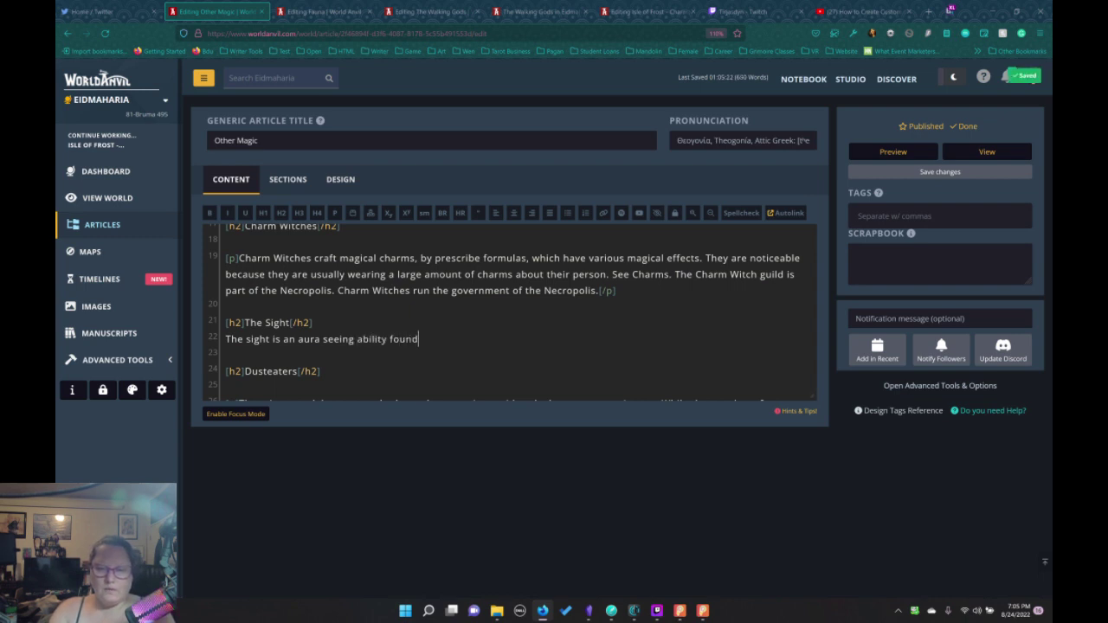
type(" on the isle of")
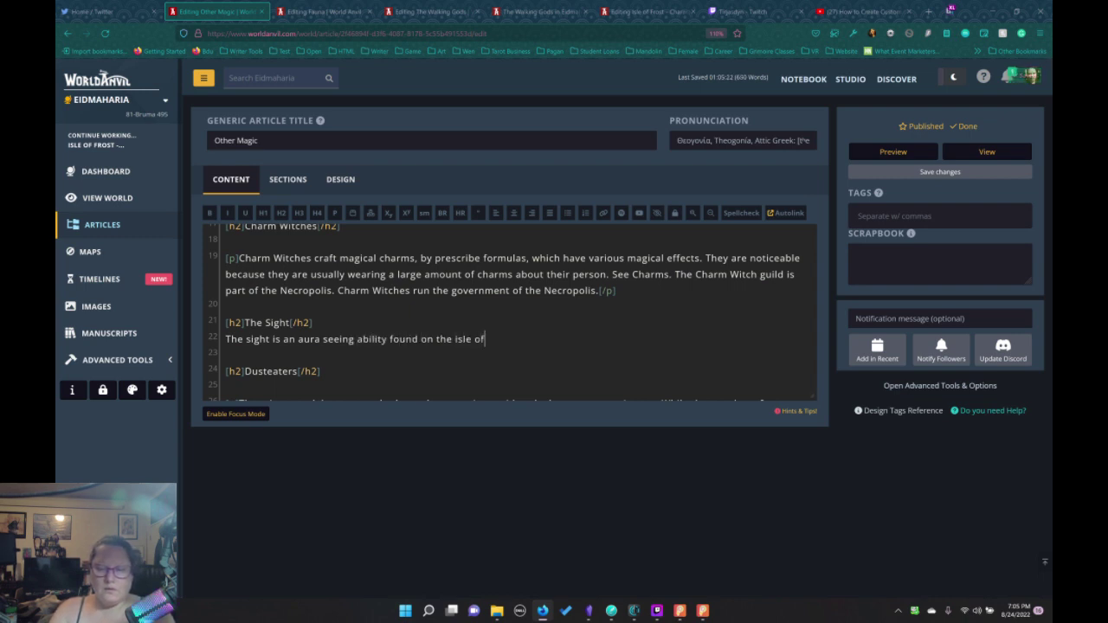
key("BackSpace")
key("BackSpace")
key("BackSpace")
key("BackSpace")
key("BackSpace")
key("BackSpace")
type("I")
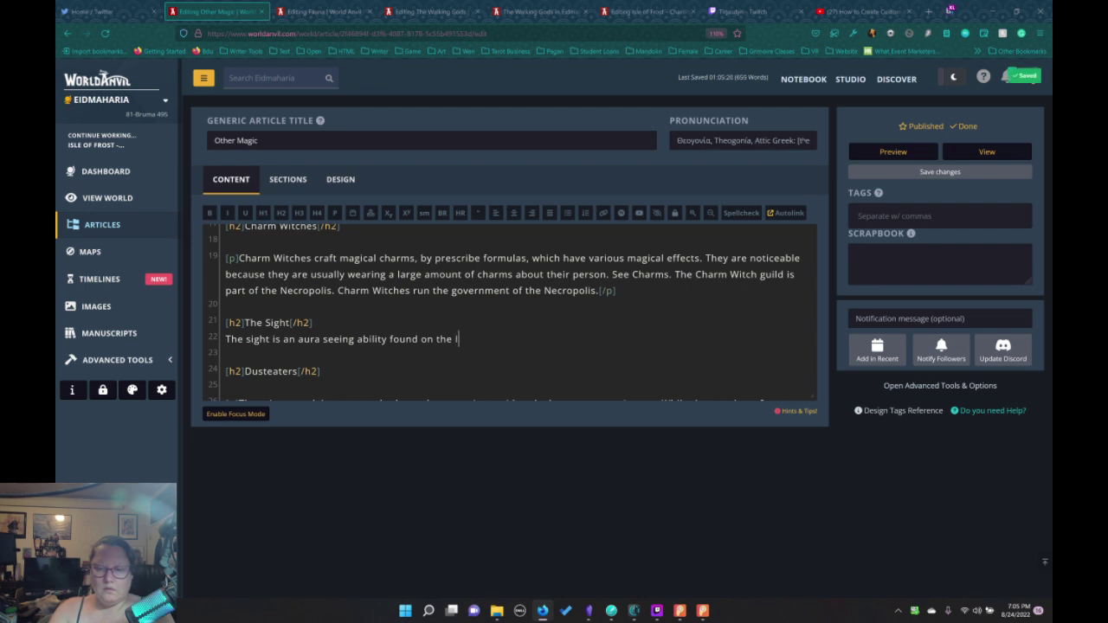
type("sle of Frost")
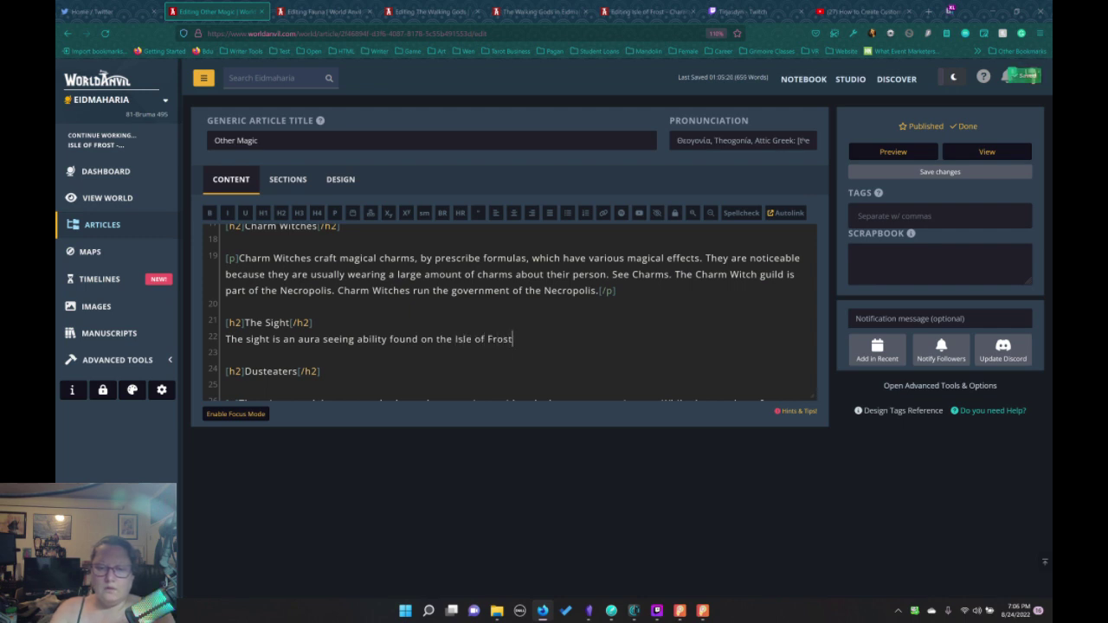
End the sentence with a period and add “This allows a person to see the auras that tell them a persons motives”
type(". This allo")
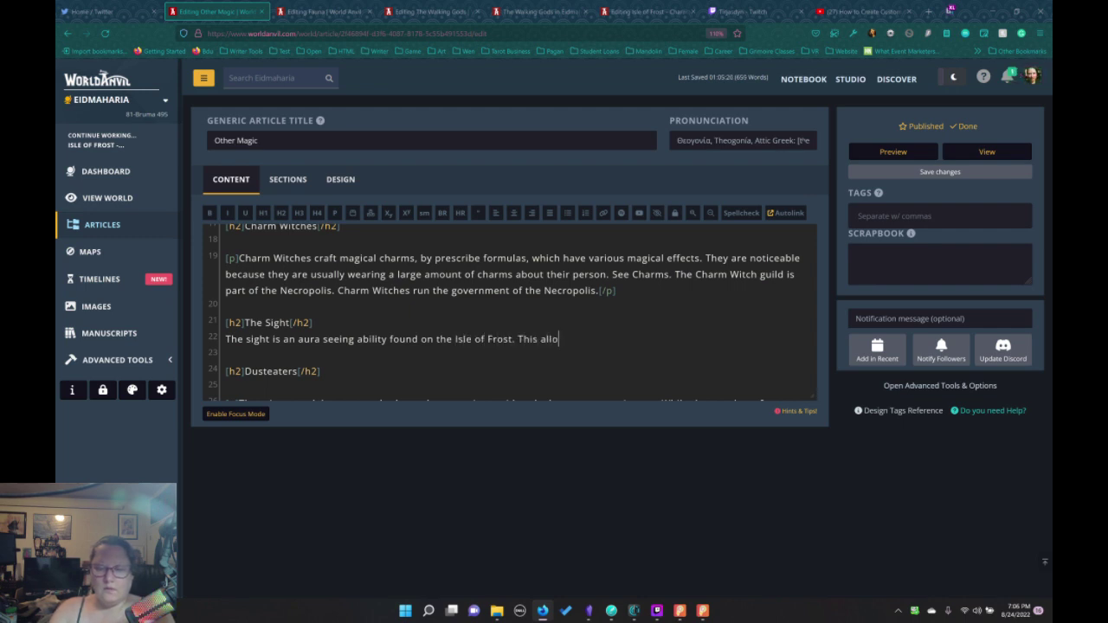
type("ws a eprson")
key("BackSpace")
key("BackSpace")
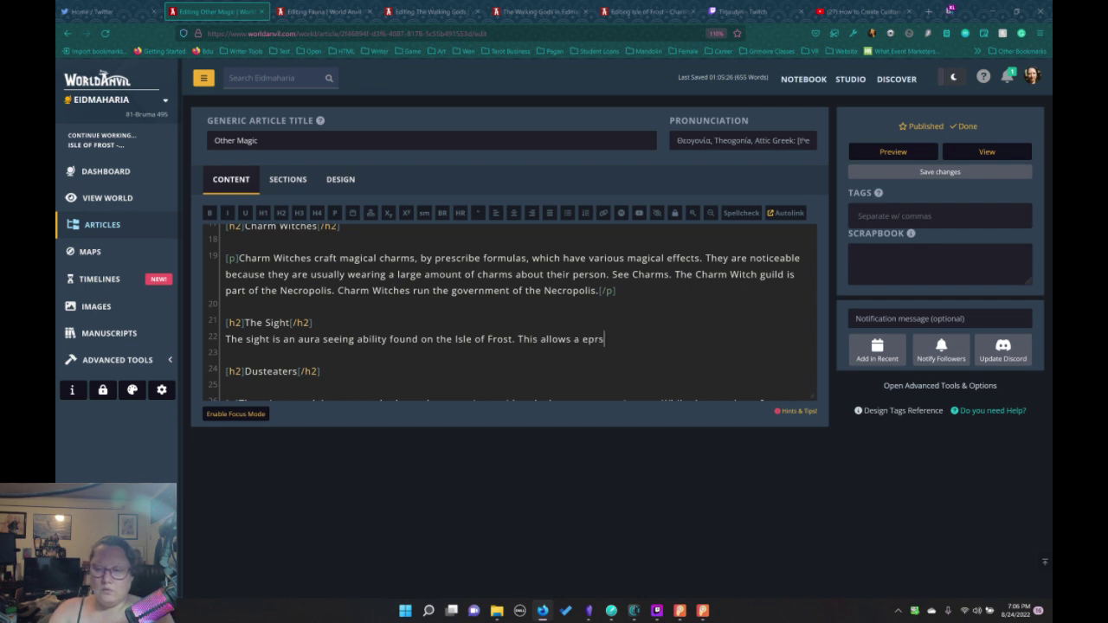
type("rson to se")
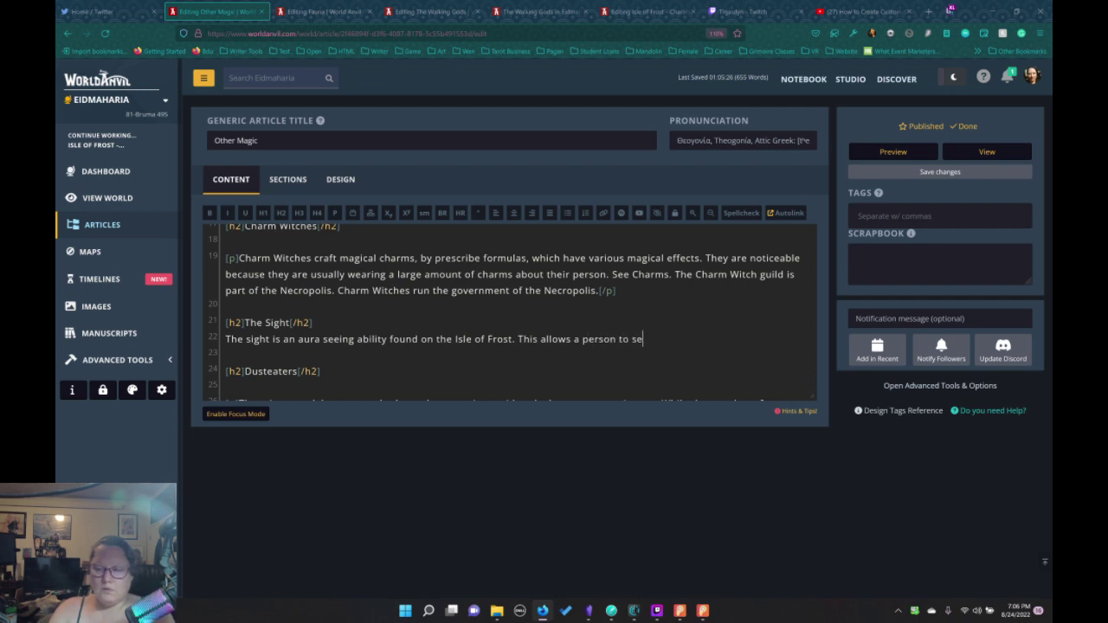
type("e the a")
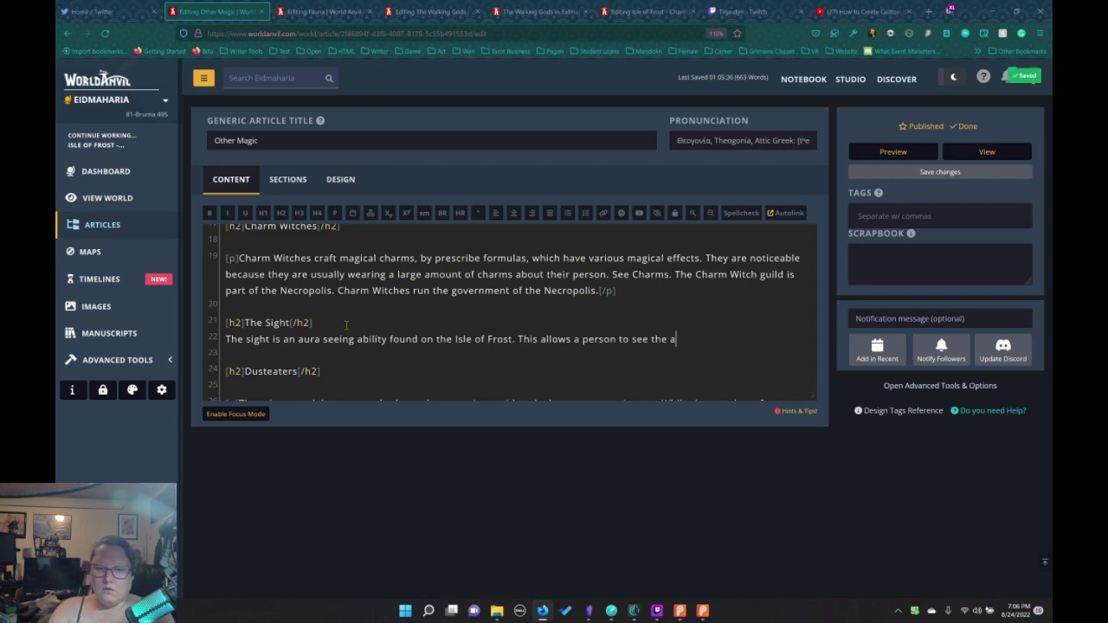
type("uras  tha")
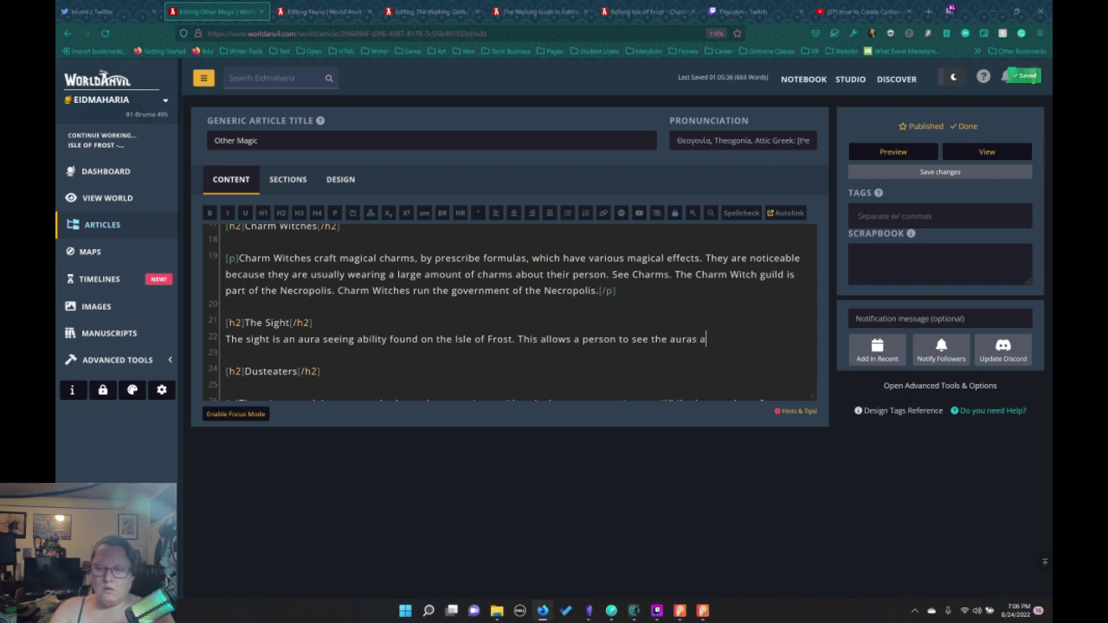
key("BackSpace")
type("that tell ")
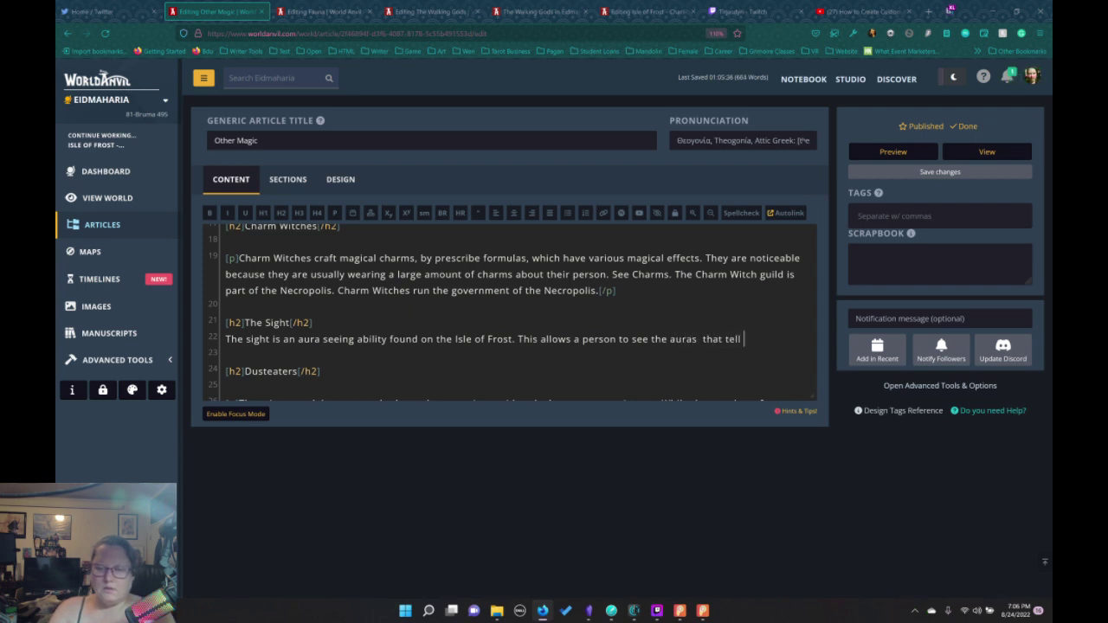
type("them a ")
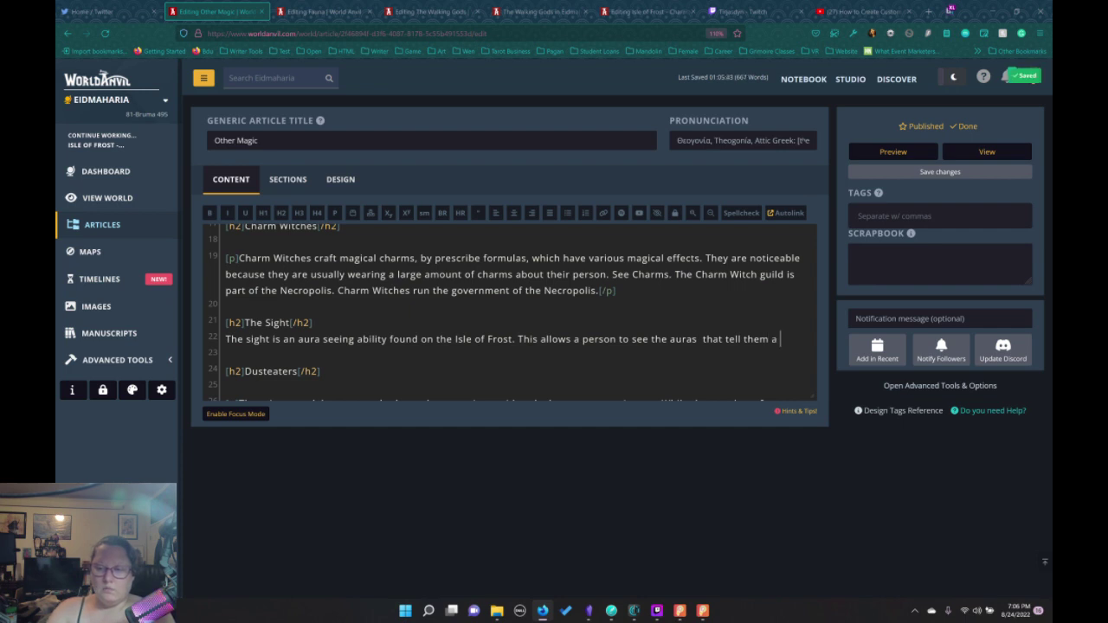
type("persons motive")
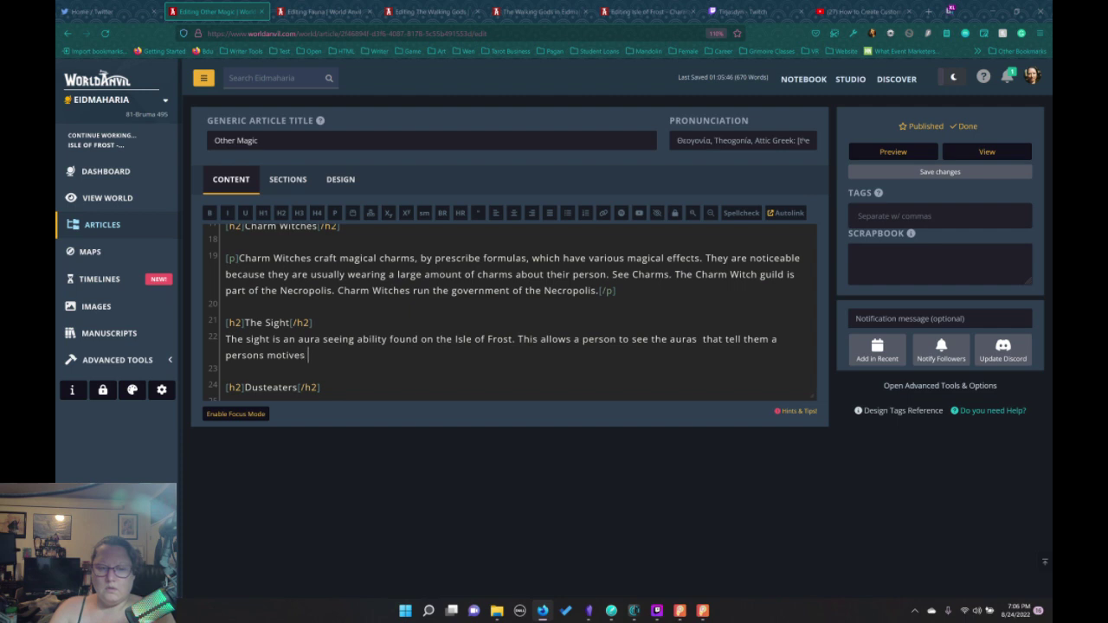
type("s ")
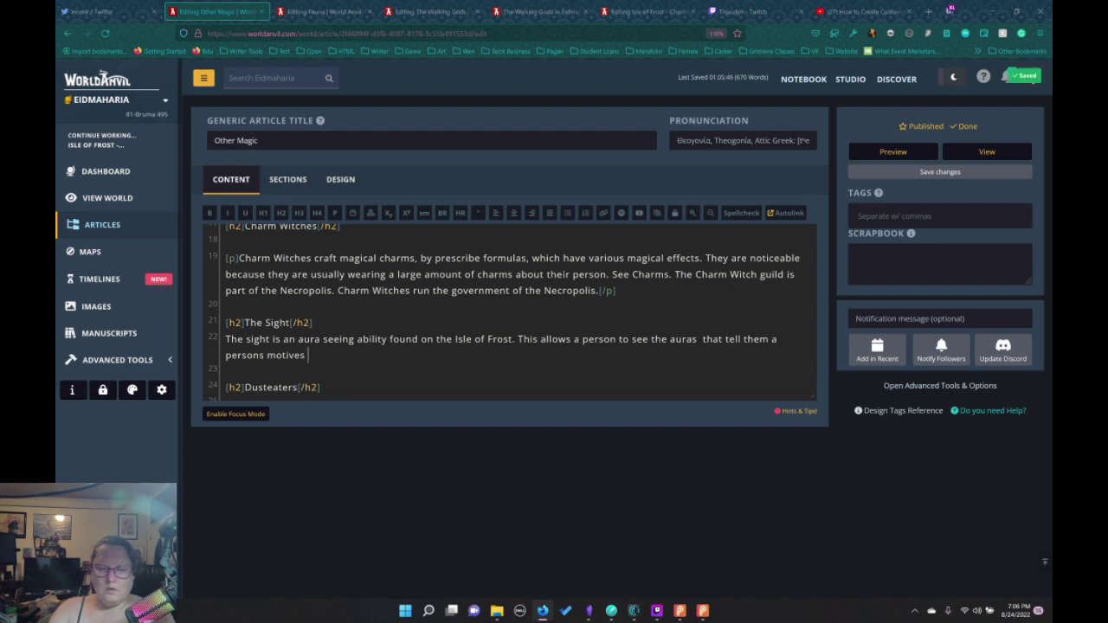
Complete the sentence about auras with “and may out them as a beast rather than human.”
type("and ma")
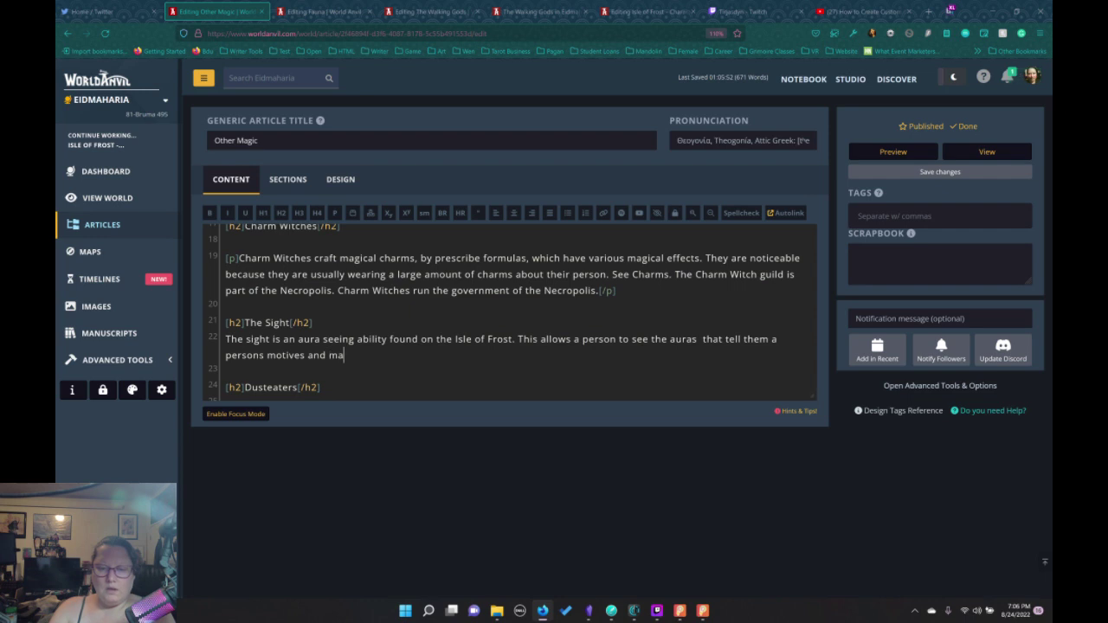
type("y out them as")
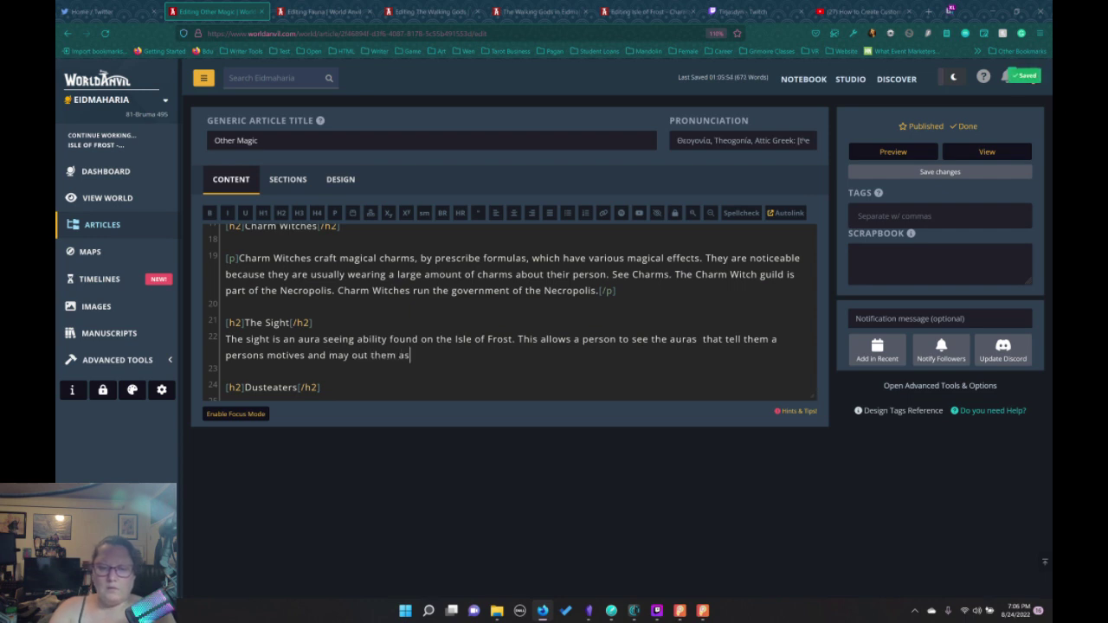
type(" a beast ra")
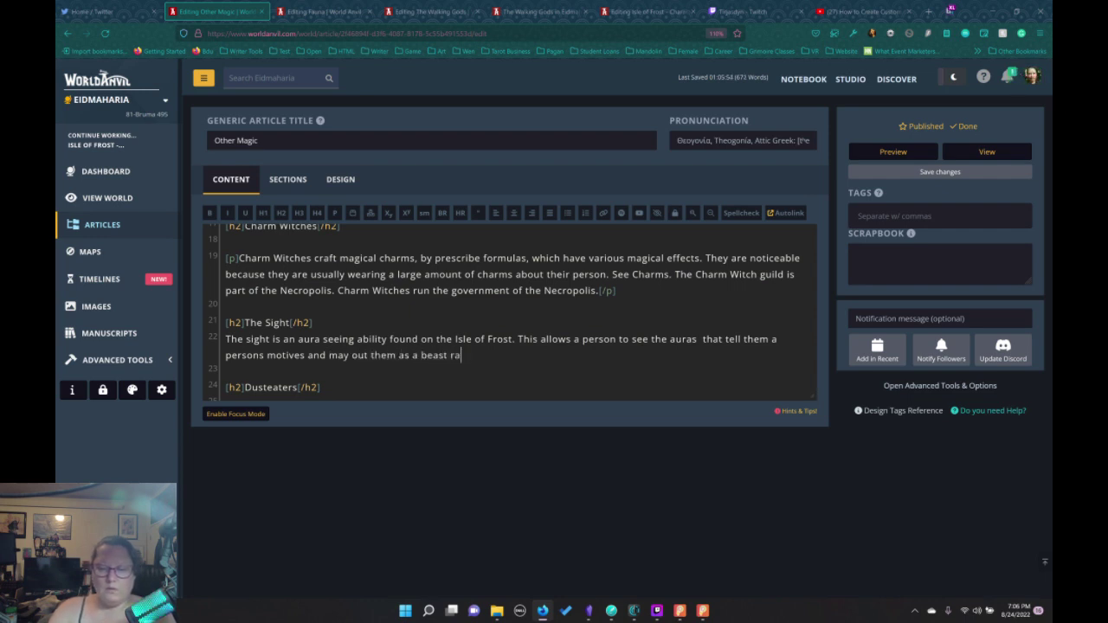
type("ther than huma")
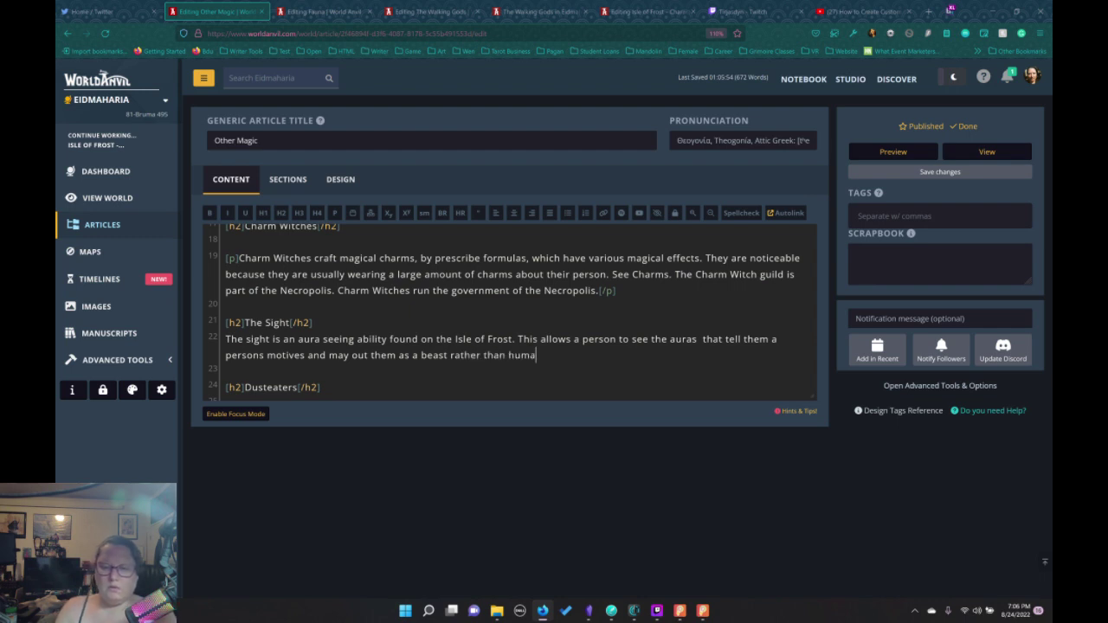
type("n.")
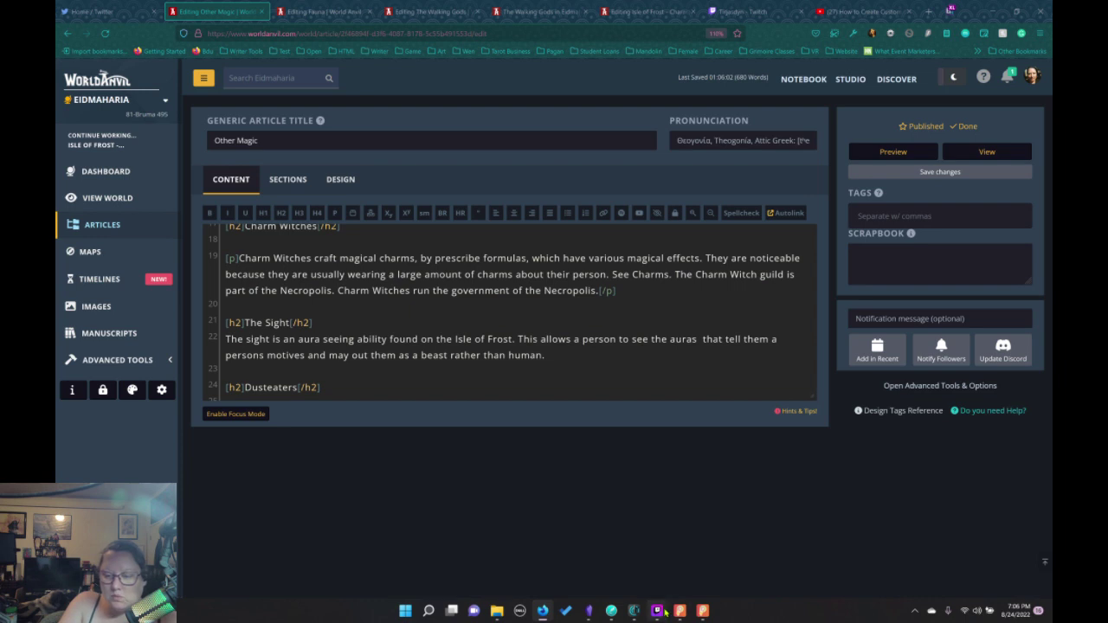
Switch to Dabble to reread the manuscript passage on Emleigh's sight and the Frost Bitten Forest, and return to the World Anvil editor
mouse_move(664, 613)
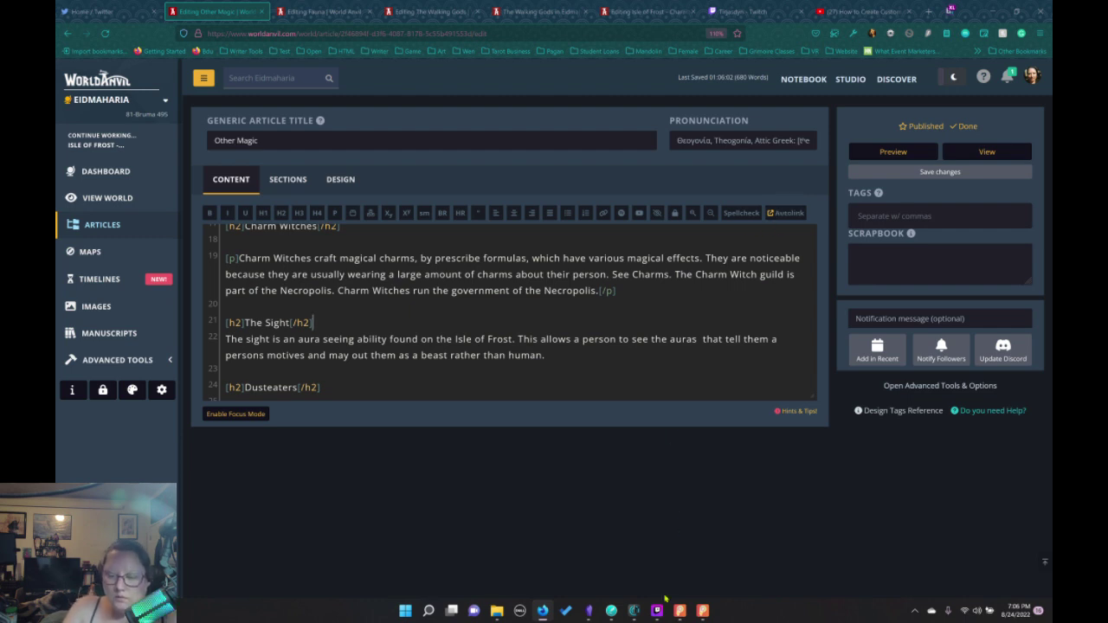
left_click(611, 612)
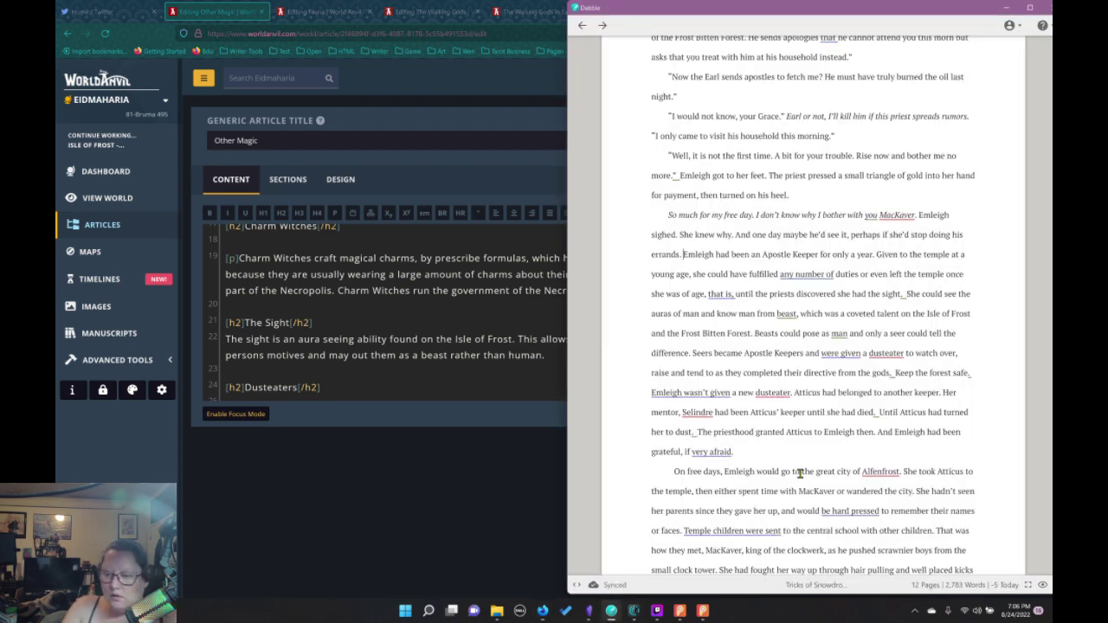
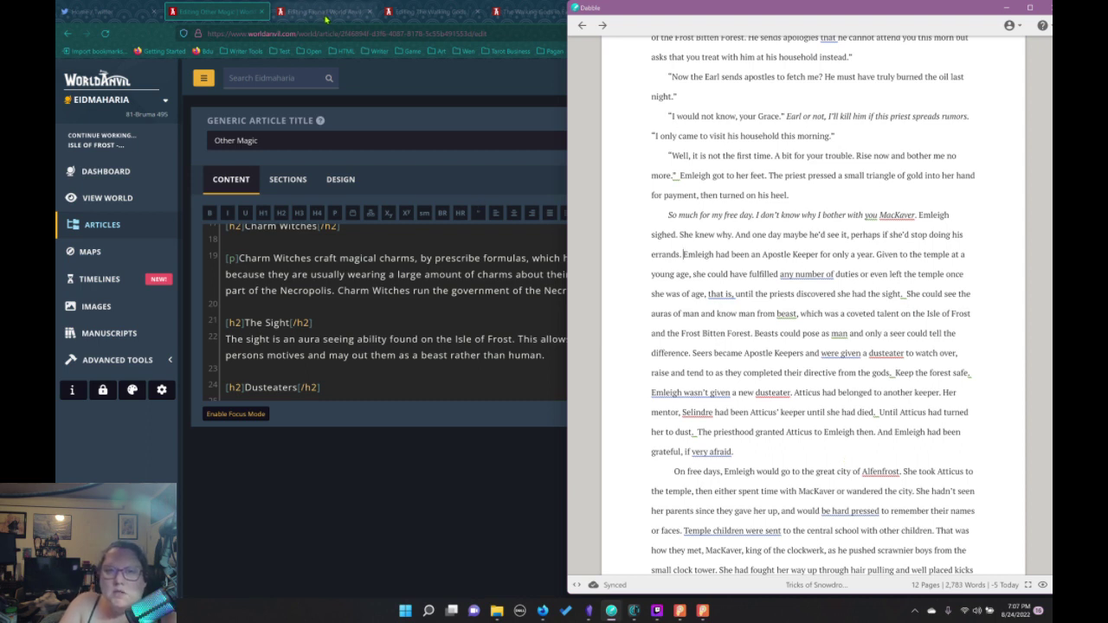
left_click(229, 16)
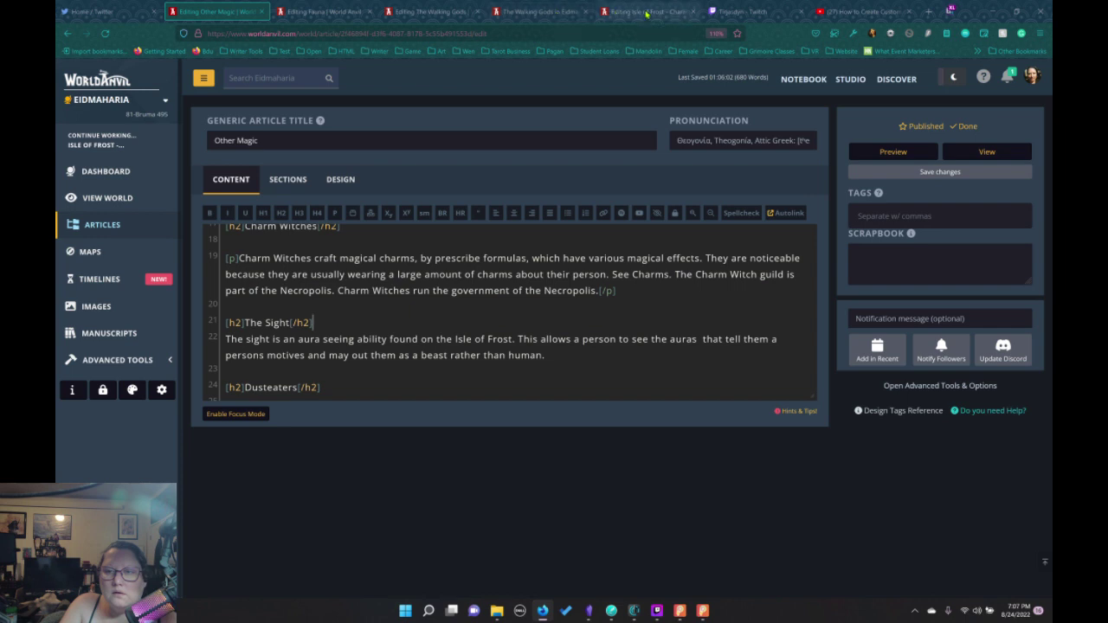
Open the world's article list in a separate browser tab and open the Isle of Frost article from World Atlas > Regions for editing
right_click(94, 223)
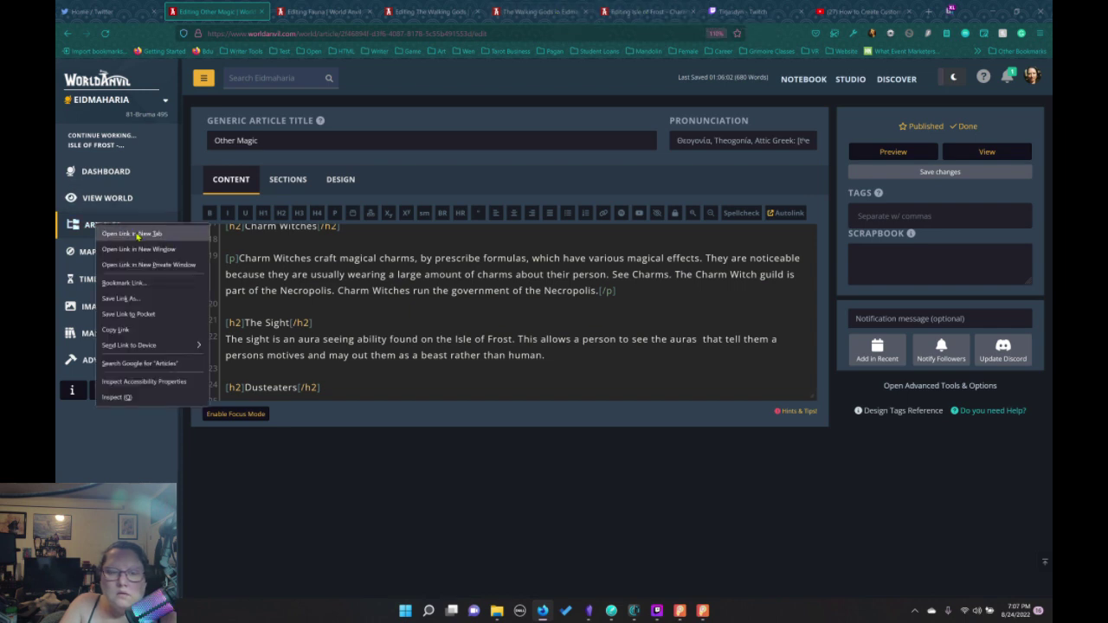
left_click(144, 240)
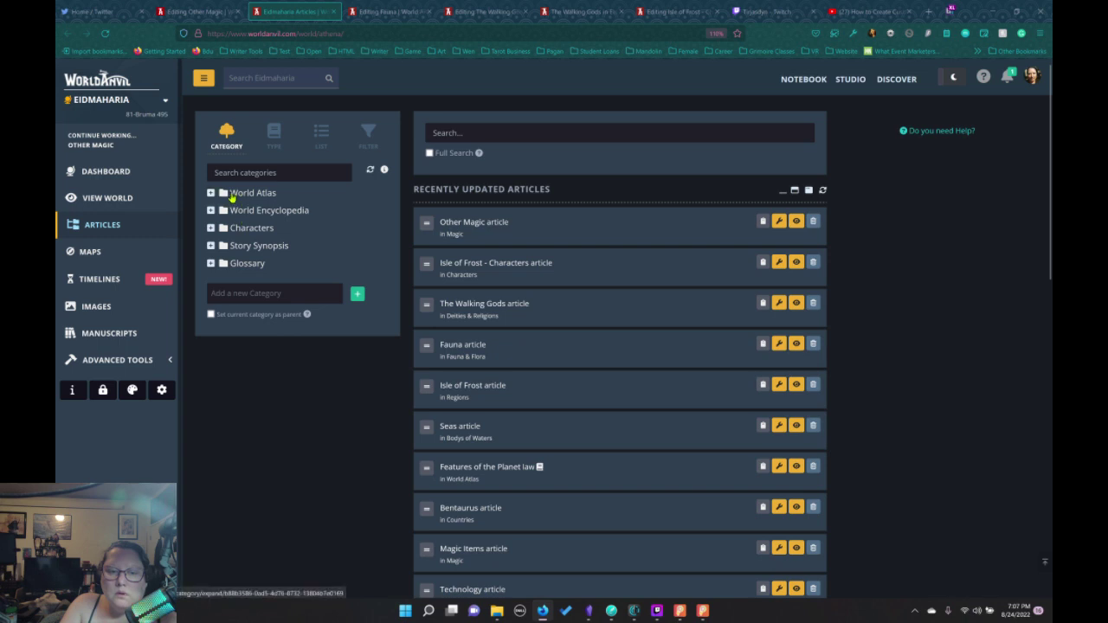
left_click(234, 194)
left_click(251, 248)
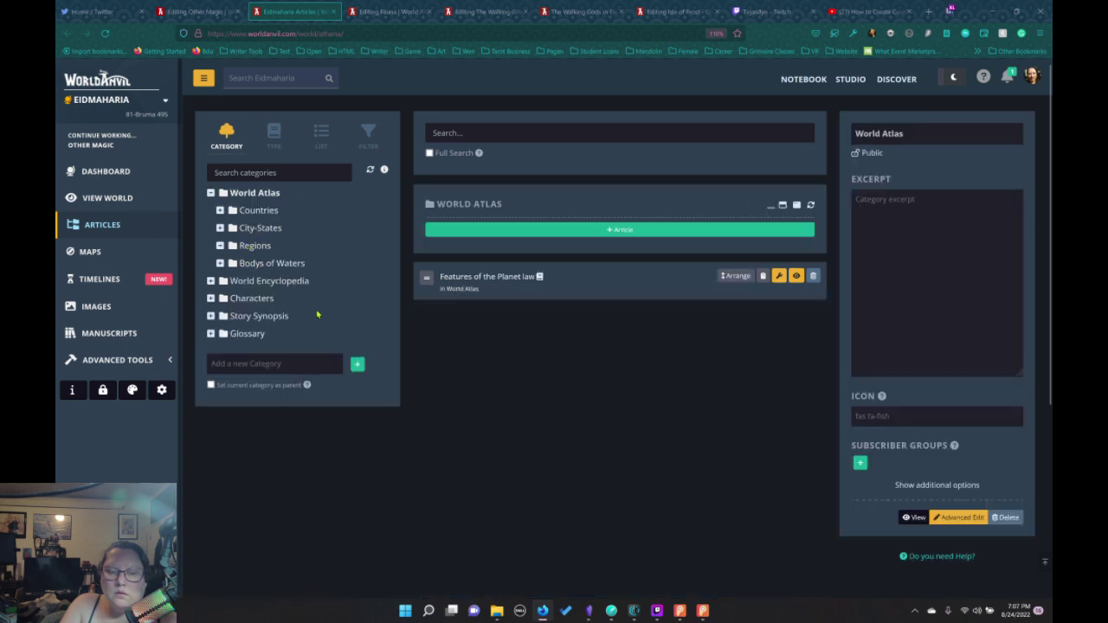
left_click(478, 317)
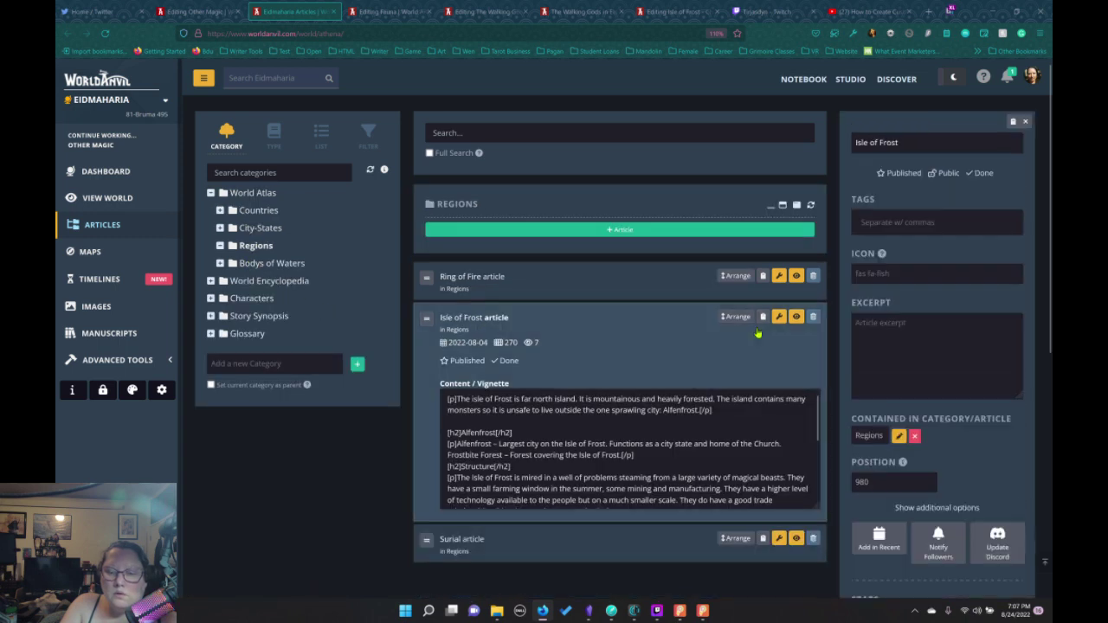
left_click(778, 317)
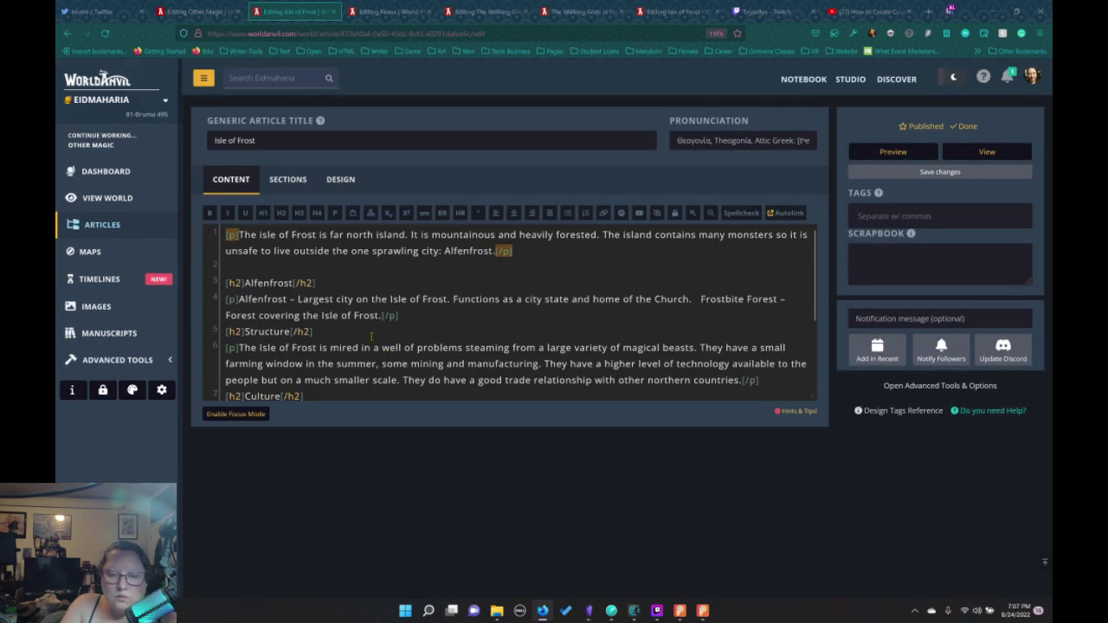
Add a level-2 heading “The Frost Bitten Forest” between the opening paragraph and the Alfenfrost heading of the Isle of Frost article
scroll(367, 308, "down", 3)
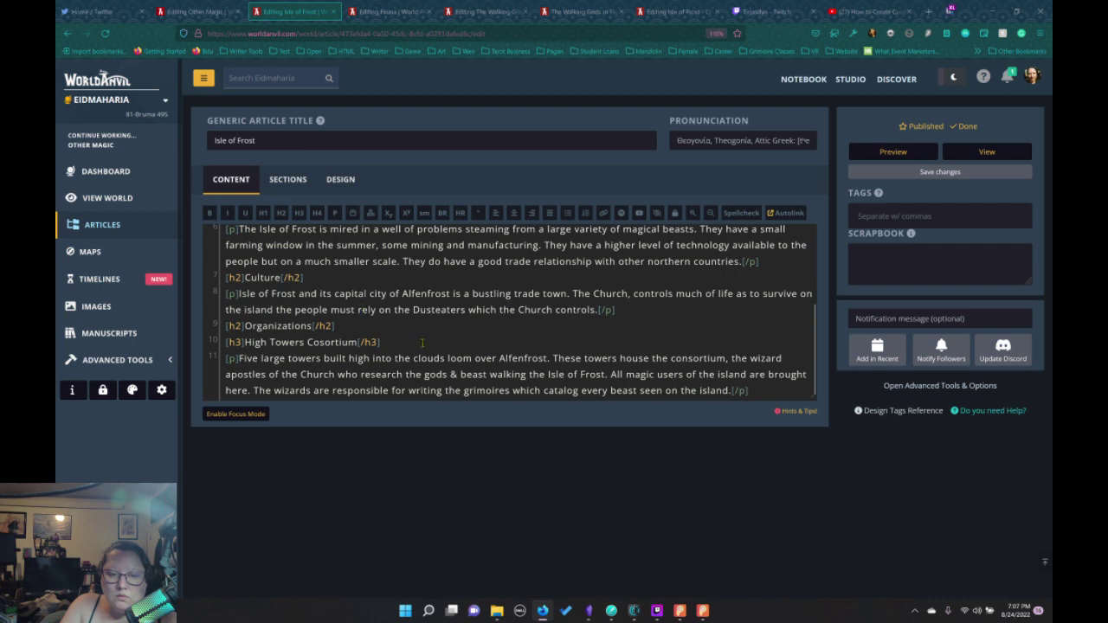
scroll(422, 342, "up", 3)
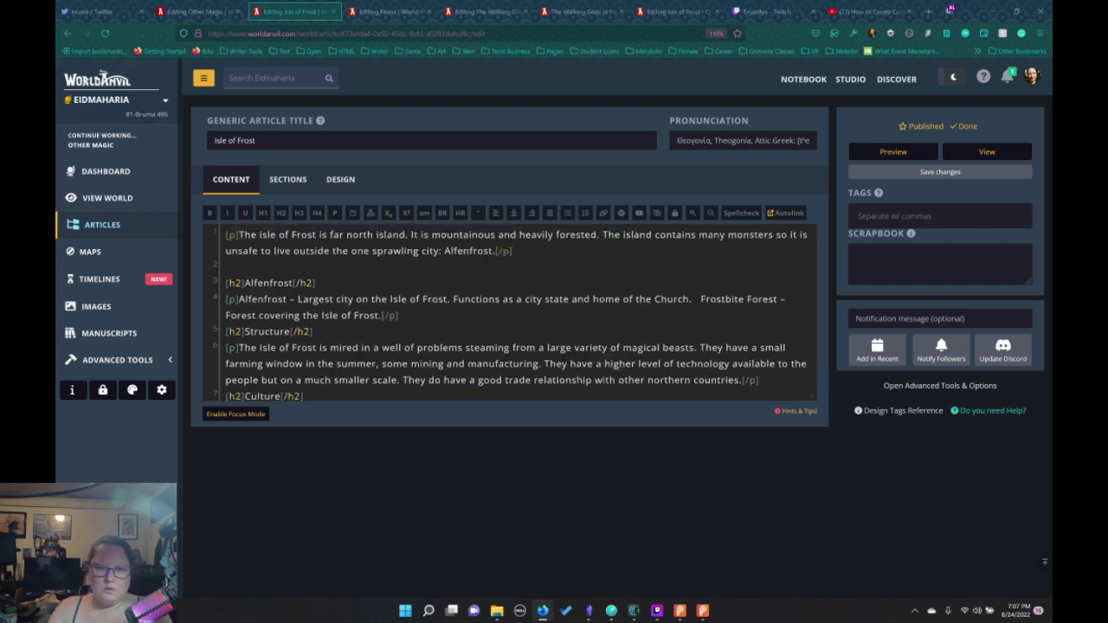
key("Return")
key("Return")
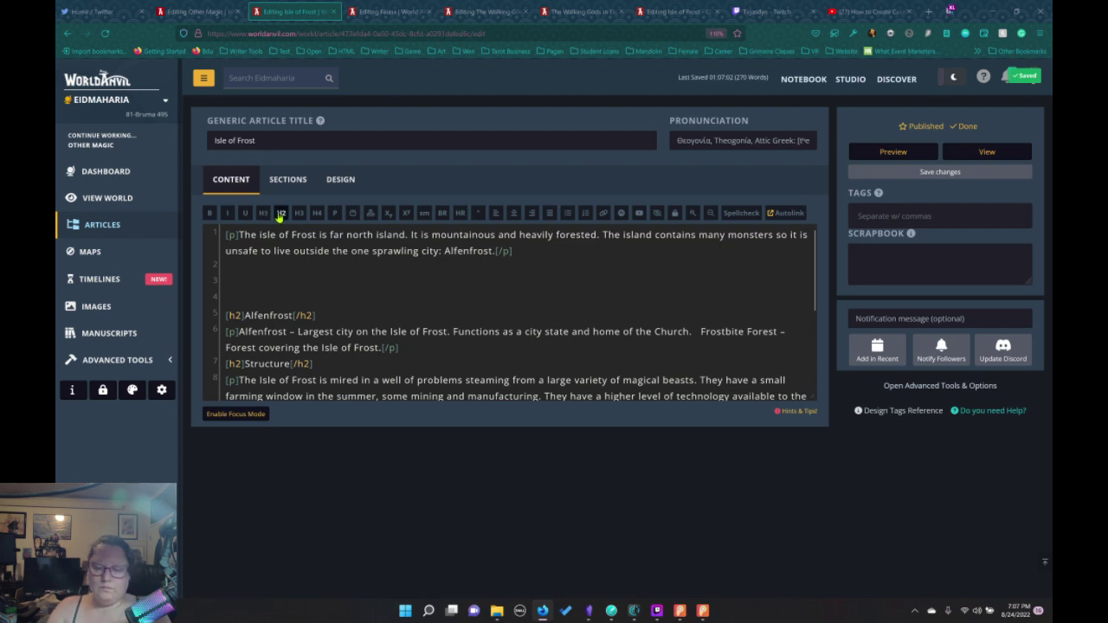
left_click(280, 213)
type("The ")
type("Frost Bi")
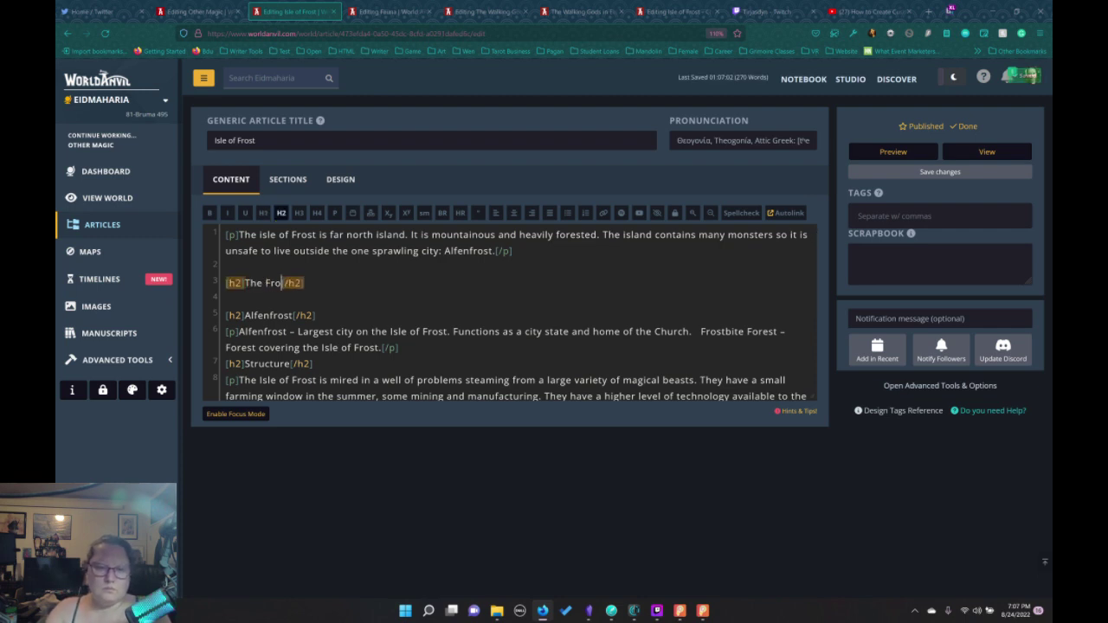
type("tten Forse")
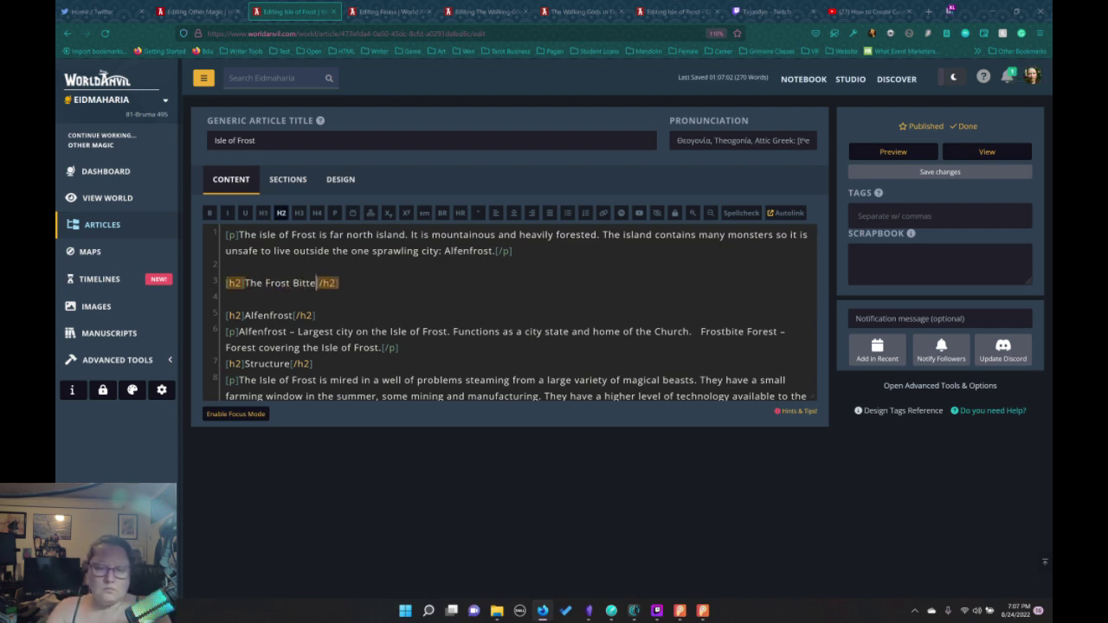
key("BackSpace")
key("BackSpace")
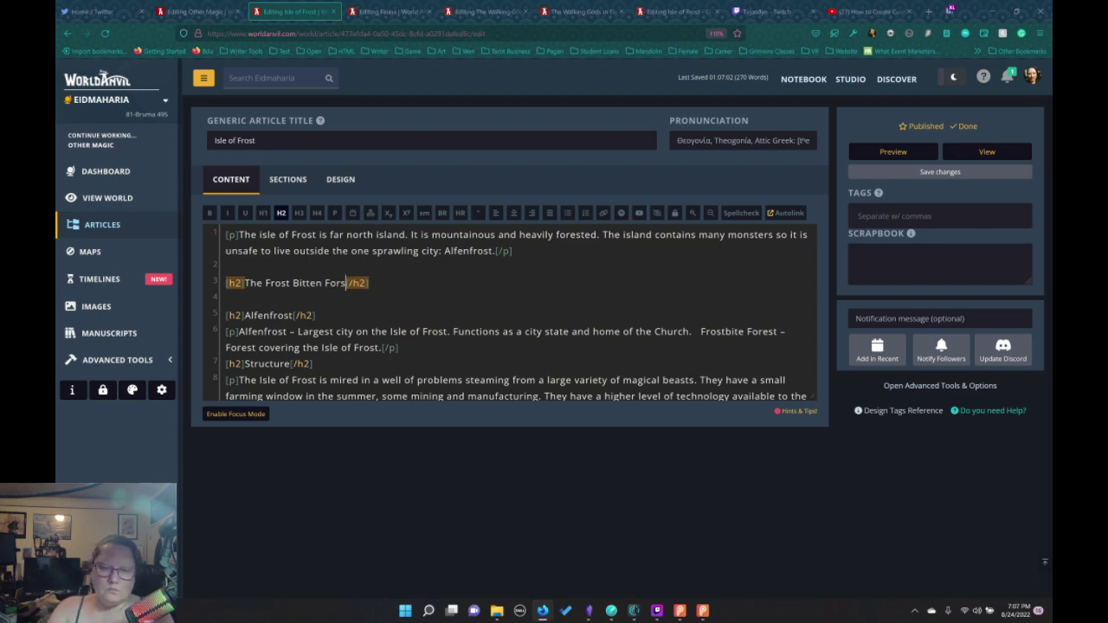
type("est")
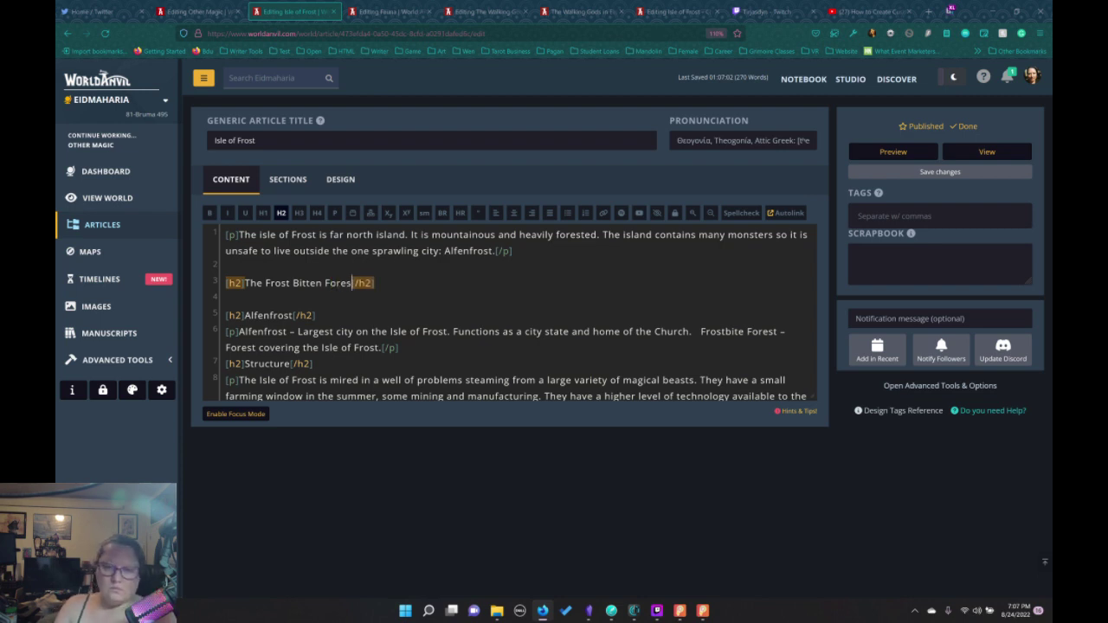
key("Down")
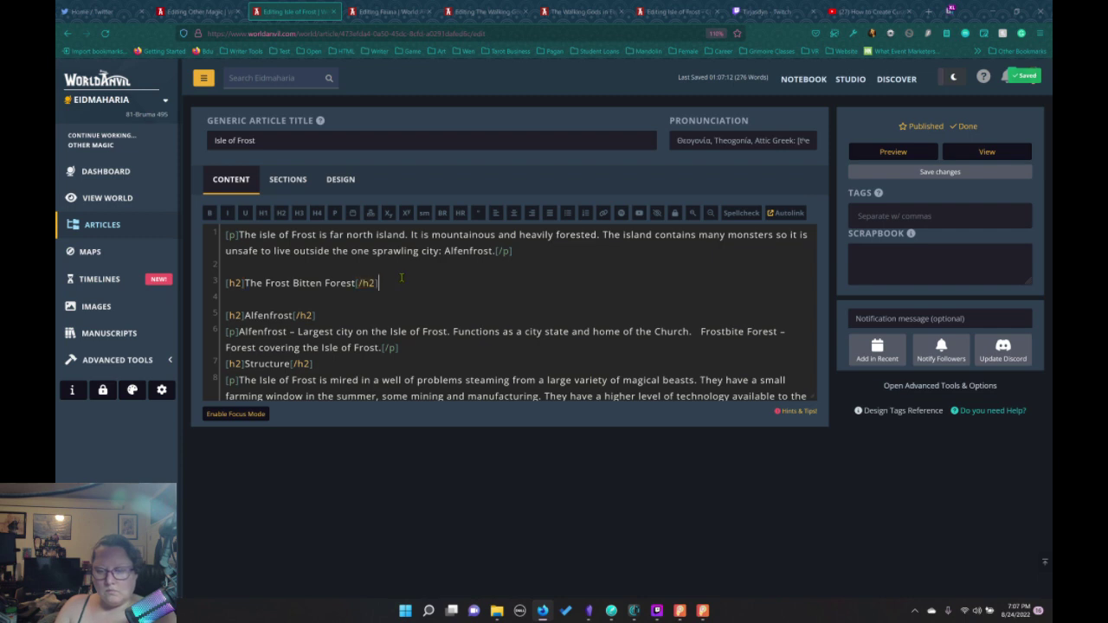
Write “The forset that cover's the Isle of Frost.” on a new line under the Frost Bitten Forest heading
key("Return")
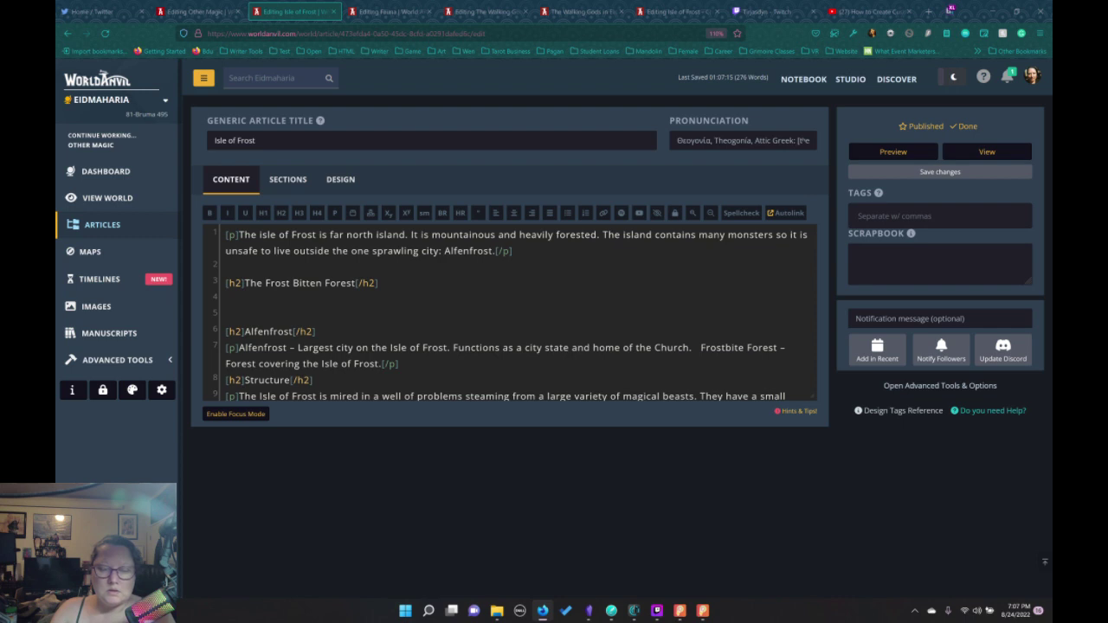
type("The forset that cover")
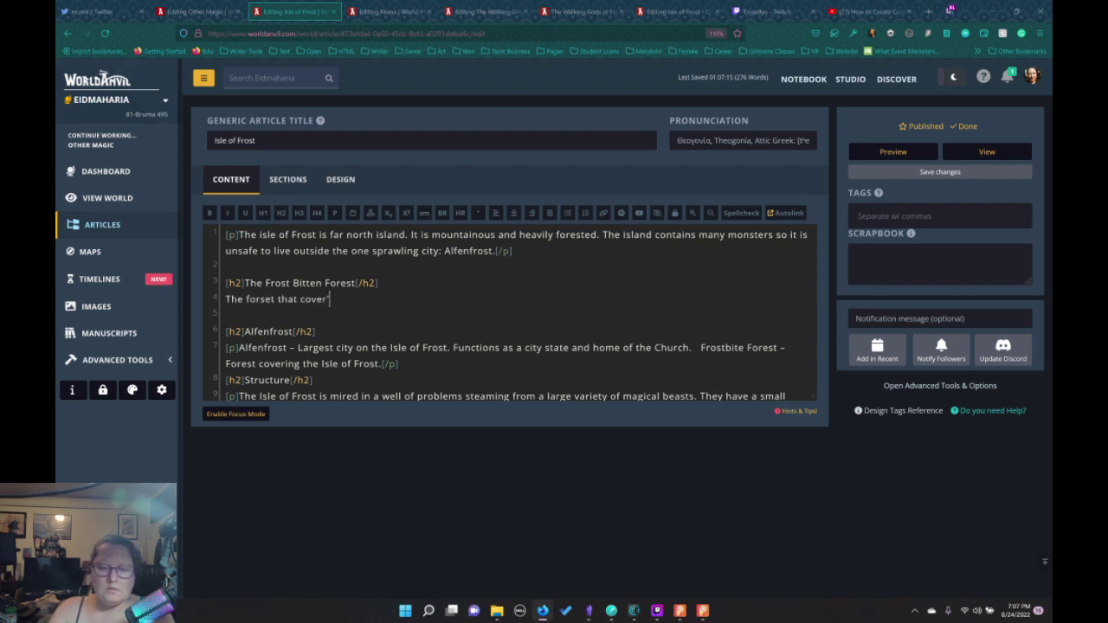
type("'s the i")
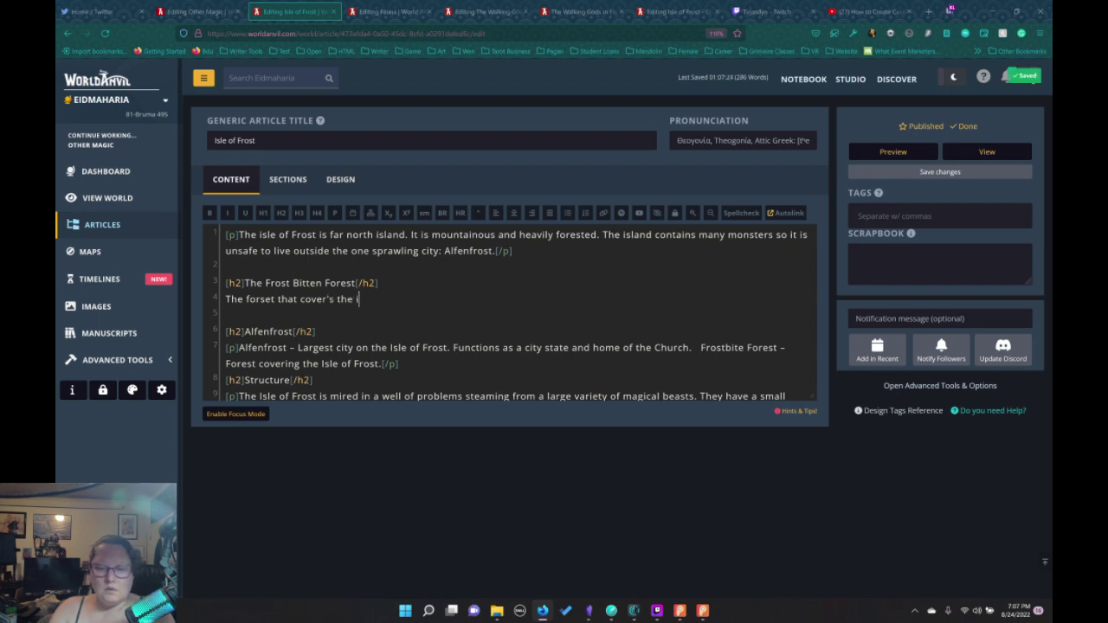
type("sle")
key("BackSpace")
key("BackSpace")
key("BackSpace")
key("BackSpace")
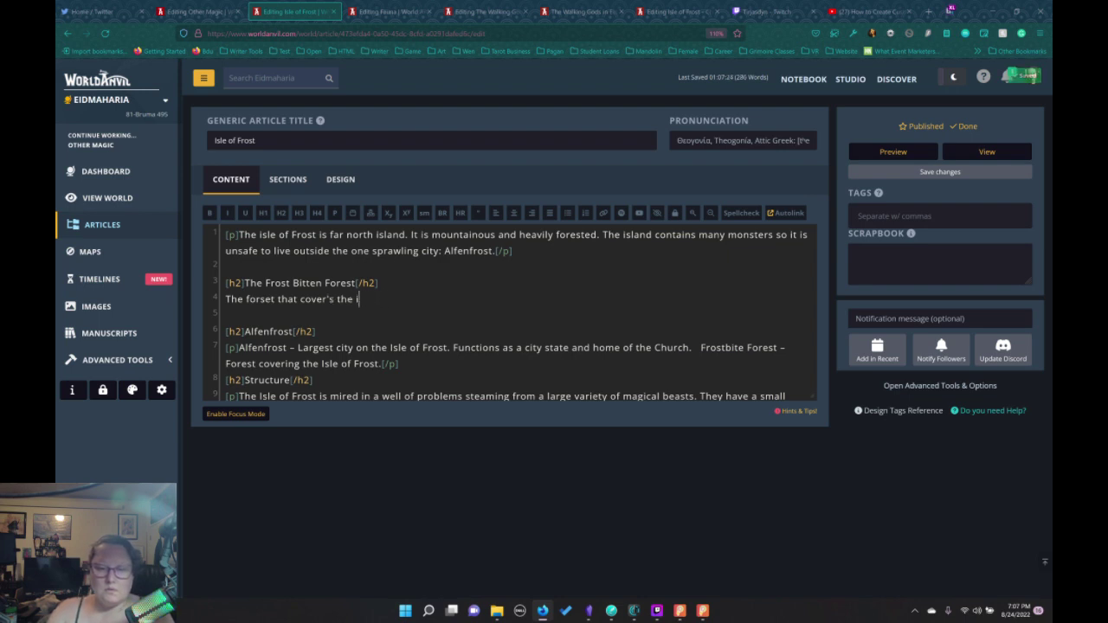
type("Isle of Frost. Cu")
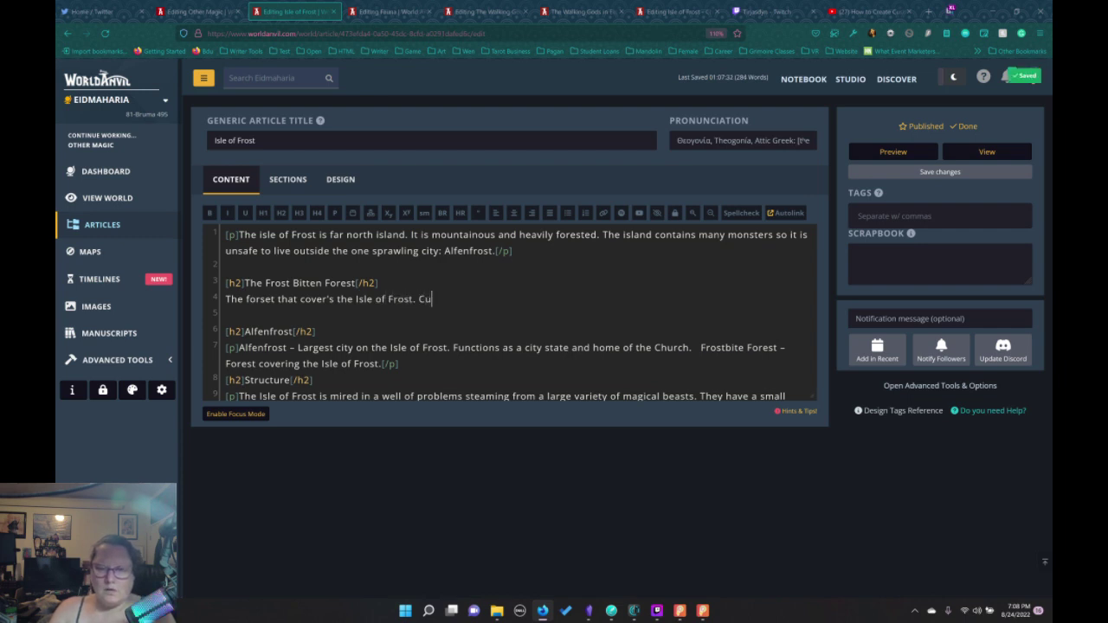
Add the sentence “Current Earl is MacKaver.” to the Frost Bitten Forest description
type("rrent Eea")
key("BackSpace")
key("BackSpace")
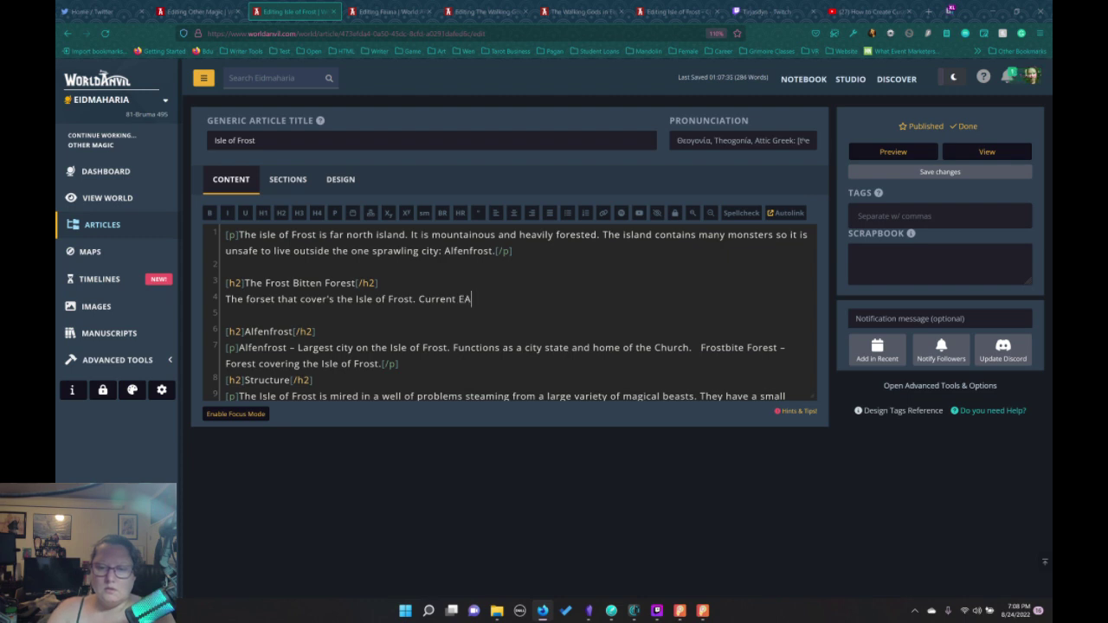
type("ent Earl ")
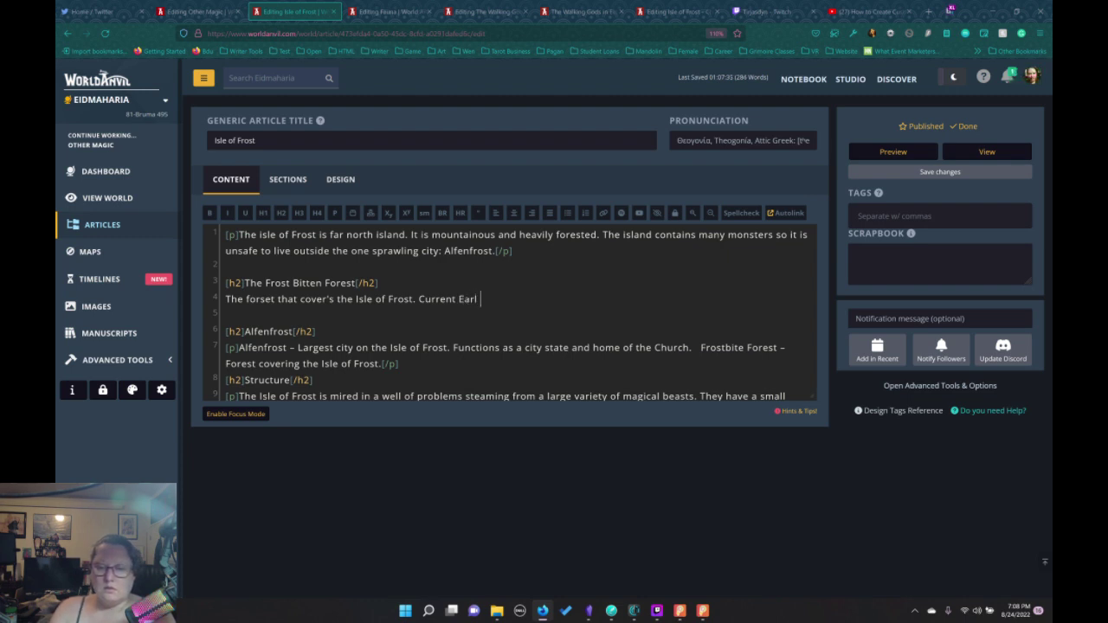
type("is Mac")
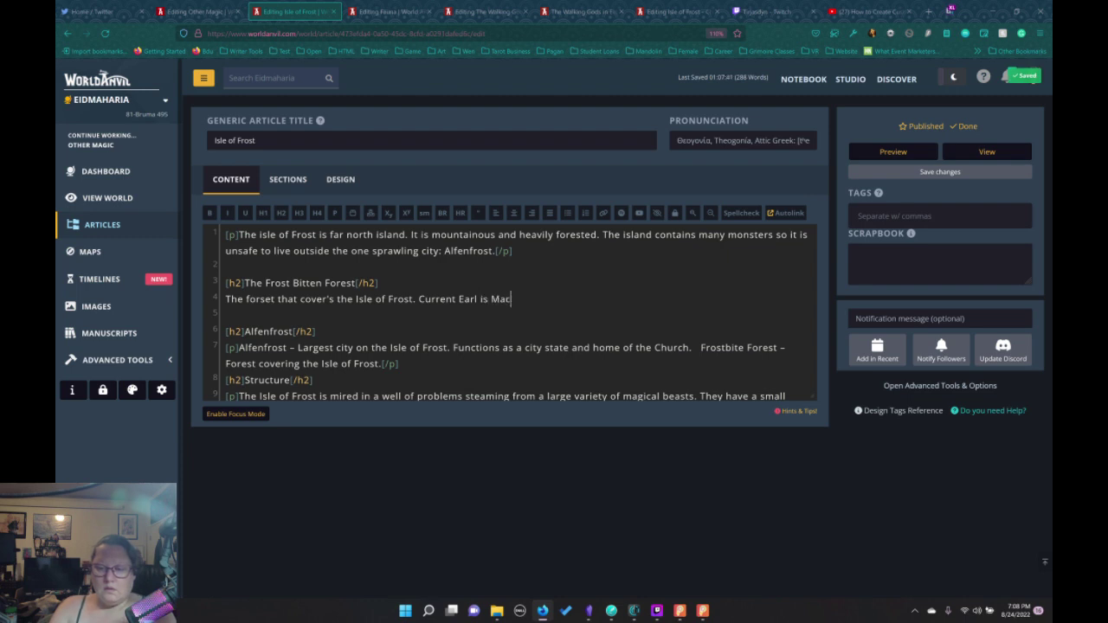
type("Kaver.")
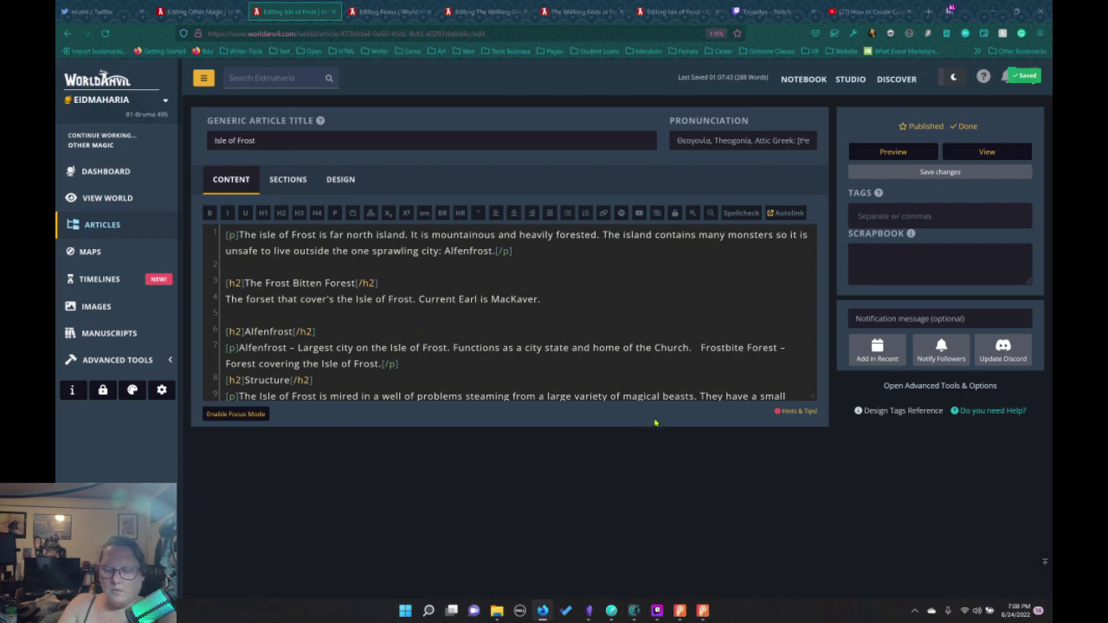
Switch to Dabble and accept the corrections removing the extra space after “she had the sight.” and adding a comma after “pose as man”
mouse_move(635, 613)
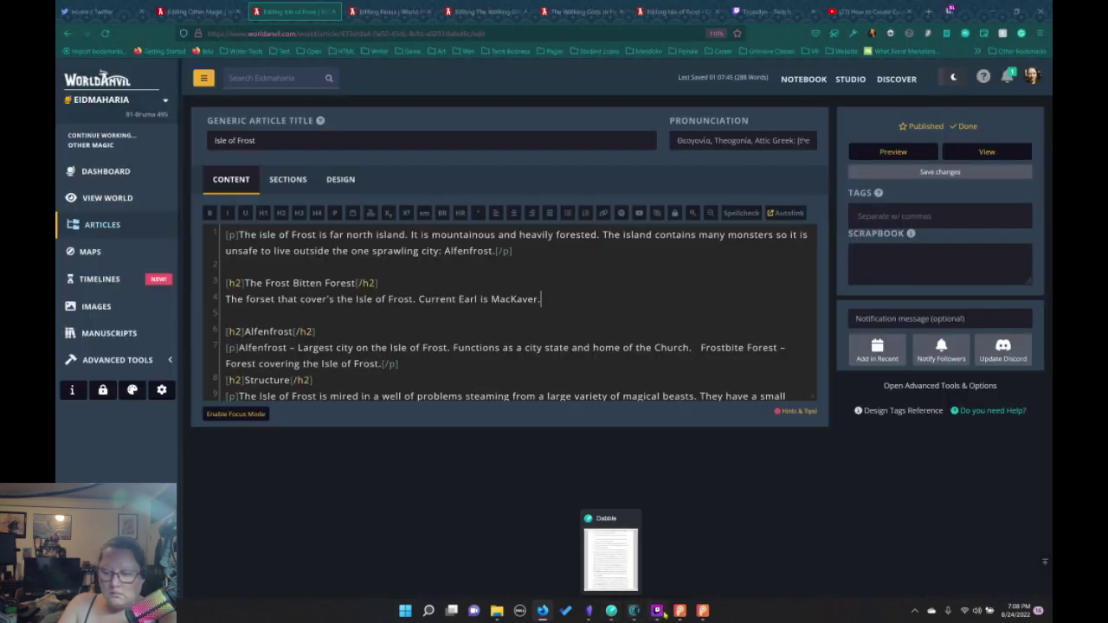
left_click(612, 611)
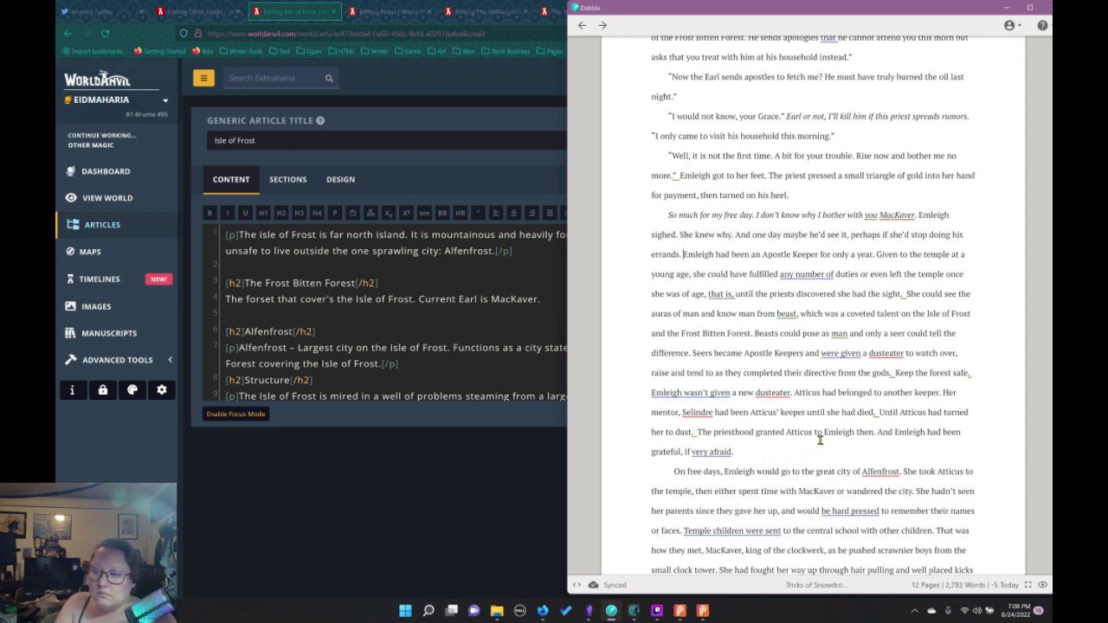
left_click(904, 295)
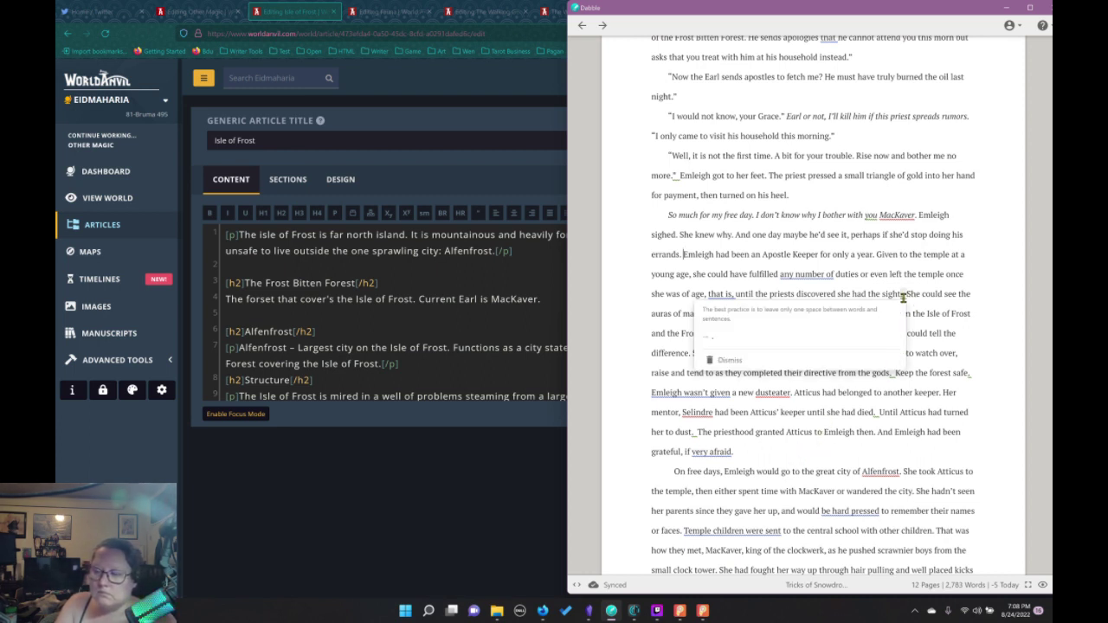
left_click(862, 330)
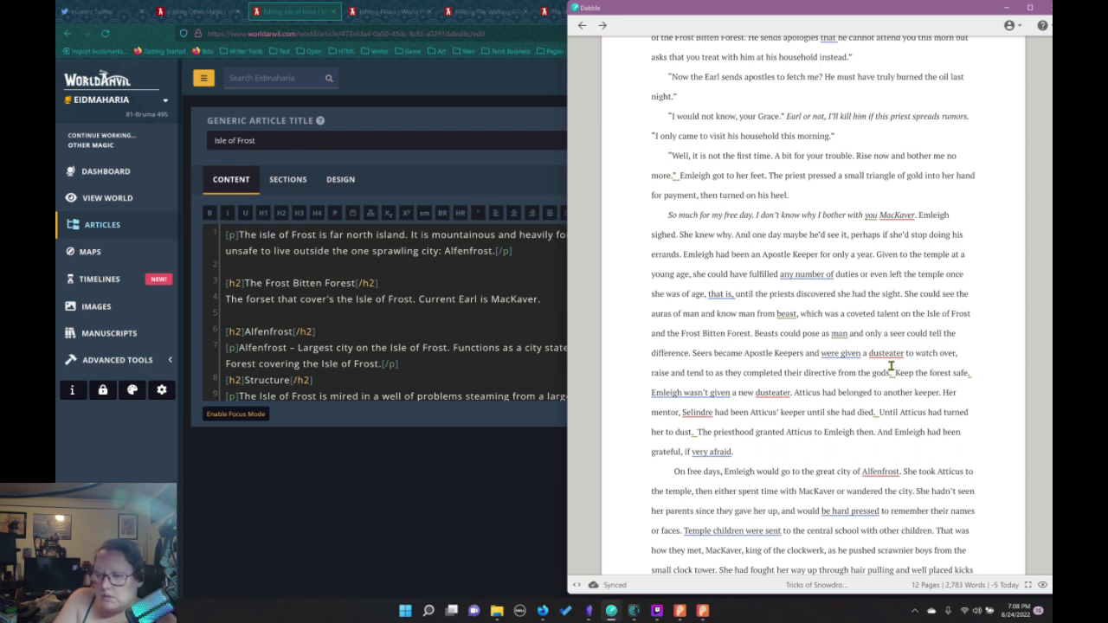
left_click(842, 333)
left_click(862, 374)
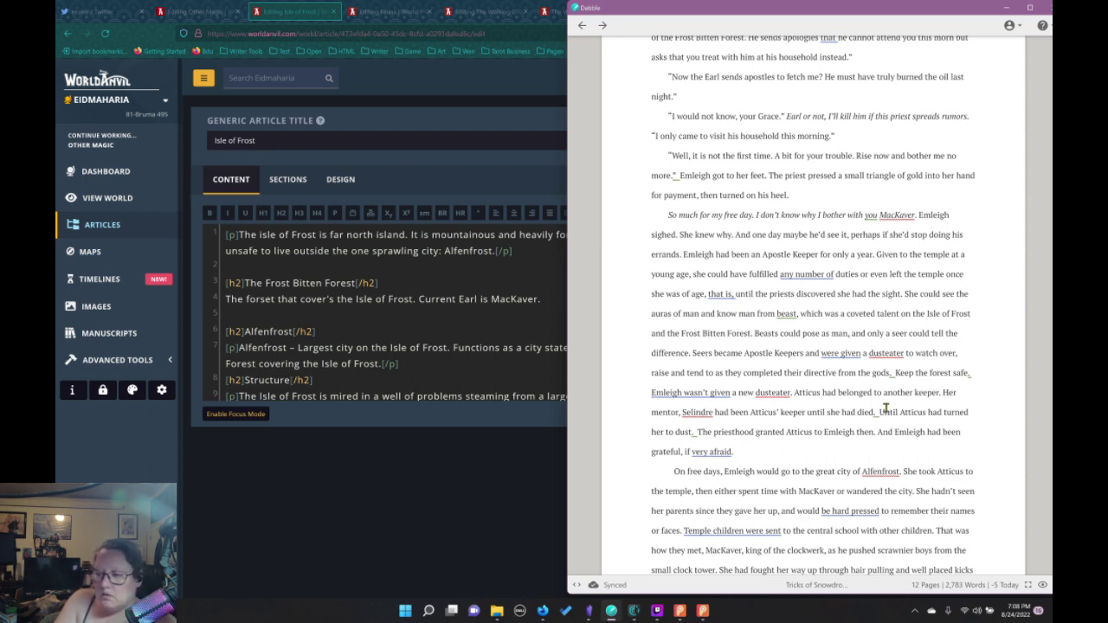
Insert “if there was one. They” after “given a dusteater to watch over,” in the Apostle Keepers passage
left_click(960, 356)
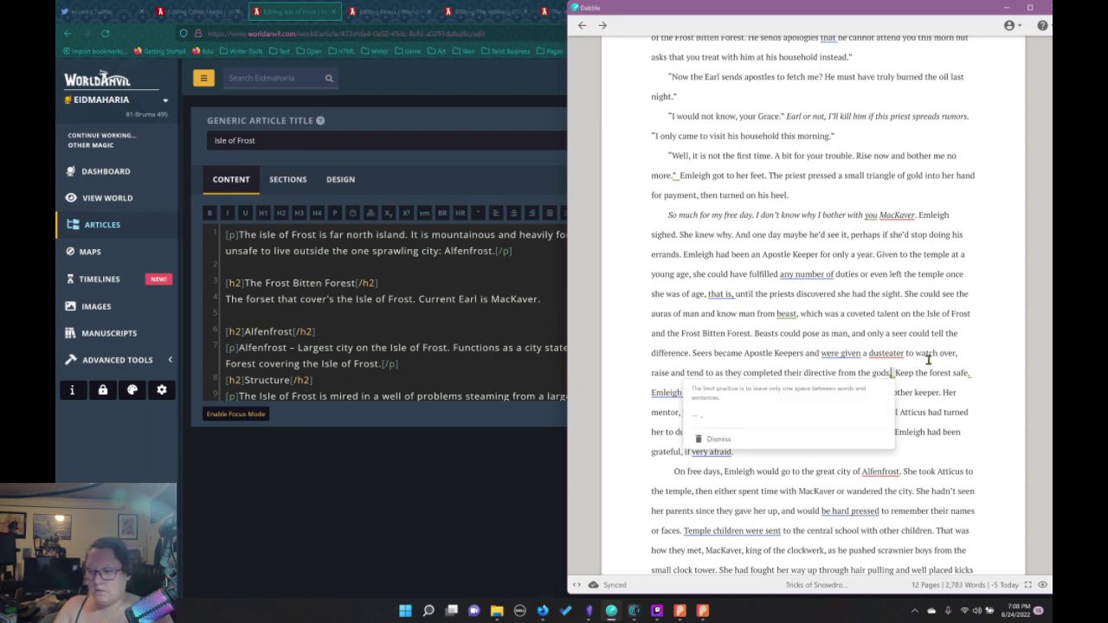
left_click(958, 353)
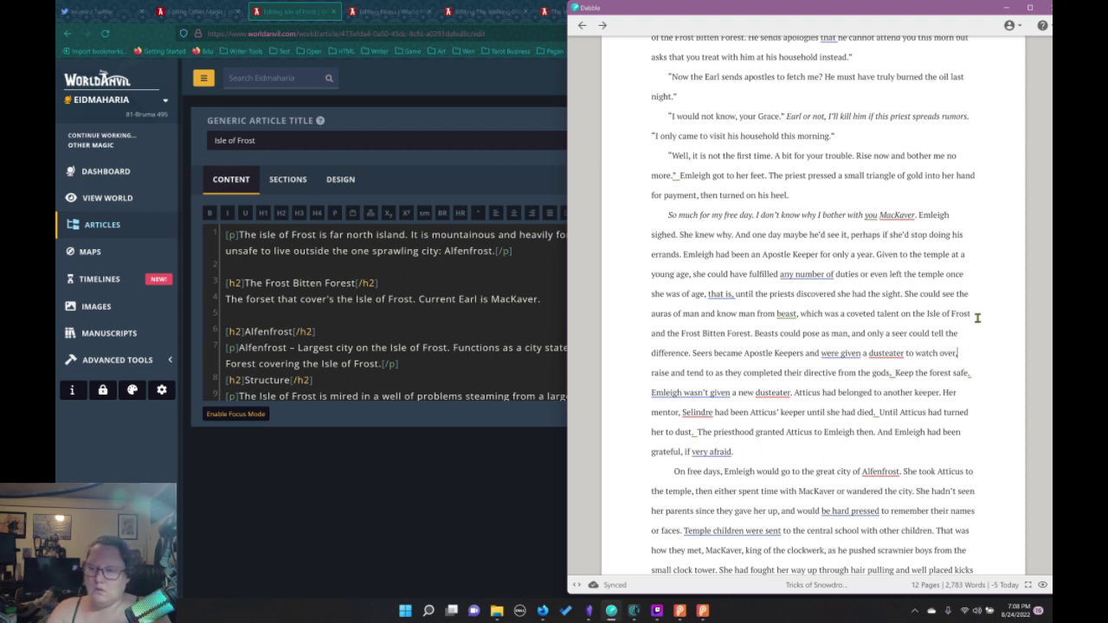
type("if there wass on")
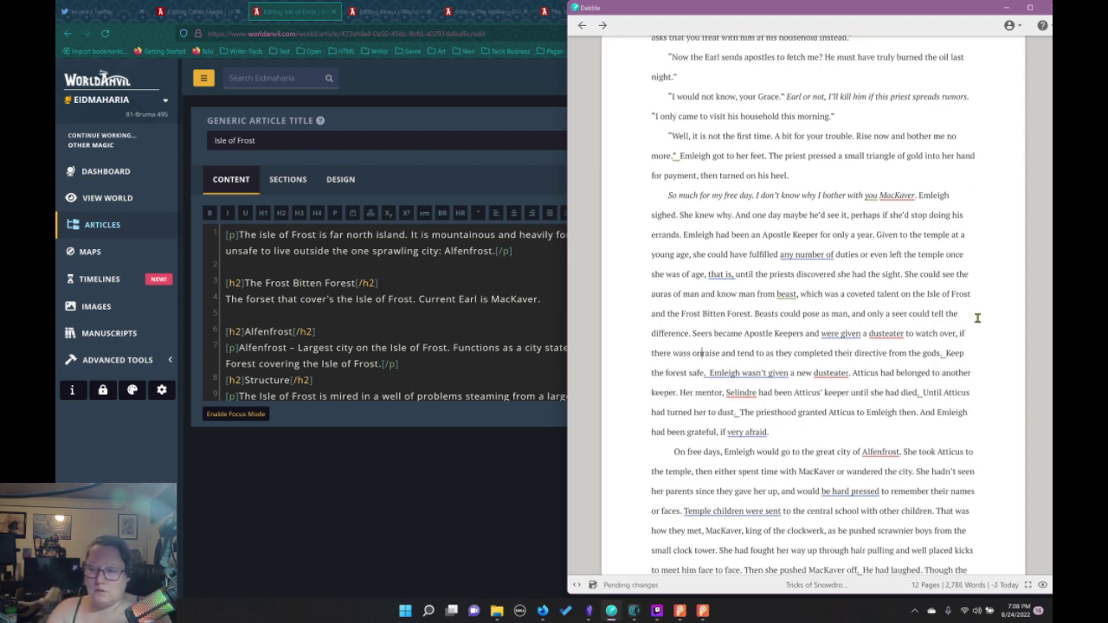
type("e")
key("BackSpace")
key("BackSpace")
key("BackSpace")
key("BackSpace")
key("BackSpace")
type("o")
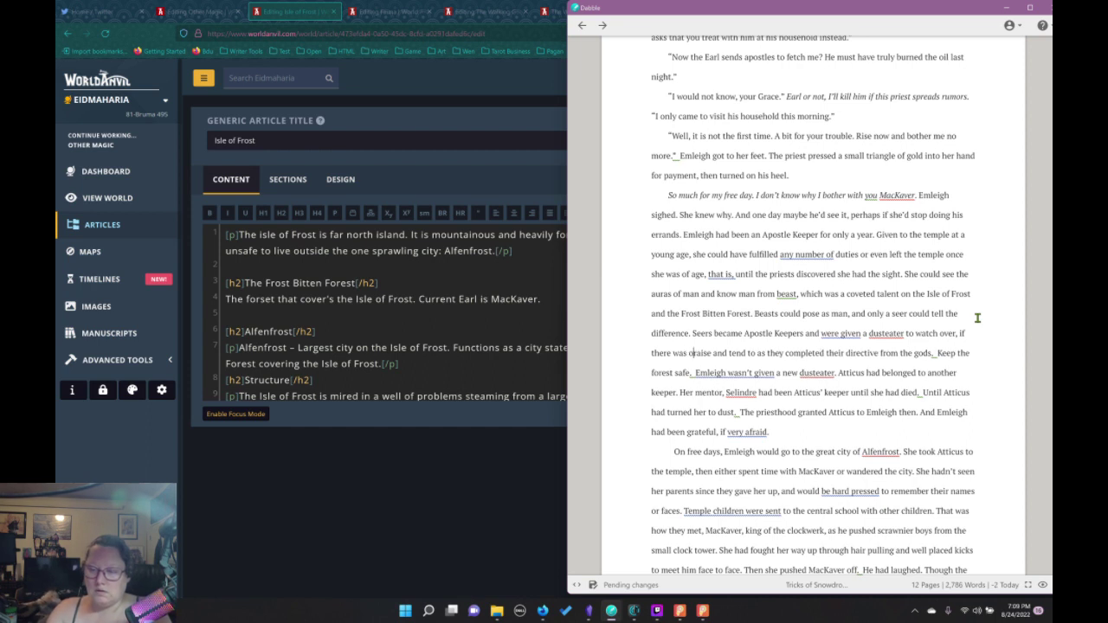
type("ne")
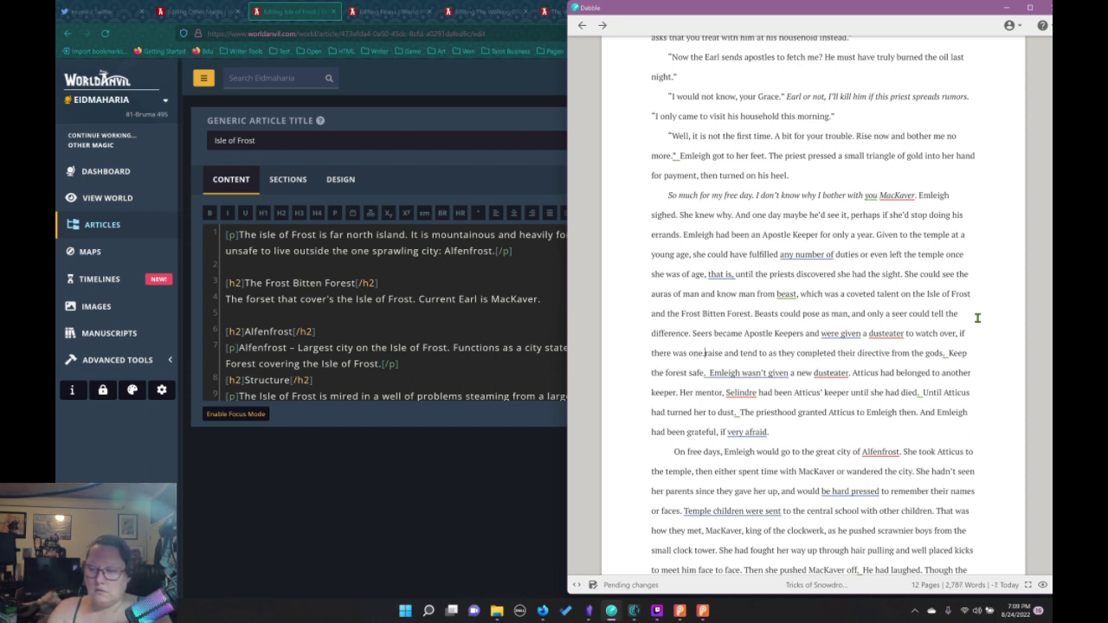
type(". They ")
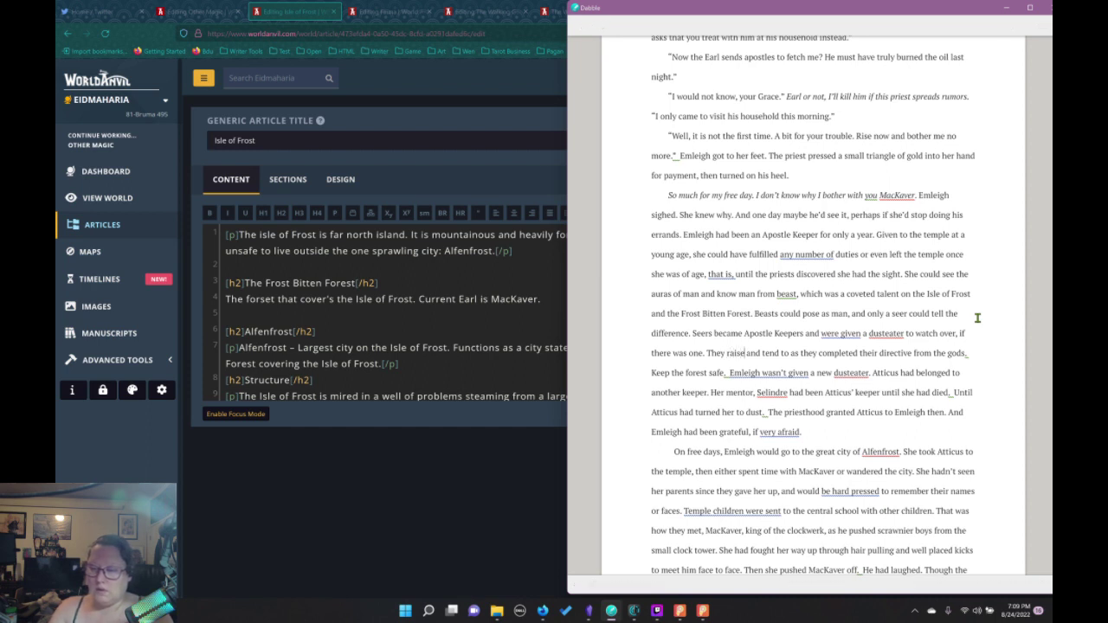
Change “raise” to “raised” and add “it” after “tend to” in the sentence about completing the gods' directive
type("d")
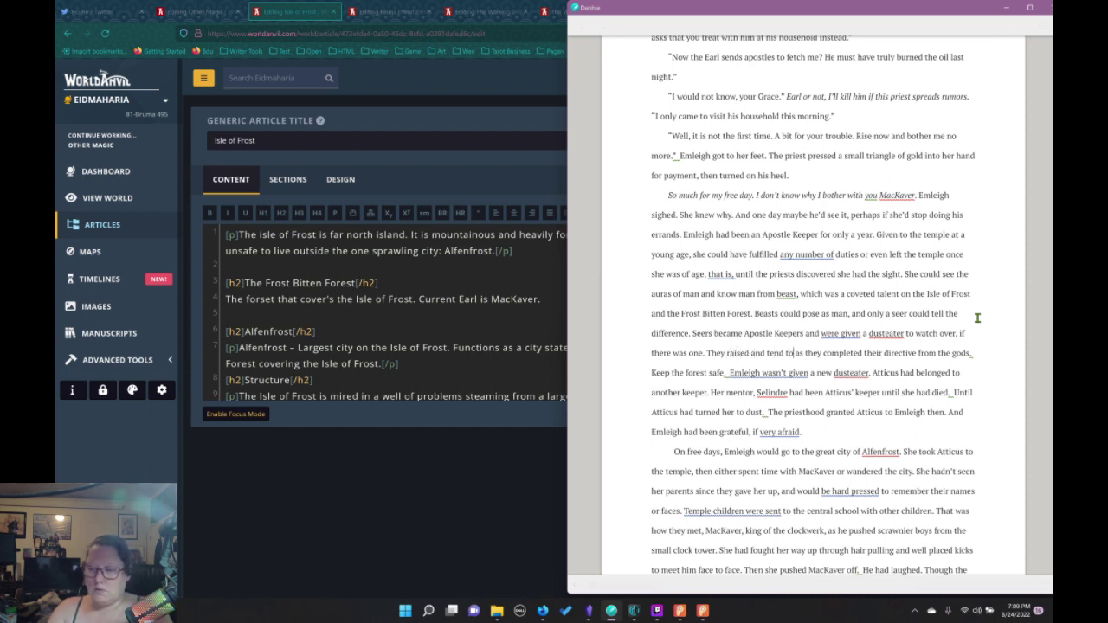
type("the d")
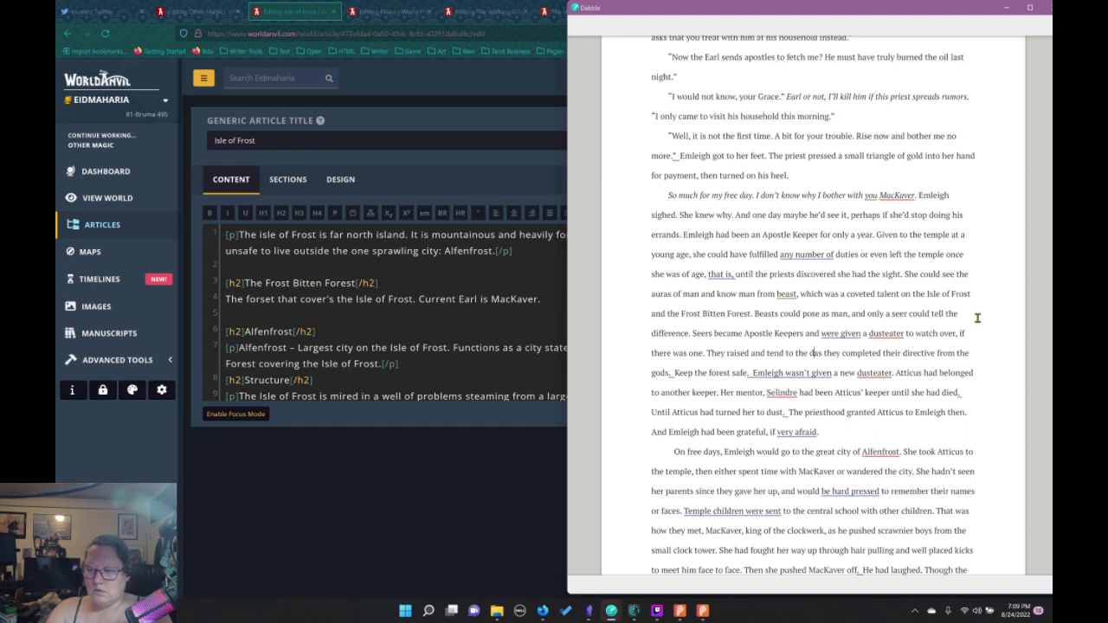
key("BackSpace")
key("BackSpace")
key("BackSpace")
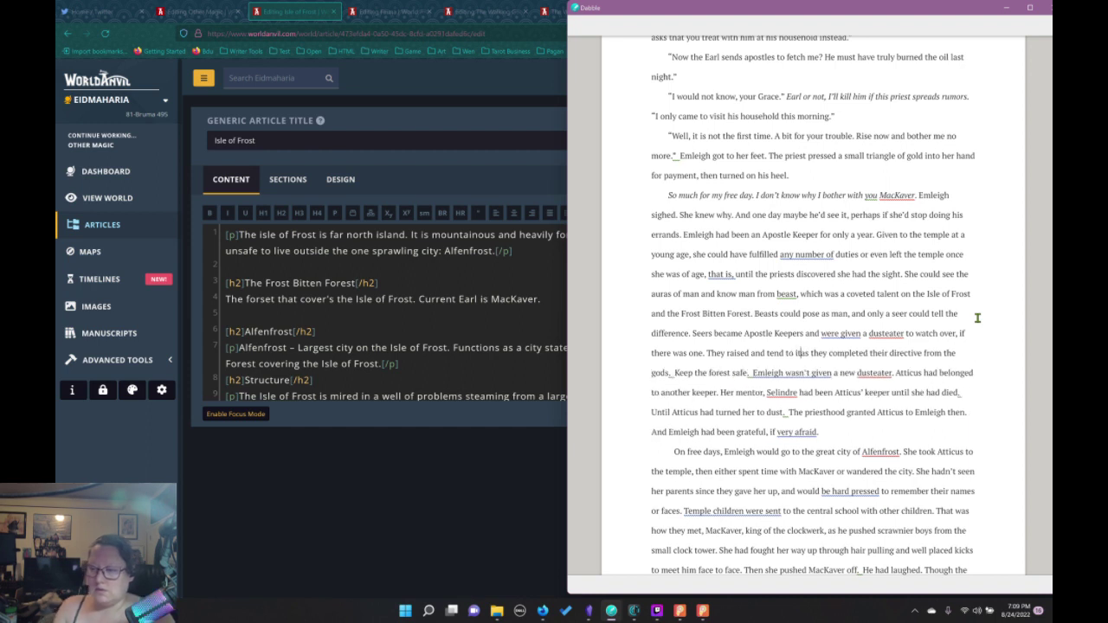
type("it")
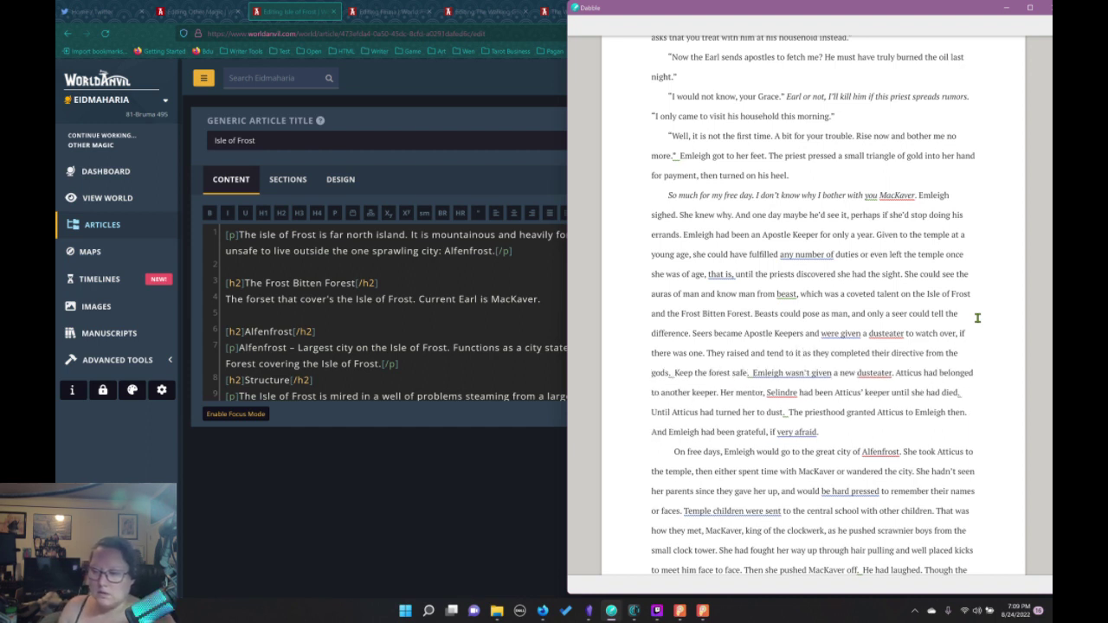
Replace the period and extra space after “their directive from the gods” with a colon leading into “Keep the forest safe”
left_click(674, 372)
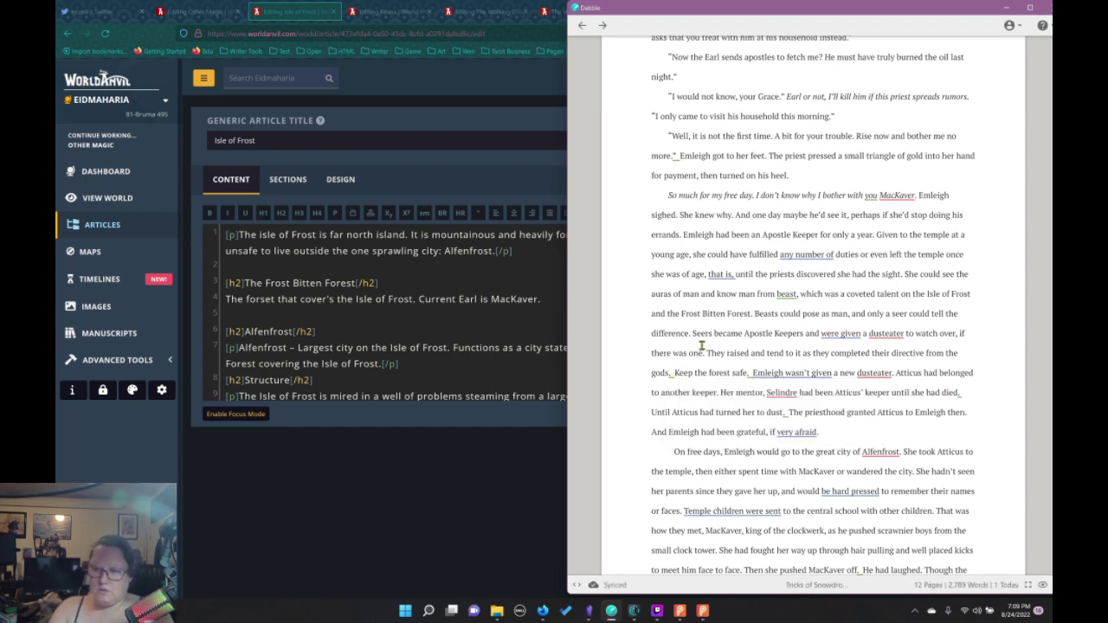
key("BackSpace")
key("BackSpace")
type(":")
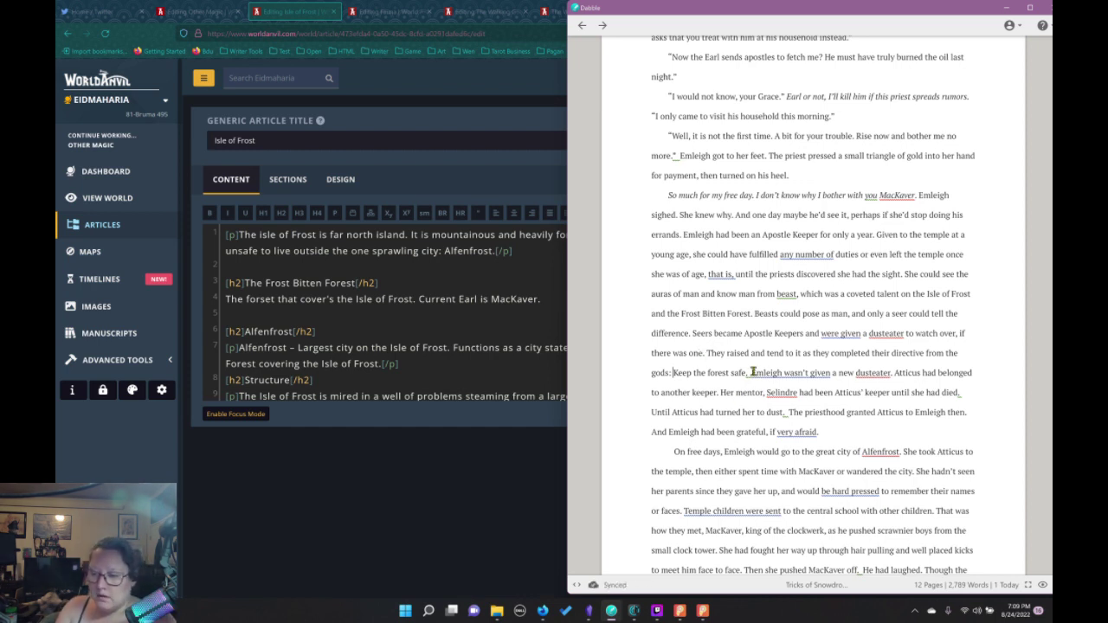
left_click(751, 373)
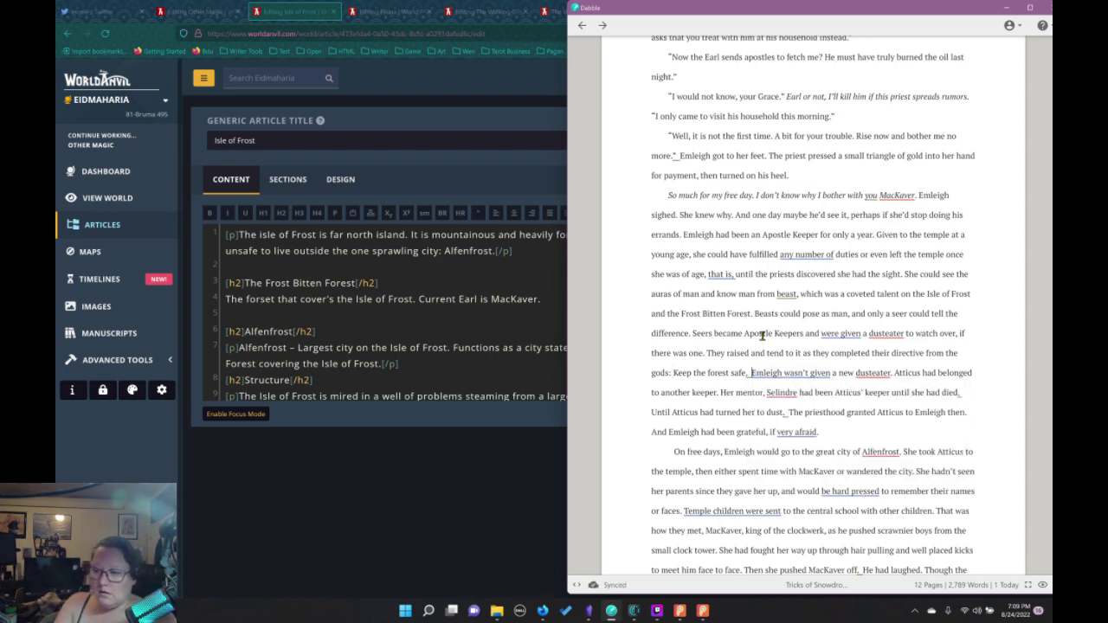
Start a new paragraph at “Emleigh wasn't given a new dusteater” and select the mentor's name, Selindre, in it
key("Return")
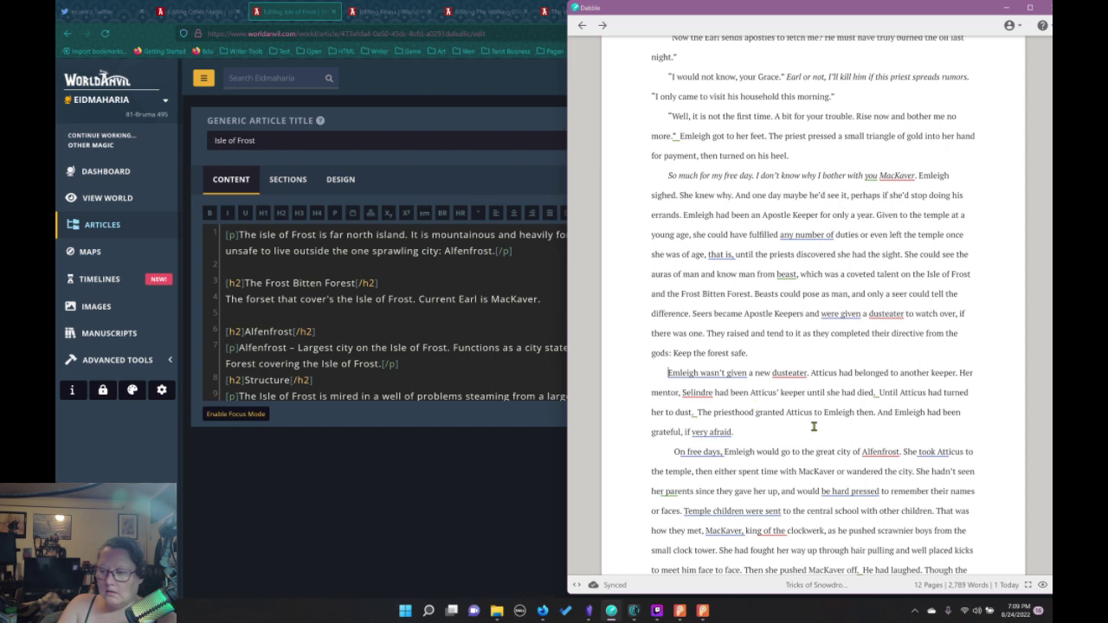
scroll(814, 426, "down", 3)
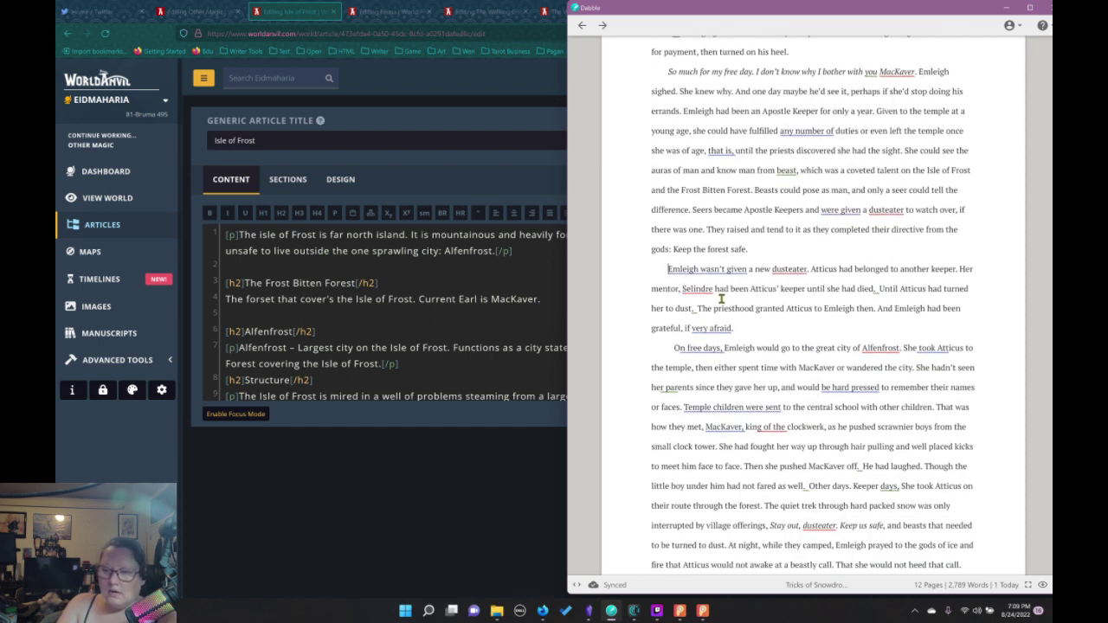
left_click_drag(713, 291, 684, 291)
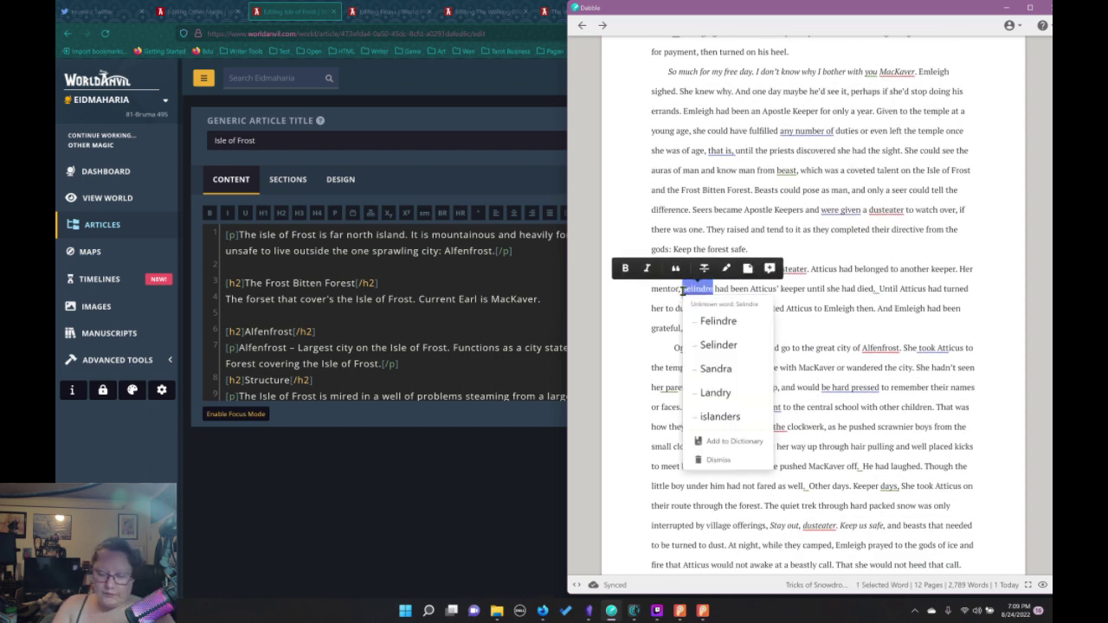
Switch to World Anvil and bring up the Isle of Frost - Characters article for editing
left_click(402, 337)
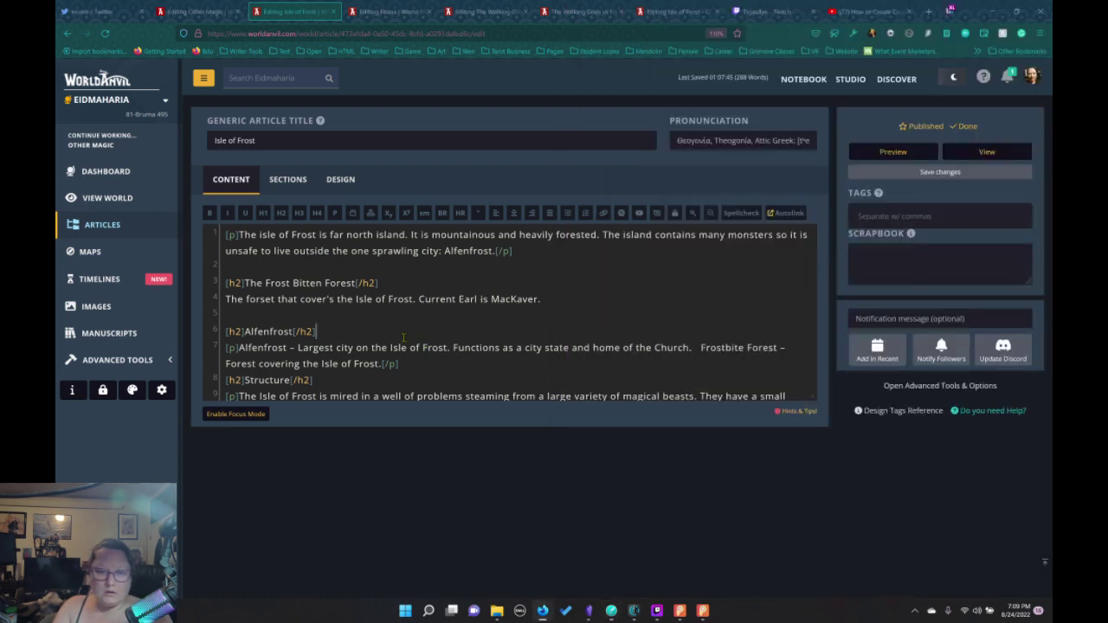
left_click(374, 12)
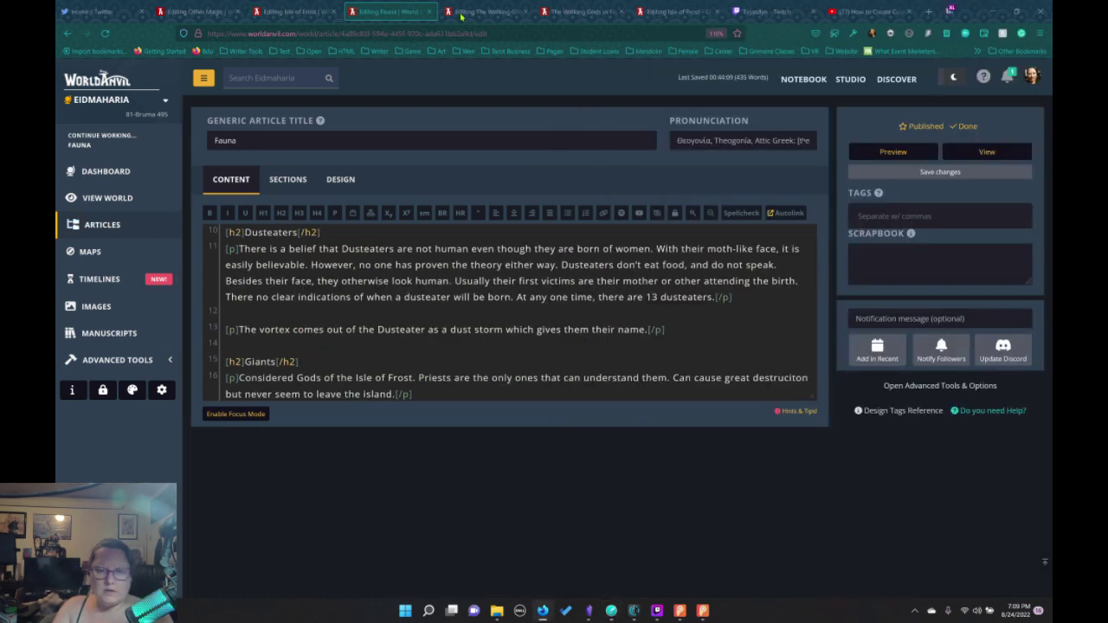
left_click(471, 14)
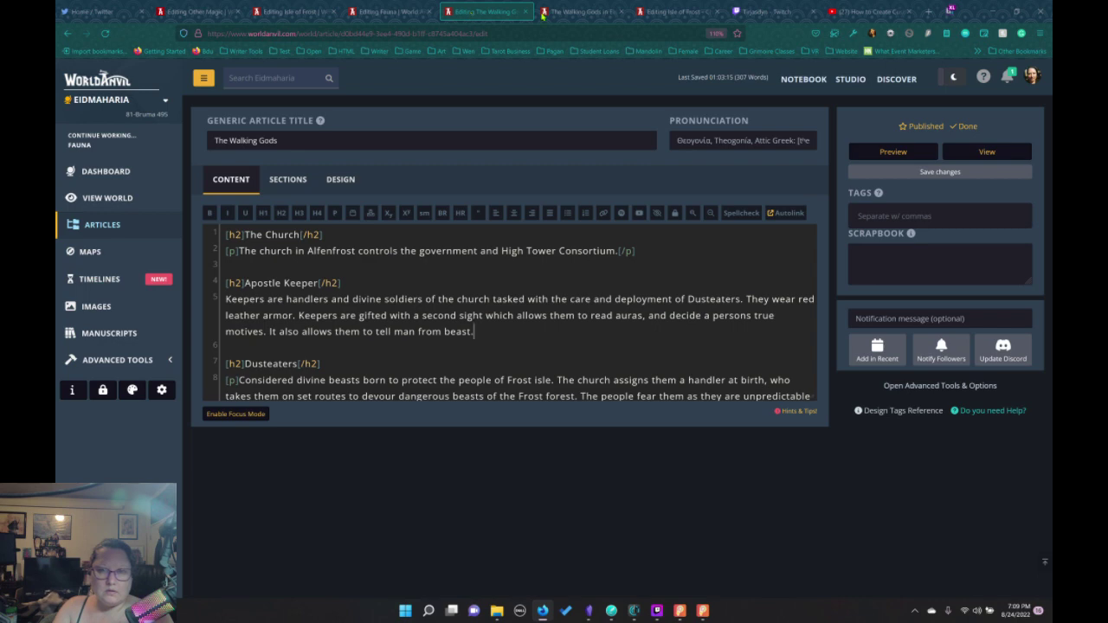
left_click(542, 14)
left_click(663, 12)
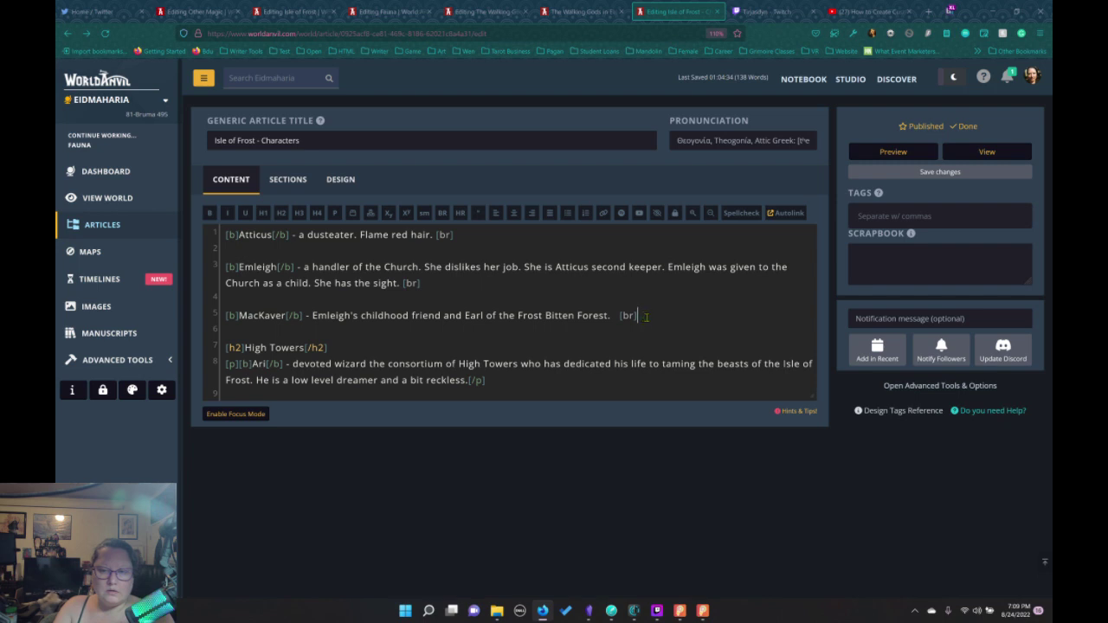
Add a new paragraph entry with the bold name “Selindre” between the MacKaver entry and the High Towers heading
key("Return")
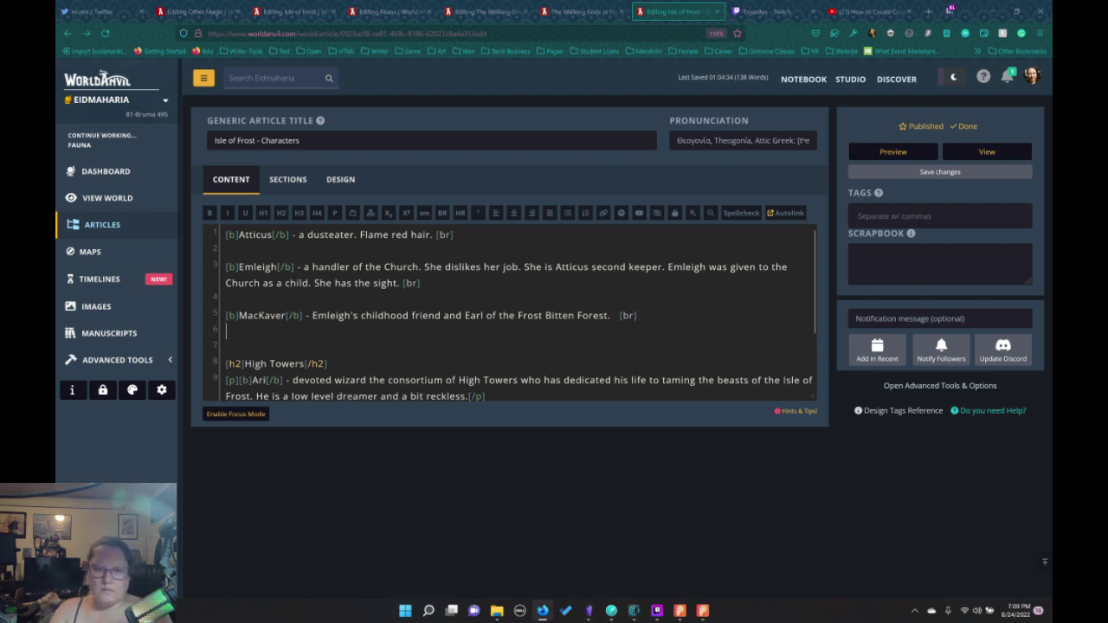
key("Return")
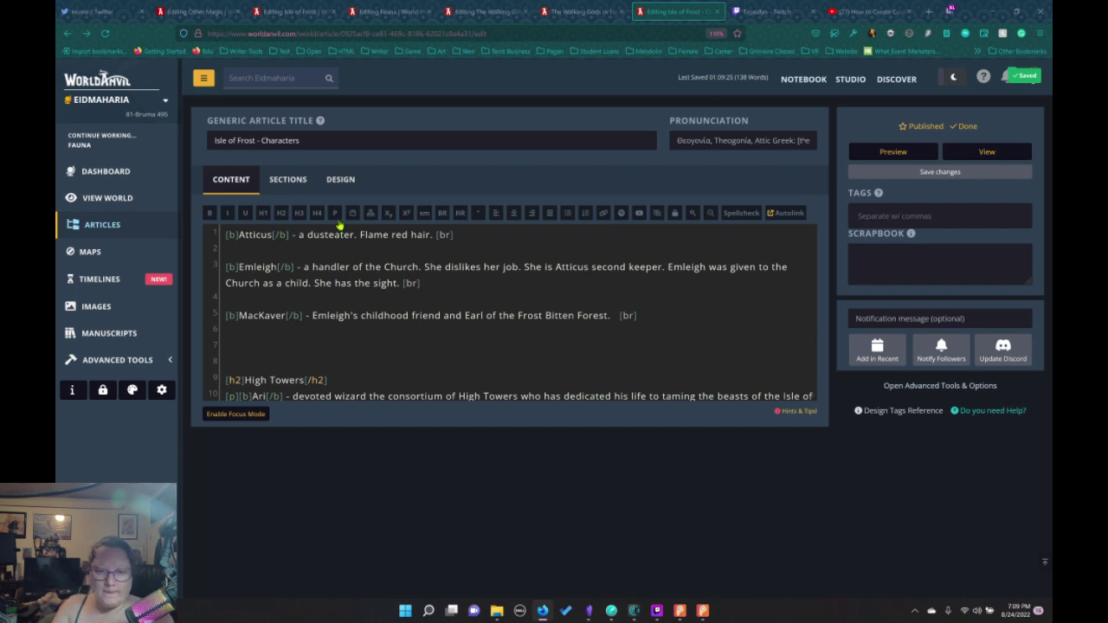
left_click(335, 213)
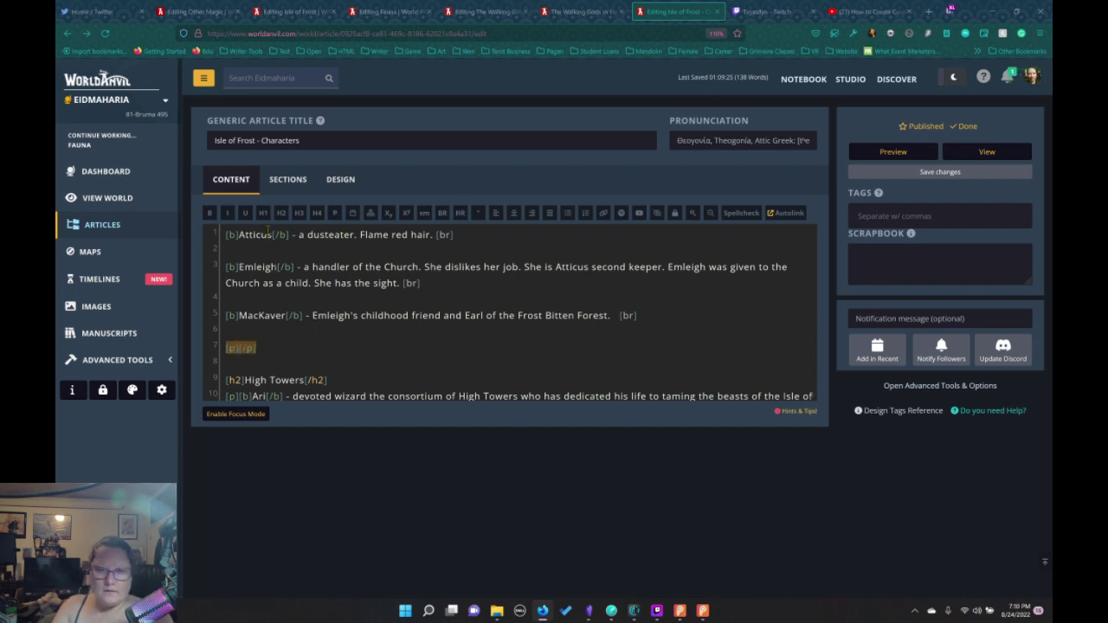
left_click(209, 213)
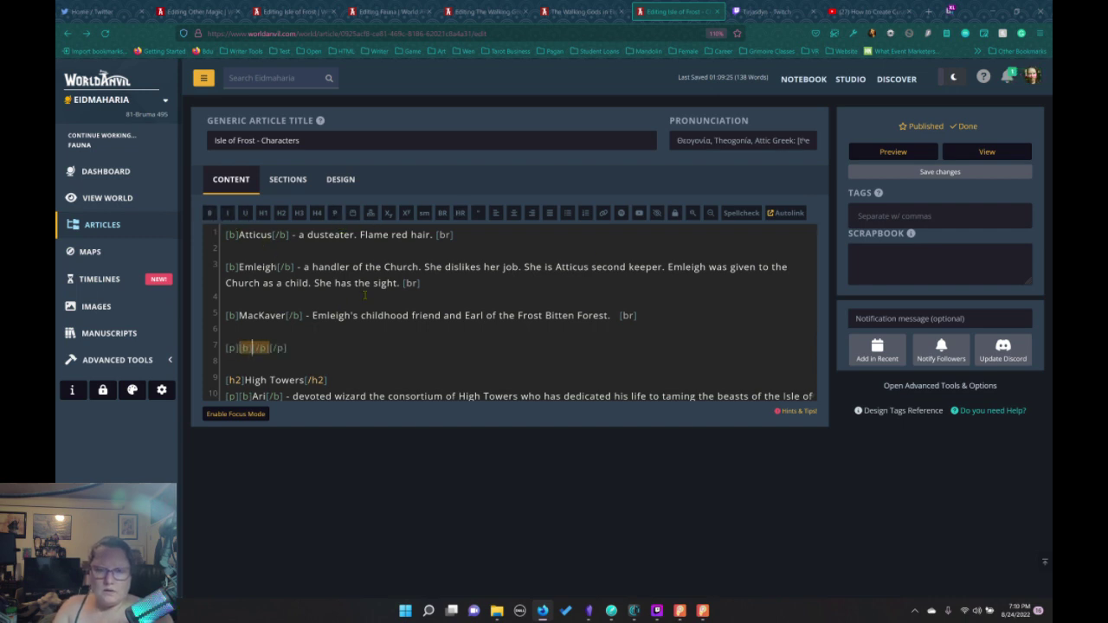
type("Selindre")
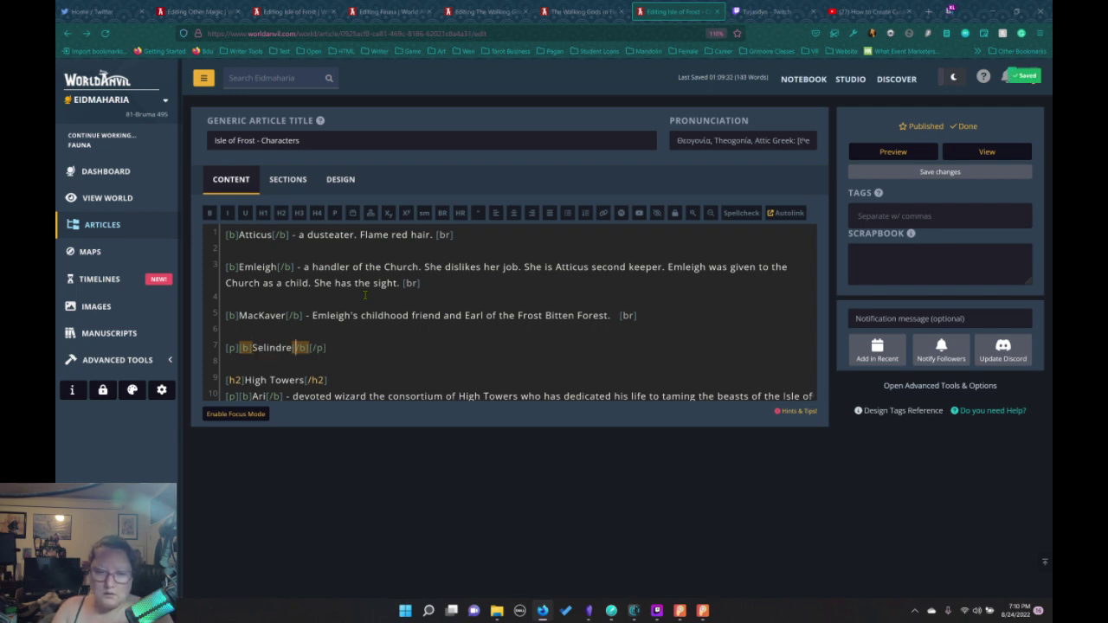
Describe Selindre after the bold name with “ - Atticus' first Keeper and Emleigh's mentor.”
key("Right")
key("Right")
key("Right")
key("Right")
type("- Att")
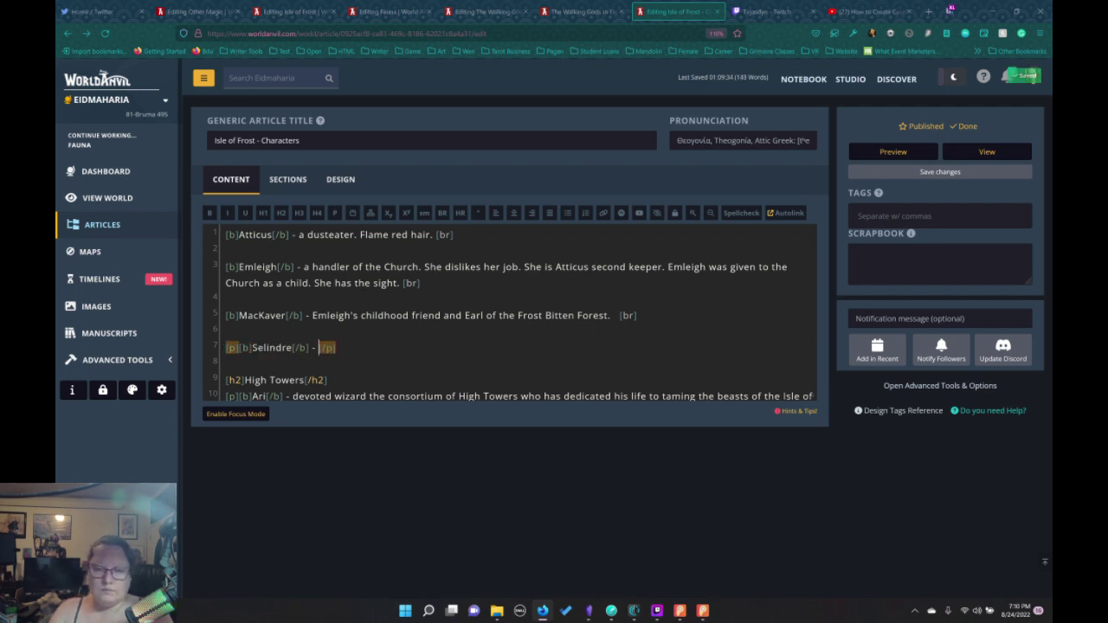
type("icus")
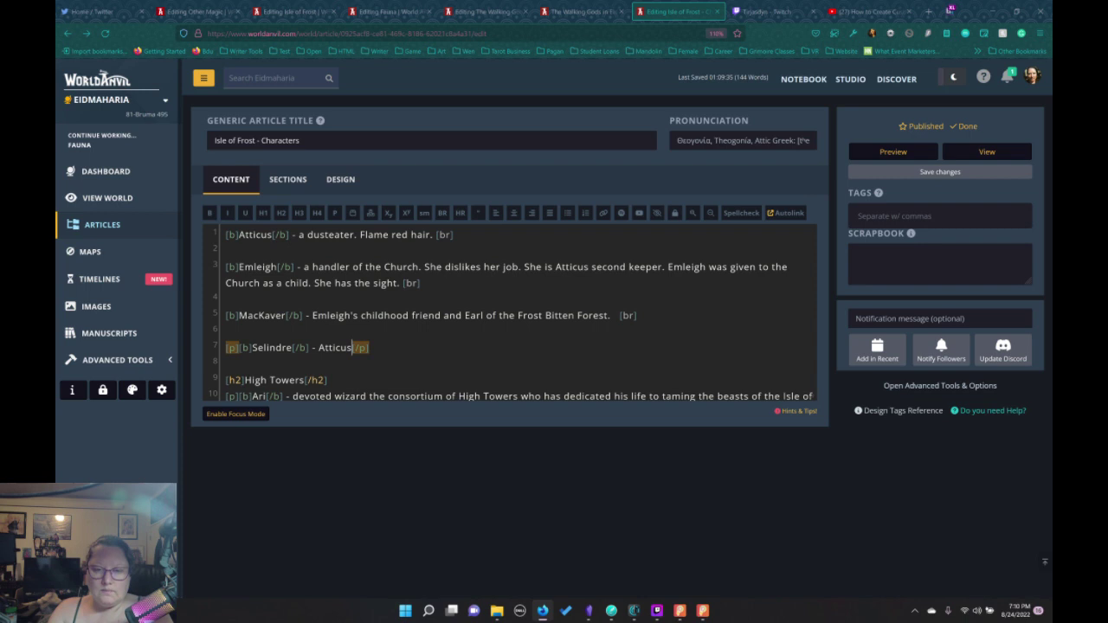
type("' first Keep")
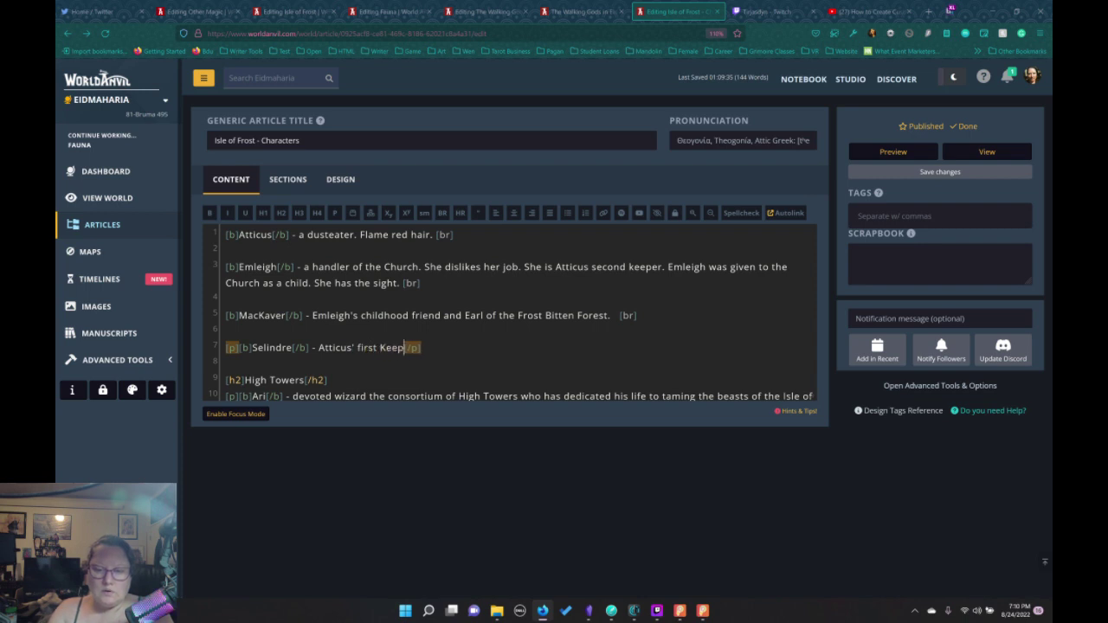
type("er adn")
key("BackSpace")
key("BackSpace")
type("nd")
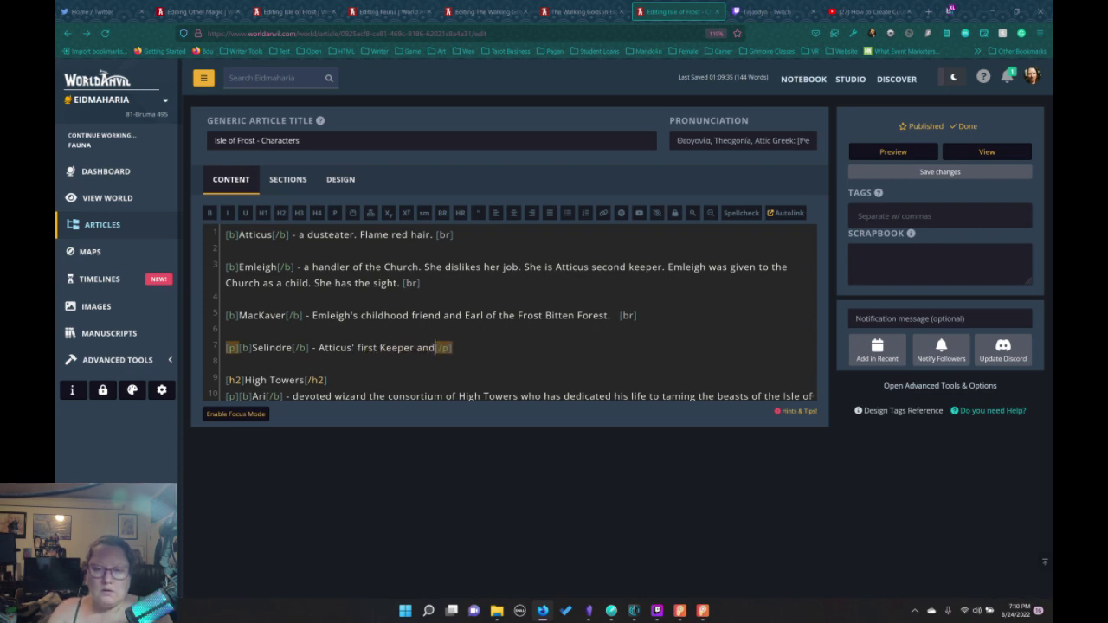
type(" Emleigh's ")
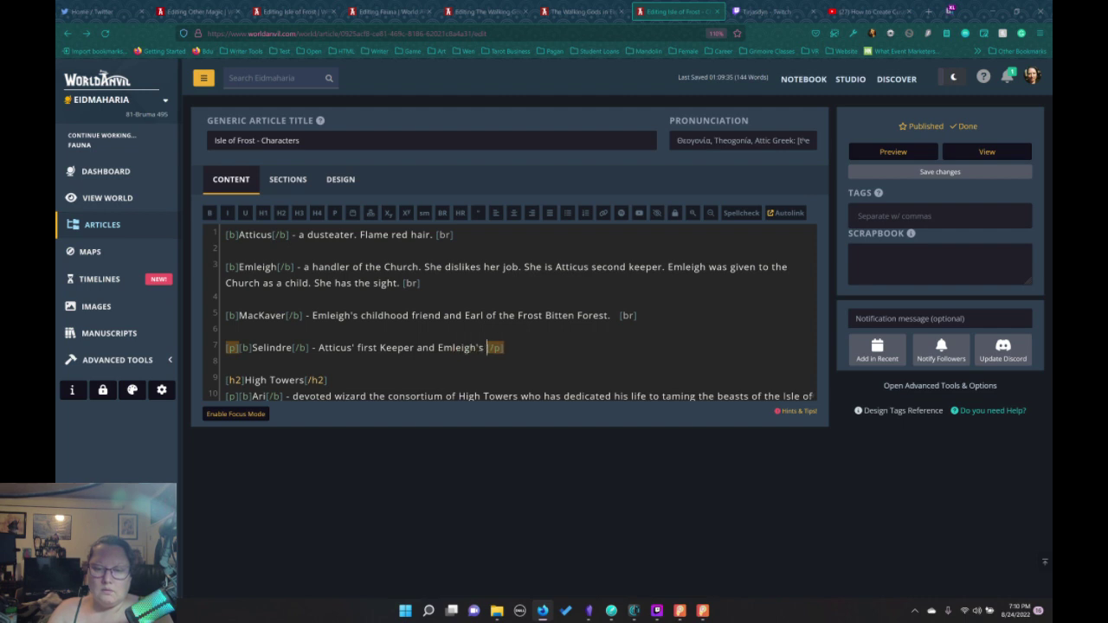
type("mentor")
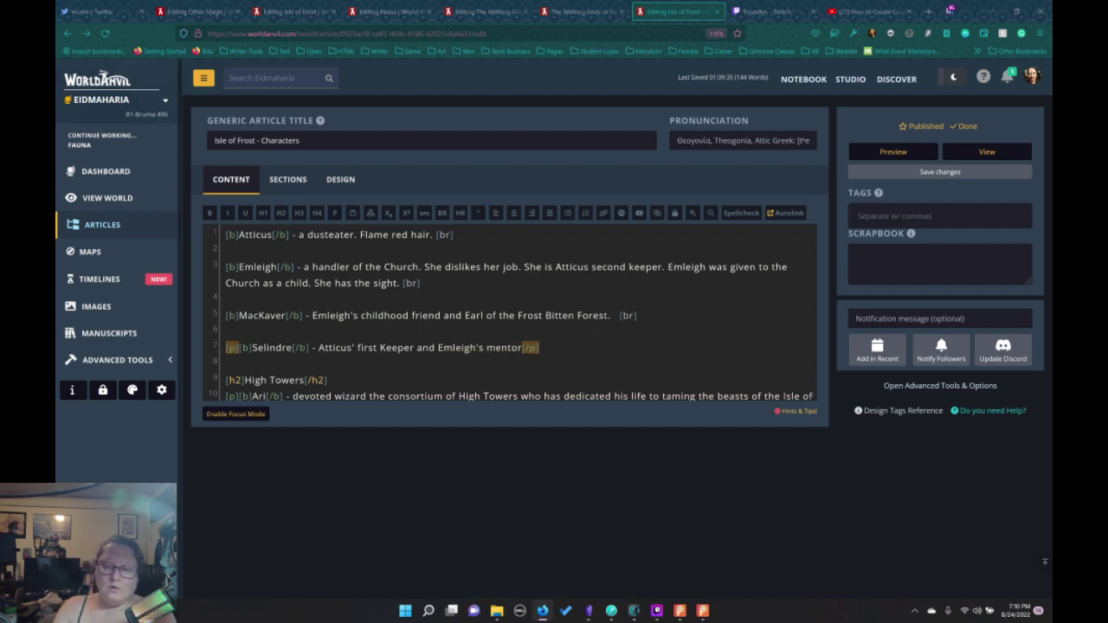
type(".")
left_click(556, 347)
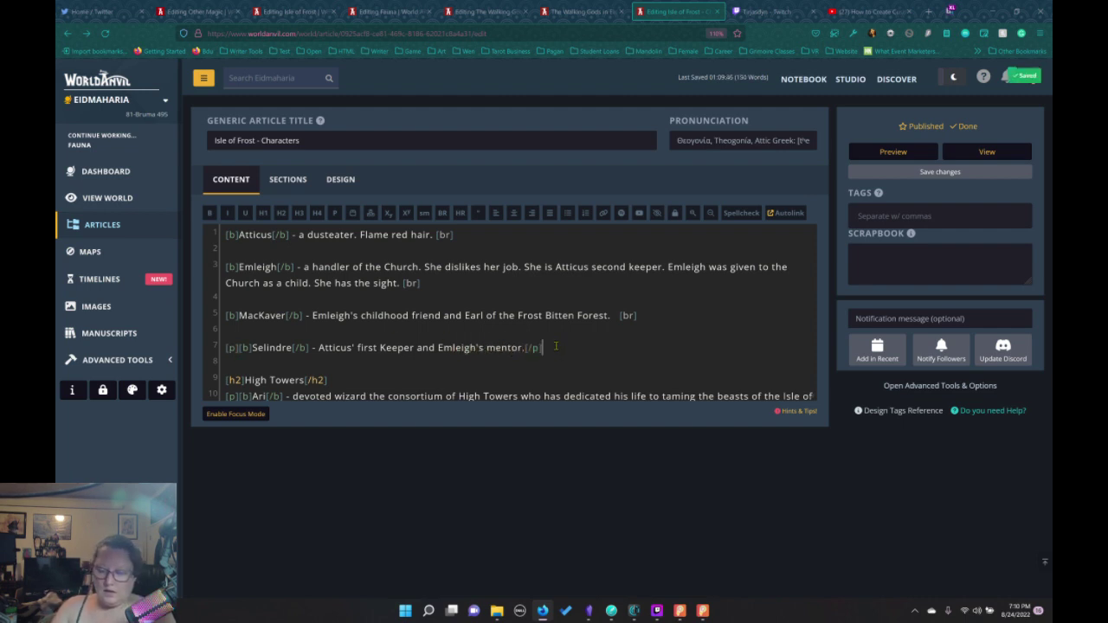
Add blank lines below the Selindre entry and switch to Dabble to reread the Temple Priest scene
key("Return")
key("Return")
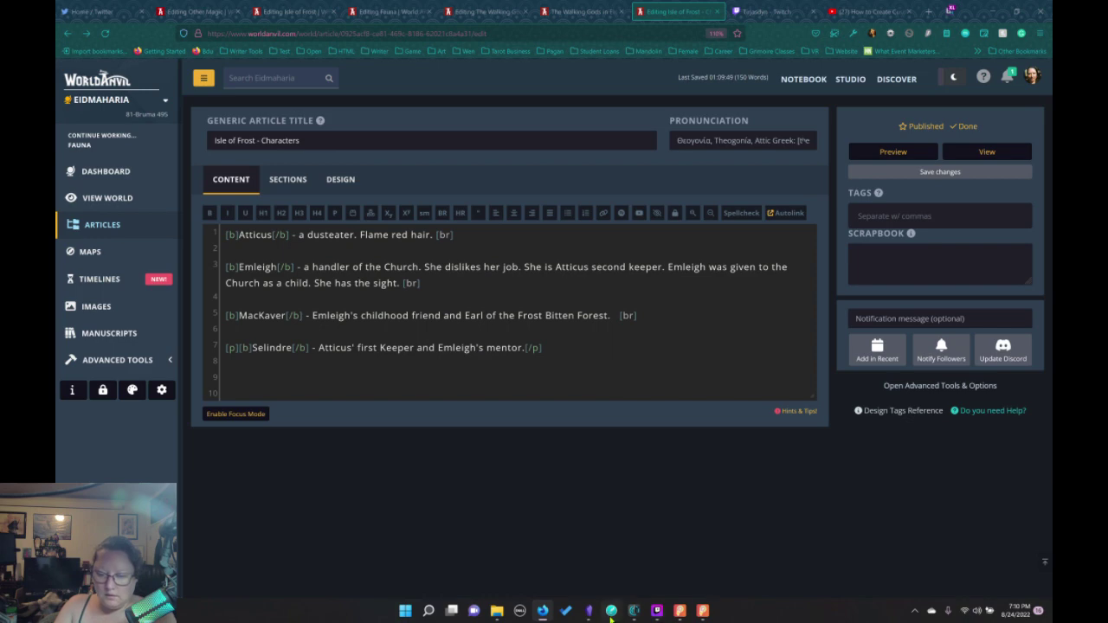
left_click(611, 610)
left_click(810, 416)
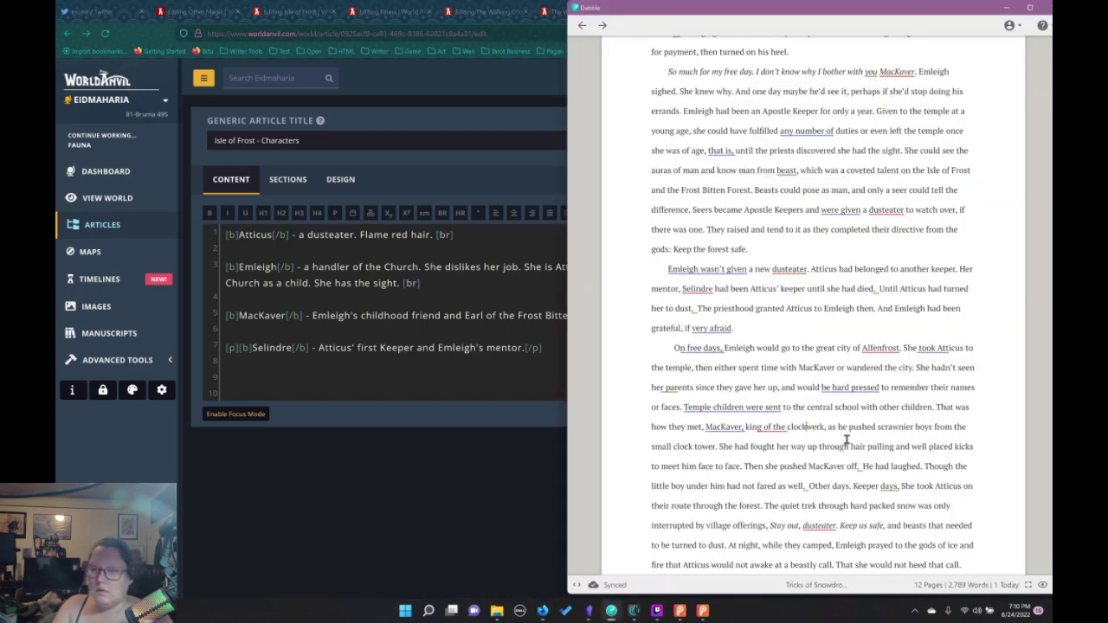
scroll(831, 424, "up", 3)
scroll(862, 435, "up", 7)
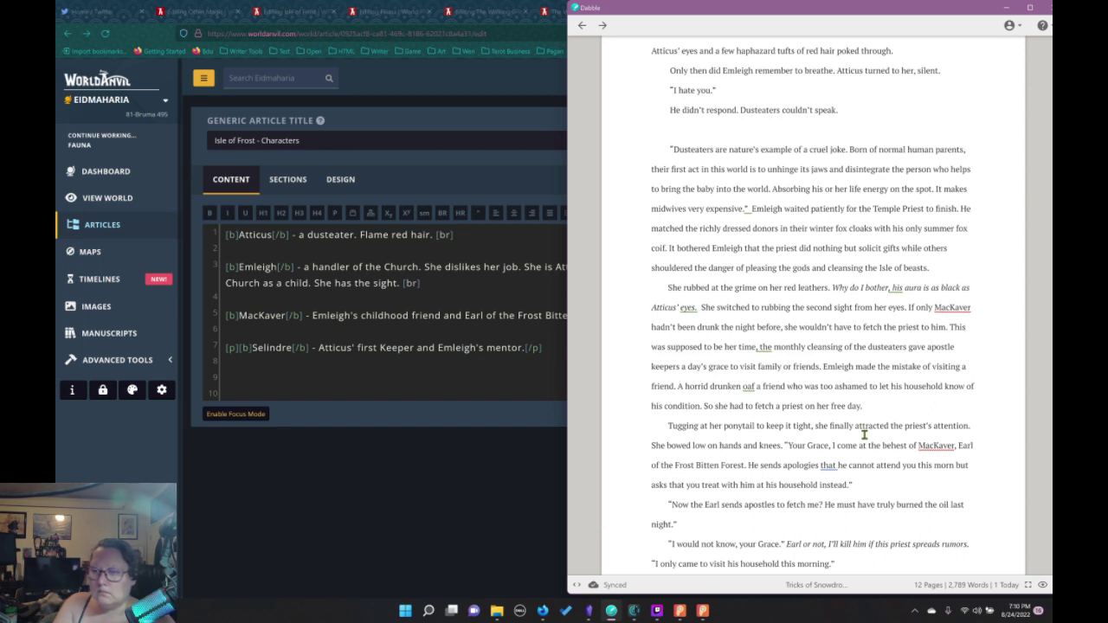
Return to World Anvil and add a paragraph entry with the bold name “Temple Priest 1” below Selindre
left_click(336, 379)
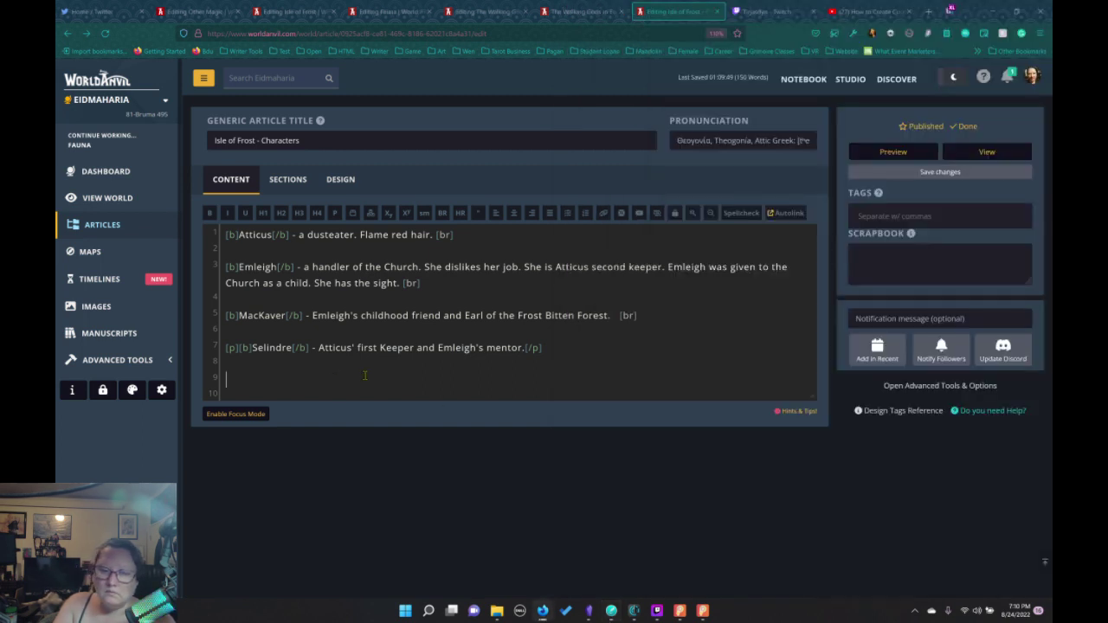
type("Temp")
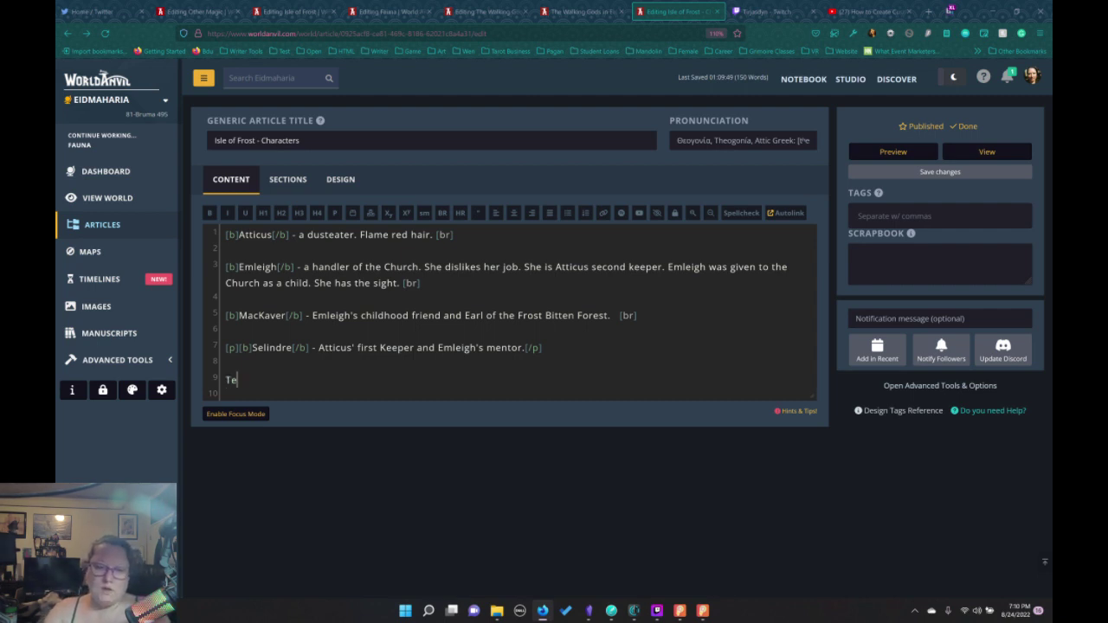
key("BackSpace")
key("BackSpace")
key("BackSpace")
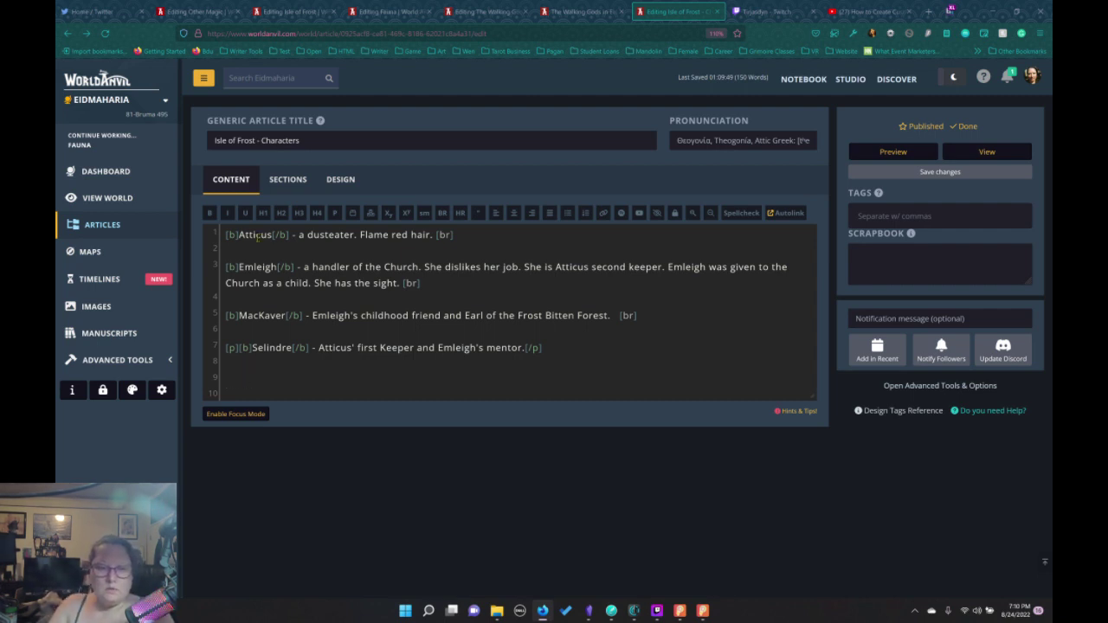
left_click(209, 212)
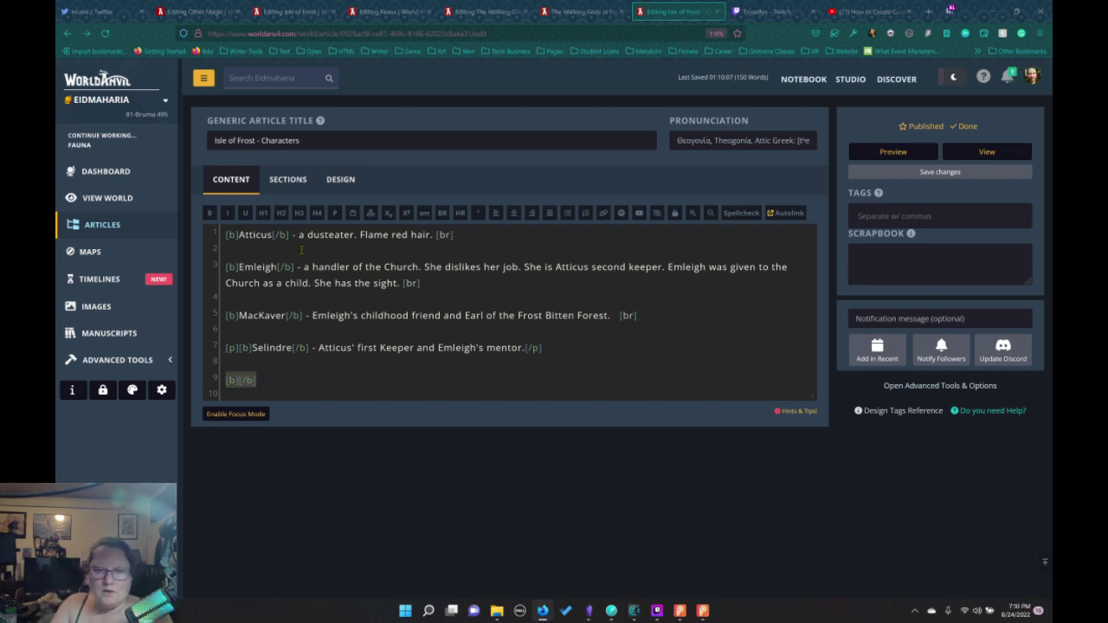
left_click(334, 214)
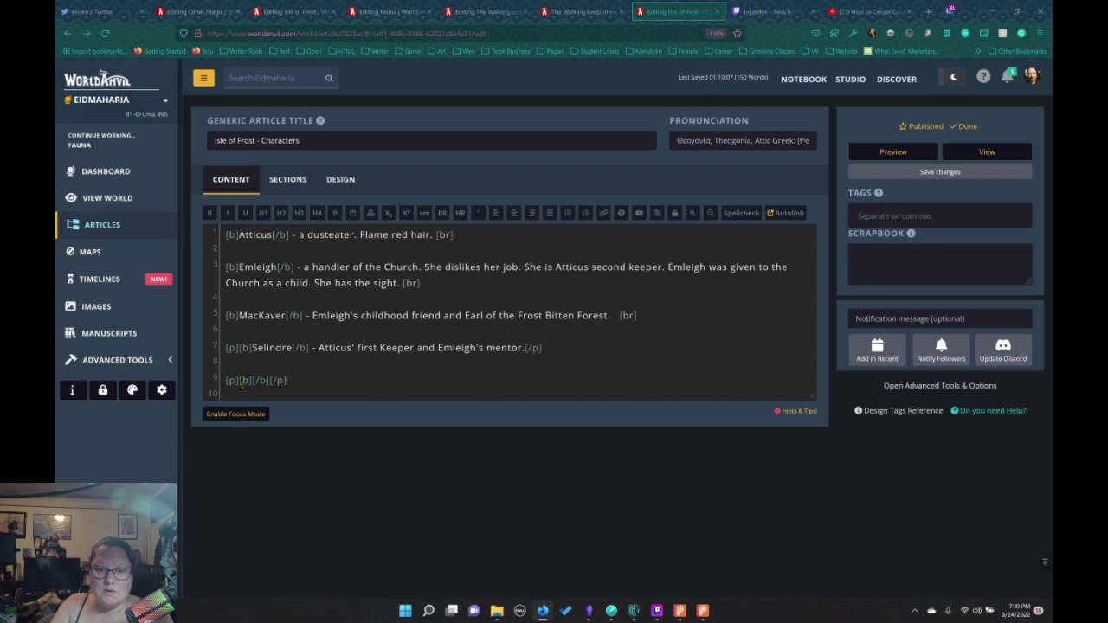
left_click(252, 380)
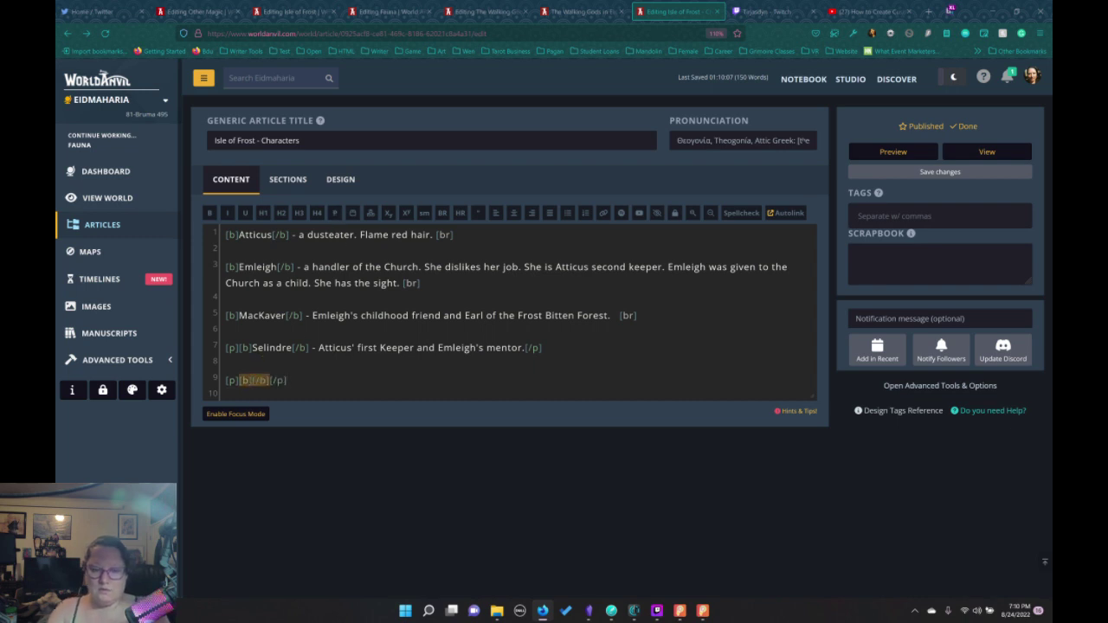
type("Temple Pr")
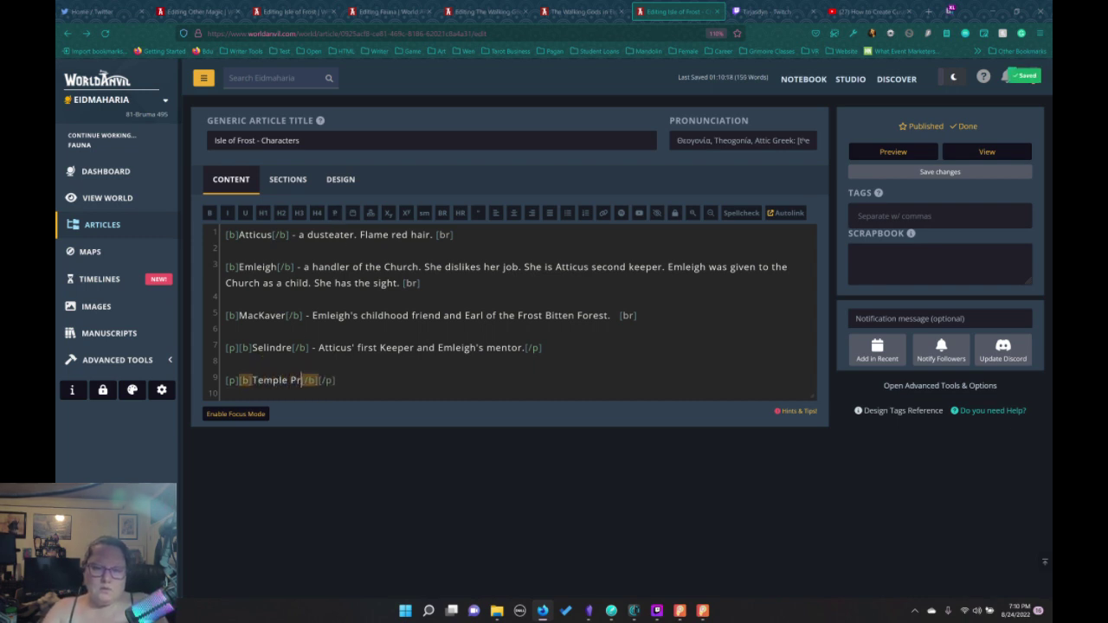
type("iest 1[/b]")
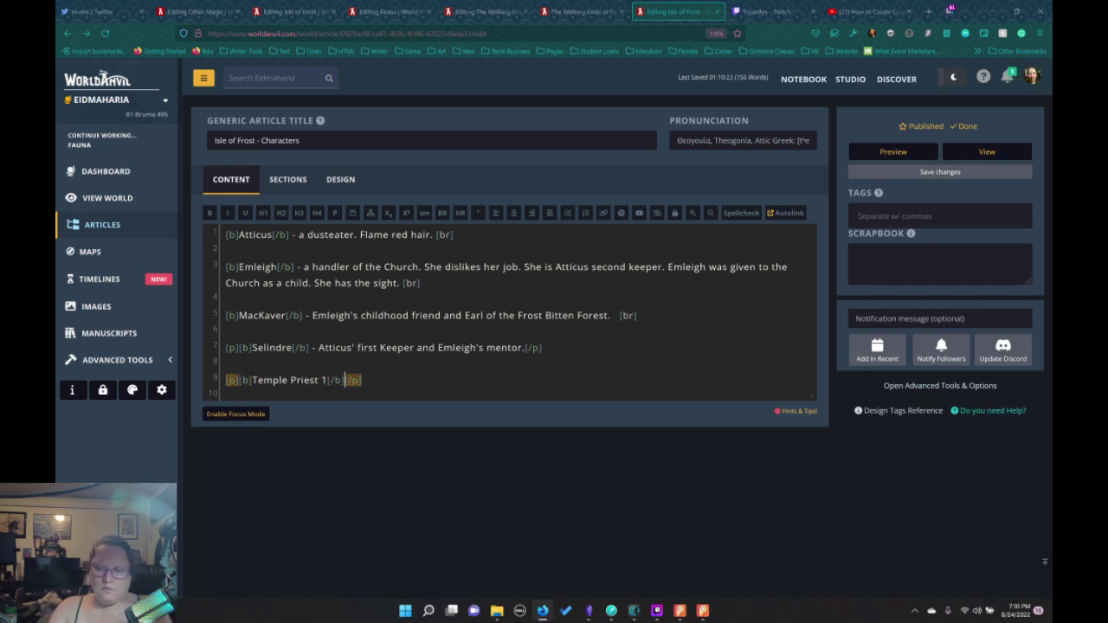
Describe Temple Priest 1 after the bold name with “ - The priest Emleigh fetches for MacKaver.”
type(" - Th")
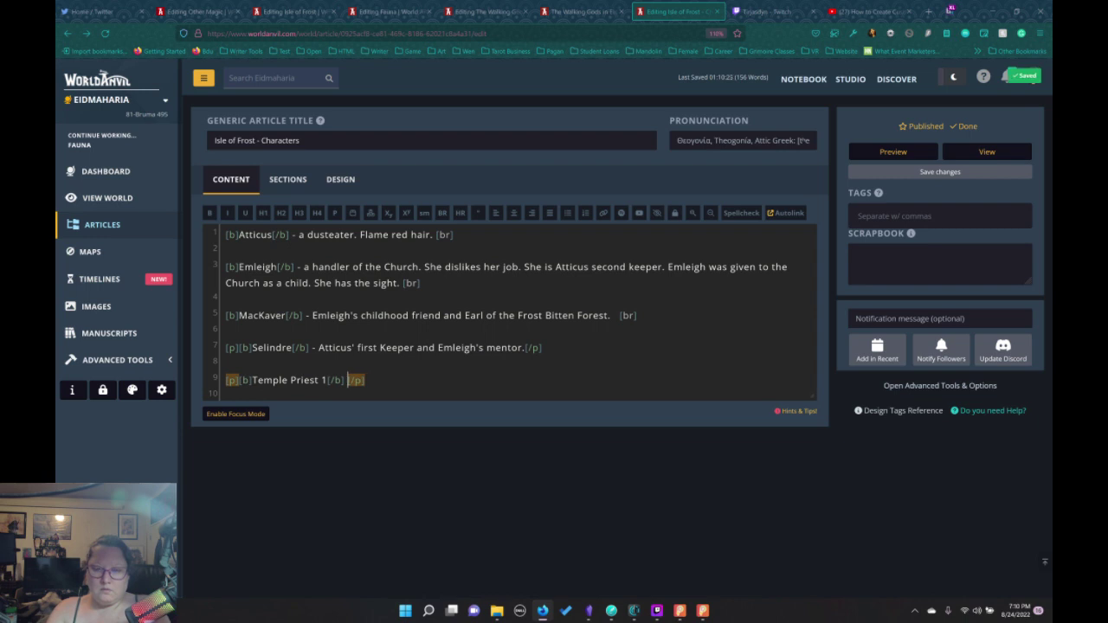
type("e pries")
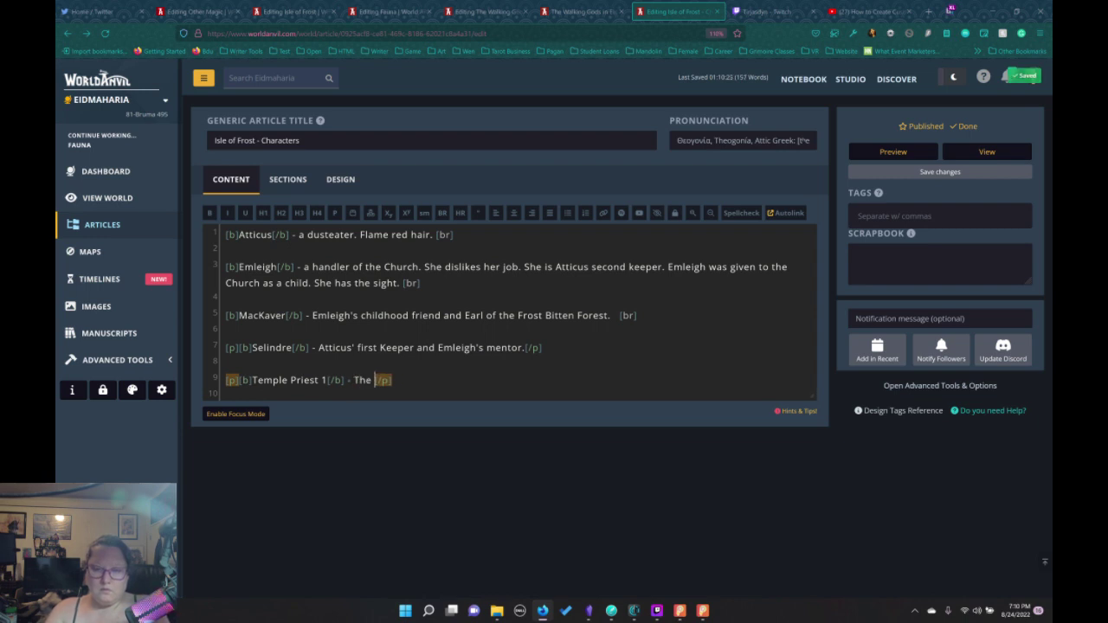
type("t ")
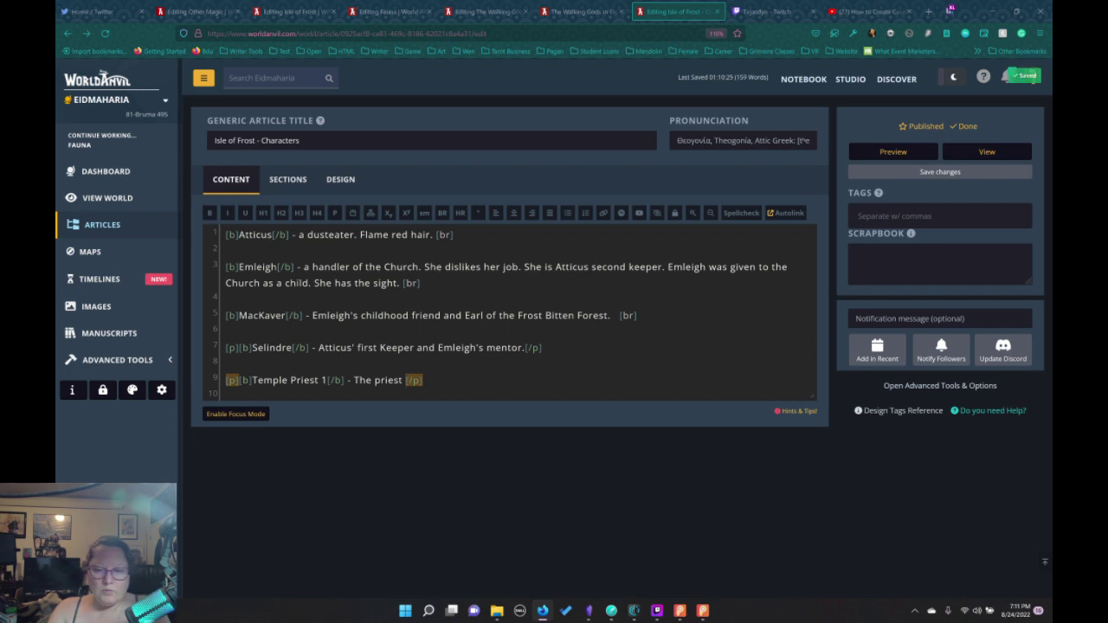
type("Emli")
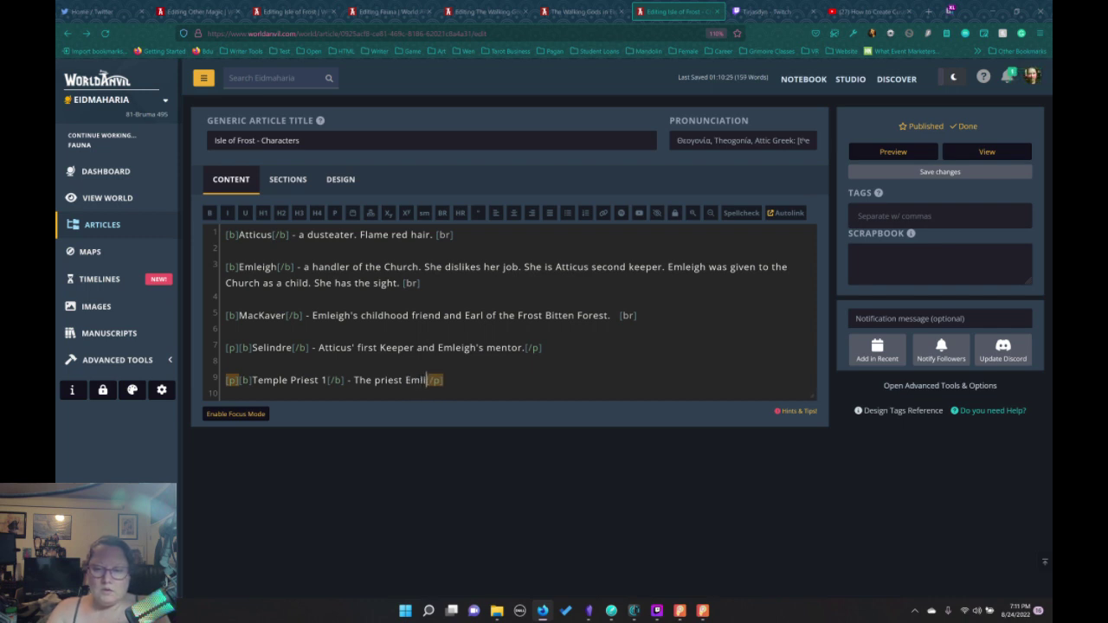
key("BackSpace")
type("eigh fetch")
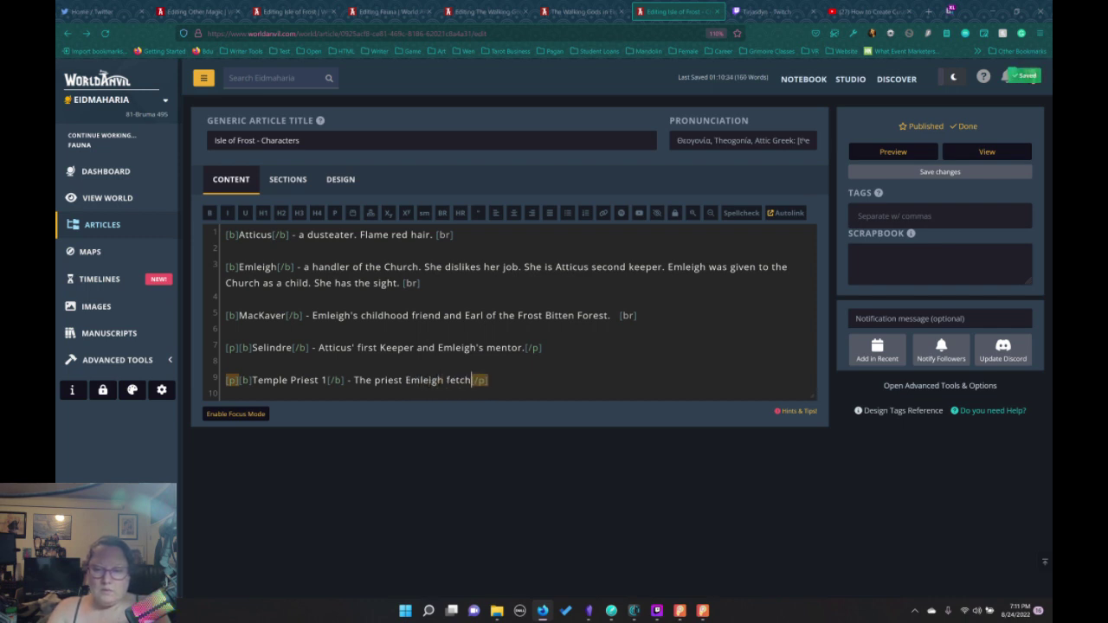
type("es for Ma")
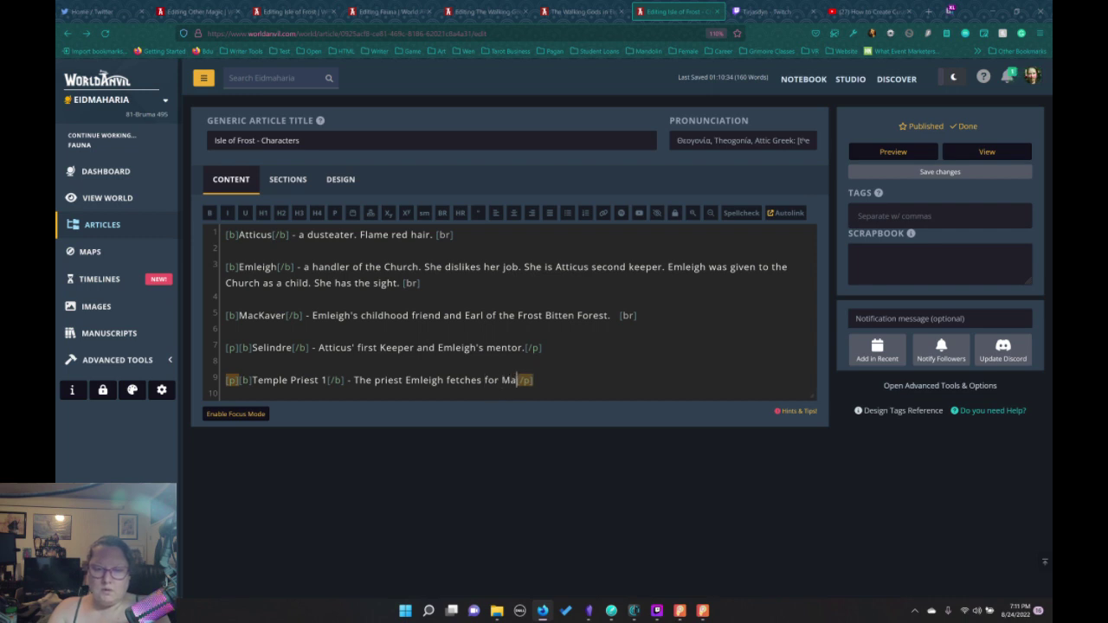
type("cKaver.")
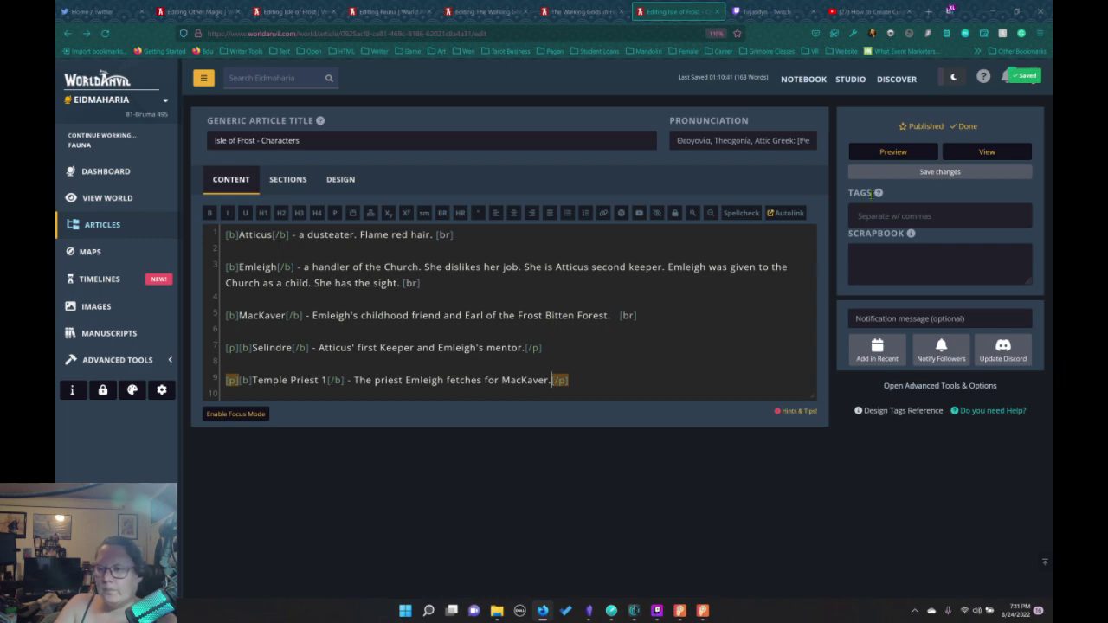
Switch to Dabble, read on past the Temple Priest scene and start a new paragraph at “Other days. Keeper days,”
left_click(611, 612)
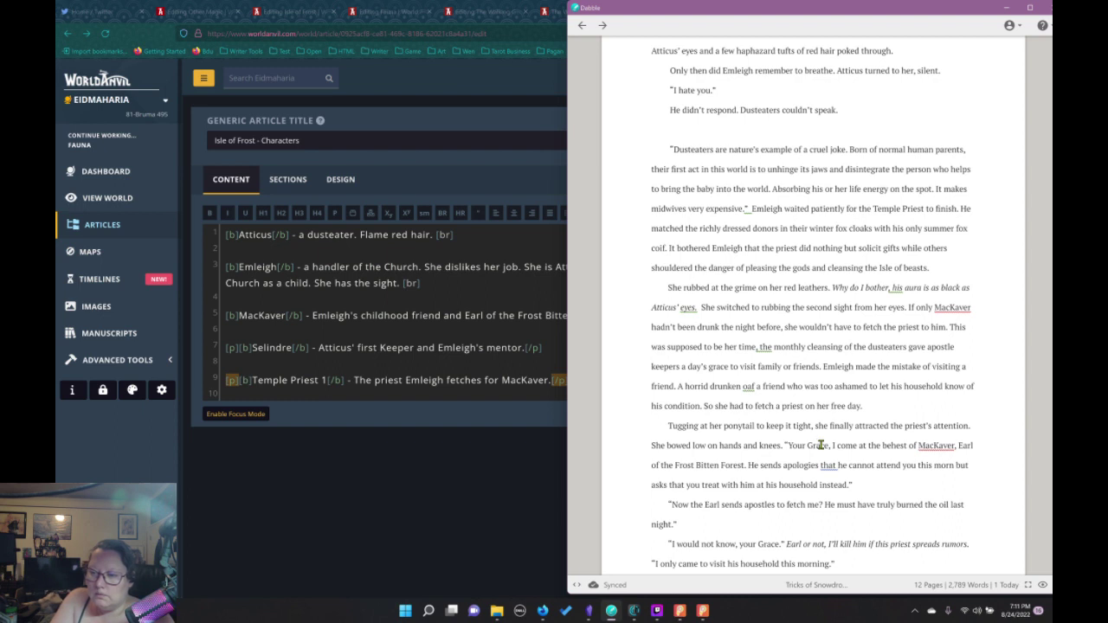
scroll(929, 440, "down", 1)
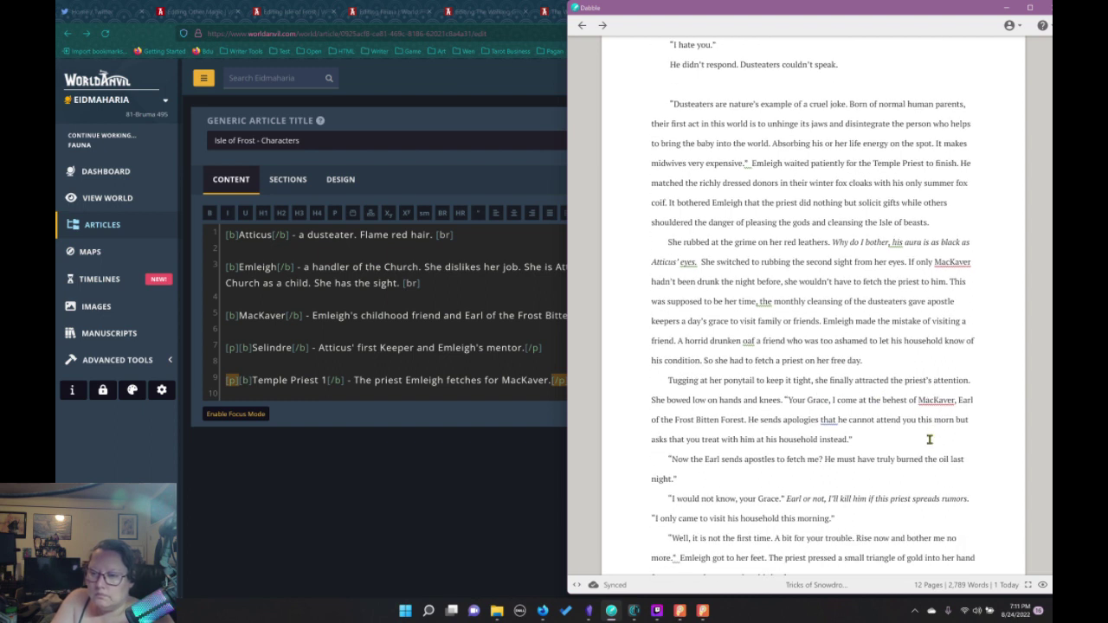
scroll(929, 440, "down", 1)
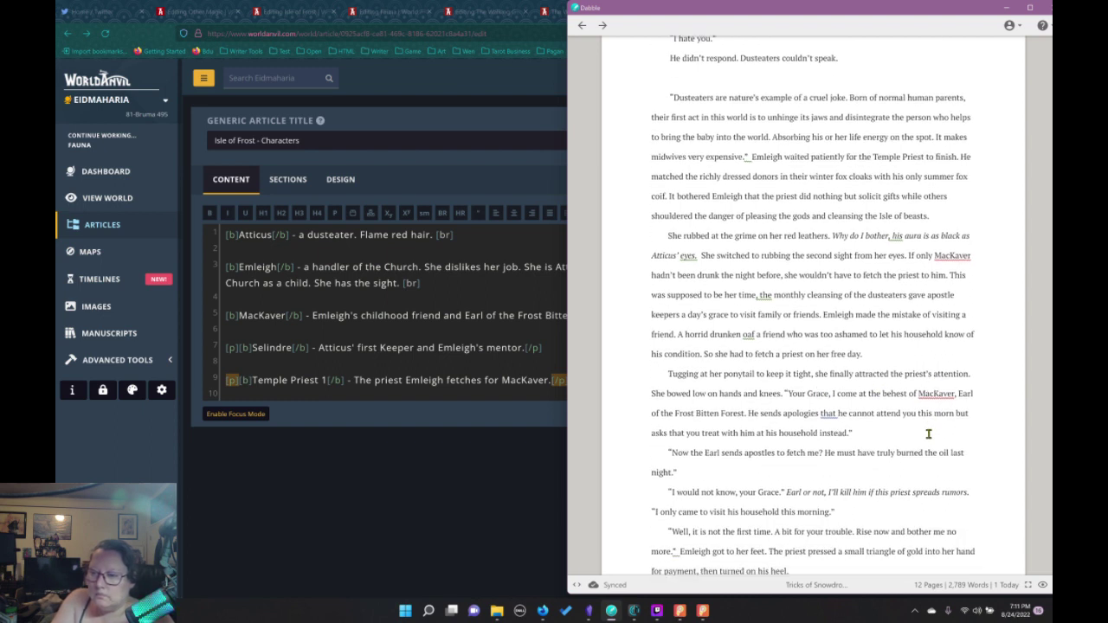
scroll(928, 434, "down", 3)
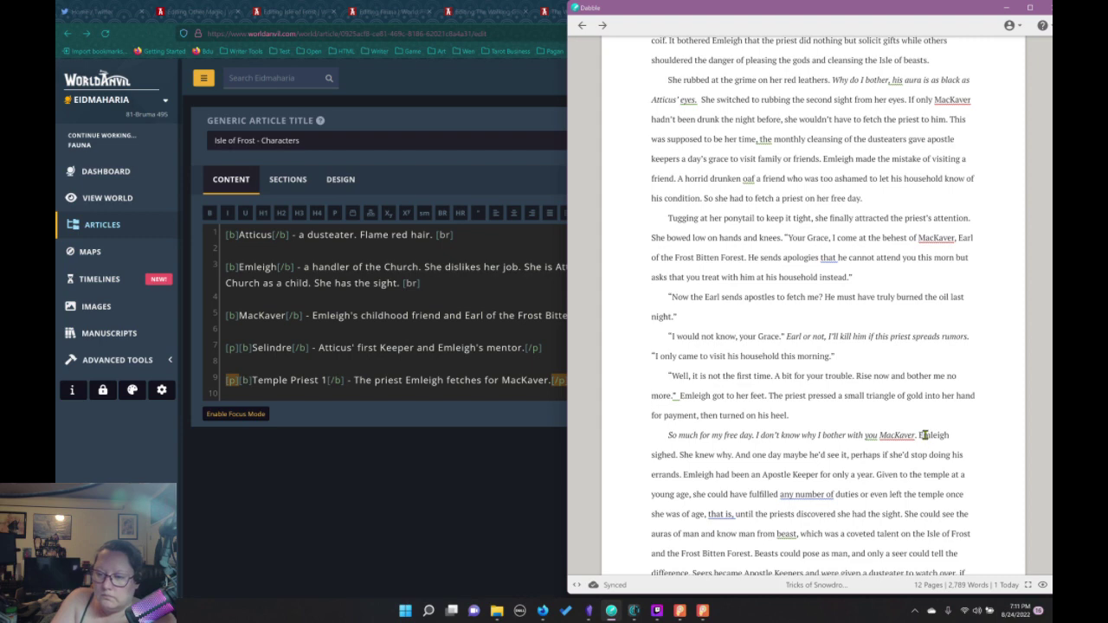
scroll(925, 439, "down", 3)
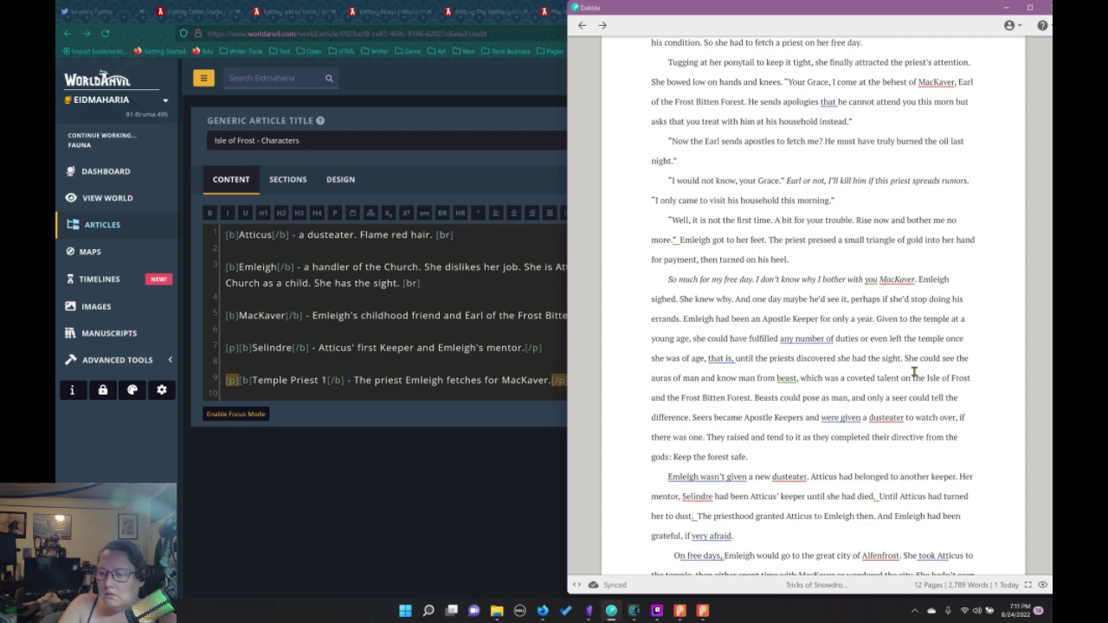
scroll(915, 374, "down", 3)
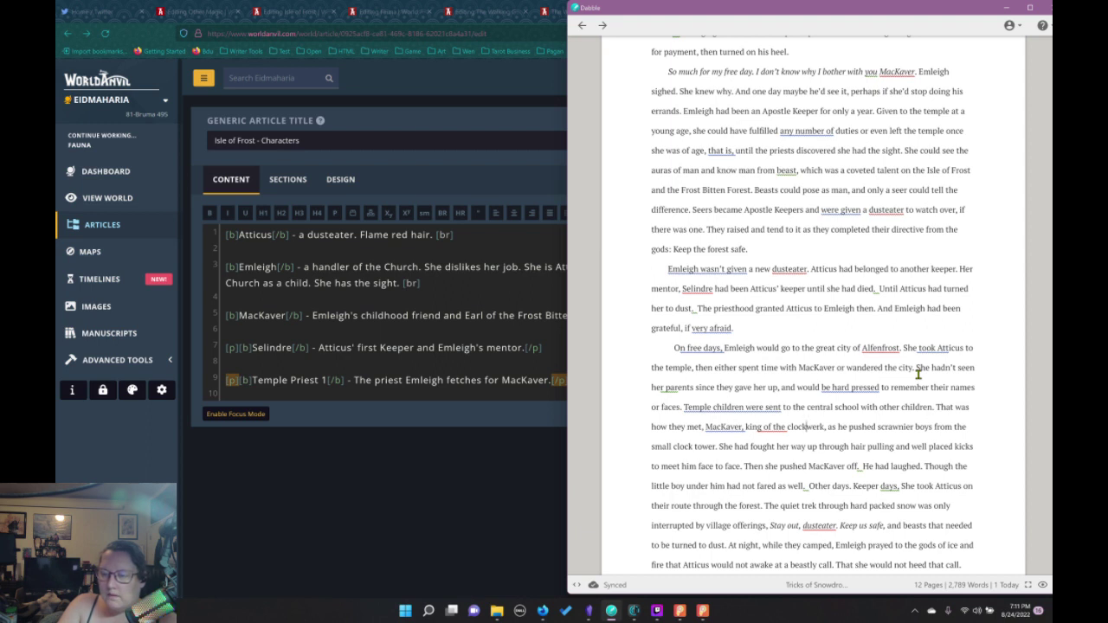
scroll(918, 373, "down", 3)
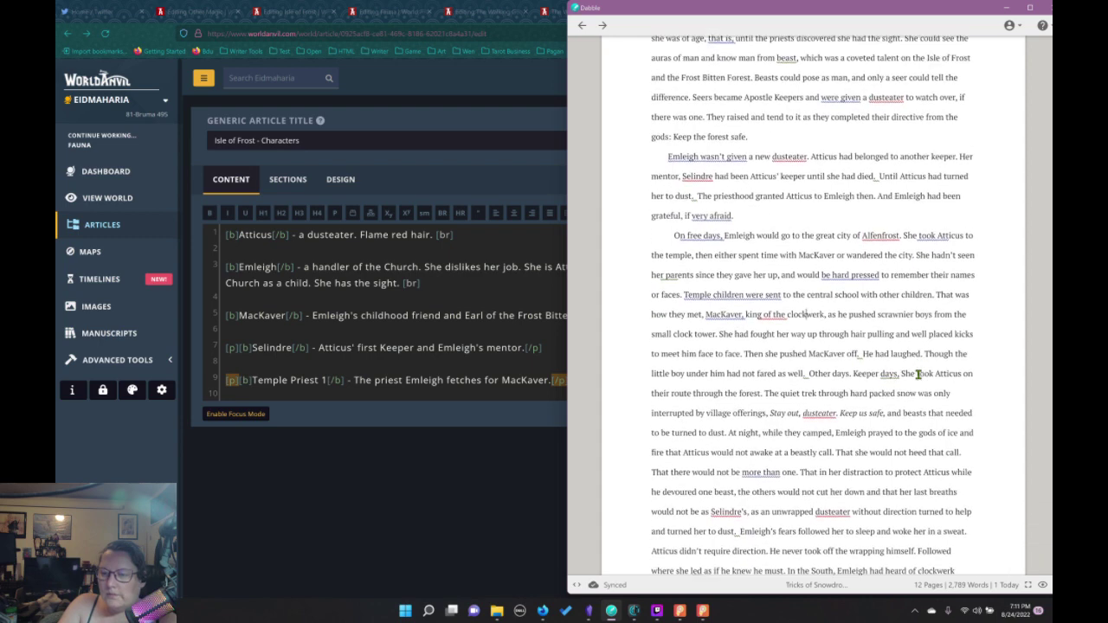
scroll(919, 373, "down", 2)
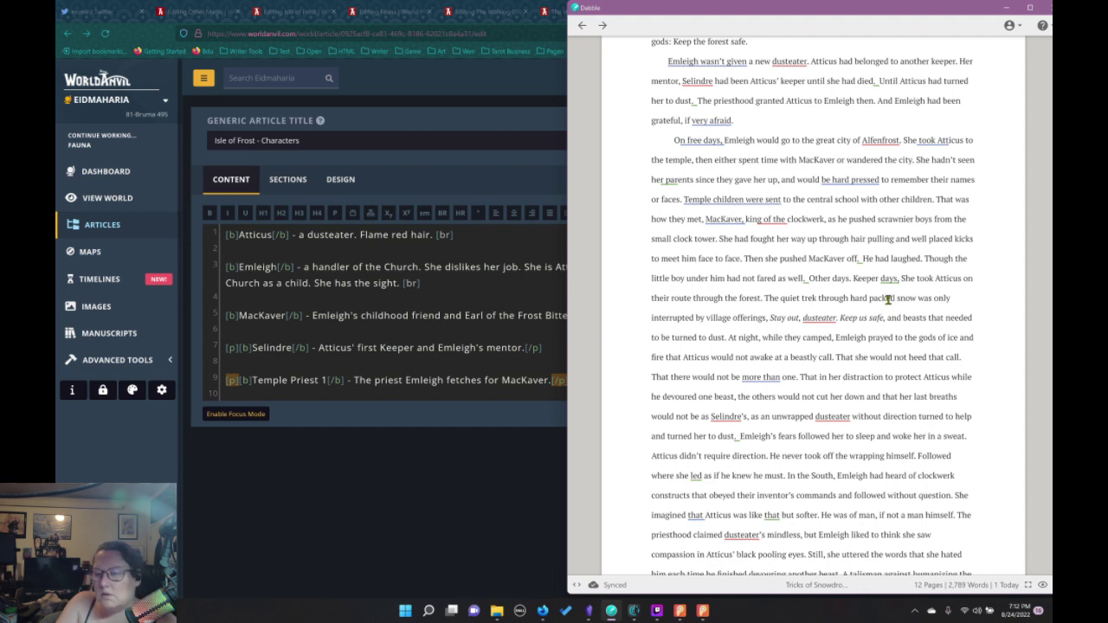
left_click(746, 219)
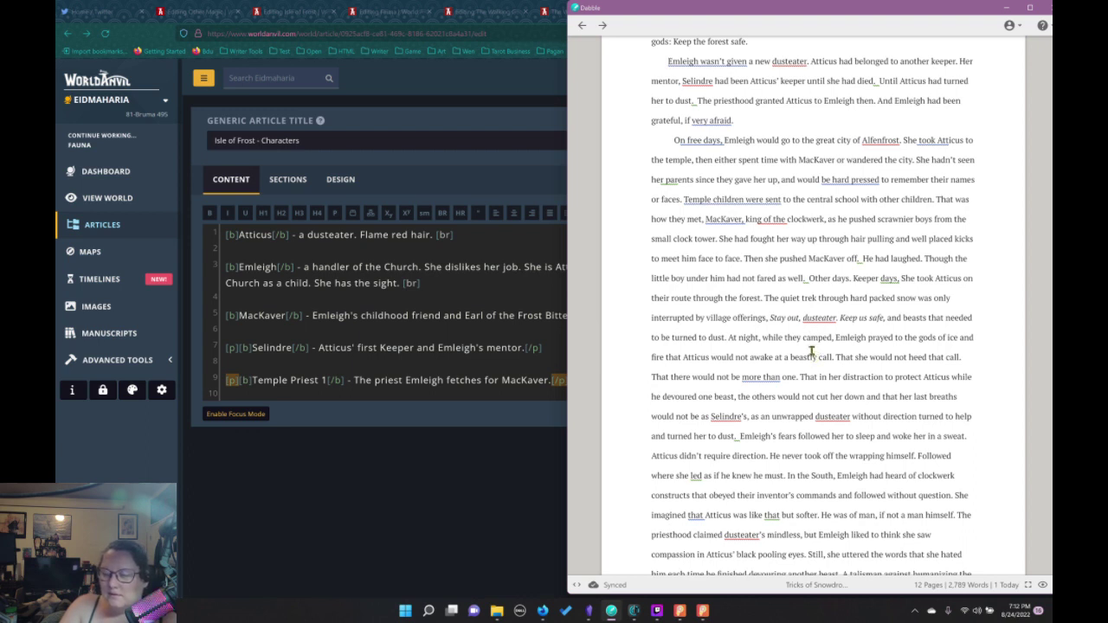
scroll(882, 348, "down", 2)
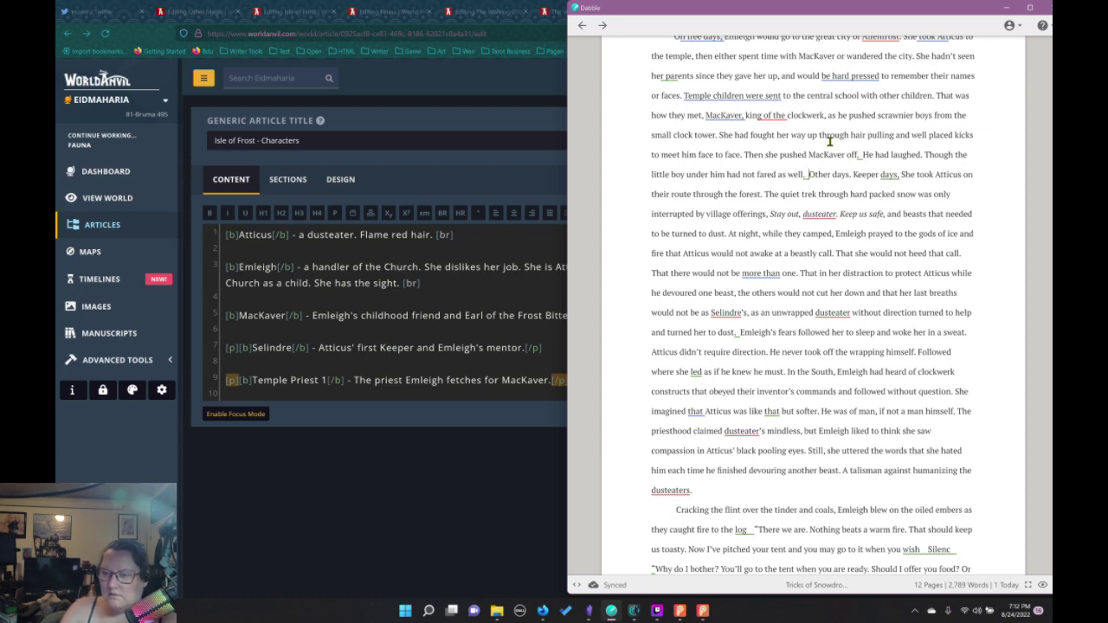
key("Return")
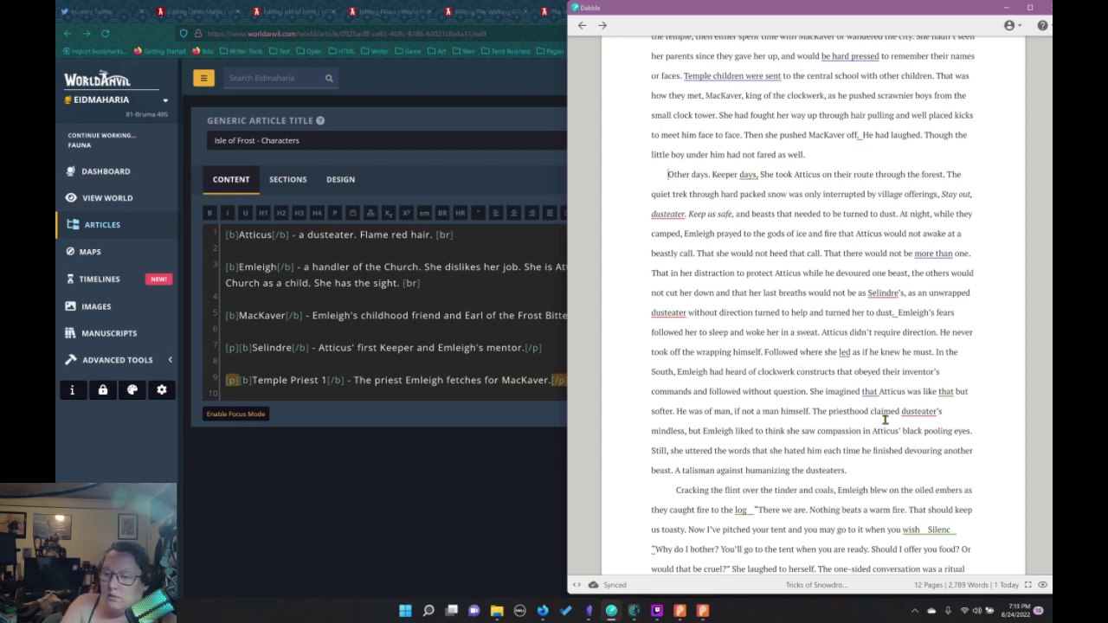
Start a new paragraph at the dialogue “Why do I bother?” in the campfire scene
scroll(882, 421, "down", 3)
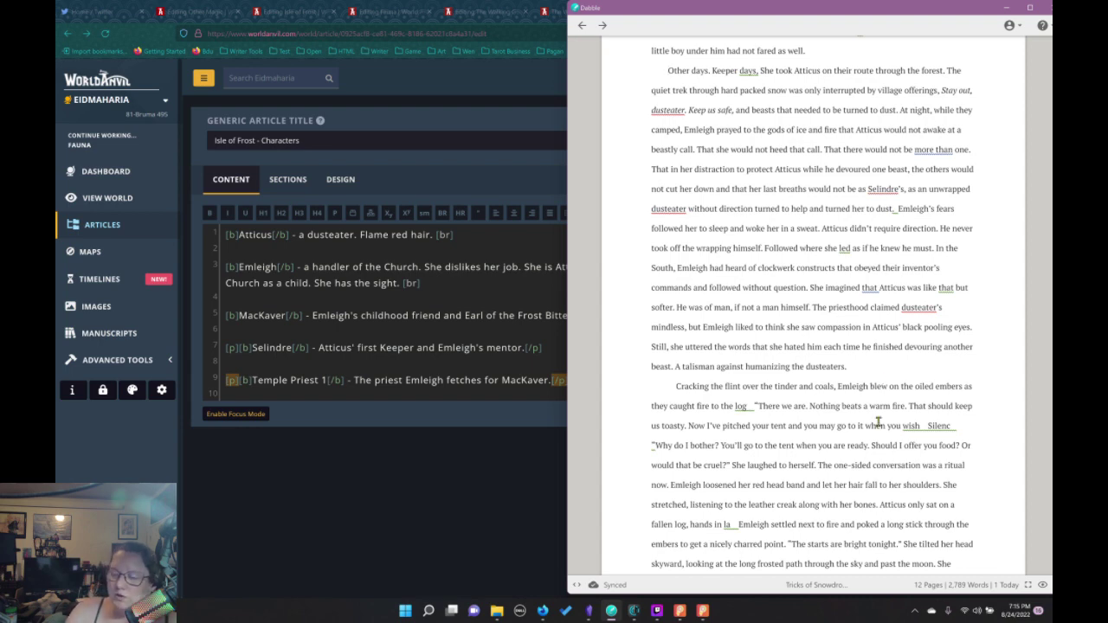
scroll(883, 439, "down", 3)
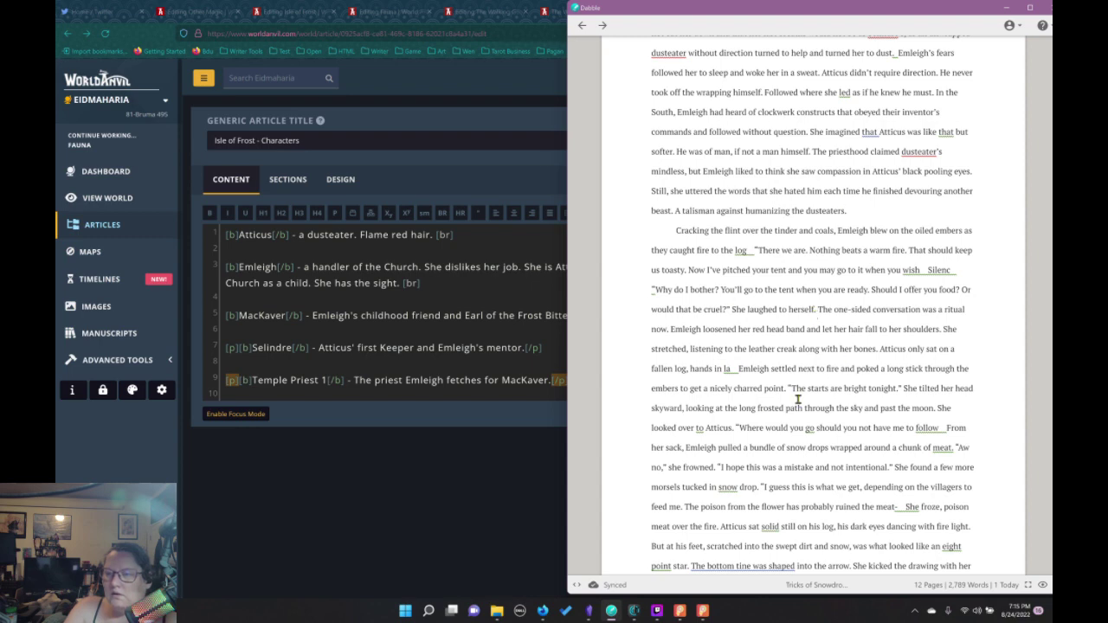
left_click(749, 250)
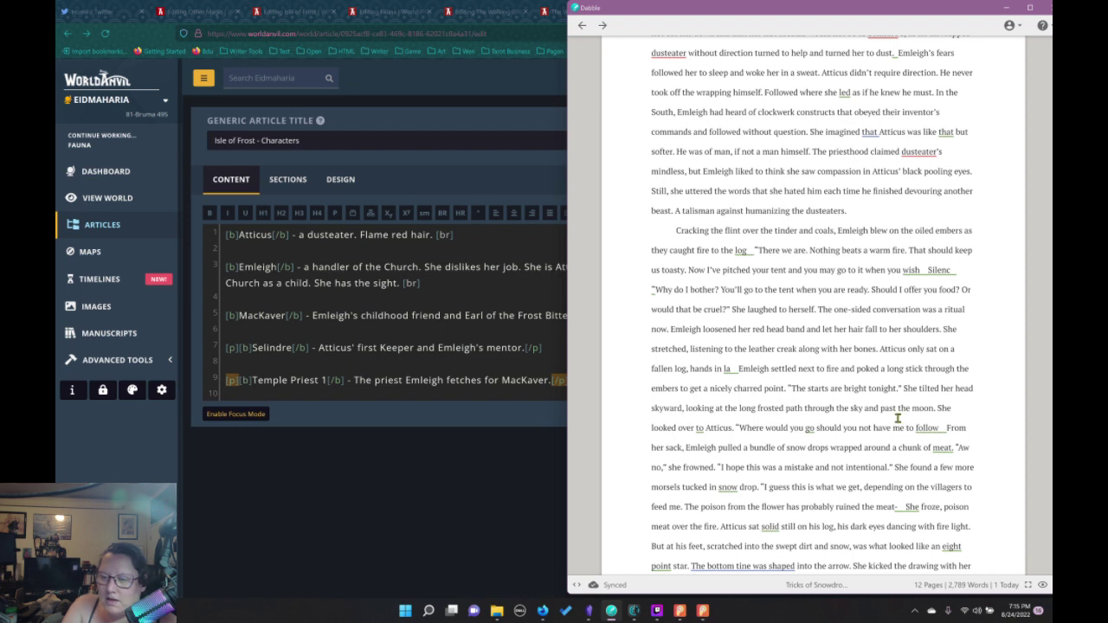
left_click(652, 290)
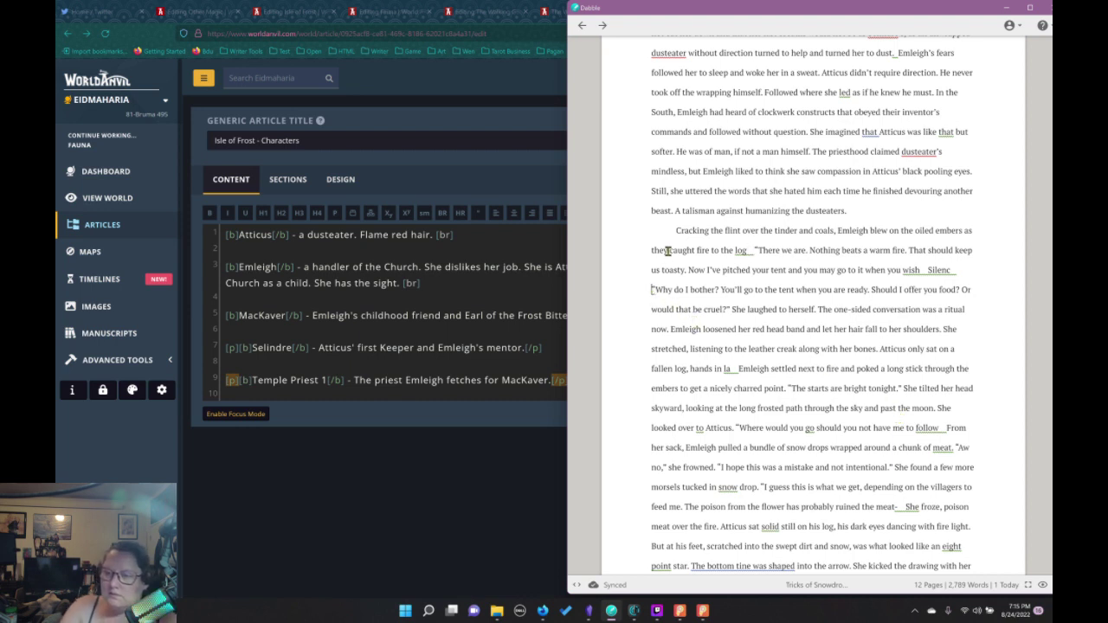
key("Return")
scroll(787, 361, "down", 2)
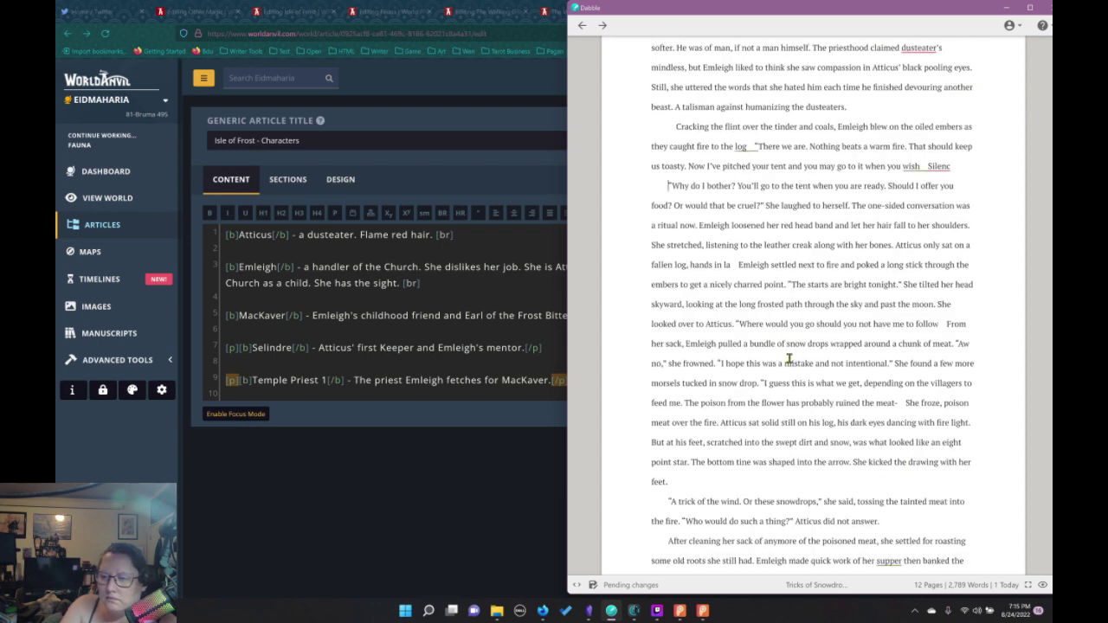
Complete the cut-off word in “hands in la” as “lap.” and remove the extra space before “Emleigh settled”
scroll(789, 359, "down", 1)
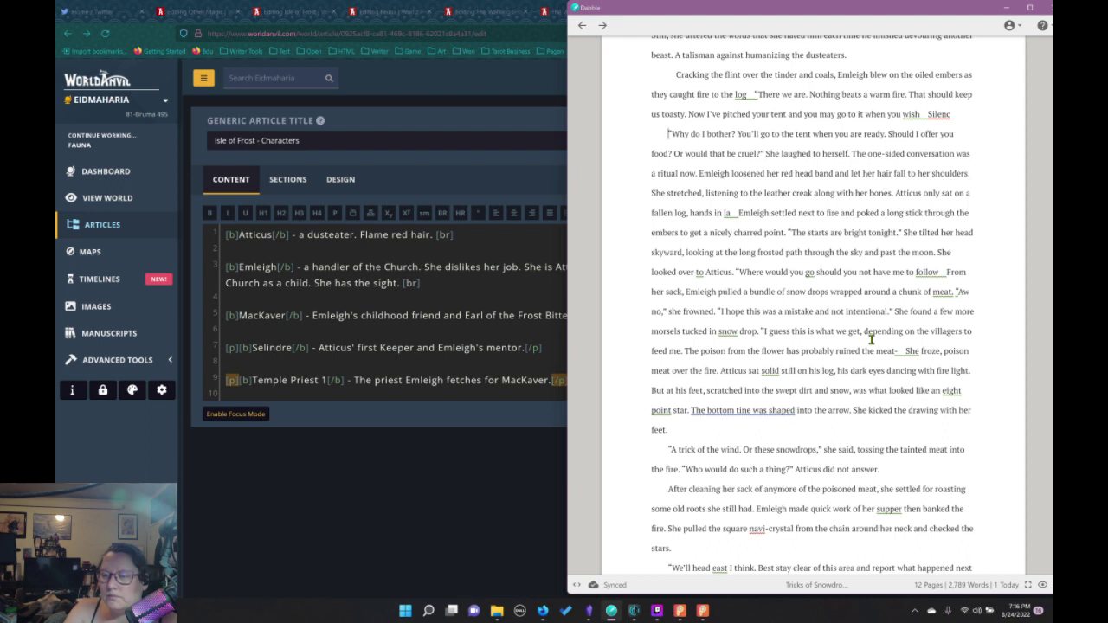
left_click(764, 233)
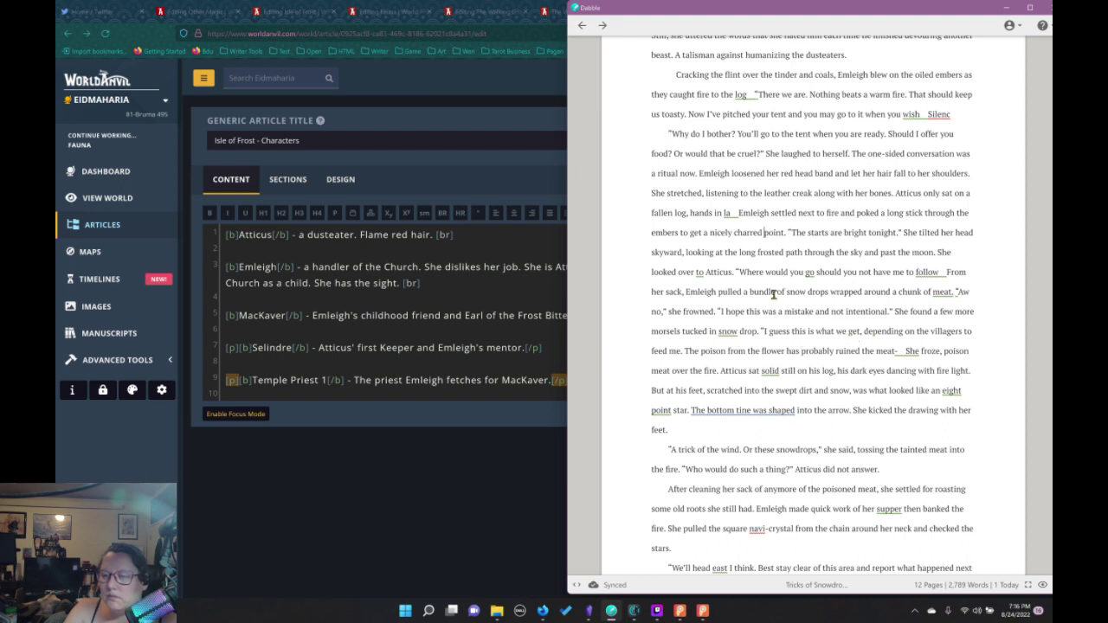
right_click(732, 215)
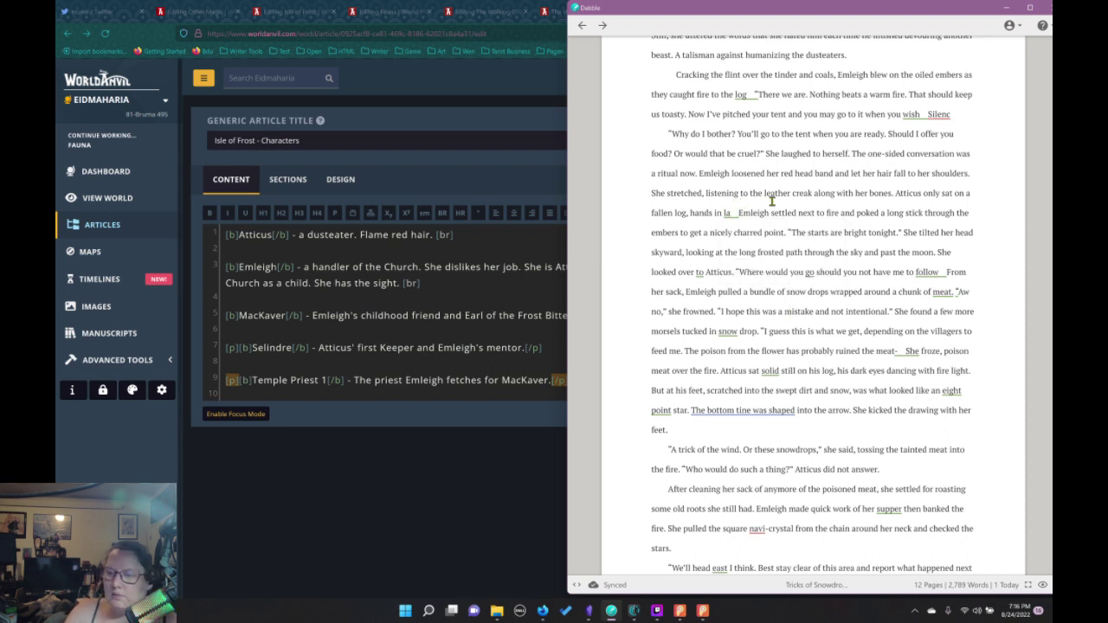
type("p")
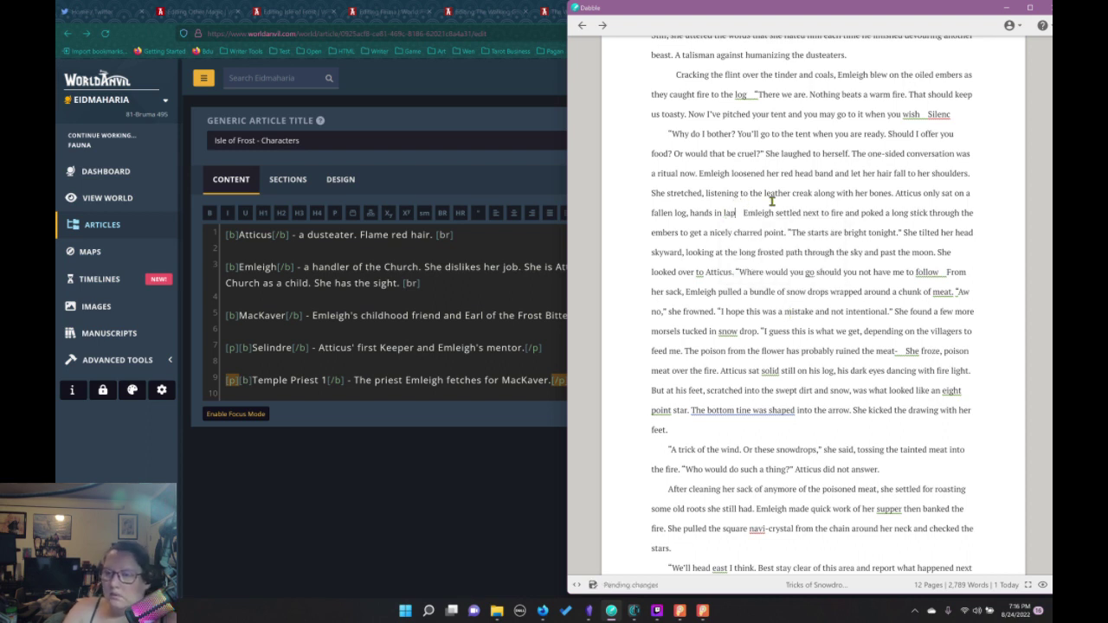
type(".")
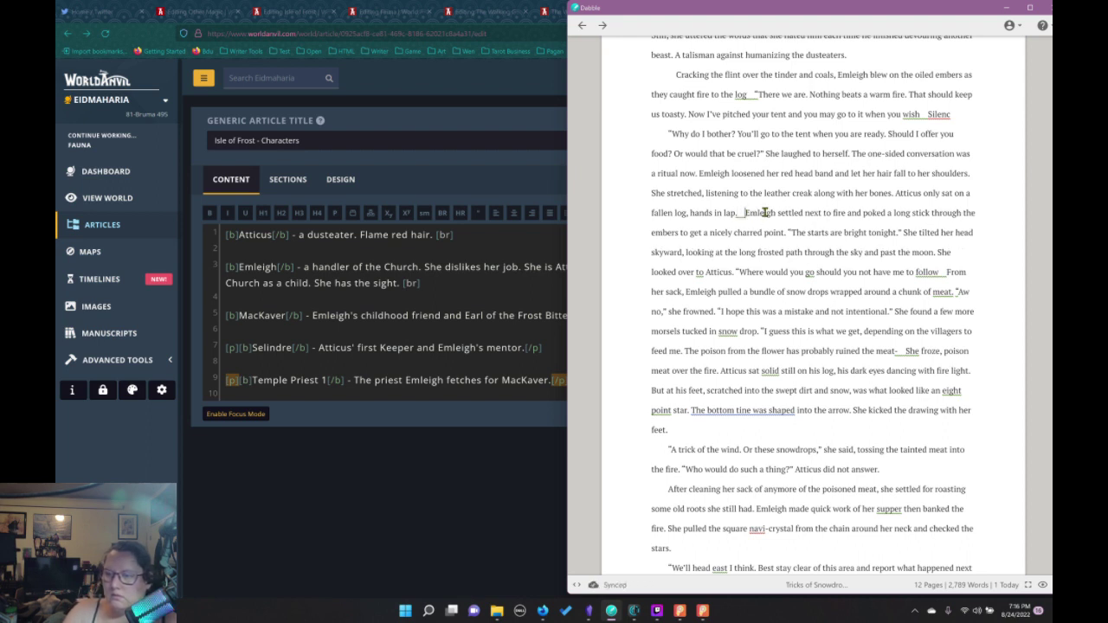
key("BackSpace")
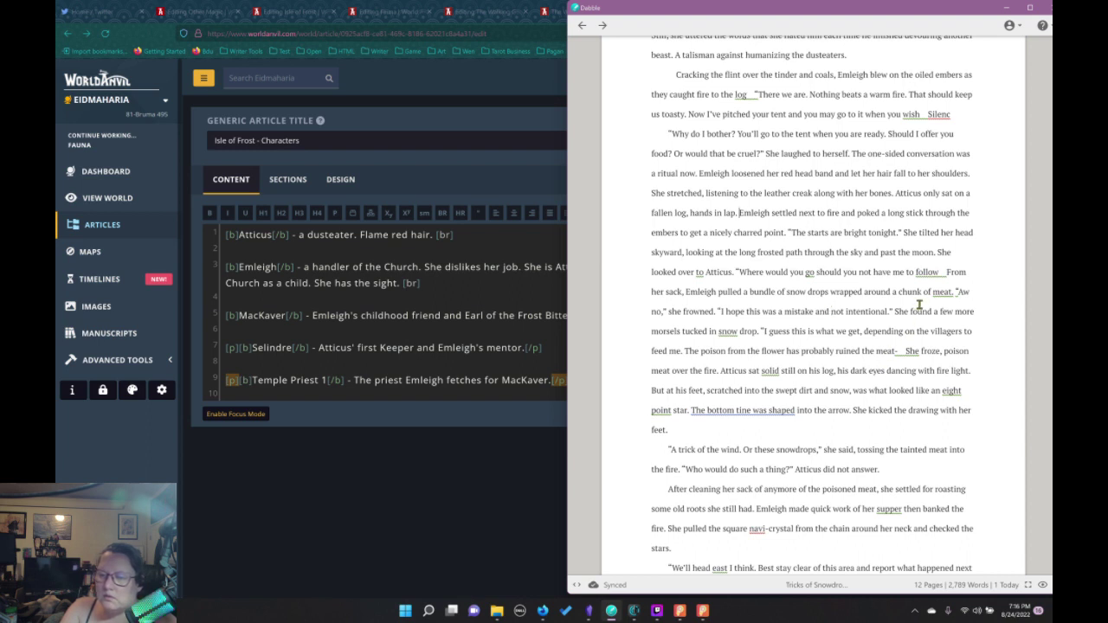
Open the original story document “tricks of the snowdrop.docx” from the Writing > Eidmaharia > ShortStory folder in Word
left_click(941, 272)
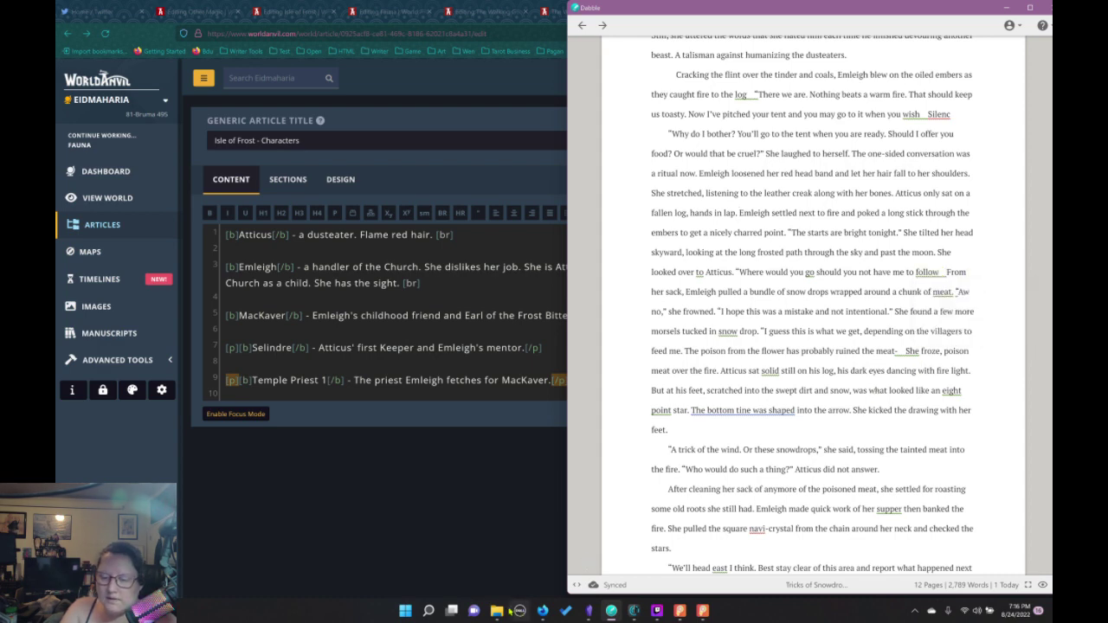
mouse_move(497, 610)
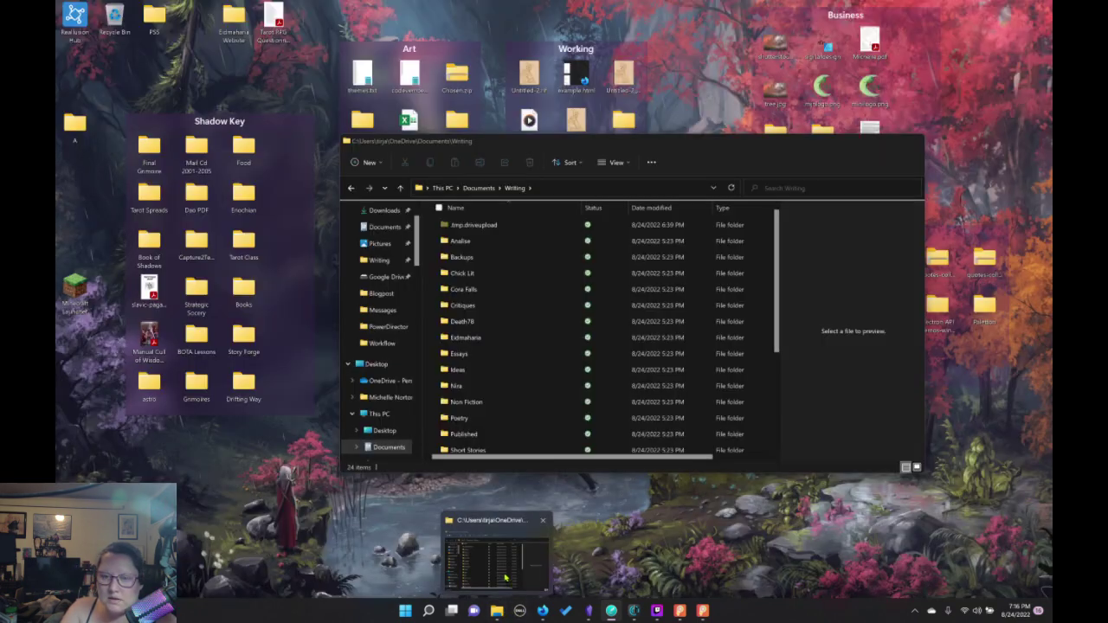
left_click(507, 587)
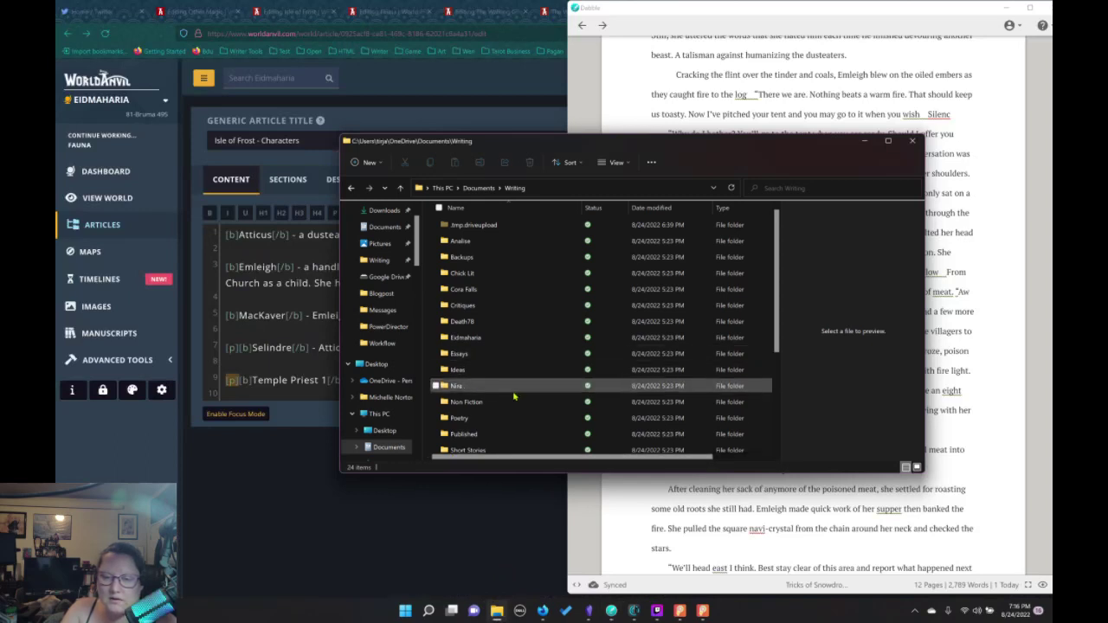
left_click(462, 338)
double_click(462, 340)
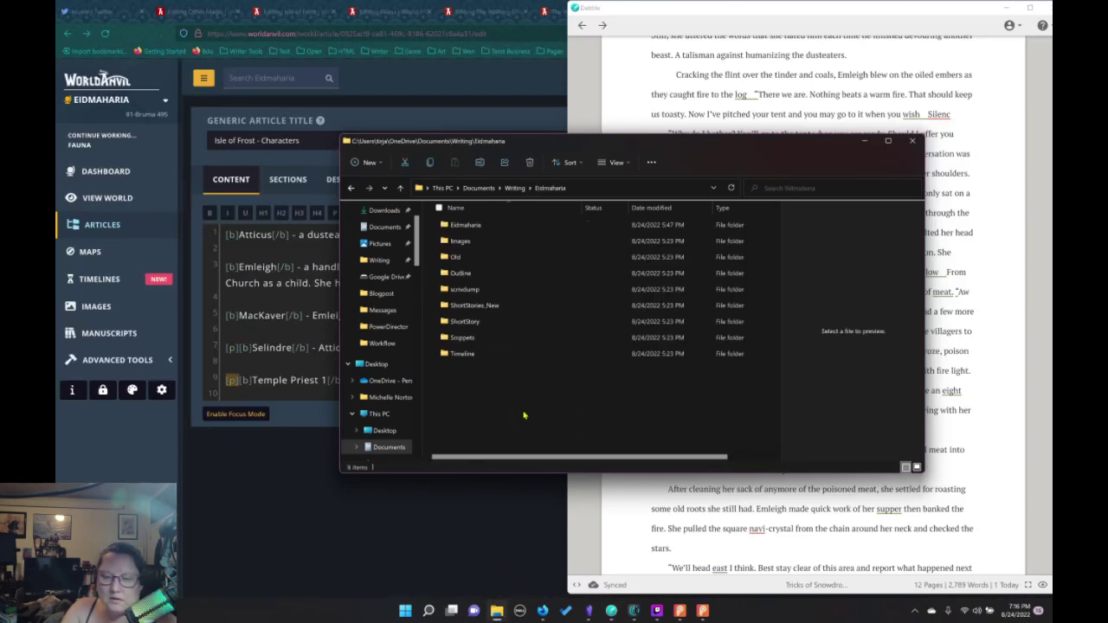
double_click(466, 322)
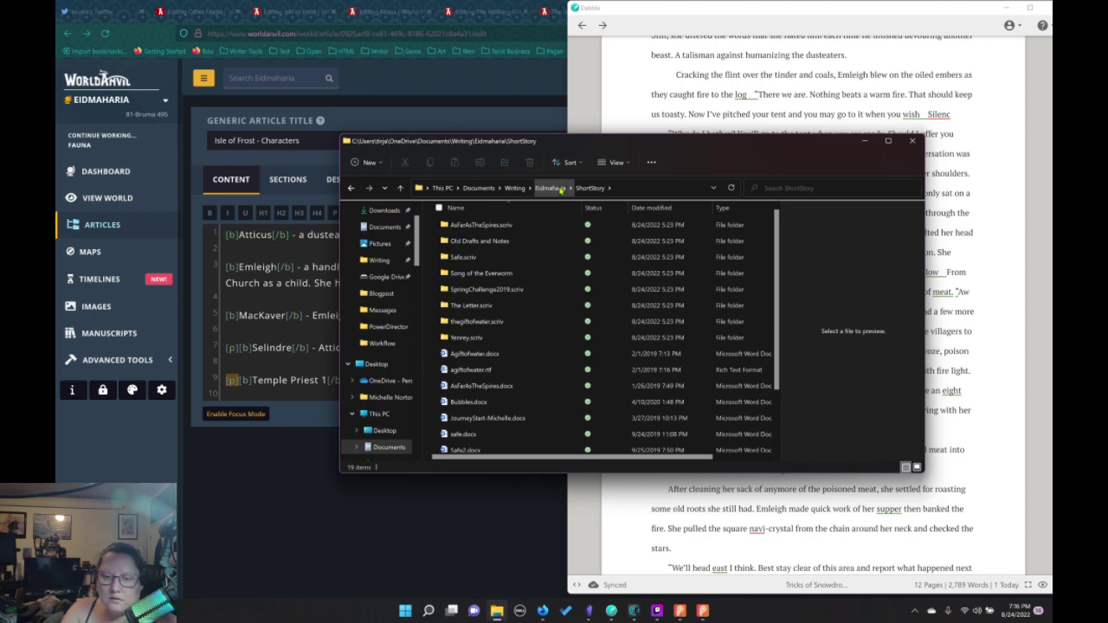
scroll(532, 321, "down", 2)
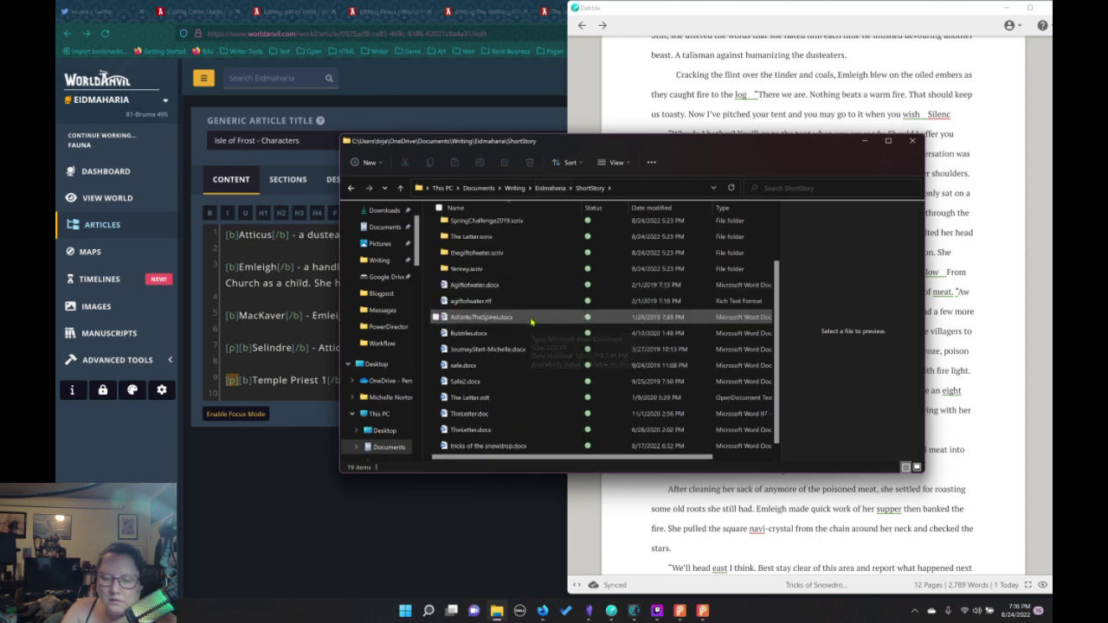
double_click(498, 447)
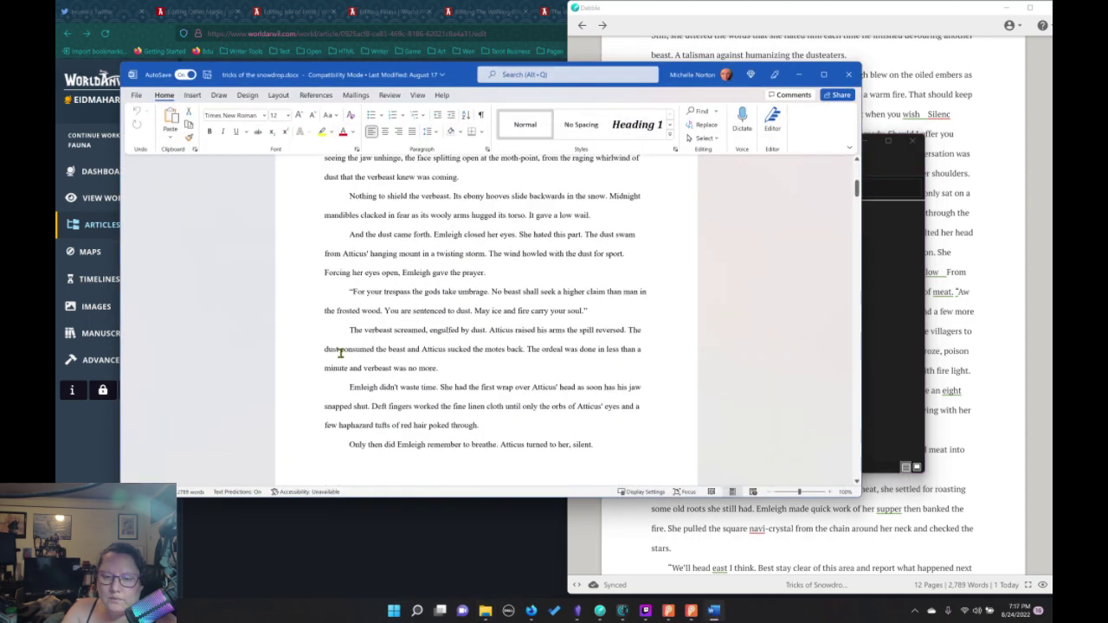
Following the Word original's scene break, separate “Emleigh had been an Apostle Keeper” in Dabble into its own paragraph after a blank line
scroll(340, 352, "down", 10)
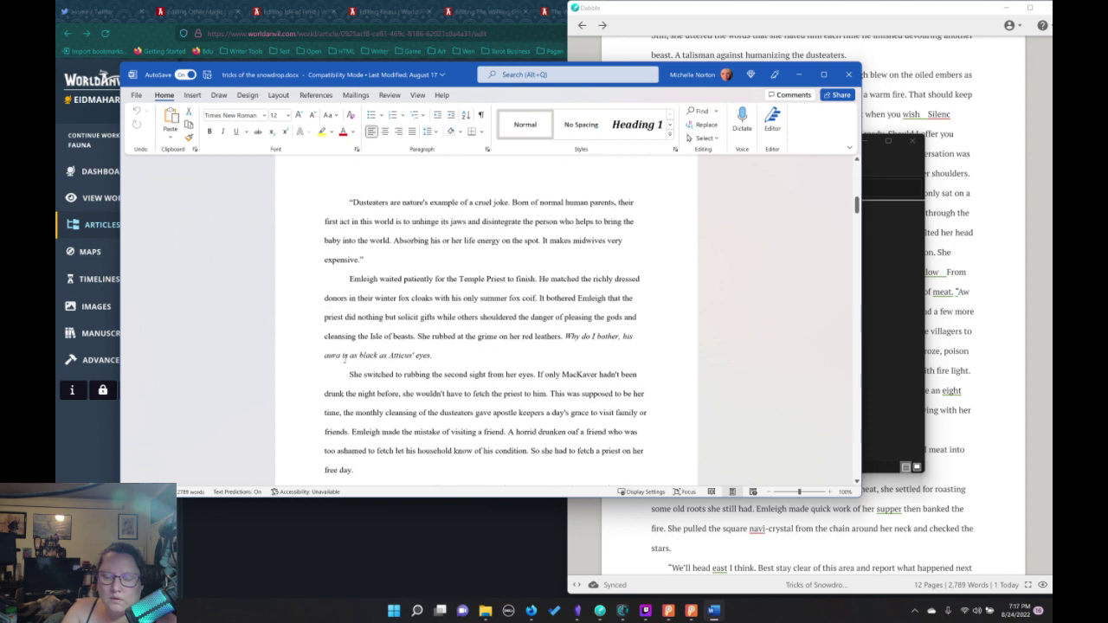
scroll(345, 358, "up", 4)
scroll(346, 357, "down", 8)
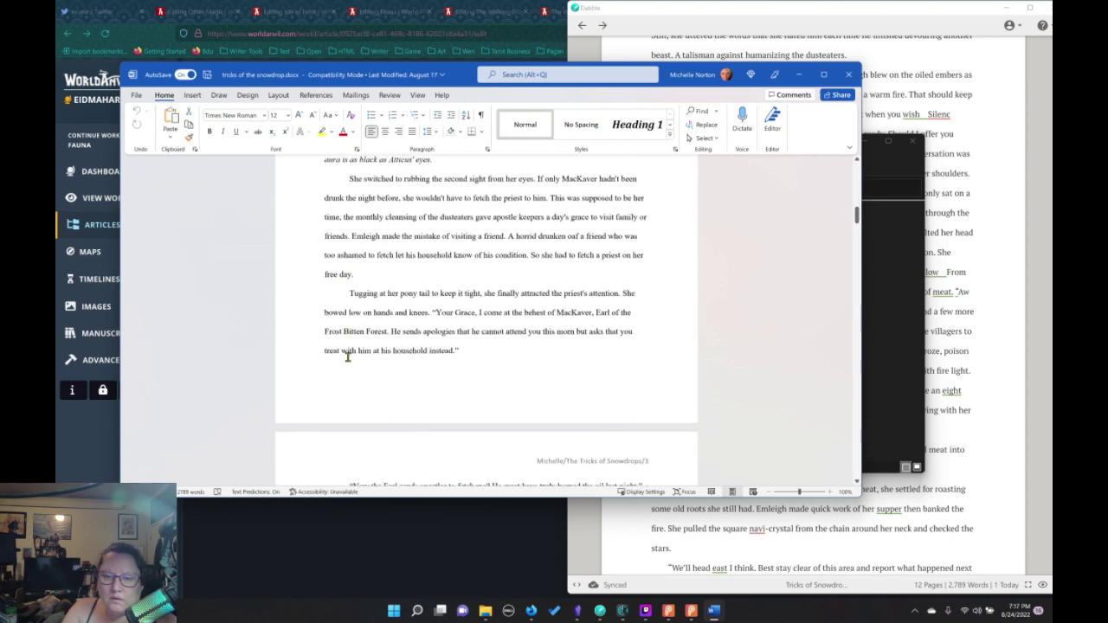
scroll(348, 357, "down", 10)
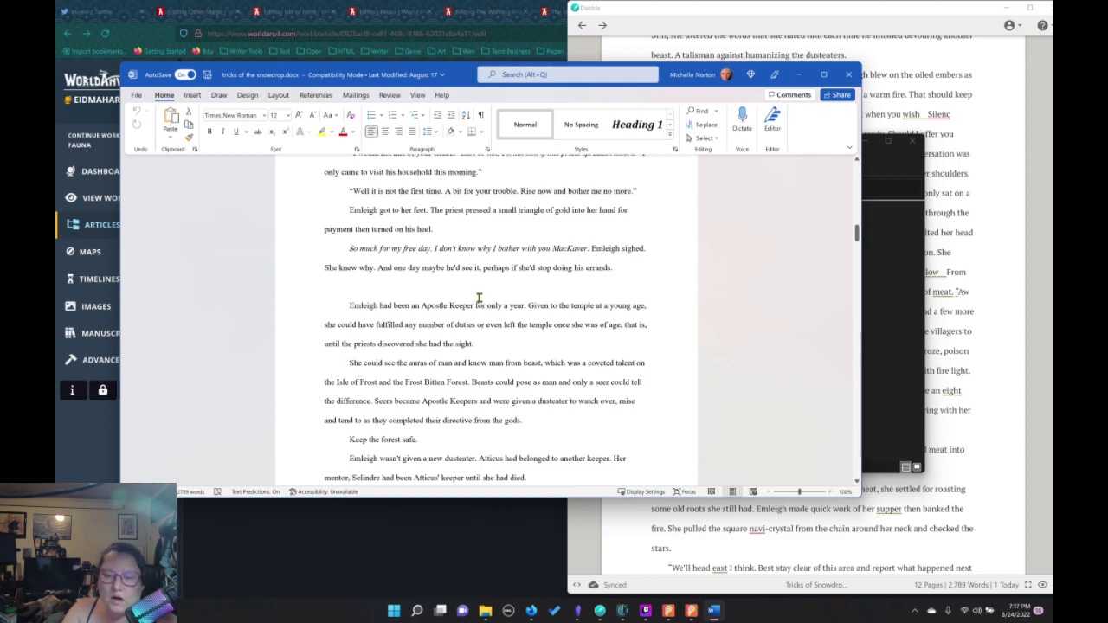
left_click(996, 228)
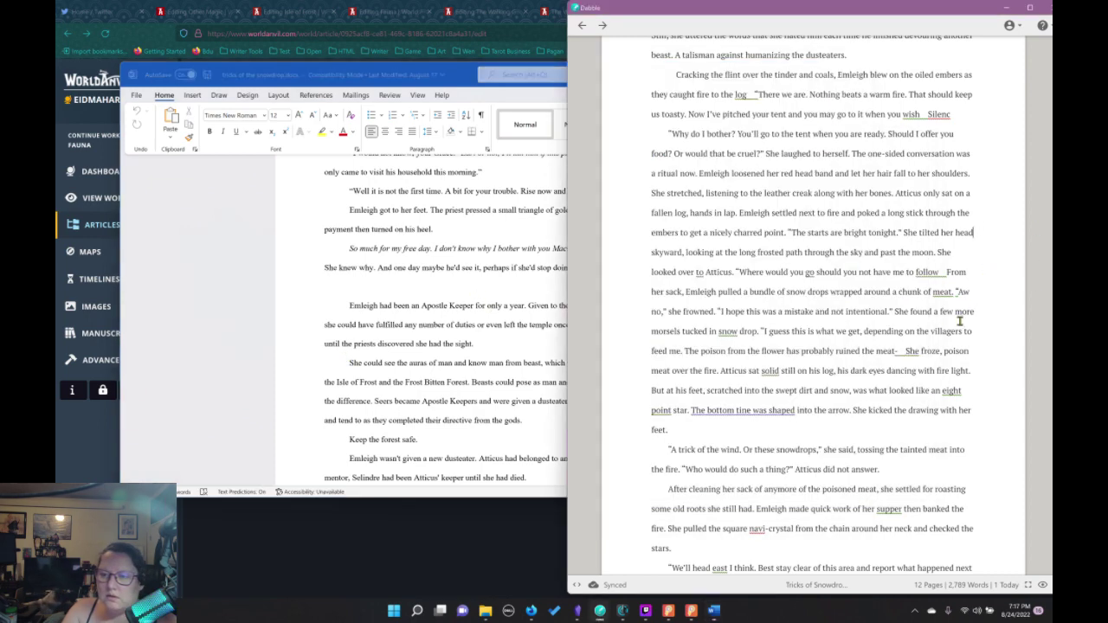
scroll(949, 328, "up", 5)
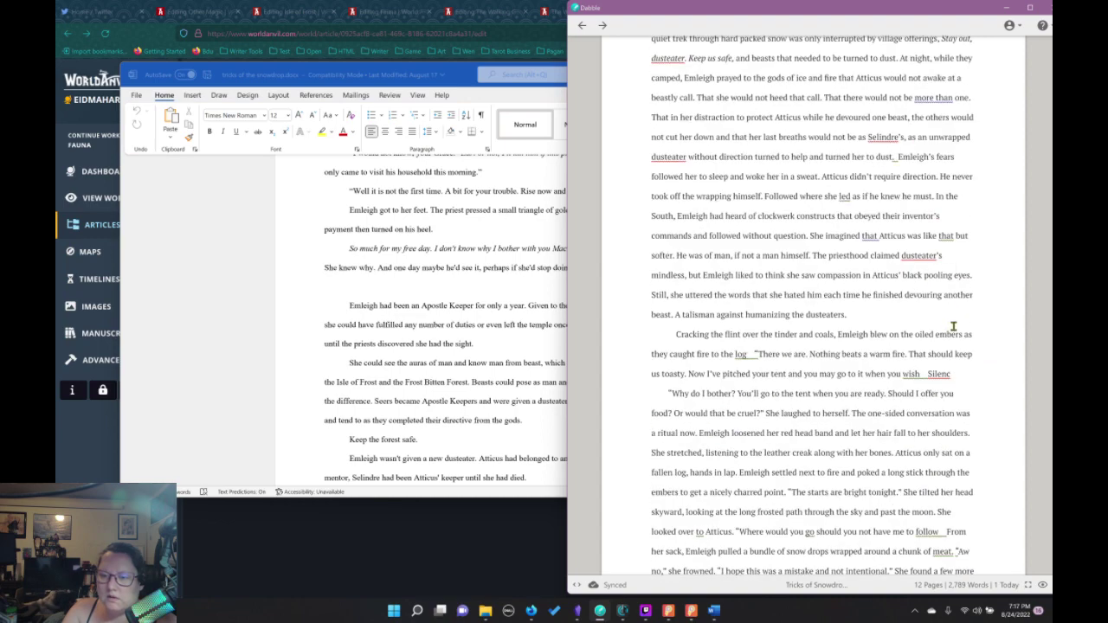
scroll(953, 327, "up", 4)
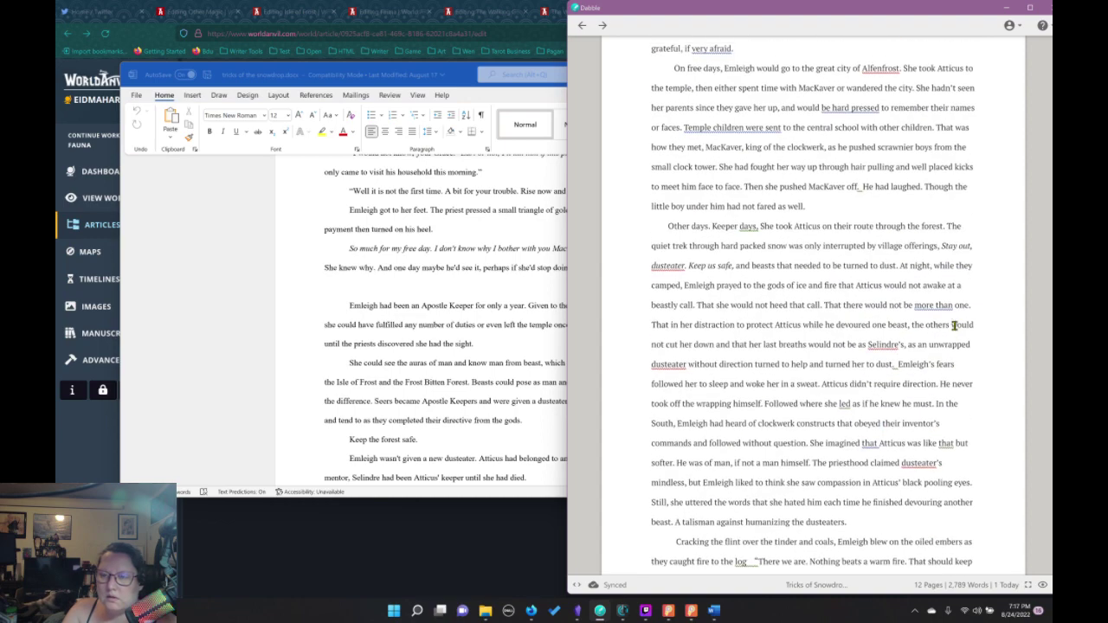
scroll(954, 325, "up", 4)
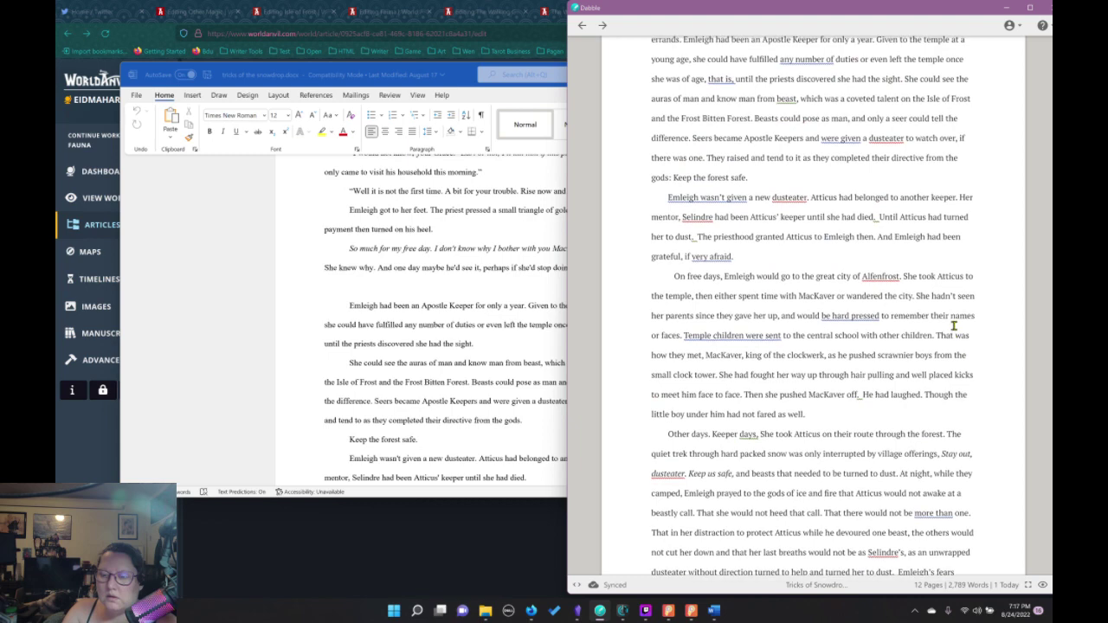
scroll(954, 326, "up", 2)
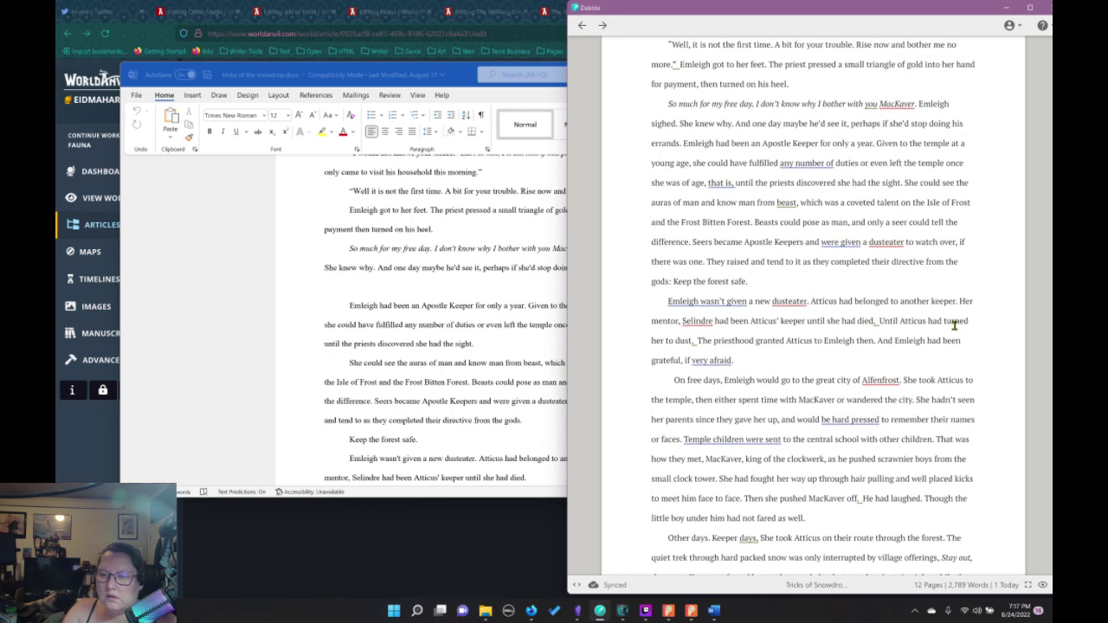
scroll(955, 324, "up", 2)
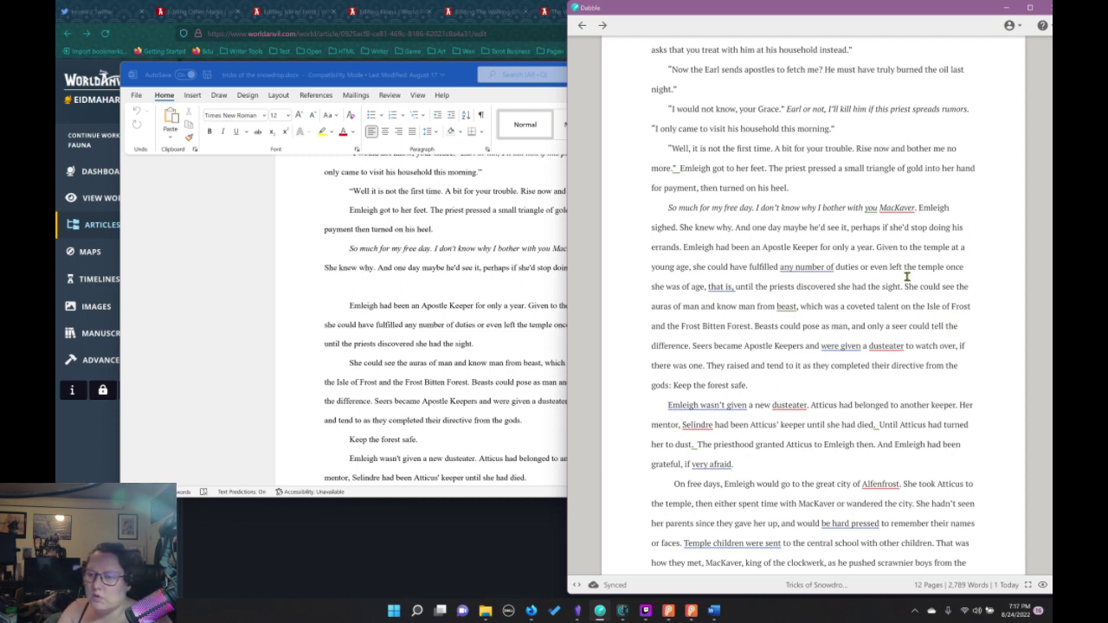
left_click(684, 247)
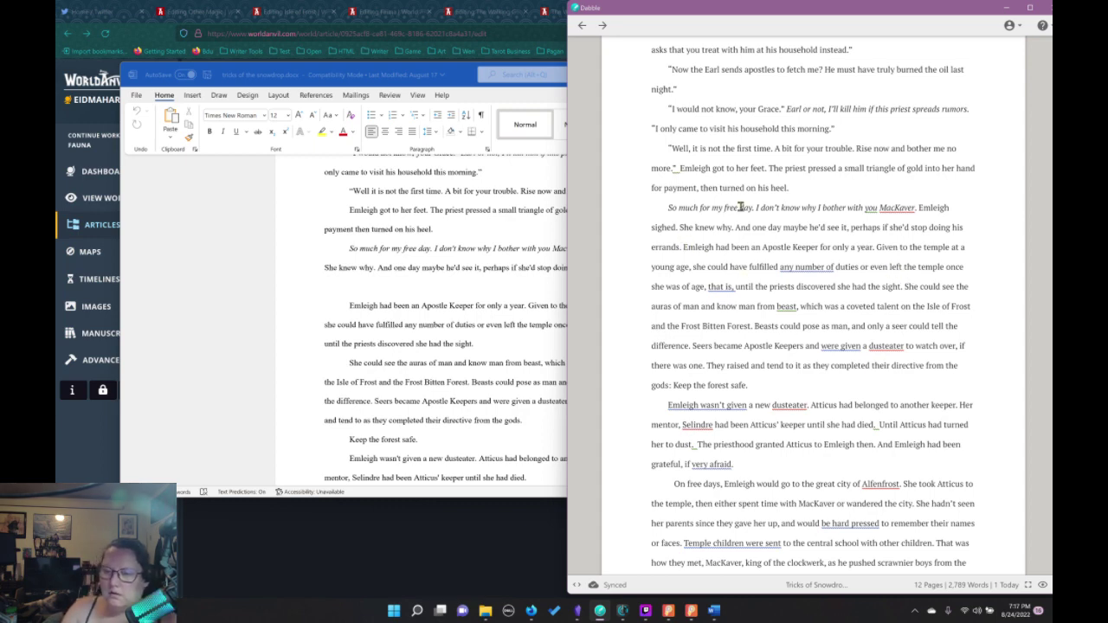
key("Return")
key("Return")
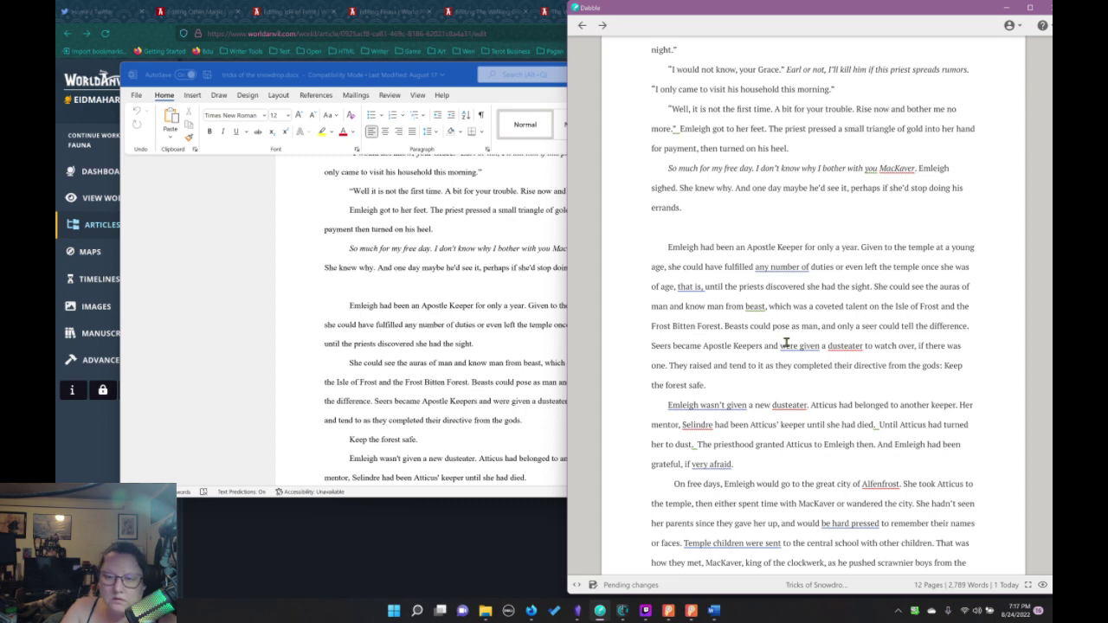
Compare the Word original's forest and campfire passages with the Dabble manuscript, checking for cut-off words and missing paragraph breaks
mouse_move(793, 347)
scroll(793, 351, "down", 5)
scroll(458, 366, "down", 2)
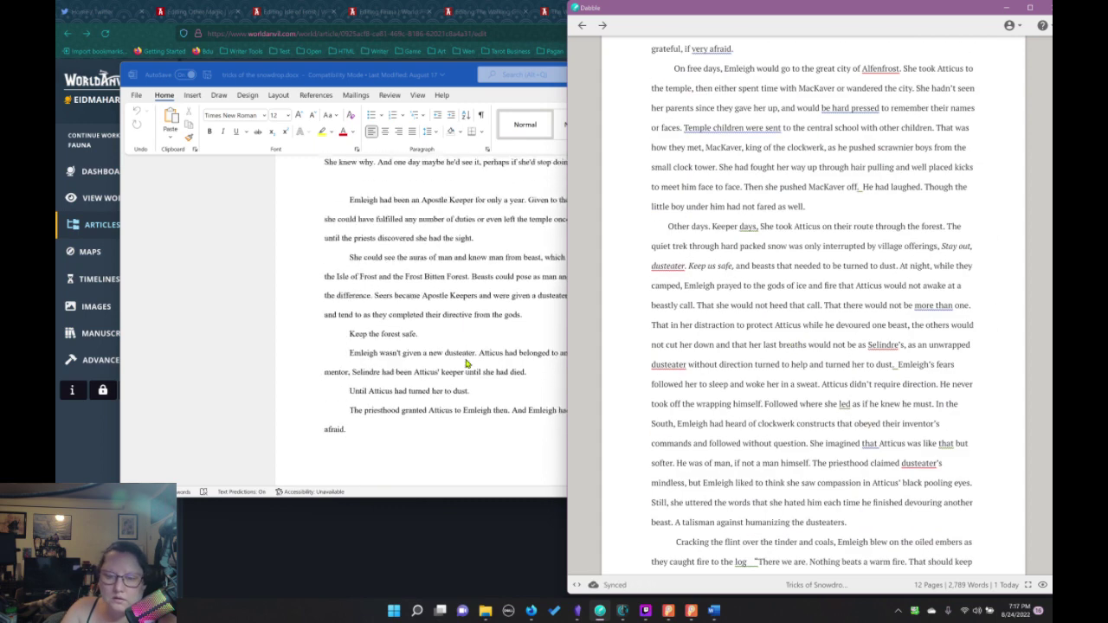
key("ctrl+v")
scroll(467, 364, "down", 5)
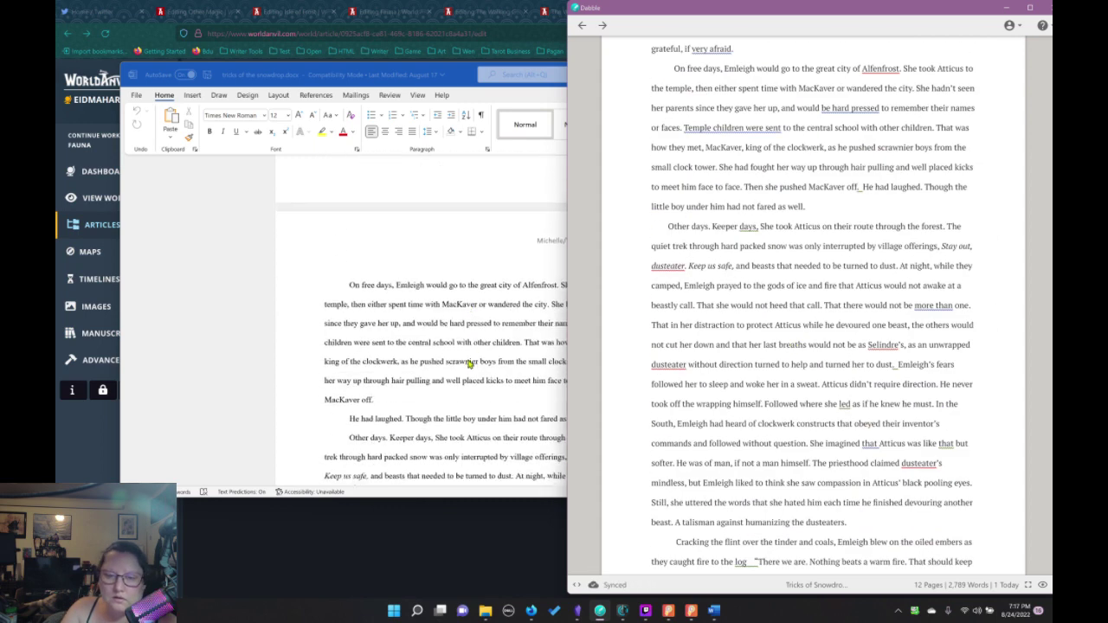
scroll(468, 366, "down", 2)
left_click(502, 365)
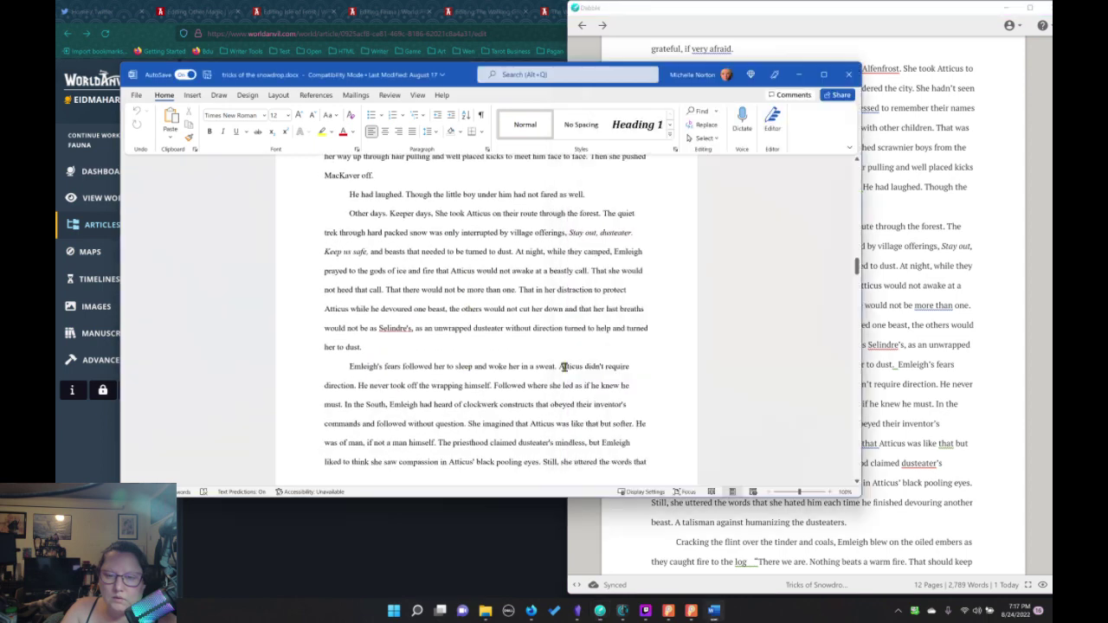
scroll(593, 366, "down", 7)
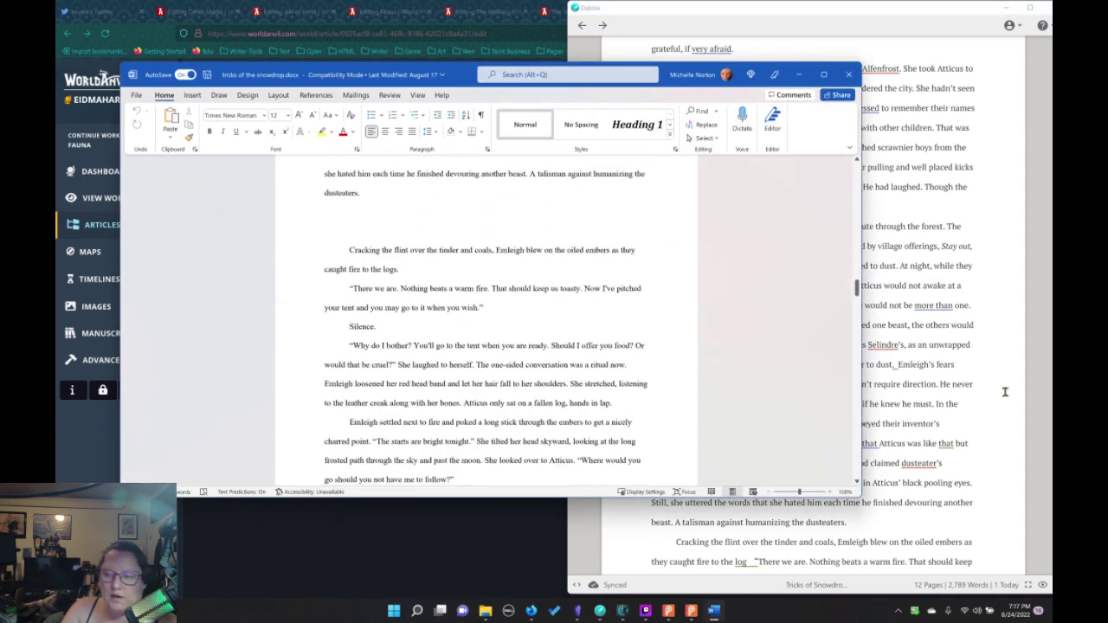
left_click(933, 391)
scroll(932, 392, "down", 5)
scroll(933, 392, "down", 4)
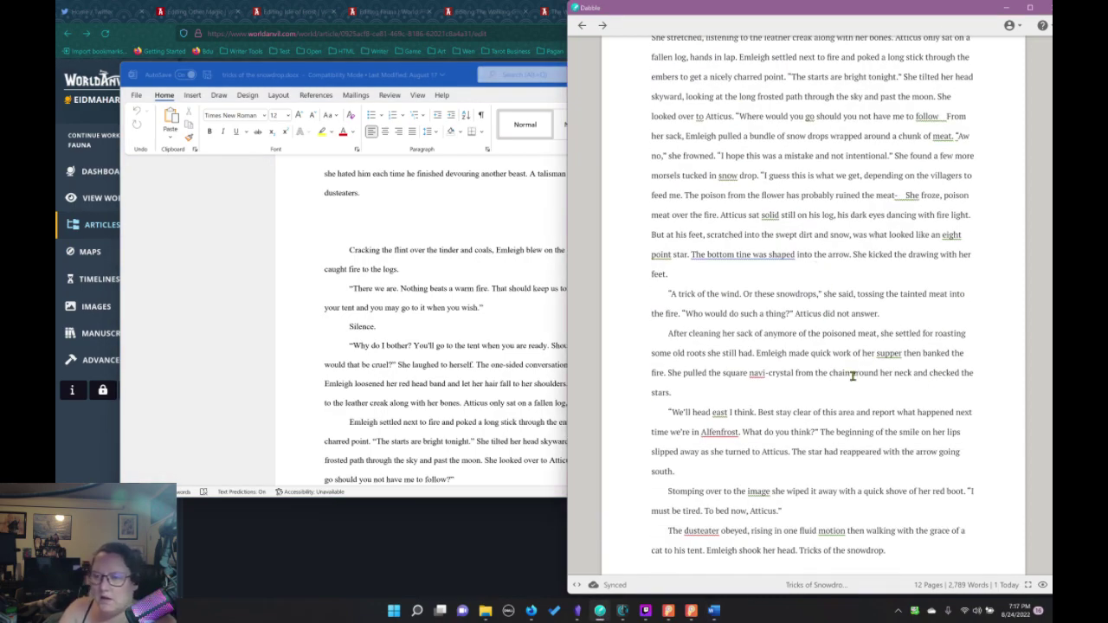
scroll(853, 377, "up", 2)
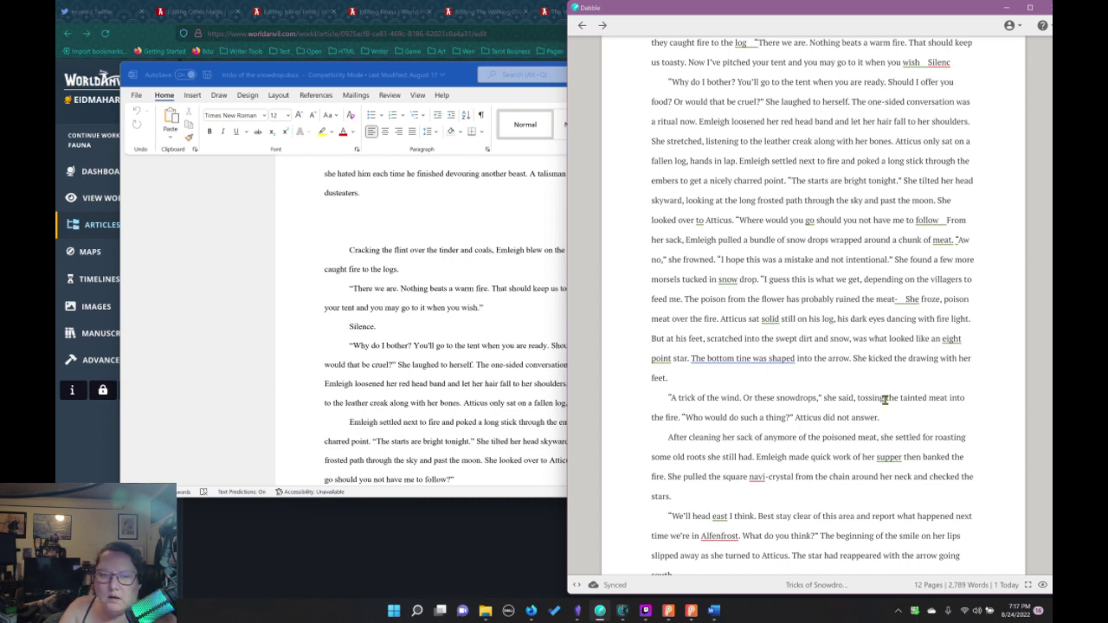
scroll(885, 399, "up", 2)
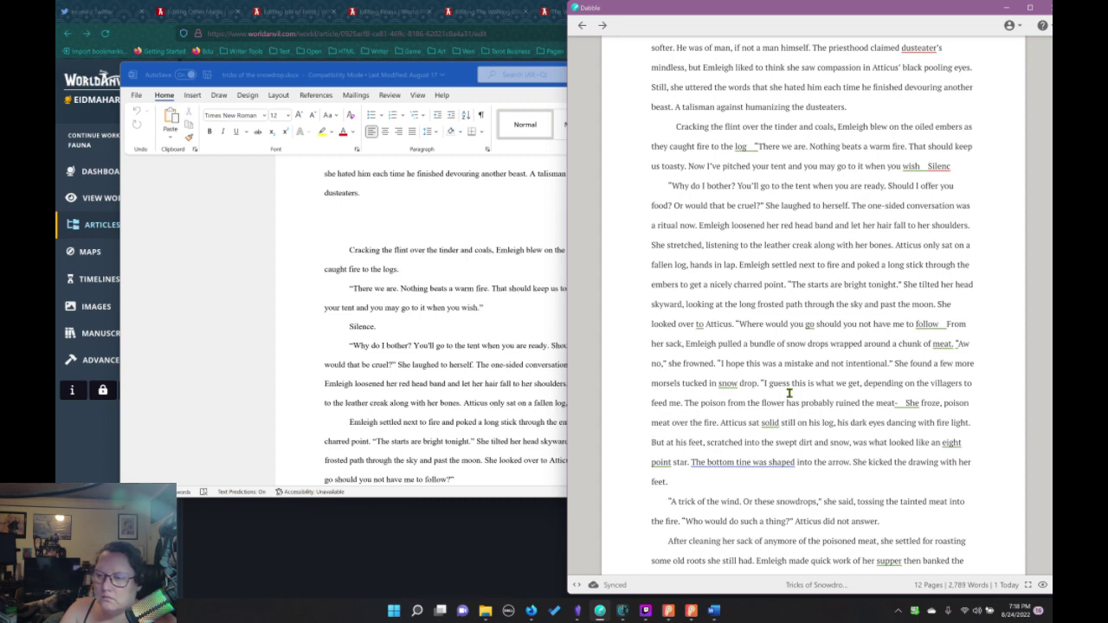
left_click(911, 403)
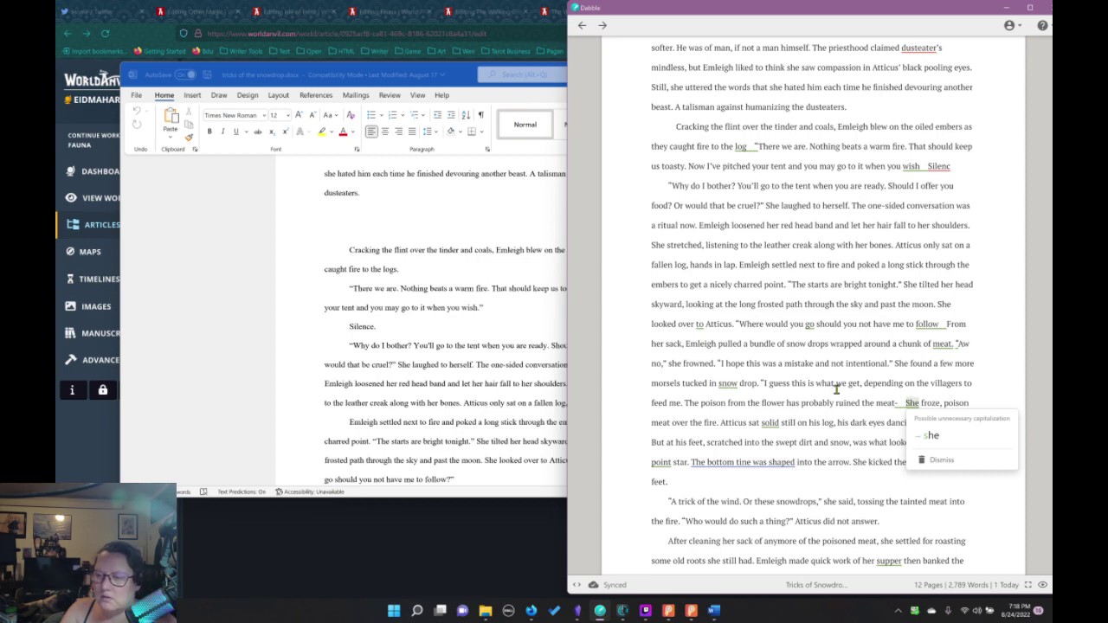
left_click(837, 389)
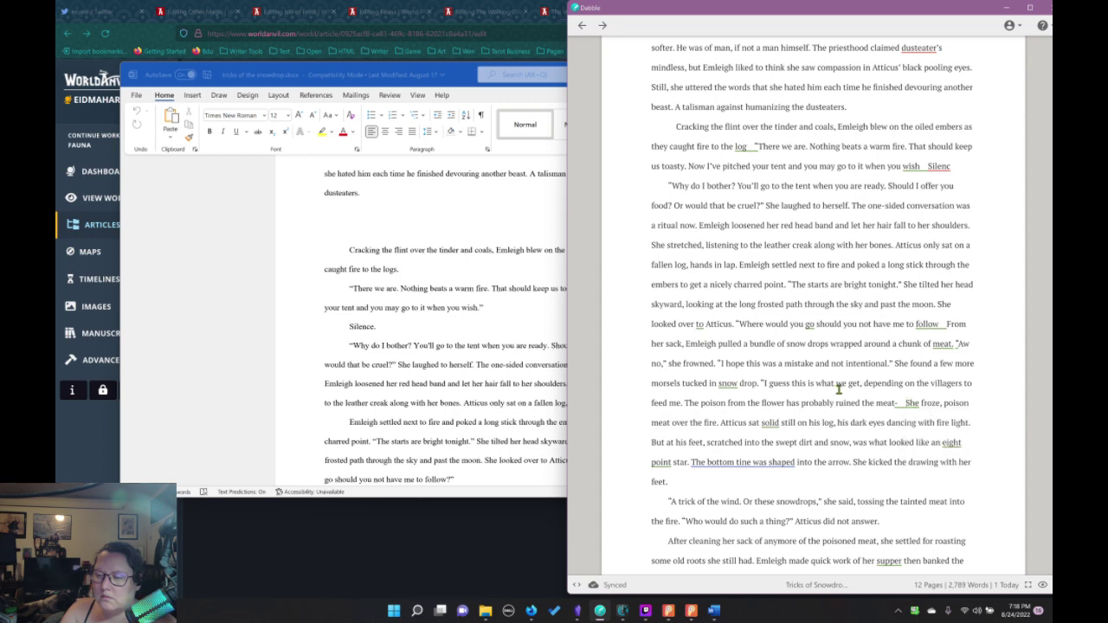
Restore the cut-off dialogue ending as “follow?”” from the Word original and start a new paragraph at “From her sack,” in Dabble
left_click(525, 425)
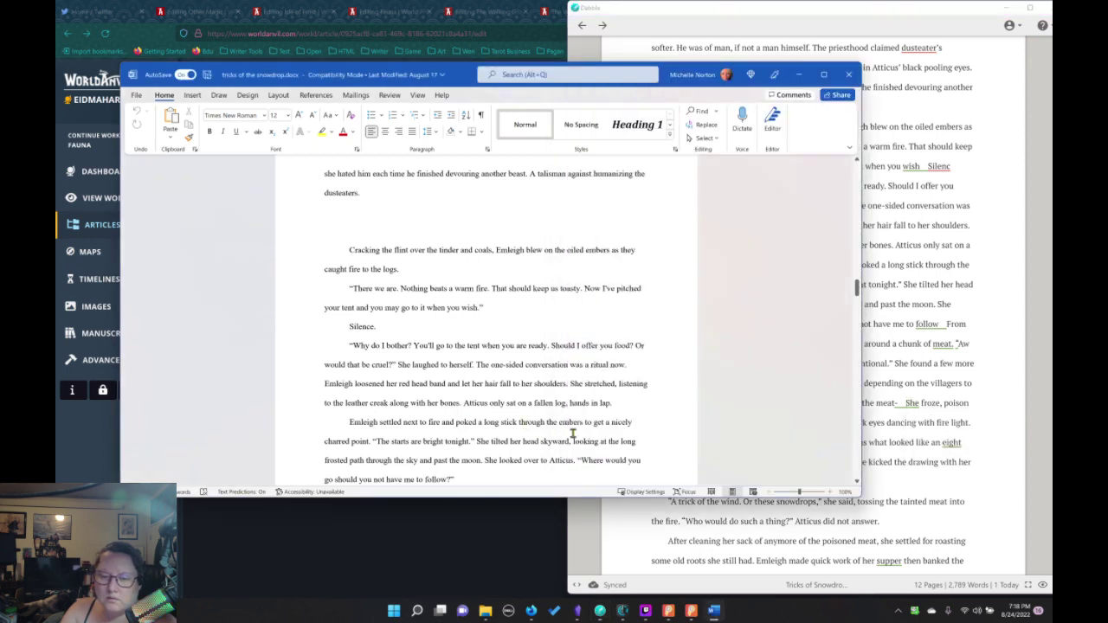
scroll(573, 433, "down", 2)
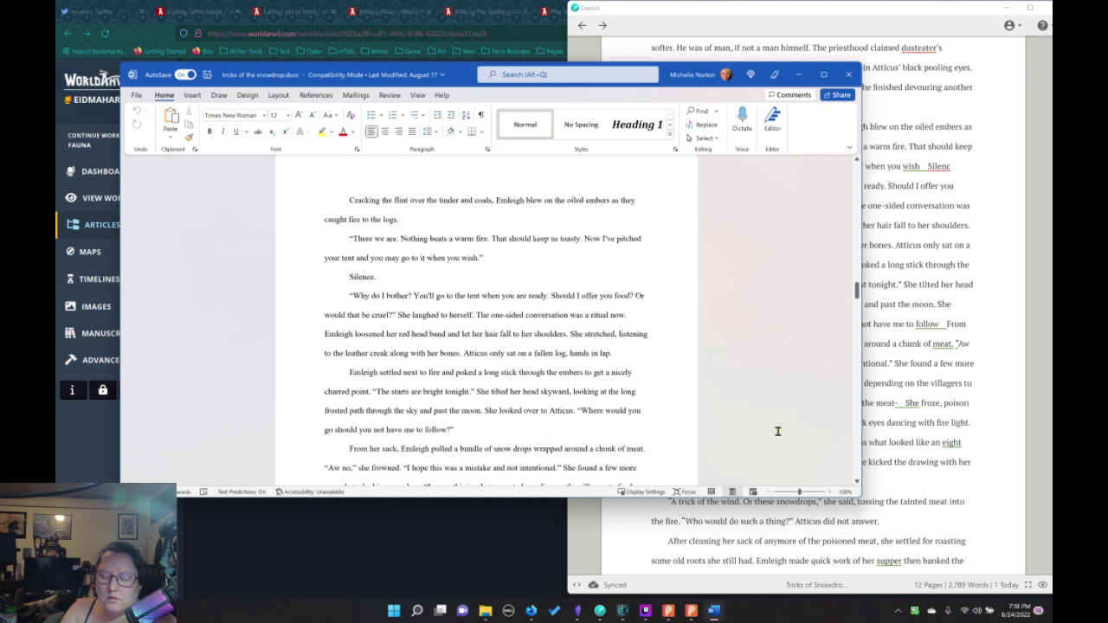
left_click(955, 349)
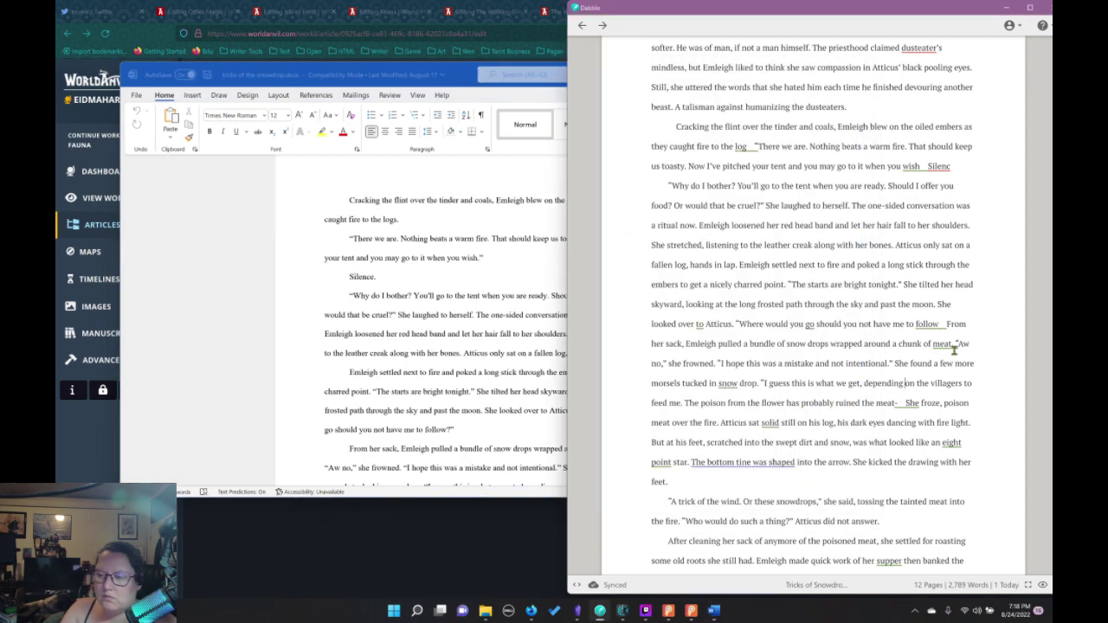
left_click(947, 326)
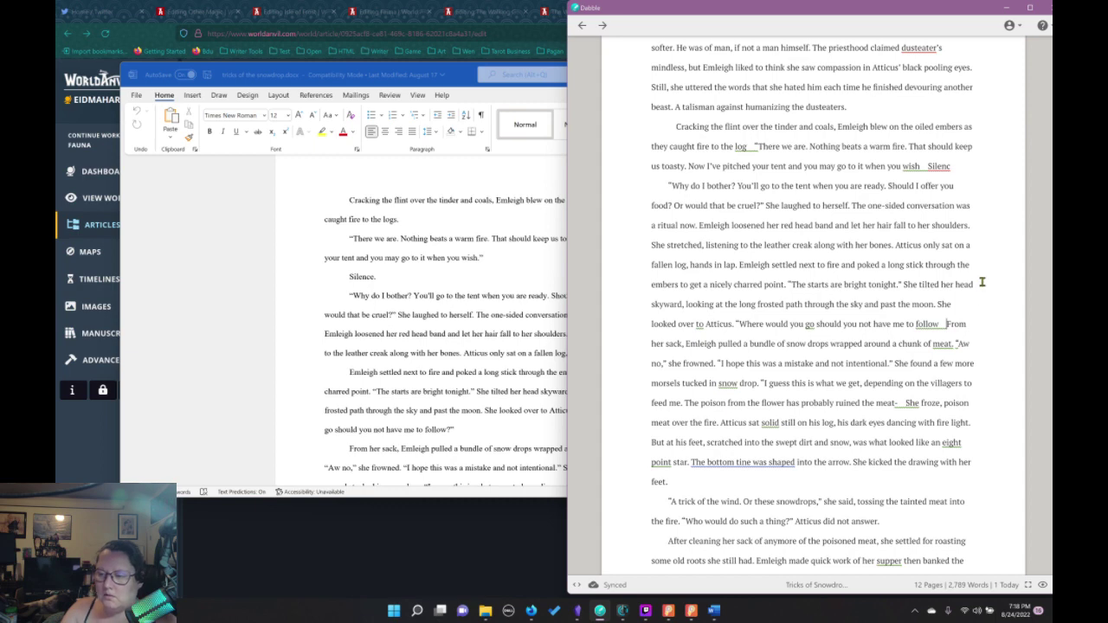
key("BackSpace")
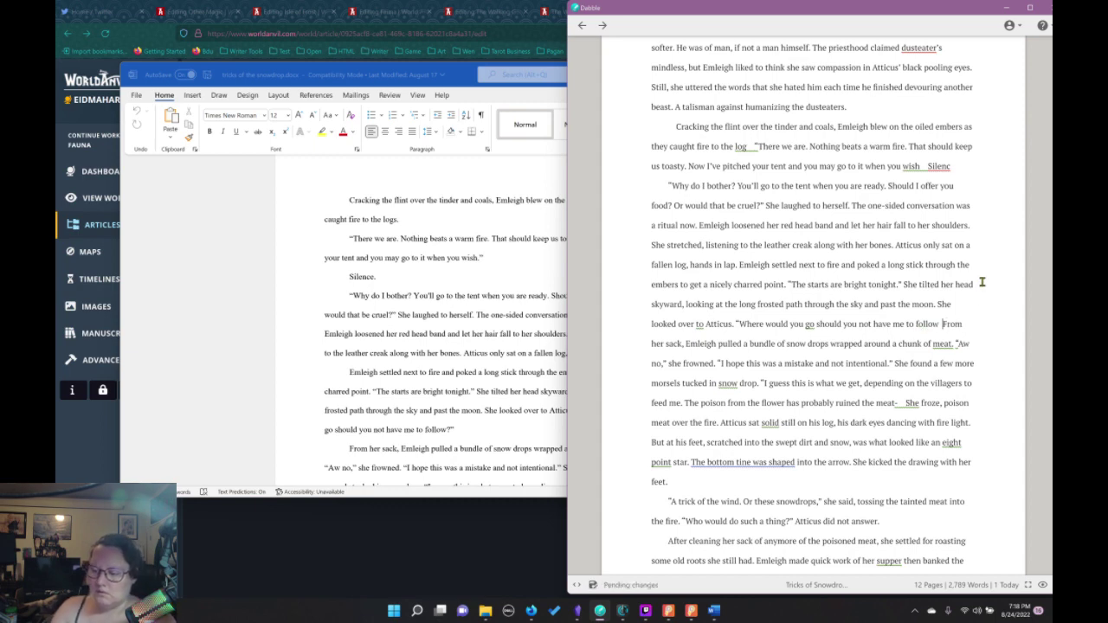
key("BackSpace")
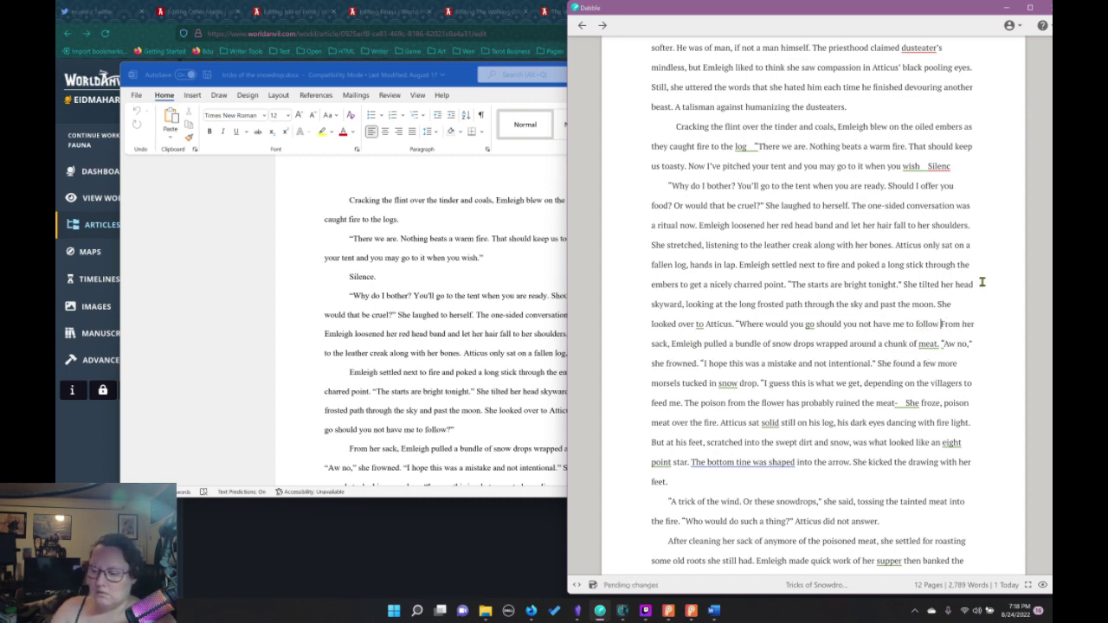
type("?\"")
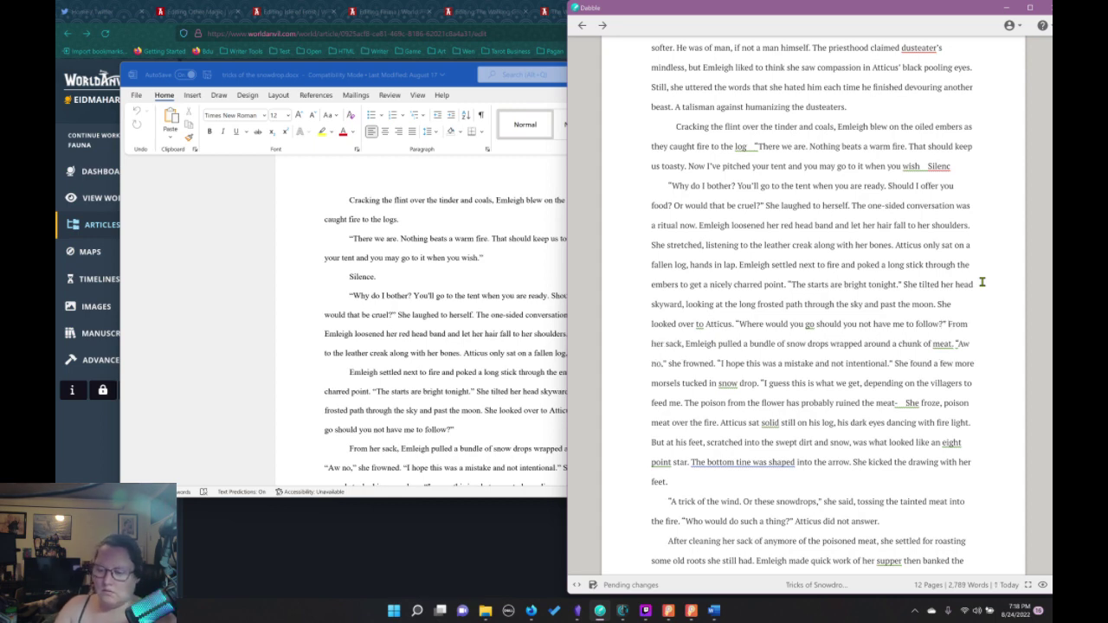
key("Return")
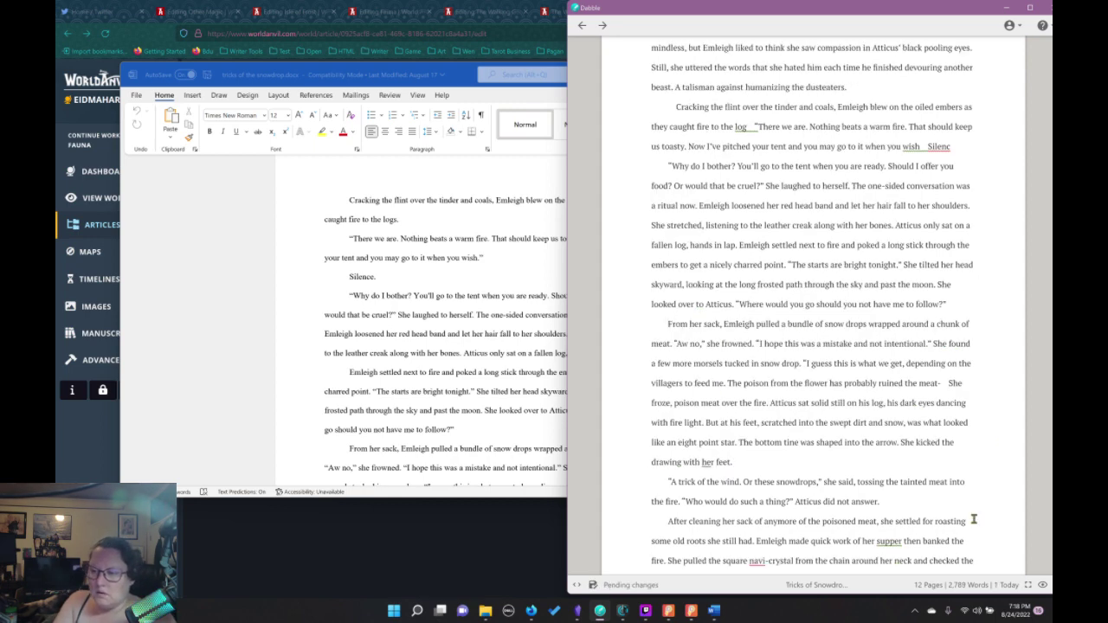
Following the Word original, start a new paragraph in Dabble at “She froze, poison meat over the fire.”
scroll(850, 459, "down", 3)
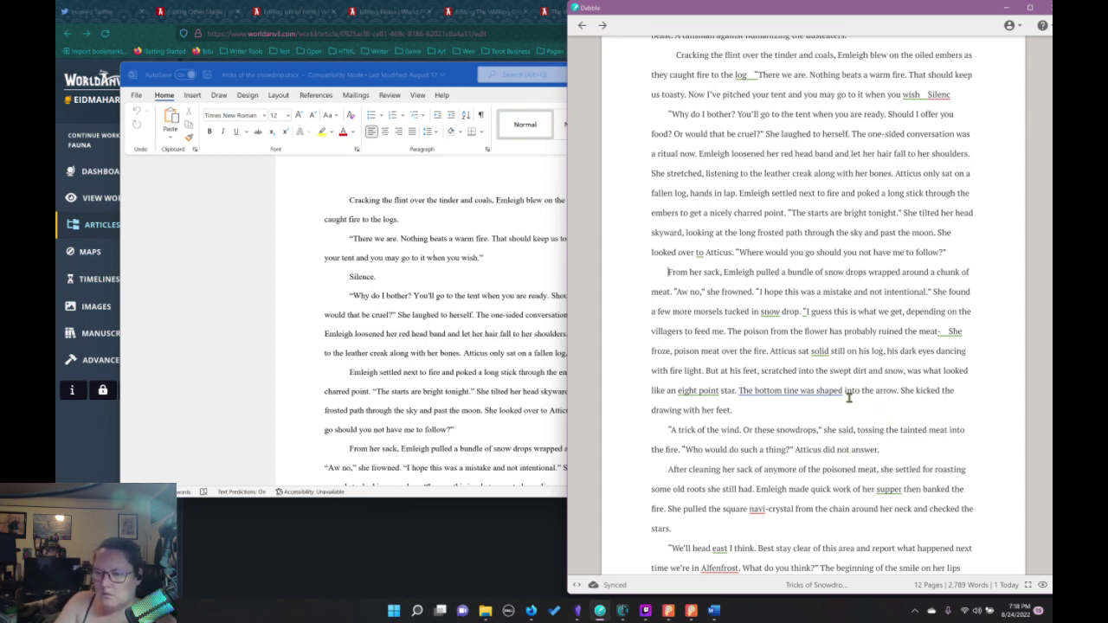
scroll(848, 399, "down", 3)
scroll(848, 399, "up", 2)
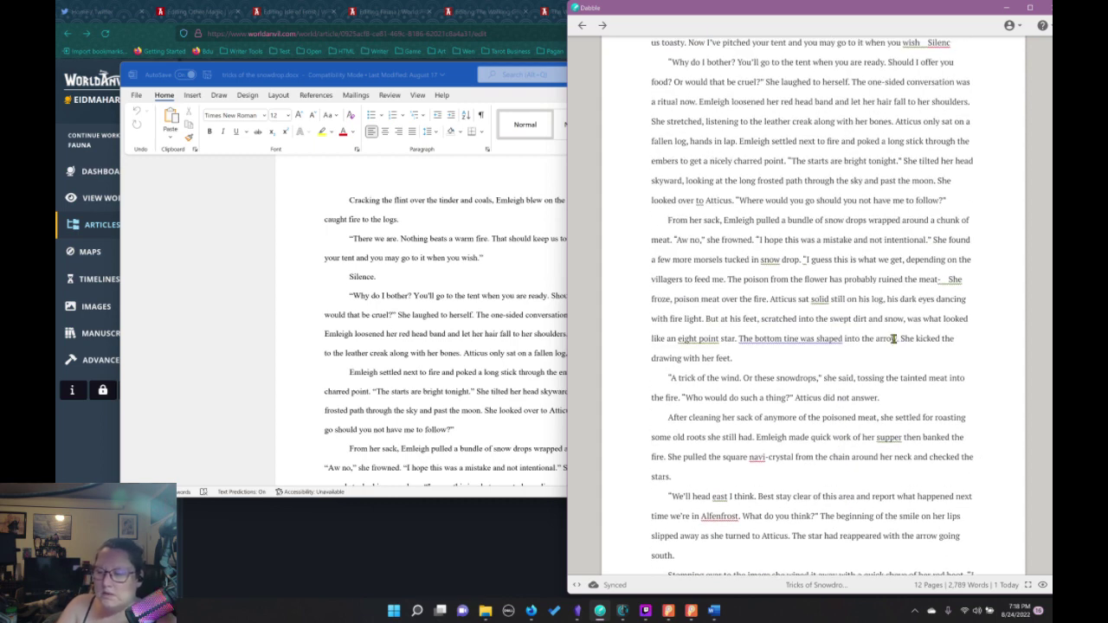
left_click(503, 420)
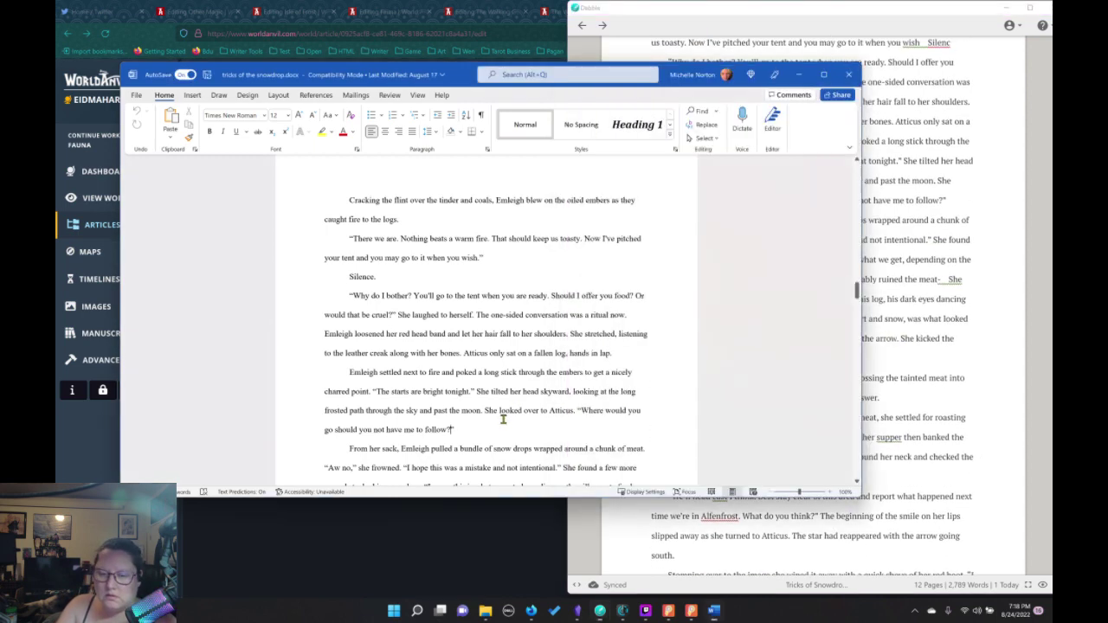
scroll(537, 419, "down", 3)
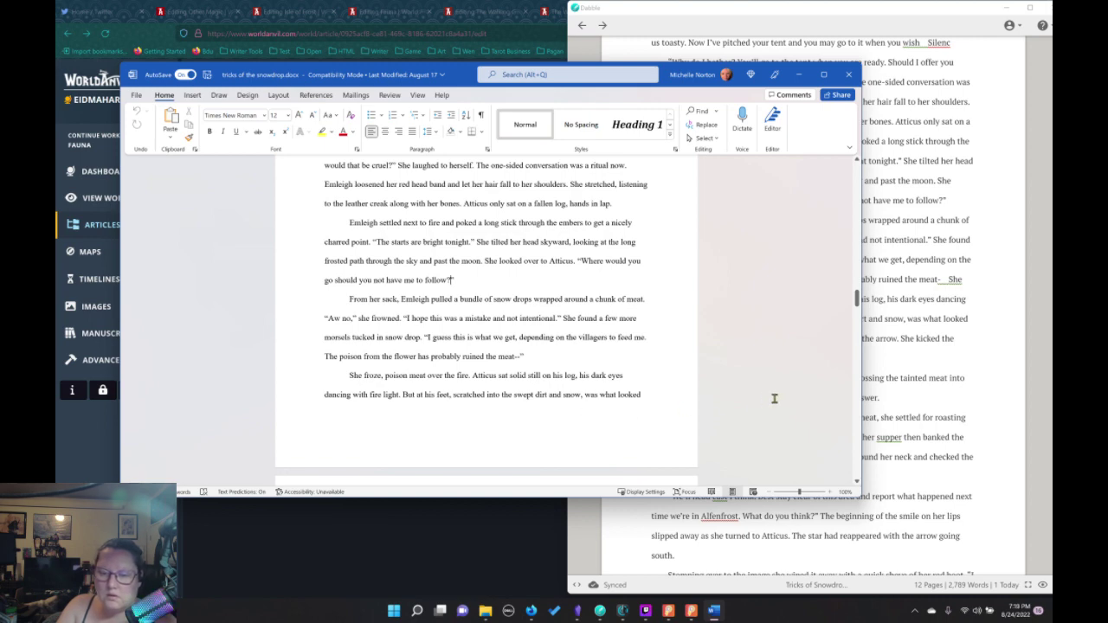
left_click(913, 357)
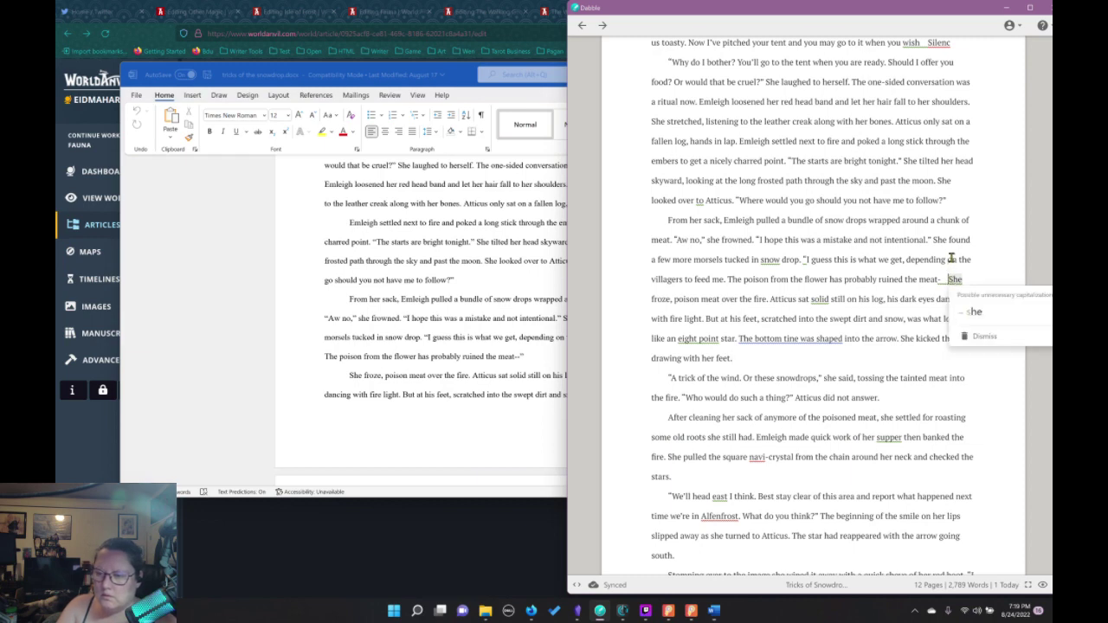
key("Return")
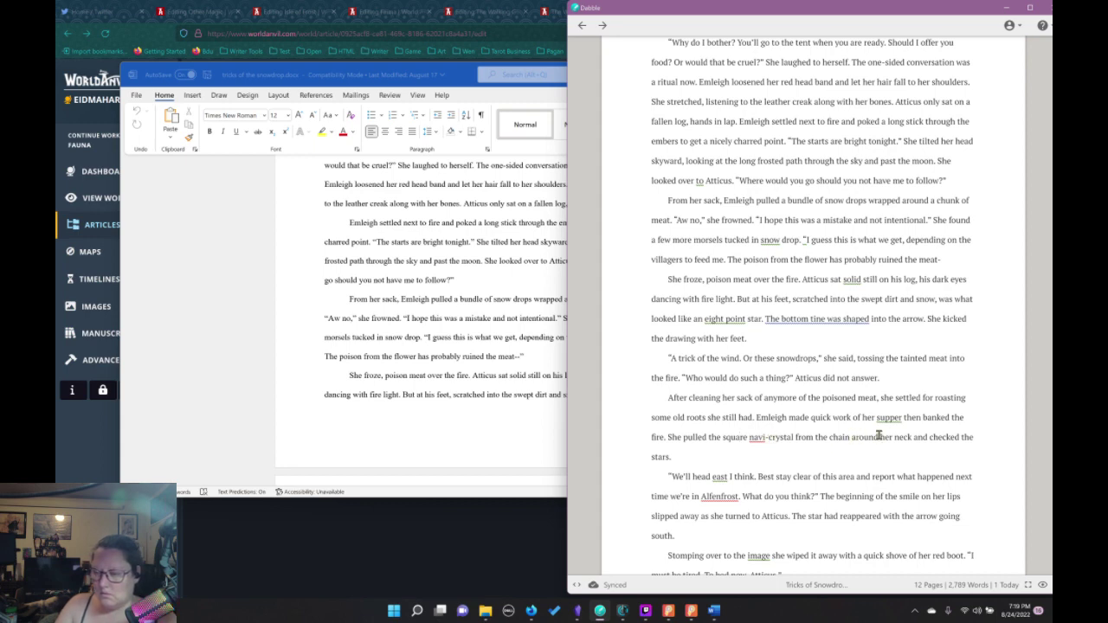
Read on through the campfire scene in Dabble and select the term “navi-crystal” in the passage about checking the stars
scroll(881, 436, "down", 1)
scroll(882, 437, "down", 3)
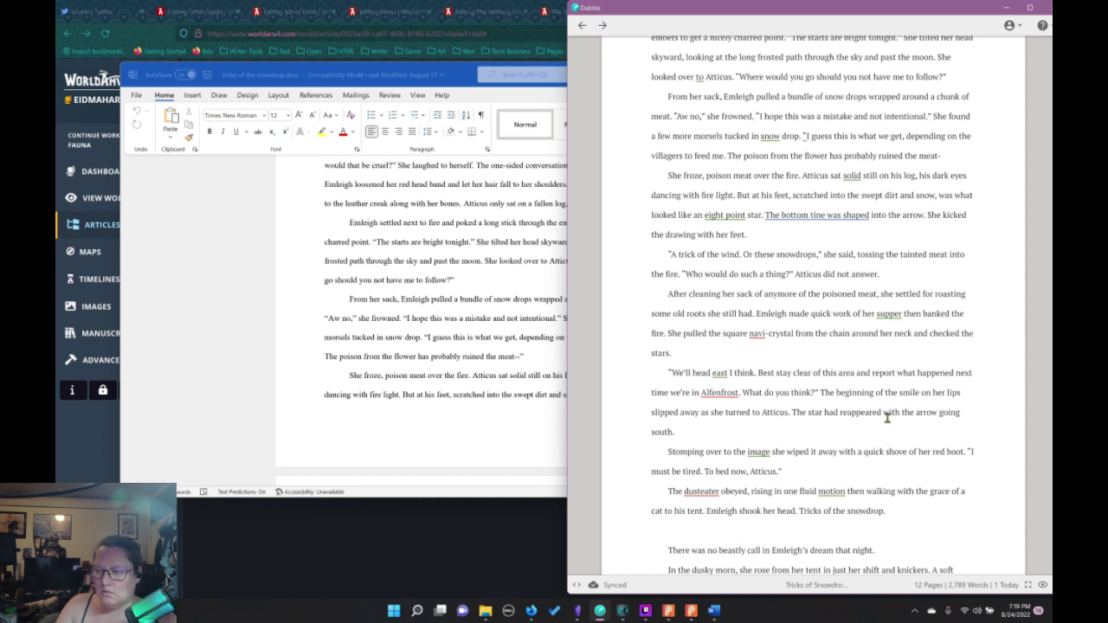
scroll(887, 418, "down", 4)
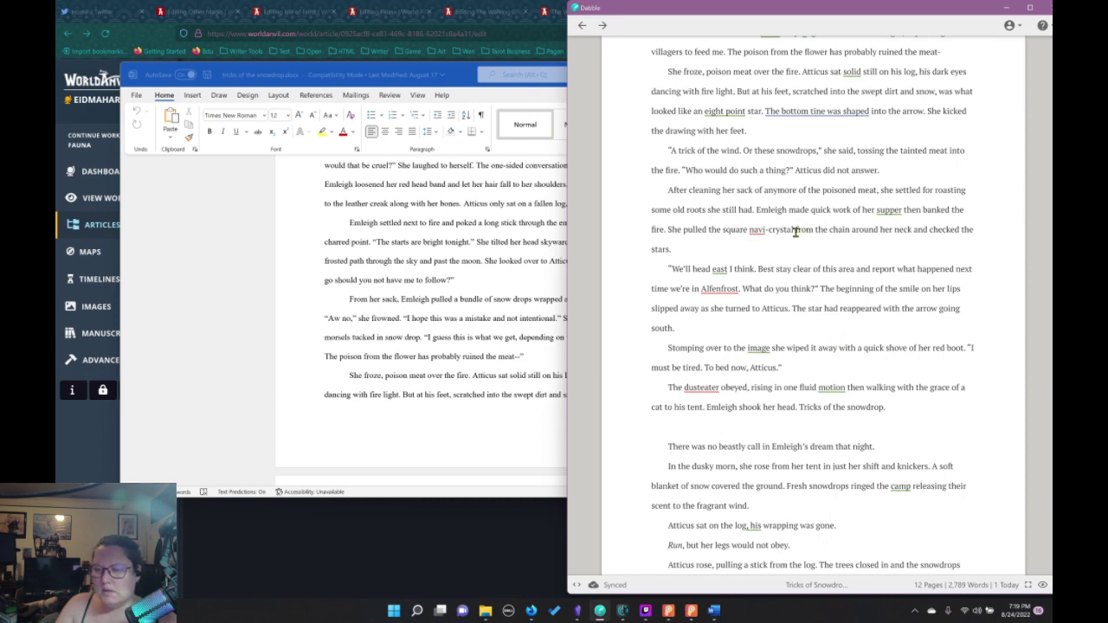
left_click_drag(796, 232, 750, 229)
right_click(750, 230)
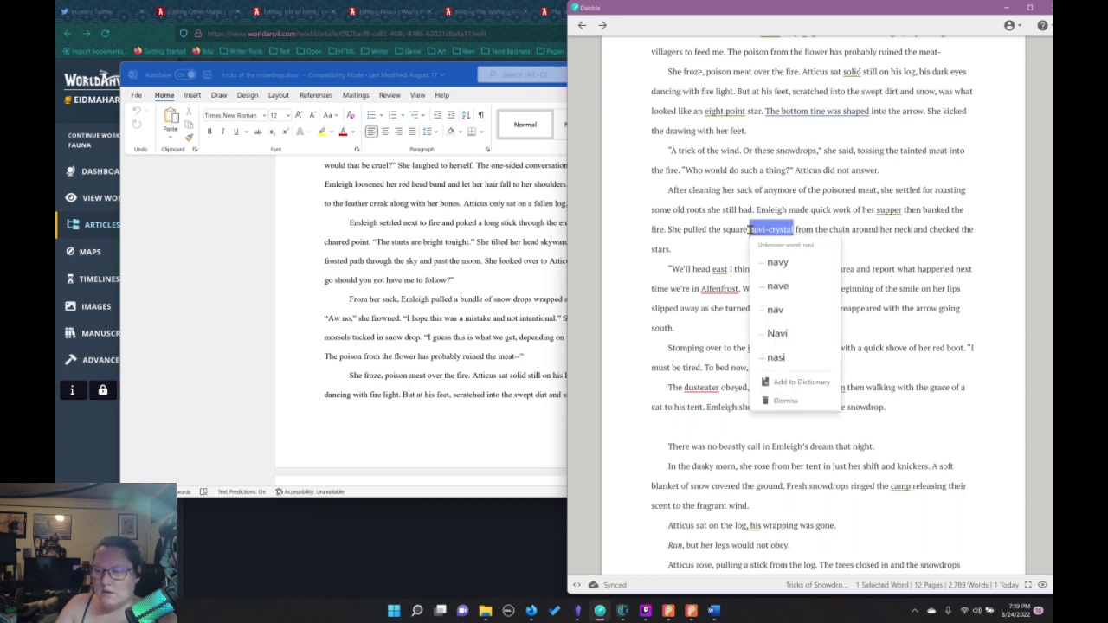
key("Escape")
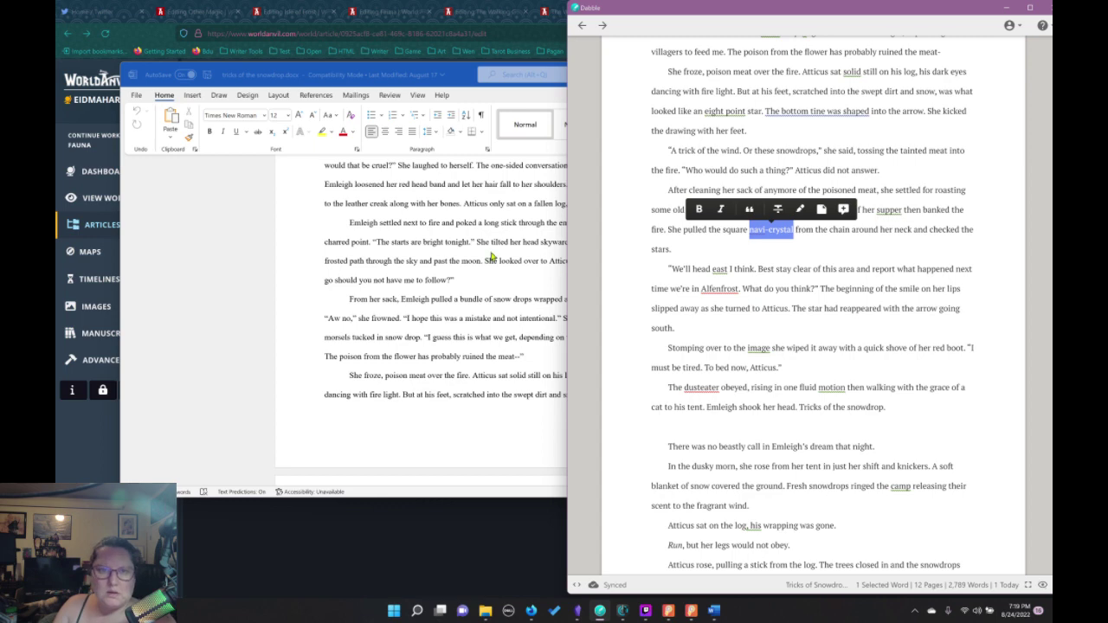
Switch to World Anvil, open the article list in a new tab, and open Magic Items from World Encyclopedia > Magic for editing
left_click(162, 31)
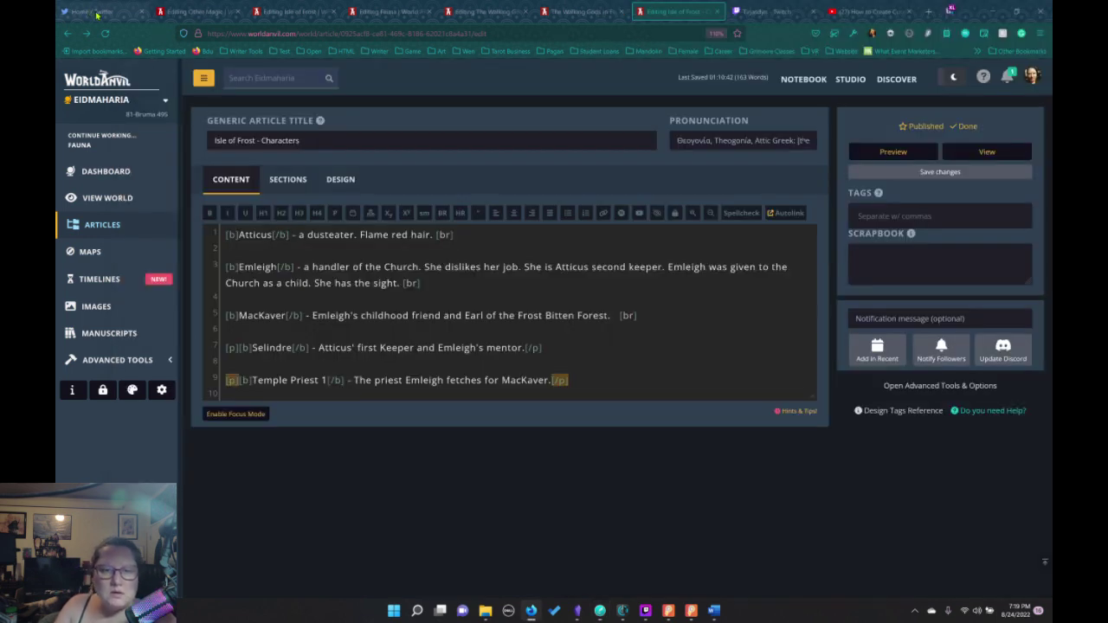
right_click(120, 227)
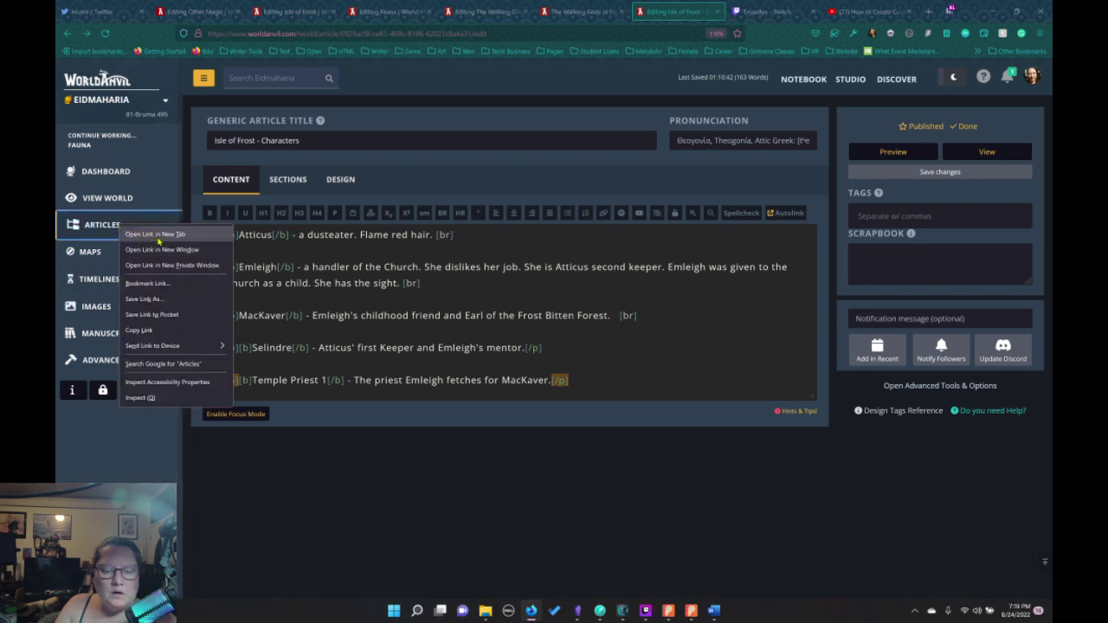
left_click(157, 235)
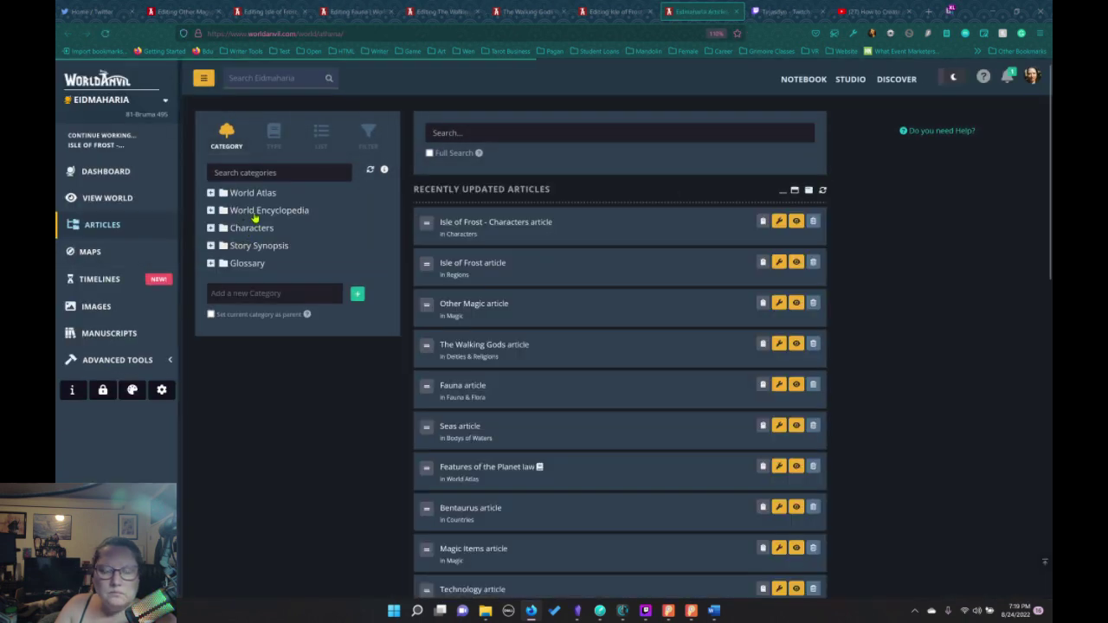
left_click(254, 215)
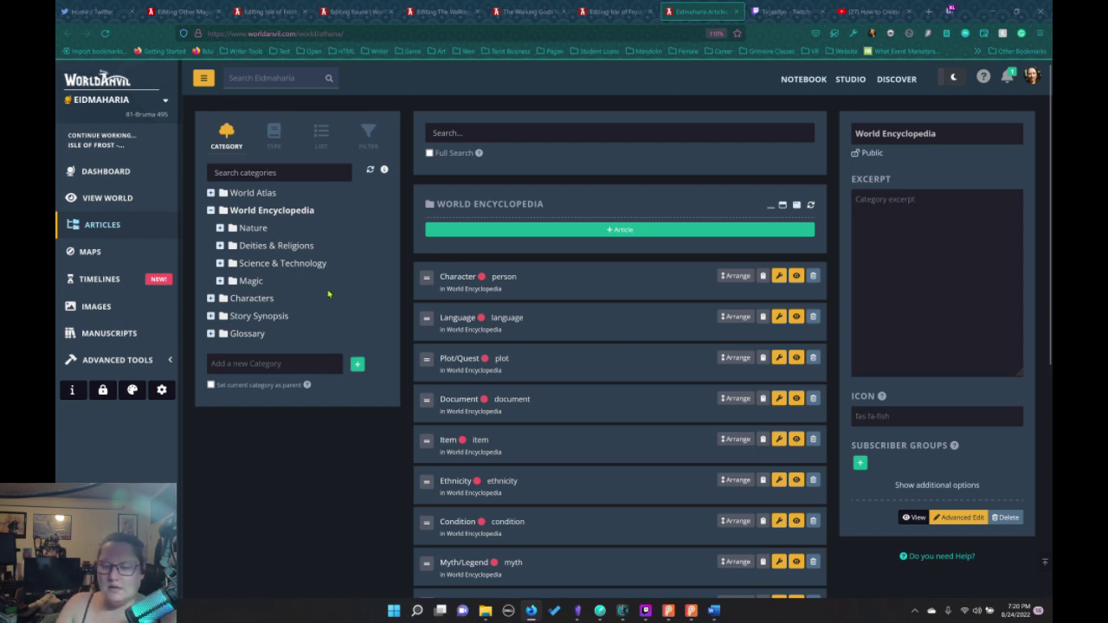
scroll(555, 445, "down", 3)
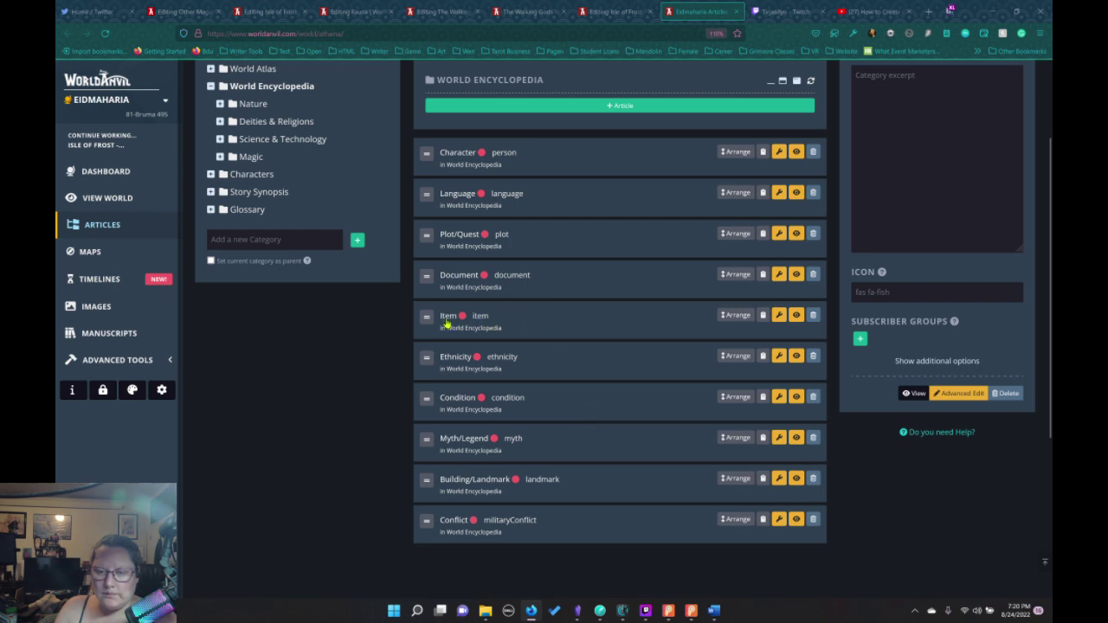
scroll(310, 333, "up", 3)
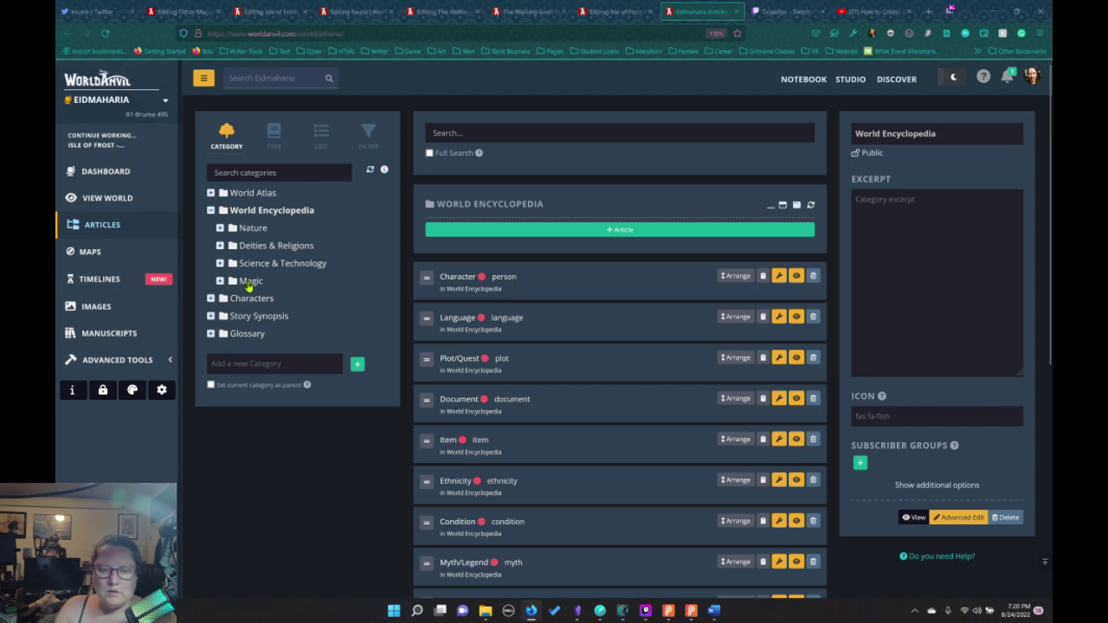
left_click(251, 283)
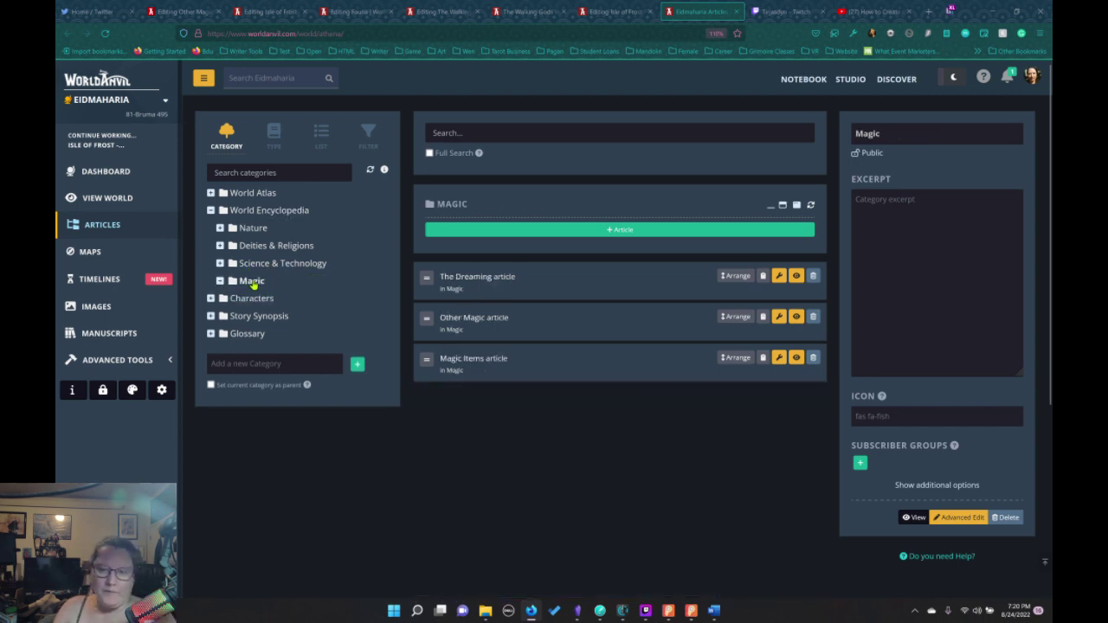
left_click(498, 362)
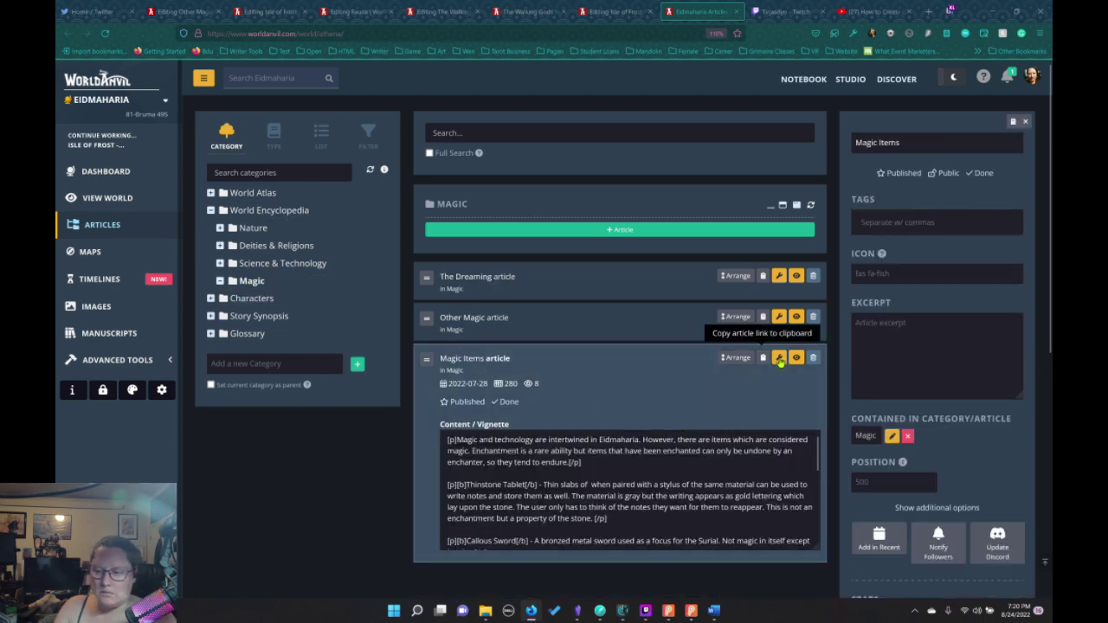
left_click(779, 359)
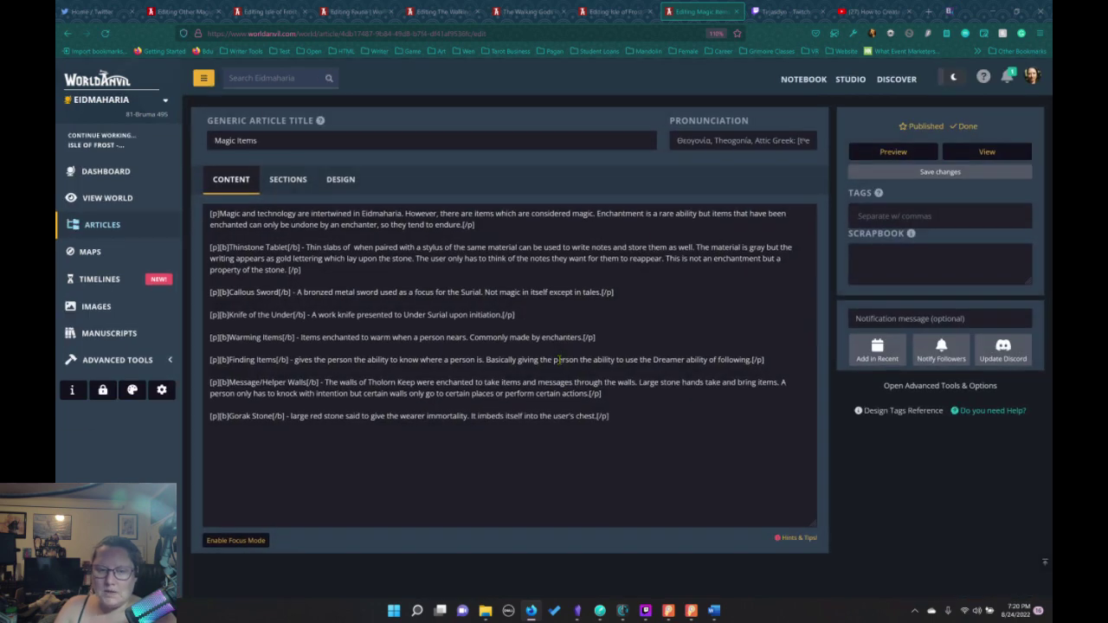
Add a new paragraph entry below Gorak Stone in the Magic Items content with the bold heading “navi-crystal”
scroll(465, 313, "down", 3)
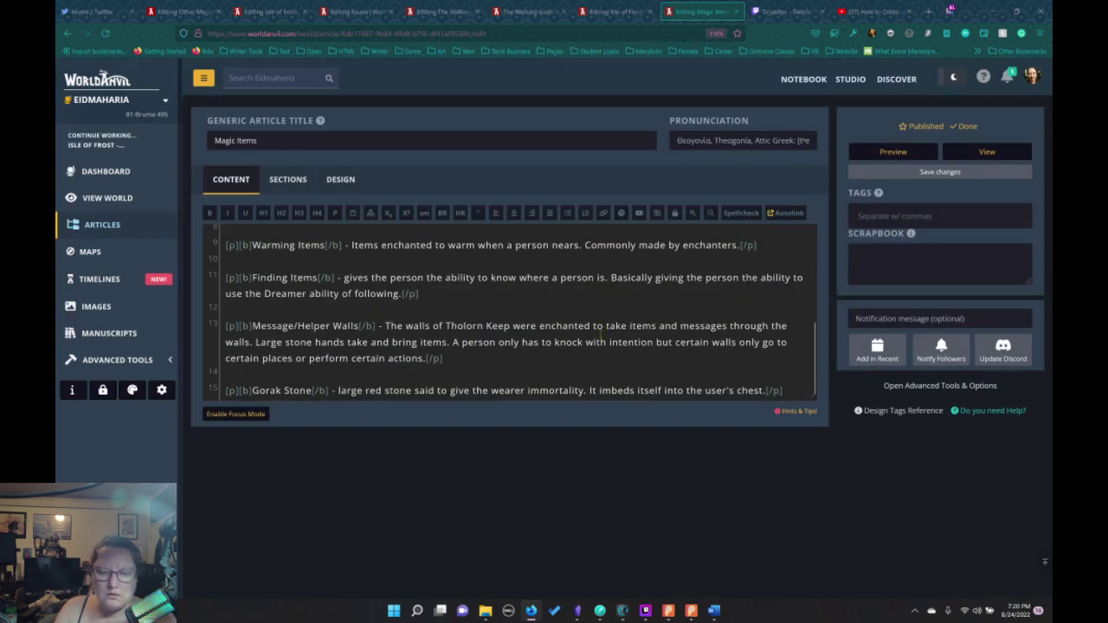
left_click(792, 383)
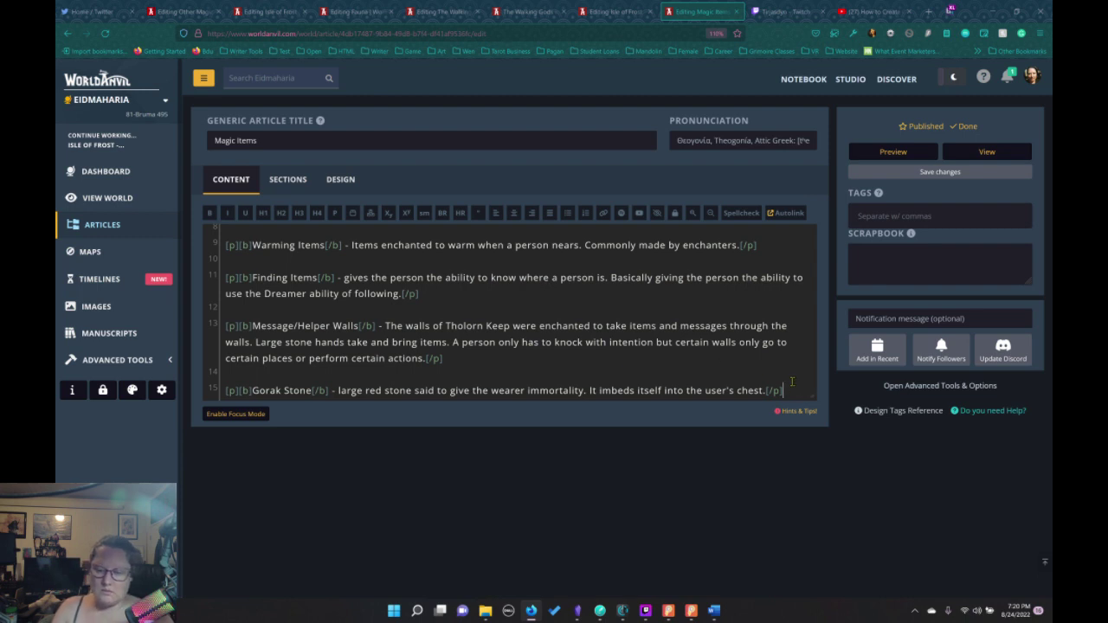
key("Return")
key("Return")
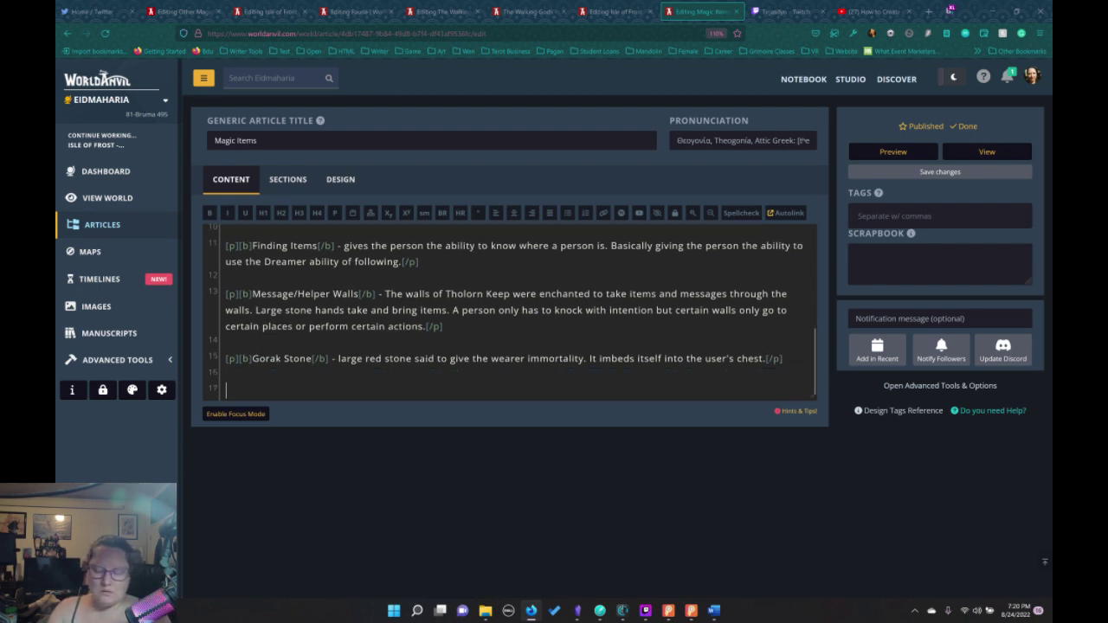
left_click(335, 213)
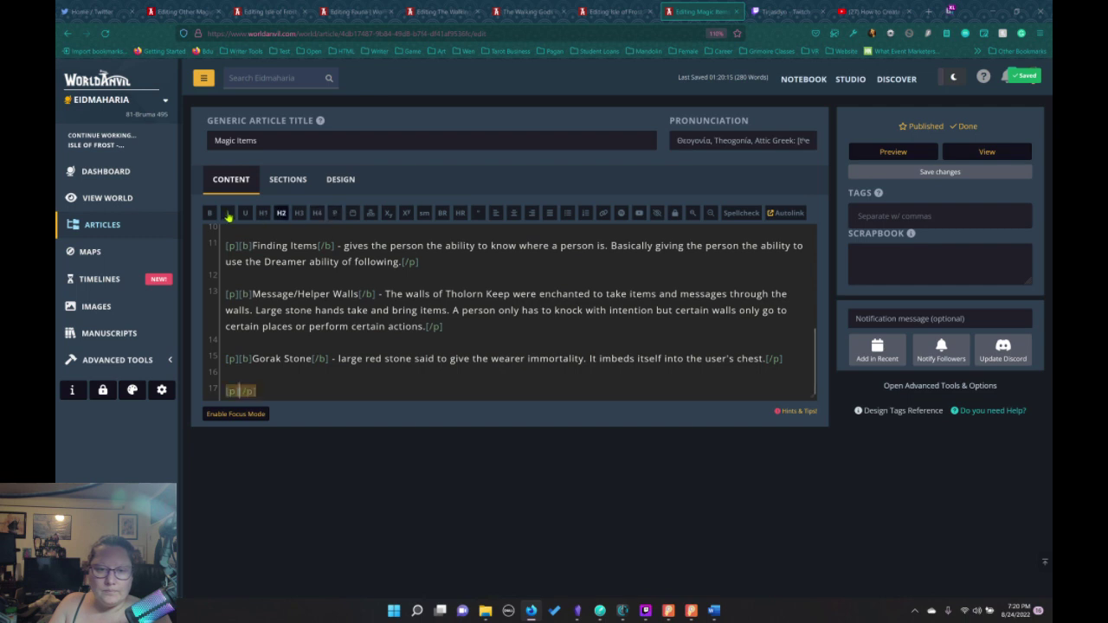
left_click(209, 213)
type("navi-crystal[/b")
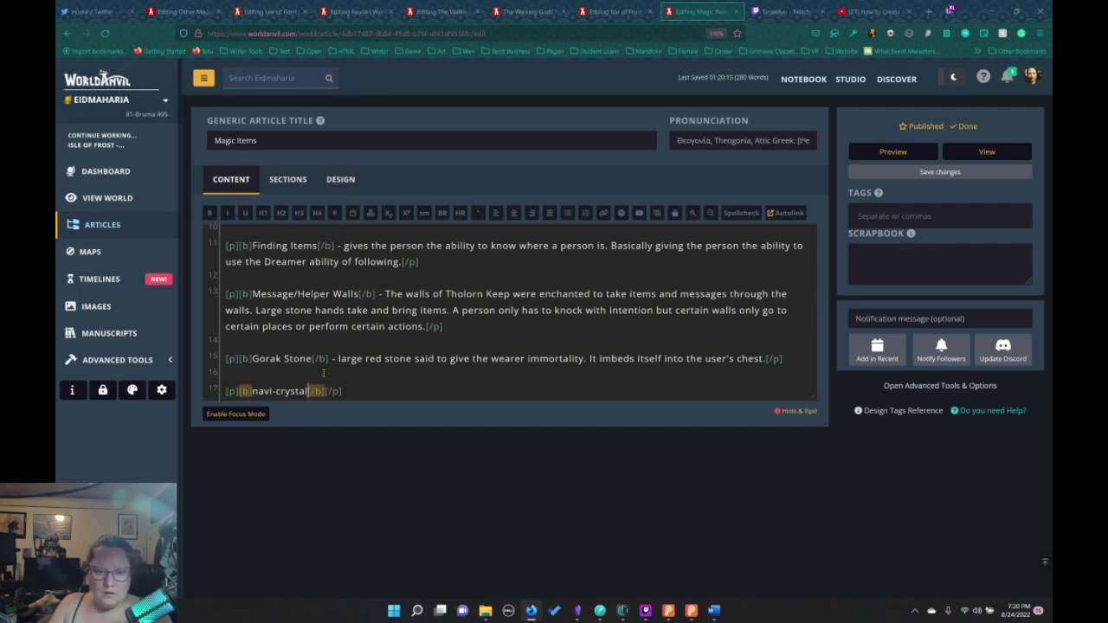
Capitalize the new entry's heading as “Navi-Crystal”
left_click(252, 392)
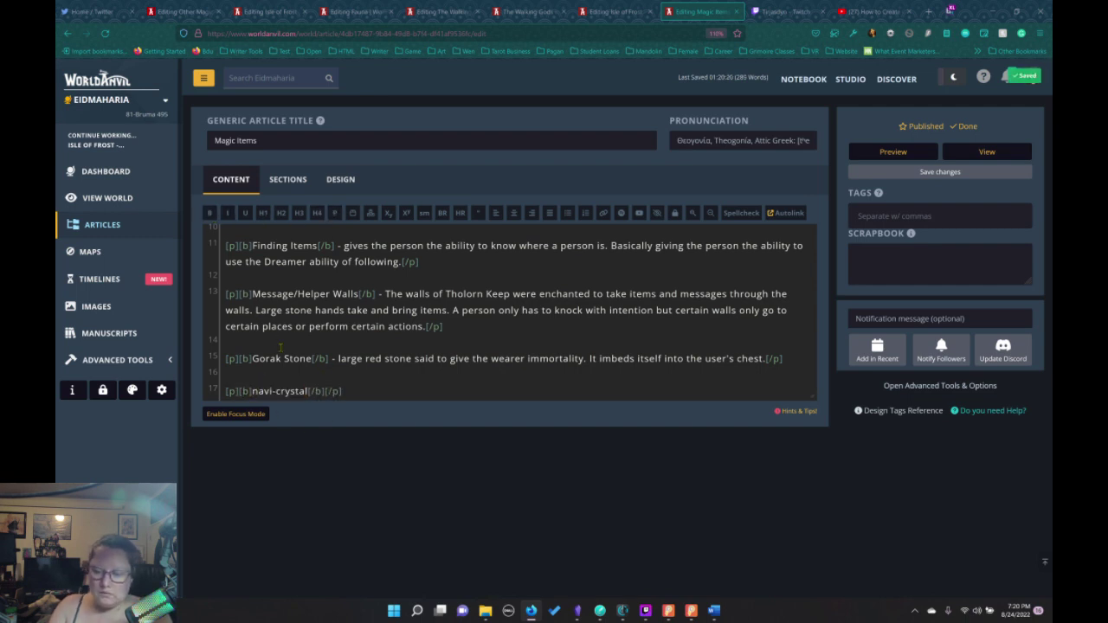
key("Delete")
type("N")
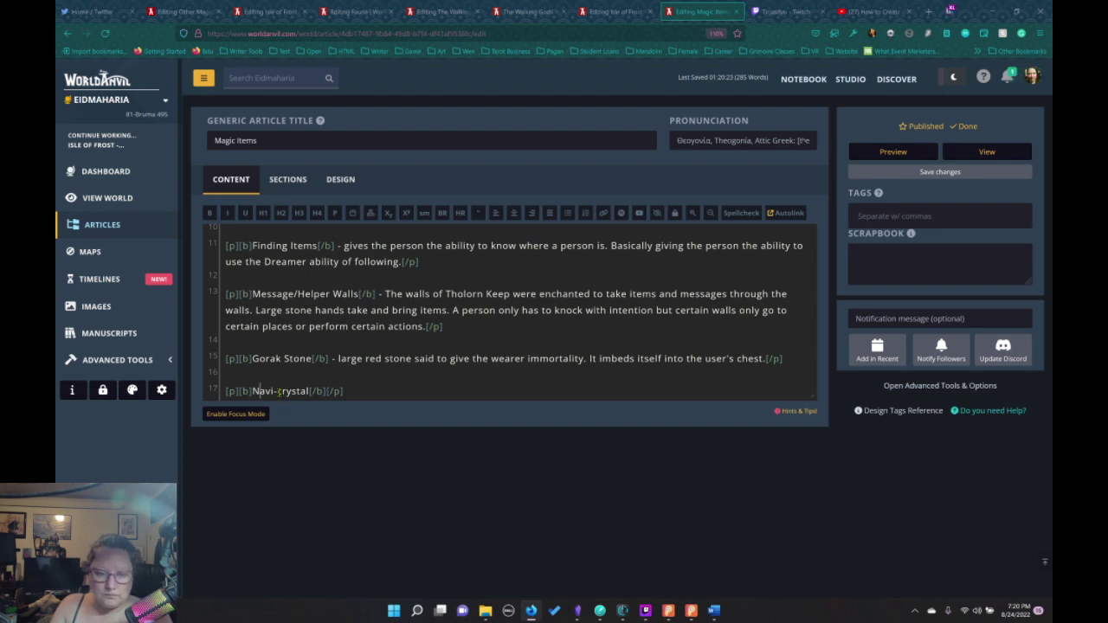
left_click(279, 392)
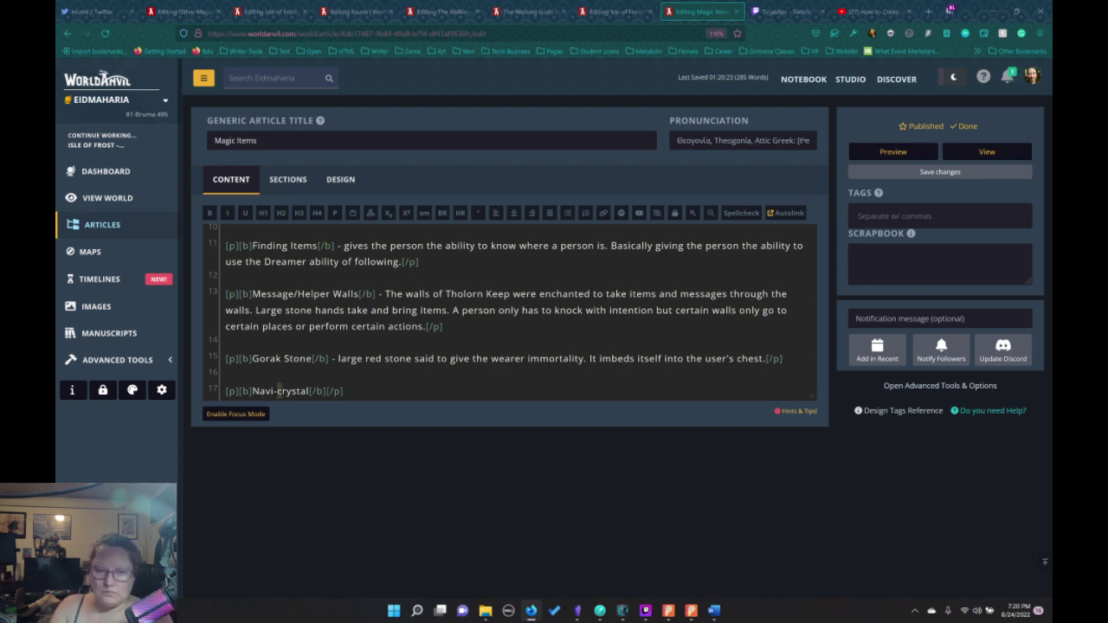
key("Delete")
type("C")
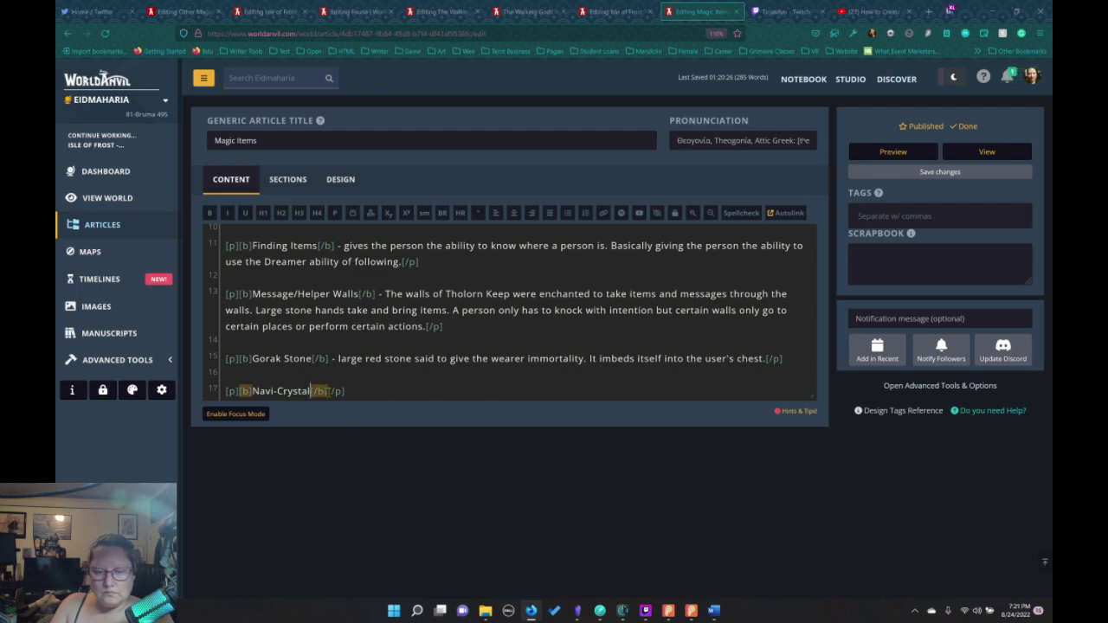
After the bold Navi-Crystal heading in Magic Items, add a dash and begin its description with “A crystal which will reflect stars”
key("Right")
key("Right")
key("Right")
key("Right")
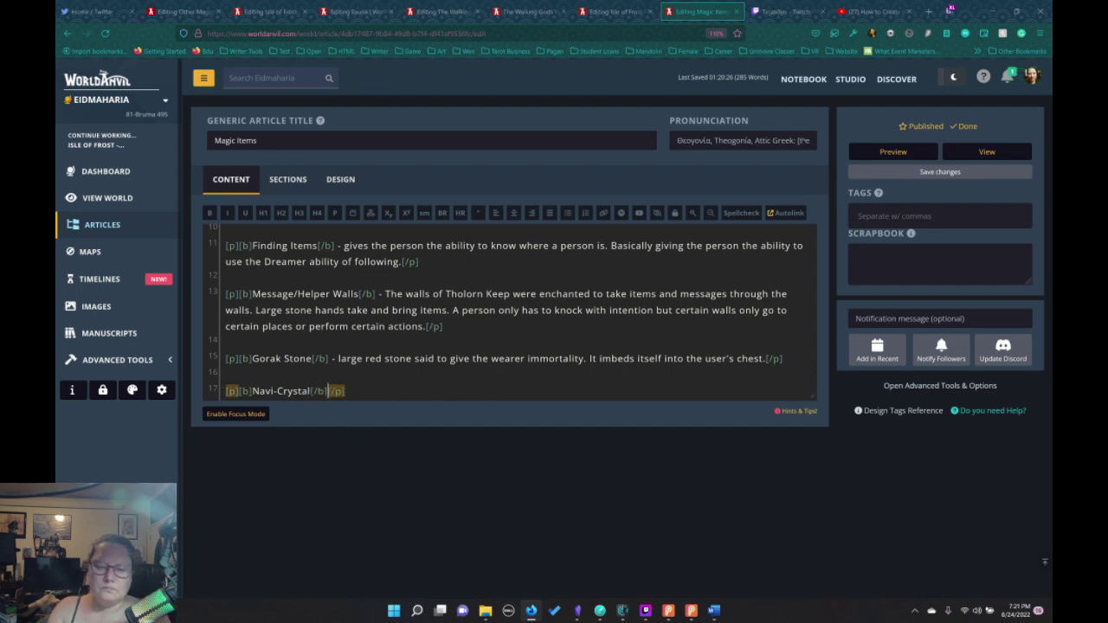
type("- ")
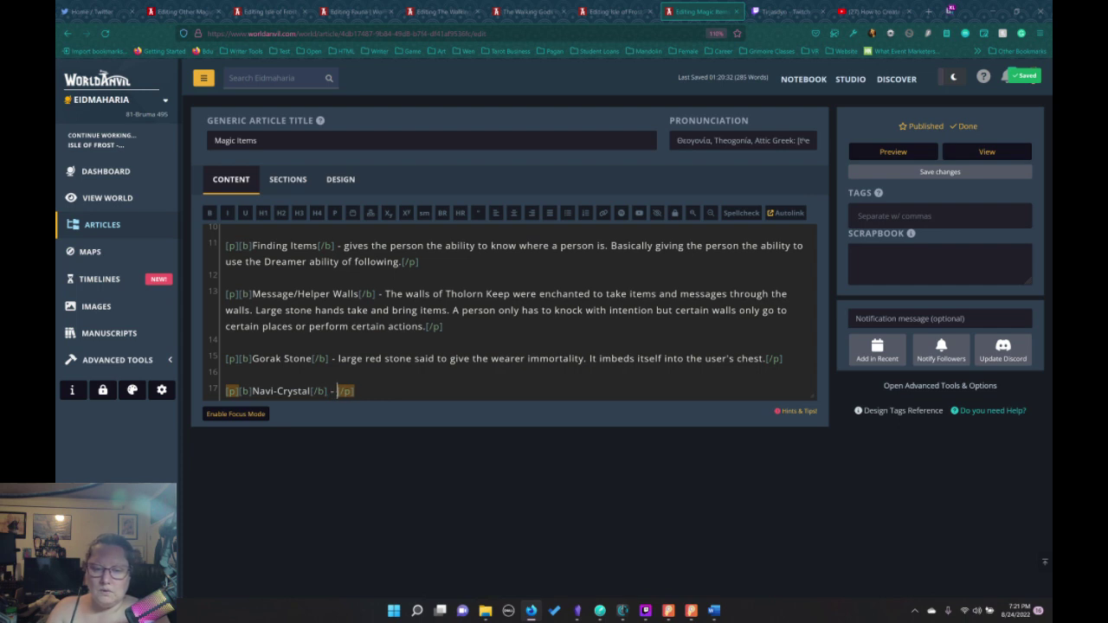
type("M")
key("BackSpace")
type("Ac")
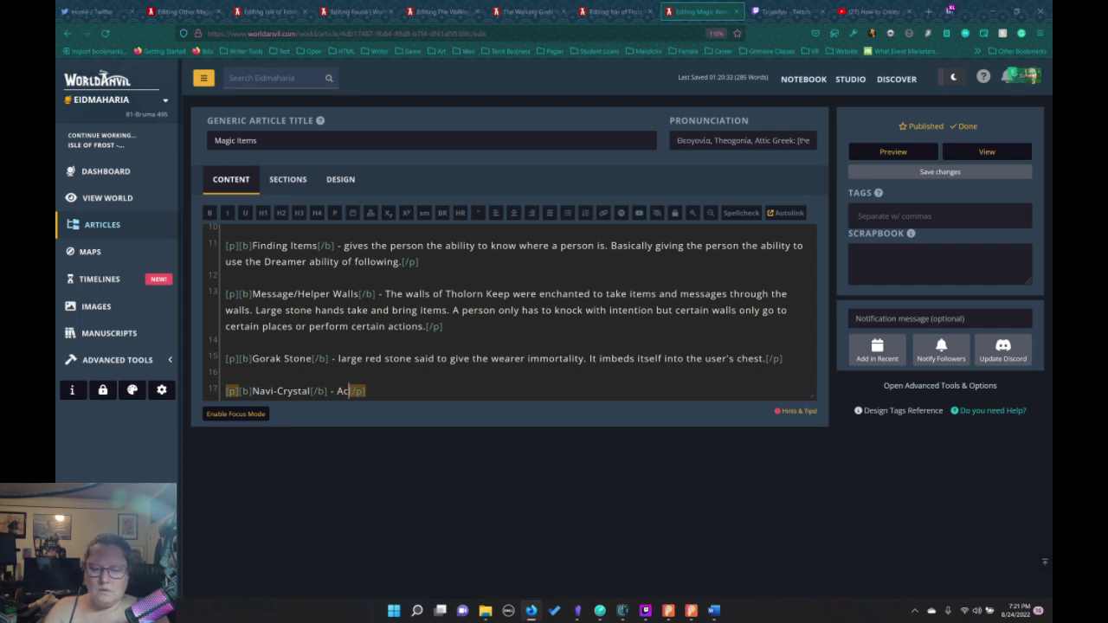
type("=")
key("BackSpace")
key("BackSpace")
key("BackSpace")
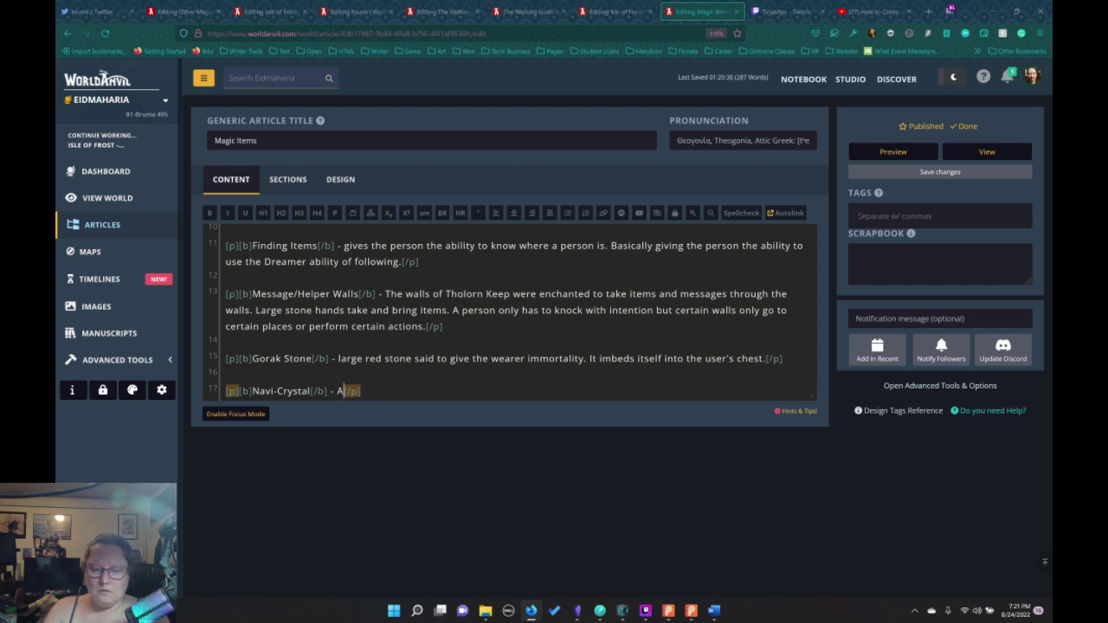
type("cgr")
key("BackSpace")
key("BackSpace")
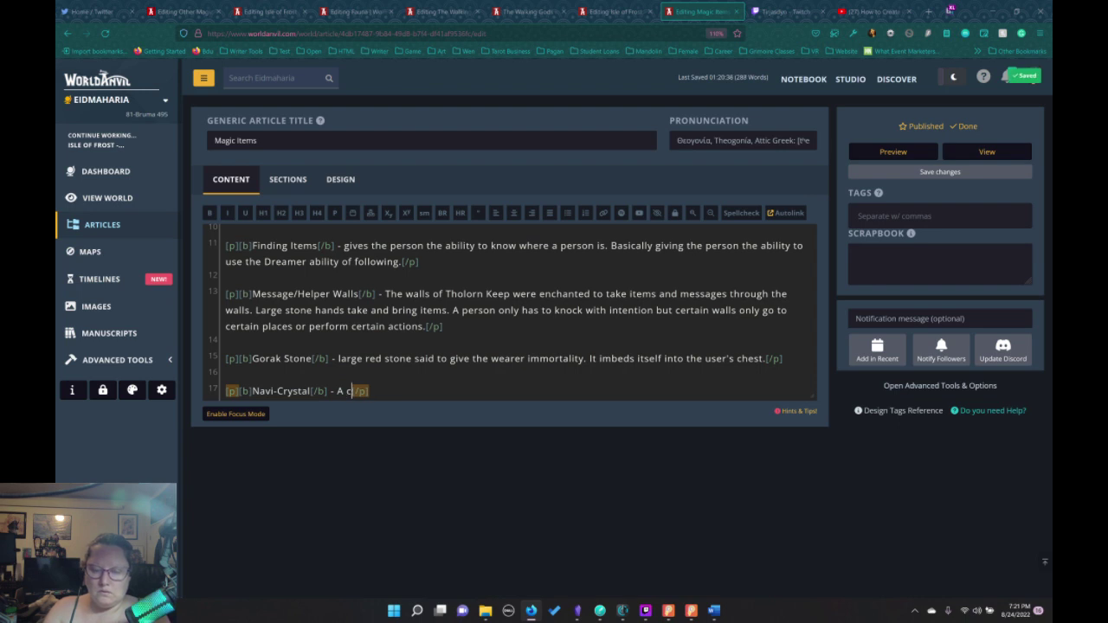
type("rystak")
key("BackSpace")
key("BackSpace")
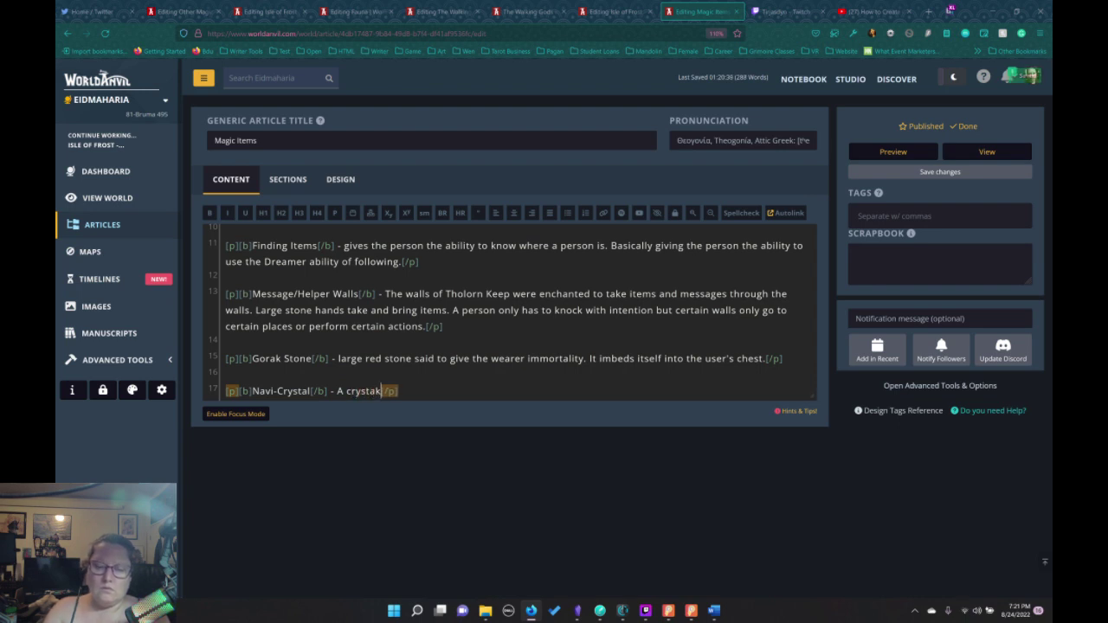
type("l w")
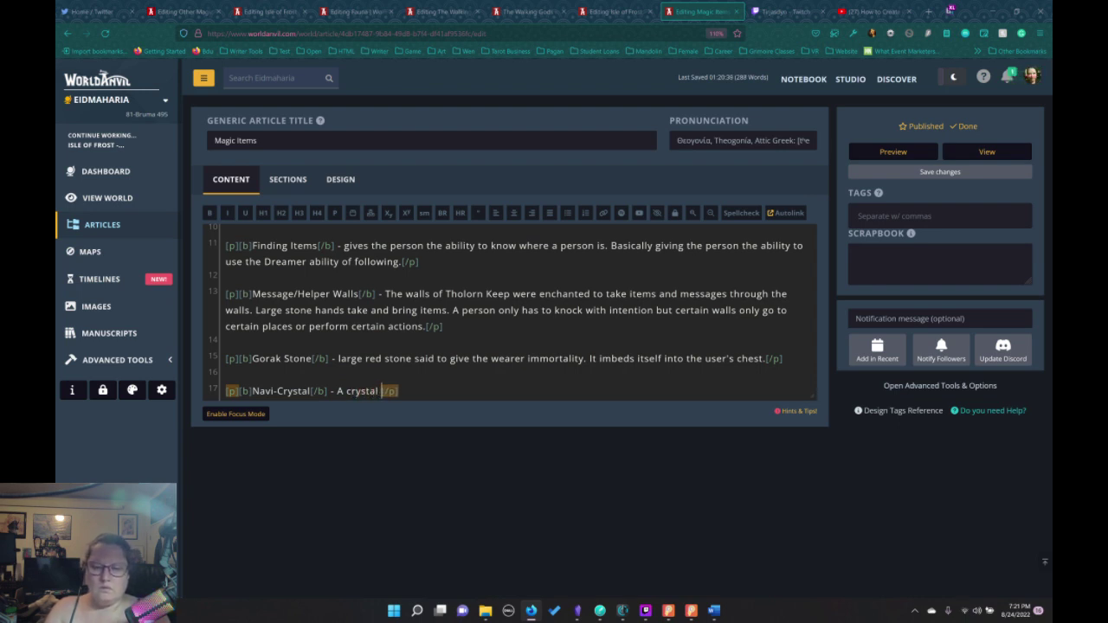
type("hich will re")
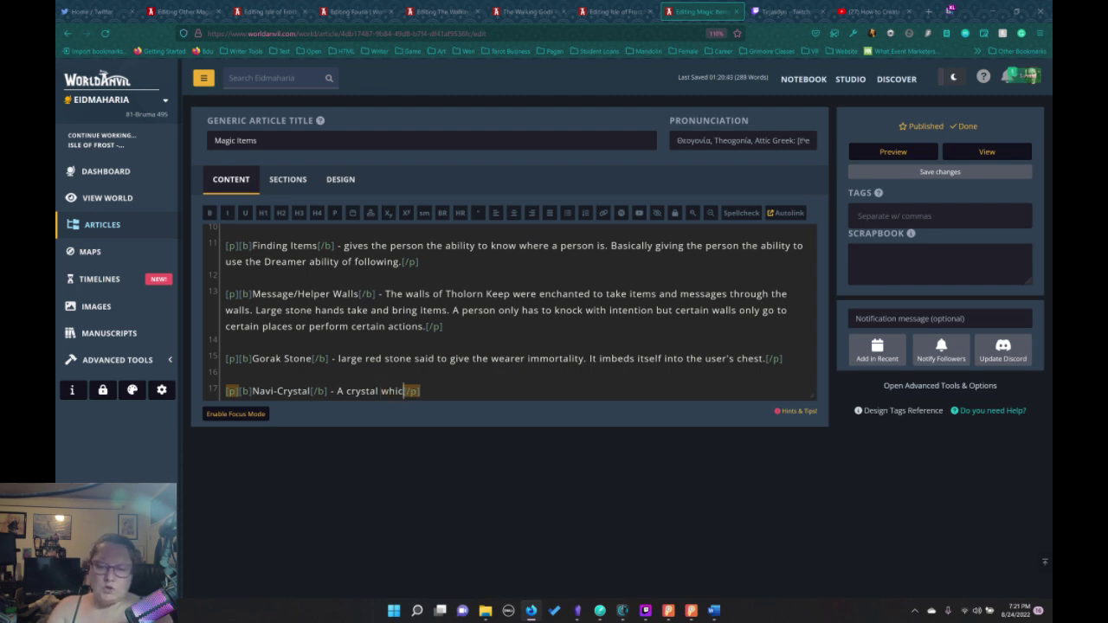
type("flect")
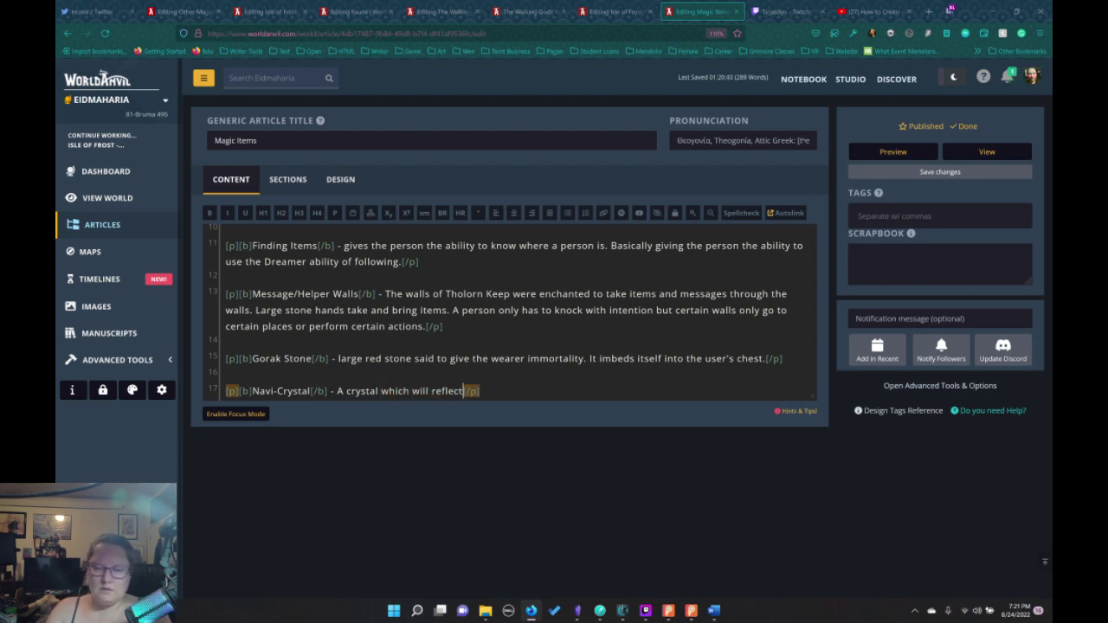
type(" stars ")
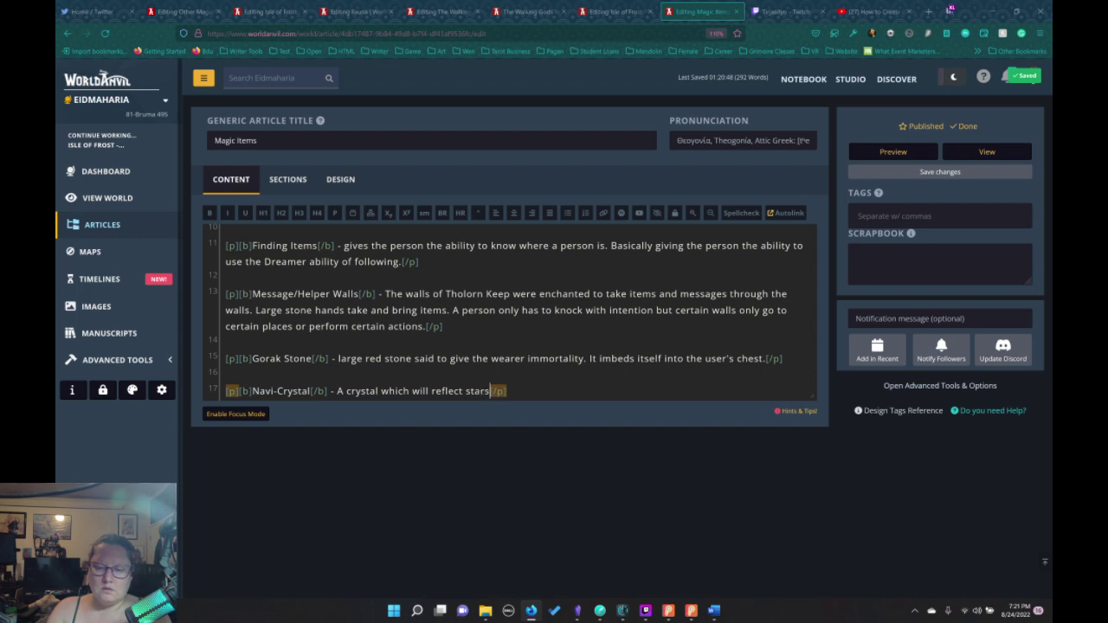
Complete the Navi-Crystal description with “from the sky to below it, even on a cloudy day.”, leaving no trailing space
type("from the sky ")
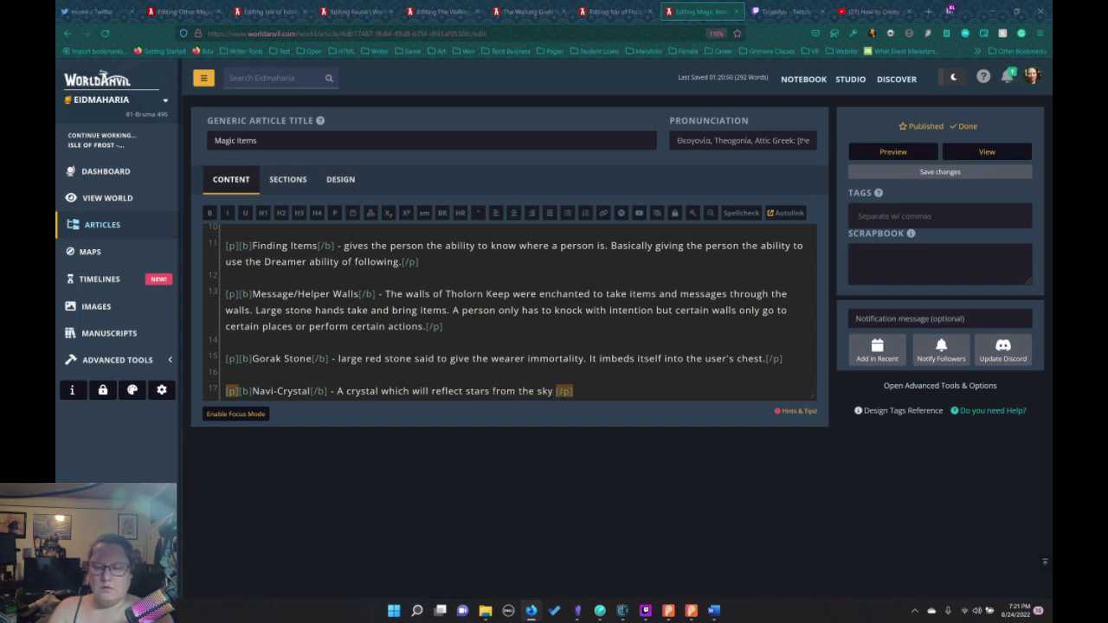
type("to ")
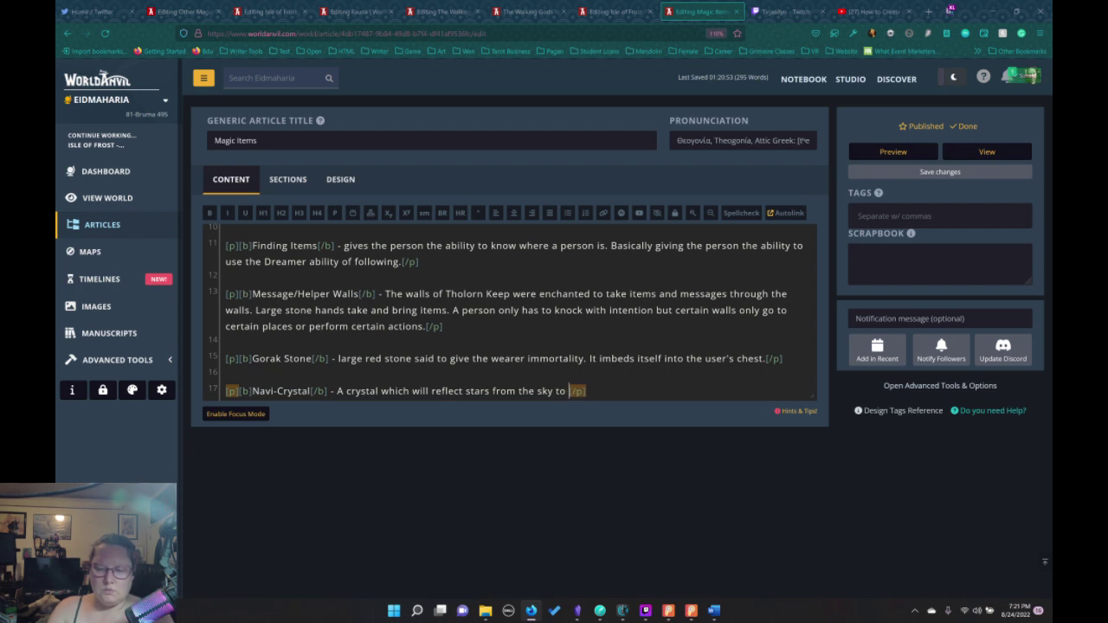
type("below")
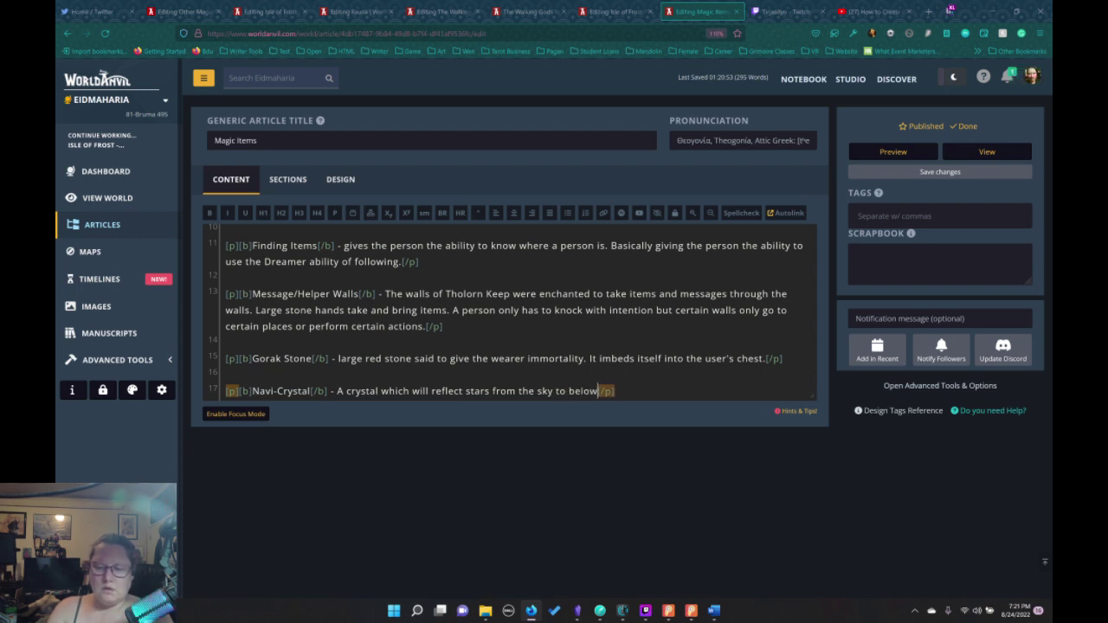
type(" it, even on on")
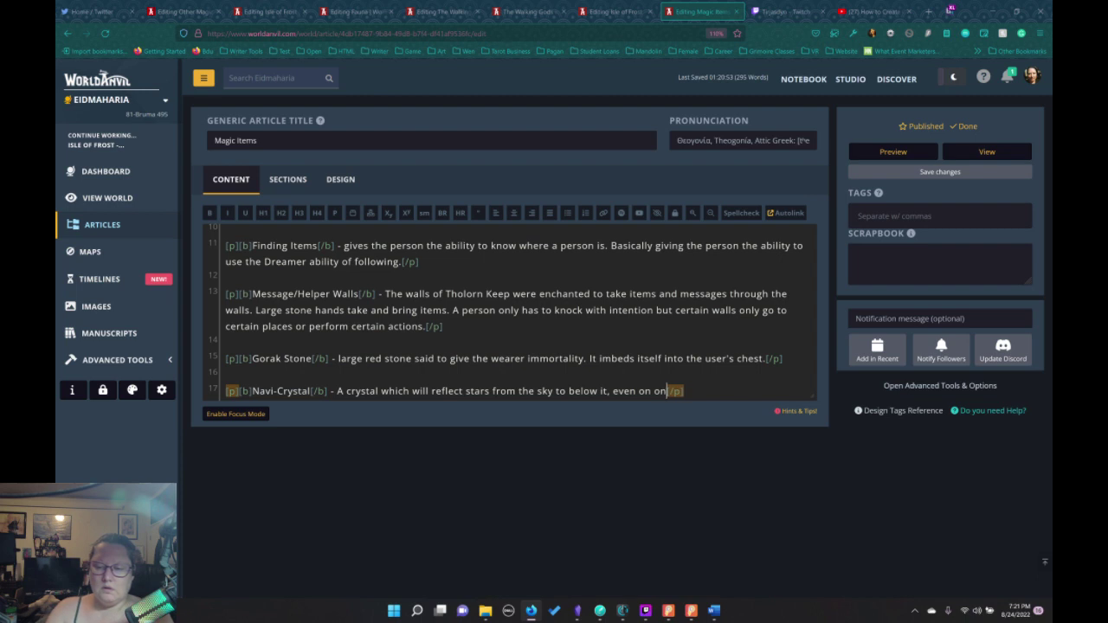
key("BackSpace")
type("a clou")
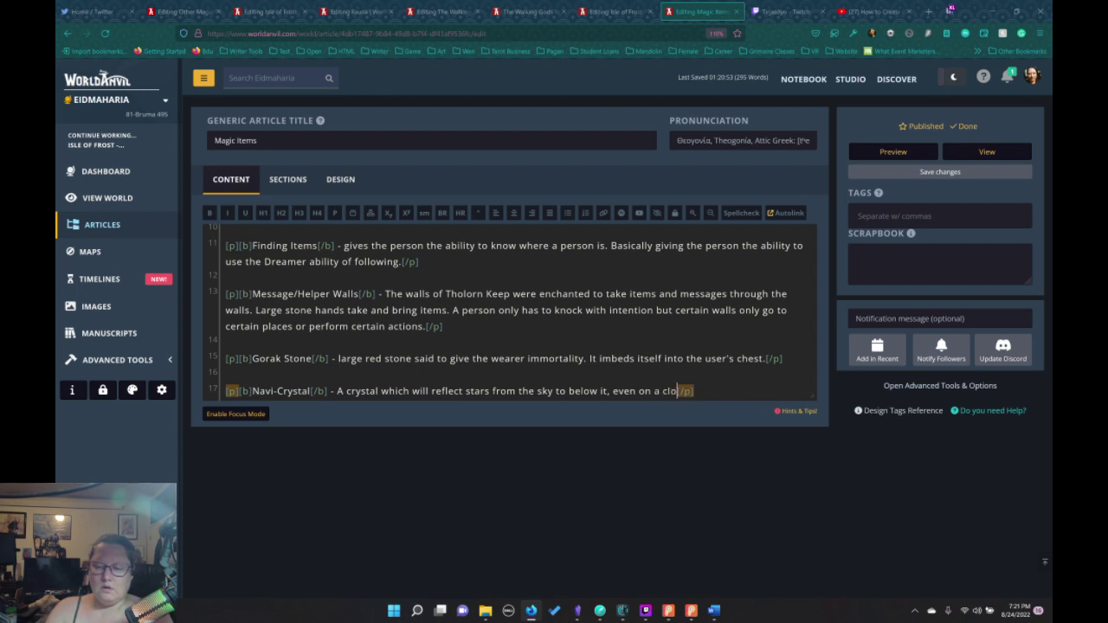
type("dy day.")
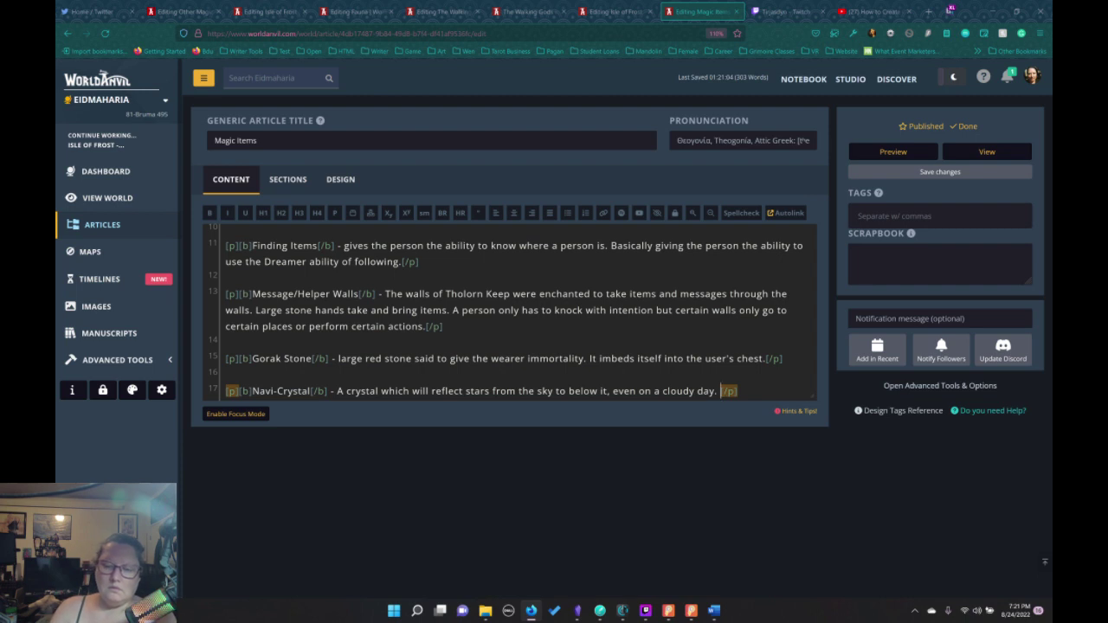
key("BackSpace")
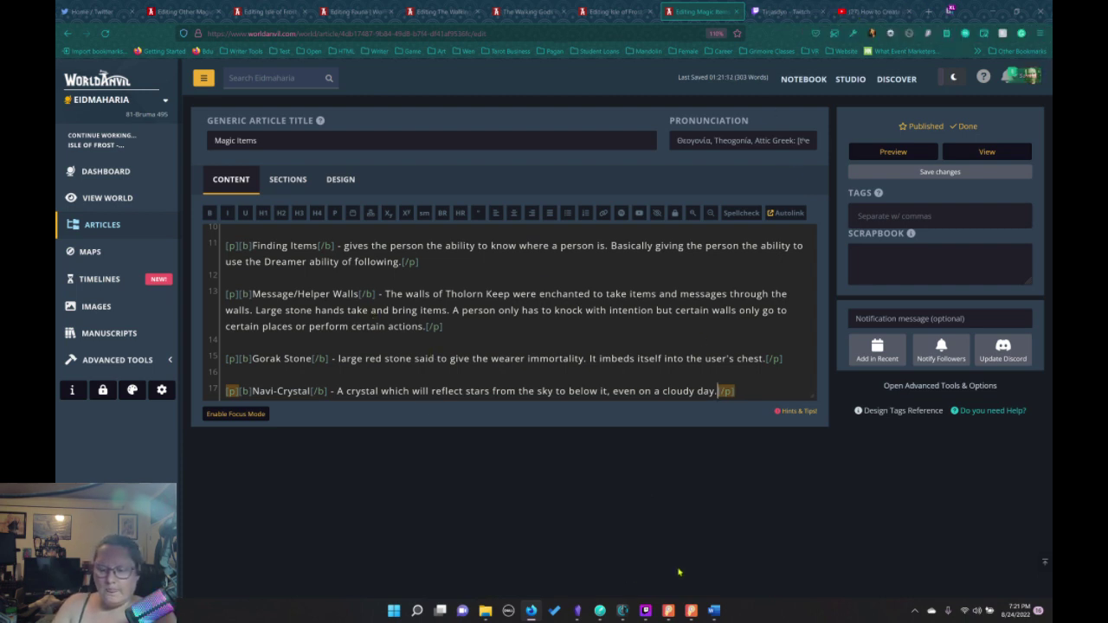
Switch to Dabble and read on from the dream scene through the frost wolf encounter to the start of the MacKaver scene
left_click(599, 611)
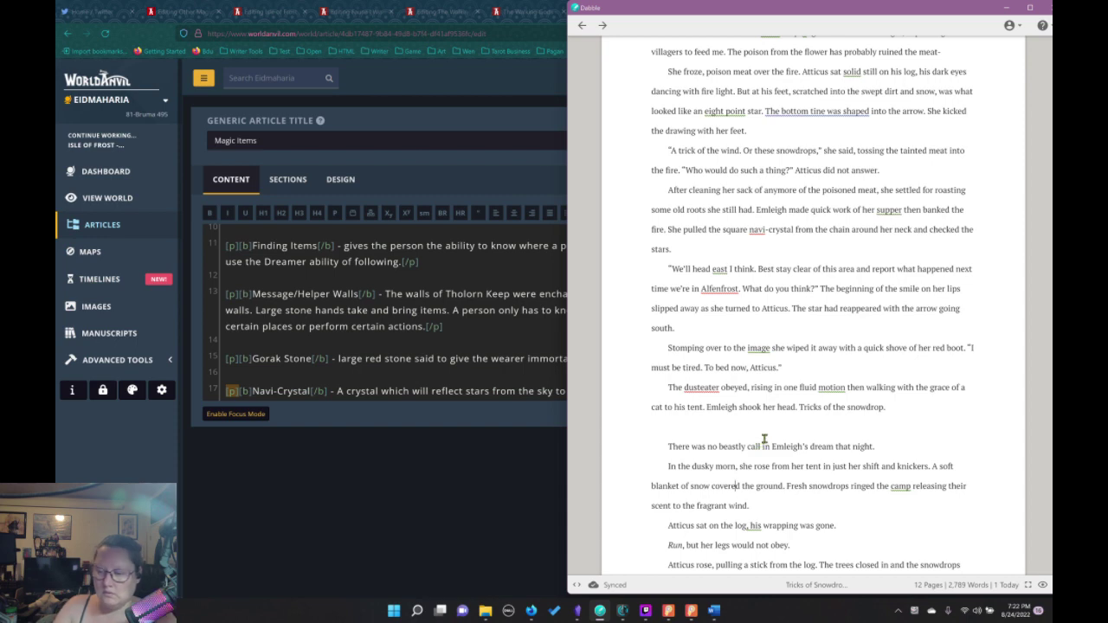
scroll(816, 422, "down", 3)
scroll(815, 422, "down", 3)
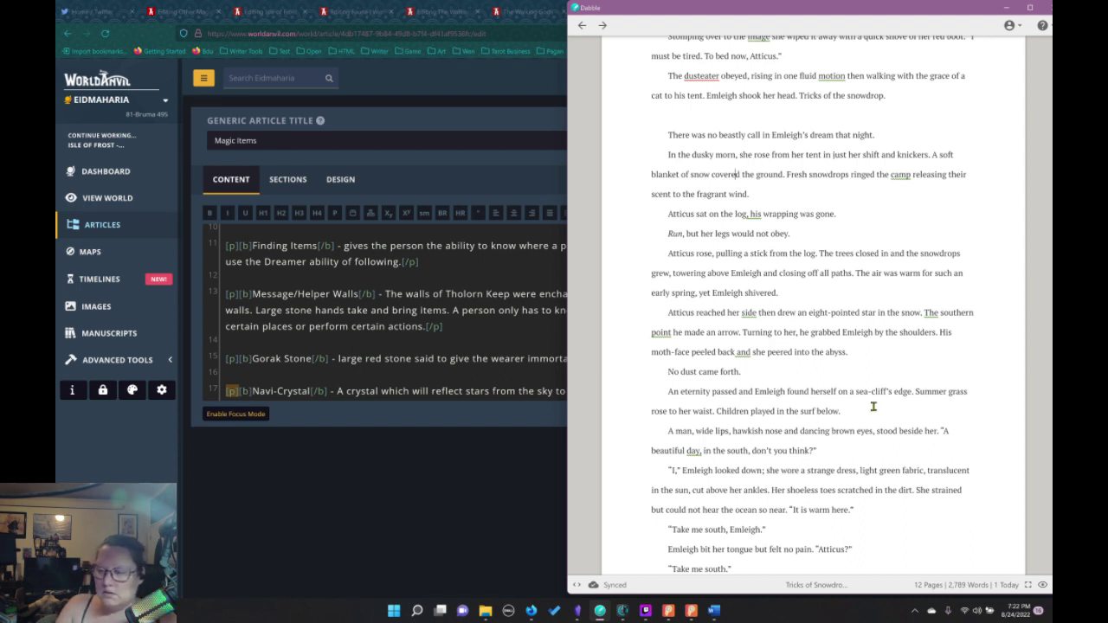
scroll(875, 406, "down", 2)
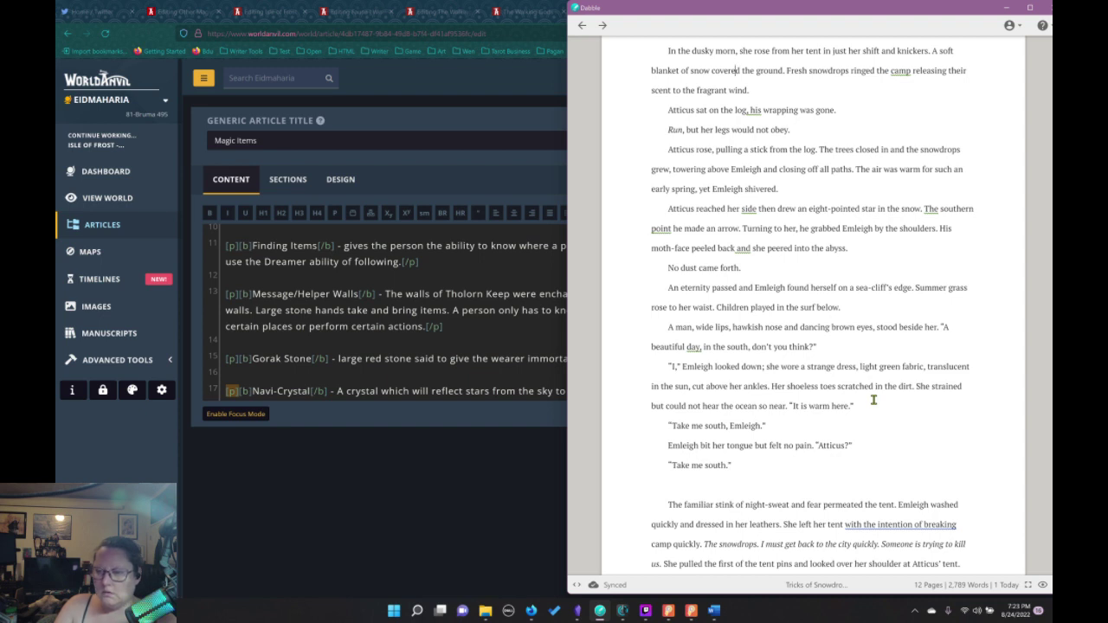
scroll(874, 400, "down", 3)
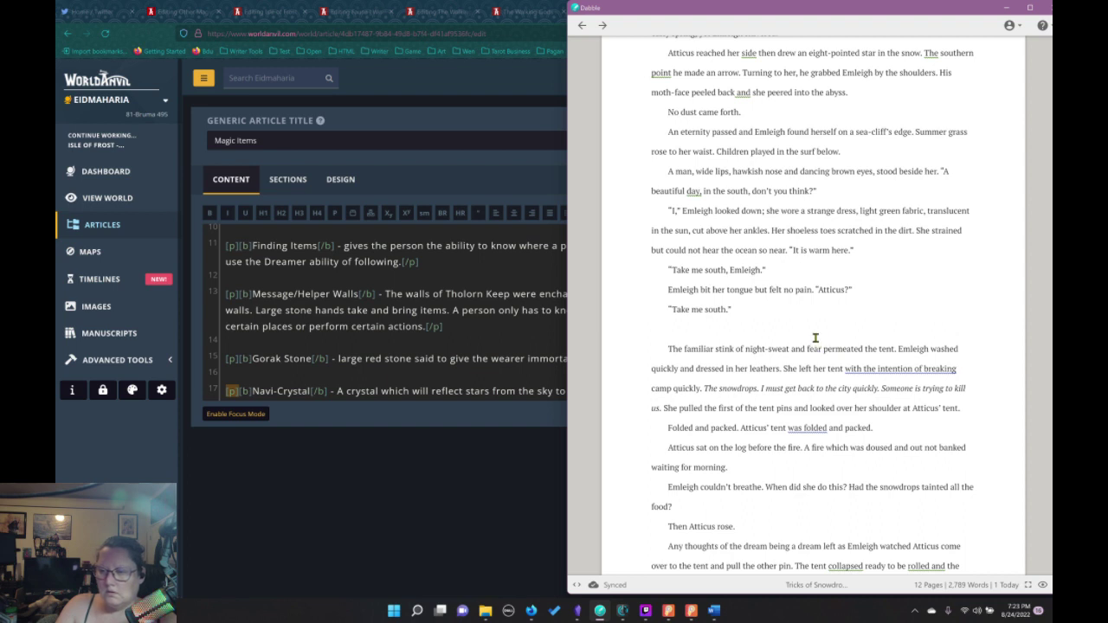
scroll(842, 316, "down", 4)
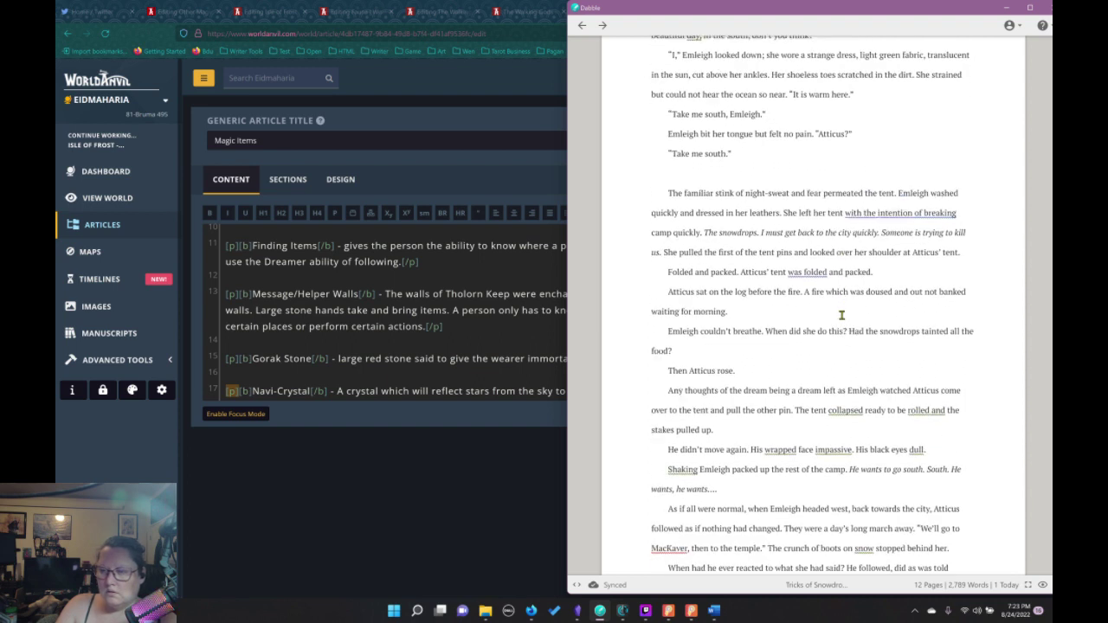
scroll(842, 316, "down", 3)
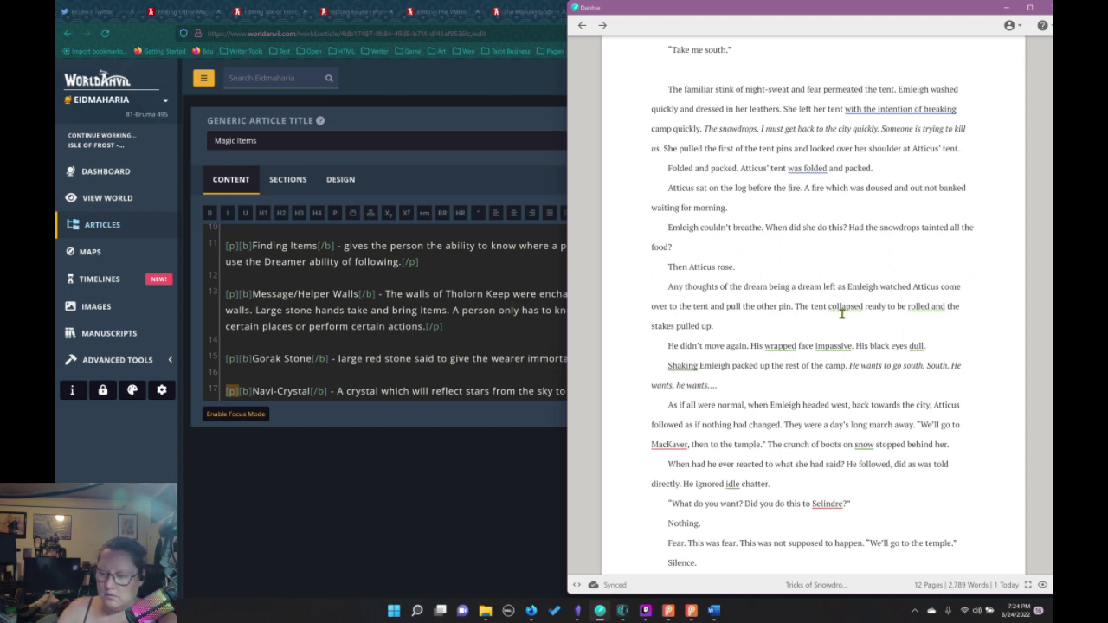
scroll(884, 417, "down", 5)
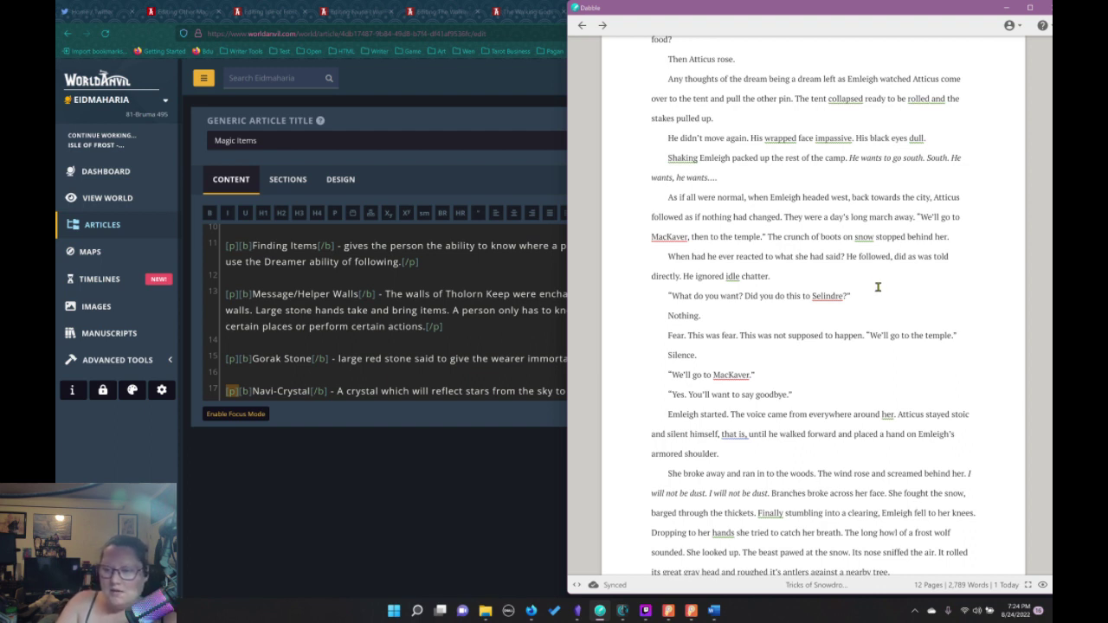
scroll(890, 289, "down", 3)
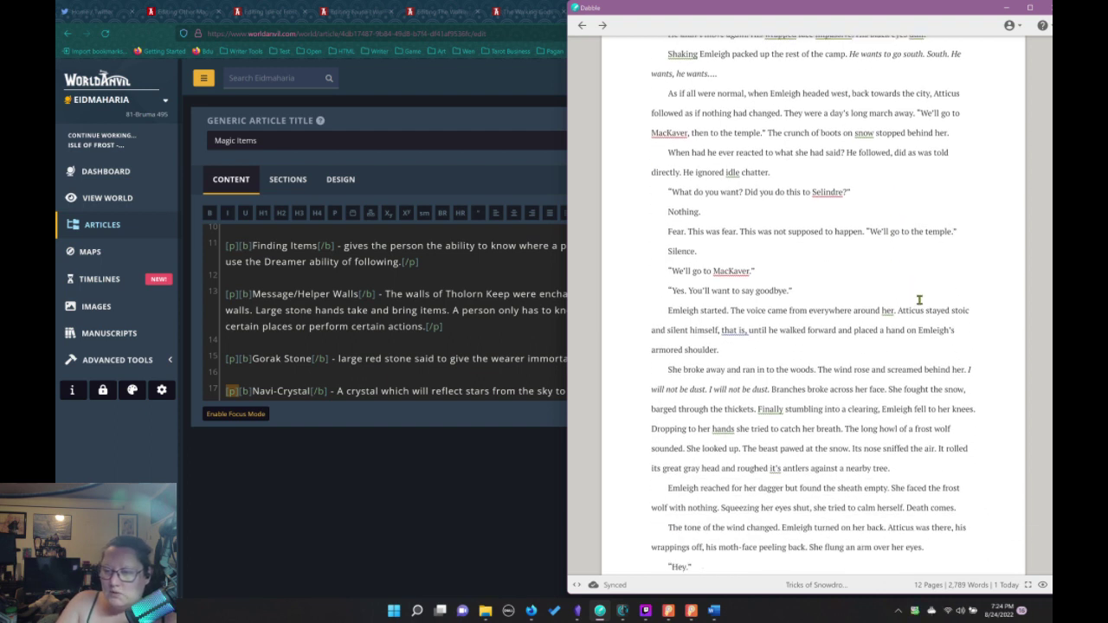
scroll(924, 300, "down", 3)
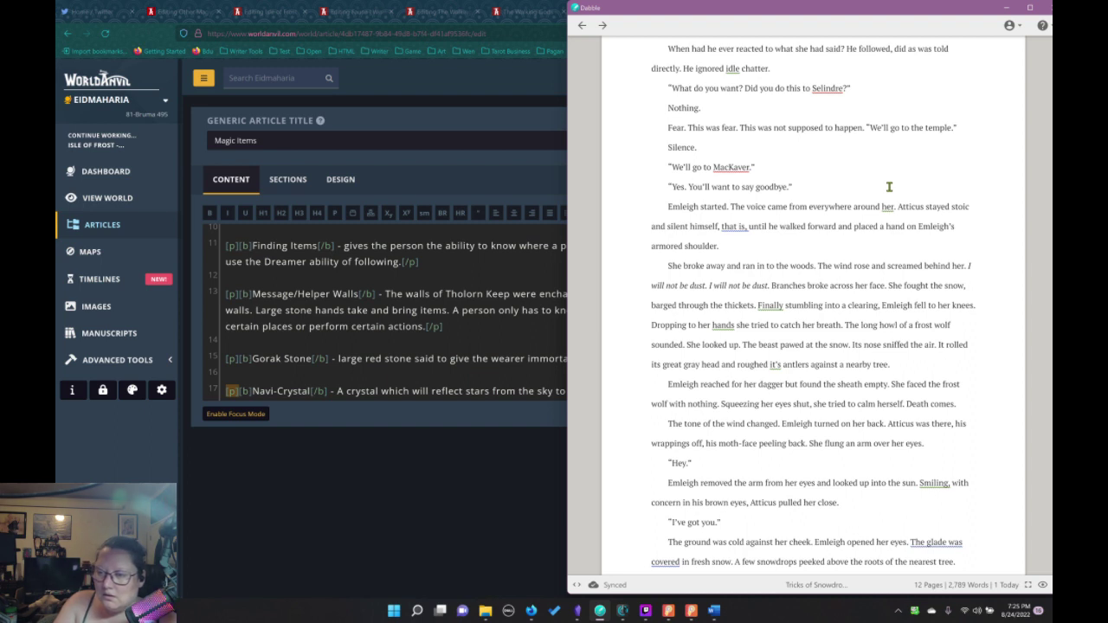
scroll(895, 236, "down", 1)
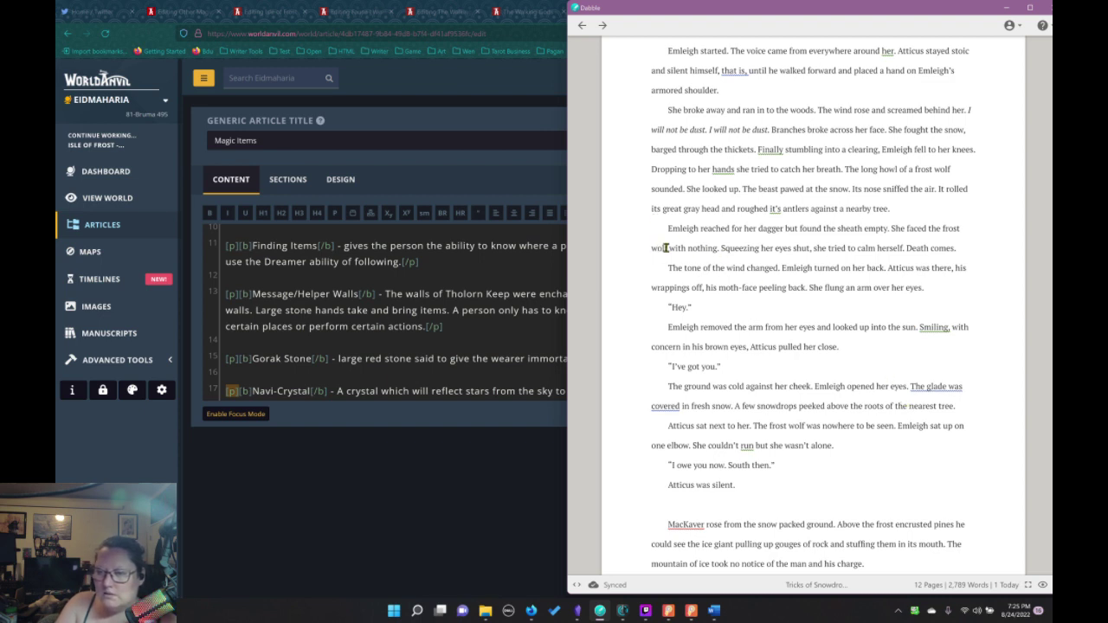
Switch to World Anvil, check the open Walking Gods and Isle of Frost articles, and return to the Fauna article
left_click(354, 13)
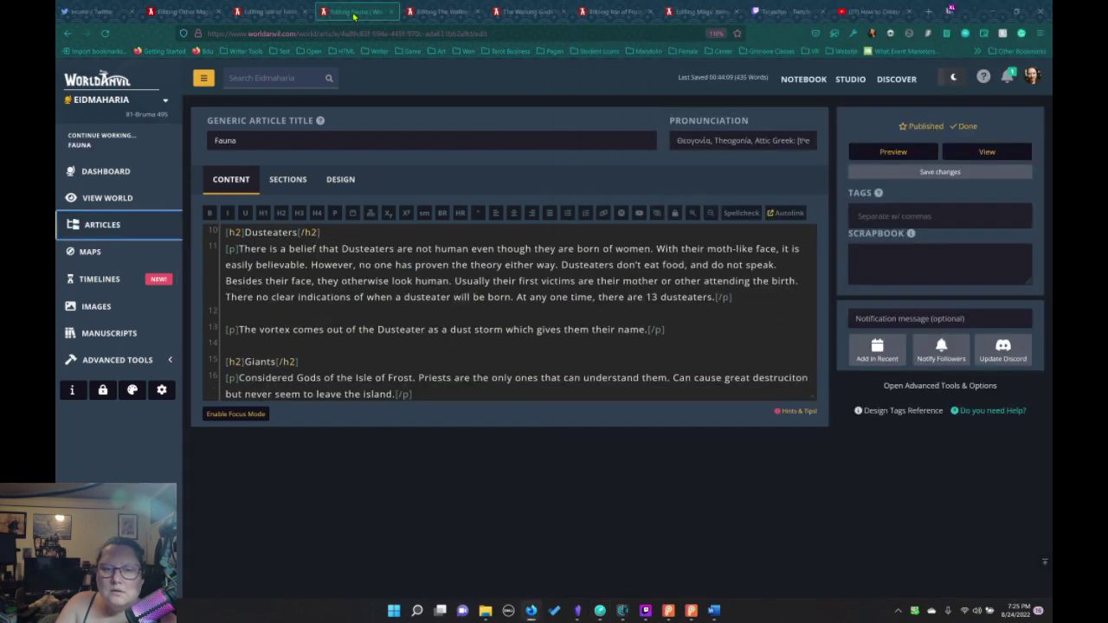
left_click(442, 12)
left_click(500, 12)
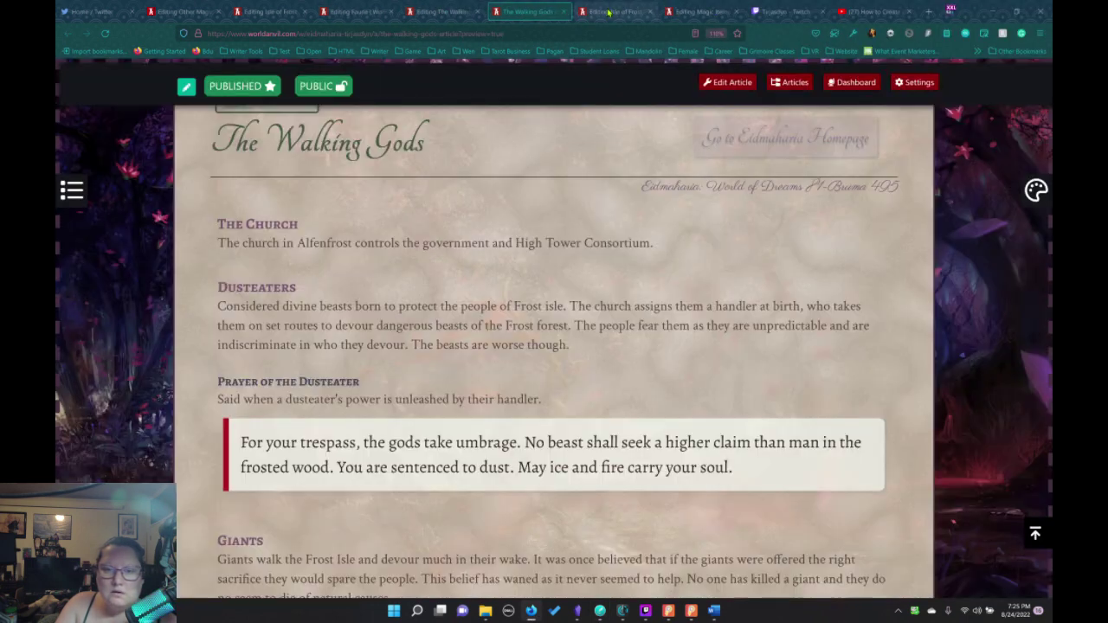
left_click(266, 13)
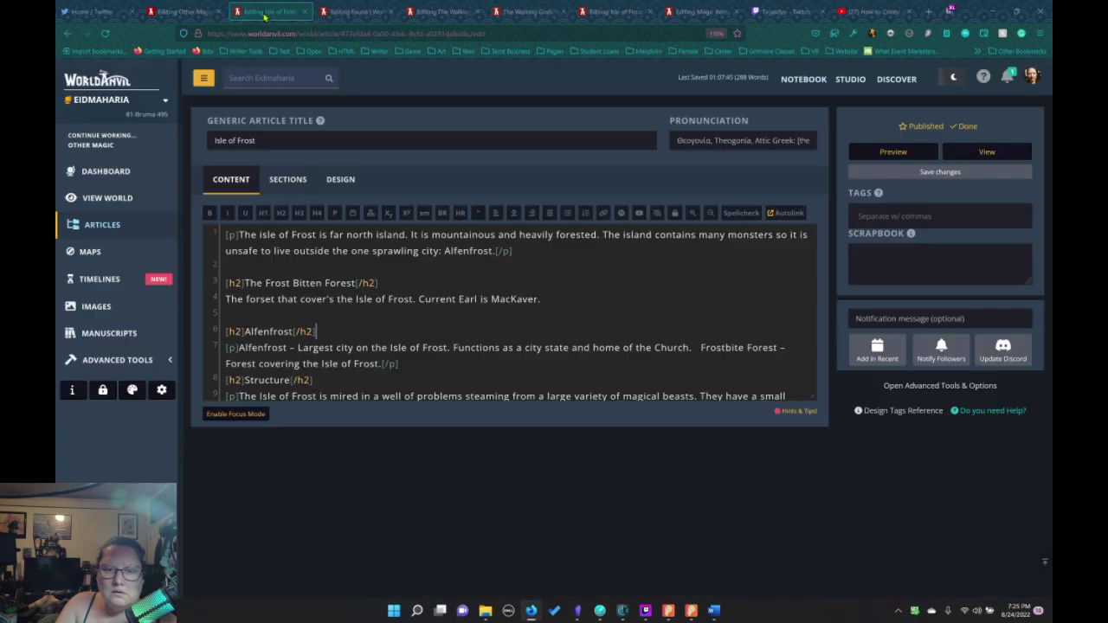
left_click(325, 16)
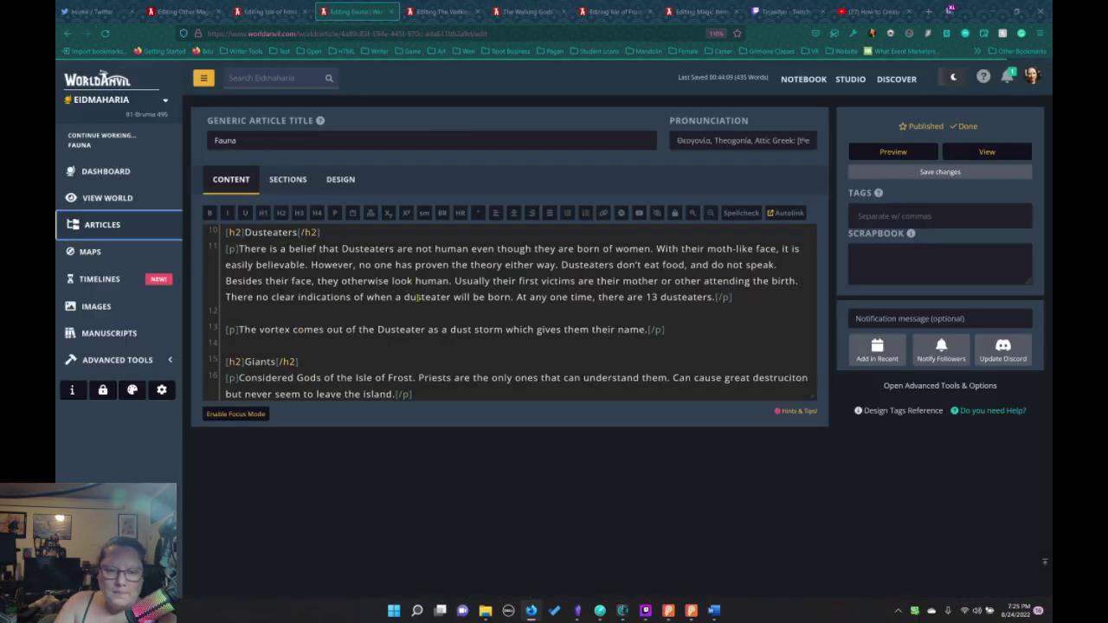
Insert blank lines after the Dusteaters vortex paragraph in the Fauna article, ahead of the Giants section
left_click(719, 326)
key("Return")
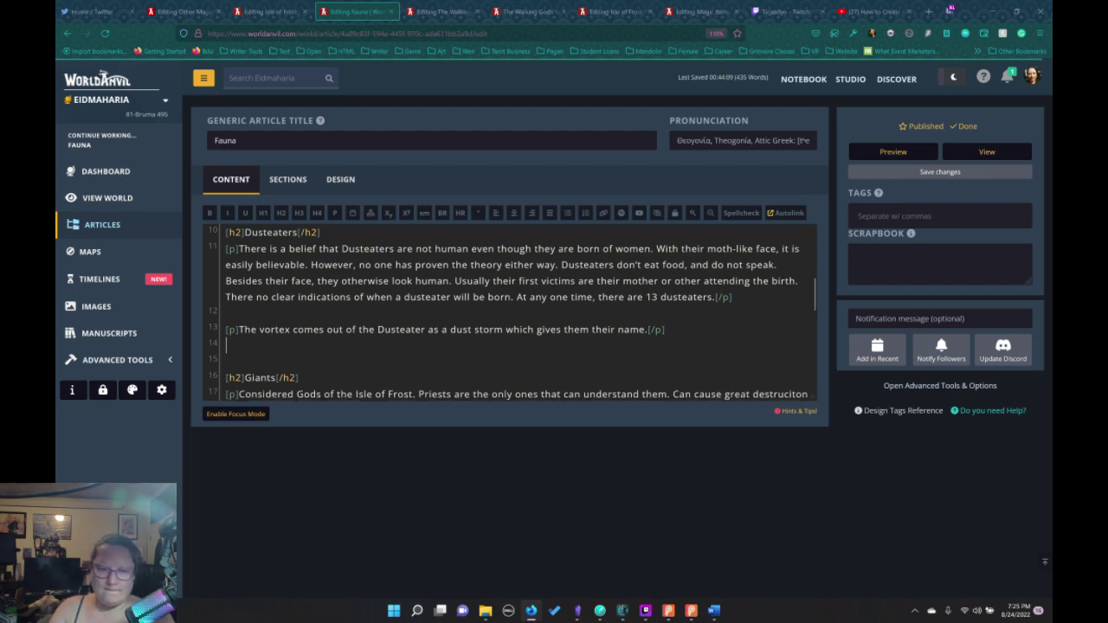
key("Return")
type("Fros")
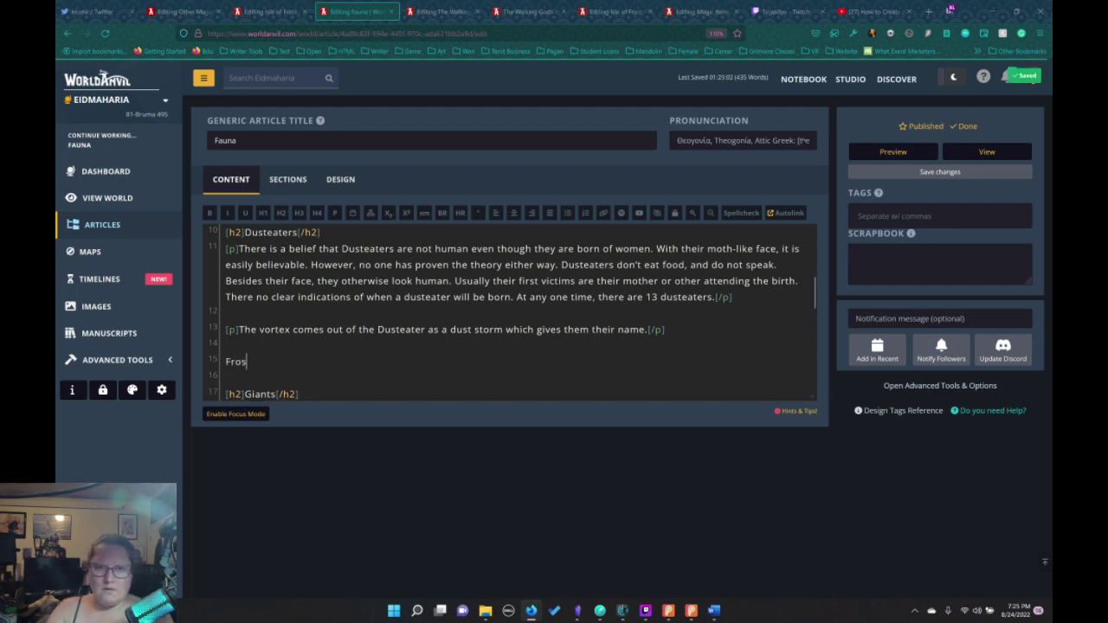
key("BackSpace")
key("BackSpace")
key("BackSpace")
key("BackSpace")
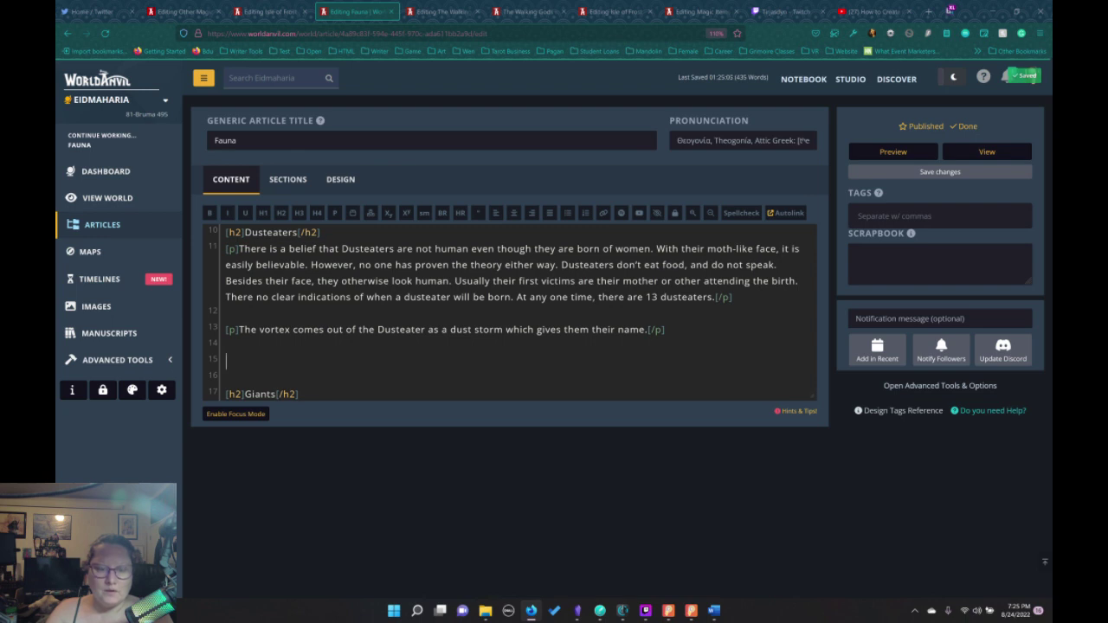
type("Frost")
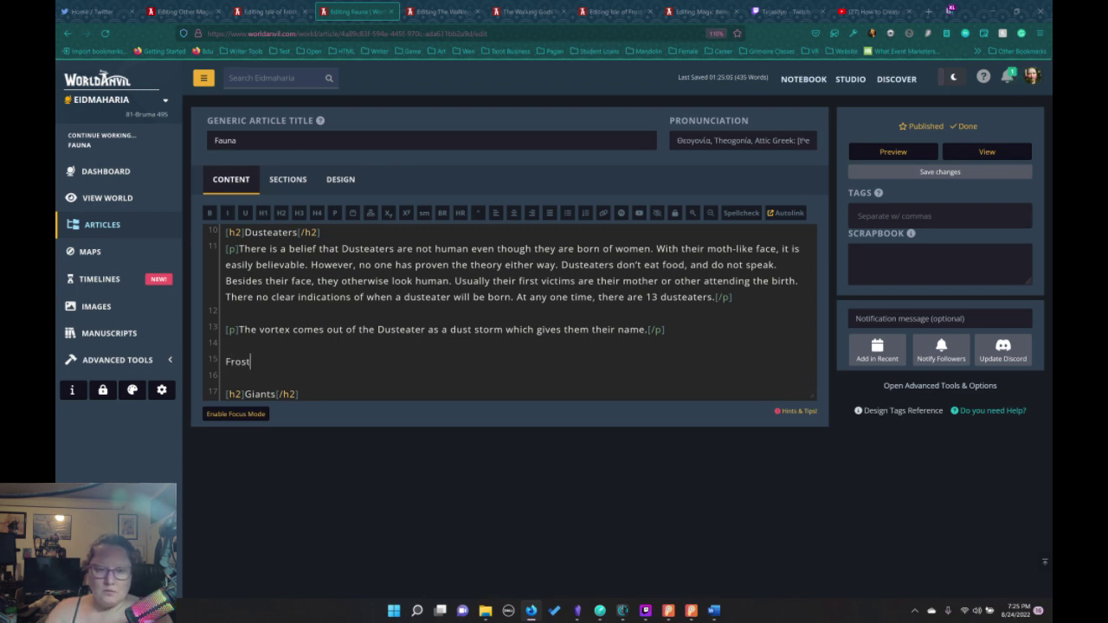
key("BackSpace")
key("BackSpace")
key("BackSpace")
key("BackSpace")
key("BackSpace")
key("BackSpace")
key("BackSpace")
key("Return")
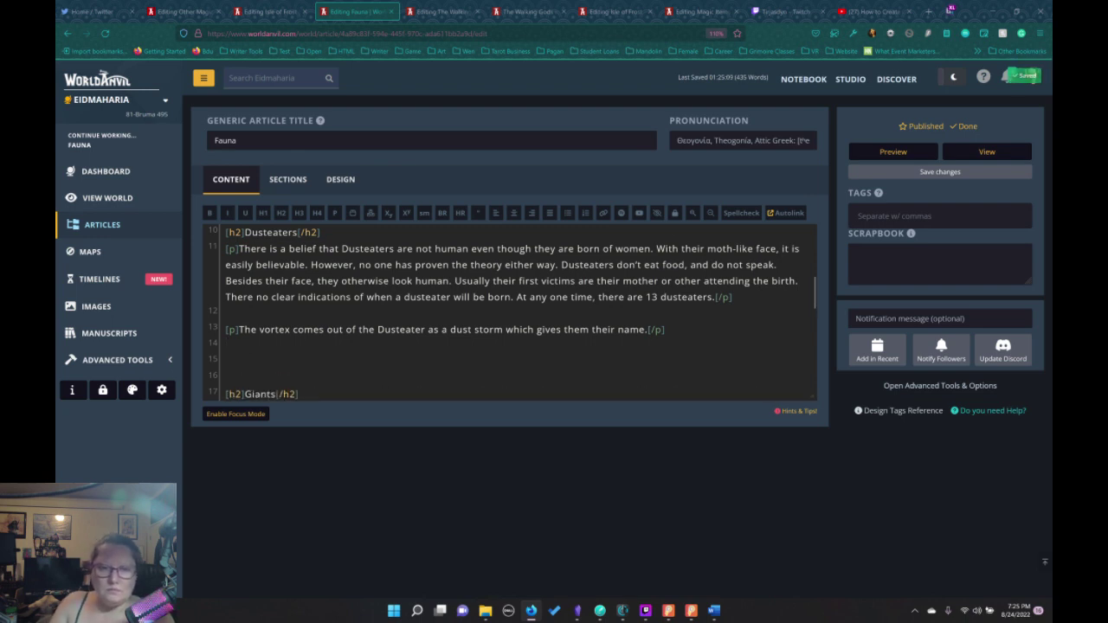
Add an h2 heading “Frost Wolf” between the Dusteaters and Giants sections, with an empty paragraph block directly beneath it
left_click(281, 218)
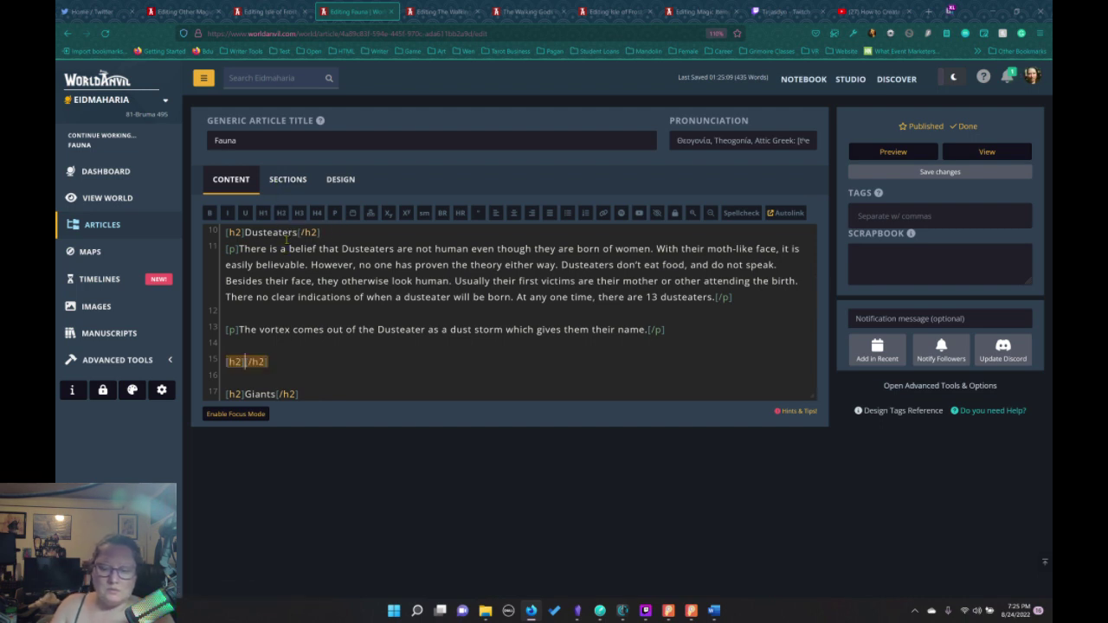
type("Frost Wolf")
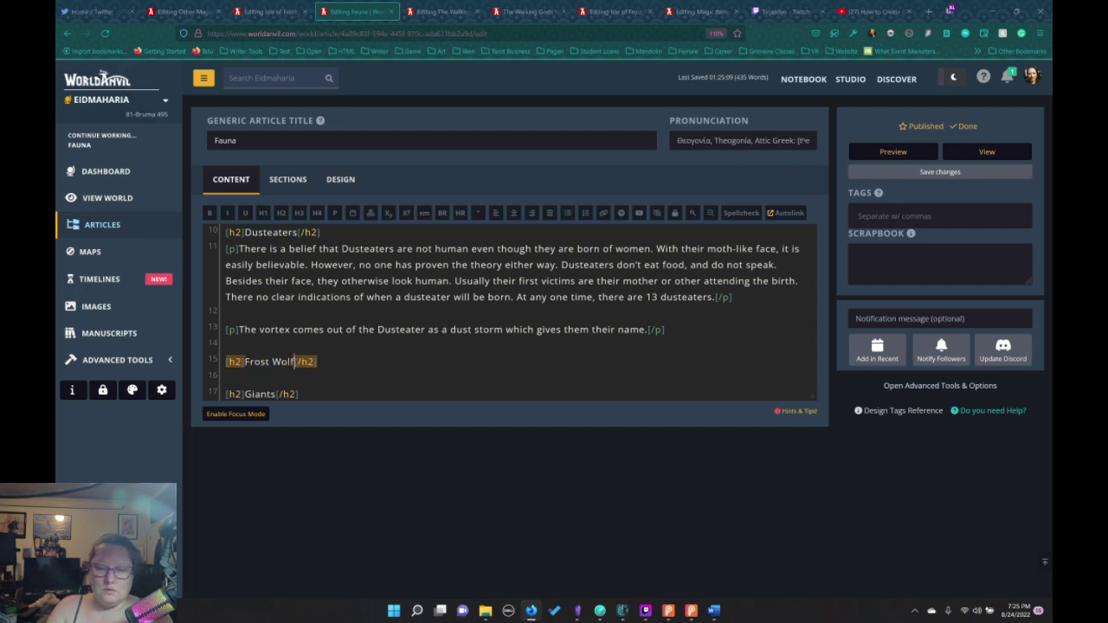
left_click(352, 362)
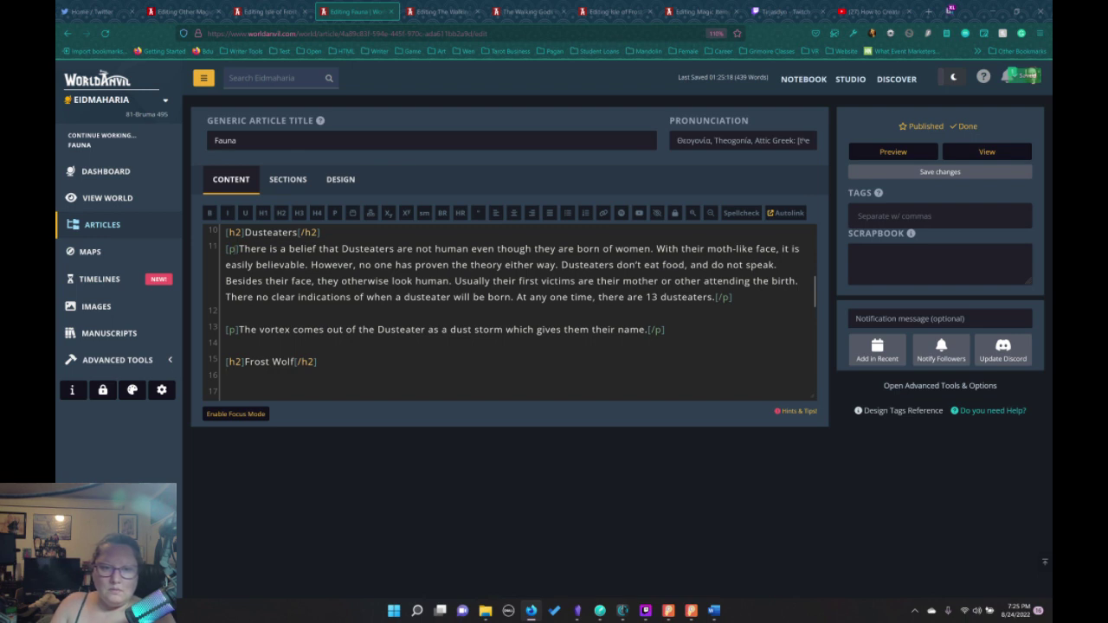
scroll(337, 294, "up", 2)
left_click(335, 212)
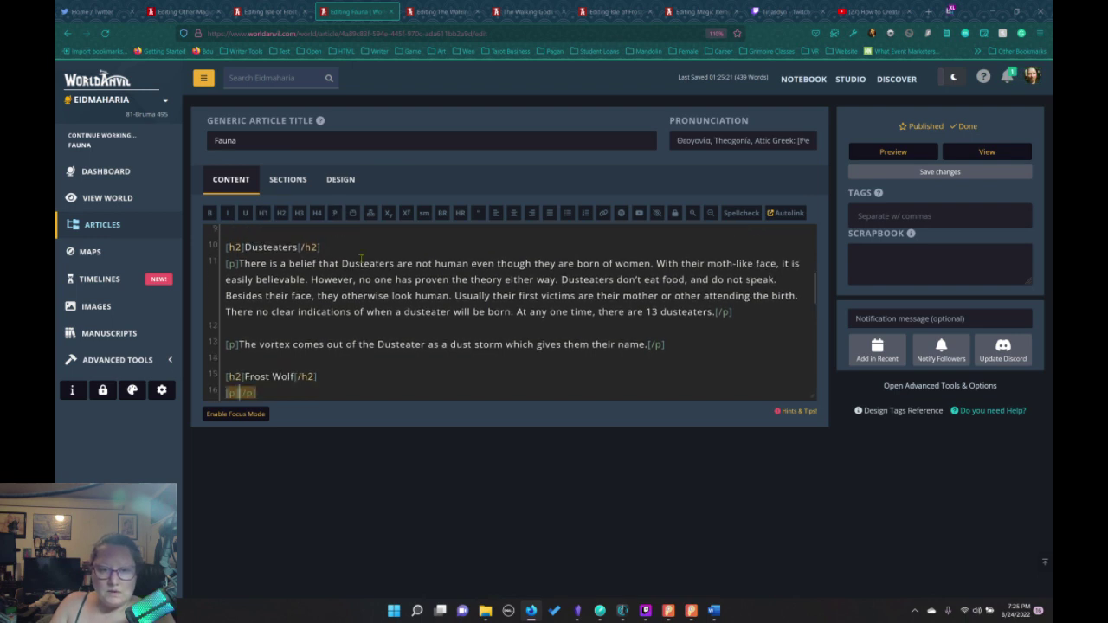
Begin the Frost Wolf paragraph with the location “Isle of Frost.”, capitalizing Frost
type("Isle of fro")
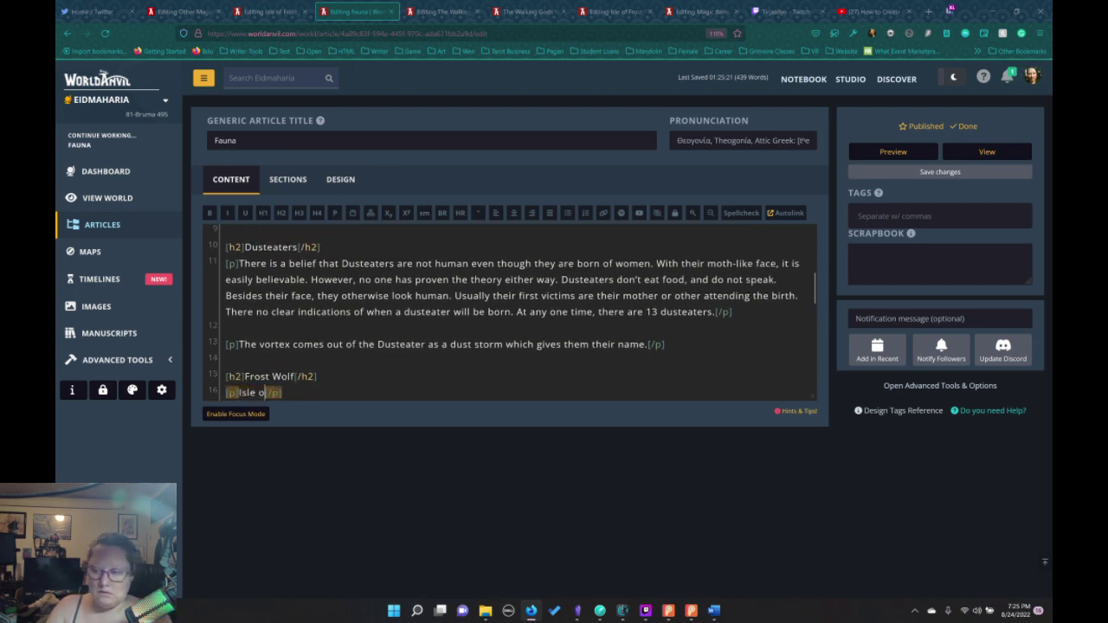
key("BackSpace")
key("BackSpace")
key("BackSpace")
type("Frost")
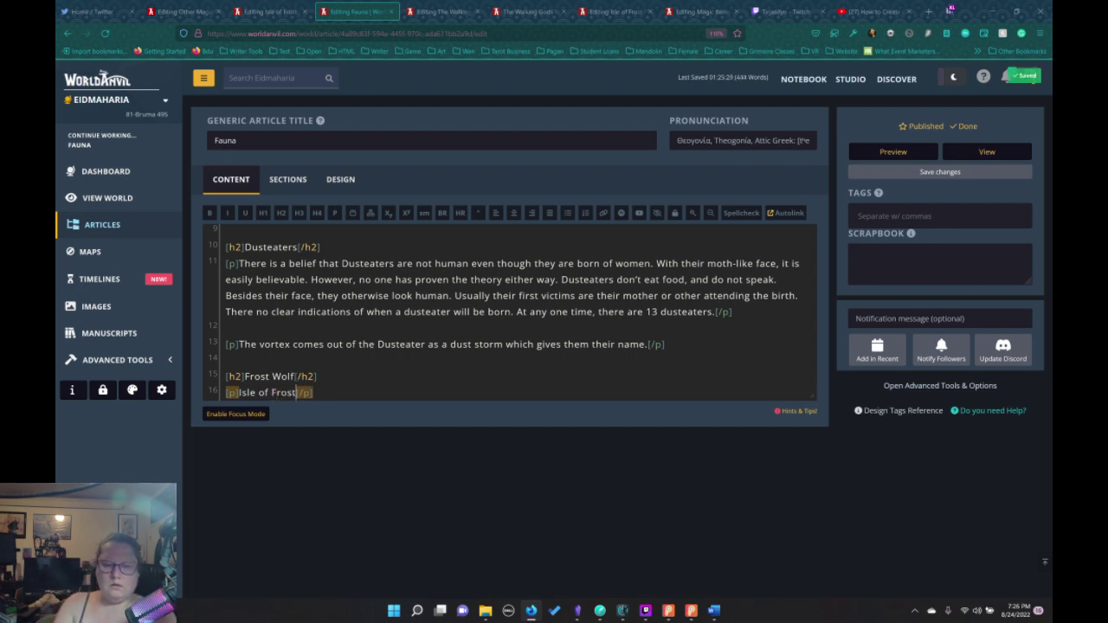
type(".")
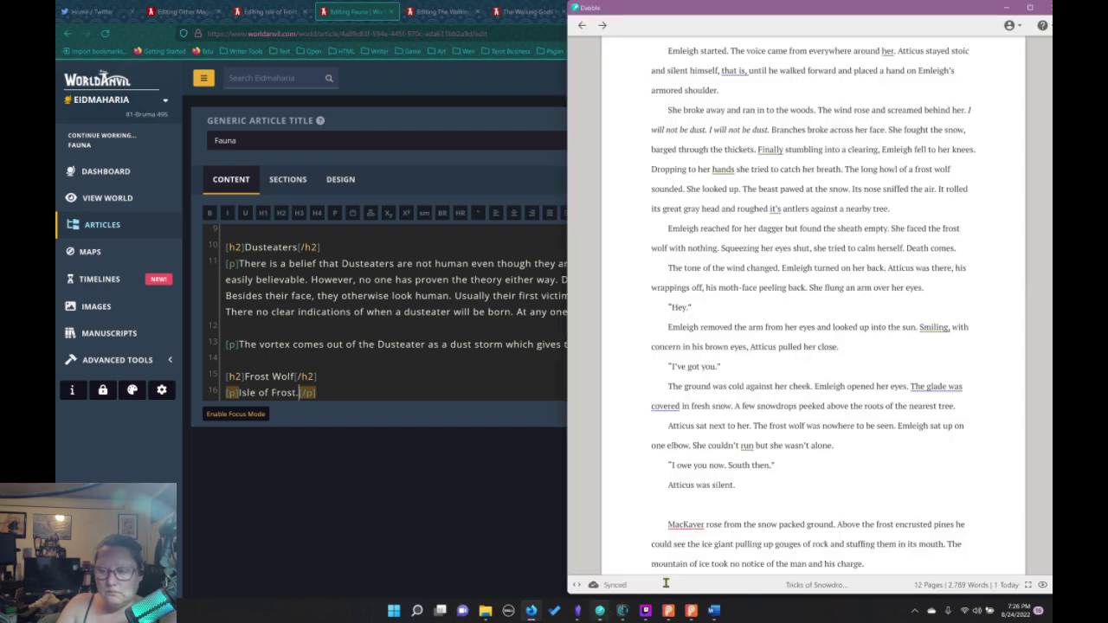
Check the frost wolf passage in Dabble and, back in World Anvil, add “Grey wolf with antlers.” to the Frost Wolf paragraph
left_click(600, 610)
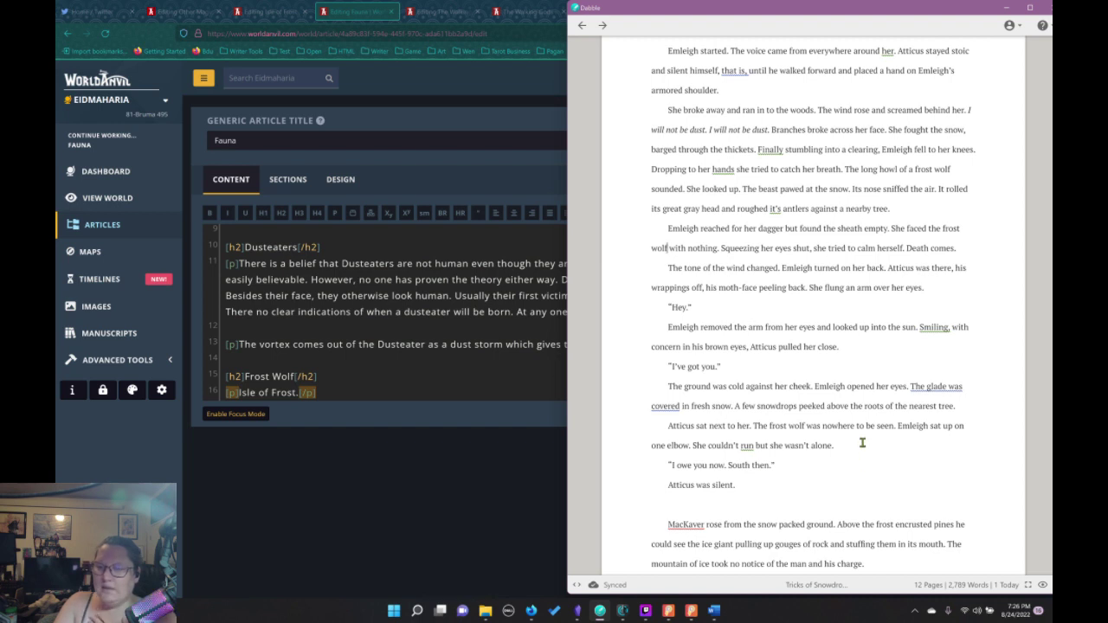
scroll(860, 433, "up", 2)
scroll(859, 433, "up", 1)
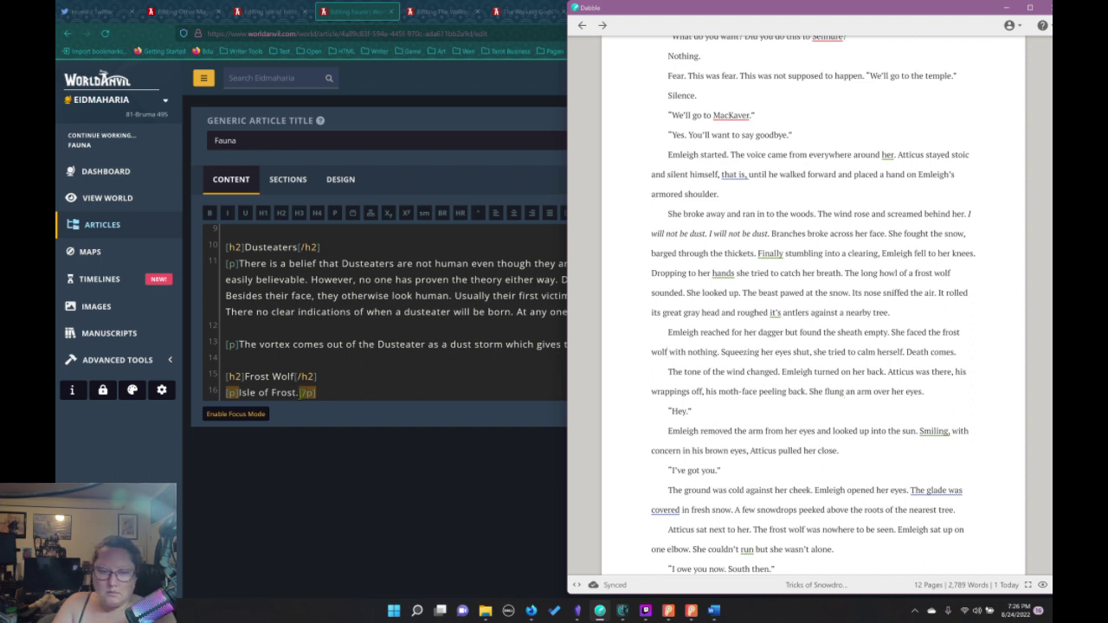
left_click(301, 394)
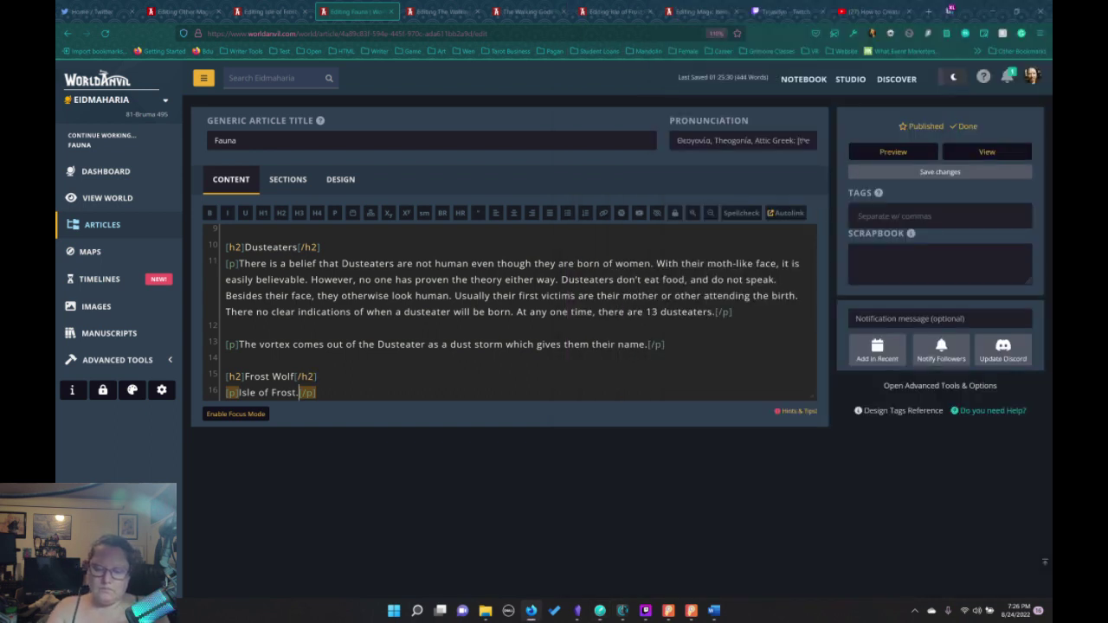
type("Greay")
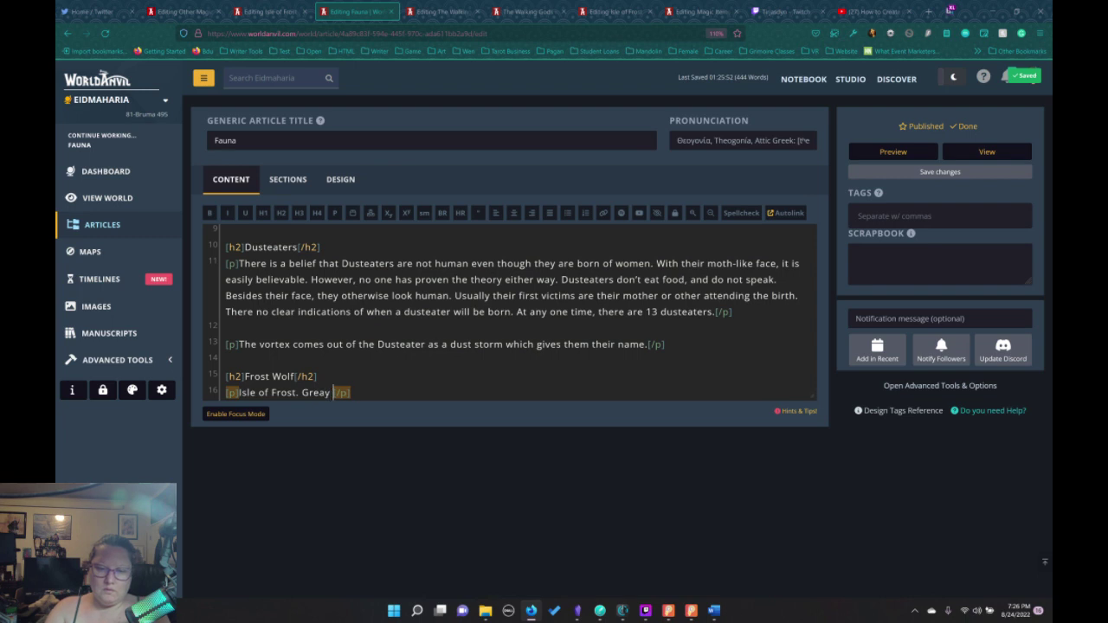
key("BackSpace")
type("y wolf wi")
type("th antle")
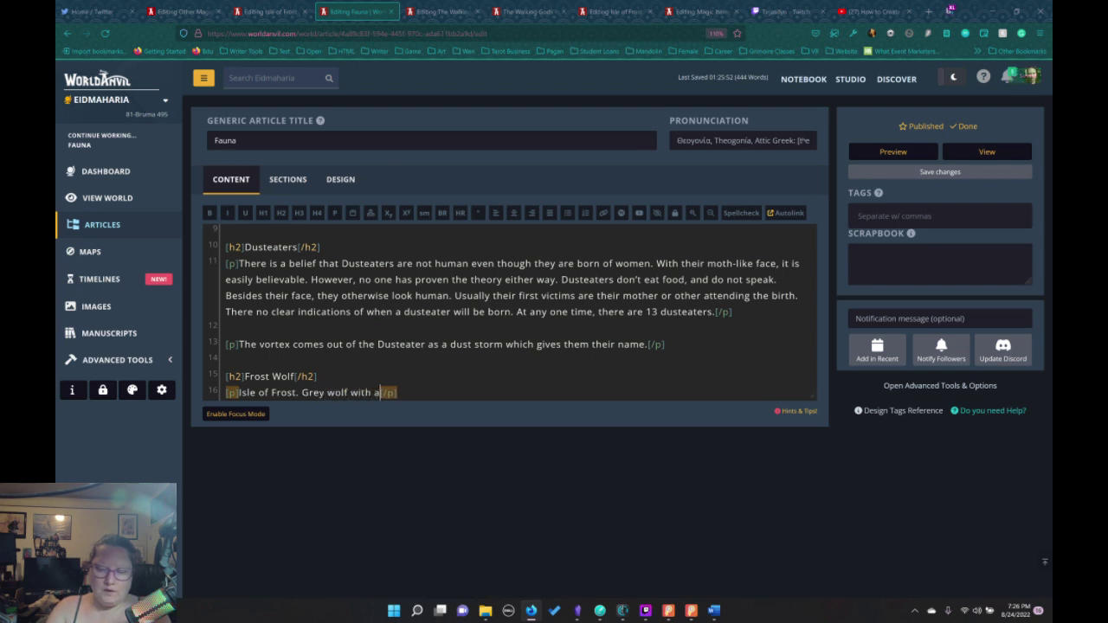
type("rs.")
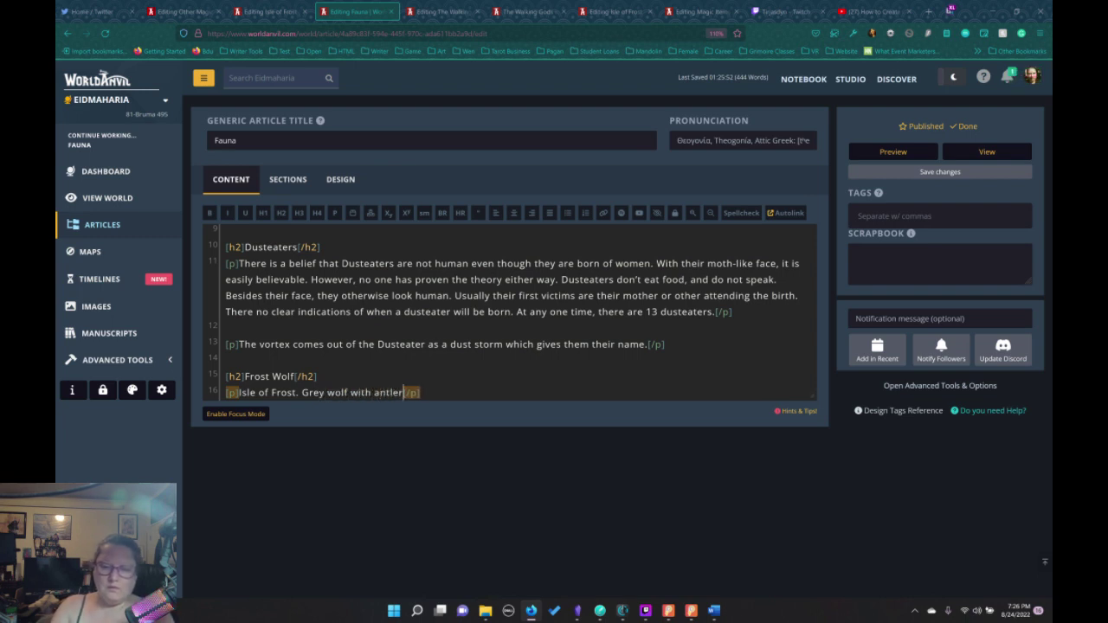
Switch to Dabble and read the MacKaver scene to its end, inserting “and” before “war” in MacKaver's speech about the gods
left_click(601, 611)
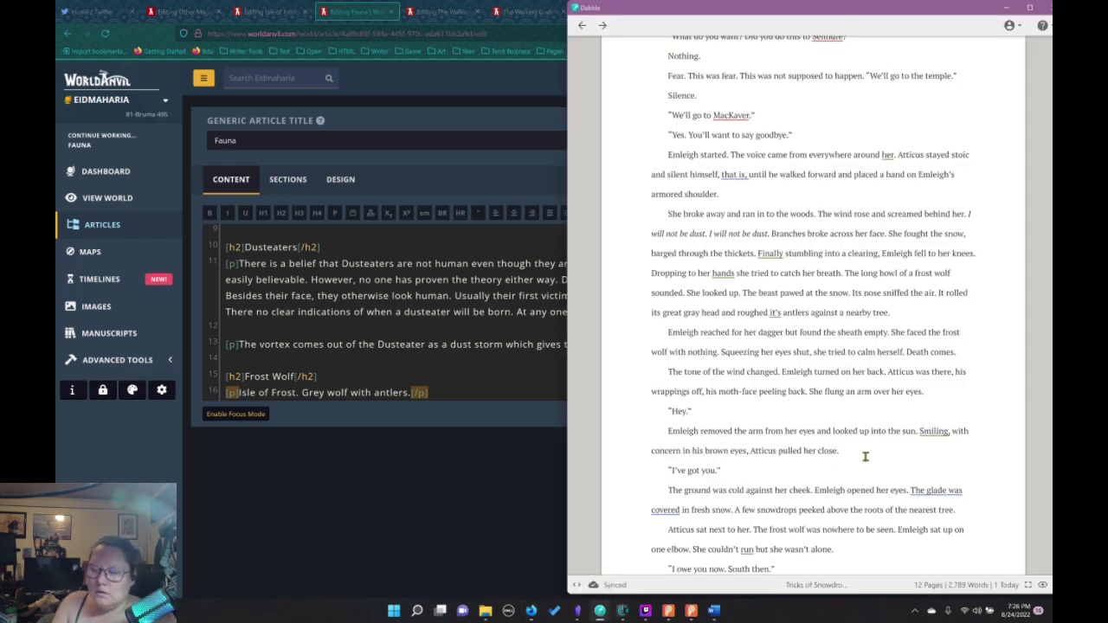
scroll(865, 457, "down", 3)
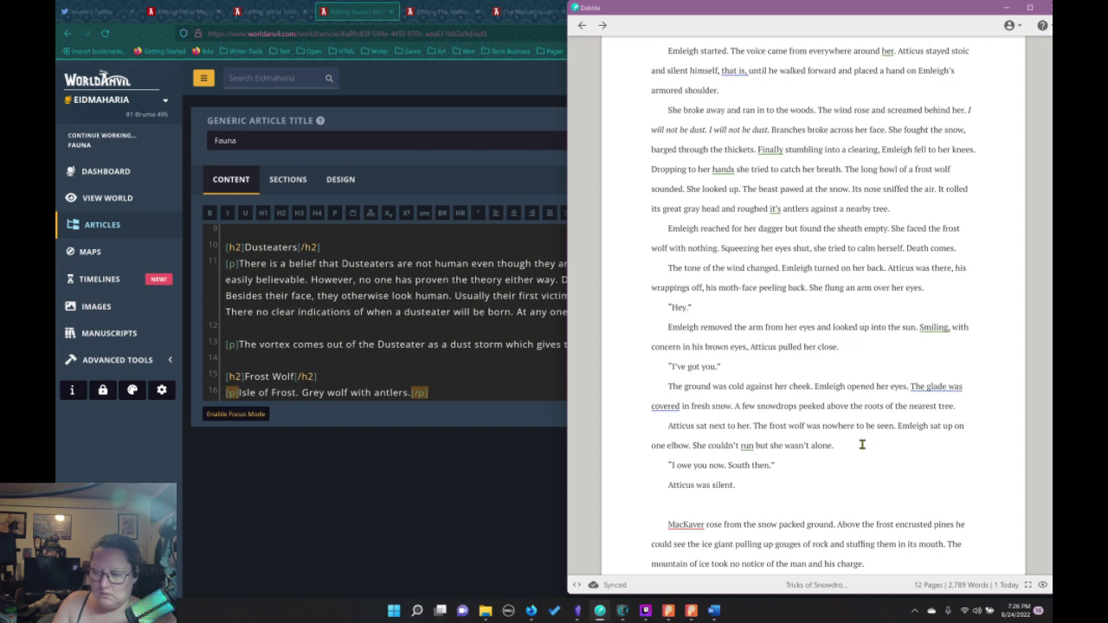
scroll(861, 444, "down", 10)
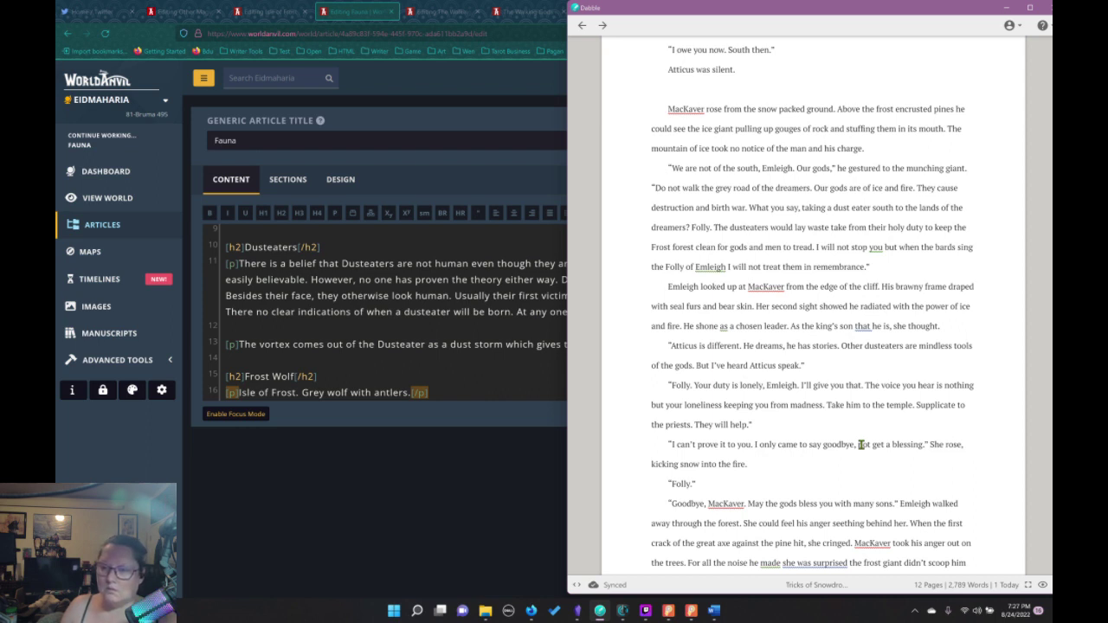
scroll(793, 355, "up", 1)
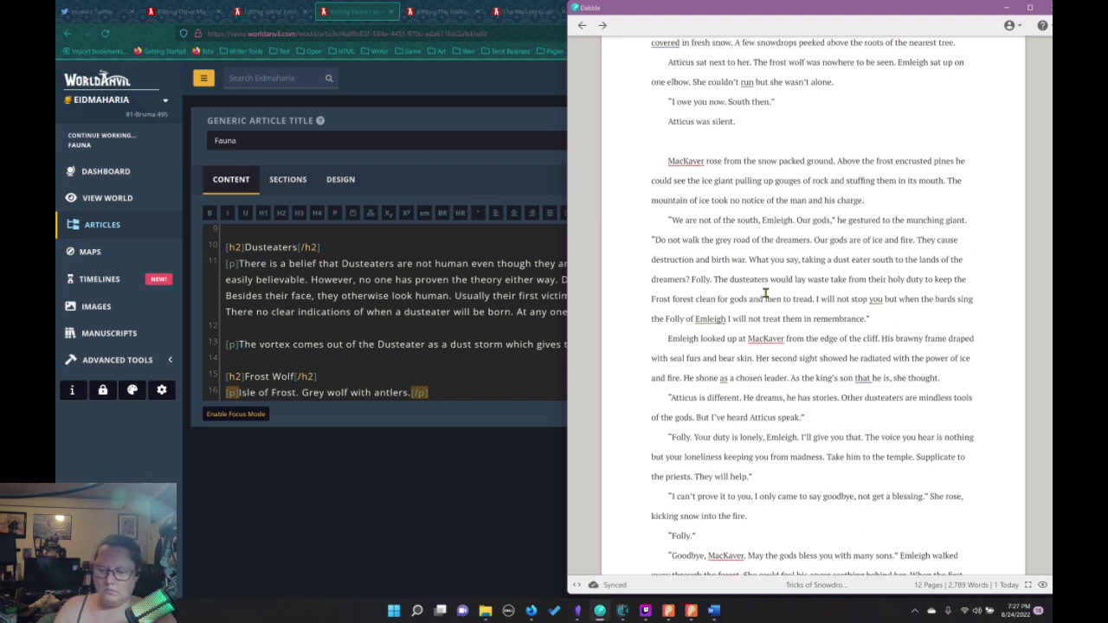
type("and")
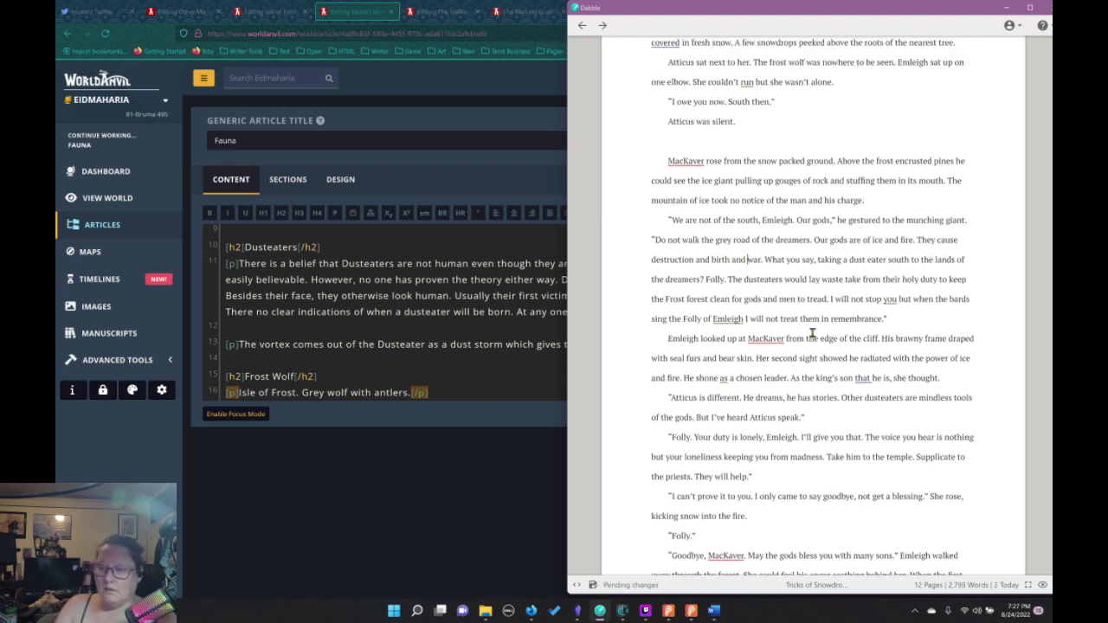
scroll(823, 330, "down", 1)
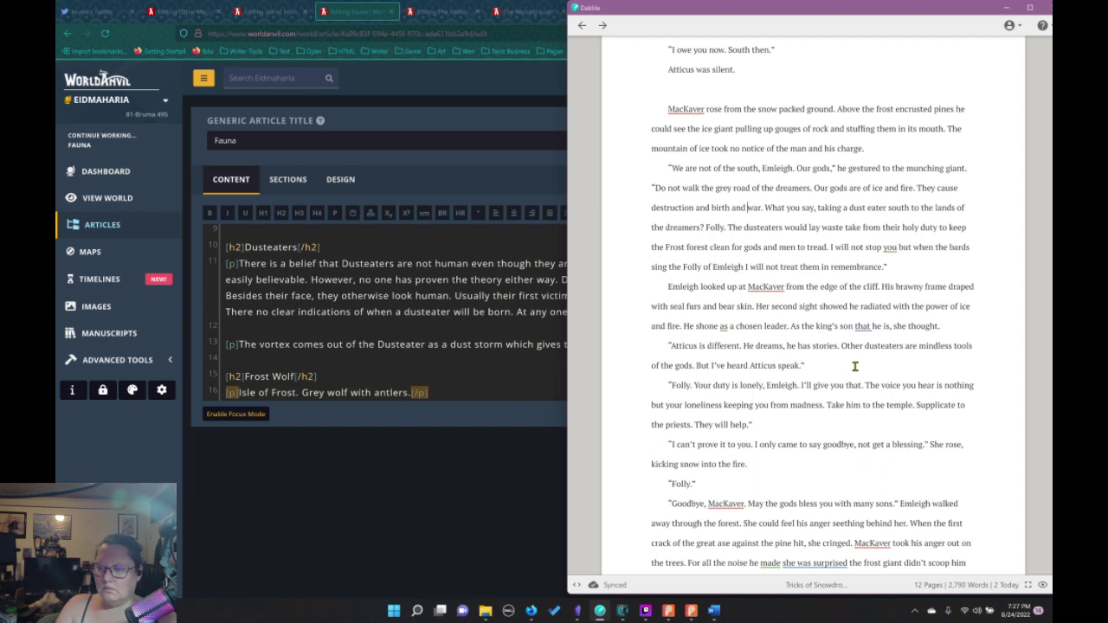
scroll(858, 365, "down", 3)
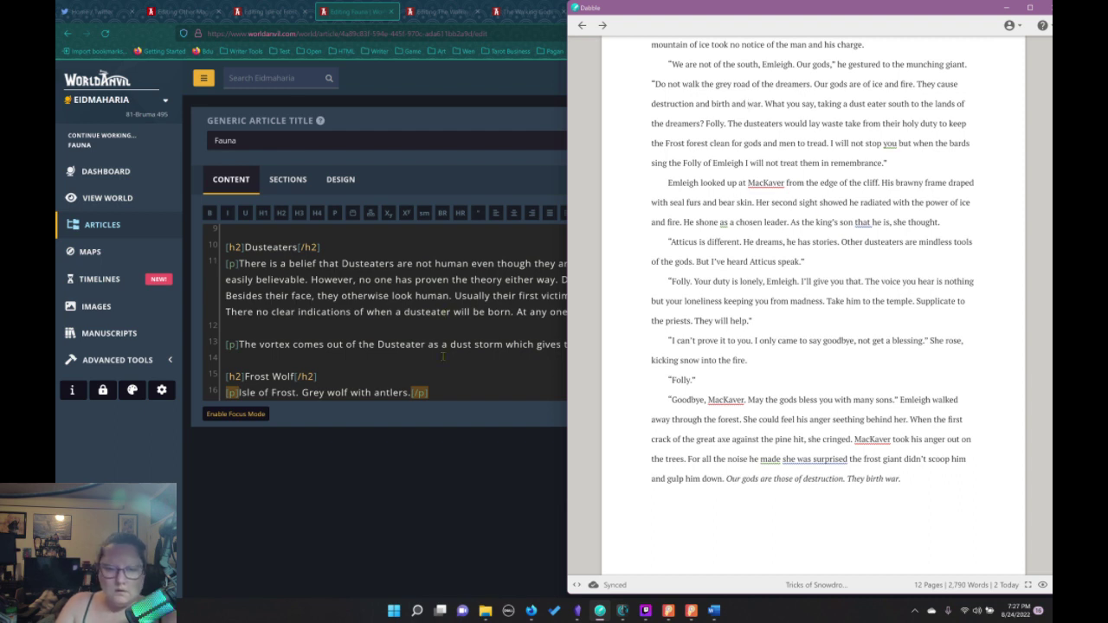
Switch to World Anvil's Isle of Frost - Characters article and add “Son of the King of Alfenfrost.” to MacKaver's entry
left_click(443, 217)
left_click(441, 11)
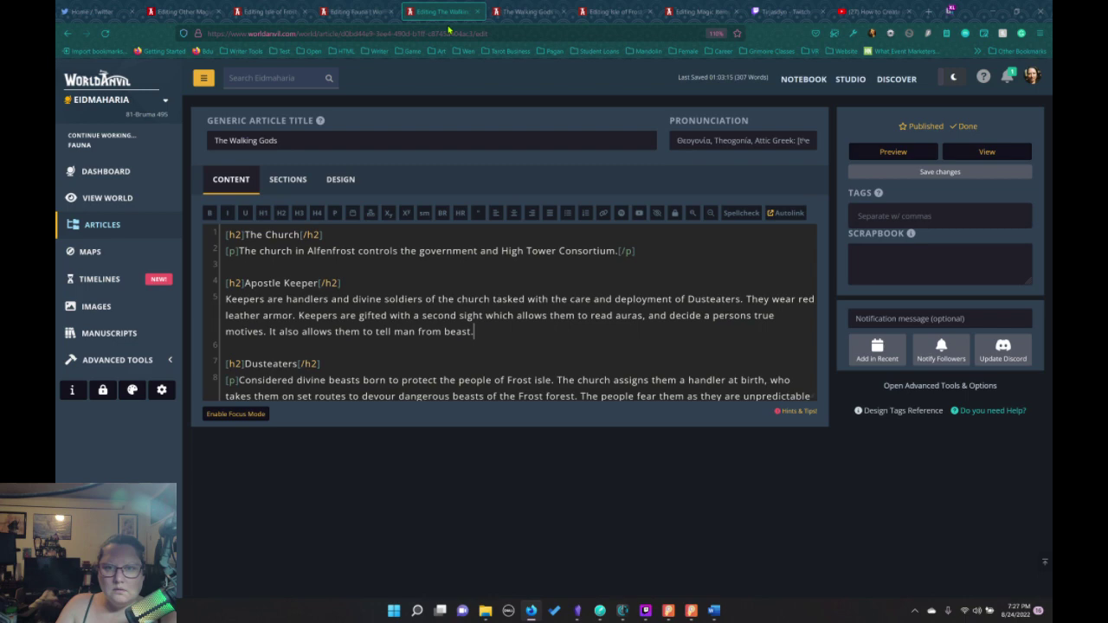
left_click(528, 12)
left_click(613, 12)
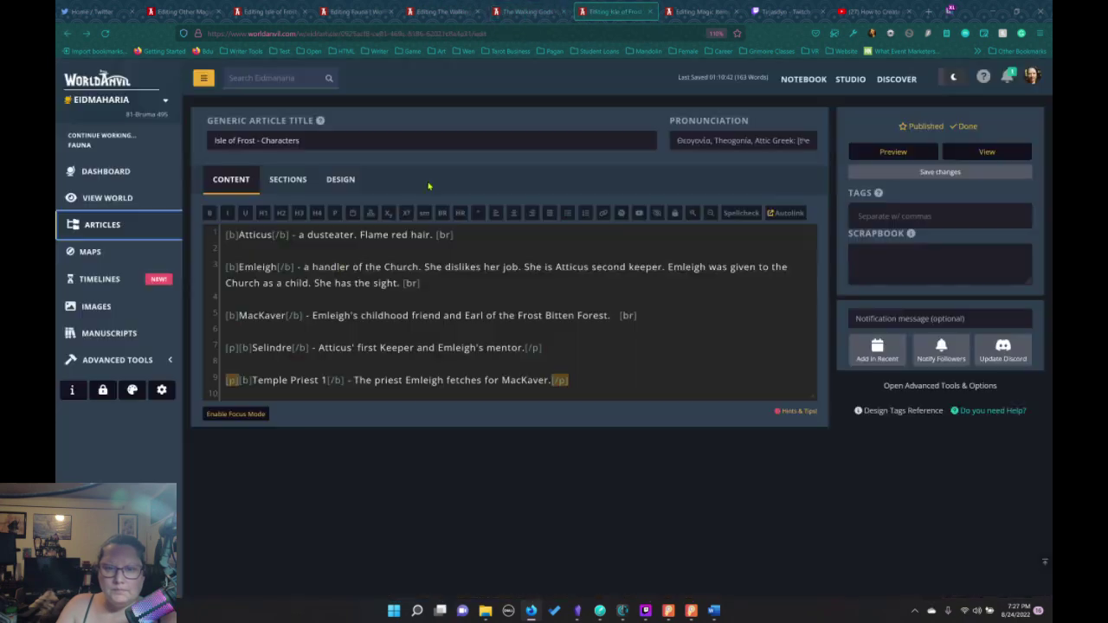
left_click(618, 315)
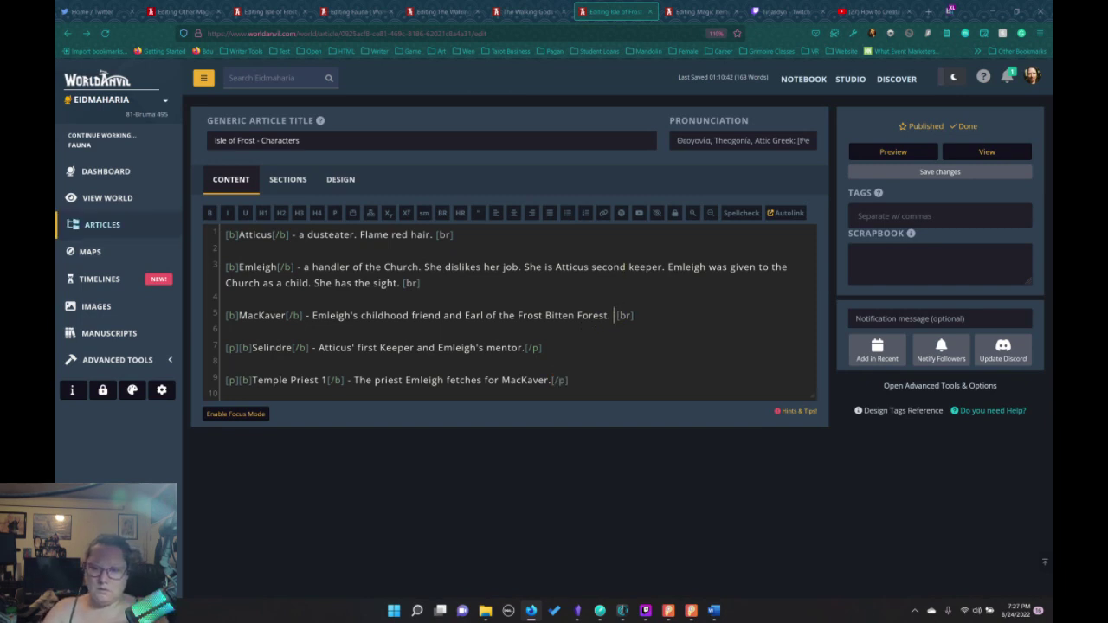
type("Son of th")
type("e King of ")
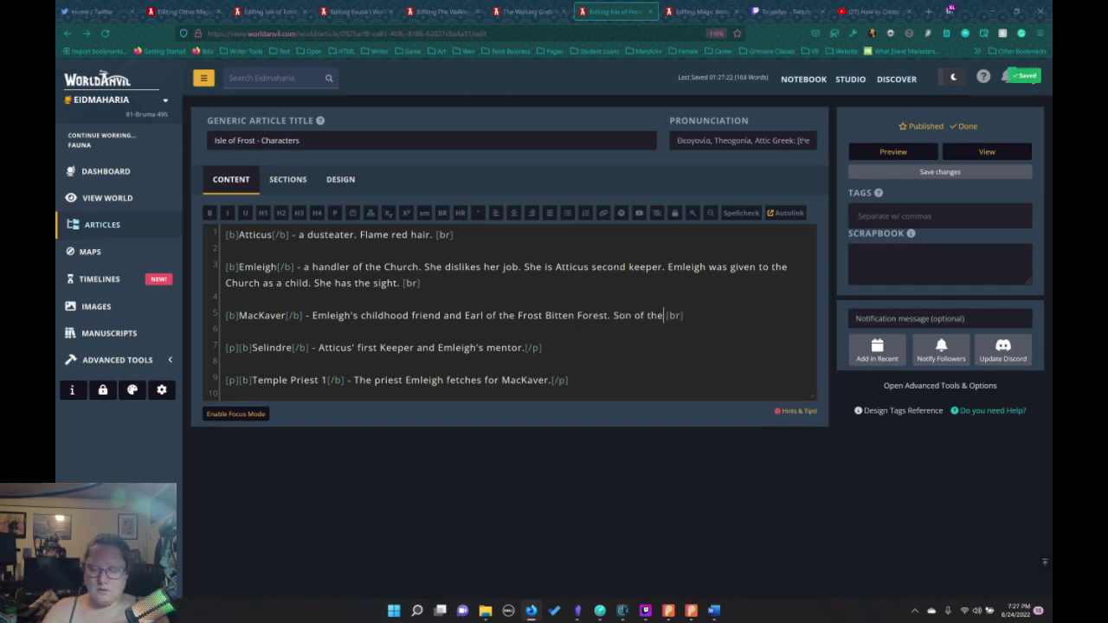
type("Alfenf")
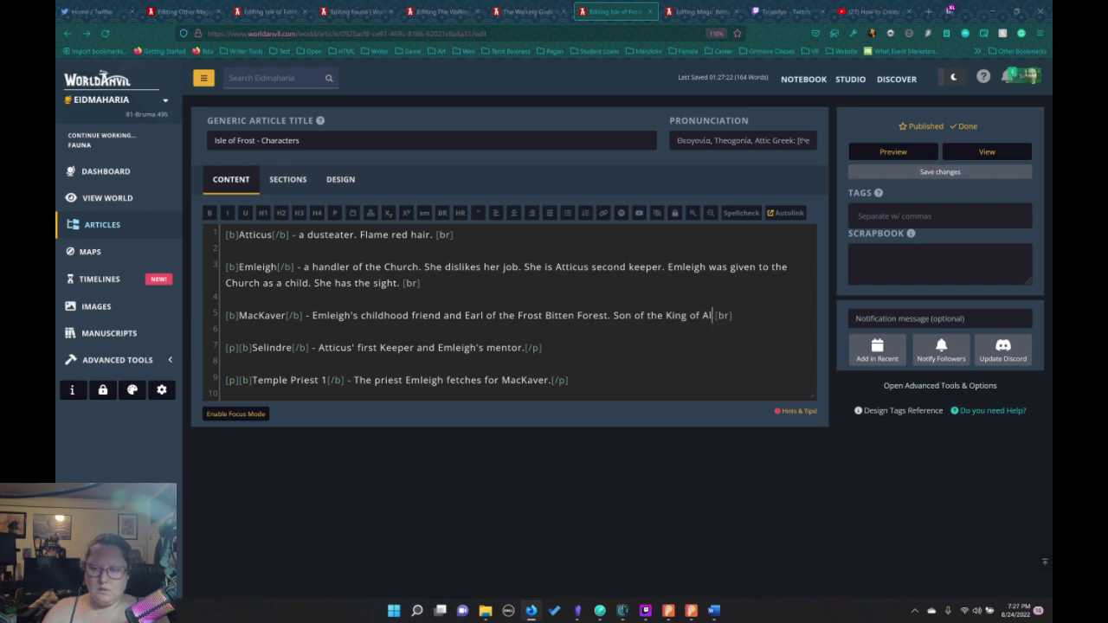
type("rost. ")
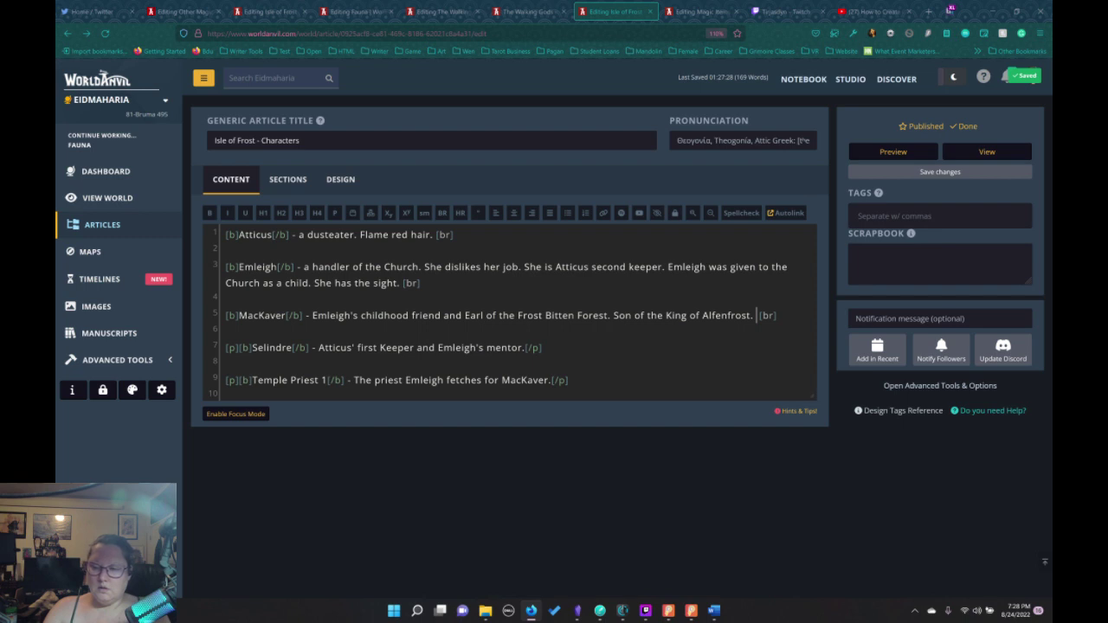
Continue MacKaver's entry in the Isle of Frost - Characters article with “Second in line to the throne. A large man.”
type("Second in ")
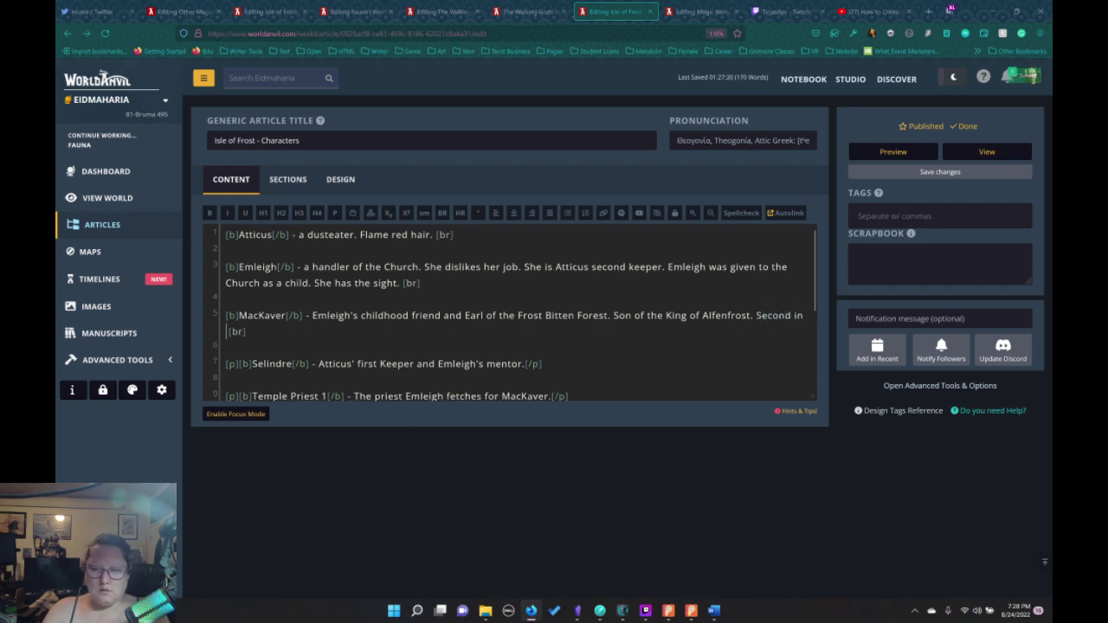
type("line to the ")
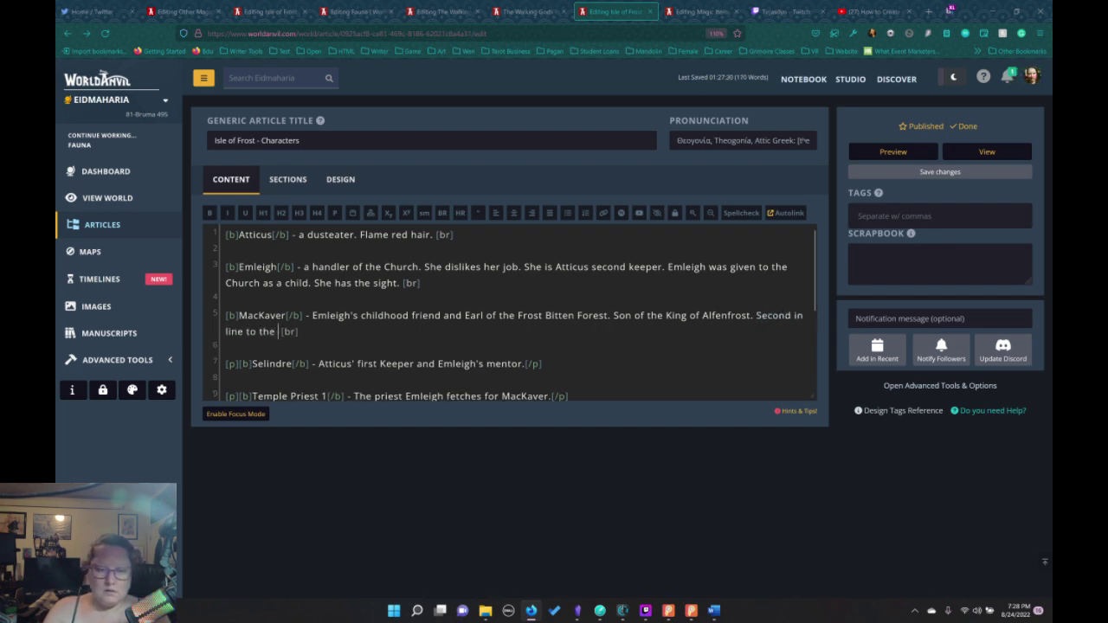
type("throne. ")
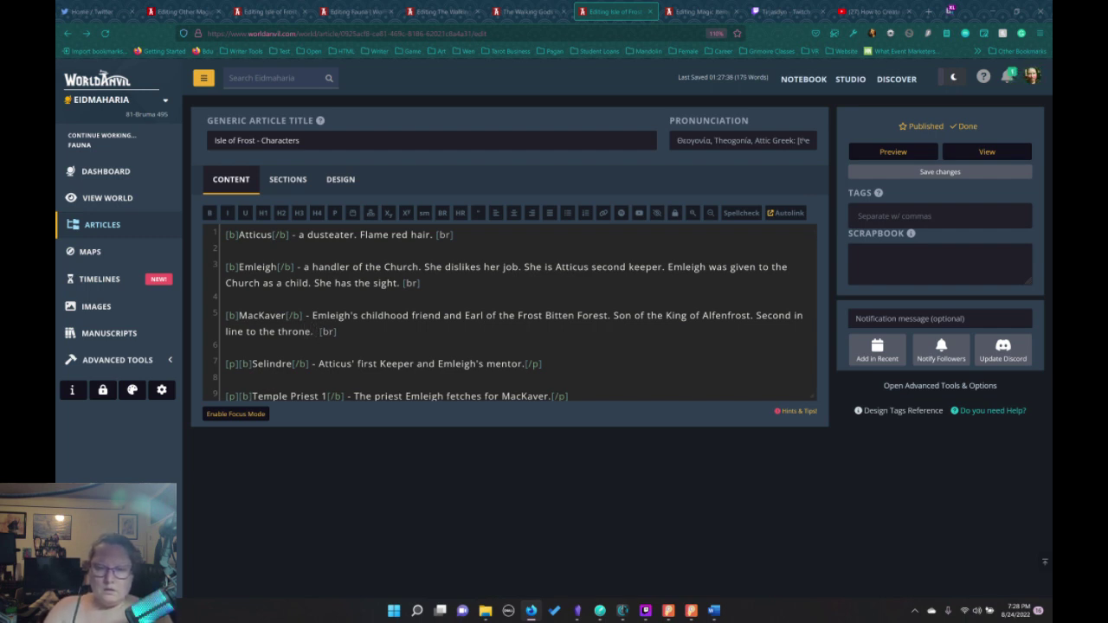
type(" A large ma")
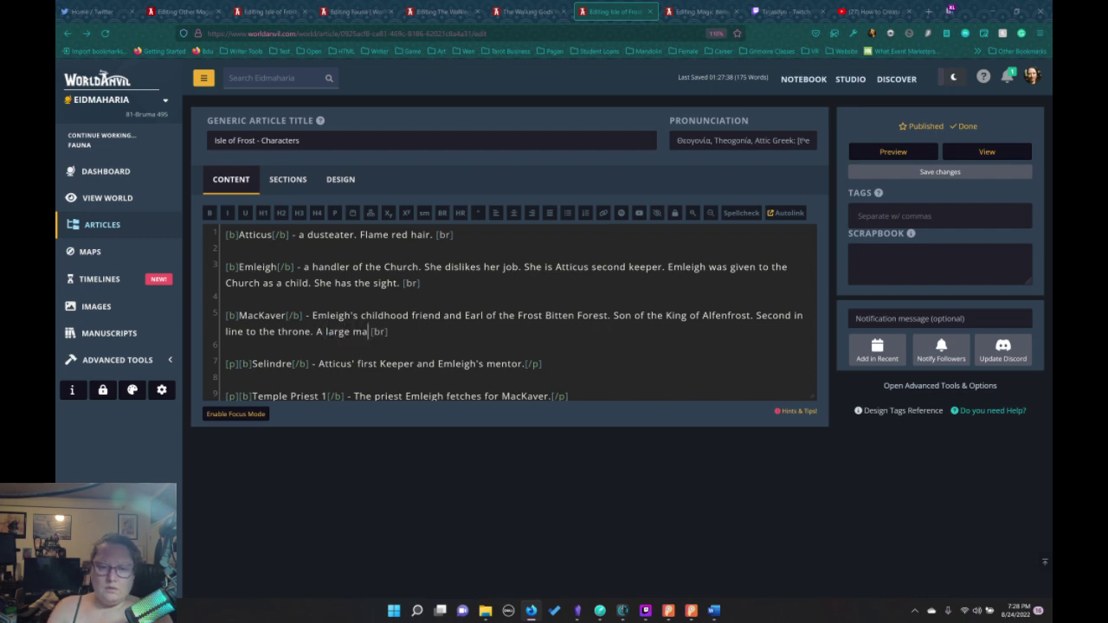
type("n.")
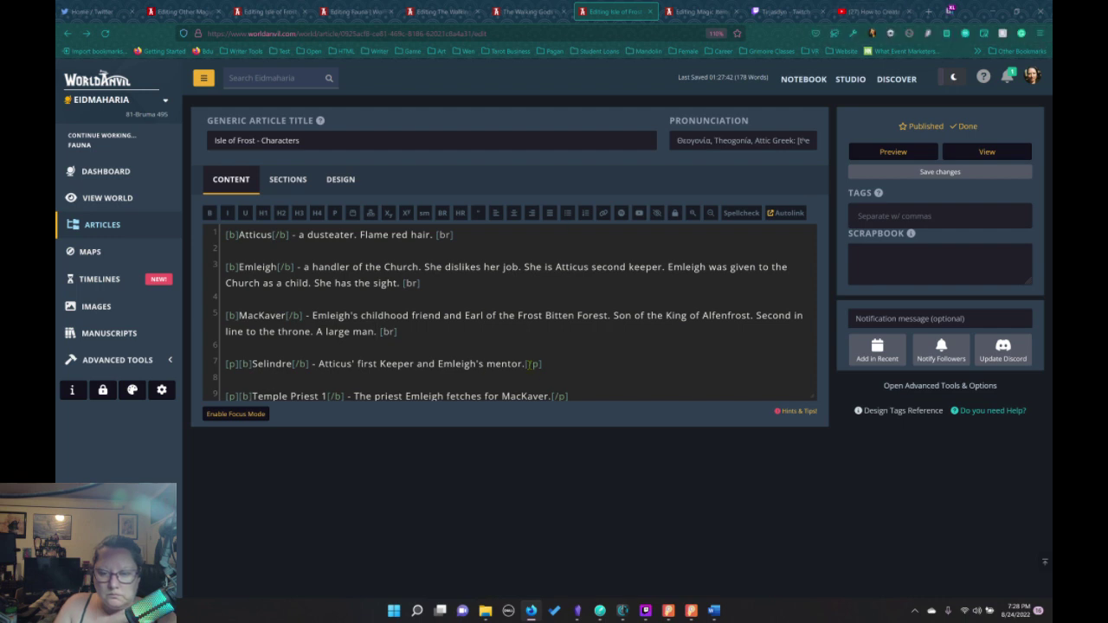
Add “Killed by Atticus.” to the end of Selindre's entry, inside its paragraph tags
left_click(526, 364)
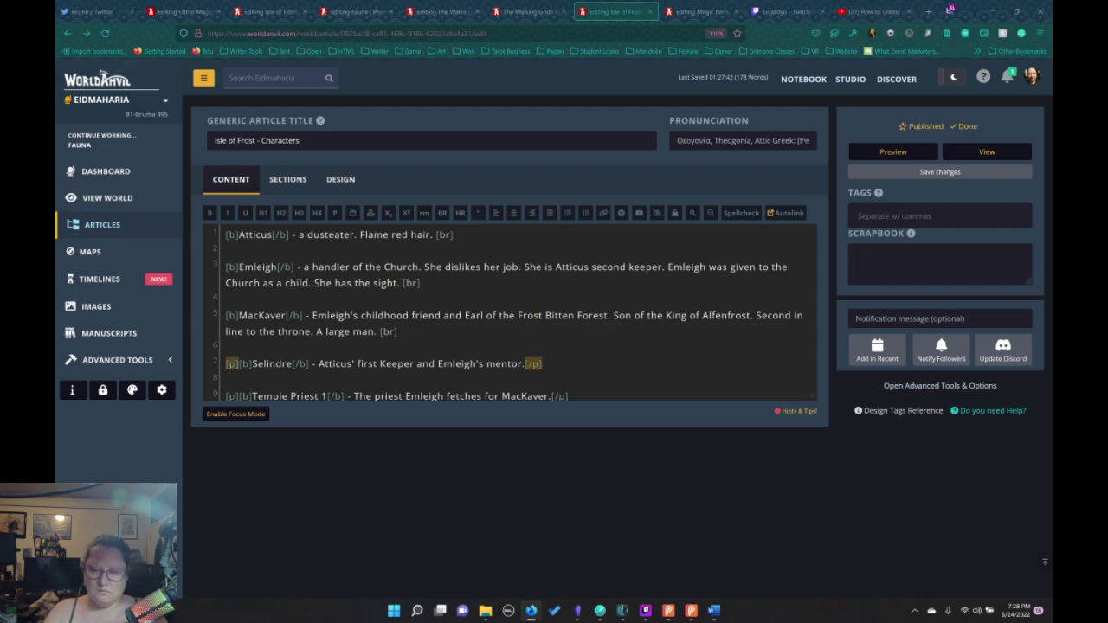
type("Killed b")
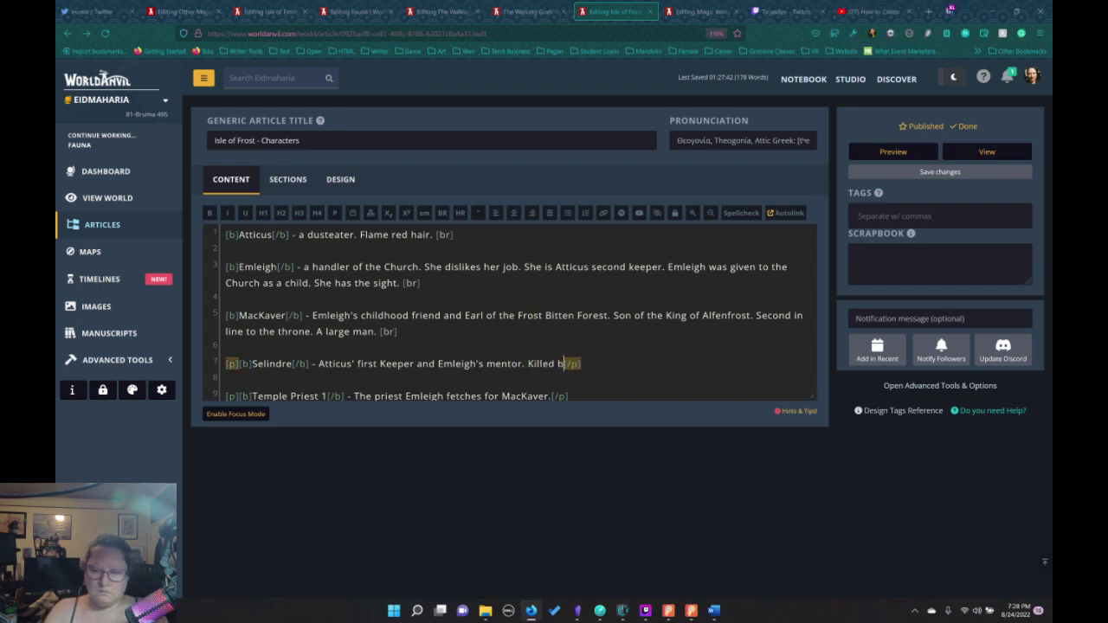
type("y Atticus")
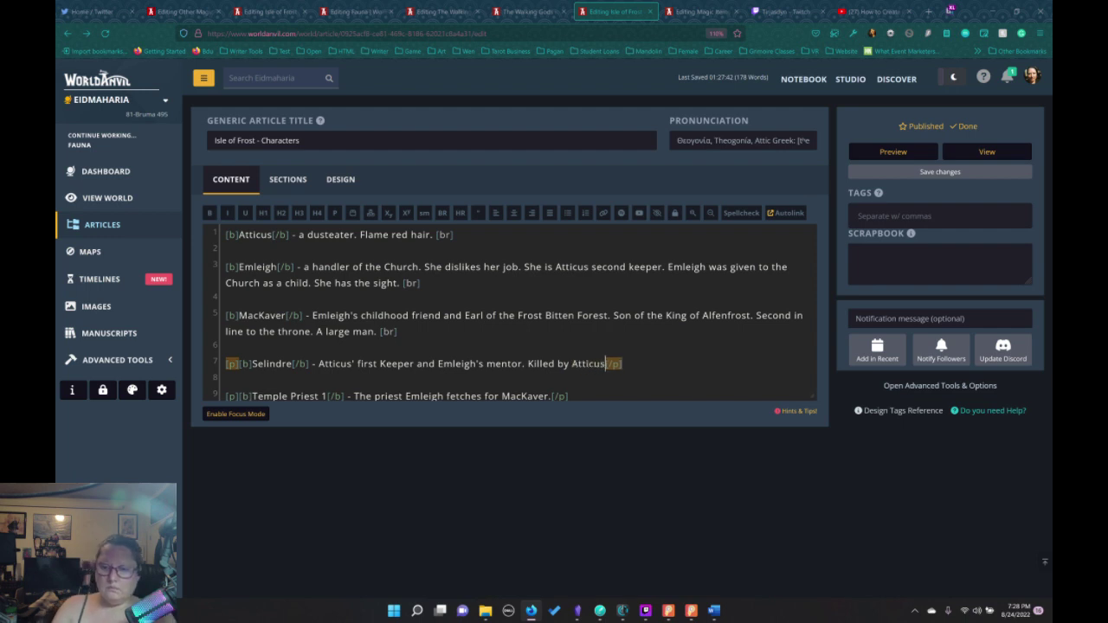
type(".")
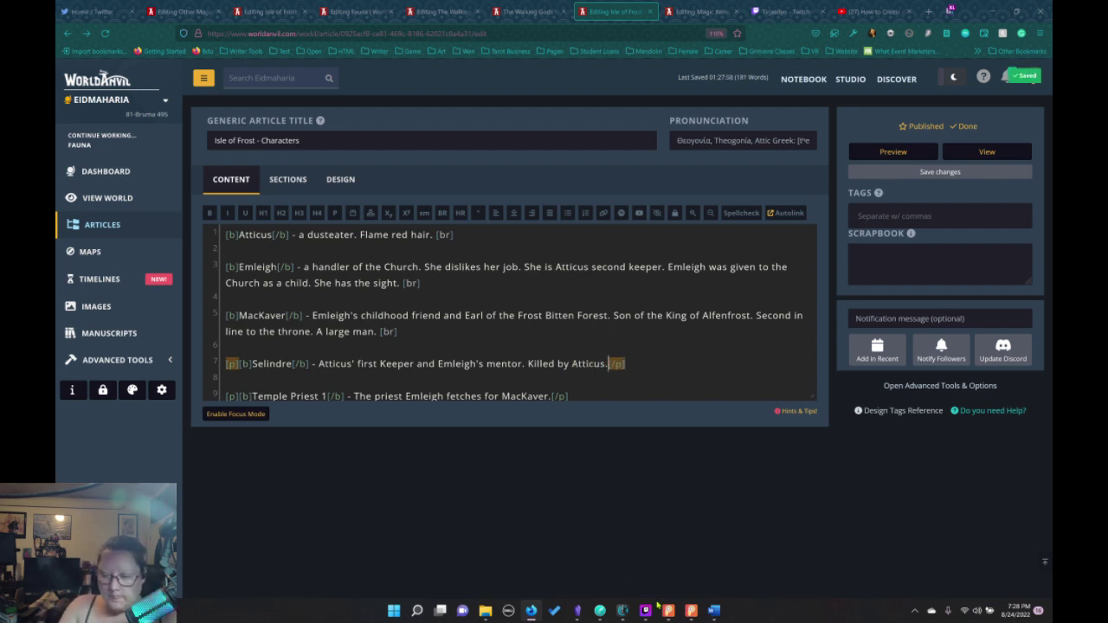
Switch to Dabble, review the closing paragraph of the MacKaver scene and dismiss the spelling flag on the name MacKaver
left_click(599, 613)
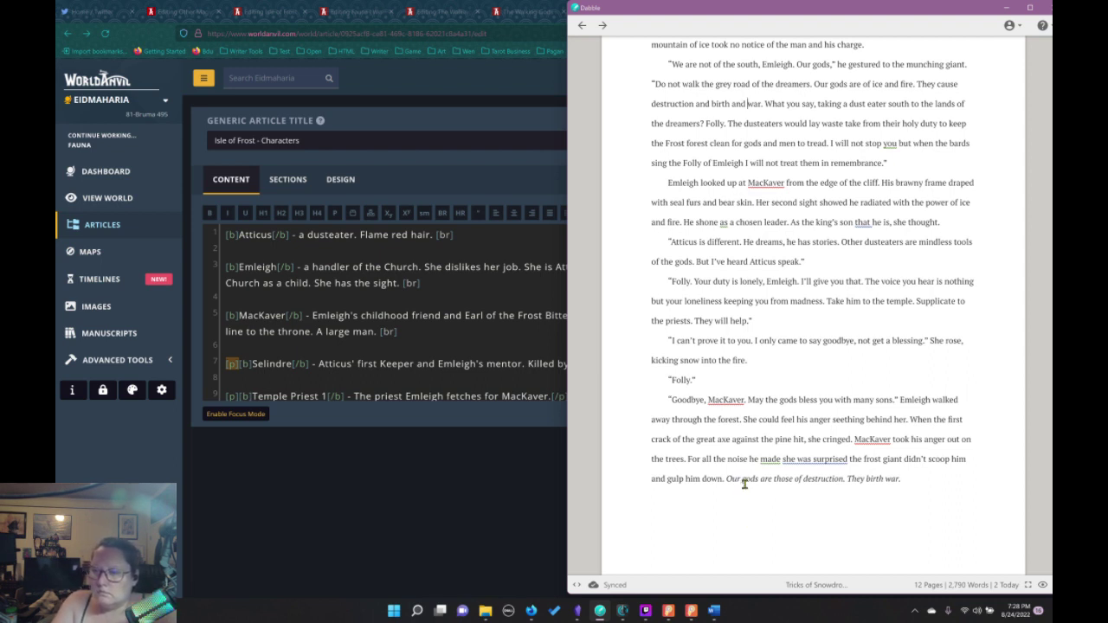
right_click(795, 461)
left_click(719, 479)
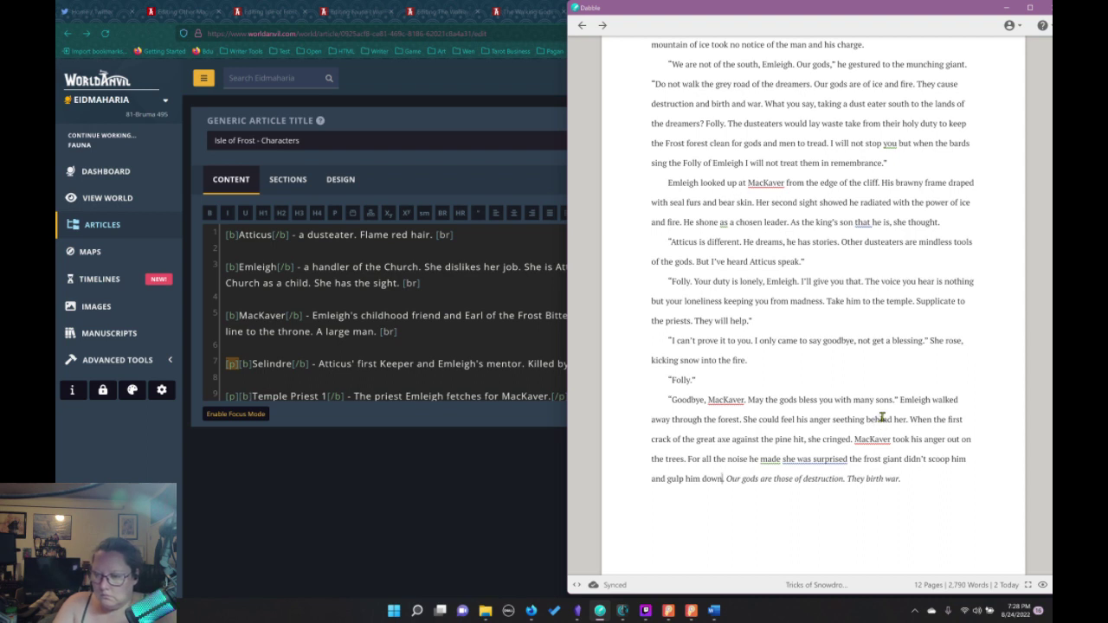
scroll(881, 418, "down", 3)
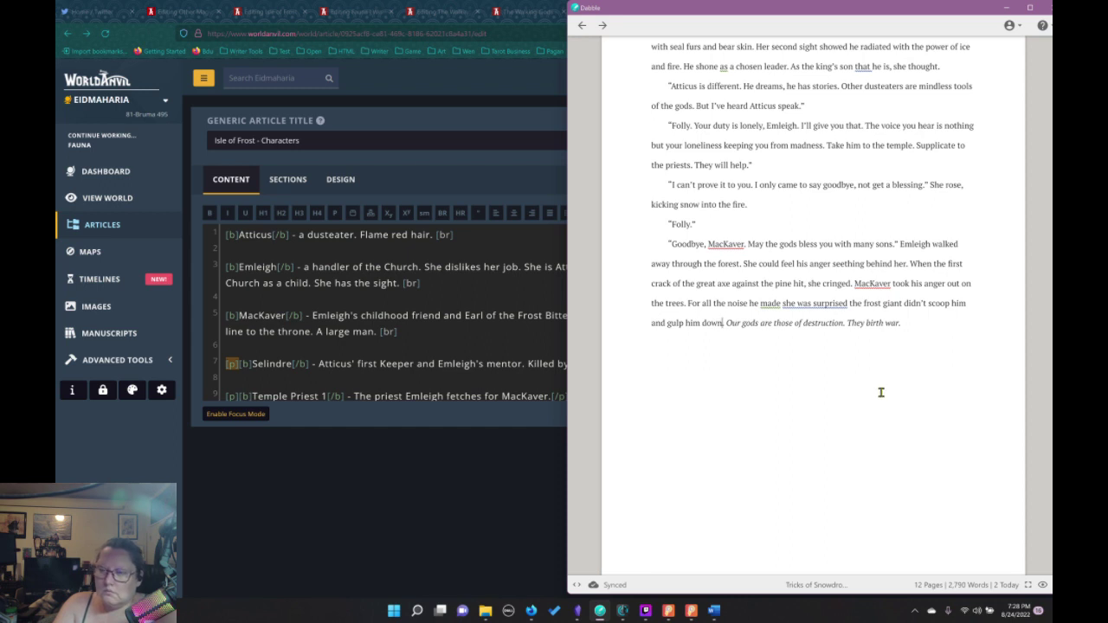
left_click(825, 303)
type("r")
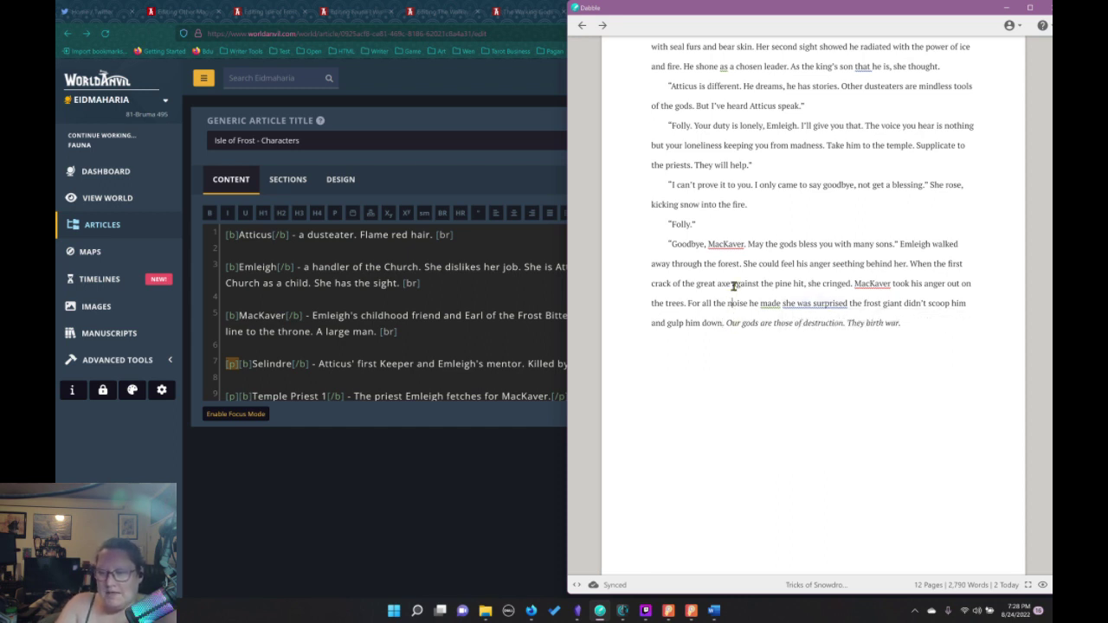
left_click(868, 283)
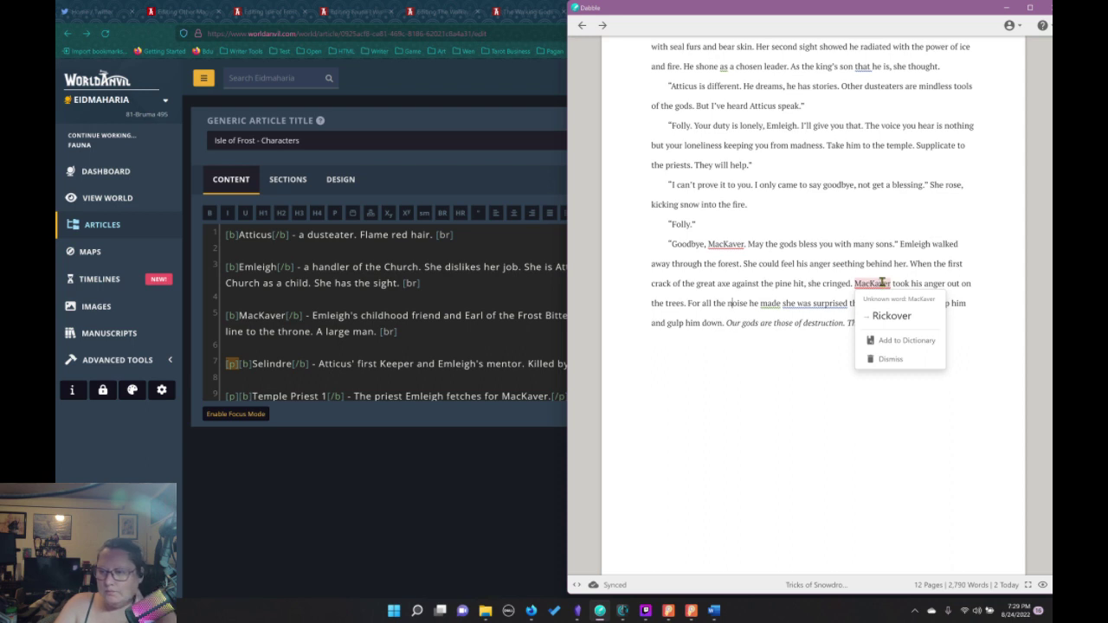
left_click(896, 358)
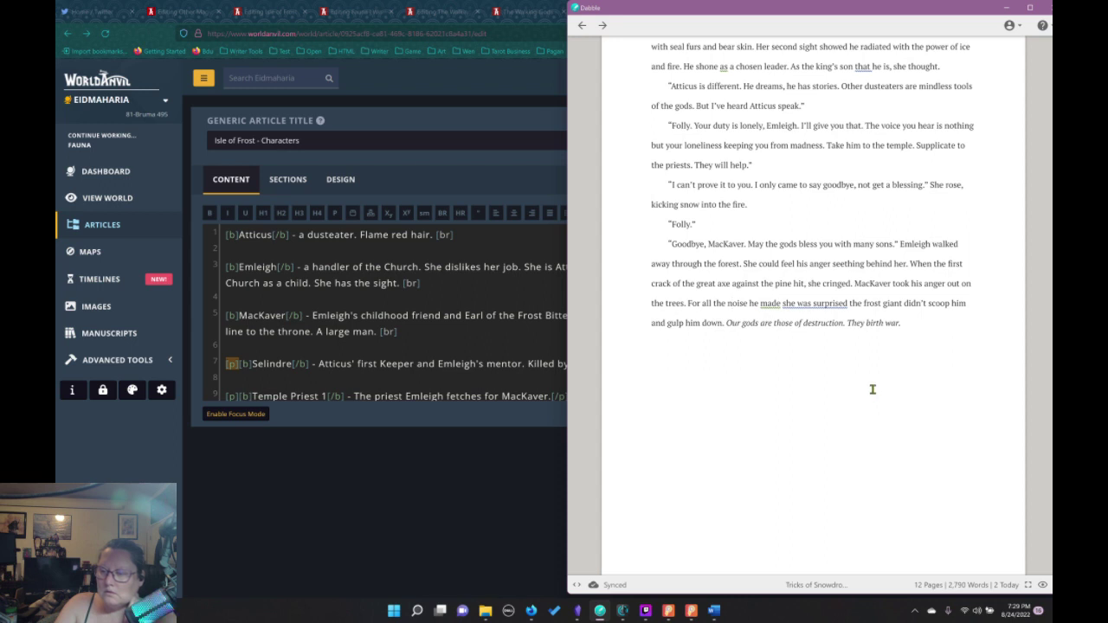
left_click(850, 350)
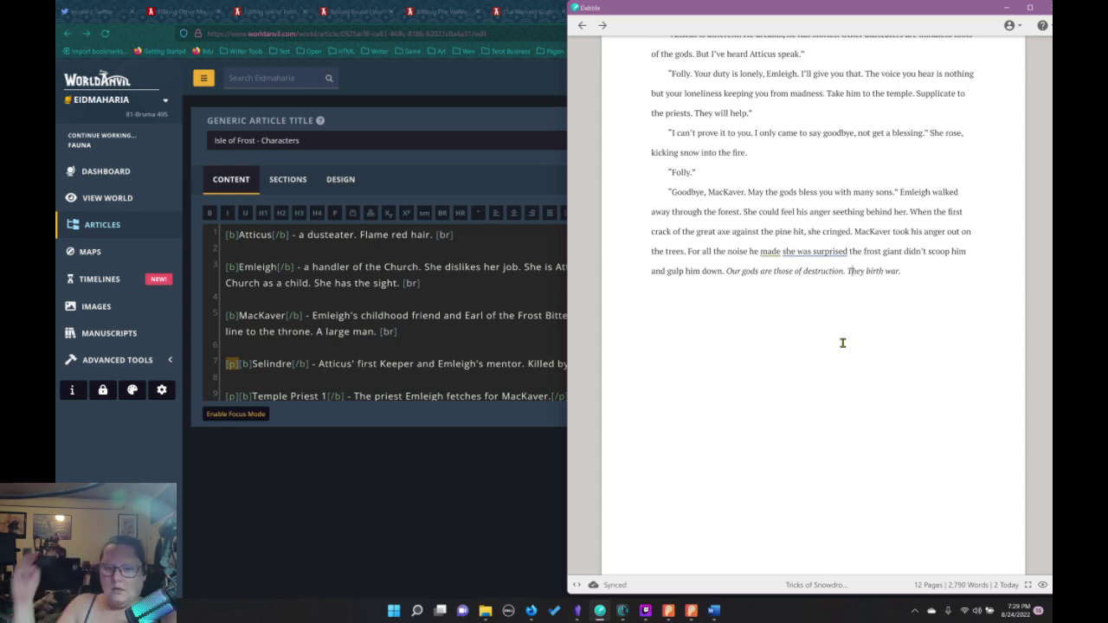
Return to World Anvil and add “Wields an ax.” to the end of MacKaver's entry
left_click(378, 338)
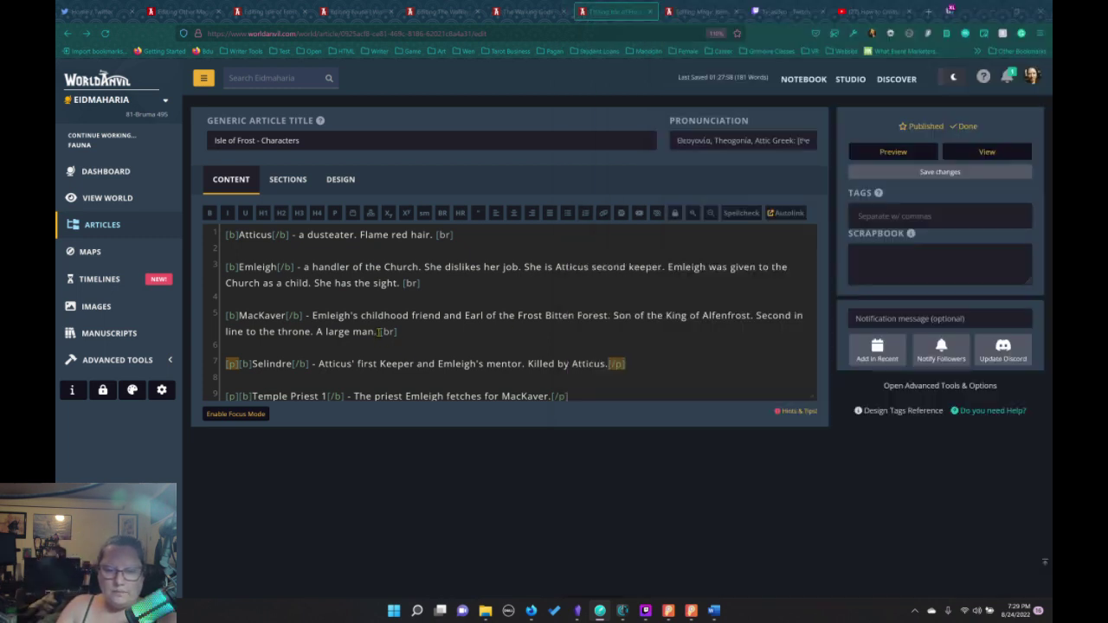
type("Weilds")
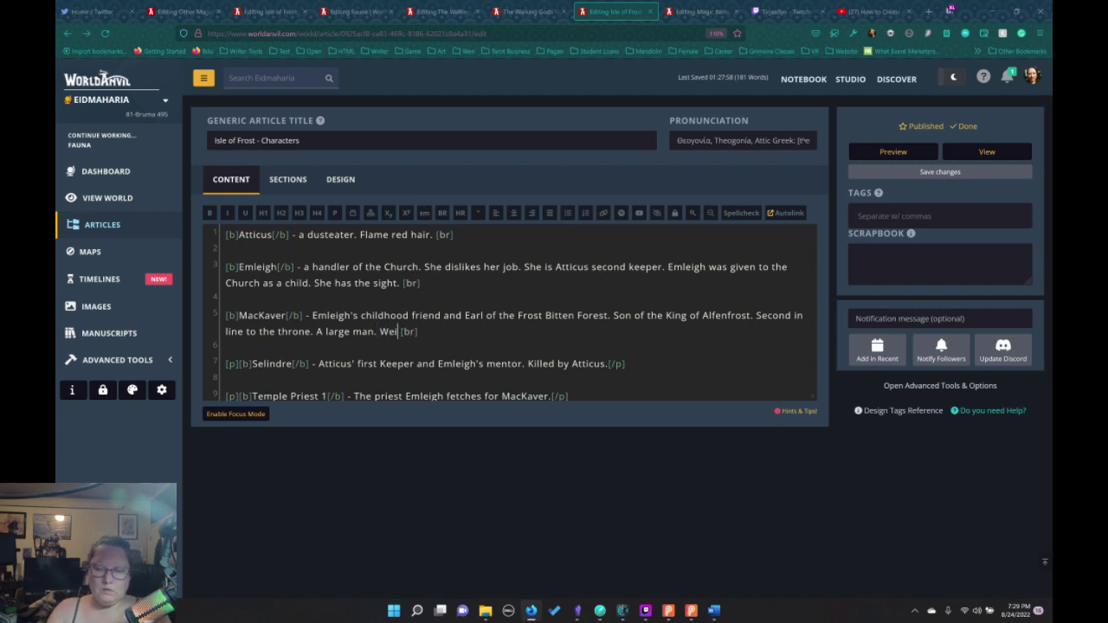
key("BackSpace")
key("BackSpace")
key("BackSpace")
key("BackSpace")
key("BackSpace")
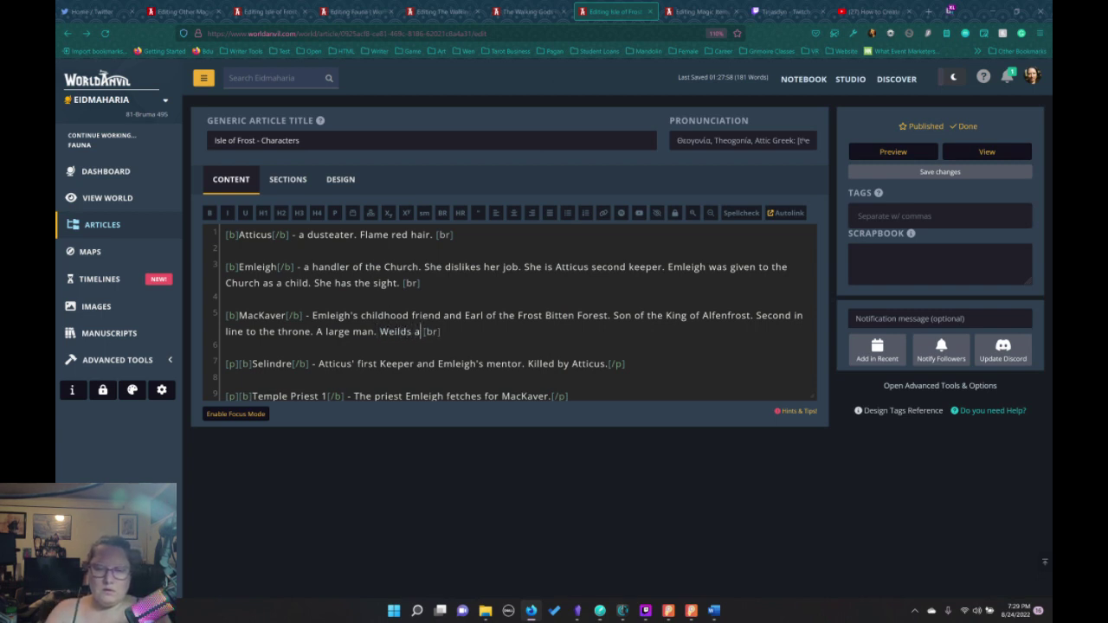
type("ields and")
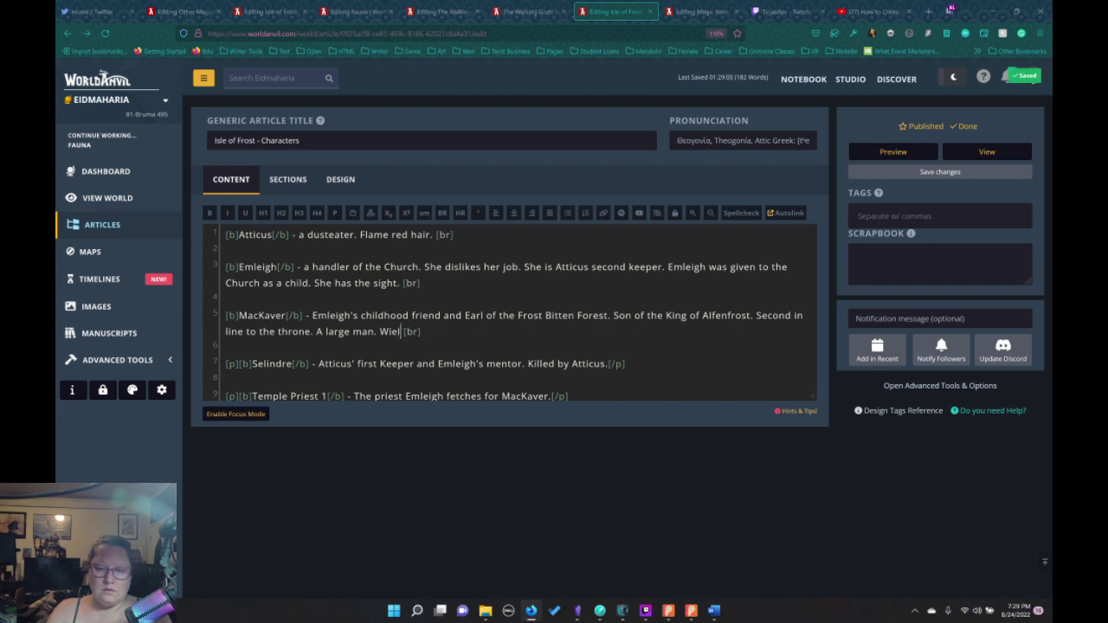
key("BackSpace")
key("BackSpace")
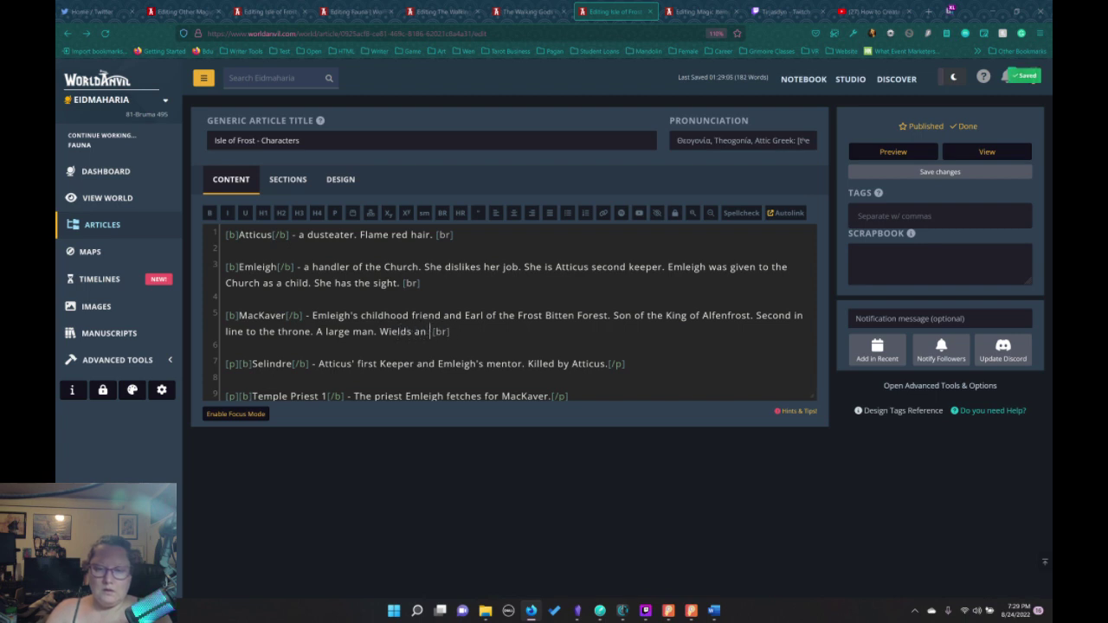
type("ax.")
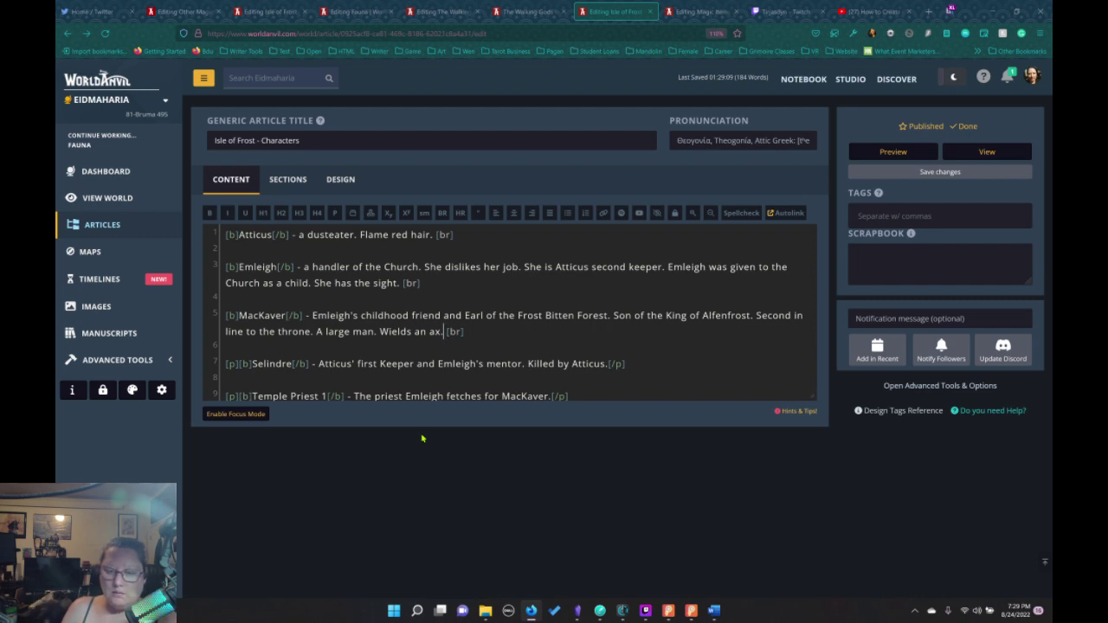
Switch to the Word document “tricks of the snowdrop” and check the manuscript's ending
left_click(713, 611)
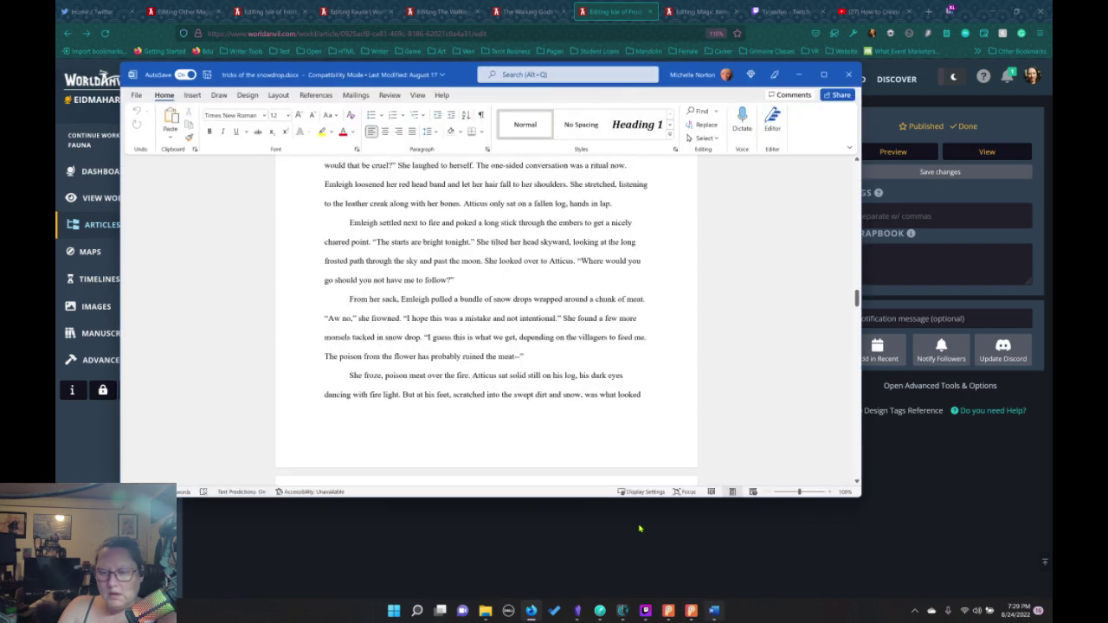
scroll(506, 381, "down", 15)
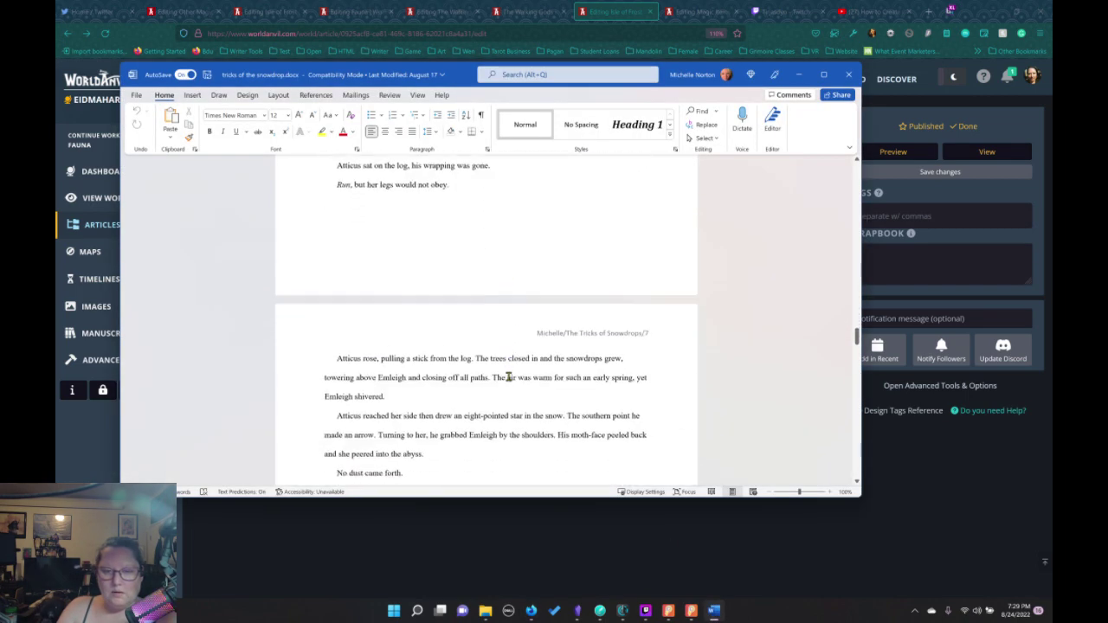
scroll(513, 381, "down", 20)
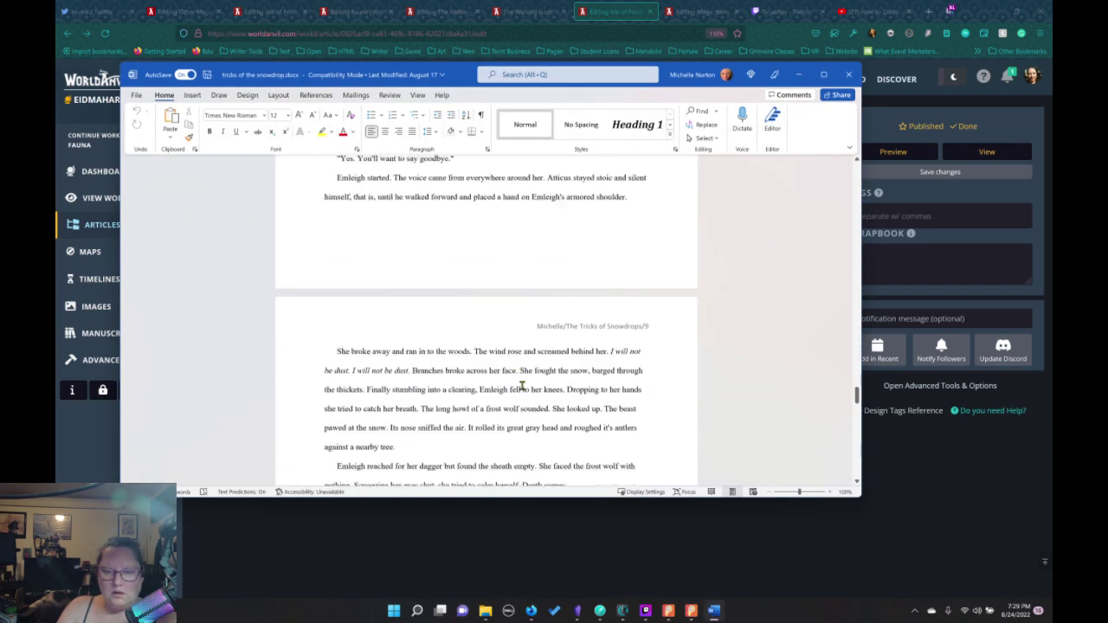
scroll(523, 387, "down", 20)
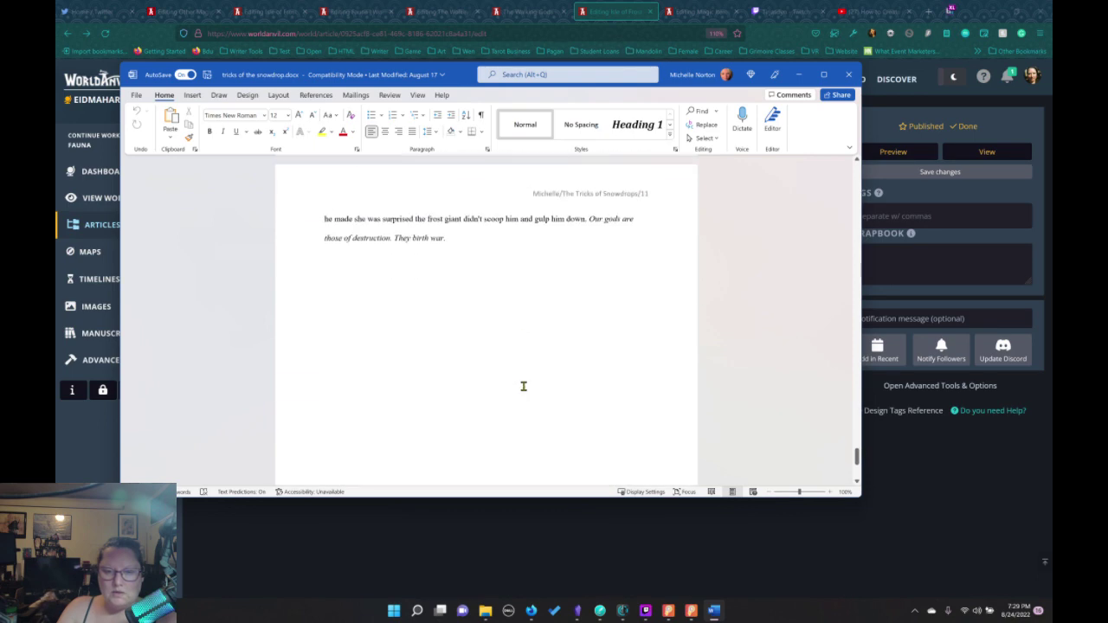
scroll(525, 387, "up", 5)
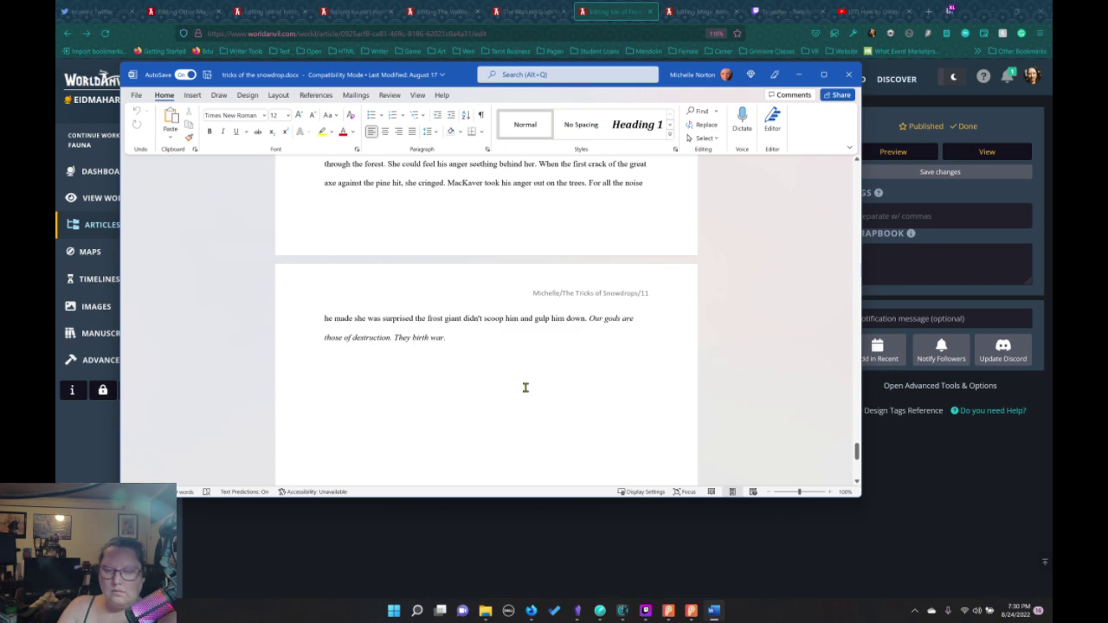
Switch from Word back to World Anvil and bring up the article The Walking Gods for editing
left_click(531, 610)
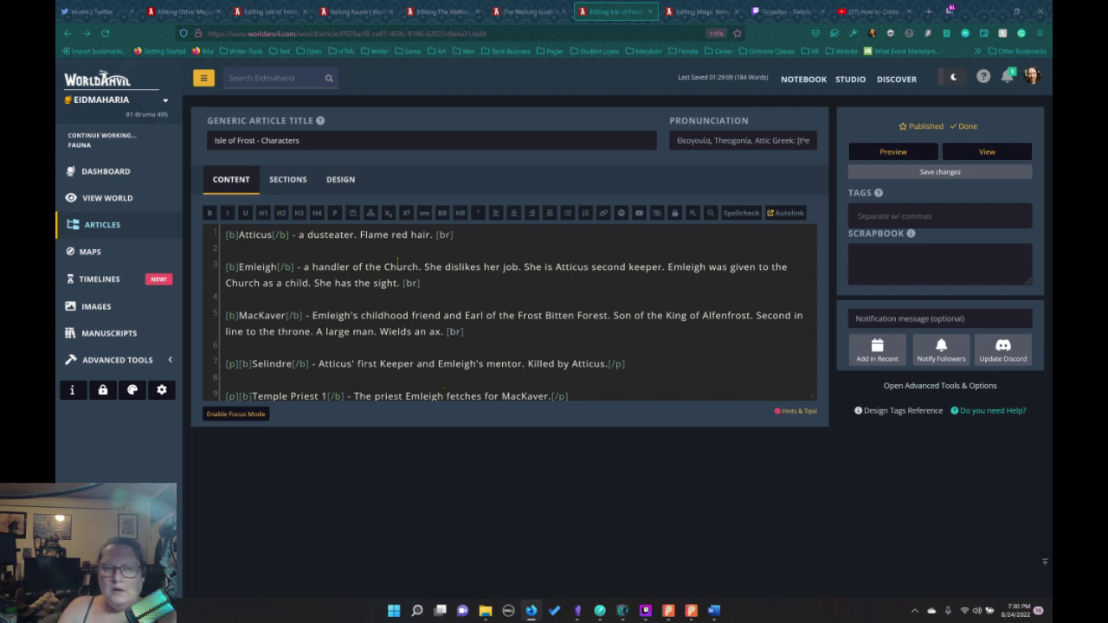
left_click(265, 12)
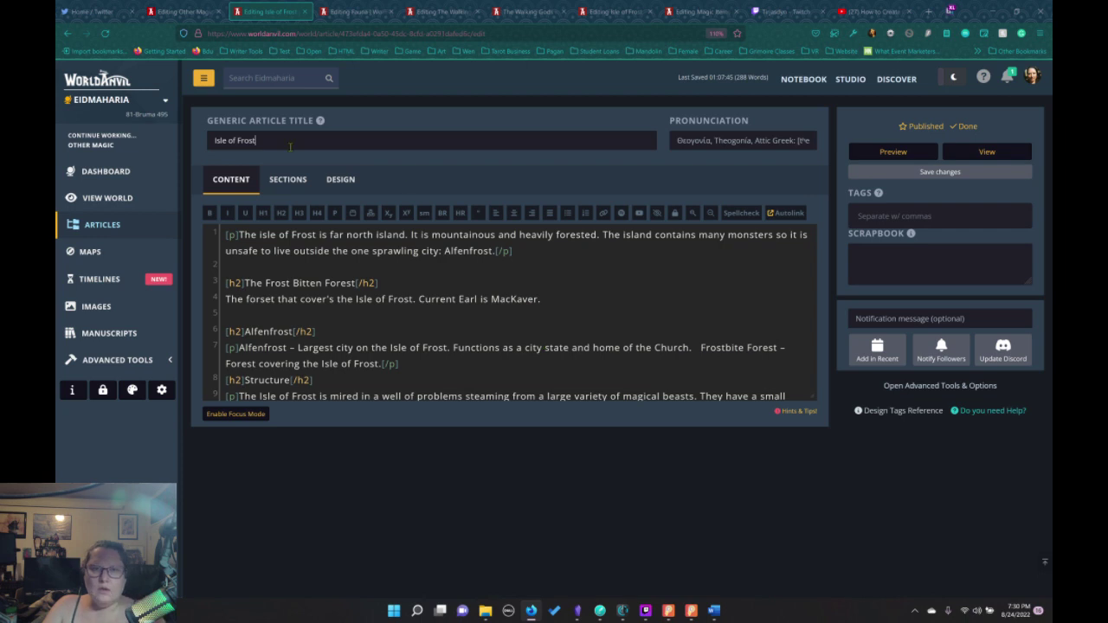
left_click(430, 14)
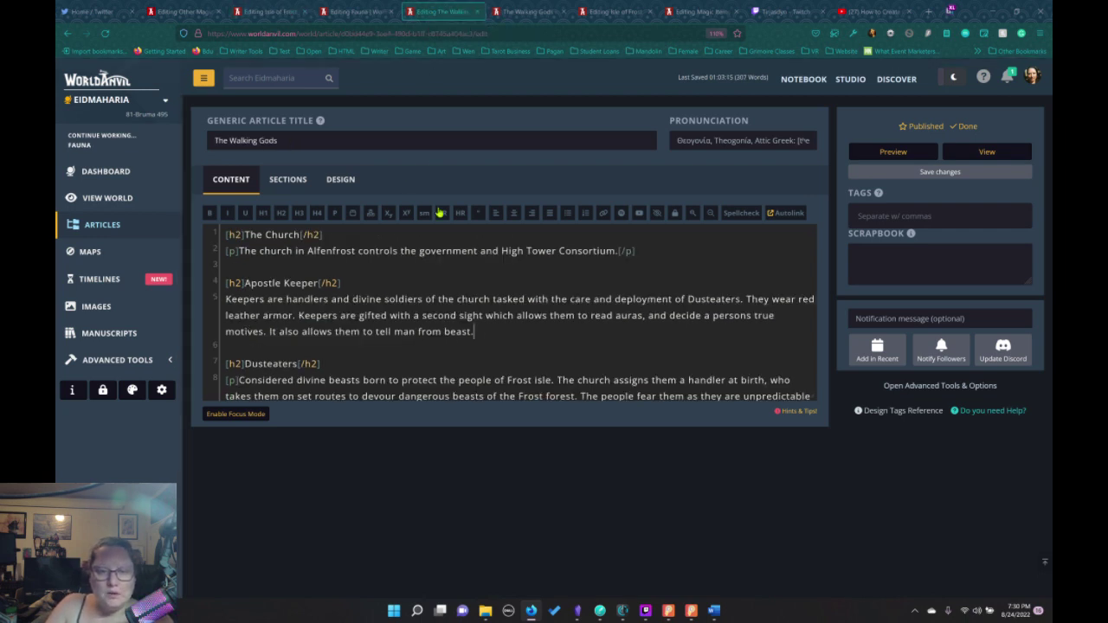
Add a level-3 heading “Munching Giant” at the end of the article, after the last paragraph on giants
scroll(418, 314, "down", 10)
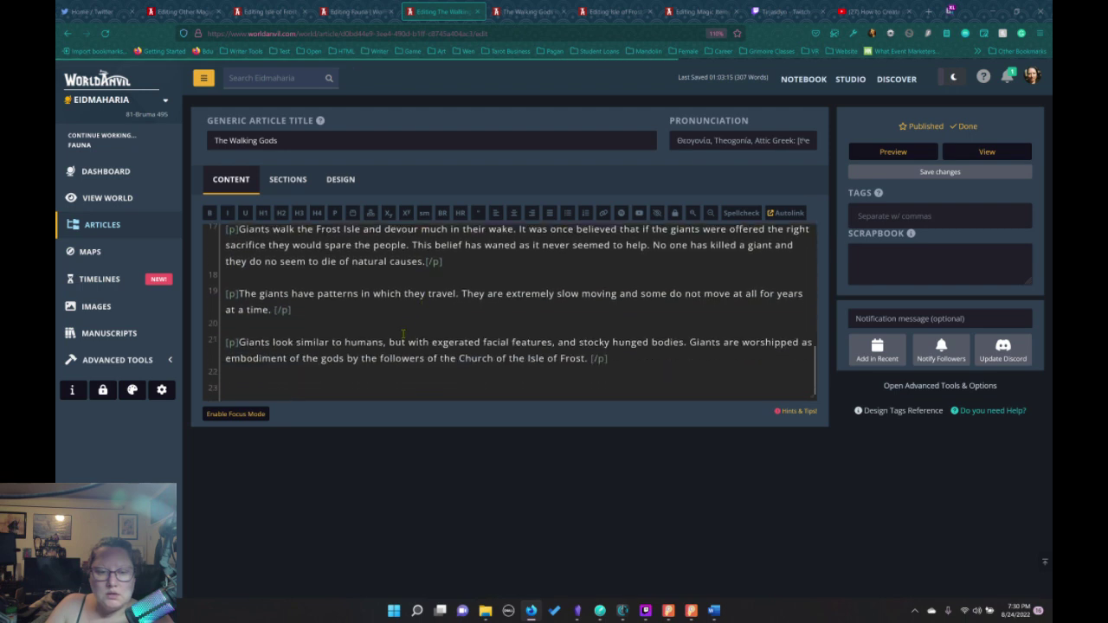
left_click(637, 359)
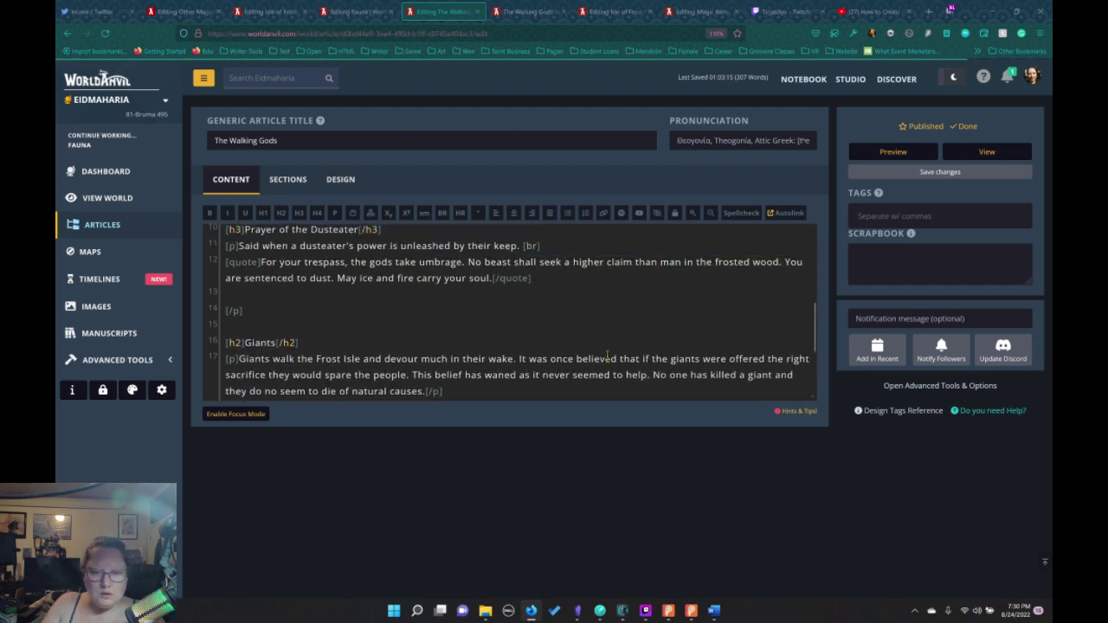
key("Down")
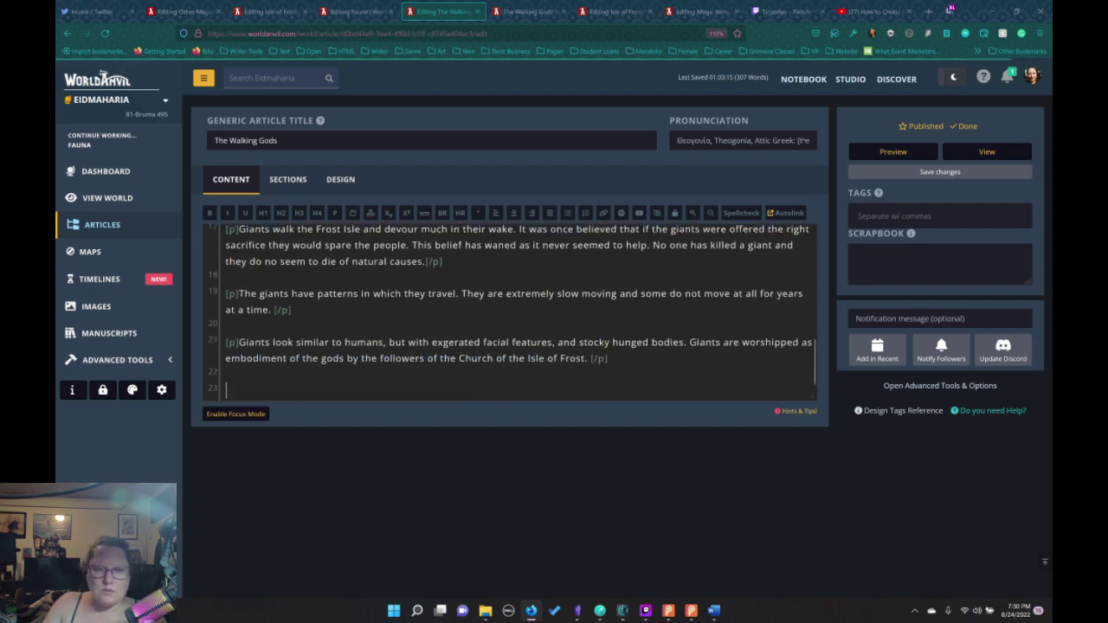
left_click(299, 214)
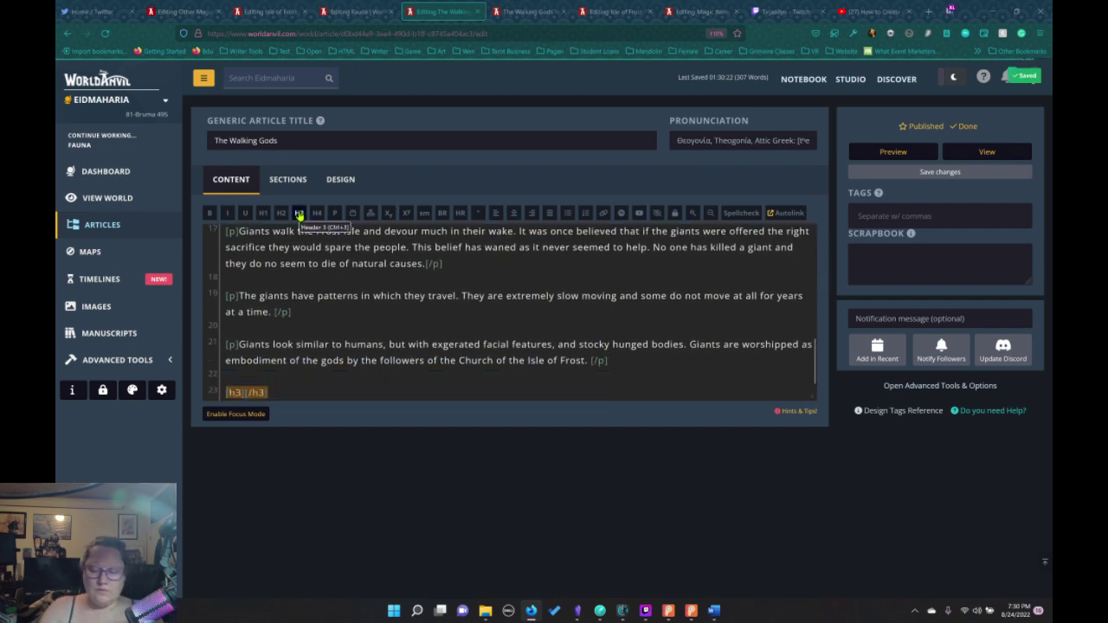
type("Munch")
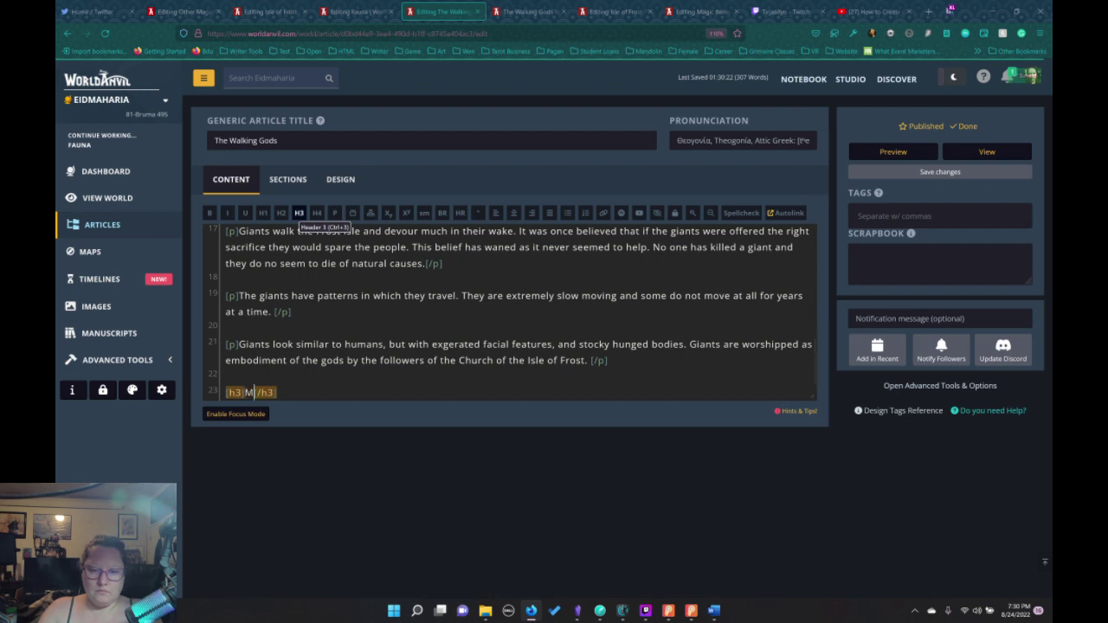
type("ing ")
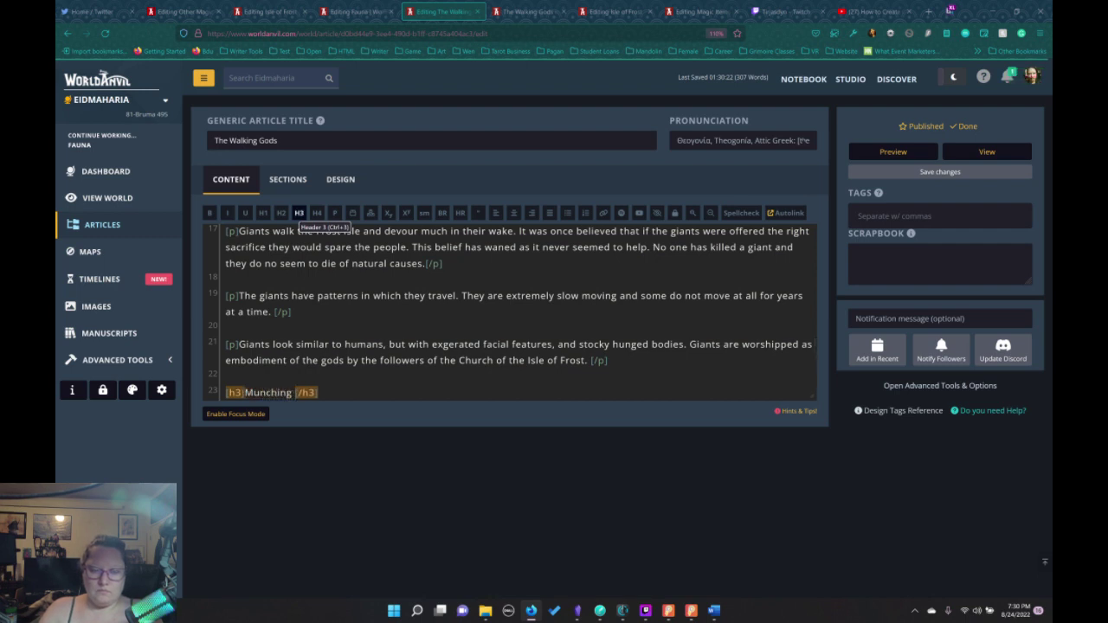
type("Giant")
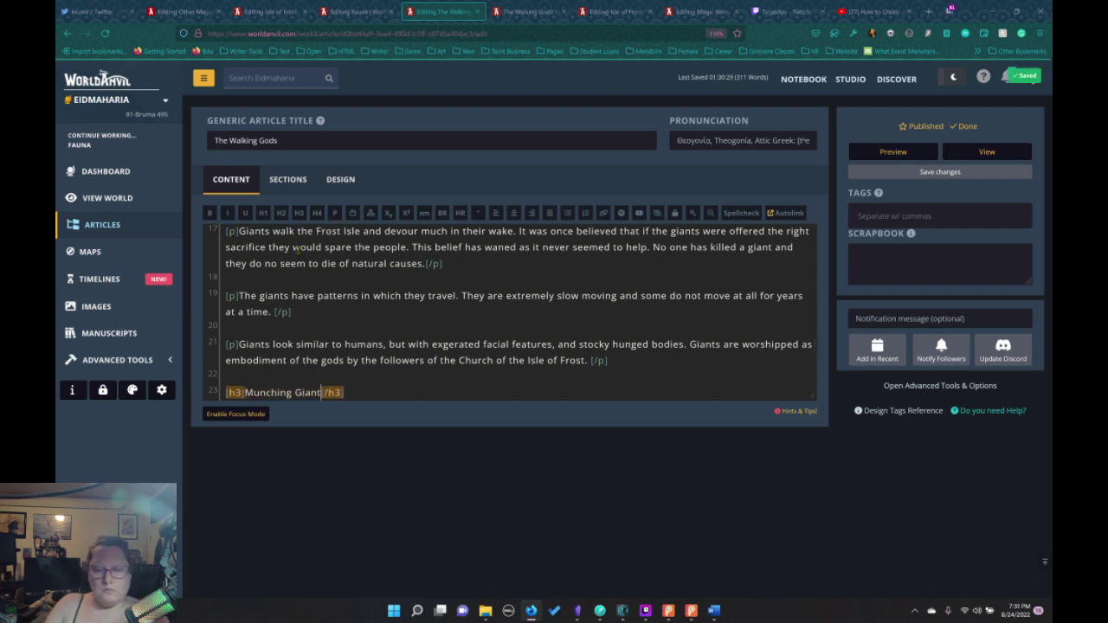
key("End")
key("Return")
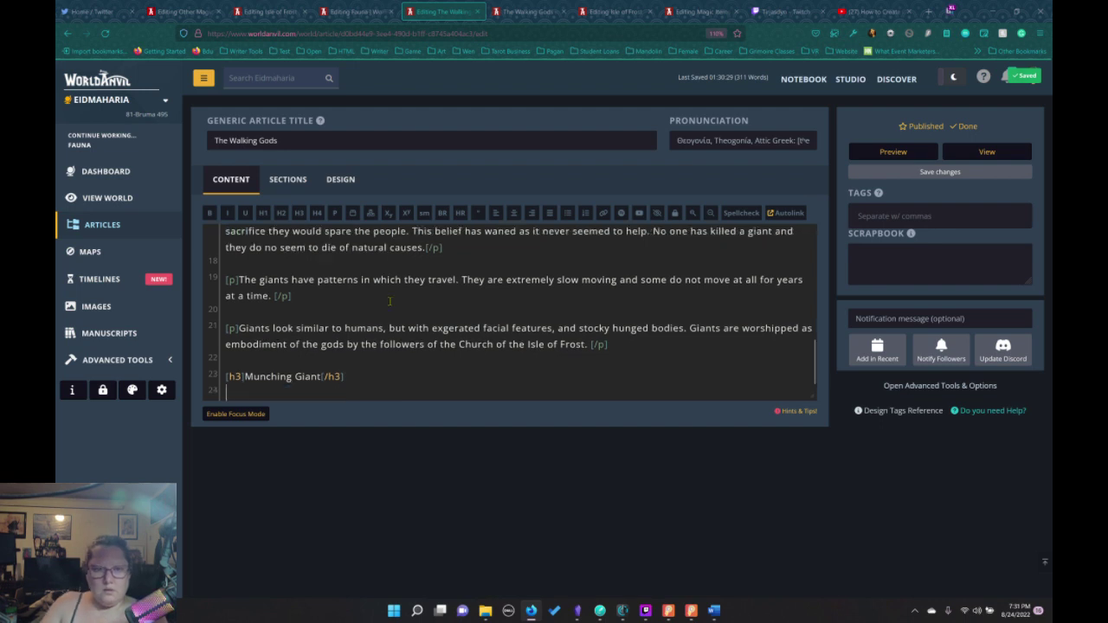
Under the Munching Giant heading, add a tagged paragraph reading “Constantly eating. Often seen on distant hills eating trees.”
left_click(334, 213)
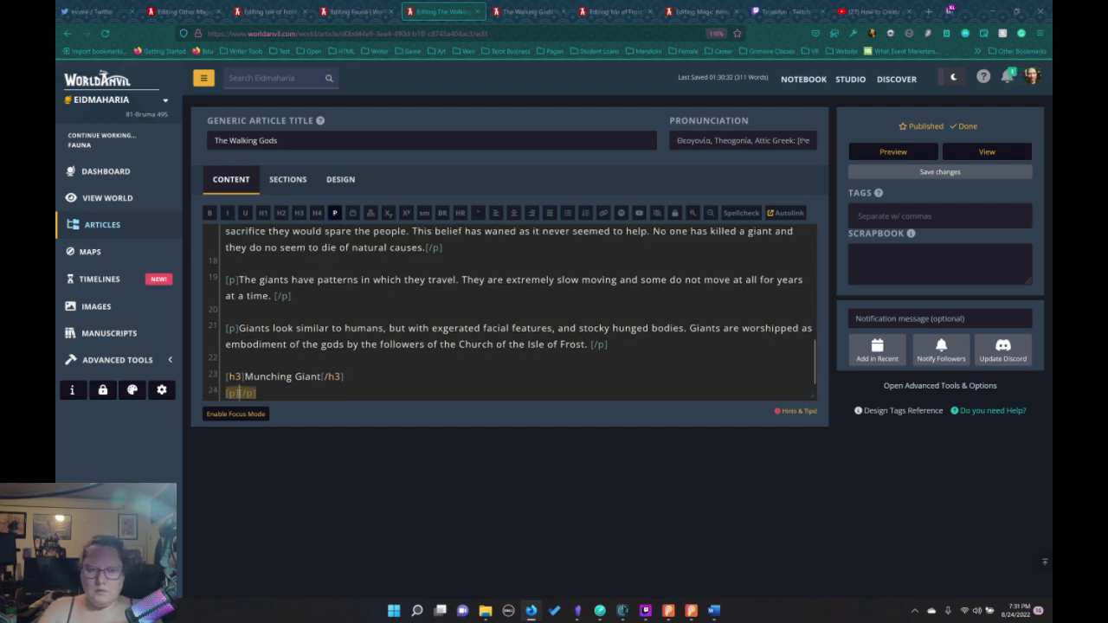
type("Cont")
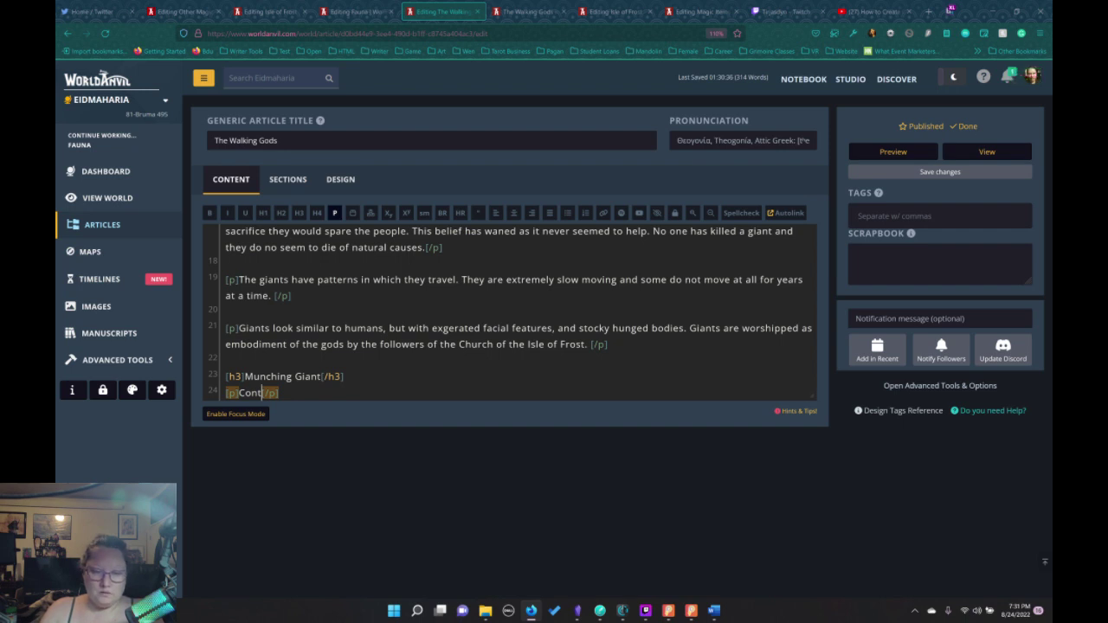
key("BackSpace")
type("stantly e")
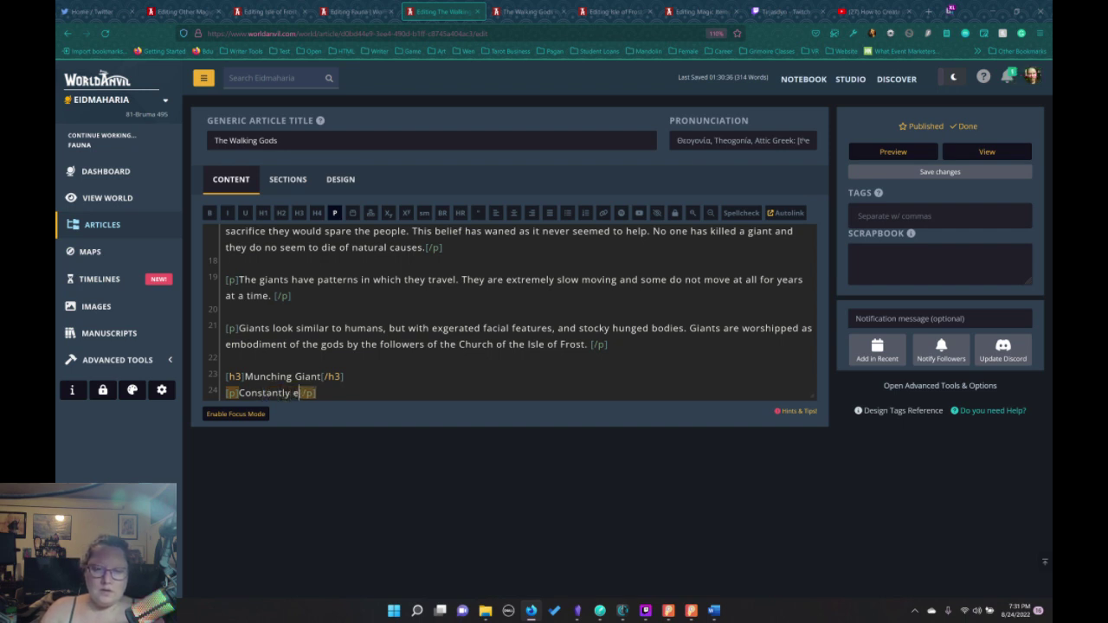
type("ating.")
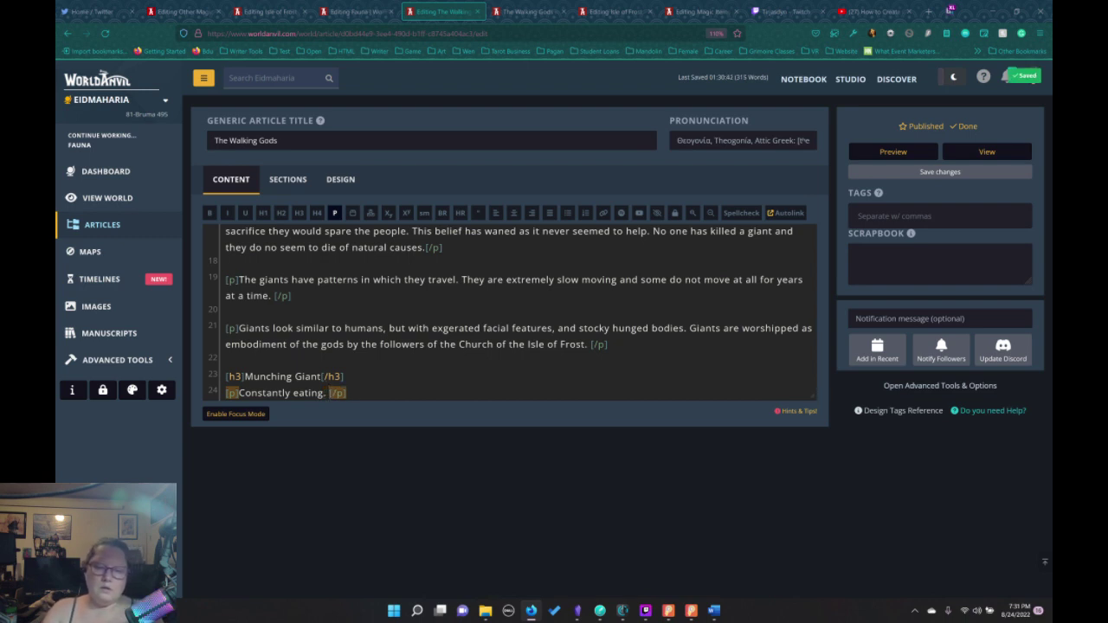
type(" Often")
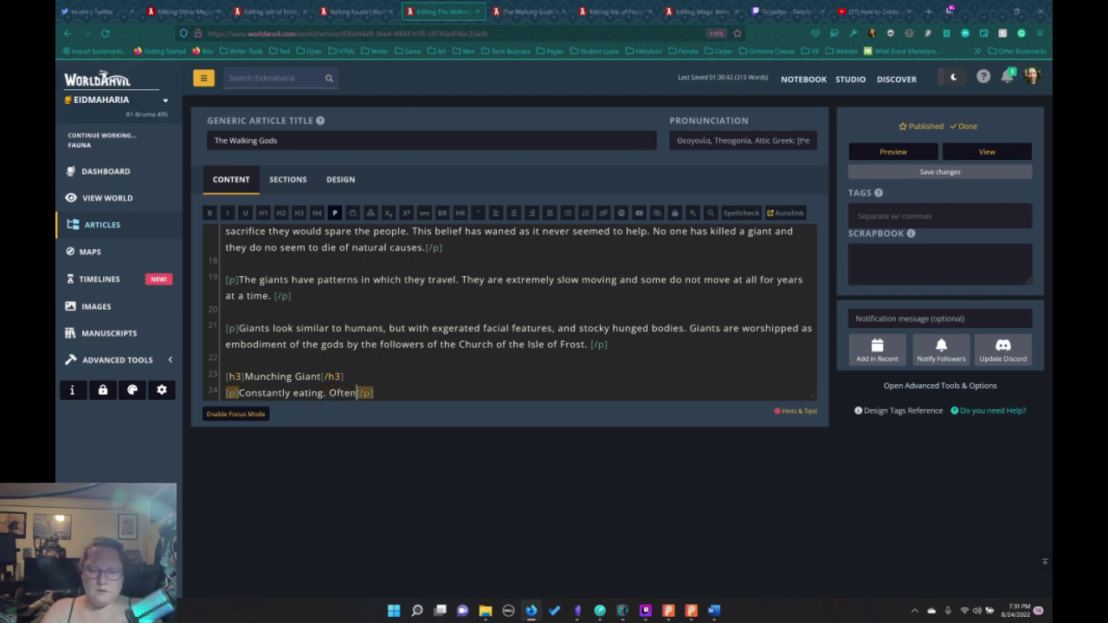
type(" seen on di")
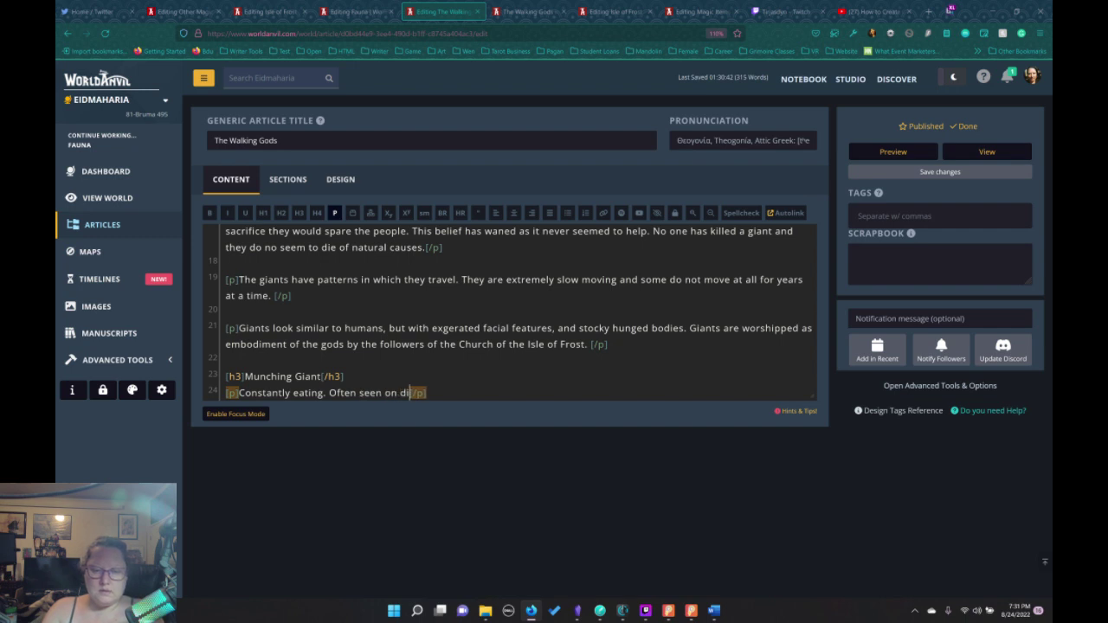
type("stant hil")
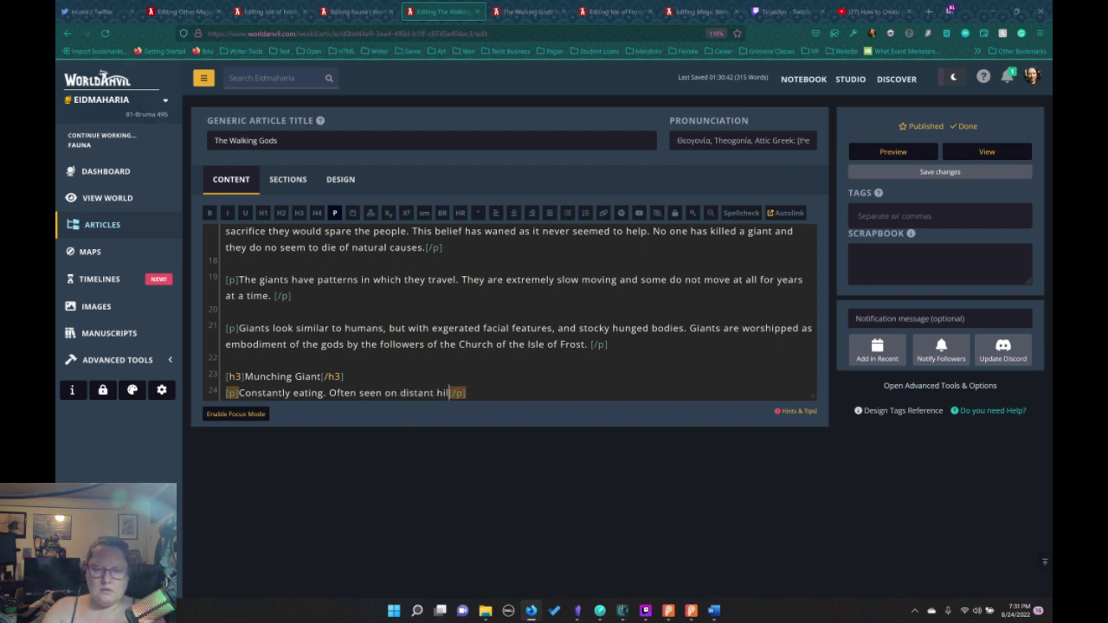
type("ls eat")
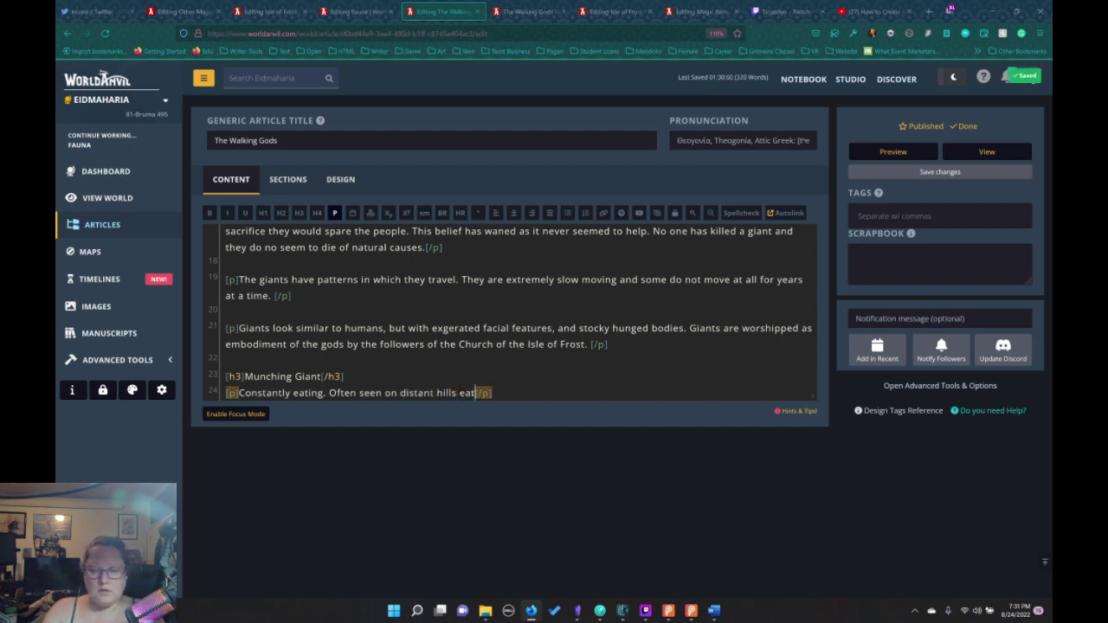
type("ing trees.")
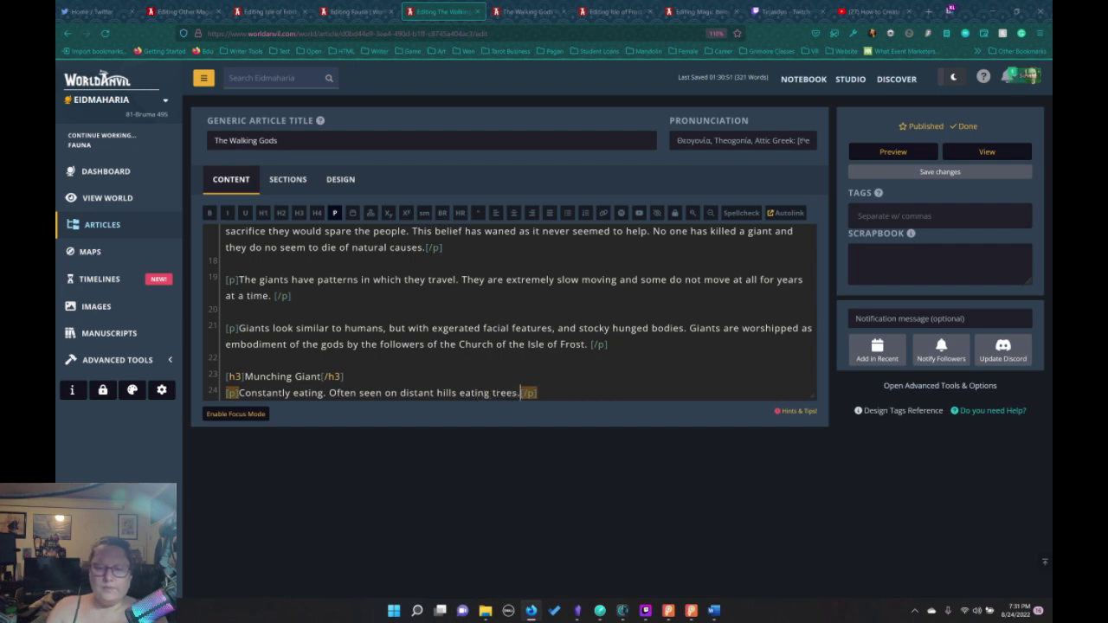